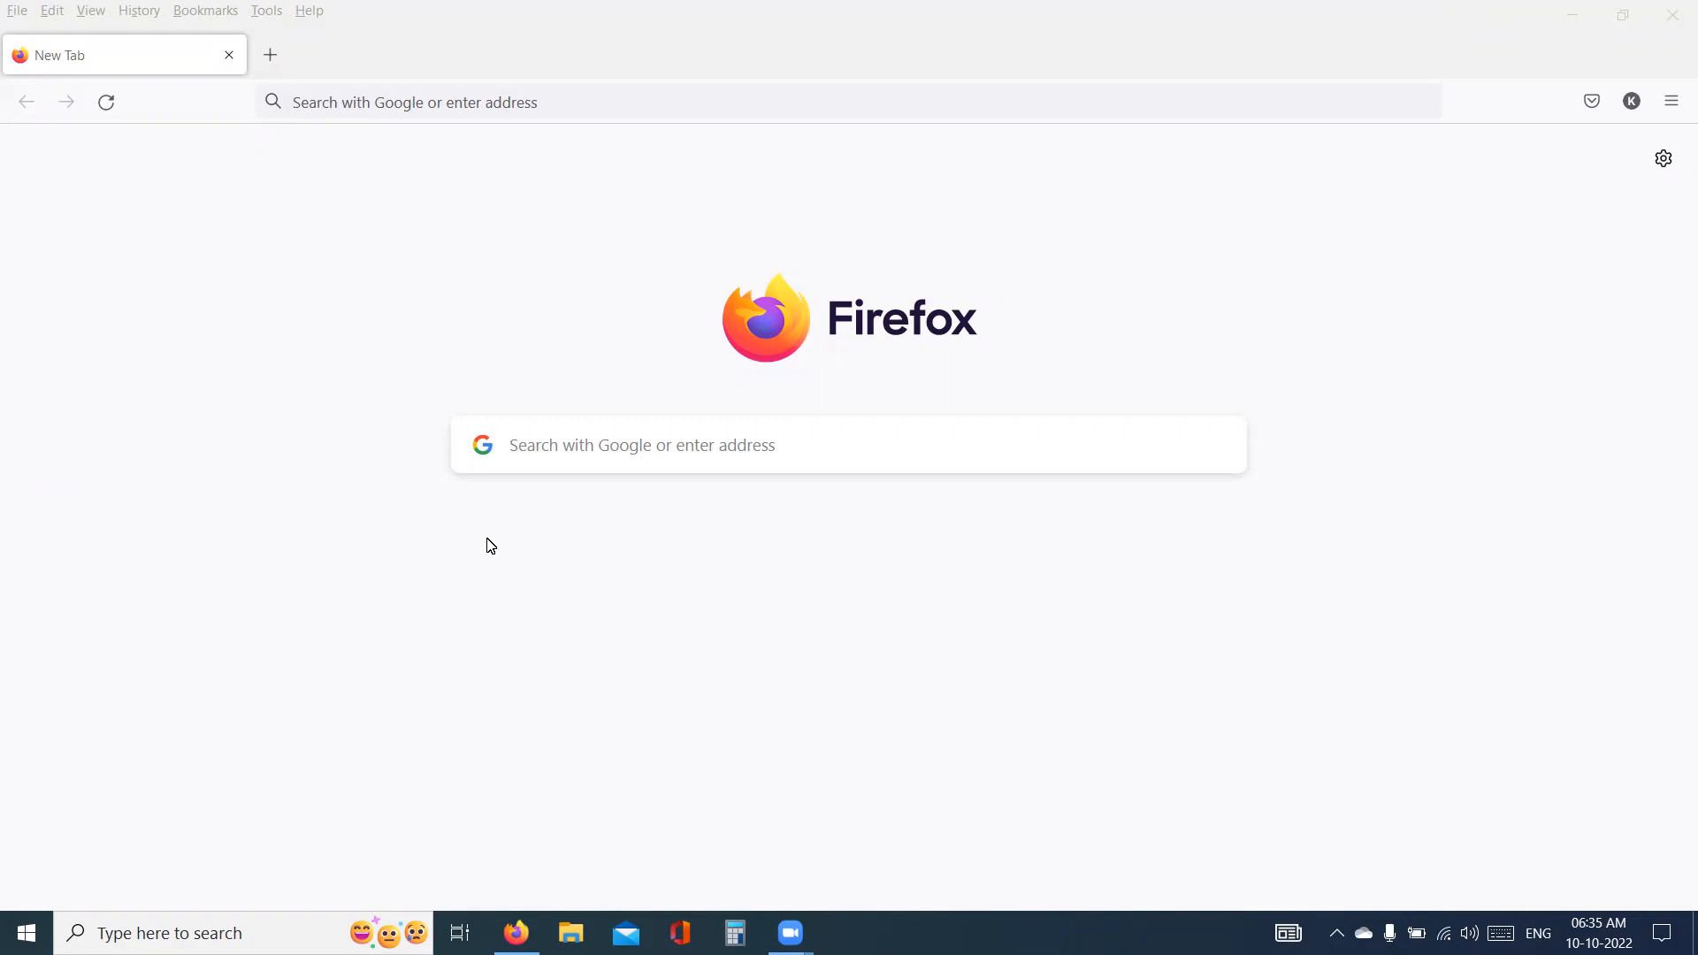
- Launch Visual Studio Code from the desktop and create a new empty text file
key("super+d")
left_click(265, 933)
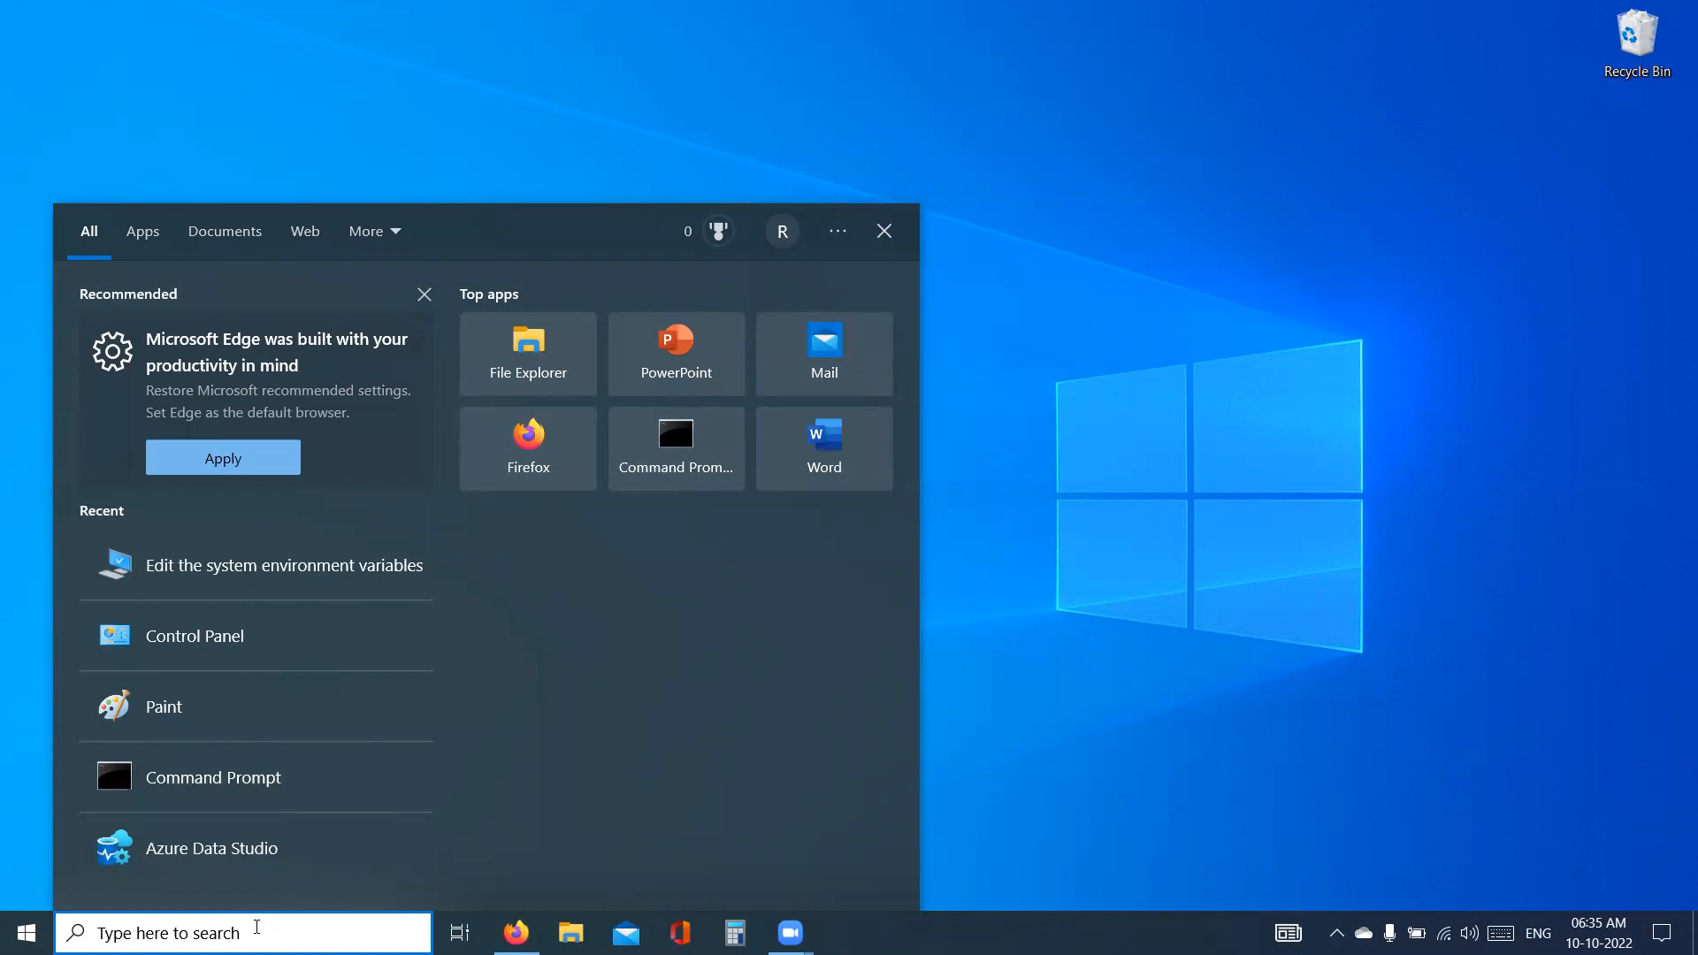
type("vis")
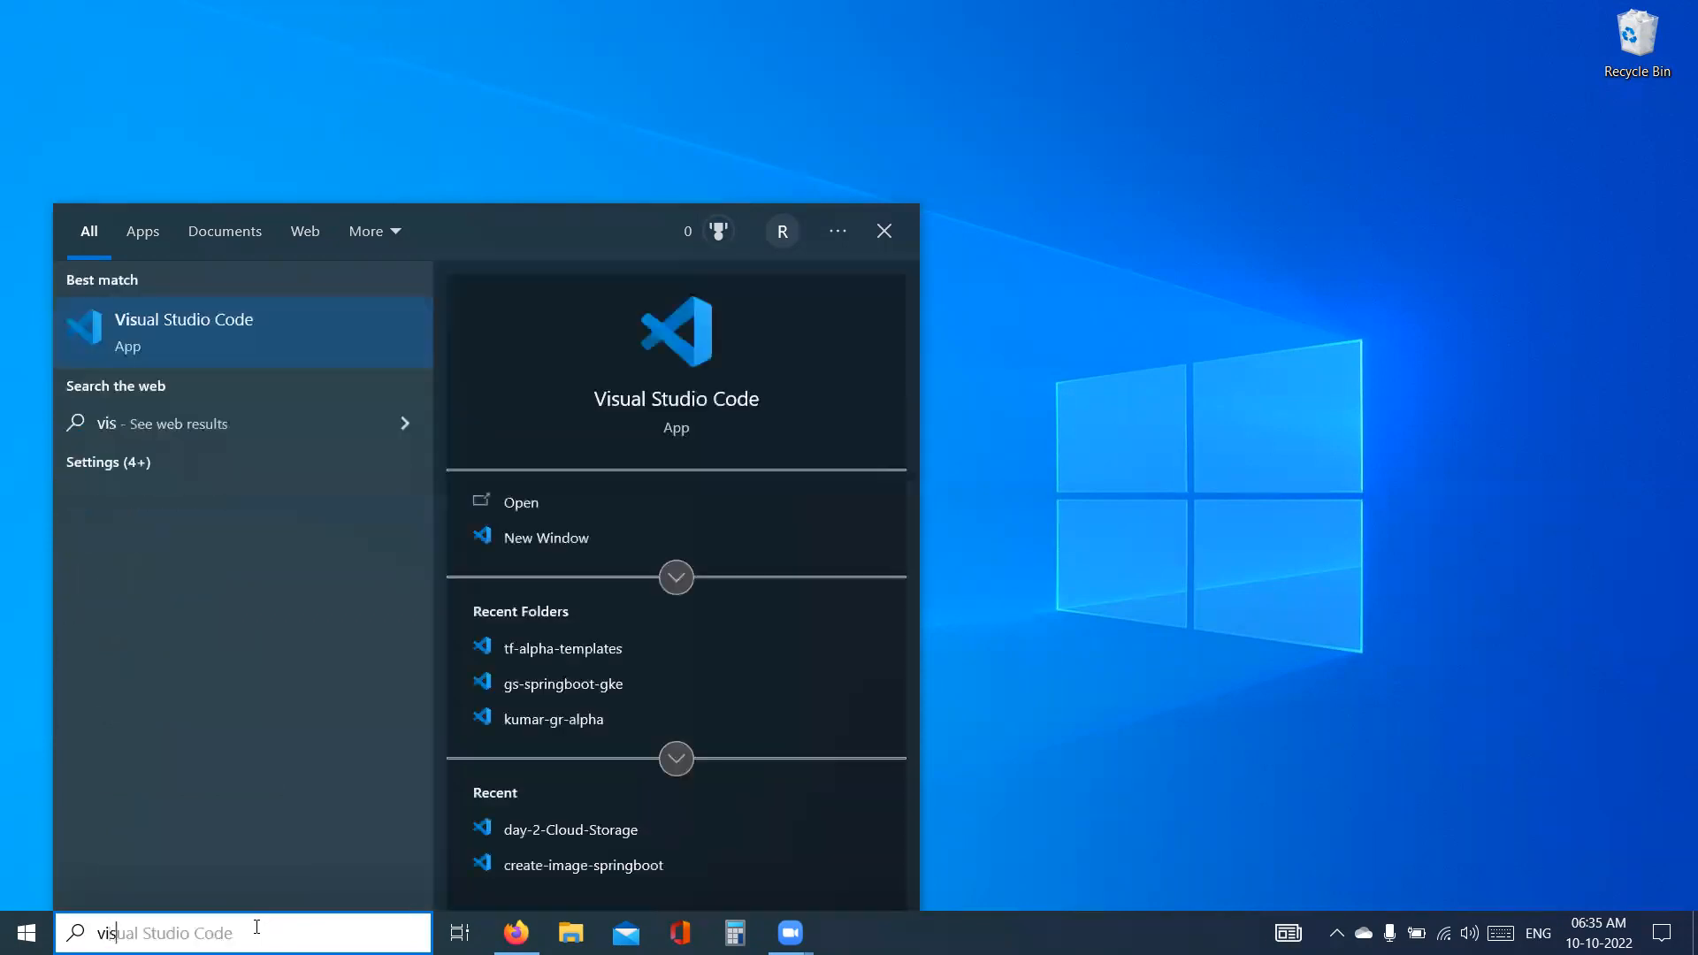
key("Return")
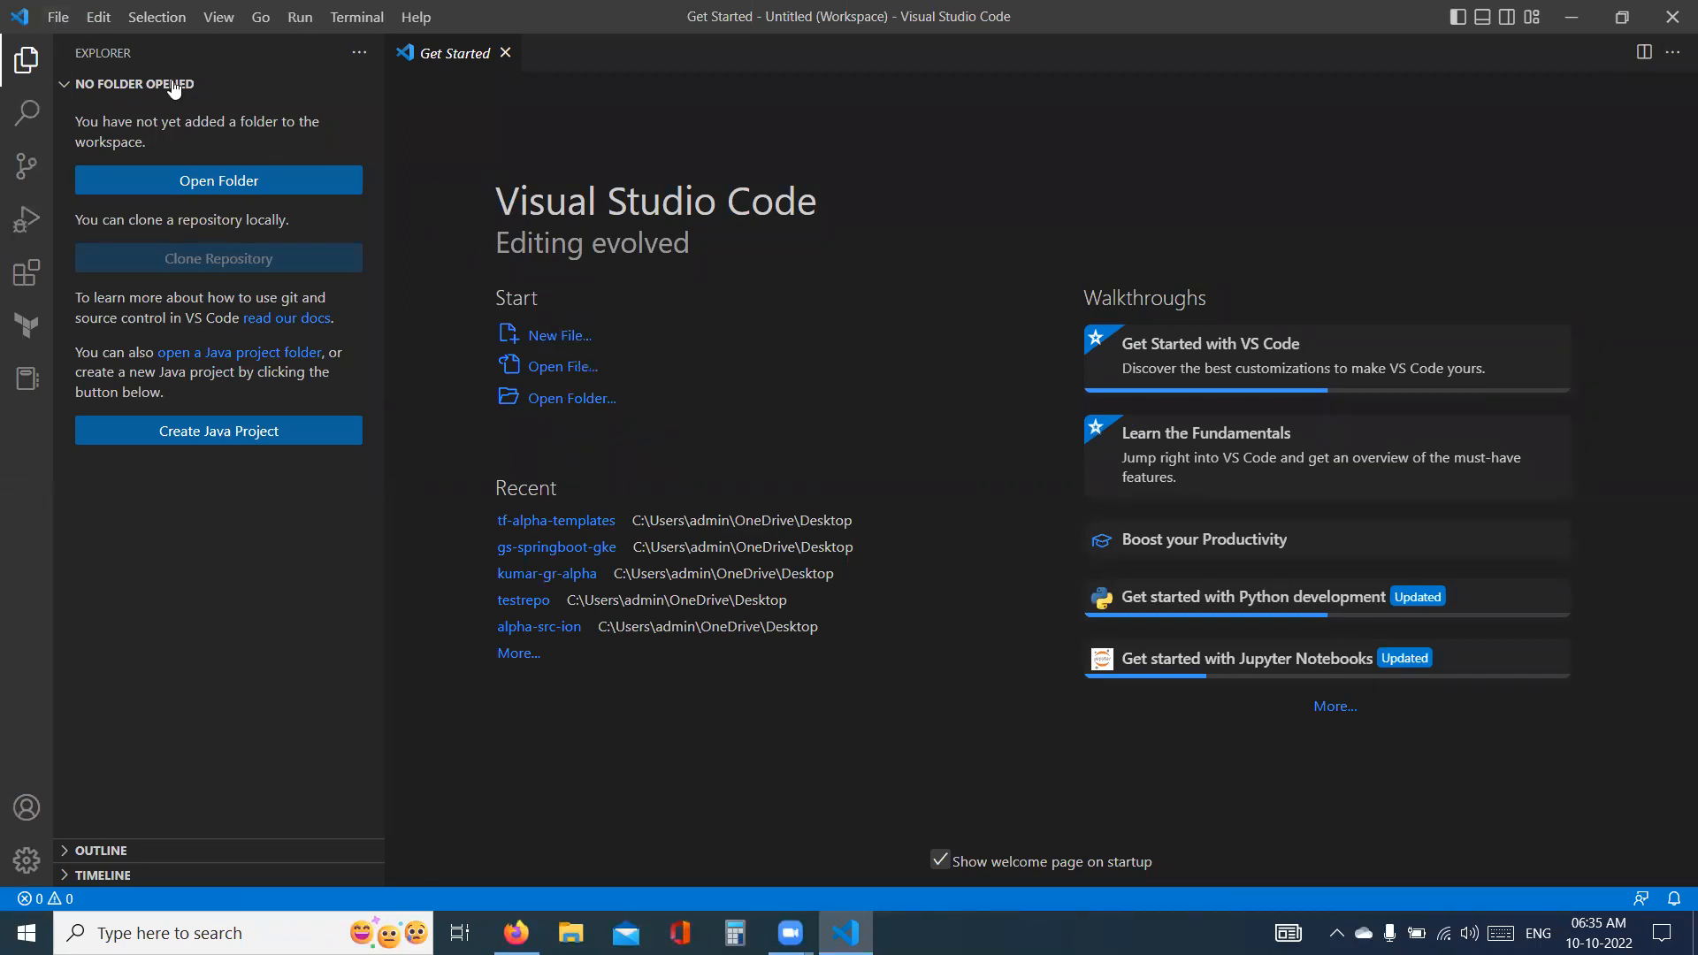
left_click(58, 21)
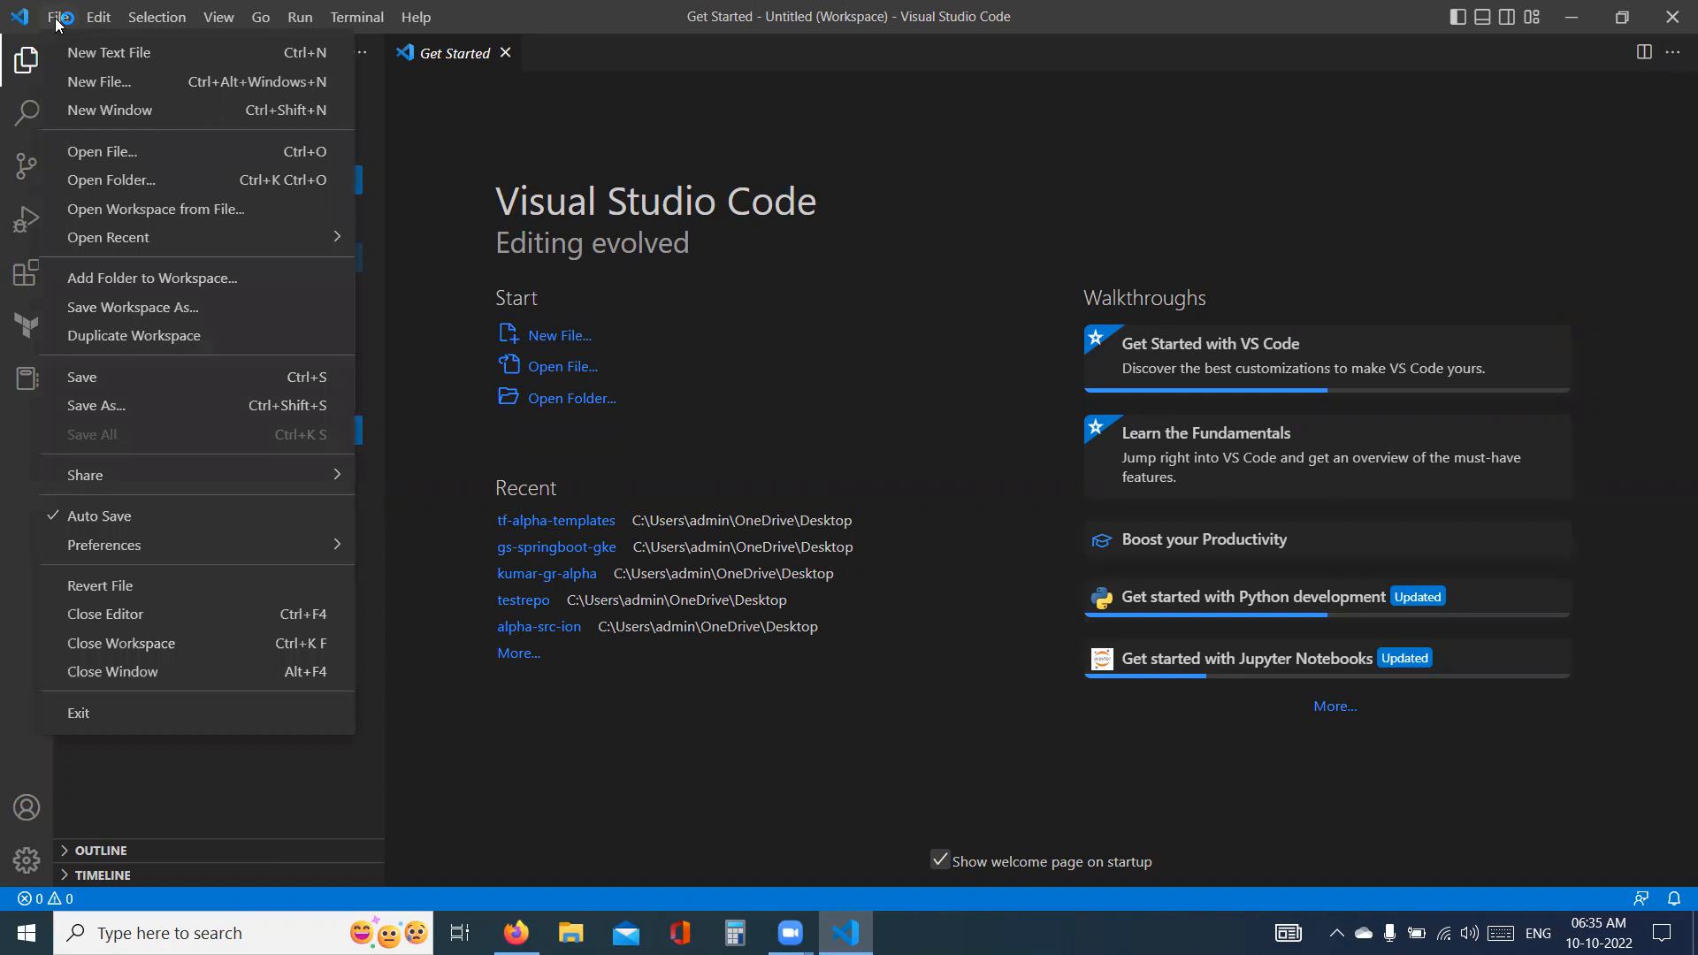
left_click(114, 63)
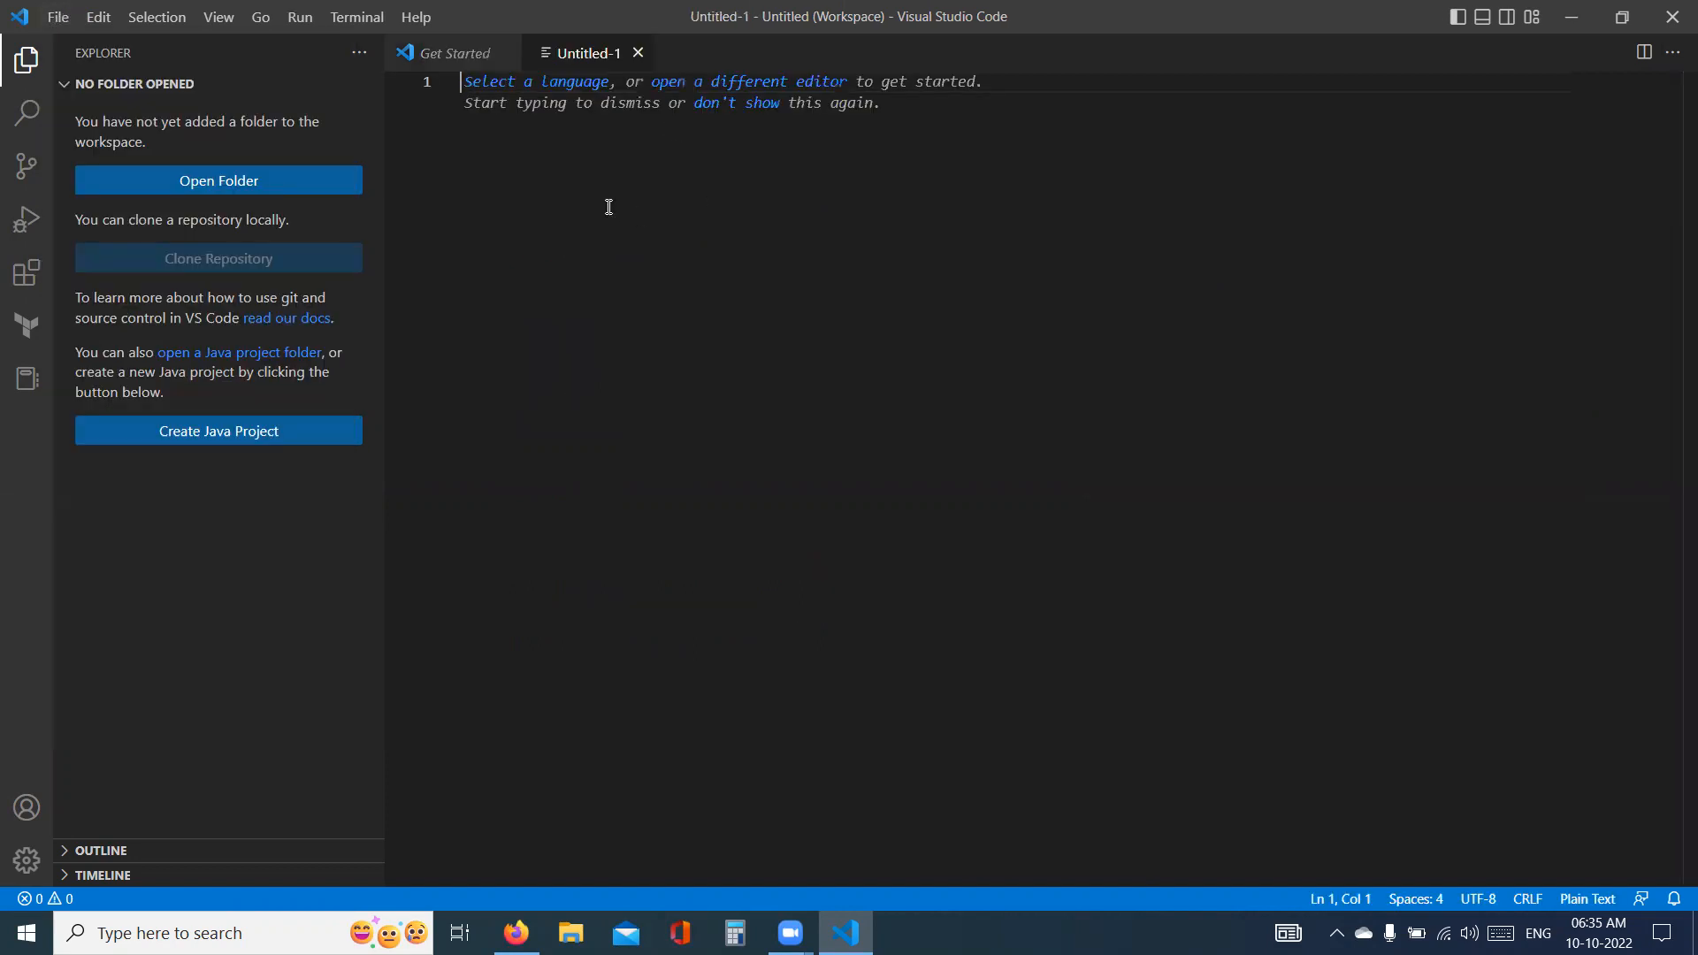
- Enter a long line of equals signs with the heading "List of DevOps Tools Installation" on the line below it
type("=")
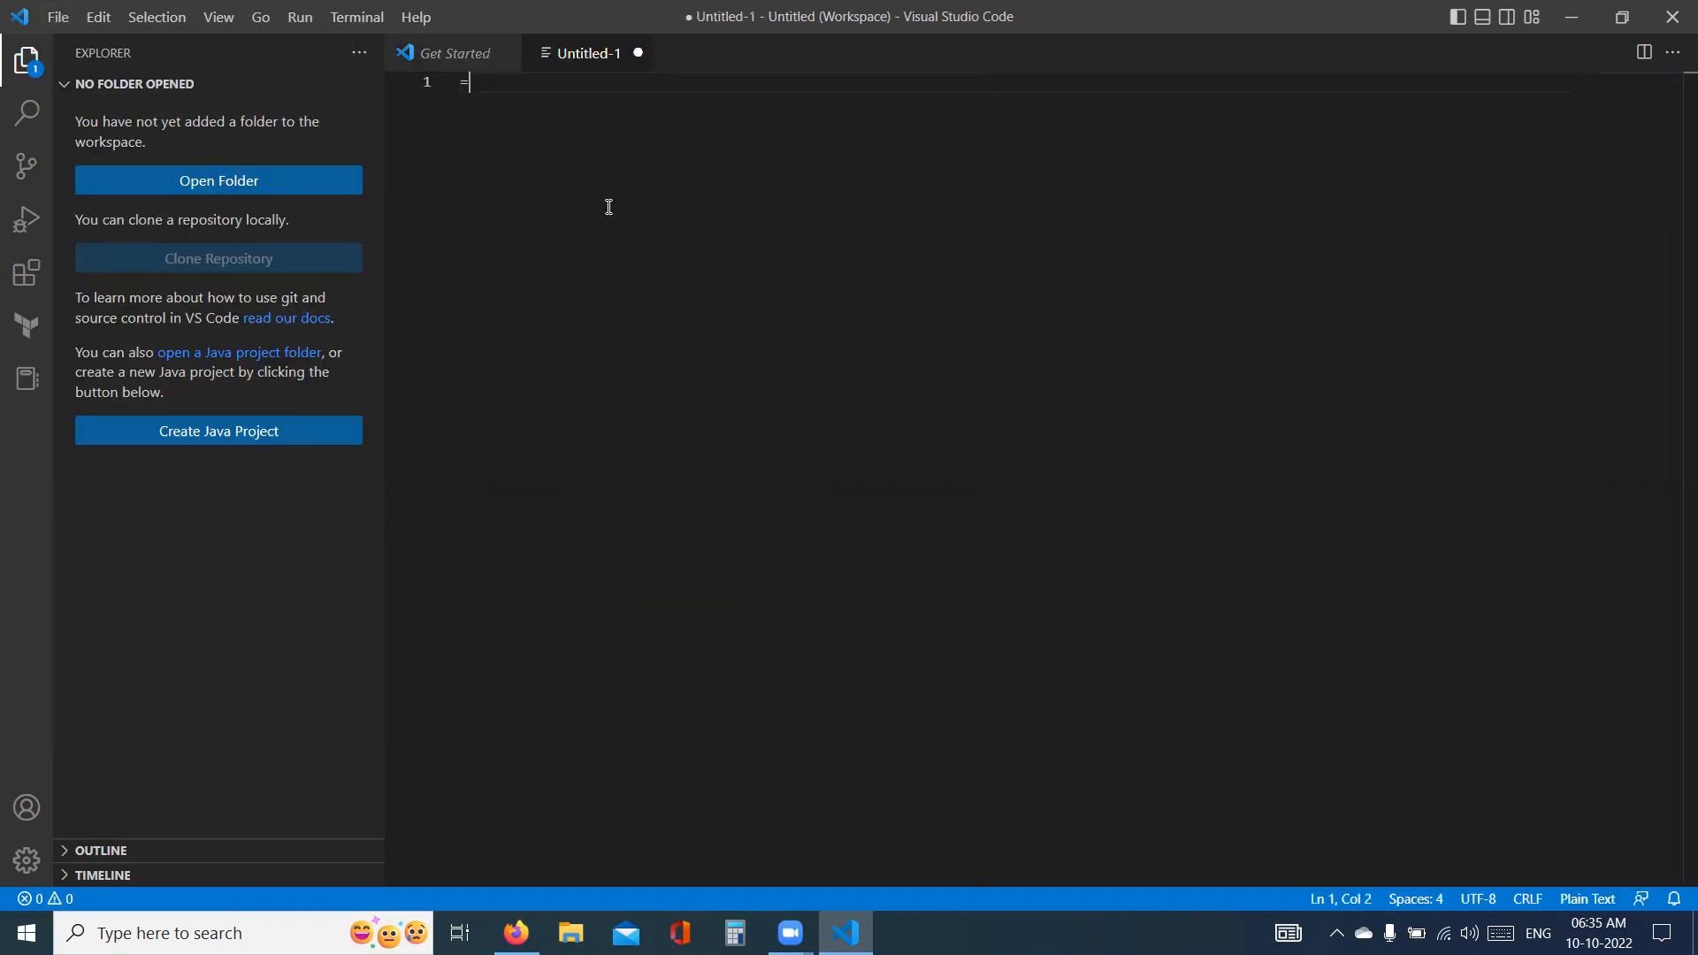
type("=========================================================")
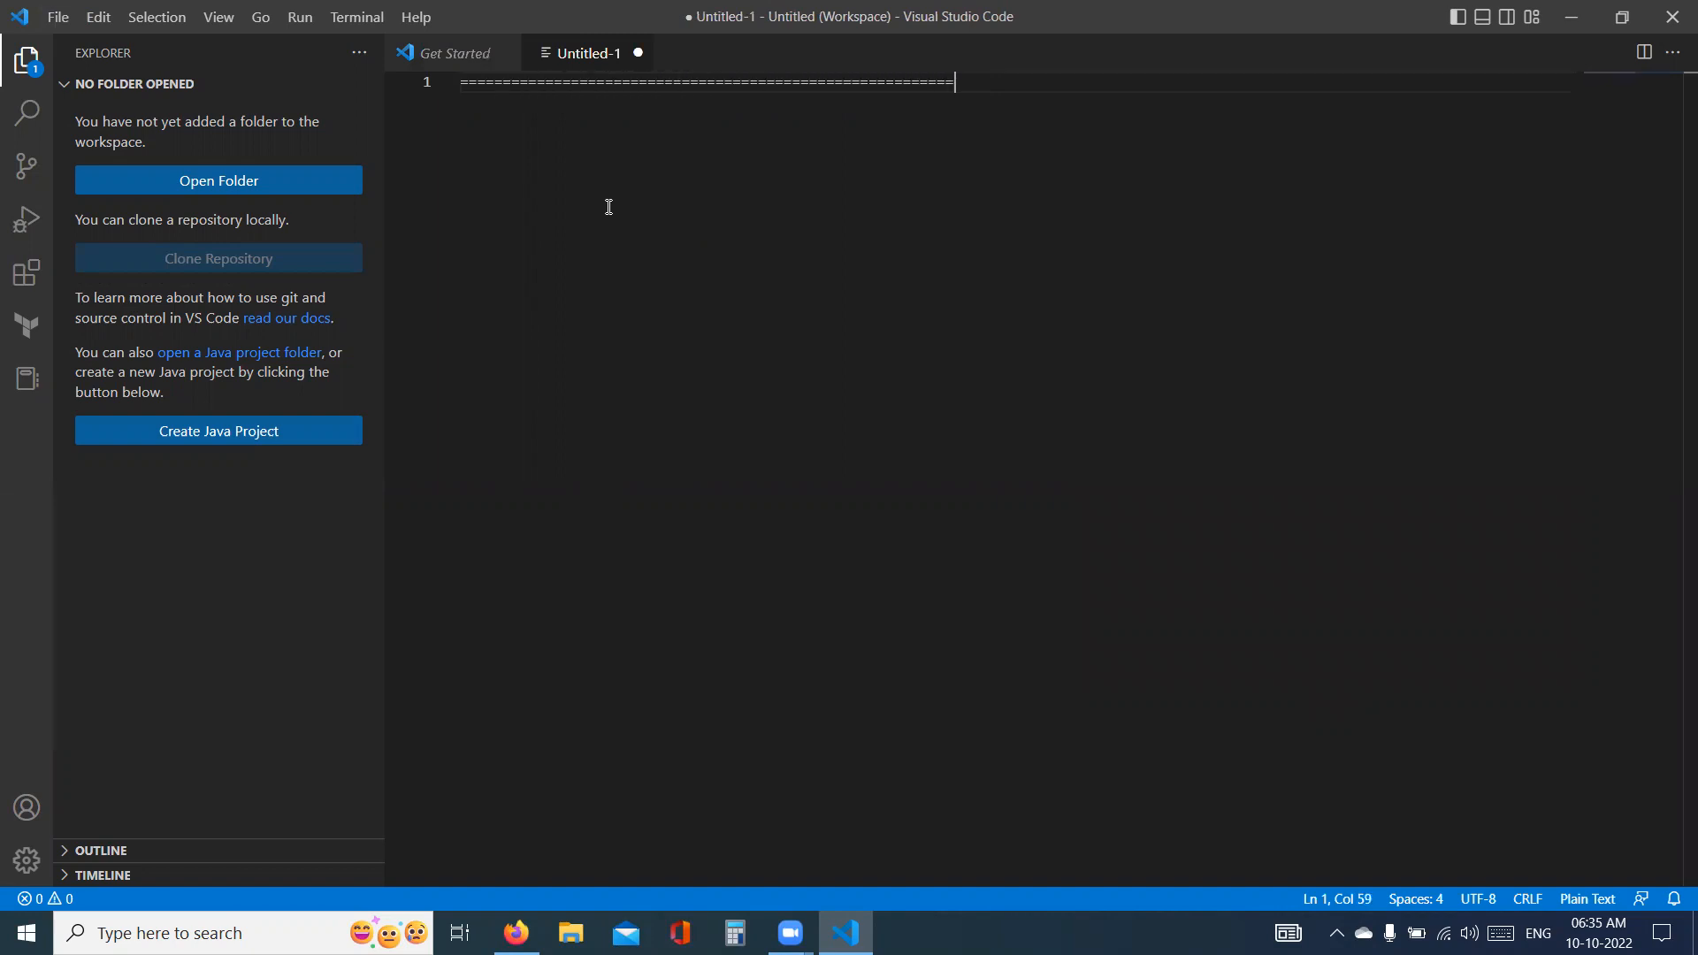
key("Return")
type("List of ")
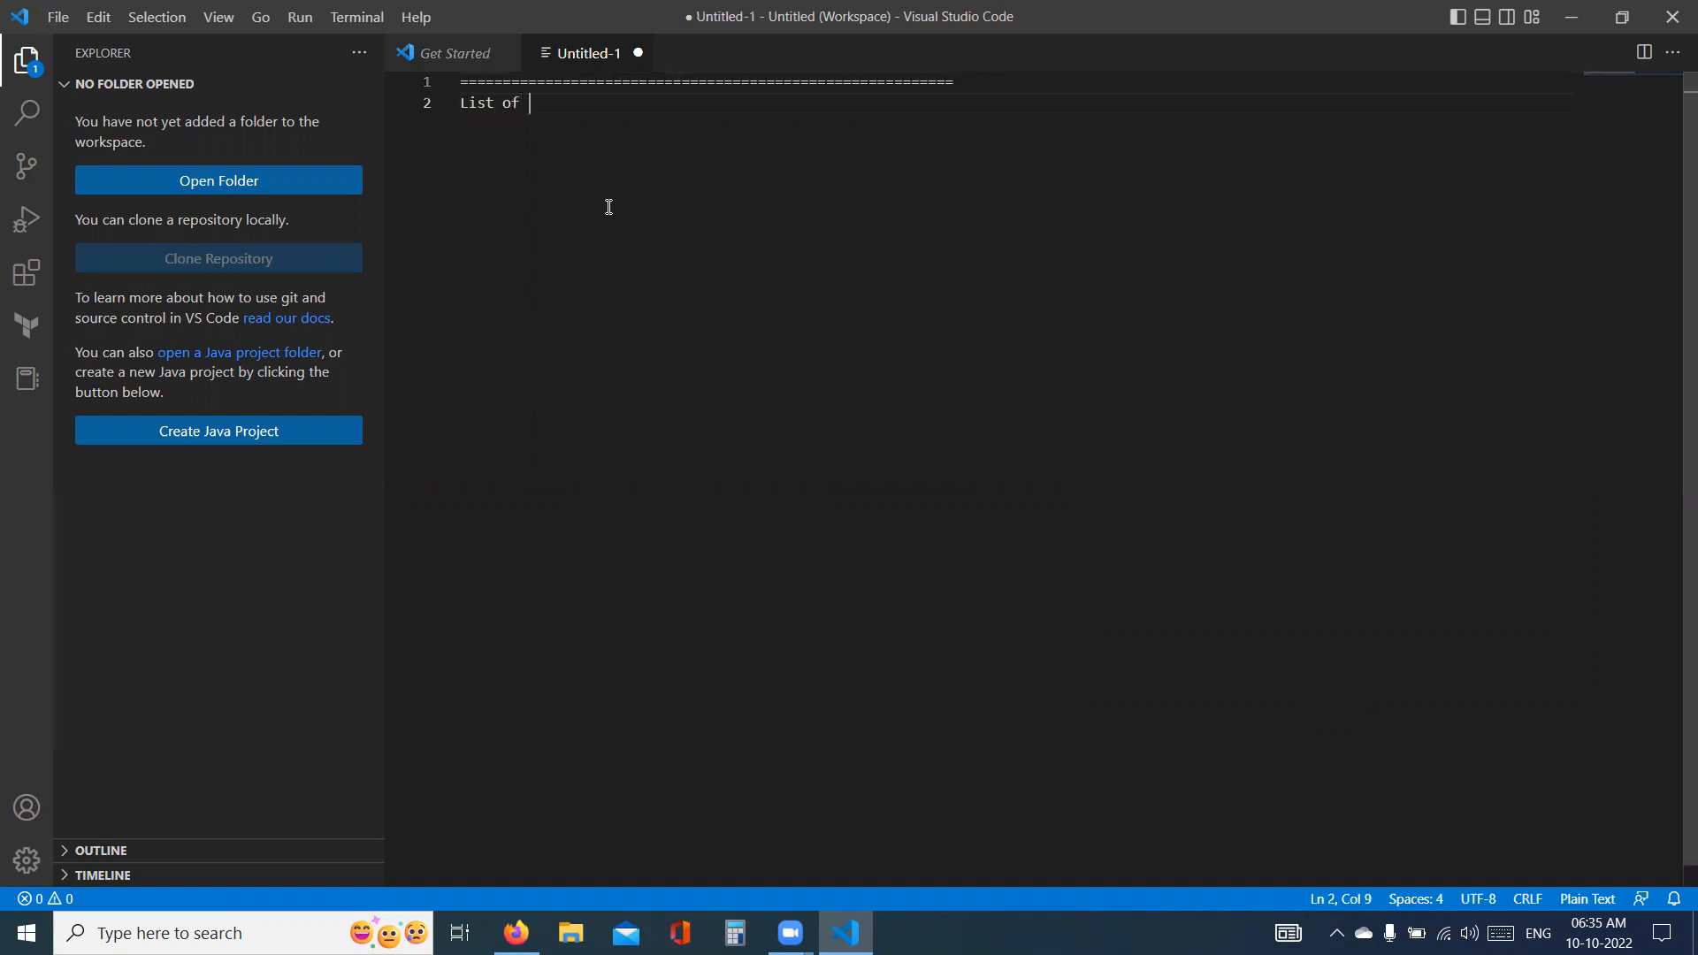
type("DevOps Tools Ins")
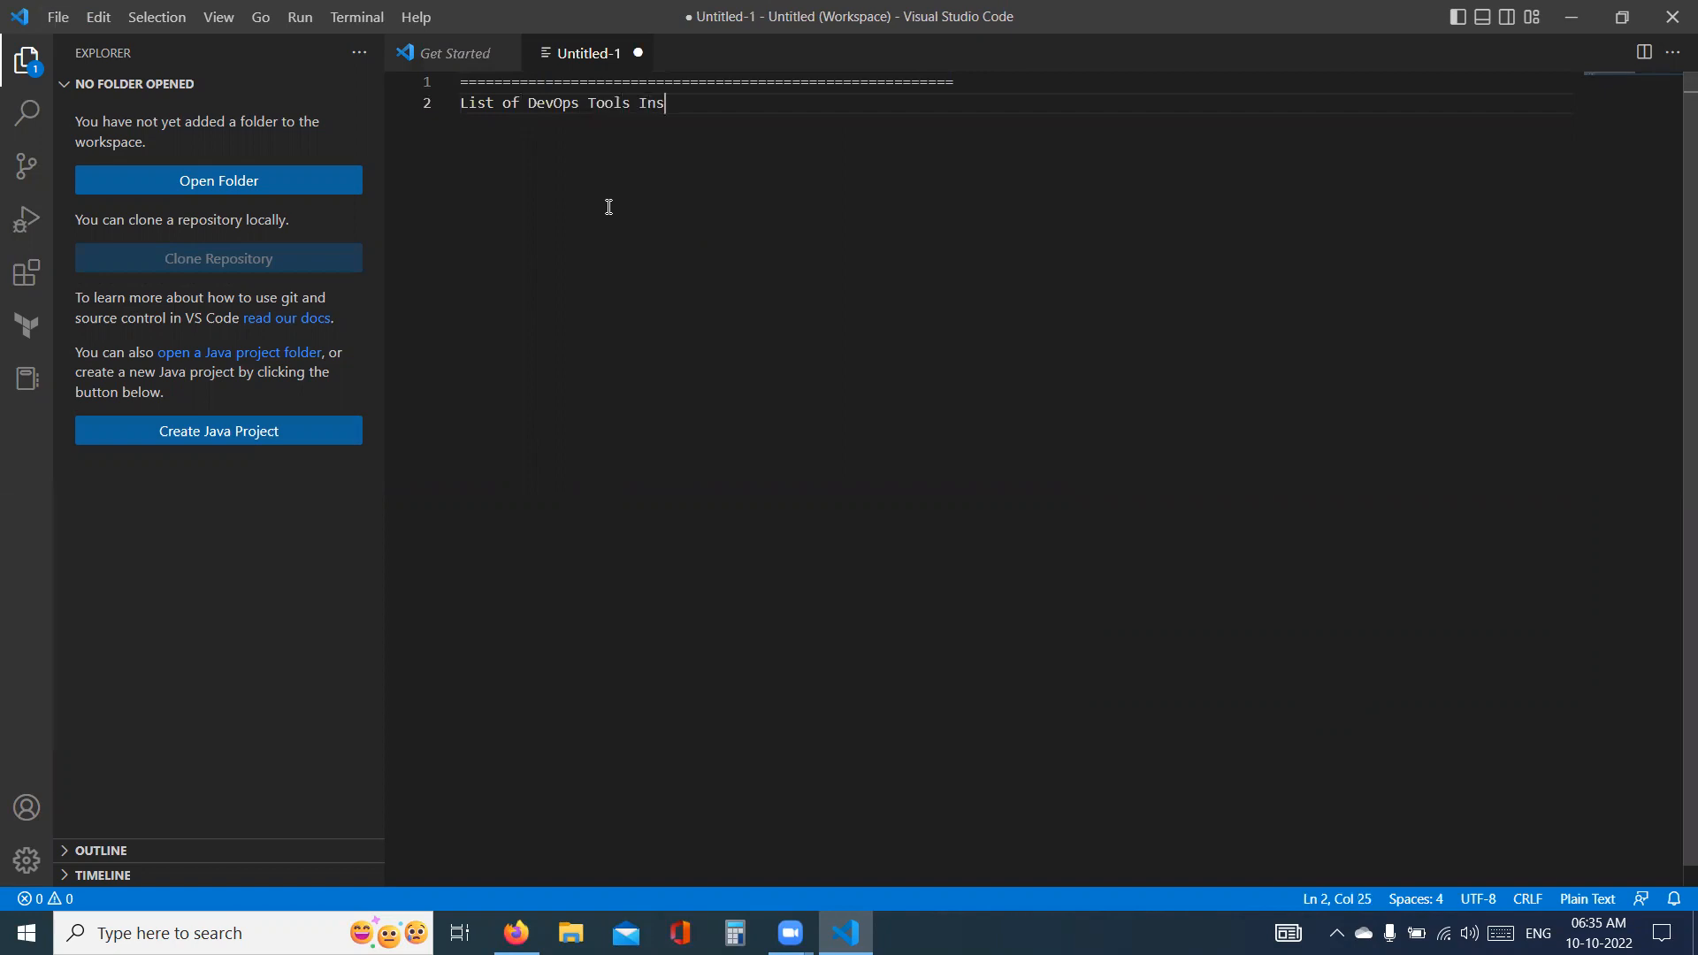
type("tallation")
key("Right")
key("Right")
- Copy the line of equals signs to a new line beneath the heading
left_click_drag(976, 83, 483, 70)
key("ctrl+c")
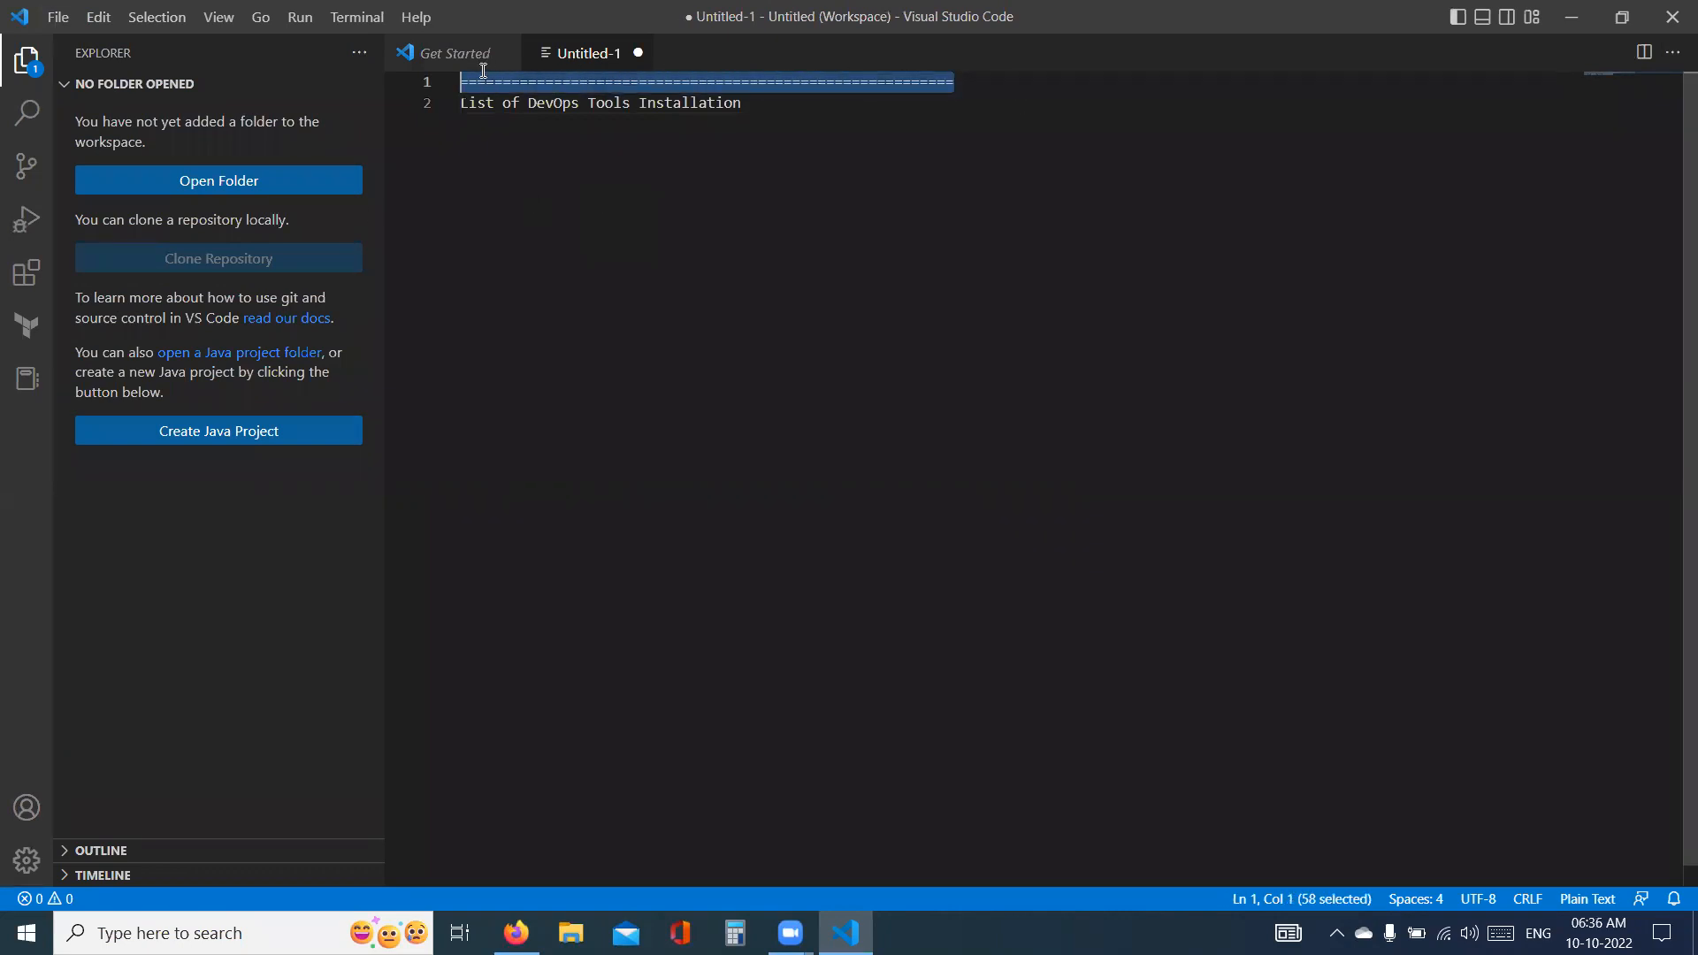
left_click(771, 104)
key("Return")
key("ctrl+v")
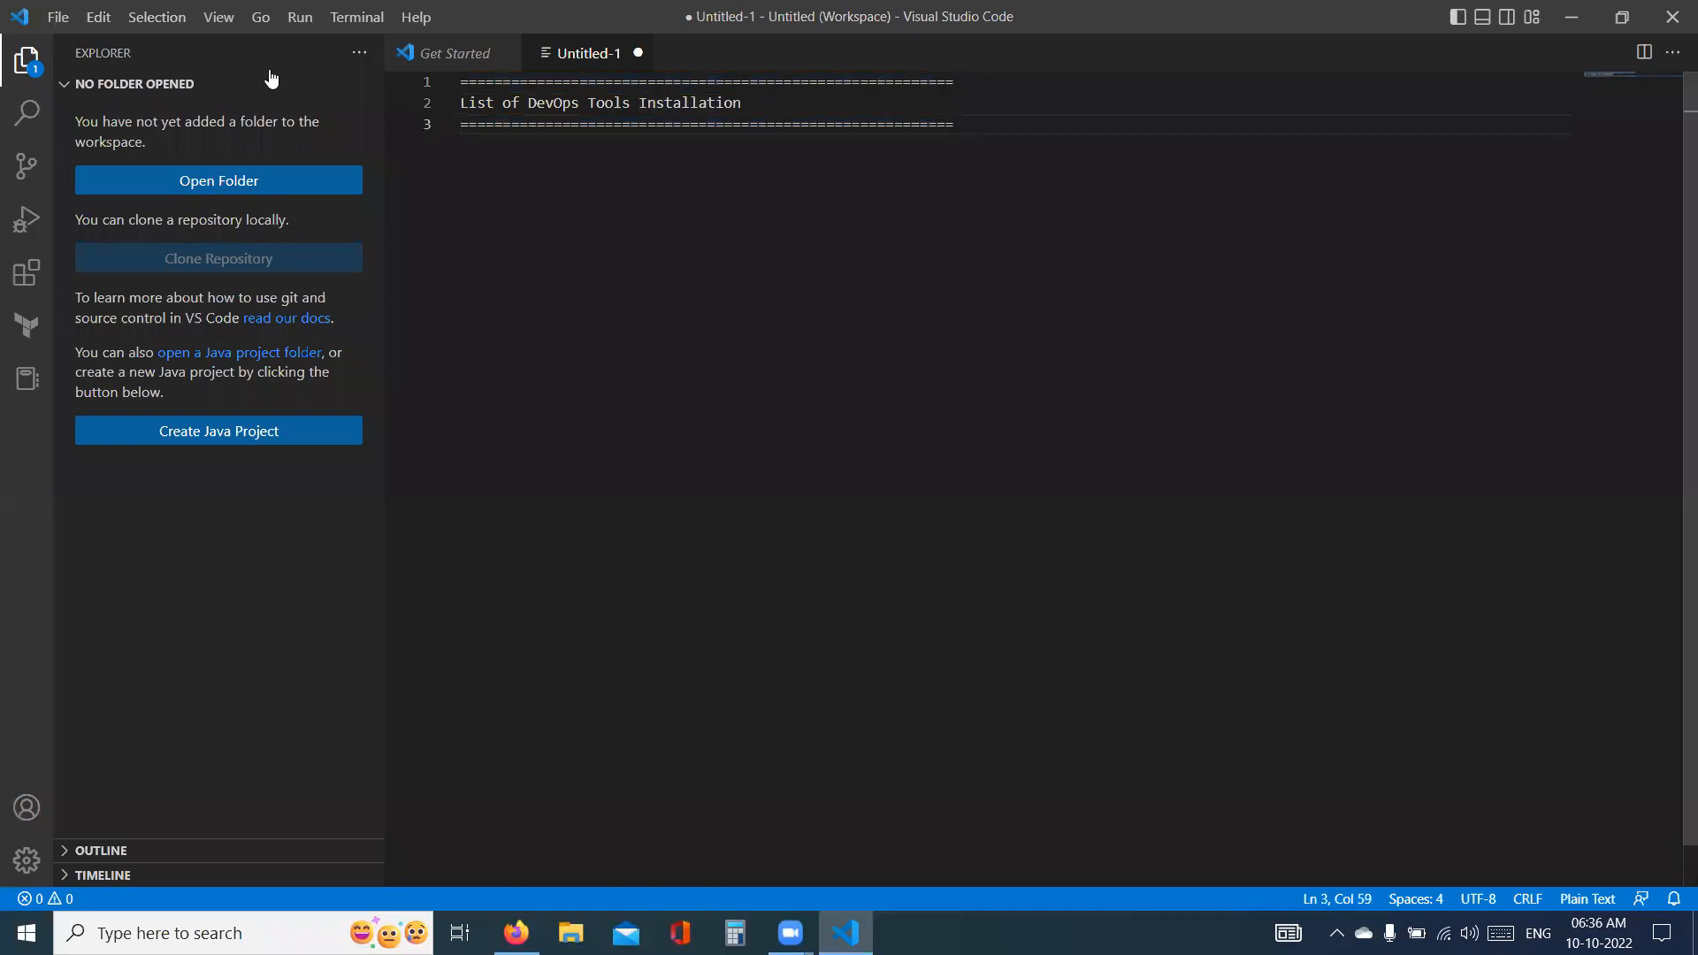
- Save the file to the Desktop as "devops-tools-installation.md", with the name in double quotes
left_click(60, 19)
left_click(152, 405)
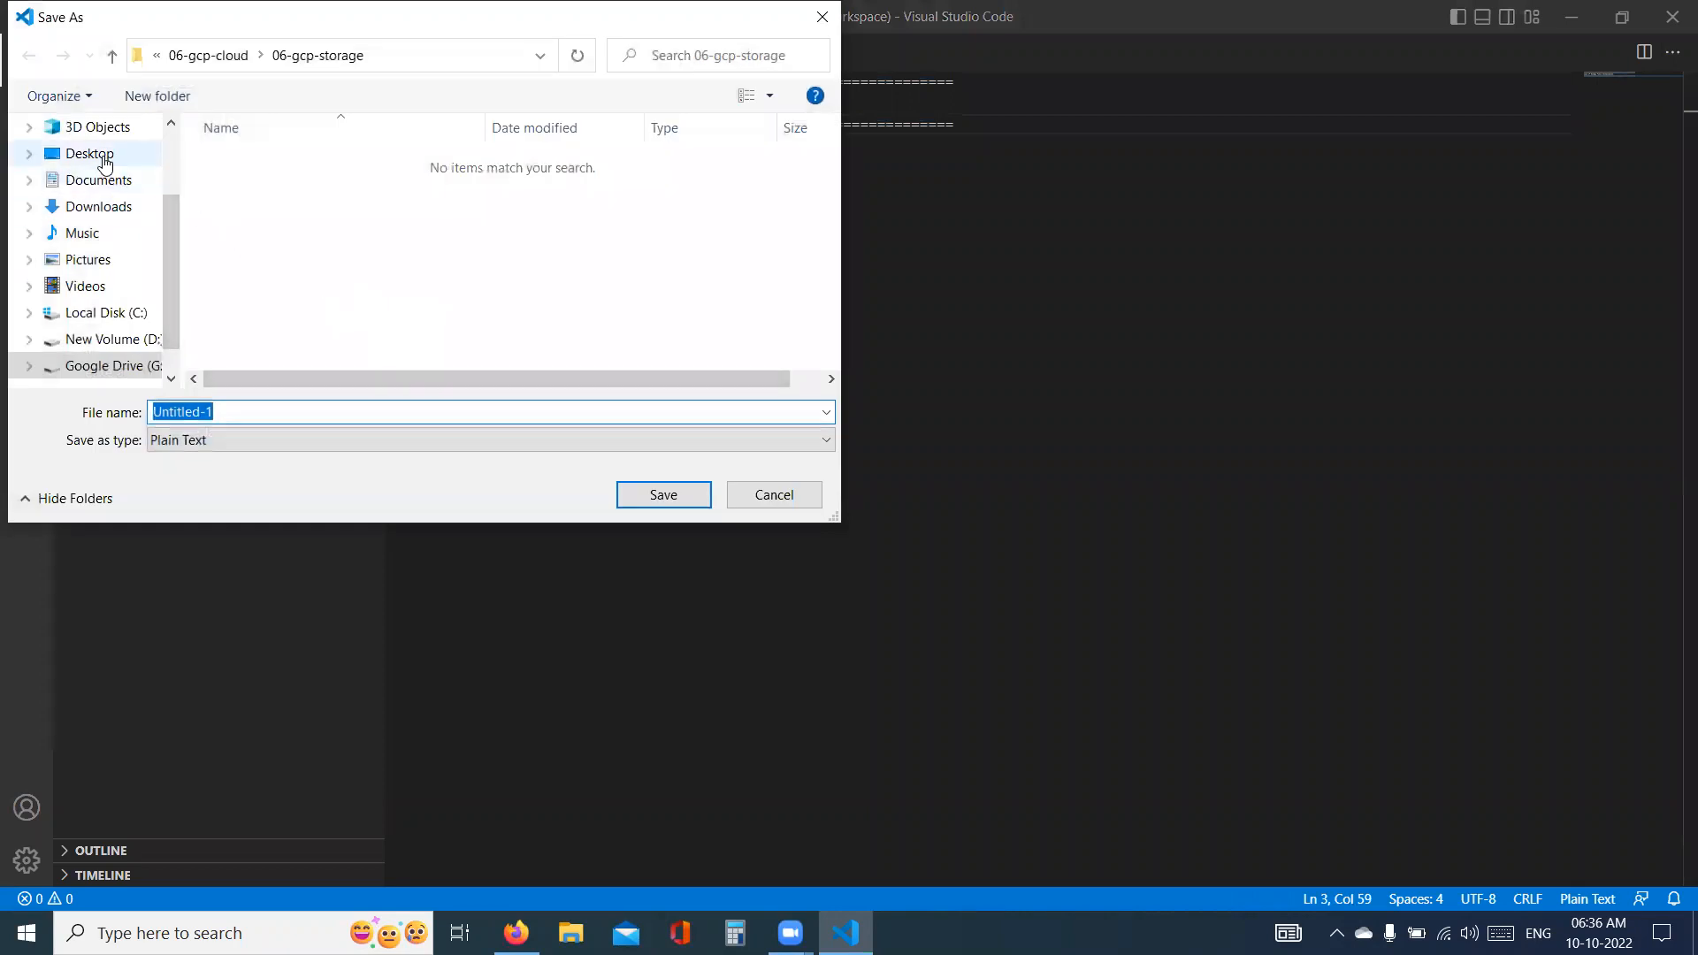
left_click(89, 154)
double_click(251, 415)
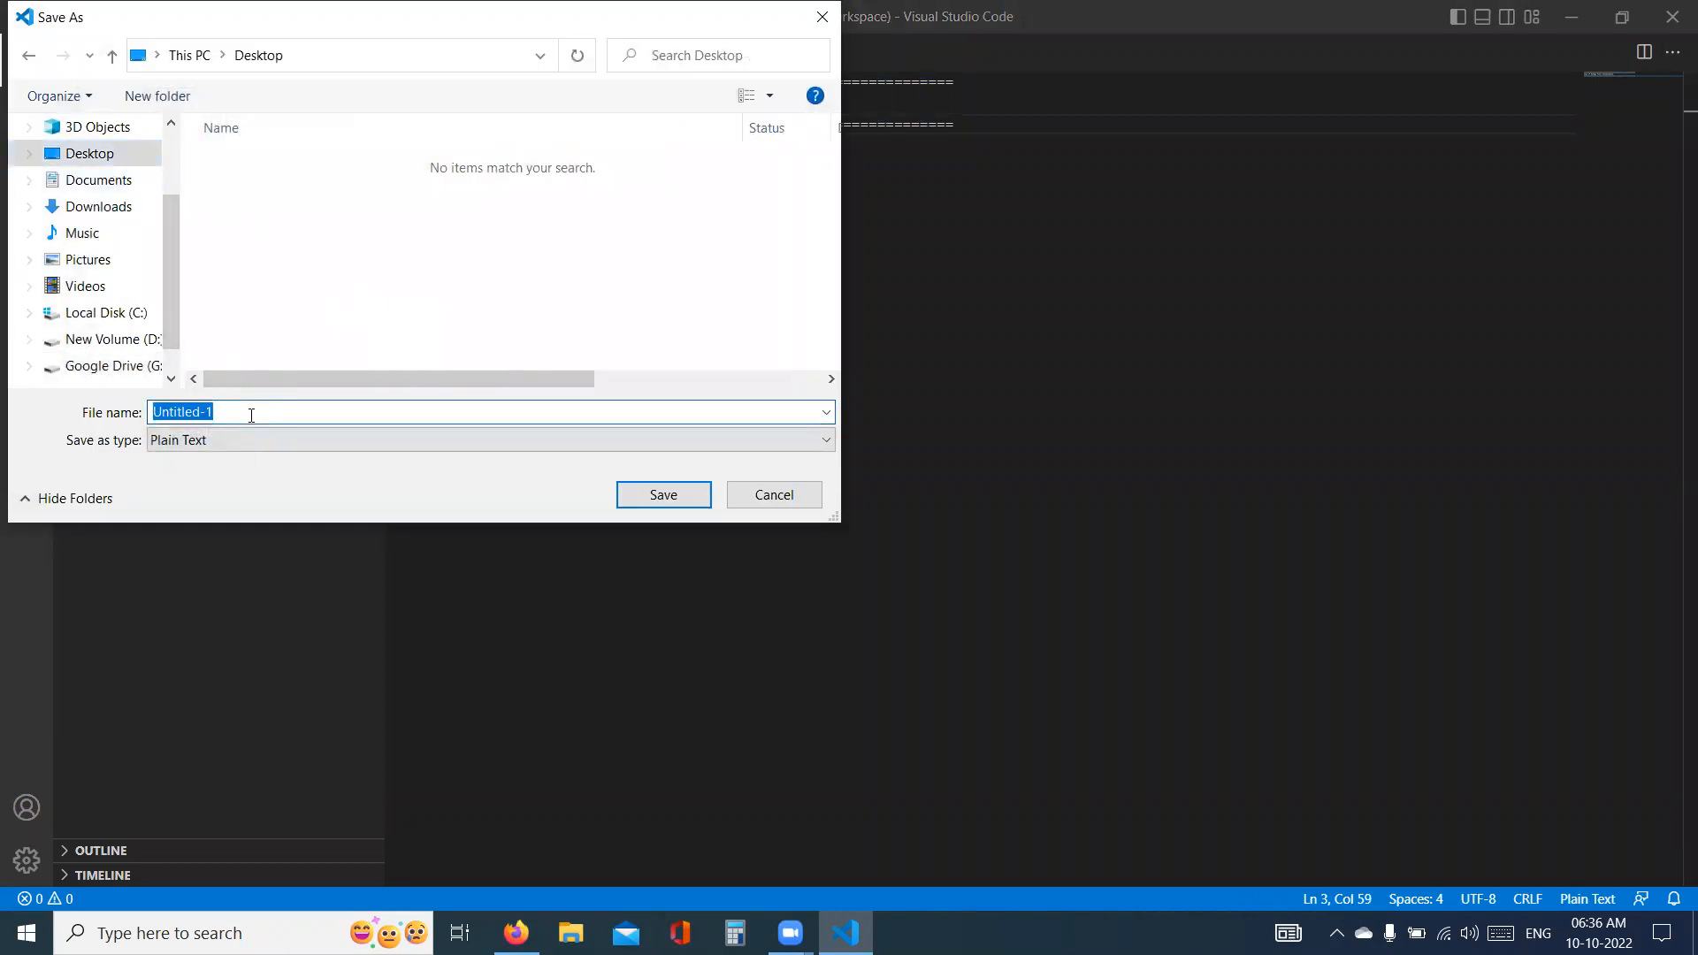
type("'dev")
key("BackSpace")
key("BackSpace")
key("BackSpace")
type("\"devOp")
key("BackSpace")
key("BackSpace")
key("BackSpace")
type("ops-tools-installation.md")
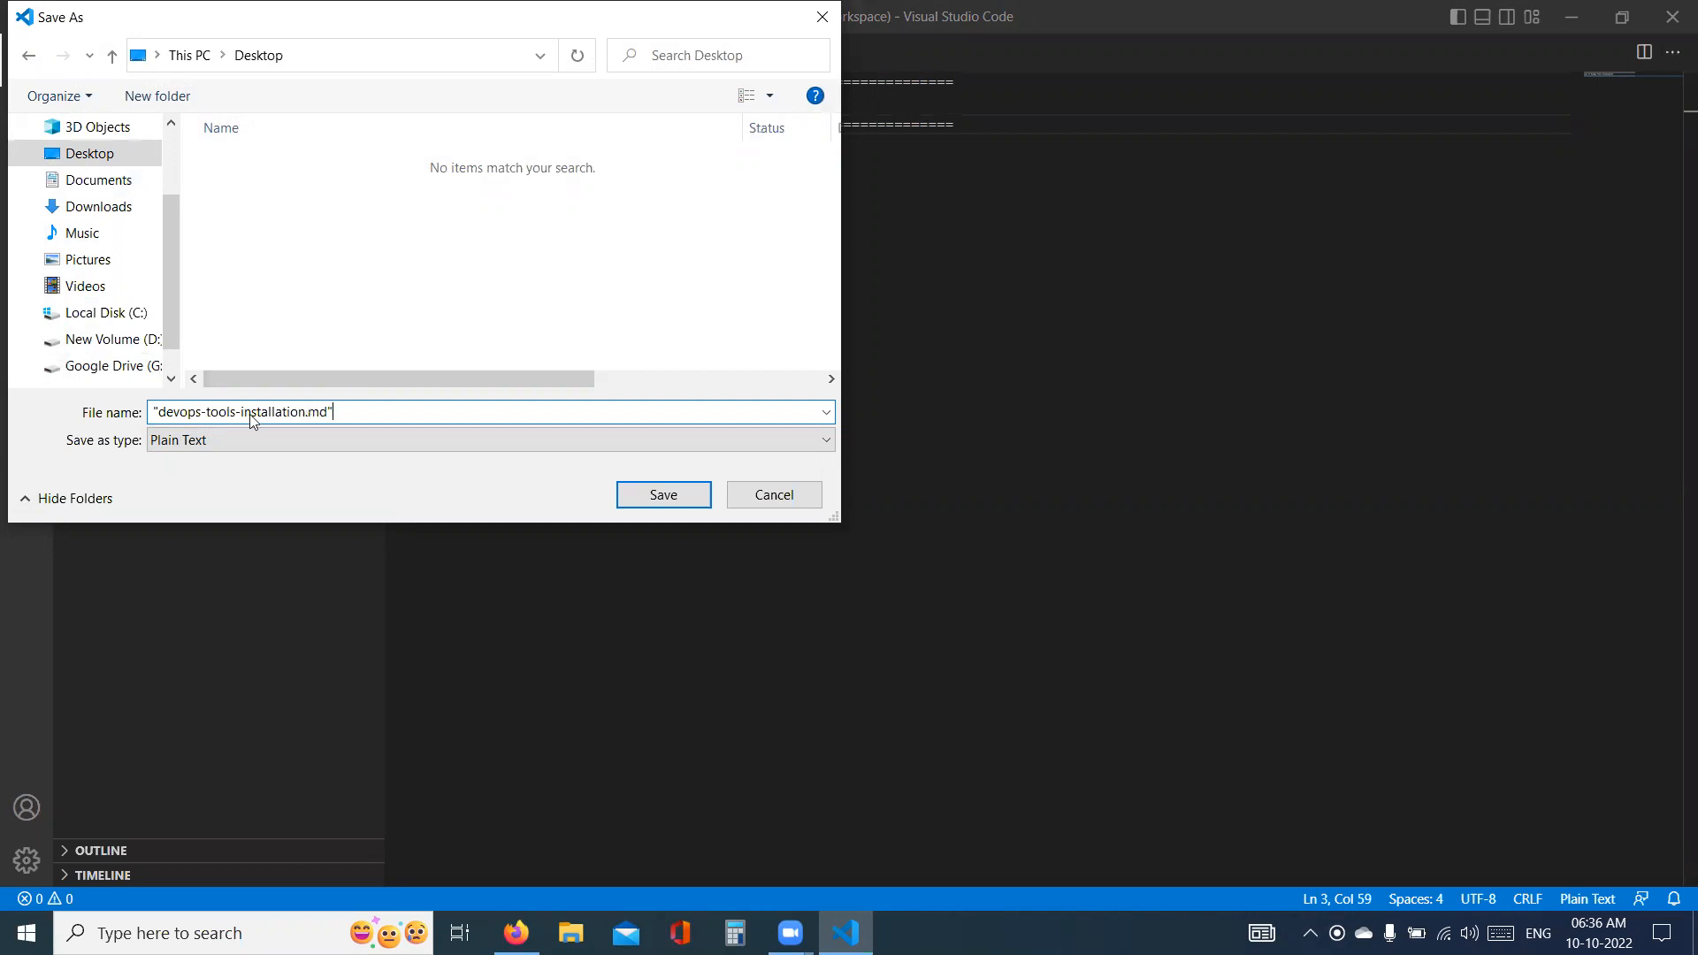
type("\"")
key("Return")
key("Return")
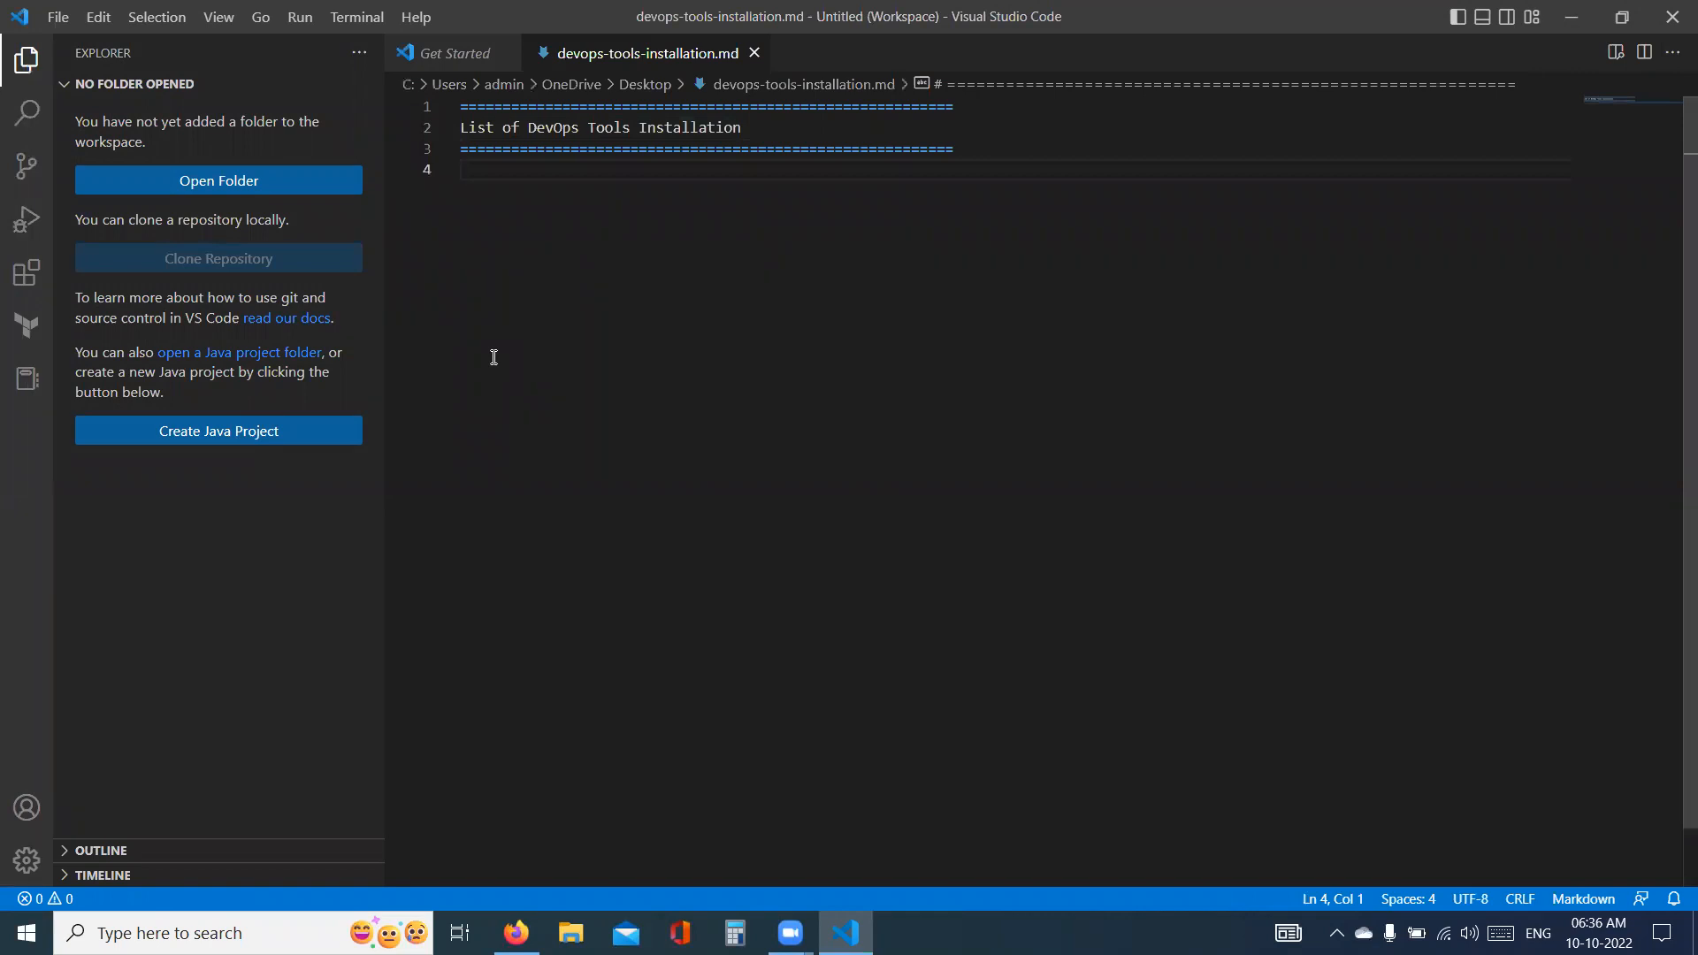
type("Source")
key("Return")
type("-")
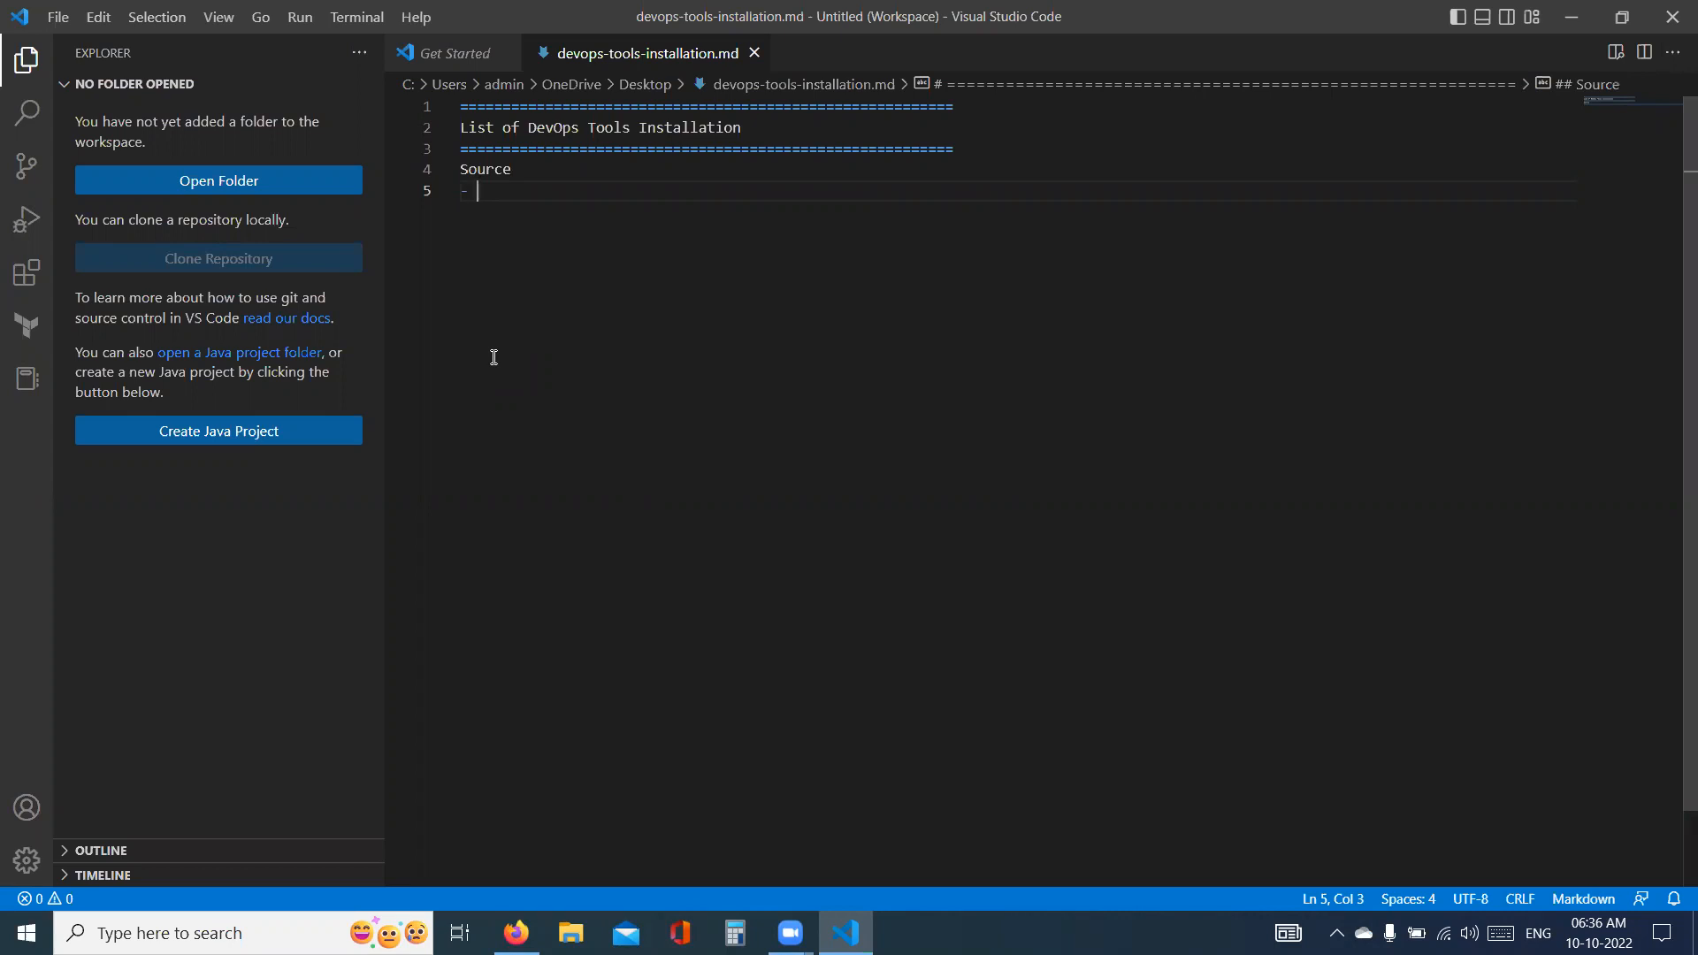
type("ww.")
type("w.gitiu")
key("BackSpace")
key("BackSpace")
type("hub.com")
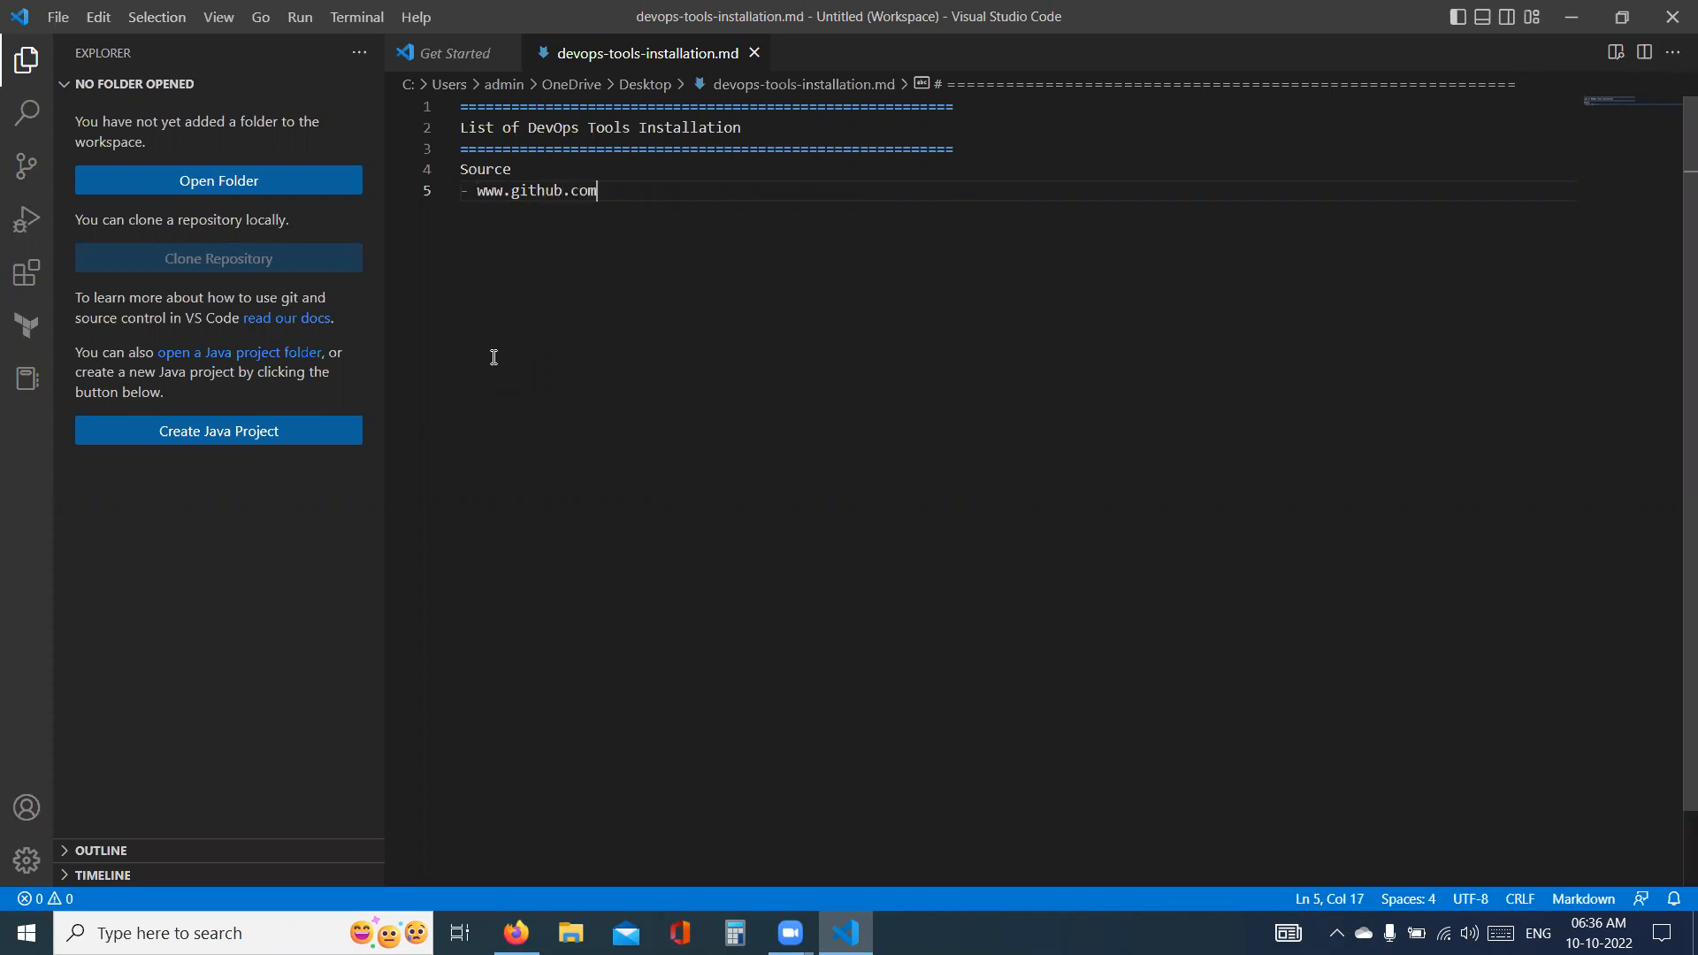
key("Return")
left_click(610, 191)
left_click(477, 191, "shift")
key("ctrl+c")
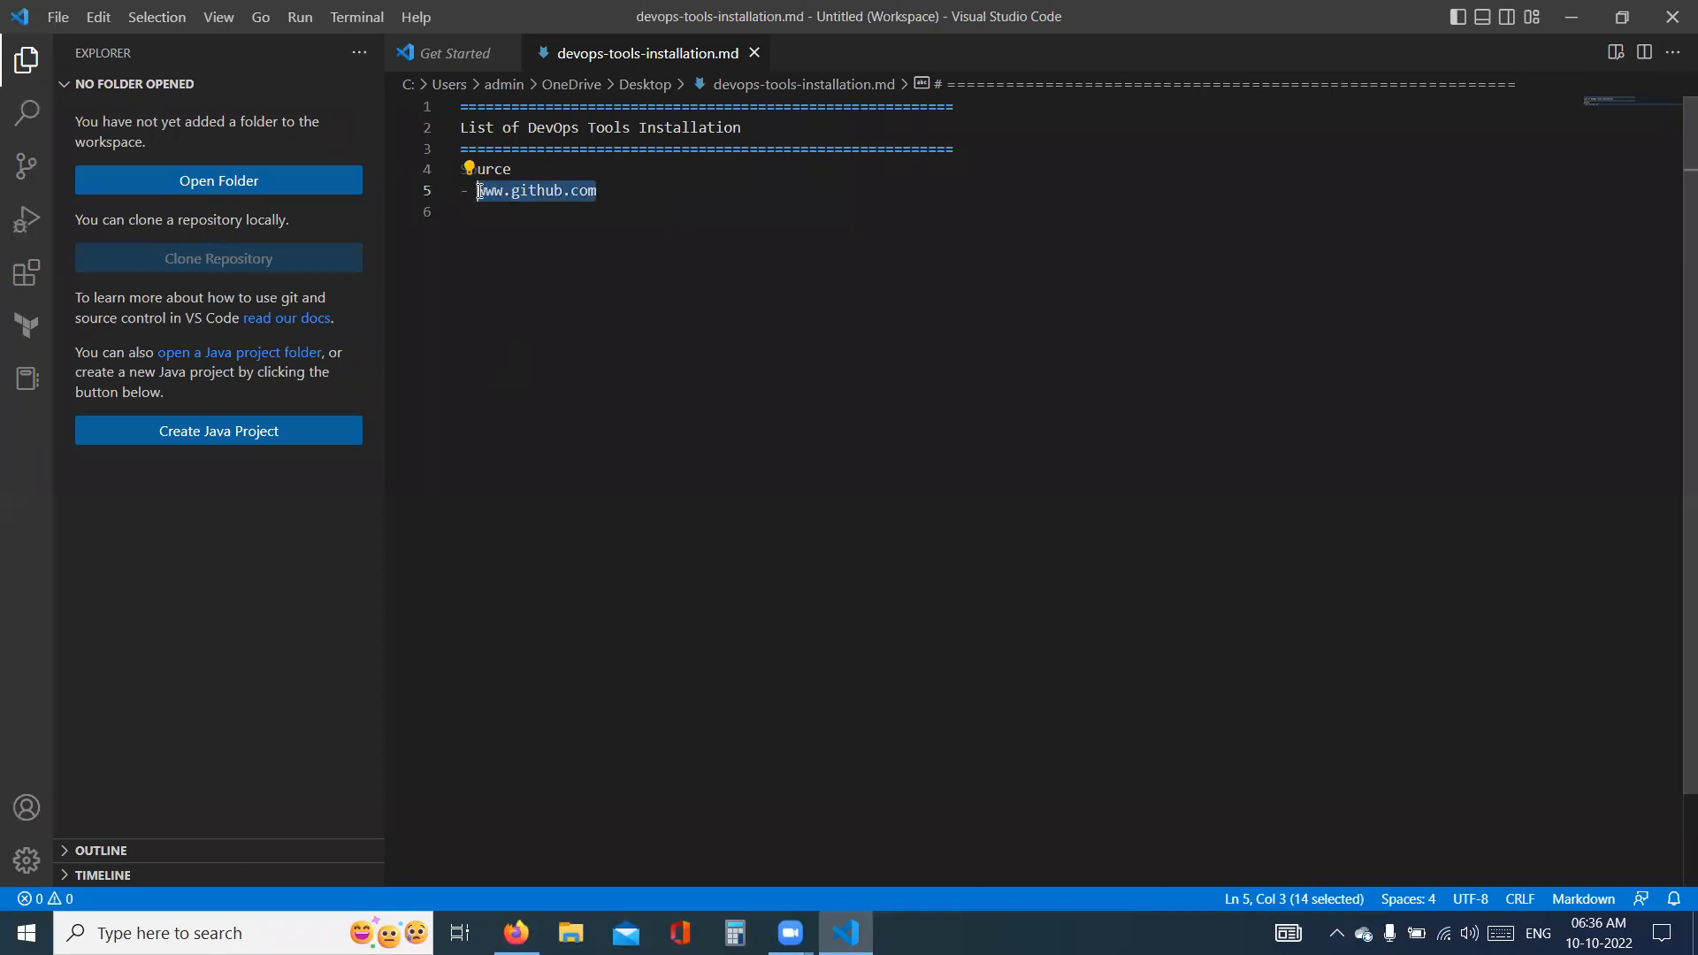
left_click(516, 933)
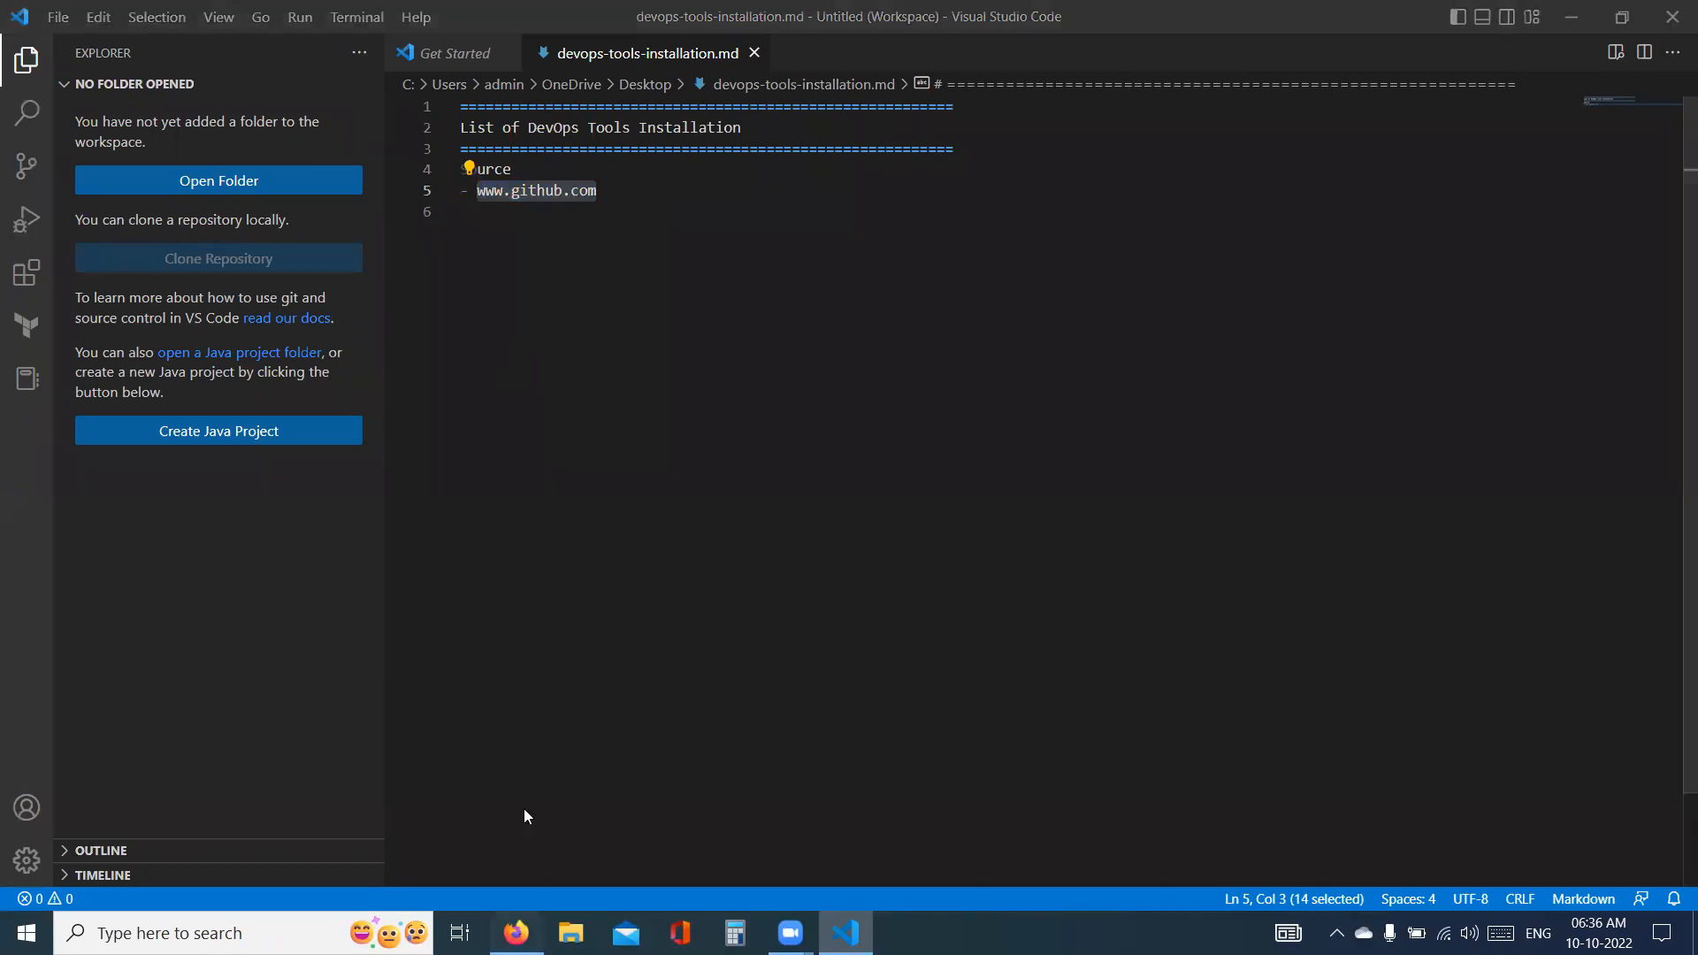
key("ctrl+v")
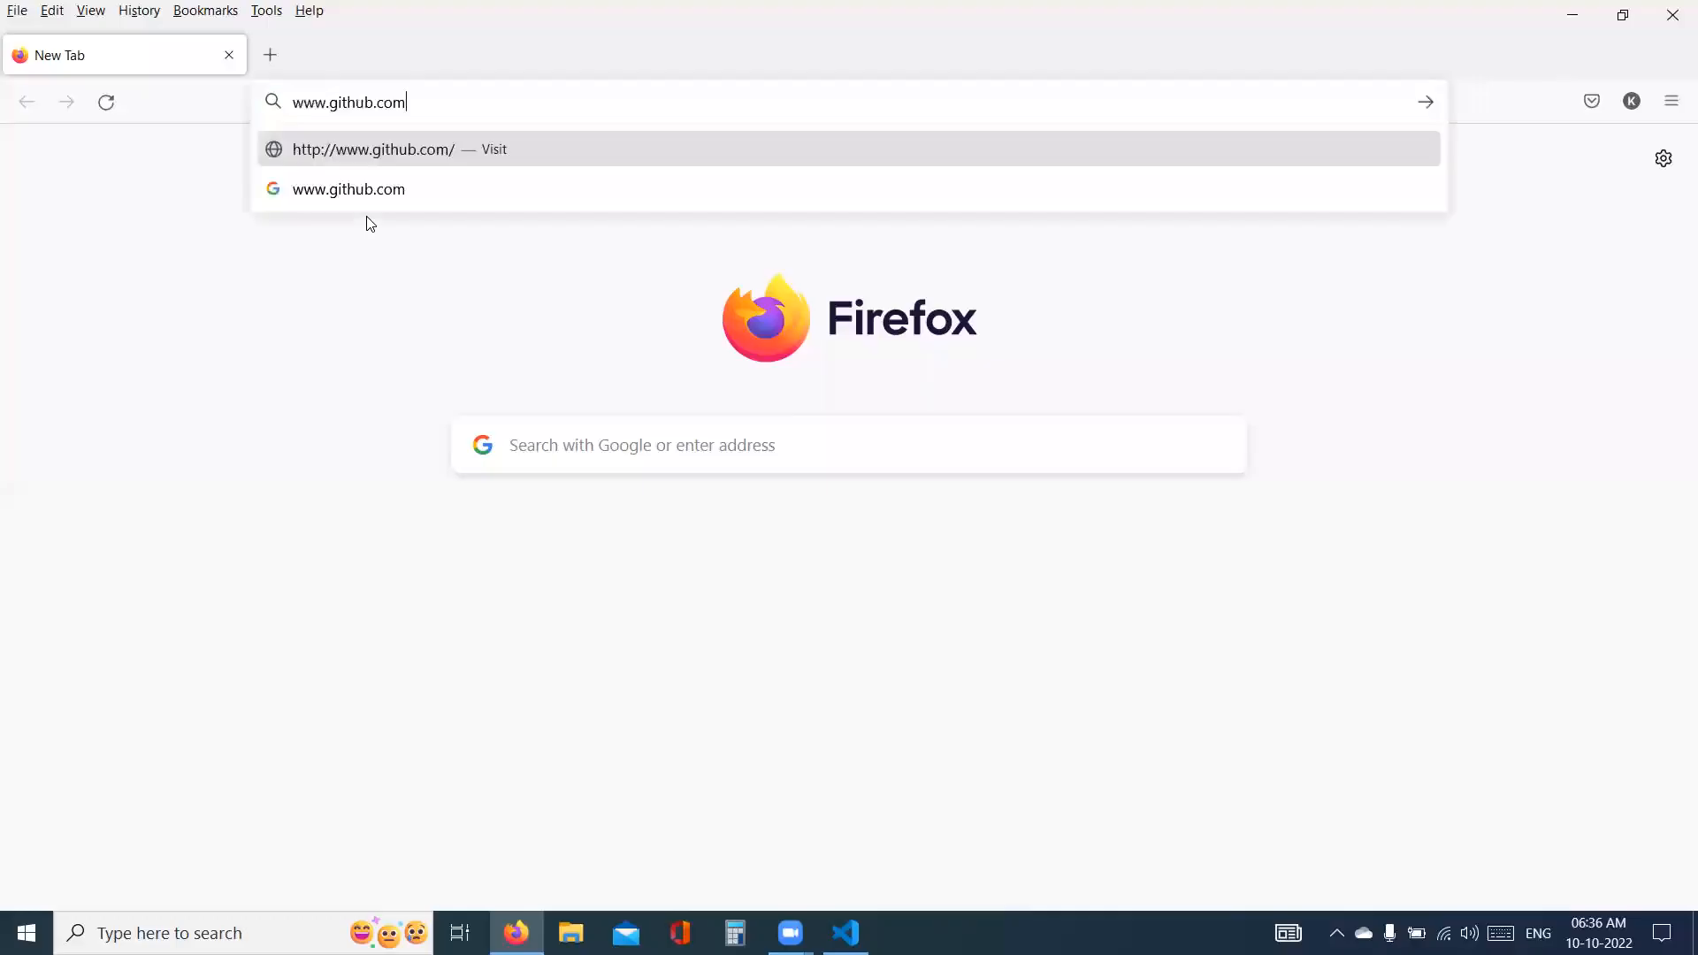
key("Return")
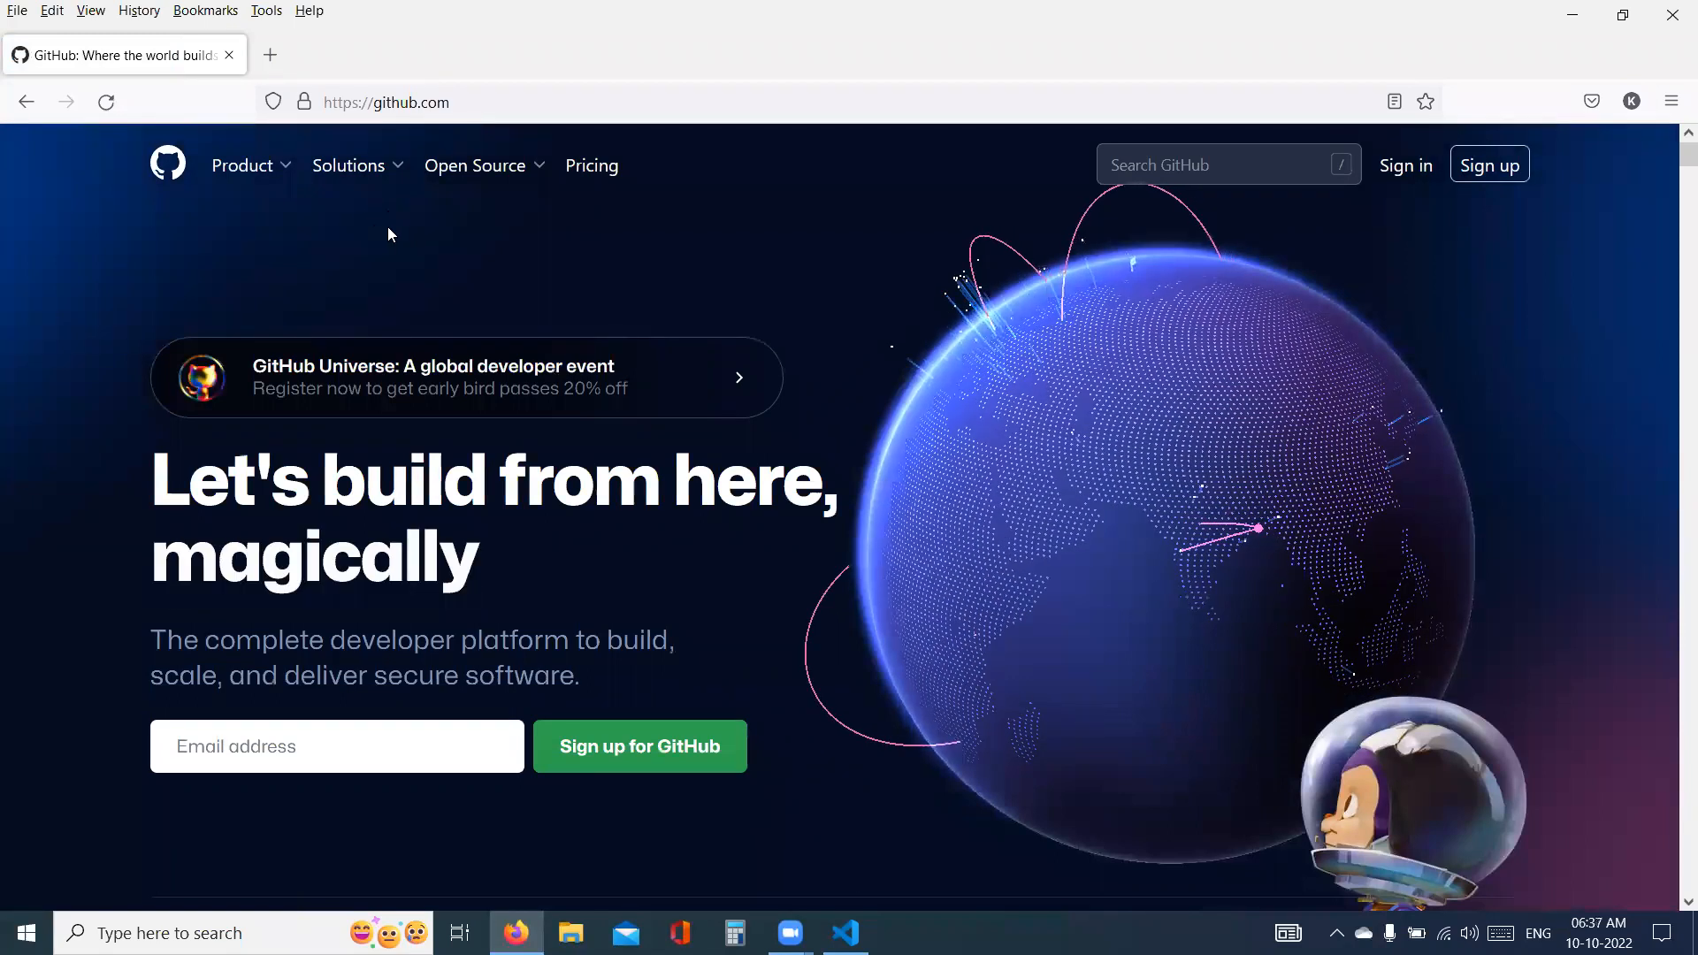
left_click(1454, 170)
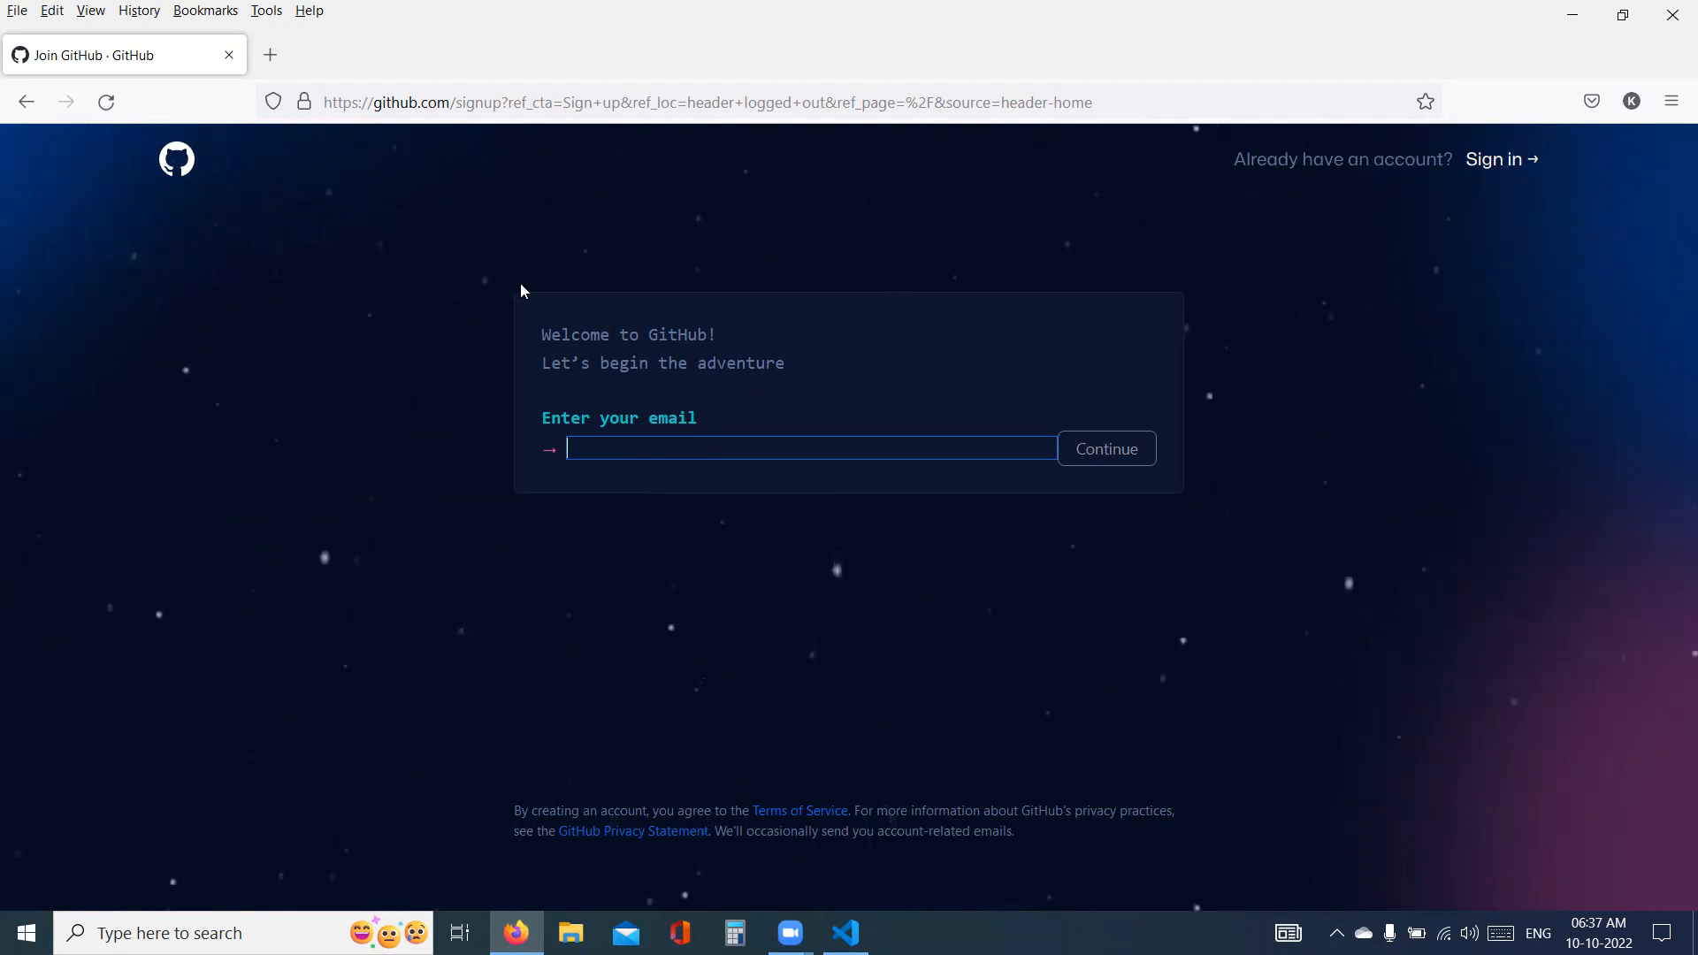
- Load github.com/azonecloud in a new browser tab
left_click(270, 54)
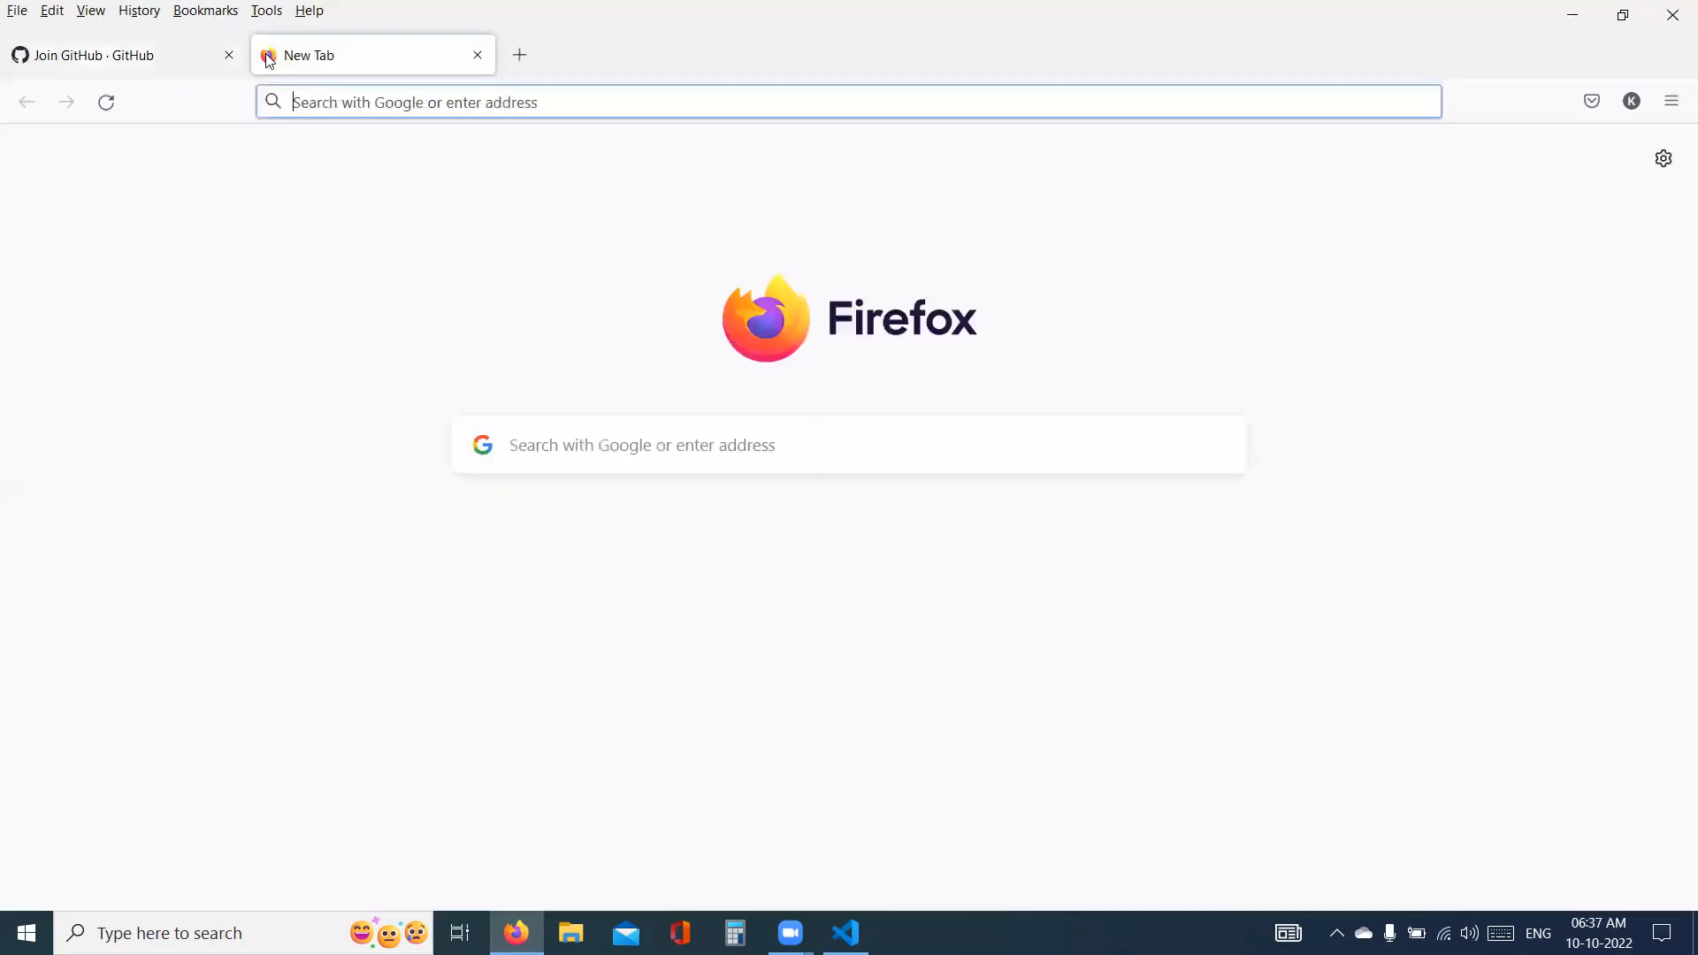
type("git")
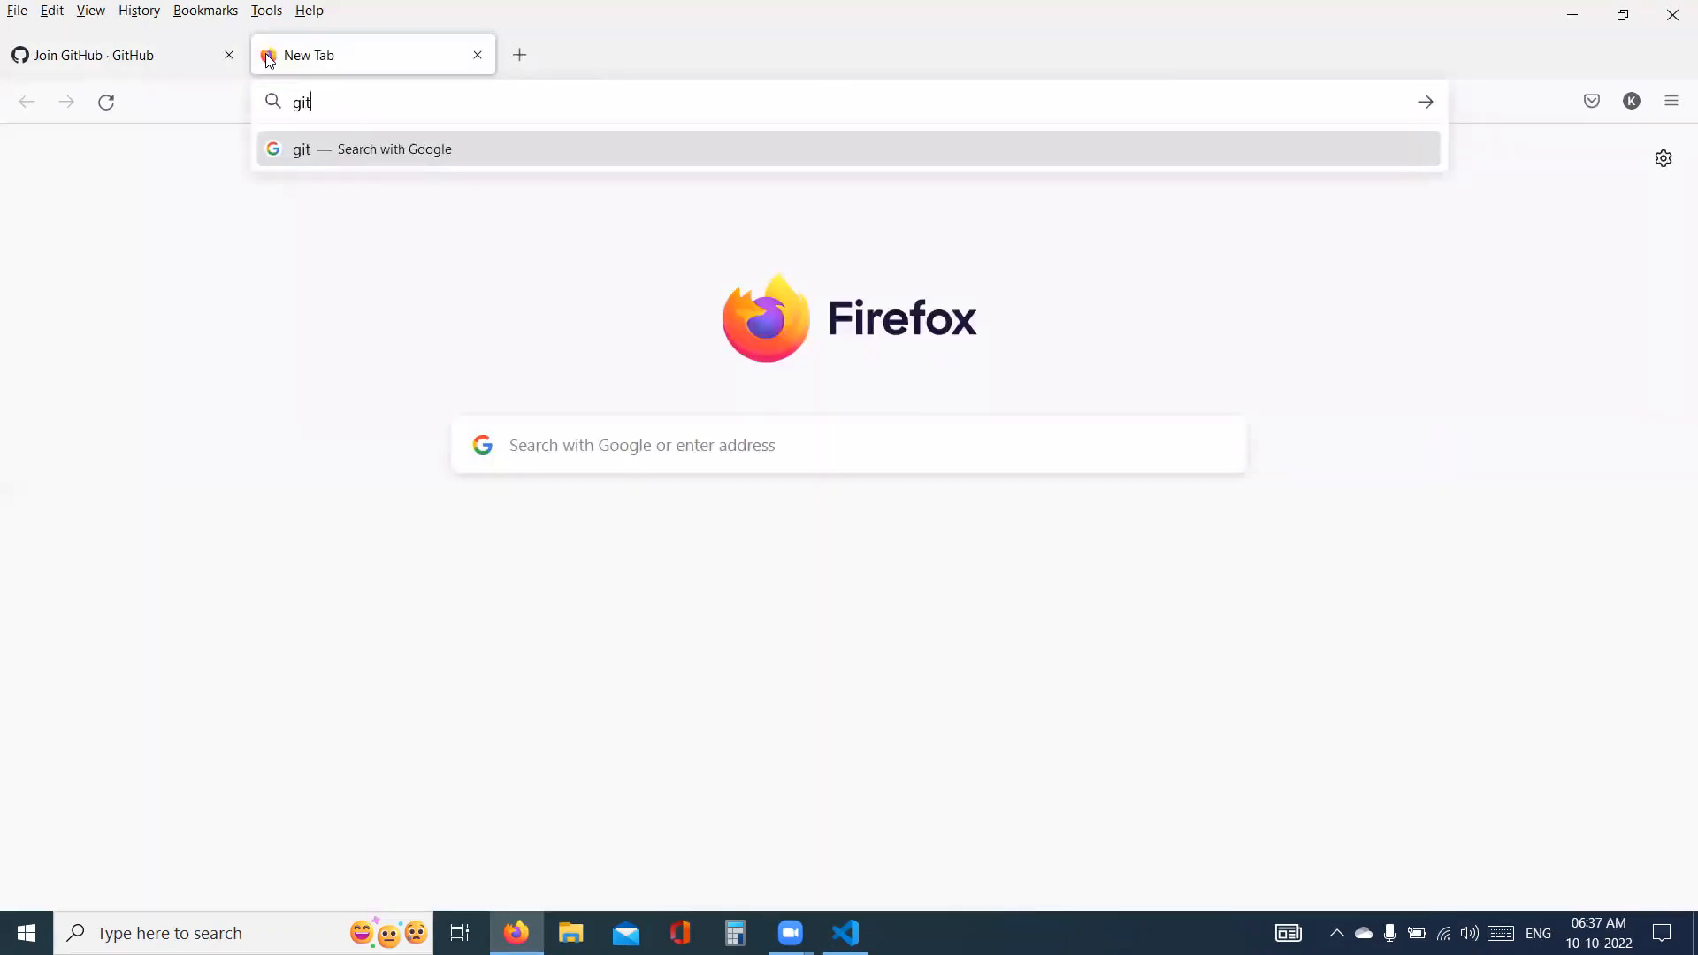
type("hub")
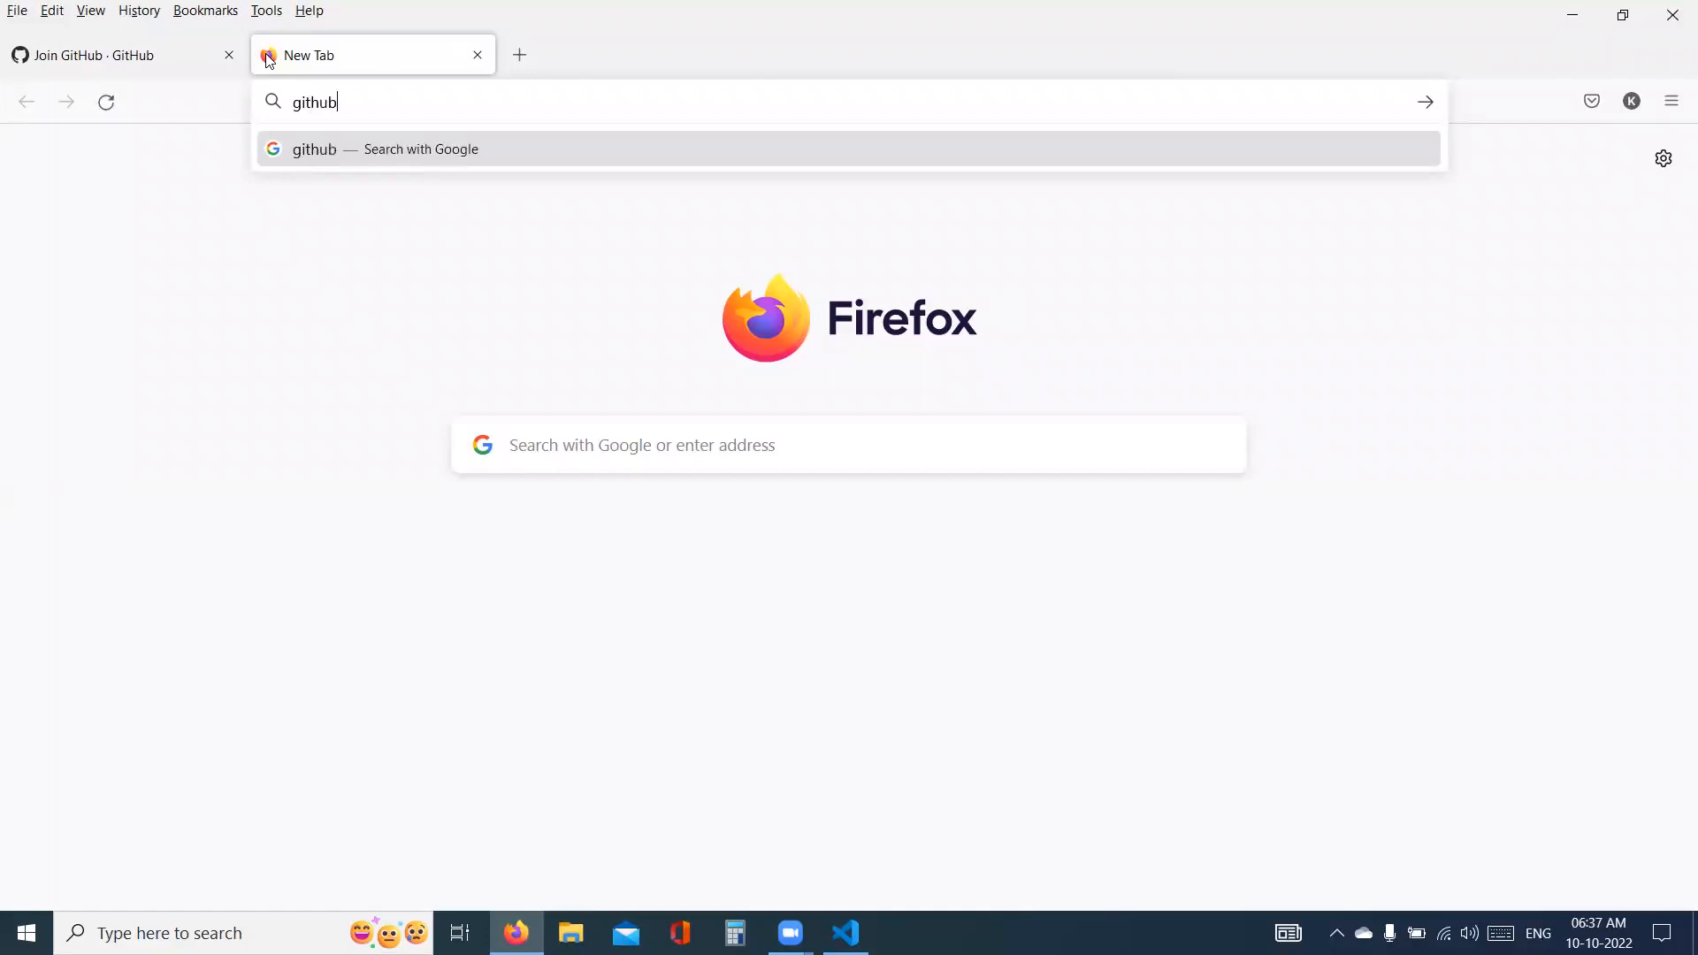
type(".cim")
key("BackSpace")
key("BackSpace")
type("o")
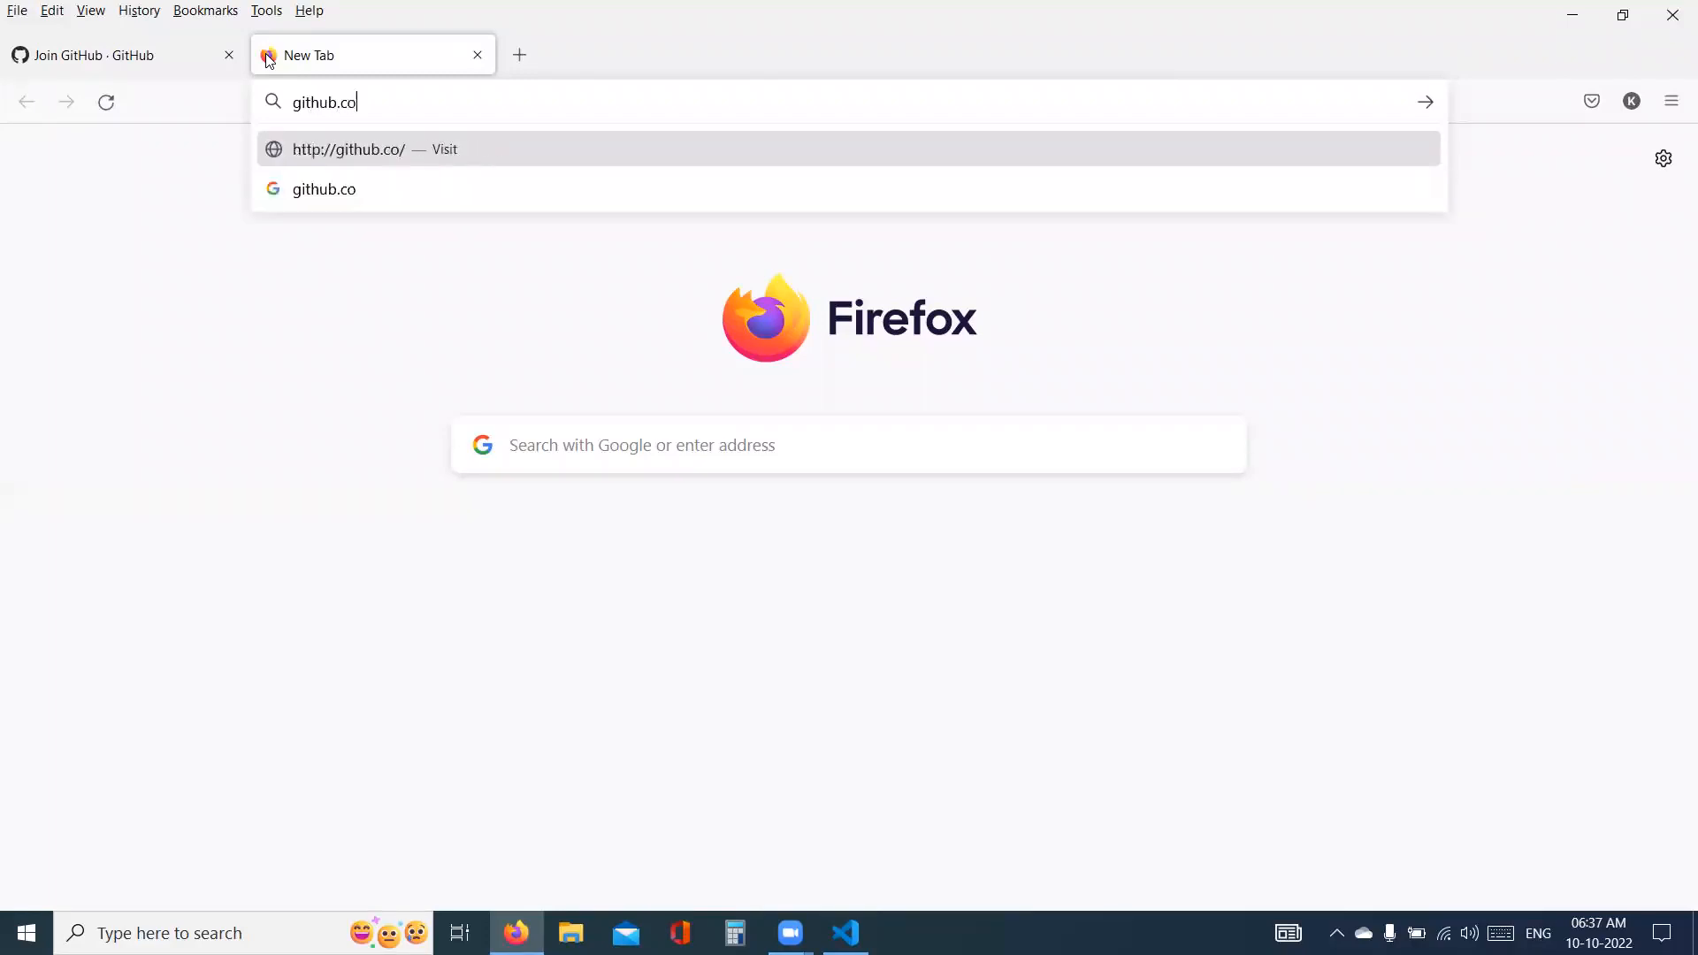
type("m/azonecloud")
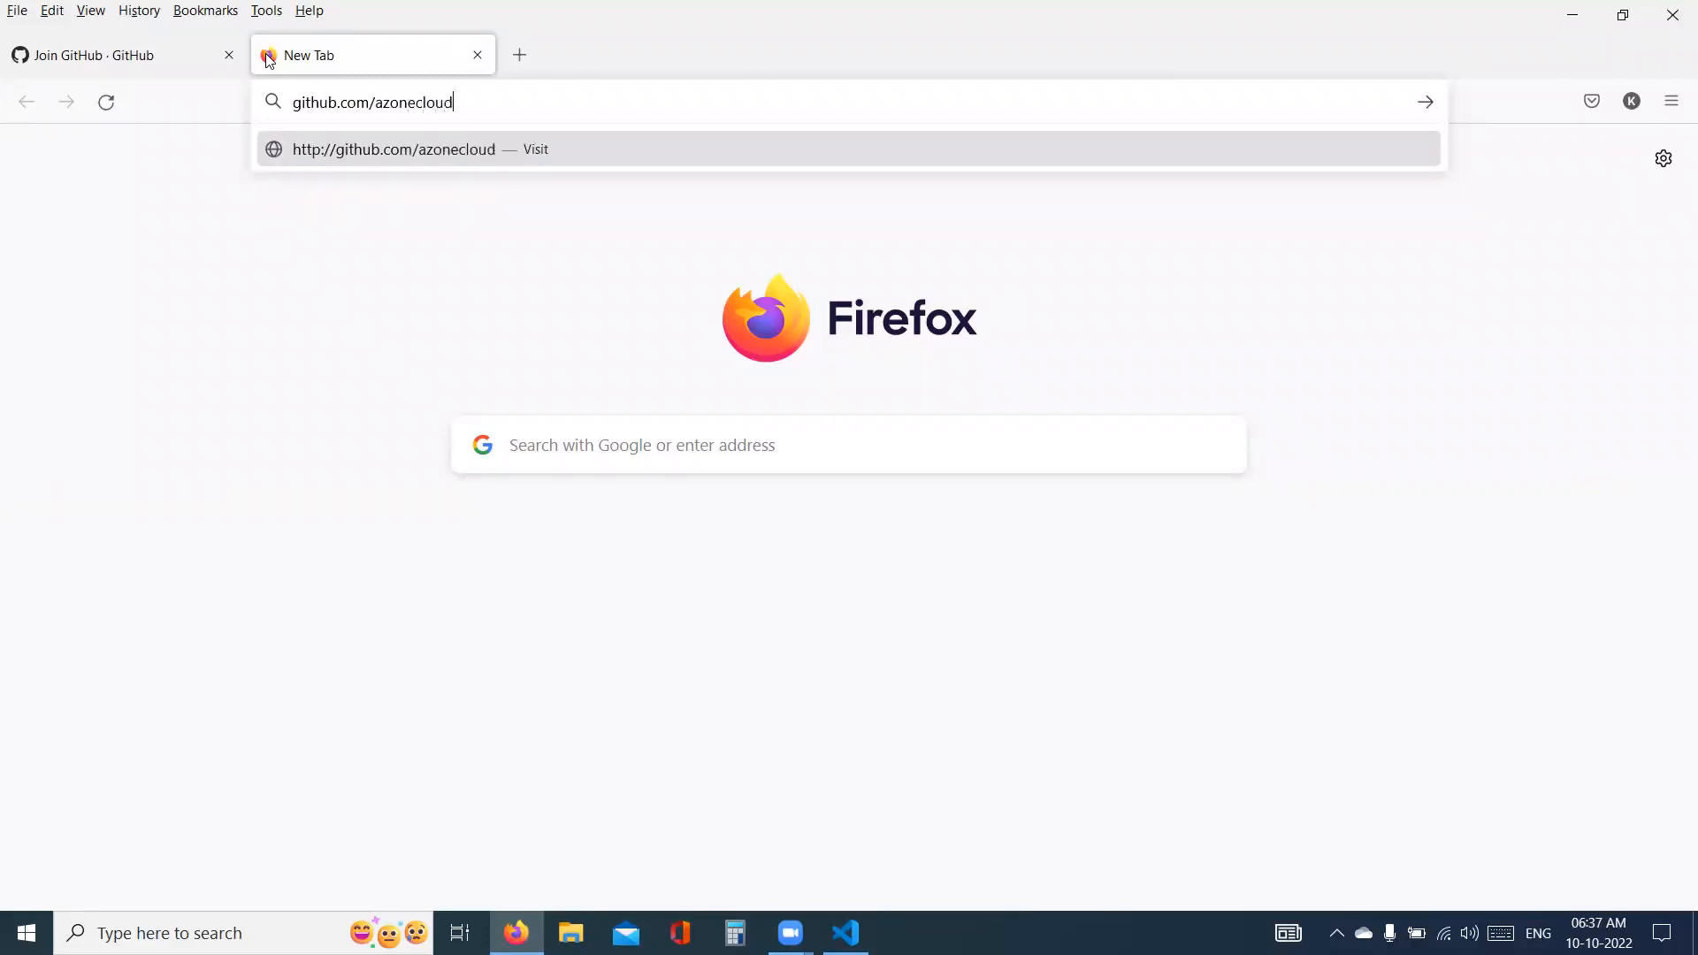
key("Return")
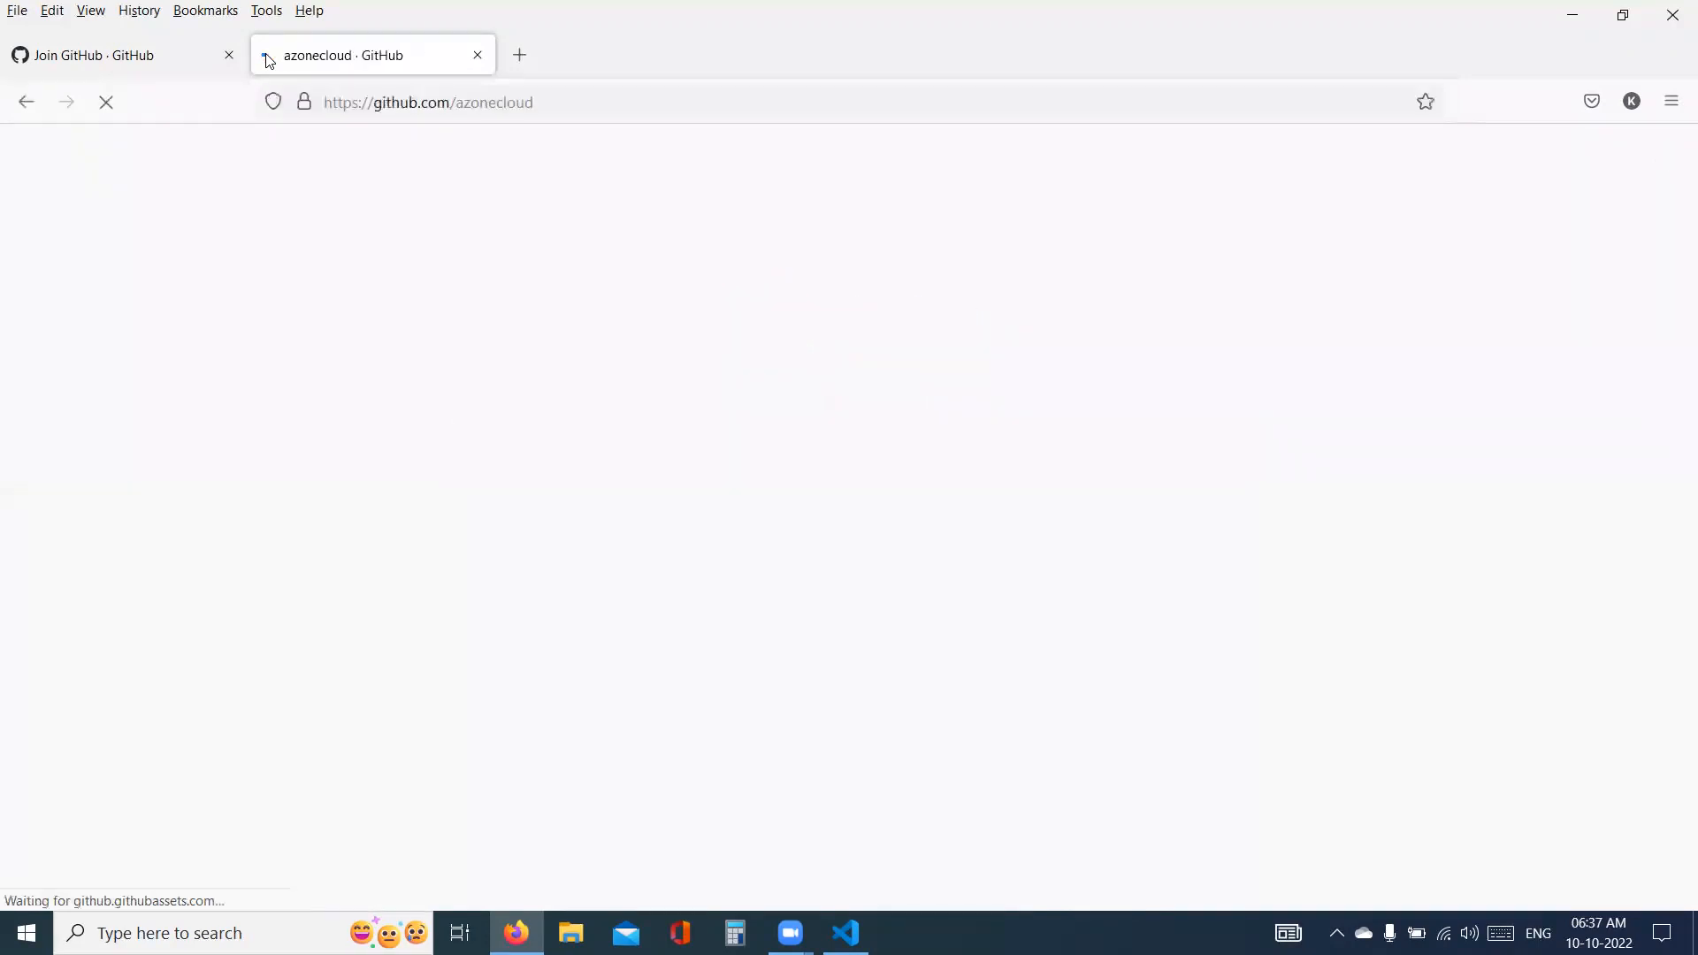
- View the azonecloud profile and open its alpha repository
left_click_drag(556, 104, 455, 104)
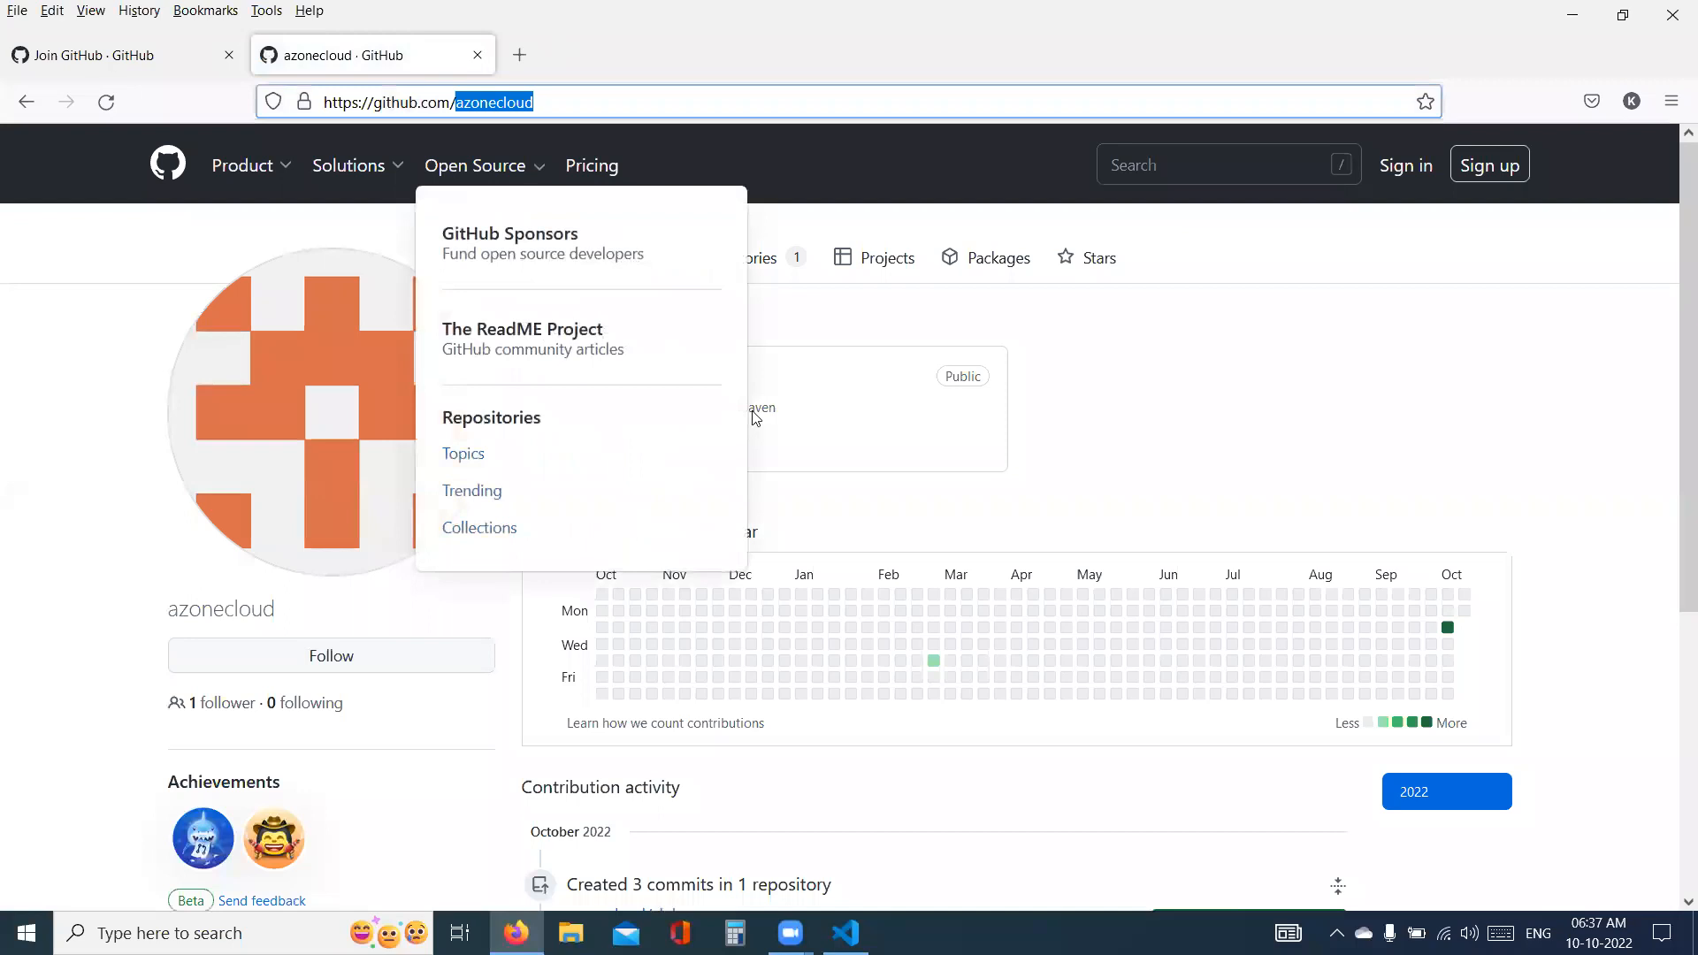
left_click(566, 386)
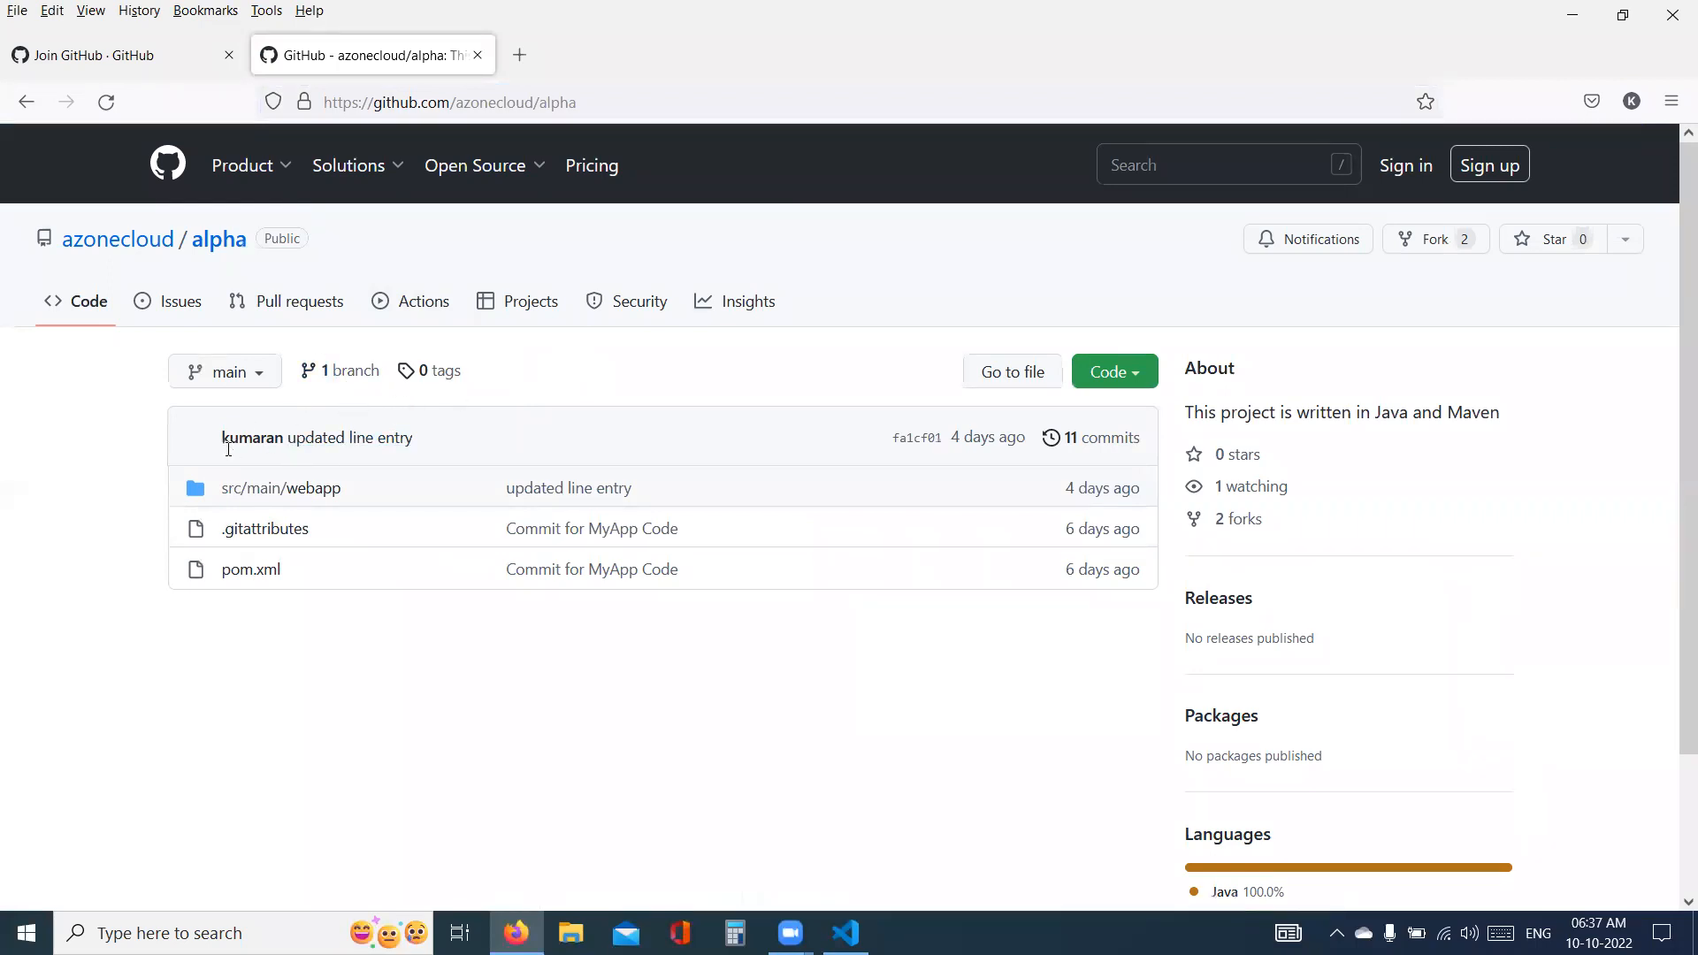
left_click(155, 238)
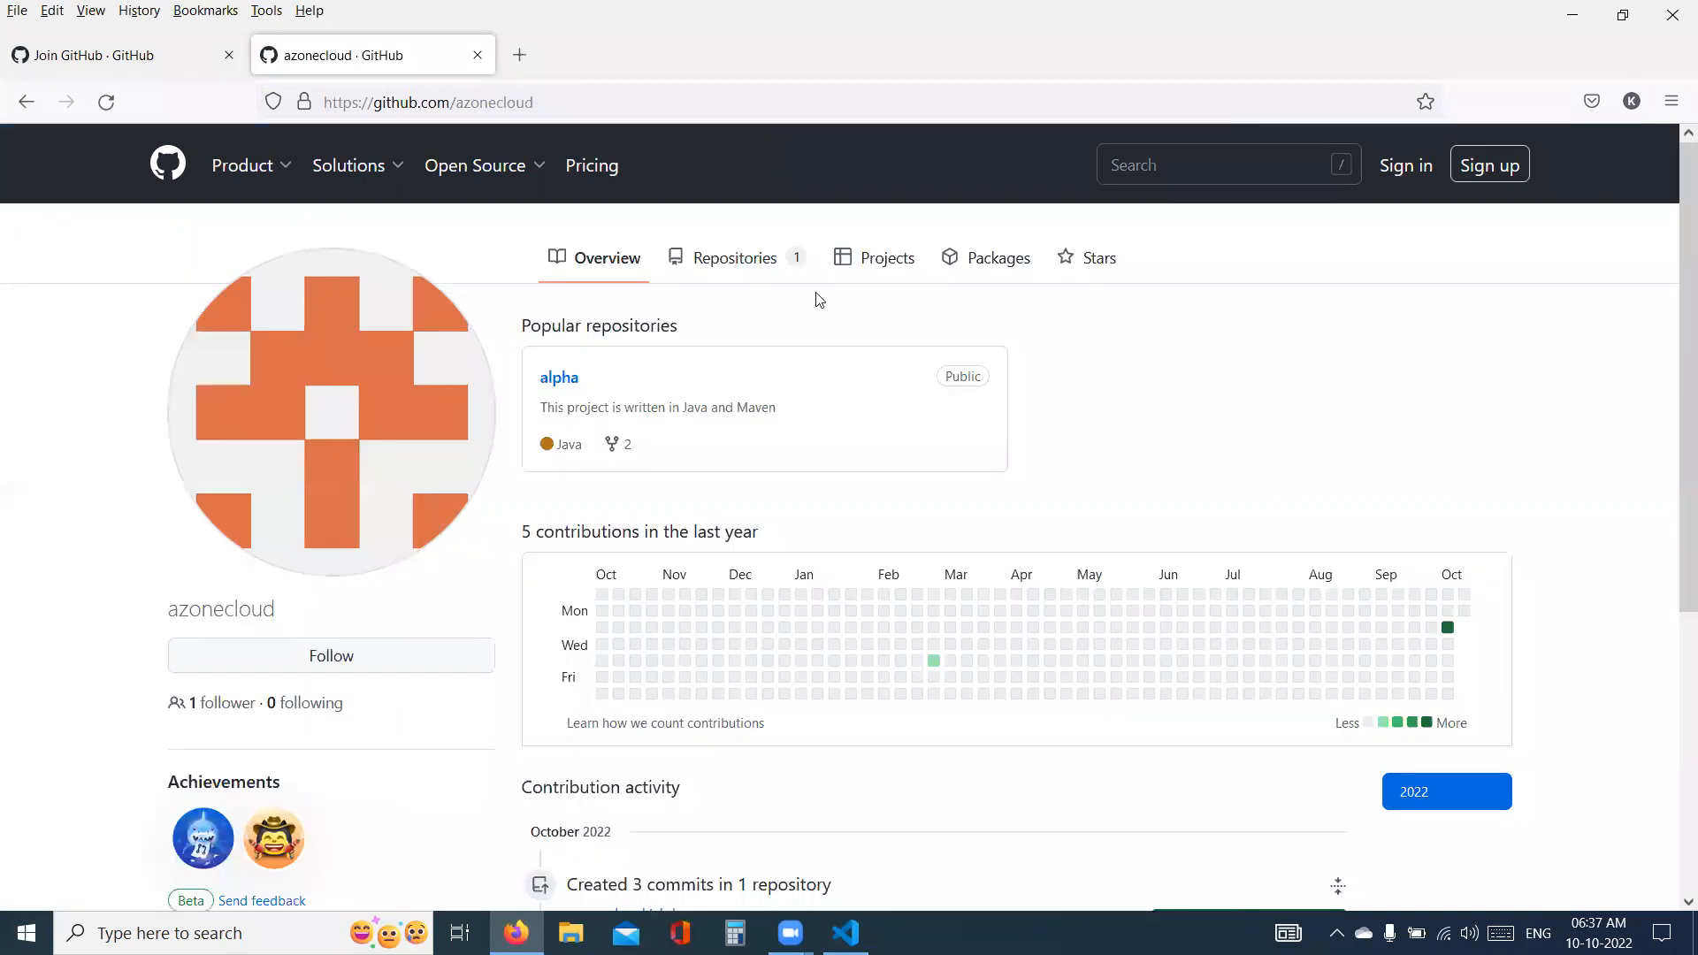
left_click(552, 378)
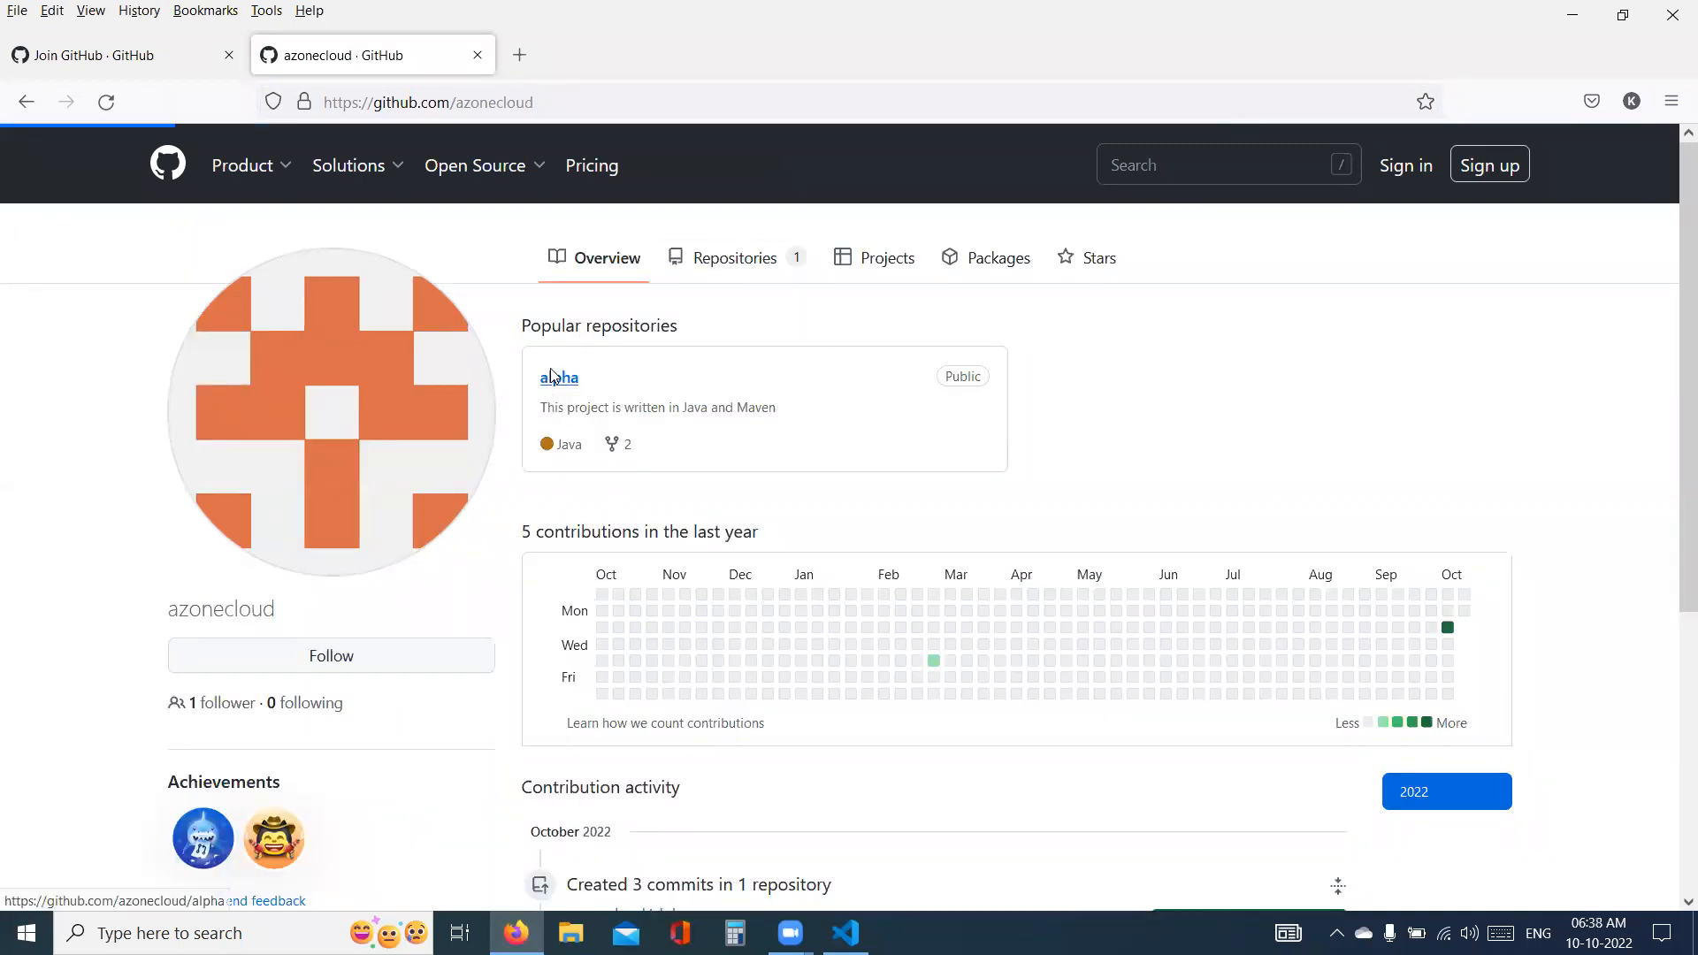
- View GitHub's sign-in page and the sign-up page in the other tab, and switch back to Visual Studio Code
left_click(1419, 168)
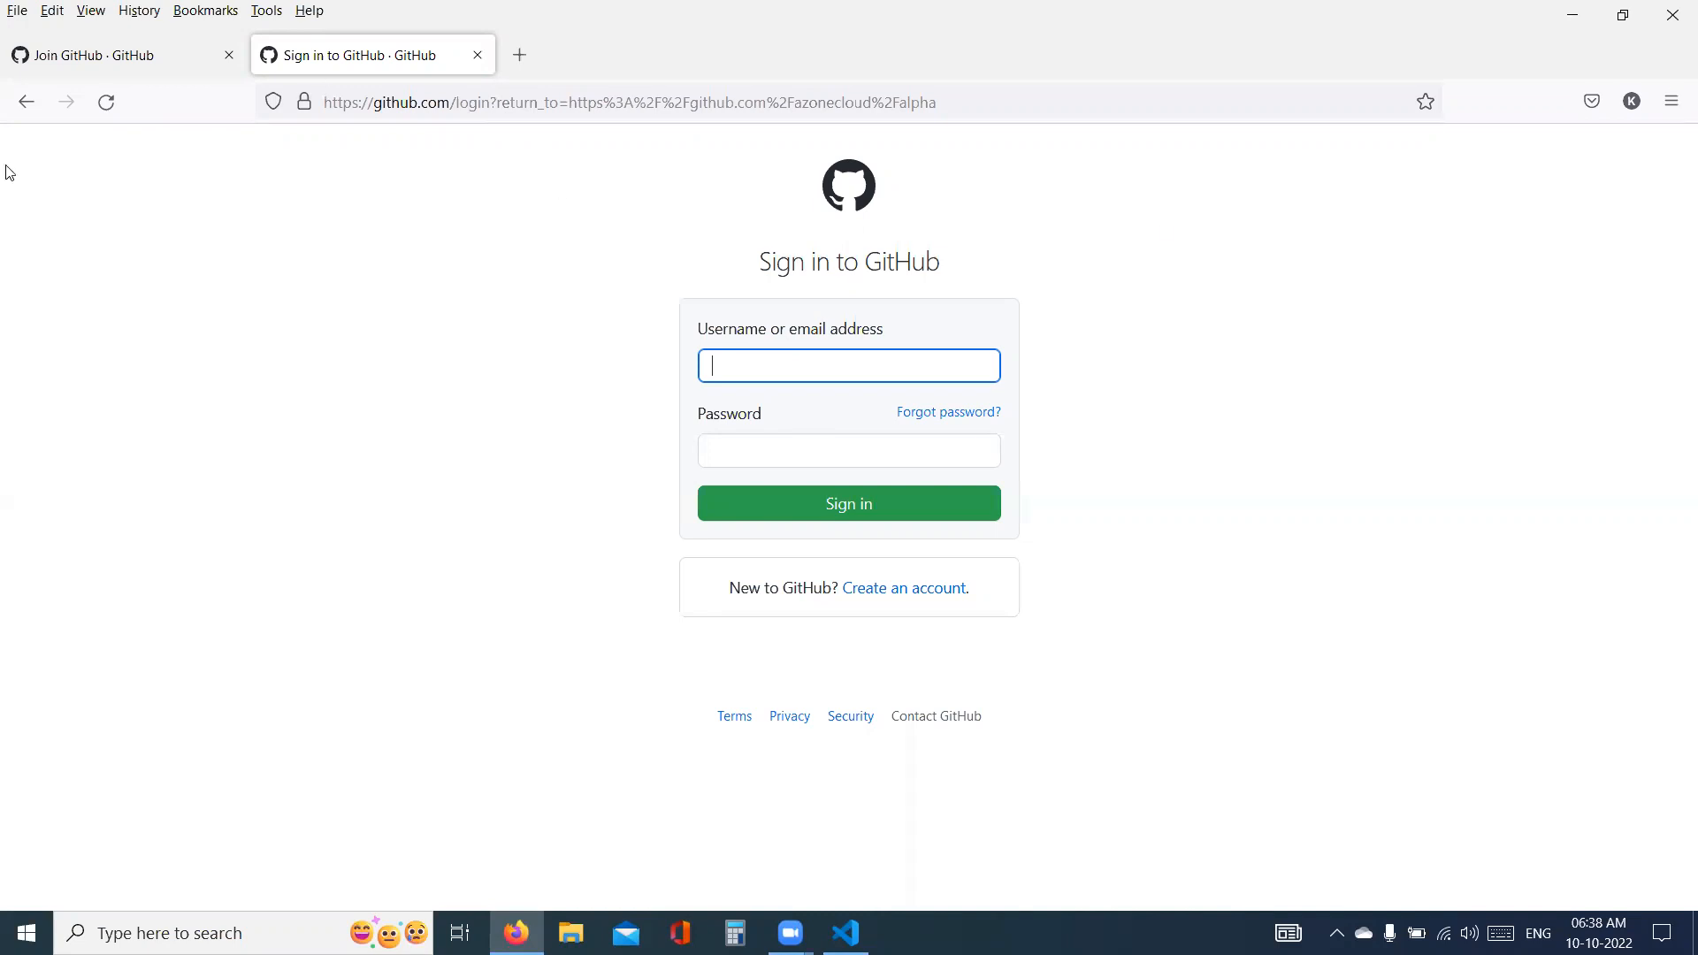
left_click(92, 59)
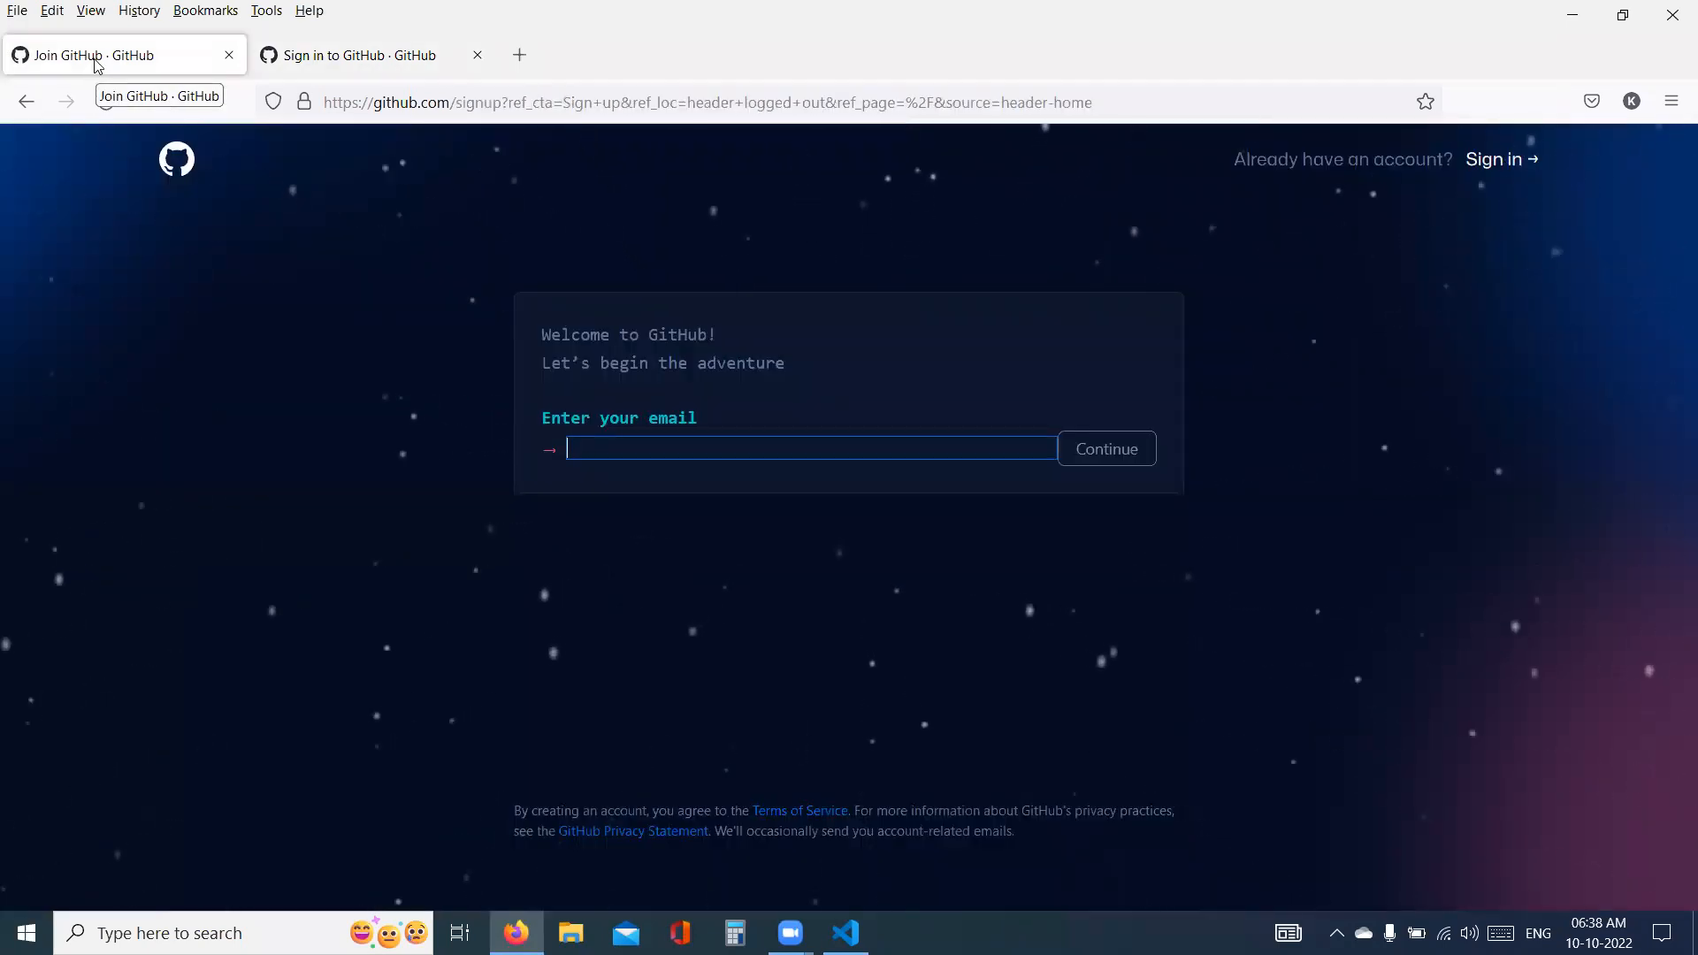
key("alt+Tab")
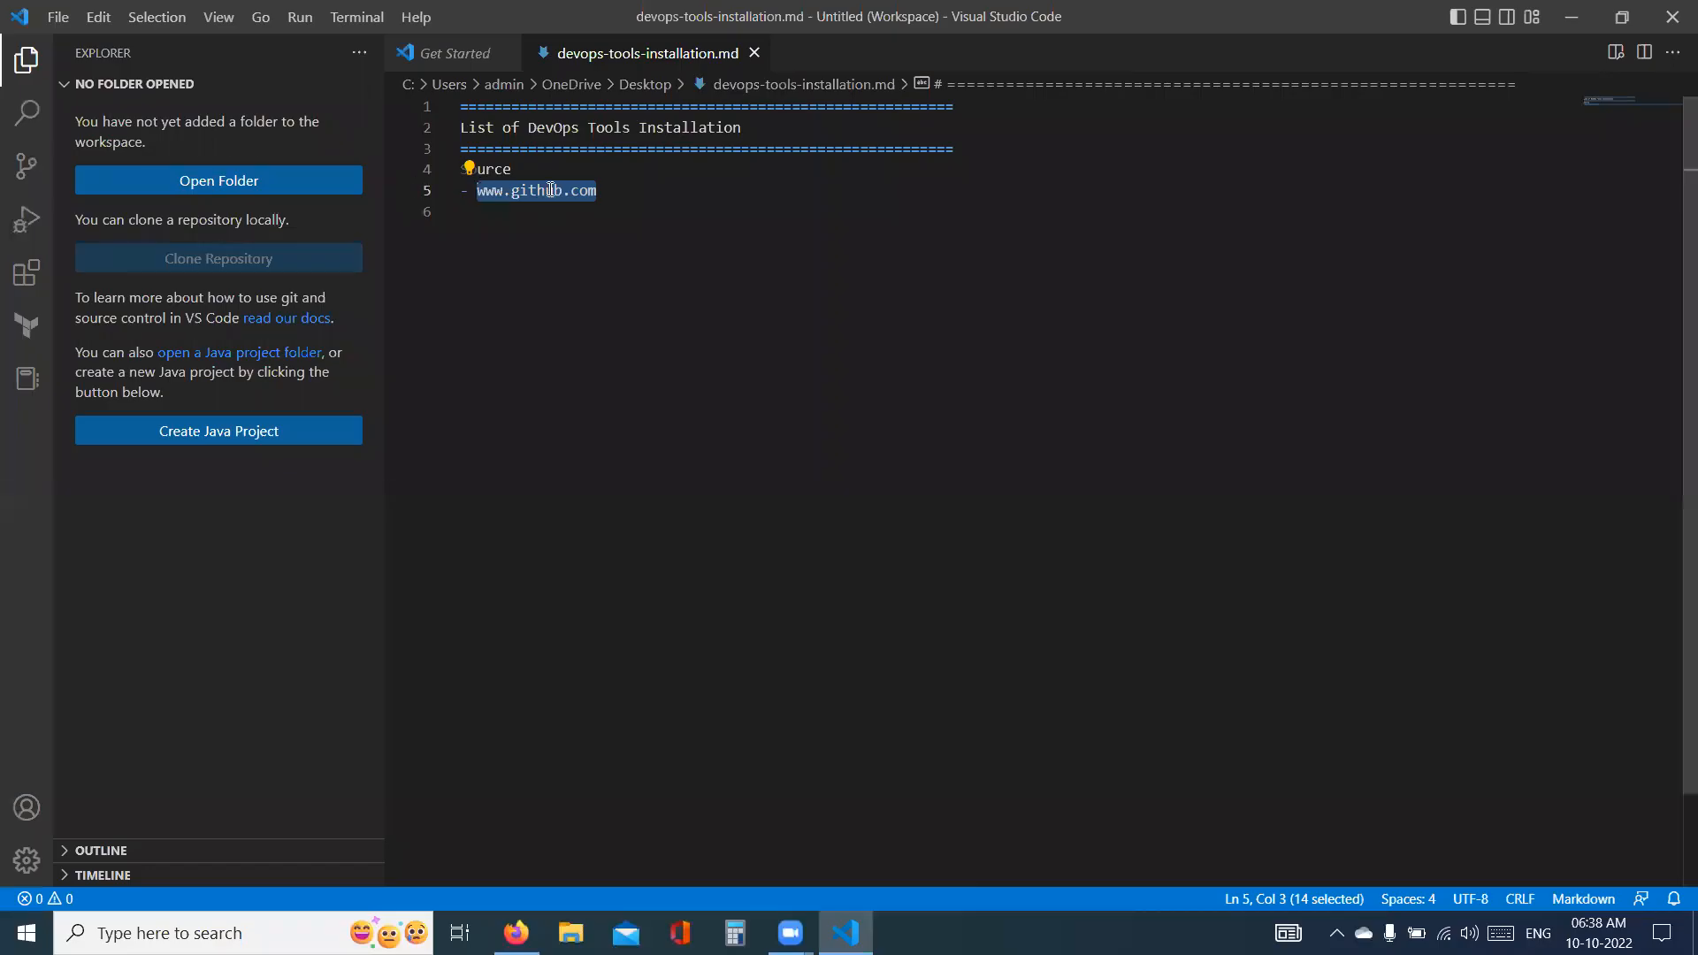
- Rewrite the Source line below the heading as the bullet "- Source"
left_click(550, 163)
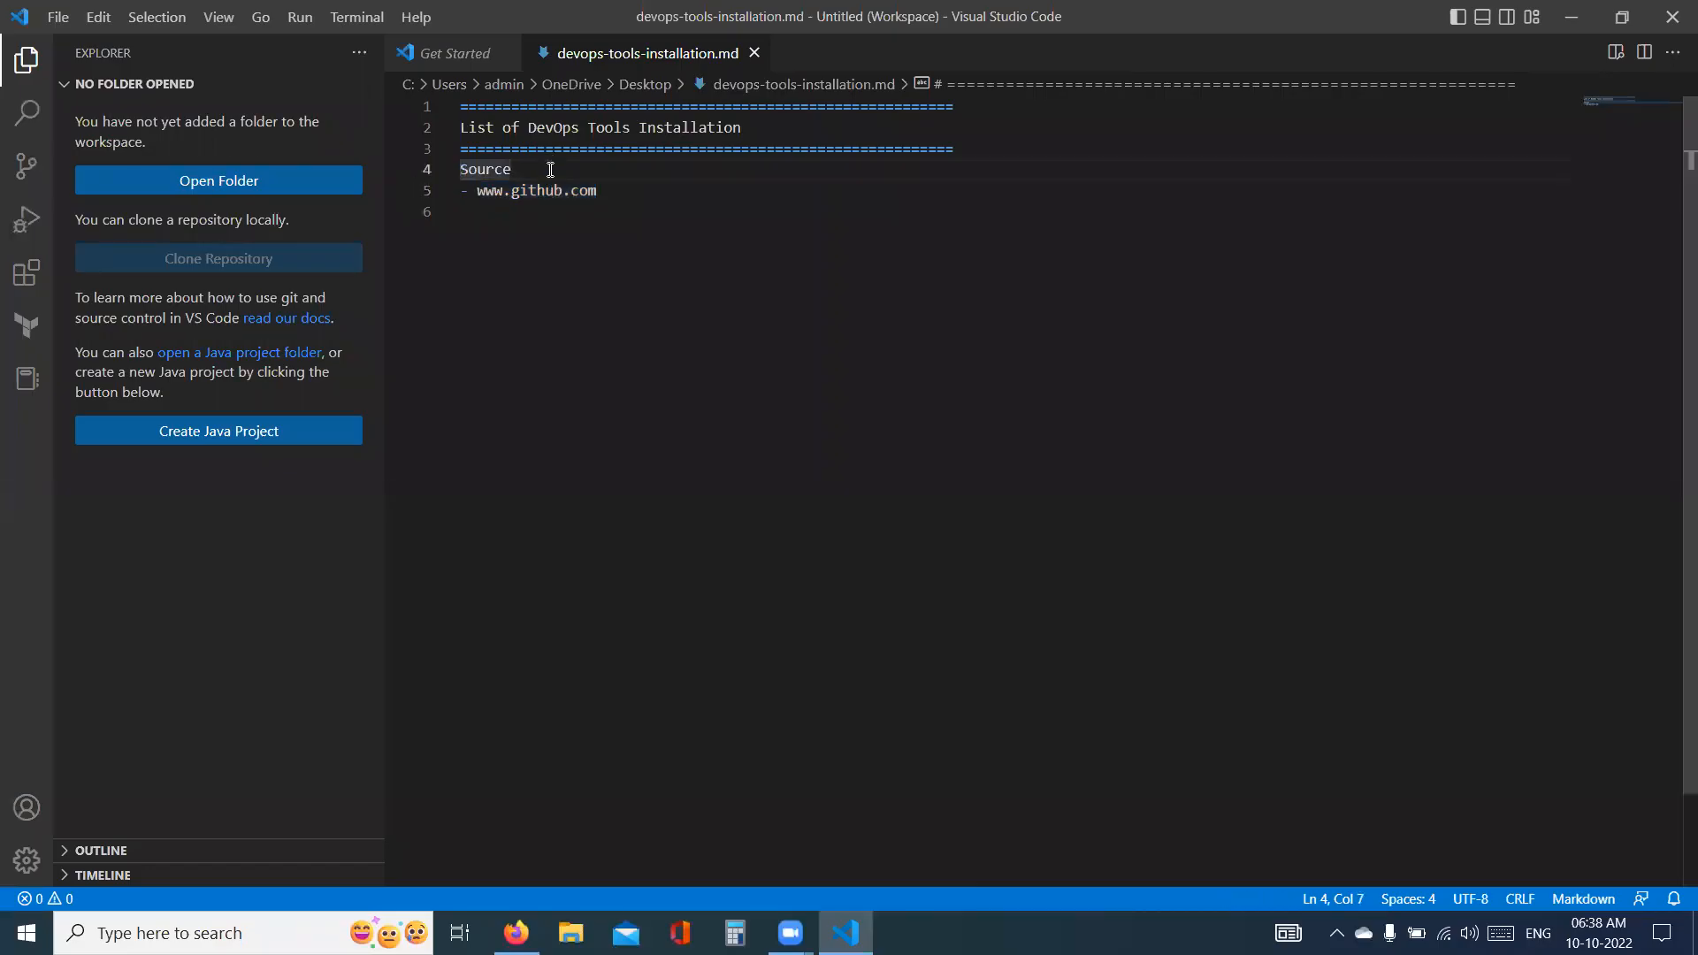
type("1.")
key("BackSpace")
key("BackSpace")
key("BackSpace")
key("BackSpace")
key("BackSpace")
type("- So")
type("uc")
type("re")
key("BackSpace")
key("BackSpace")
key("BackSpace")
type("rce")
left_click(480, 190)
key("BackSpace")
key("BackSpace")
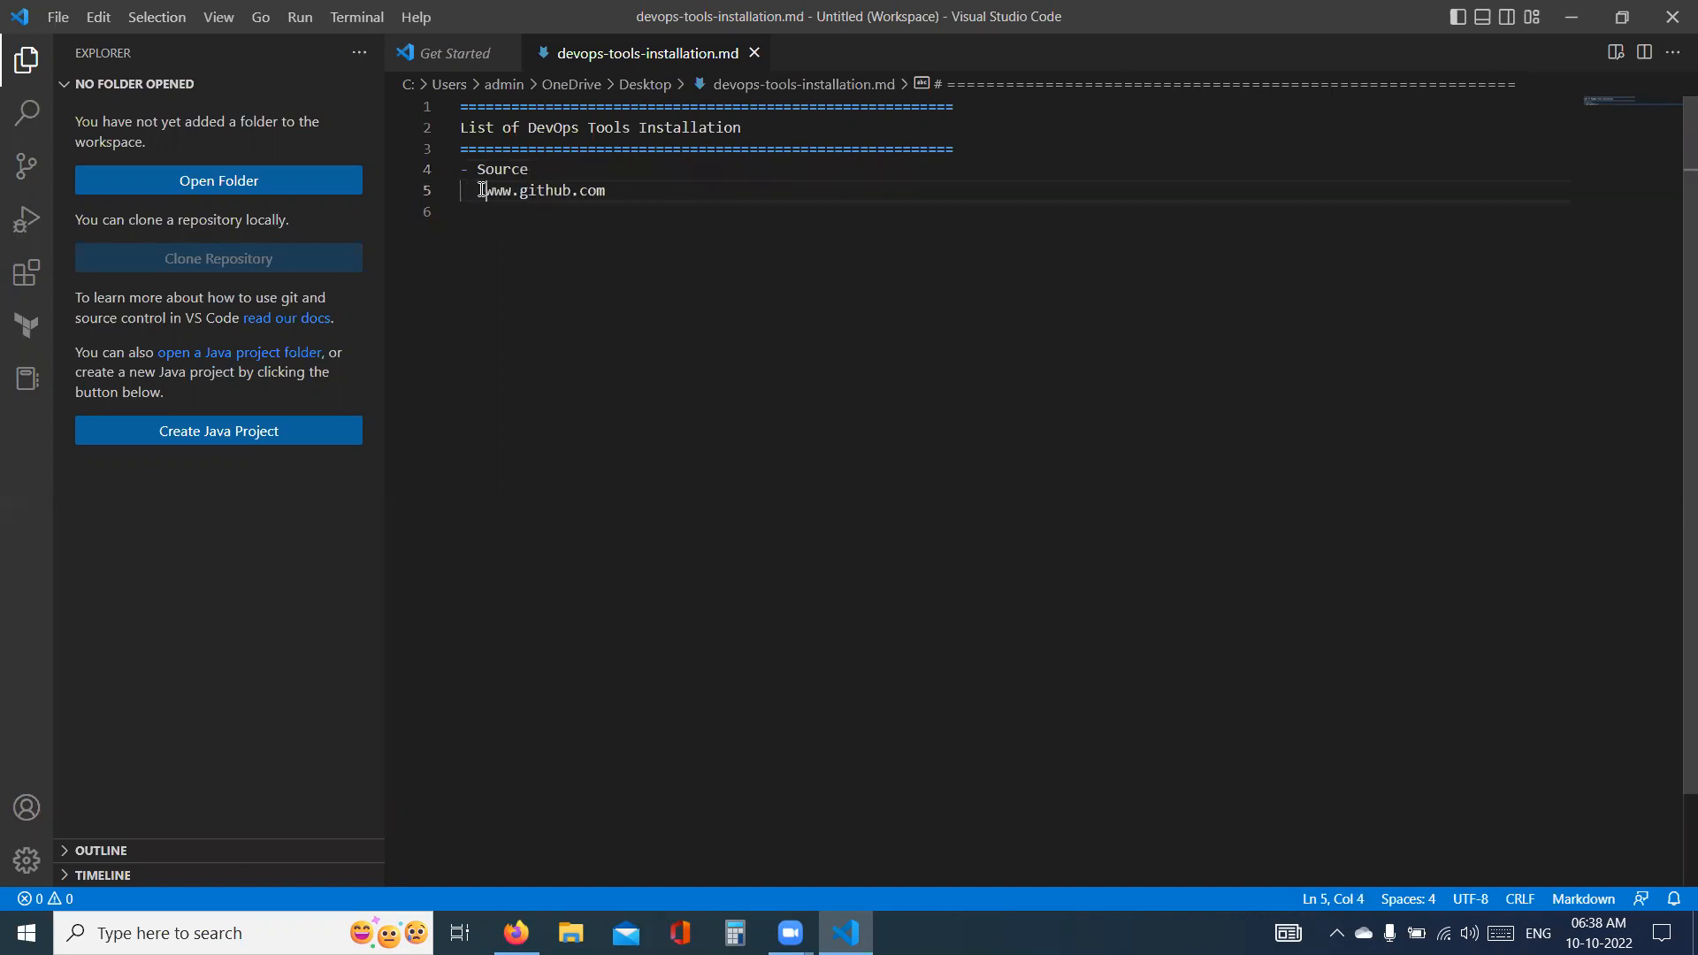
type("An Accout")
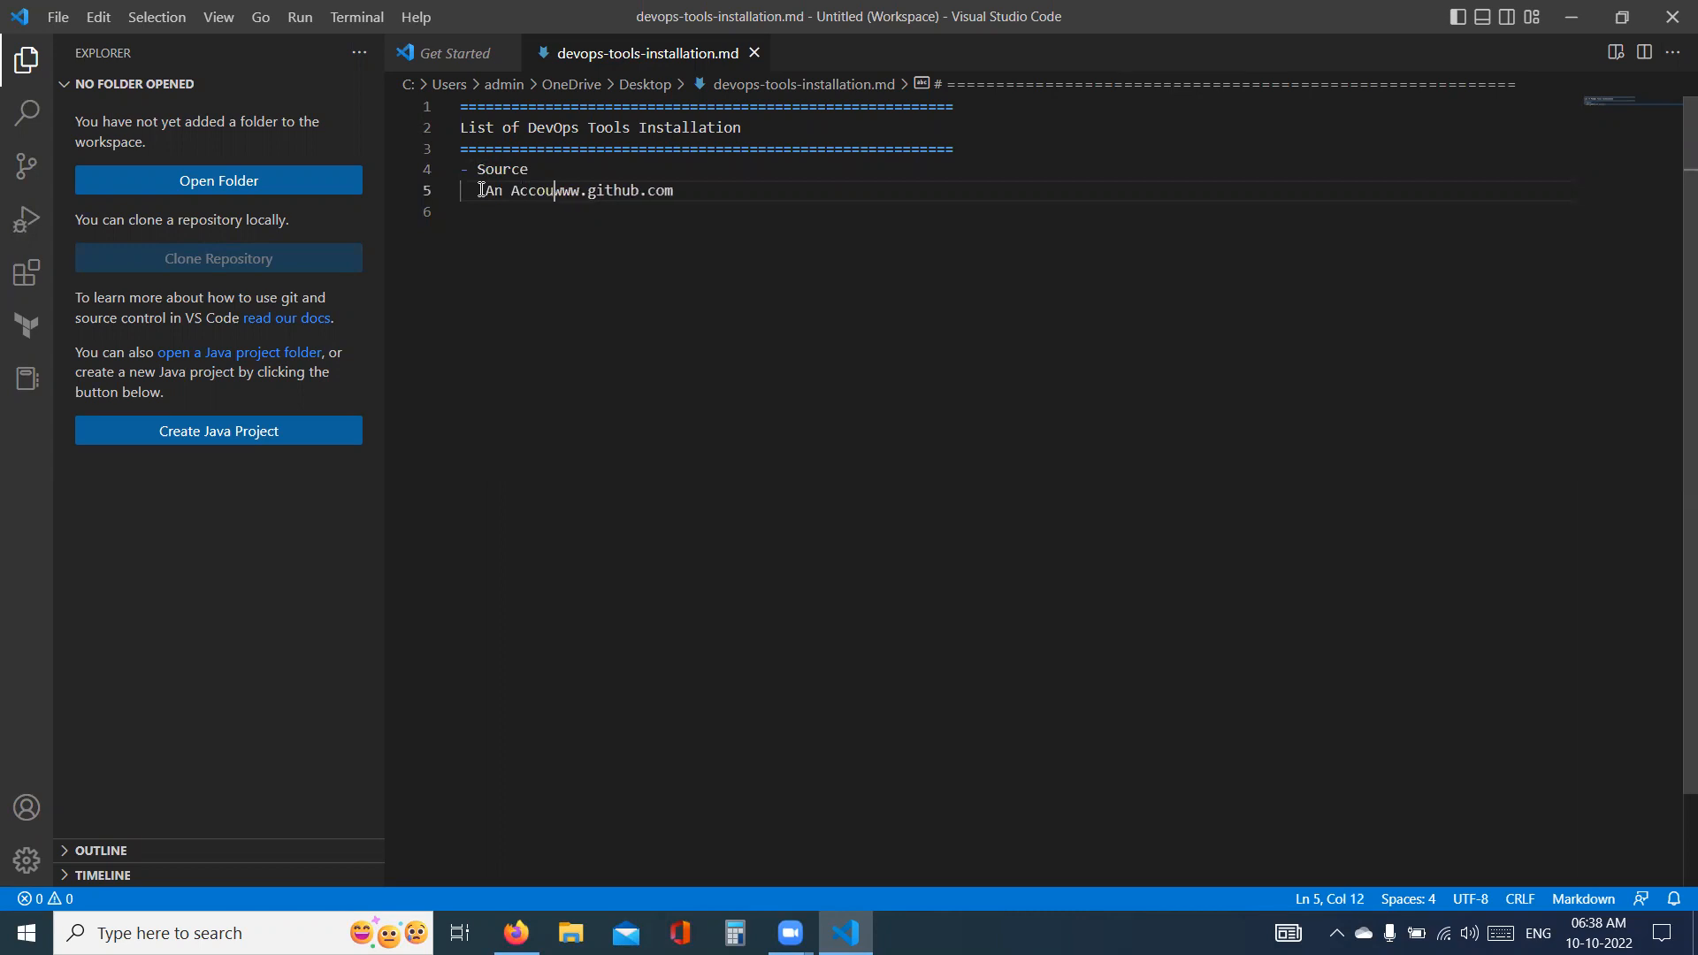
key("BackSpace")
type("nt re")
type("gistered ")
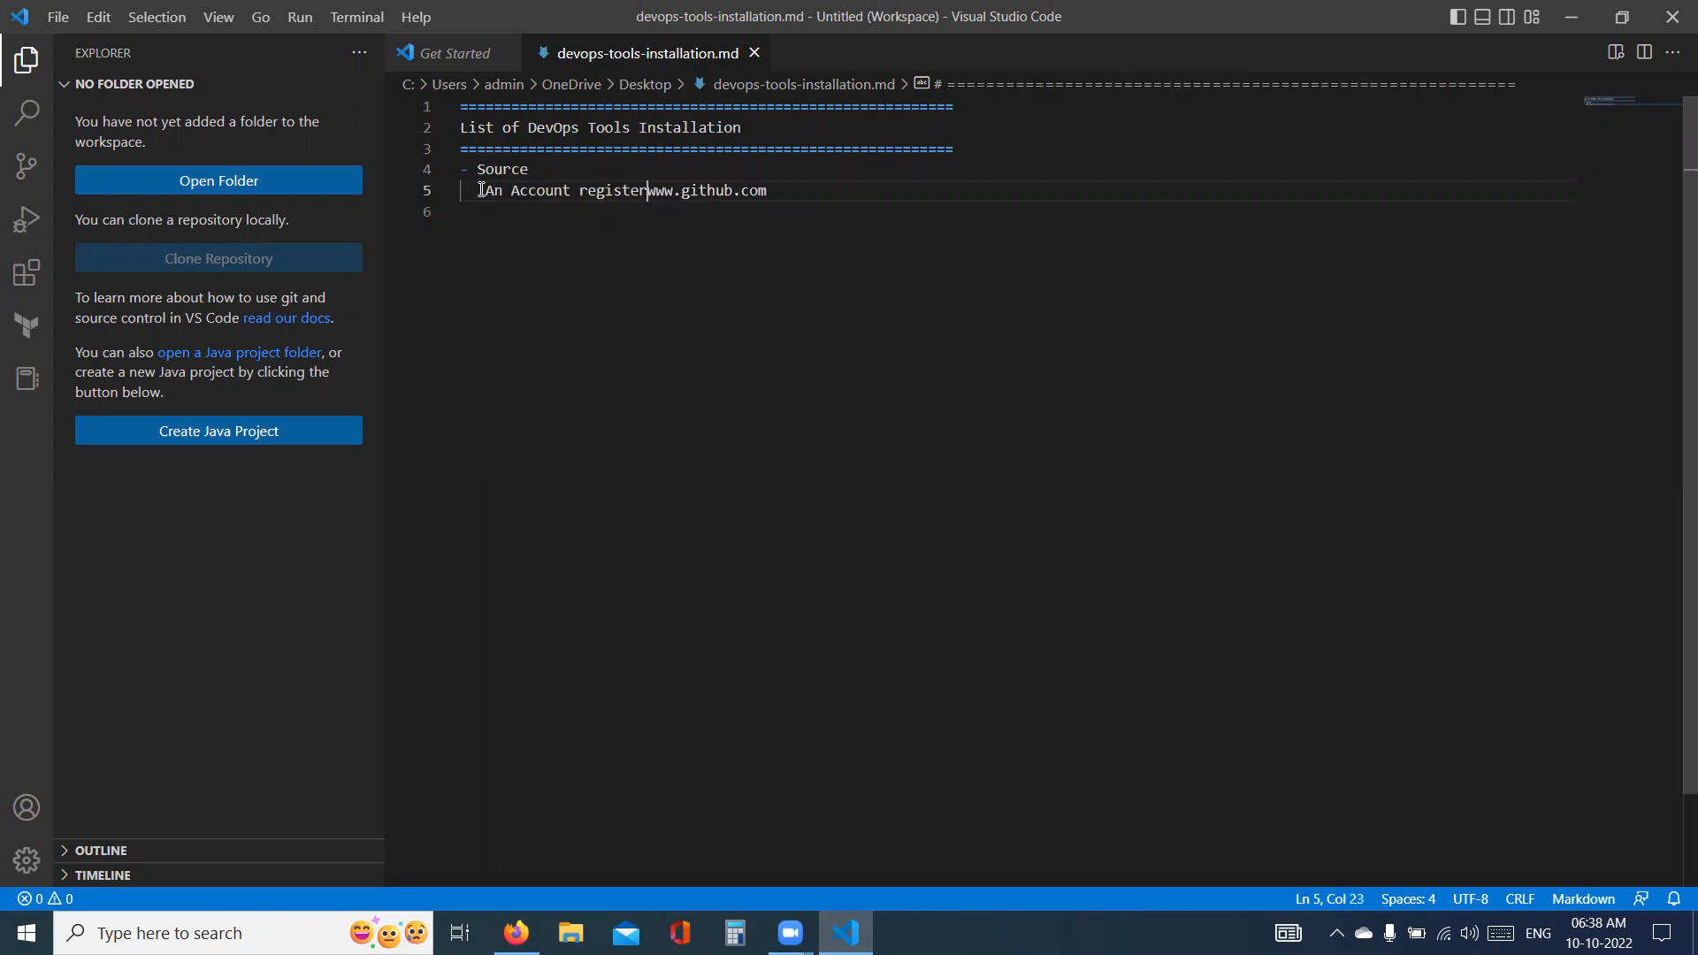
type("wuith")
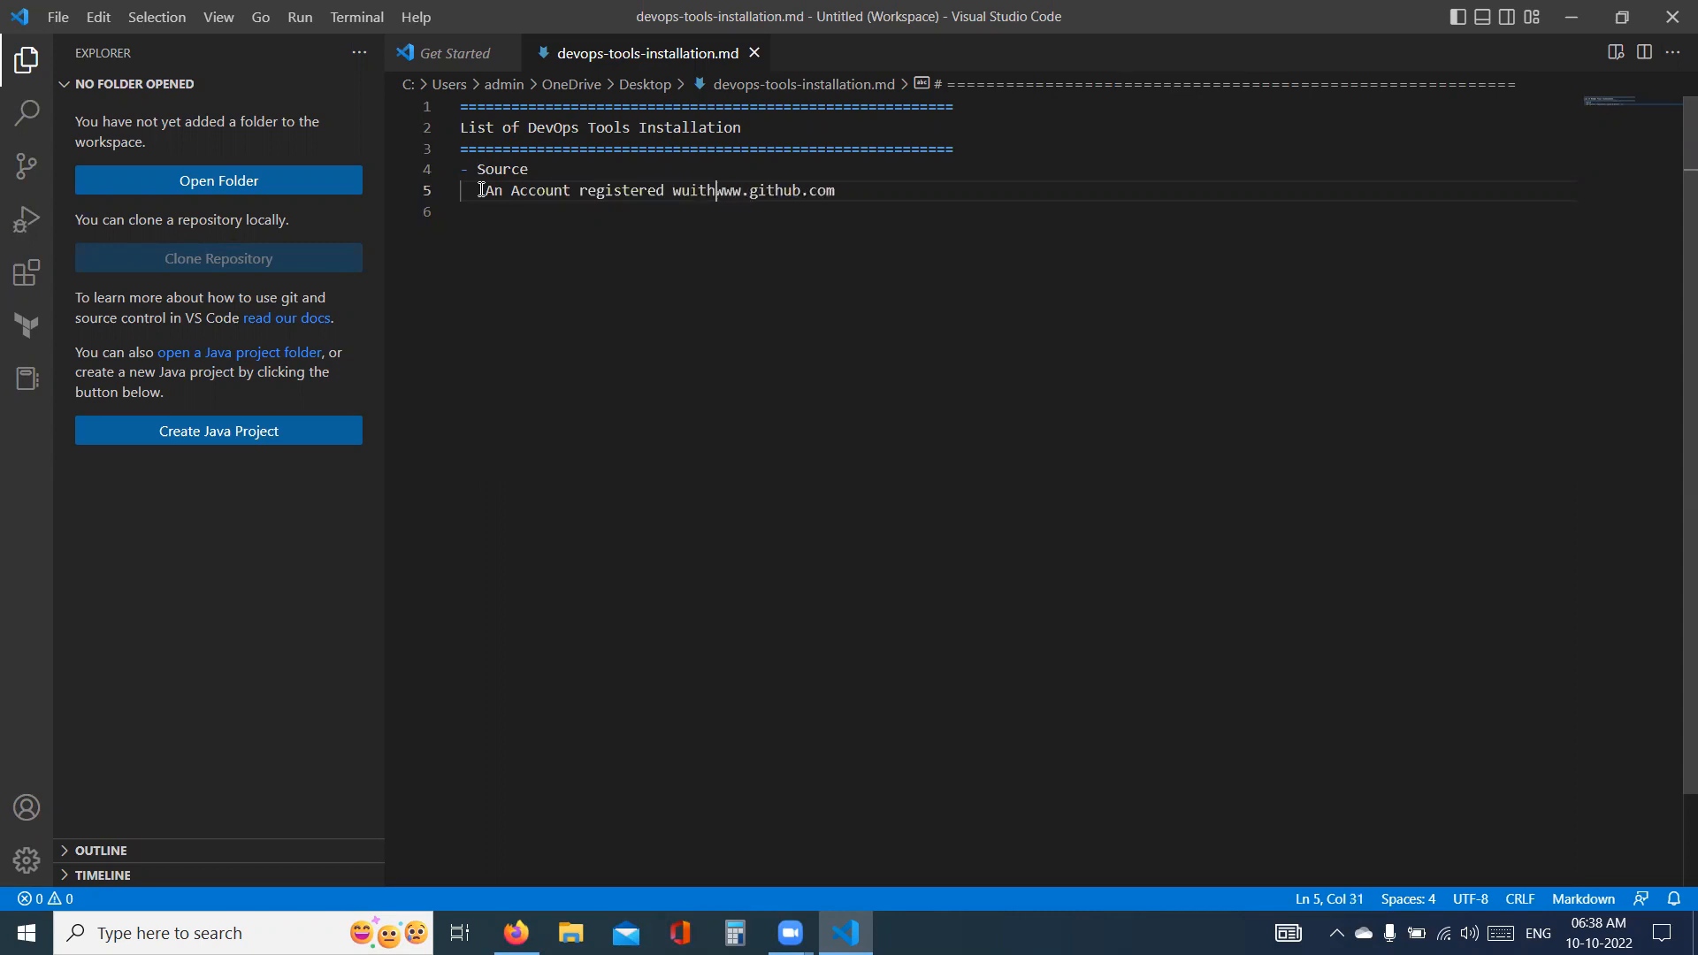
key("BackSpace")
key("BackSpace")
key("BackSpace")
key("BackSpace")
key("BackSpace")
key("BackSpace")
type("with")
left_click(870, 192)
key("Return")
left_click(849, 195)
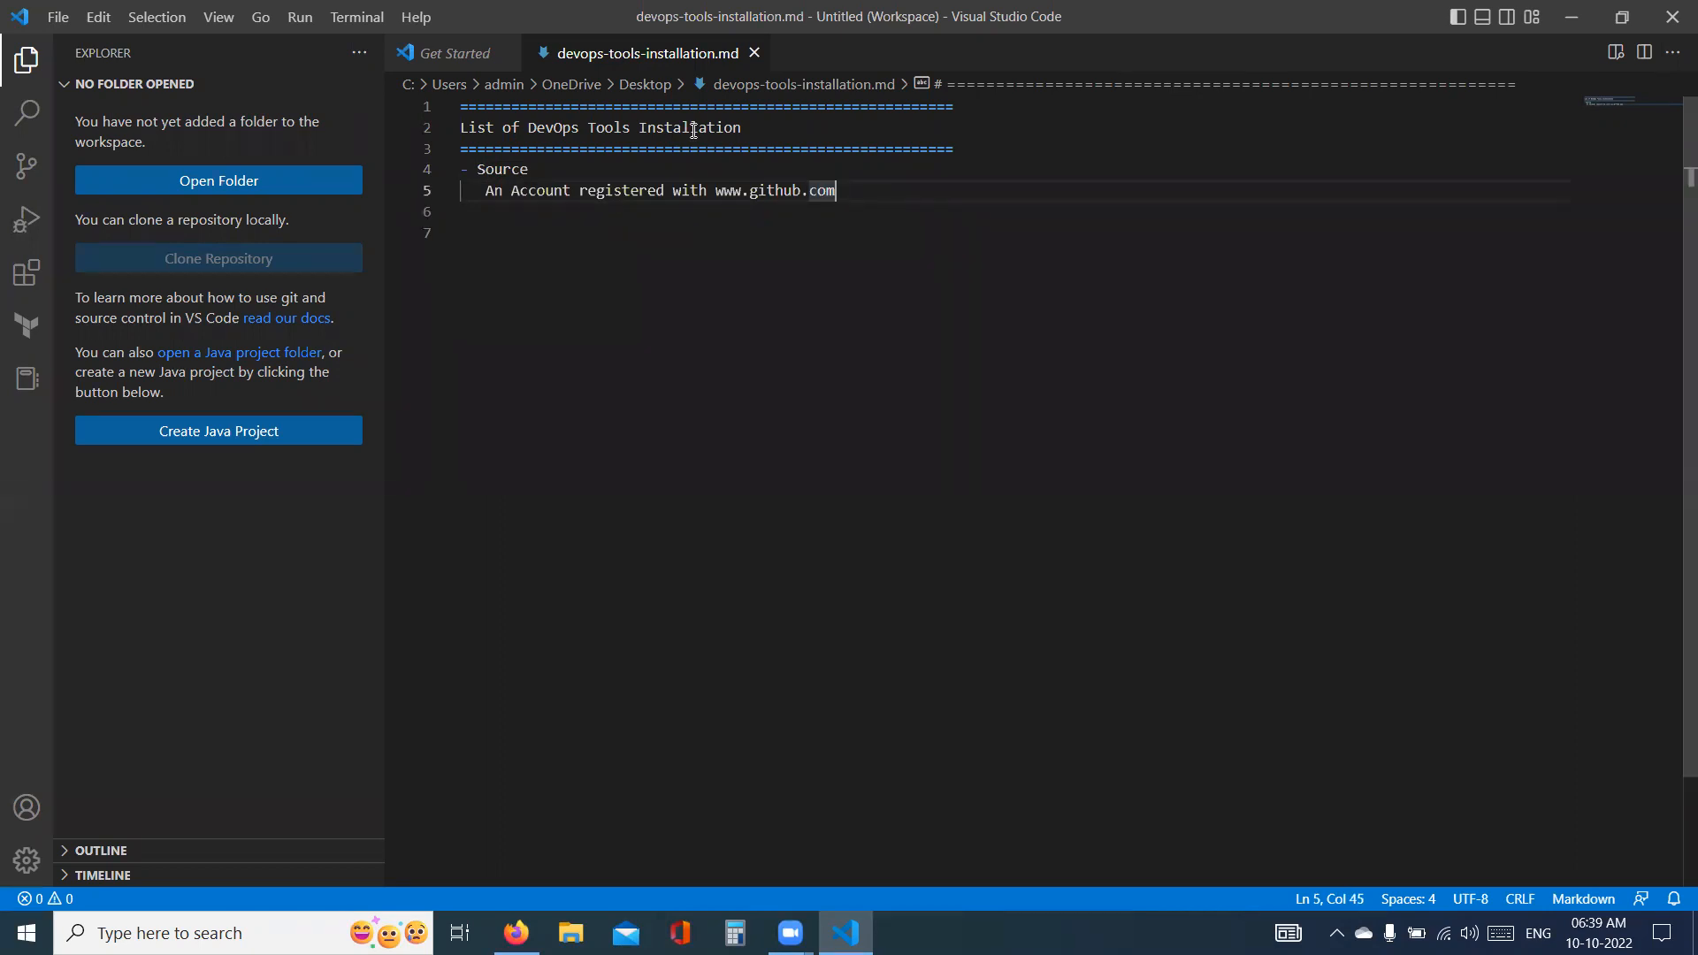
- Number the account line as item 1 and add "git" as item 2 under Source
left_click(488, 191)
type("1.")
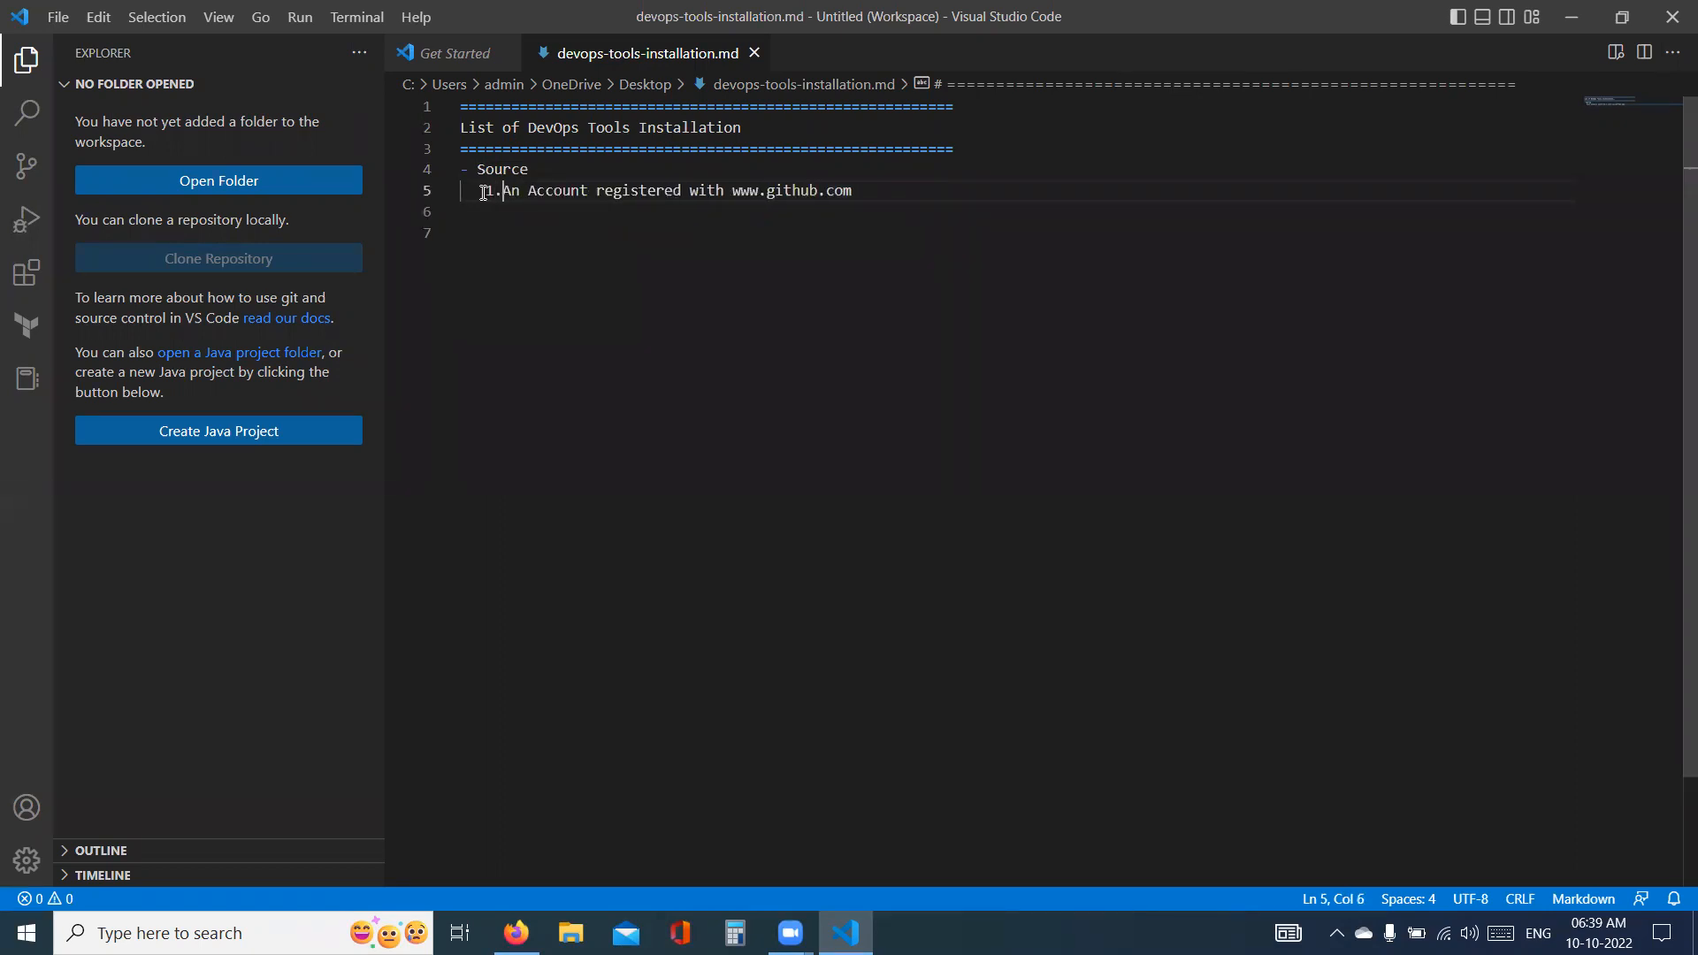
left_click(881, 191)
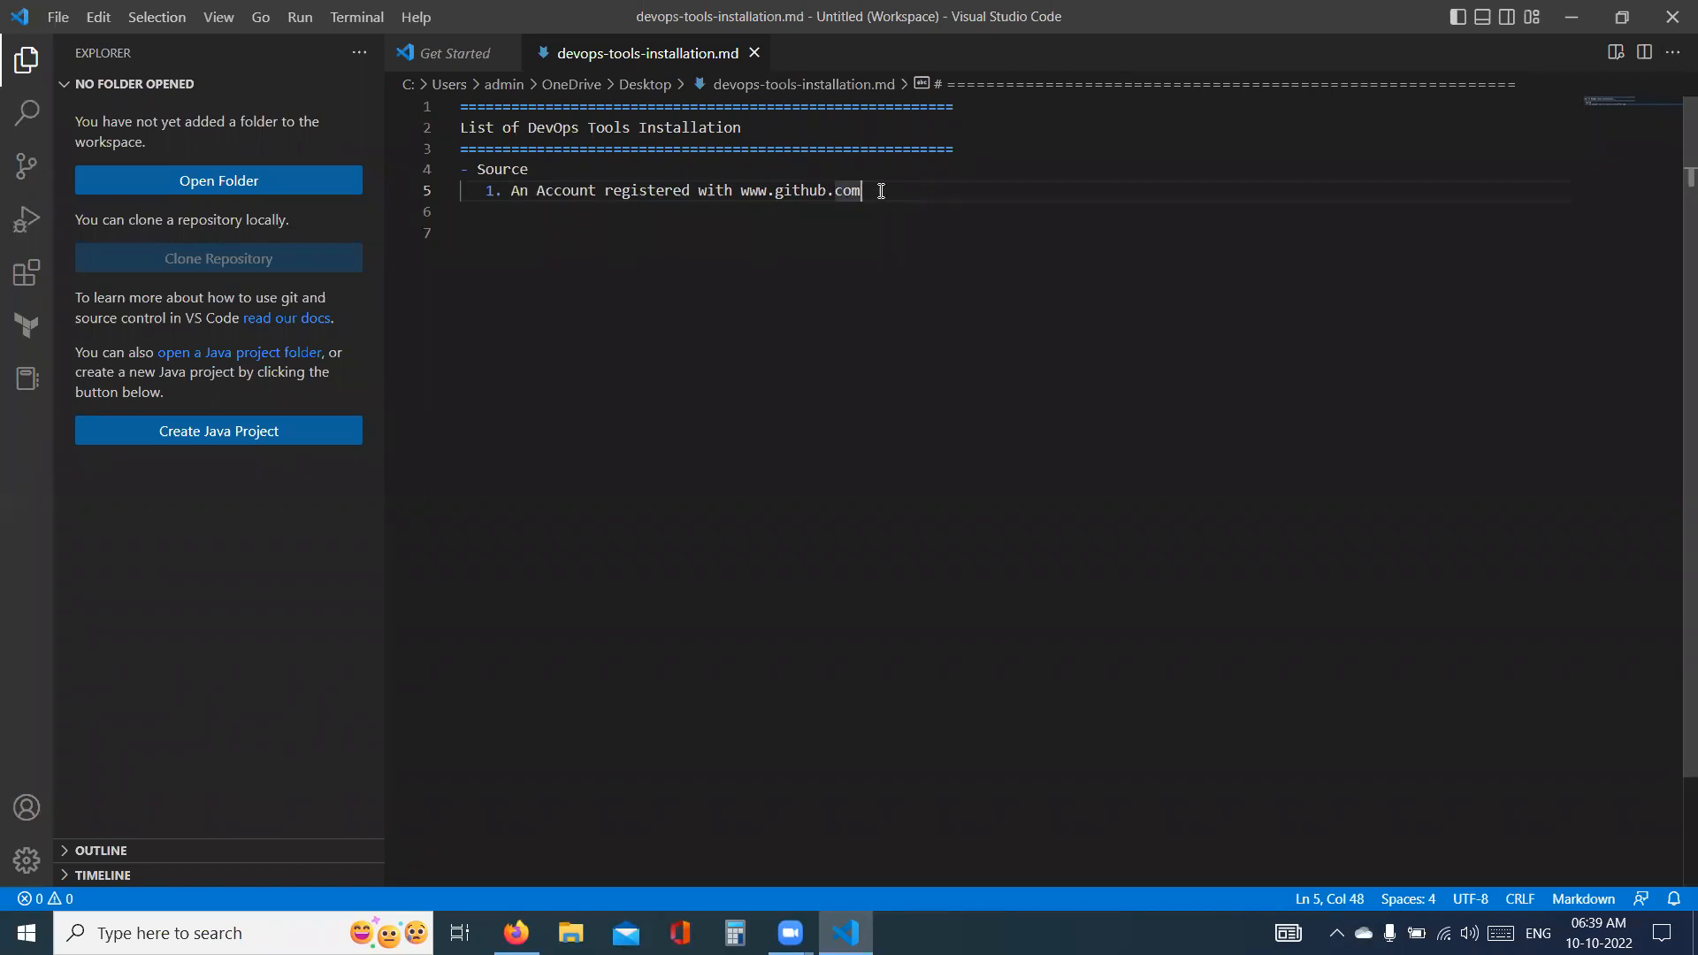
key("Return")
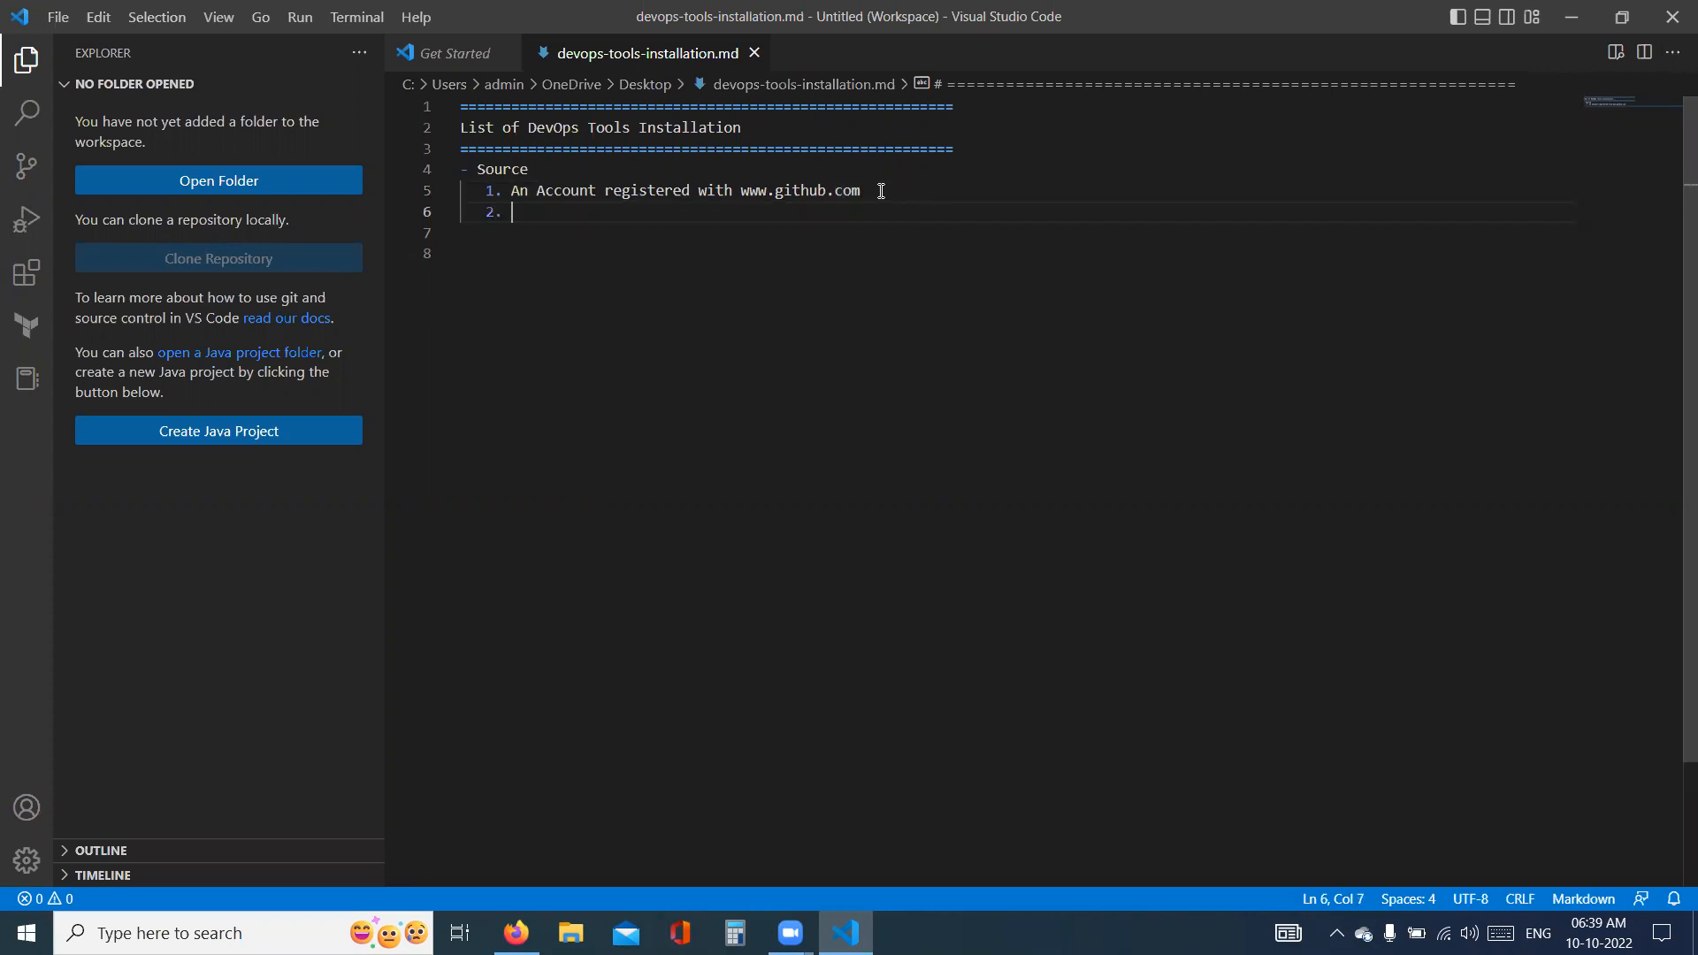
type("2. git")
- Switch to Firefox, search for "git" in a new tab and open the git-scm.com result
key("alt+Tab")
left_click(522, 57)
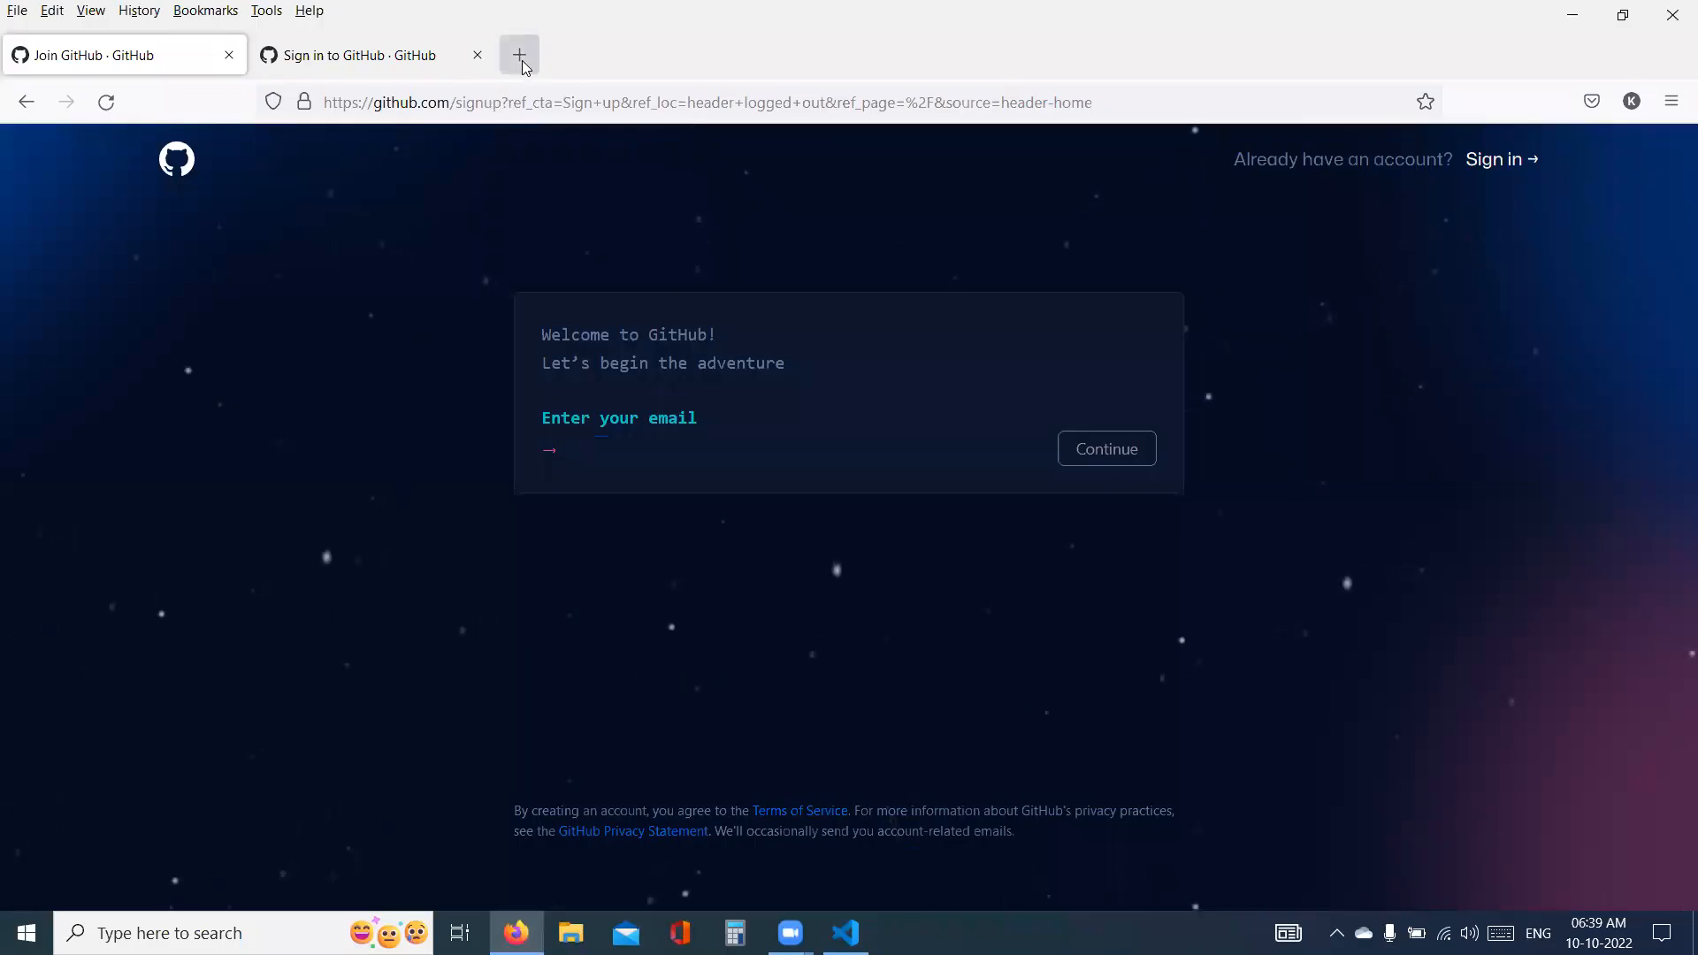
type("god")
key("BackSpace")
key("BackSpace")
type("it")
key("Return")
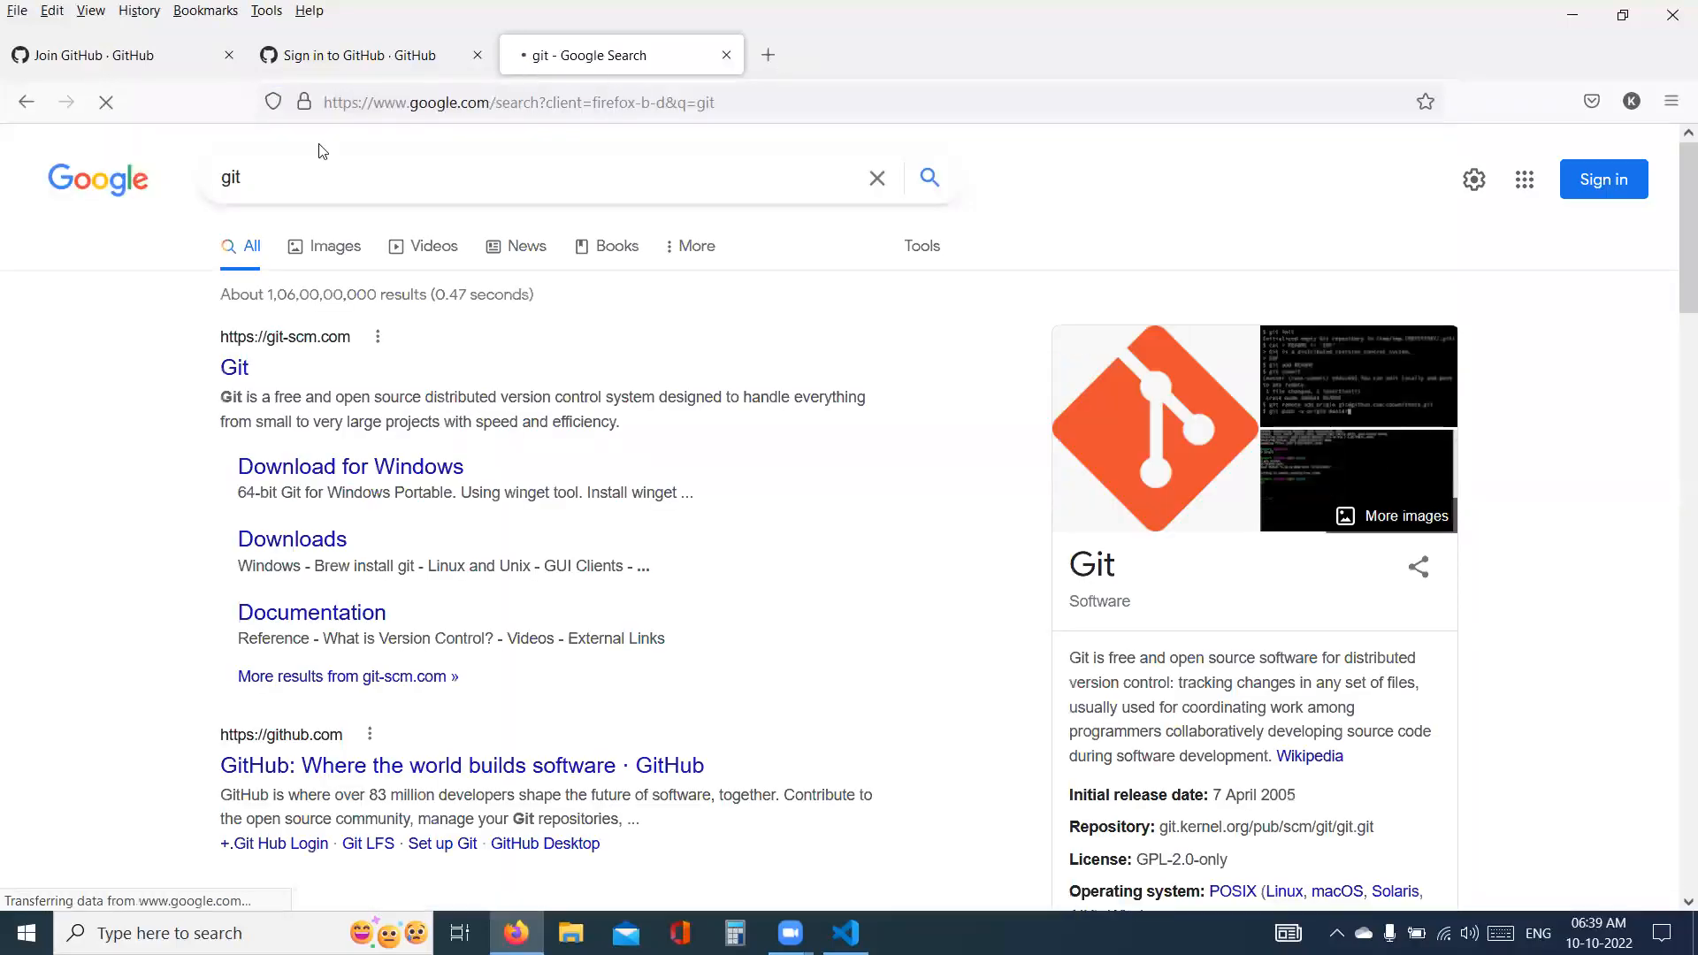
left_click(250, 375)
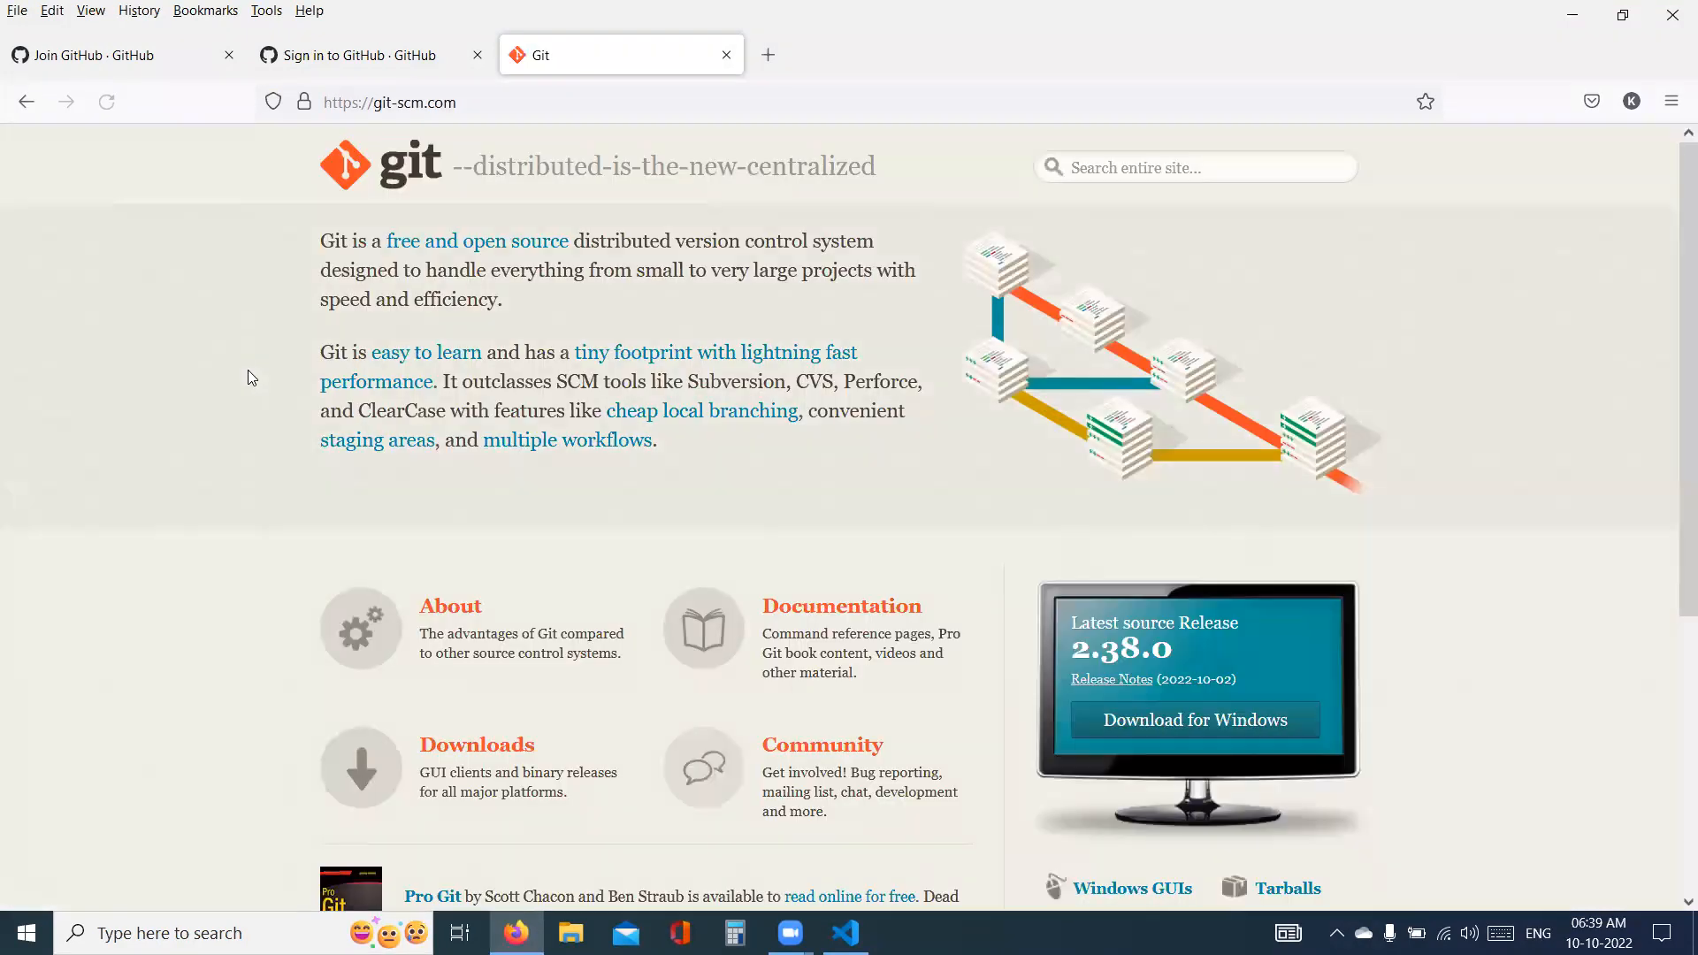
- Copy the Git website address and paste it in parentheses after "git" in the Visual Studio Code notes
left_click(465, 106)
key("ctrl+c")
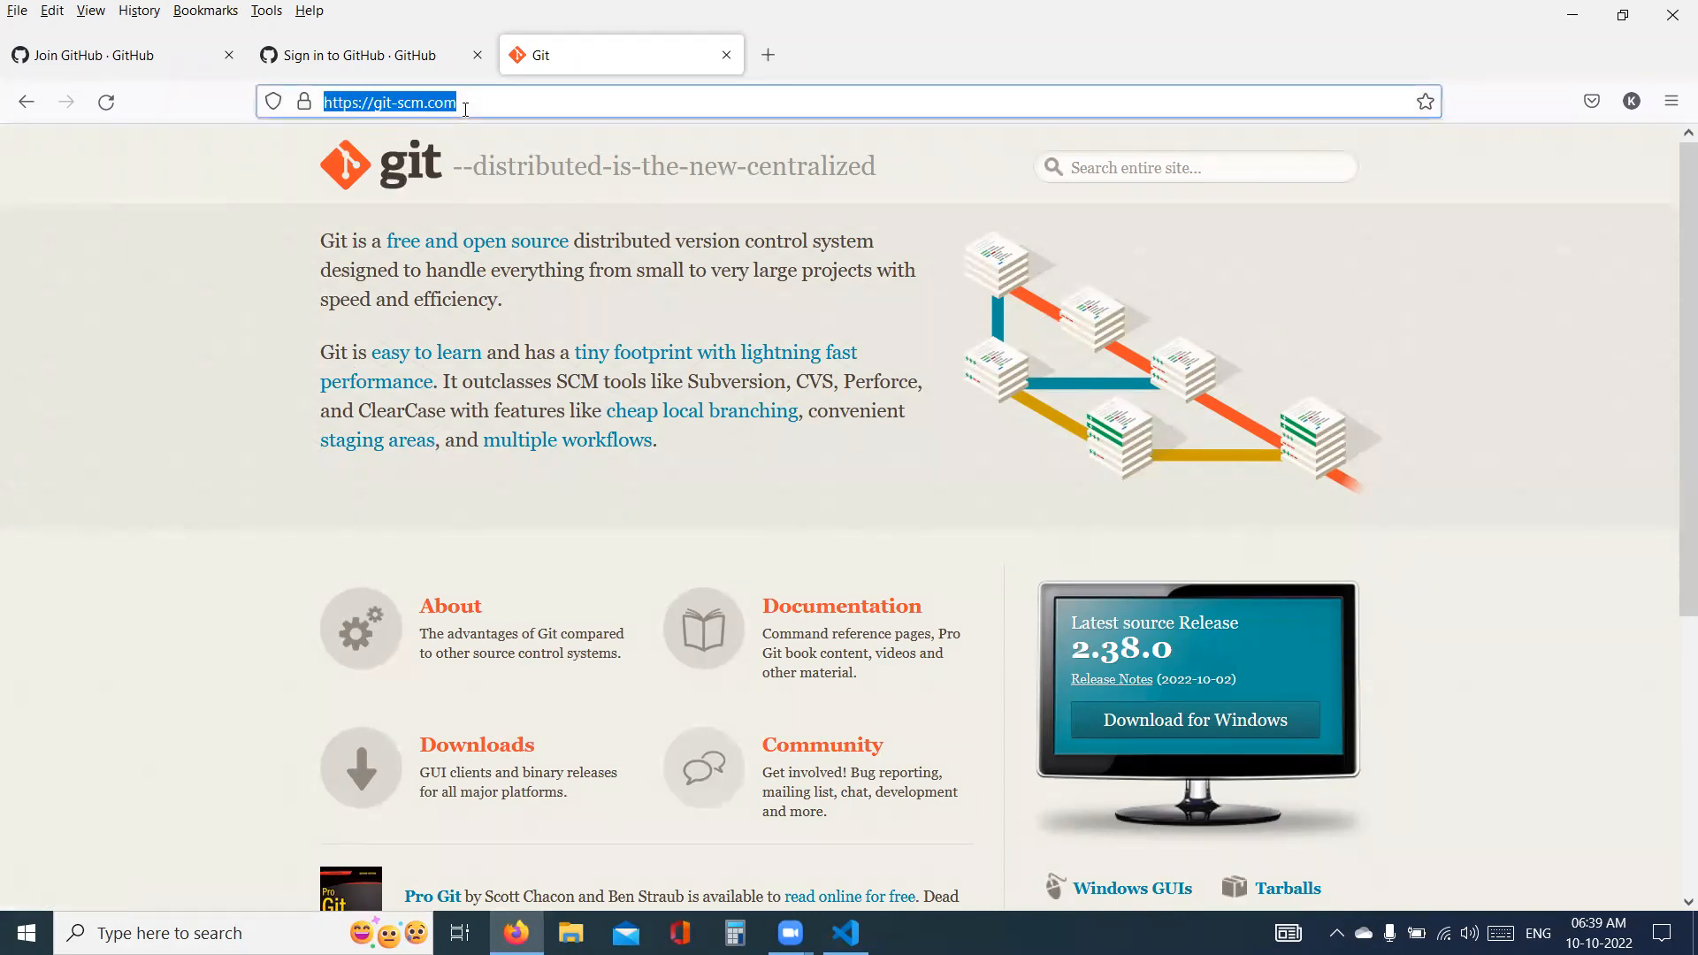
key("alt+Tab")
type("(")
key("ctrl+v")
- Return to Firefox, download the latest 64-bit Git for Windows installer and show it in its folder
key("alt+Tab")
left_click(1256, 724)
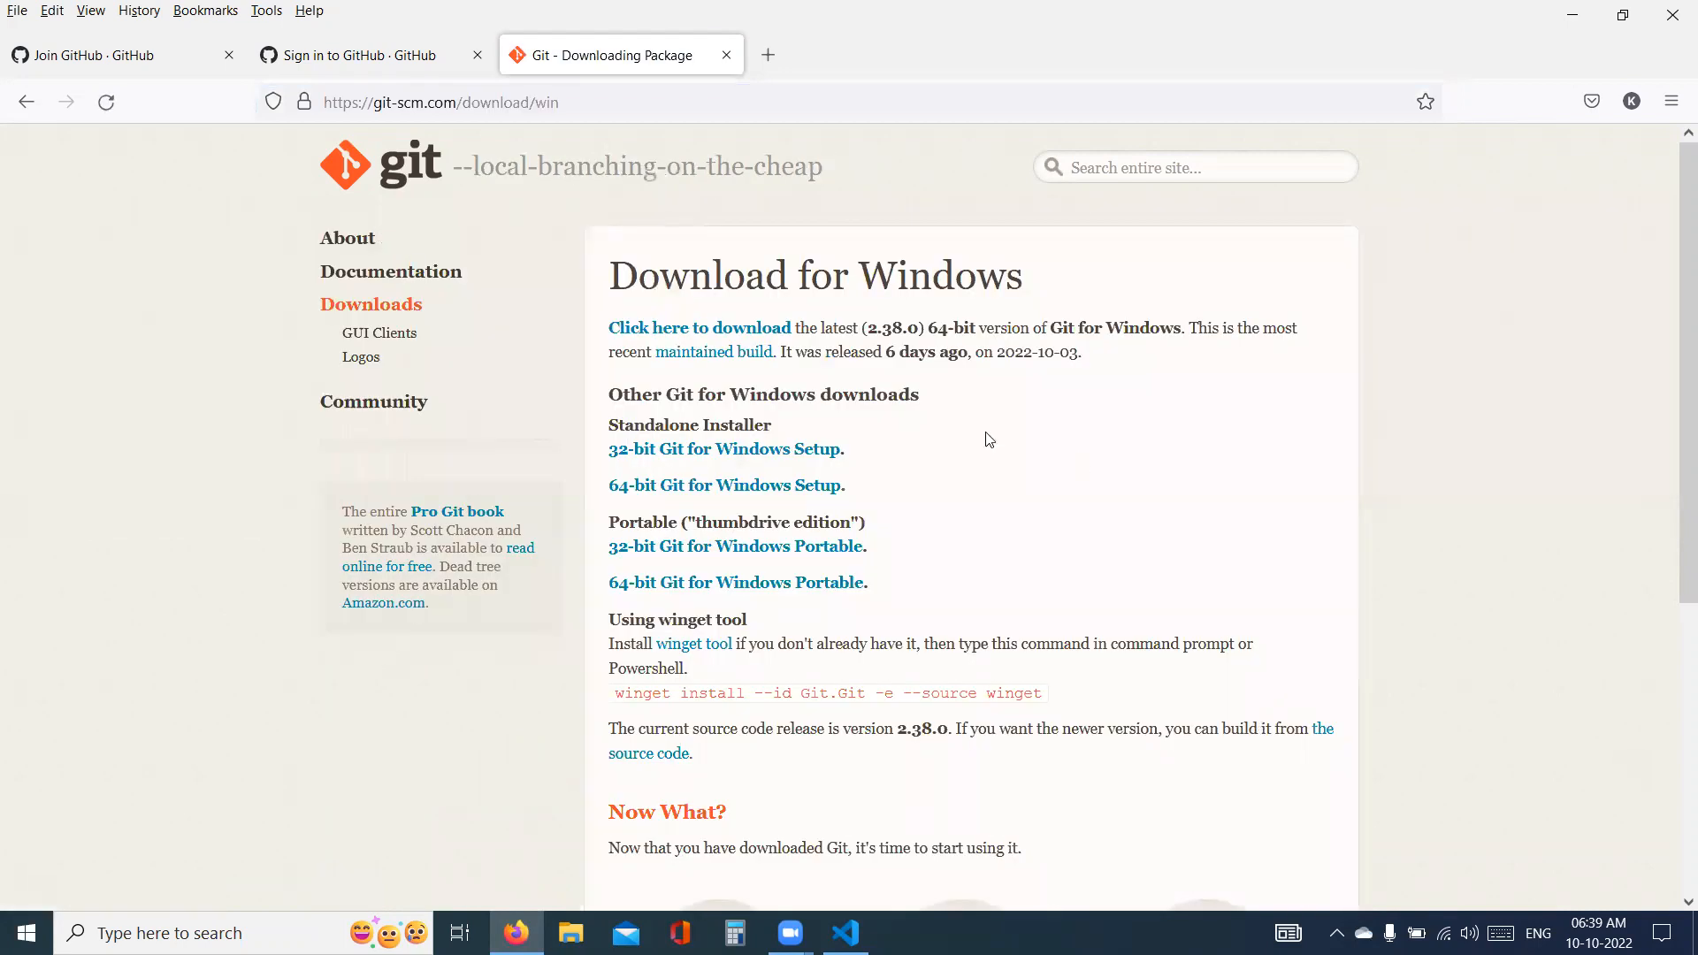
left_click(715, 331)
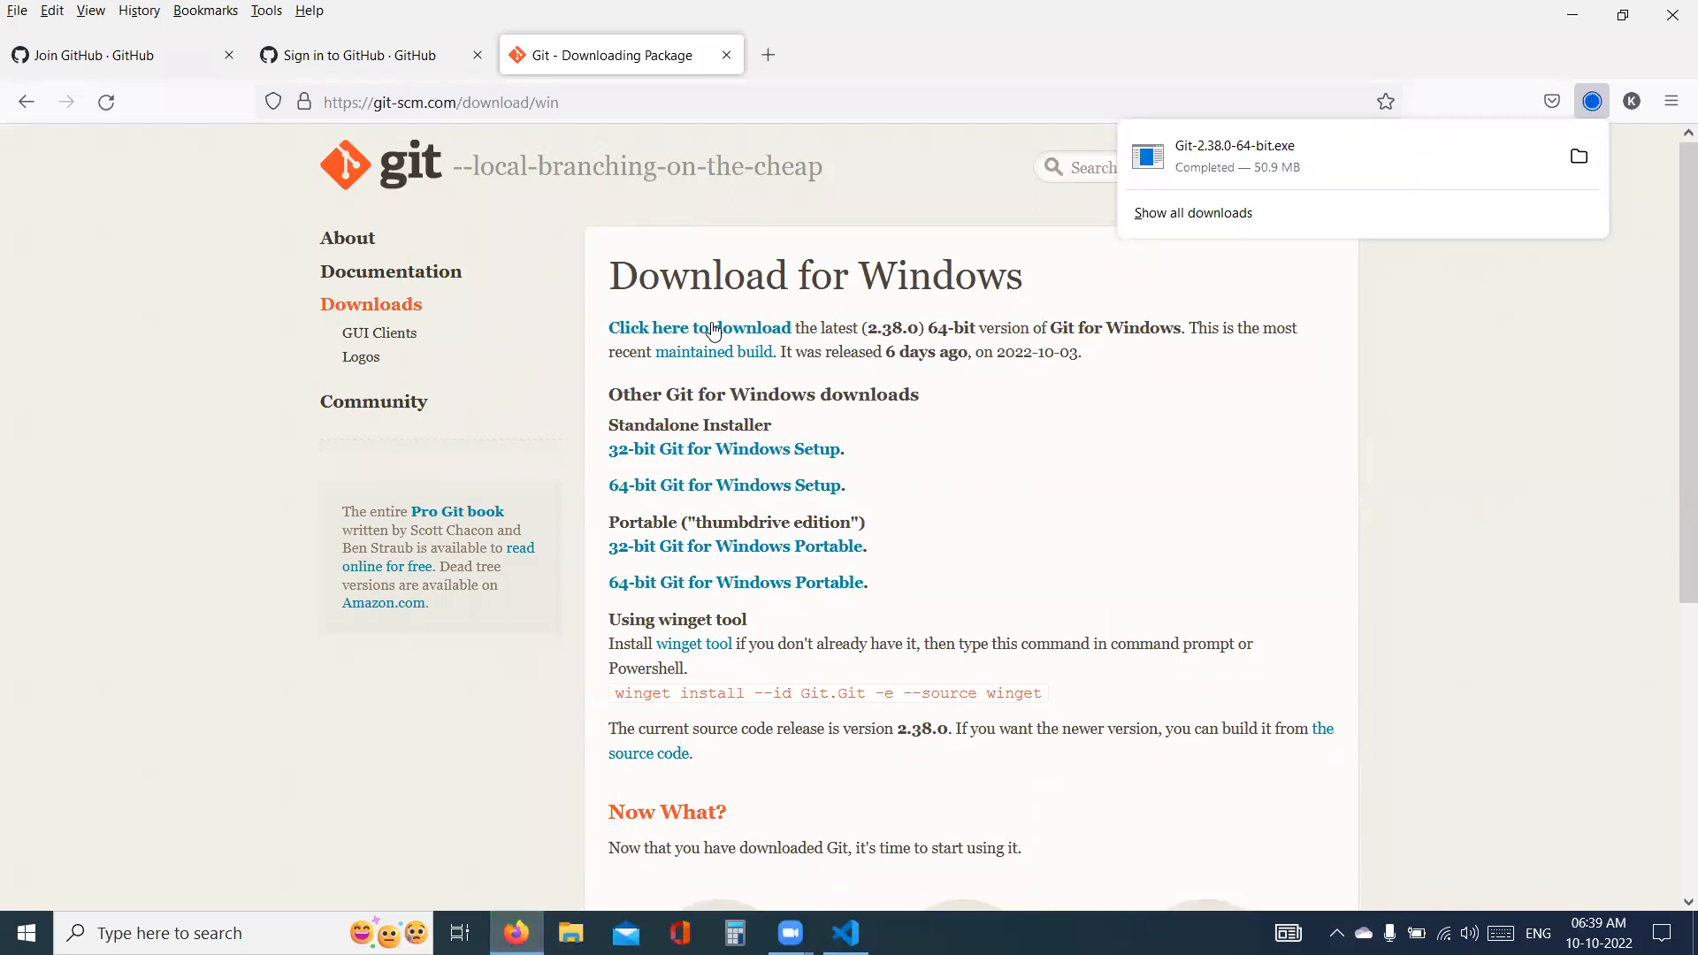
left_click(1572, 159)
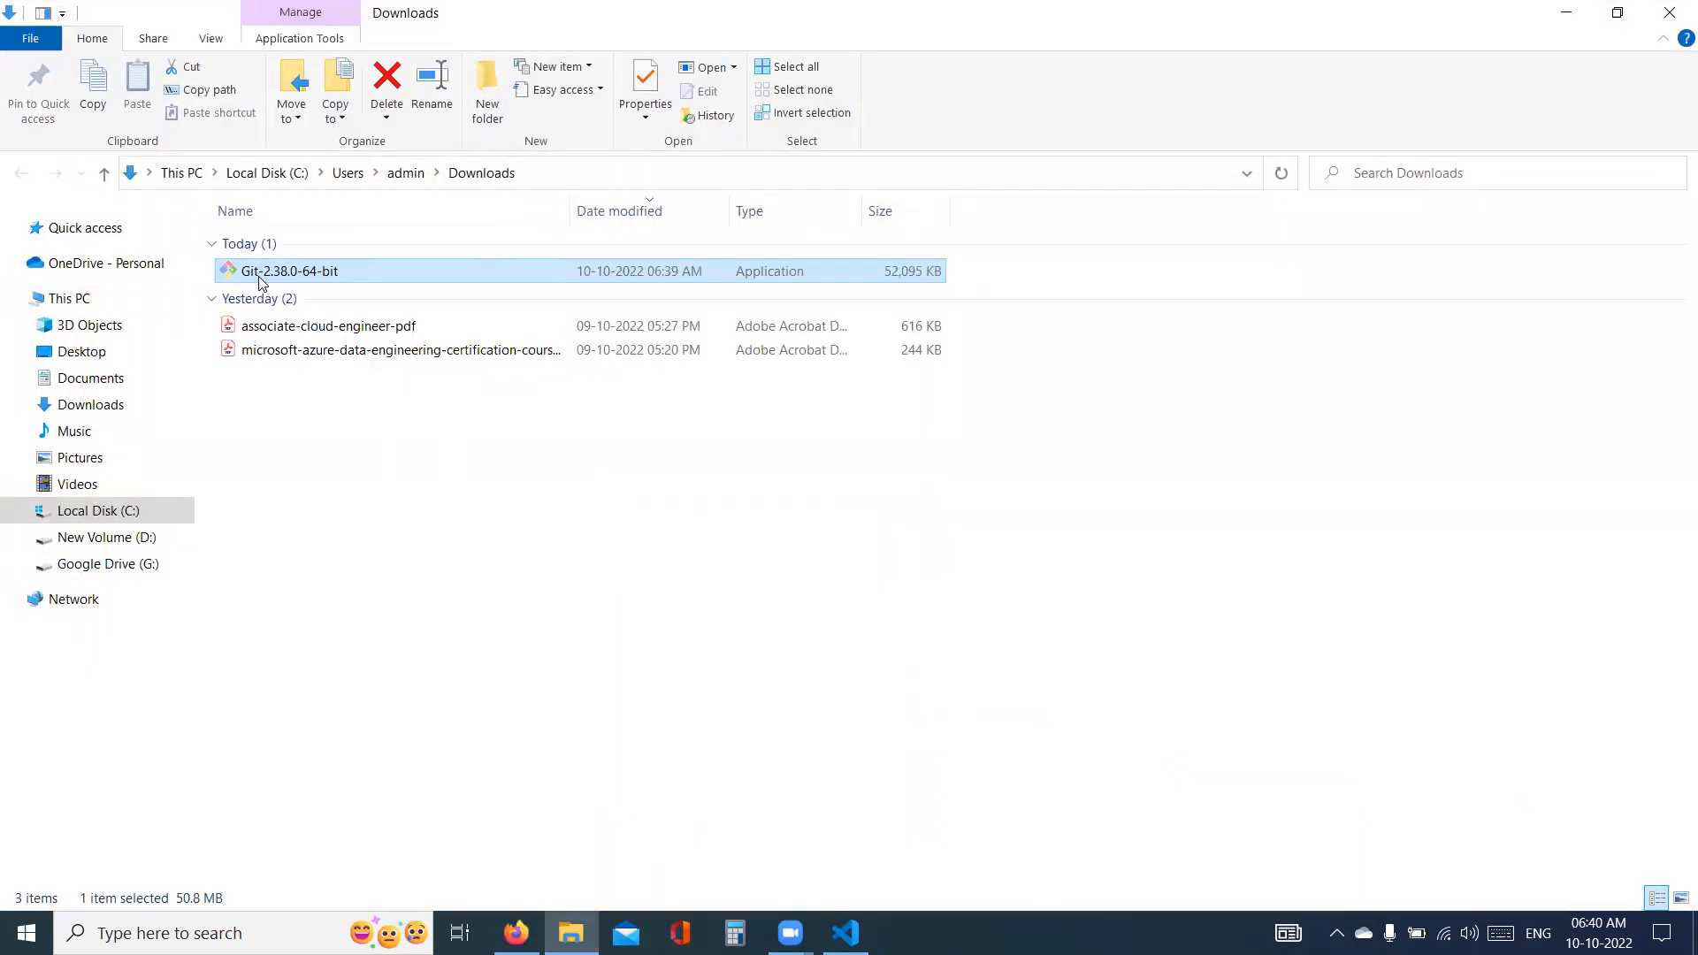
- Run the Git-2.38.0-64-bit installer, continue past the licence and keep C:\Program Files\Git as the destination
left_click(261, 274)
double_click(229, 272)
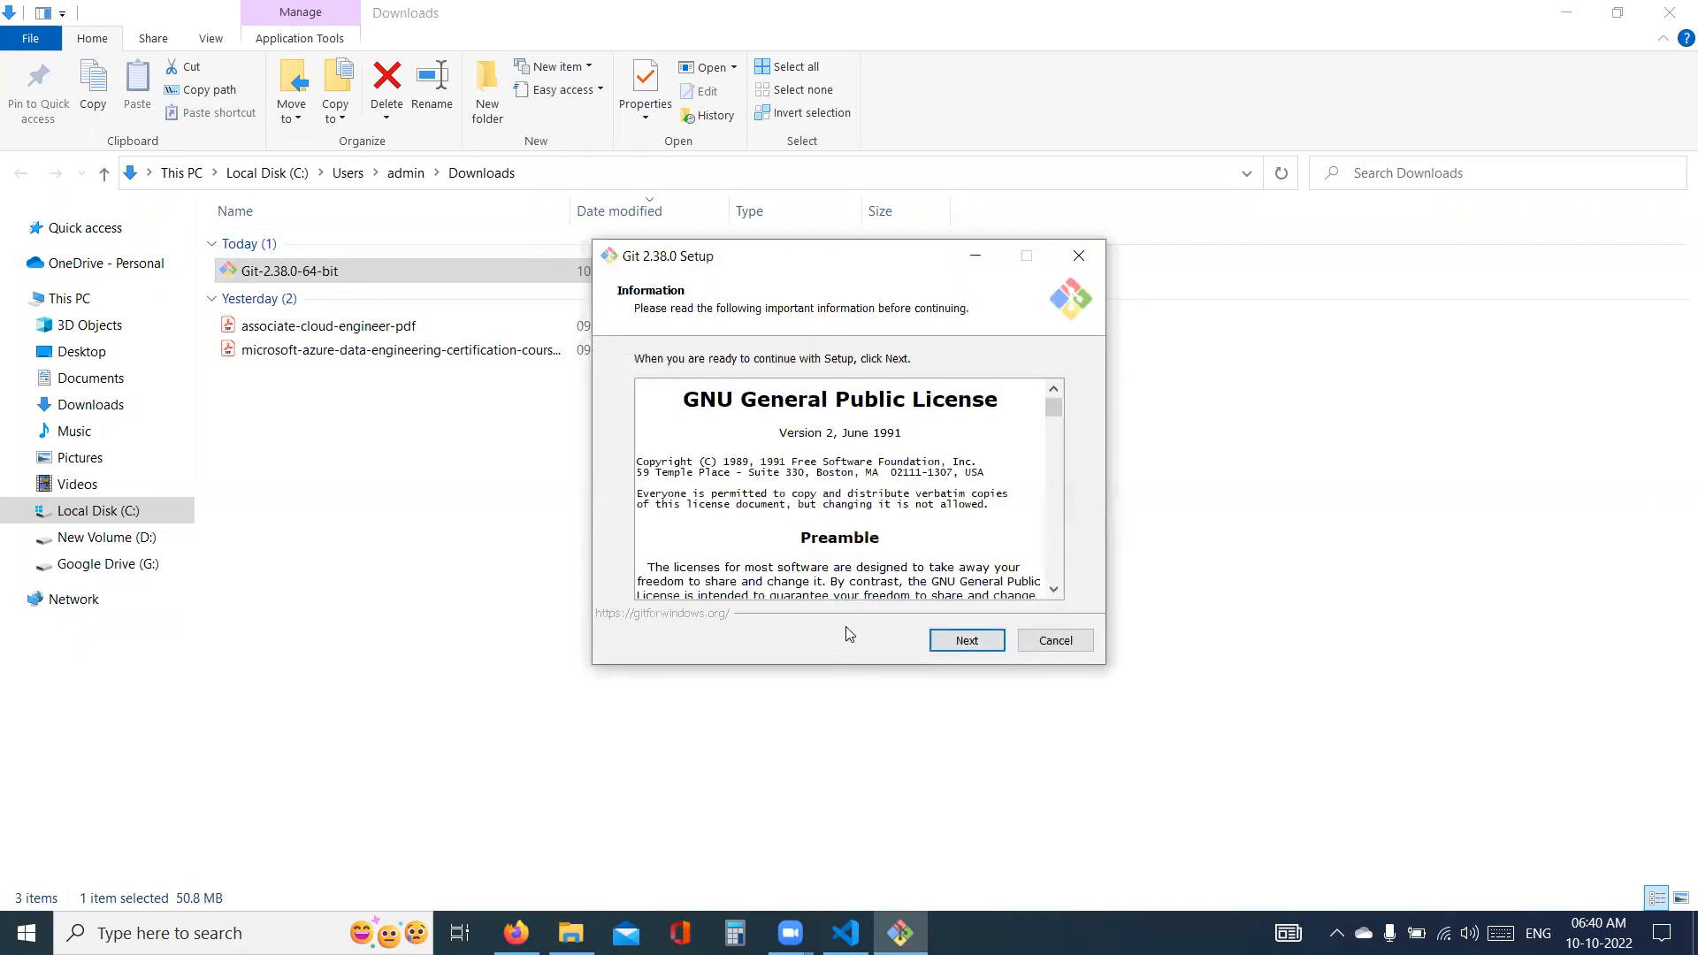
left_click(977, 643)
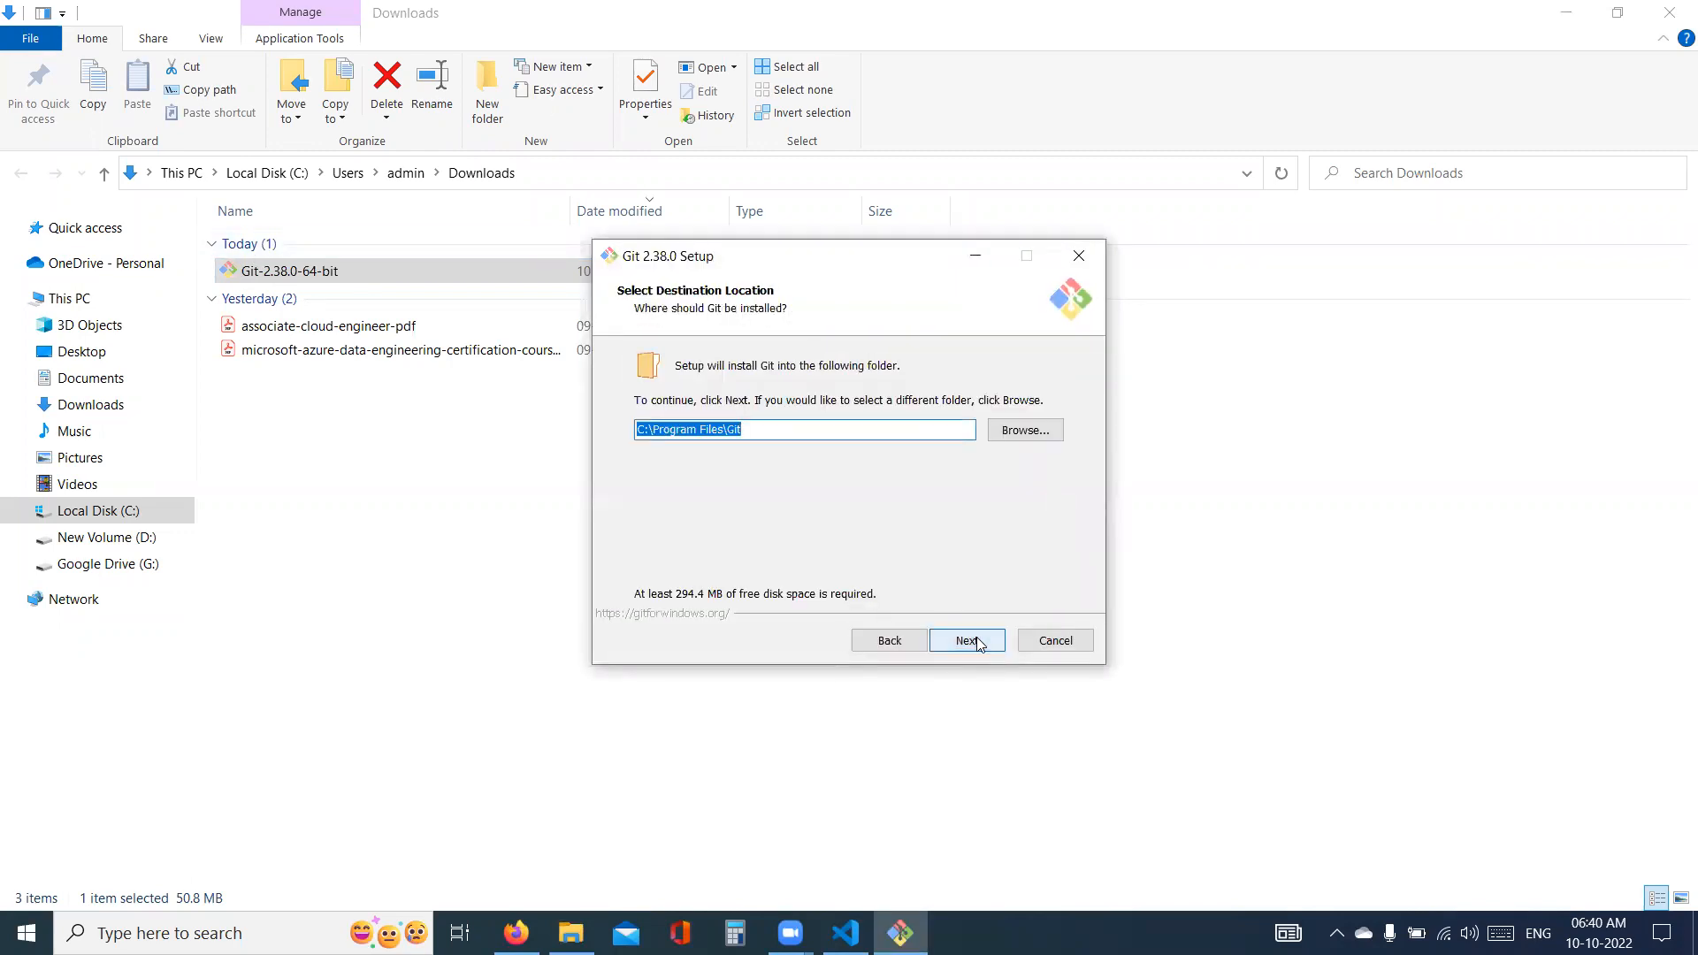
left_click(977, 643)
- Keep the default Git components and let Git decide the initial branch name for new repositories
left_click(911, 576)
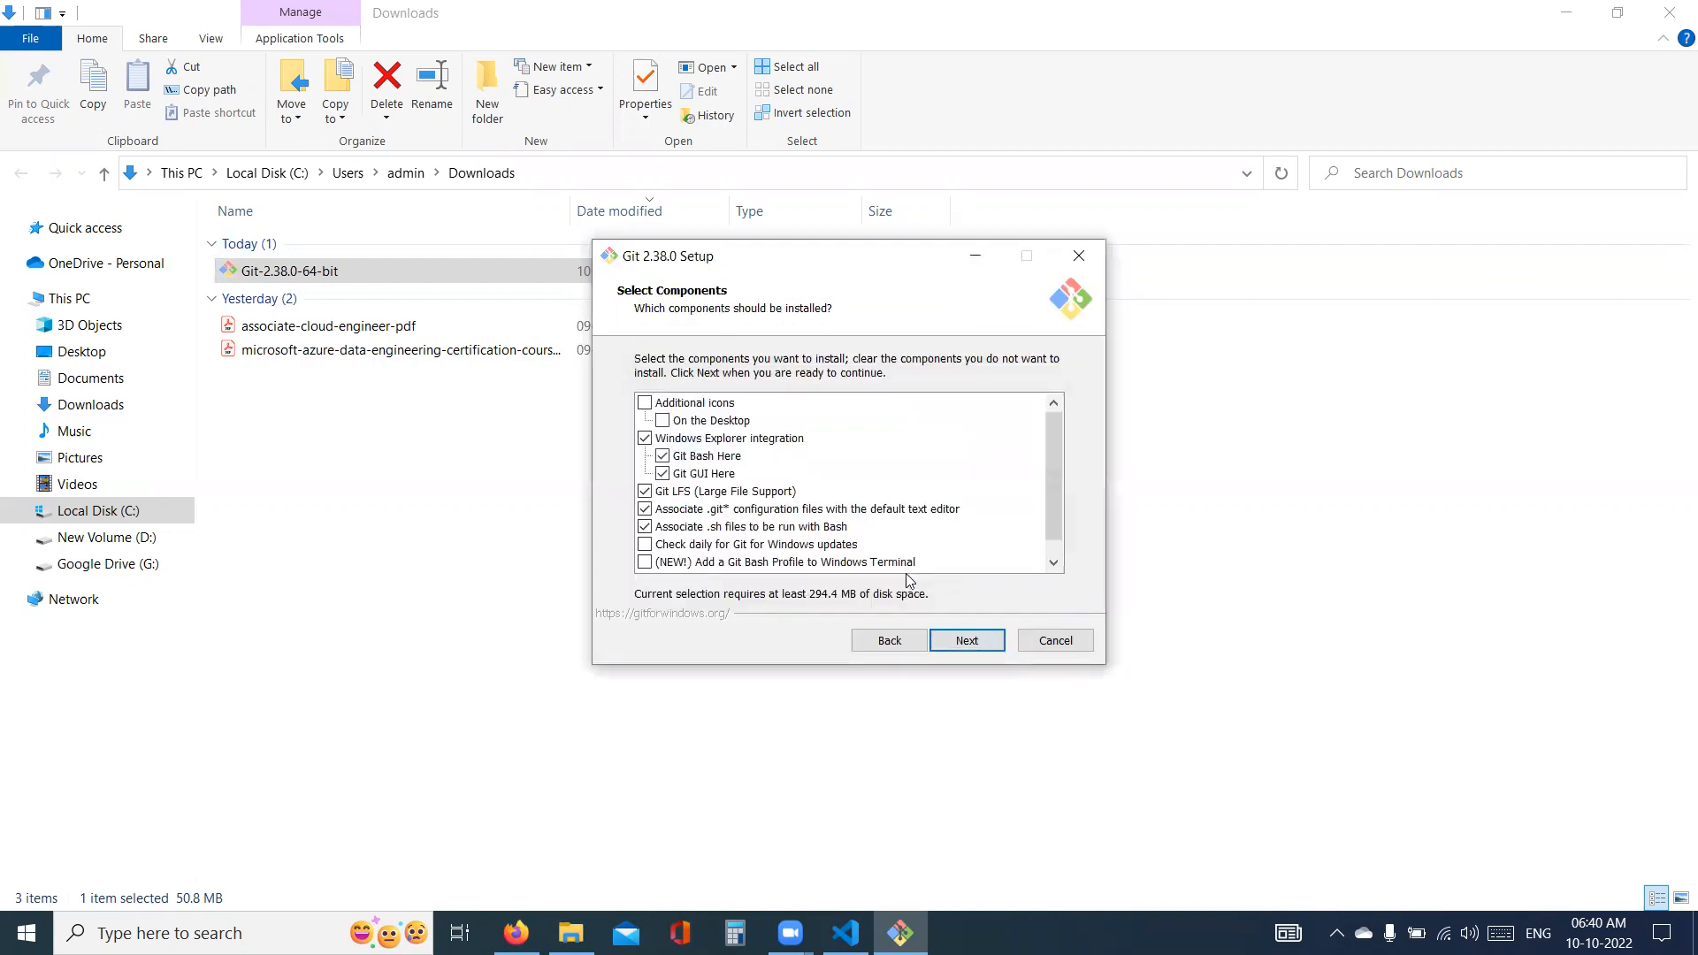
left_click(967, 642)
left_click(968, 642)
left_click(968, 642)
left_click(968, 642)
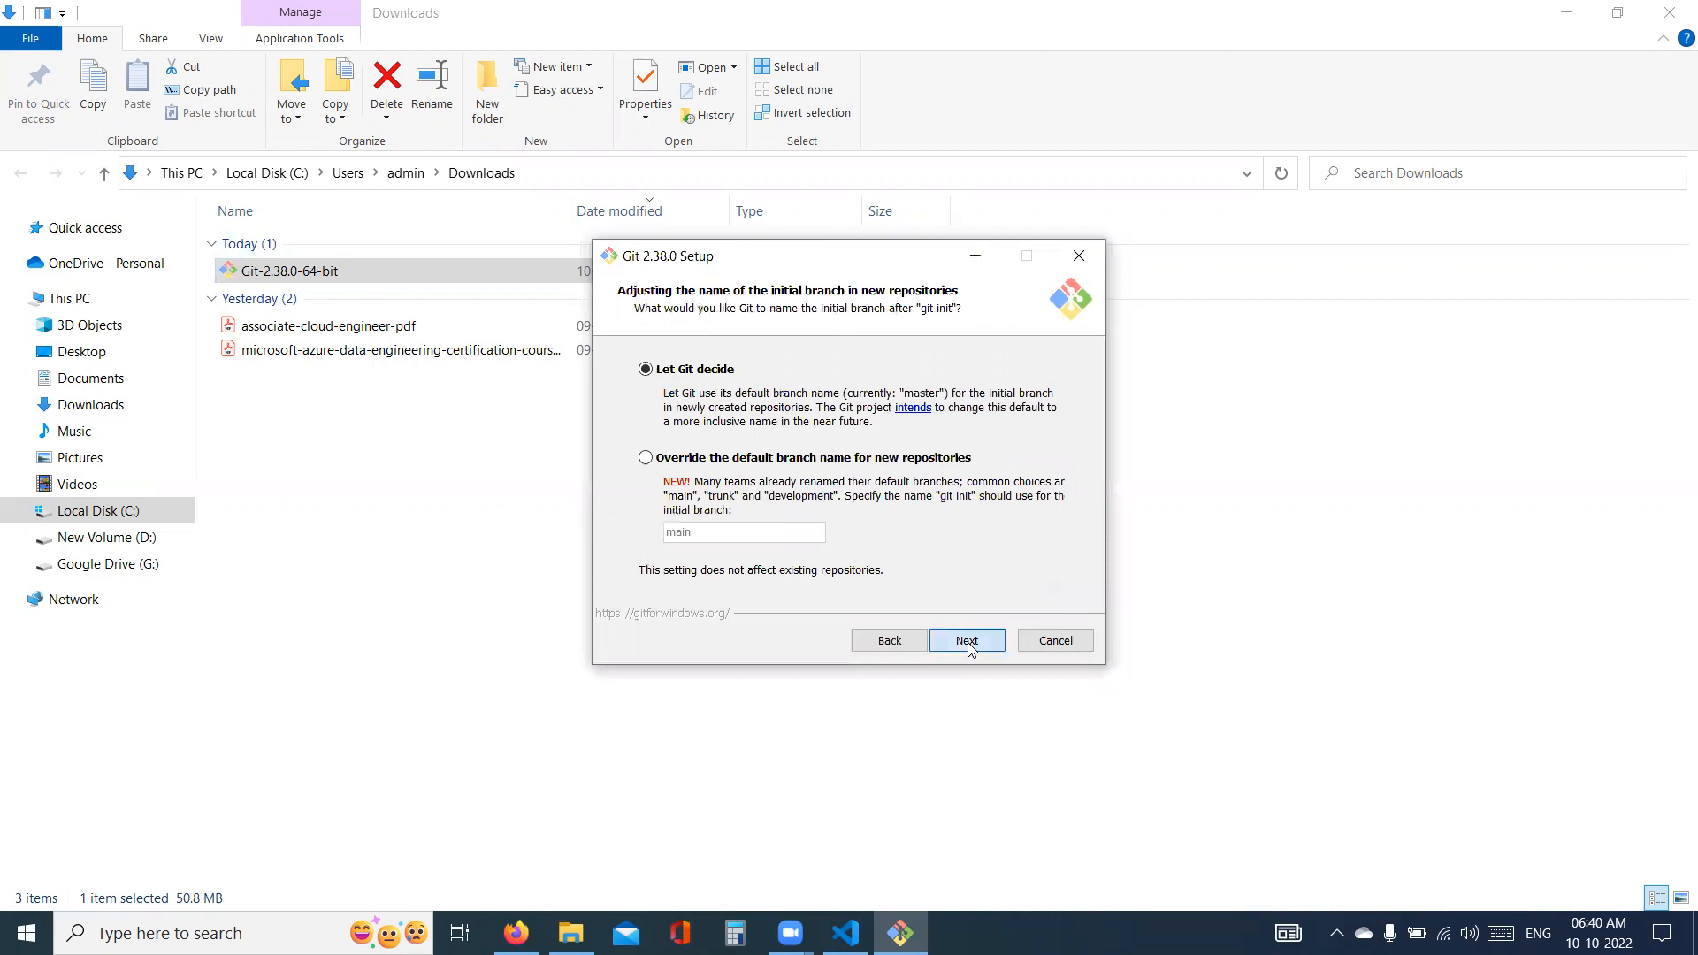
left_click(968, 642)
left_click(968, 642)
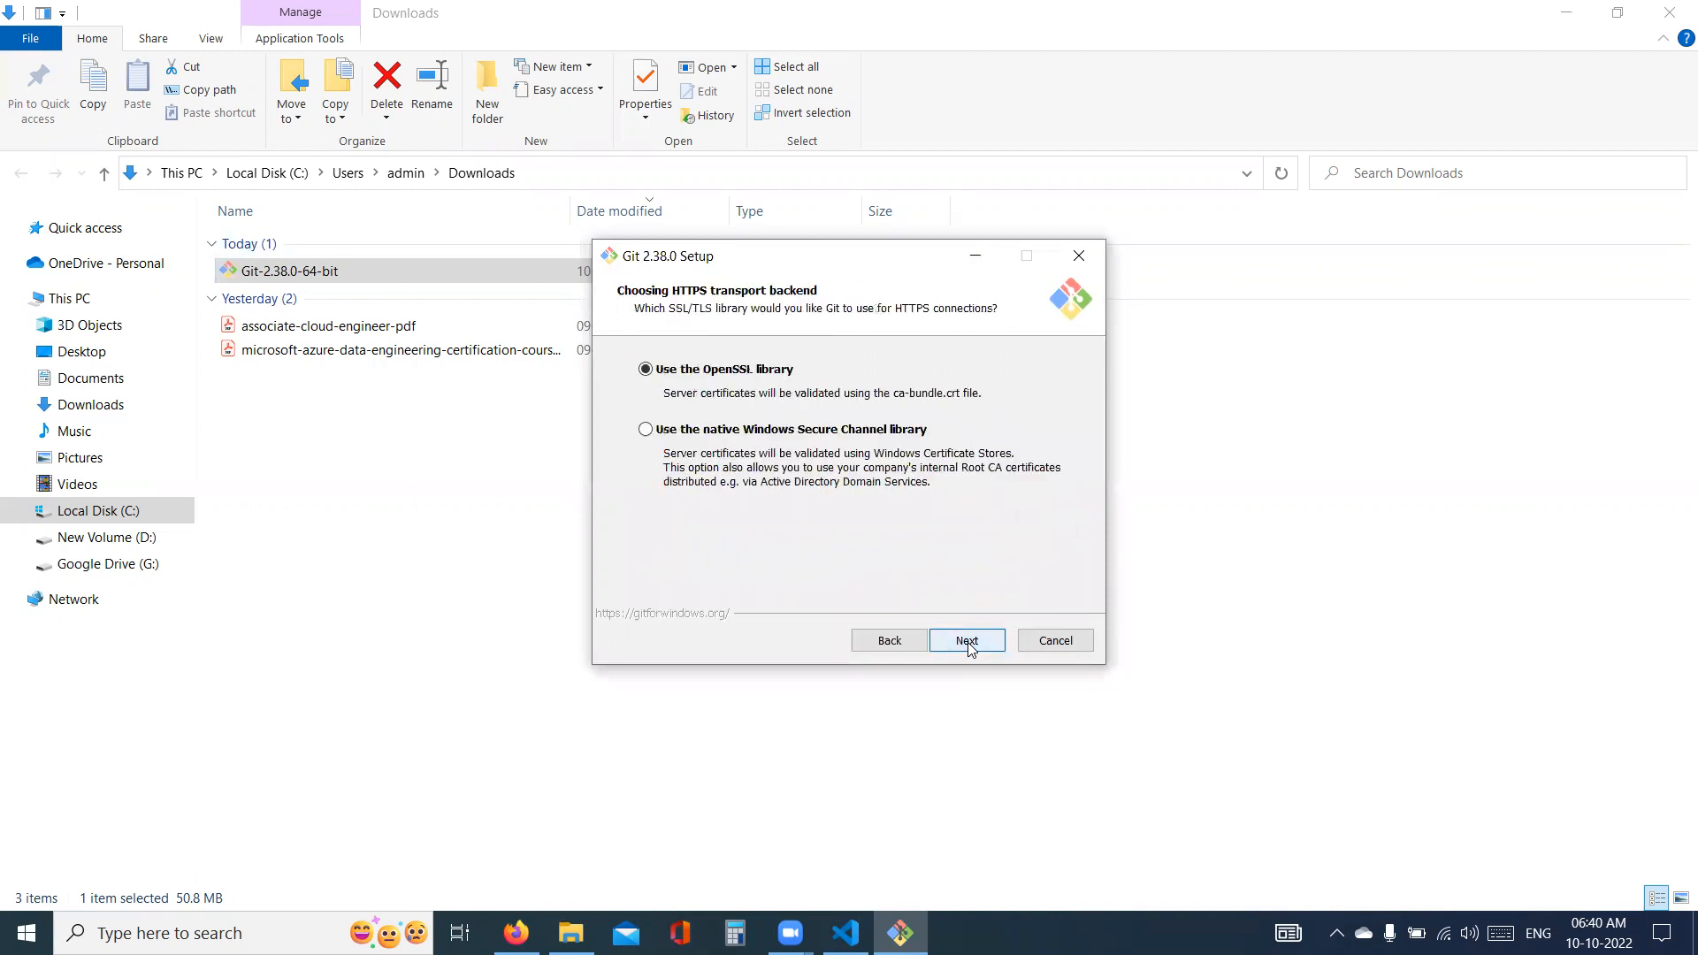
- Keep the OpenSSL library for HTTPS and the remaining default options, and start installing Git
left_click(968, 642)
left_click(968, 642)
left_click(967, 642)
left_click(967, 642)
left_click(967, 642)
left_click(968, 642)
left_click(968, 644)
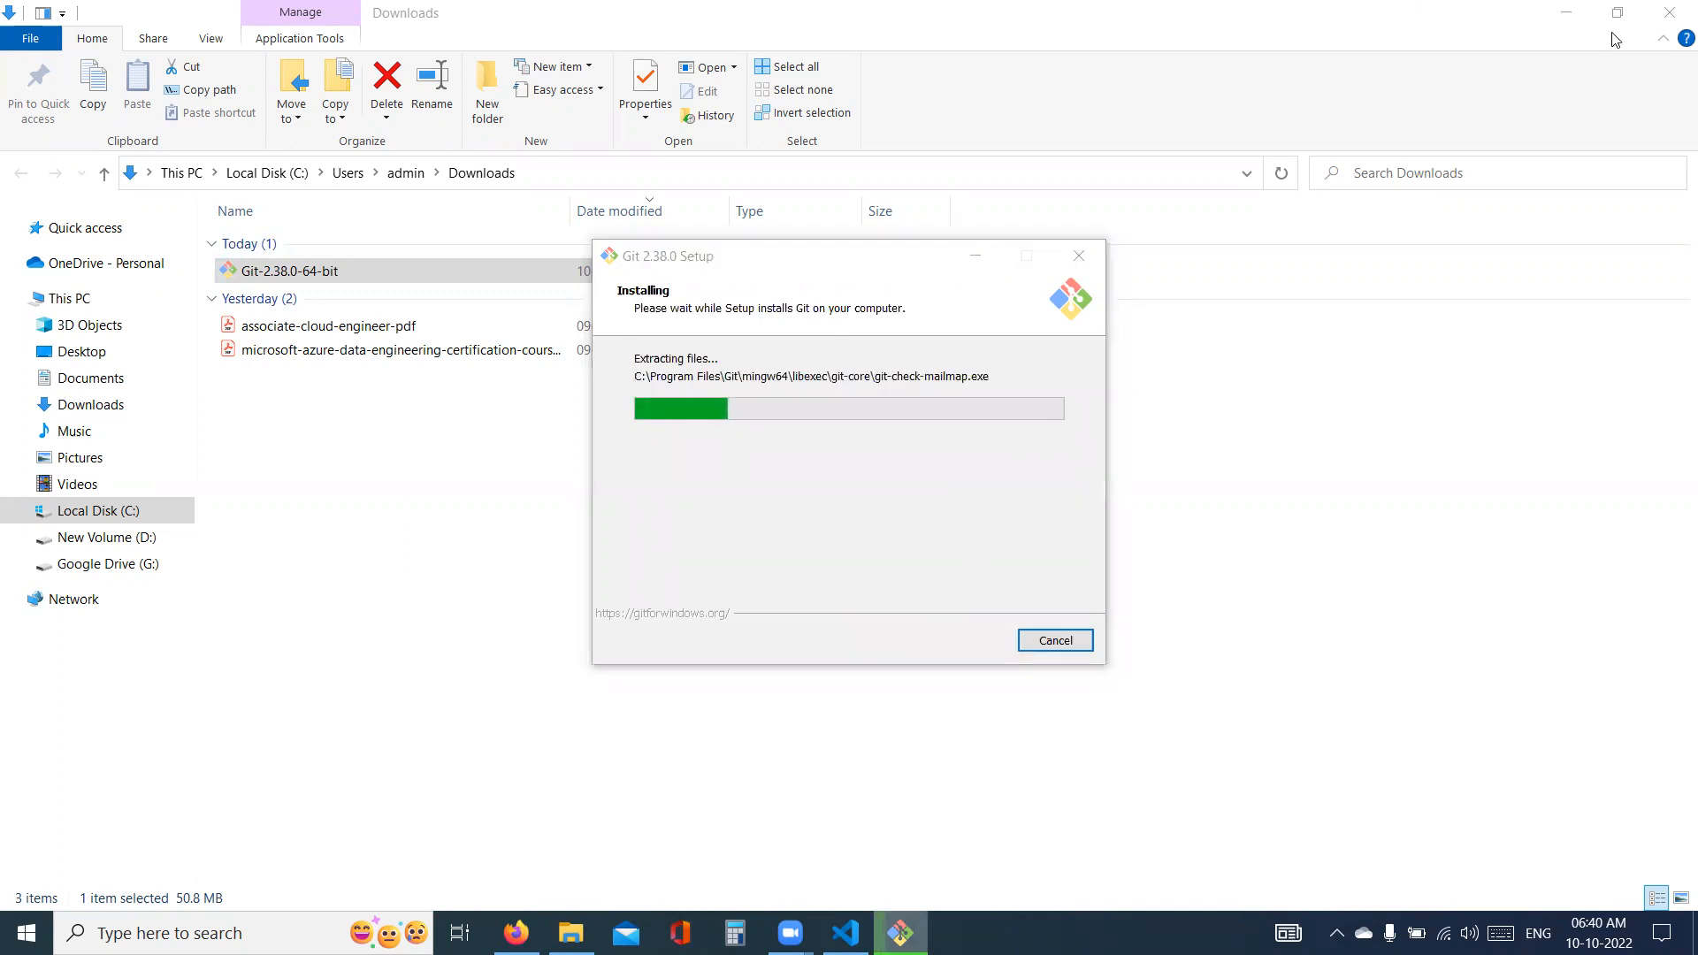
- Minimize the Downloads folder window, search for "visual studio code" in a new Firefox tab and open code.visualstudio.com
left_click(1567, 18)
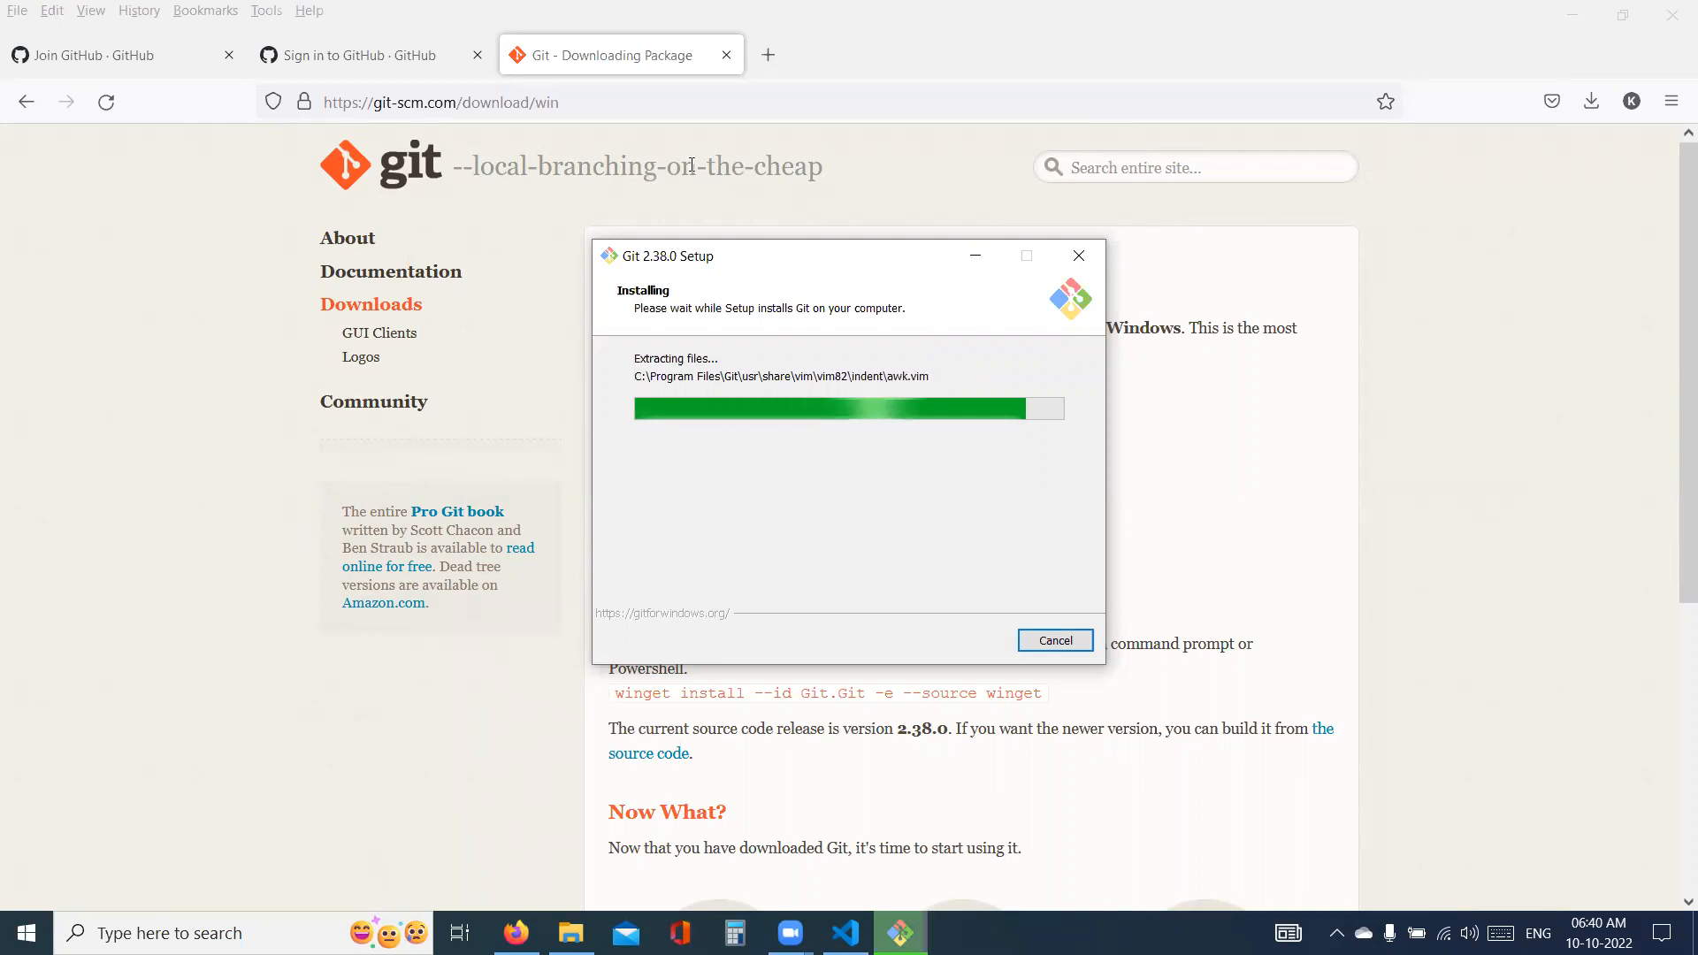
left_click(776, 57)
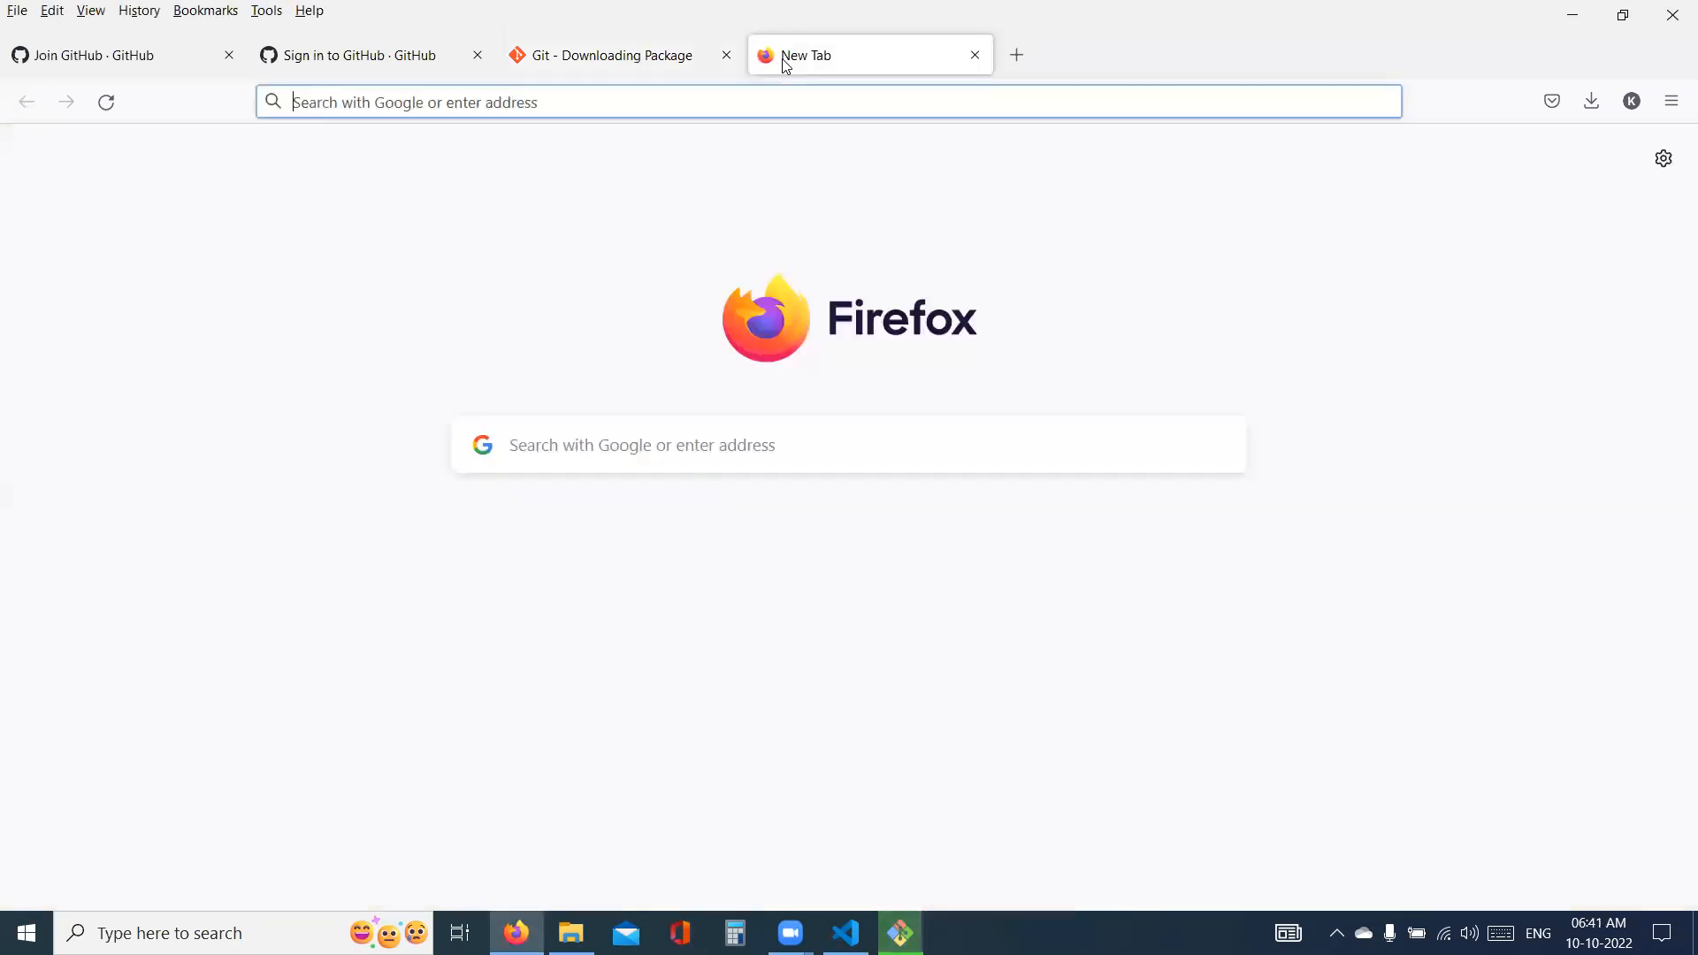
type("visua")
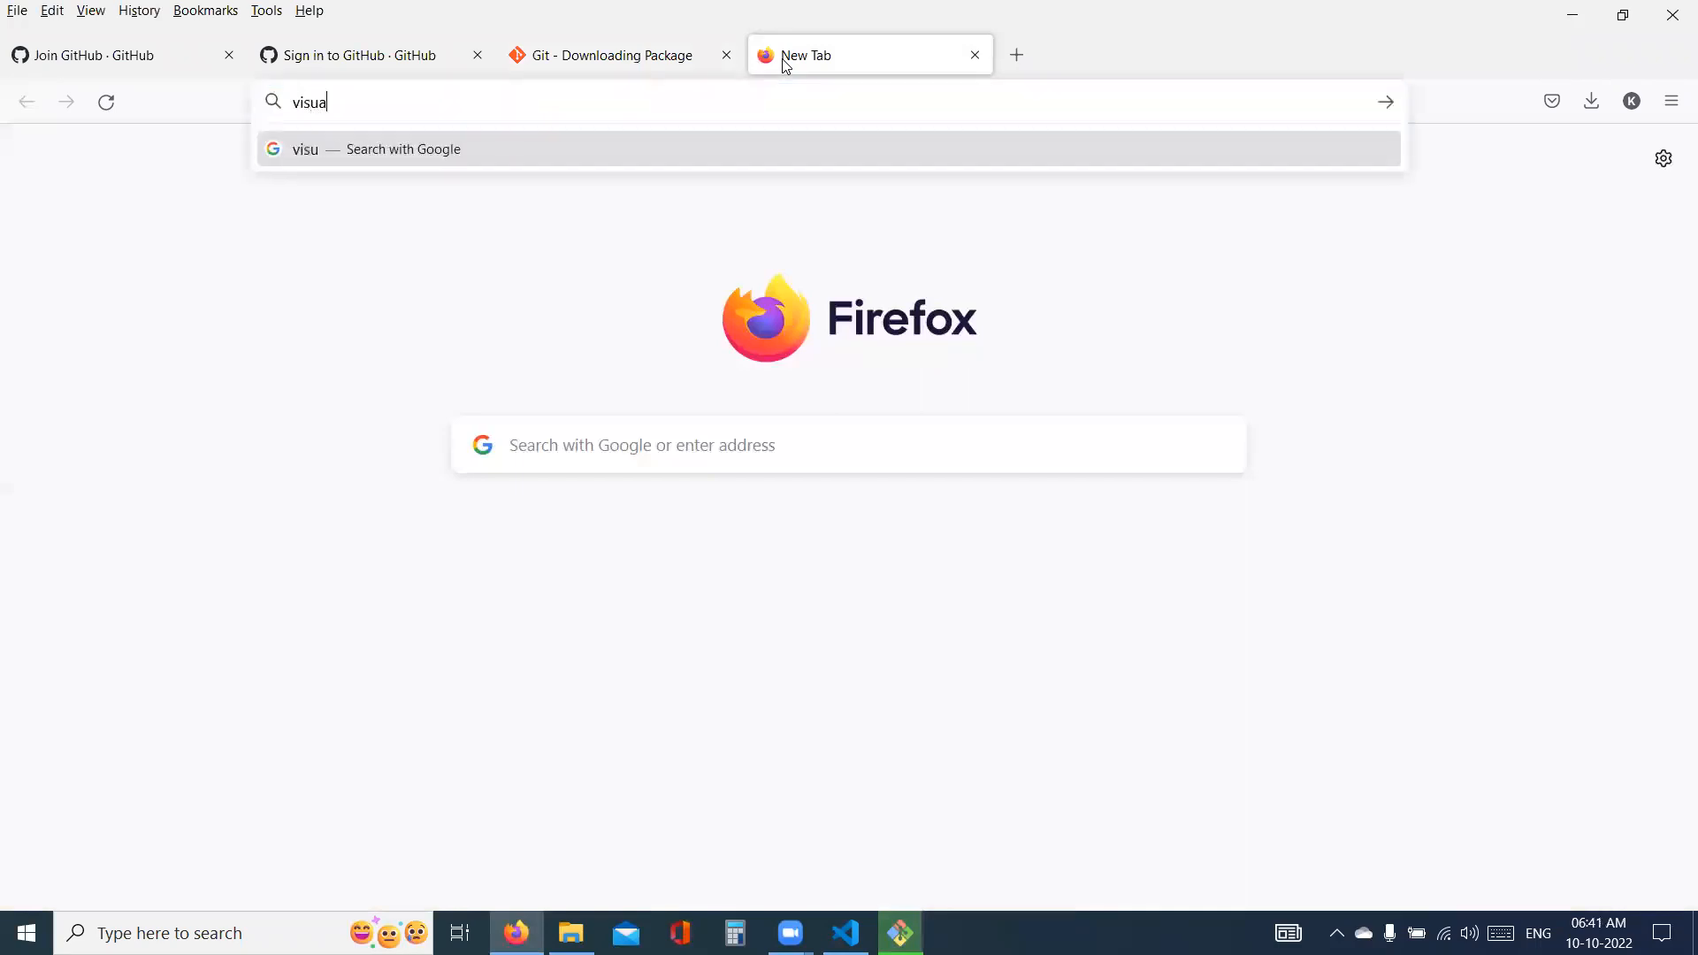
type("l stud")
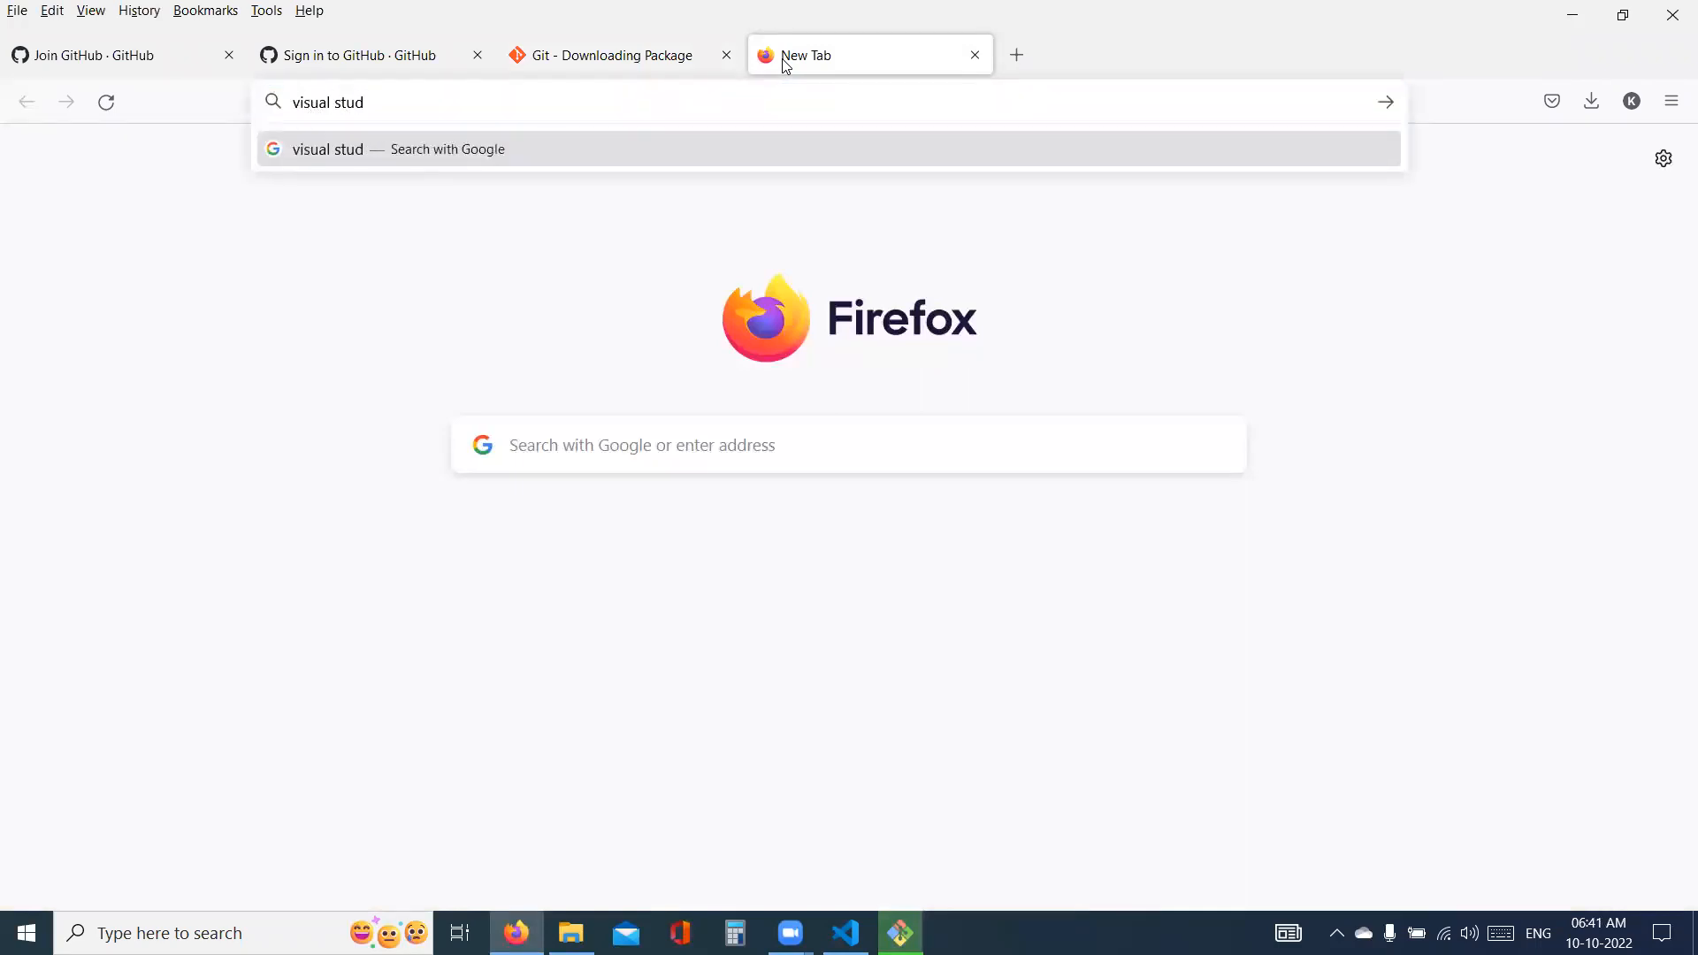
type("io code")
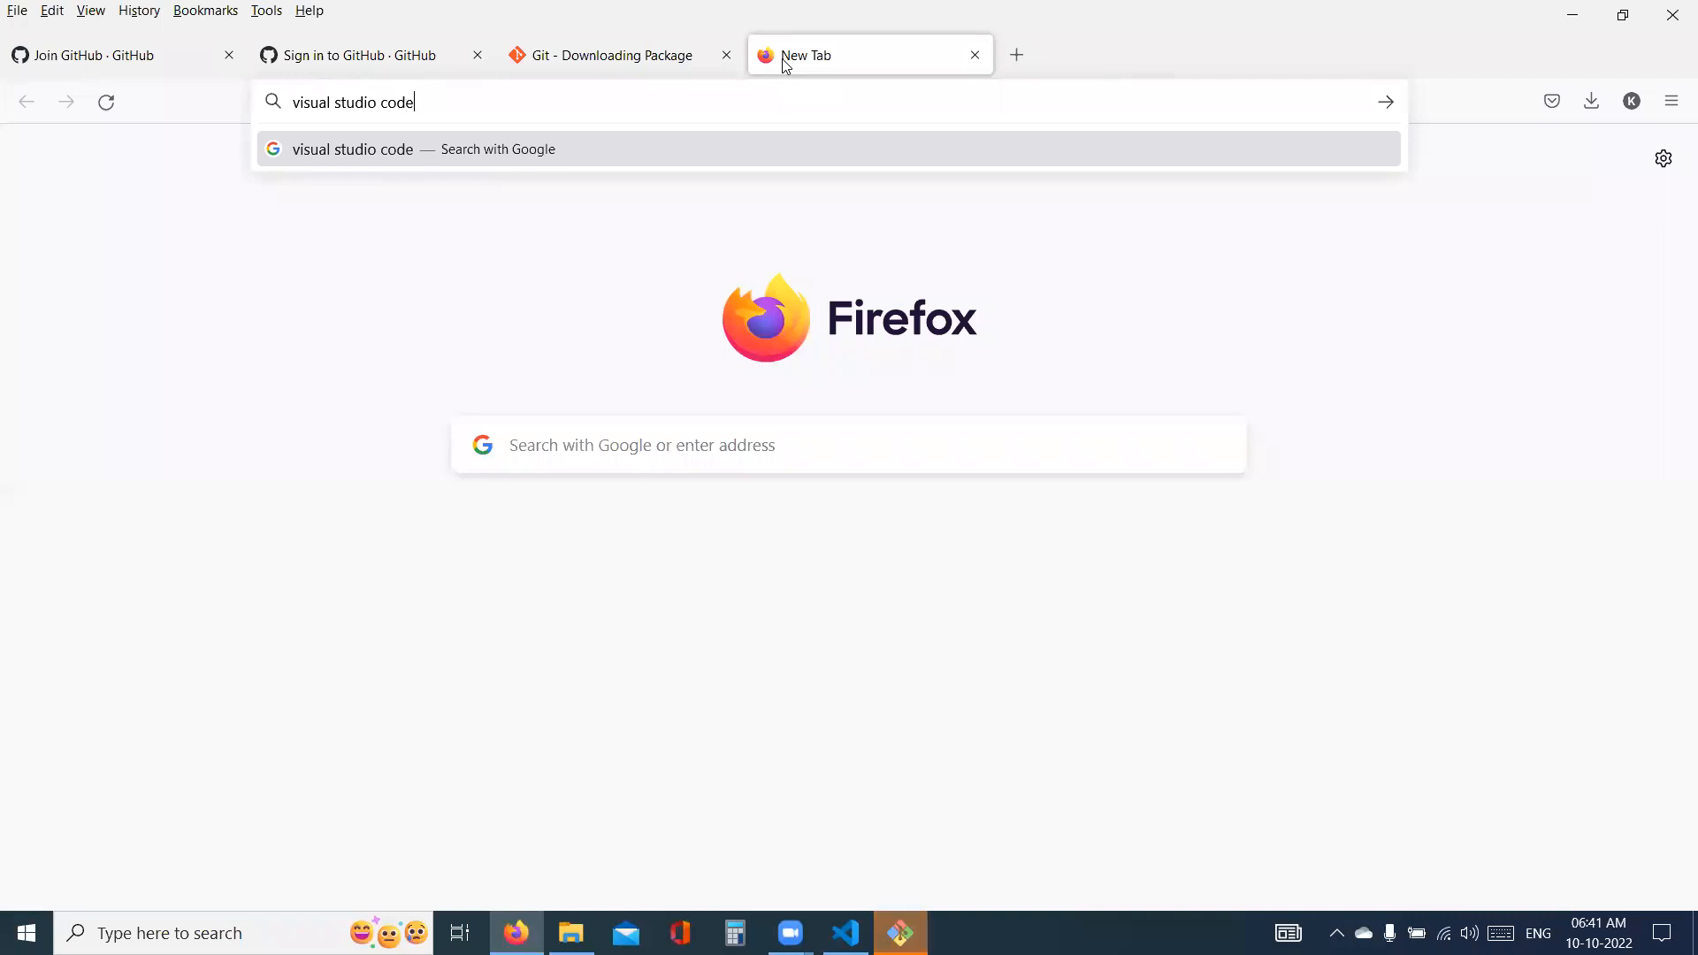
key("Return")
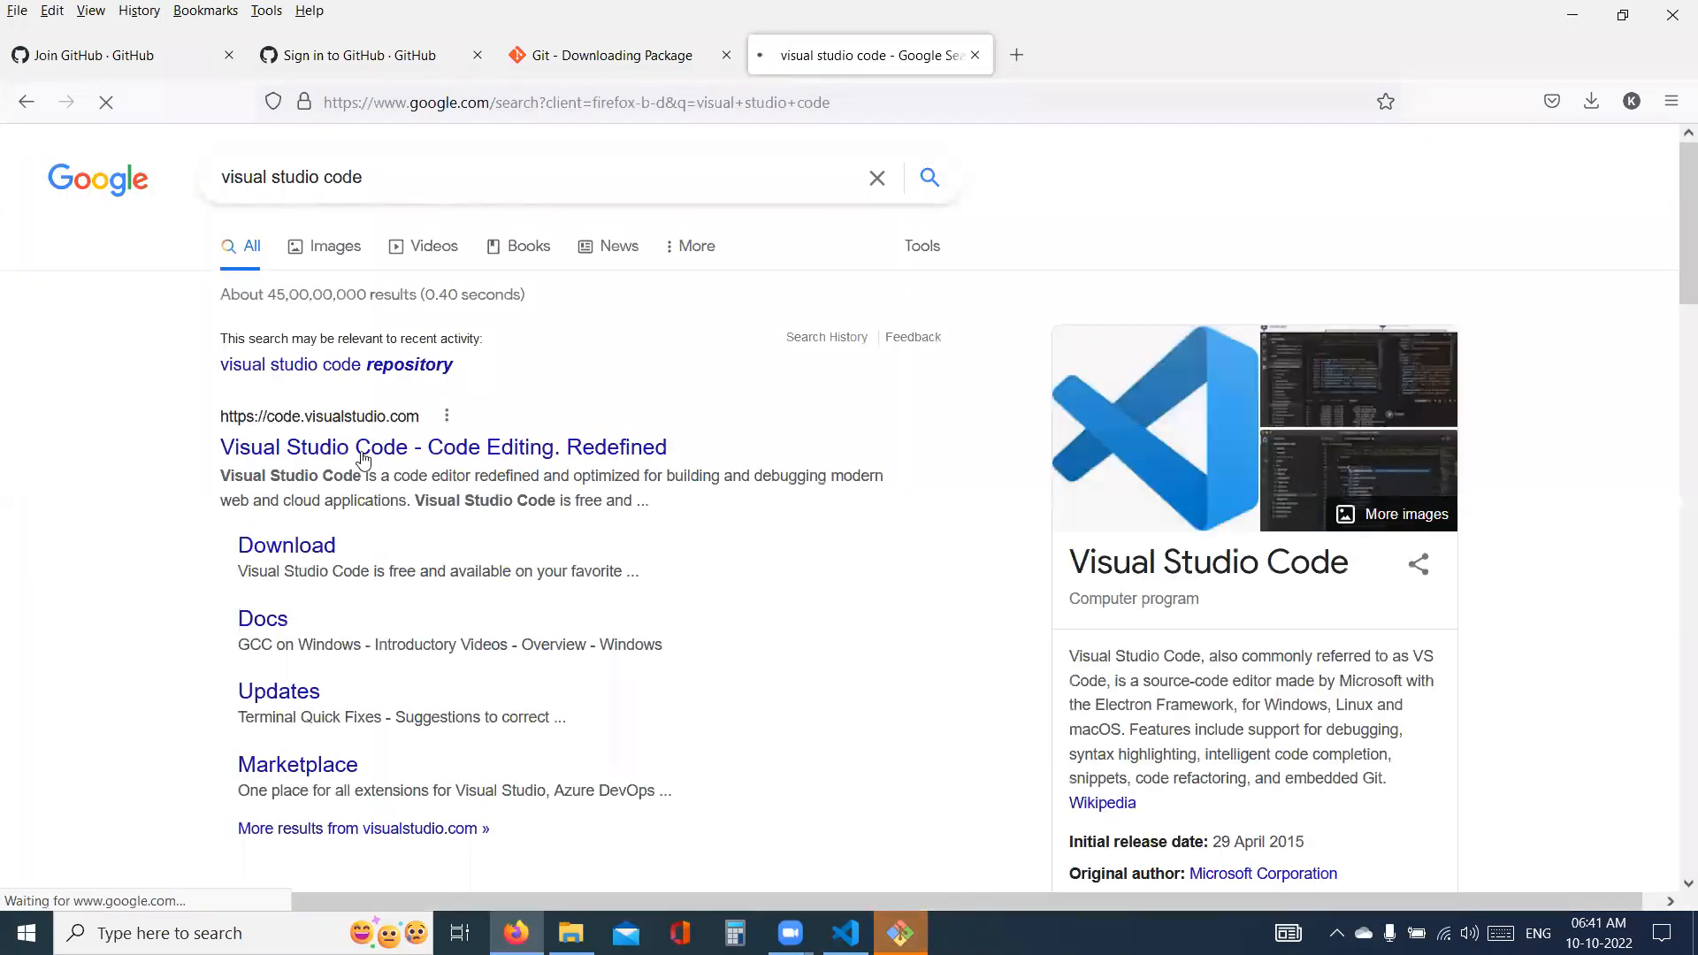
left_click(362, 448)
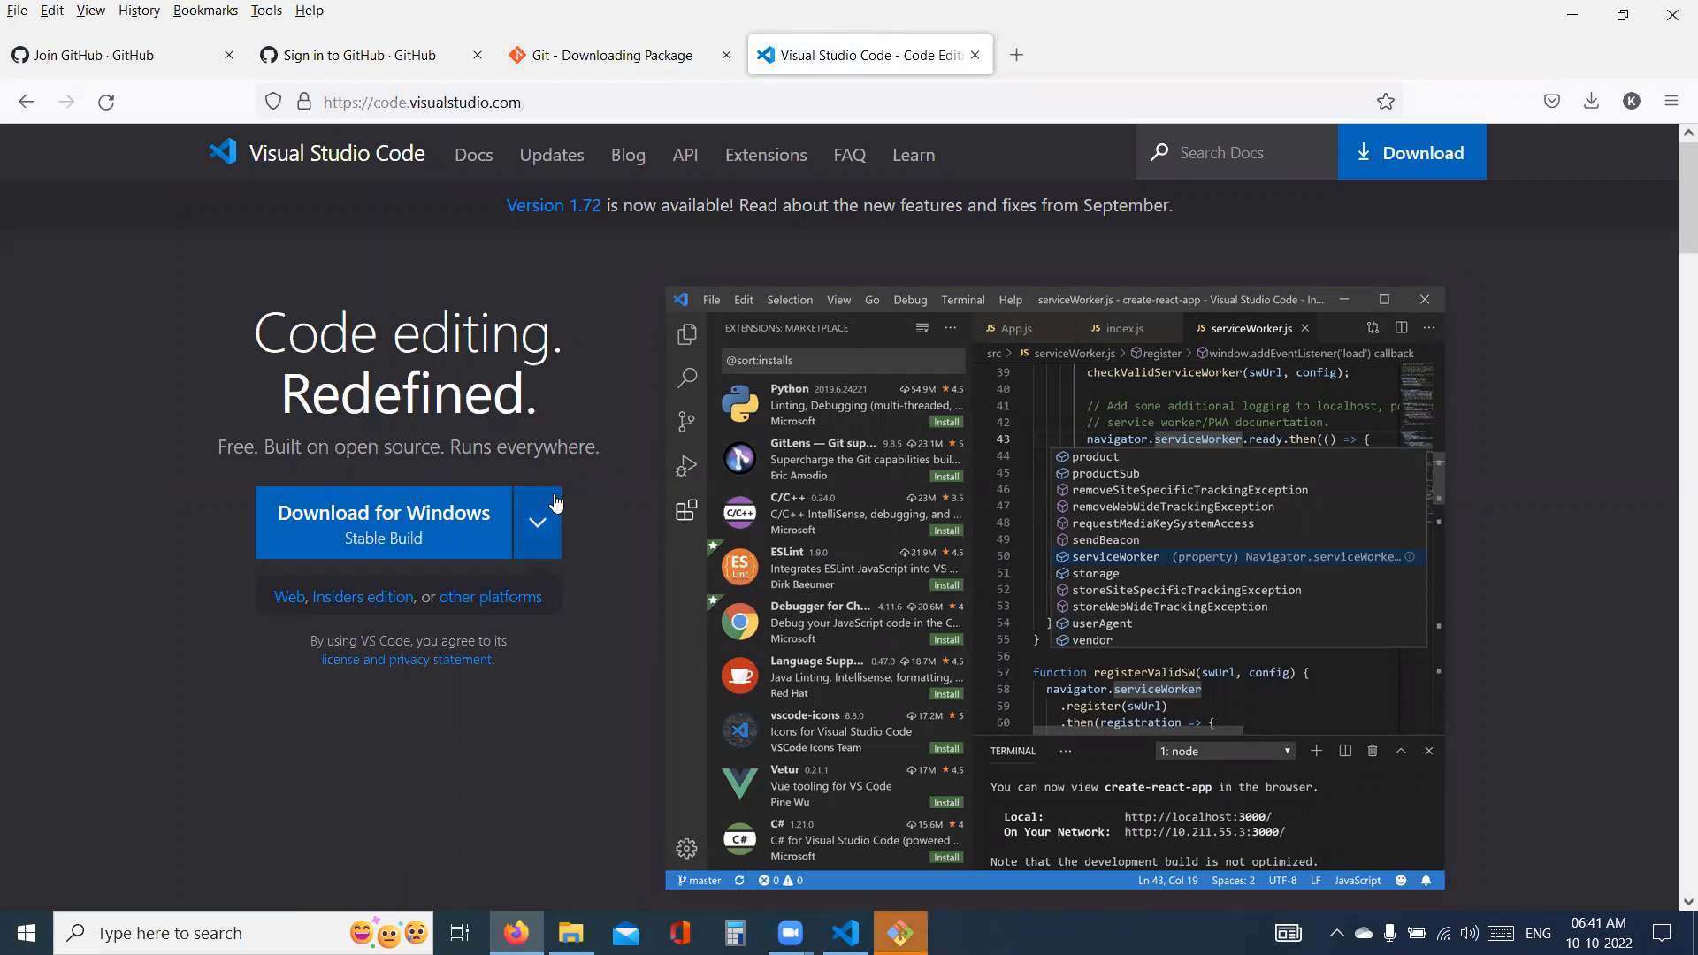
- Copy the Visual Studio Code website address, and switch to the Git setup to finish it
left_click(584, 112)
key("ctrl+c")
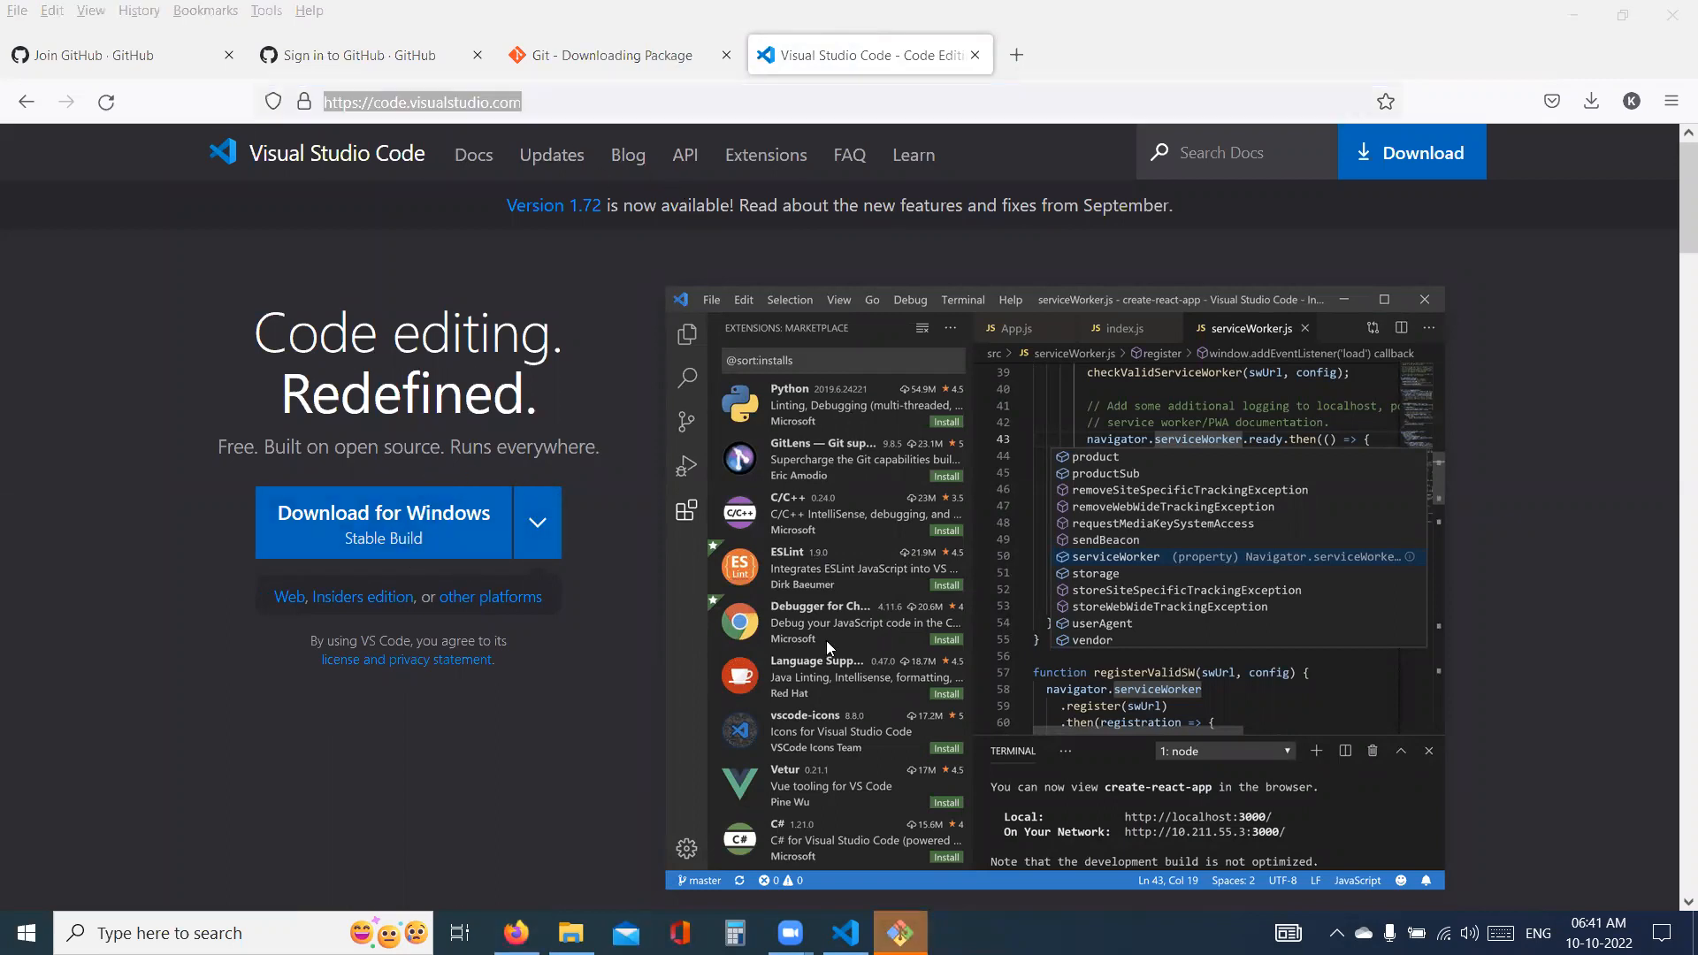
key("alt+Tab")
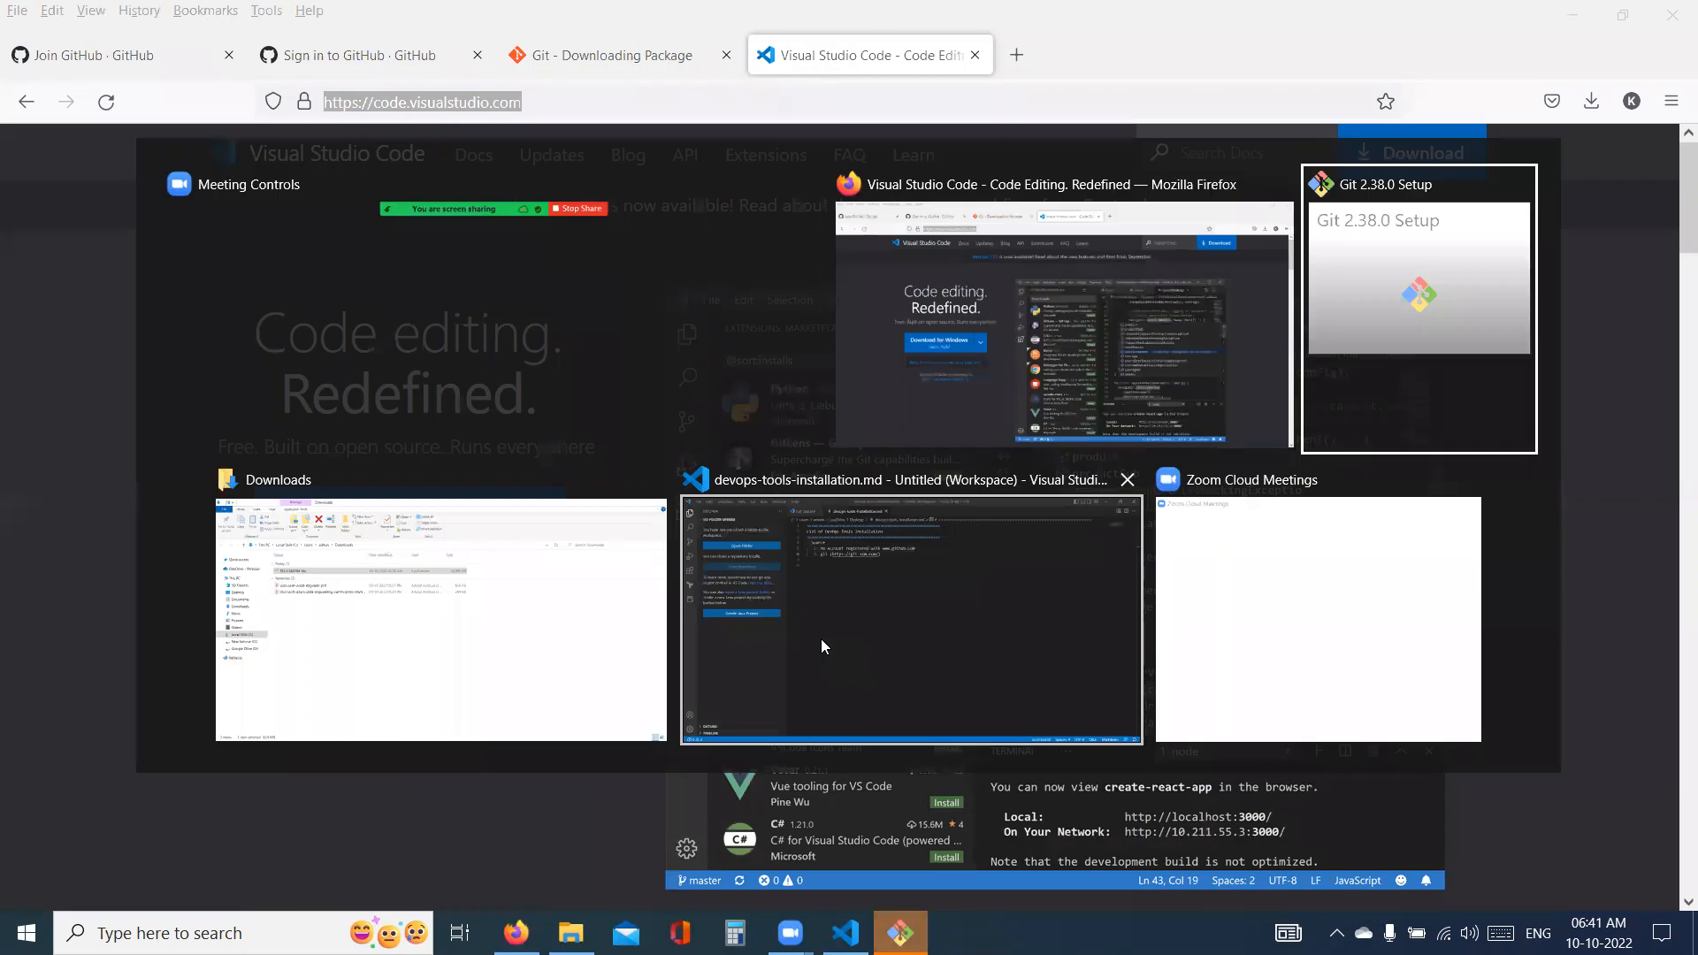
key("alt+Tab")
left_click(963, 638)
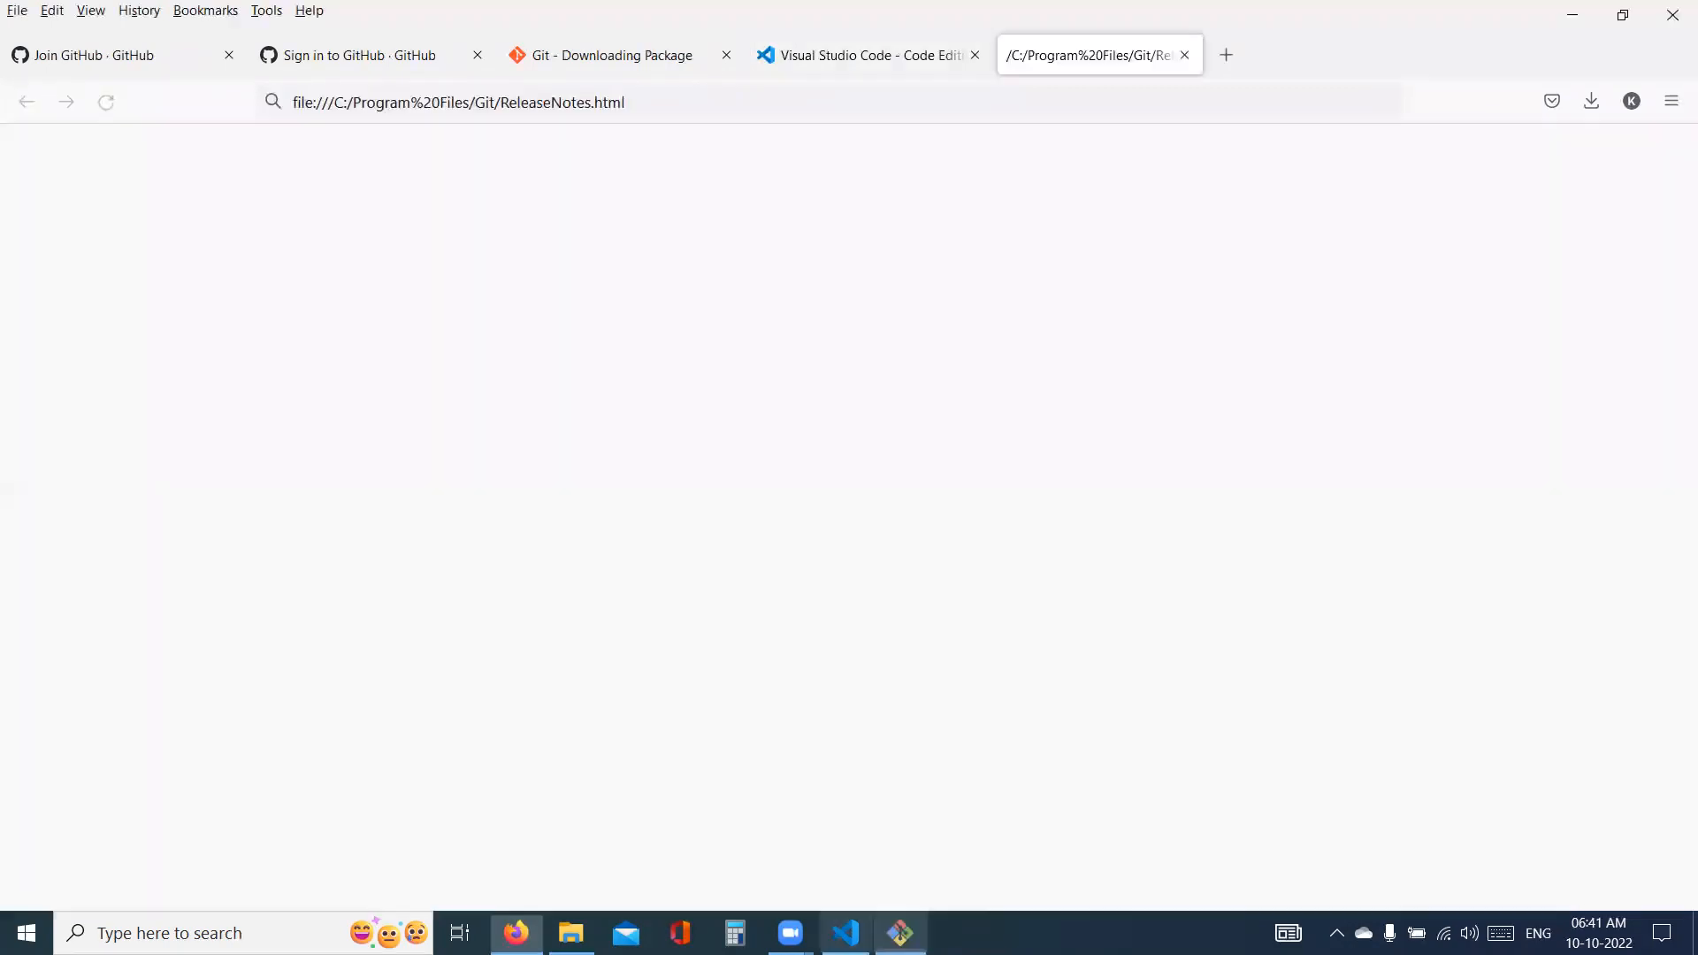
- Switch to Visual Studio Code and insert an "- Editor" list entry above Source in the DevOps tools note
key("alt+Tab")
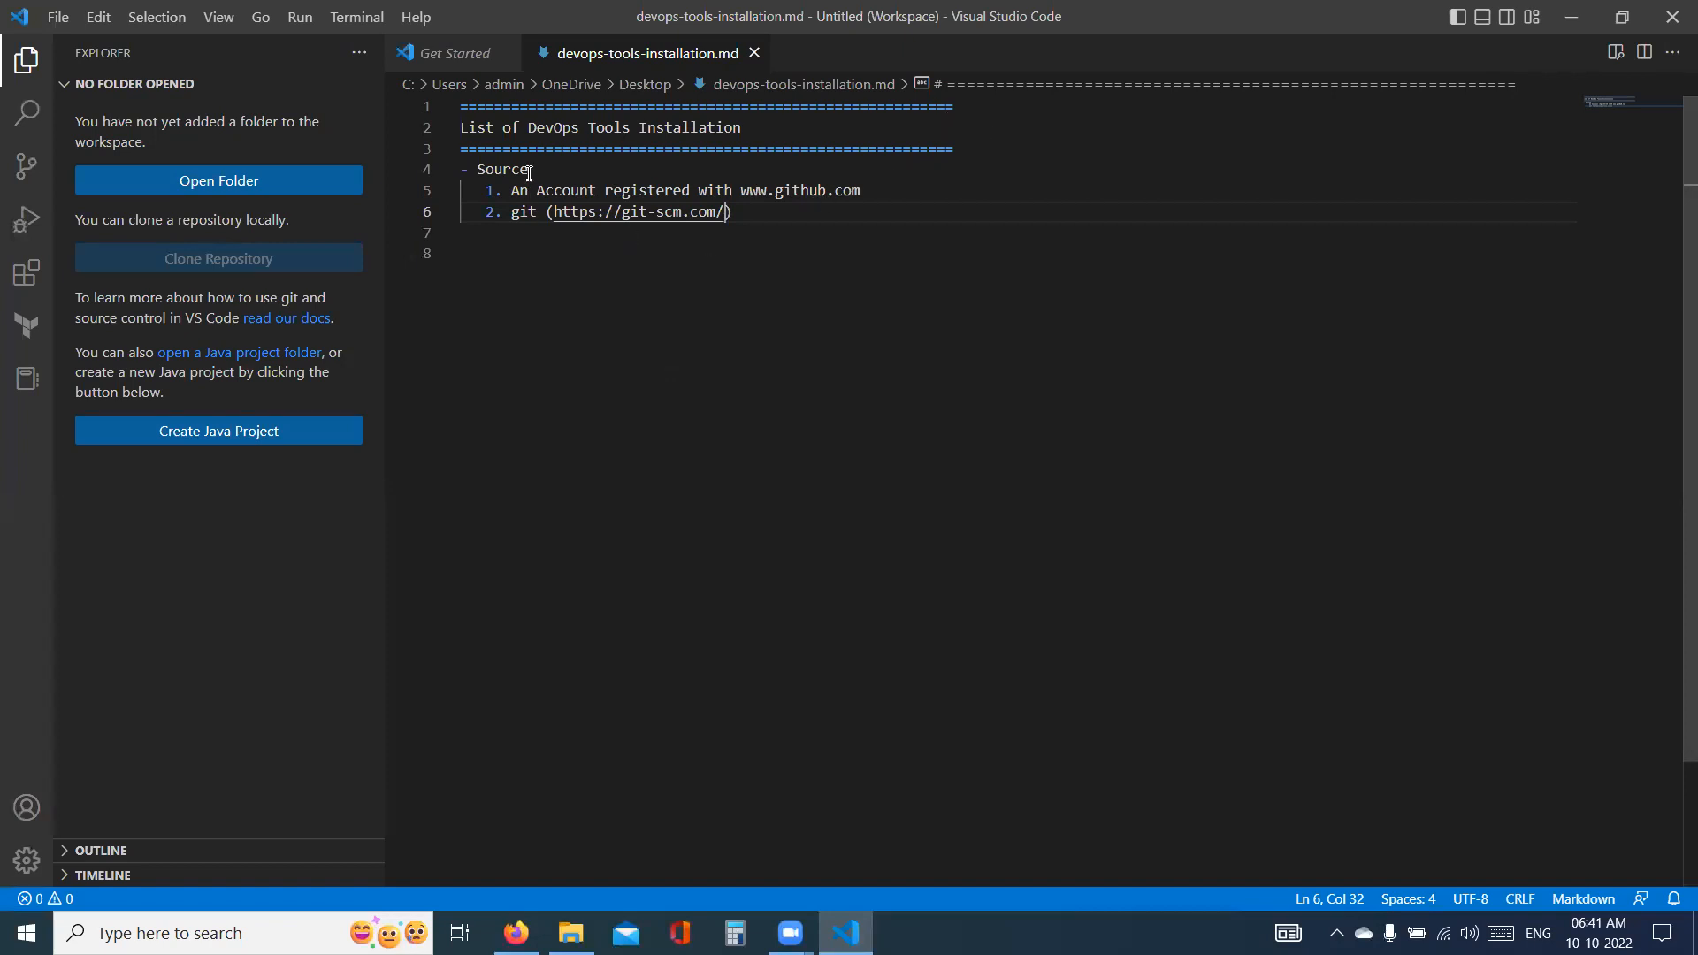
left_click_drag(967, 156, 967, 159)
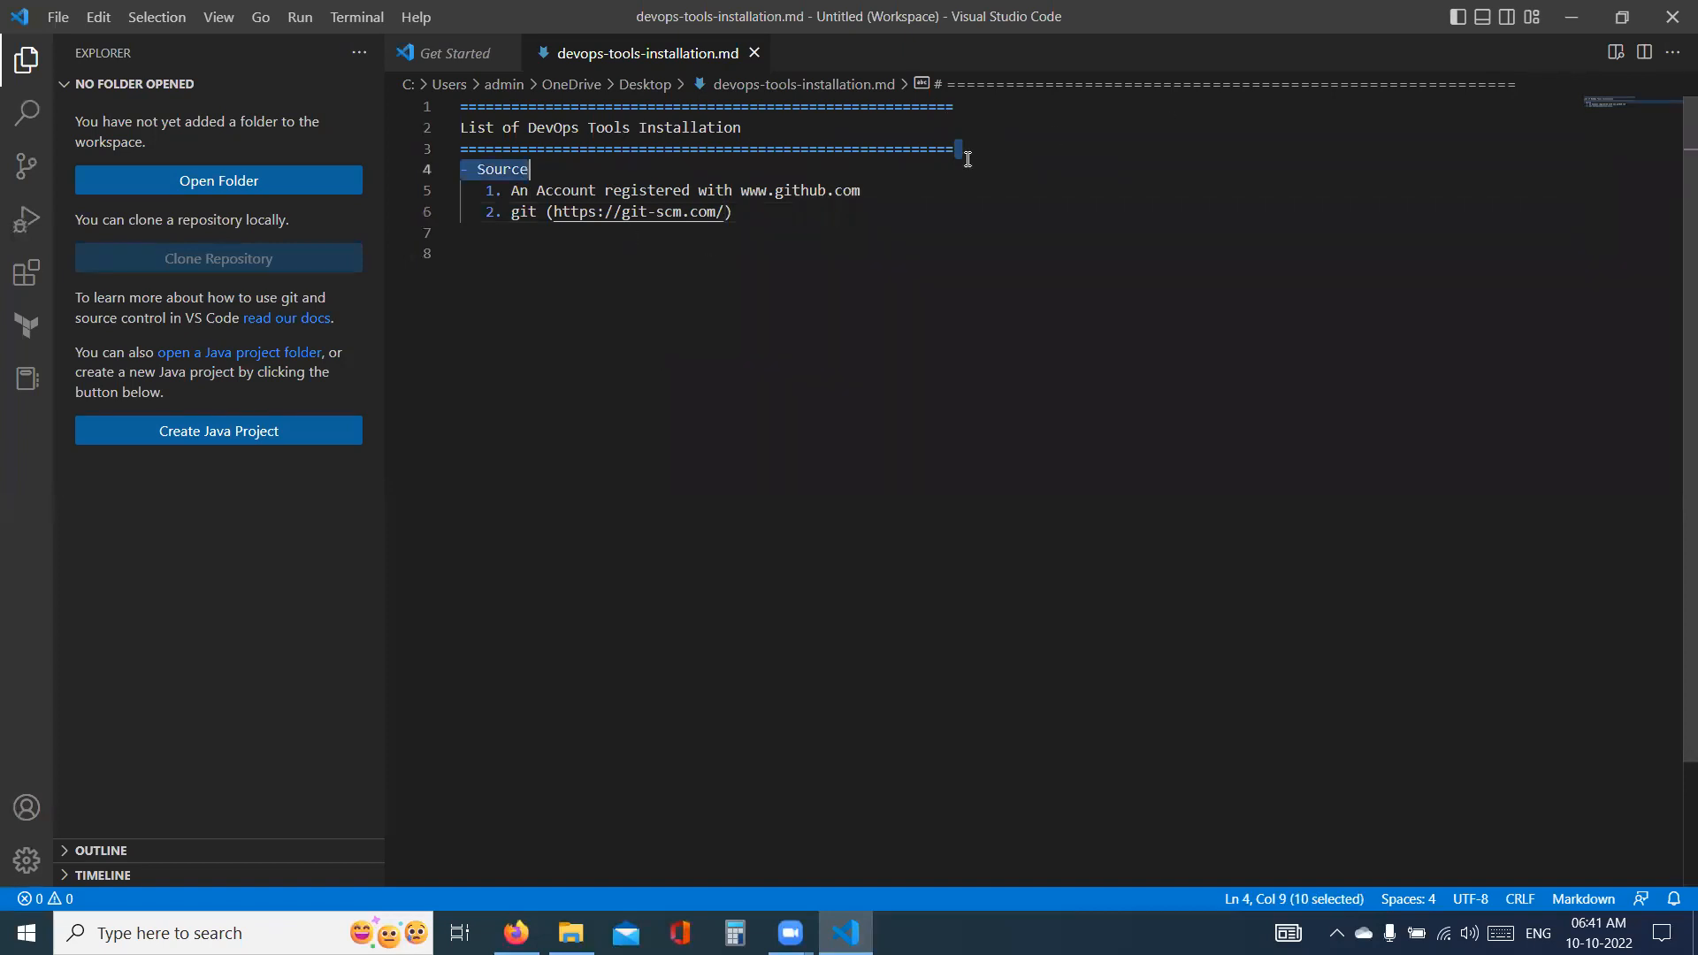
left_click(967, 148)
key("Return")
key("Return")
key("Up")
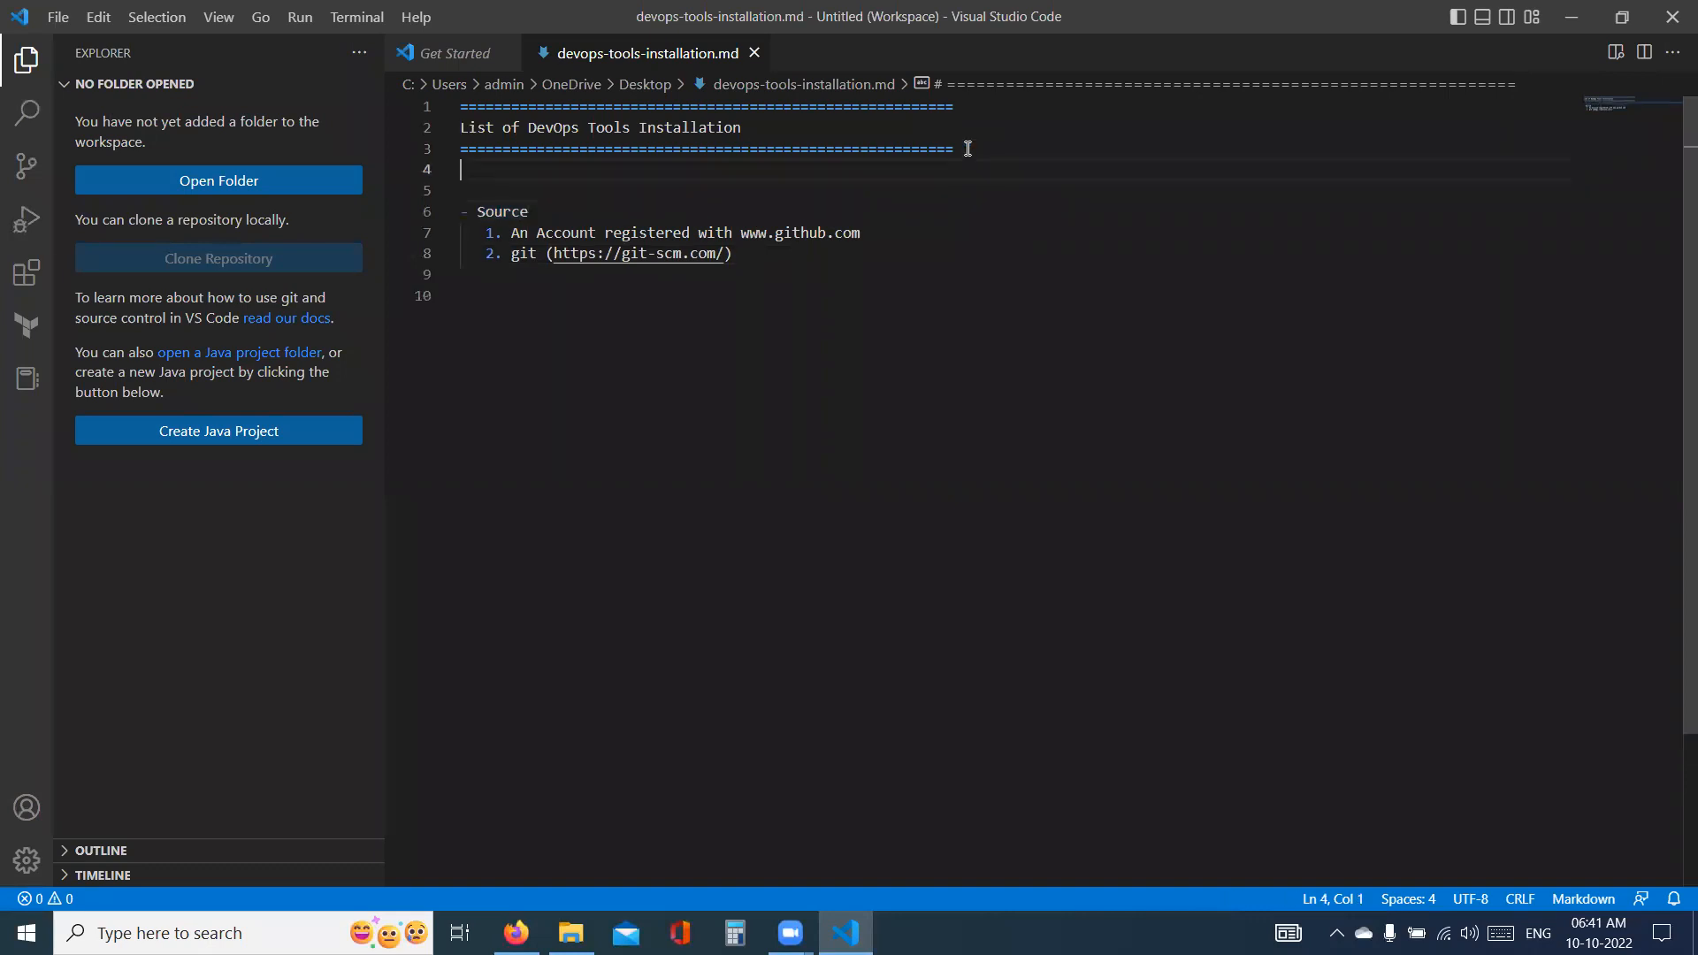
type("- Editor")
key("Return")
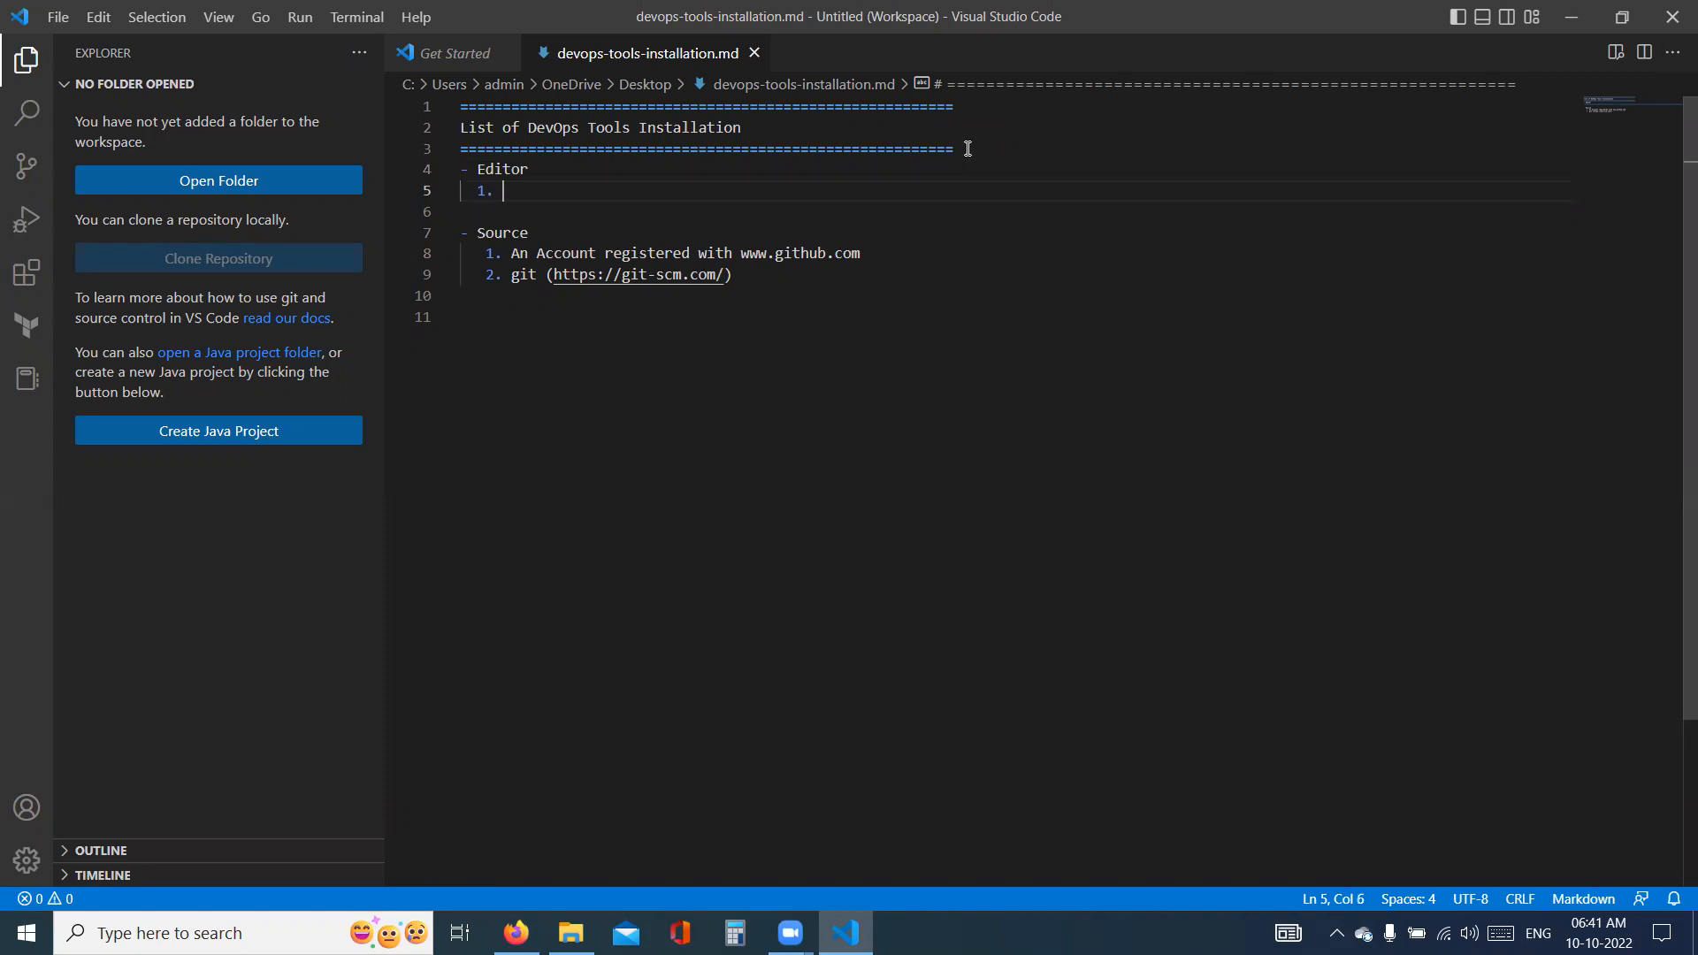
key("ctrl+v")
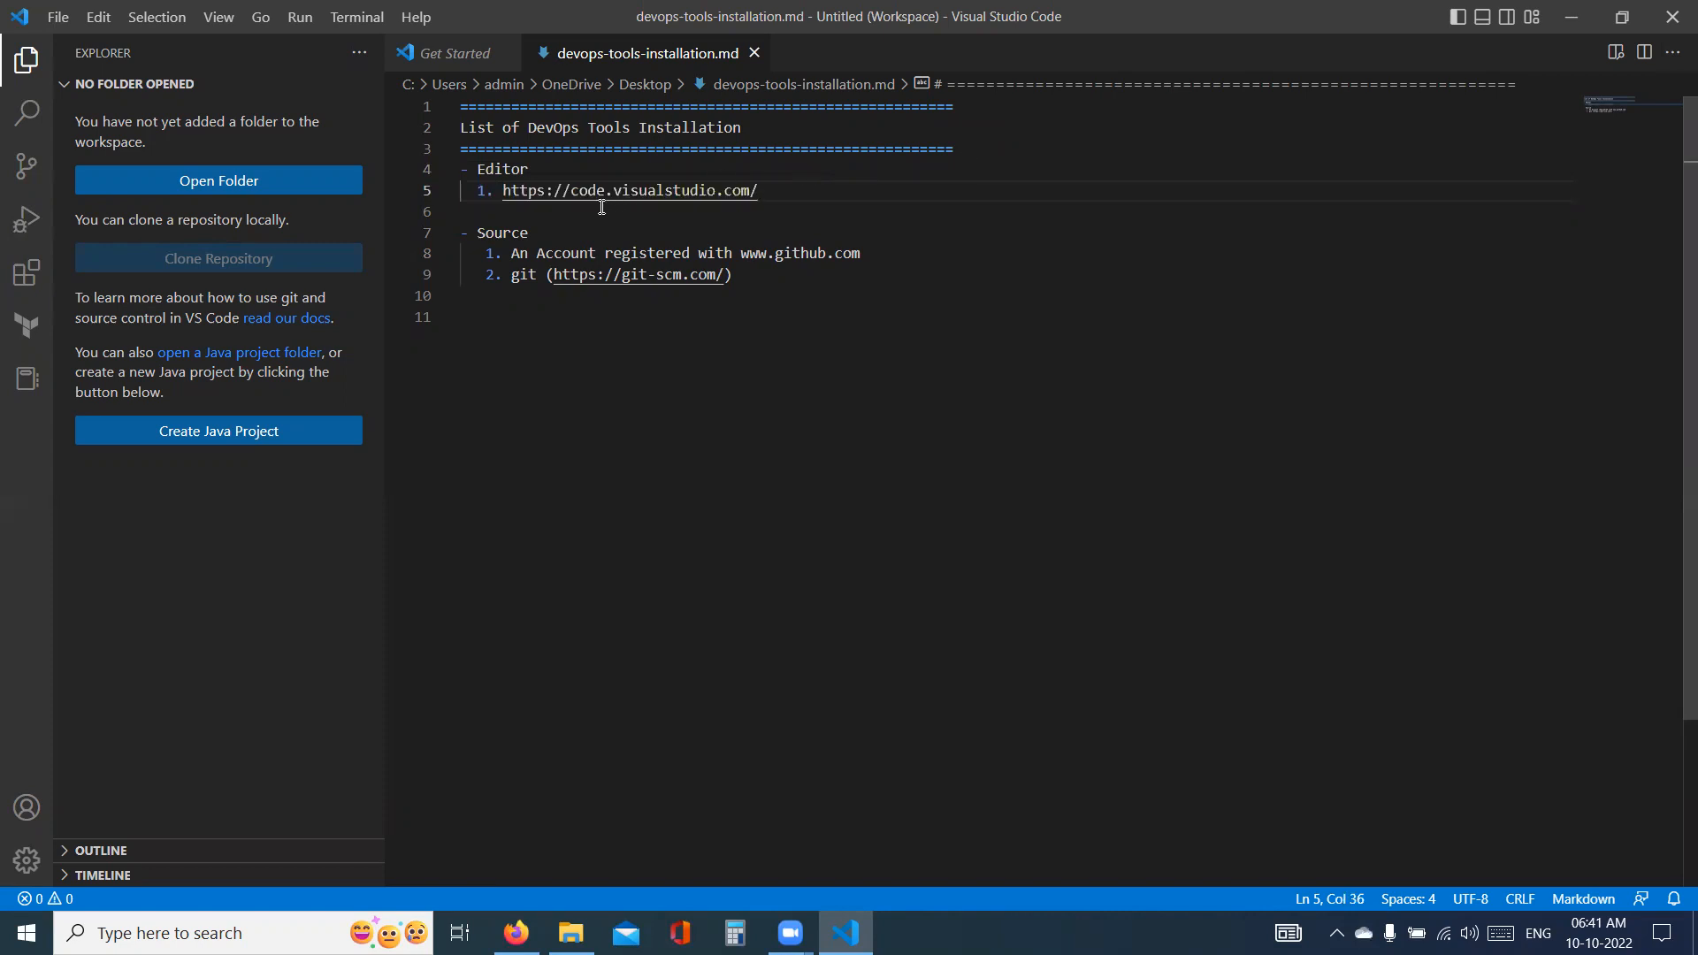
left_click(477, 191)
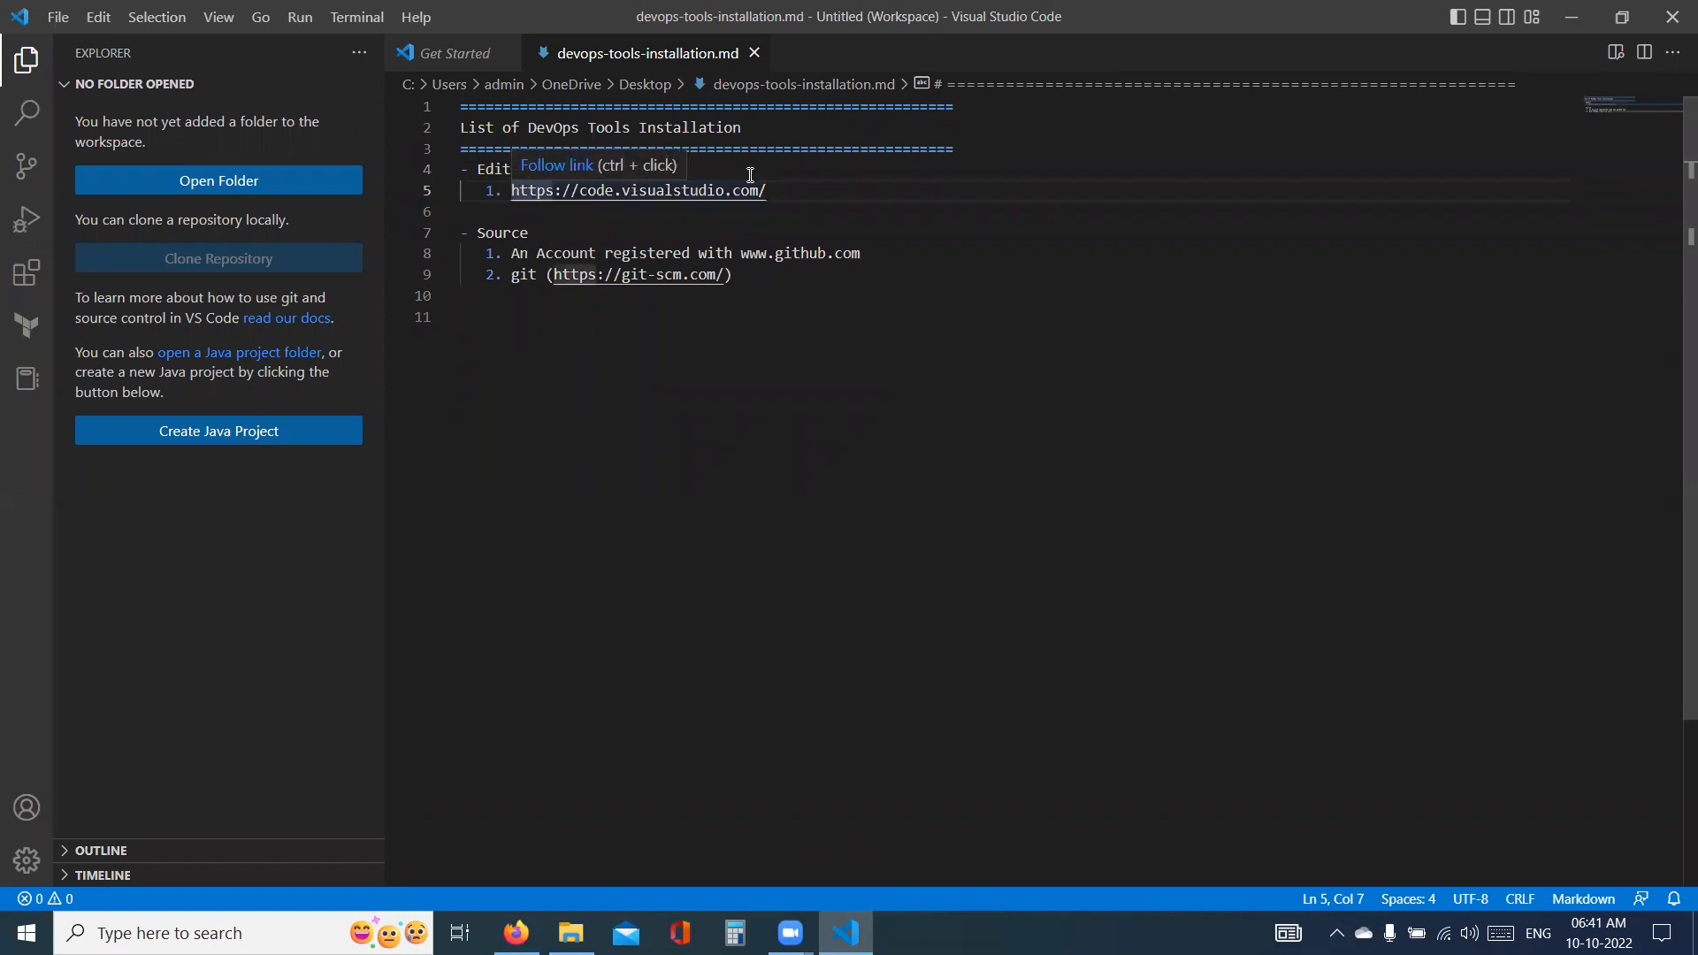
left_click(782, 190)
left_click(739, 275)
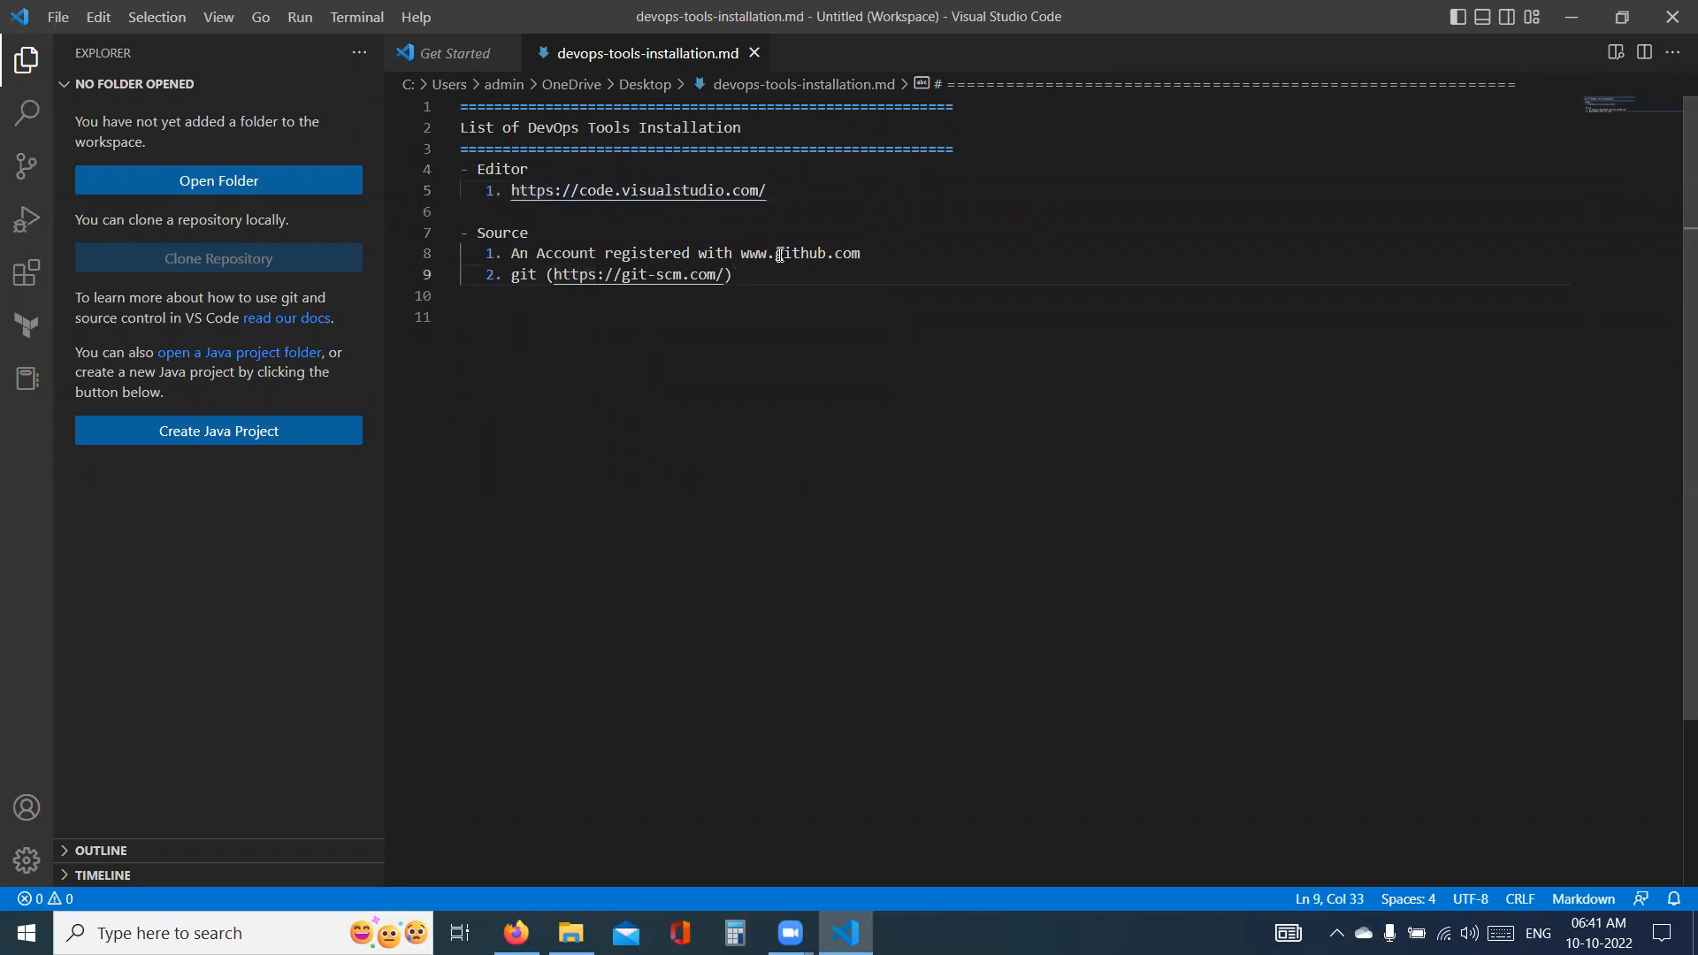
- Switch to Firefox, close all its open tabs, and return to the note in Visual Studio Code
key("alt+Tab")
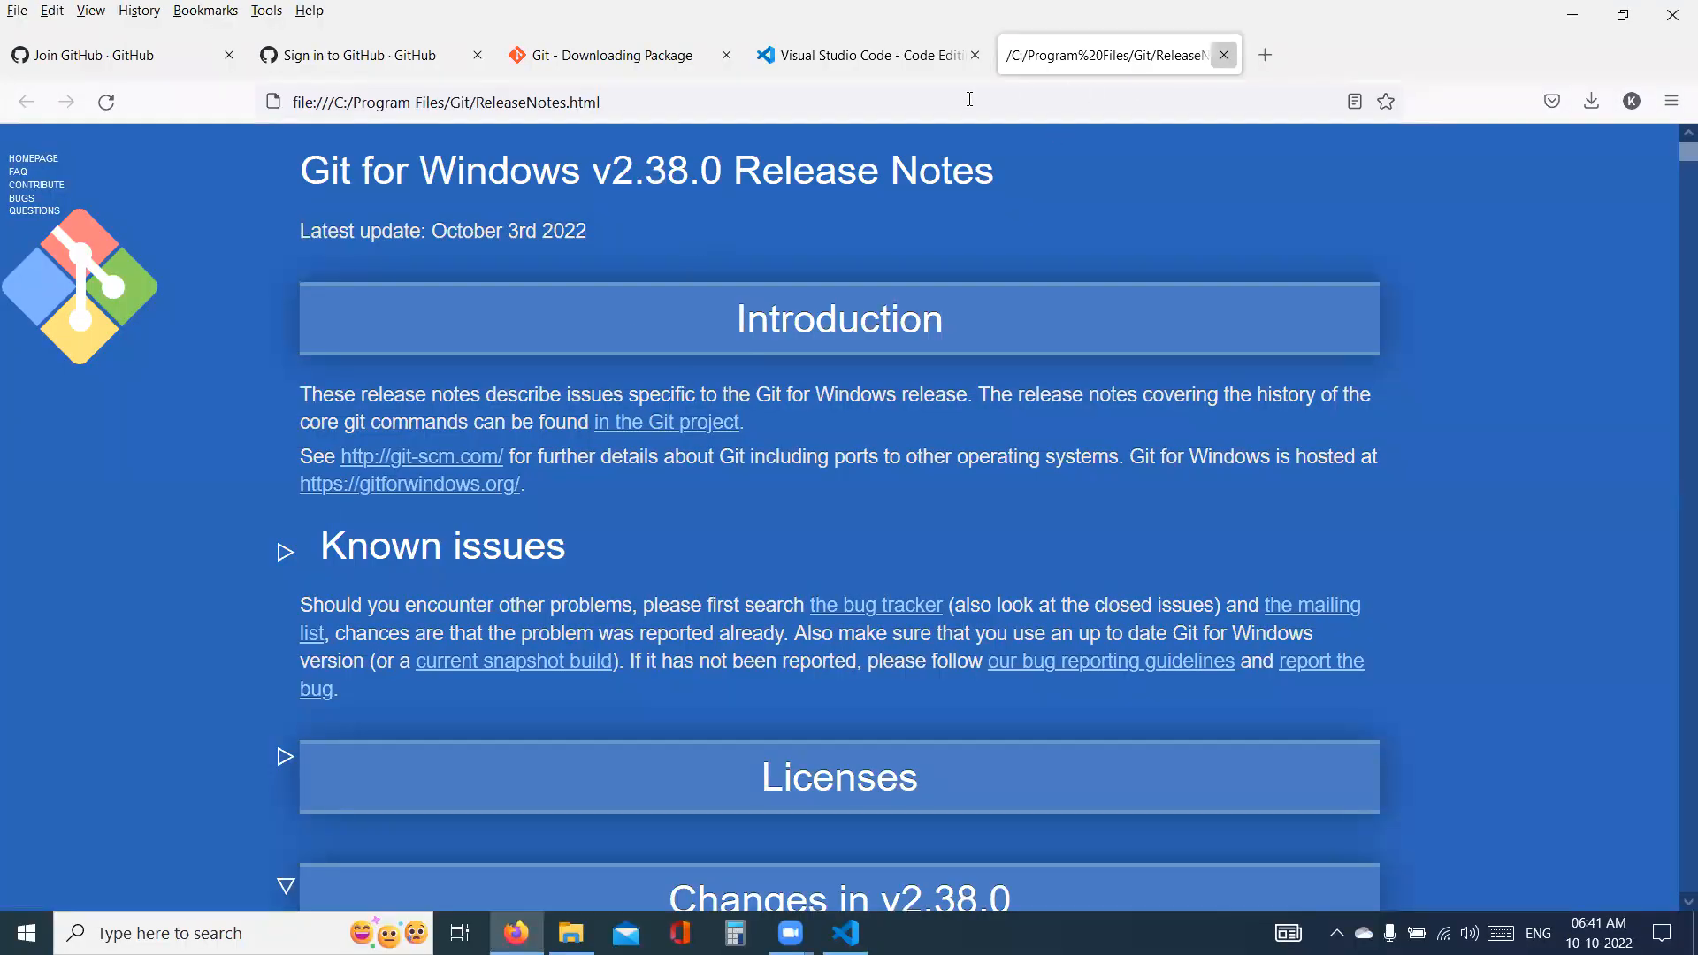
key("ctrl+w")
key("ctrl+w")
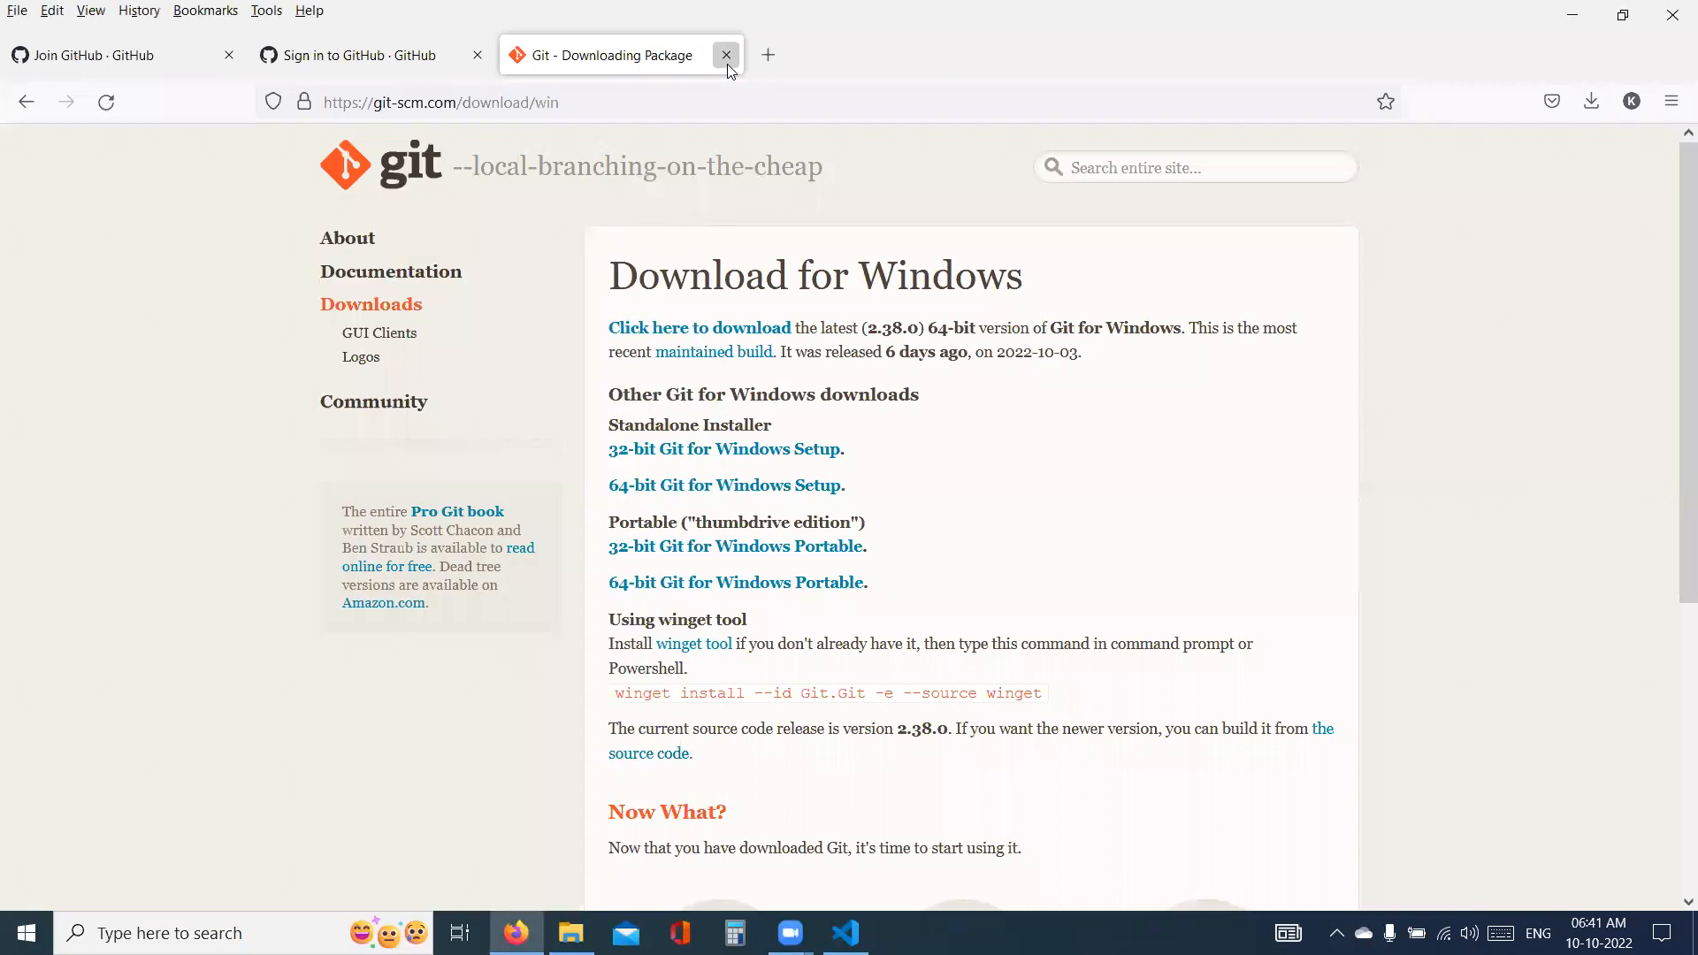
left_click(726, 55)
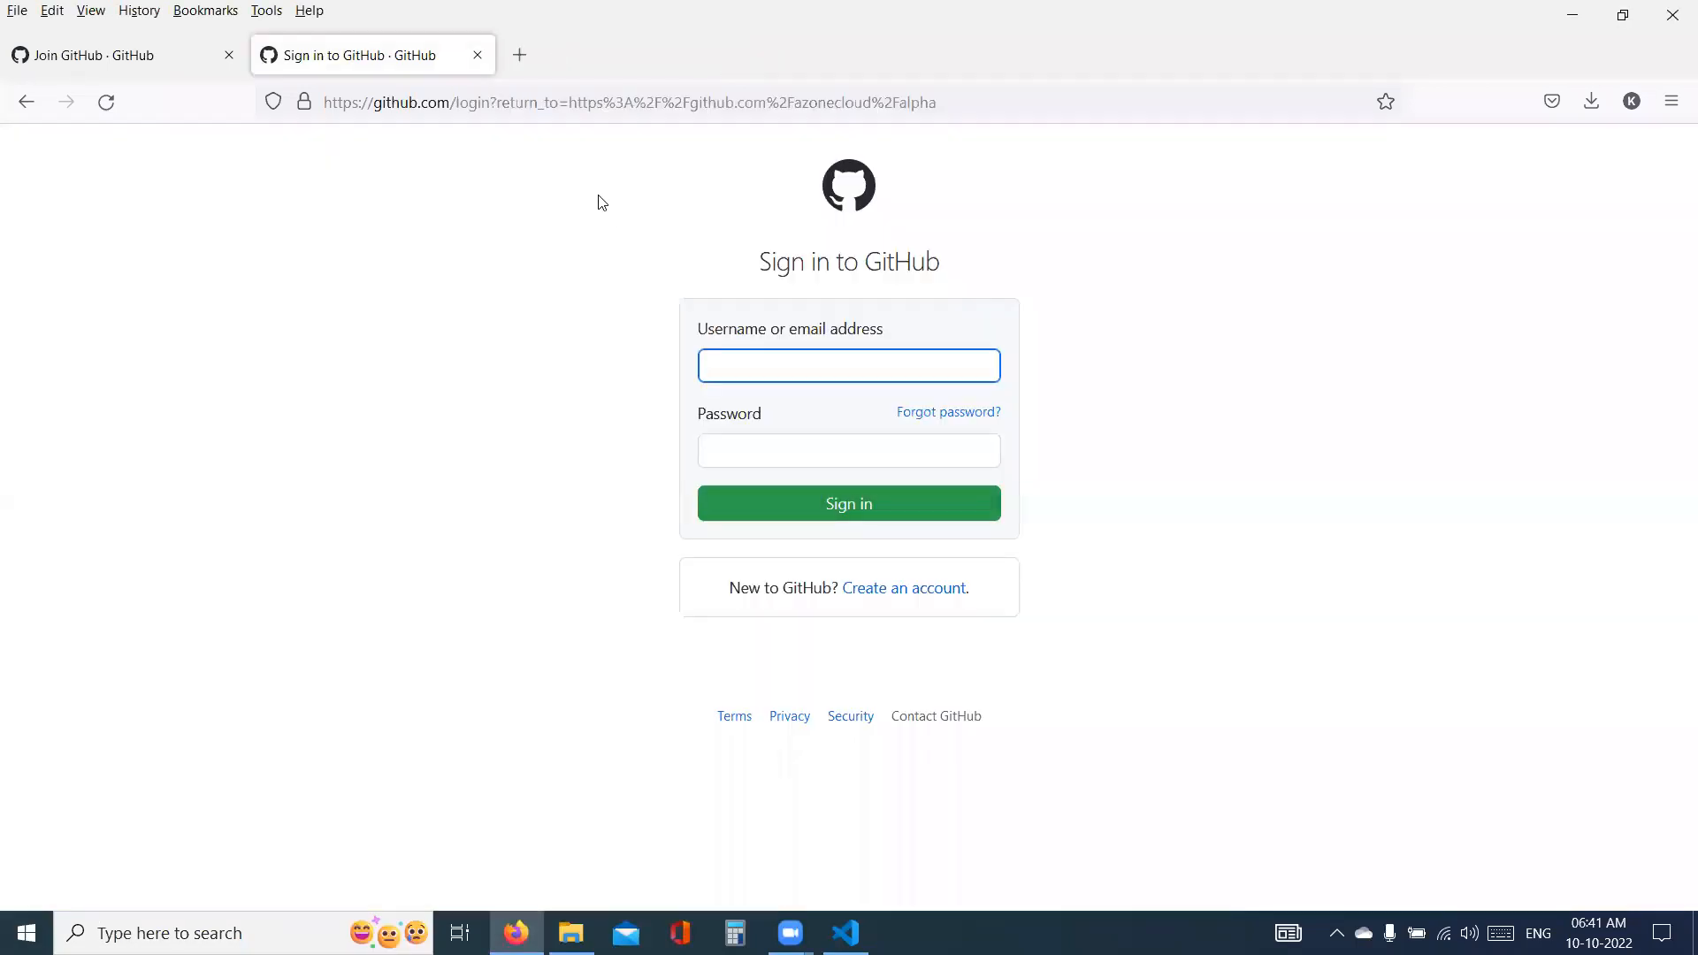
left_click(477, 55)
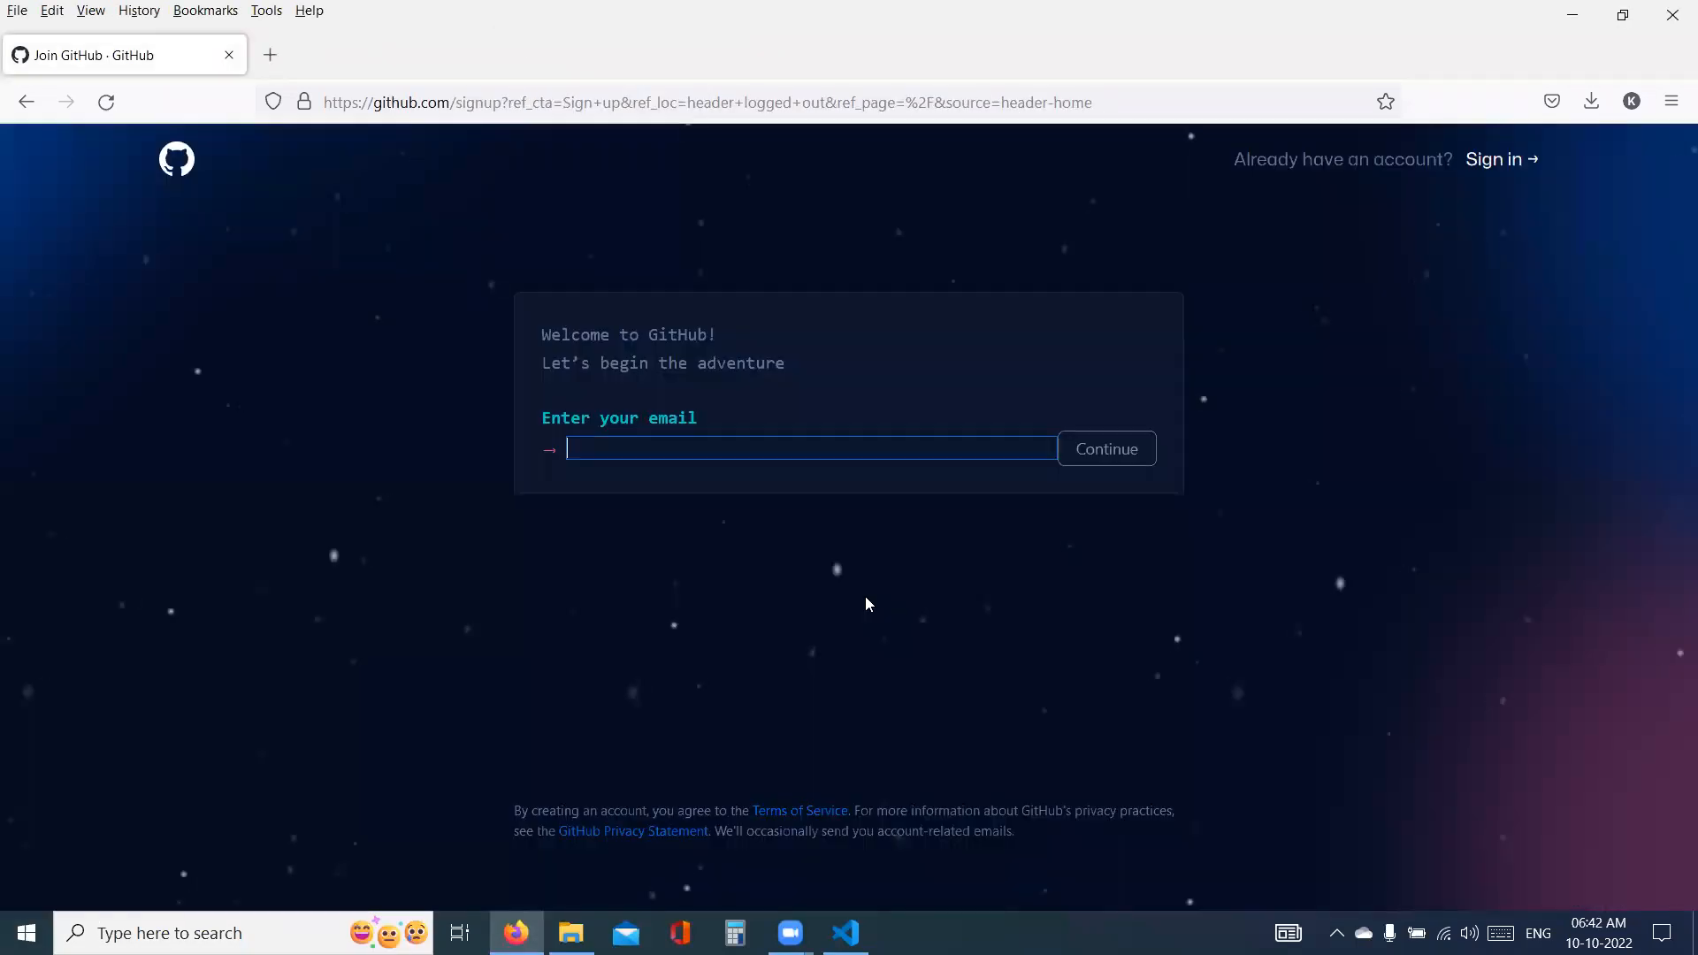
key("ctrl+w")
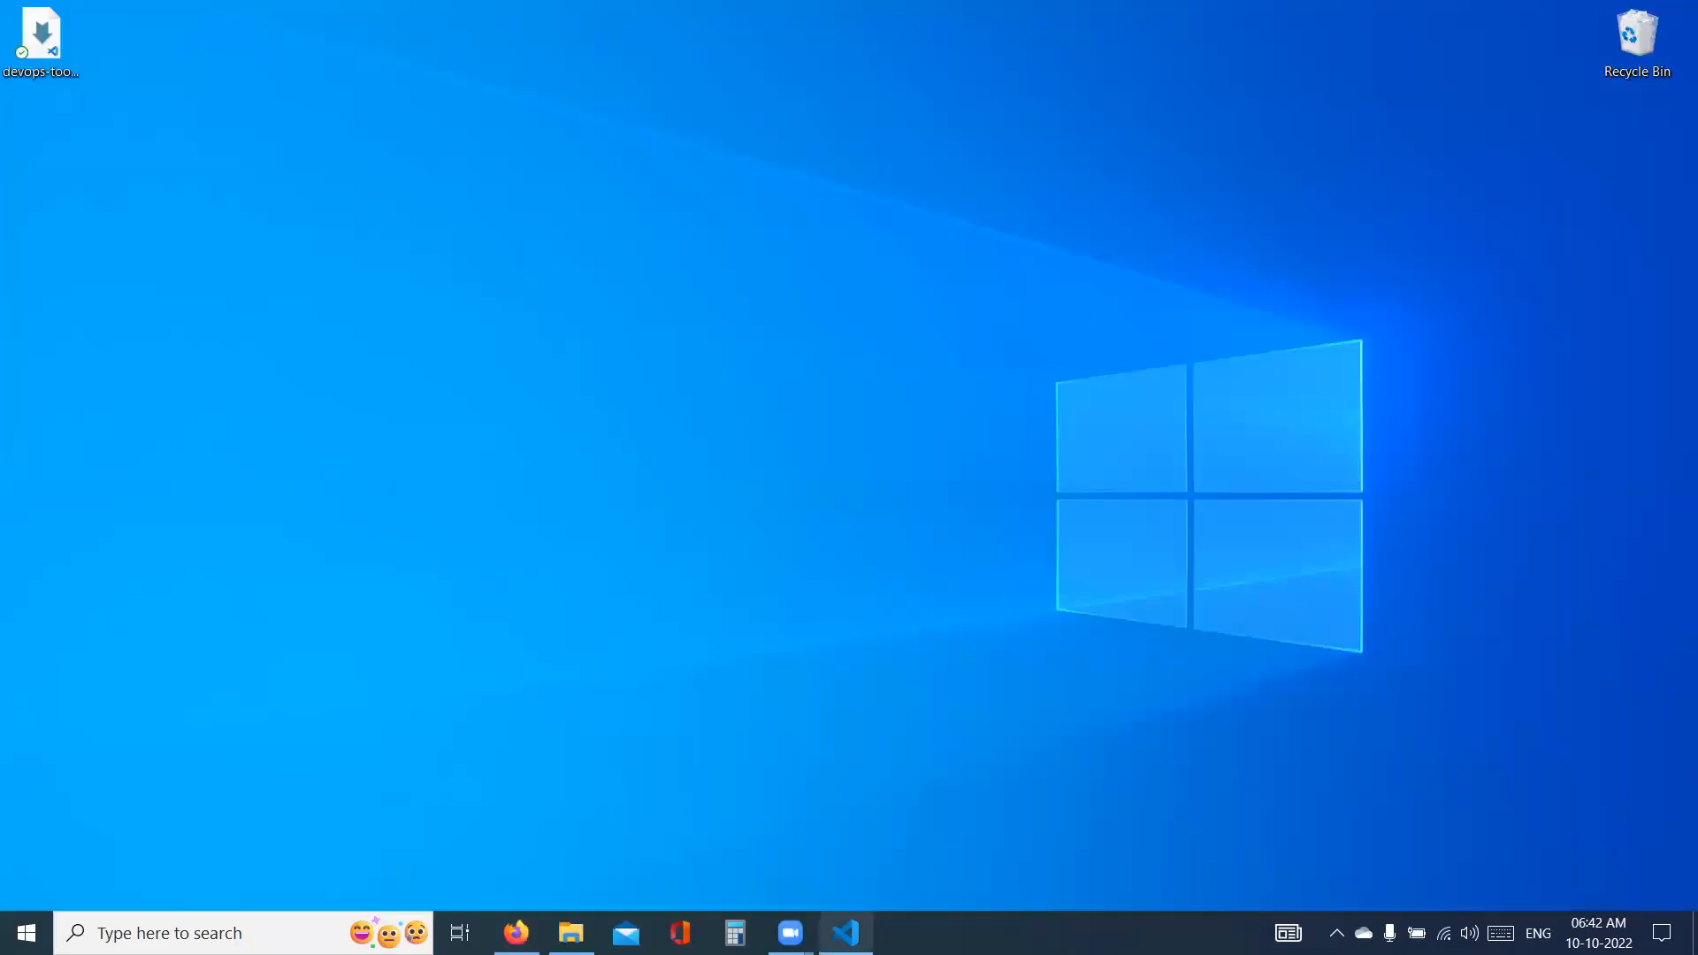
left_click(855, 924)
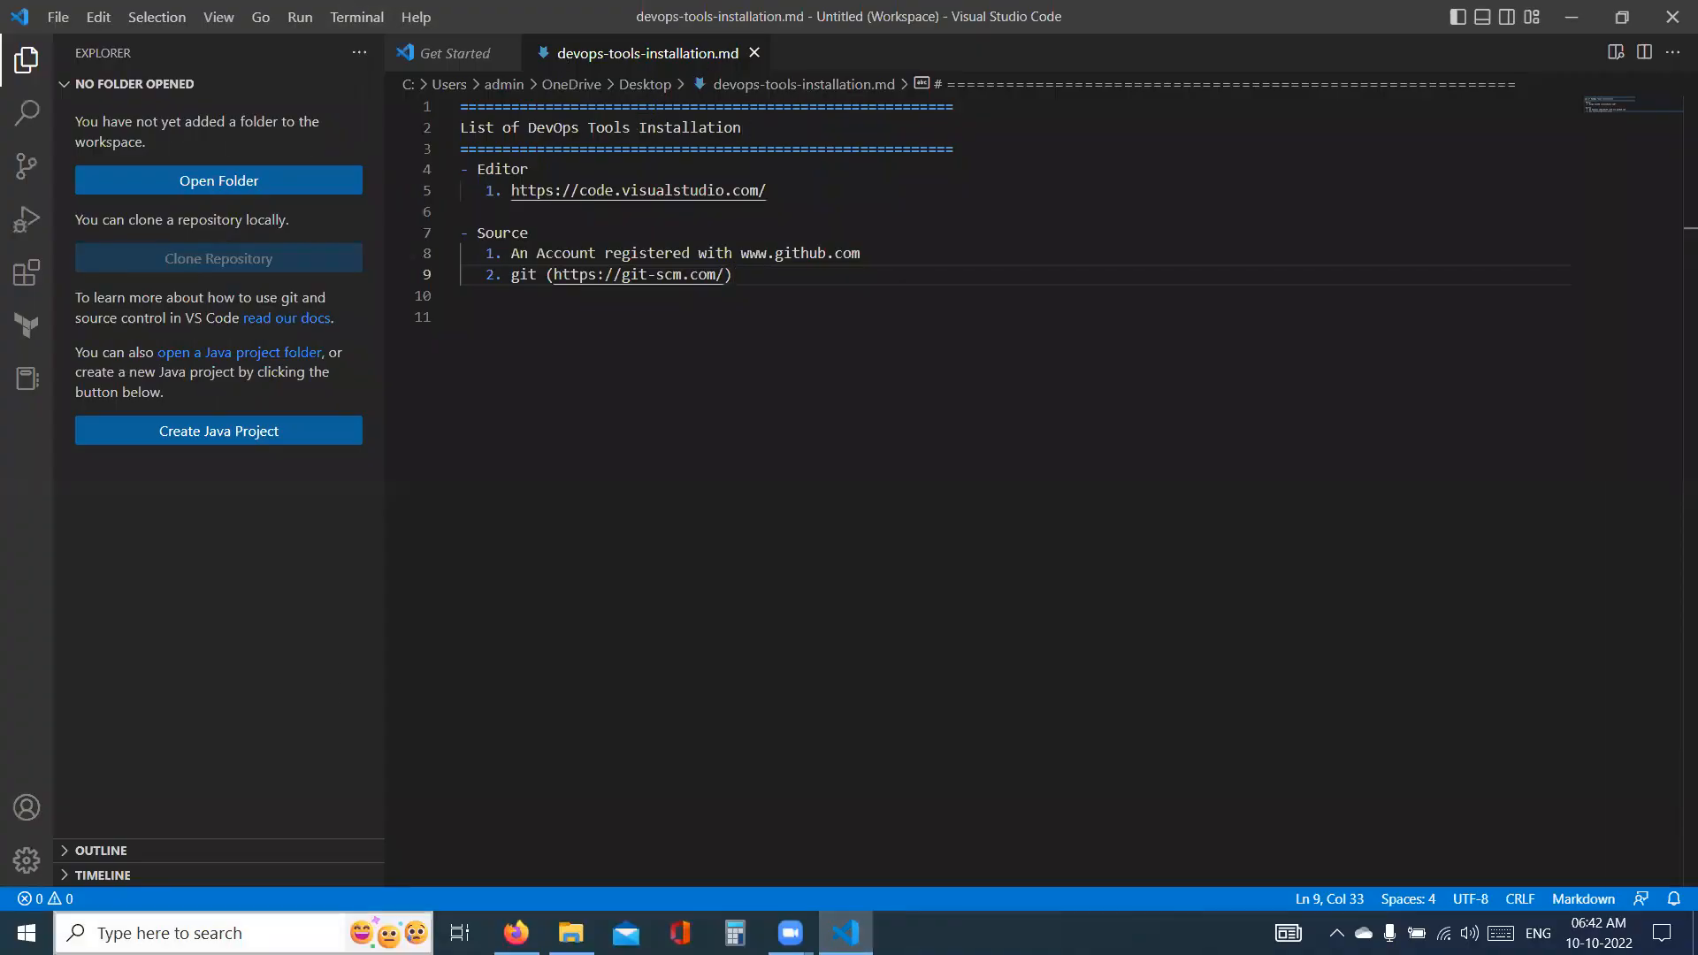
- Check the Git installation by running git --version in a Windows Command Prompt, and close the prompt
left_click(207, 933)
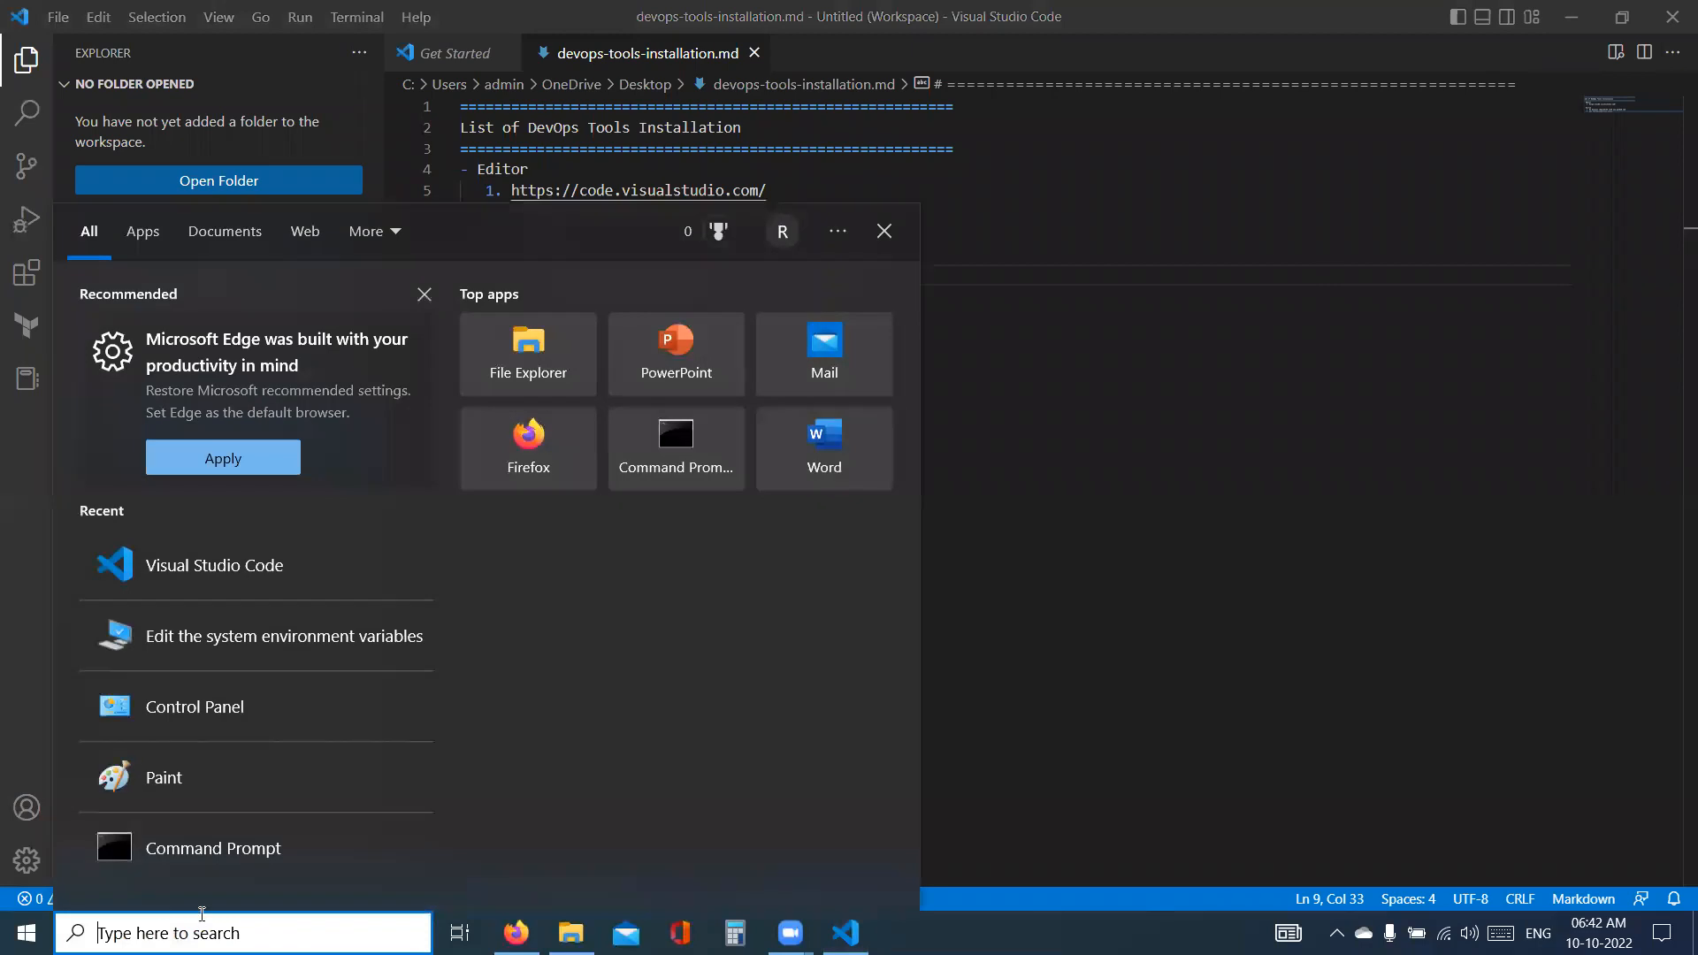
type("cmd")
key("Return")
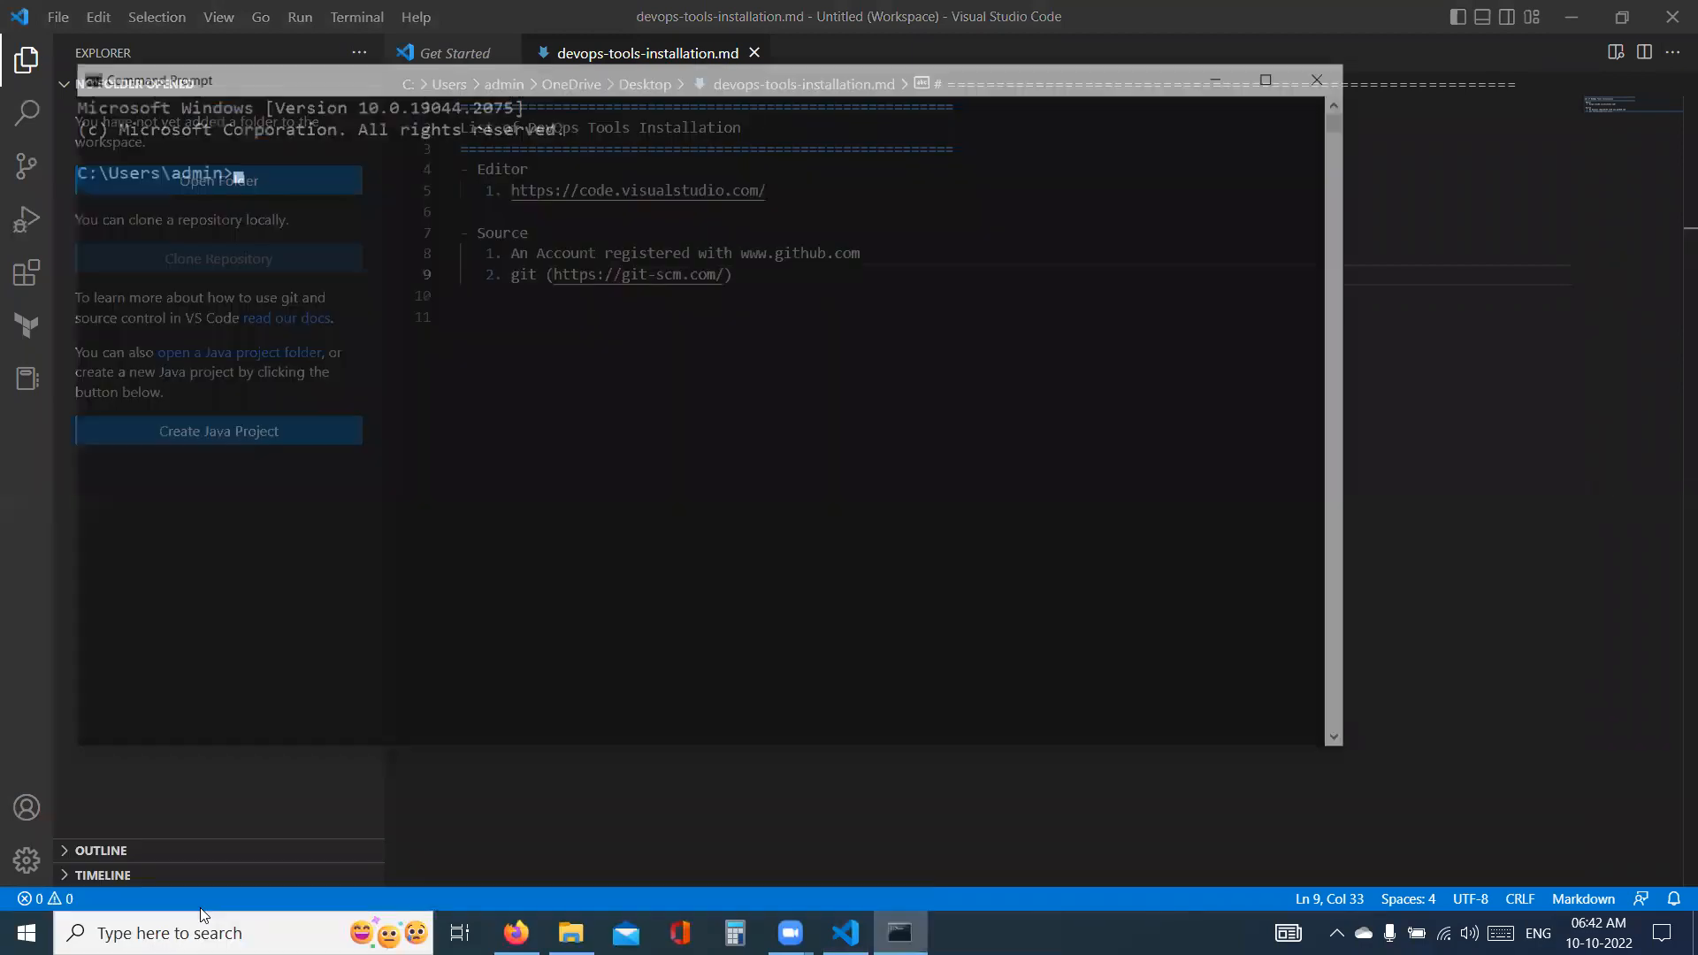
type("git --version")
key("Return")
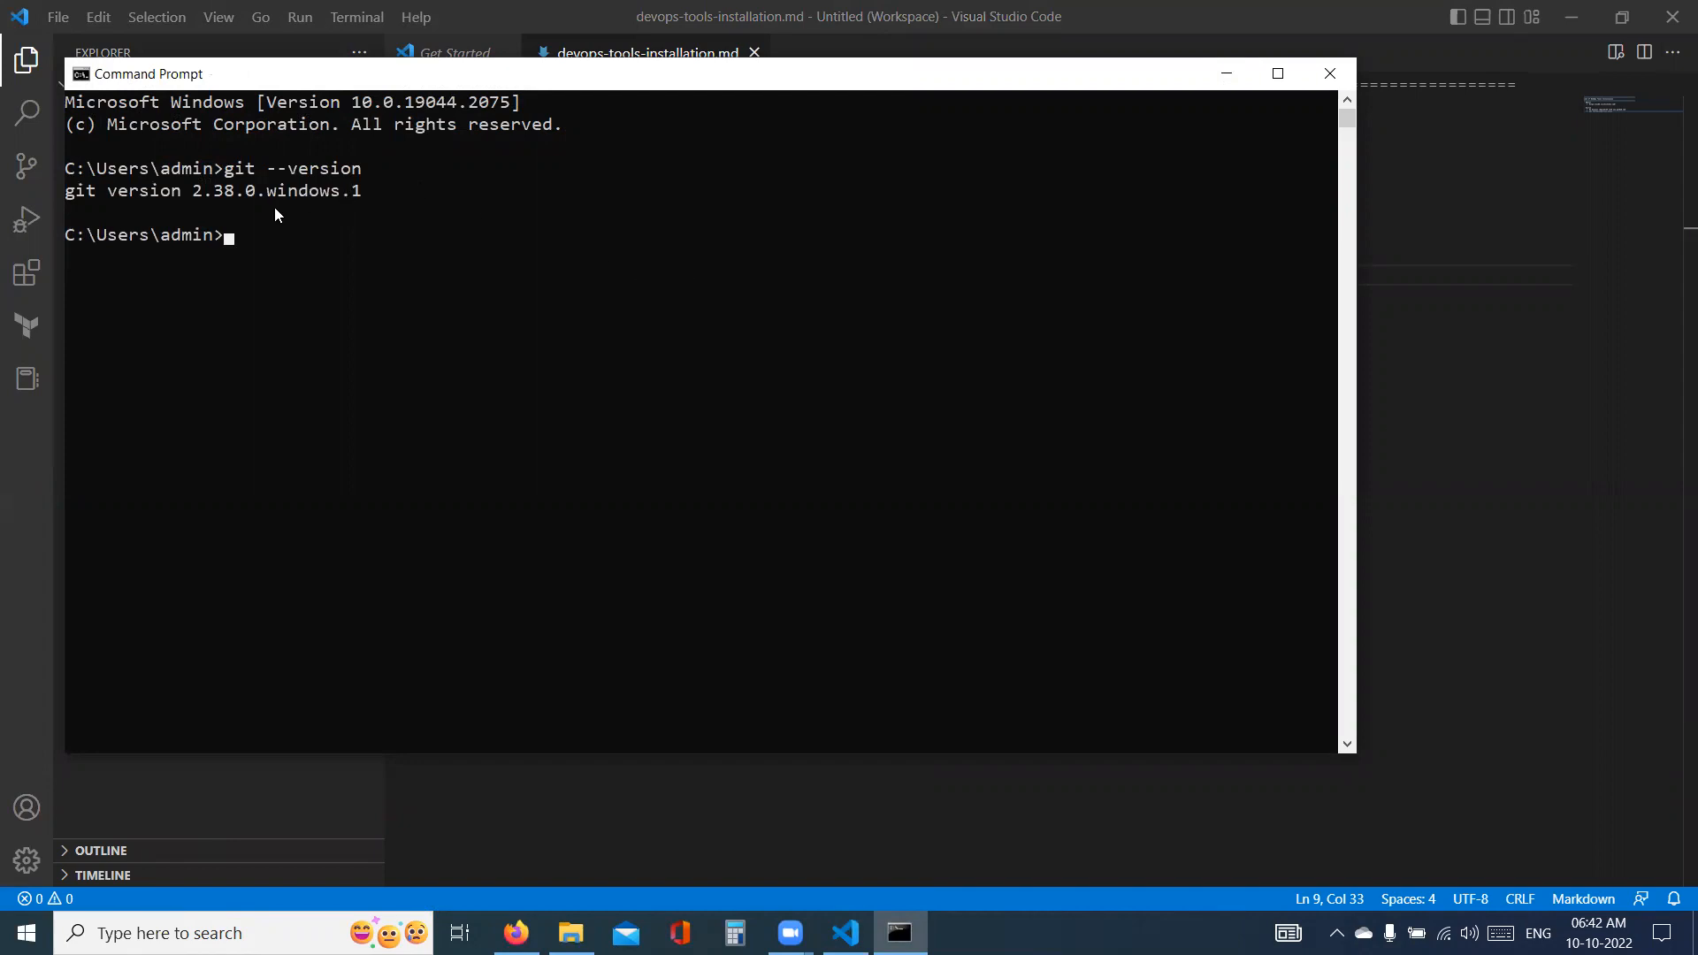
left_click(1330, 73)
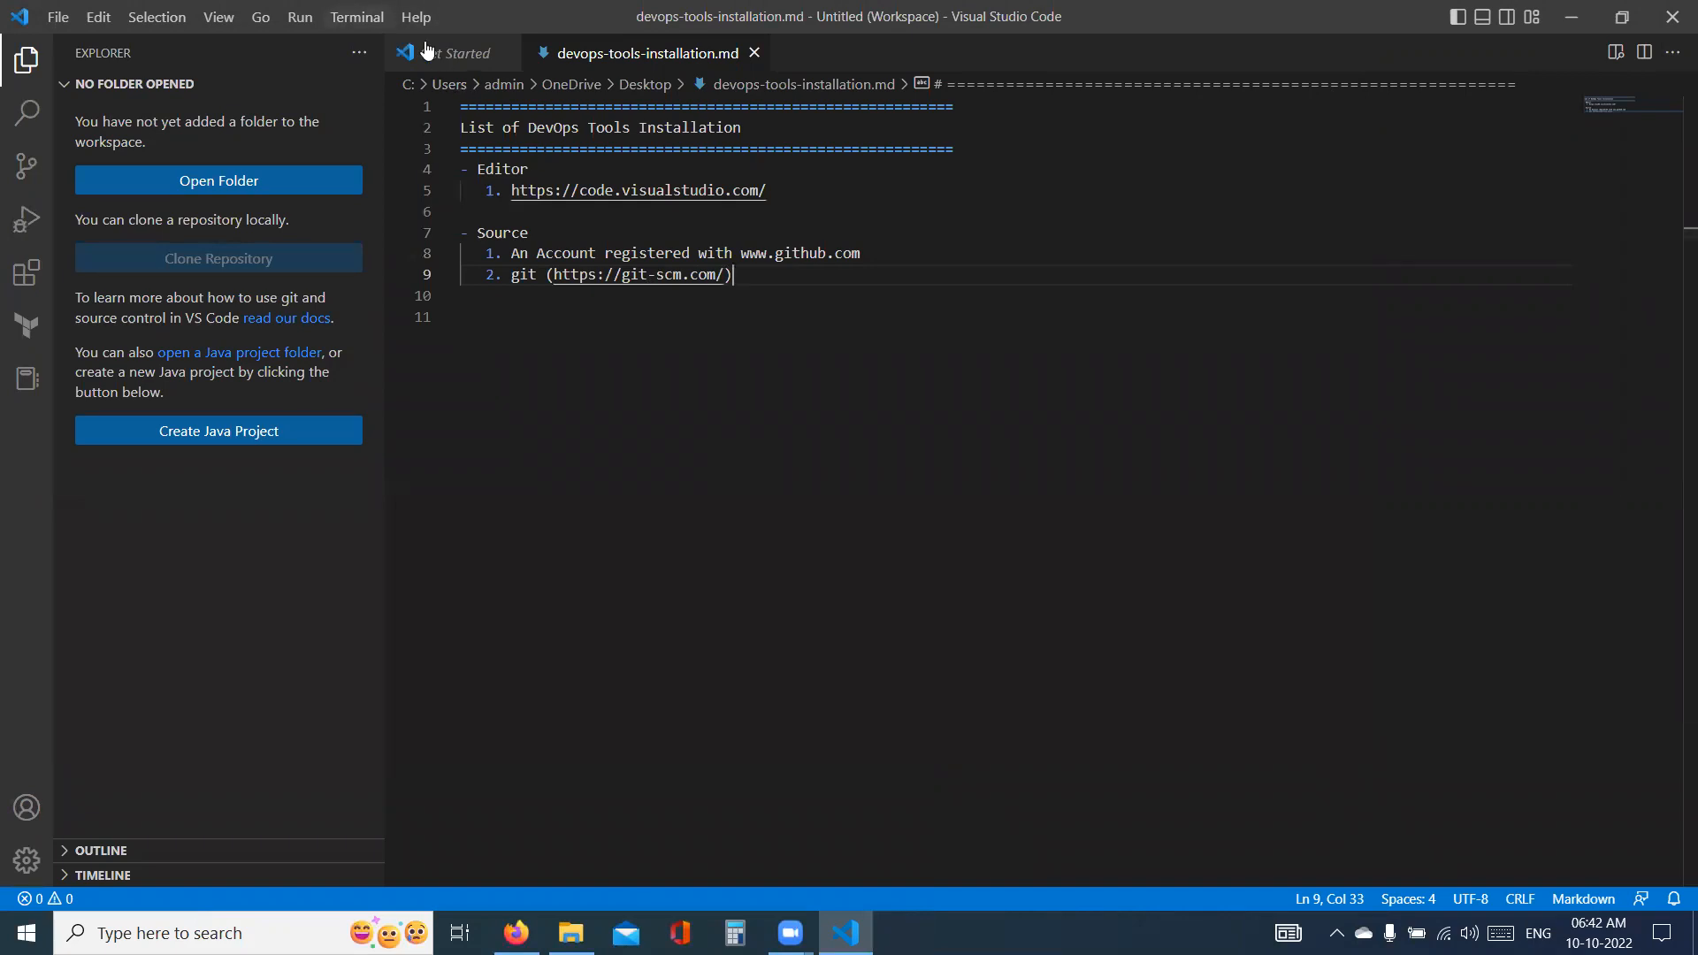
- Open a Command Prompt terminal inside Visual Studio Code, run git --version in it, and hide the terminal area
left_click(356, 17)
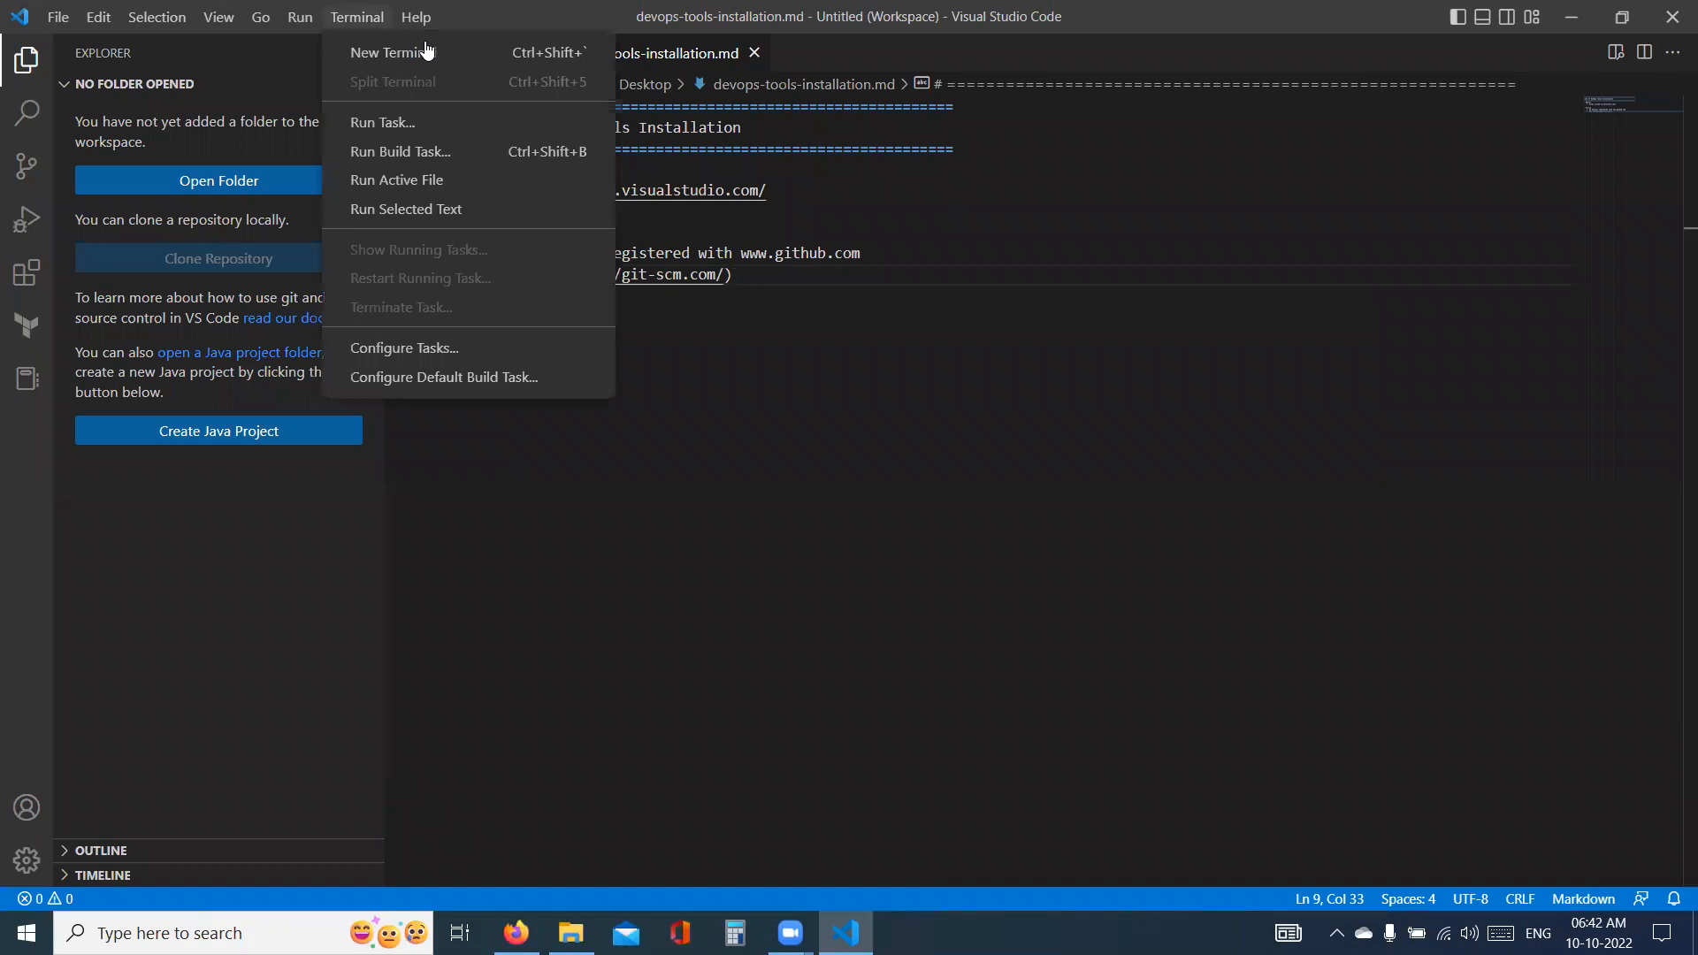
left_click(365, 55)
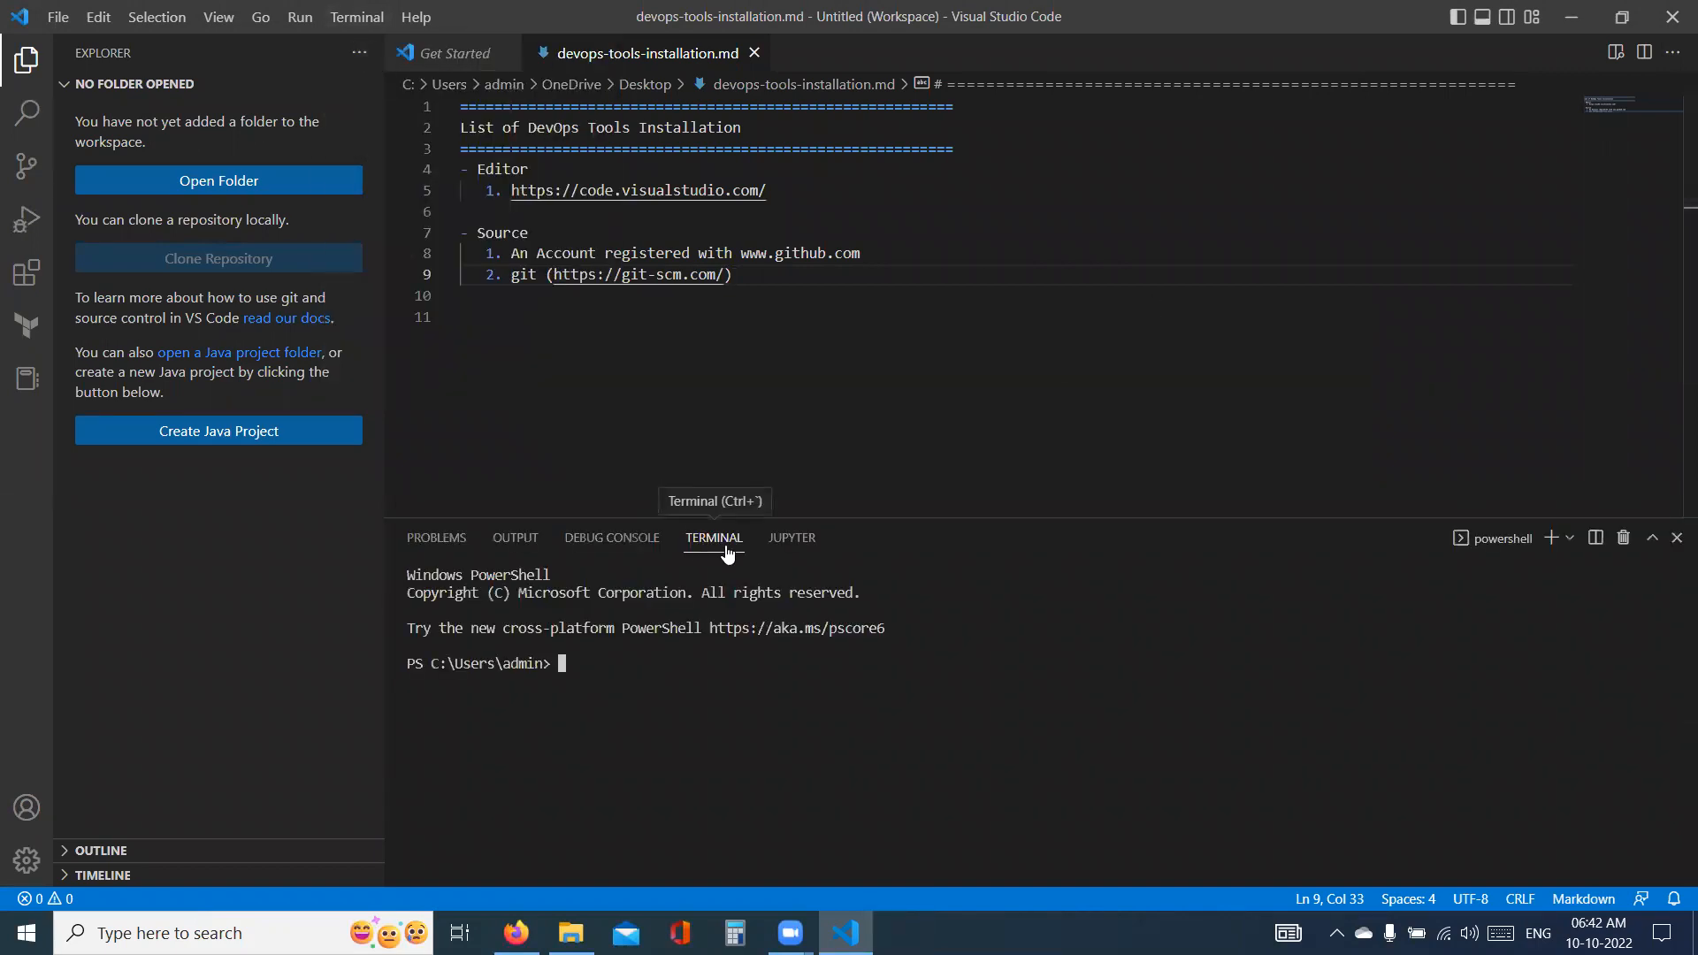
left_click(1568, 540)
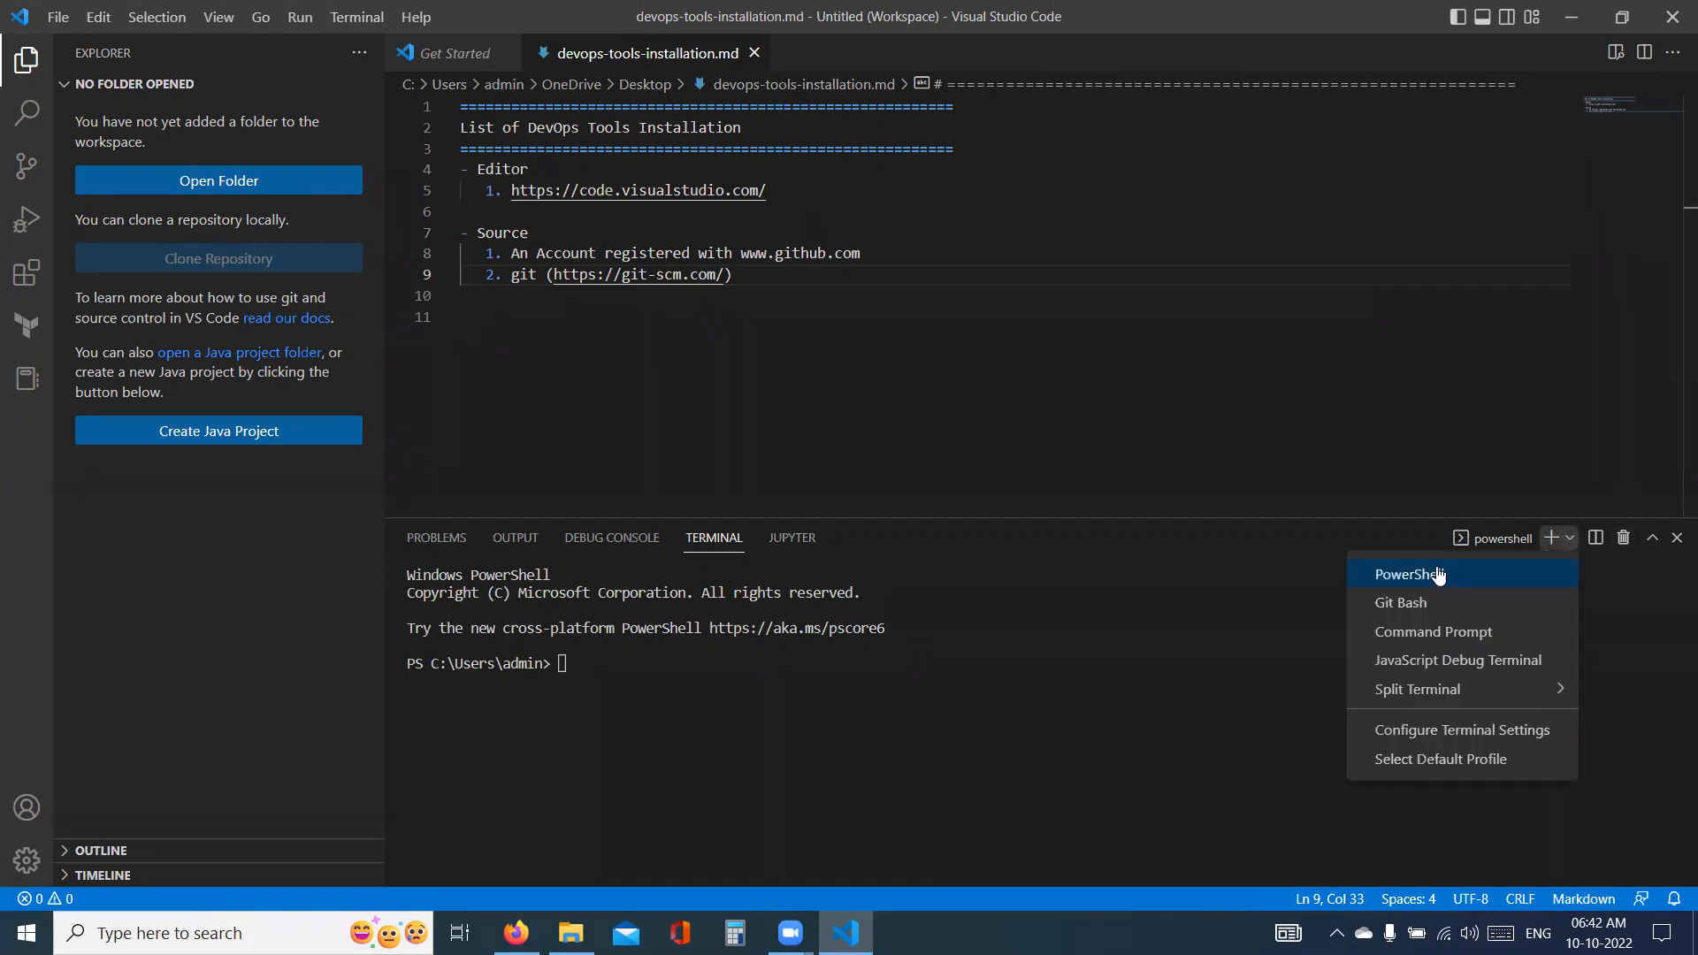
left_click(1442, 629)
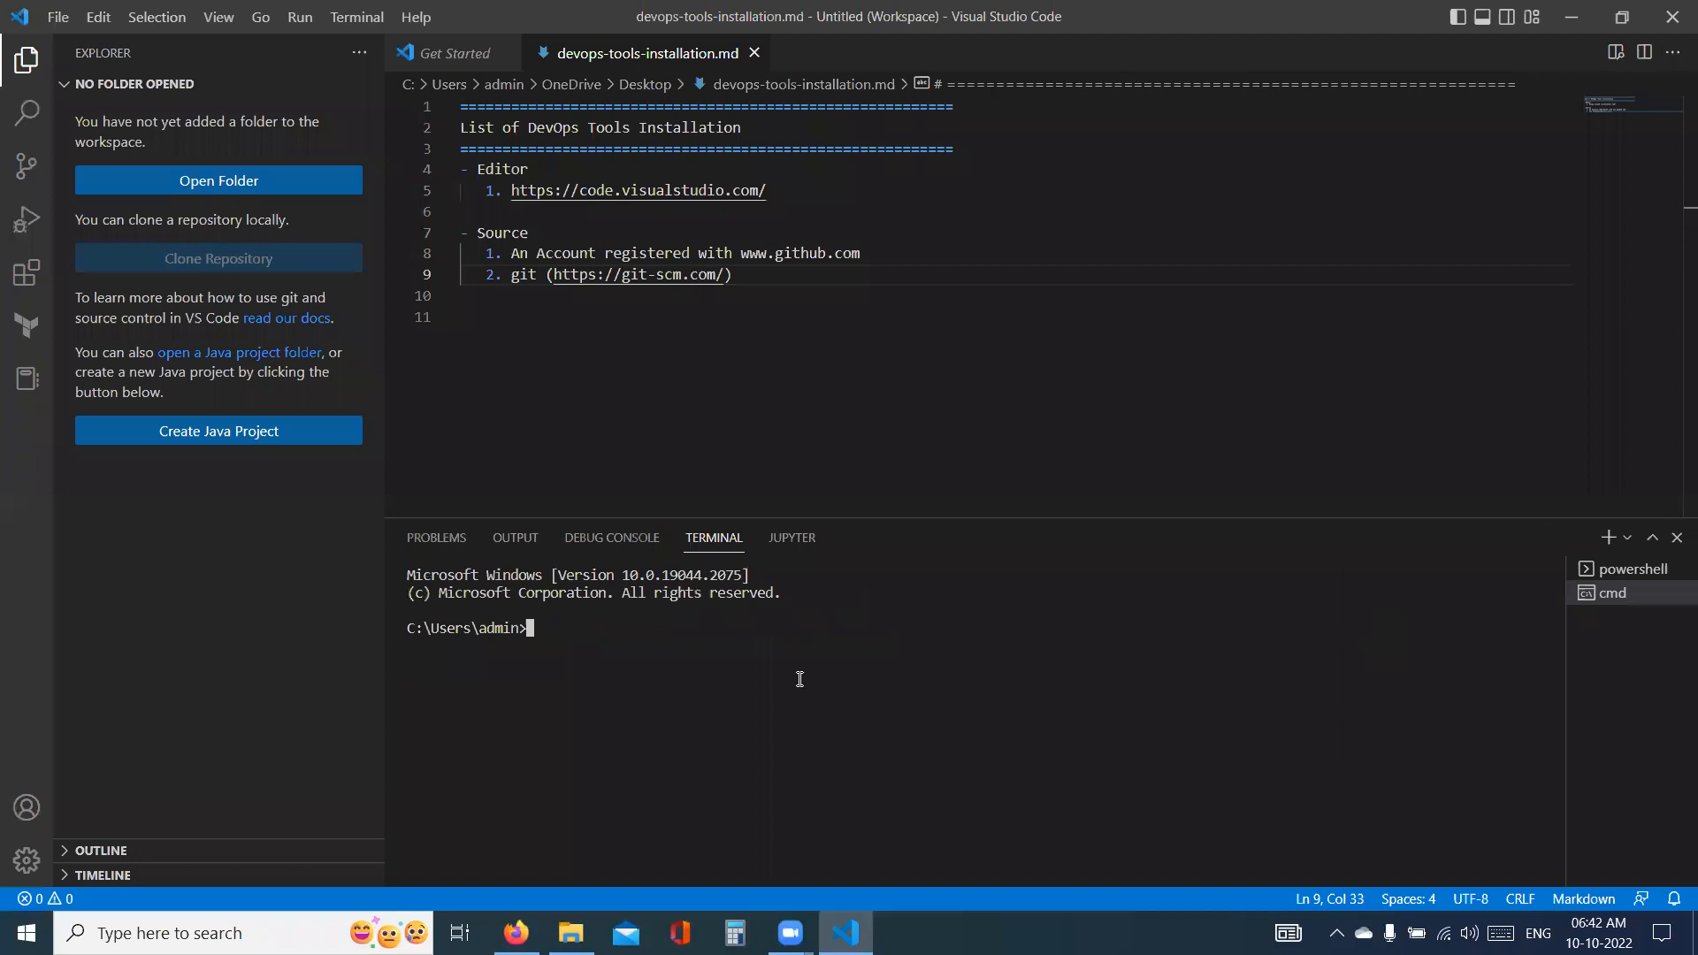
type("git --version")
key("Return")
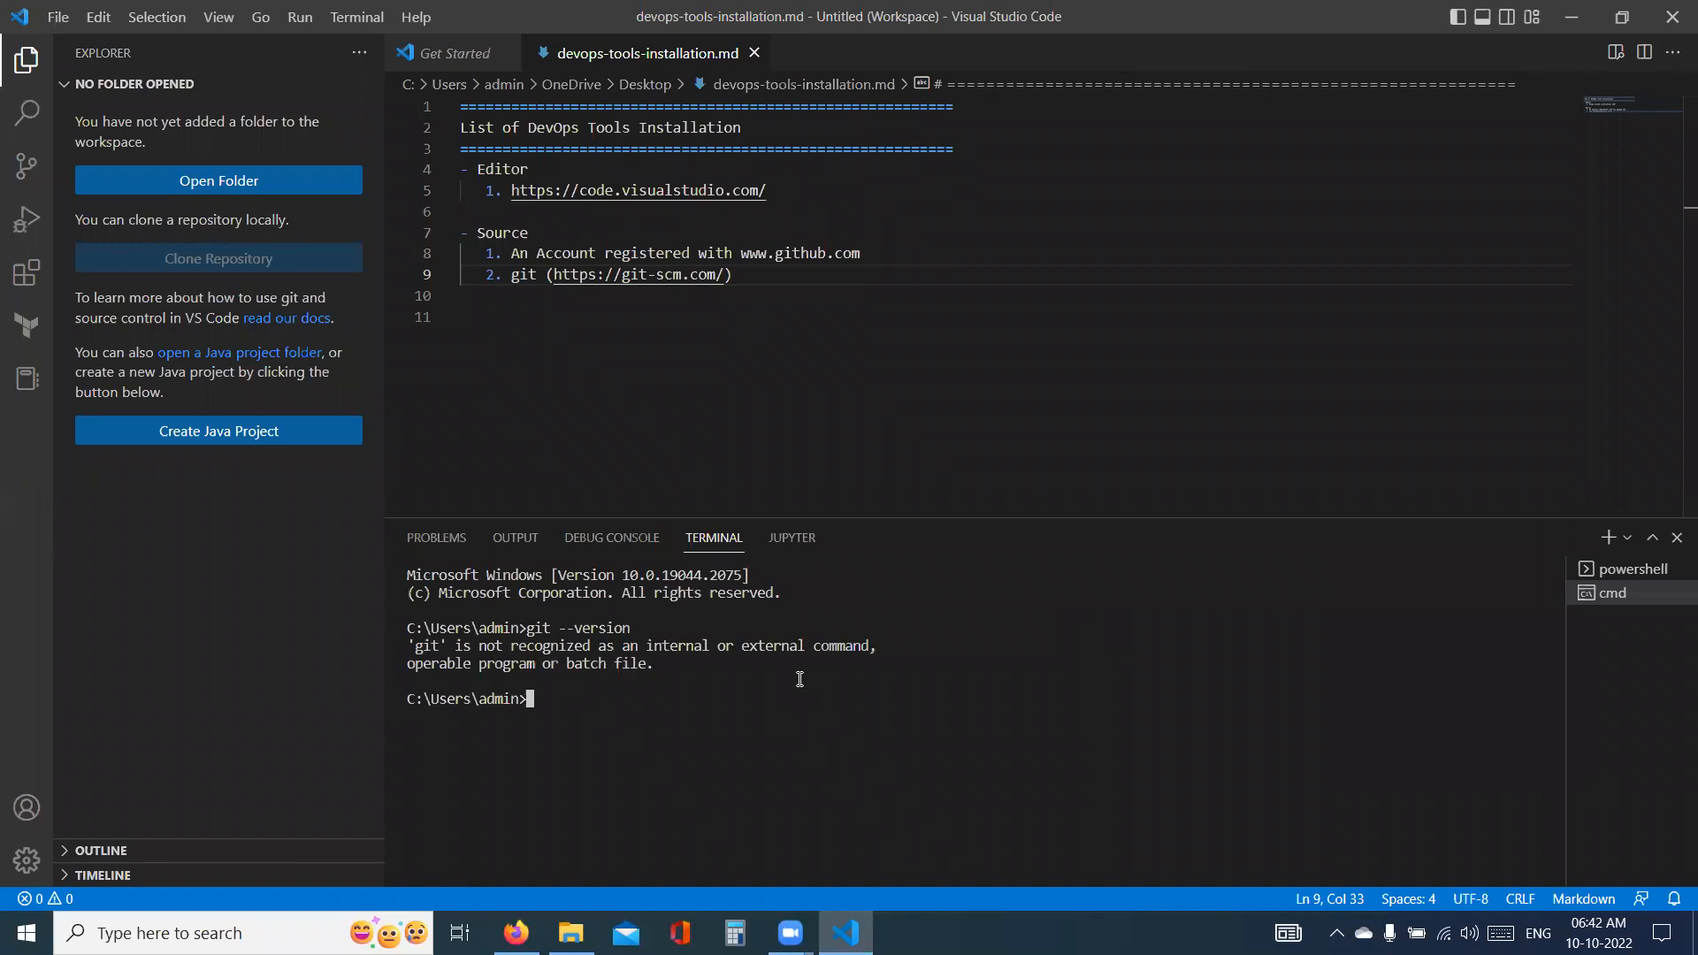
left_click(1677, 537)
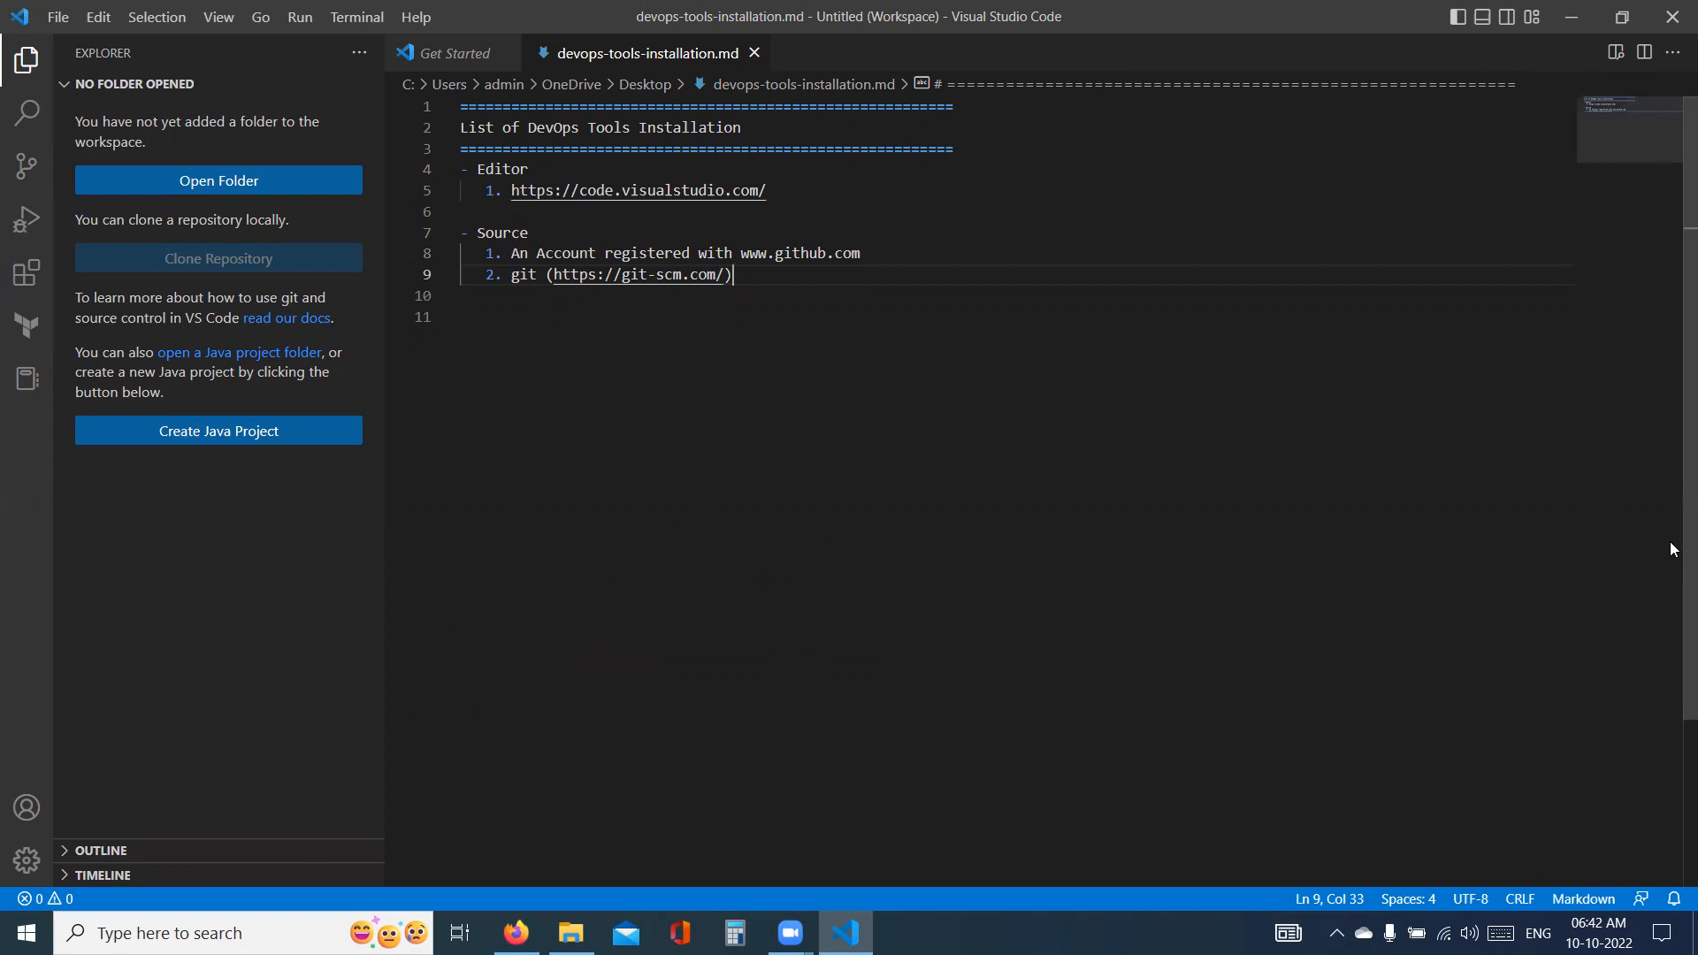
- Open a new PowerShell terminal in the editor and run git --version
left_click(356, 17)
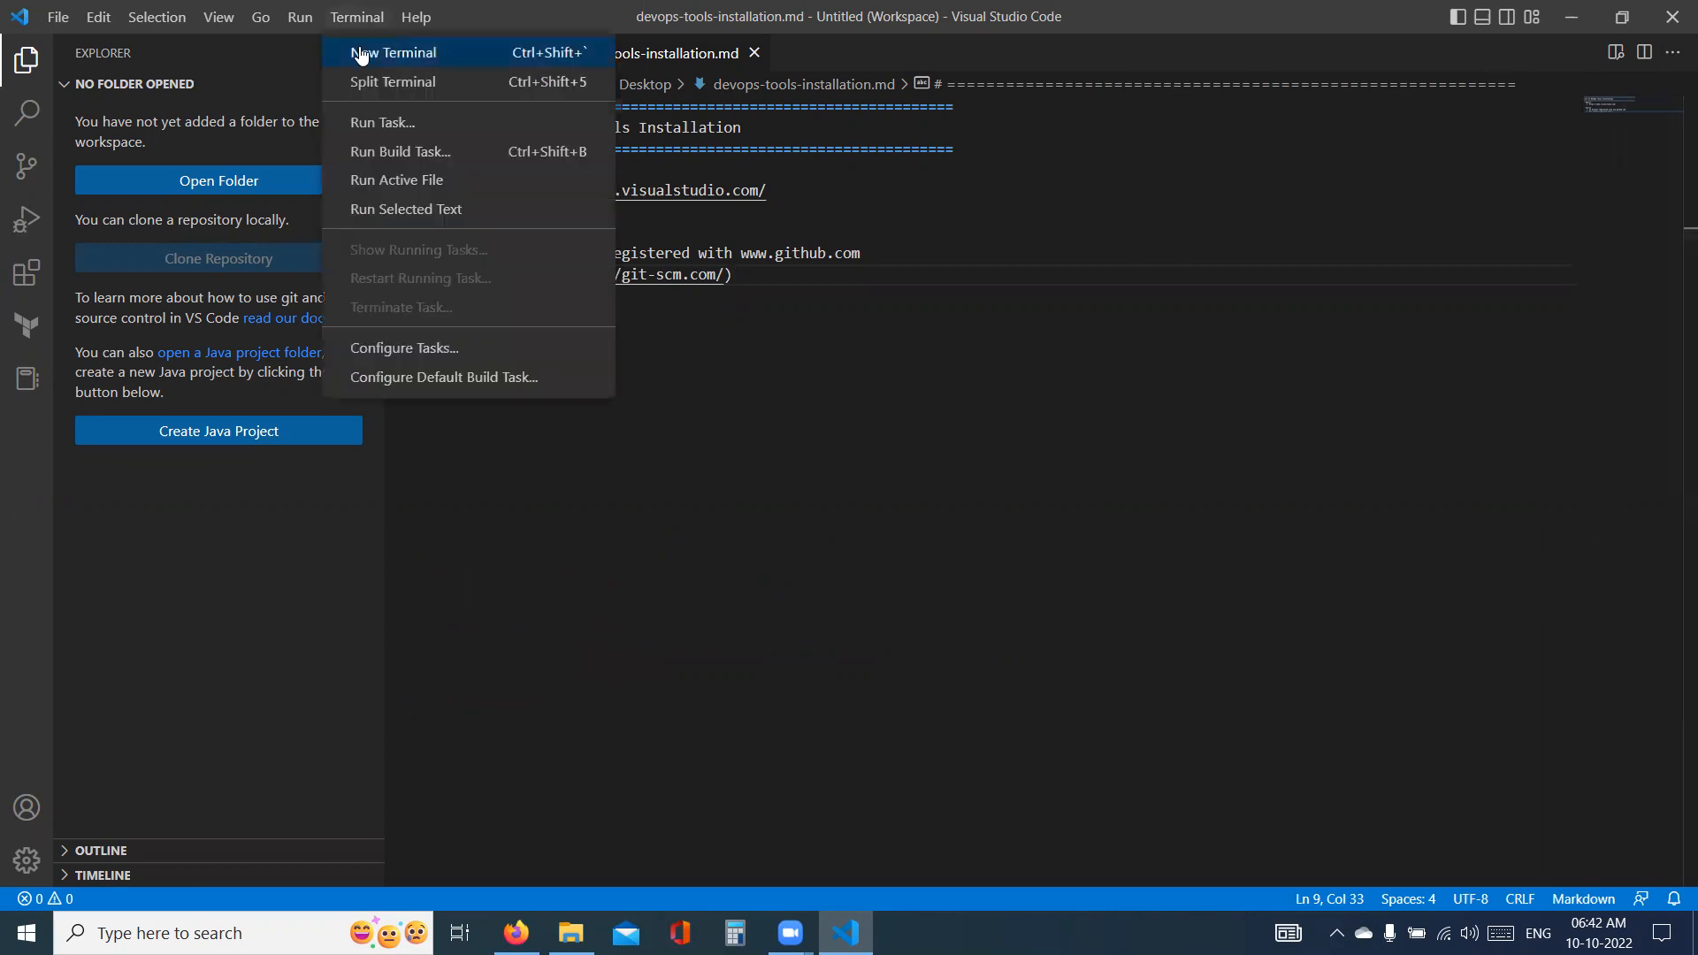
left_click(360, 53)
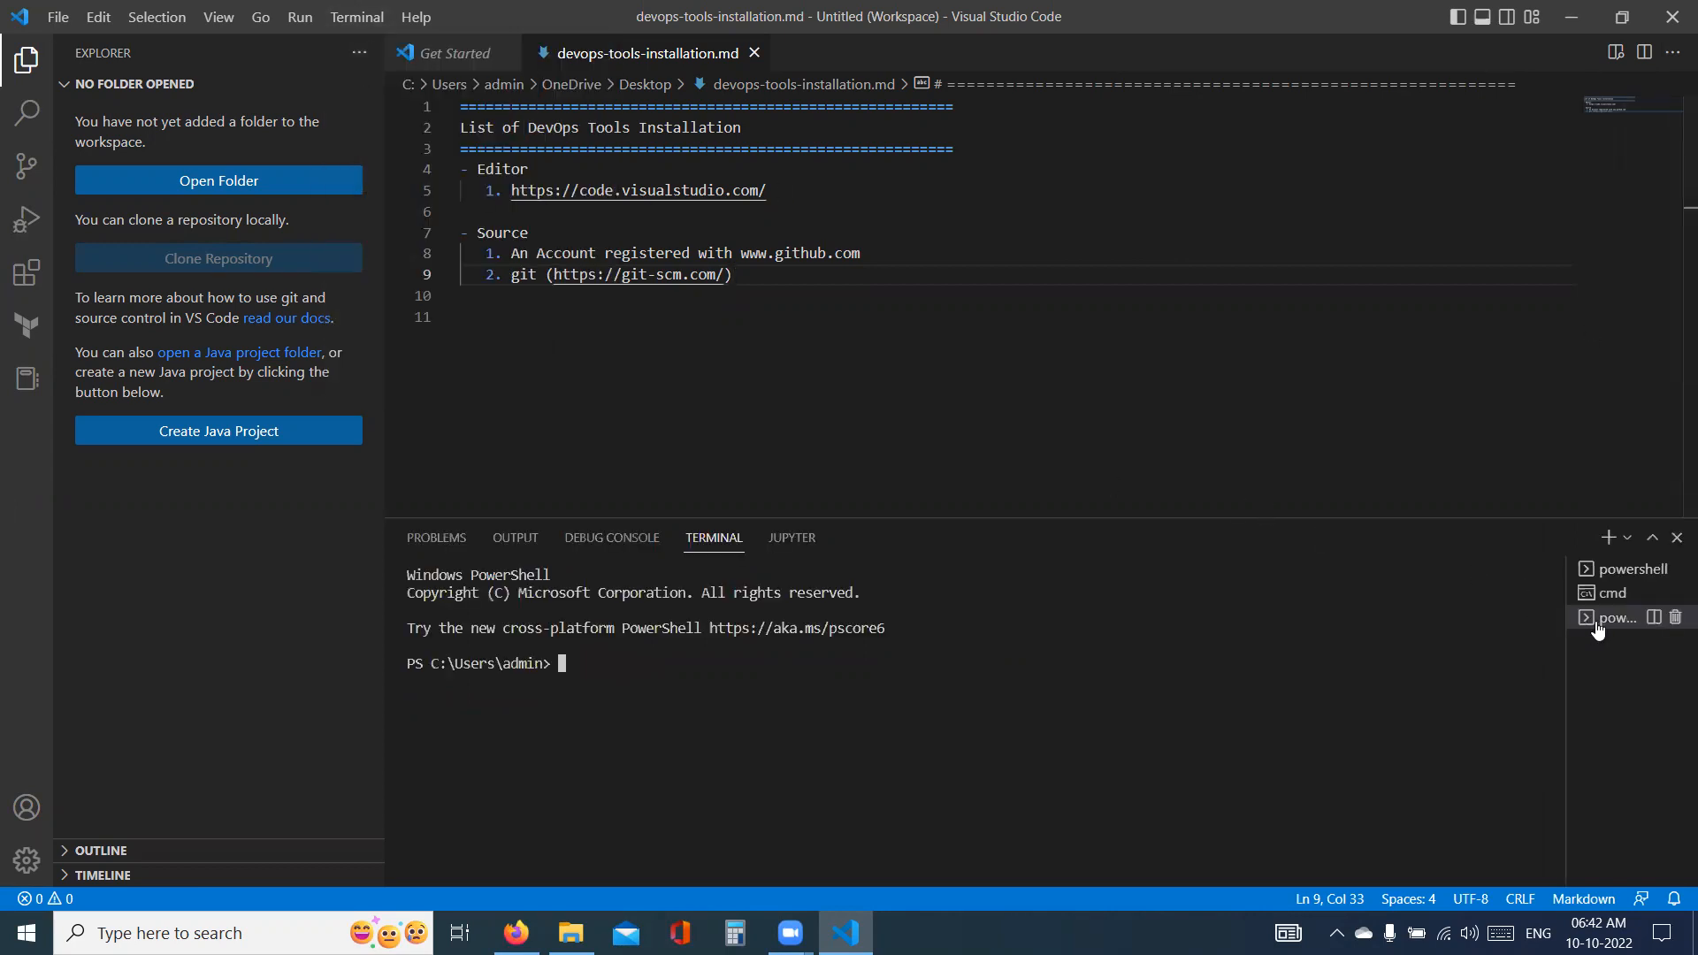
type("git --version")
key("Return")
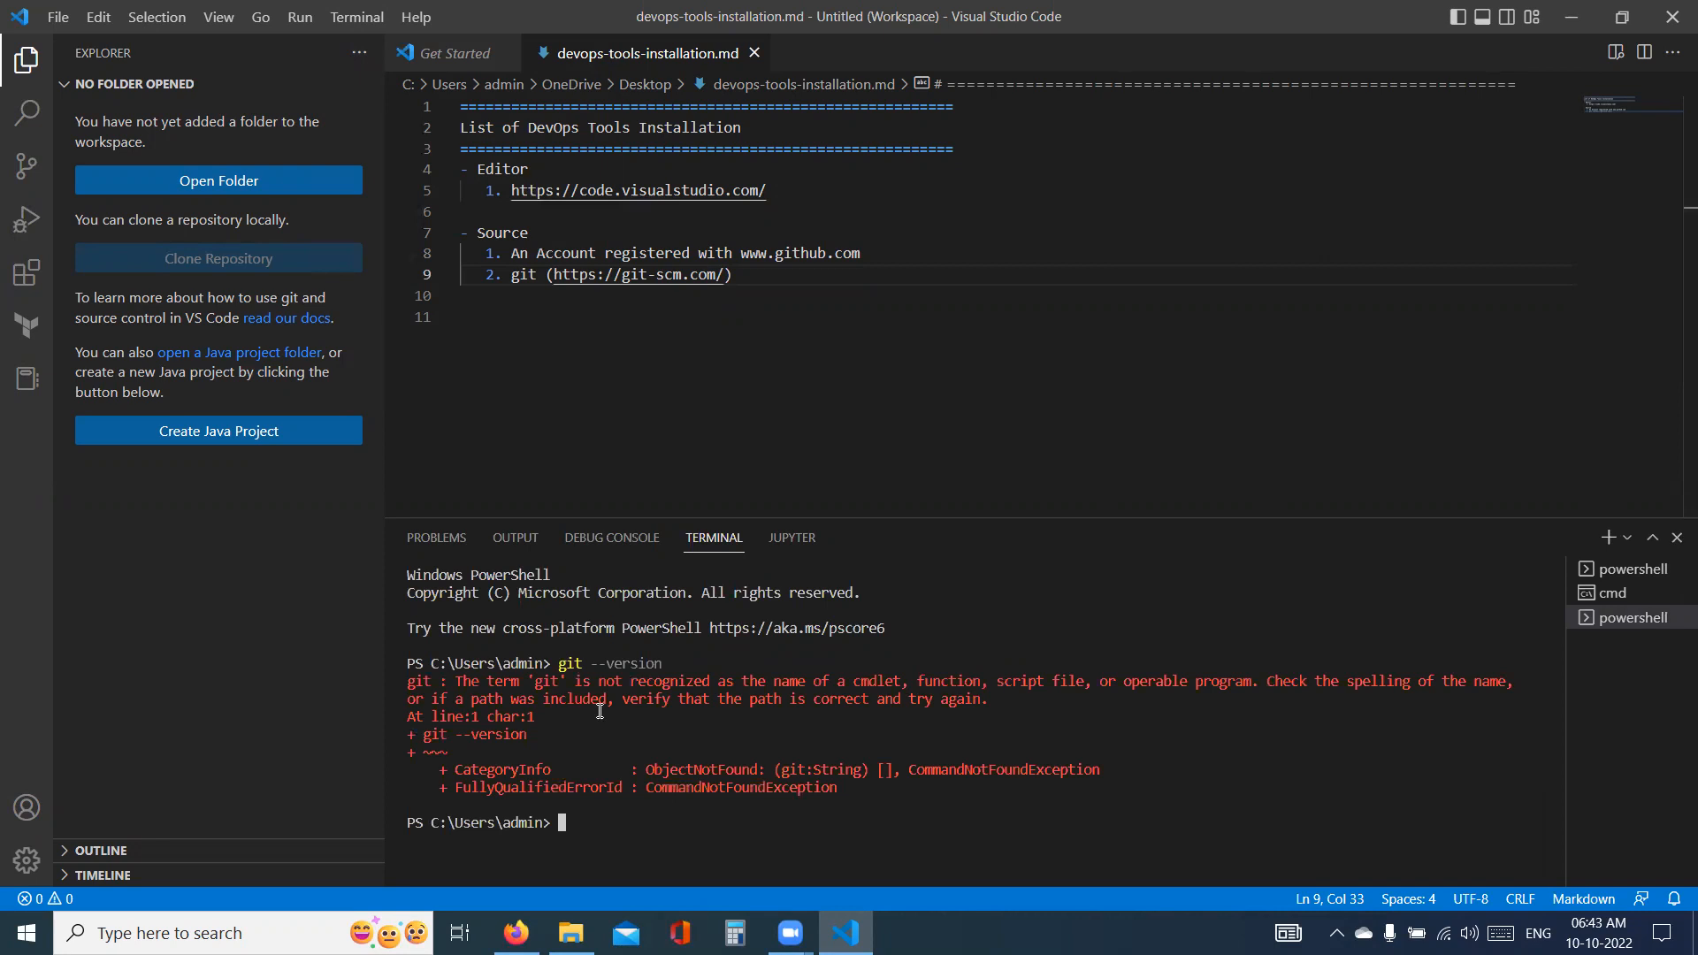
- Close the open editors and Visual Studio Code, and relaunch it by opening devops-tools-installation.md from the desktop
left_click(754, 53)
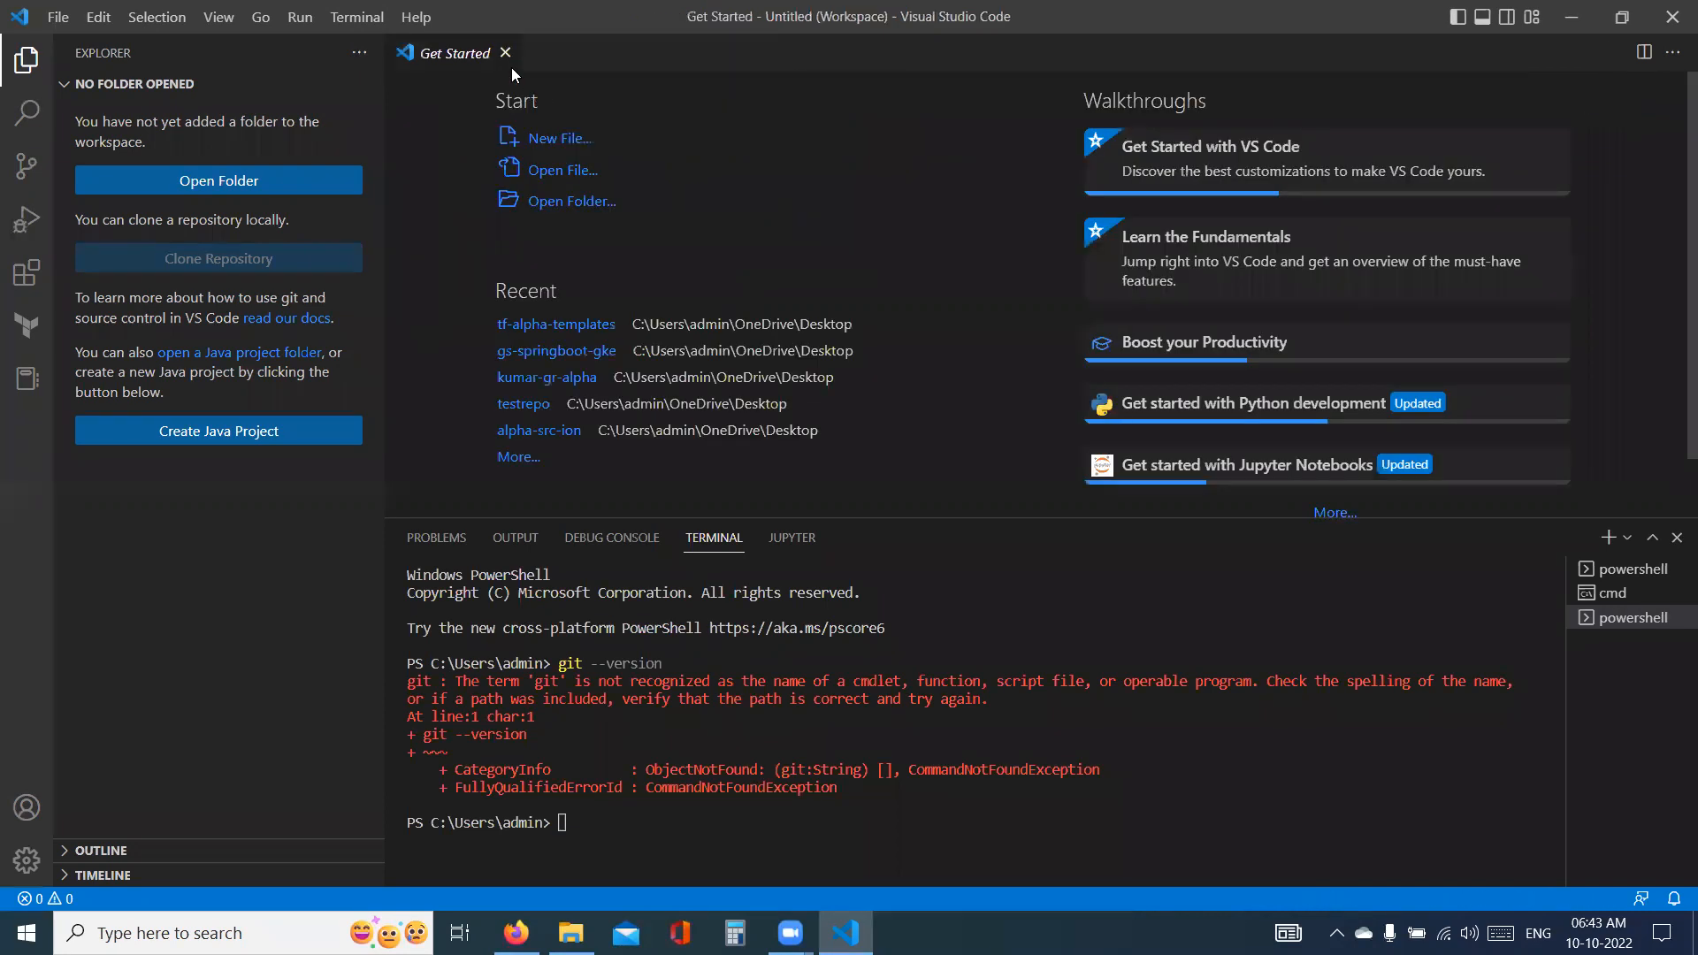
left_click(506, 54)
left_click(1673, 14)
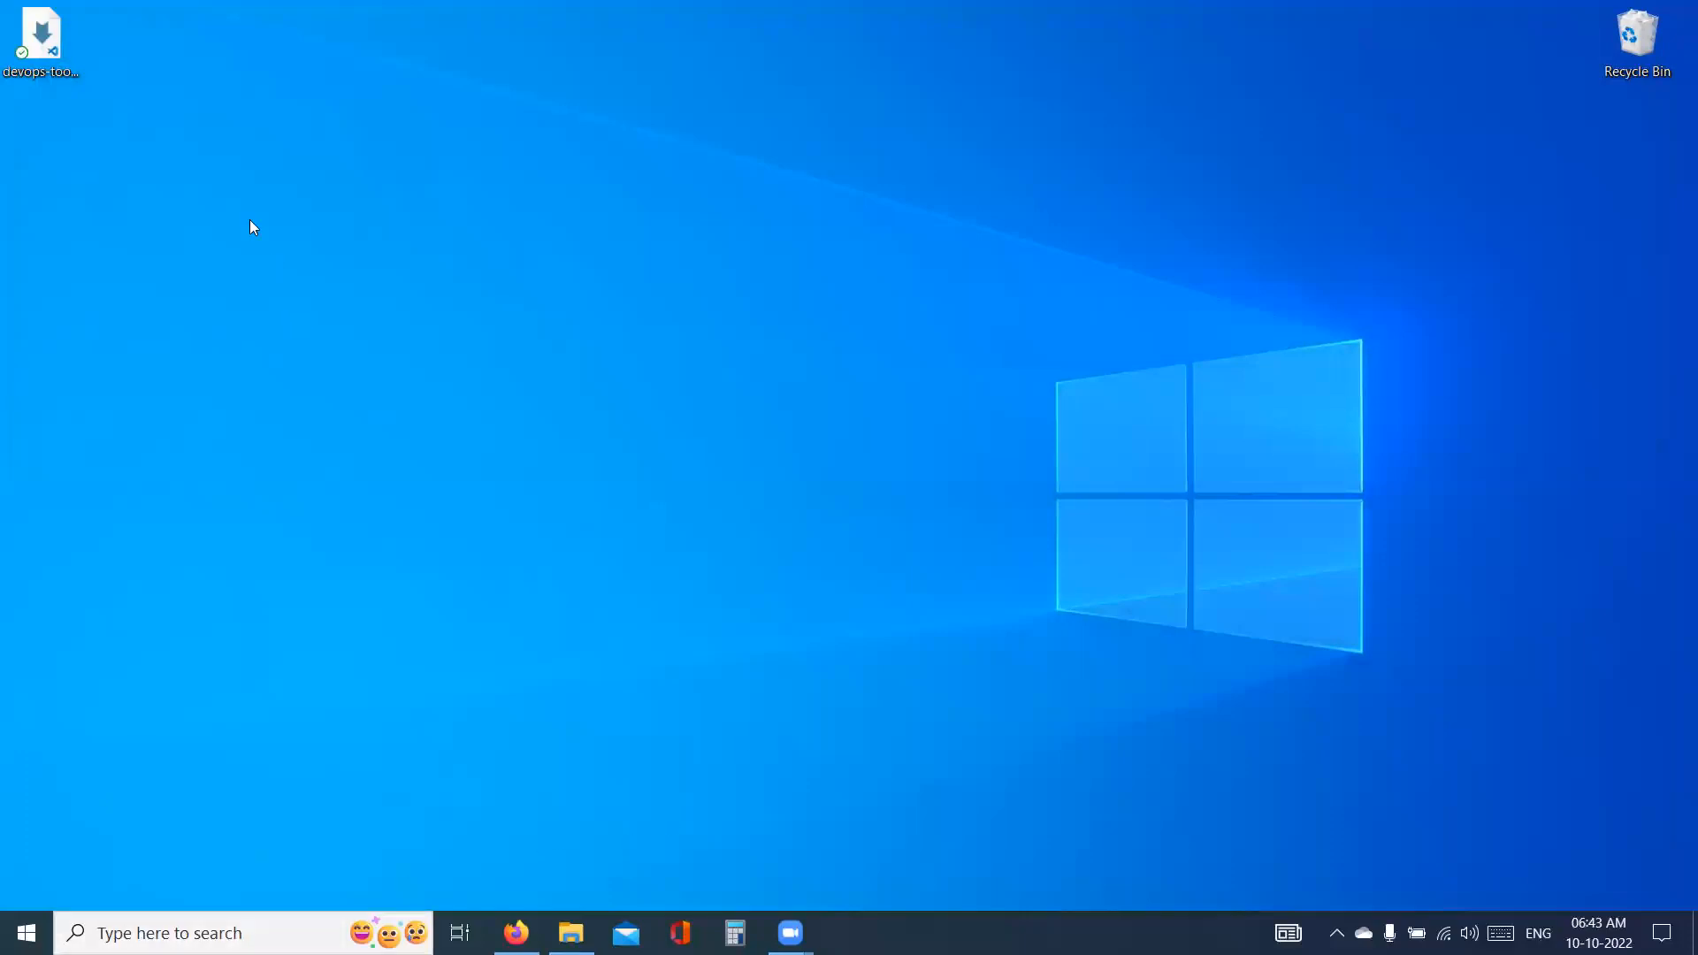
double_click(40, 44)
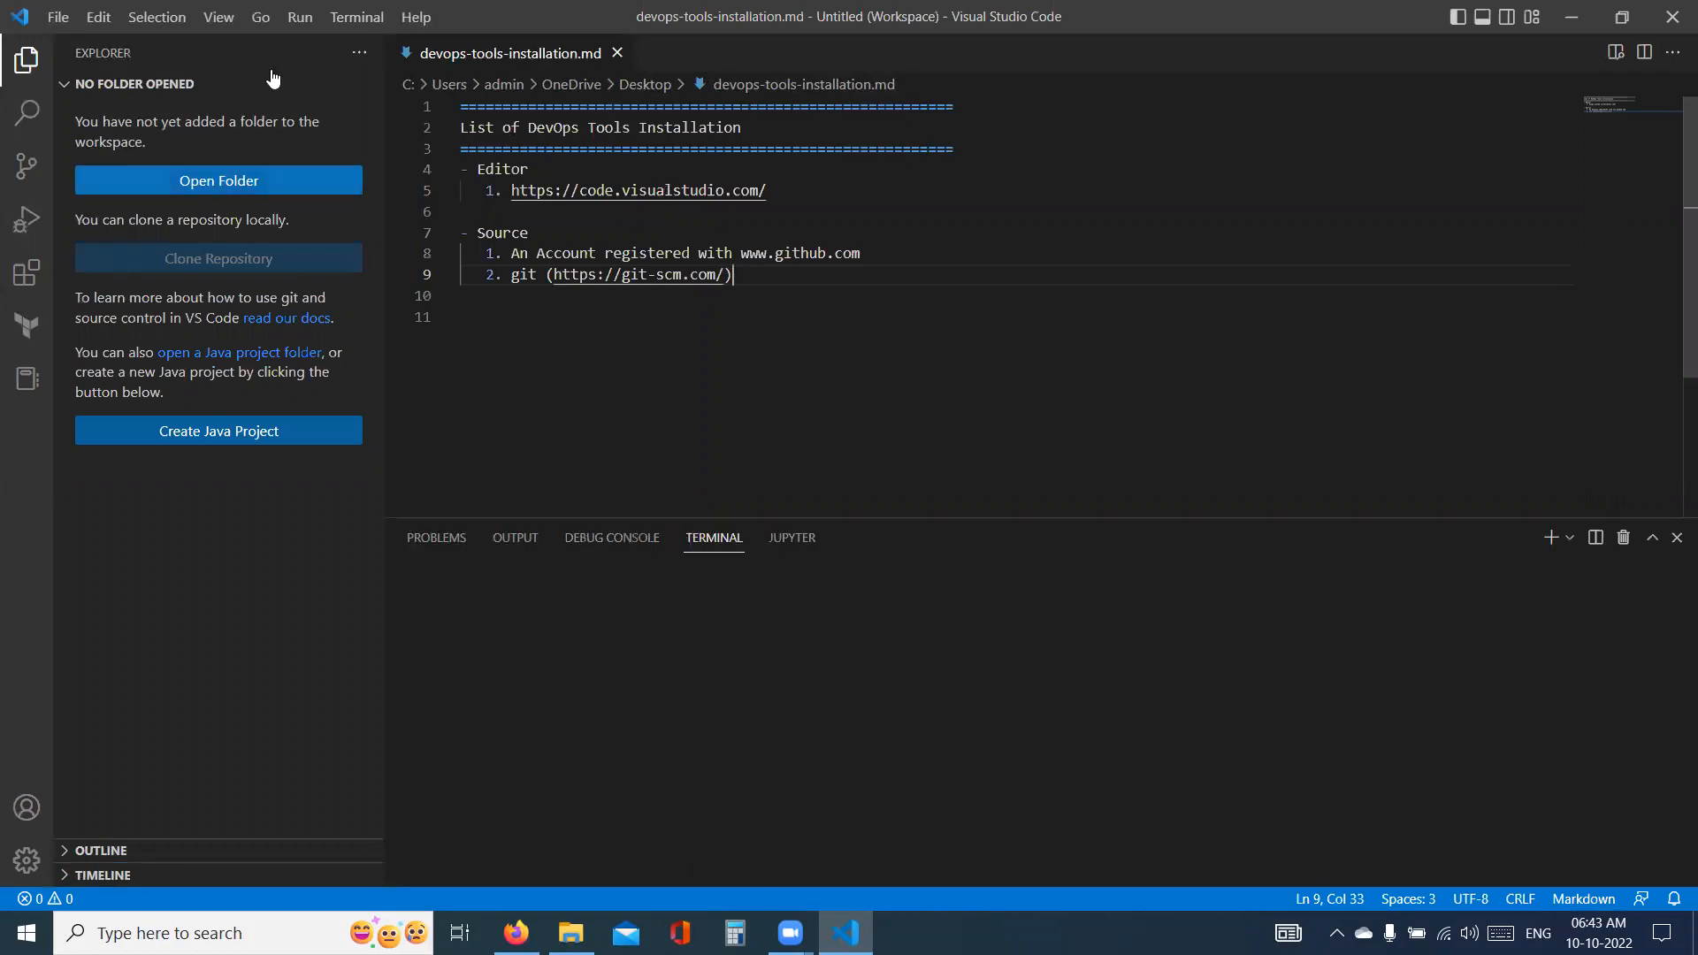
- Start a fresh PowerShell terminal in the restarted Visual Studio Code and check Git with git --version
left_click(357, 17)
left_click(378, 51)
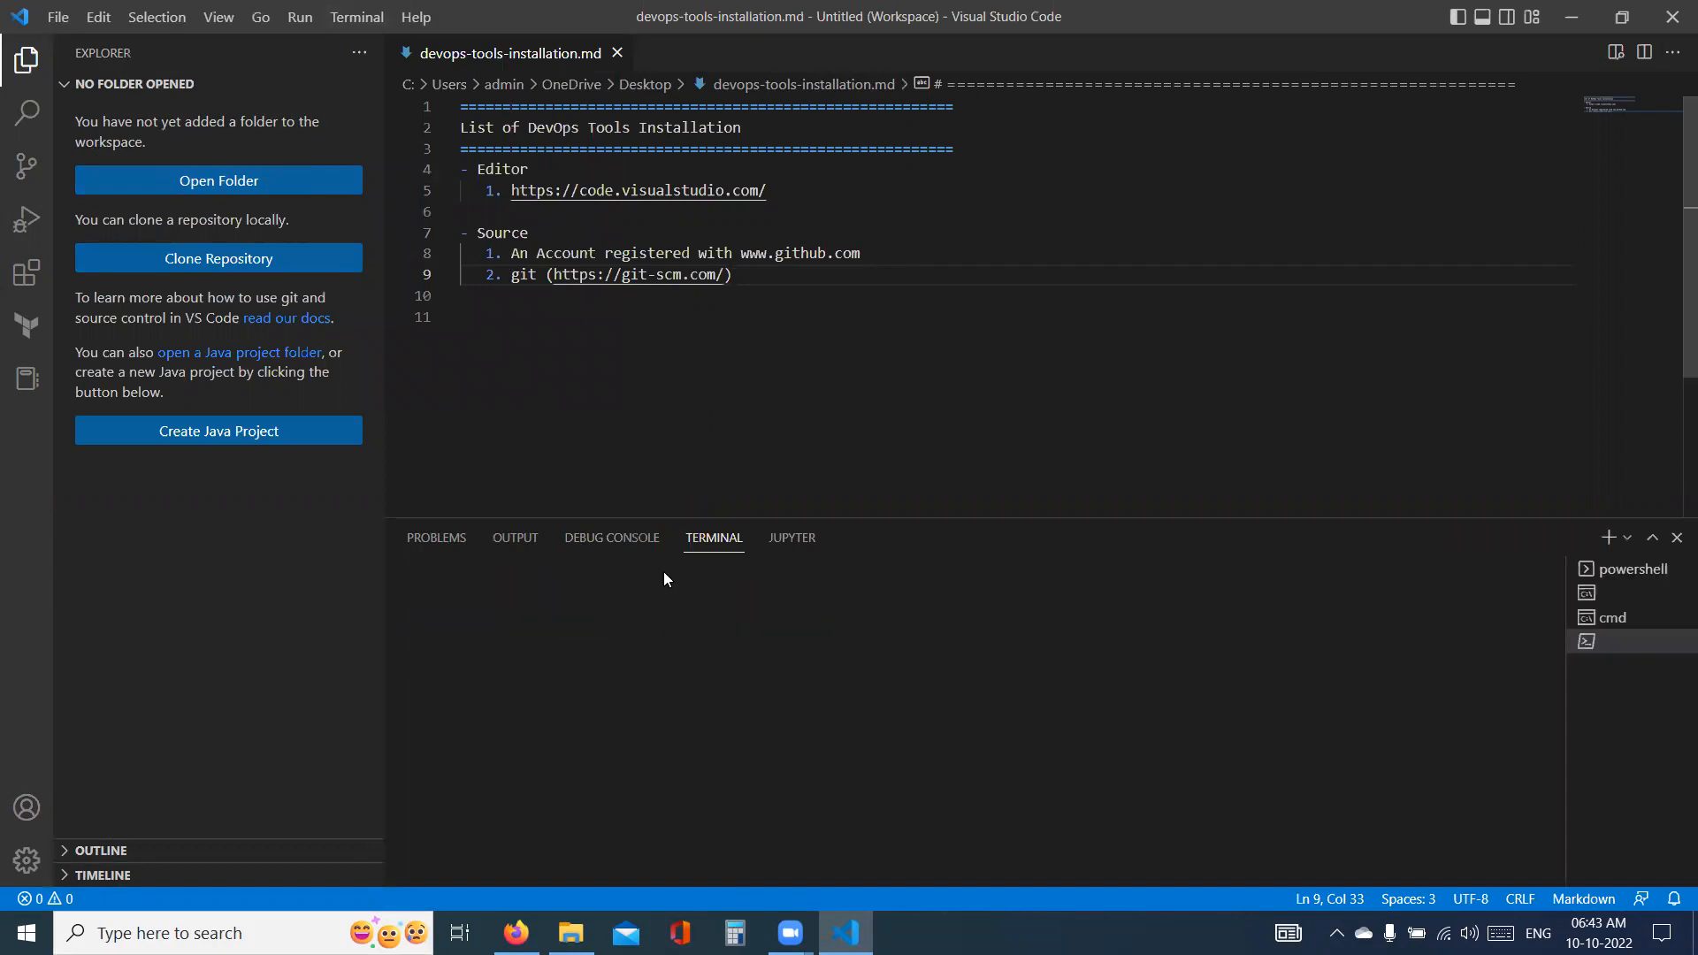
left_click(1609, 543)
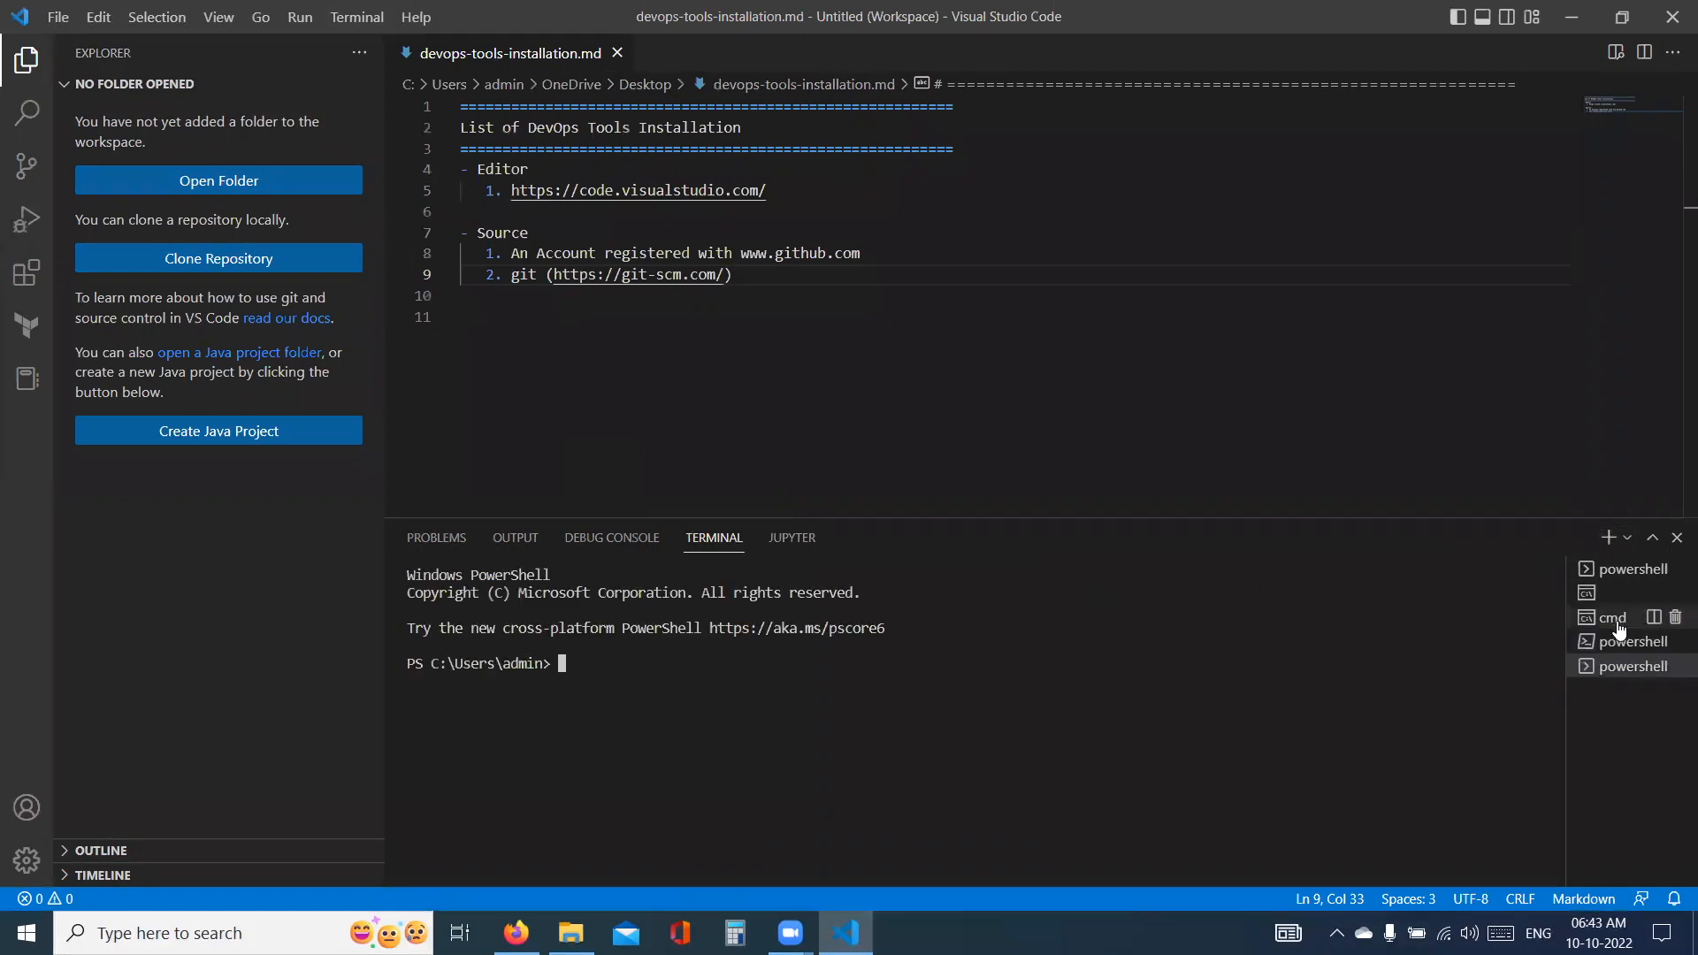
type("git ")
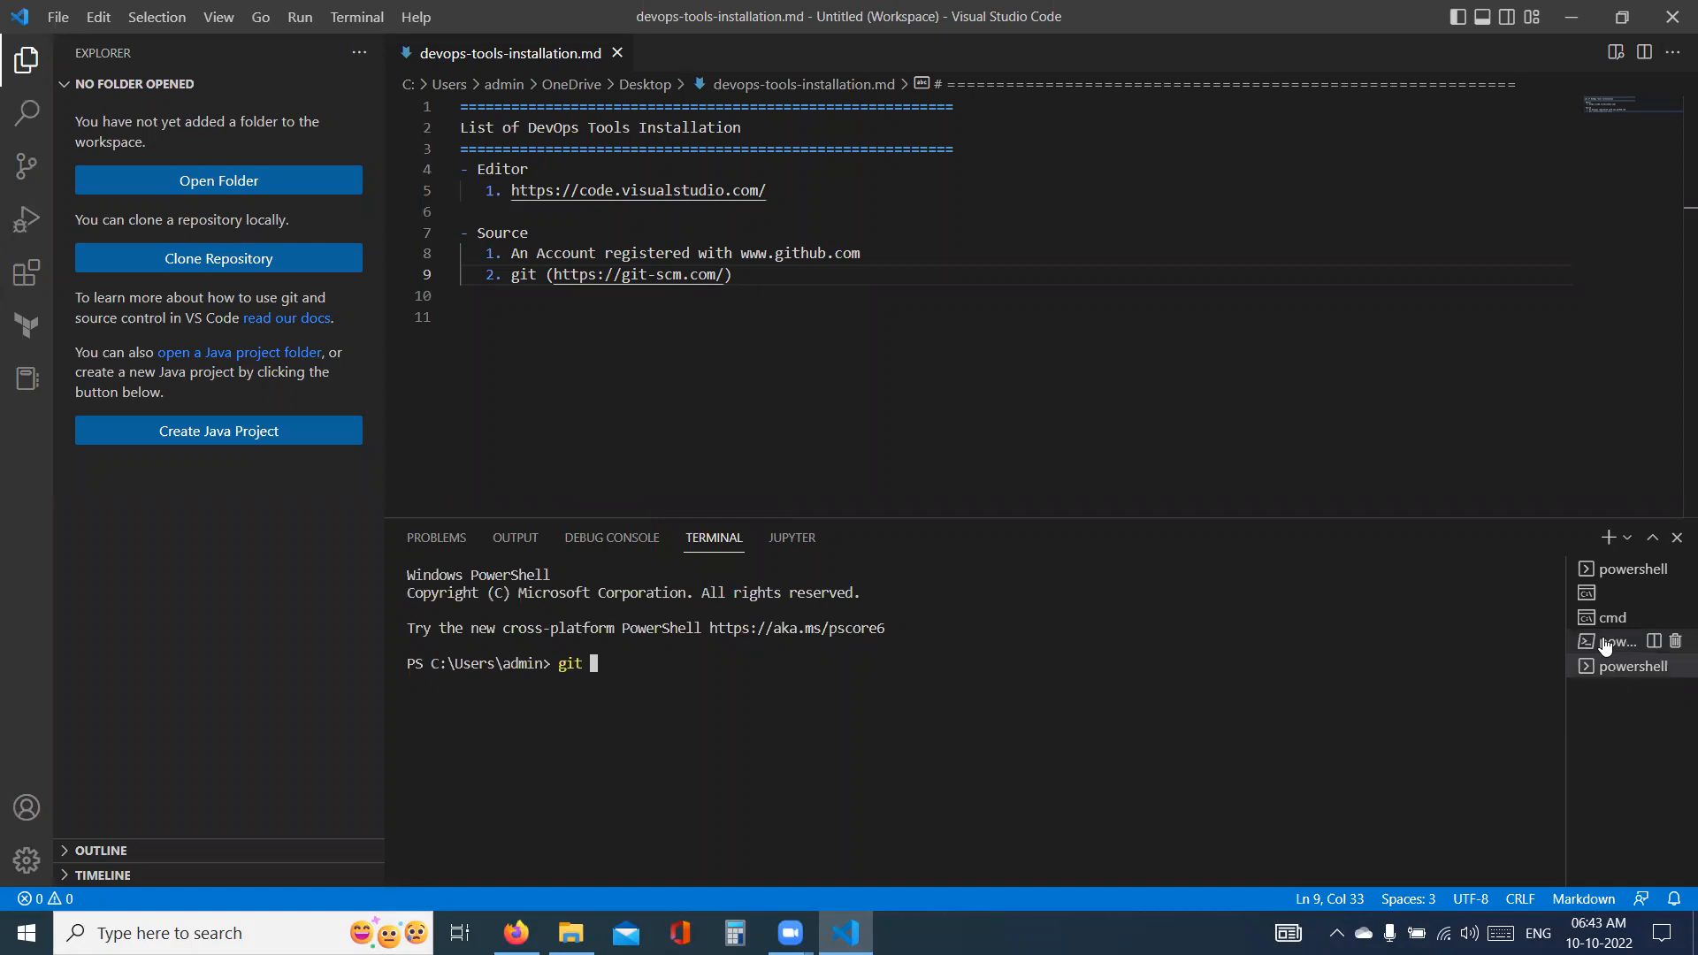
type("--version")
key("Return")
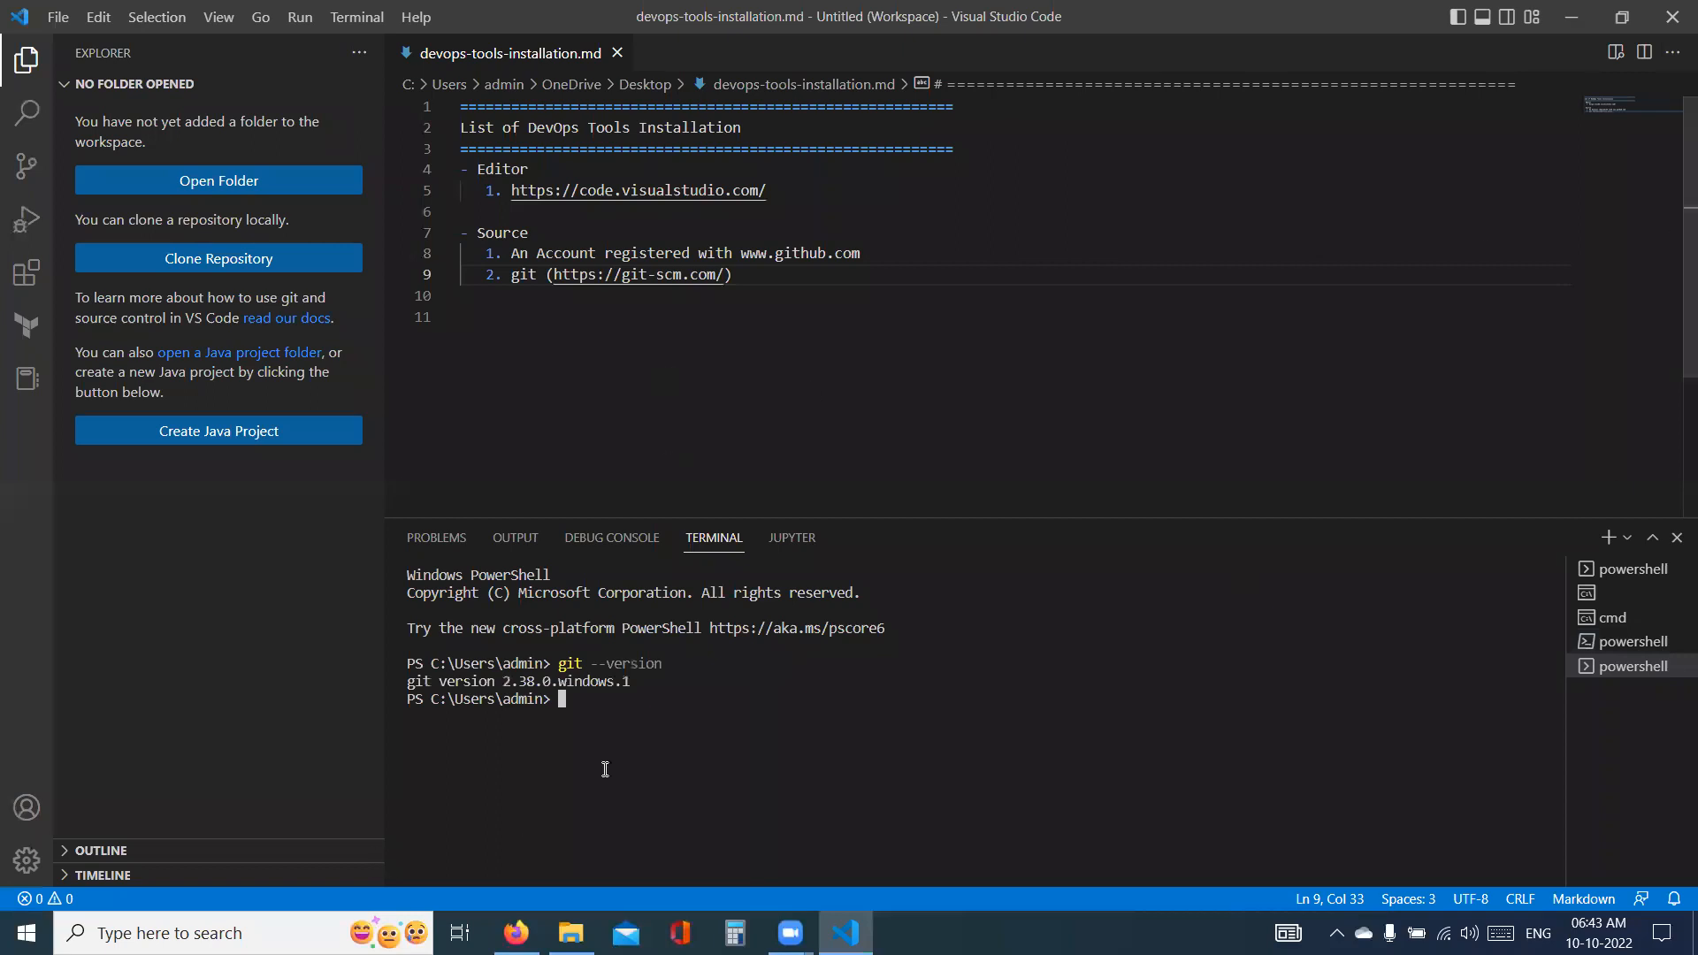
- Kill all the open terminal sessions so that only the note remains open
left_click(1673, 569)
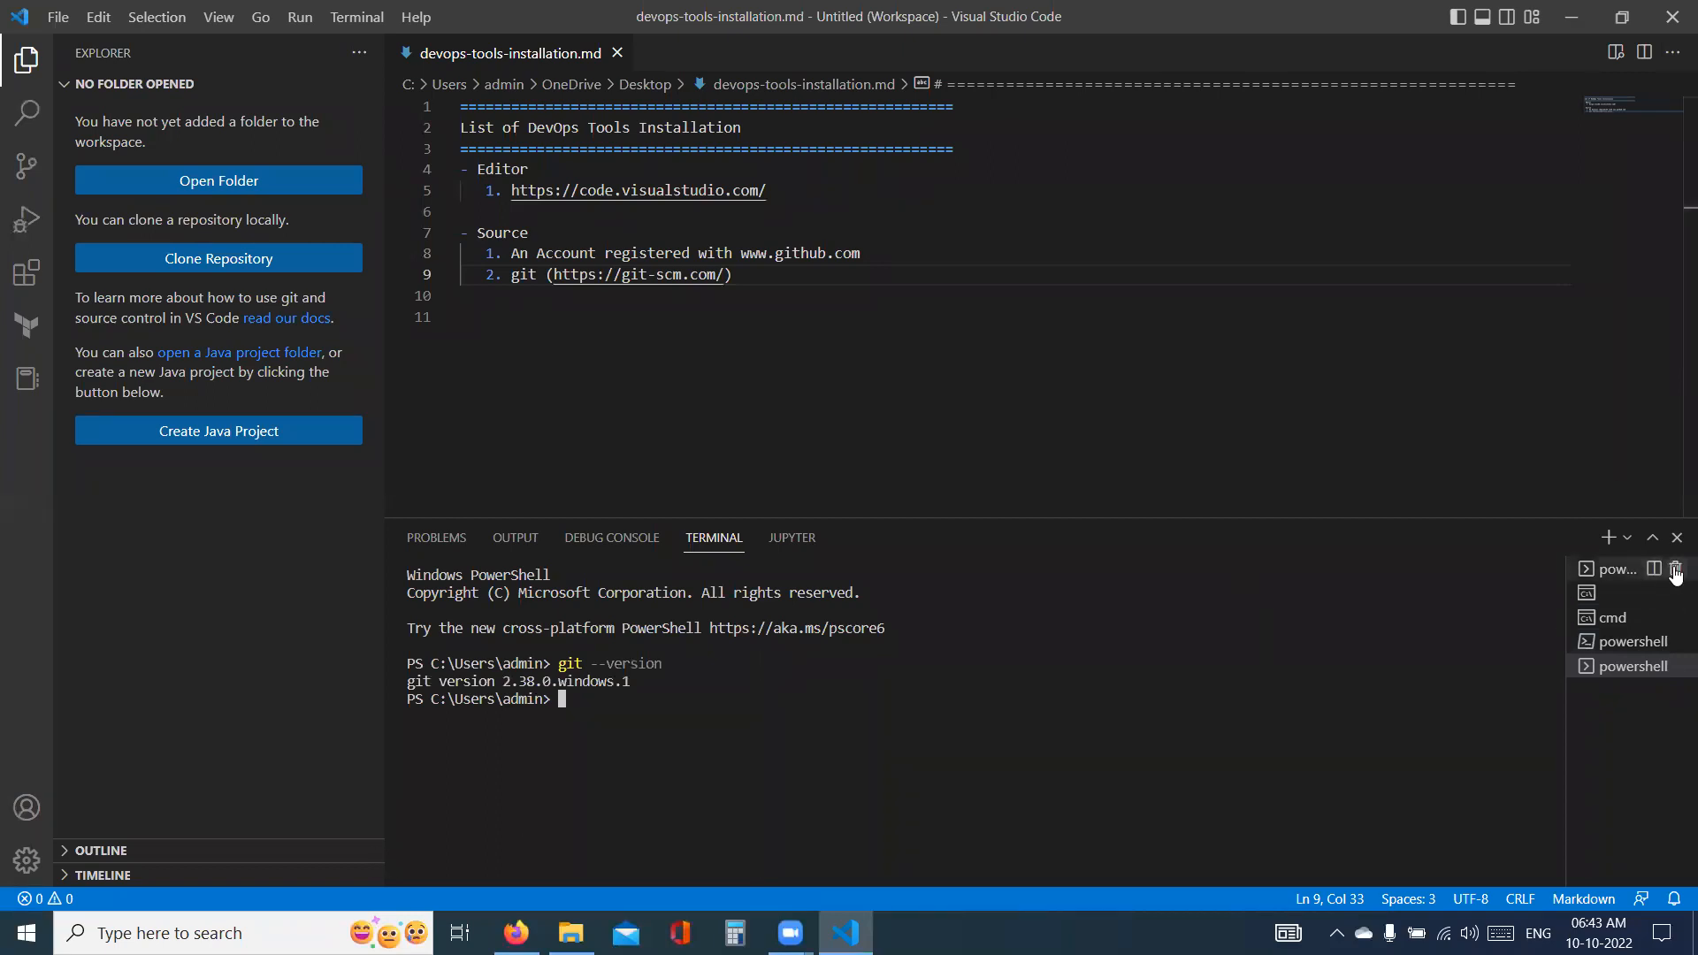
left_click(1673, 569)
left_click(1673, 569)
left_click(1673, 569)
left_click(1673, 568)
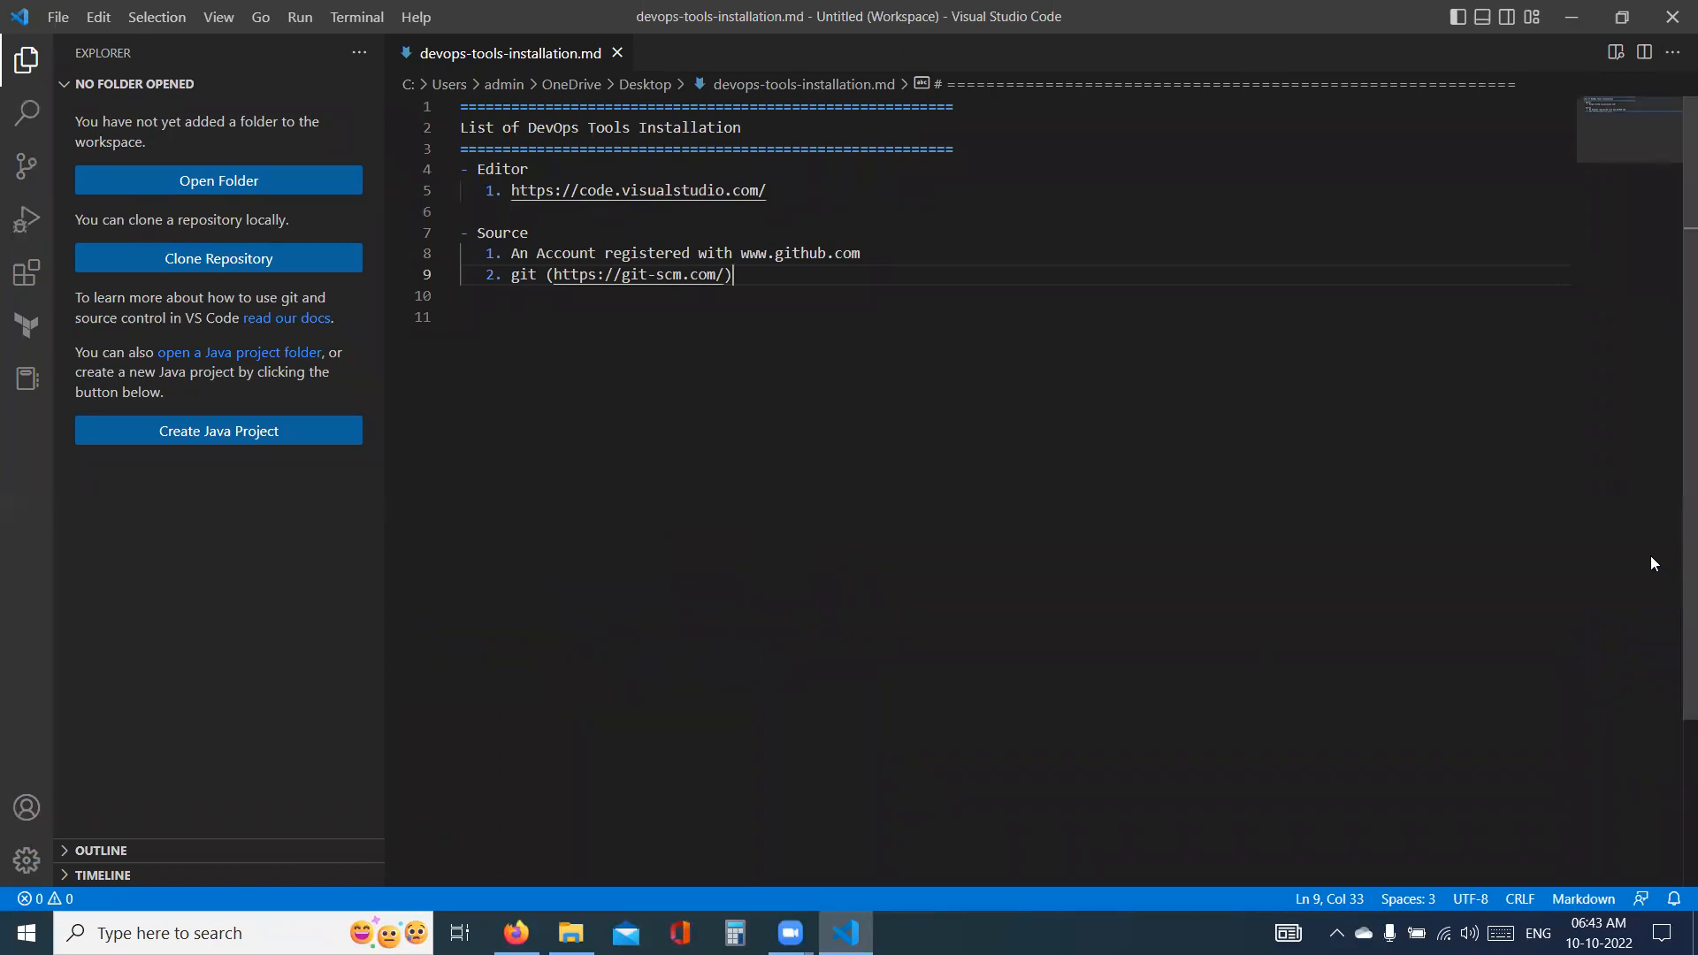
- Open a terminal, add a Command Prompt session to it, and run git --version there
left_click(357, 17)
left_click(367, 60)
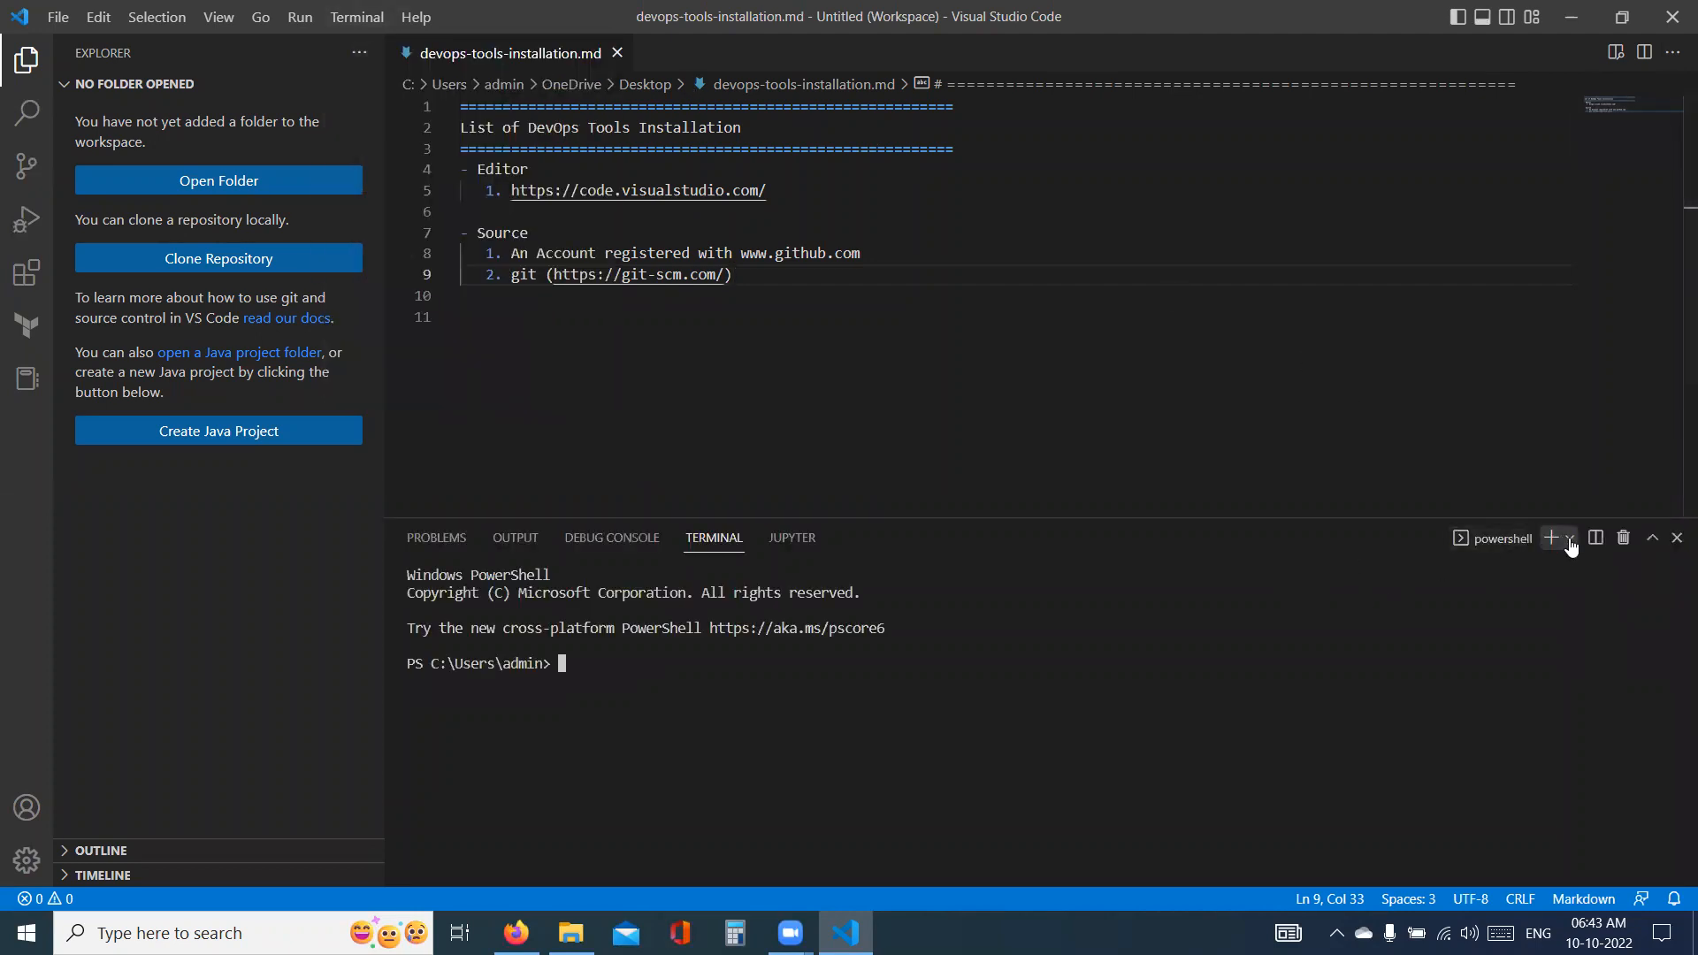
left_click(1568, 538)
left_click(1471, 628)
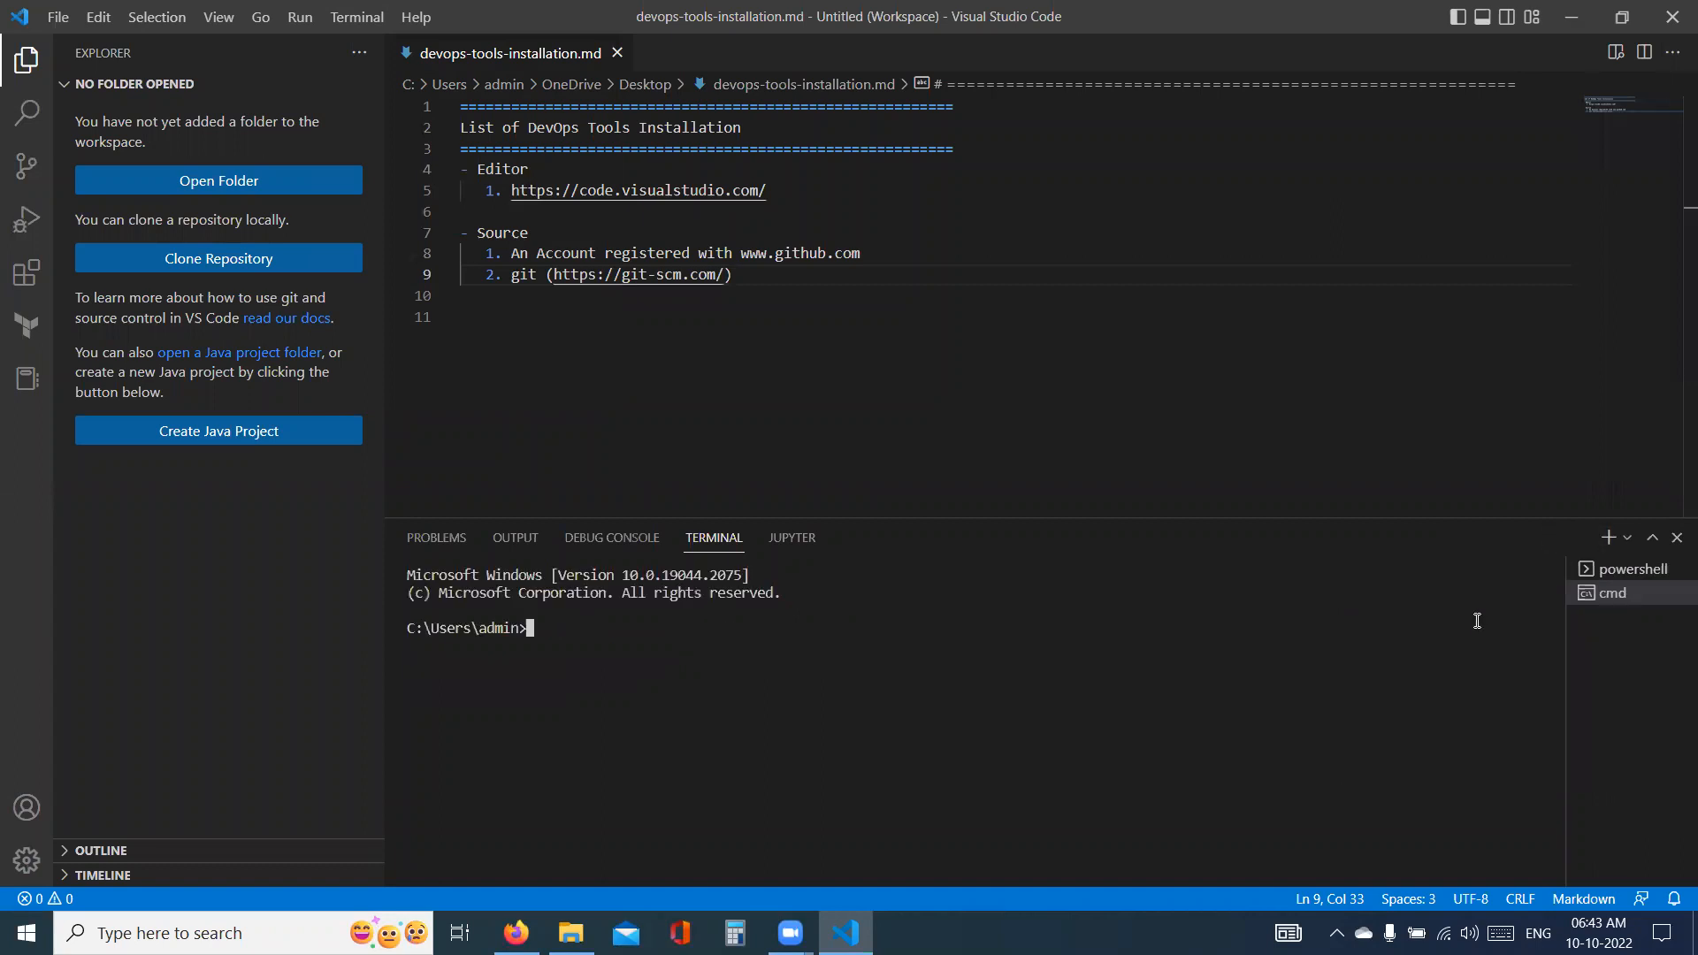
type("git --version")
key("Return")
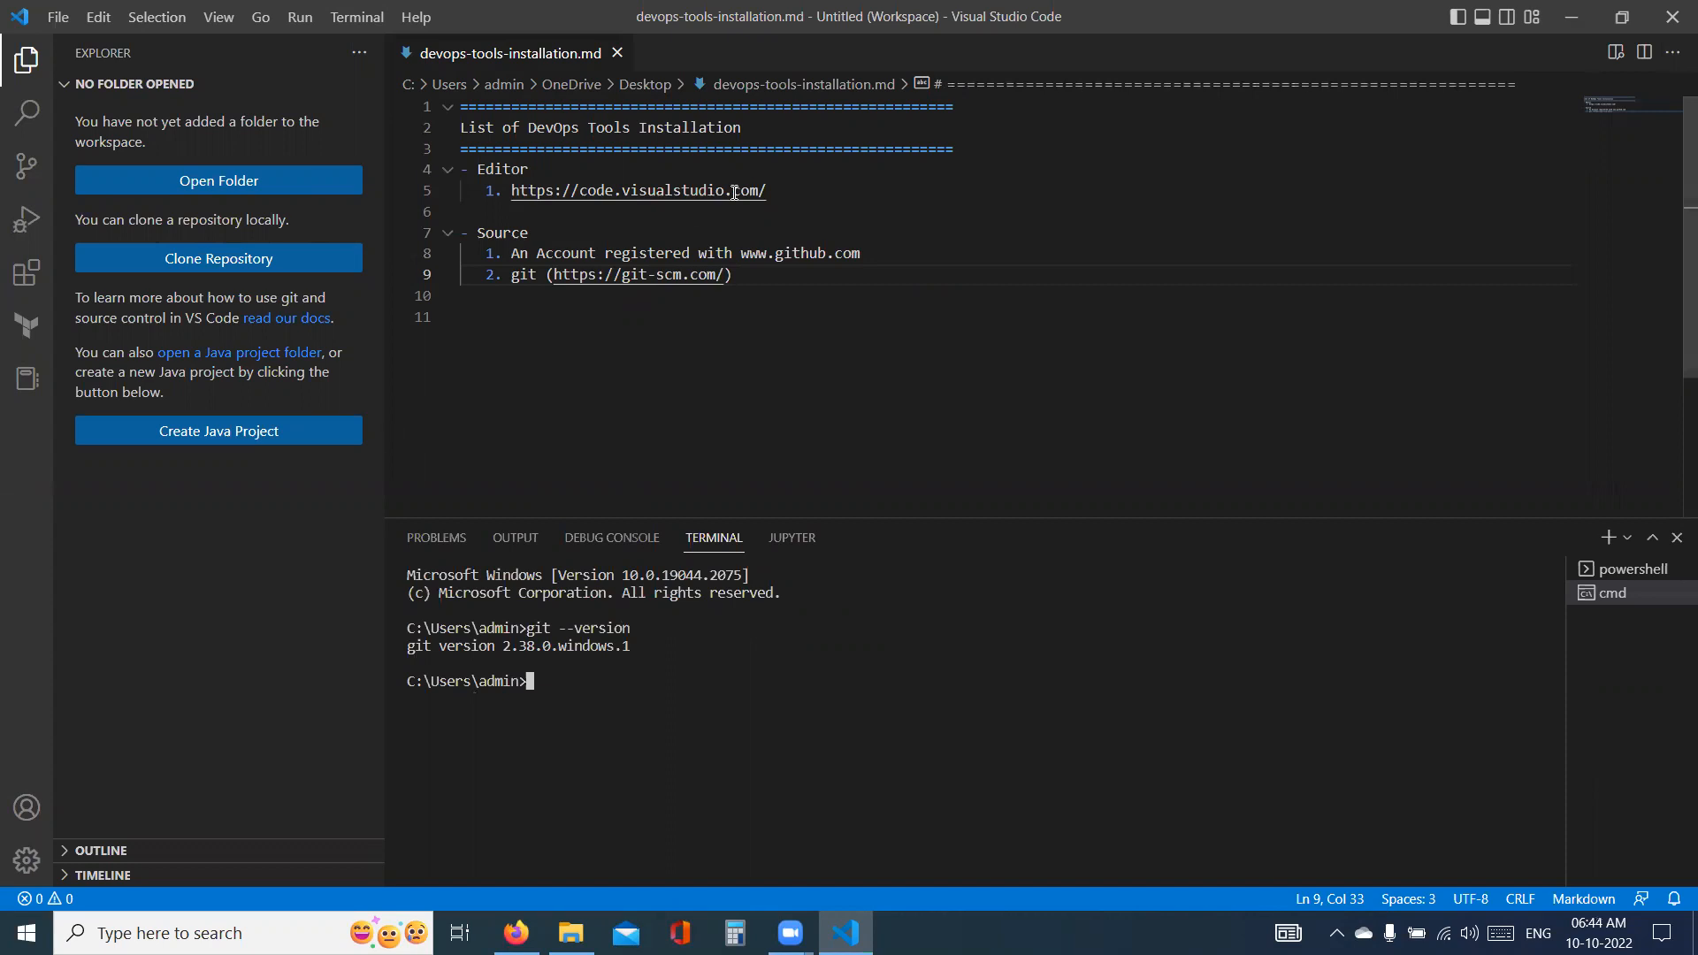
- Add "GitHub Desktop" as the third item under Source, below the git entry
left_click_drag(884, 259, 519, 254)
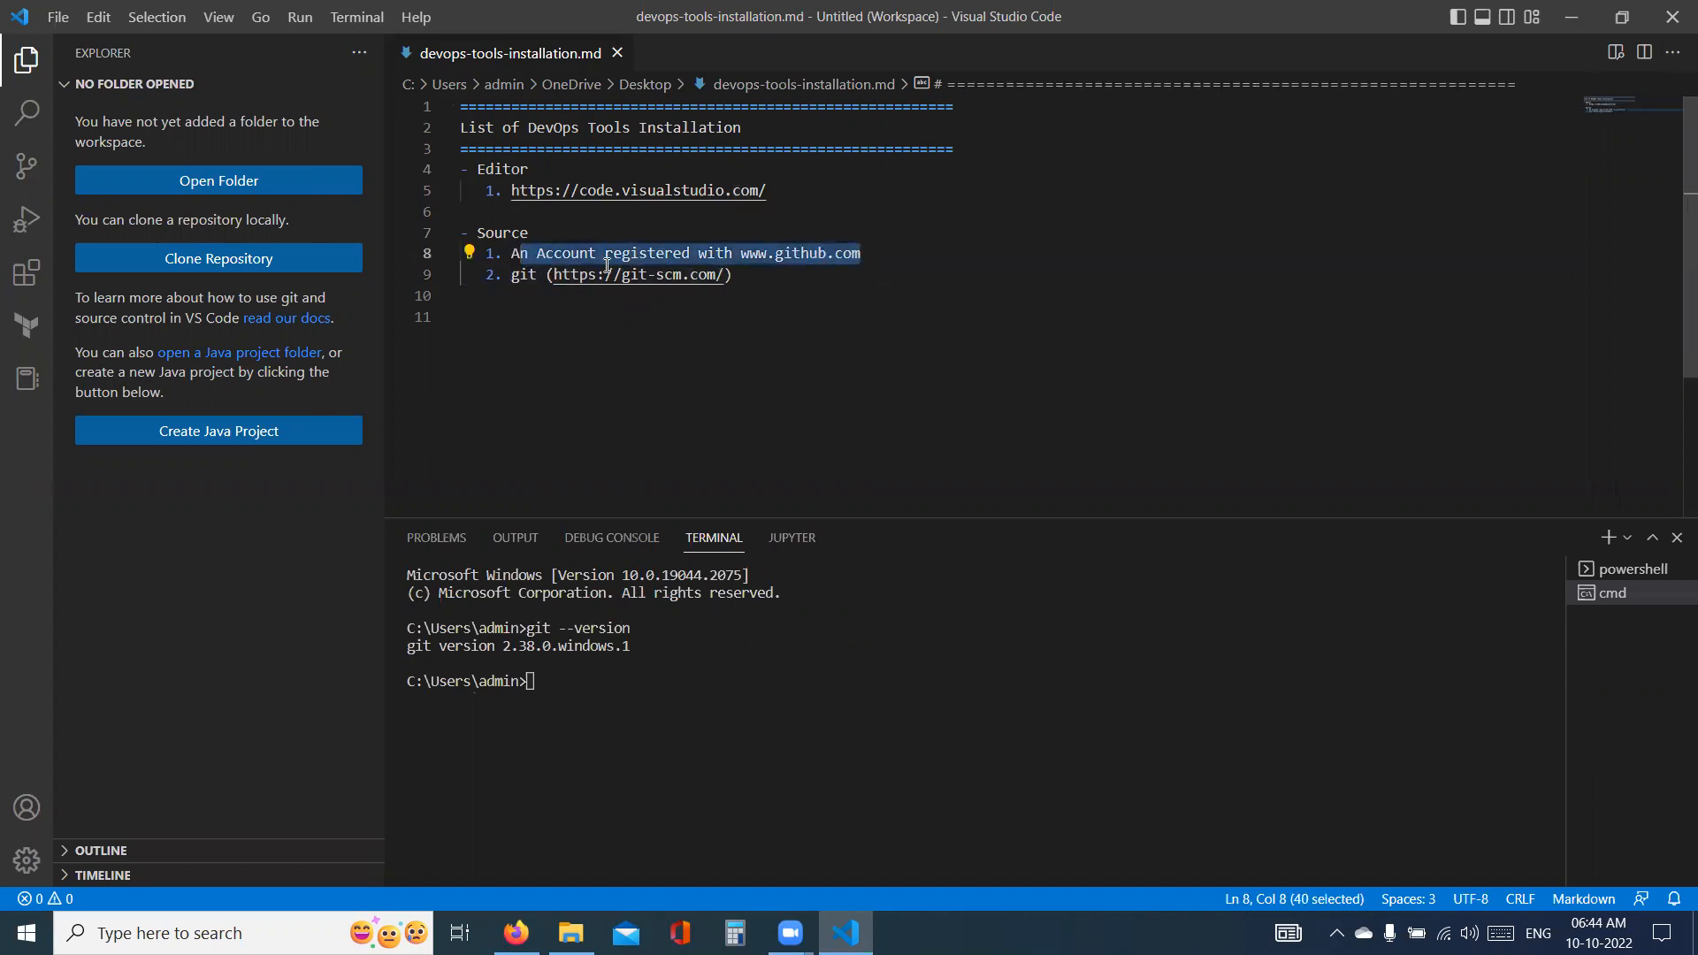
left_click(884, 249)
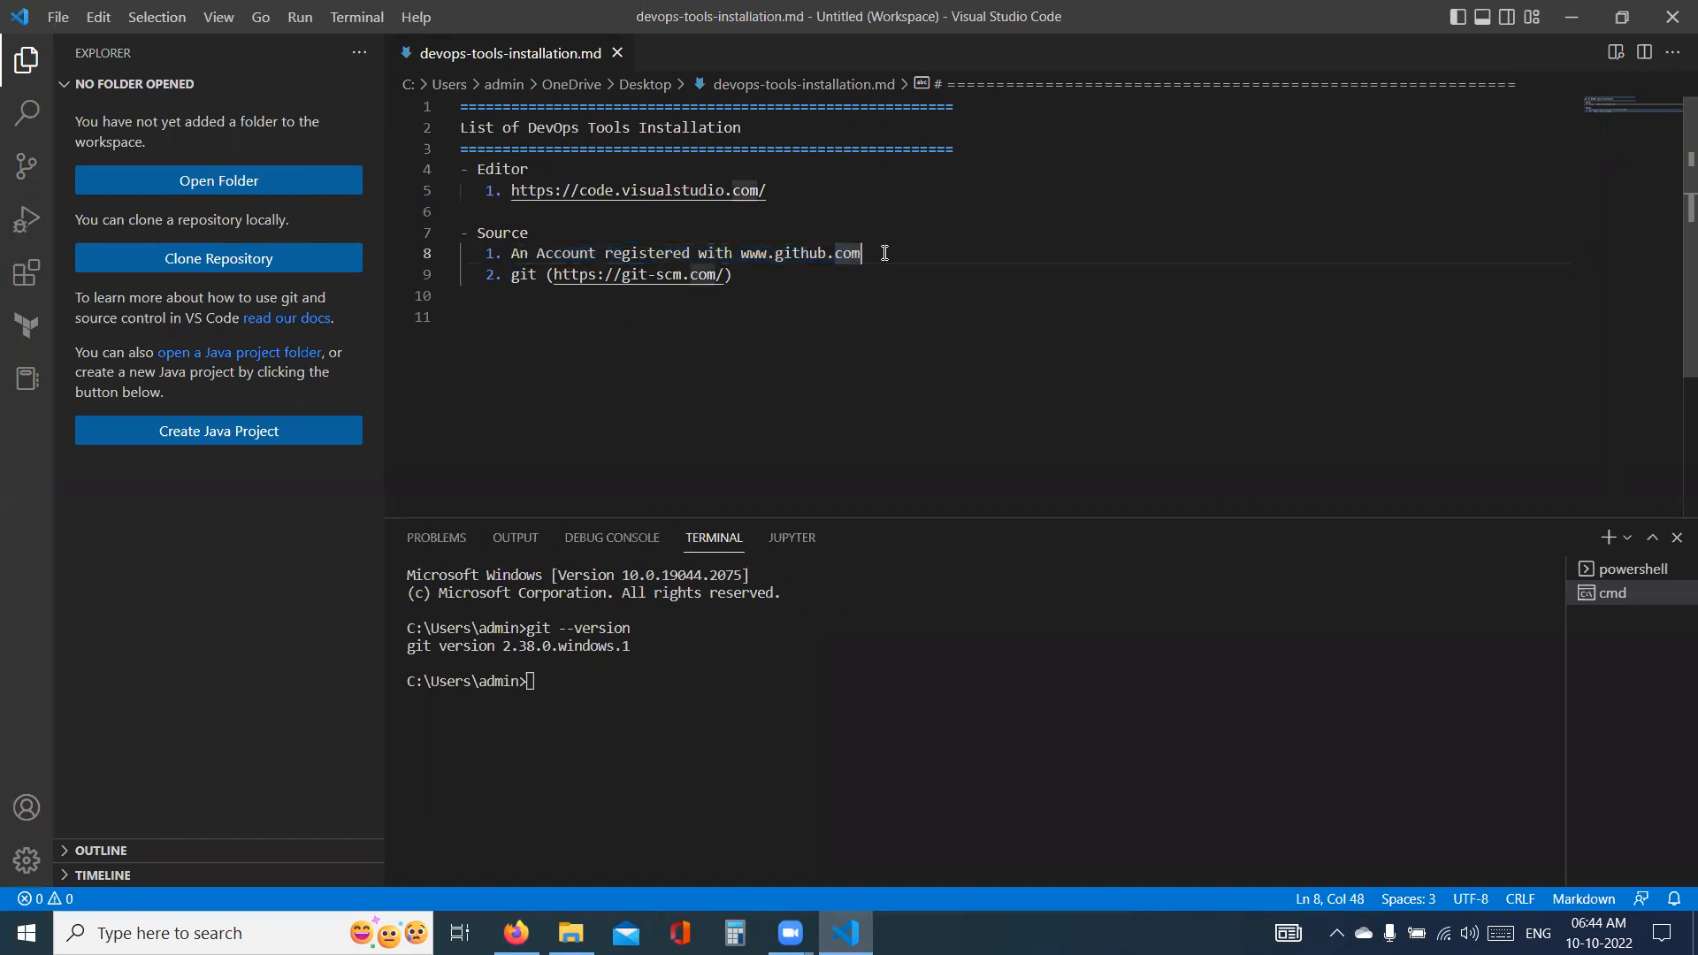
left_click_drag(733, 276, 512, 281)
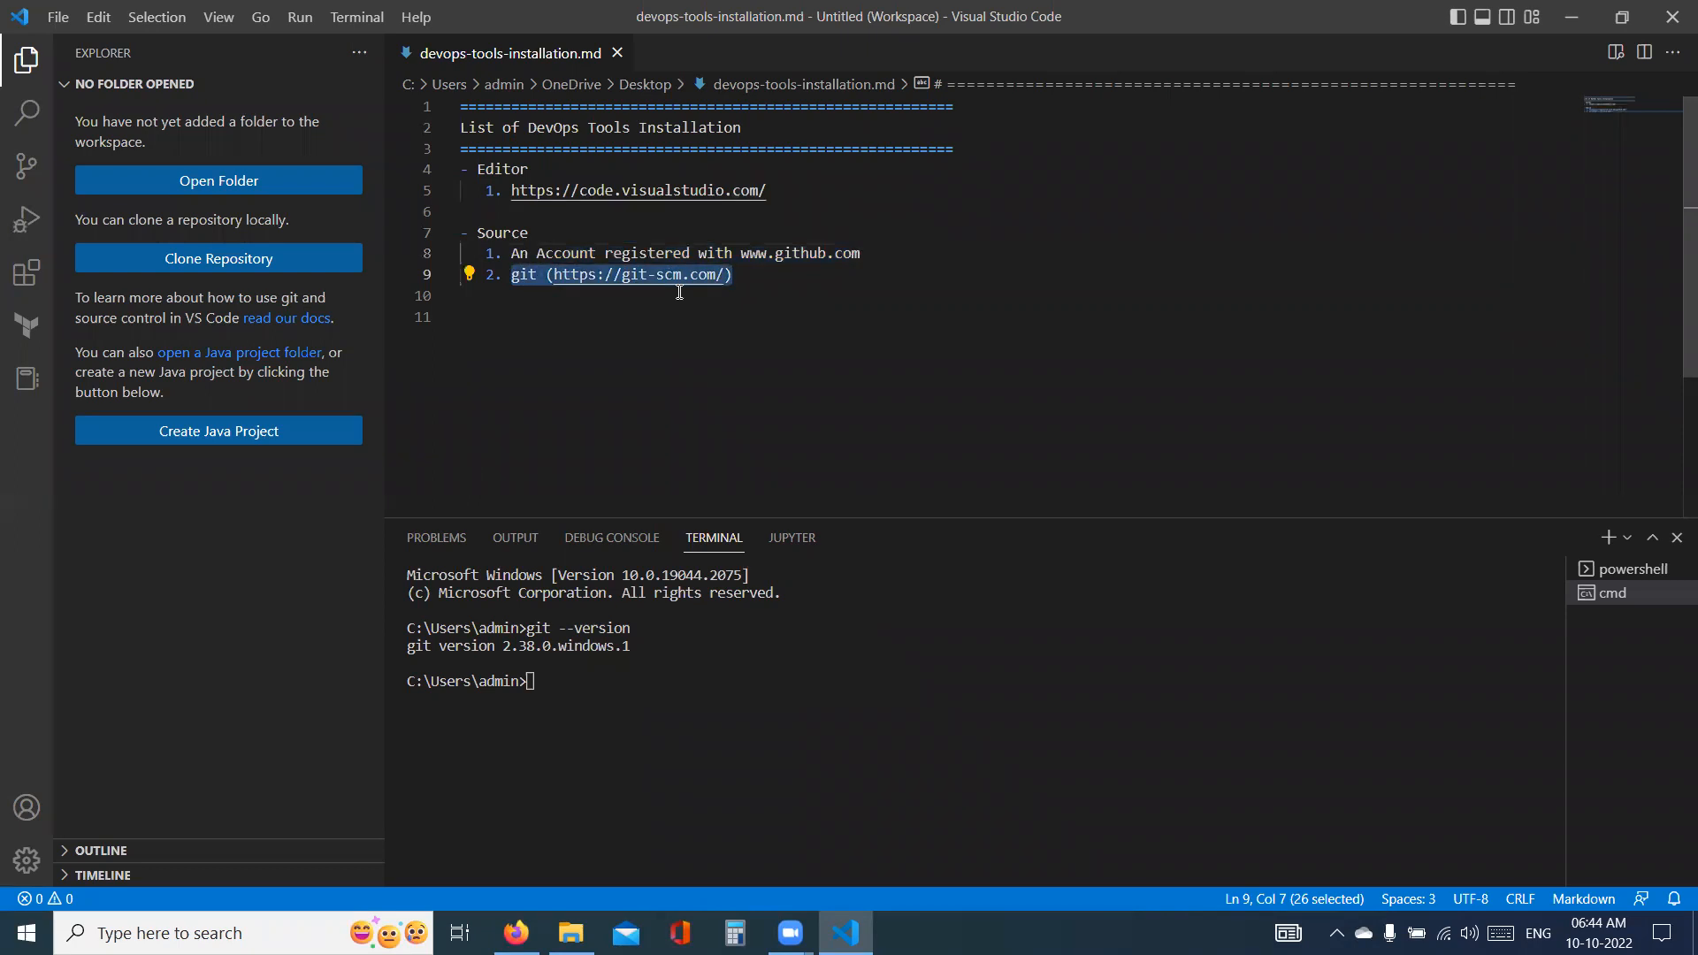
left_click(767, 276)
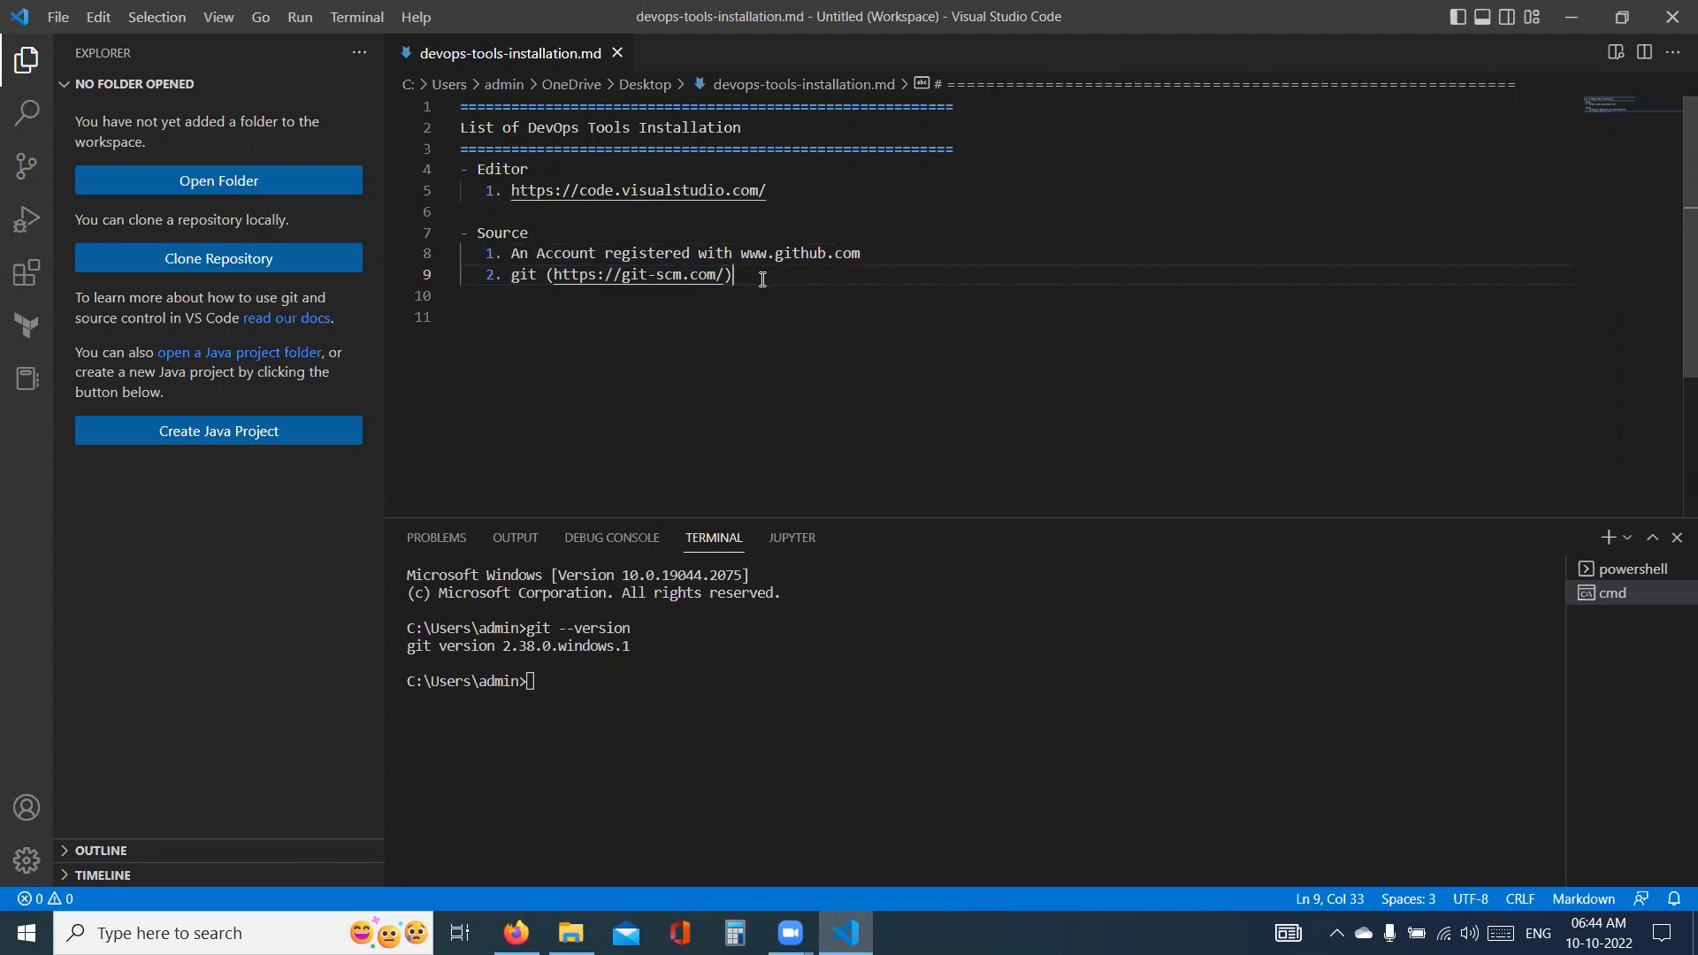
key("Return")
type("GitHub Desktop")
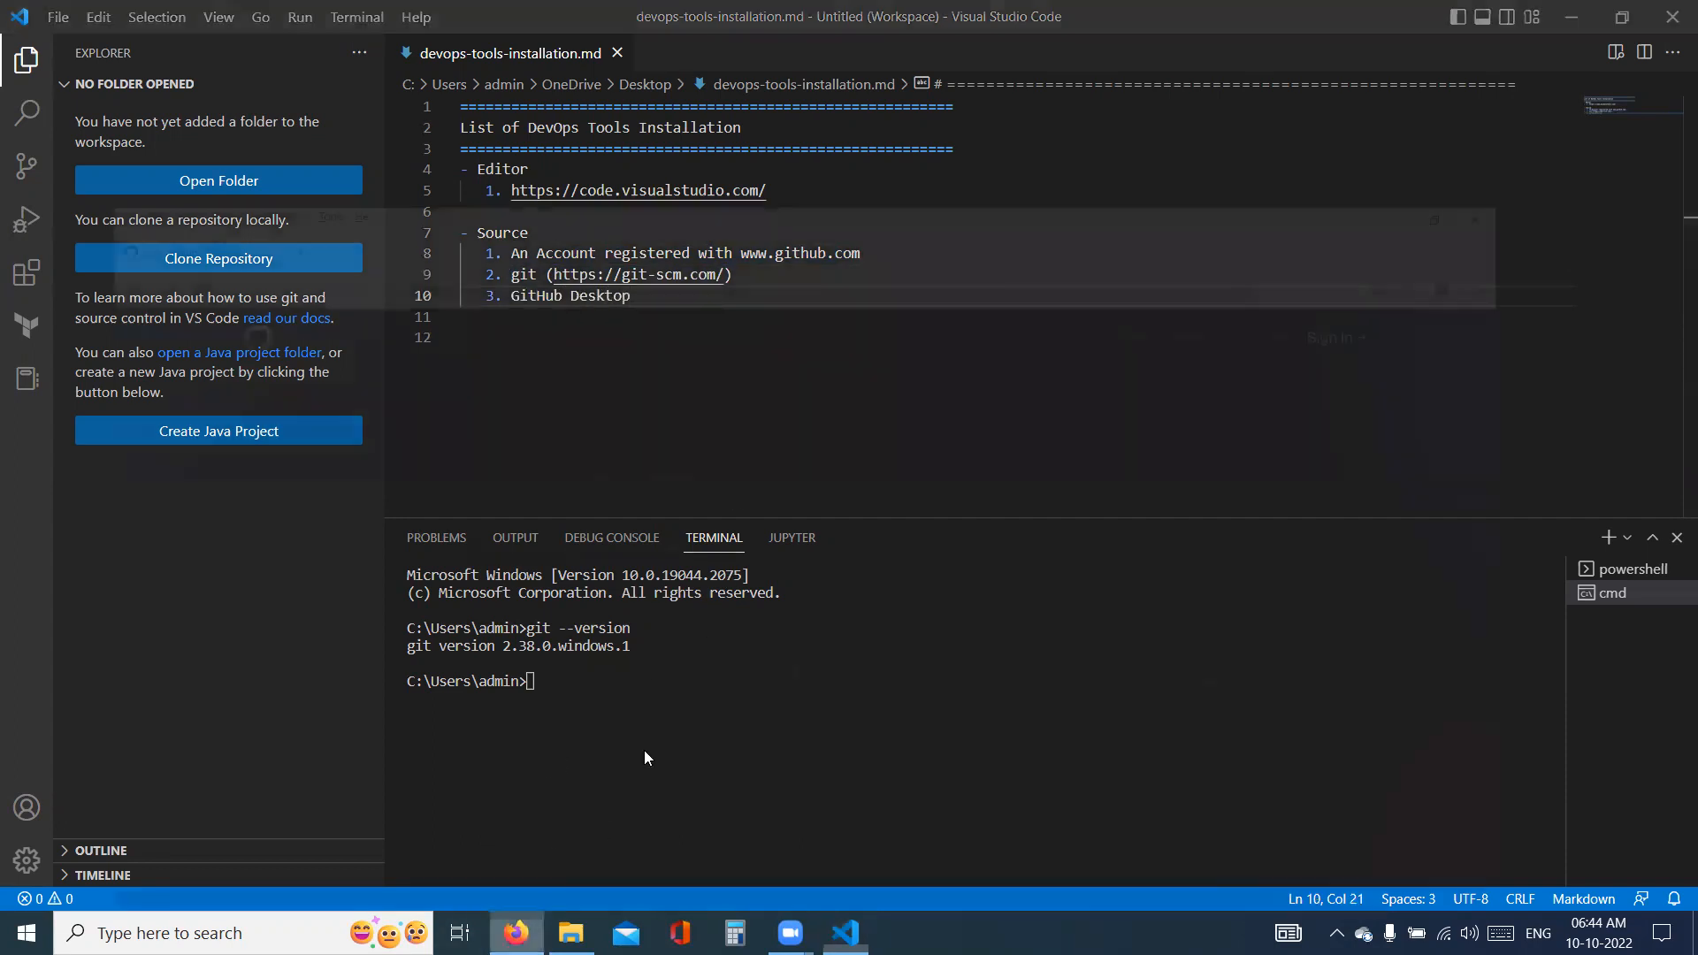
- Switch to Firefox, close the Join GitHub page, search for "github desktop" and open the official desktop.github.com result
left_click(517, 933)
left_click(255, 57)
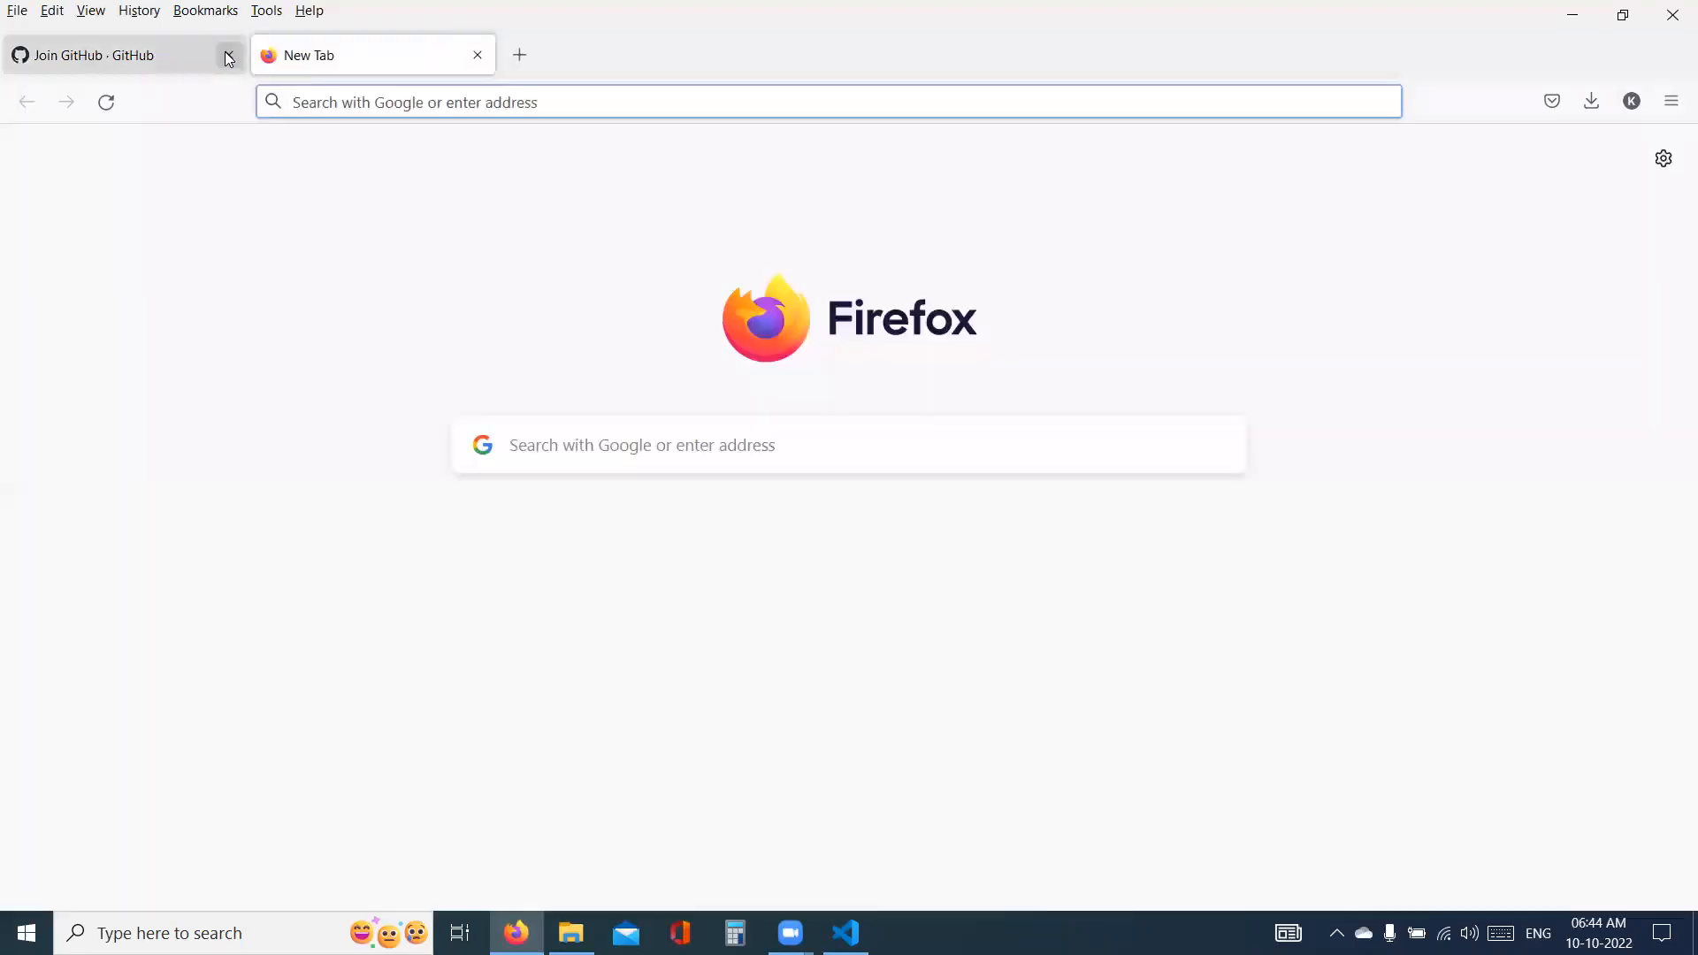
left_click(229, 55)
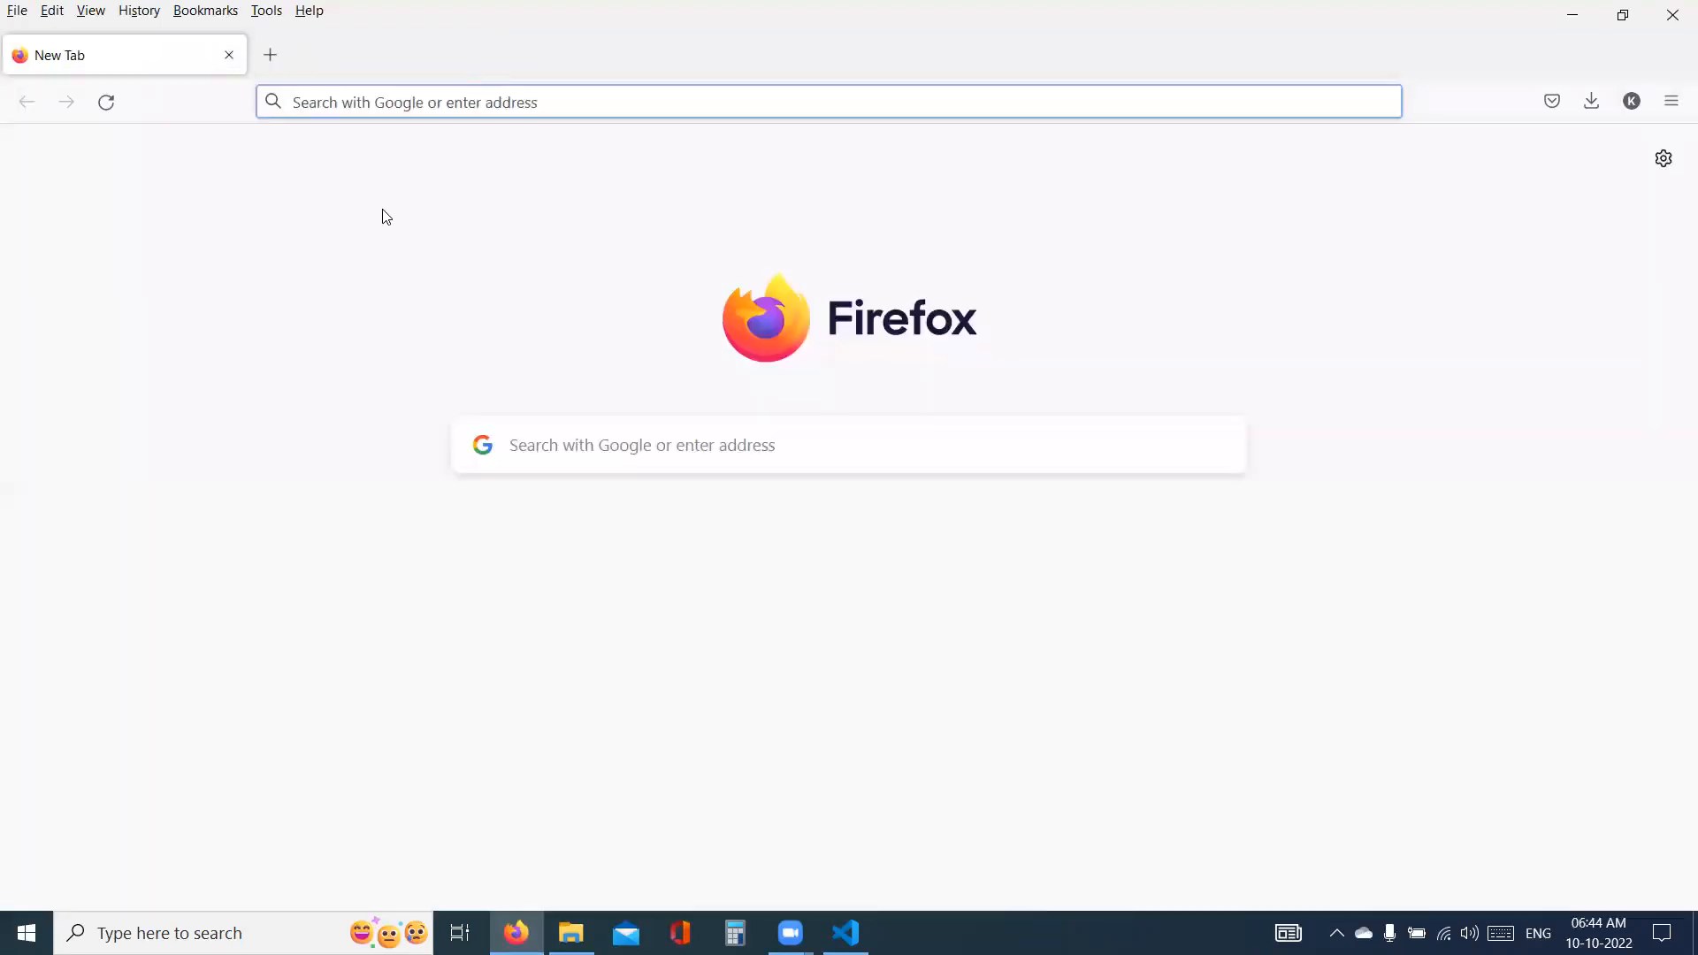
type("githu")
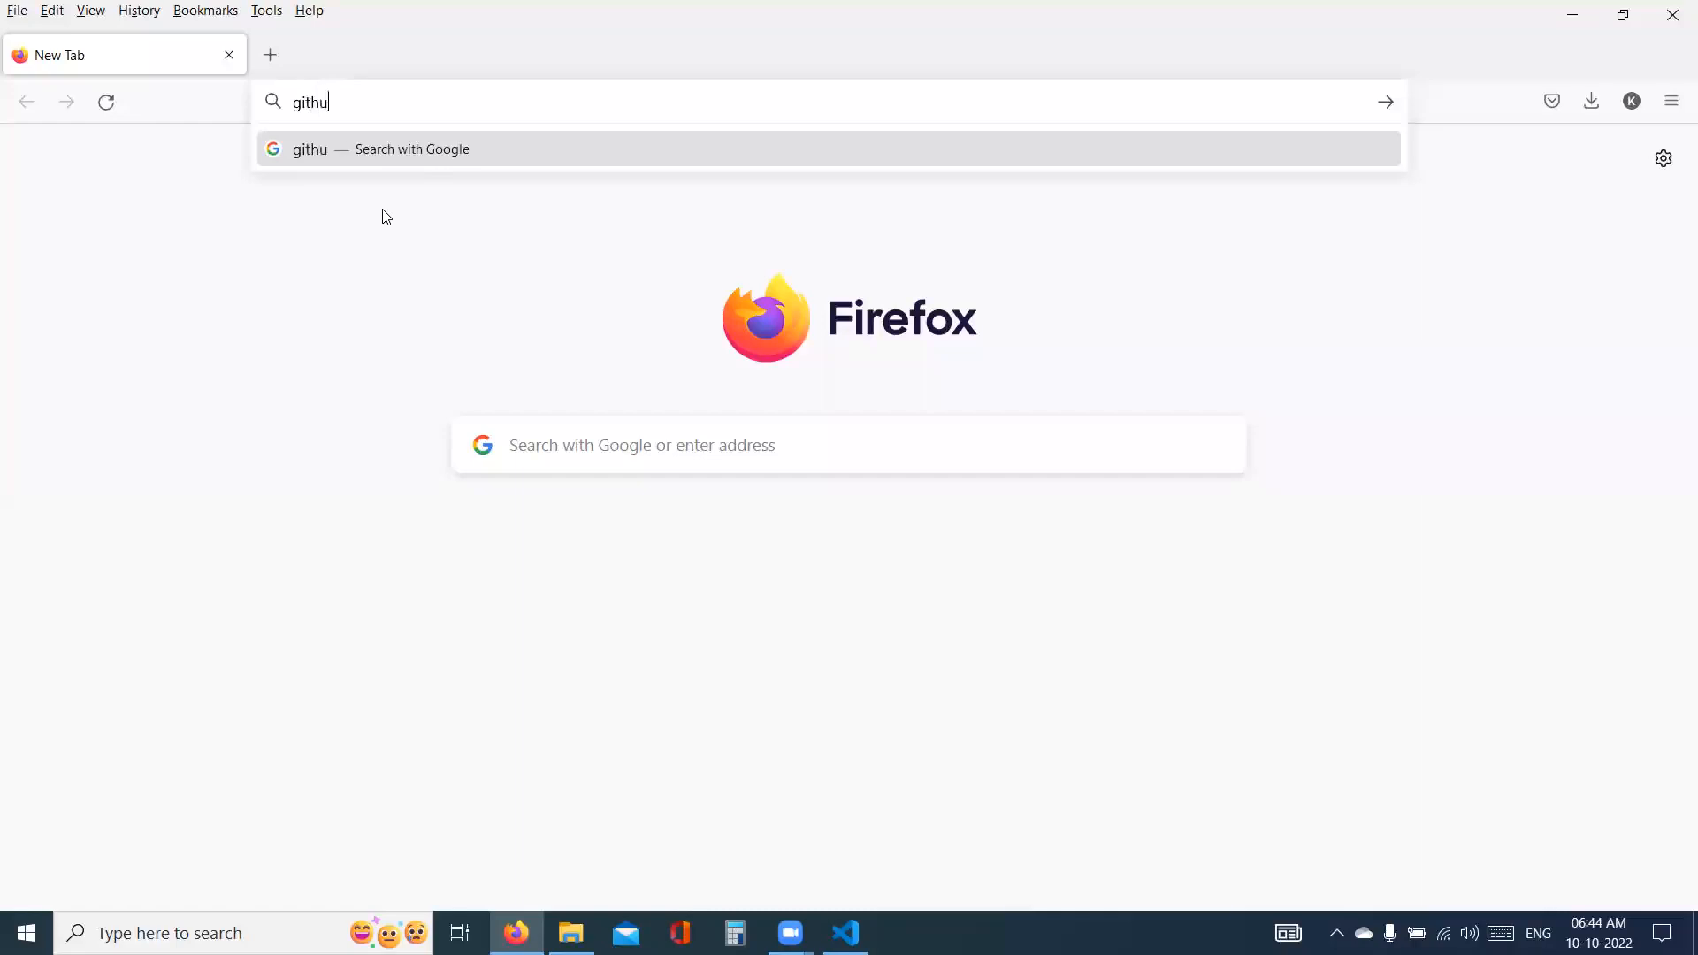
type("b desktop")
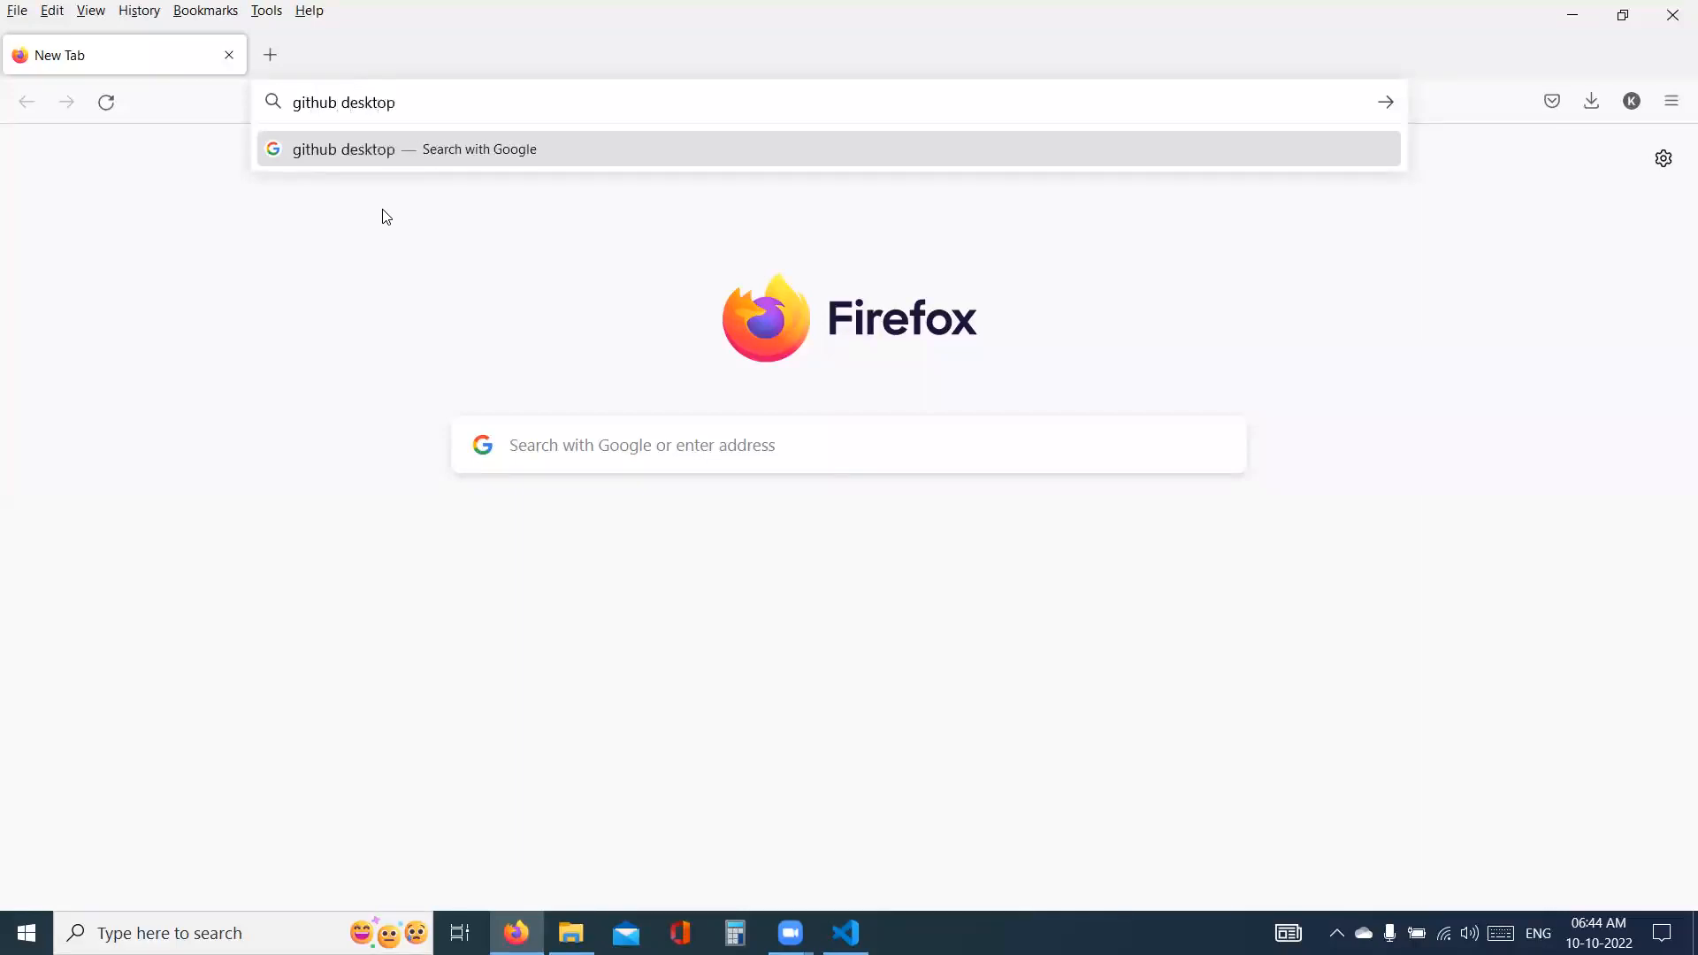
key("Return")
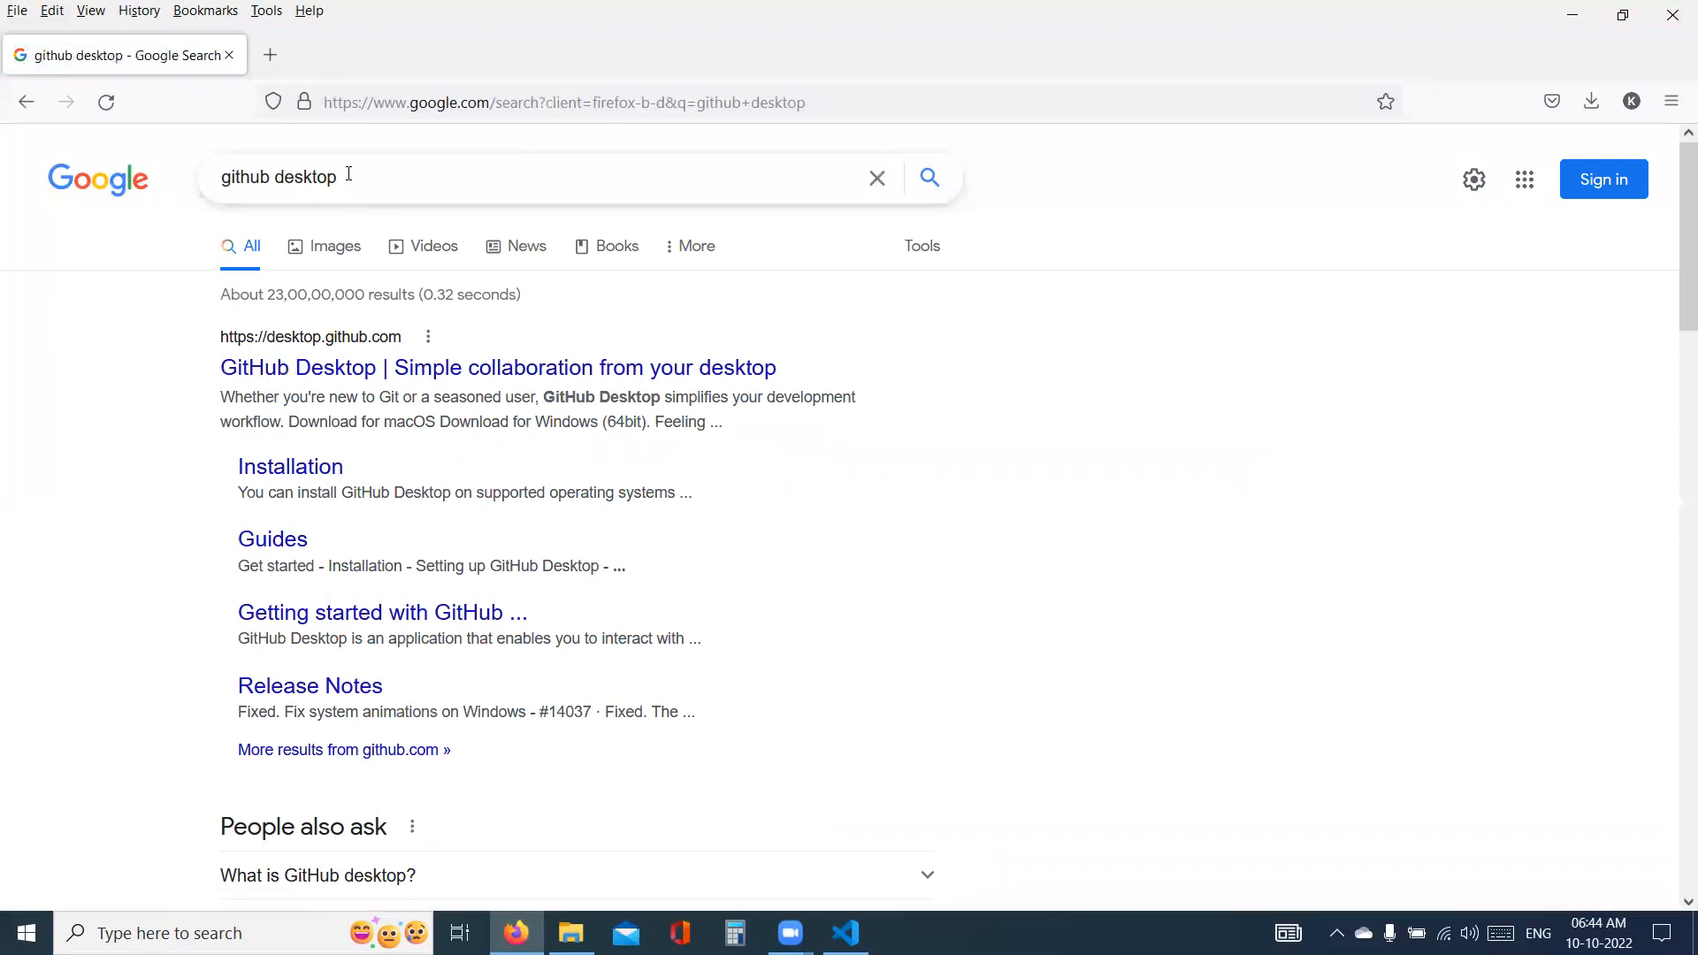
left_click(352, 373)
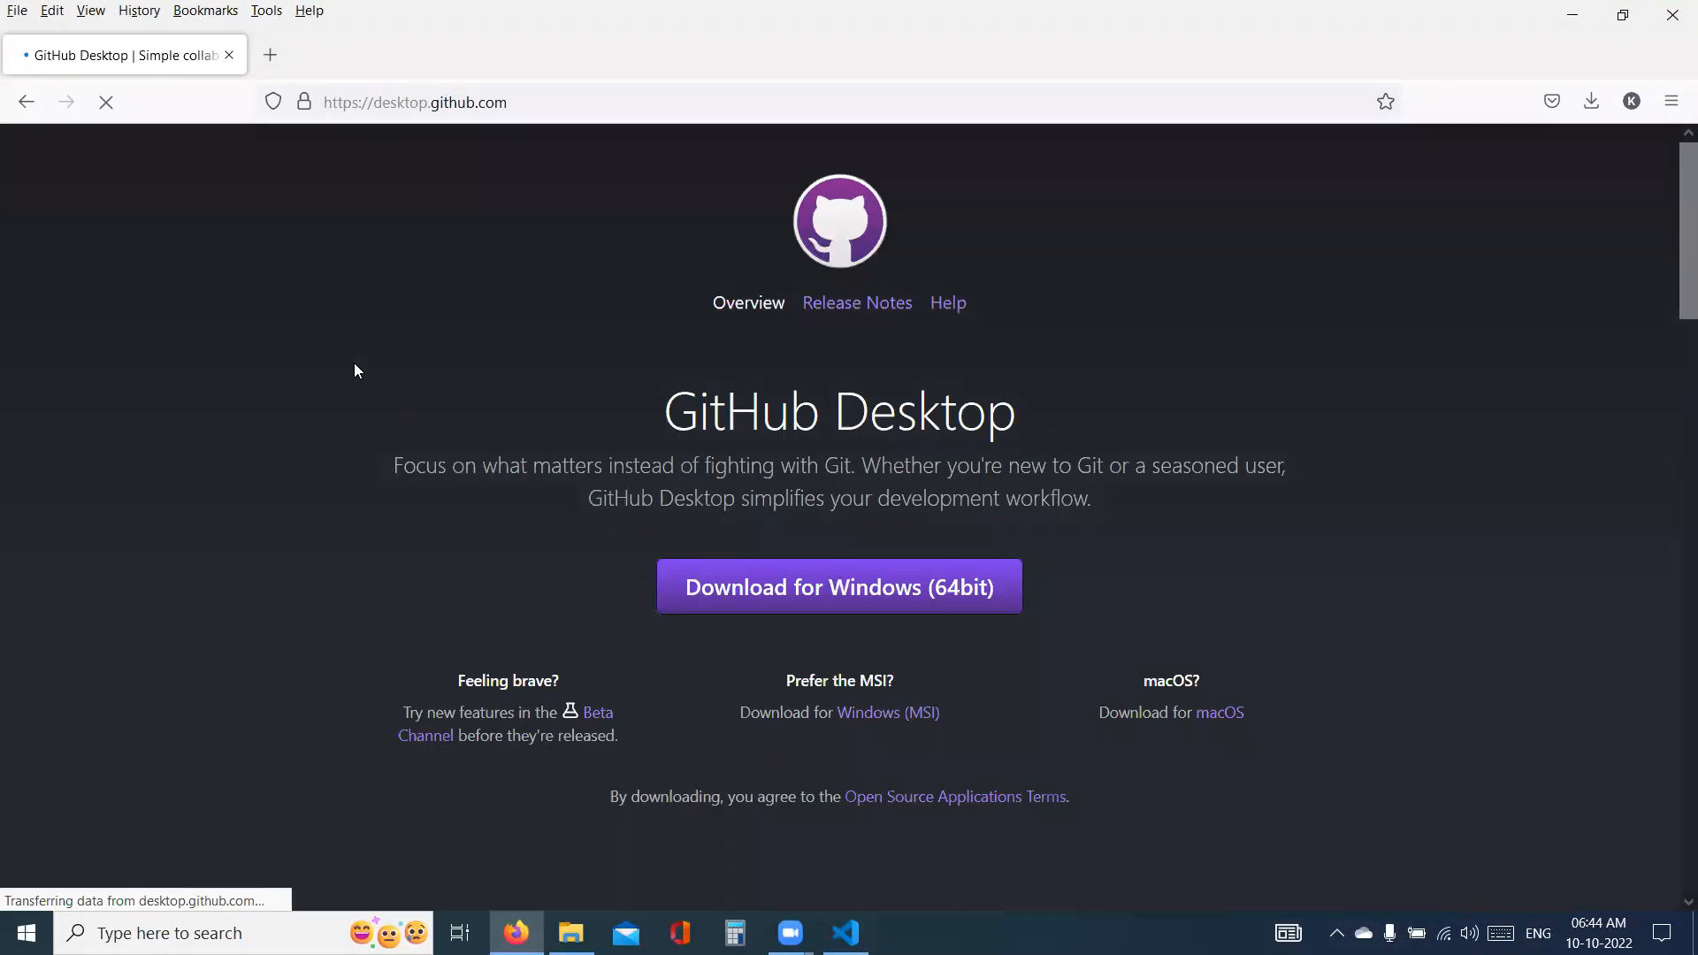
- Download GitHub Desktop for Windows (64bit) and run GitHubDesktopSetup-x64.exe
left_click_drag(671, 409, 1033, 424)
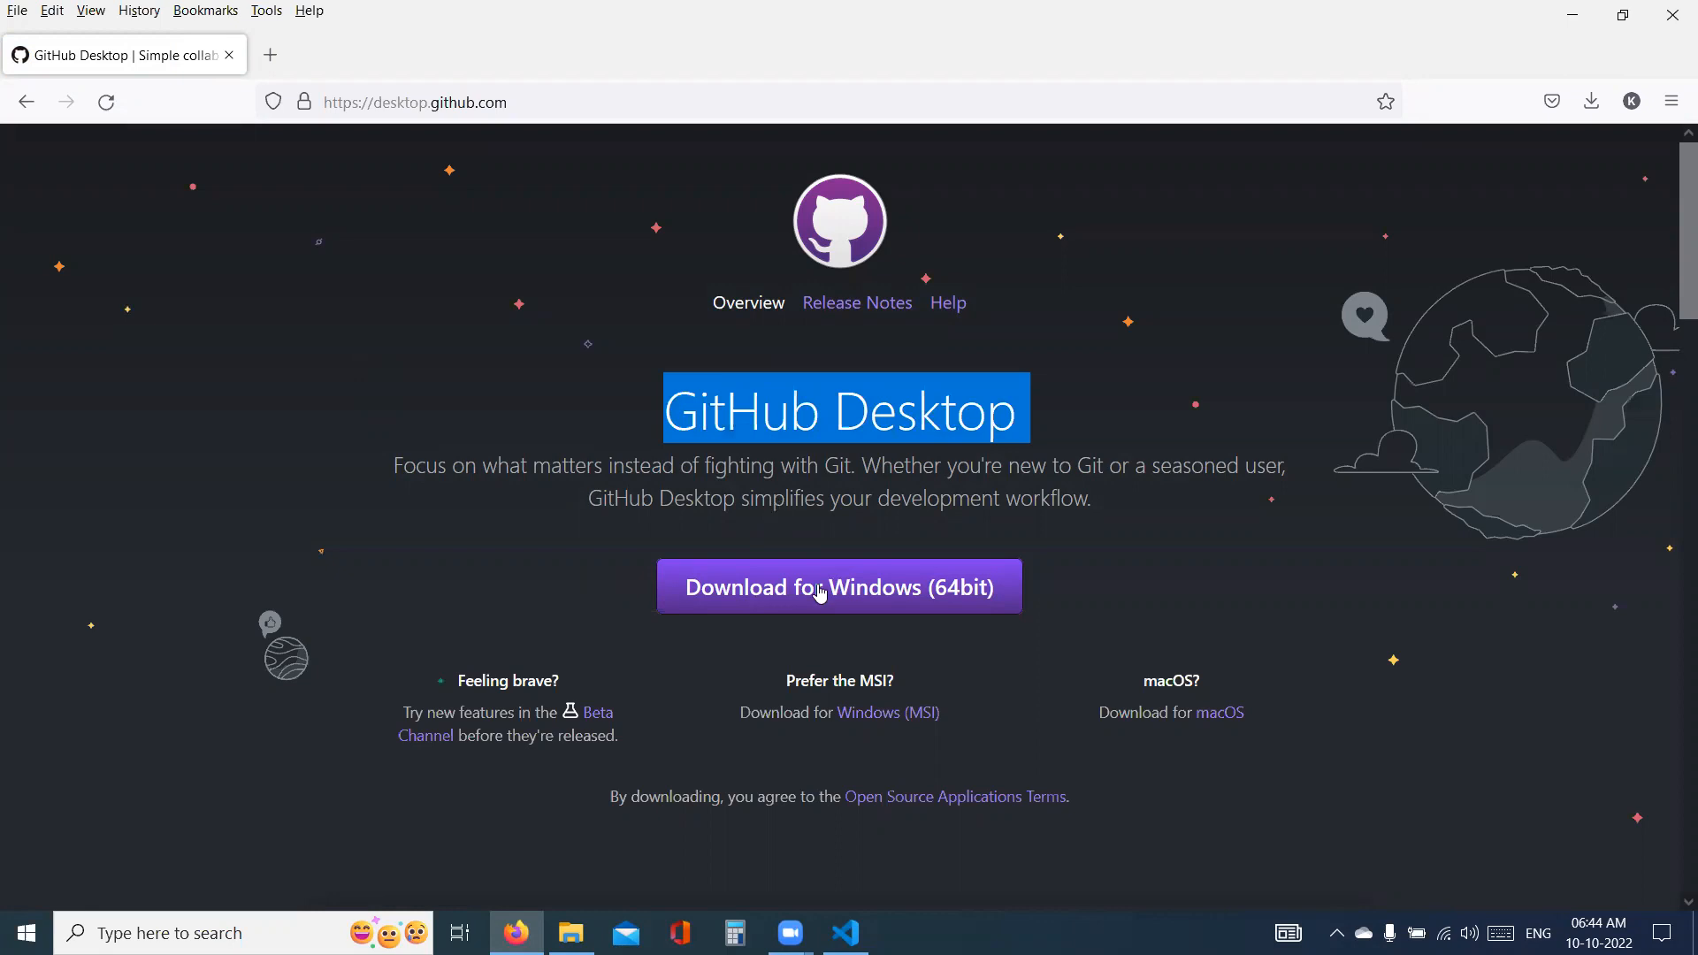
left_click(849, 593)
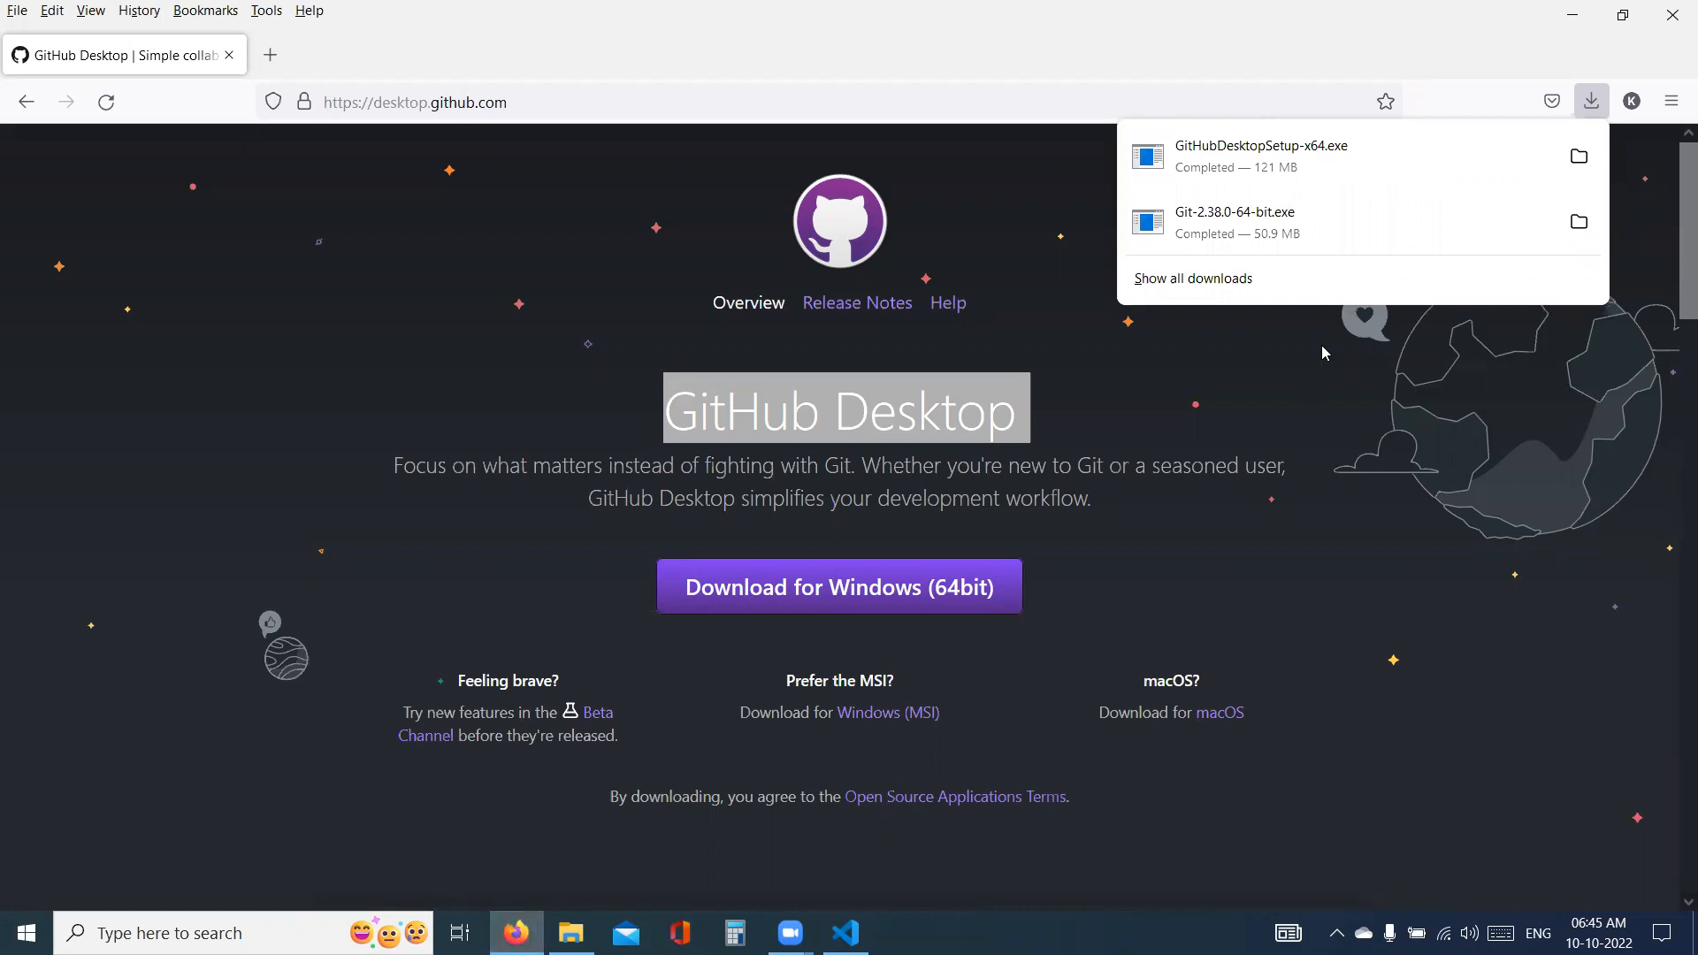
left_click(1284, 155)
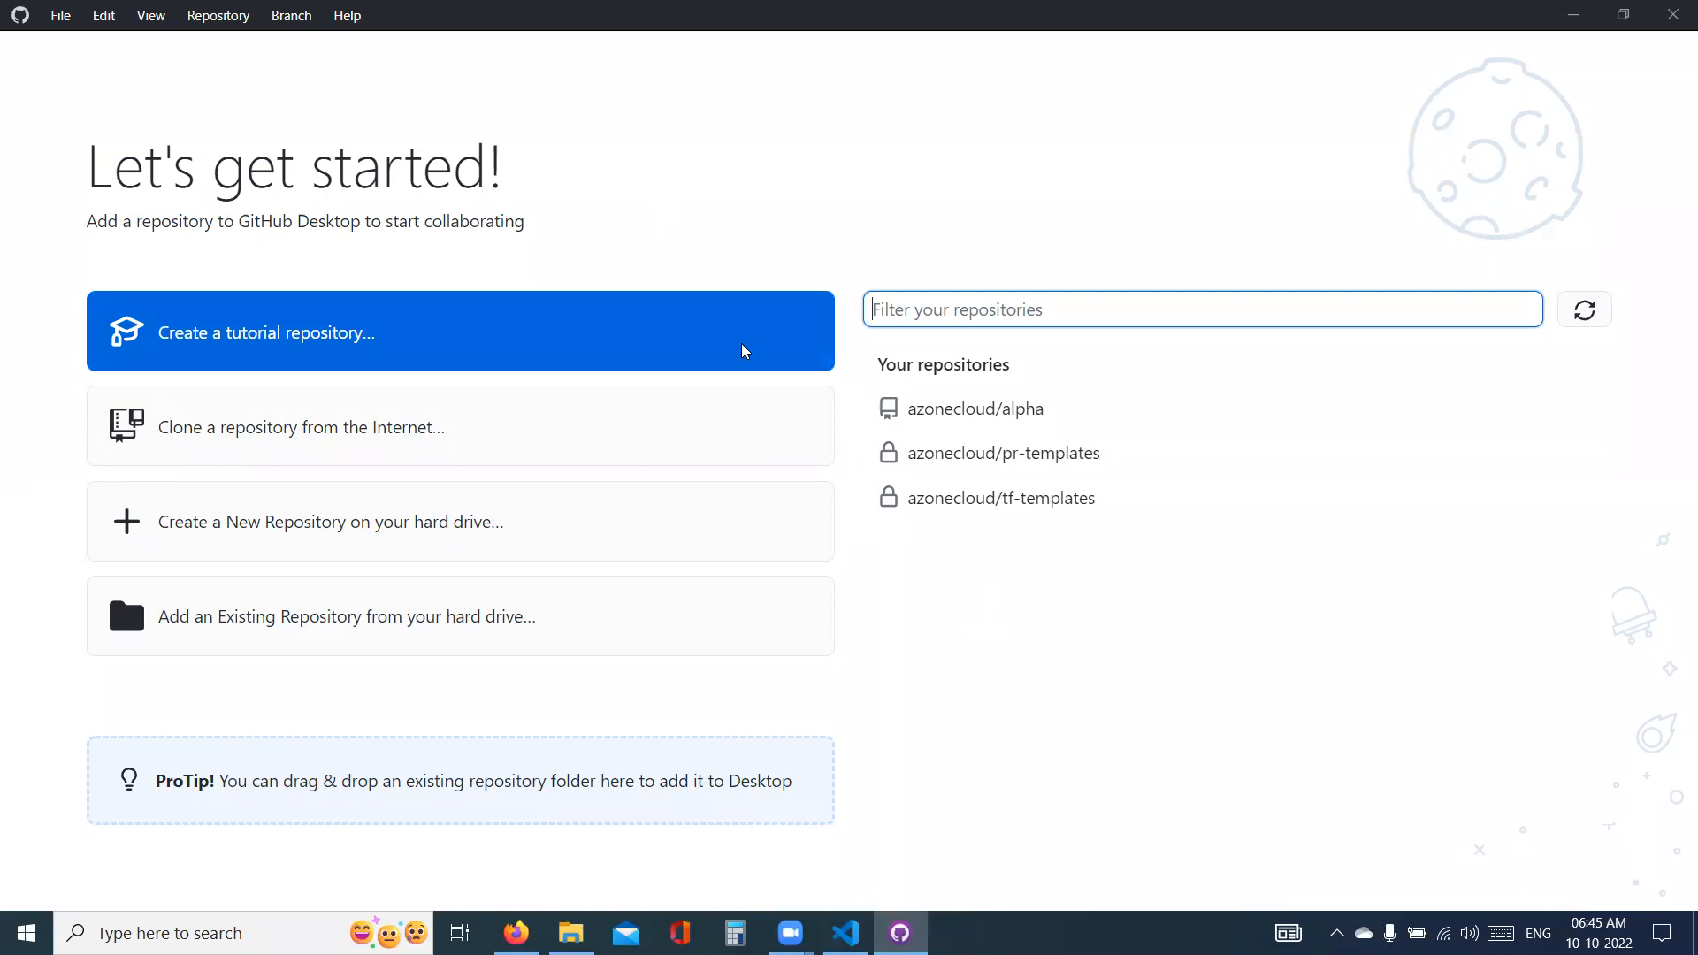
- Sign out of the GitHub.com account in the GitHub Desktop options and close the options
left_click(60, 16)
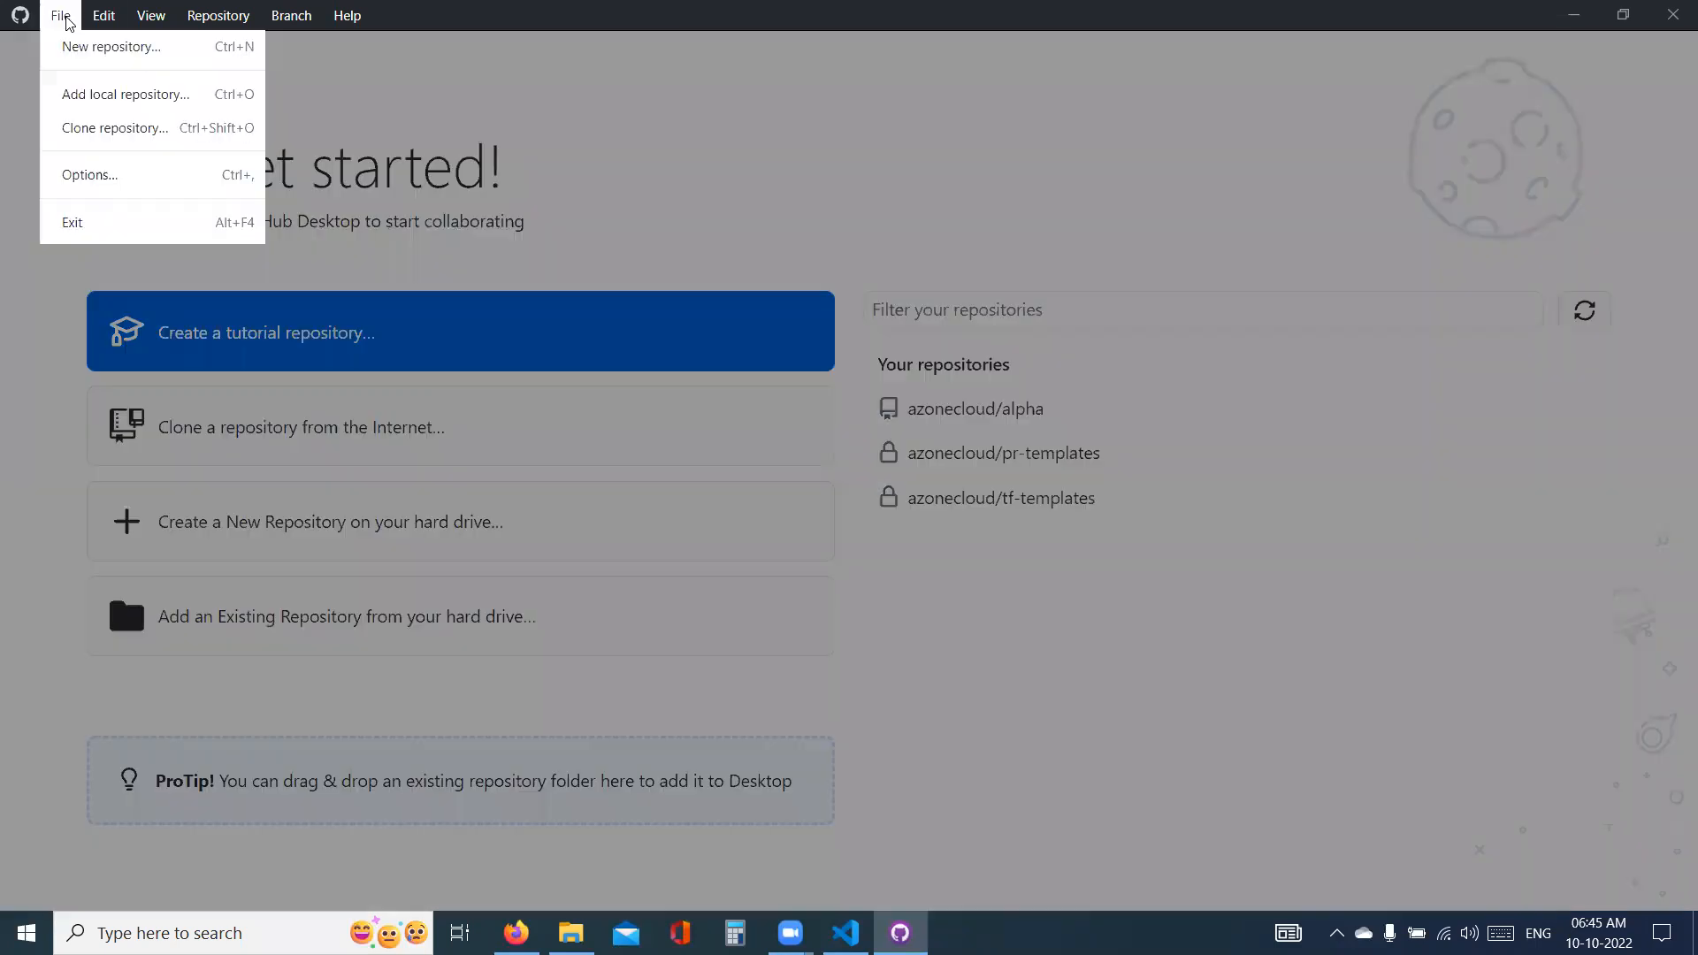
left_click(139, 186)
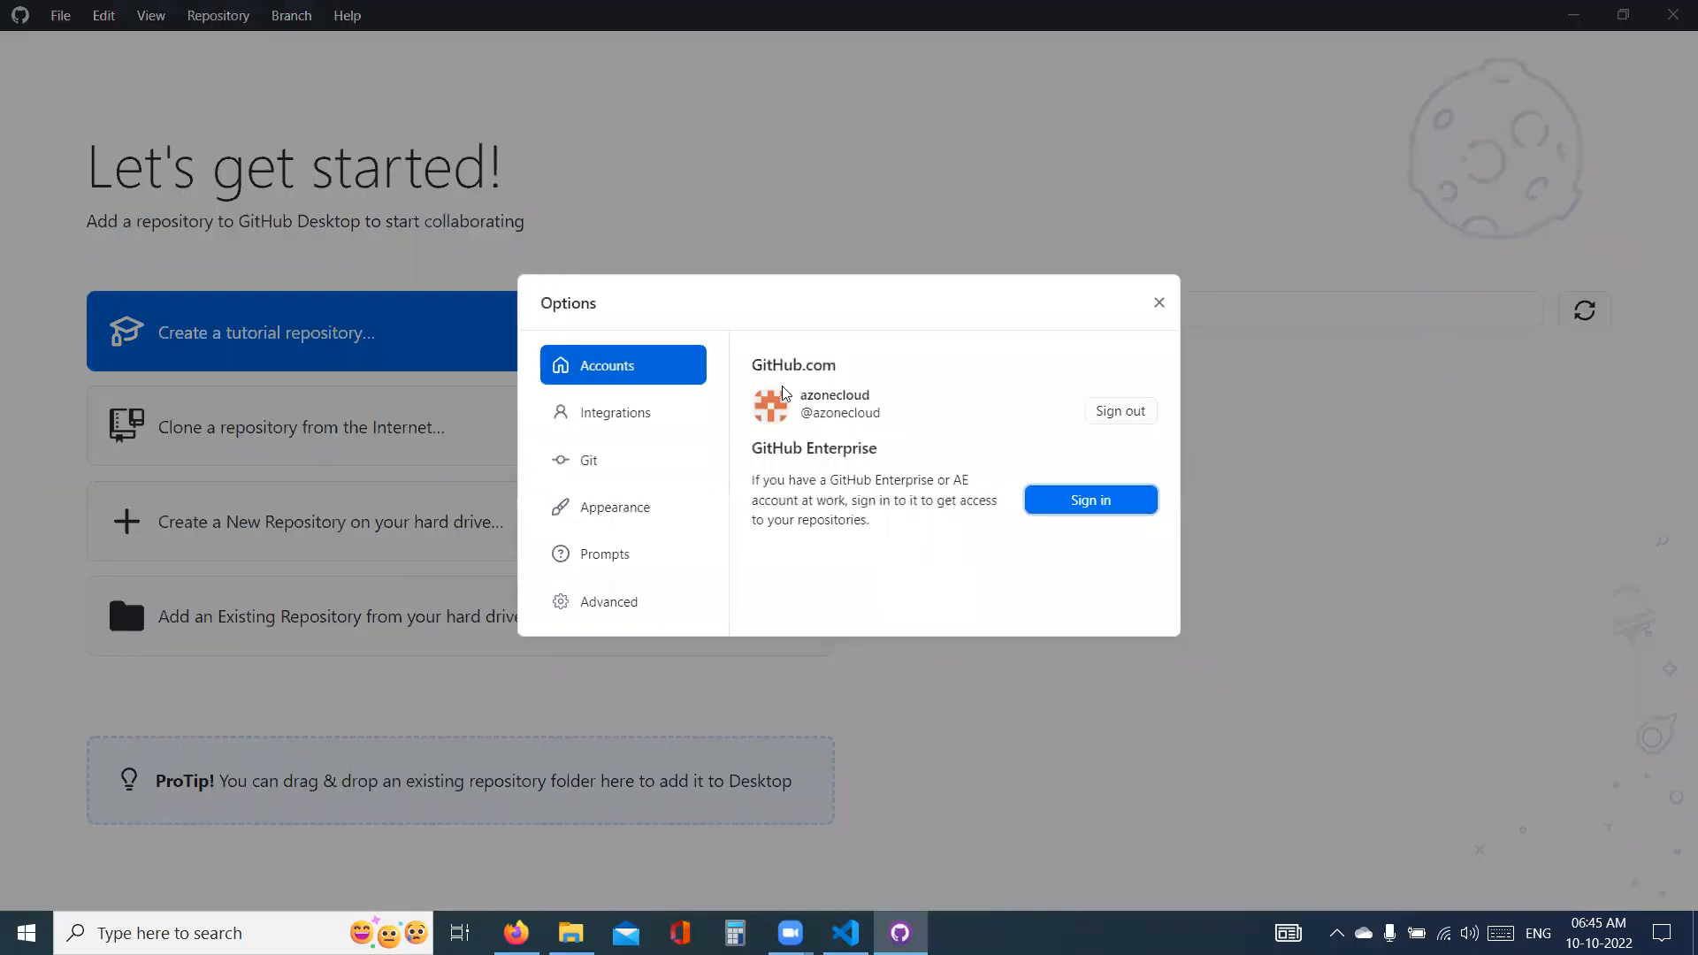
left_click(1104, 412)
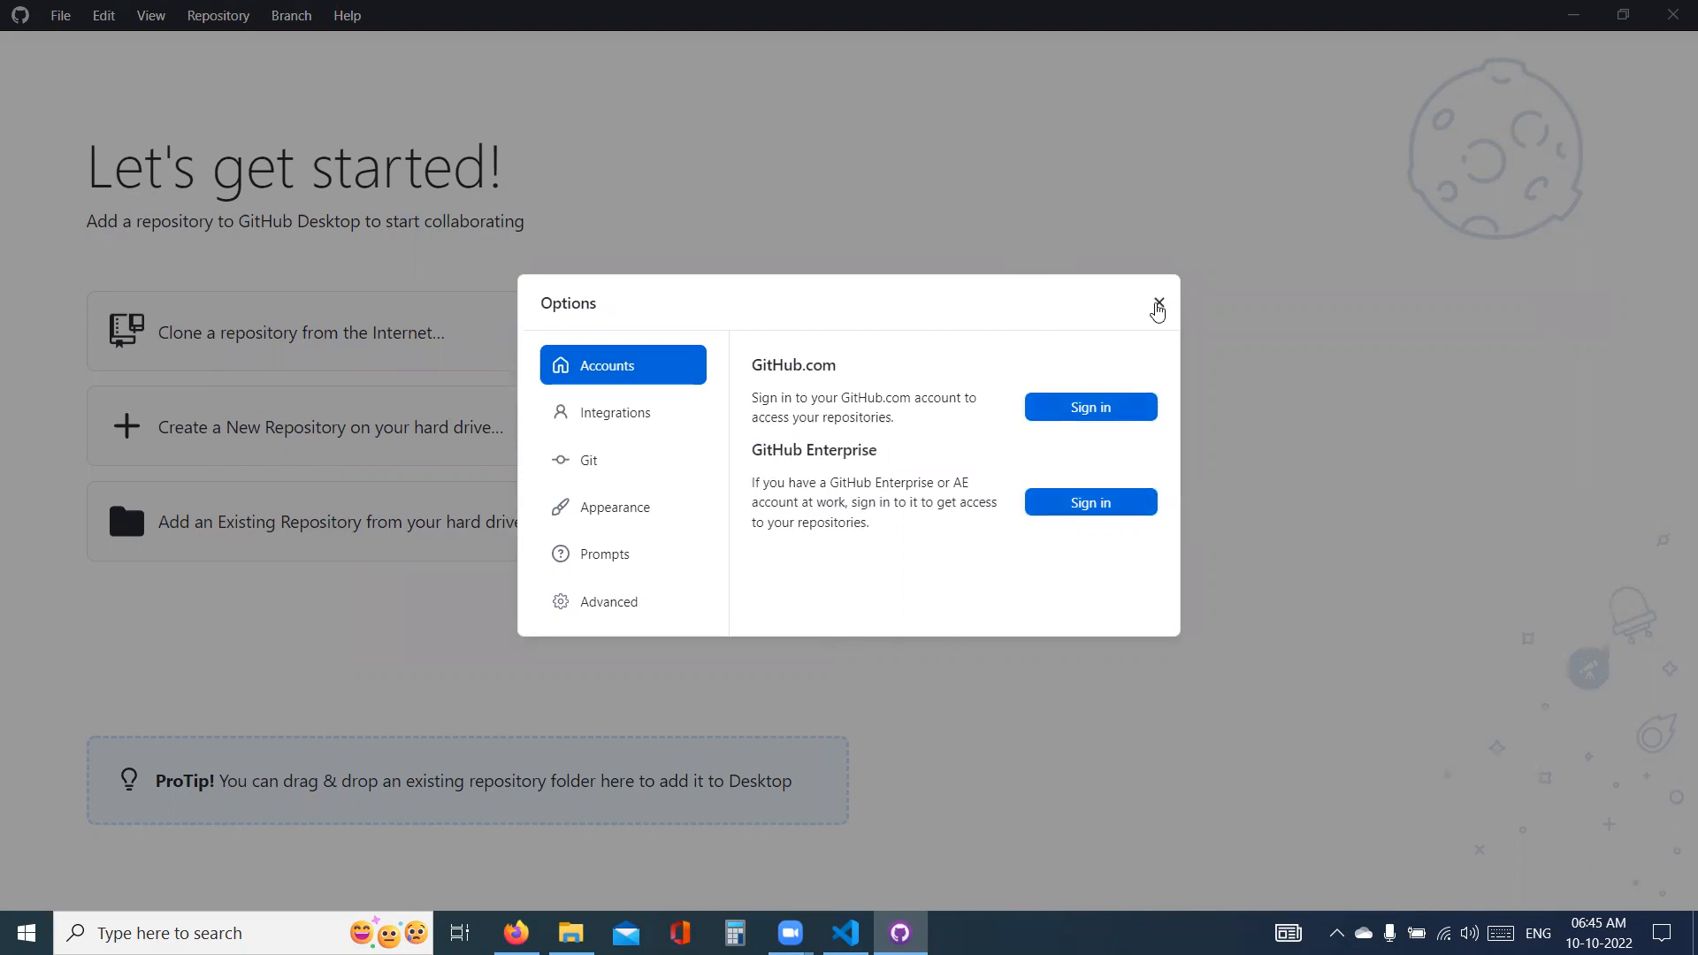
left_click(1157, 311)
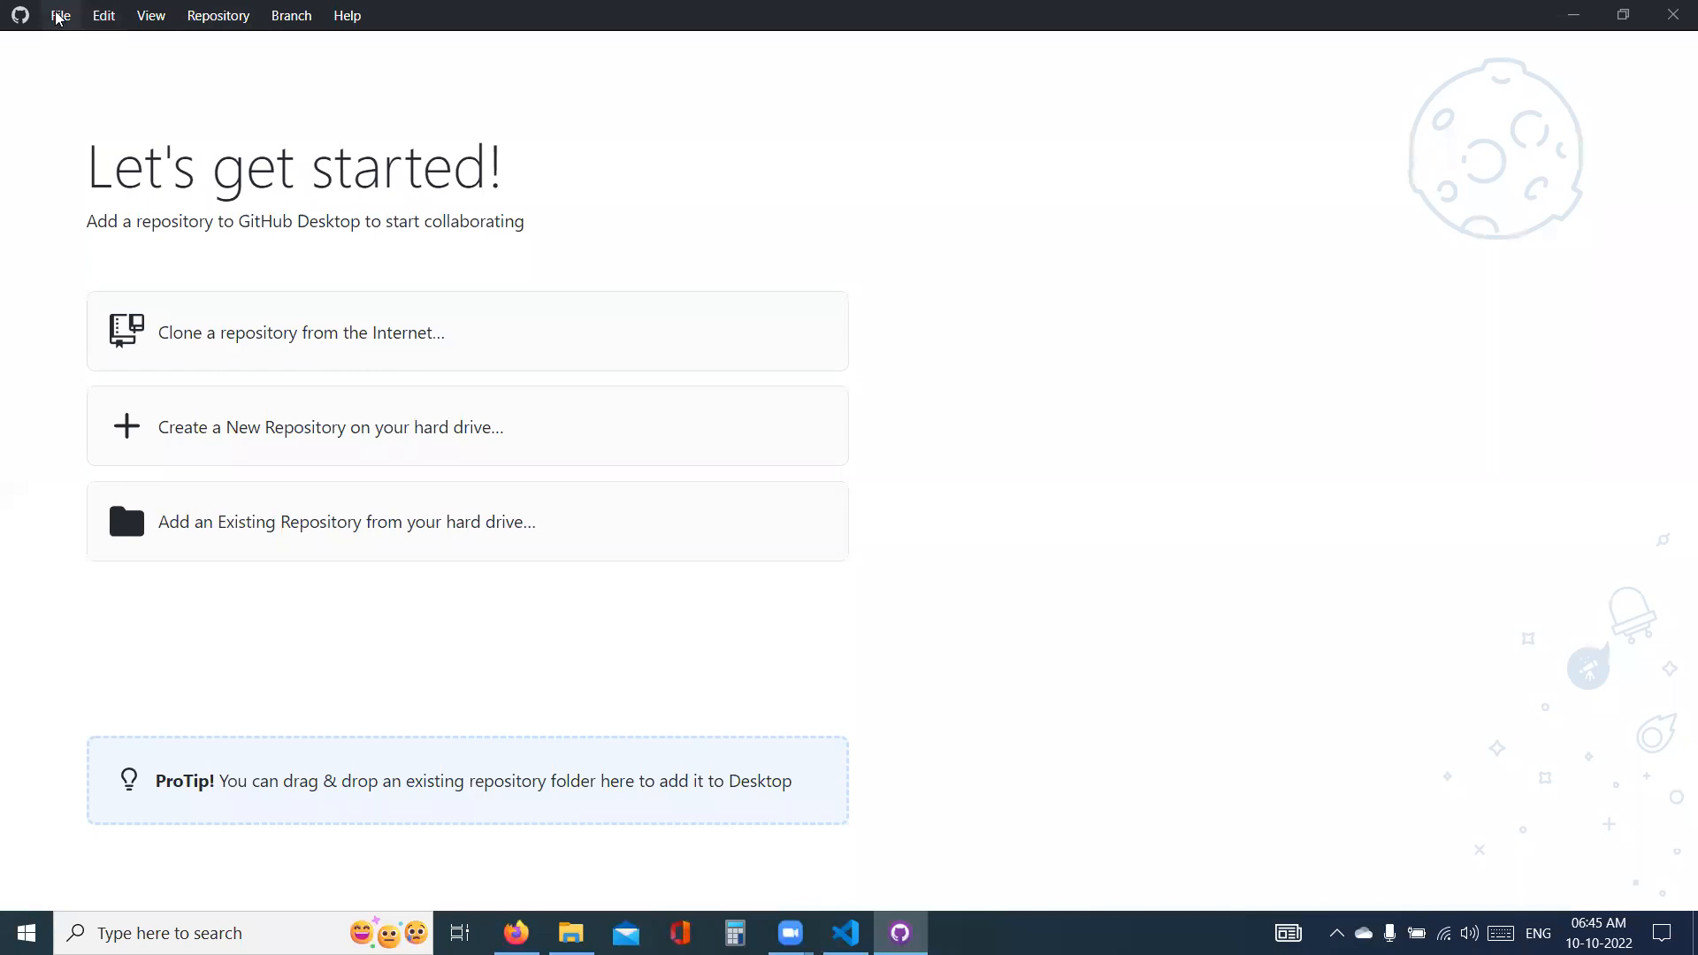
- Start a GitHub.com sign-in from the account options, continuing in the browser
left_click(60, 16)
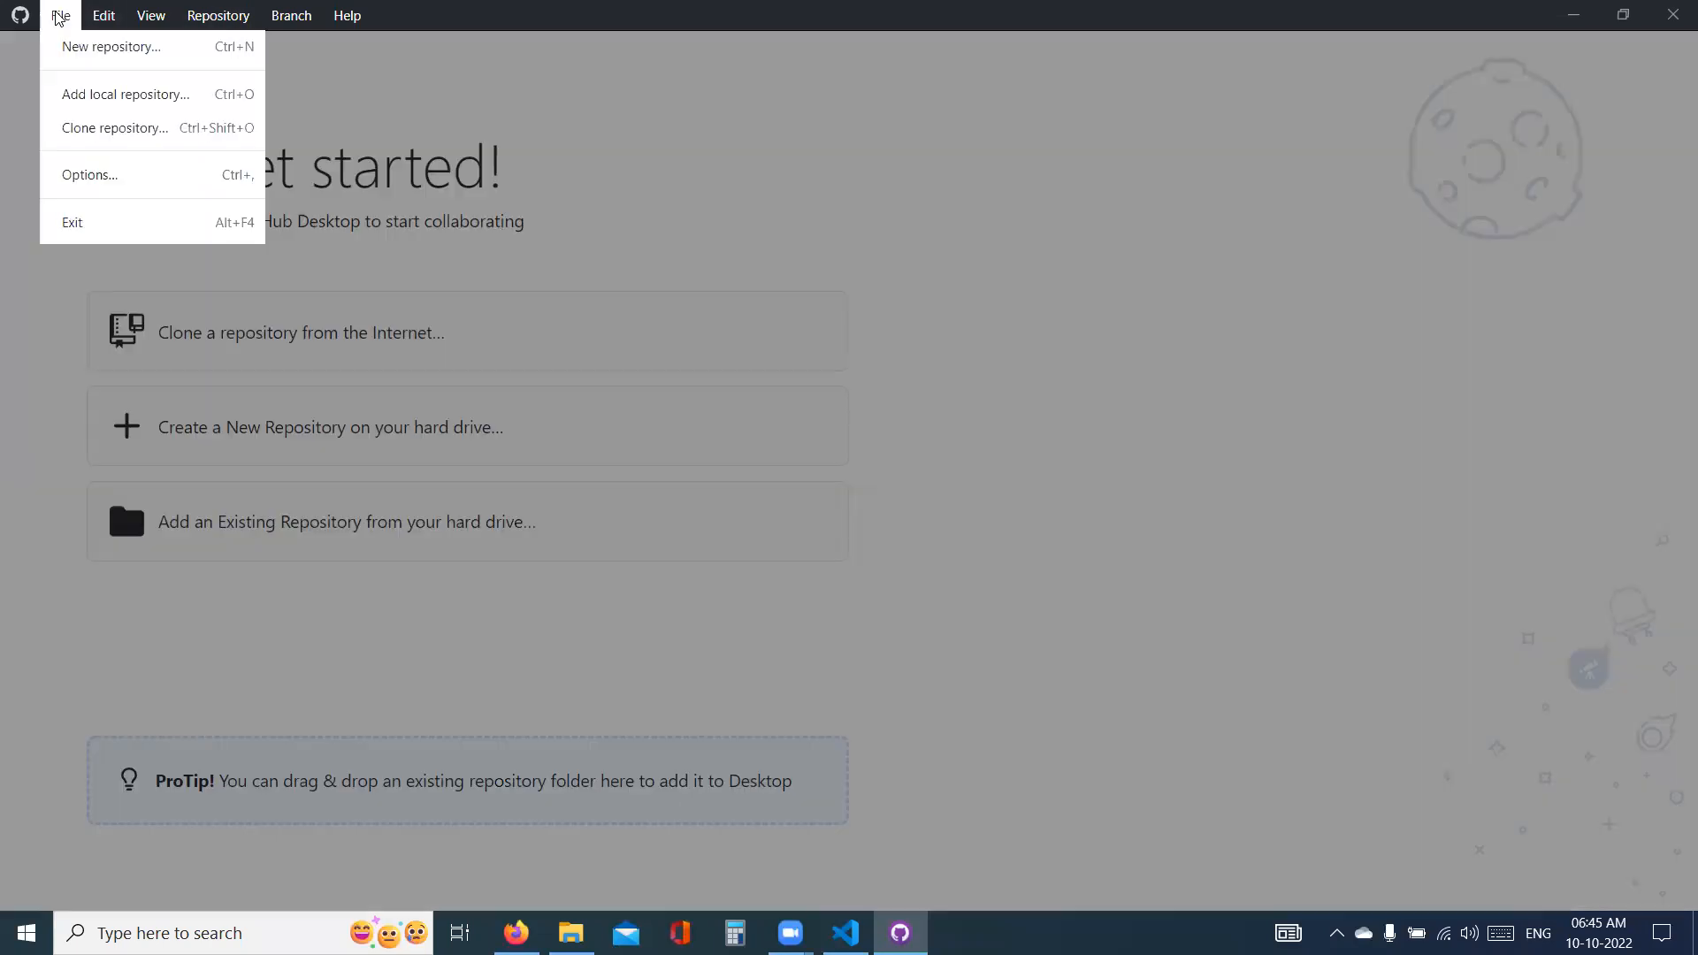
left_click(115, 180)
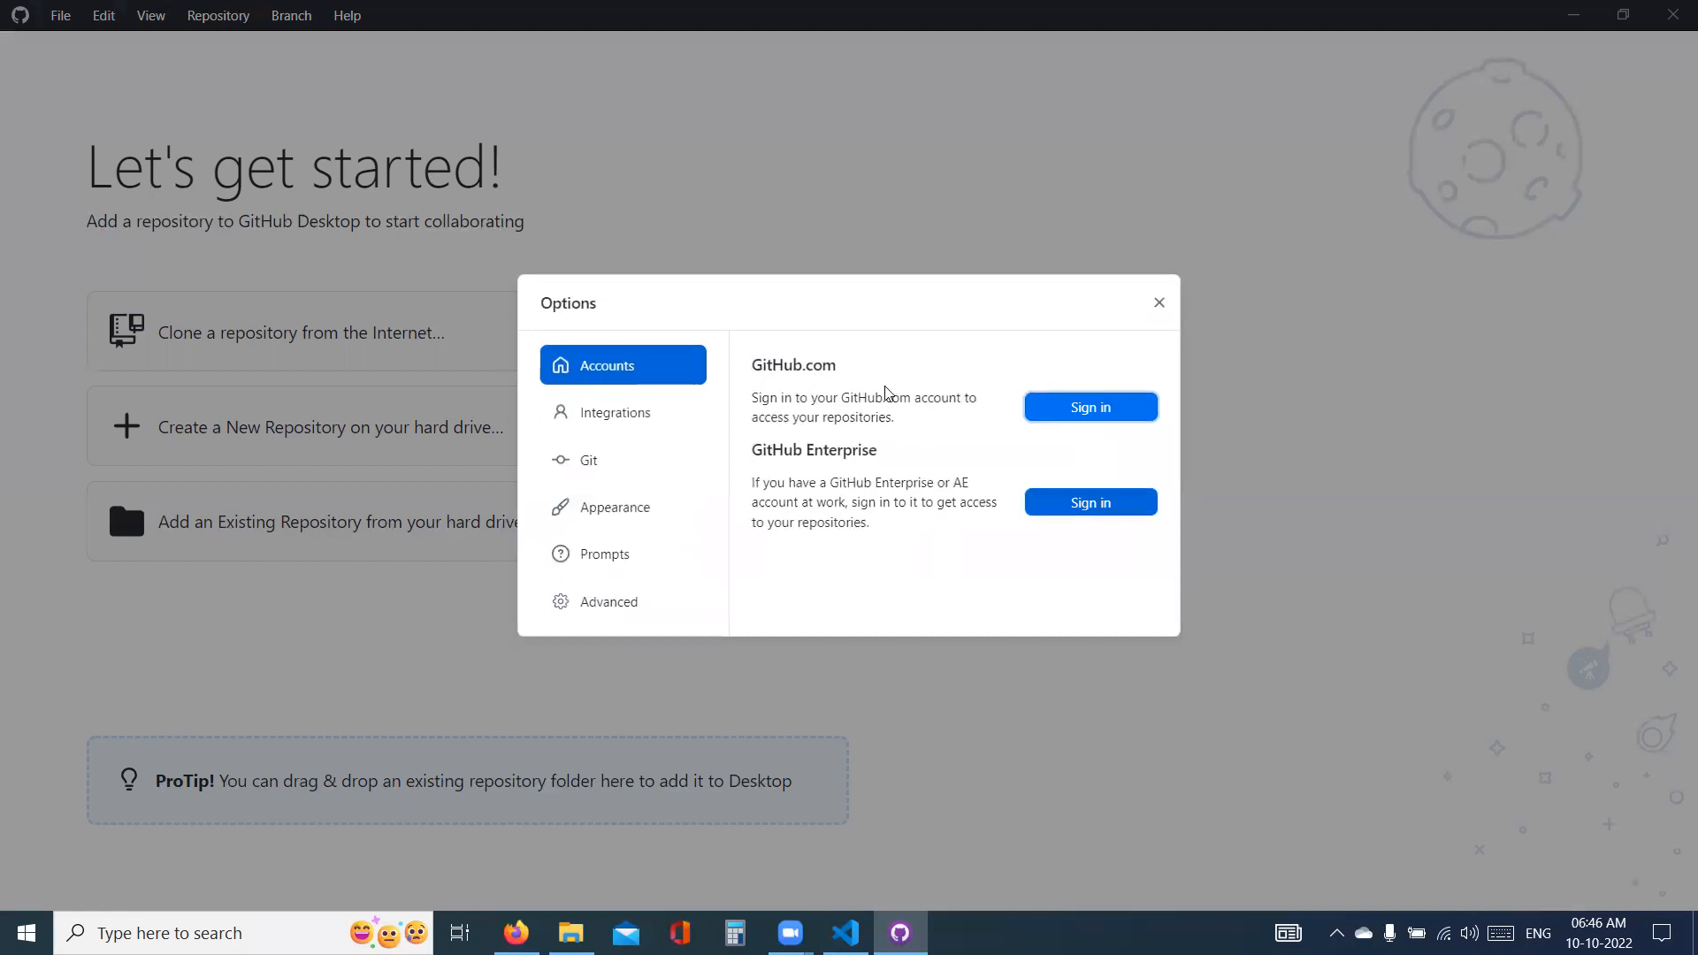
left_click(1104, 414)
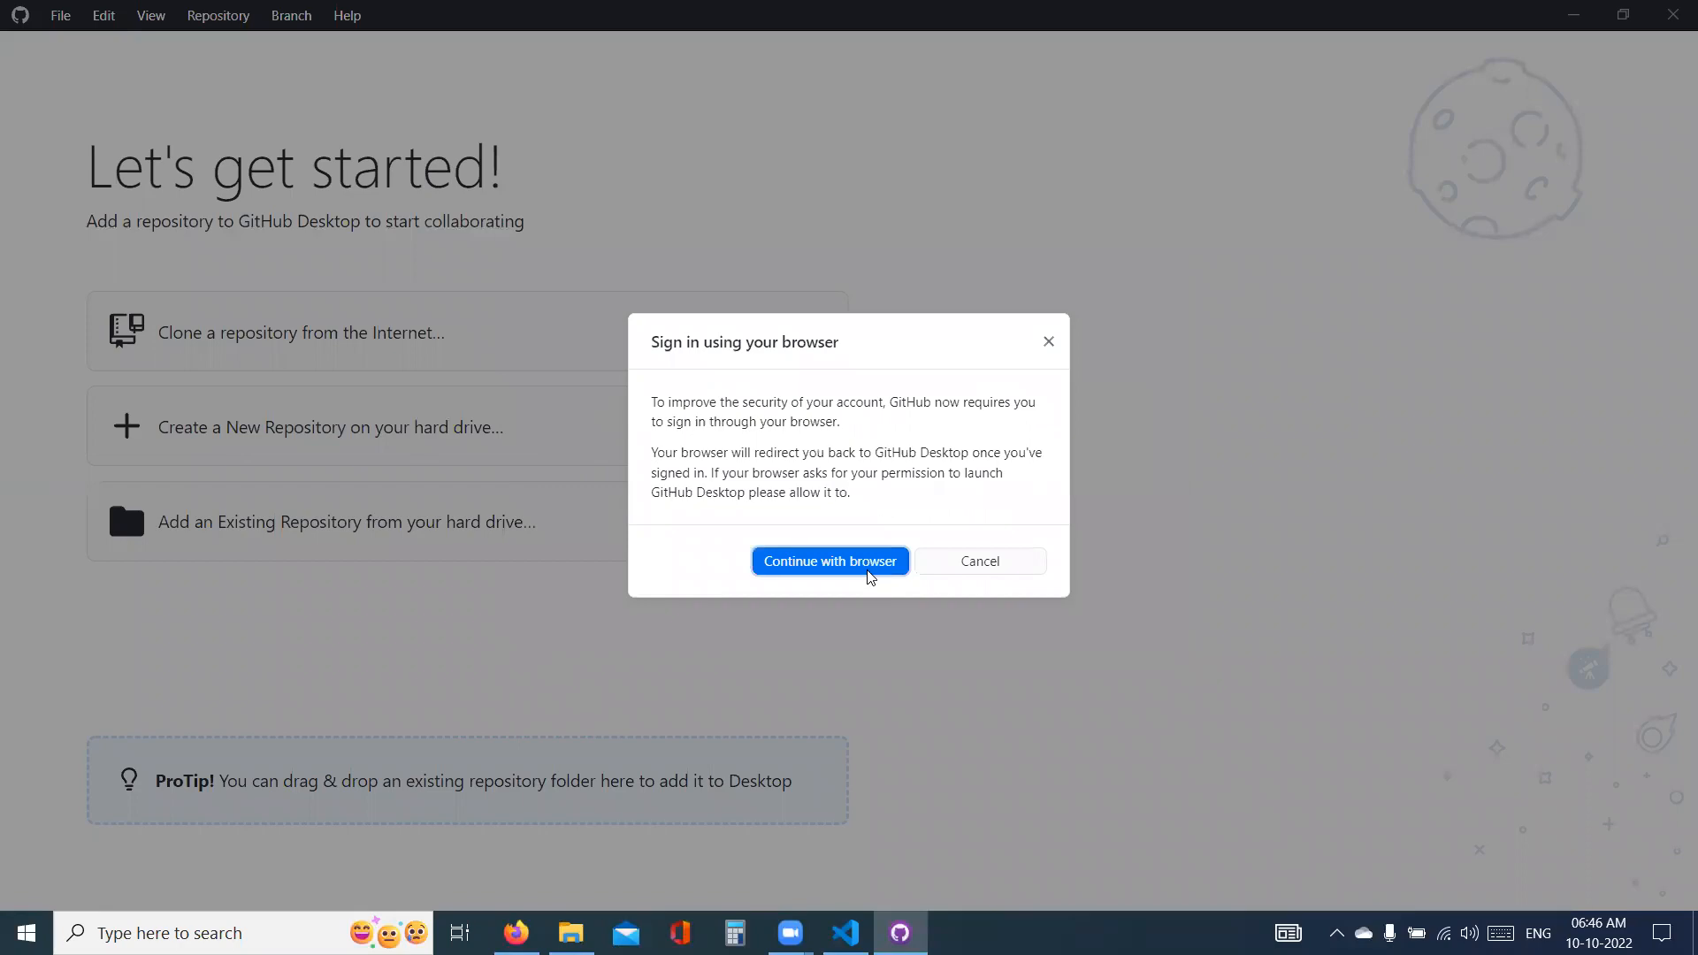
left_click(873, 567)
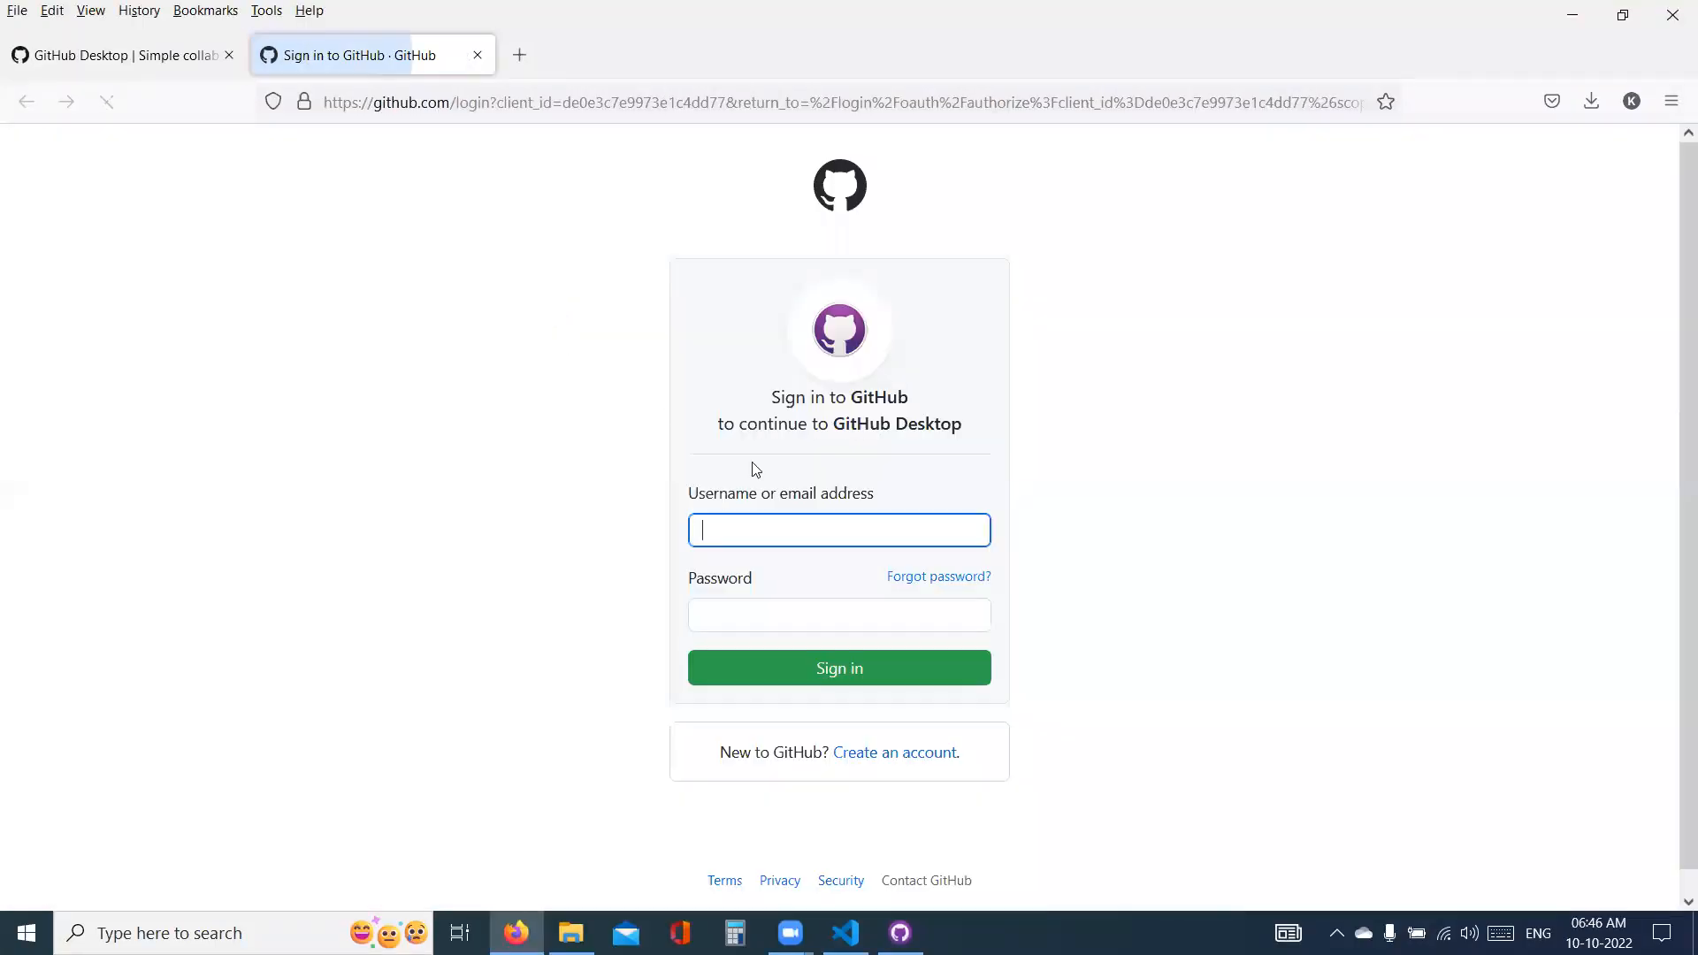
- Close the browser sign-in page, dismiss the pending sign-in request and close GitHub Desktop
left_click(477, 58)
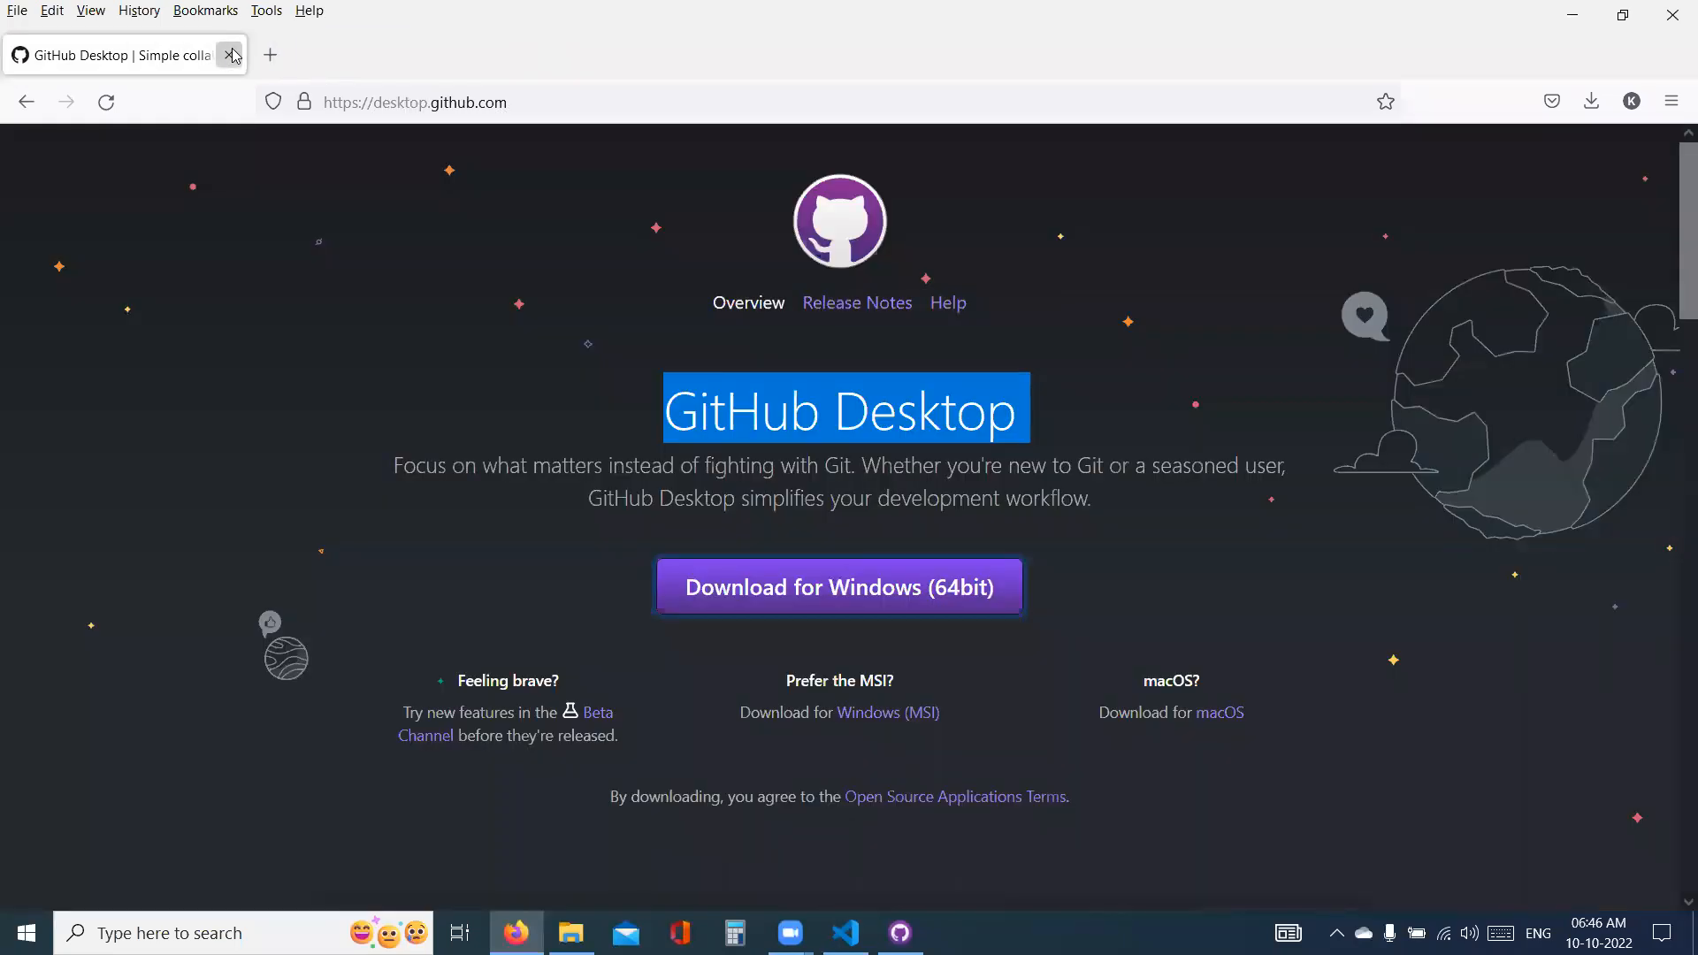
key("alt+Tab")
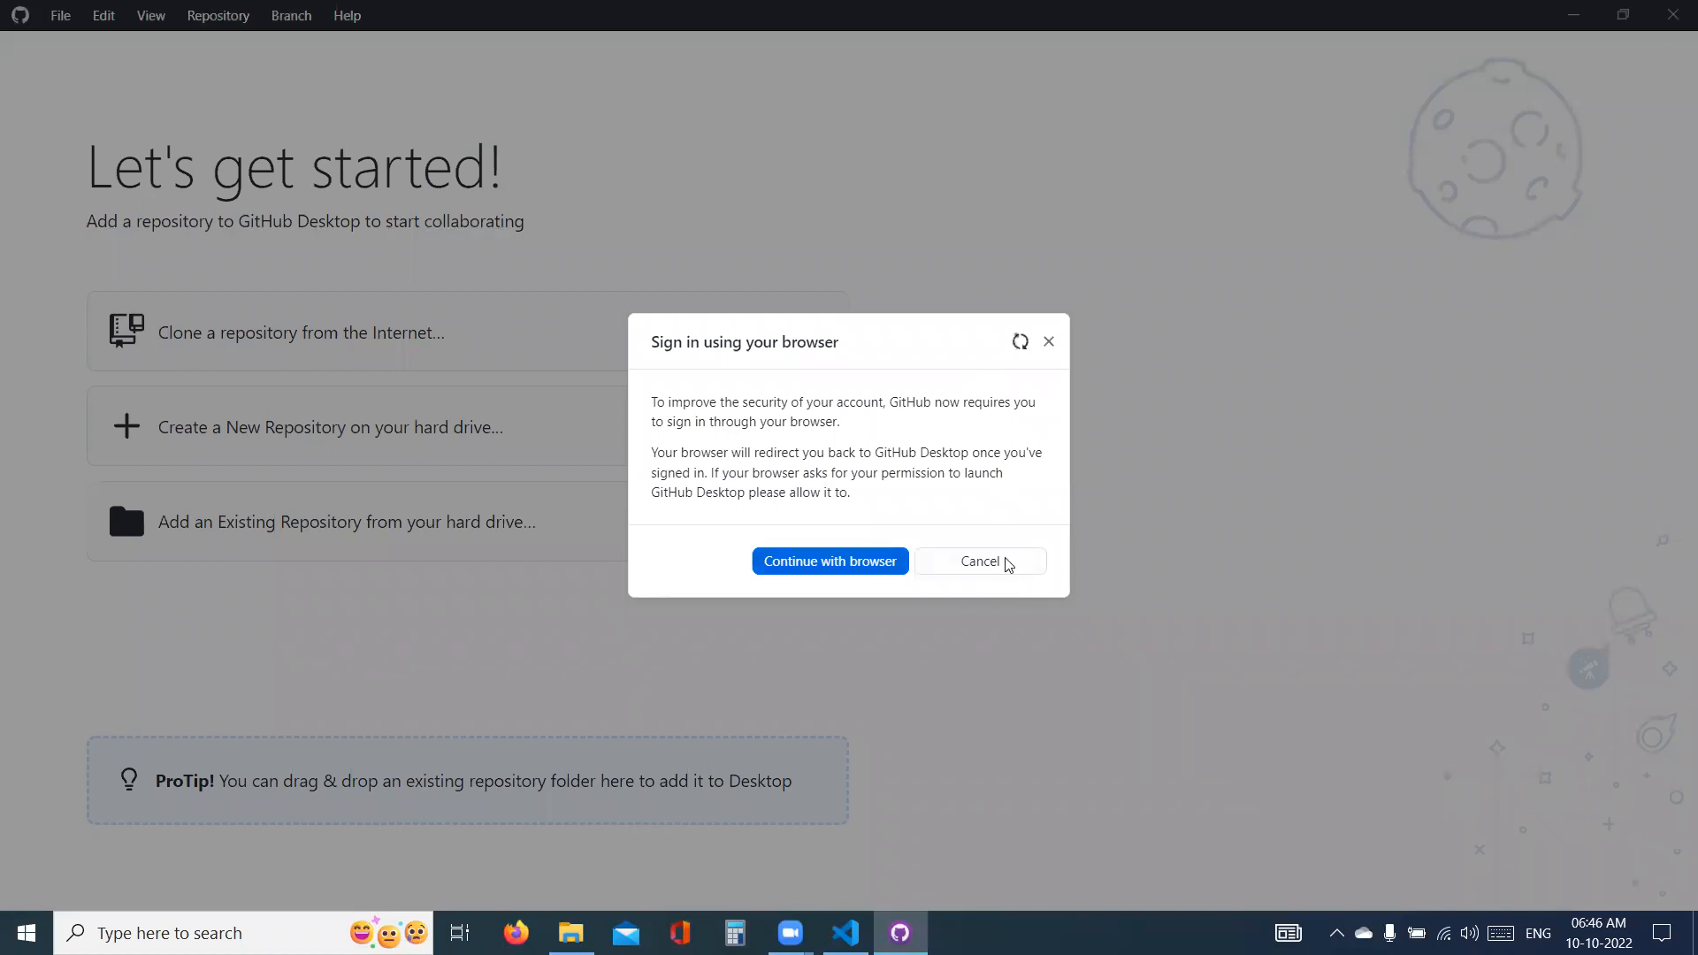
left_click(1049, 342)
left_click(1672, 14)
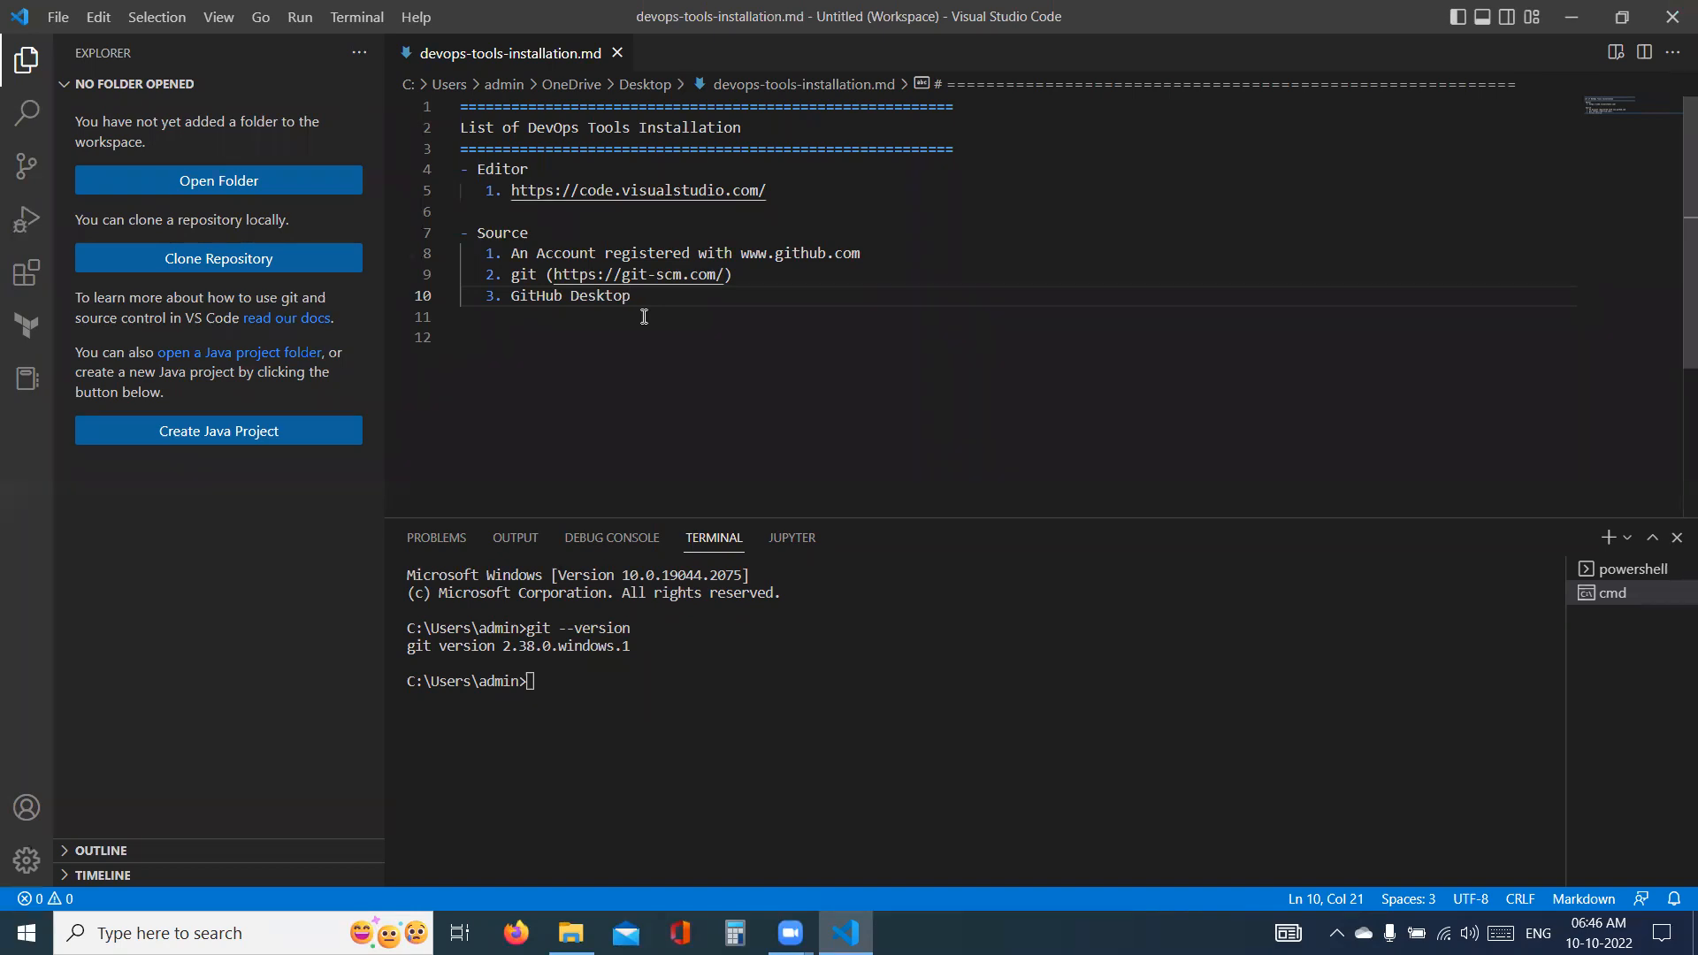
- Write a "- Language" heading below the Source list, separated from the GitHub Desktop item by a blank line
key("Return")
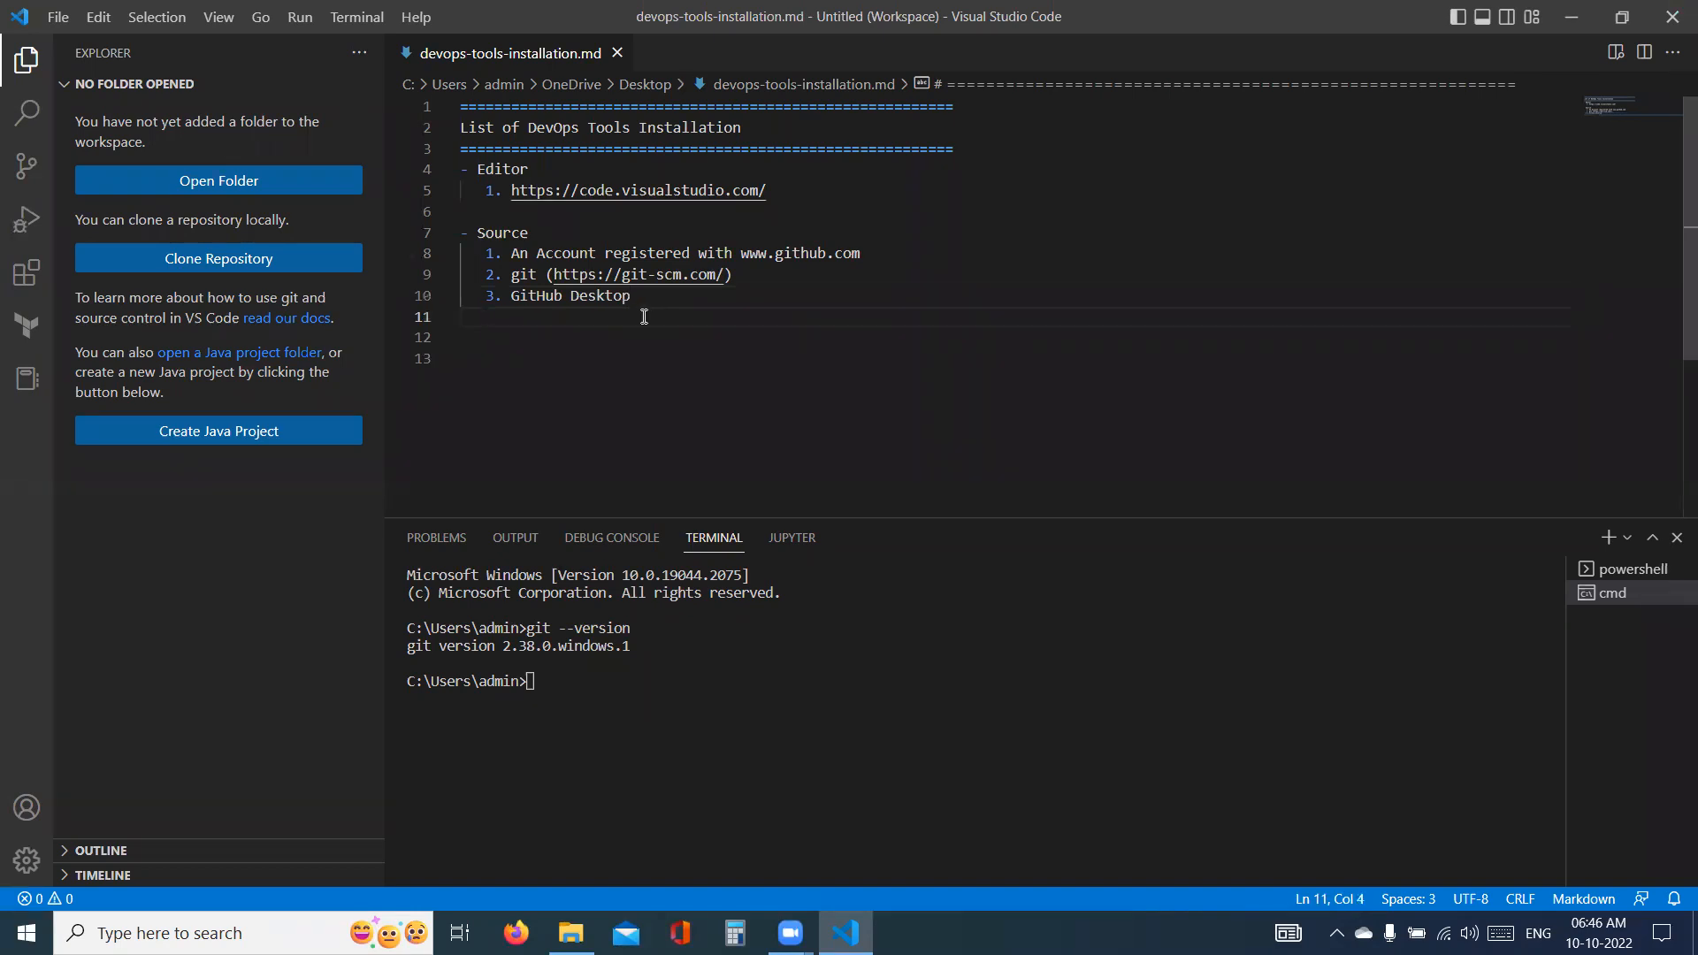
key("Return")
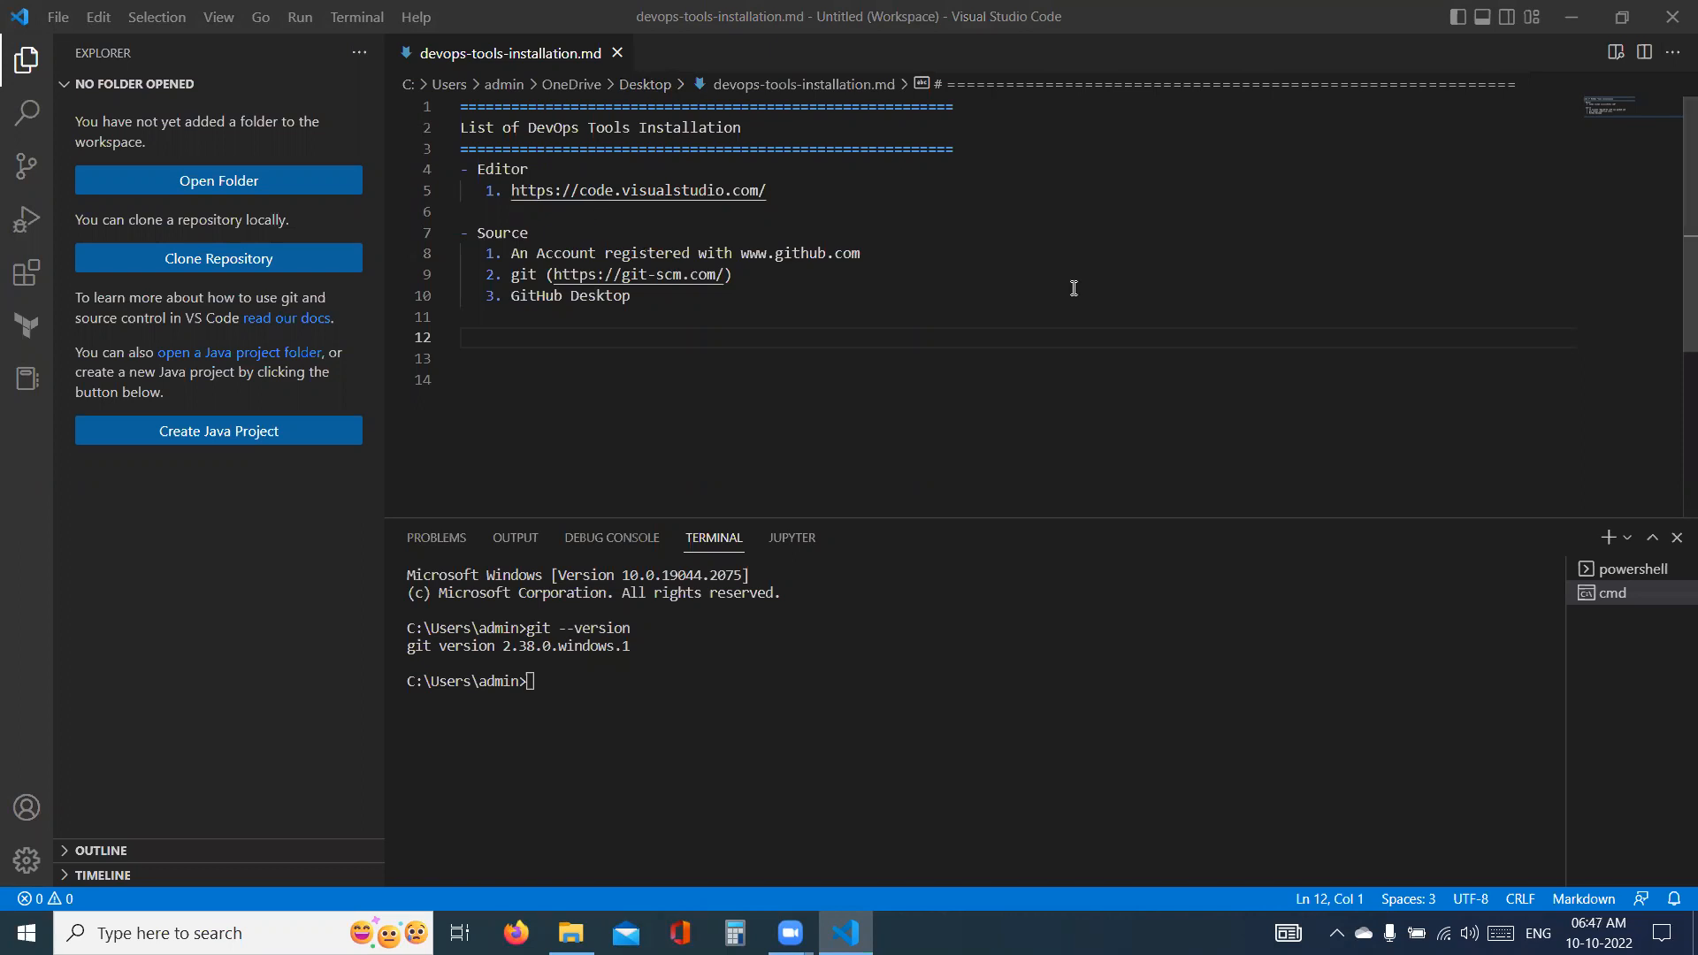
left_click(516, 337)
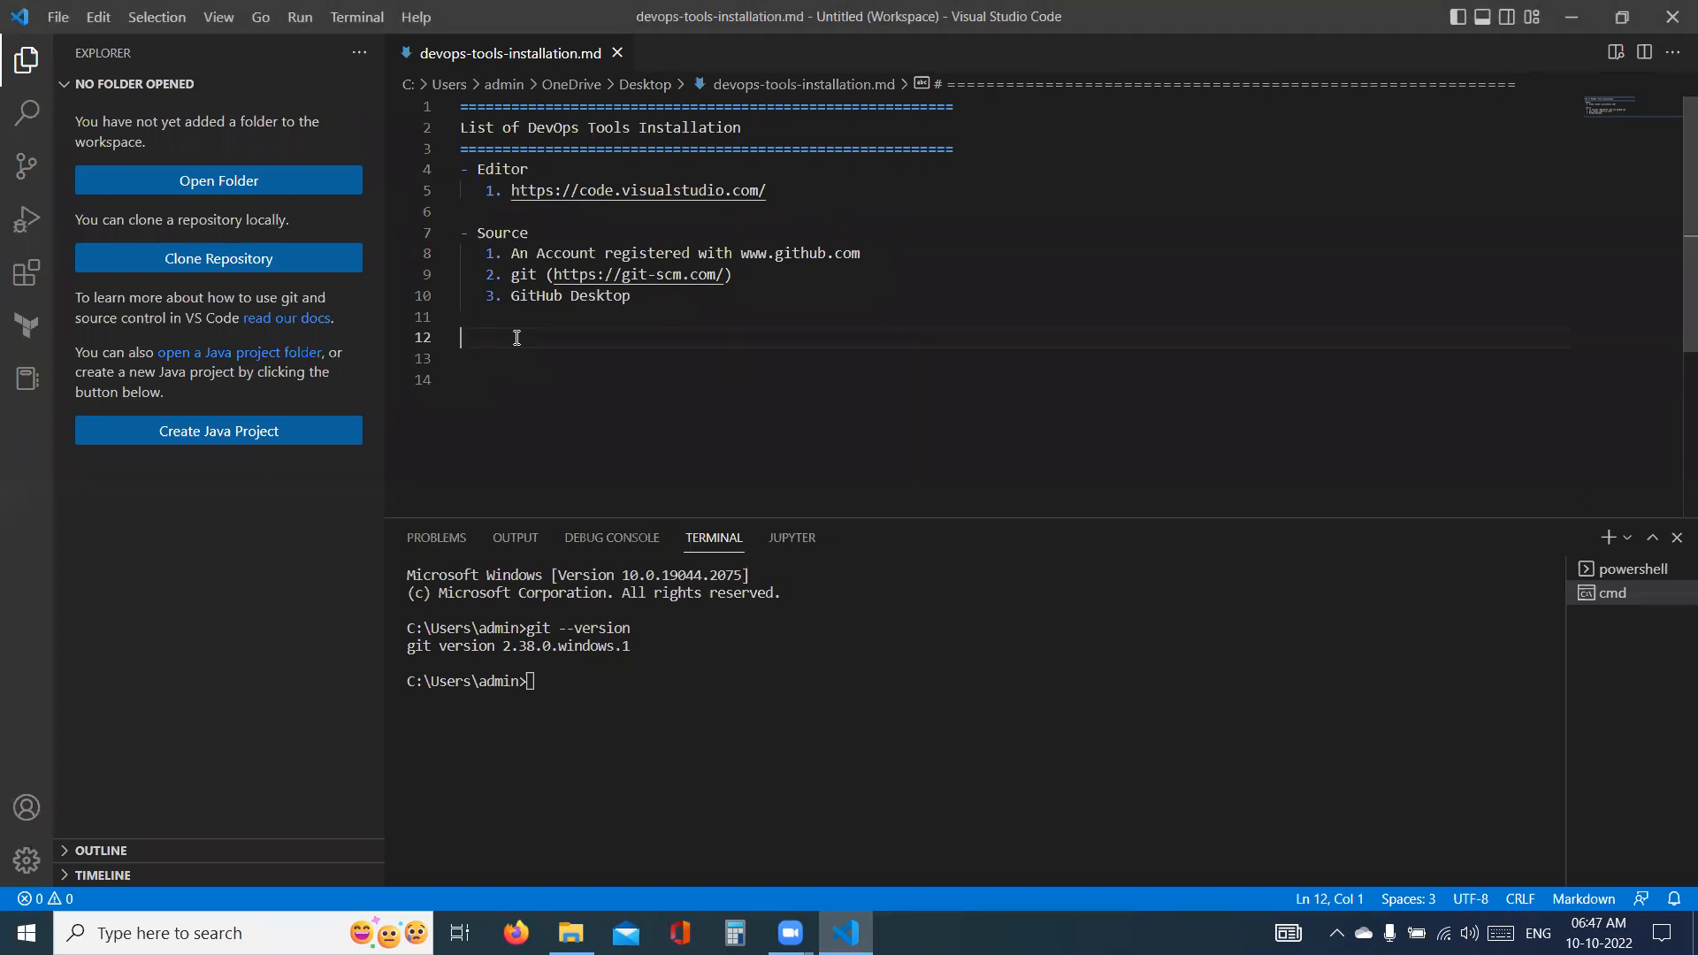
type("- Languag")
key("BackSpace")
key("BackSpace")
- Move the Language heading between the Editor and Source sections with a single leading dash, and start a new line under it
key("BackSpace")
type("uage")
left_click_drag(568, 332, 452, 340)
key("ctrl+x")
left_click(788, 191)
key("Return")
key("Return")
key("BackSpace")
type("-")
key("ctrl+v")
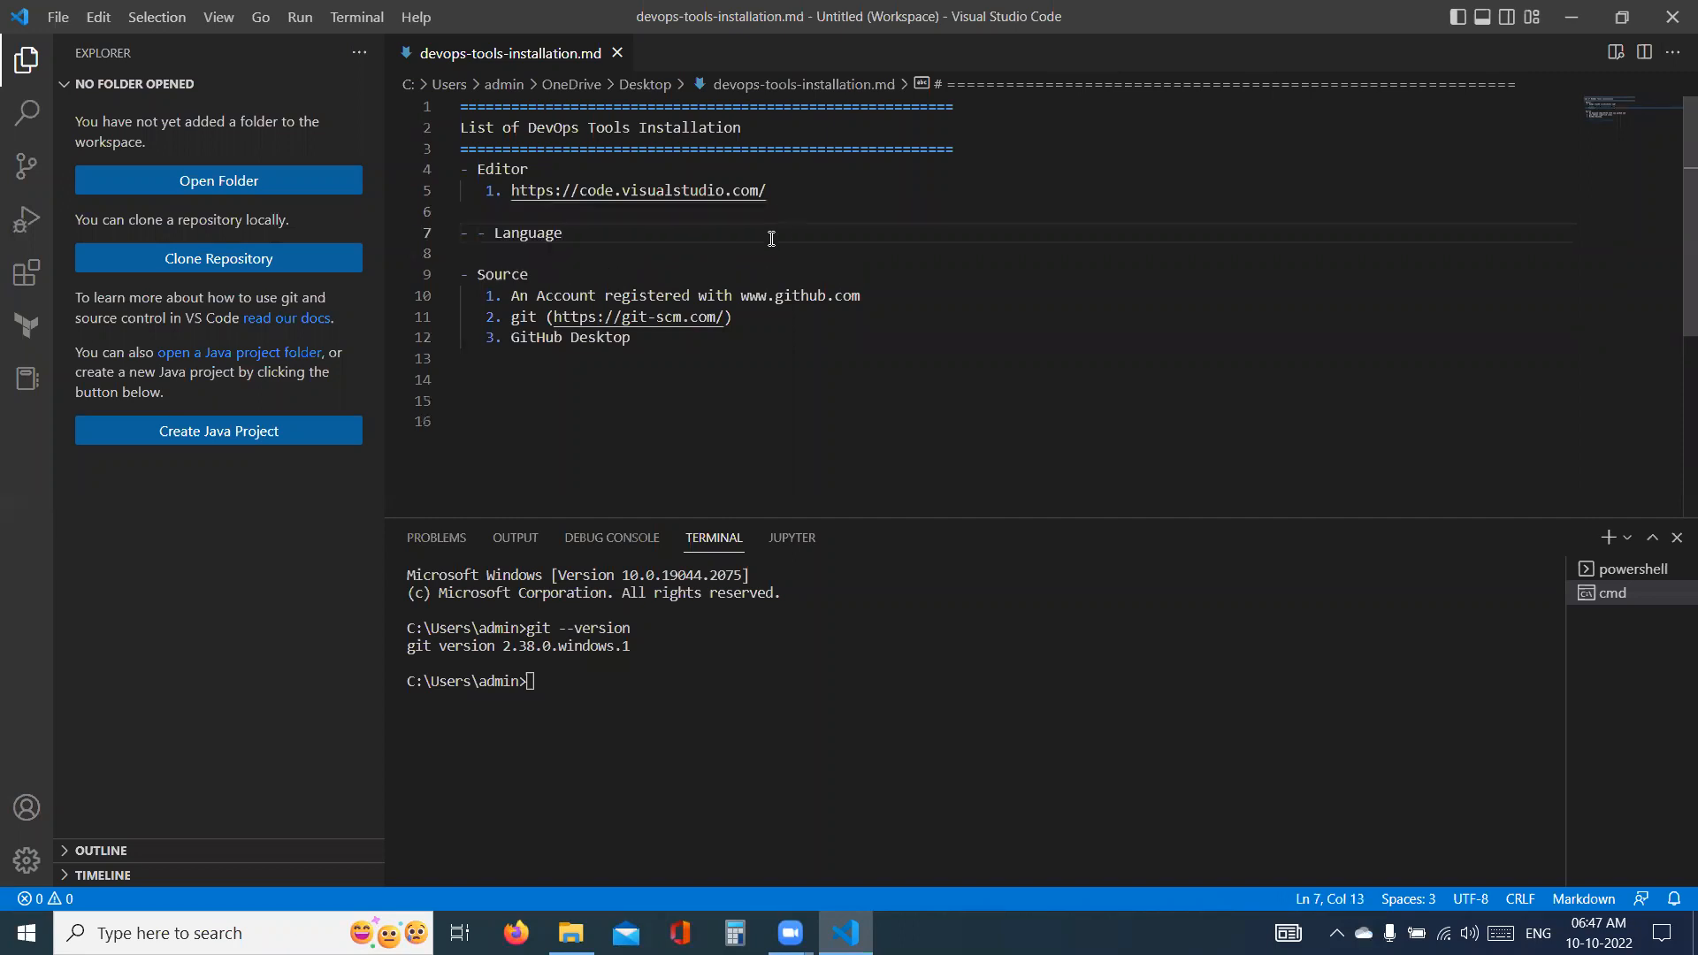
left_click(495, 234)
key("BackSpace")
key("BackSpace")
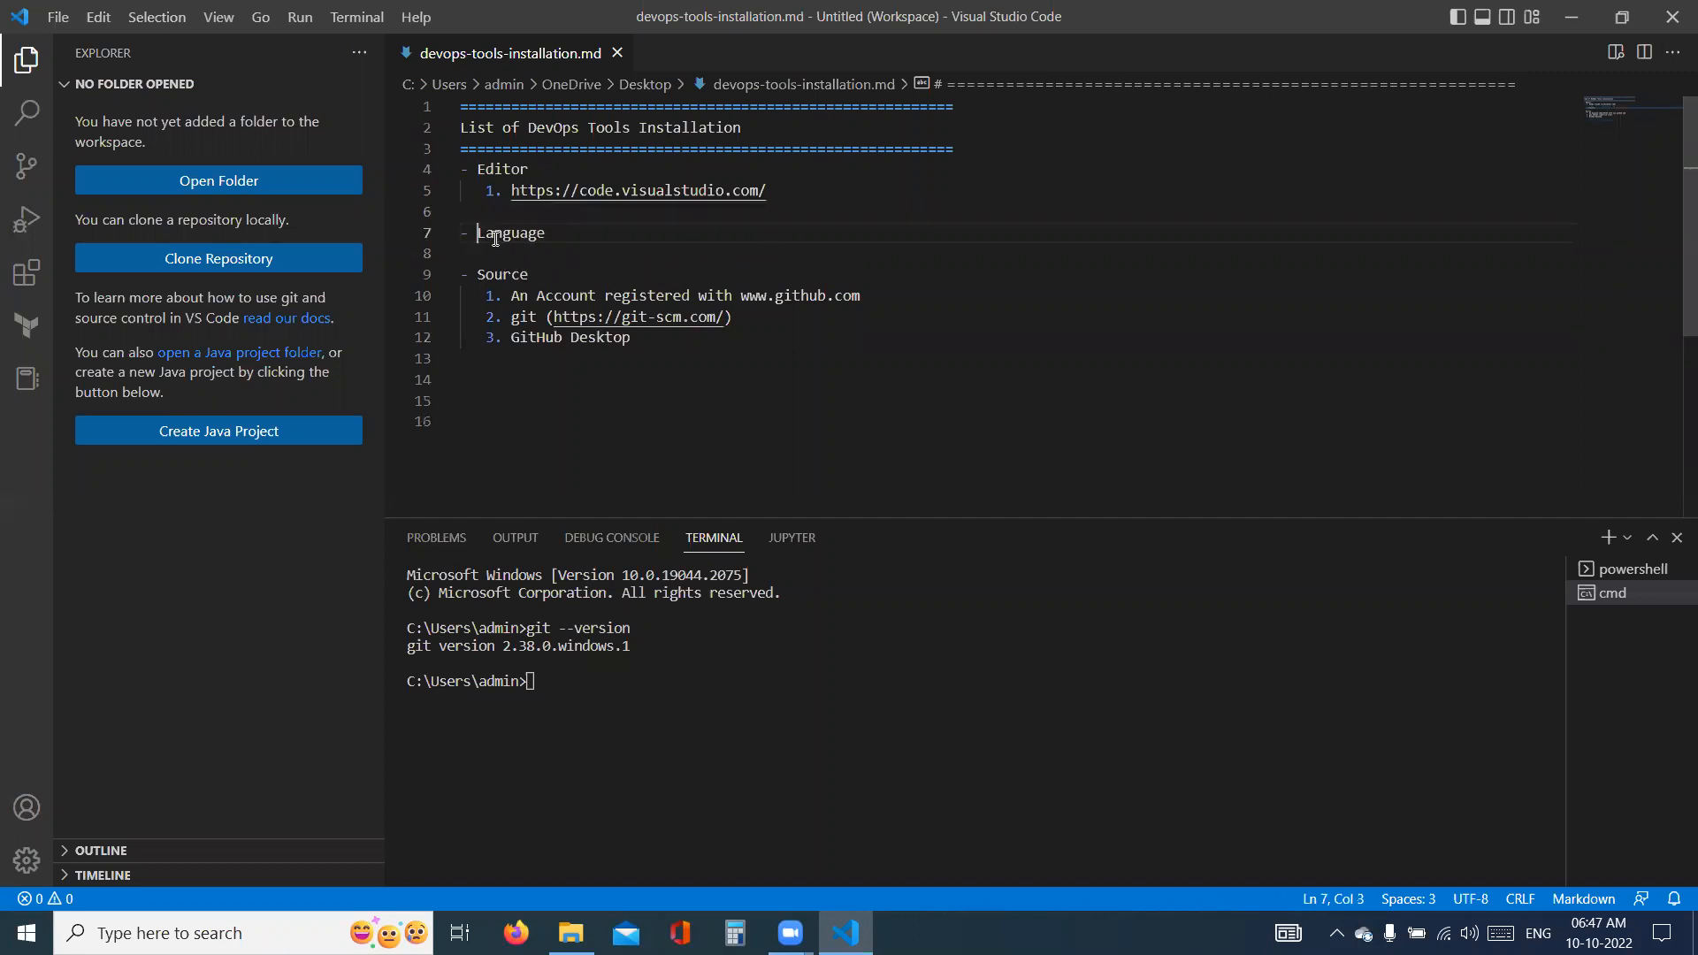
left_click(563, 242, "shift")
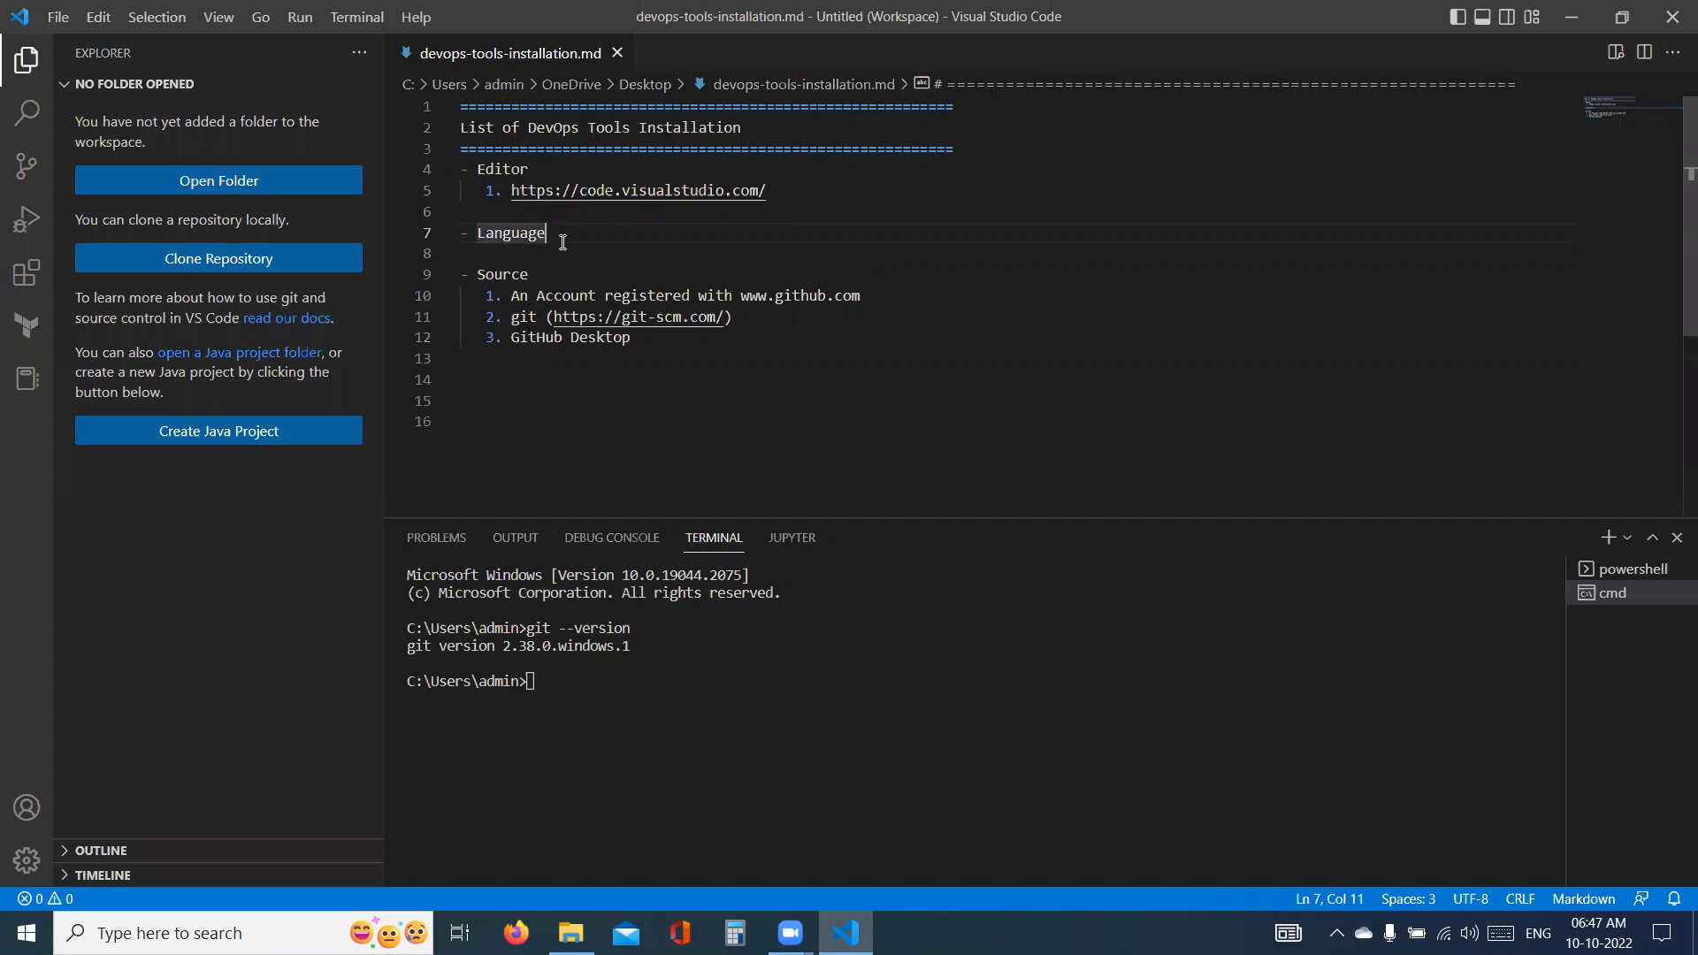
key("Return")
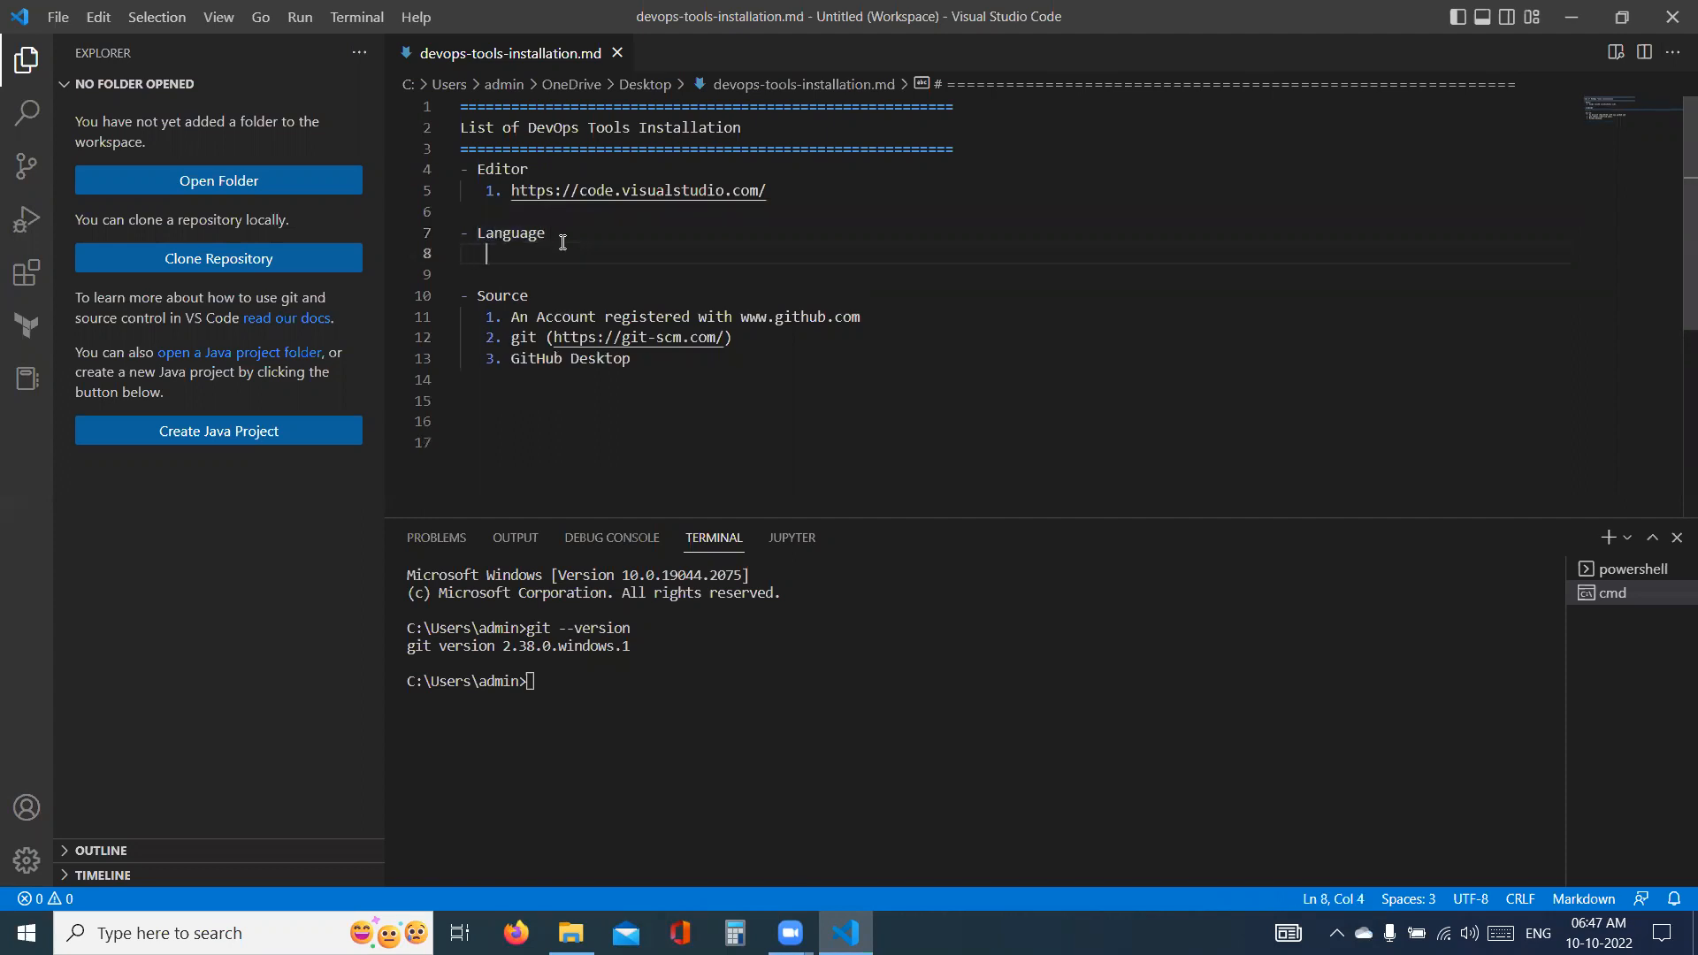
- Add "1. Java" as the first numbered item under the Language heading
type("1. Java")
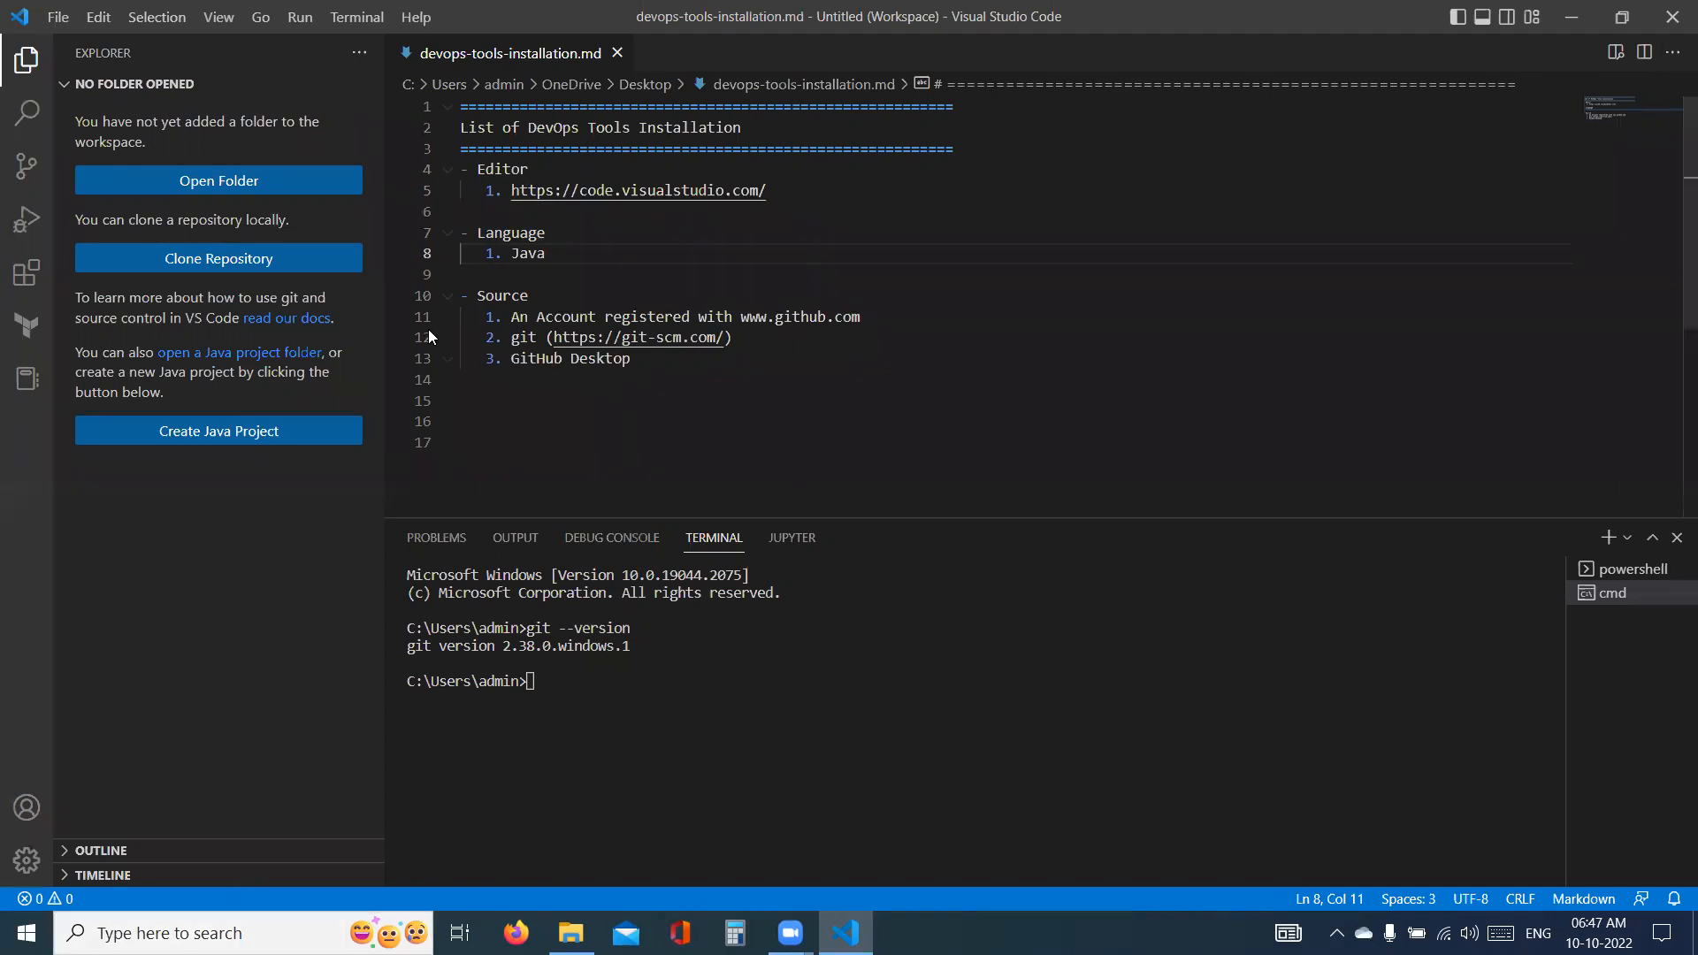
key("alt+Tab")
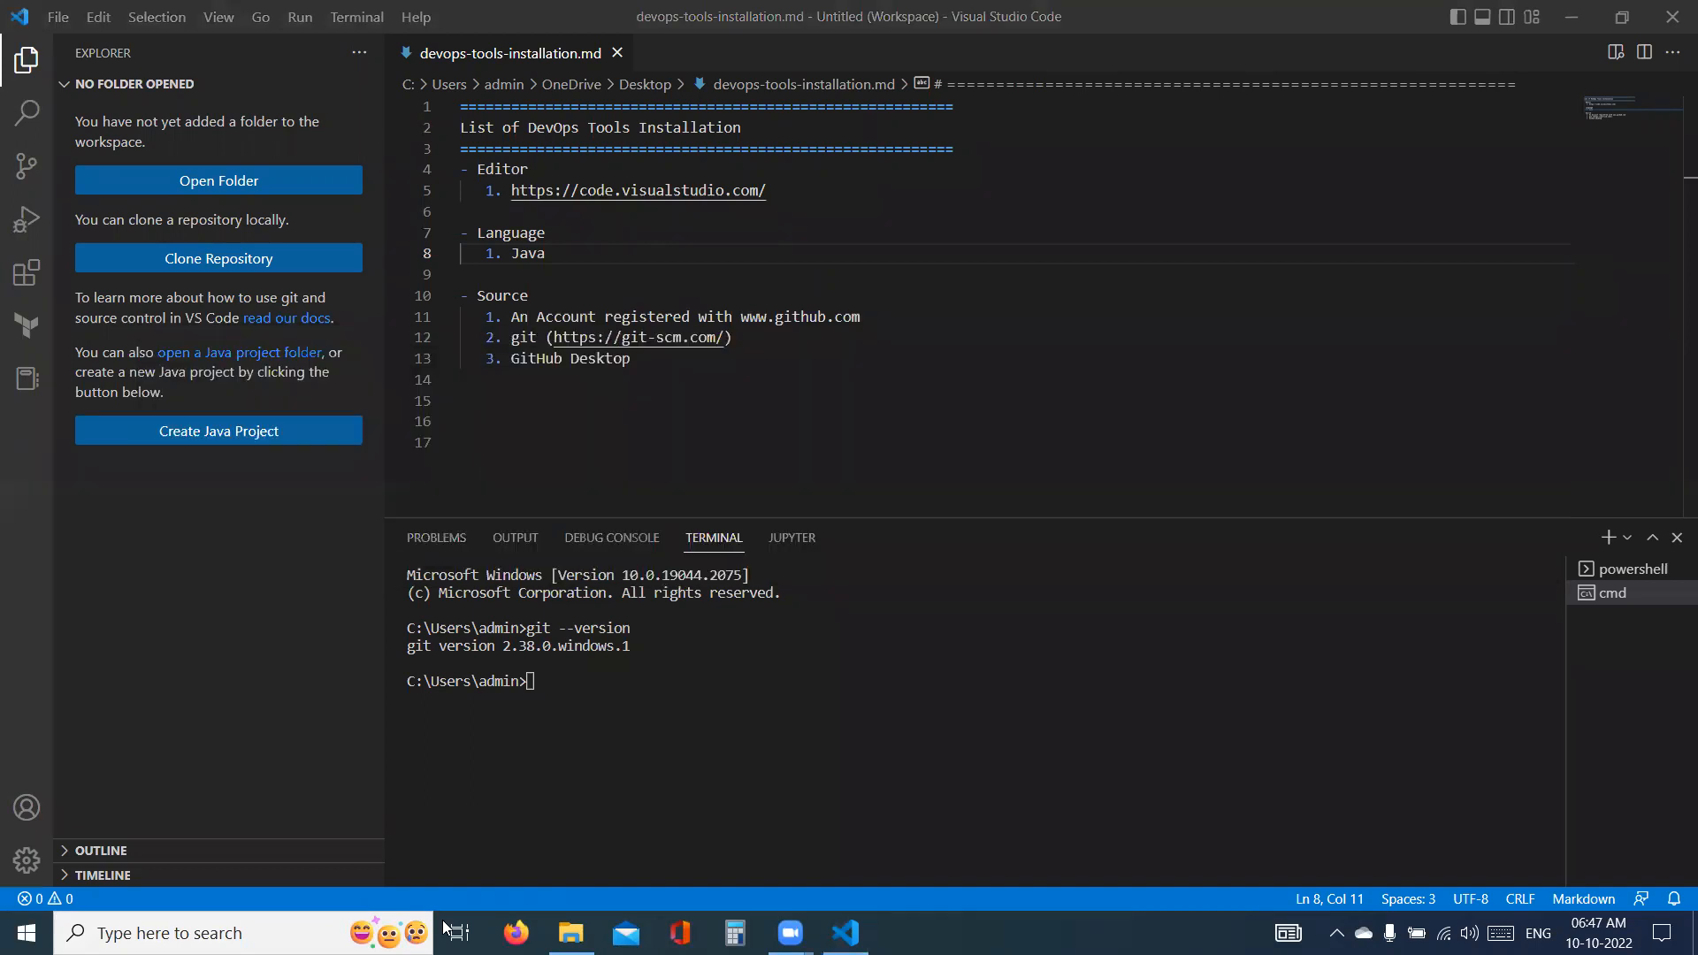
- Search the web in Firefox for "java for download", view the Download Java for Windows page and return to the results
left_click(516, 933)
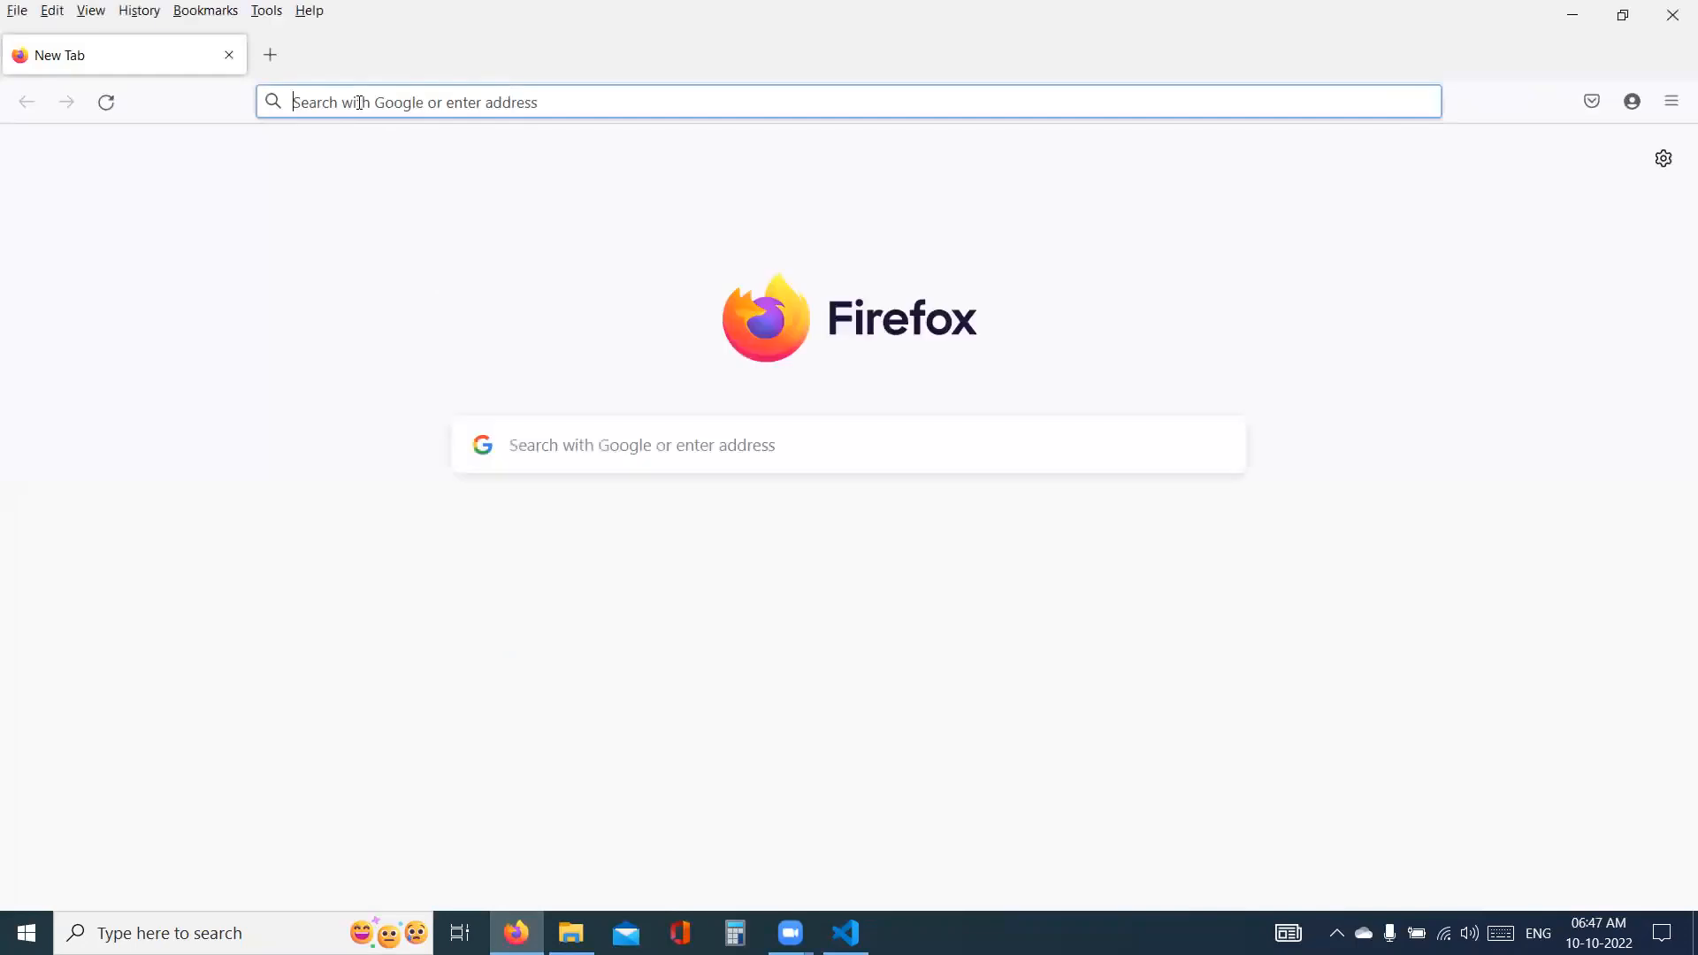
type("java for downloa")
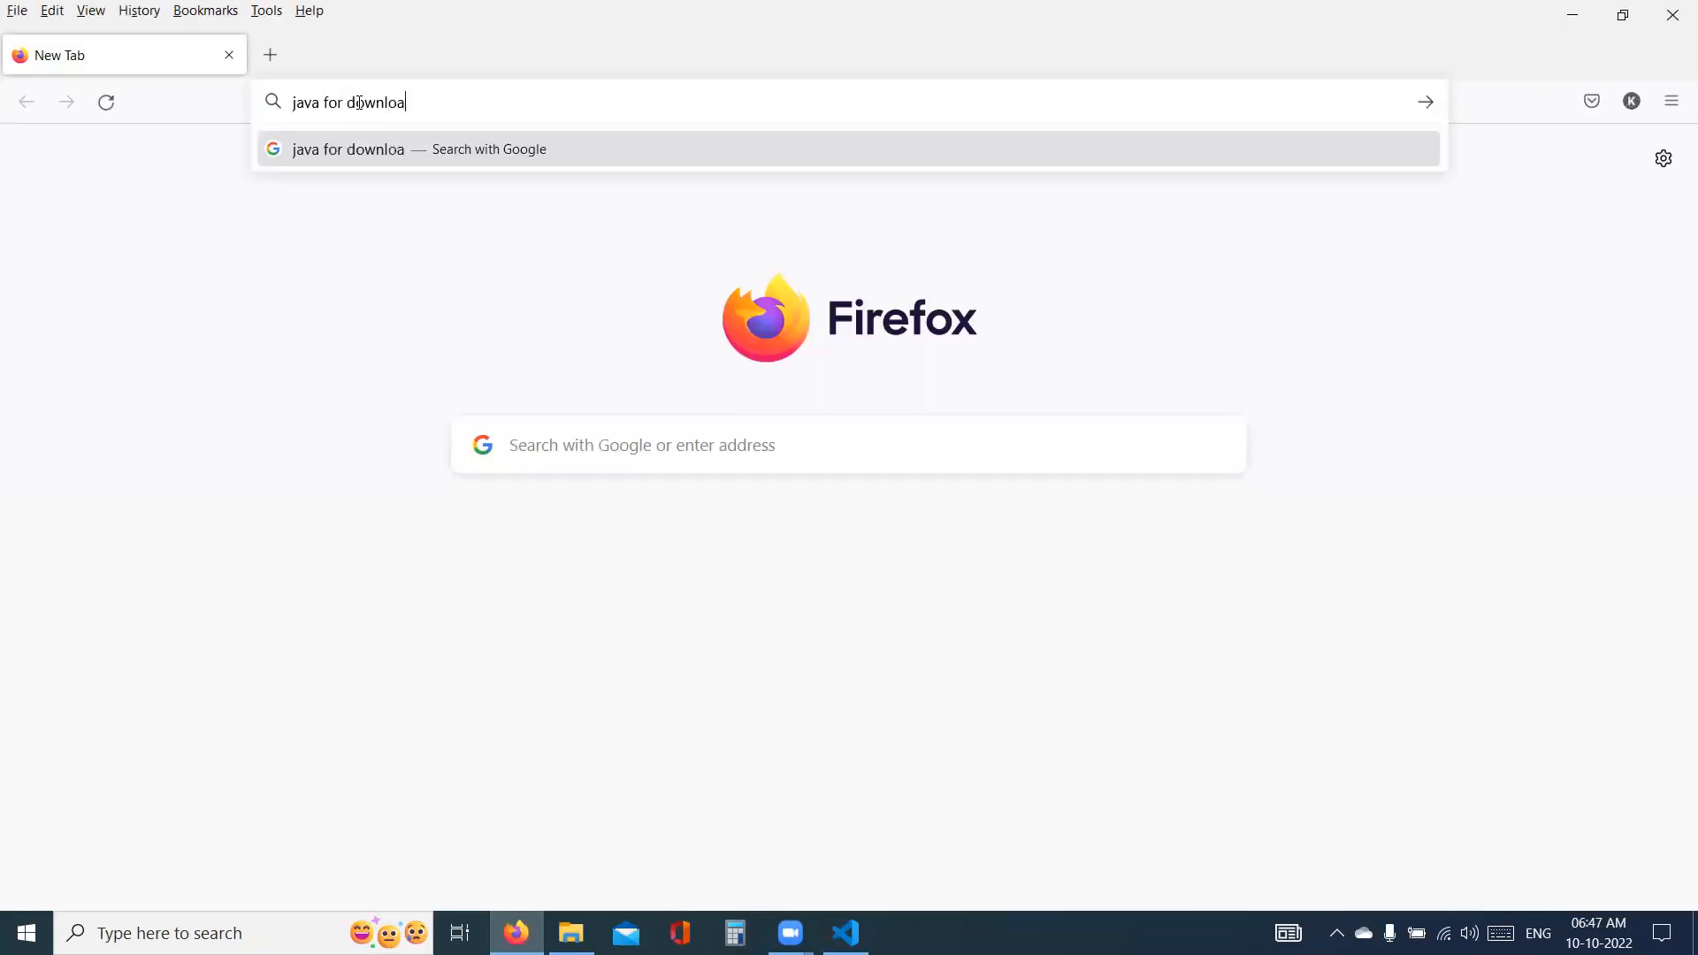
type("d")
key("Return")
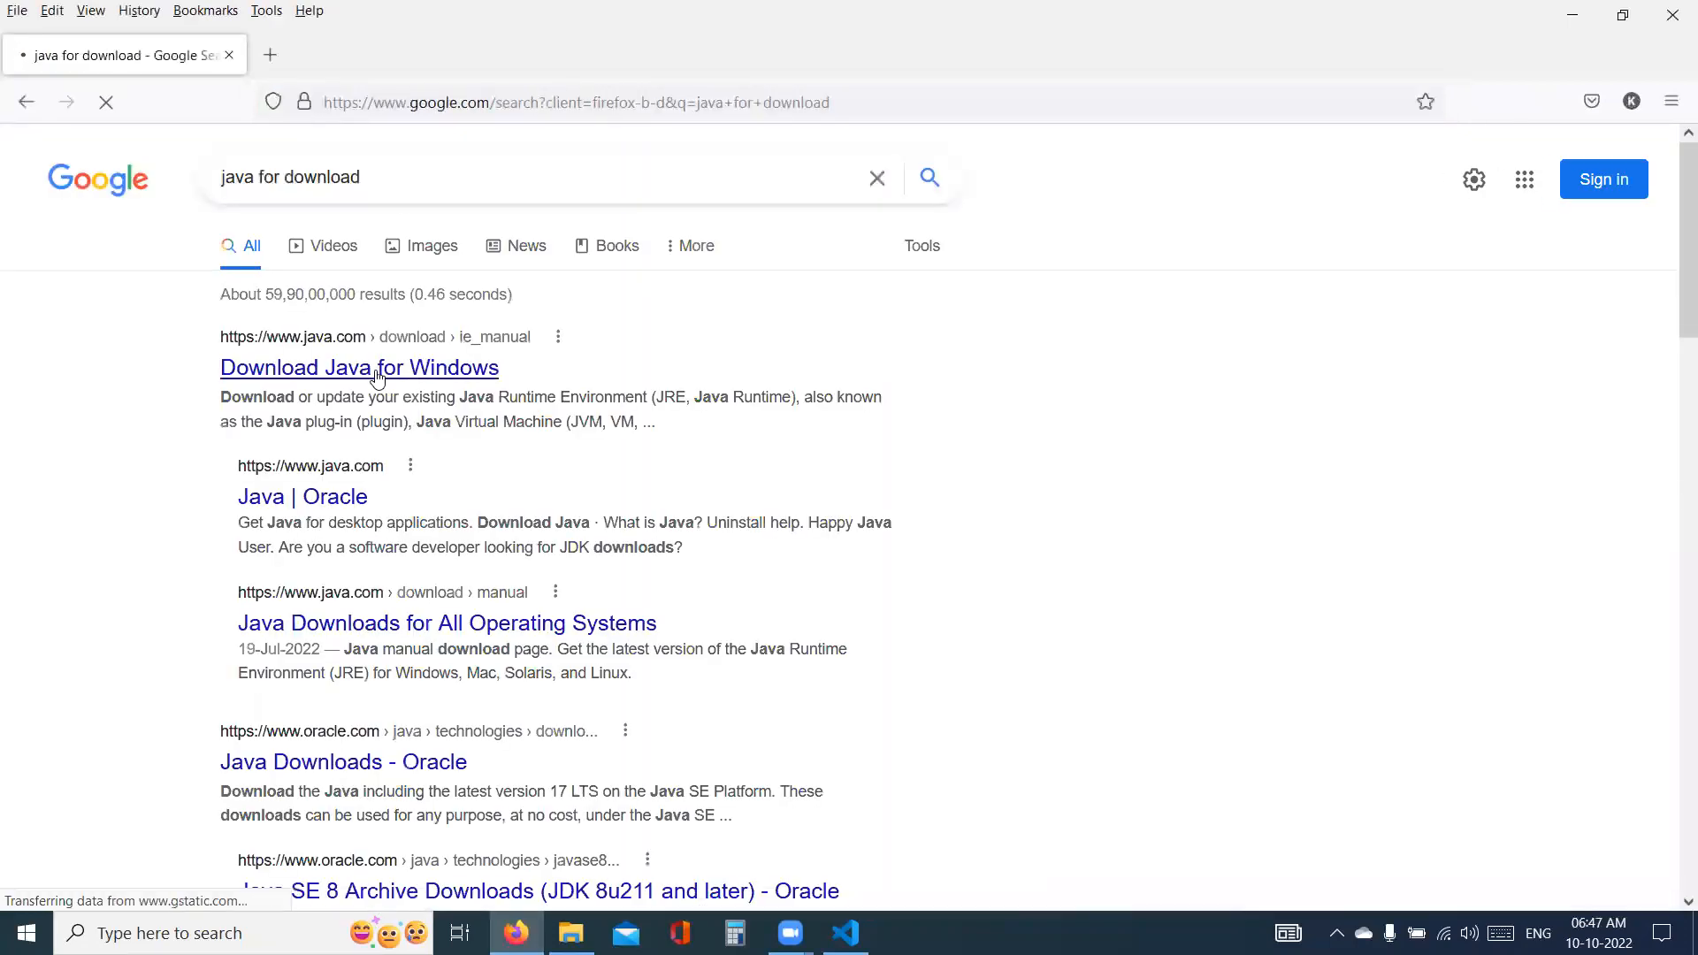
left_click(378, 370)
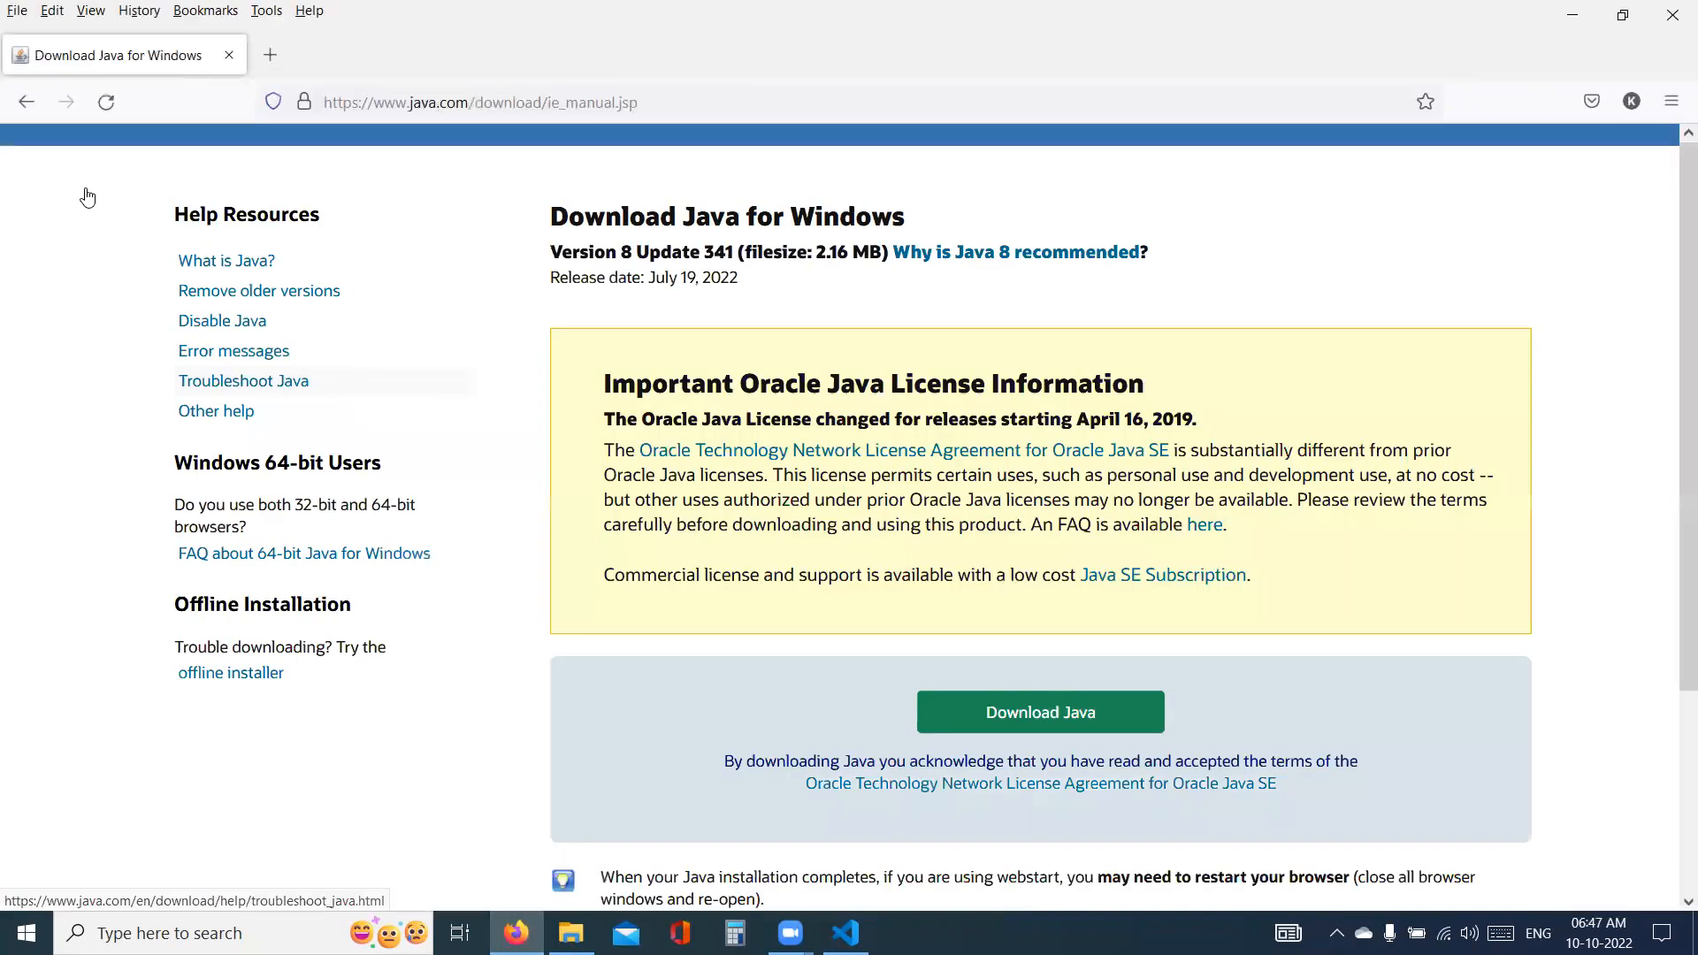
left_click(27, 102)
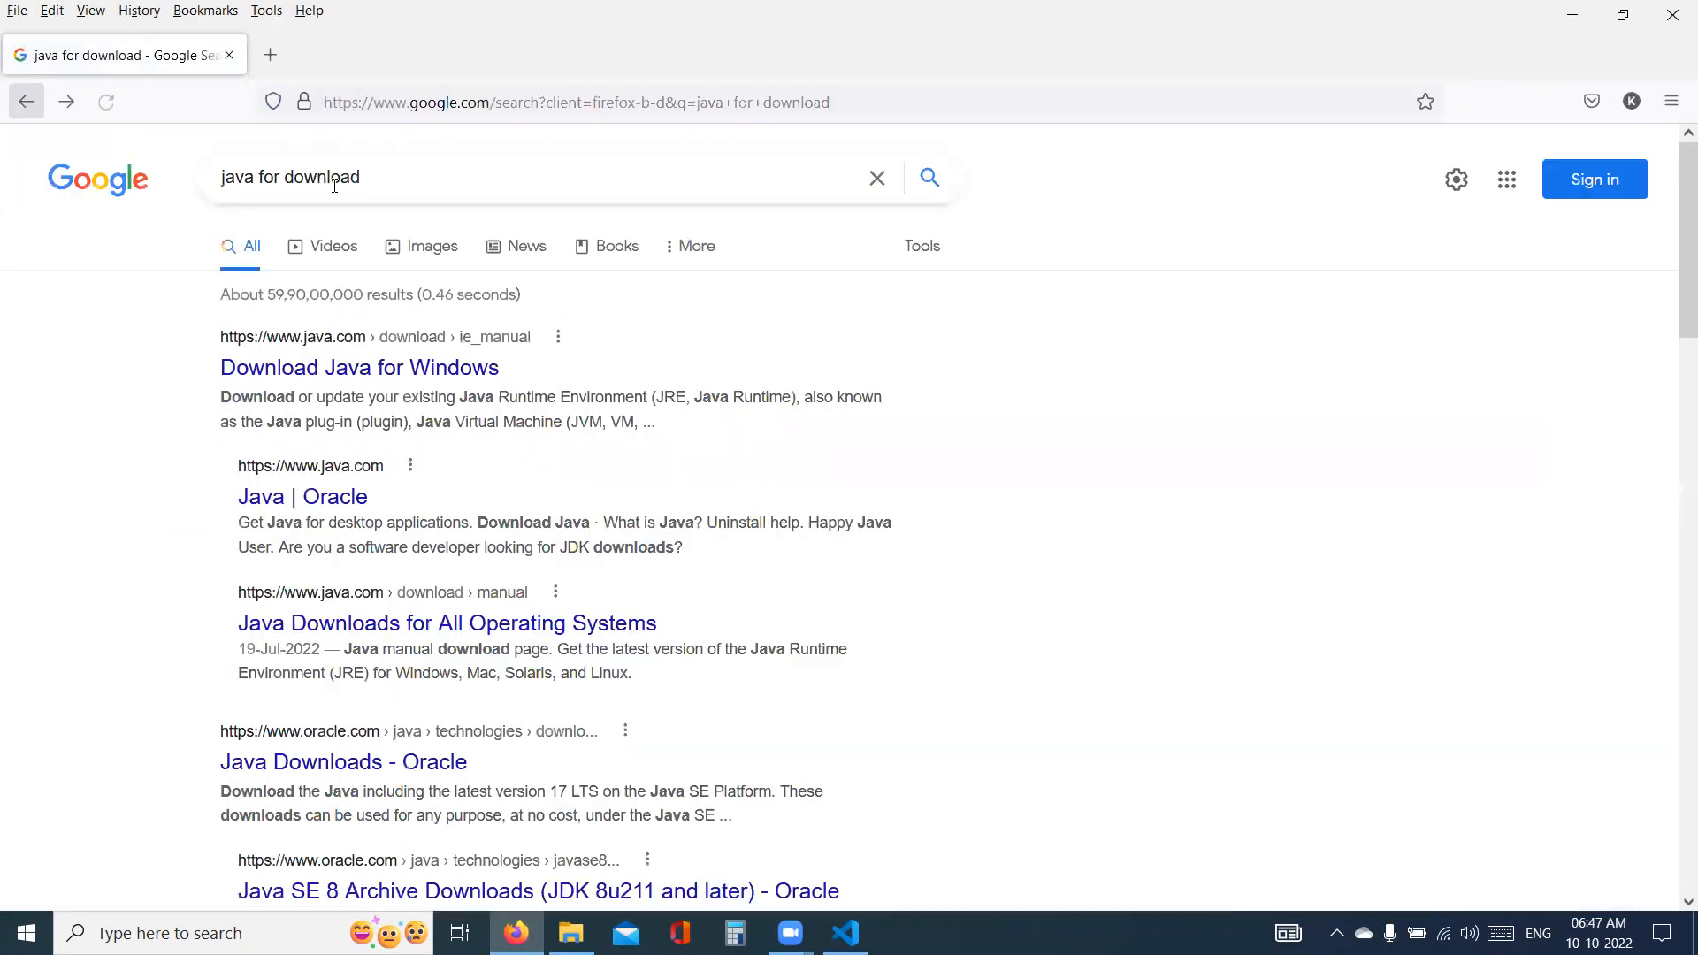
- Search for "java jdk download" and open Oracle's Java Downloads page
triple_click(439, 173)
type("java")
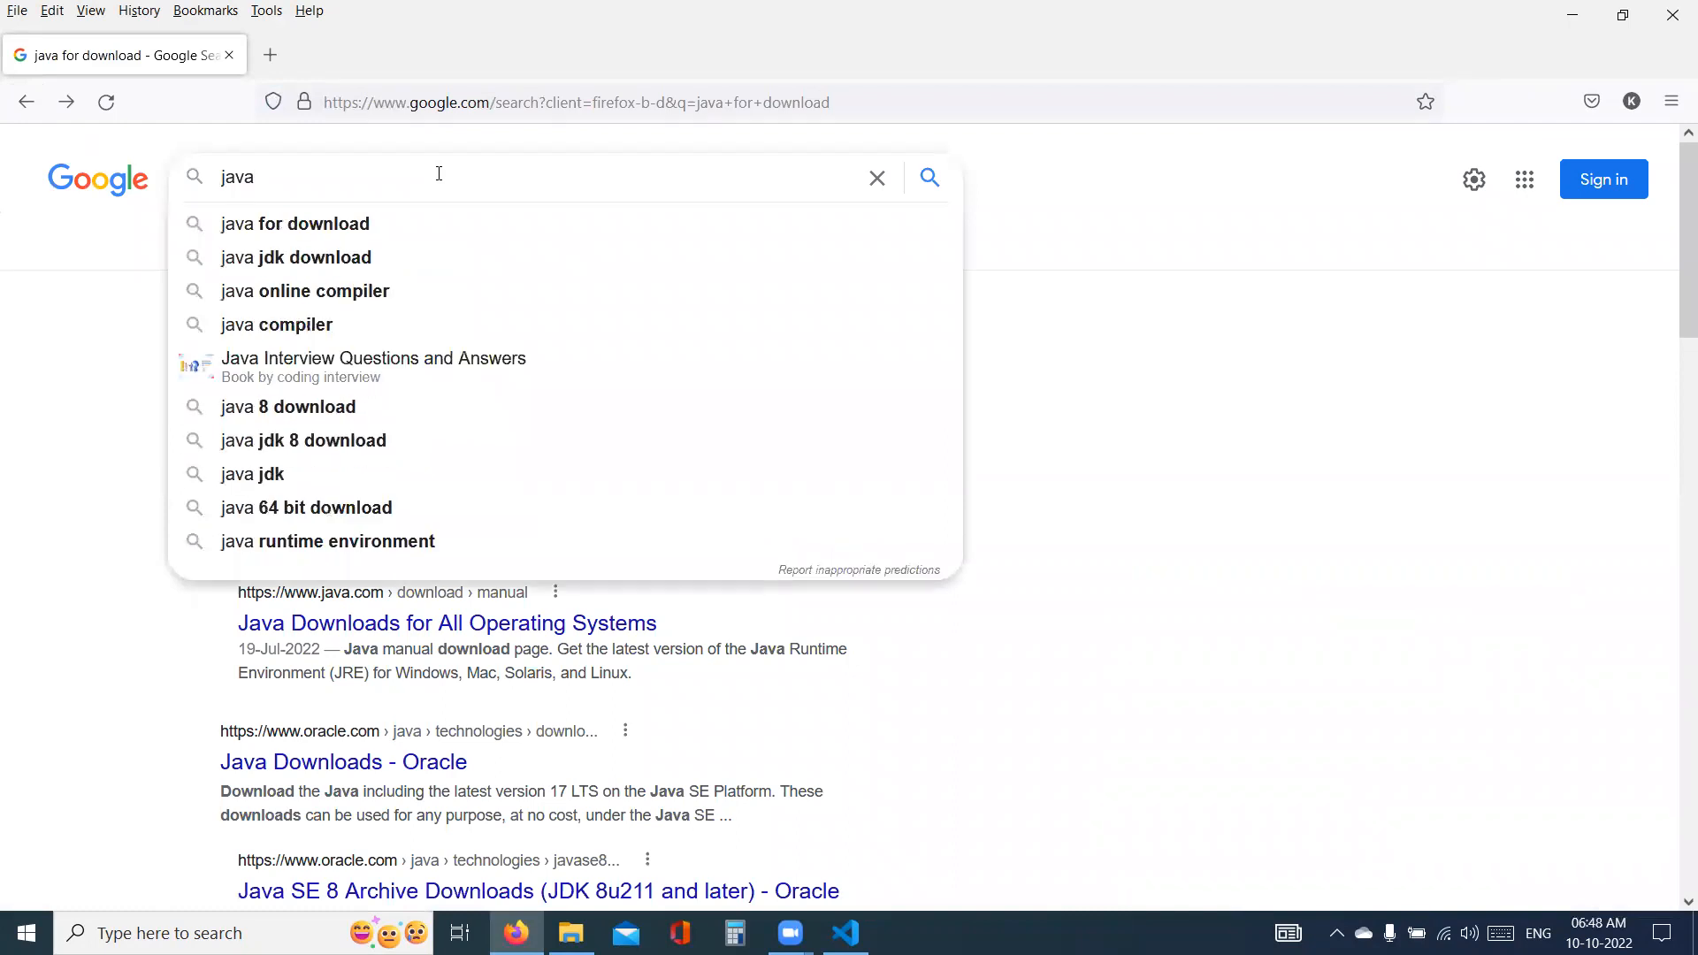
type("jdk")
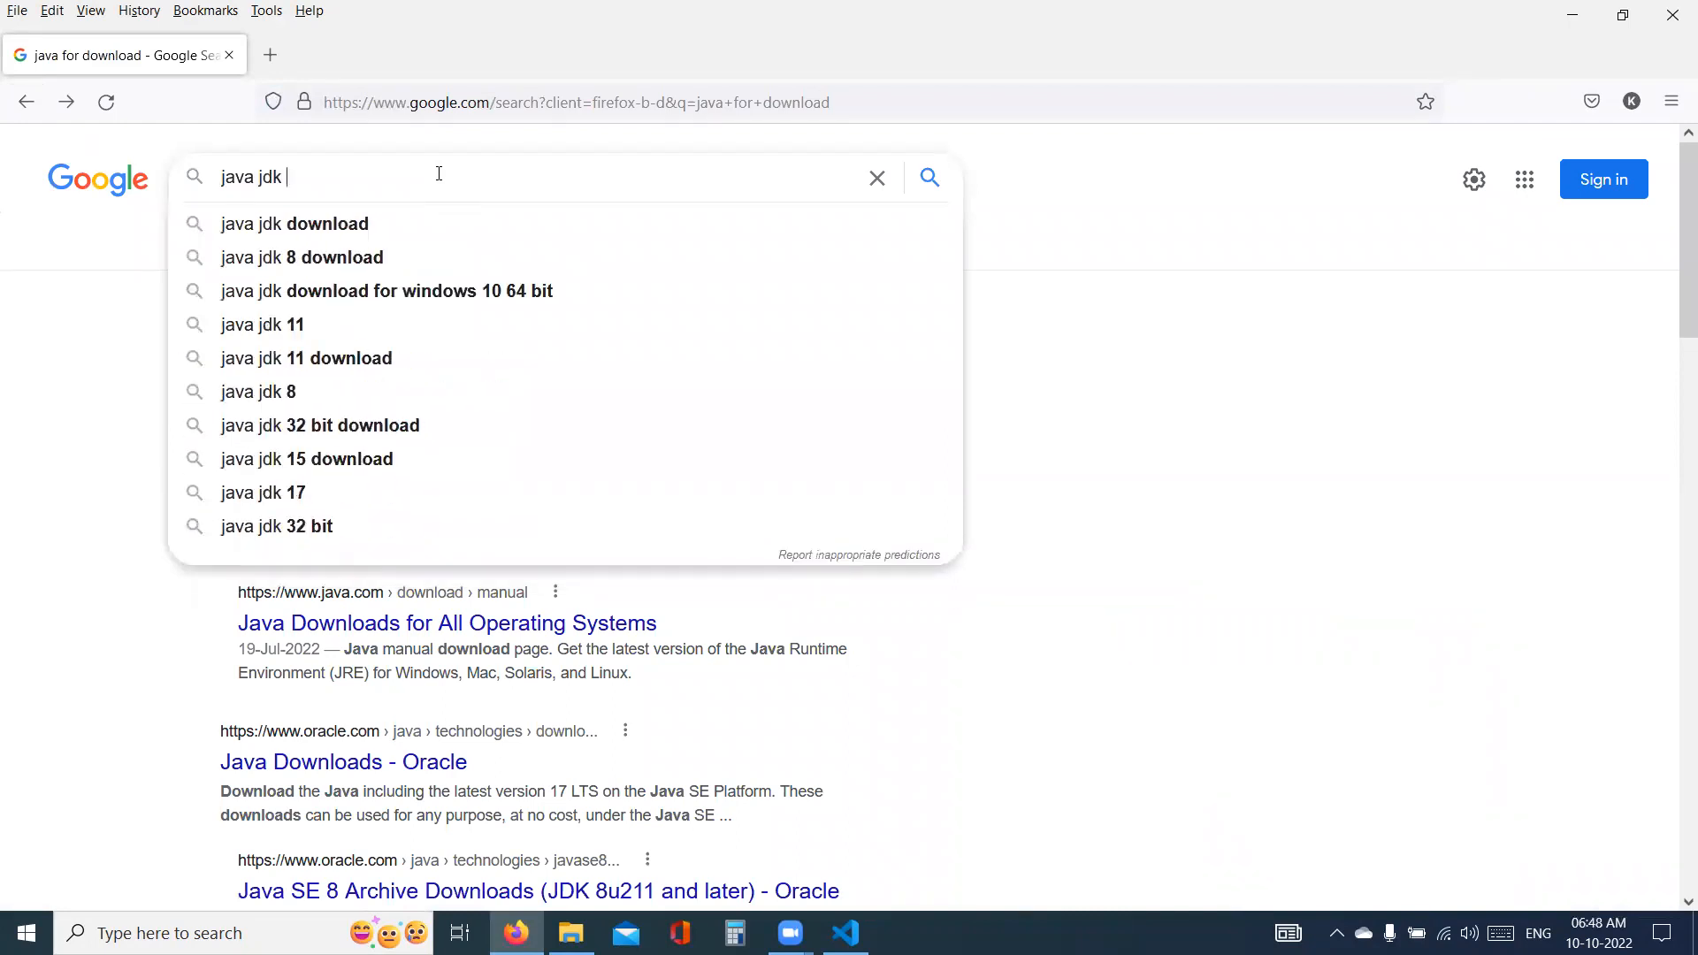
key("Down")
key("Return")
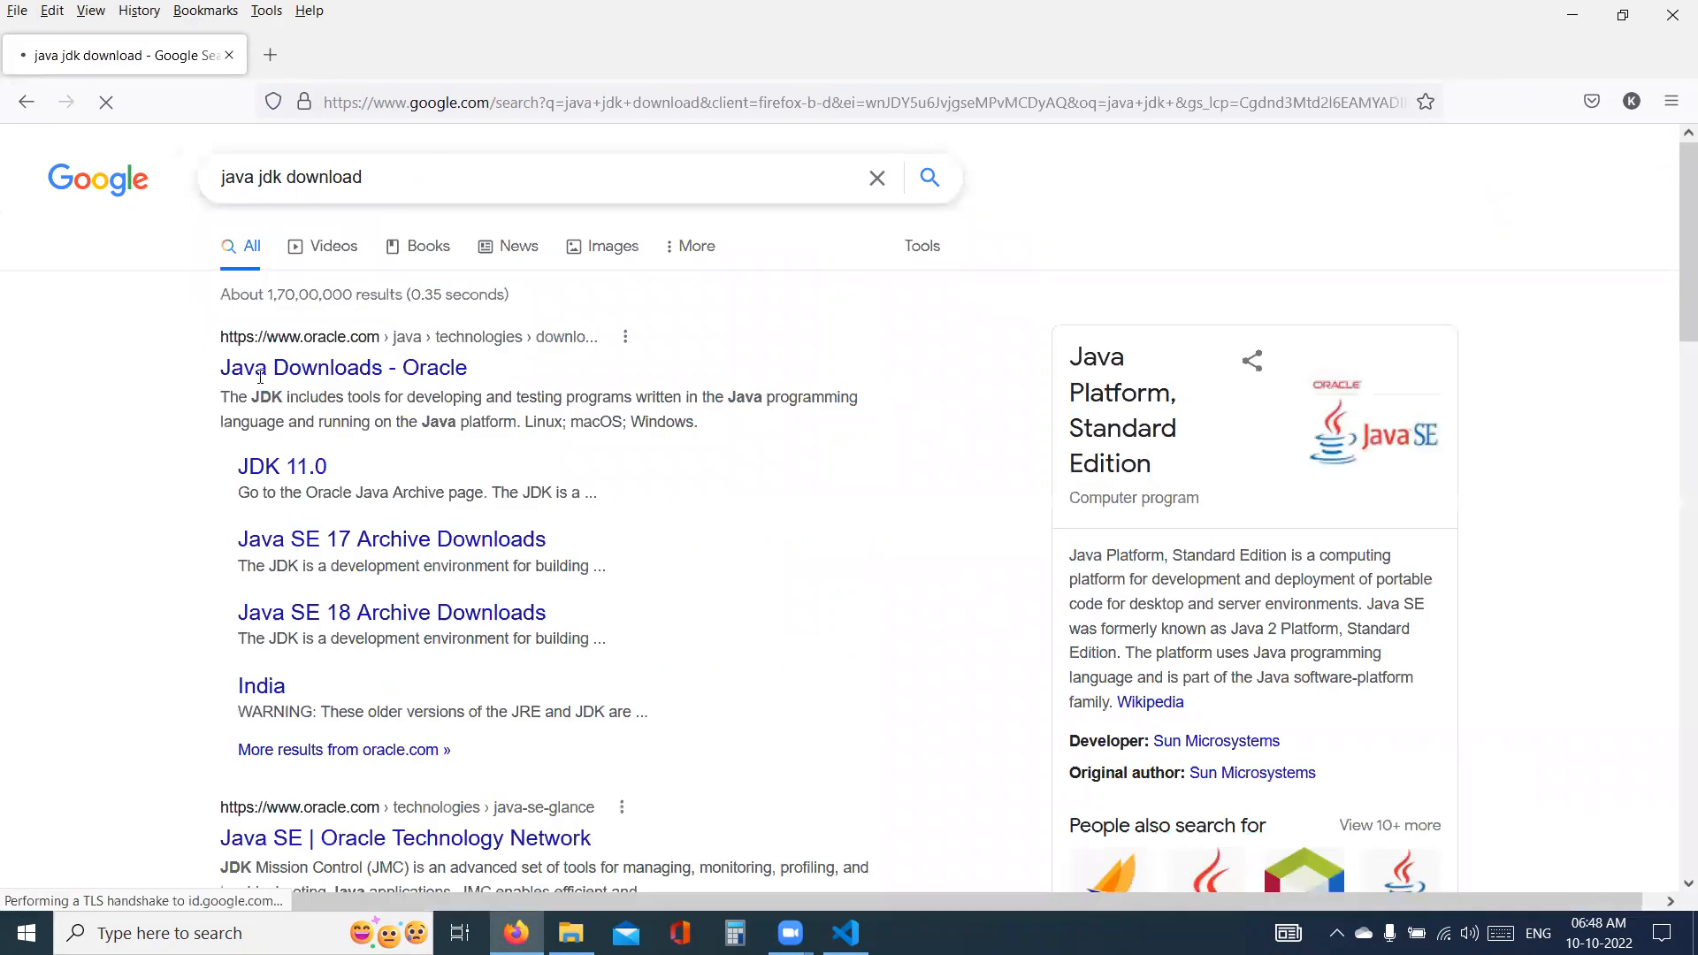
left_click(310, 376)
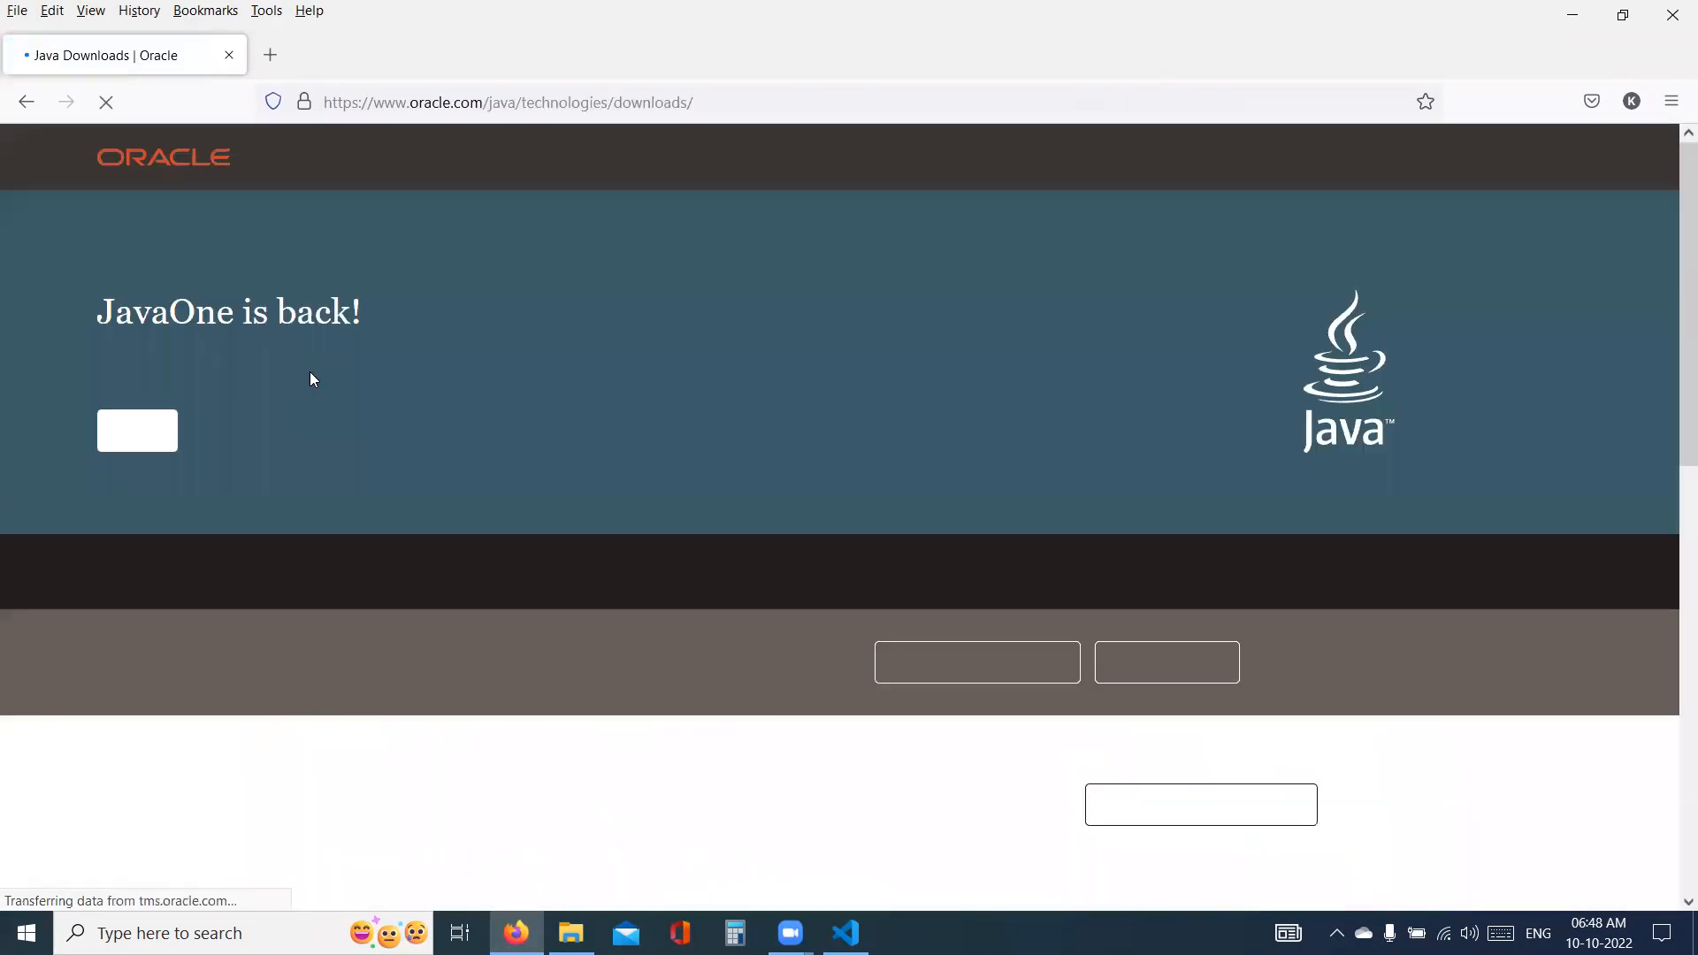
- Download the Windows x64 MSI installer of Java SE Development Kit 19, jdk-19_windows-x64_bin.msi
scroll(420, 299, "down", 5)
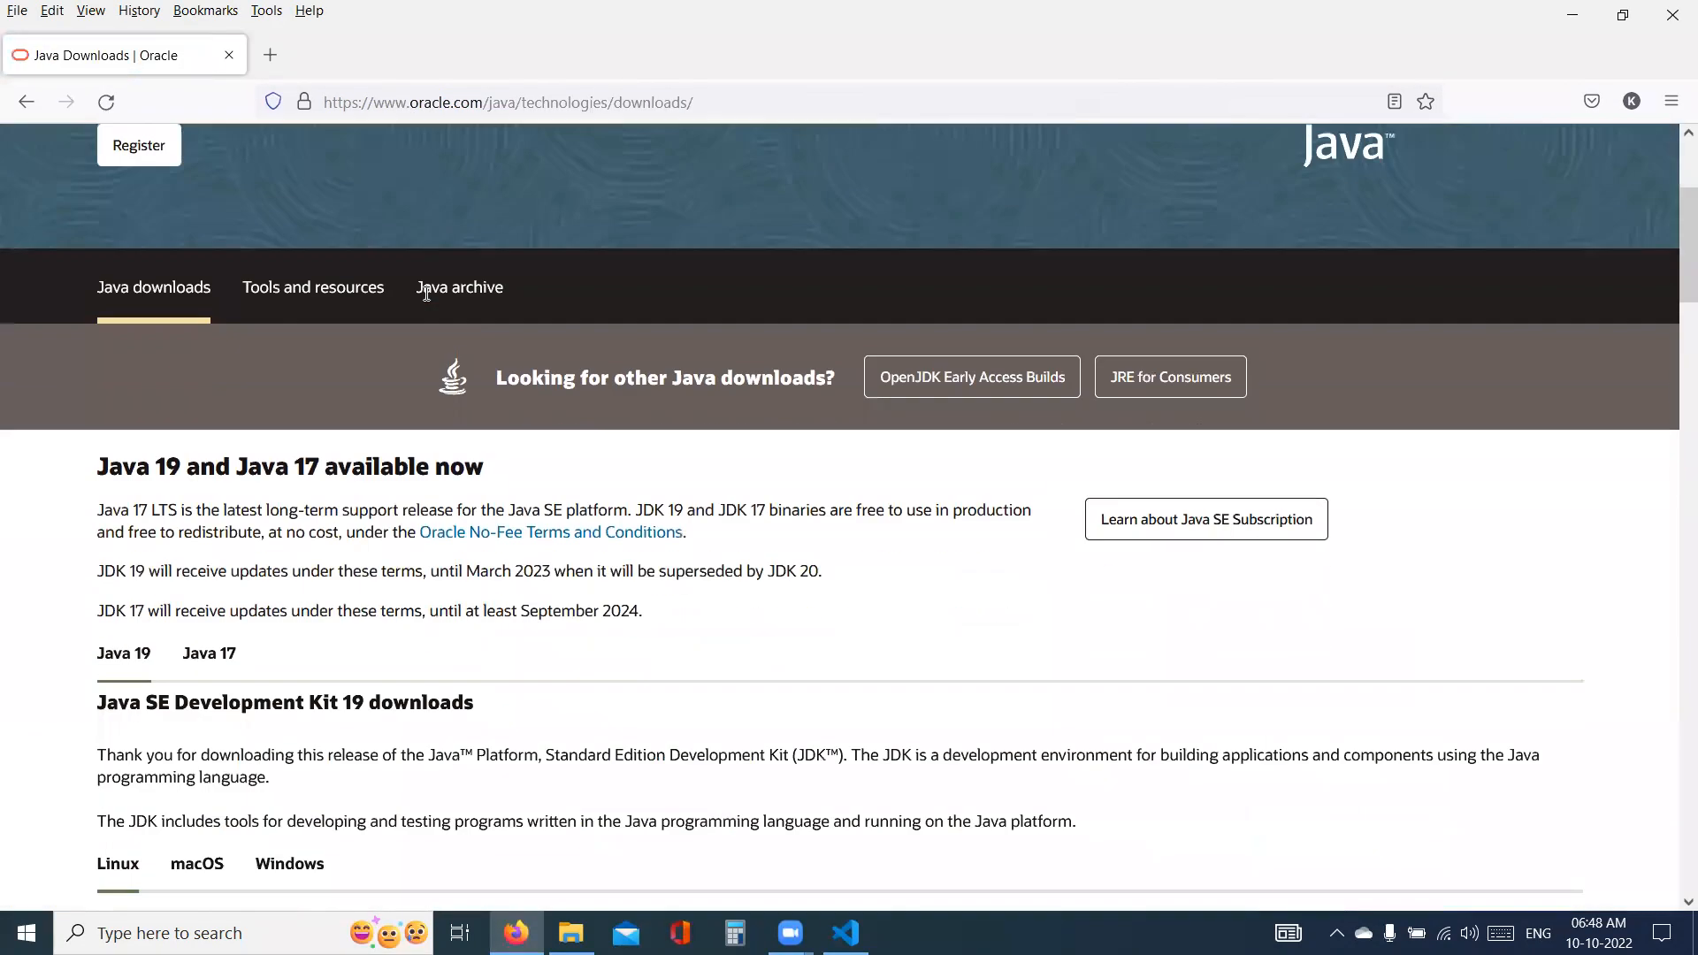
scroll(126, 329, "up", 1)
double_click(164, 365)
scroll(315, 410, "down", 3)
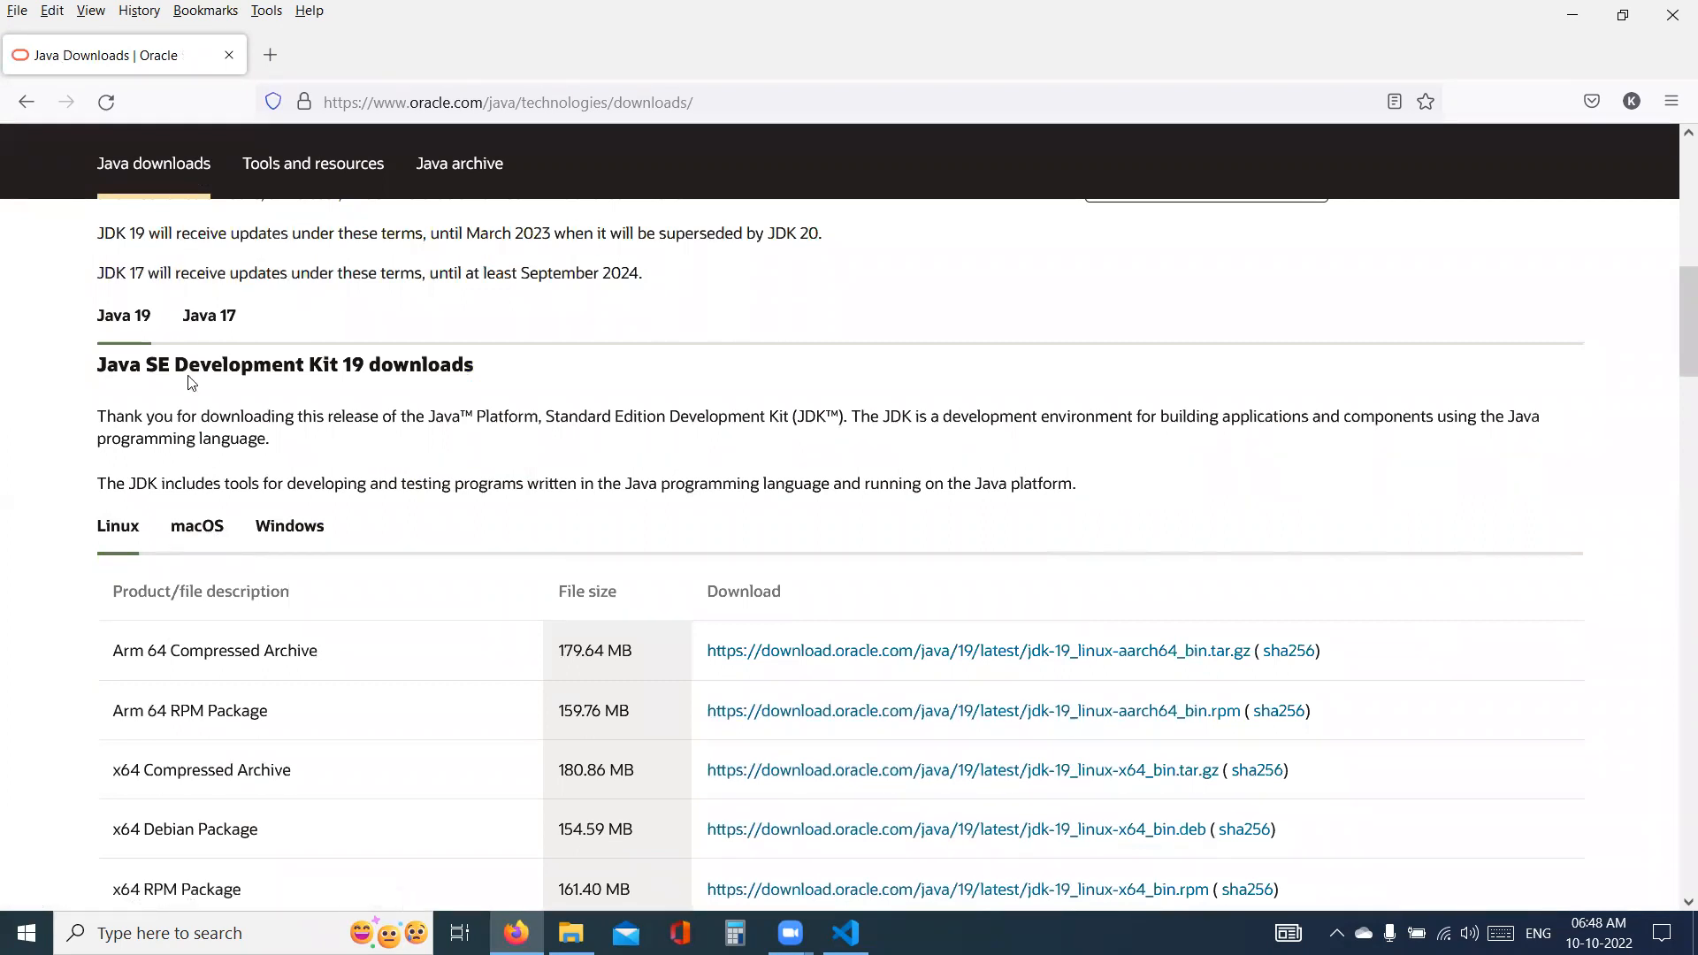
left_click(287, 528)
scroll(407, 541, "down", 3)
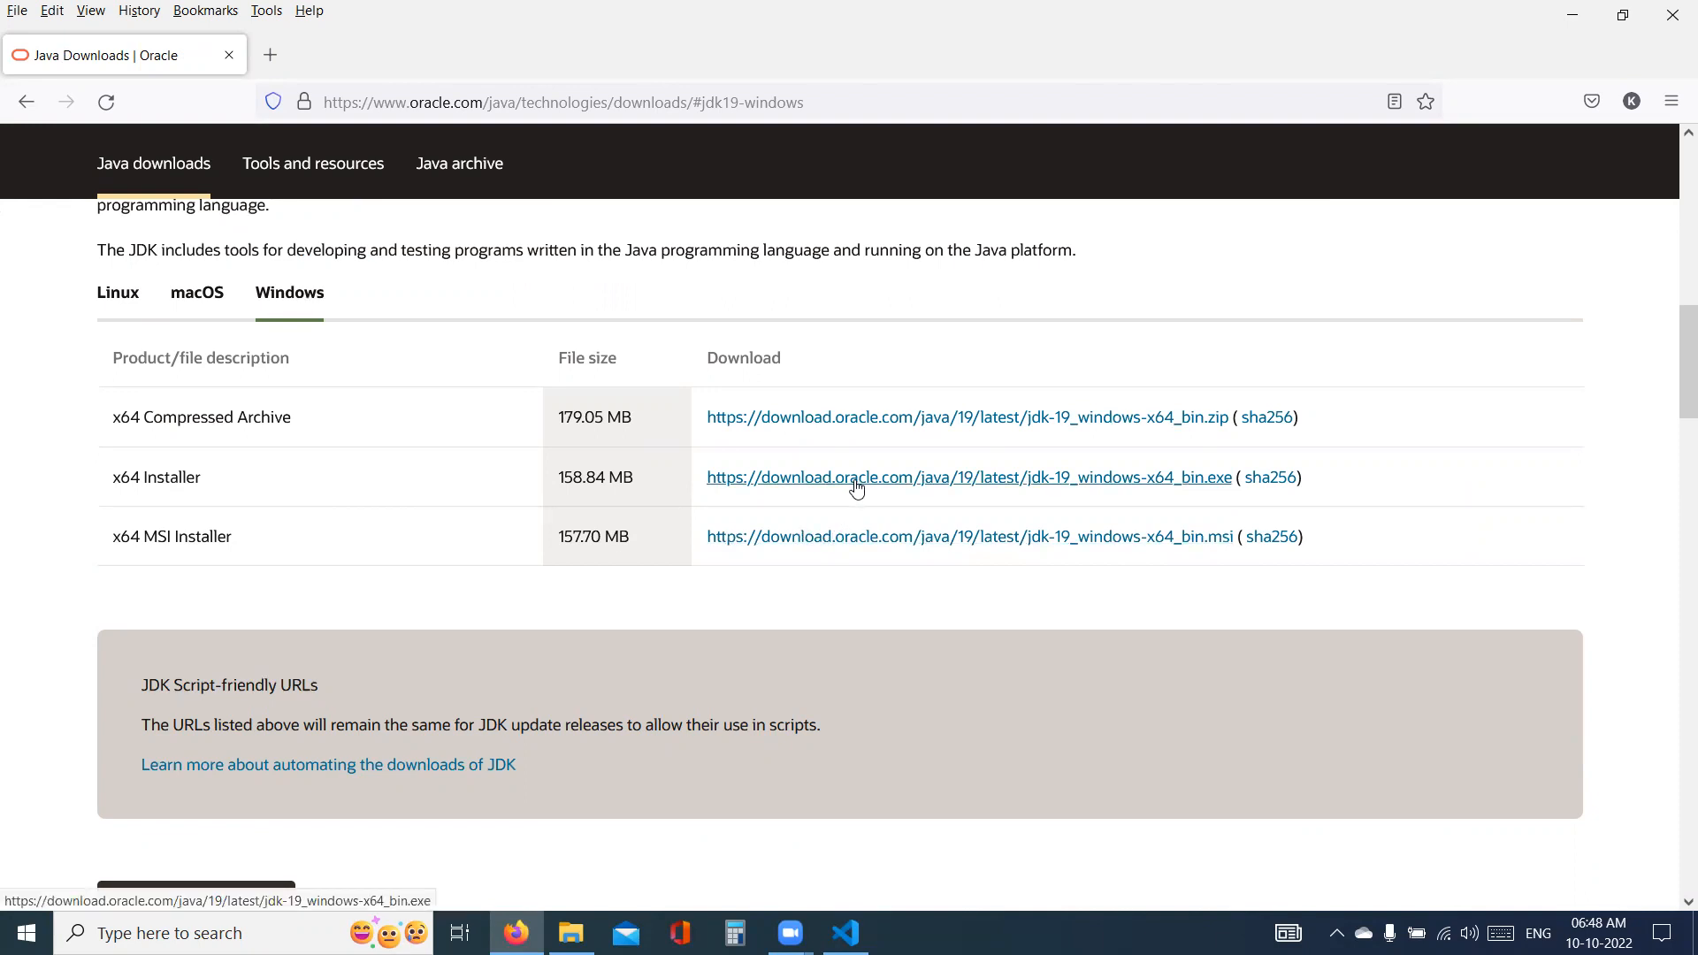
left_click(842, 549)
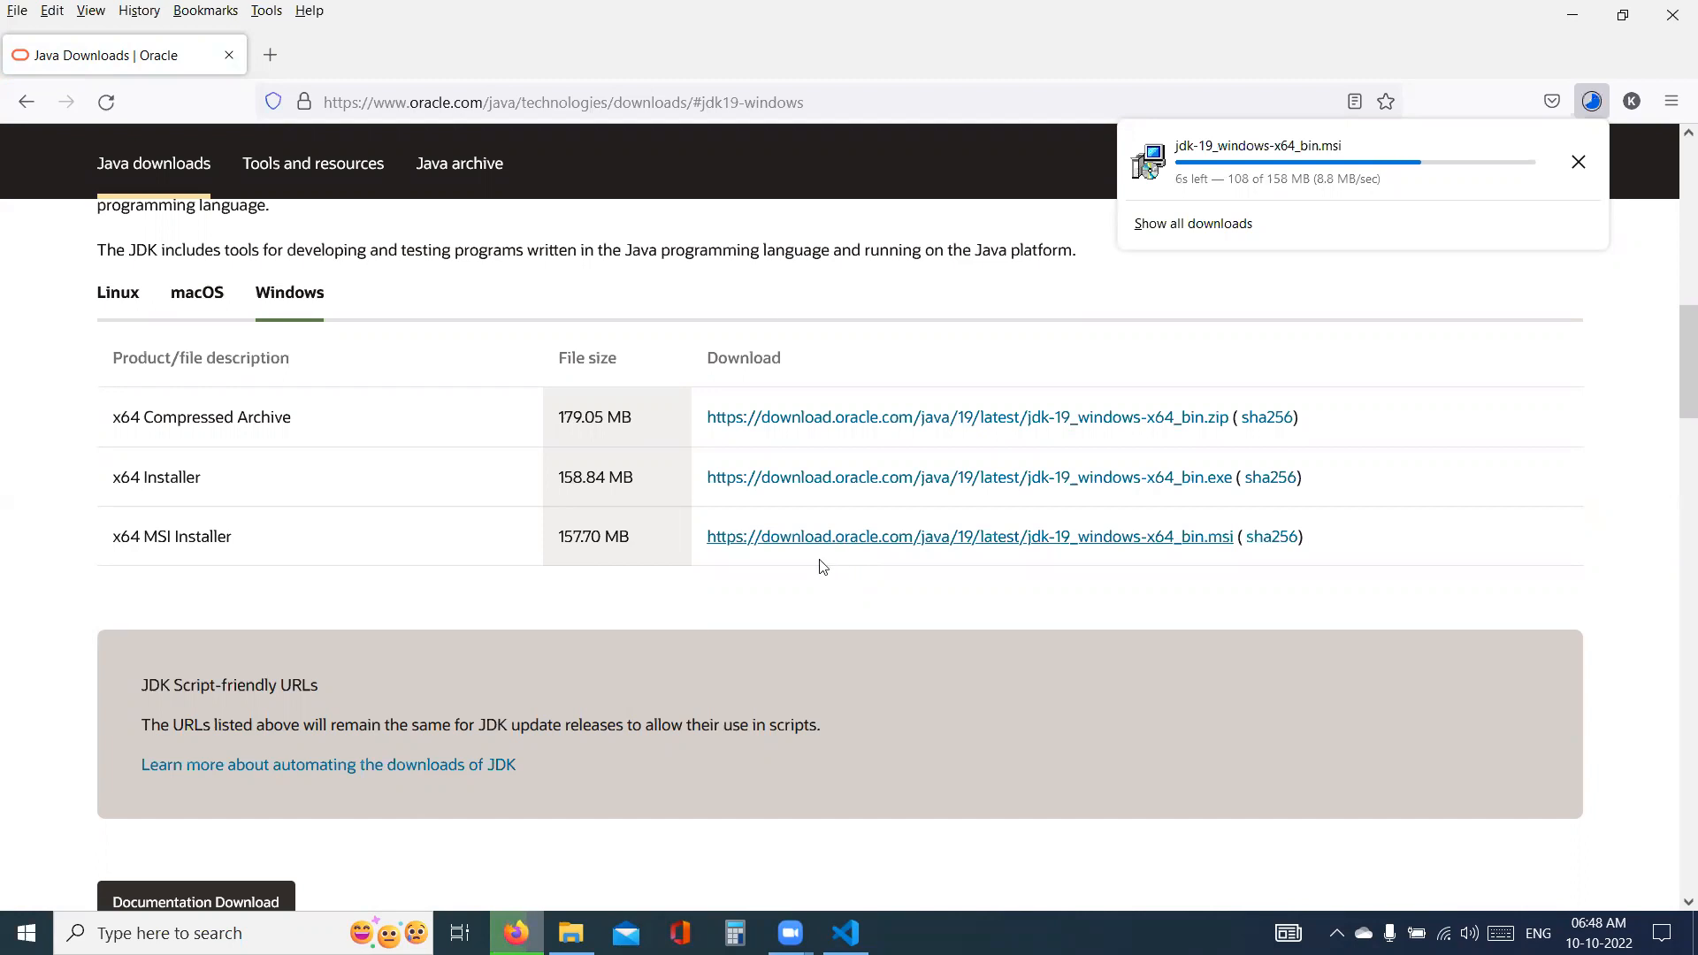
- Launch jdk-19_windows-x64_bin from the Downloads folder in File Explorer and dismiss the reinstall prompt
left_click(863, 40)
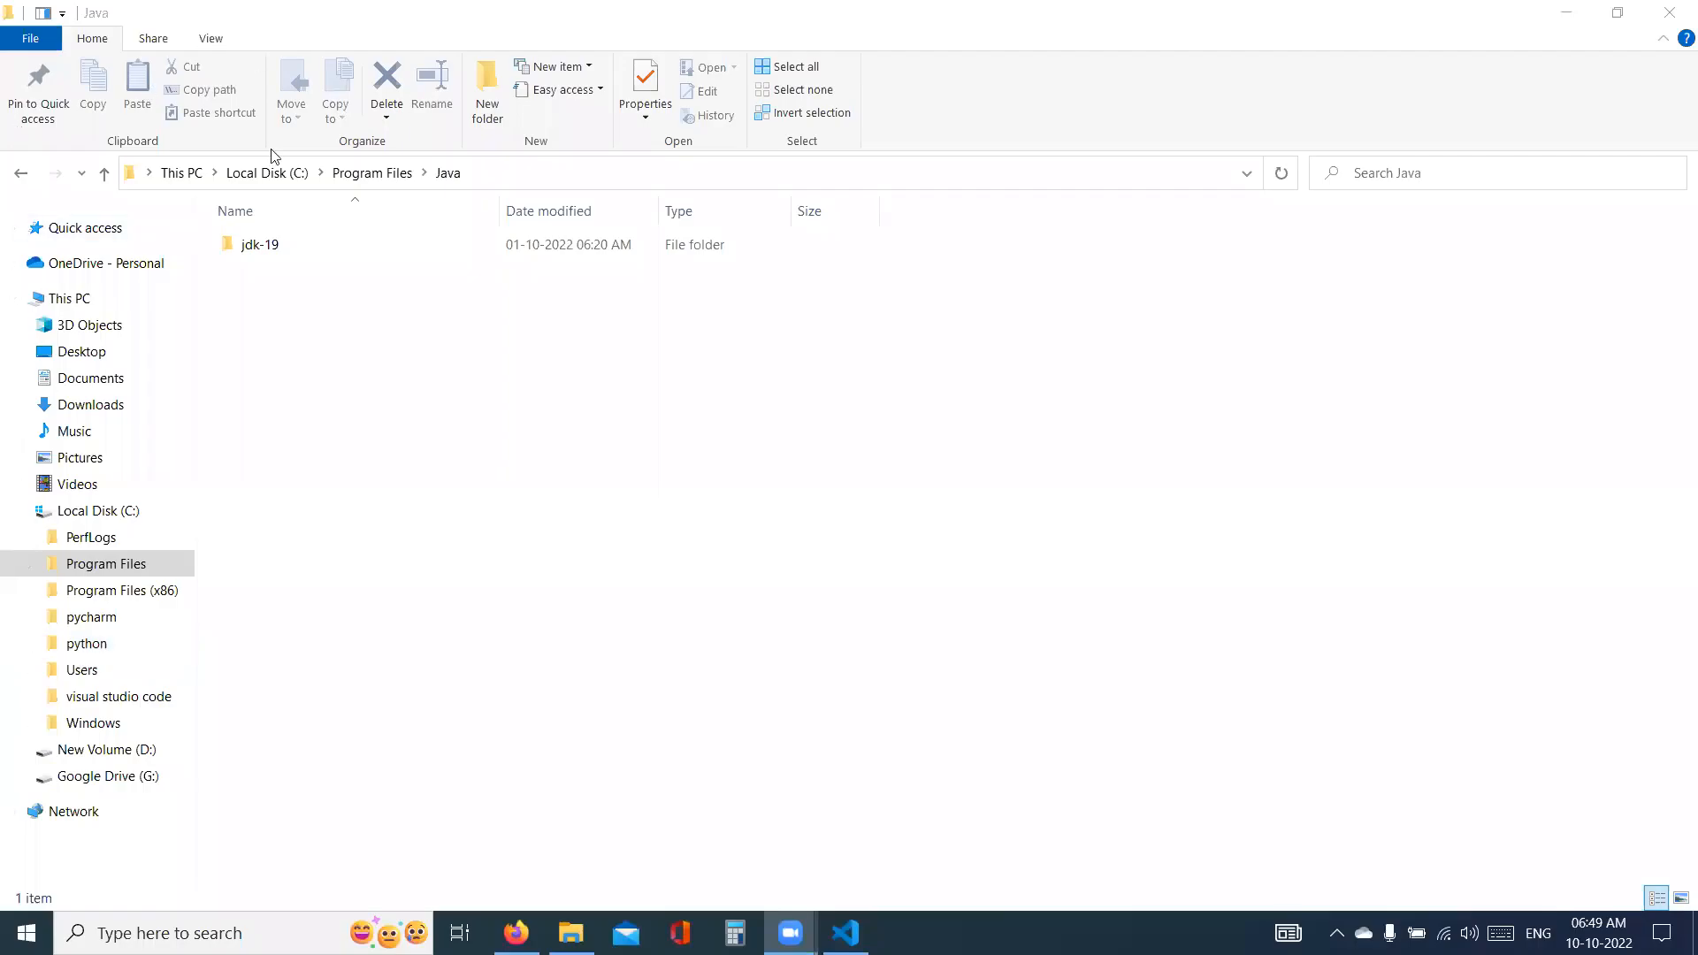
left_click(118, 408)
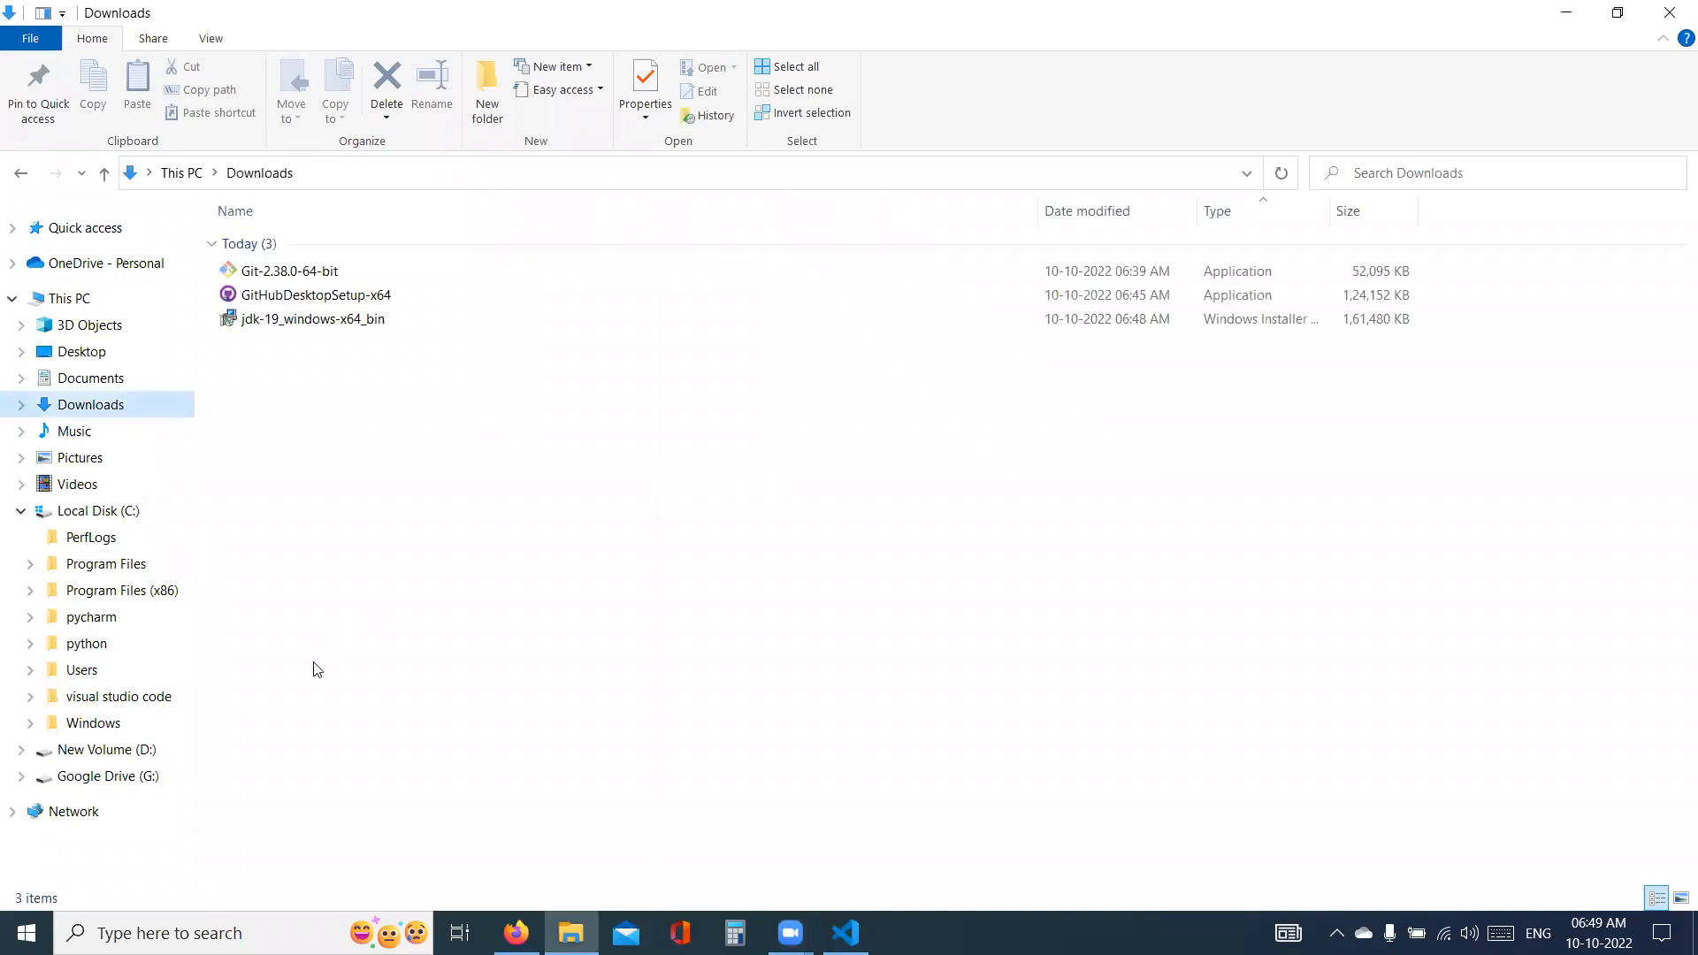
left_click(26, 511)
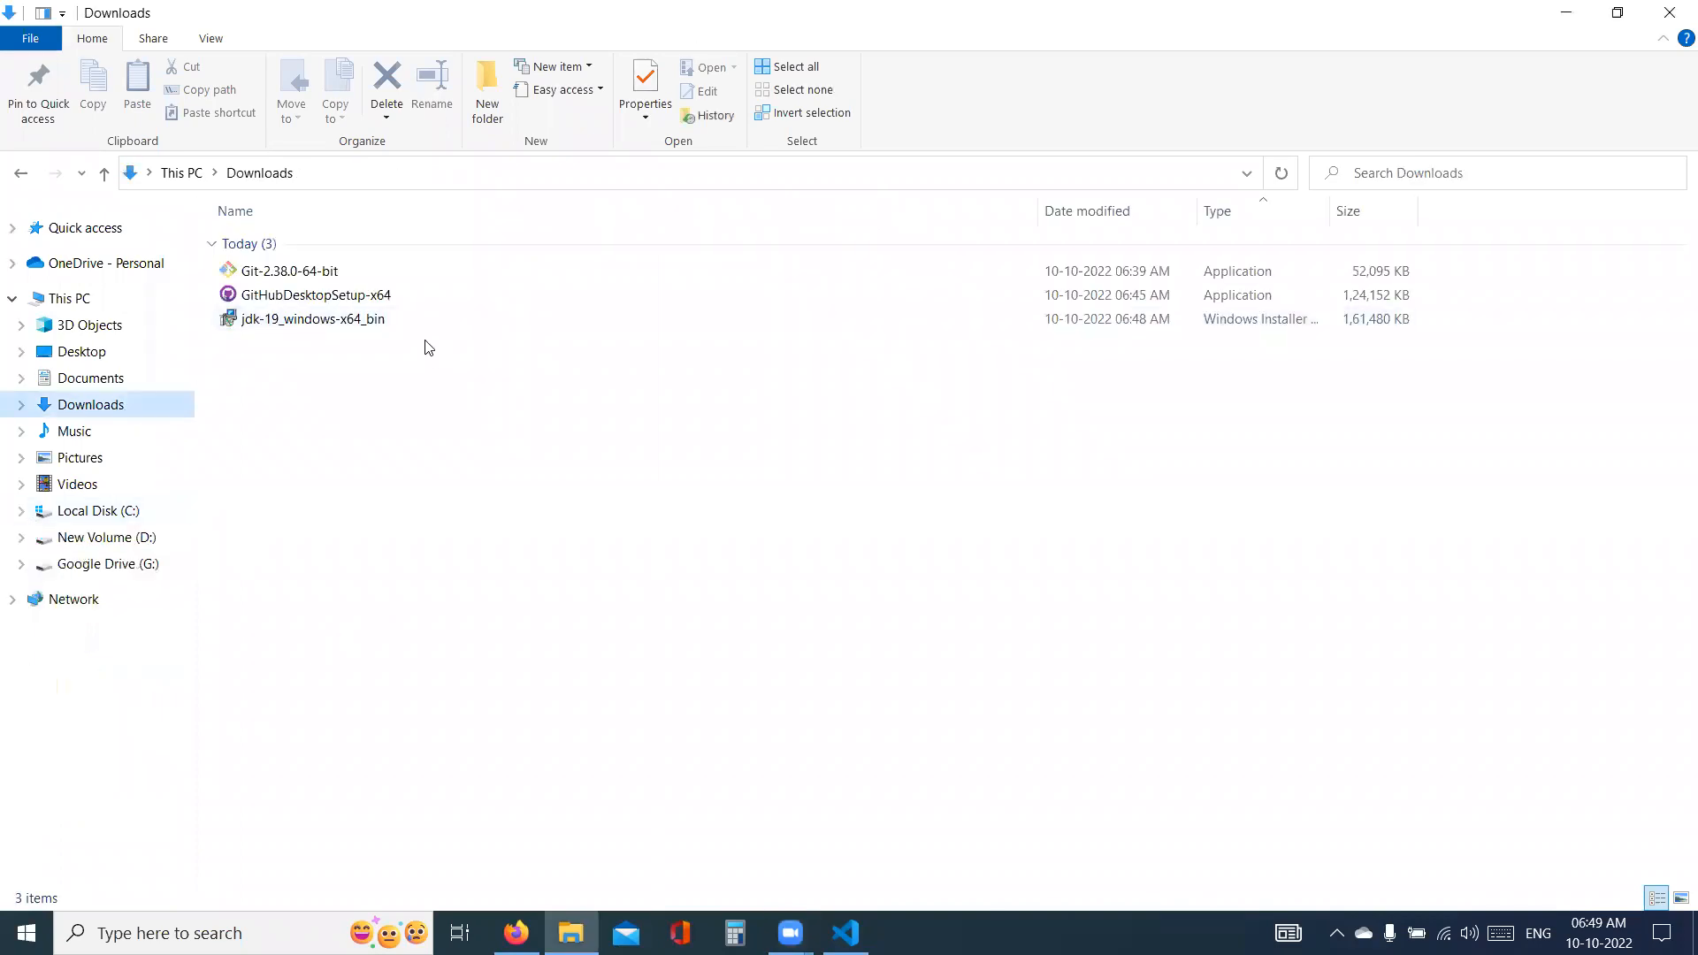
double_click(327, 321)
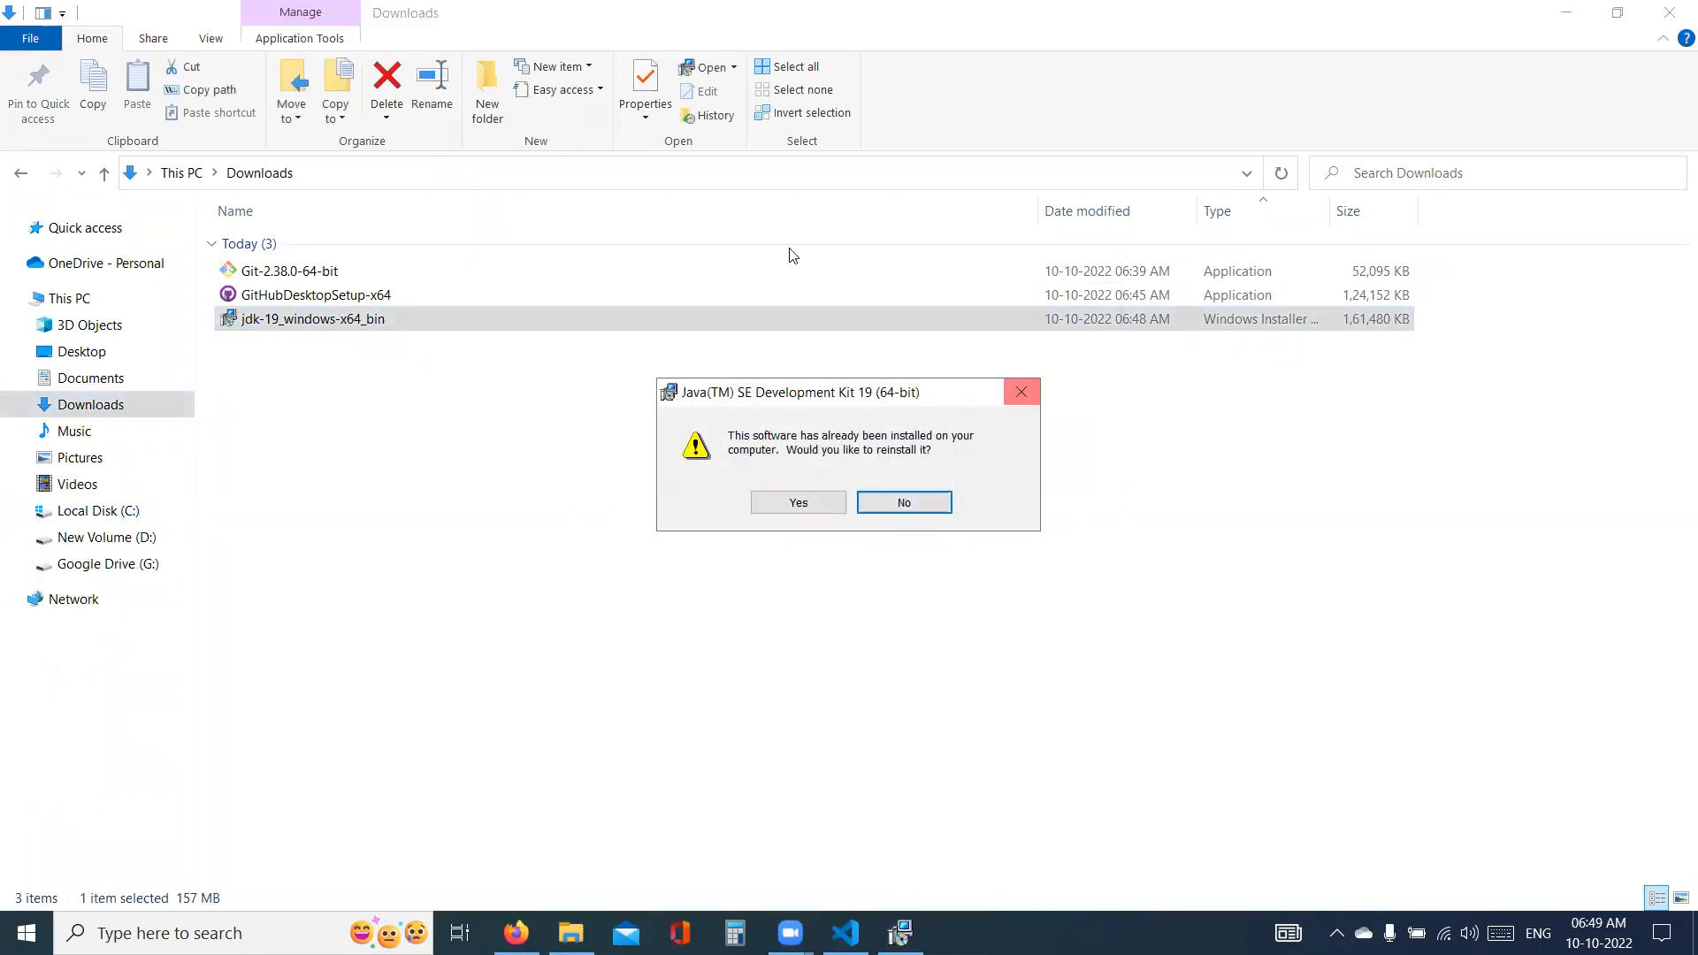
left_click(1020, 395)
- Uninstall Java(TM) SE Development Kit 19 (64-bit) through Control Panel's Programs and Features, and close the window
left_click(221, 933)
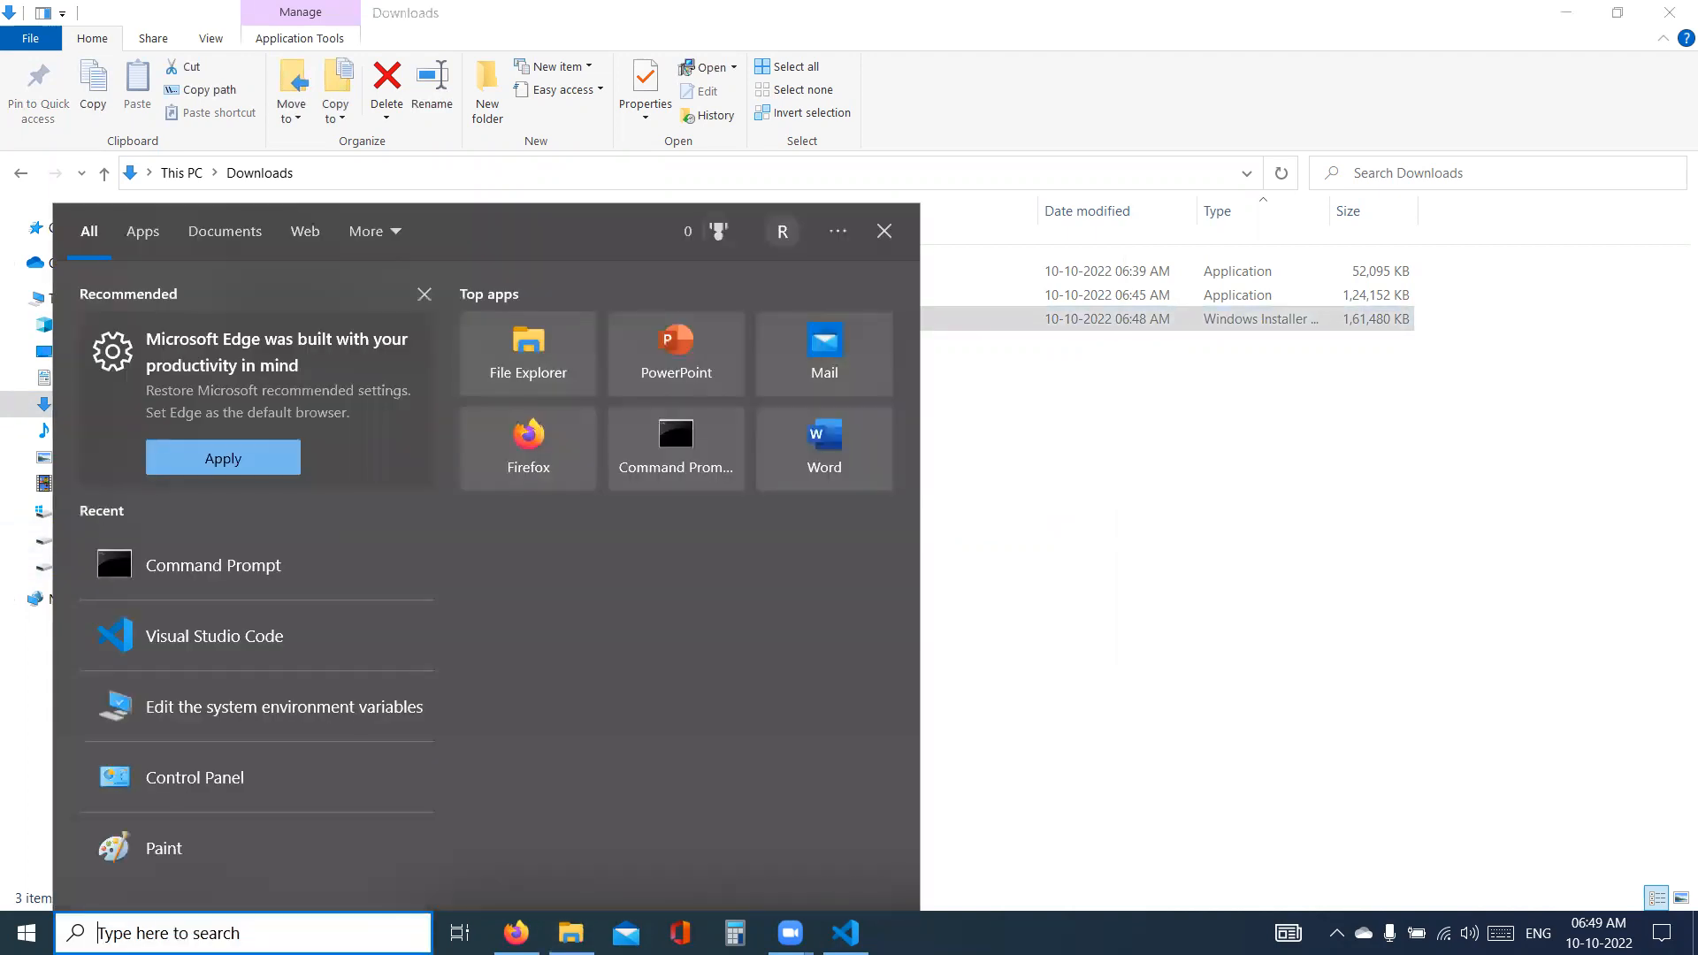
left_click(209, 786)
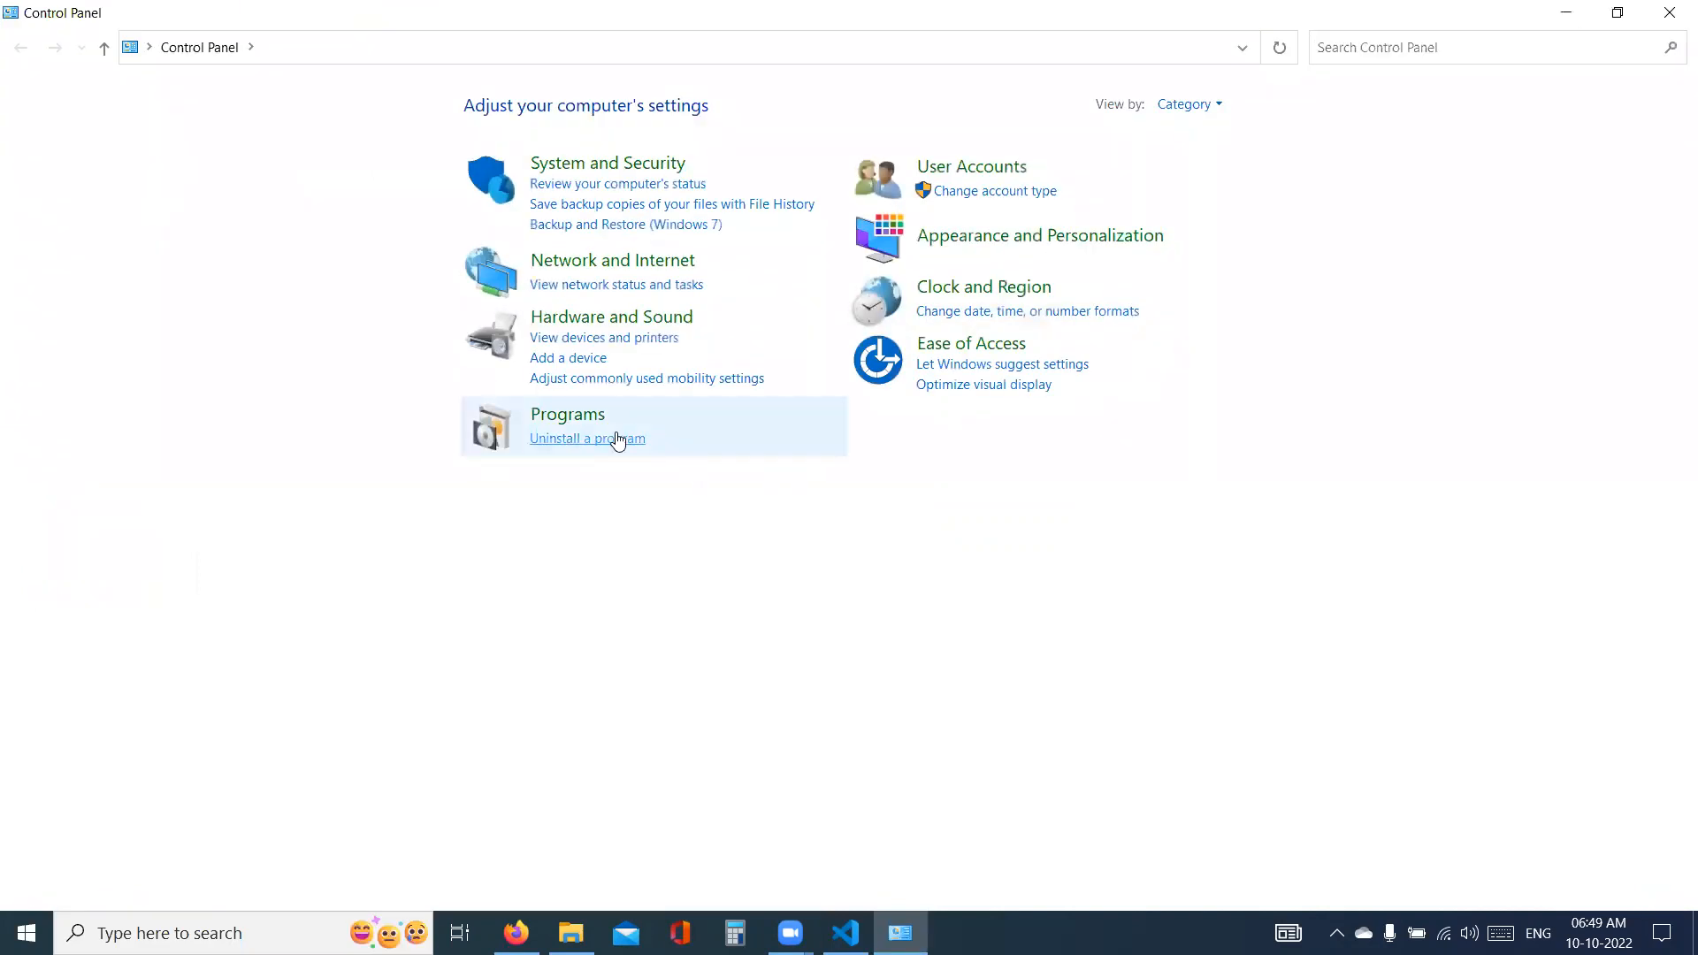
left_click(617, 439)
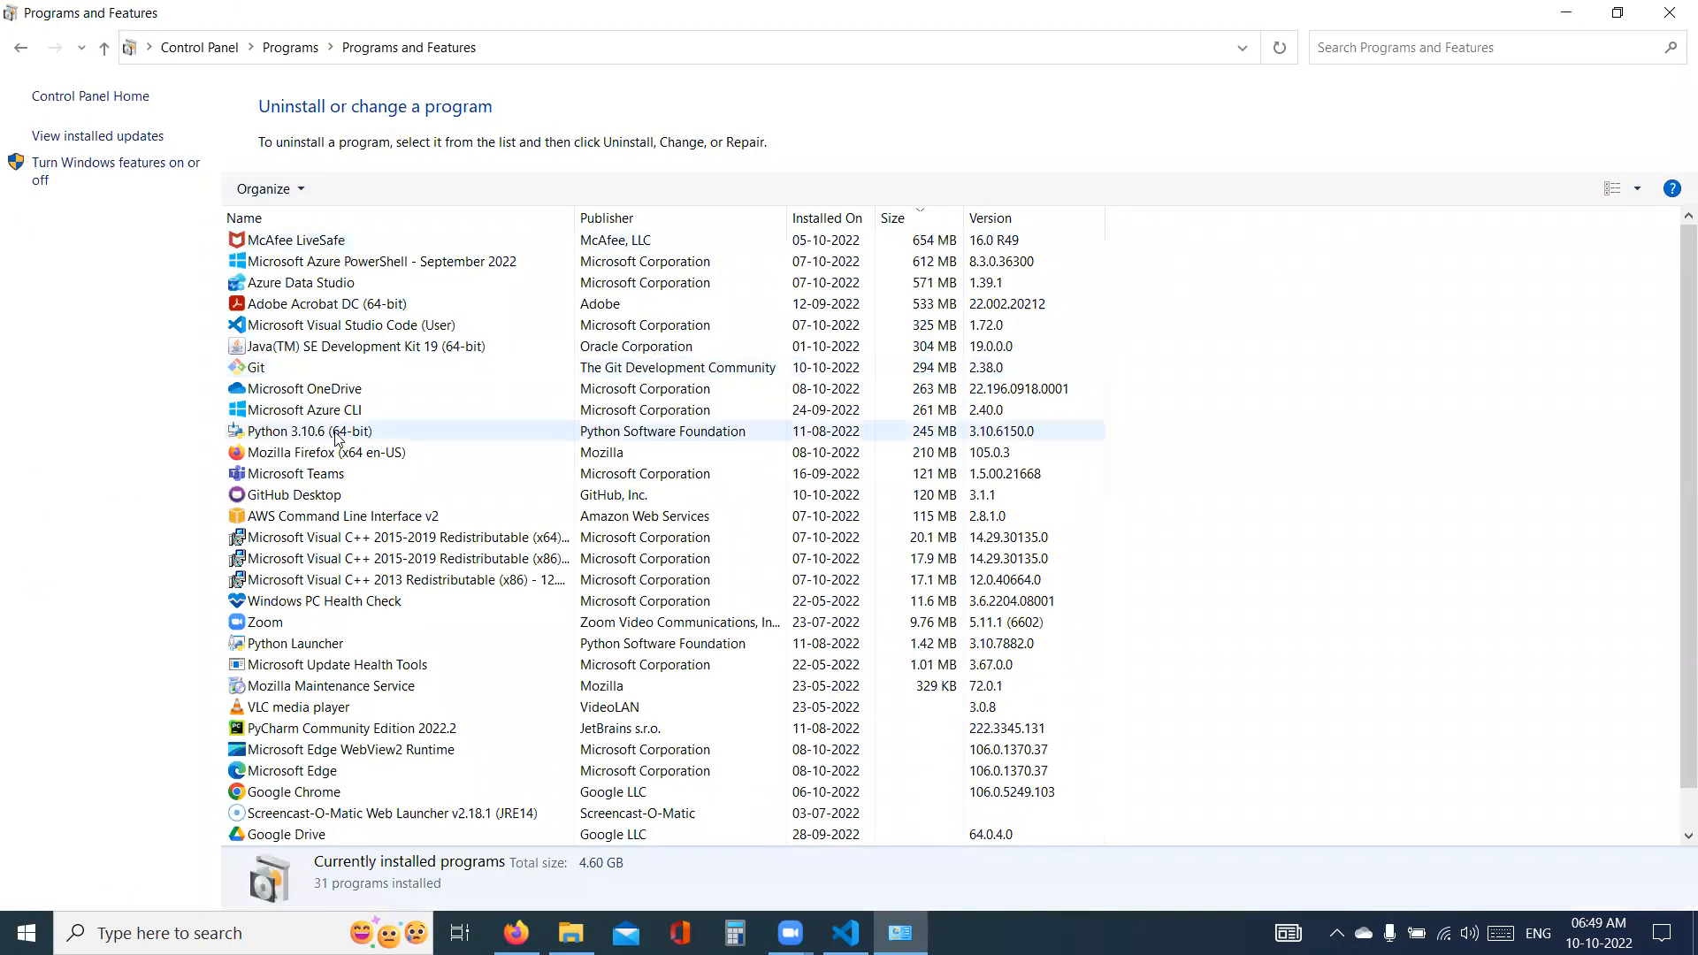
double_click(327, 346)
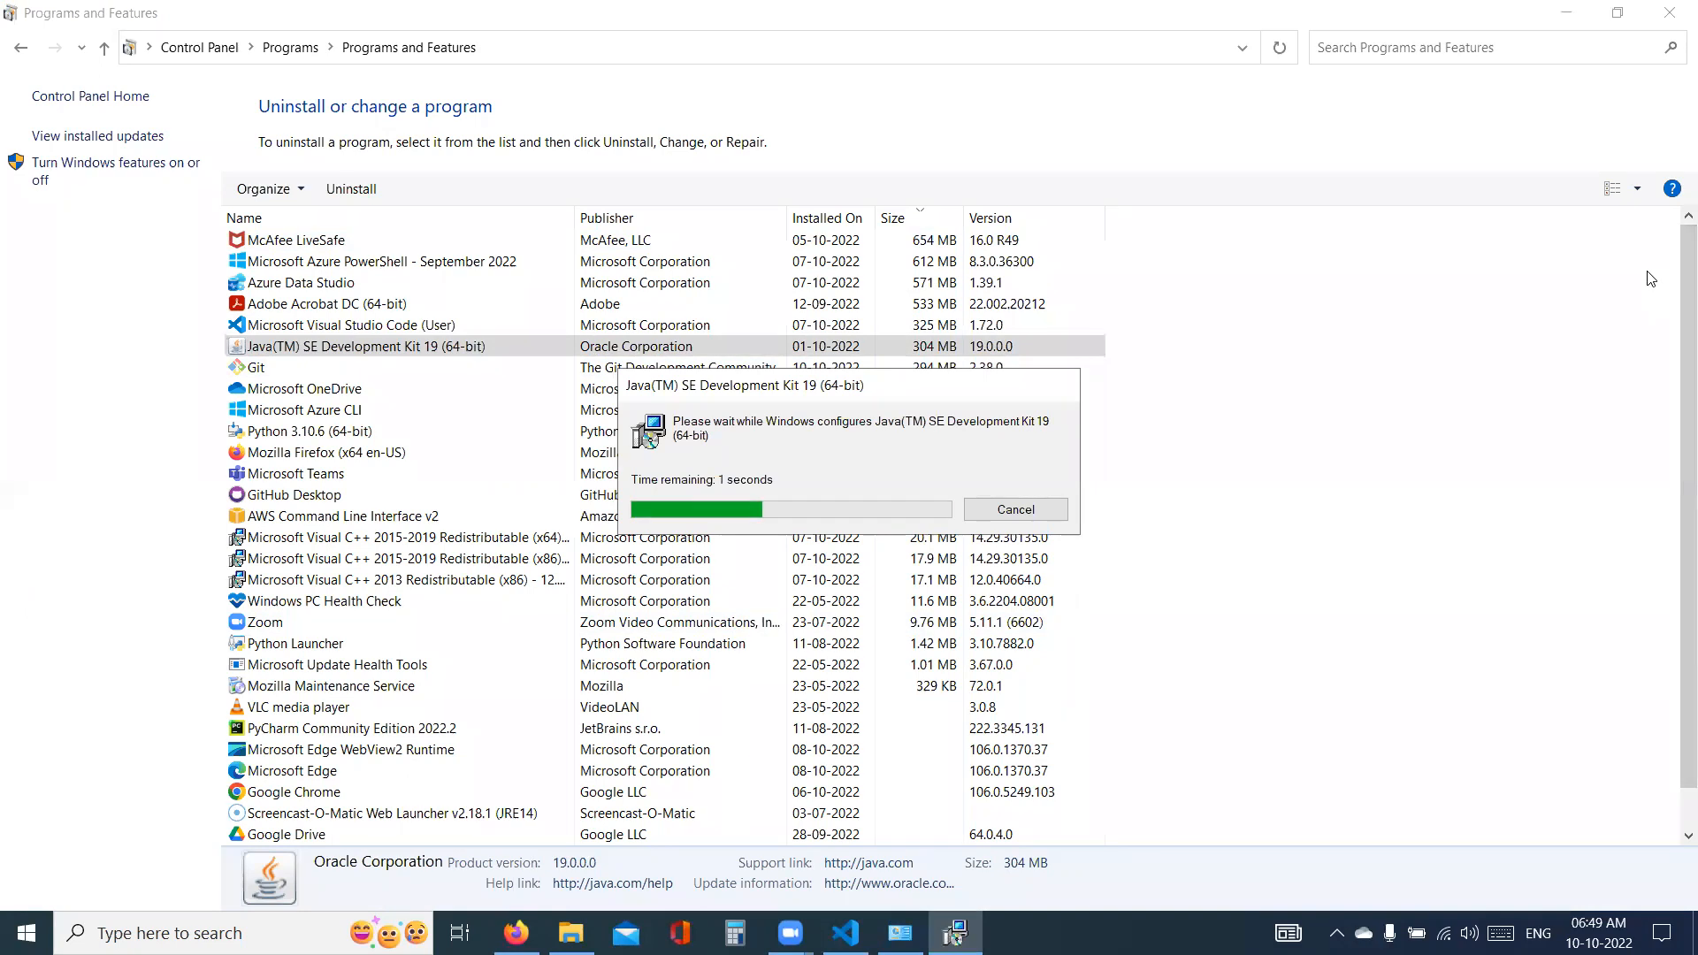
left_click(1671, 10)
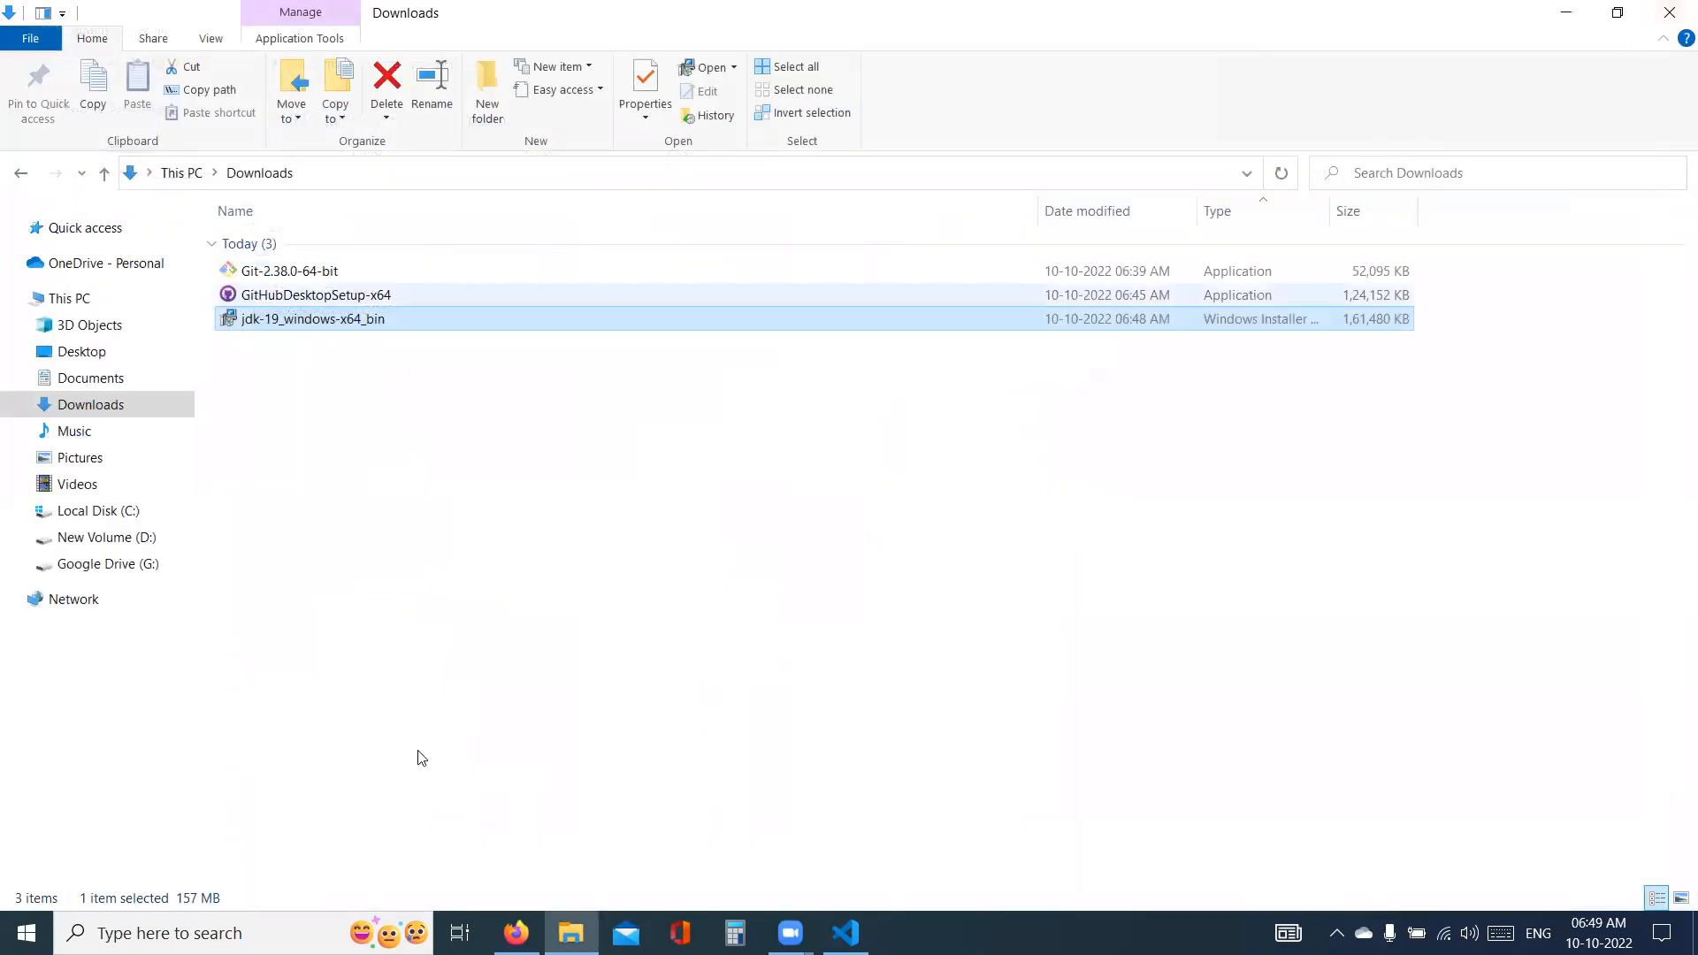
- Install Java SE Development Kit 19 from the downloaded installer into C:\Program Files\Java\jdk-19\ and close the setup wizard
double_click(315, 318)
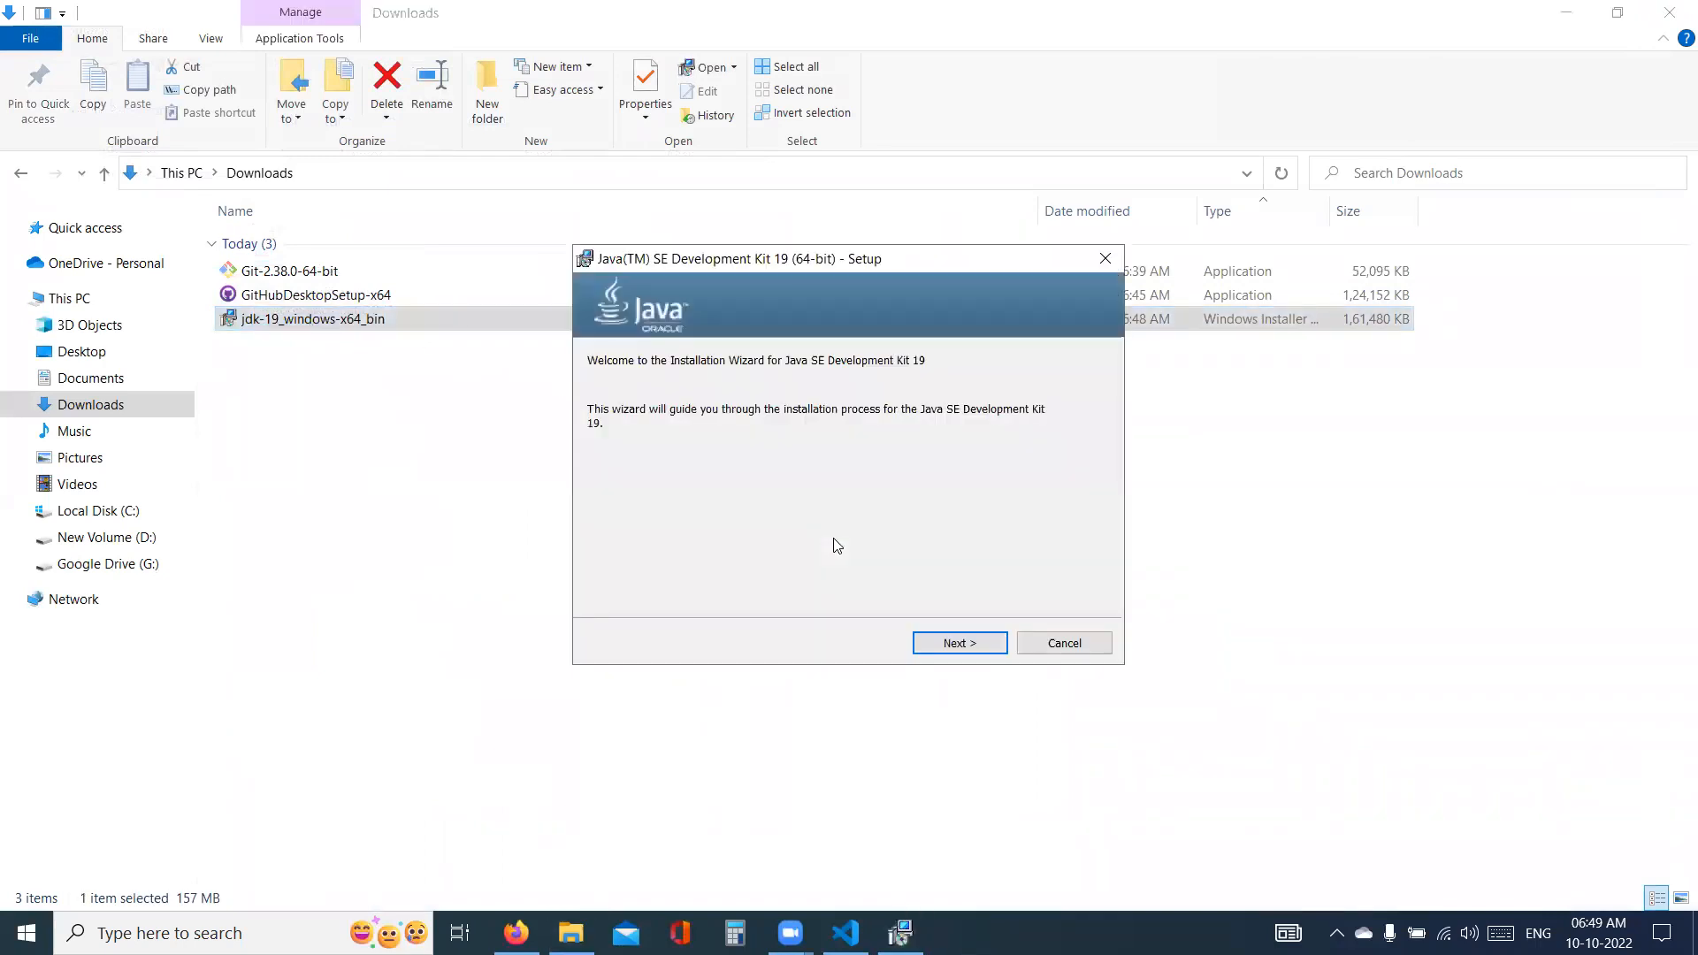
left_click(971, 642)
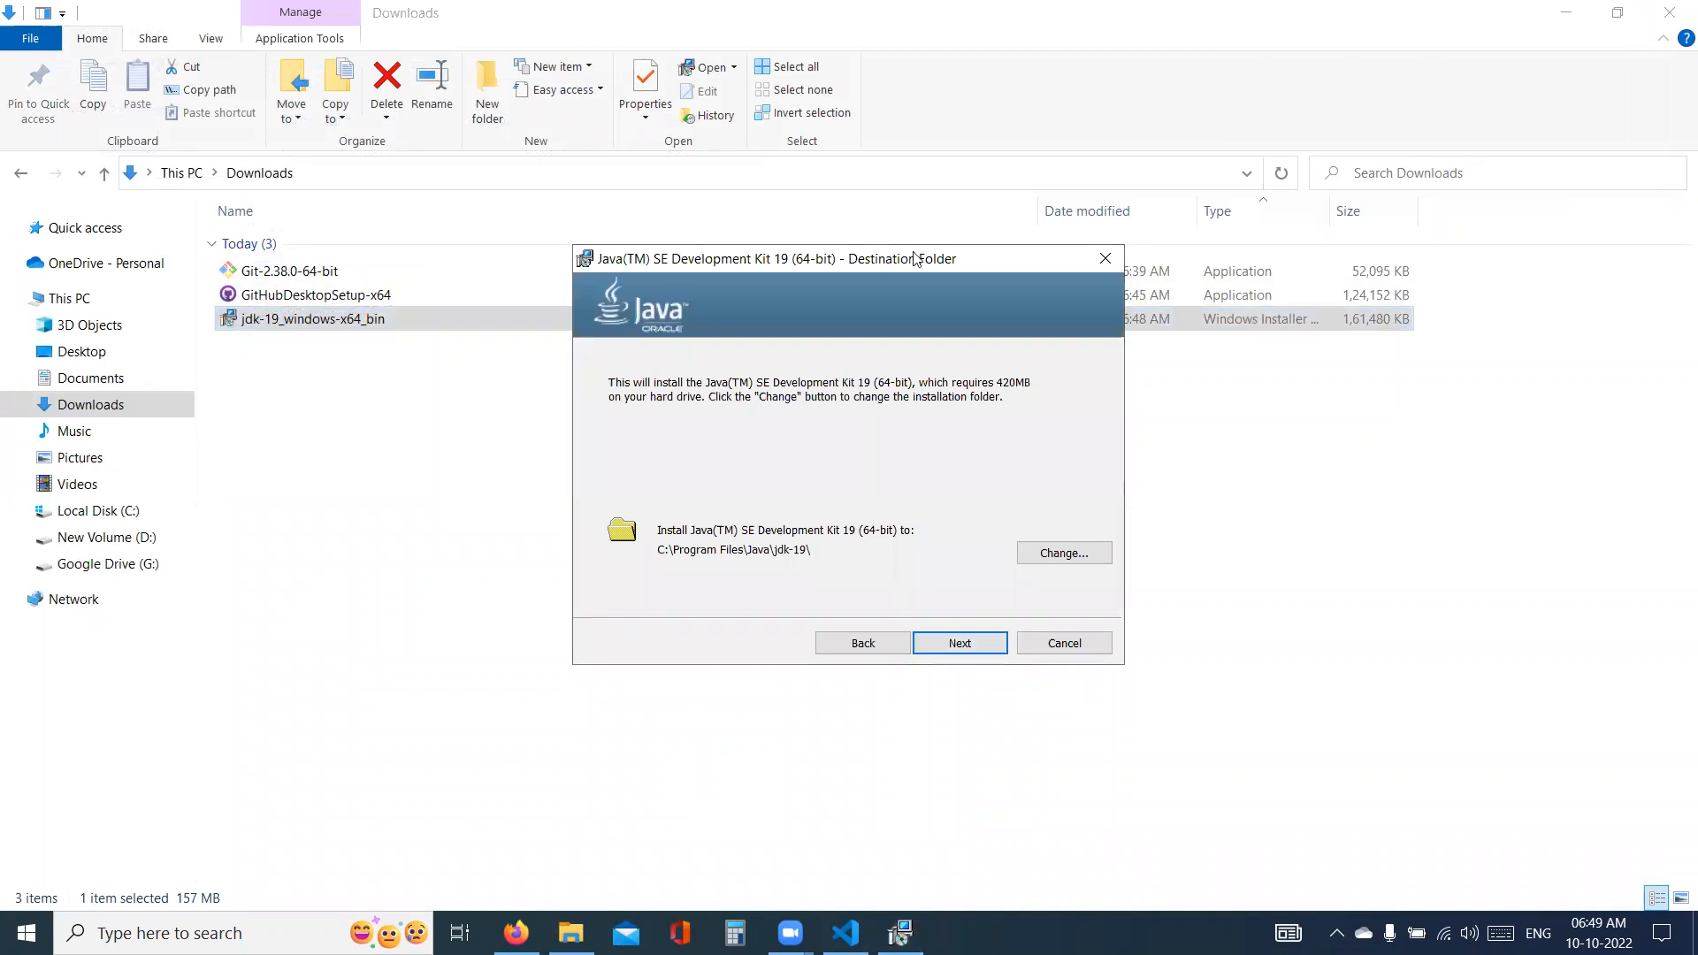
mouse_move(651, 540)
left_mouse_down()
mouse_move(763, 577)
mouse_move(823, 567)
left_mouse_up()
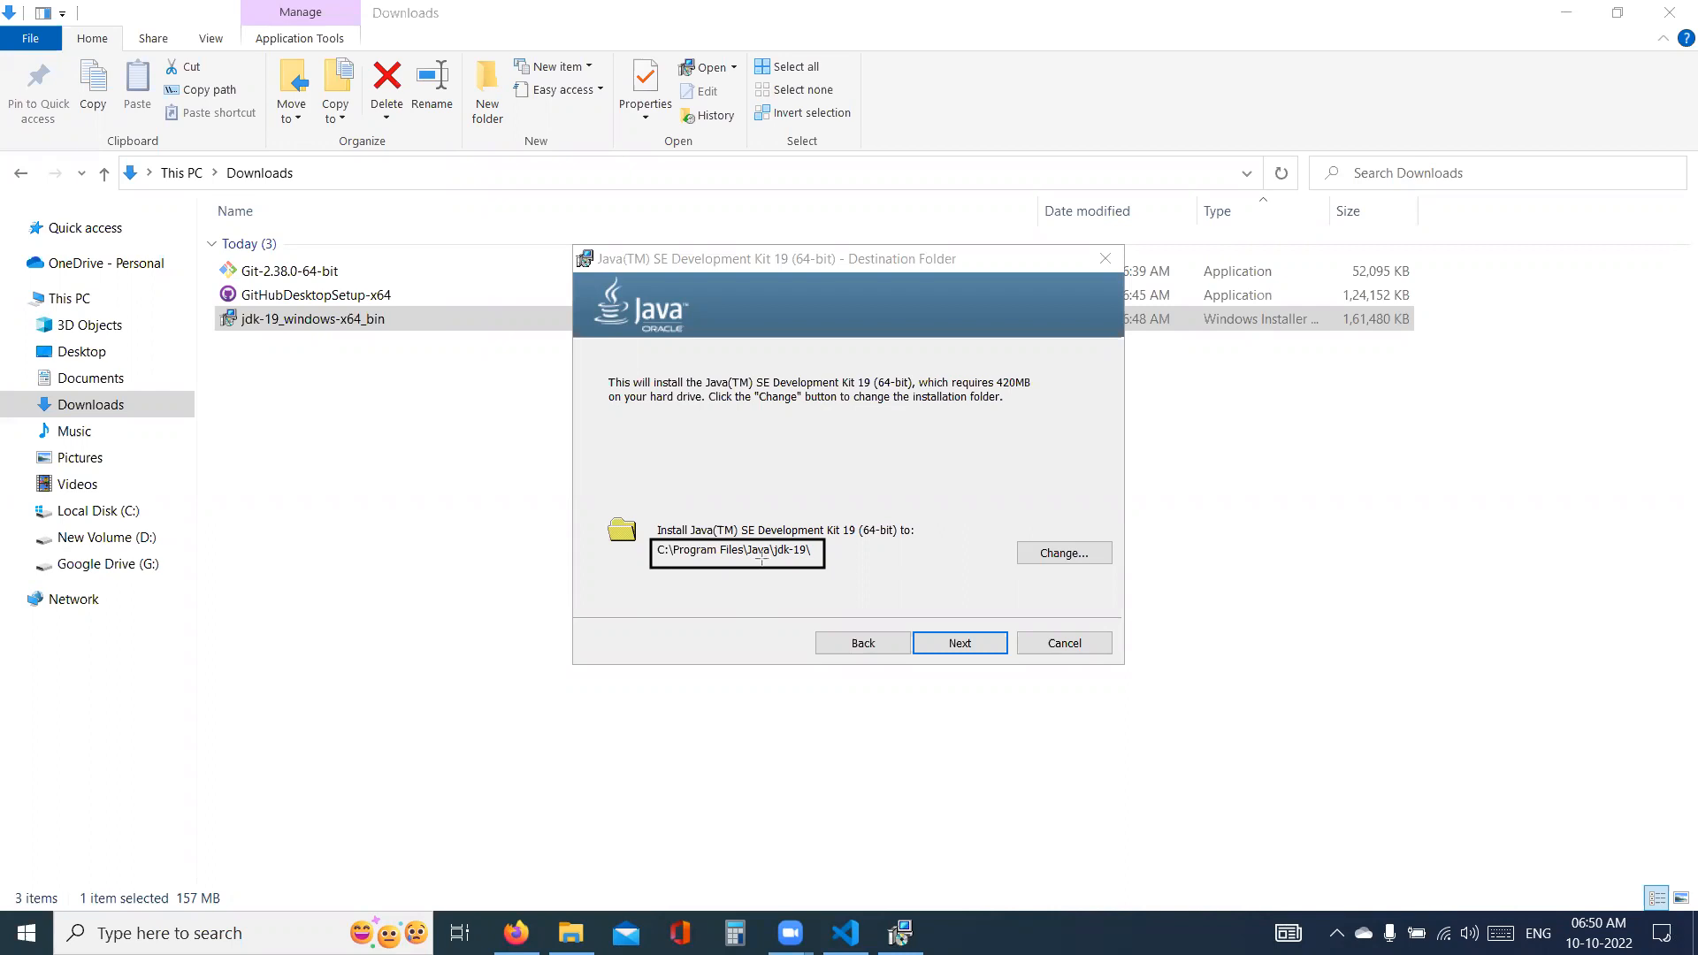
left_click(969, 648)
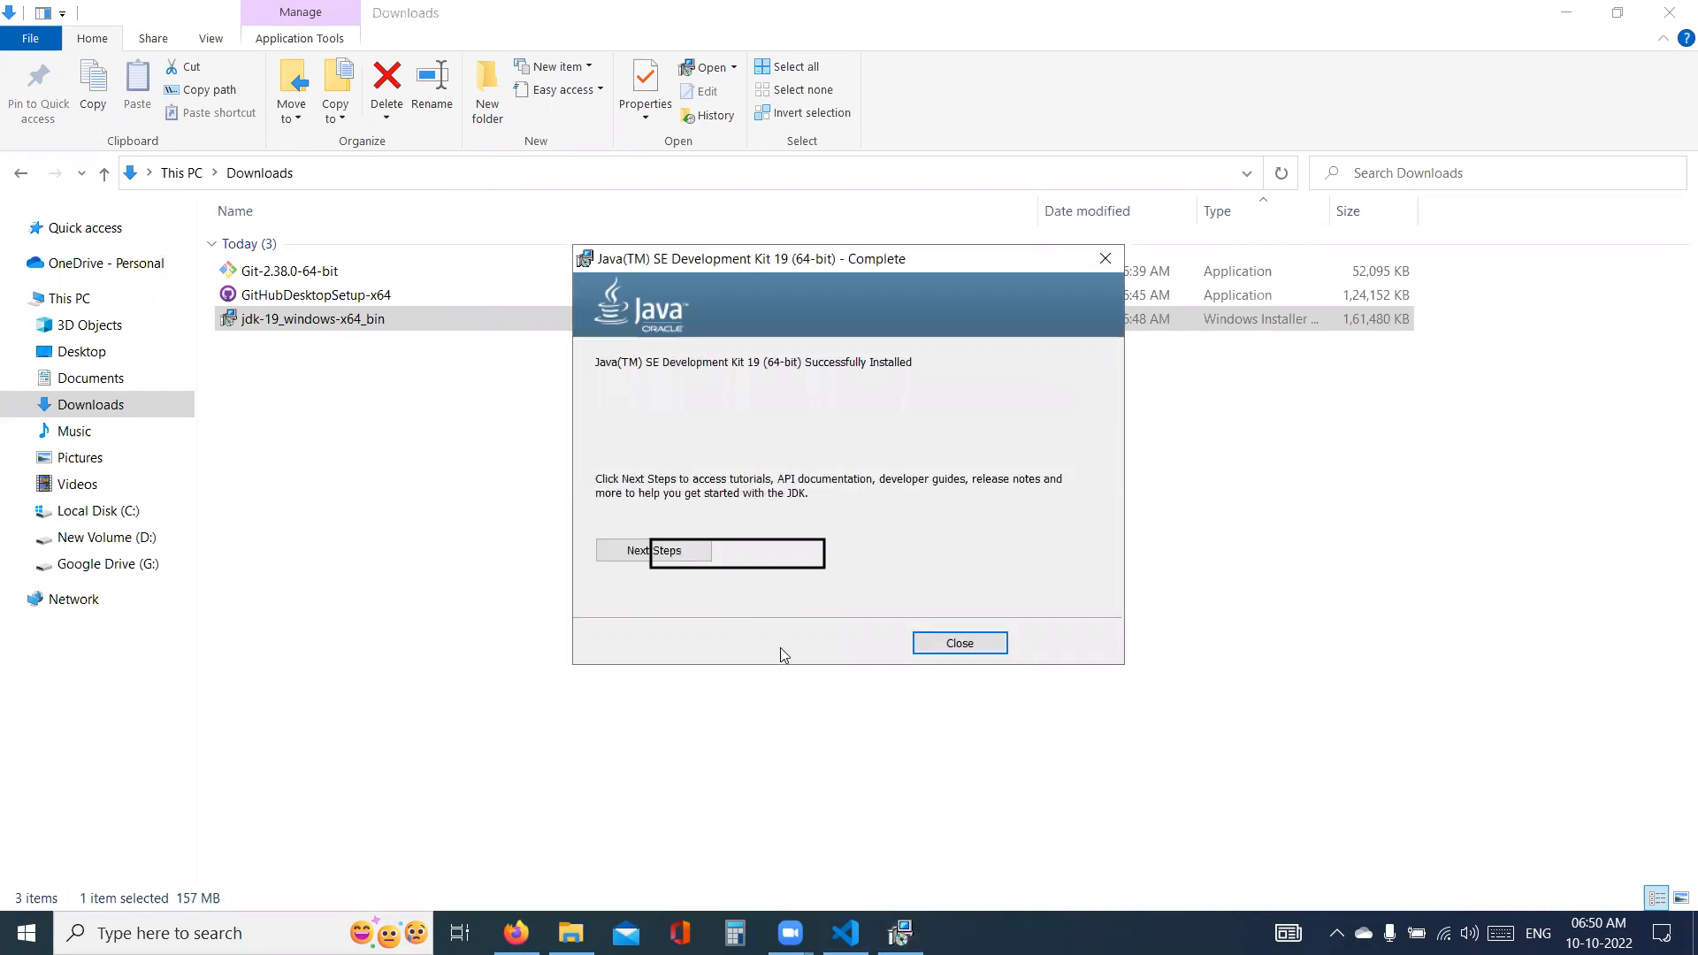
left_click(937, 645)
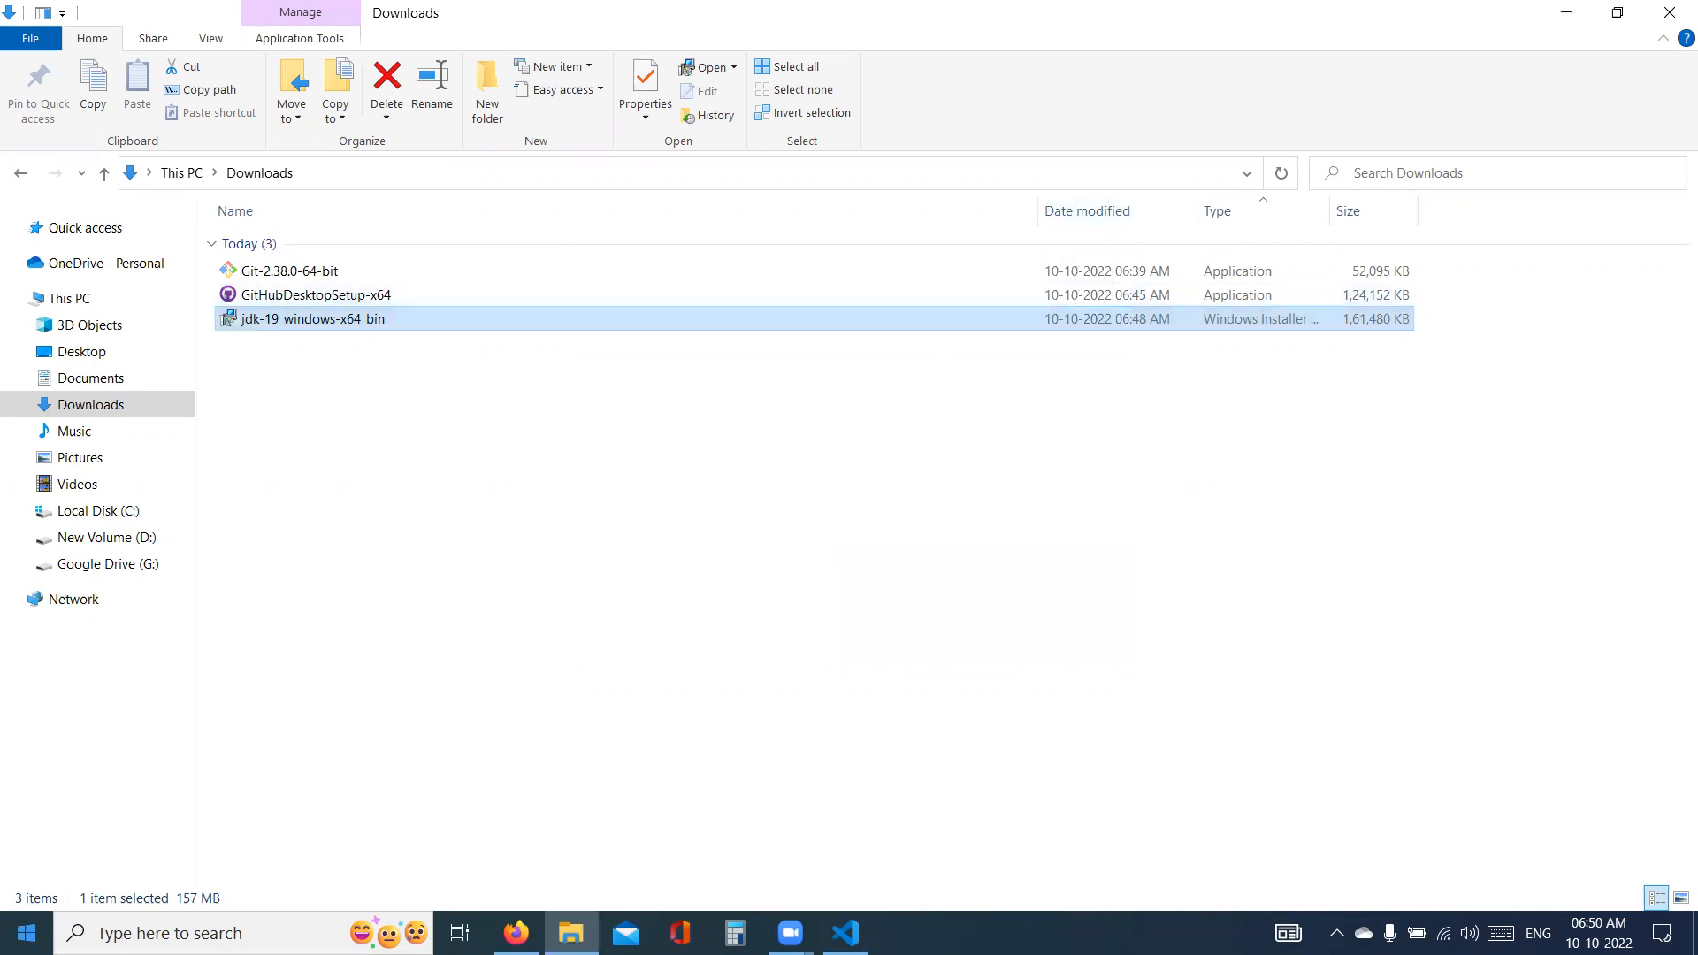
- Copy the Oracle Java downloads page address from Firefox and paste it in parentheses after the Java item in the Visual Studio Code note
left_click(166, 929)
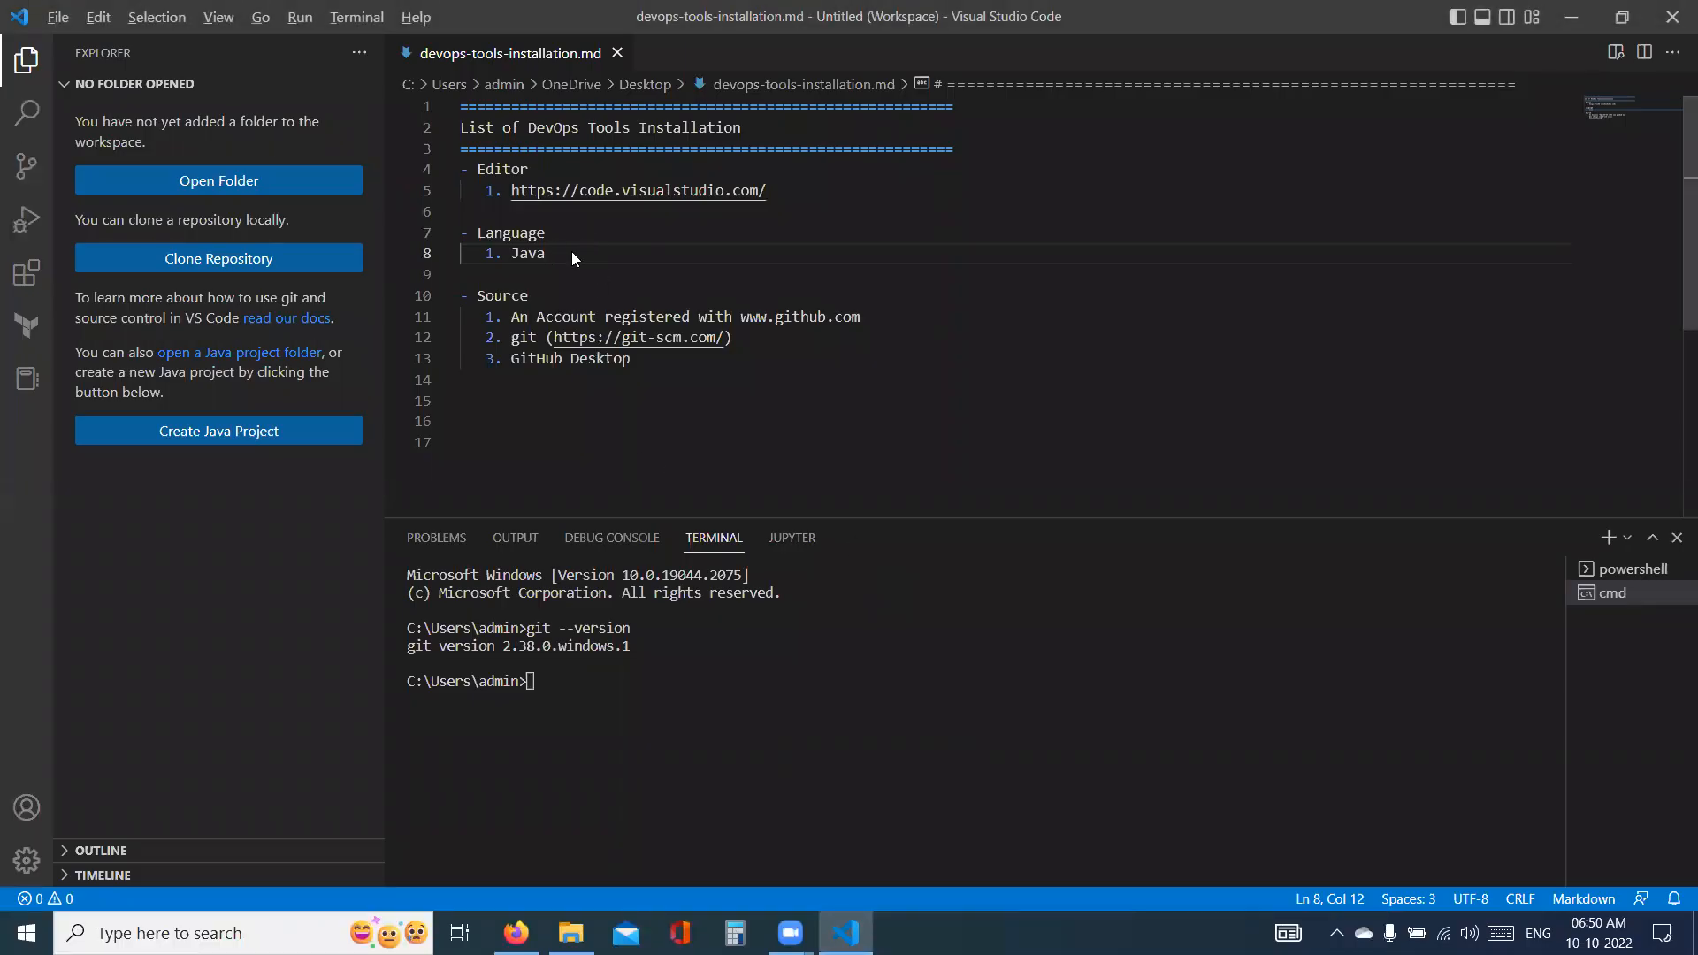
key("alt+Tab")
key("alt+Tab")
key("alt+Tab")
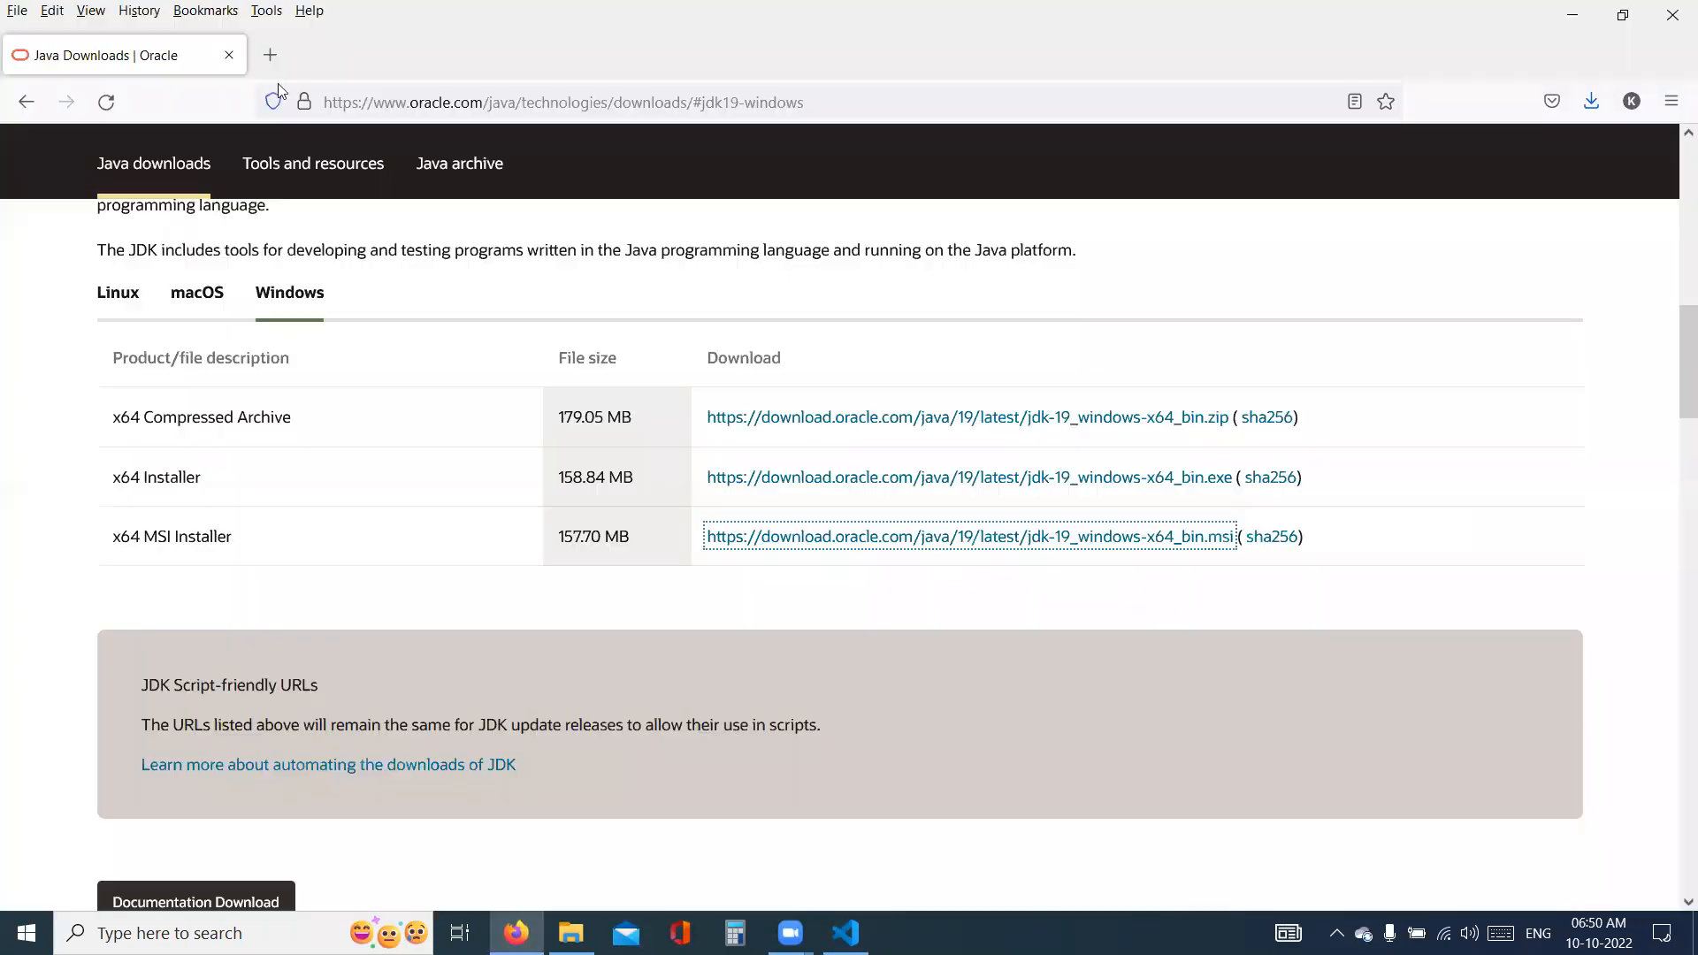
left_click(368, 103)
key("ctrl+c")
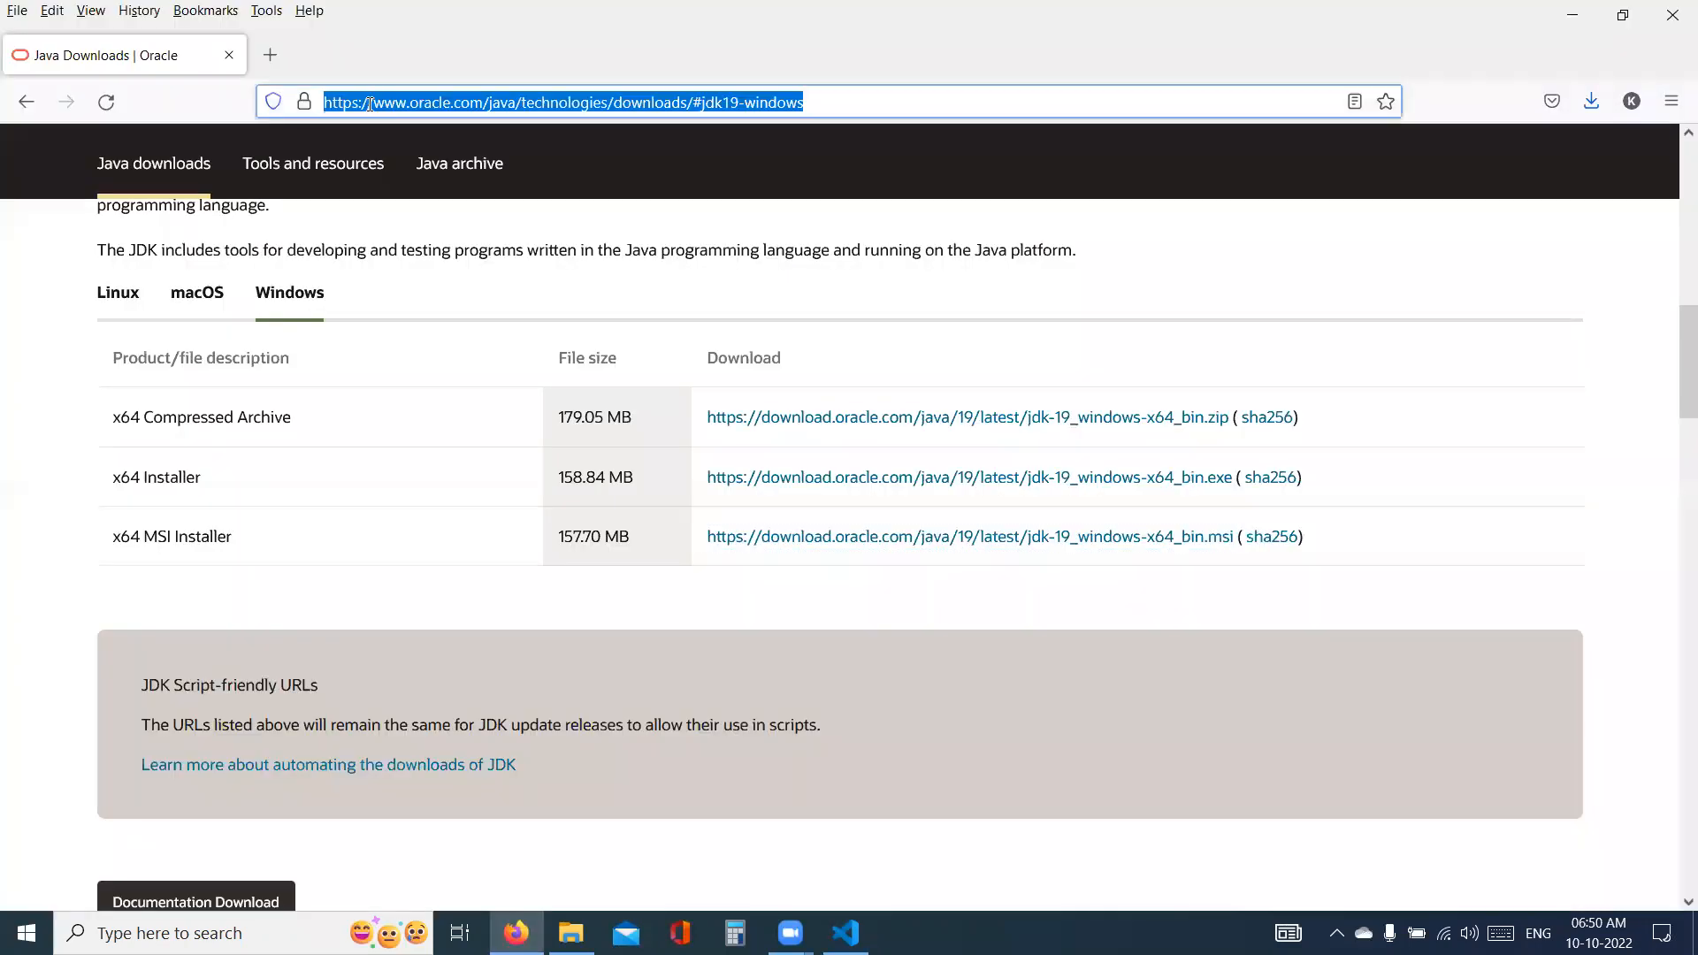
key("alt+Tab")
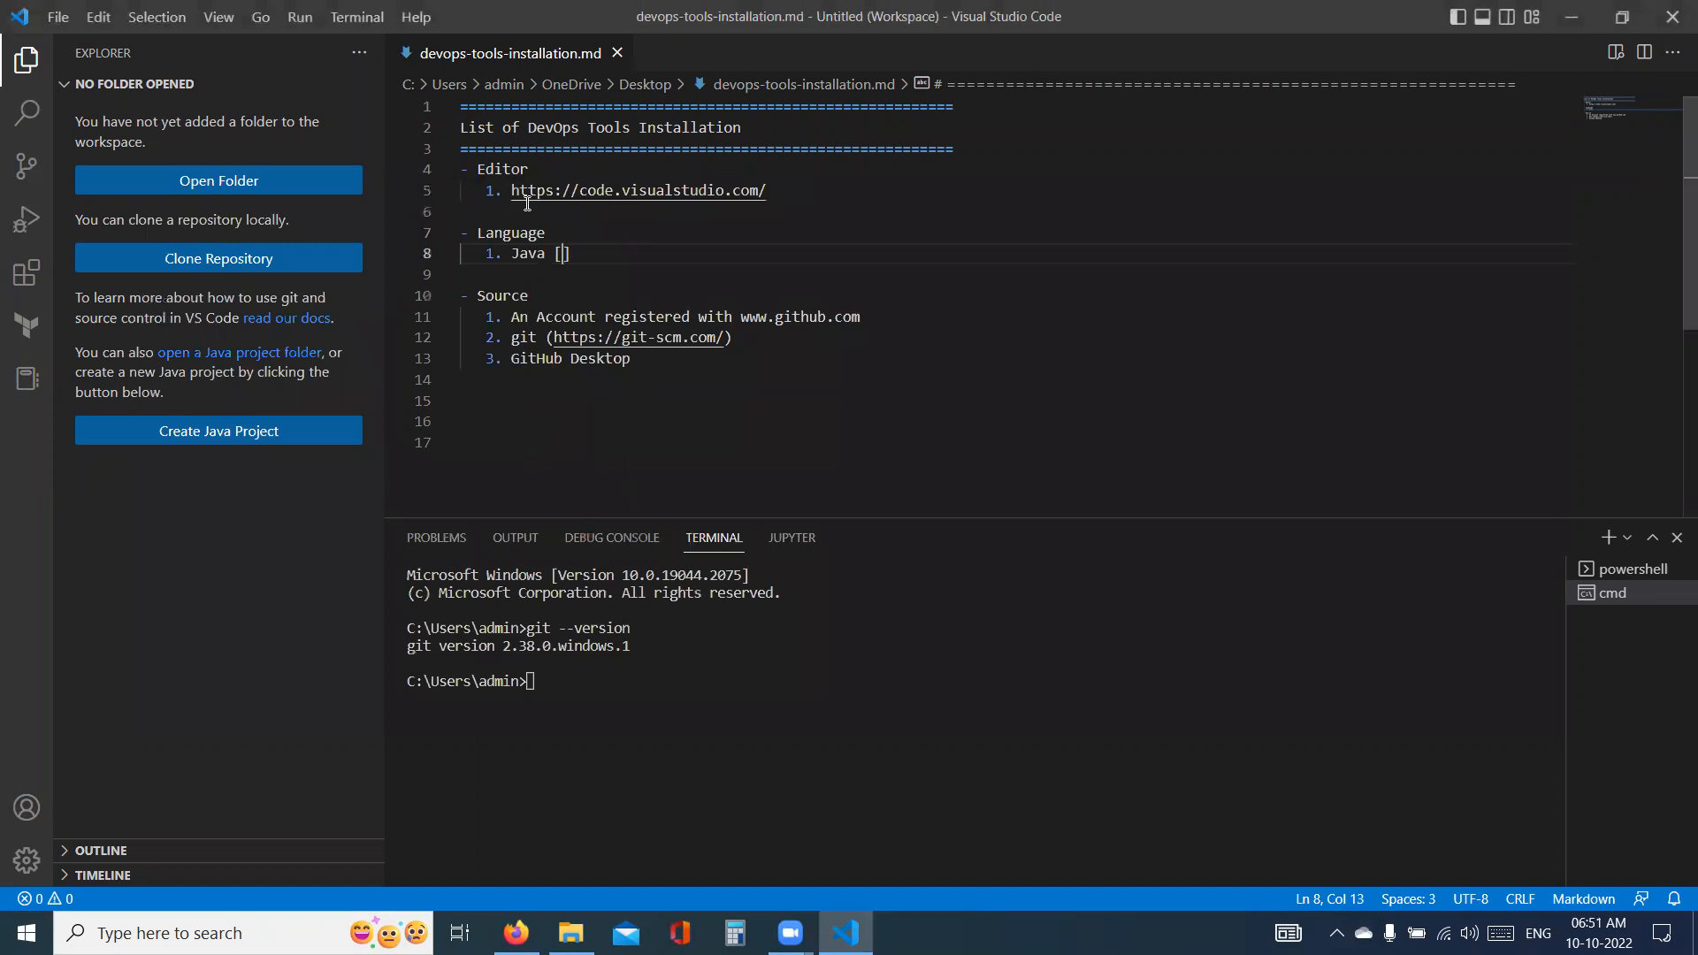
type("(")
key("ctrl+v")
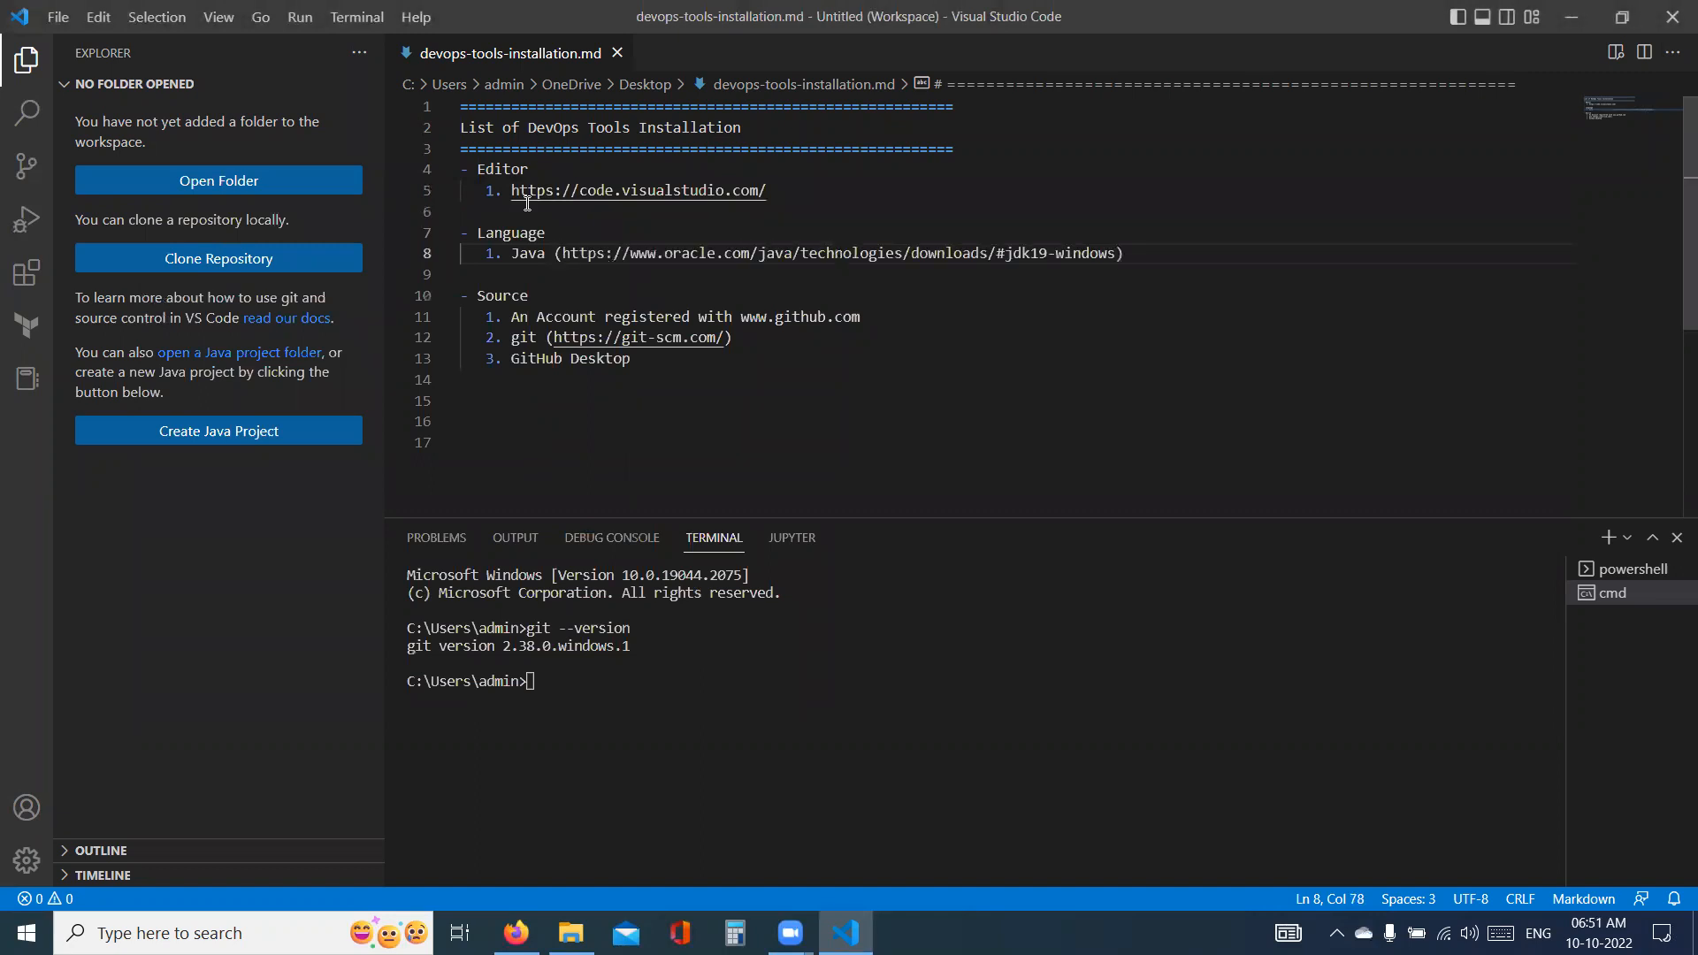
left_click(1156, 253)
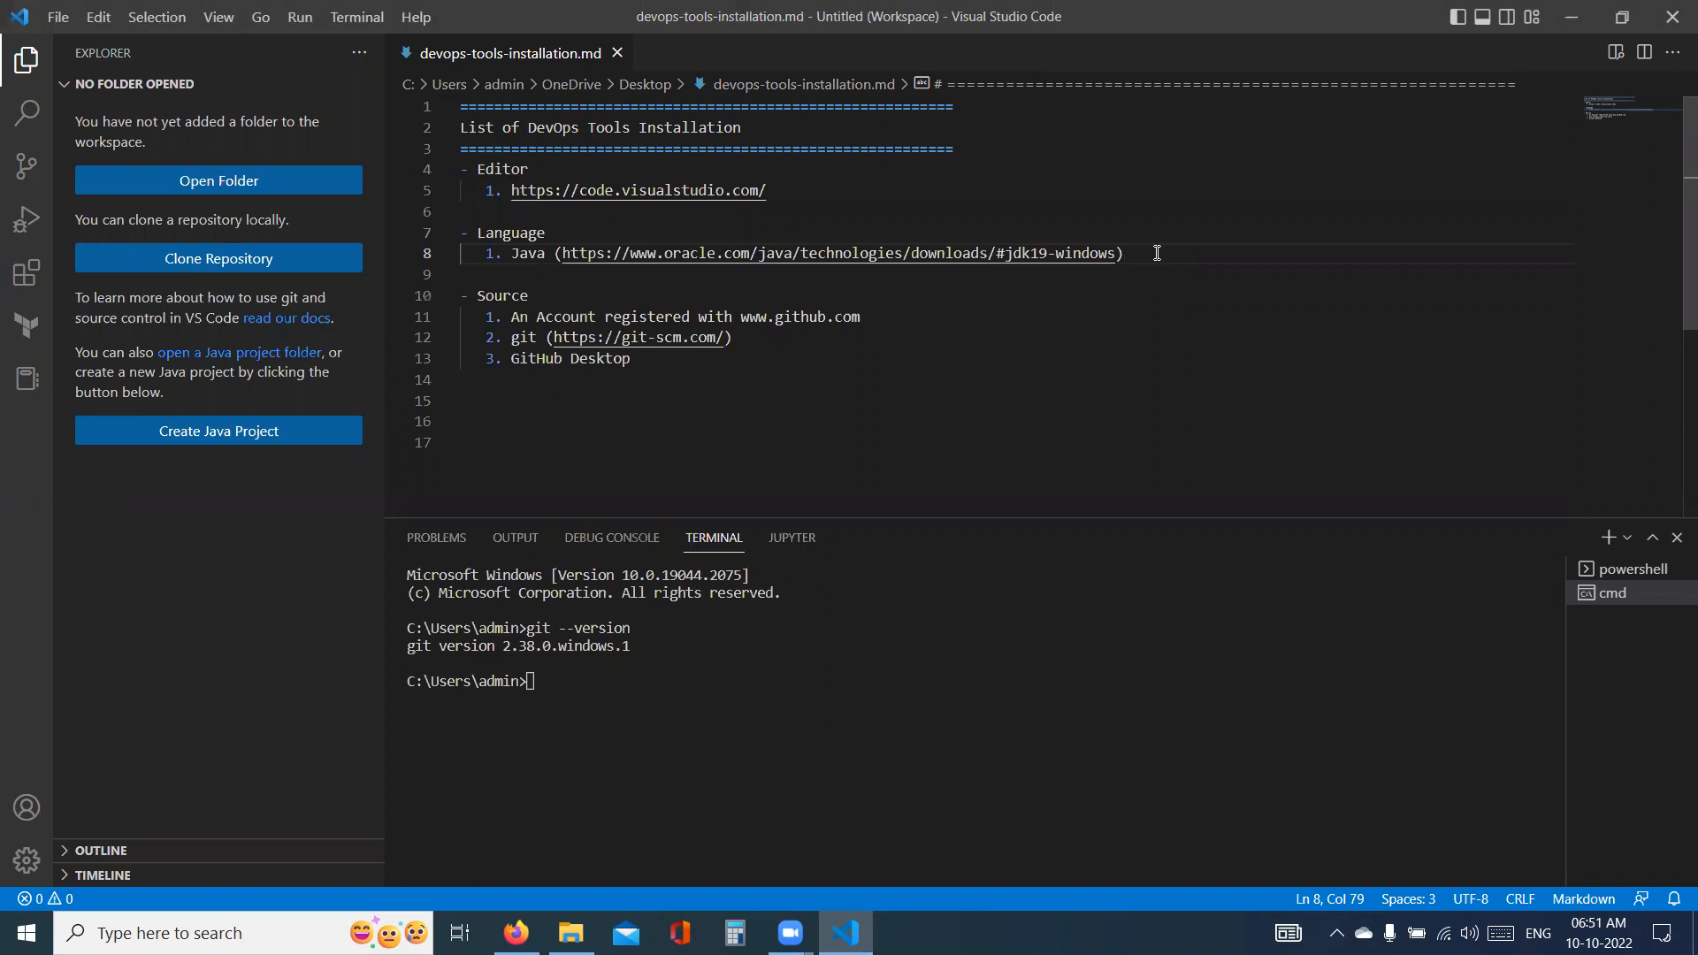
- Add a second numbered item, "Env Variables", beneath the Java item in the Language section of the note
key("Return")
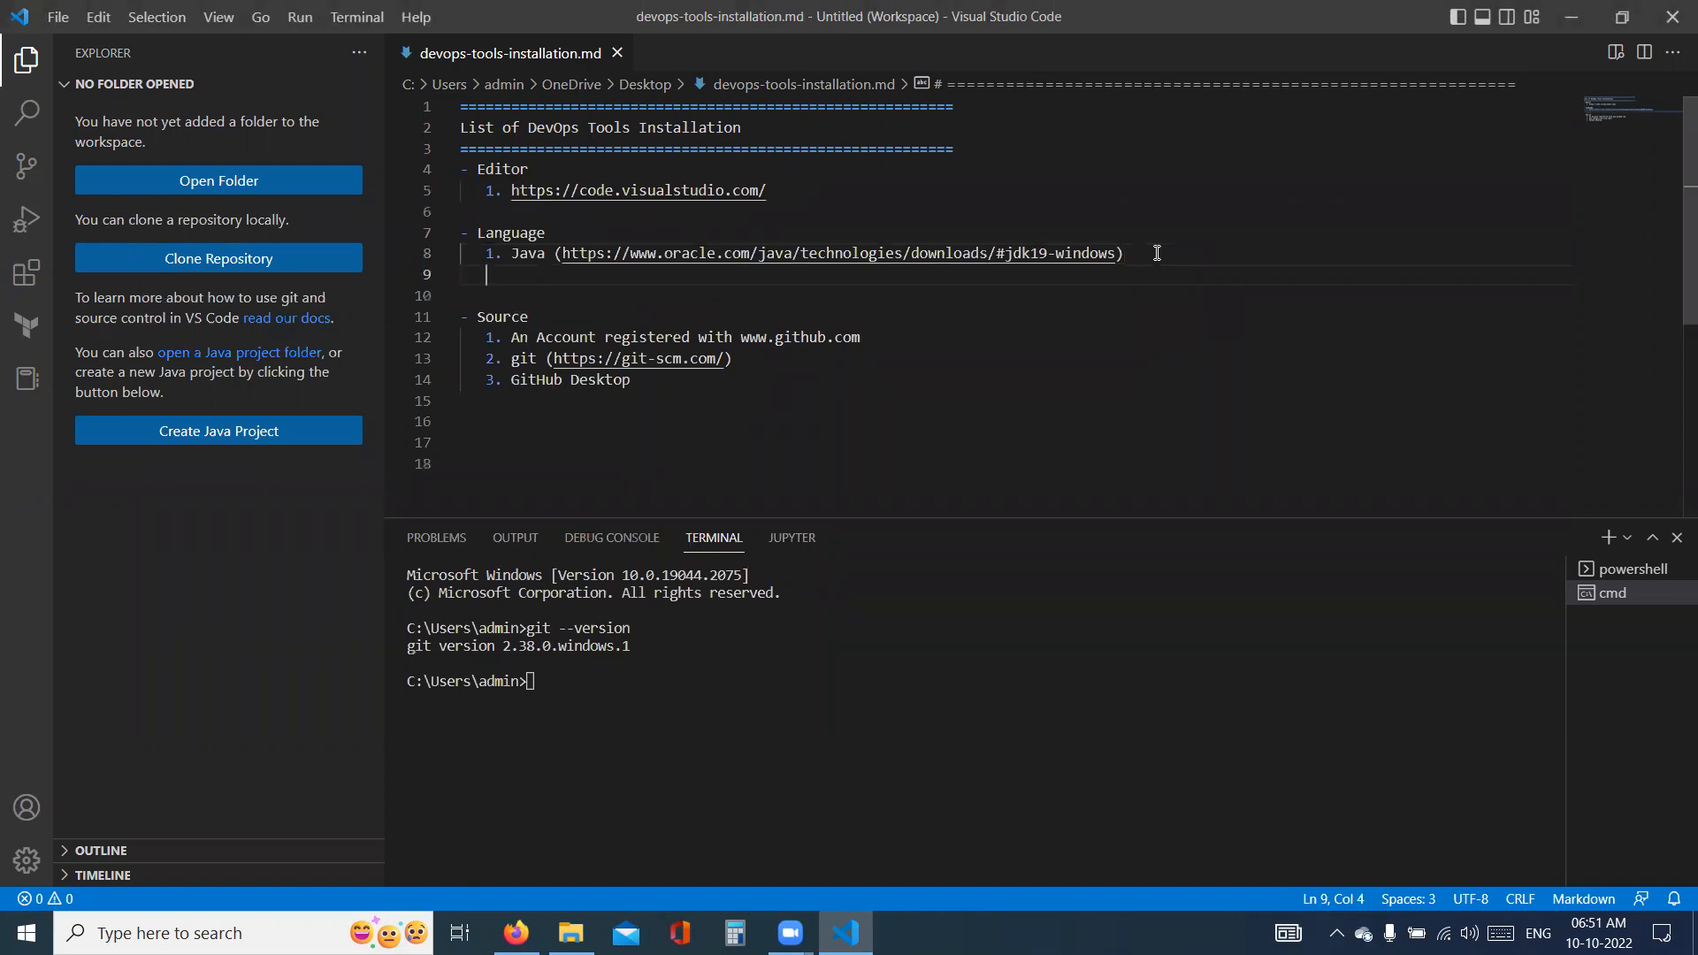
type("2. ")
type("JAB")
key("BackSpace")
key("BackSpace")
key("BackSpace")
type("nv Variables ( JAVA_HOME")
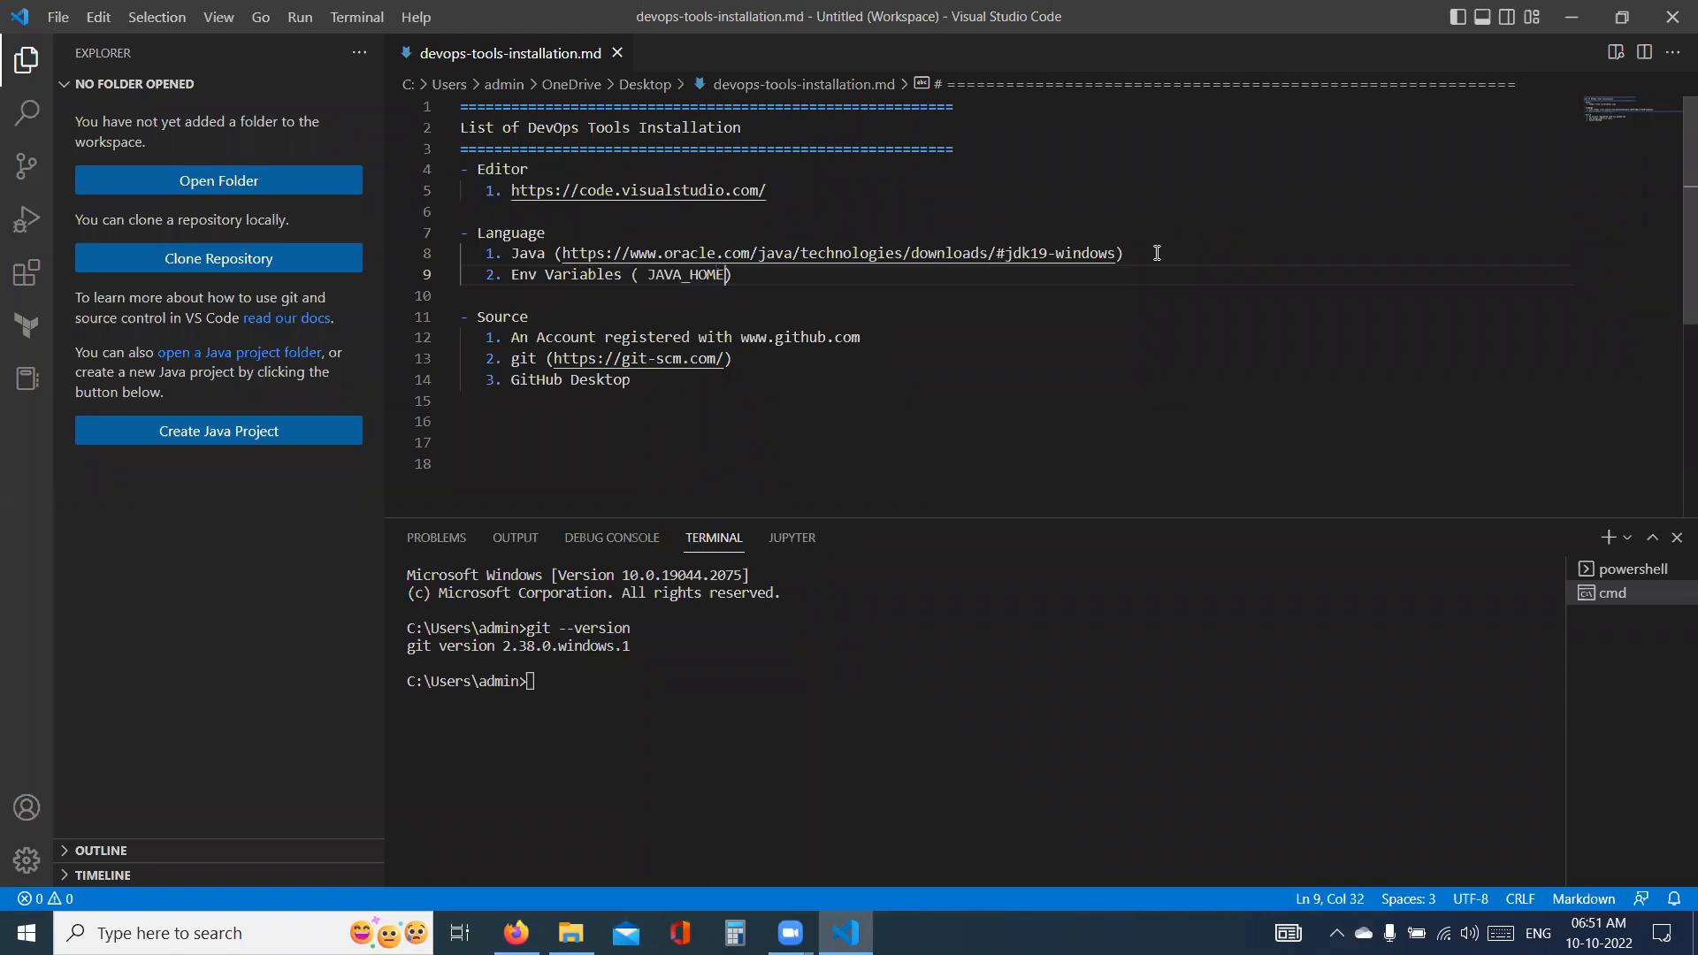
key("BackSpace")
key("BackSpace")
key("BackSpace")
key("BackSpace")
key("BackSpace")
key("BackSpace")
key("BackSpace")
key("BackSpace")
key("BackSpace")
key("BackSpace")
key("BackSpace")
- Add an indented bullet under Env Variables reading "JAVA_HOME: Where Java got installed"
key("Return")
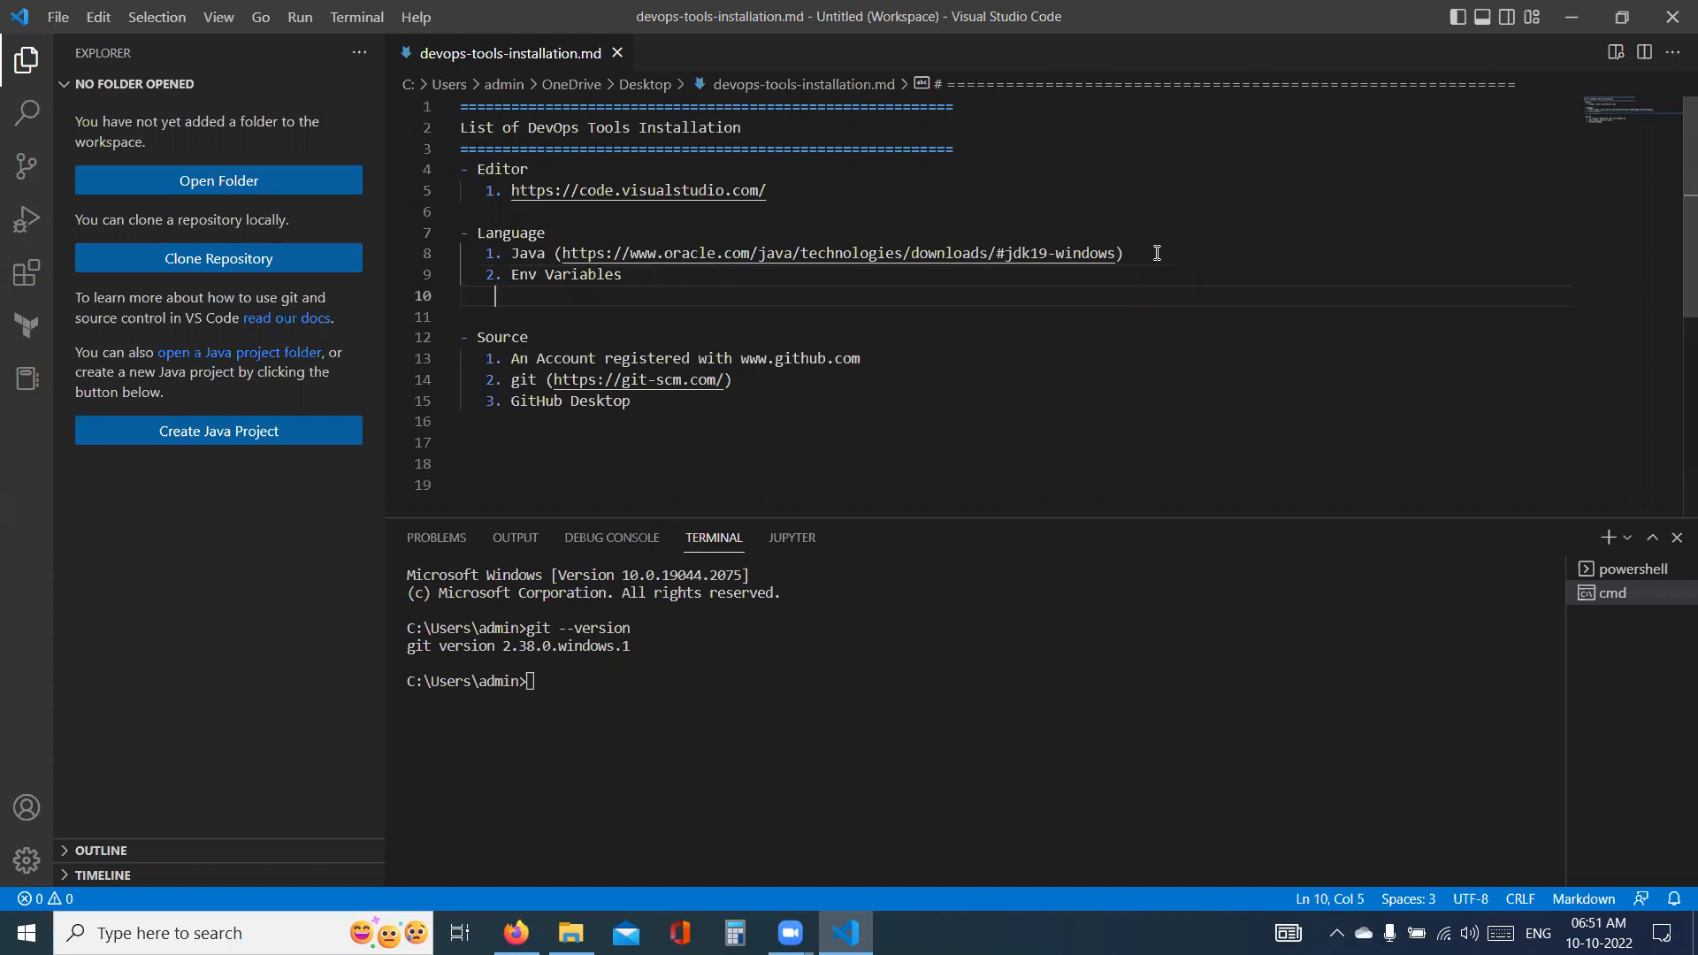
type("- JAVA_HOME:")
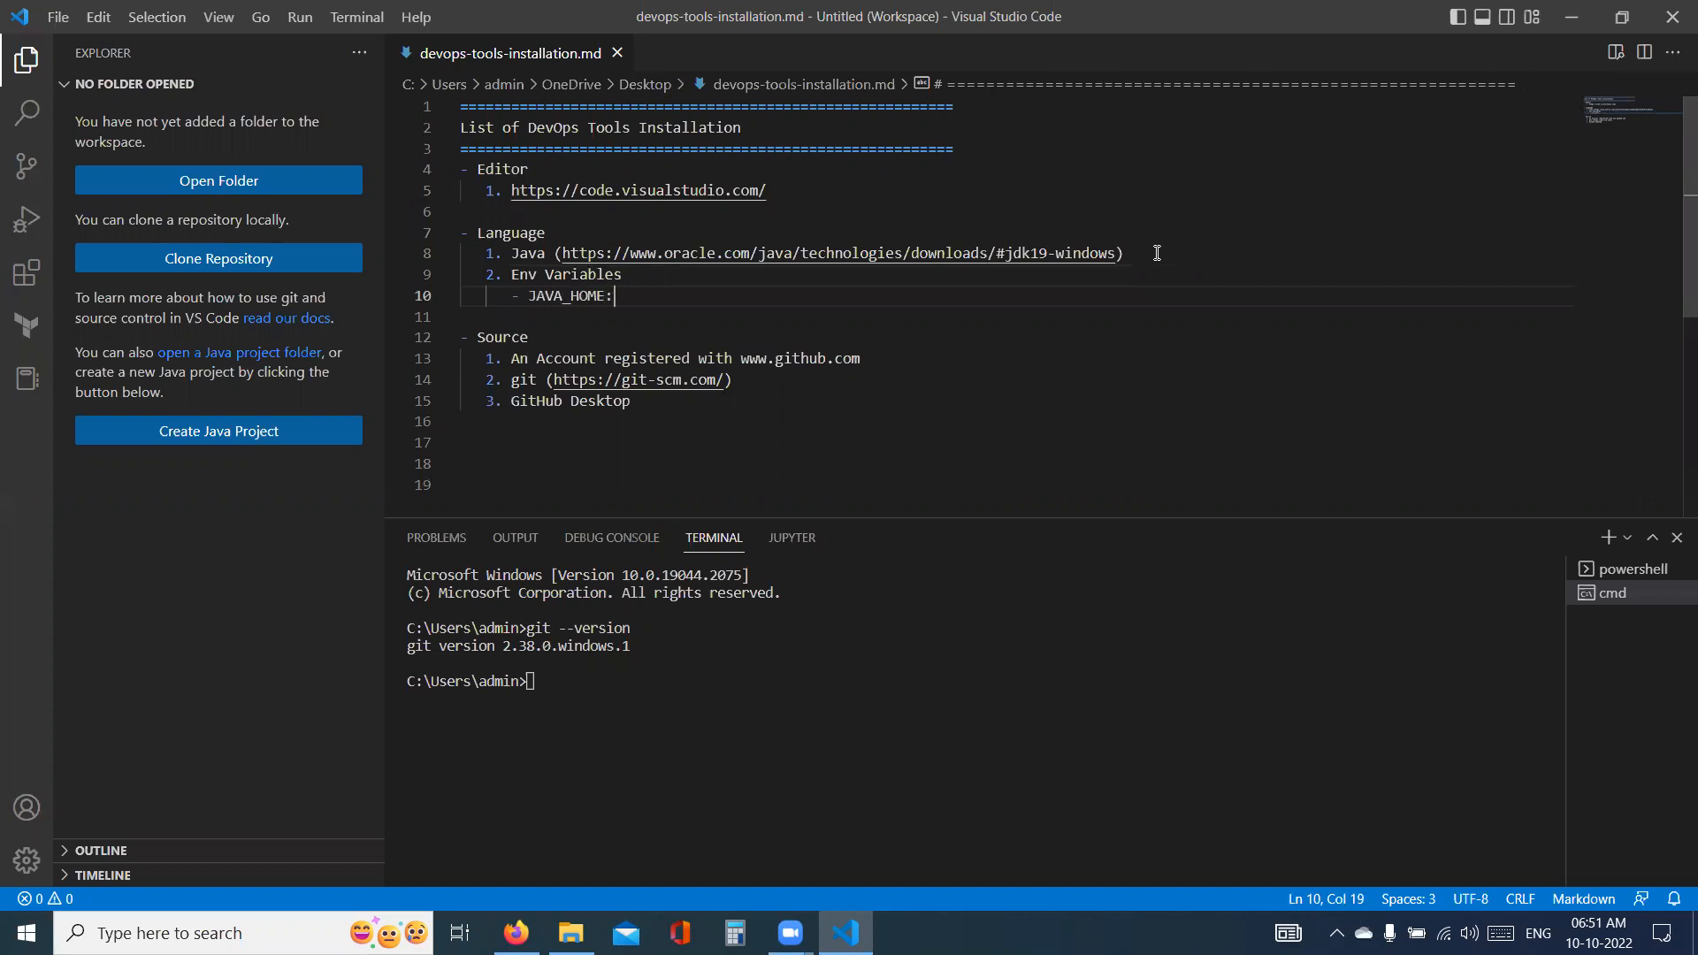
type(" Where Java got installed")
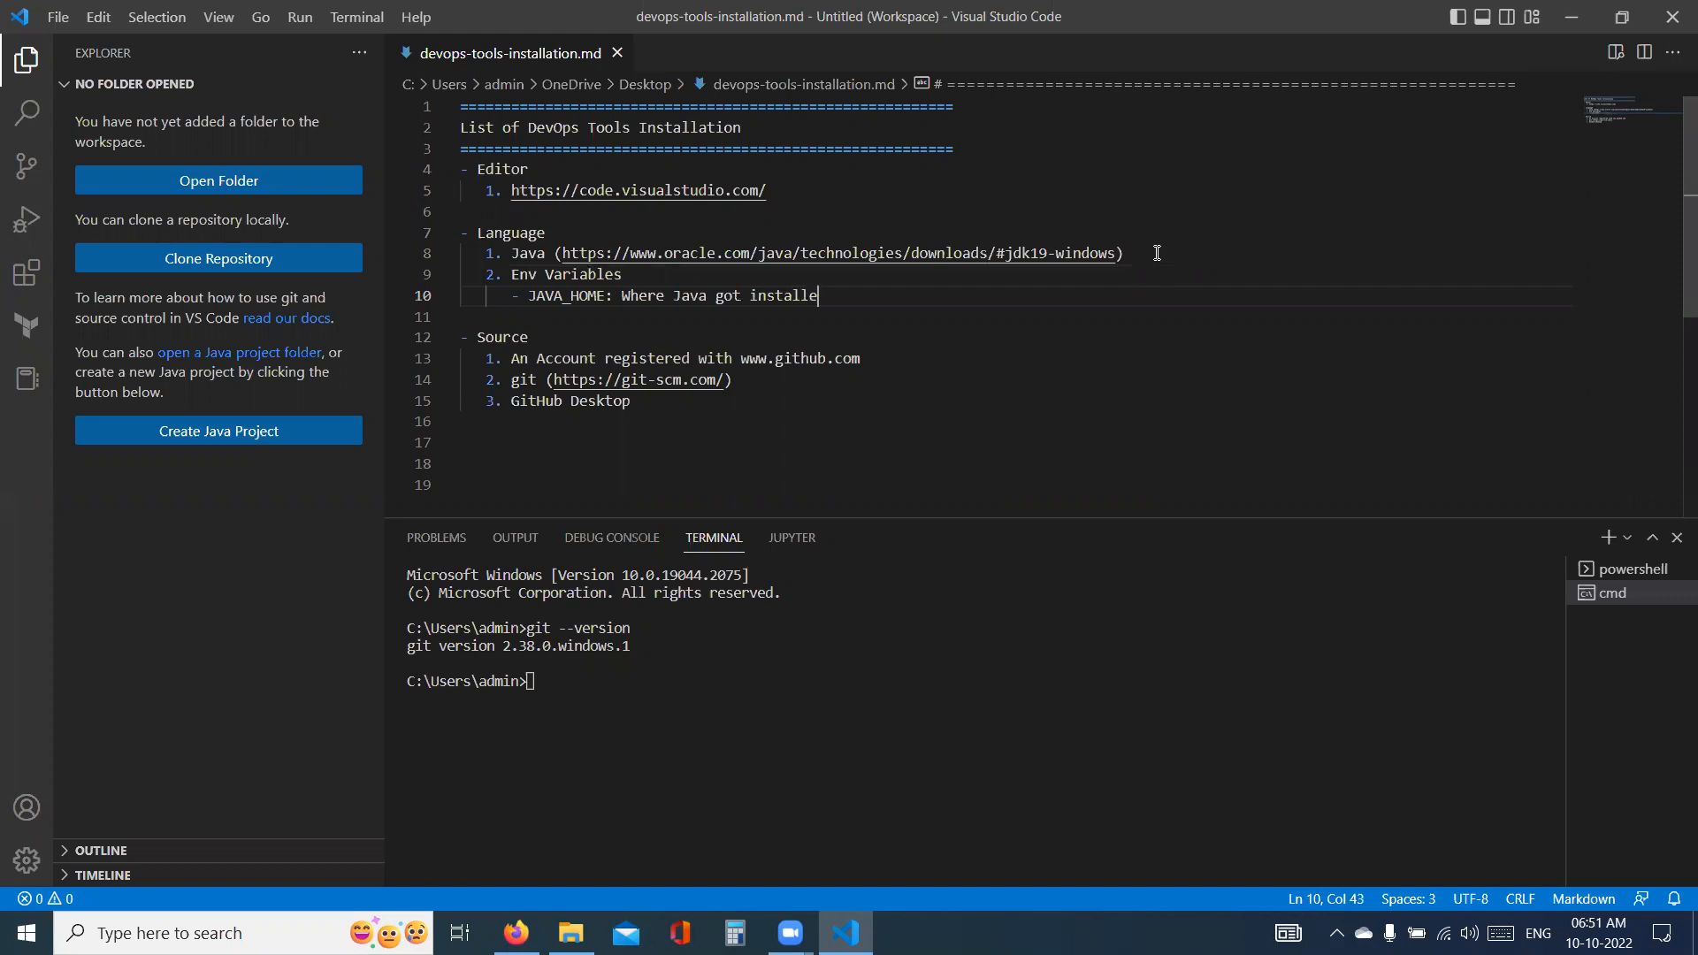
- Add a second Env Variables bullet reading "PATH: Add to Existing Path with Java Compile location"
key("Return")
type("- ")
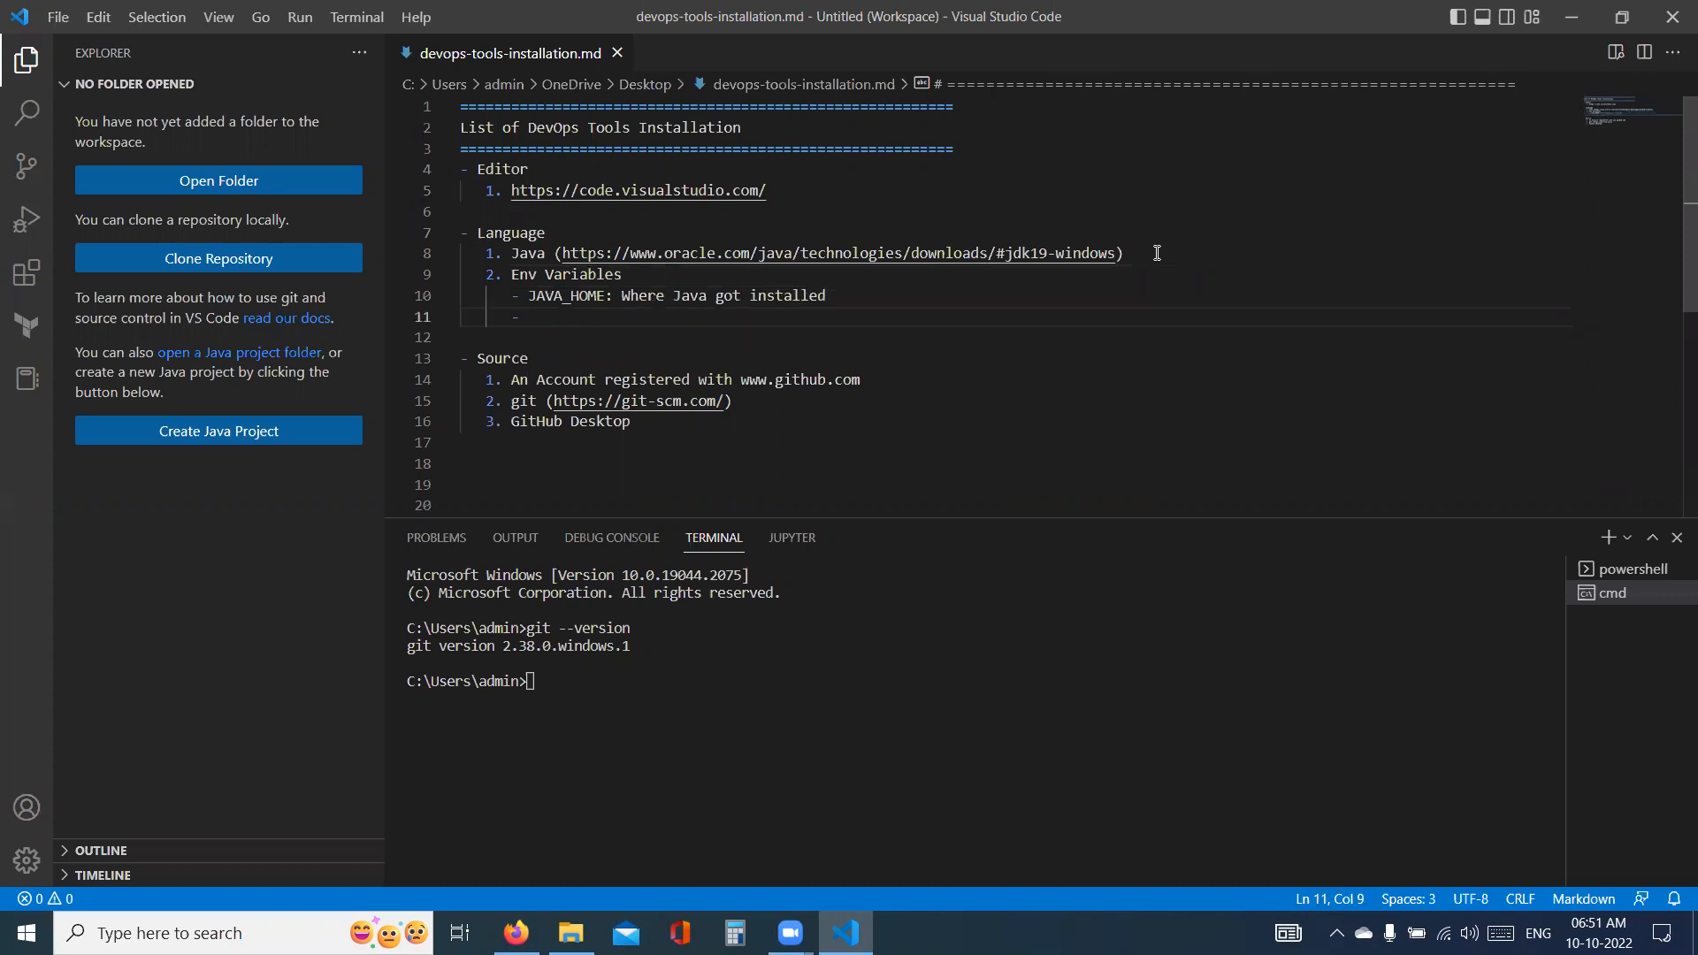
type("PATH :Ad")
key("BackSpace")
key("BackSpace")
type("dd to Existing Path")
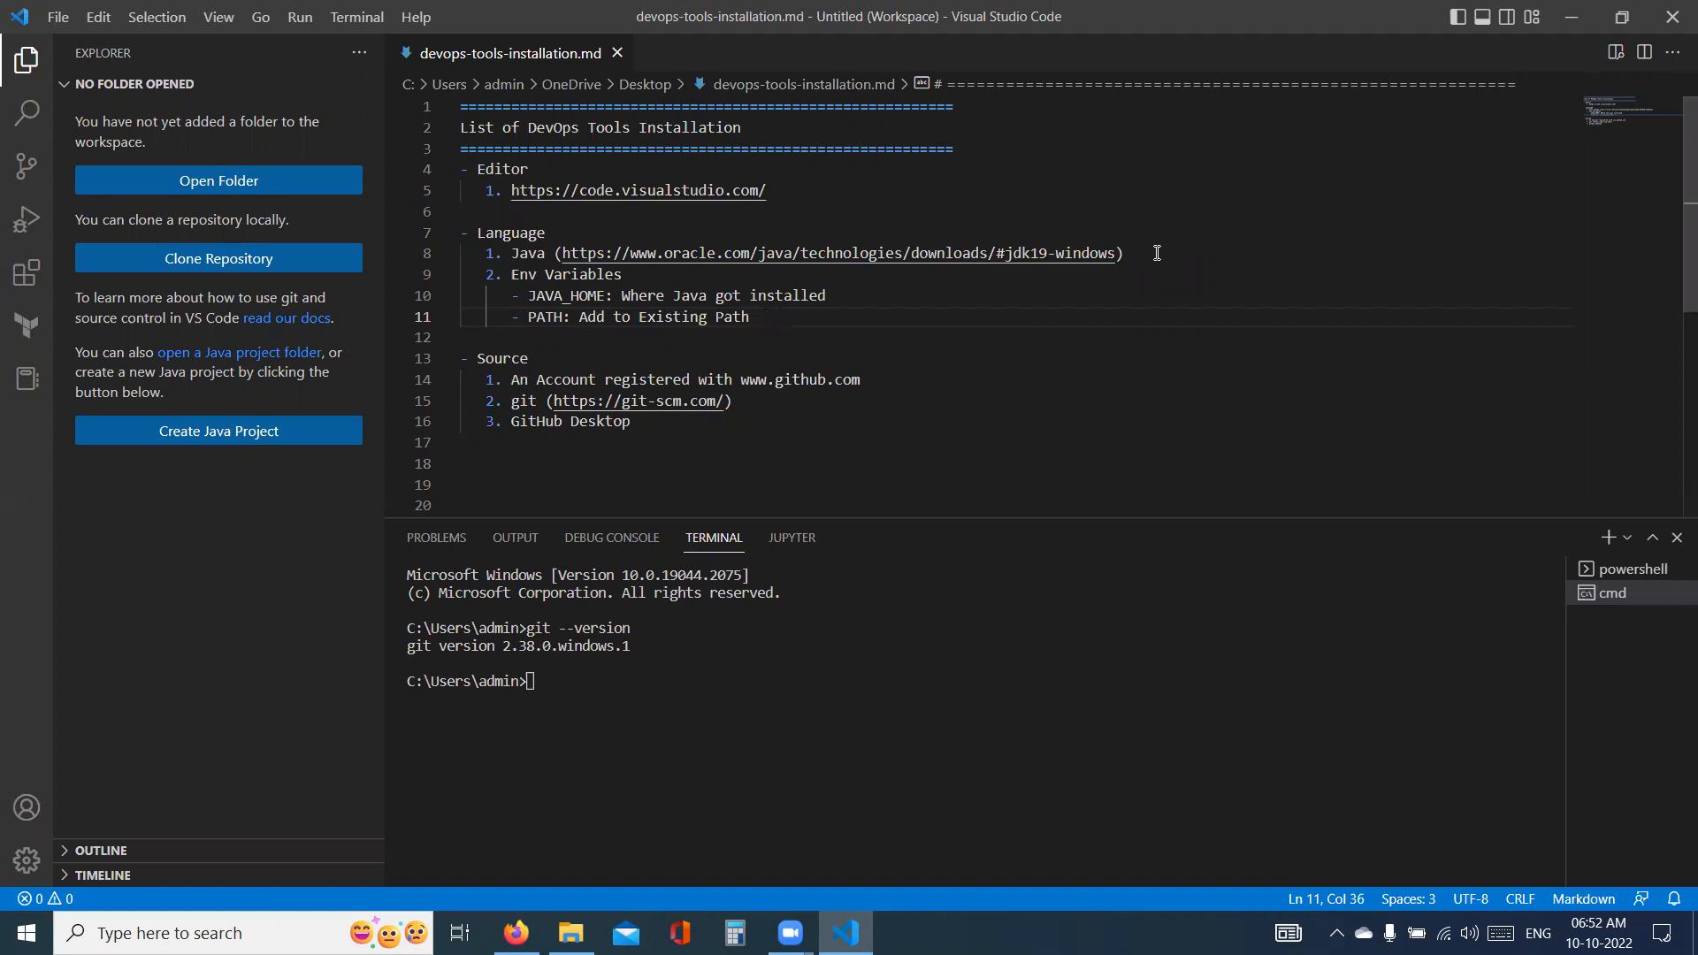
type("with Java Compile location")
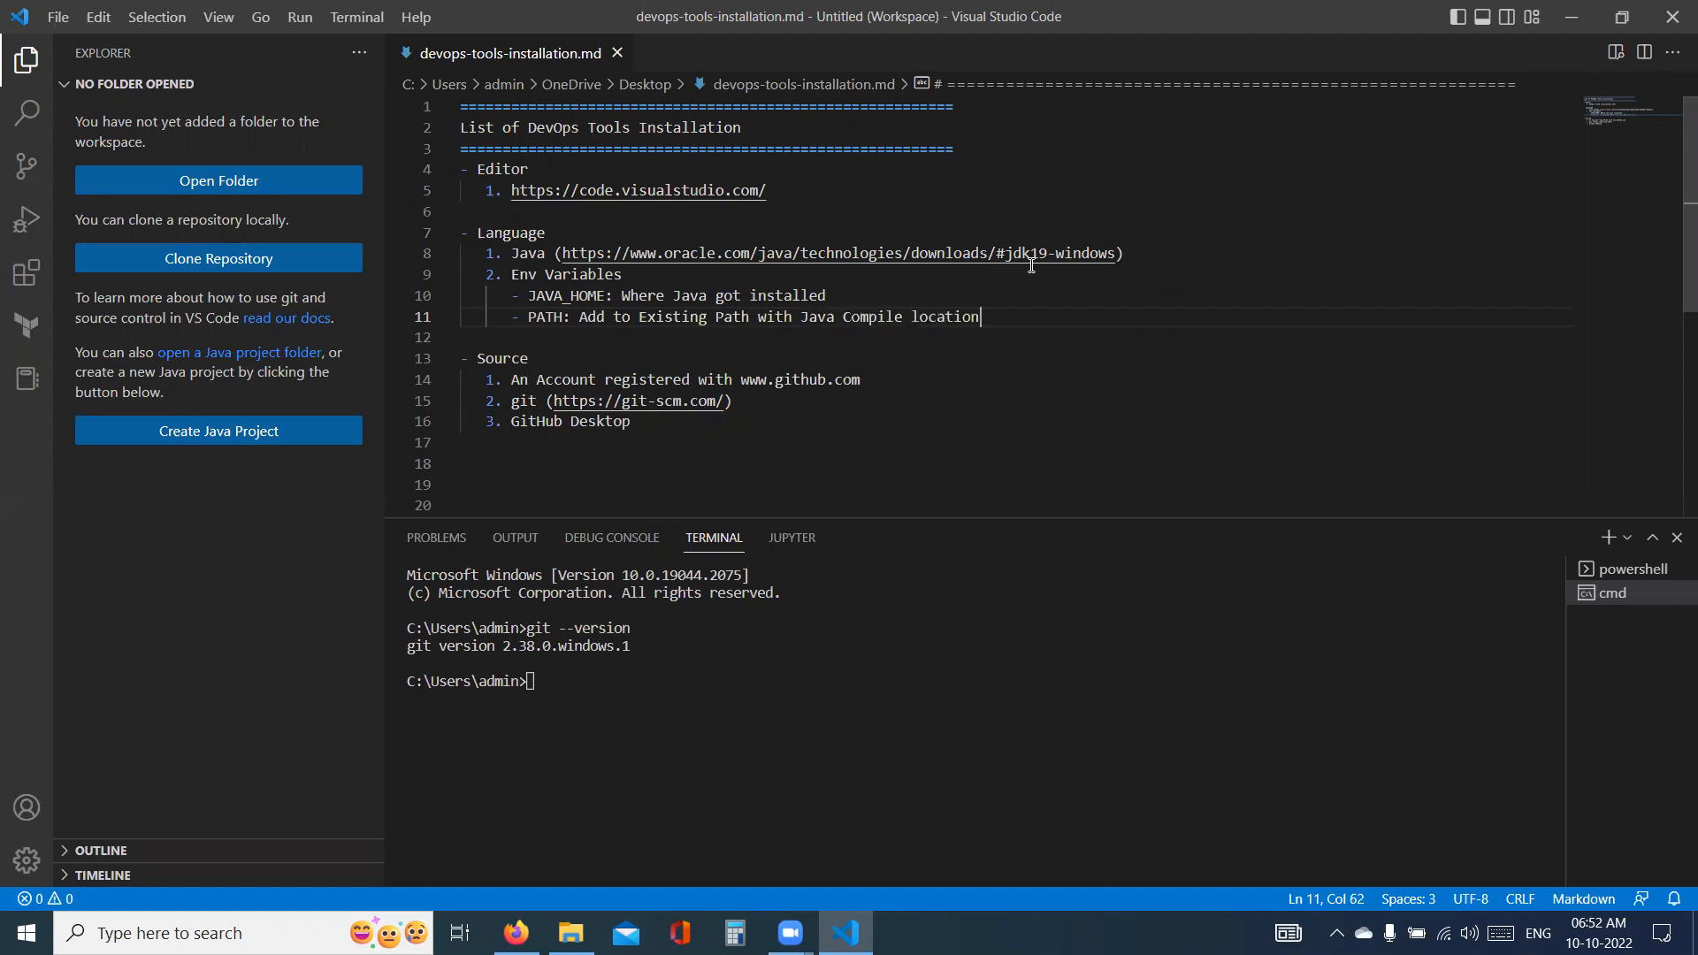
- Begin a new line below the PATH bullet with the text "JAVA_HOME="
key("Return")
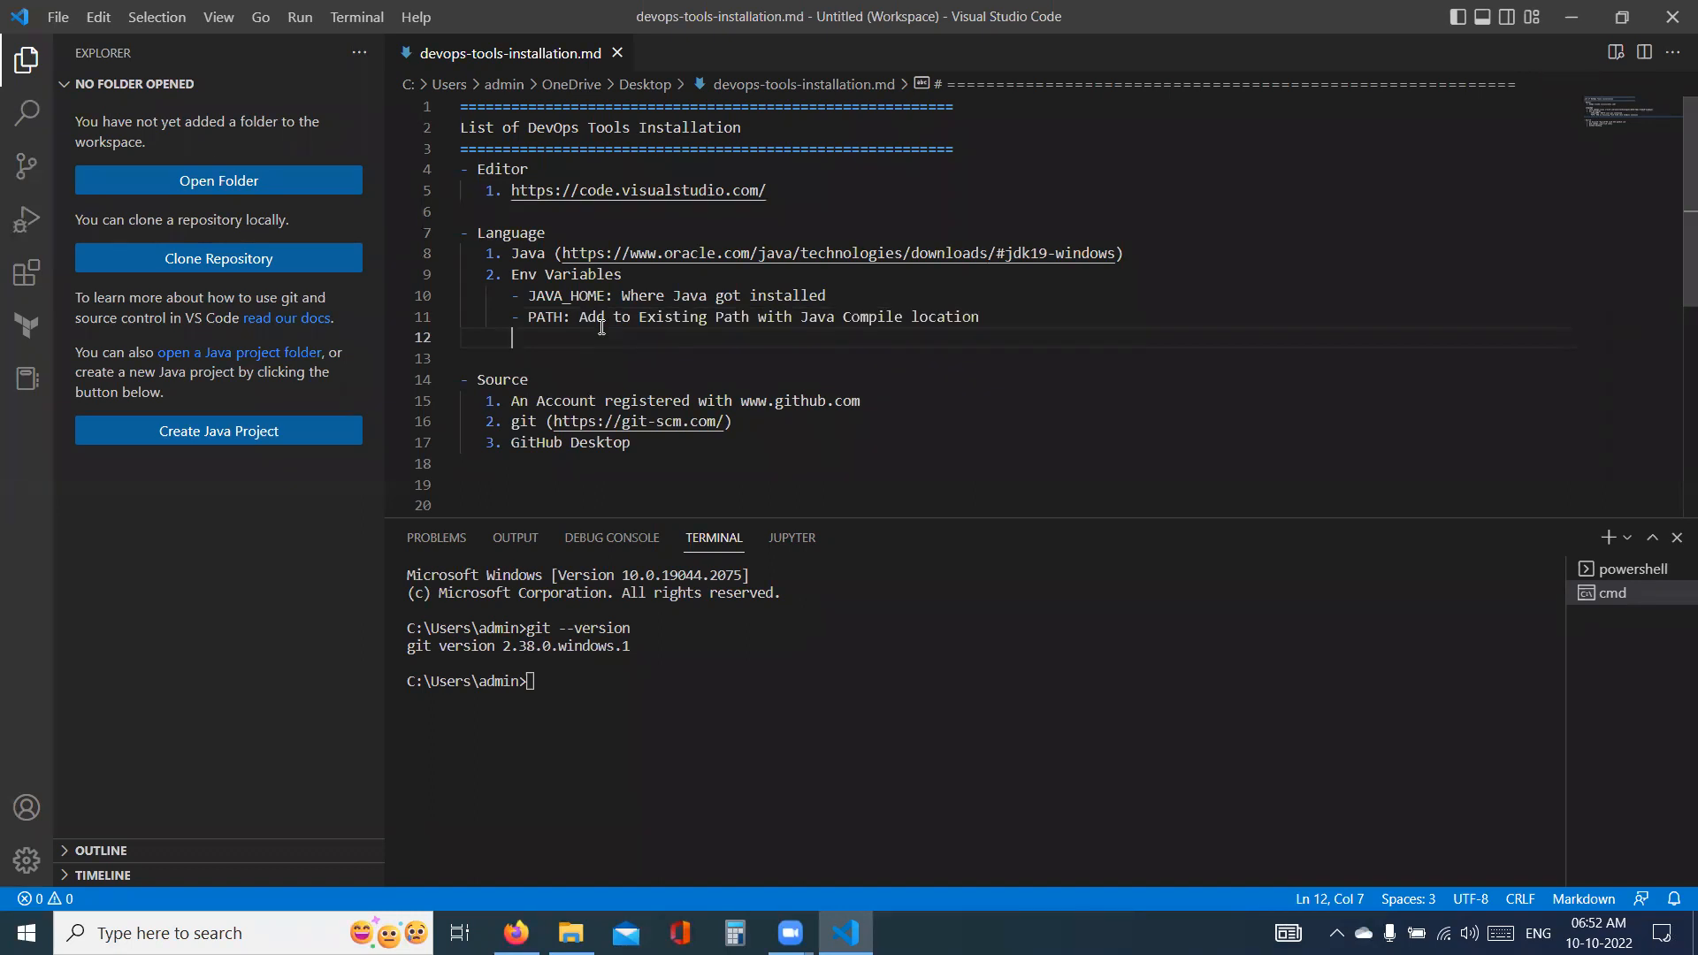
type("JAVA_HOME=")
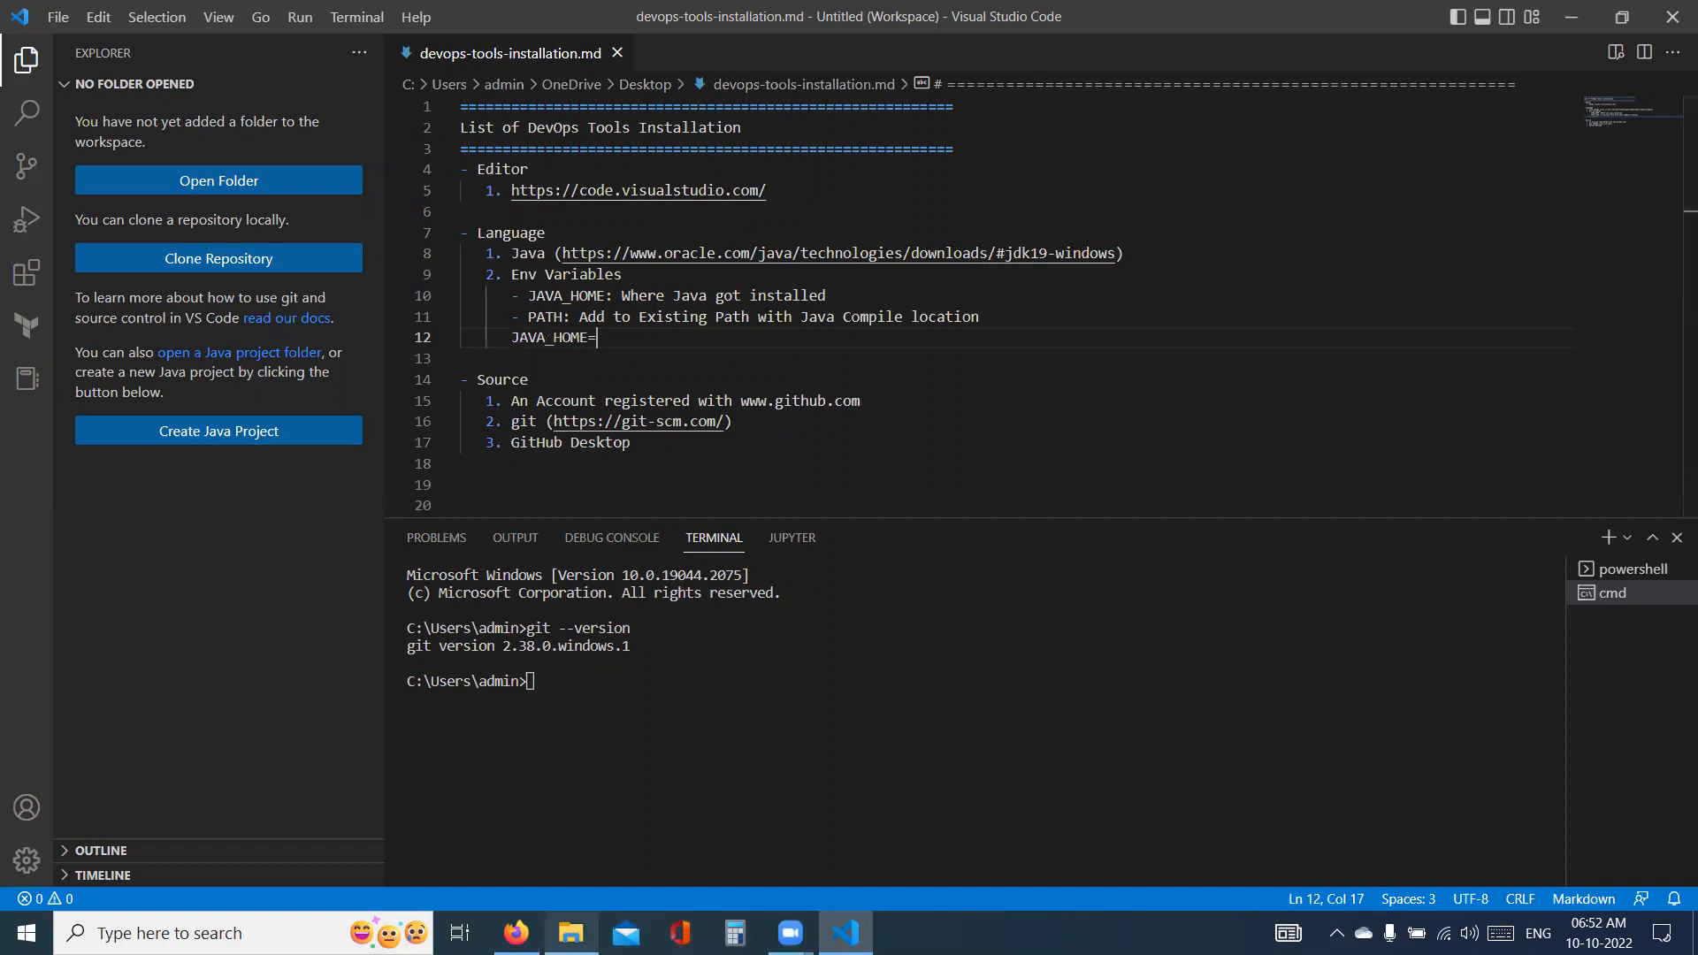
- Copy the folder path C:\Program Files\Java\jdk-19 from File Explorer and paste it after "JAVA_HOME=" in the Visual Studio Code note, ending with a backslash
left_click(572, 933)
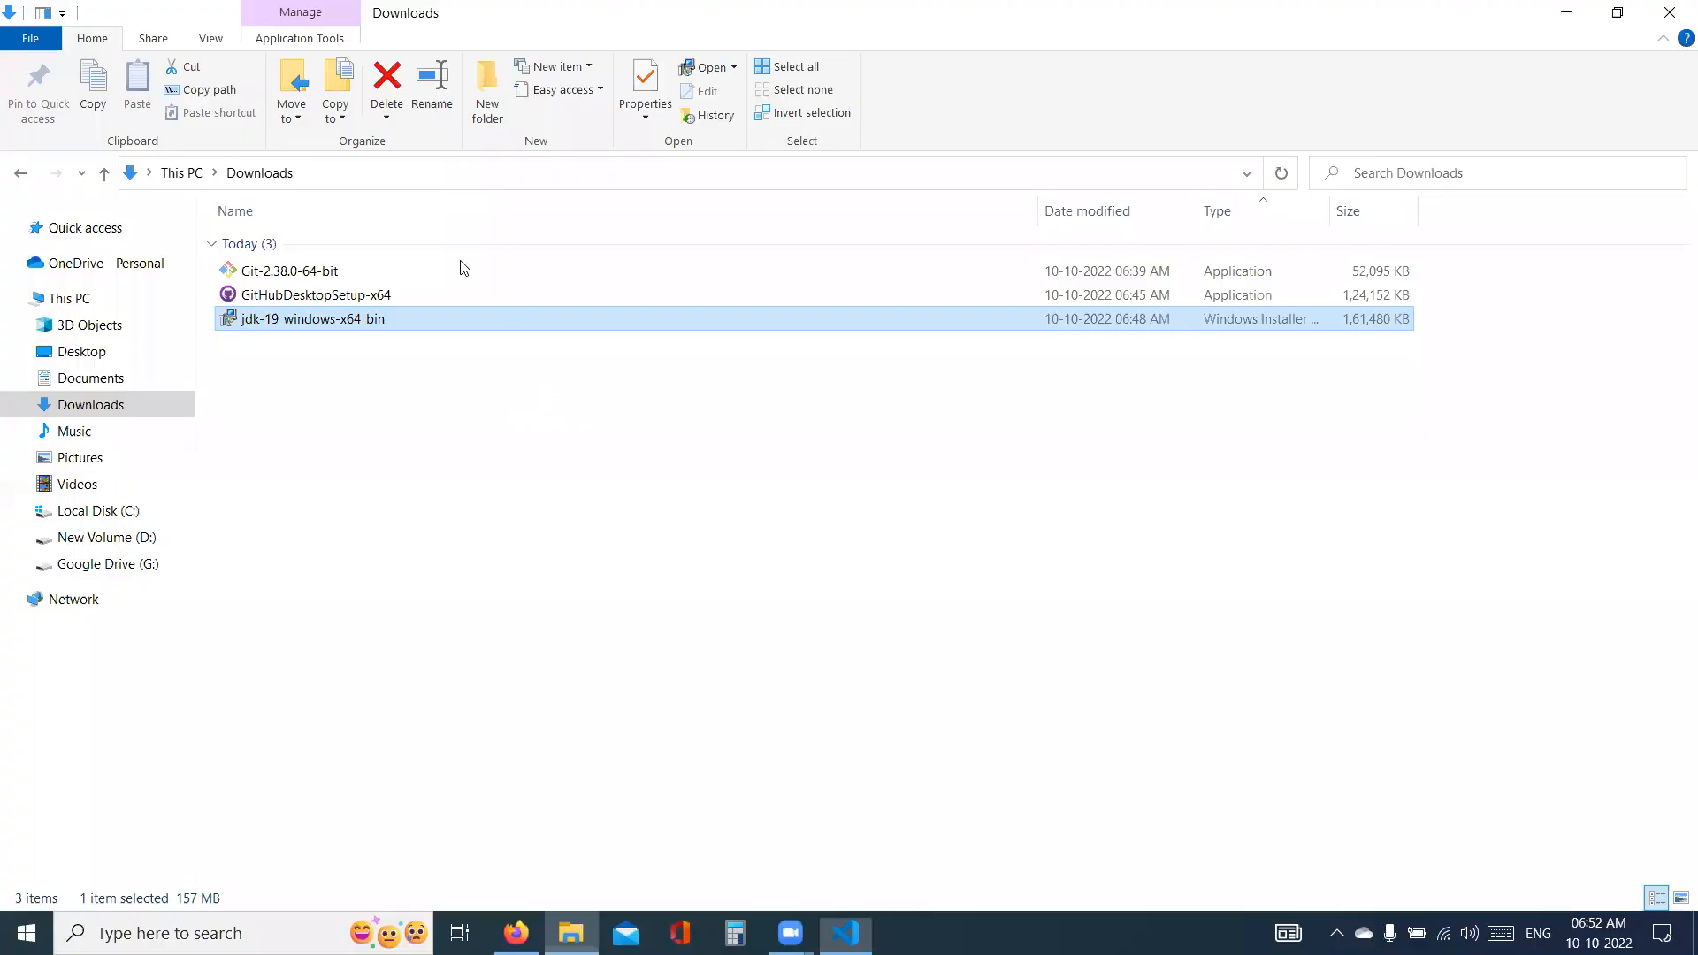
left_click(97, 511)
double_click(281, 269)
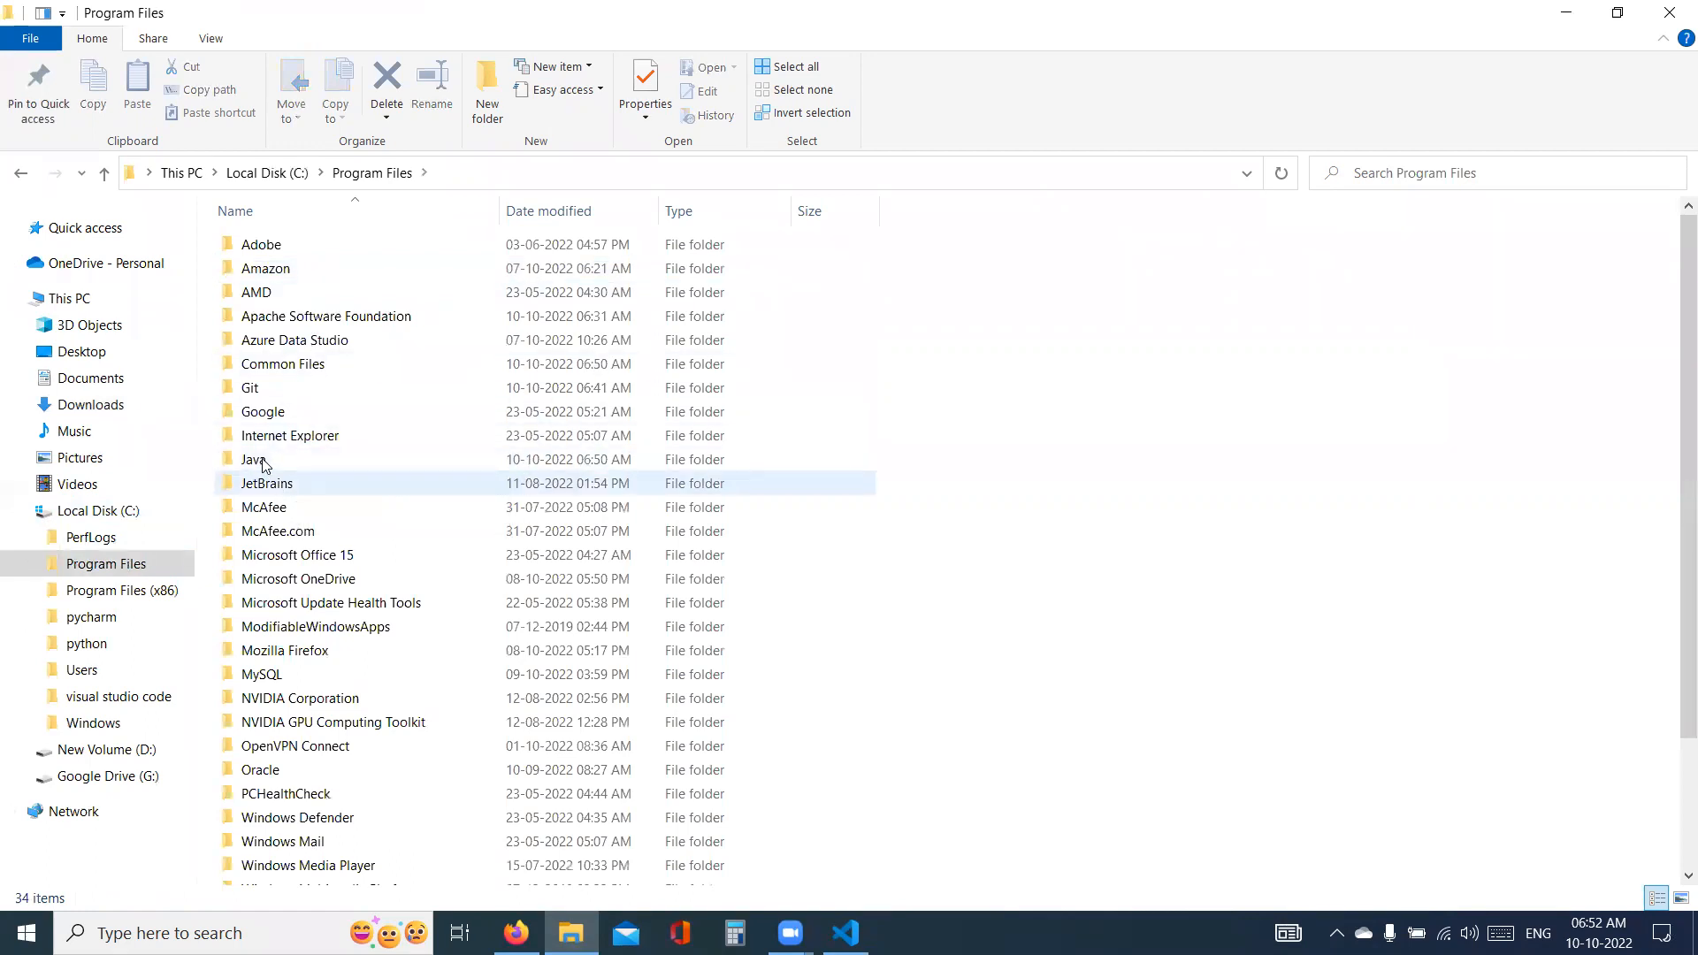
double_click(256, 460)
double_click(332, 252)
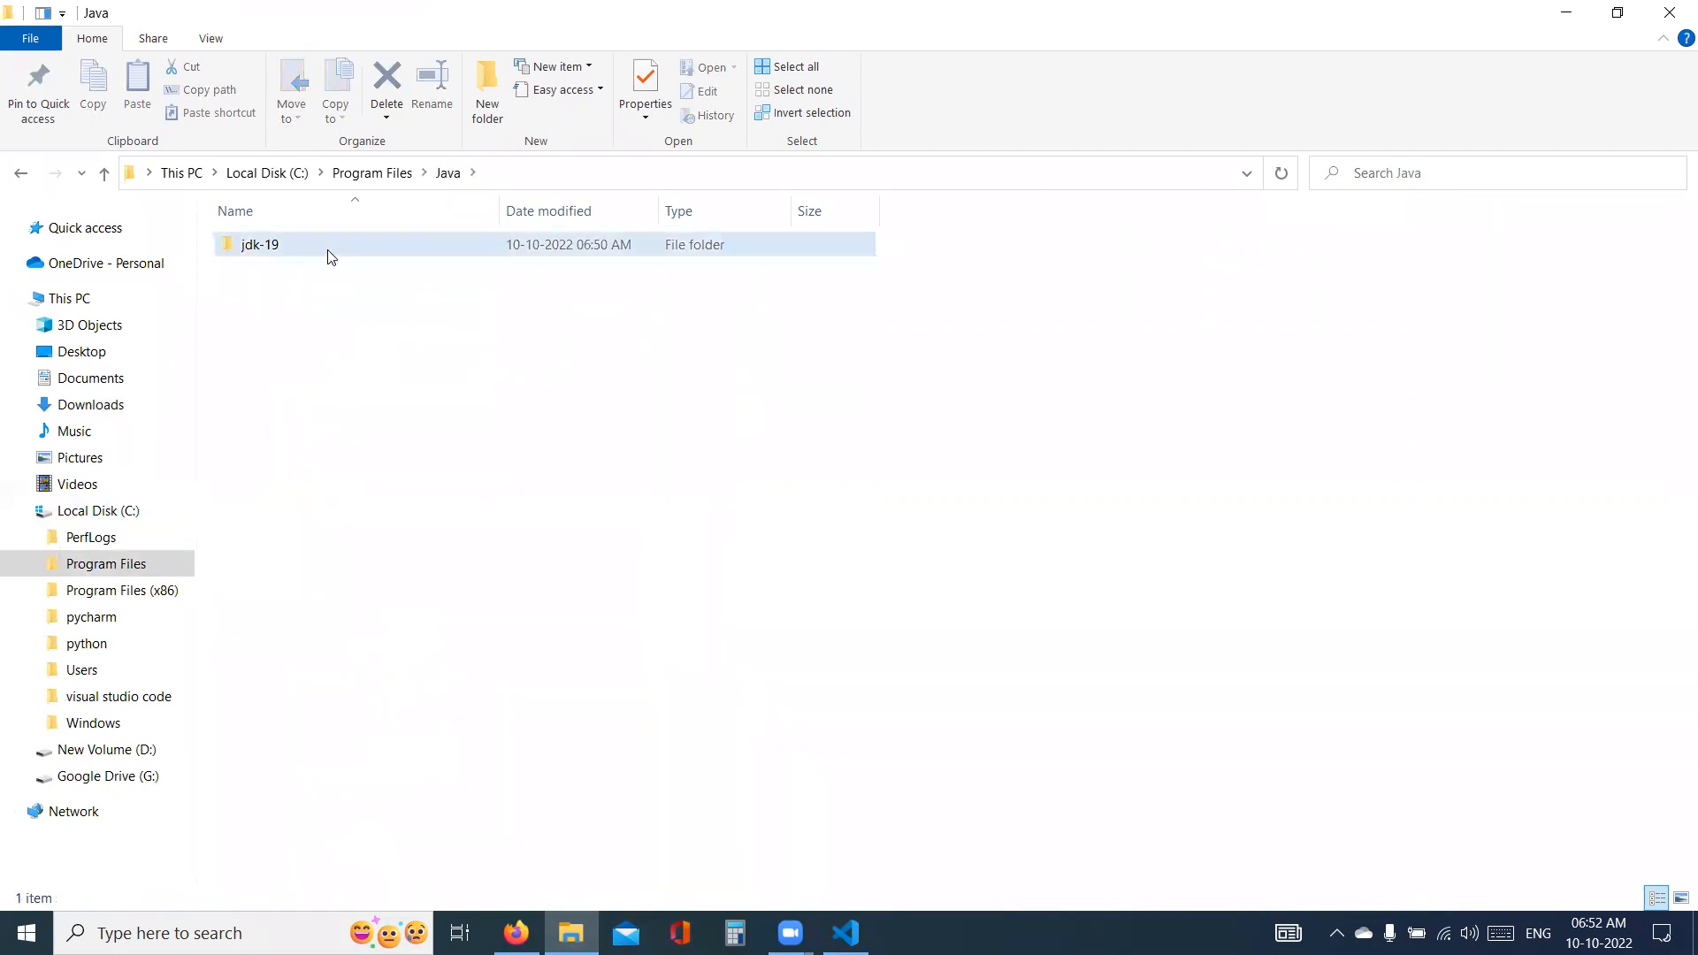
left_click(516, 186)
key("ctrl+c")
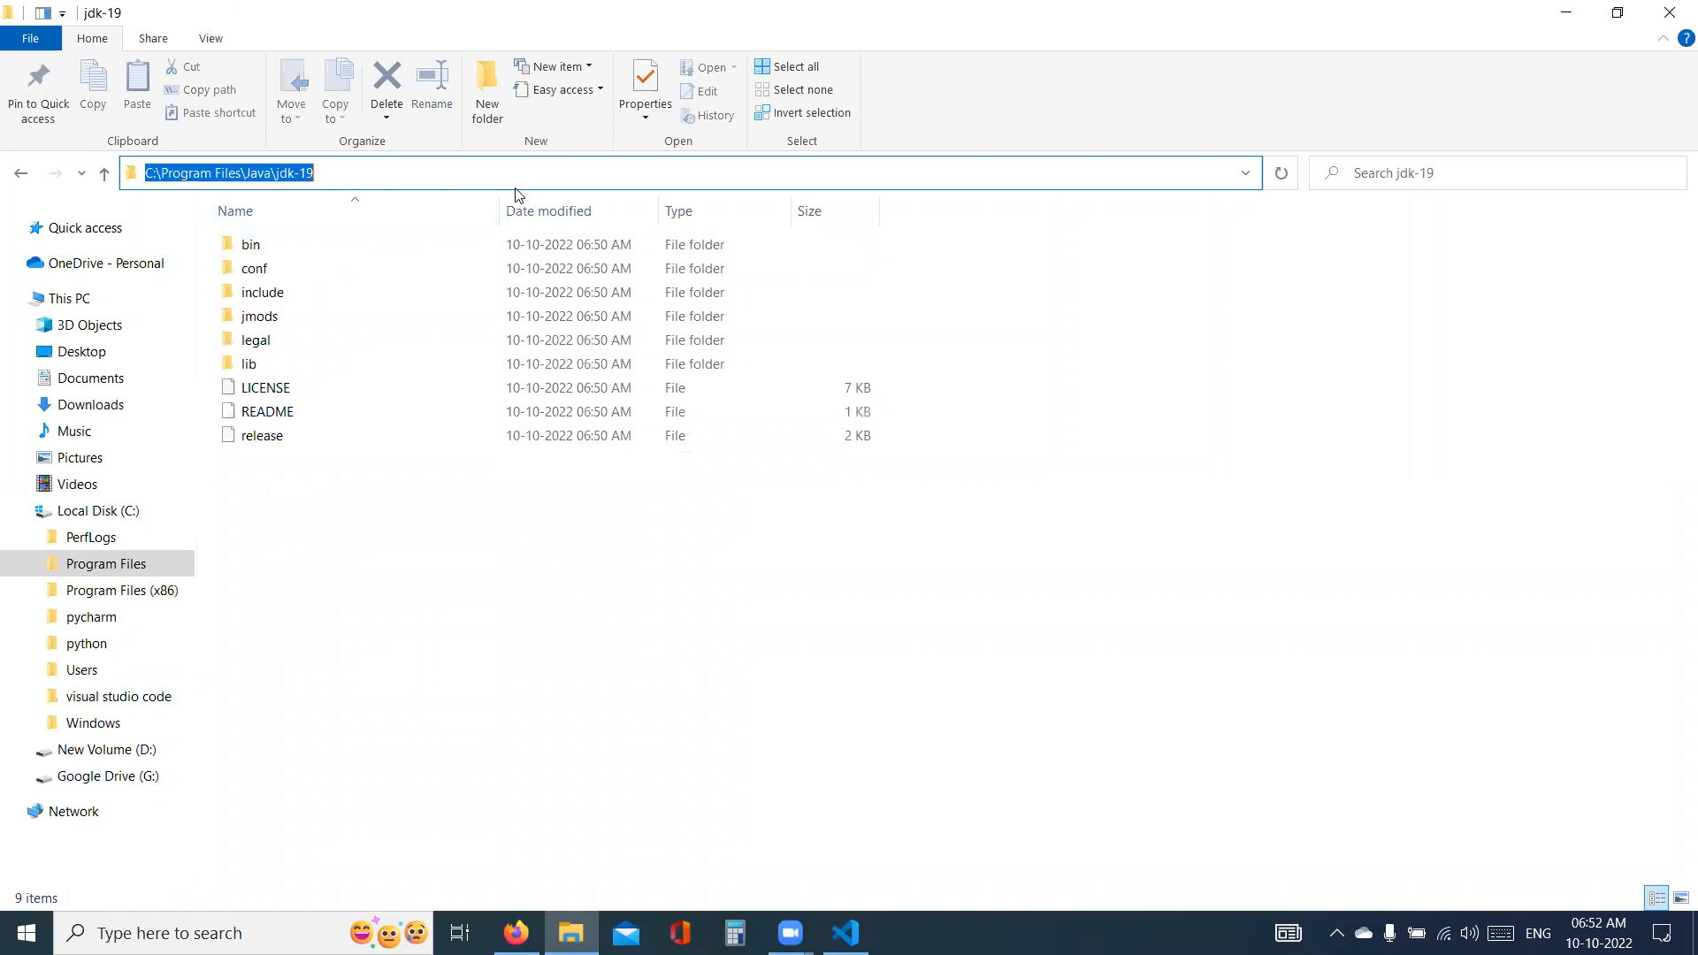
key("alt+Tab")
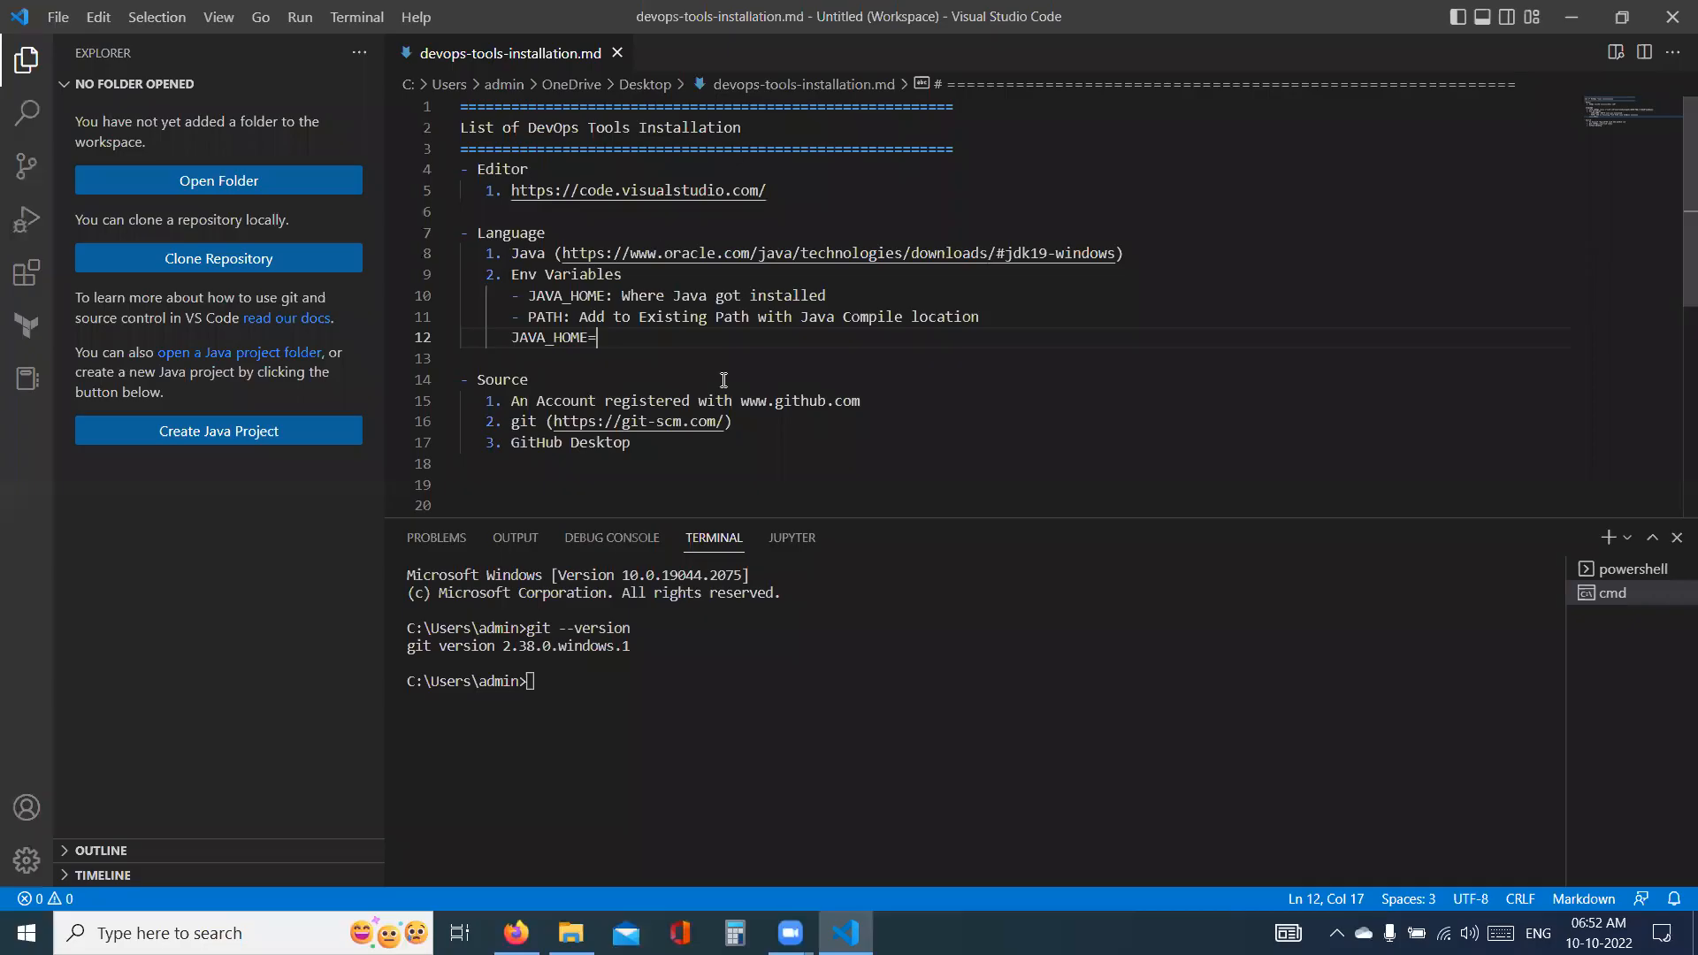
key("ctrl+v")
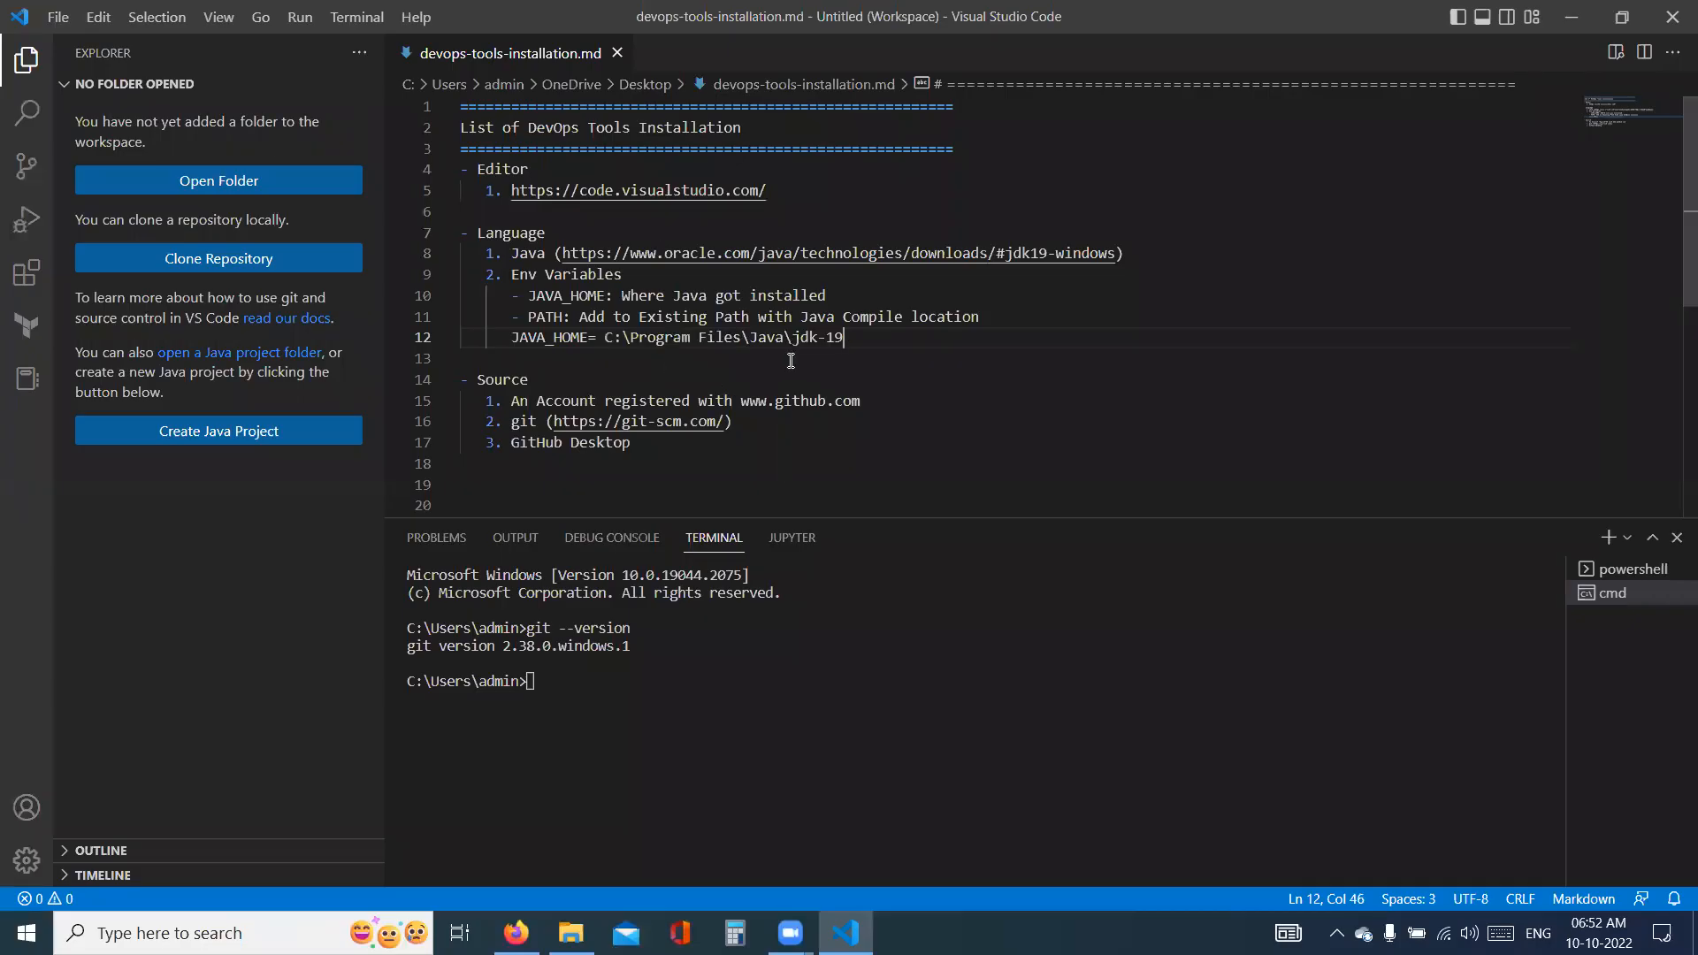
type("\\")
- Add a line below the JAVA_HOME path reading "PATH= $PATH +"
key("Return")
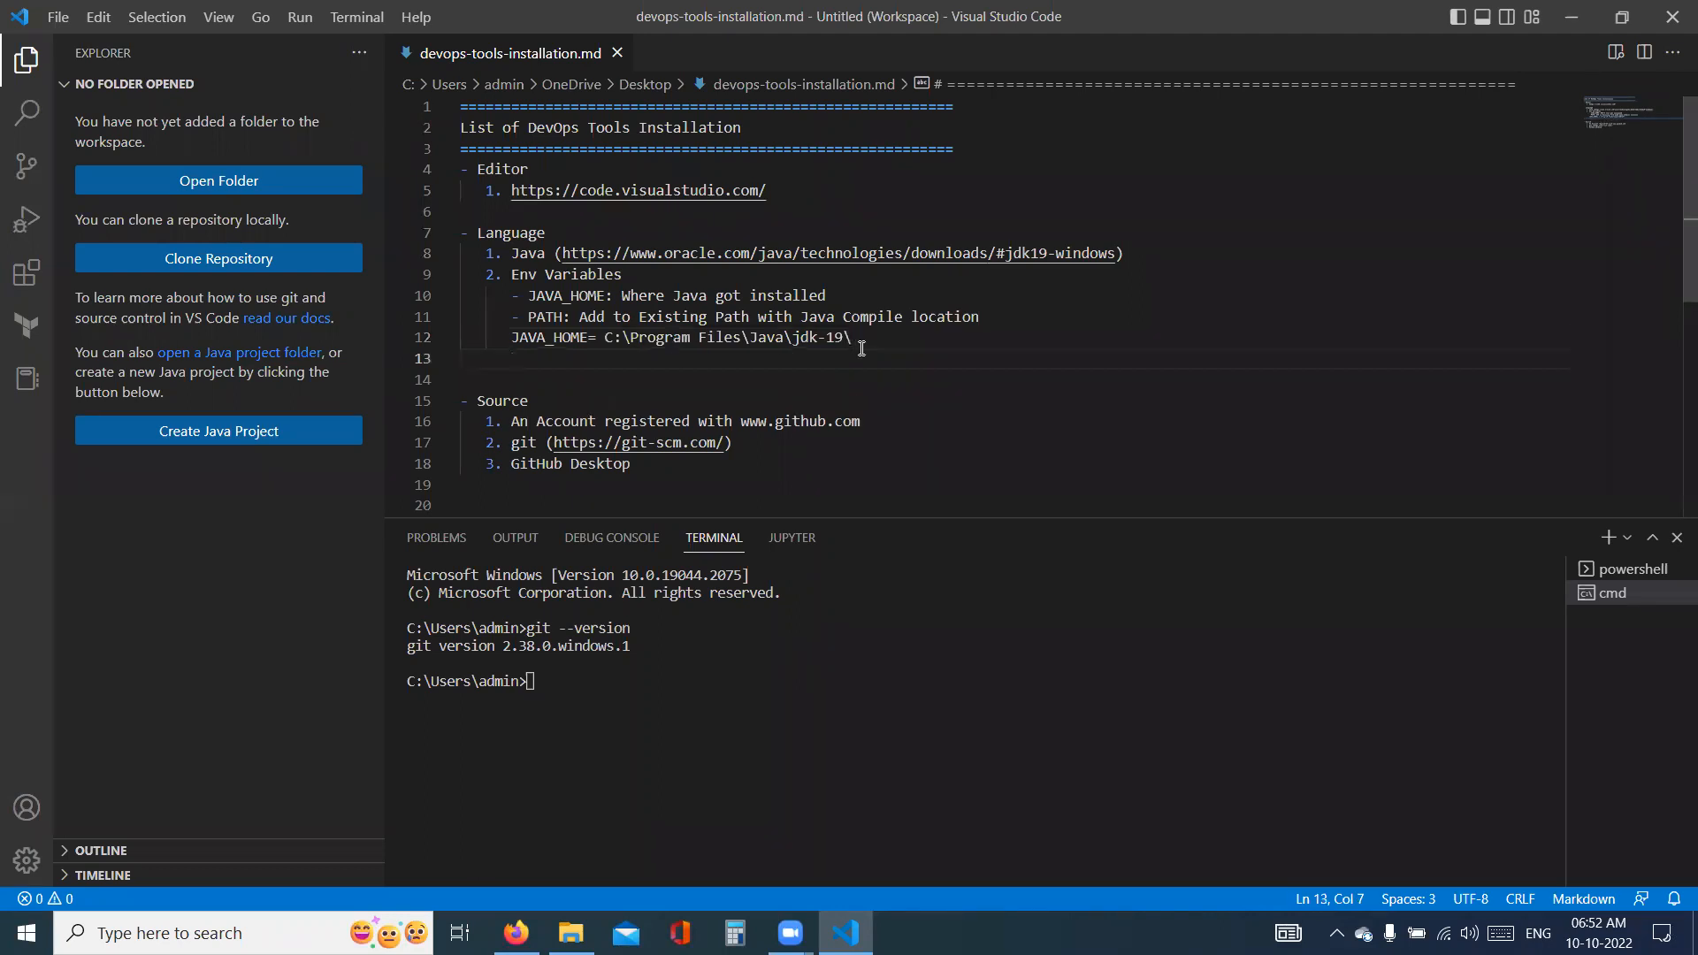
type("PATH=")
type("ex")
key("BackSpace")
key("BackSpace")
type("<")
type("$")
key("BackSpace")
key("BackSpace")
key("Delete")
type("$ +")
key("BackSpace")
key("BackSpace")
type("PATH +")
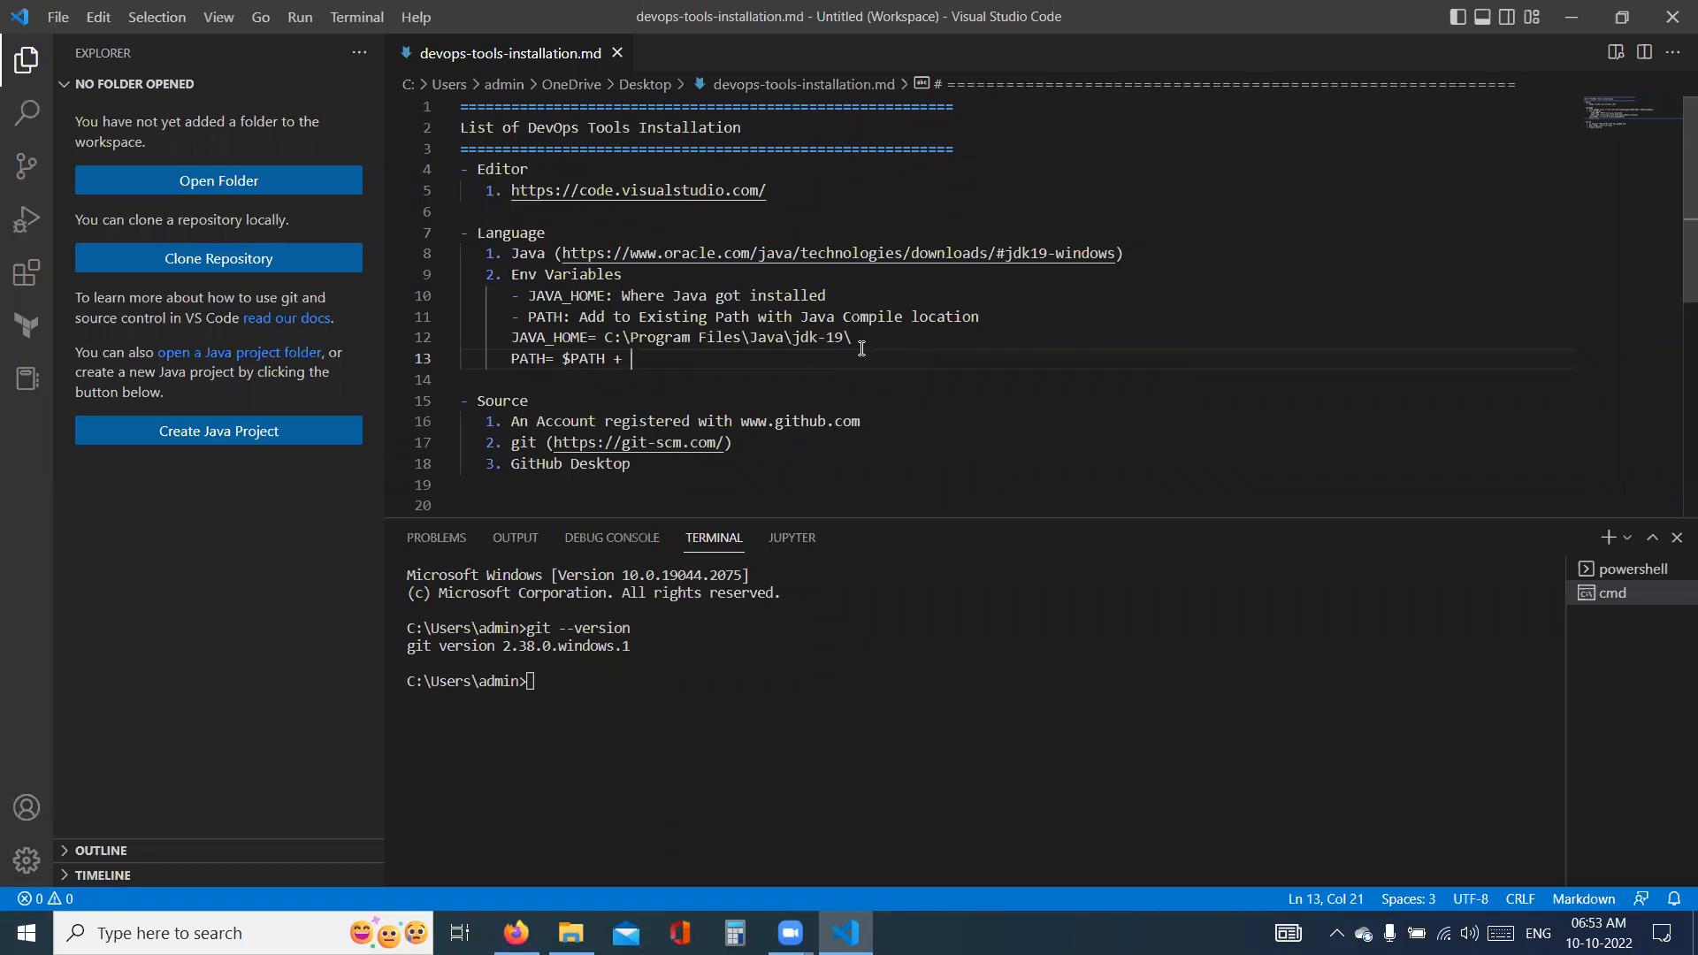
- Copy the path of the jdk-19 bin folder from File Explorer and append C:\Program Files\Java\jdk-19\bin\ to the note's "PATH= $PATH +" line
key("alt+Tab")
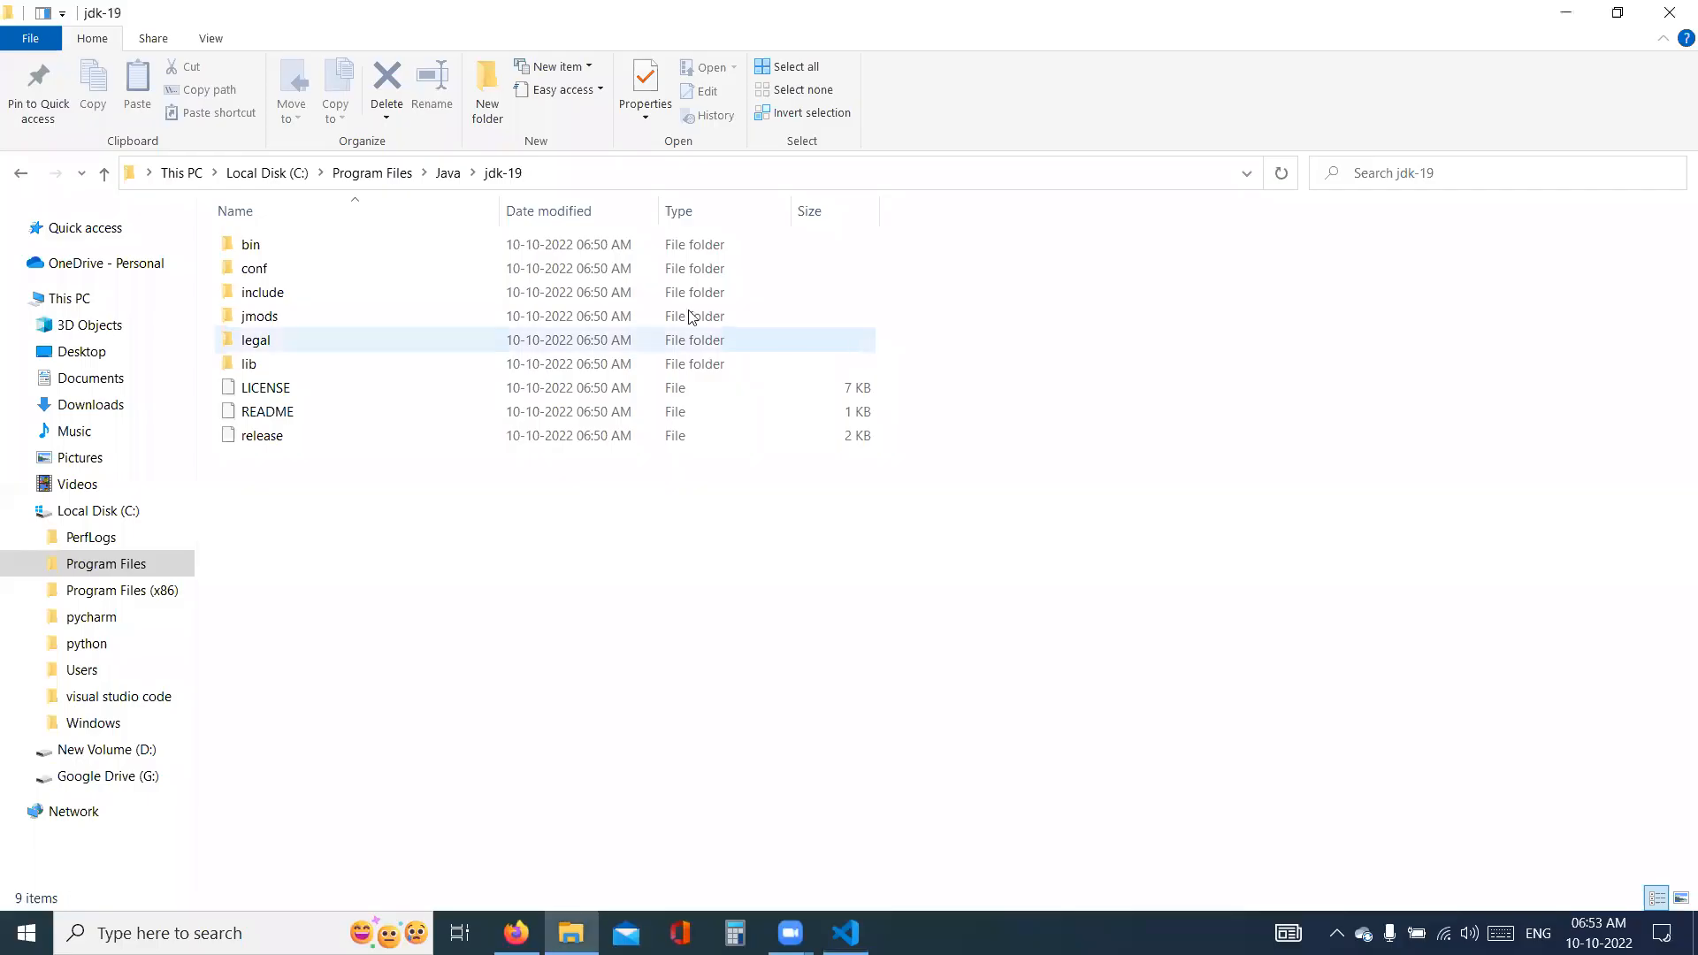
double_click(292, 254)
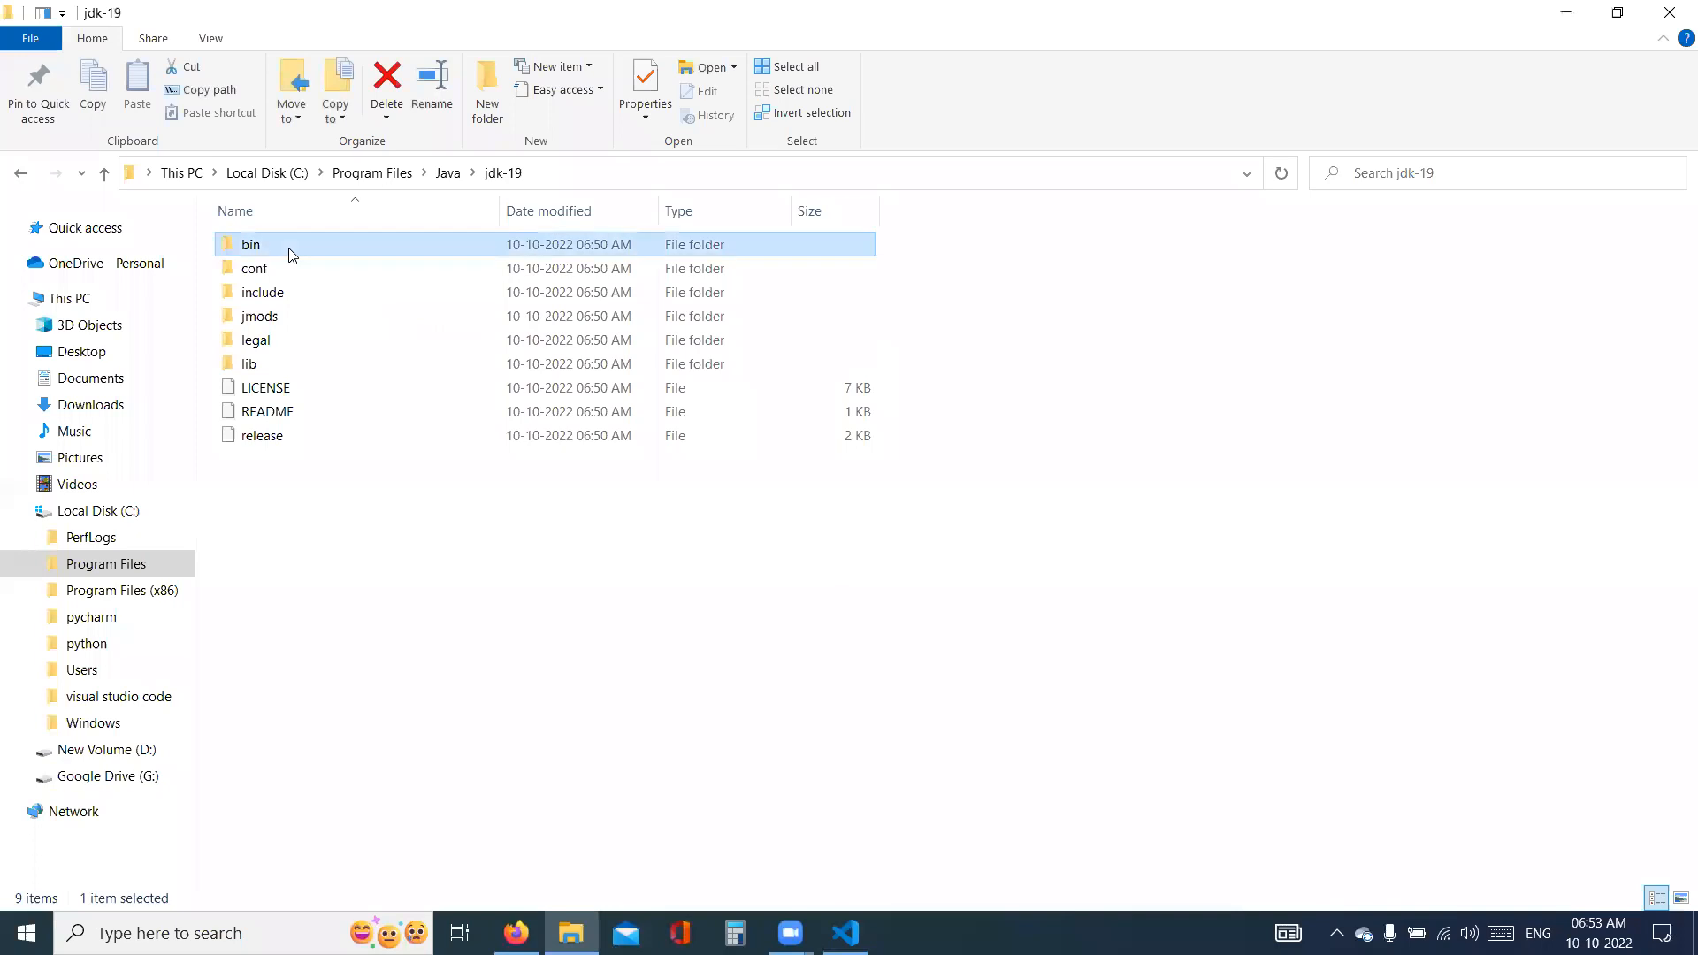
scroll(336, 552, "down", 20)
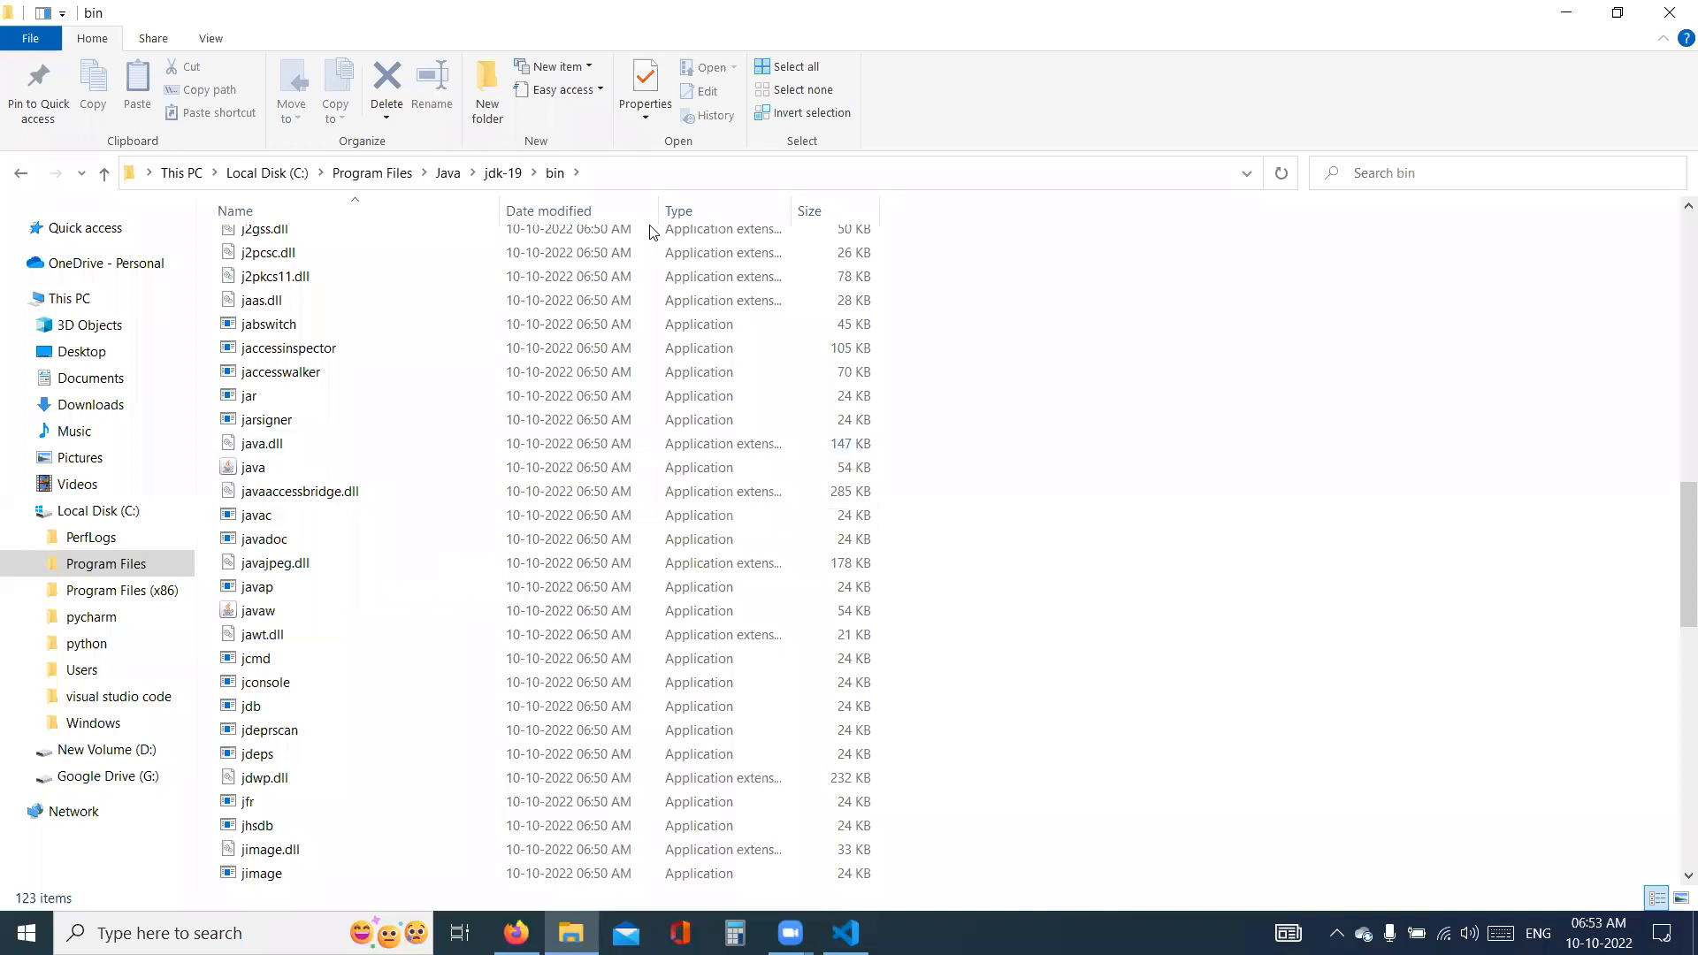
key("alt+d")
key("ctrl+c")
key("alt+Tab")
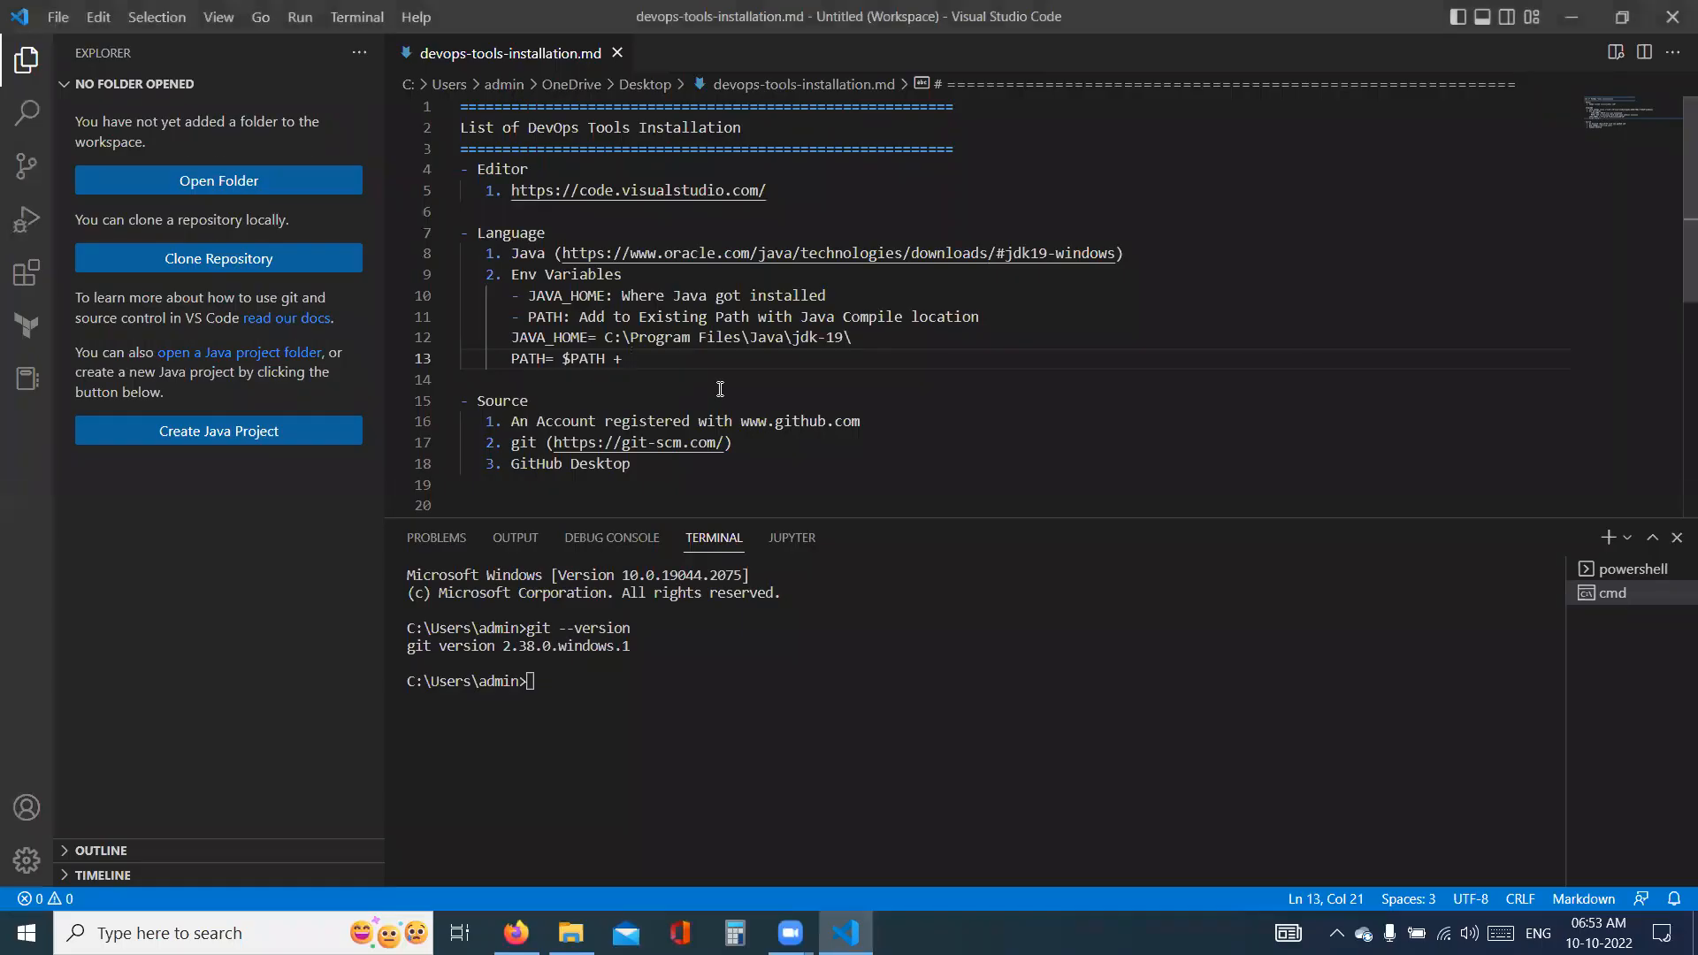
key("ctrl+v")
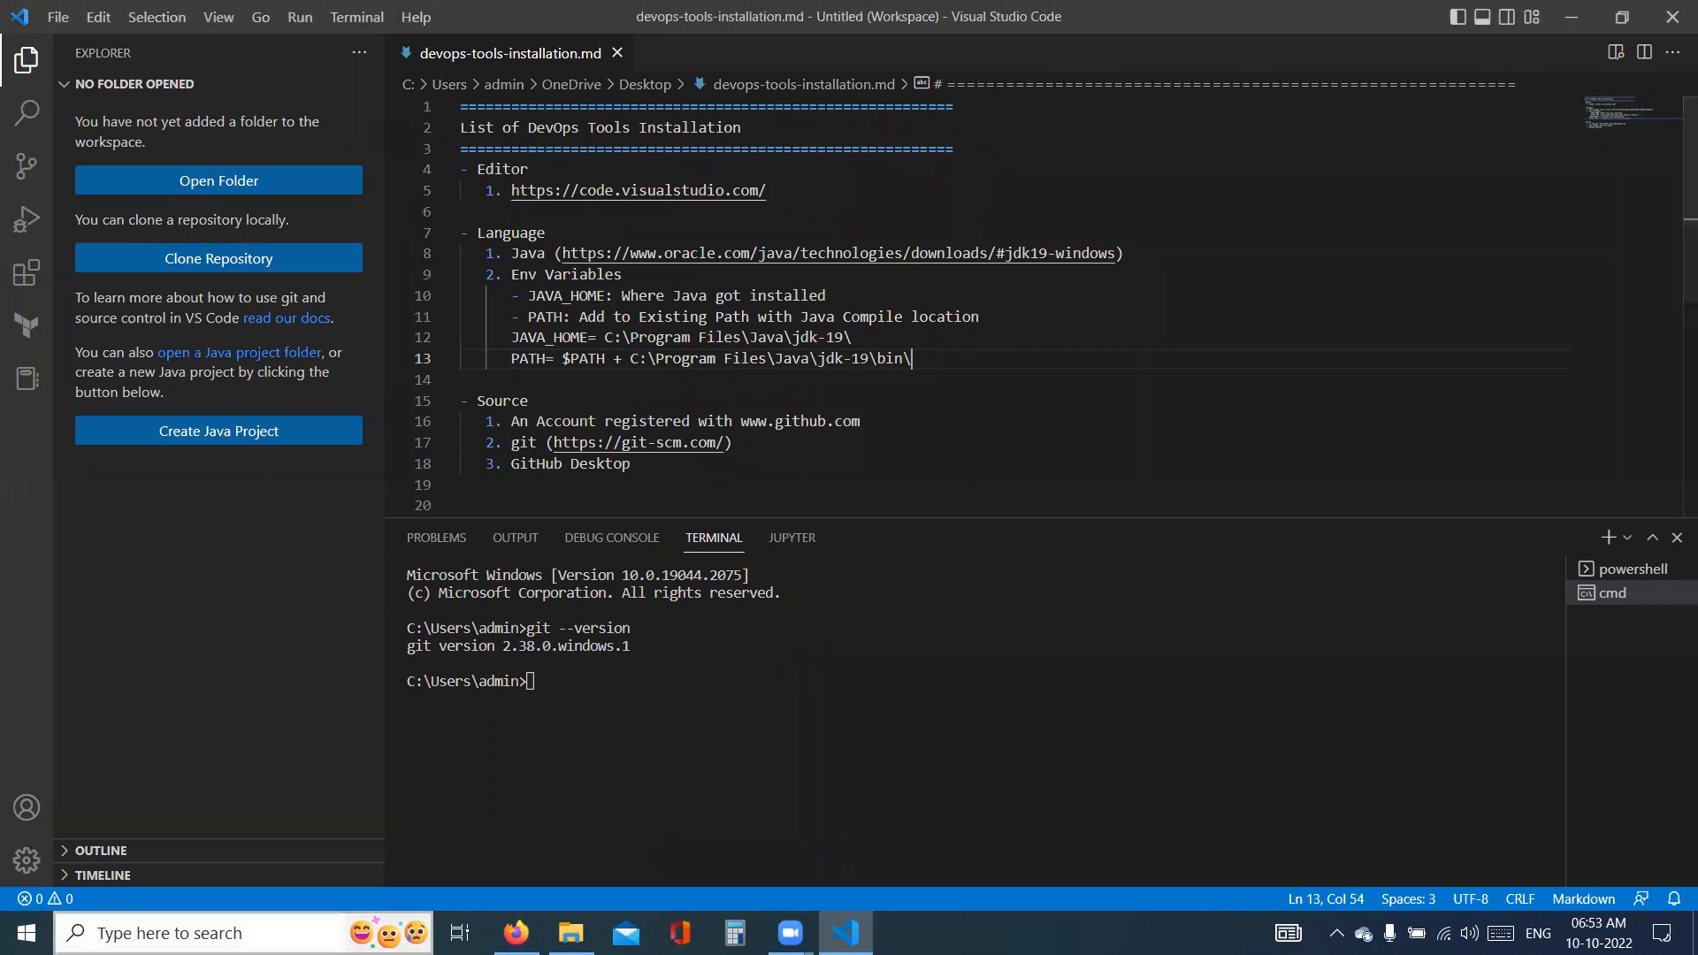
- Search Windows for "env", open the system environment variables settings, and bring up the Environment Variables dialog
left_click(212, 933)
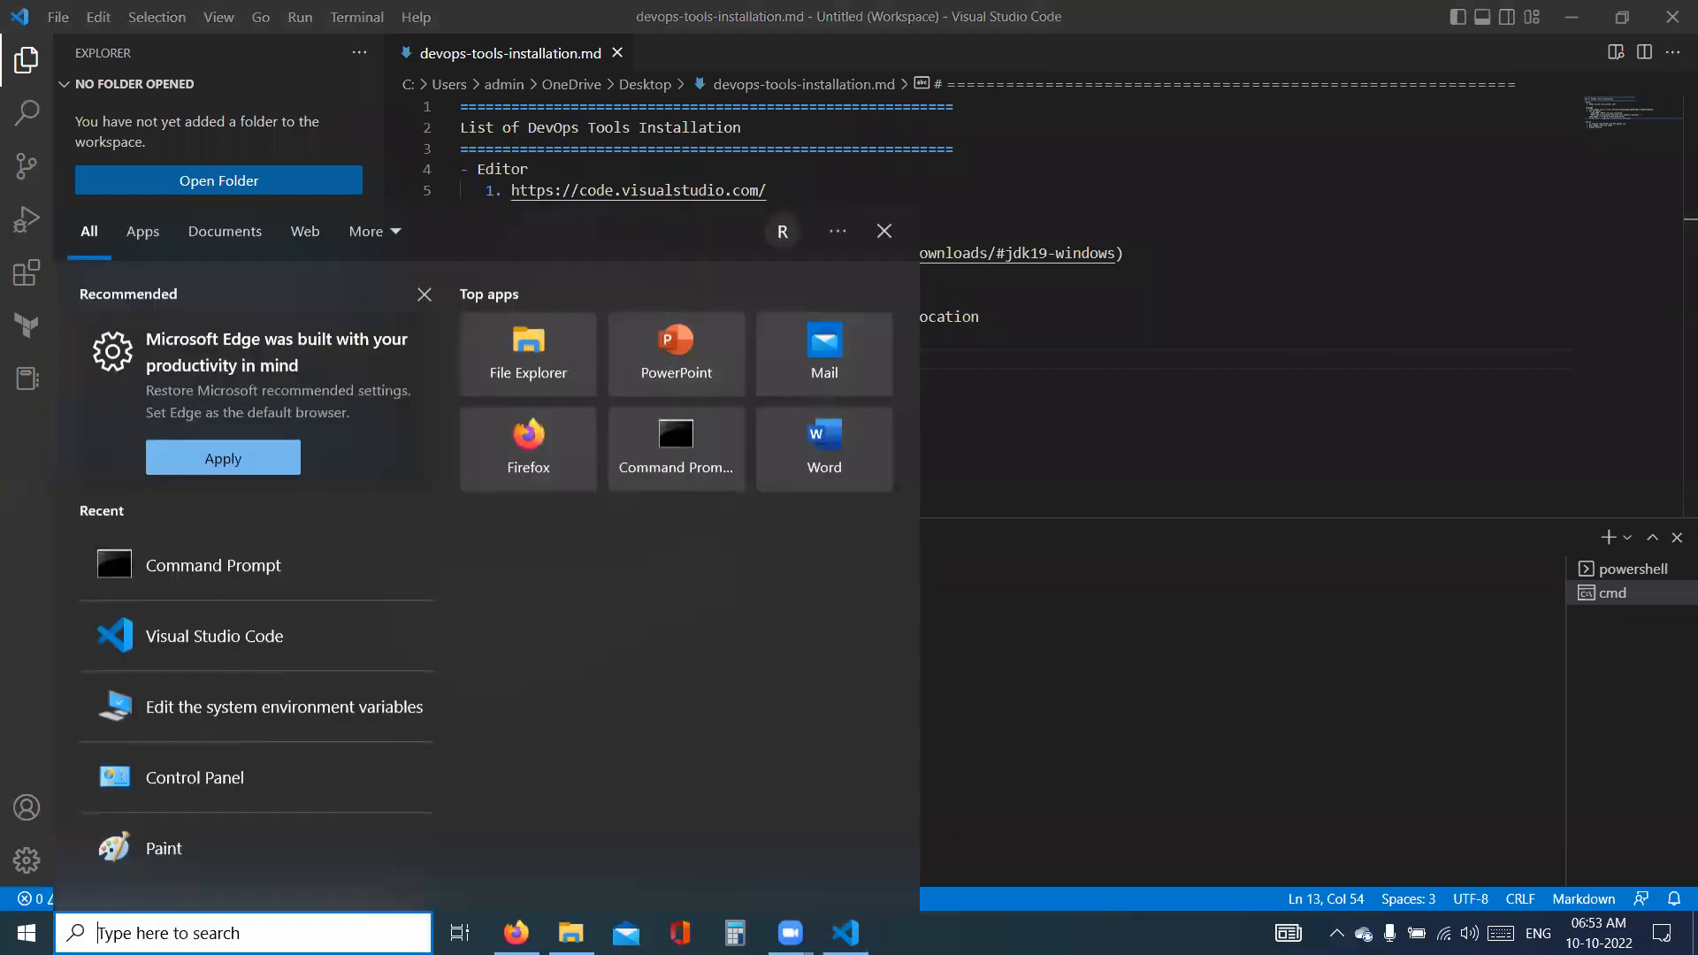
type("e")
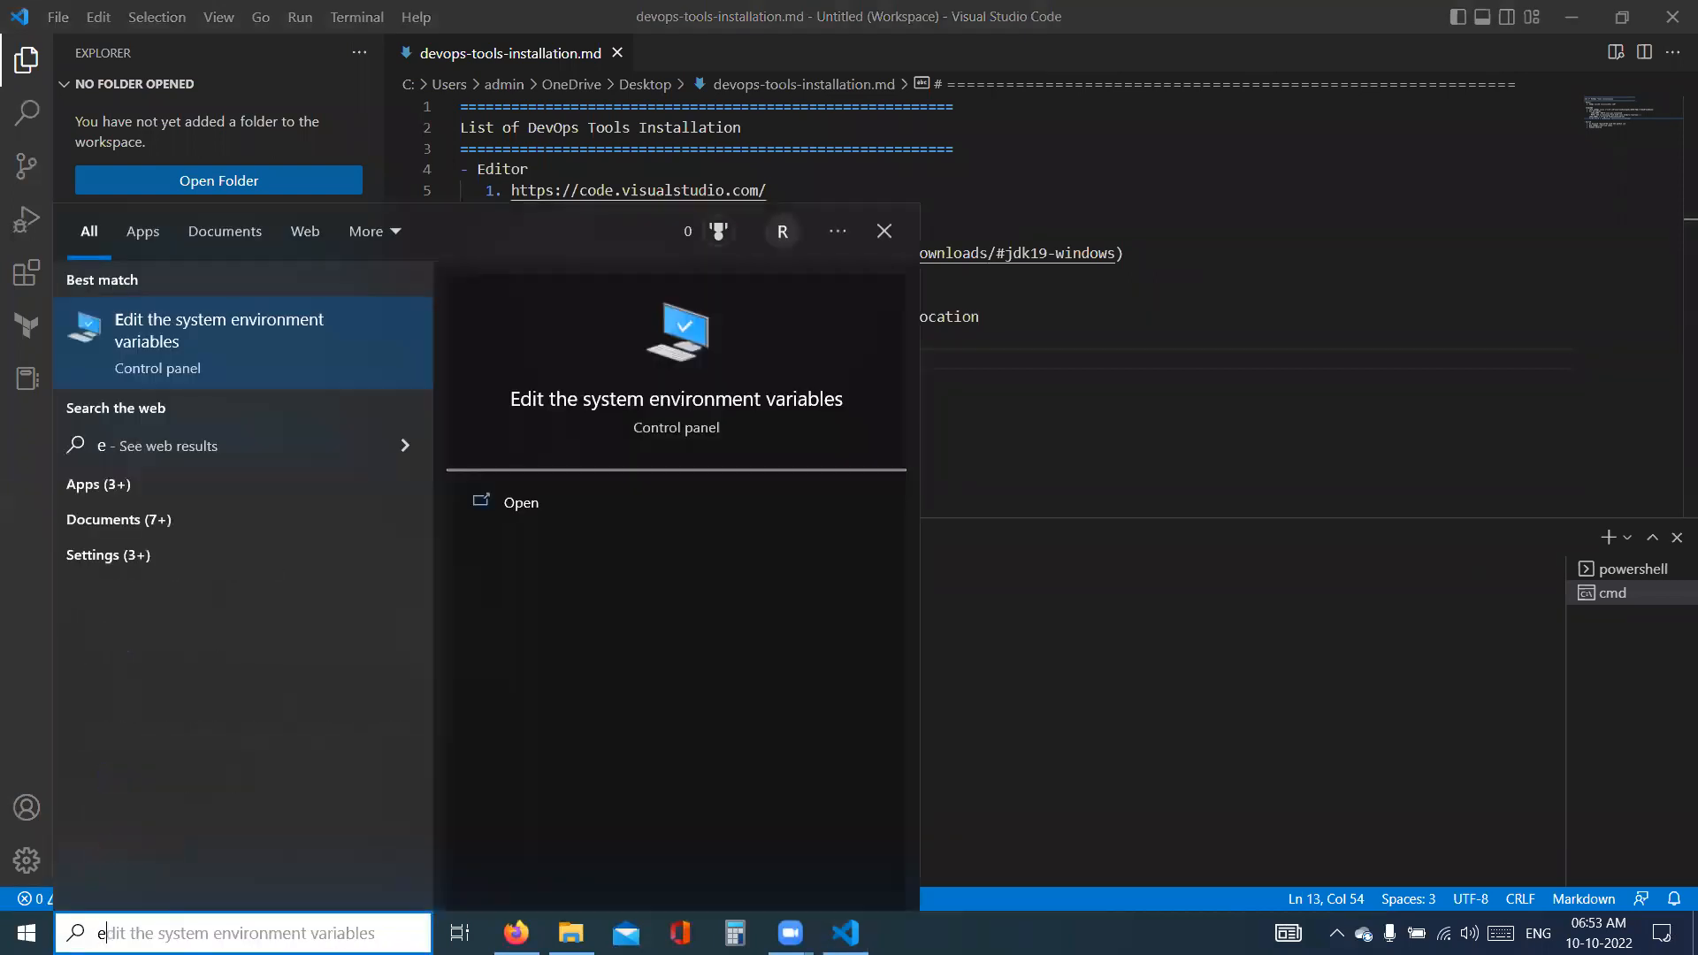
type("nv")
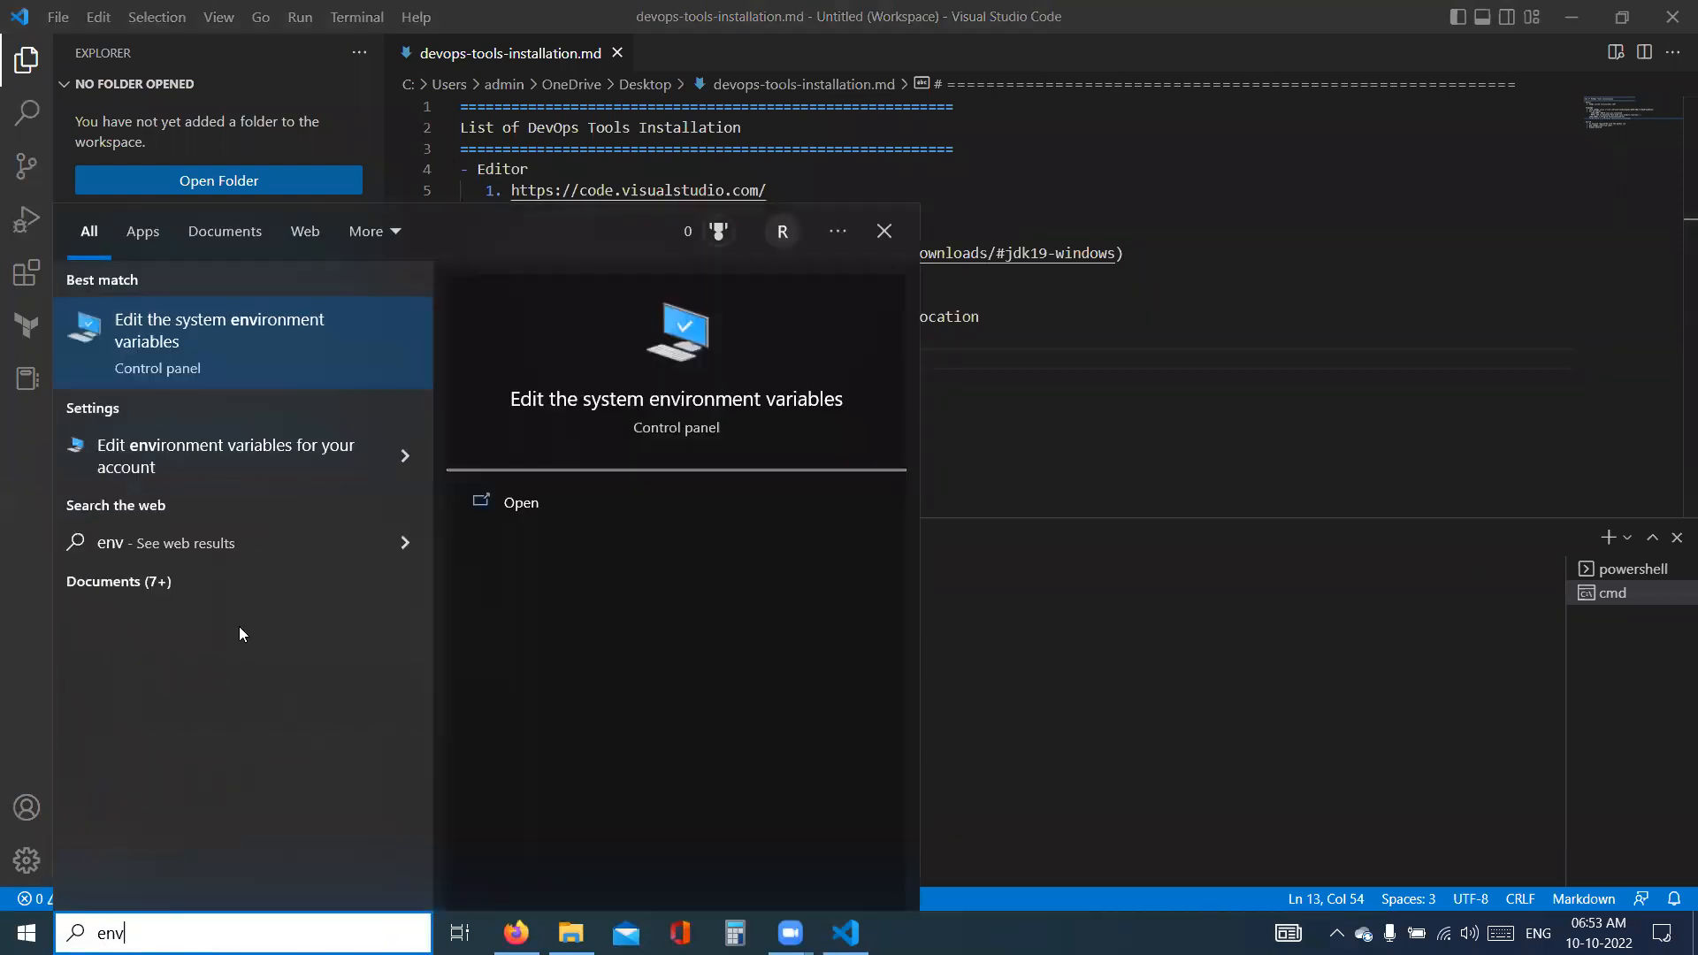
left_click(187, 332)
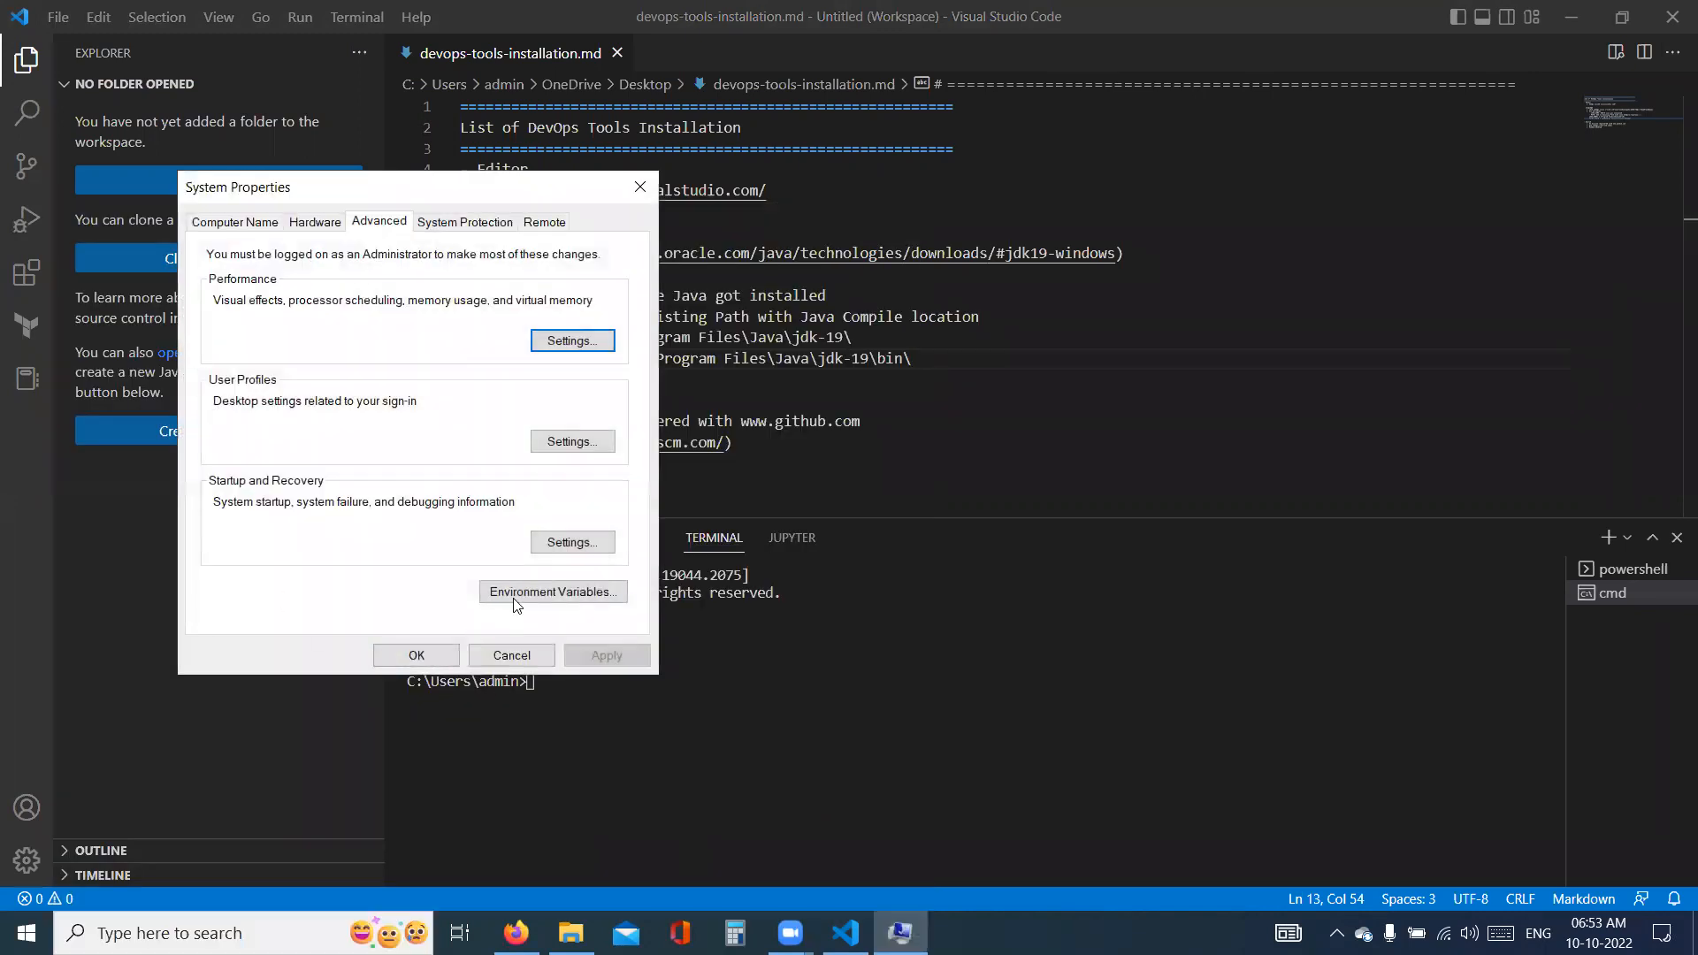
left_click(518, 605)
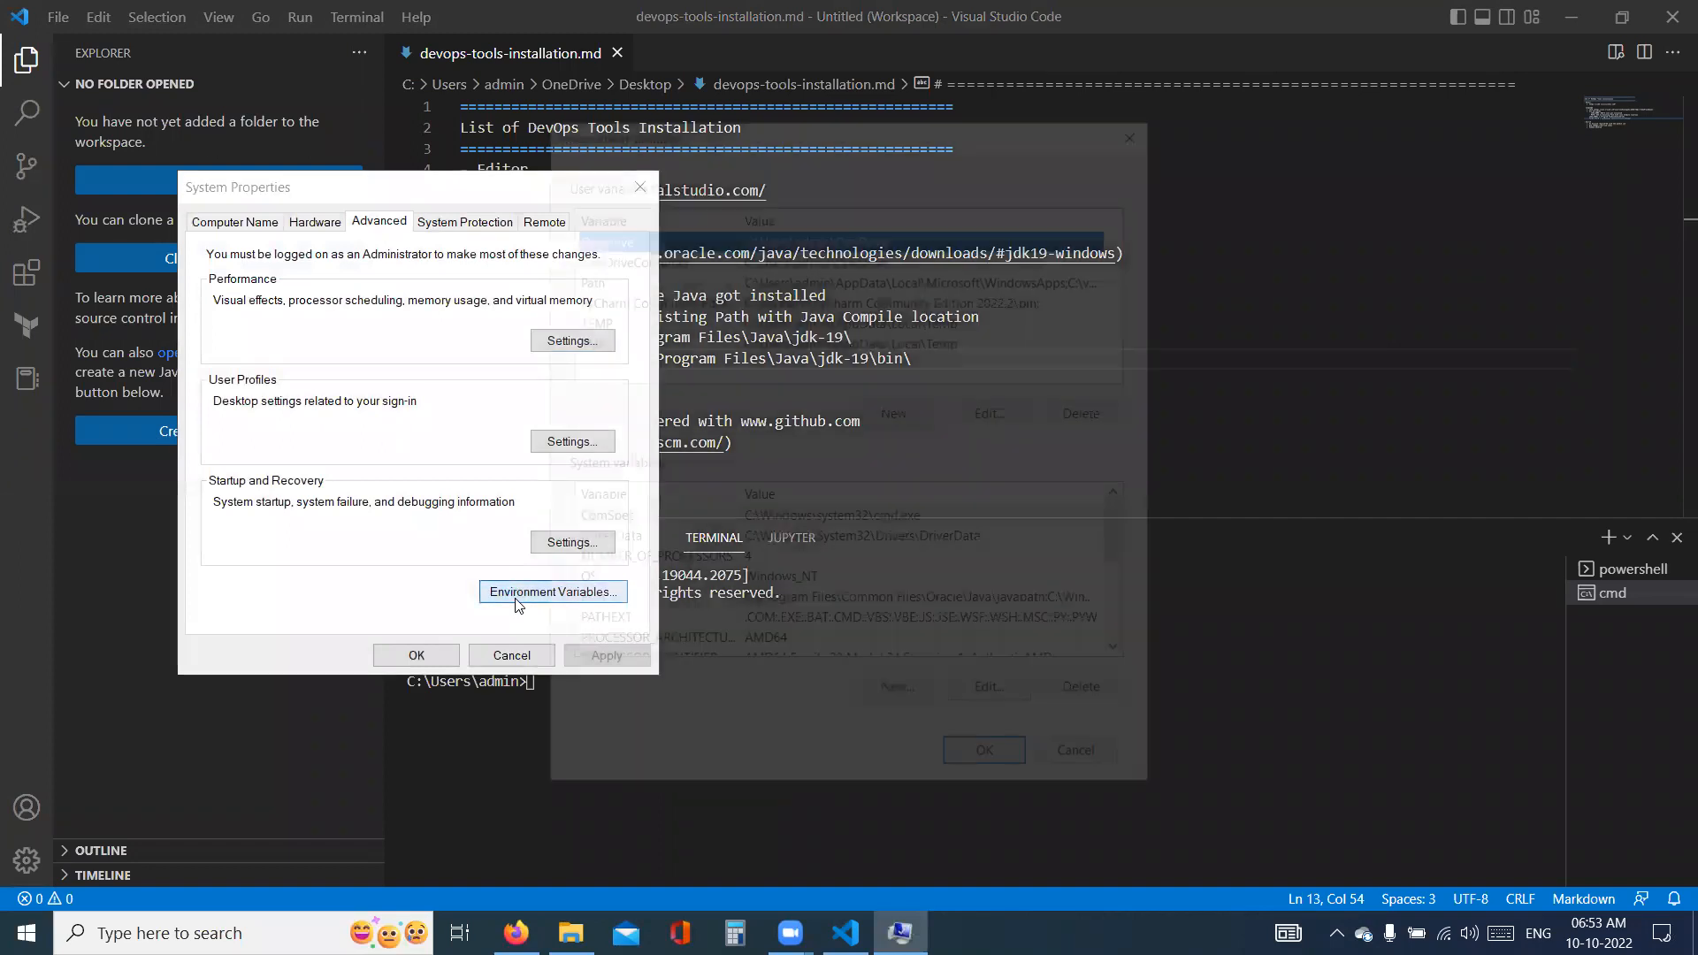
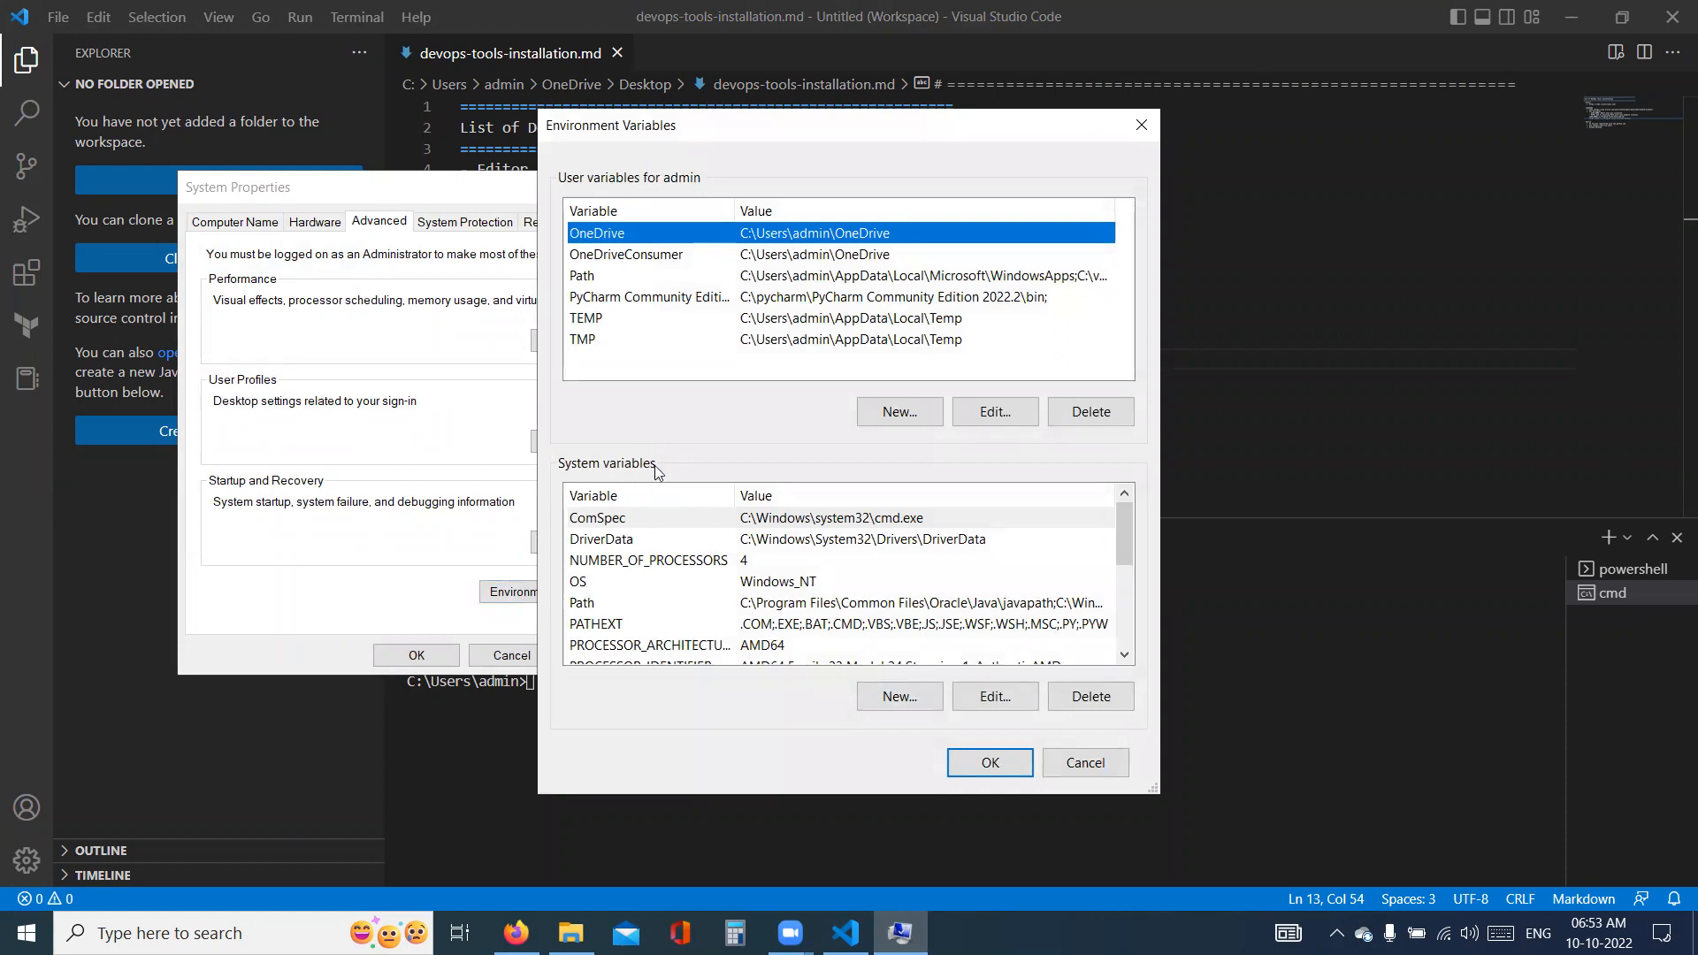
- Start a new system variable and paste the note's full line "JAVA_HOME= C:\Program Files\Java\jdk-19\" as its name
left_click(916, 704)
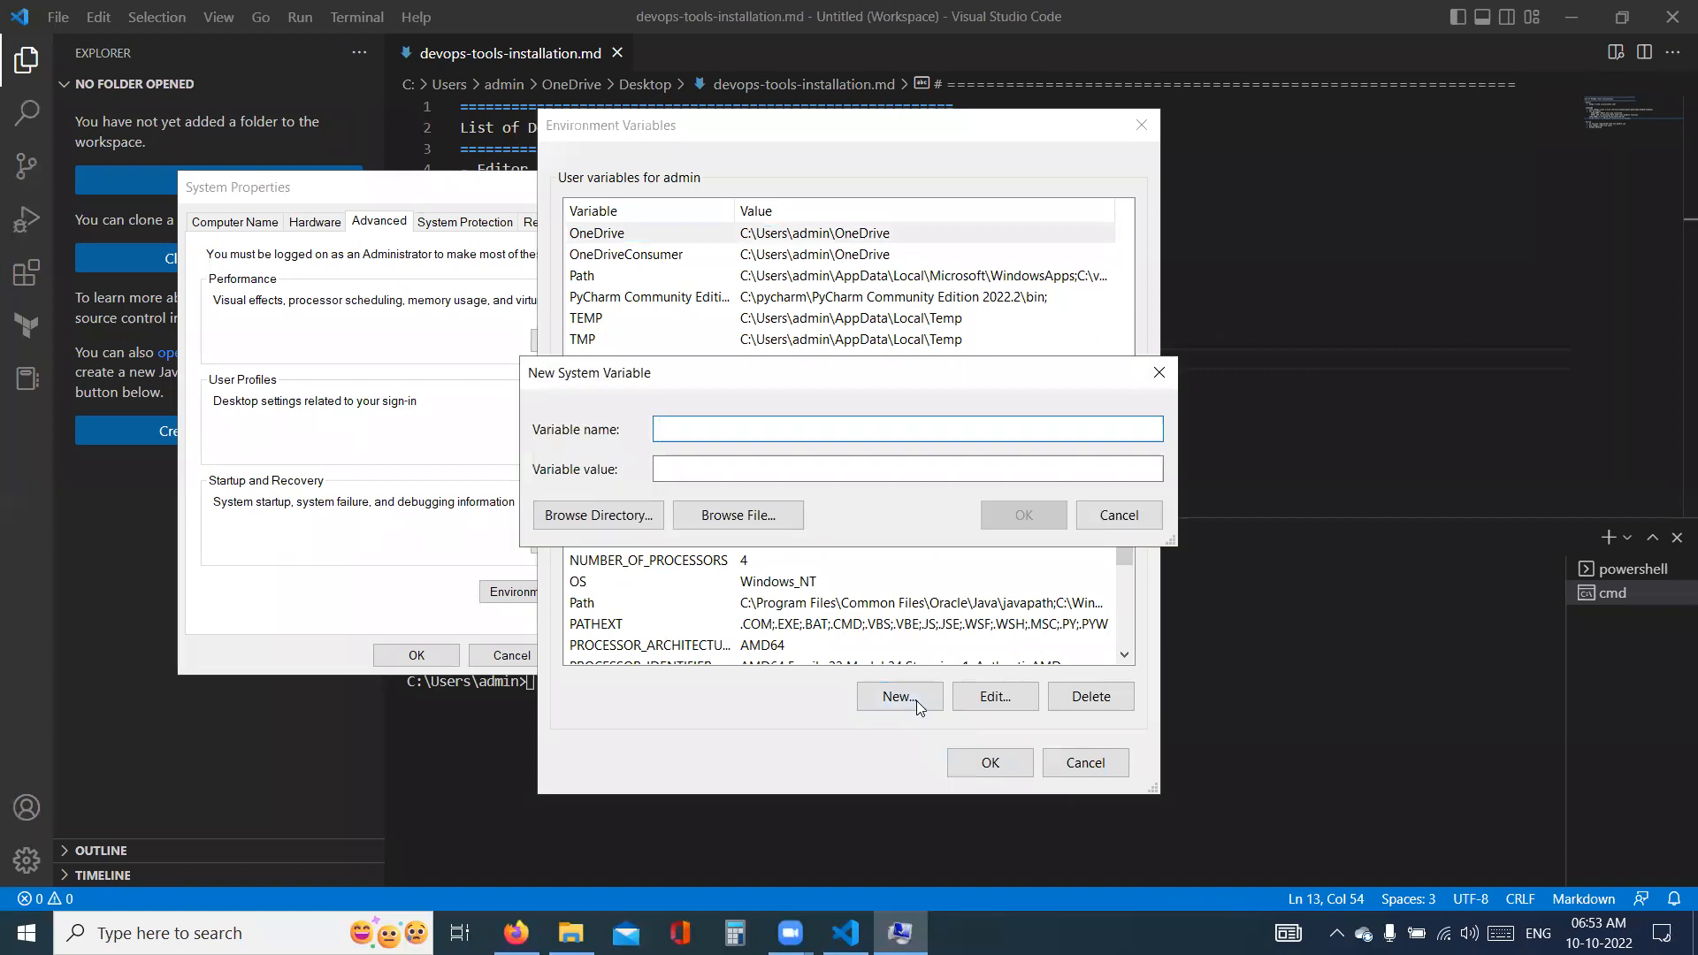
type("JAVA_")
key("alt+Tab")
left_click_drag(511, 336, 856, 338)
key("ctrl+c")
key("alt+Tab")
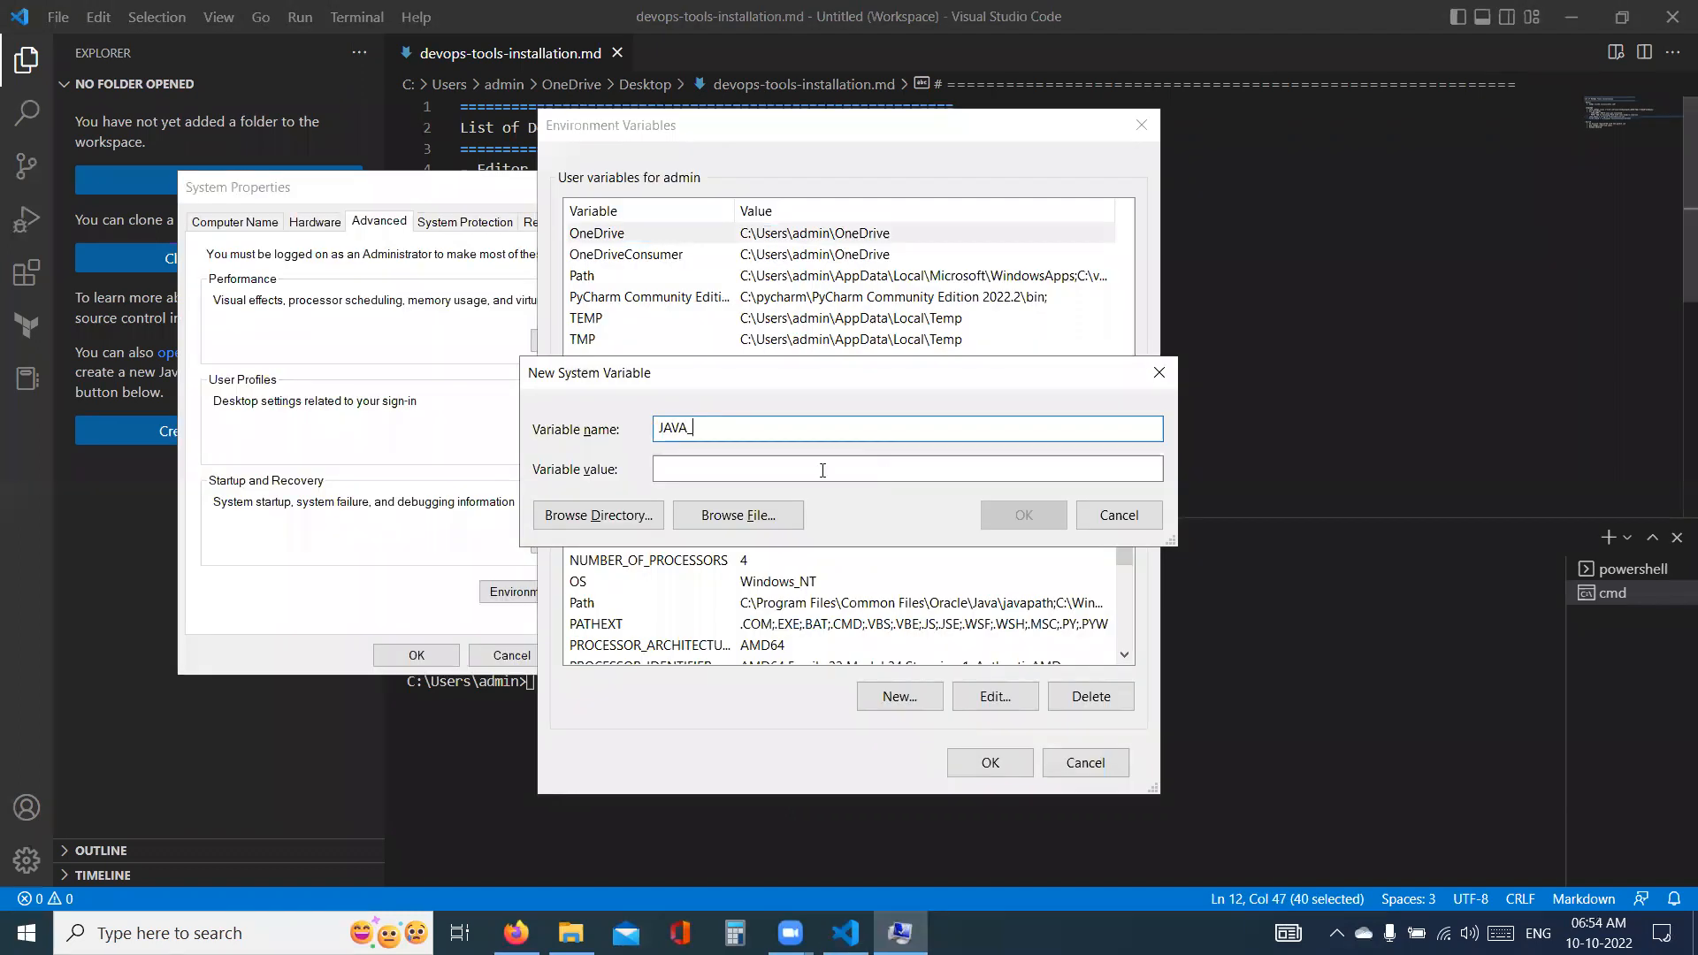
type("_")
key("ctrl+v")
key("ctrl+a")
key("ctrl+v")
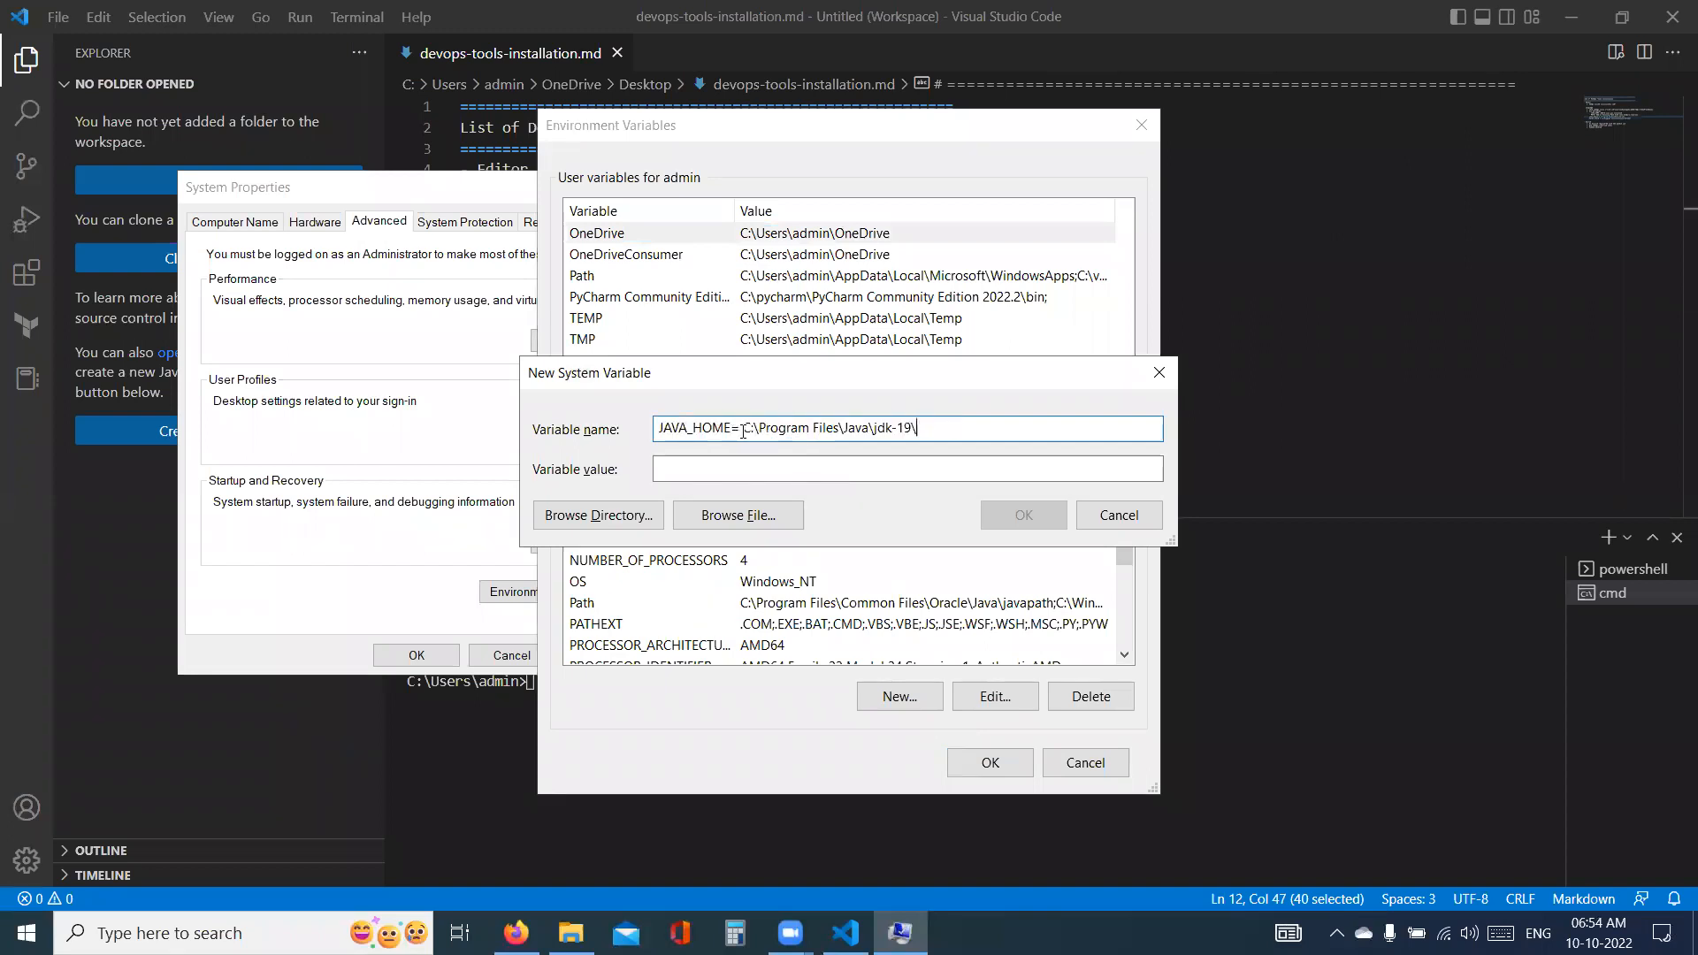
- Move C:\Program Files\Java\jdk-19\ from the variable name to its value, trim the name to JAVA_HOME, and save the variable
left_click_drag(743, 428, 925, 434)
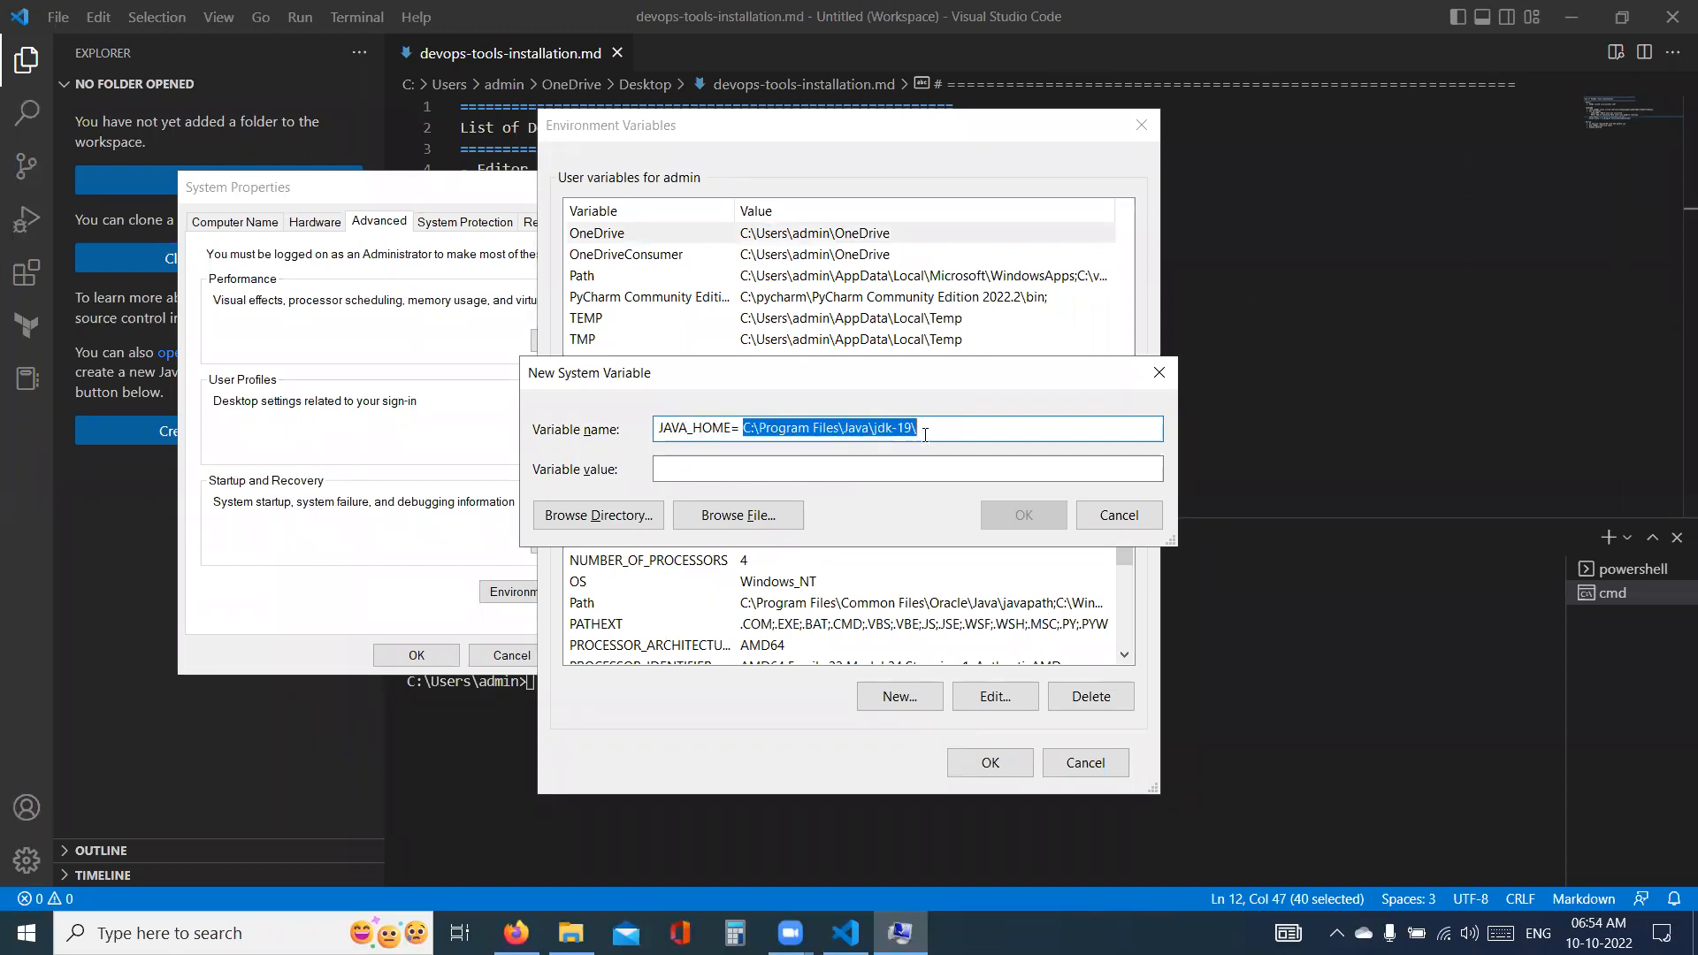
key("ctrl+x")
key("Tab")
key("ctrl+v")
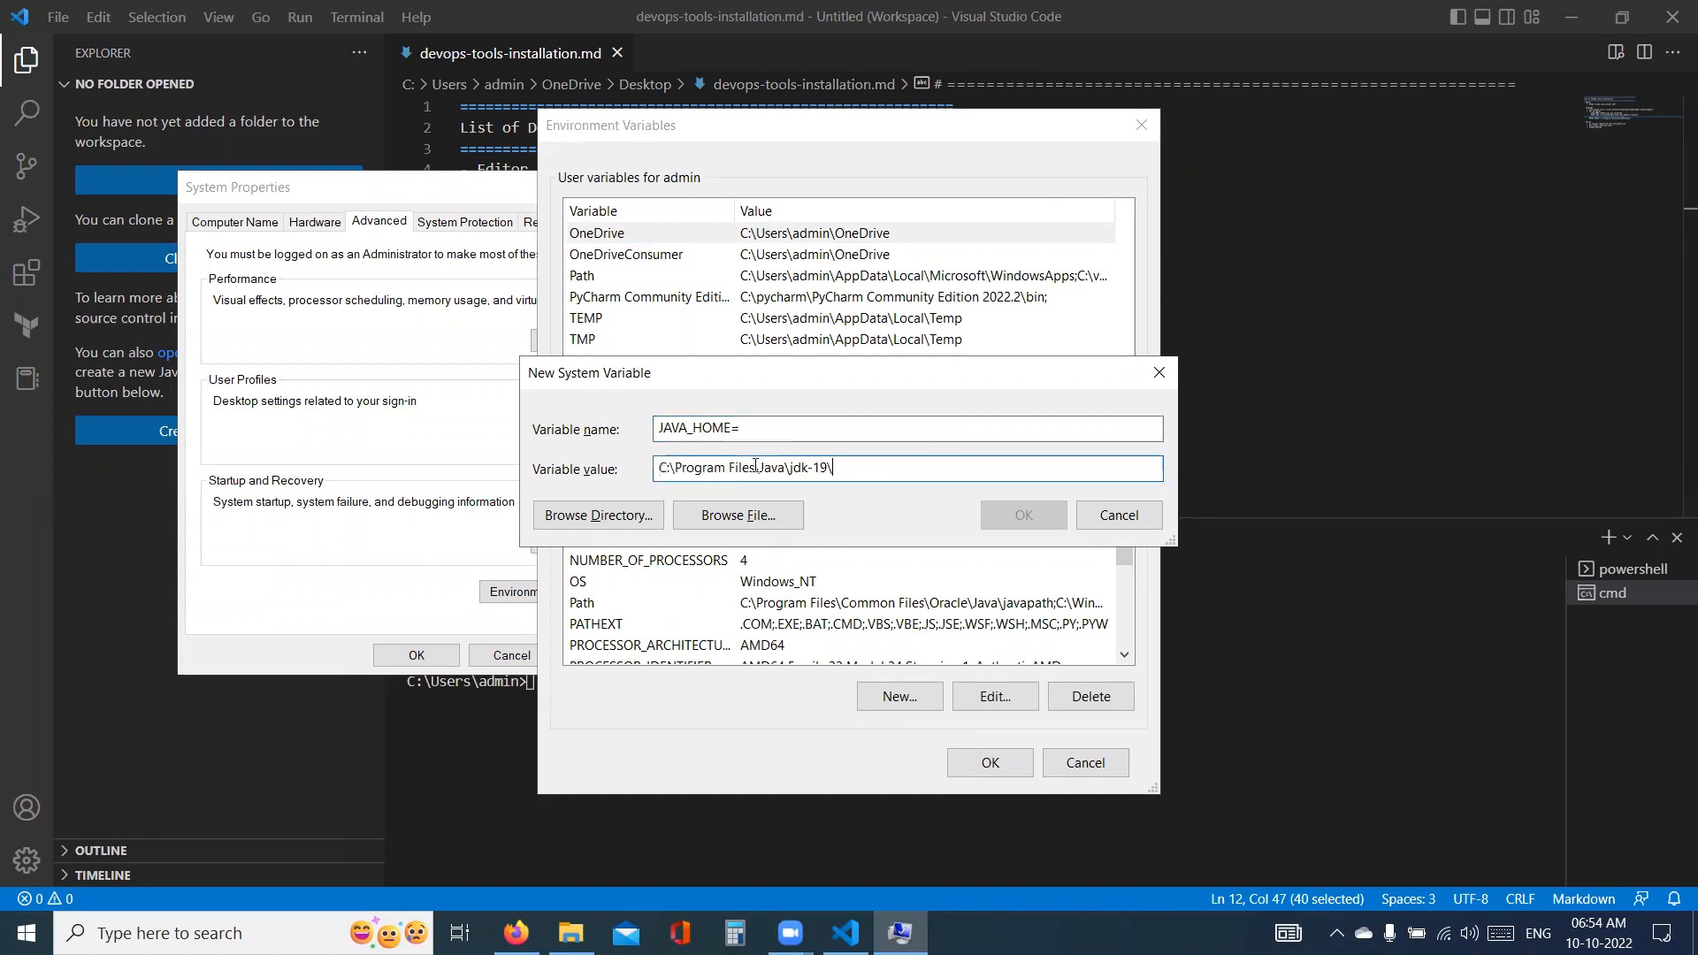
left_click(802, 426)
key("BackSpace")
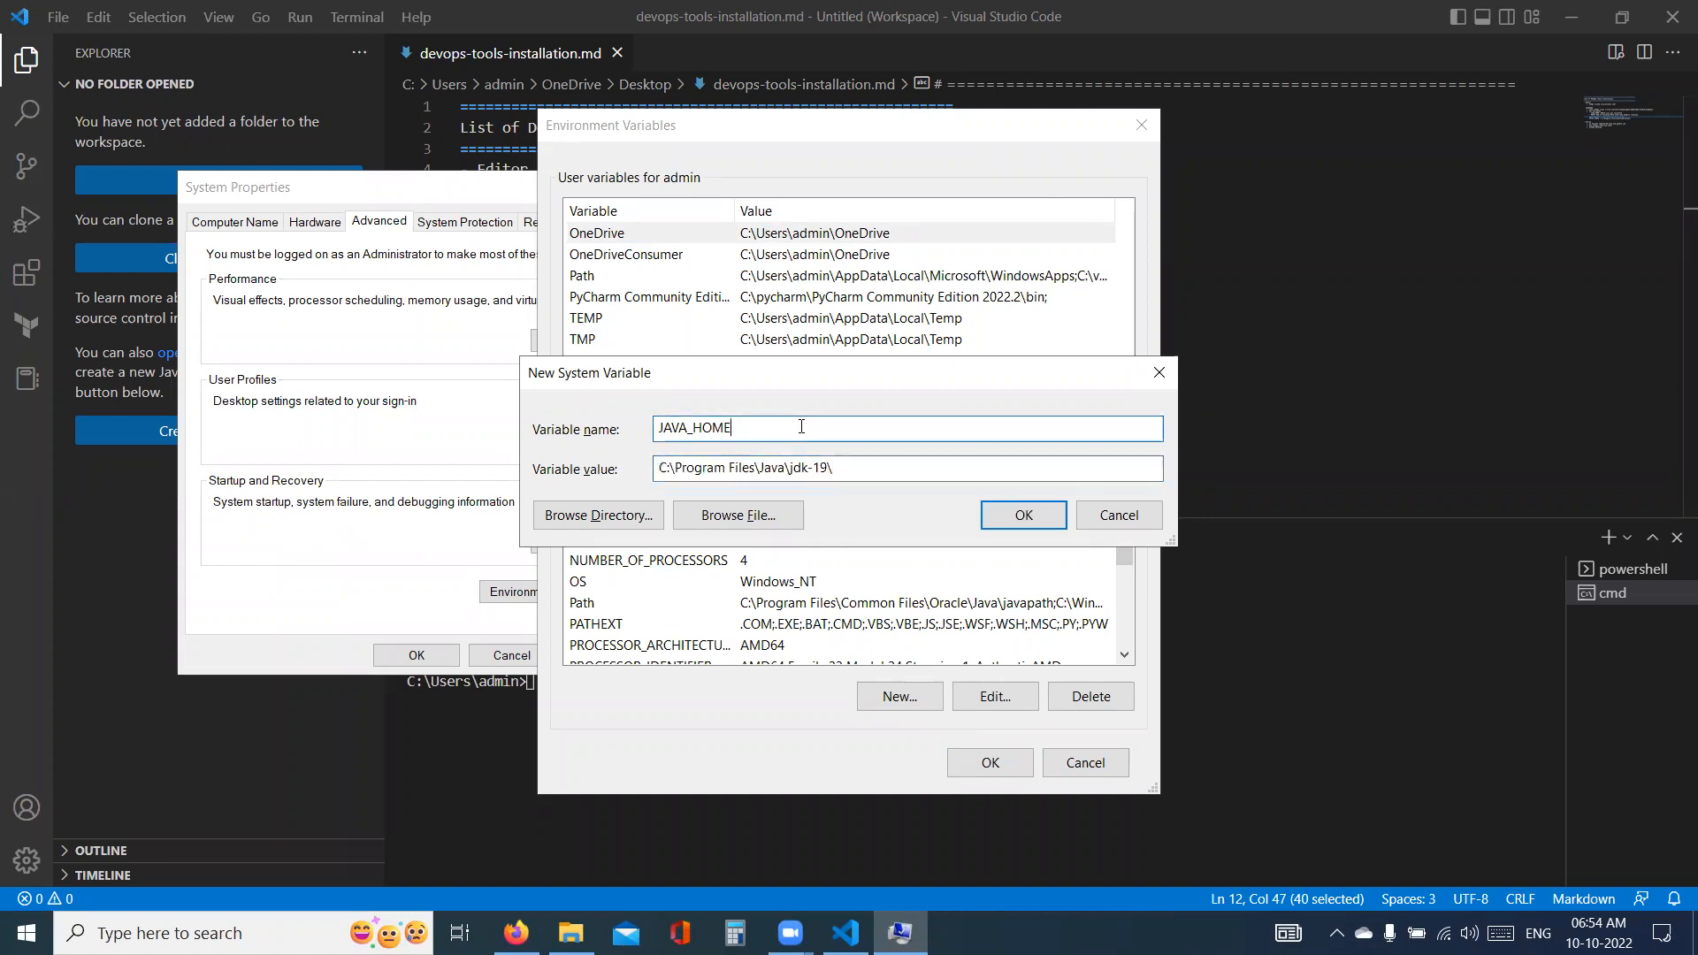
double_click(778, 425)
left_click_drag(833, 468, 658, 468)
left_click(1023, 515)
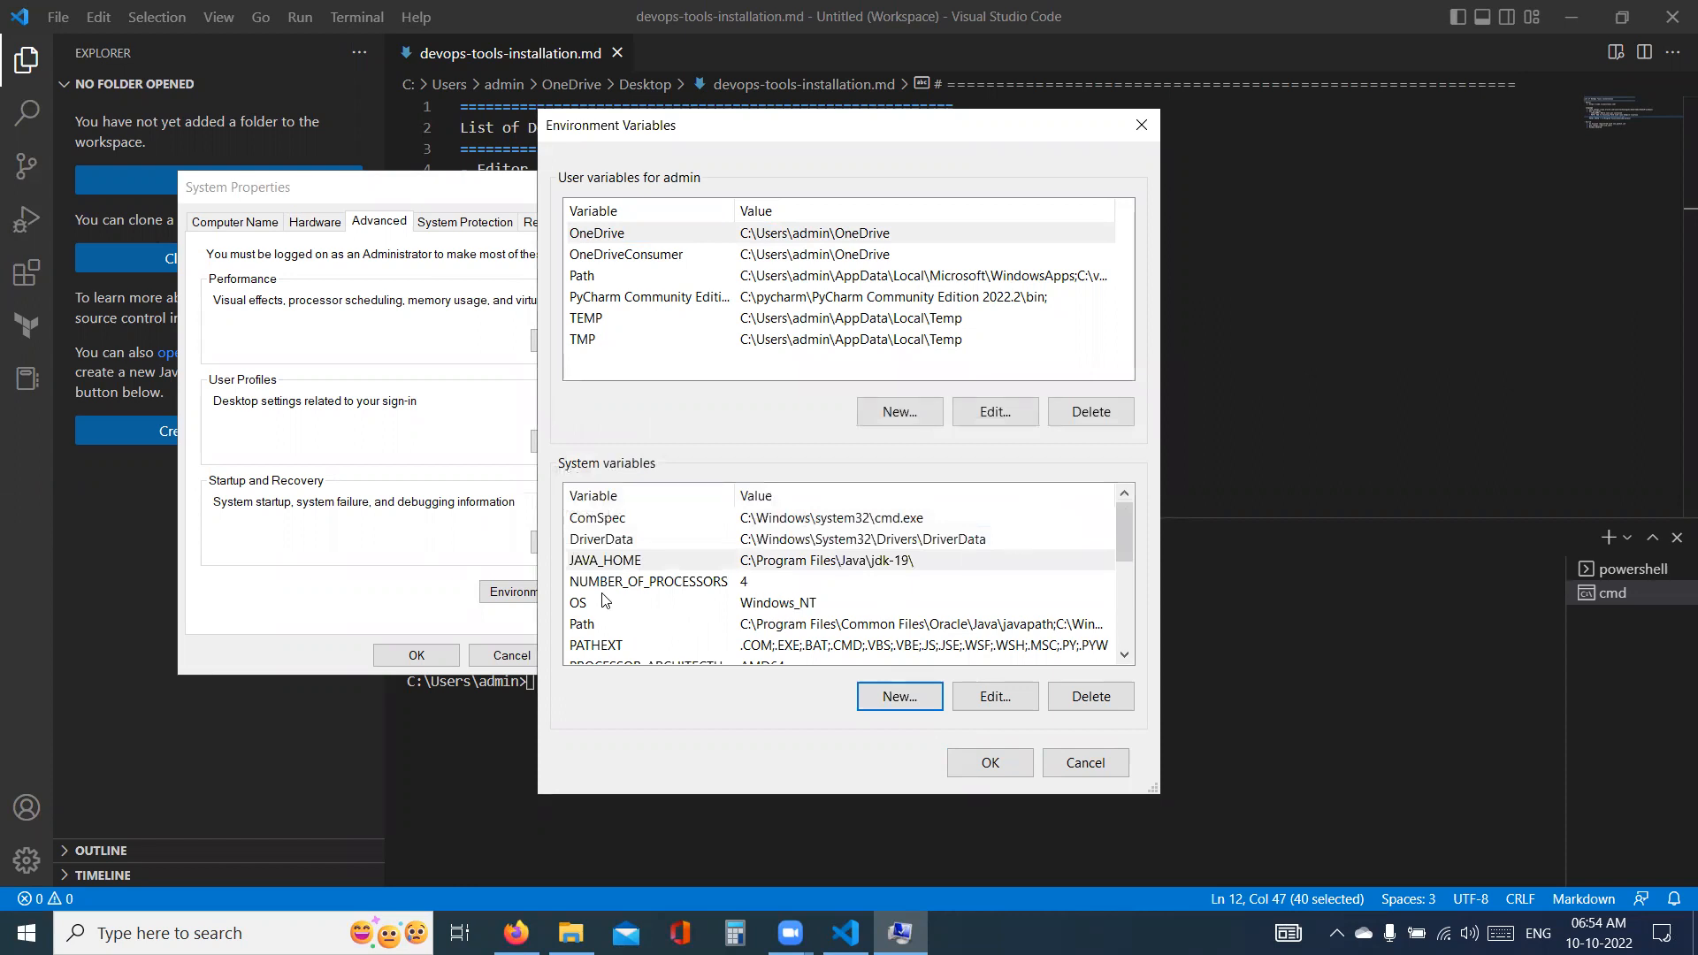
- Add the entry C:\Program Files\Java\jdk-19\bin\ to the system Path variable
left_click(583, 626)
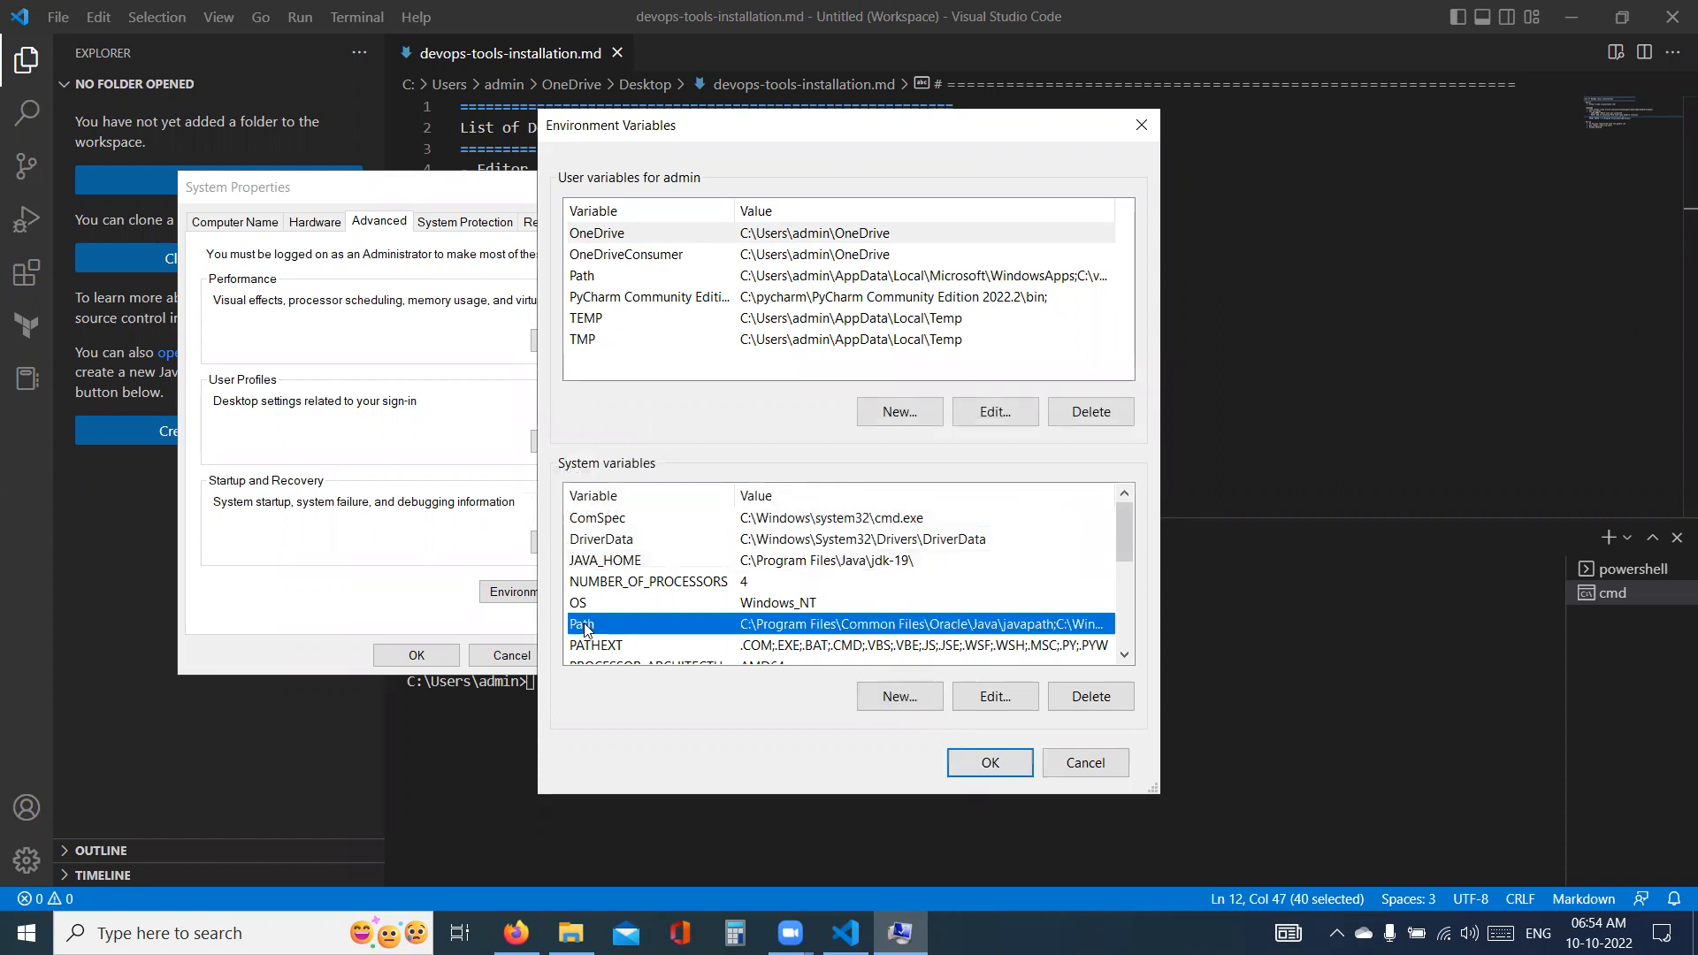
double_click(582, 626)
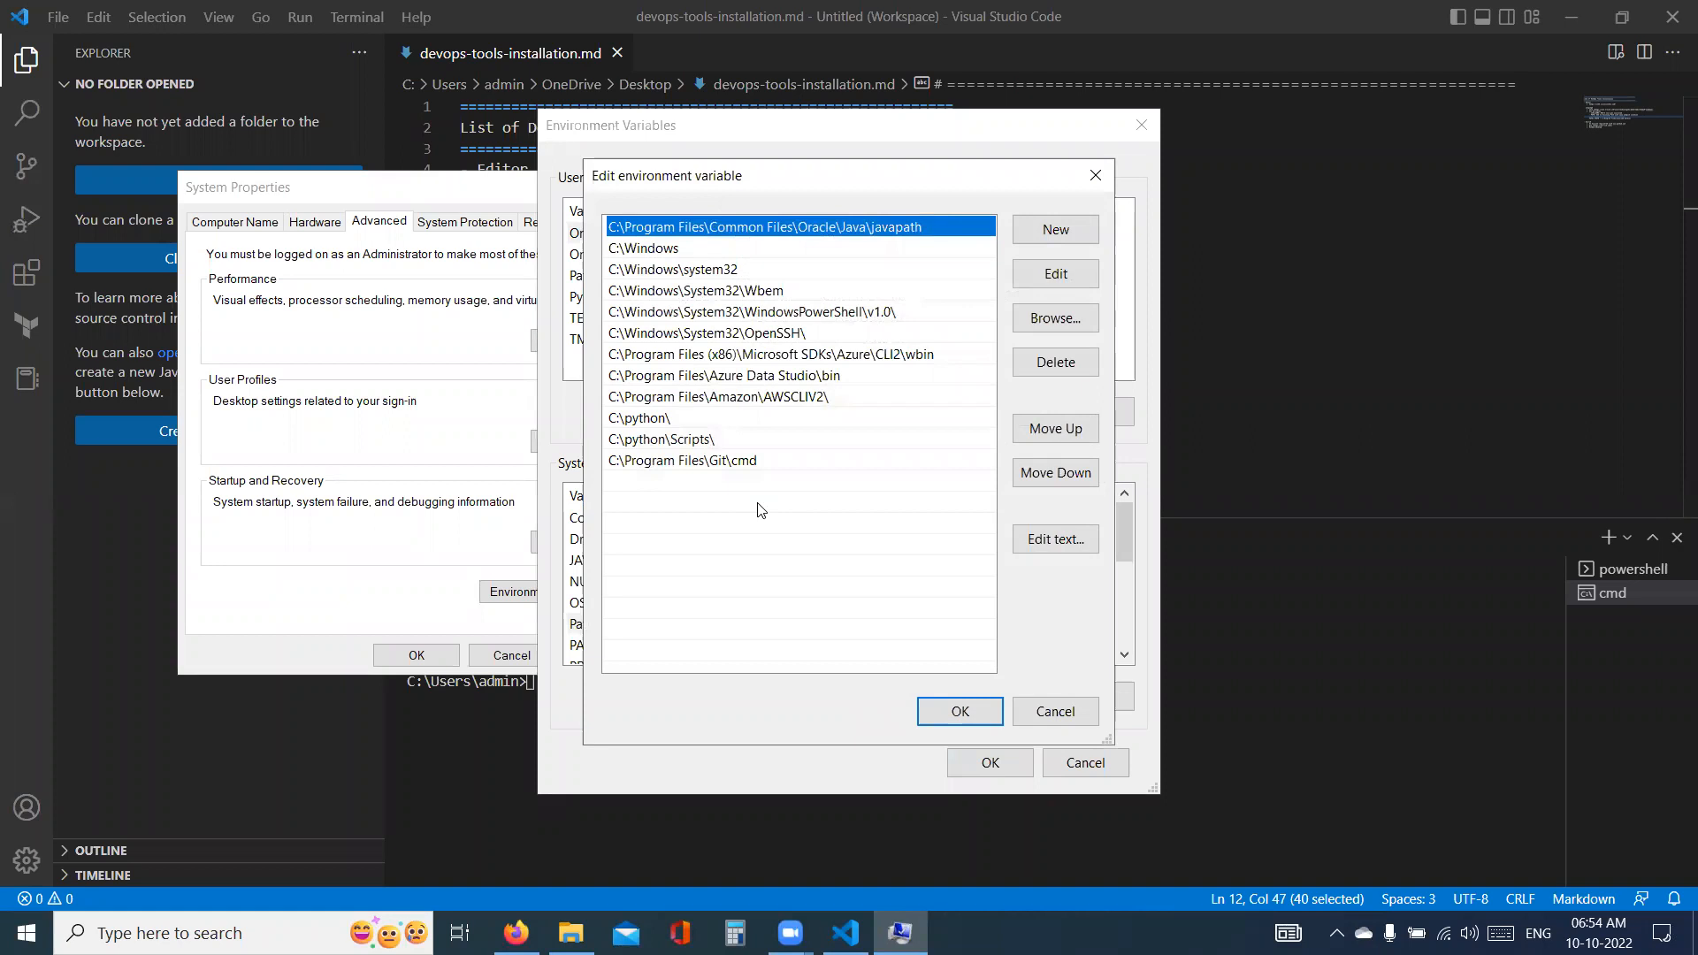
left_click(1057, 237)
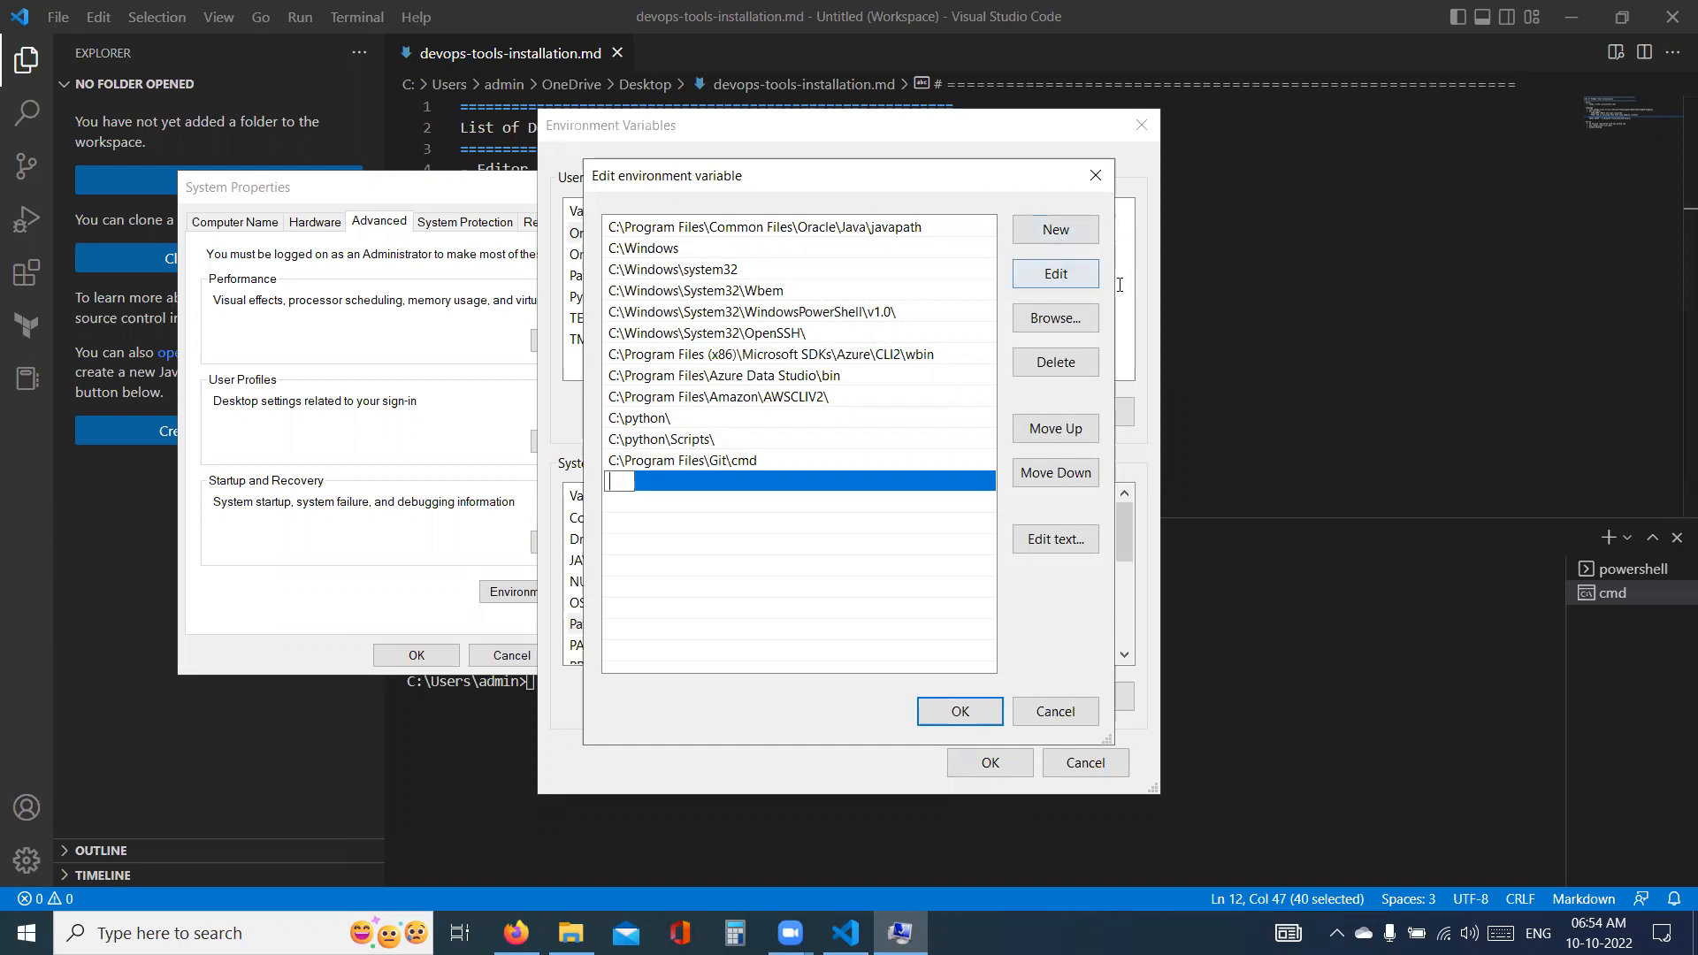
key("ctrl+v")
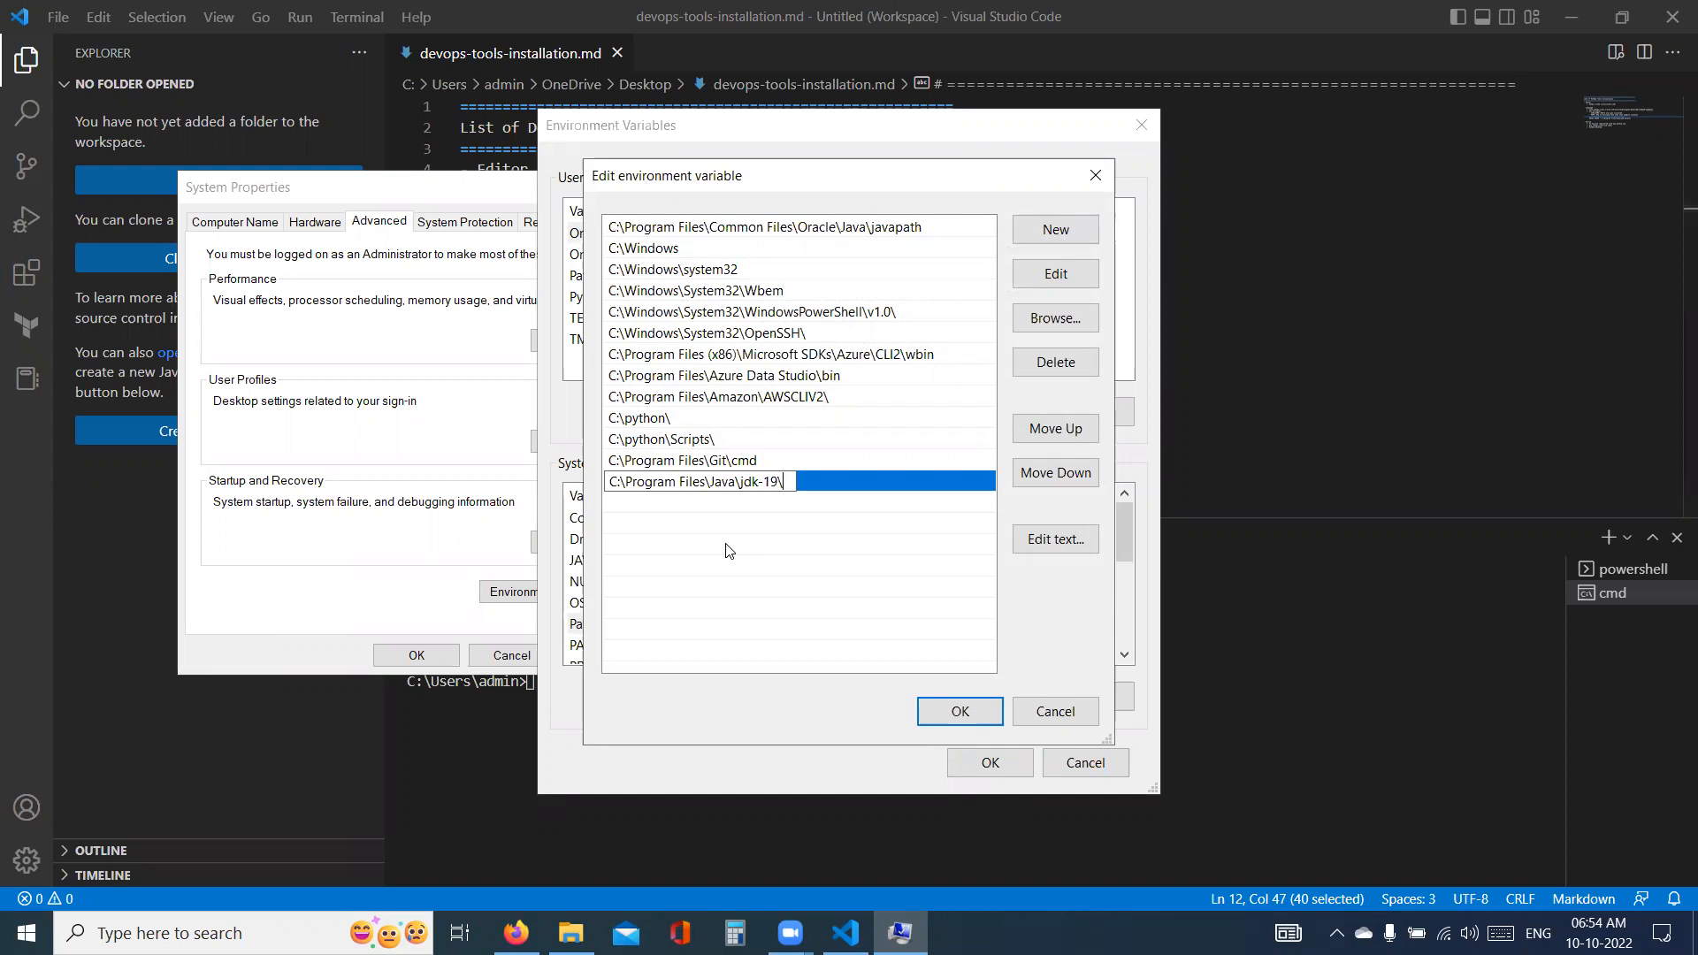
type("bi")
key("BackSpace")
type("n\\")
left_click(635, 511)
- Add a second Java entry reading %JAVA_HOME%\bin\ to the system Path variable
double_click(633, 504)
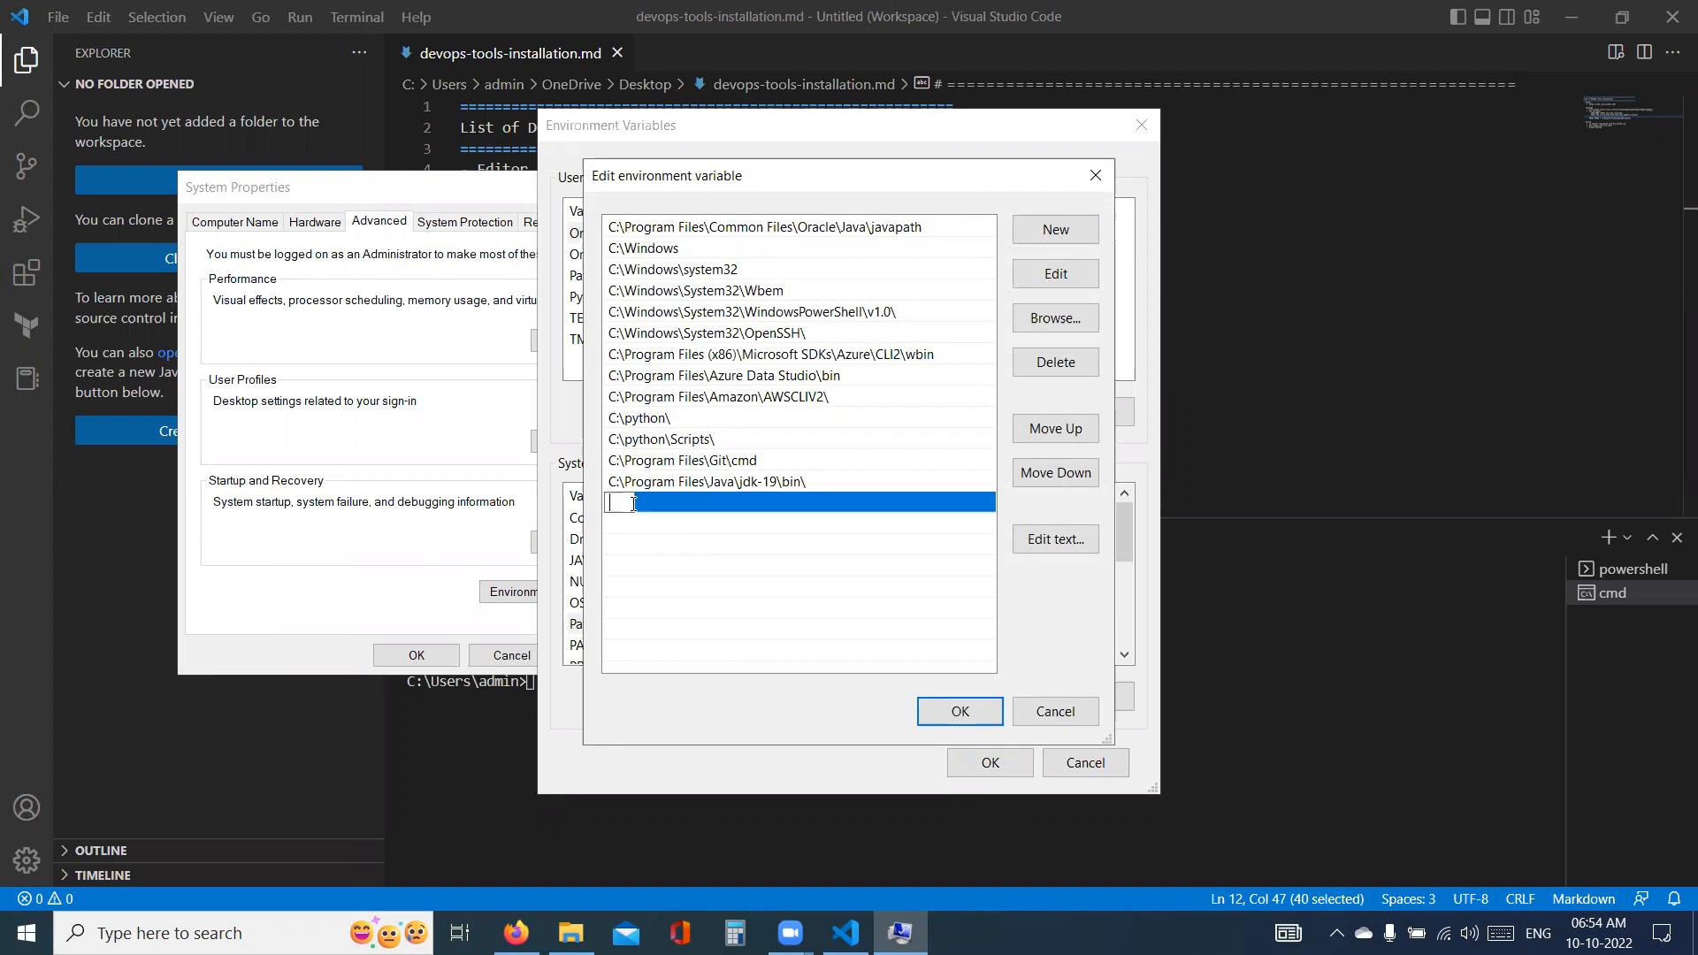
type("%JAVA_HOME%\\bin\\")
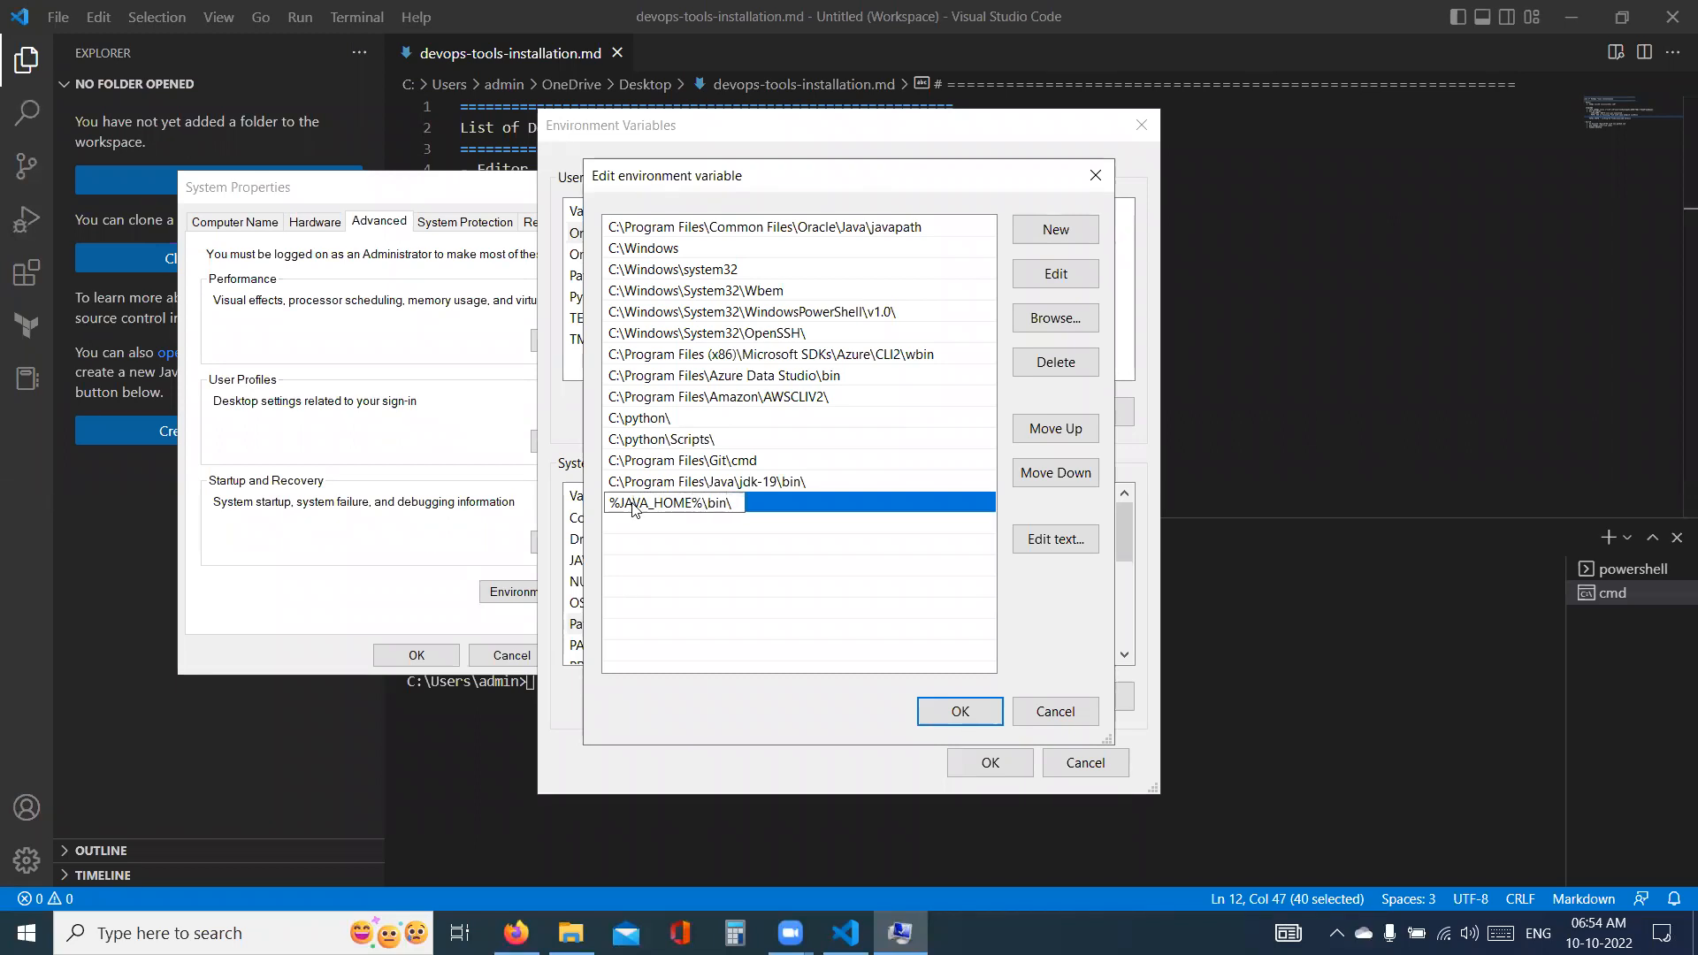
left_click(672, 555)
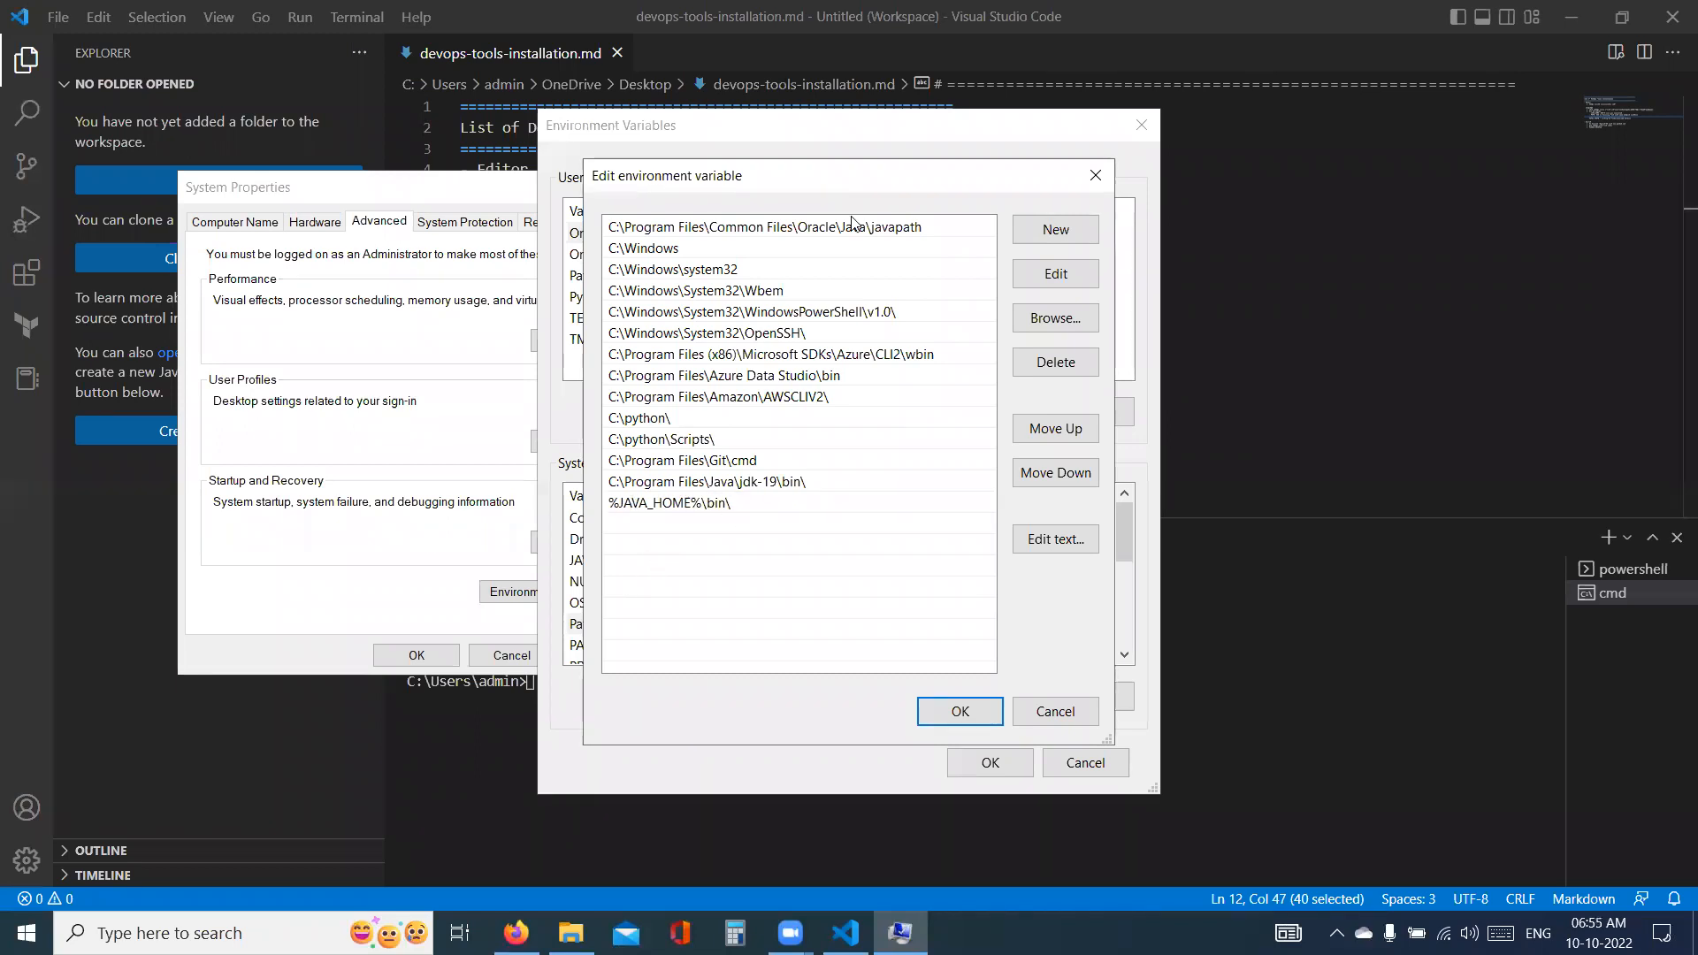
left_click(664, 180)
left_click_drag(611, 488, 696, 511)
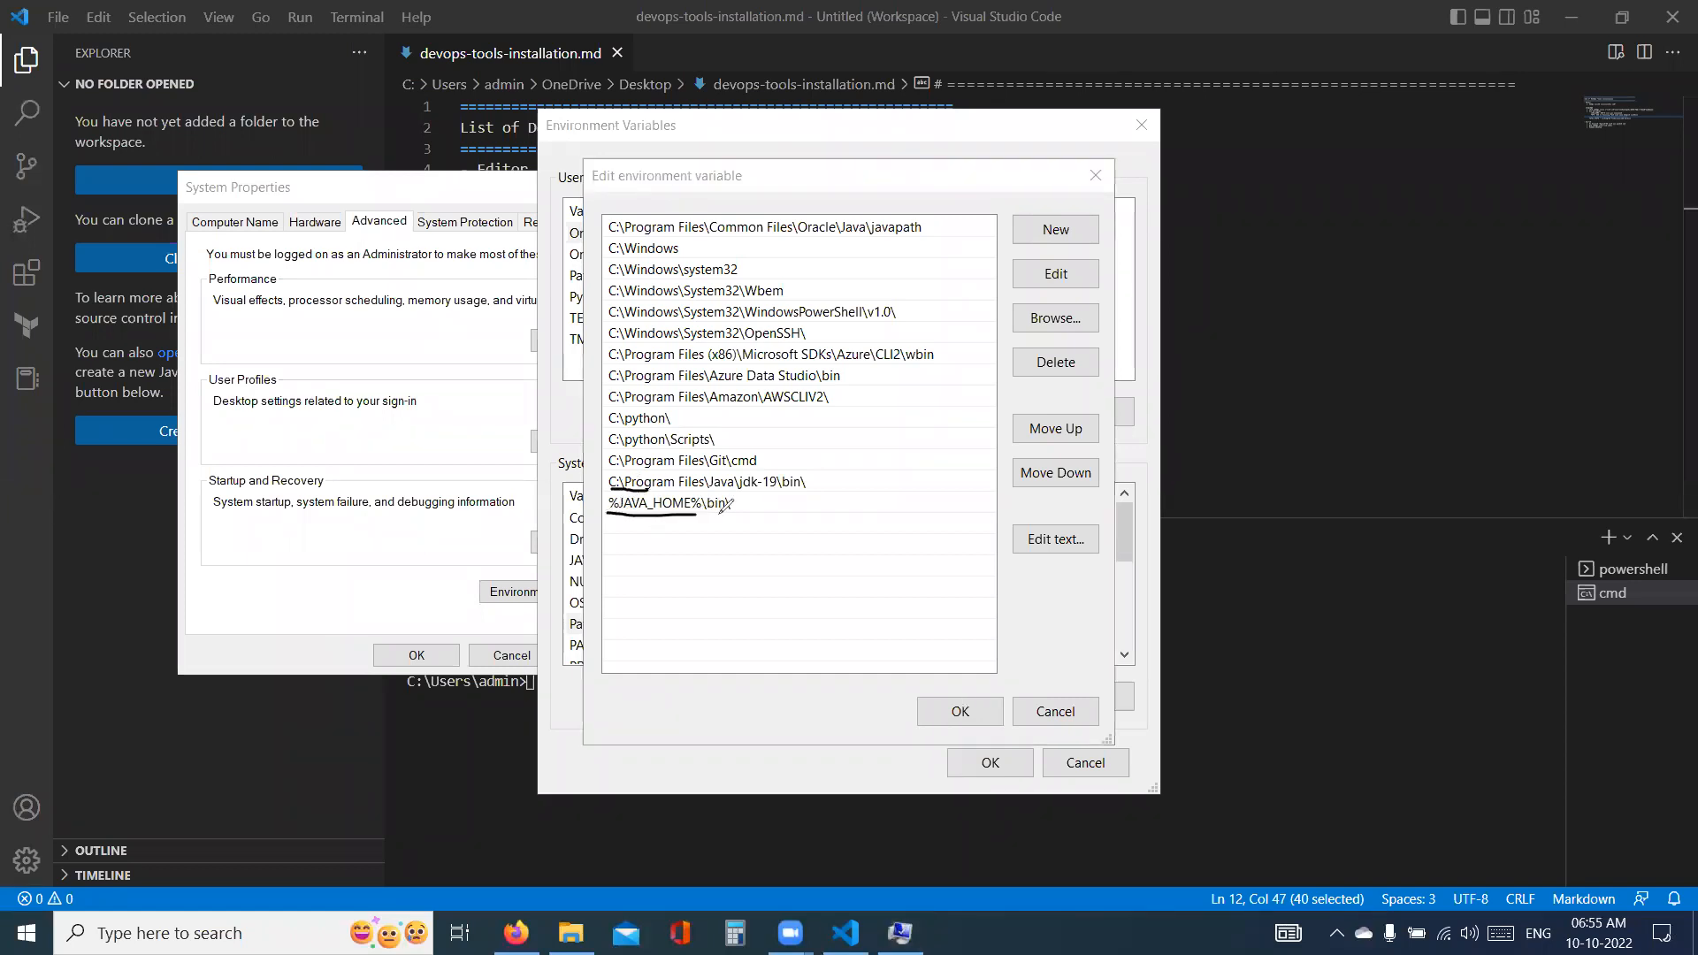
left_click_drag(636, 522, 652, 528)
left_click_drag(726, 513, 713, 524)
mouse_move(619, 493)
left_mouse_down()
mouse_move(776, 498)
mouse_move(783, 476)
mouse_move(617, 486)
left_mouse_up()
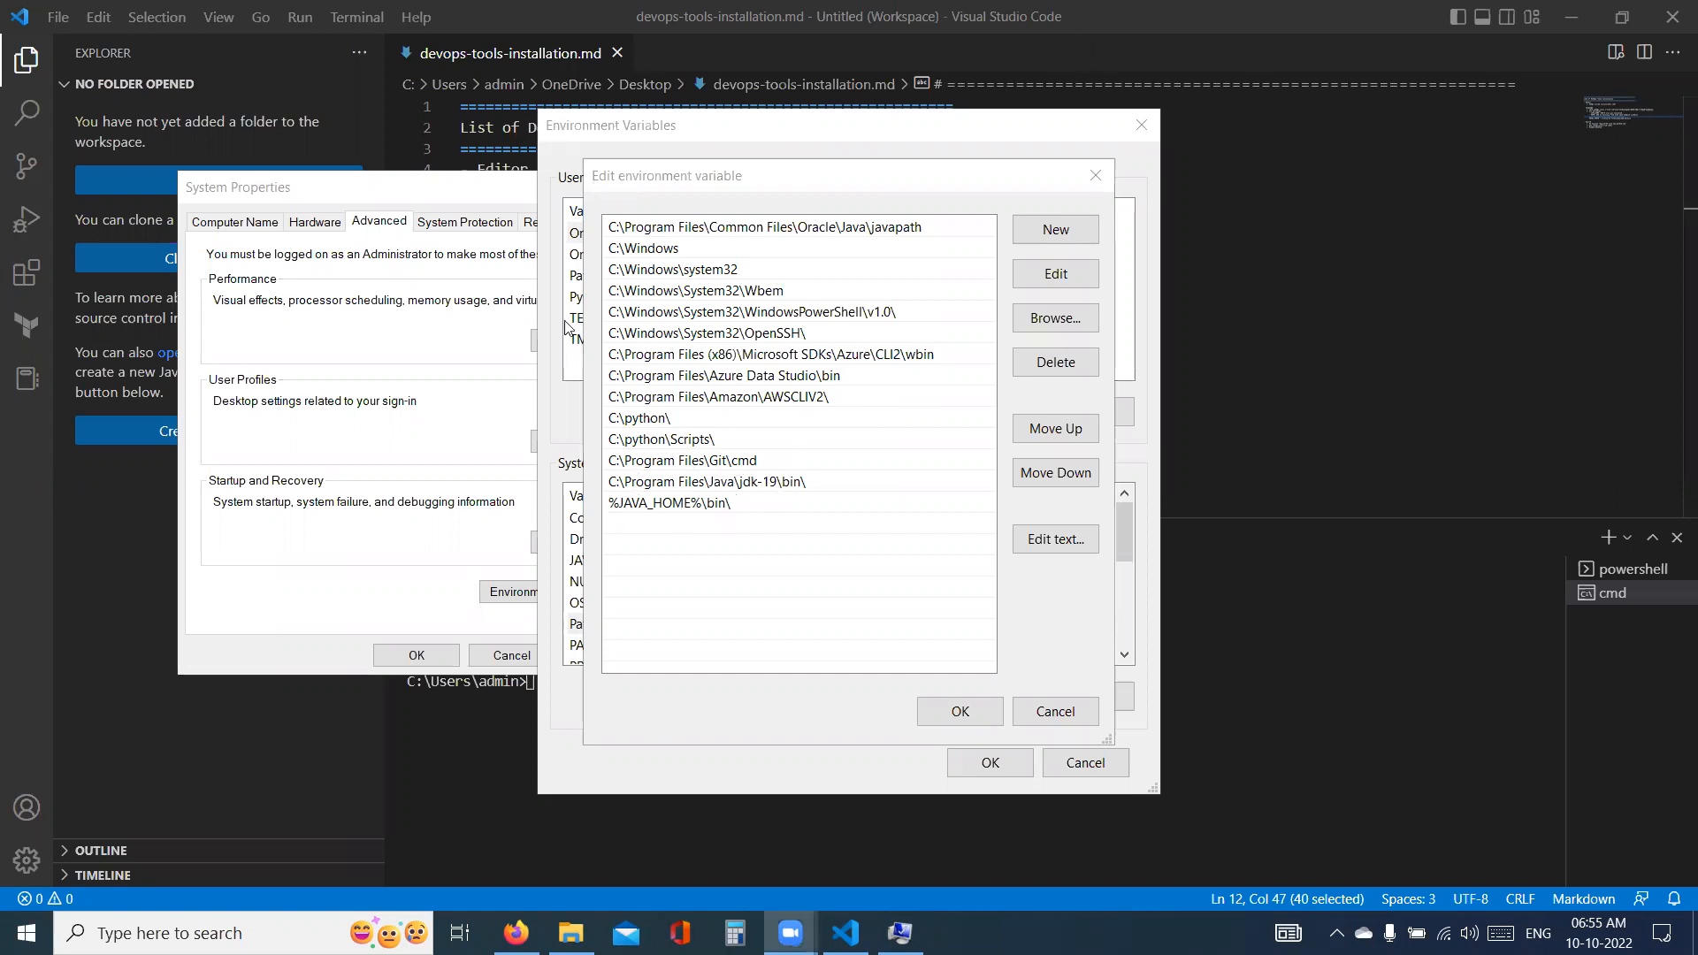
- Delete the %JAVA_HOME%\bin\ entry from the system Path and accept the changes in all open system settings dialogs
left_click(691, 504)
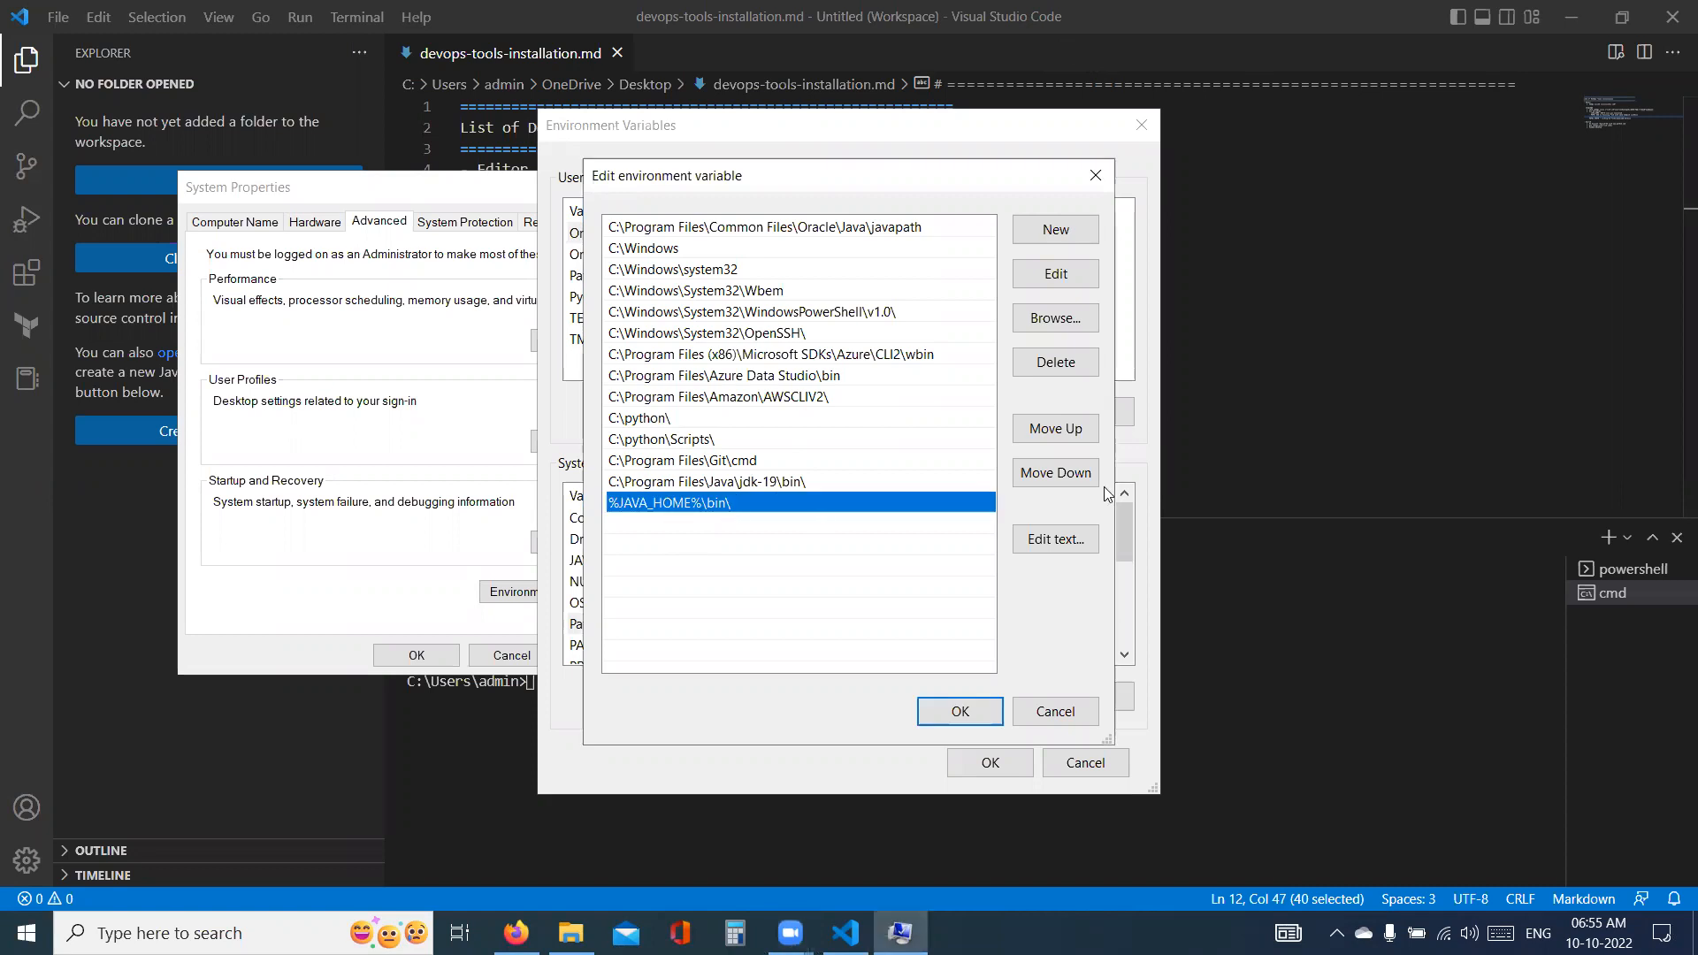
left_click(1057, 362)
left_click(959, 710)
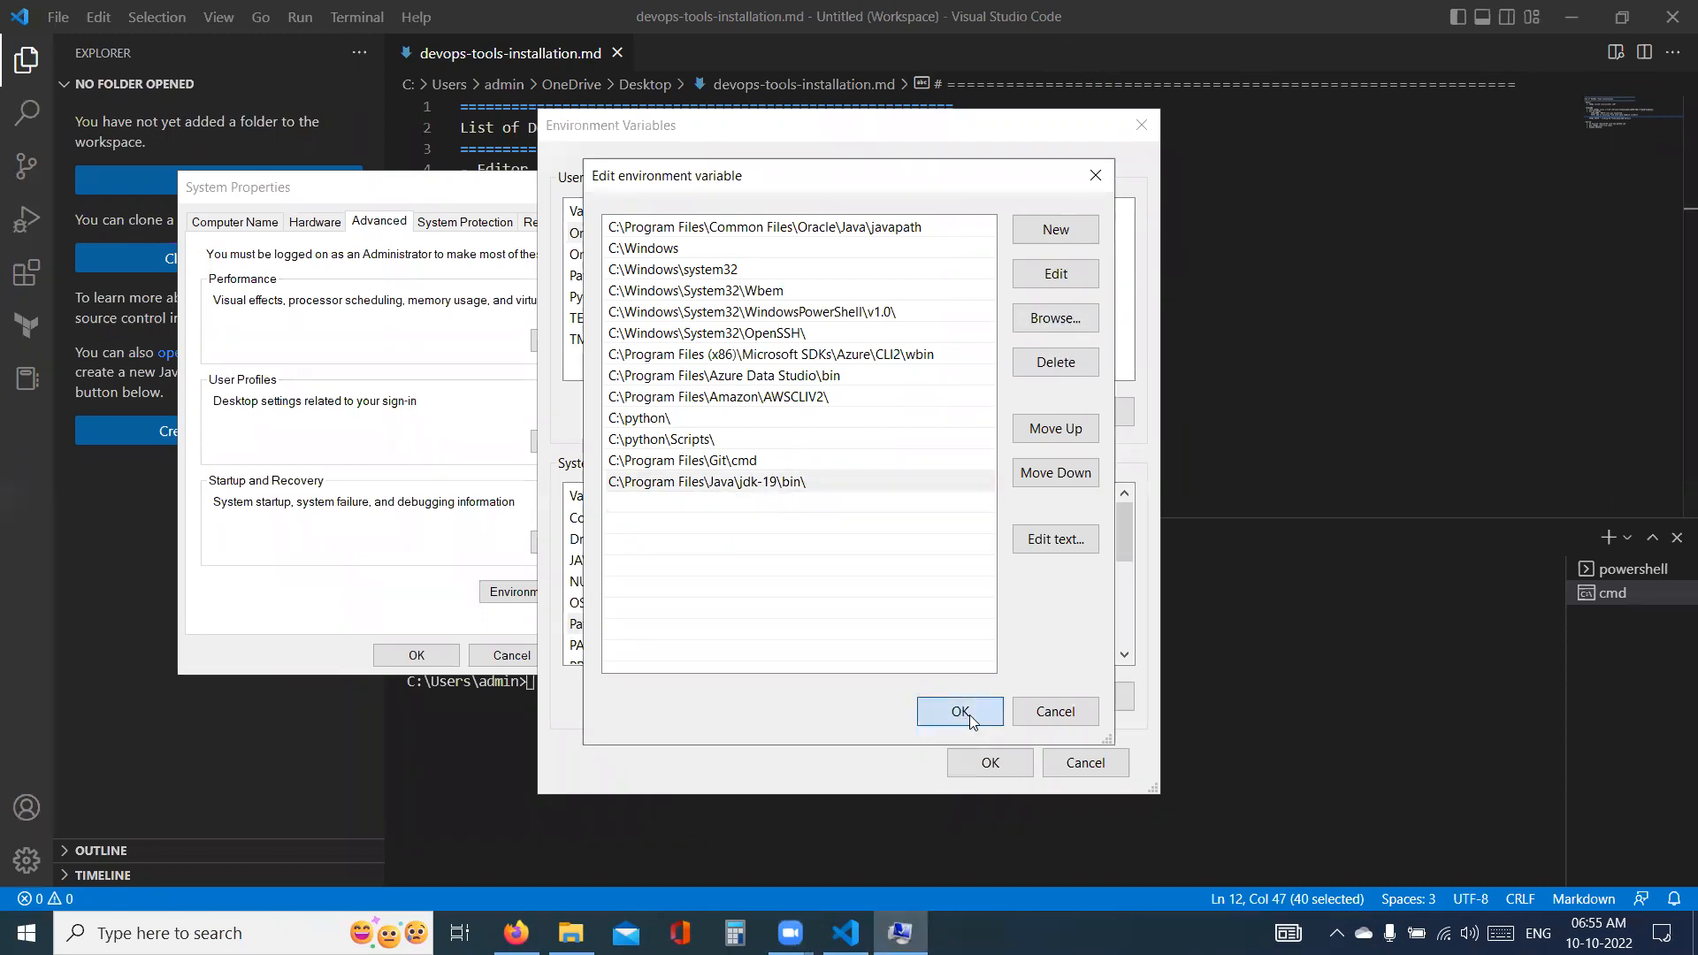
left_click(990, 763)
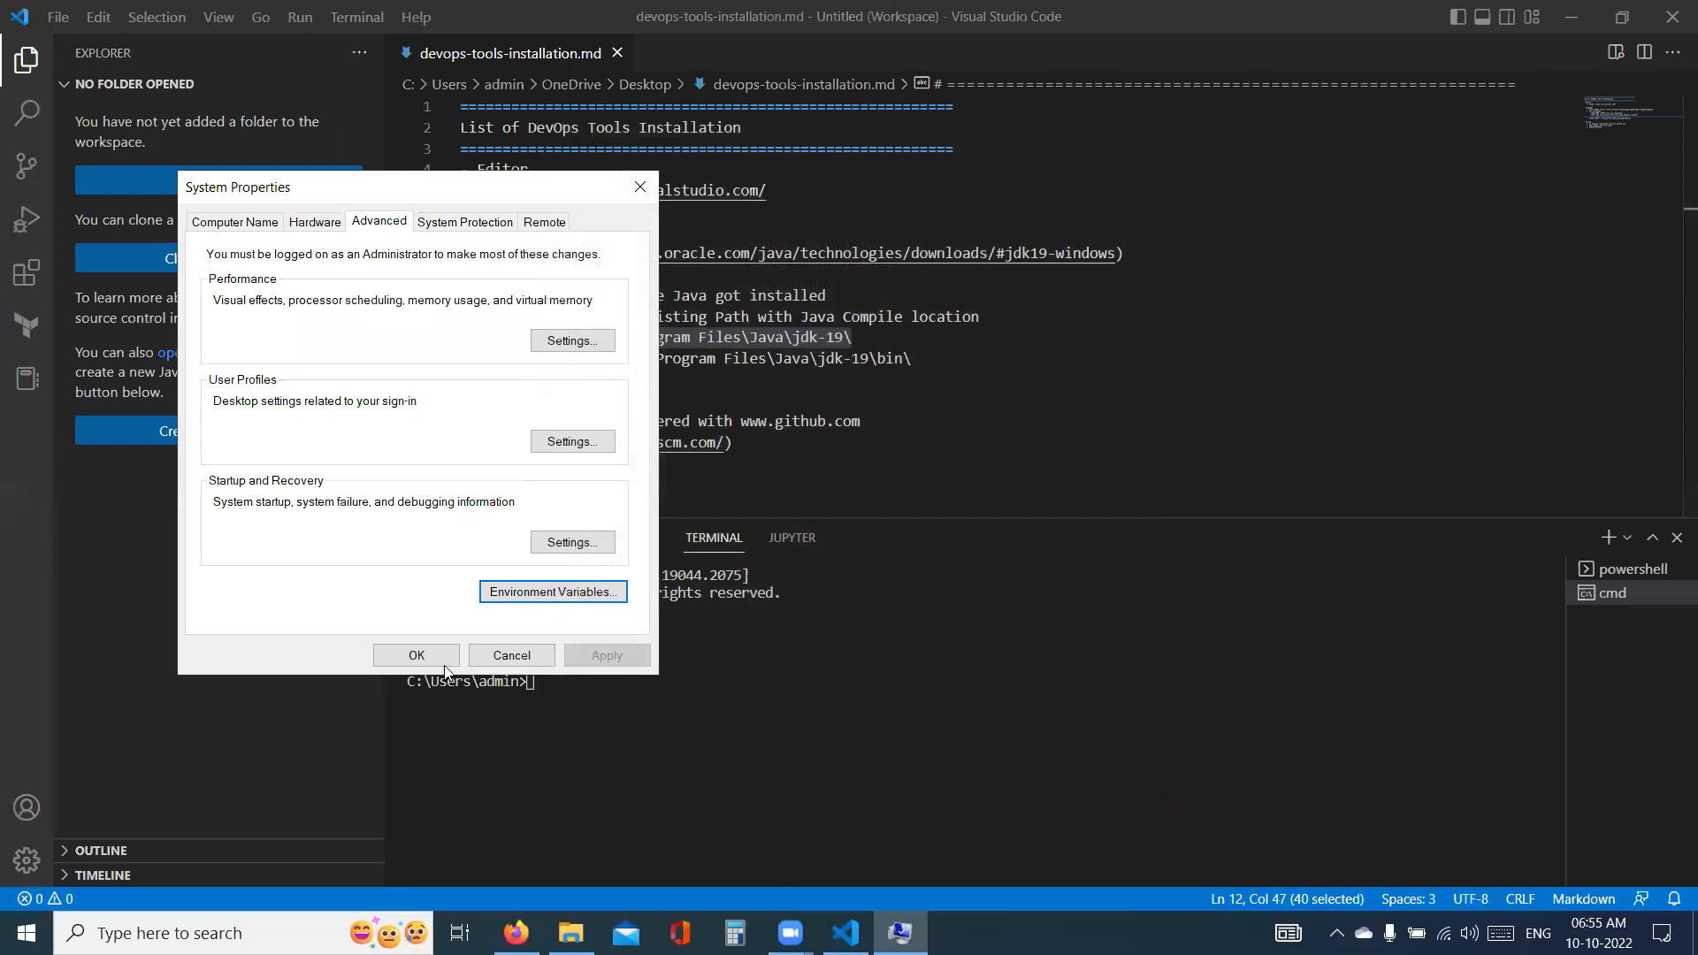
left_click(435, 655)
- Close the editor's terminal panel and check the Java version with "java -version" in a new maximized Command Prompt window
left_click(552, 673)
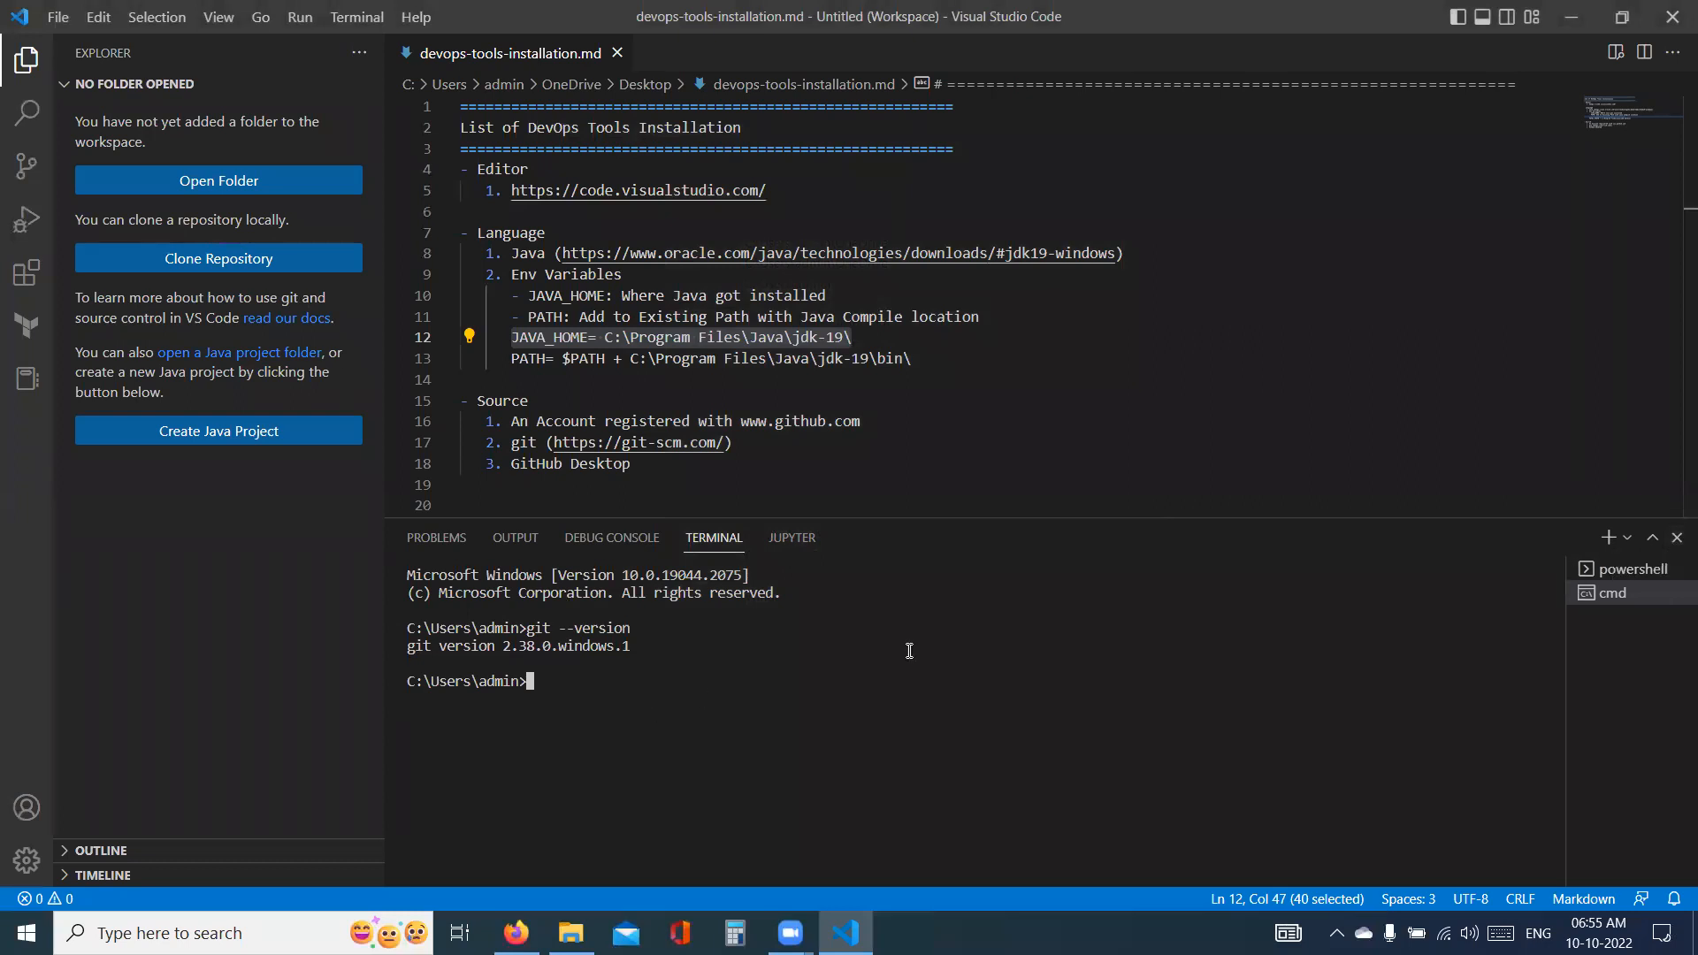
left_click(1677, 536)
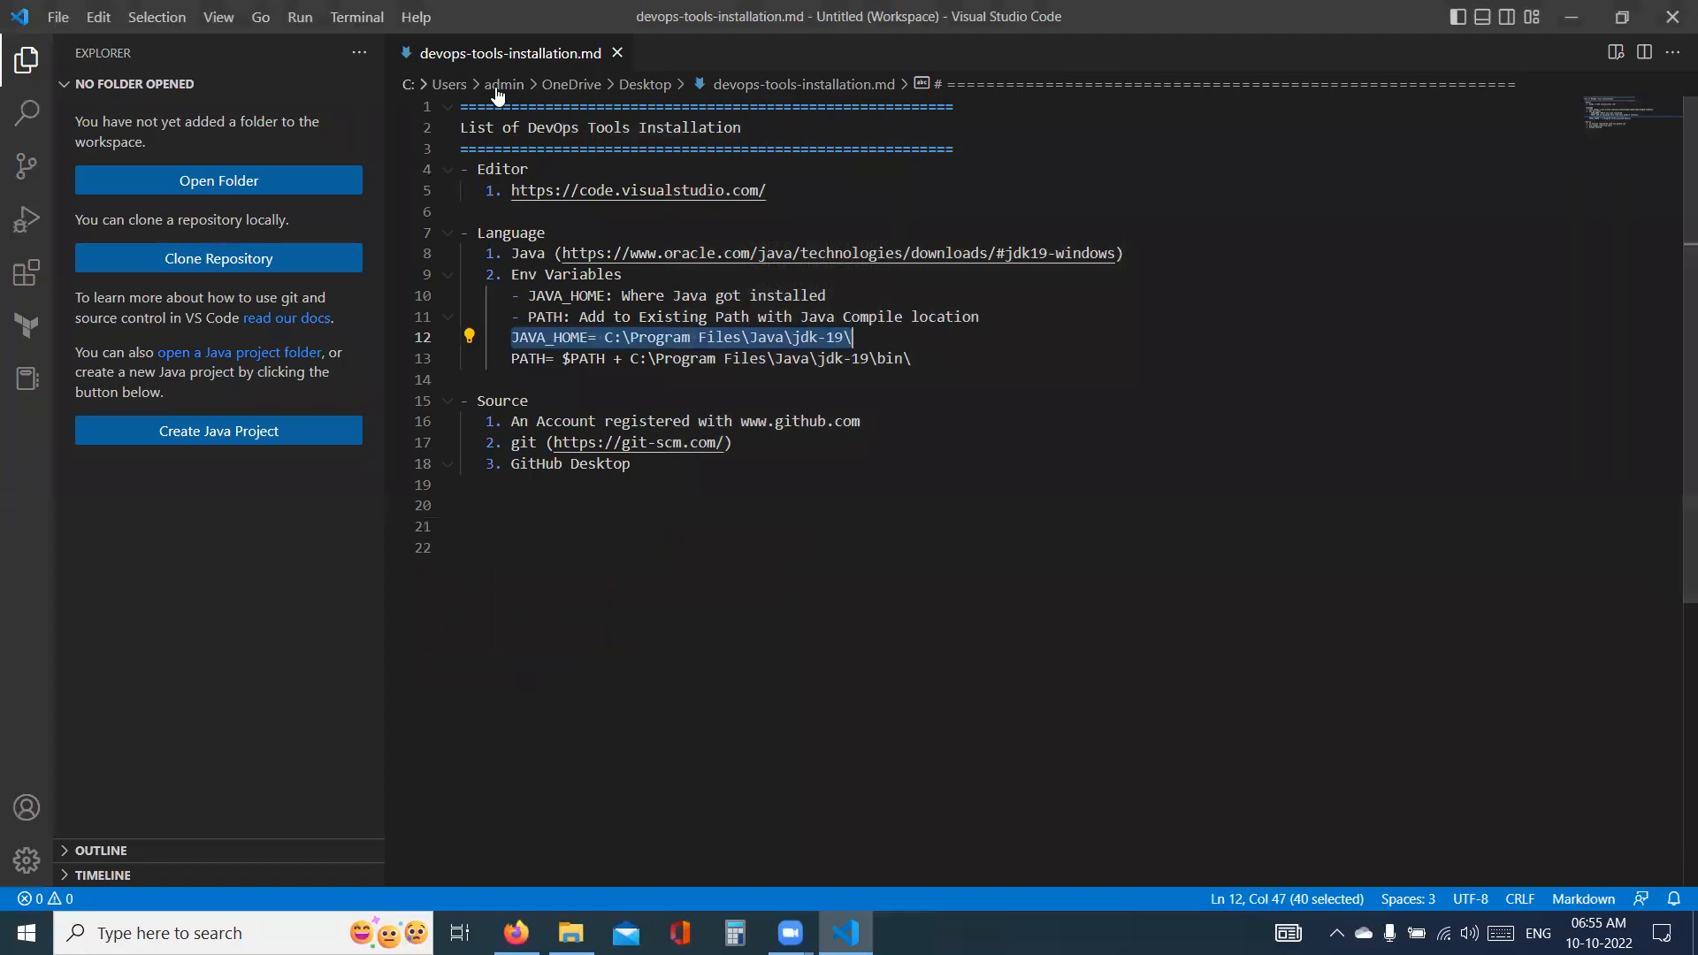
left_click(1572, 17)
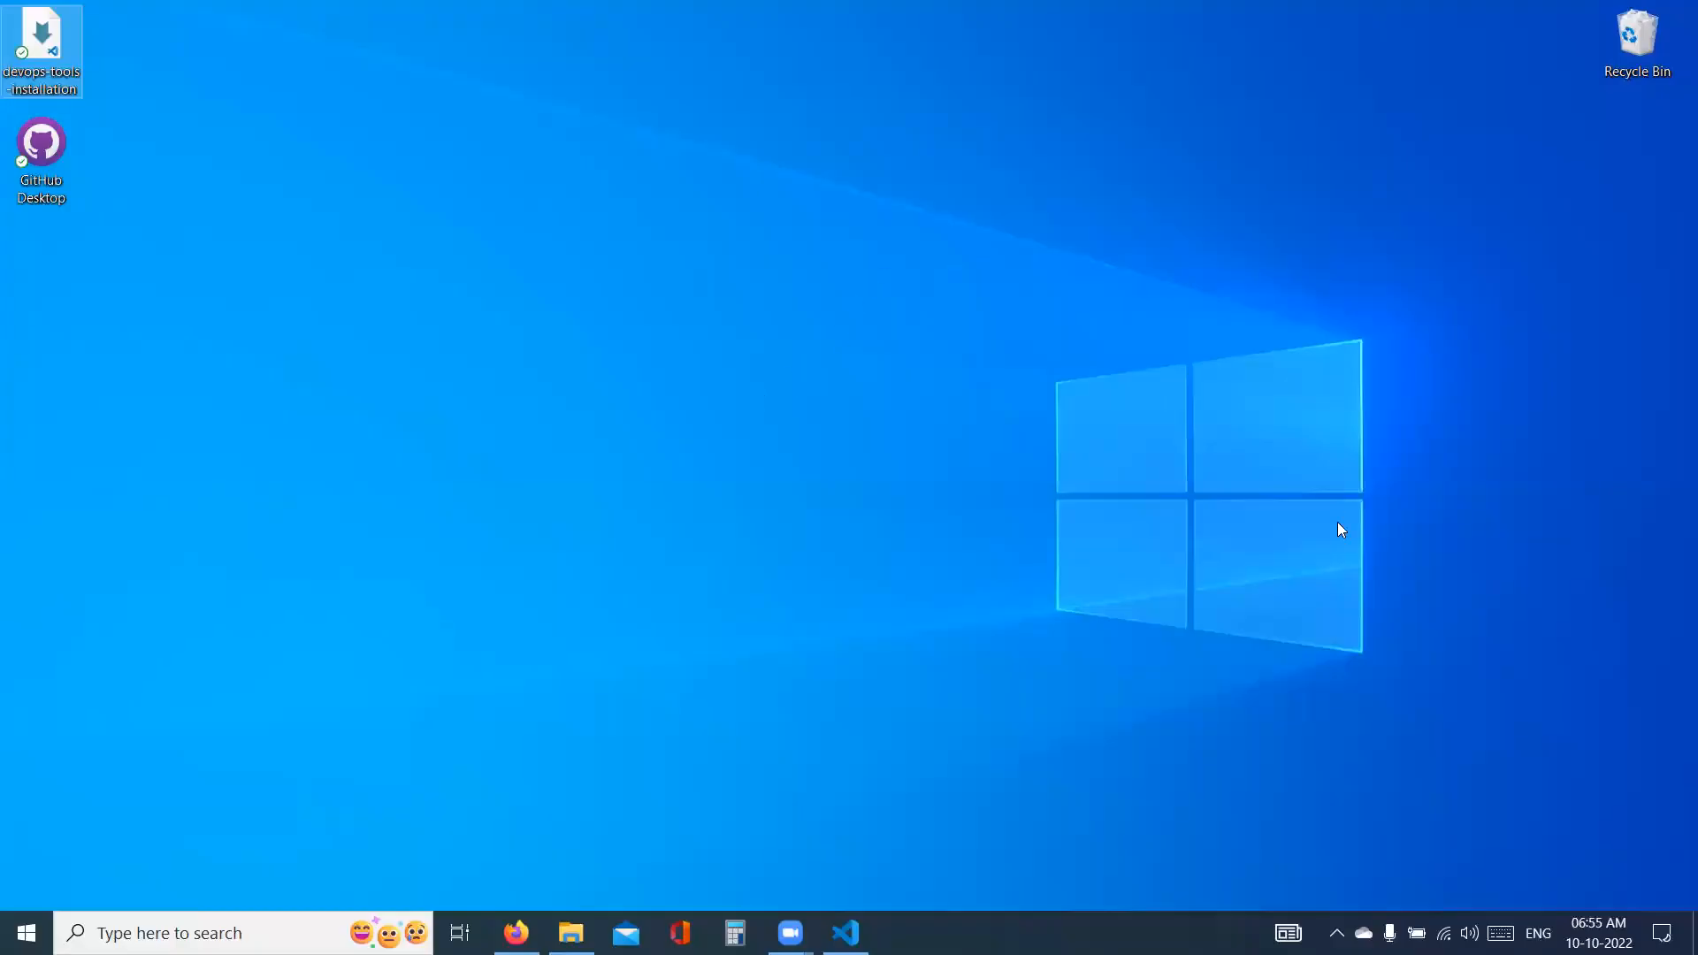
left_click(190, 927)
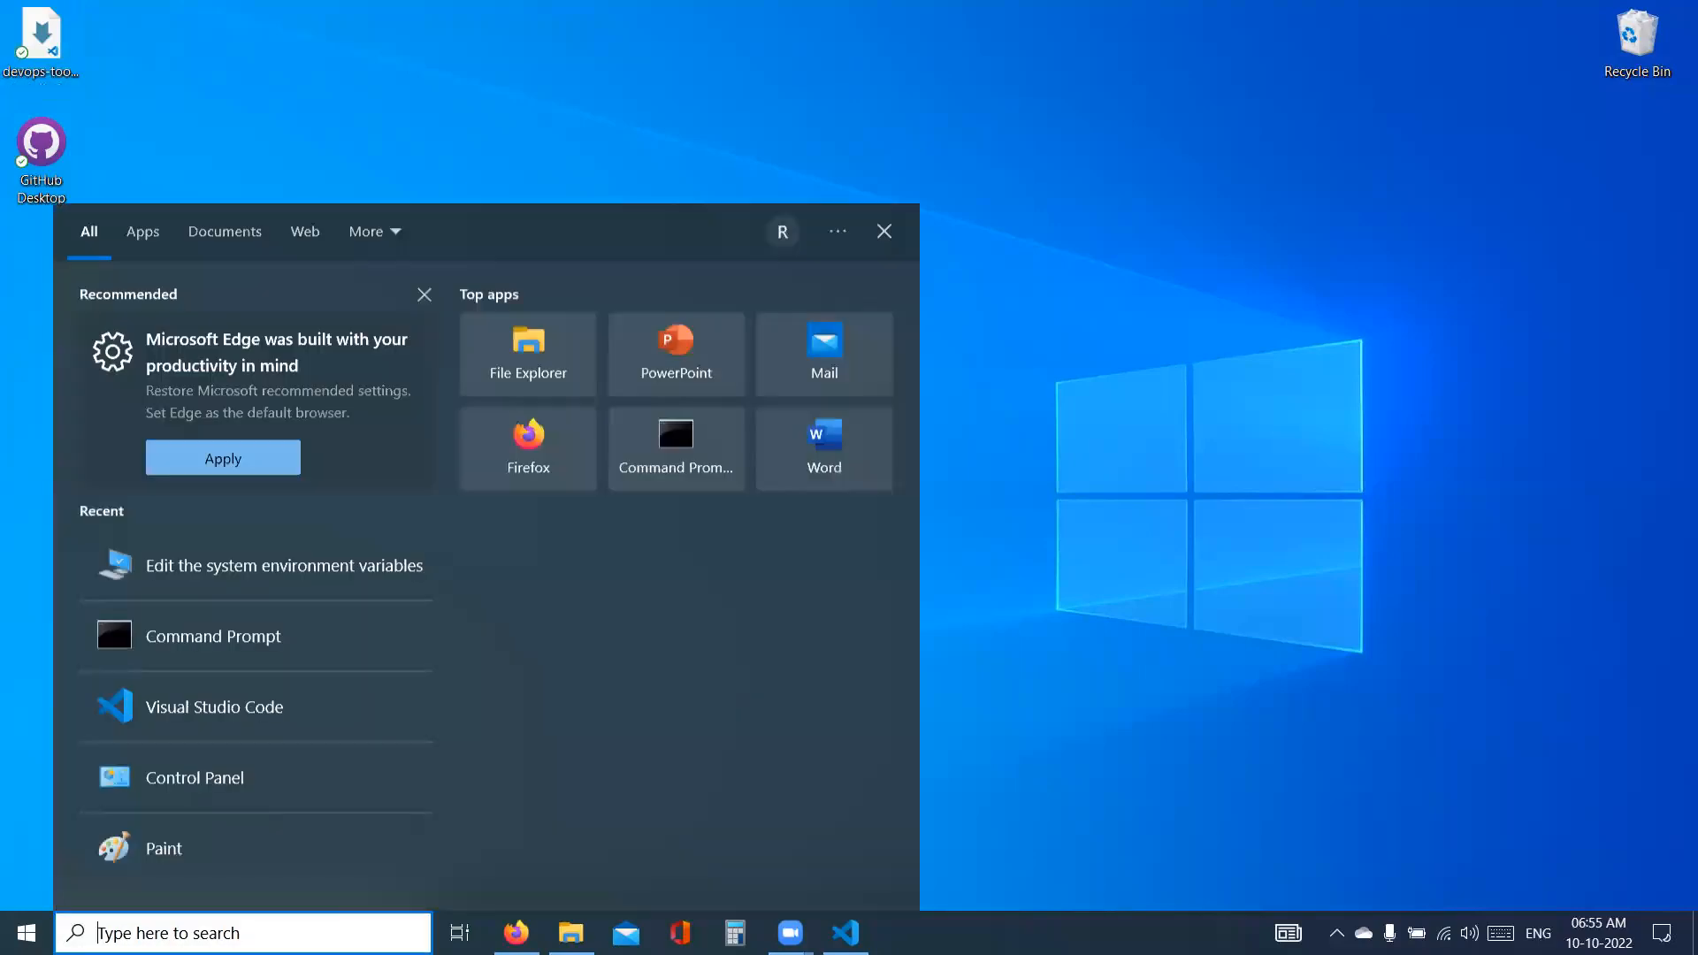
left_click(200, 635)
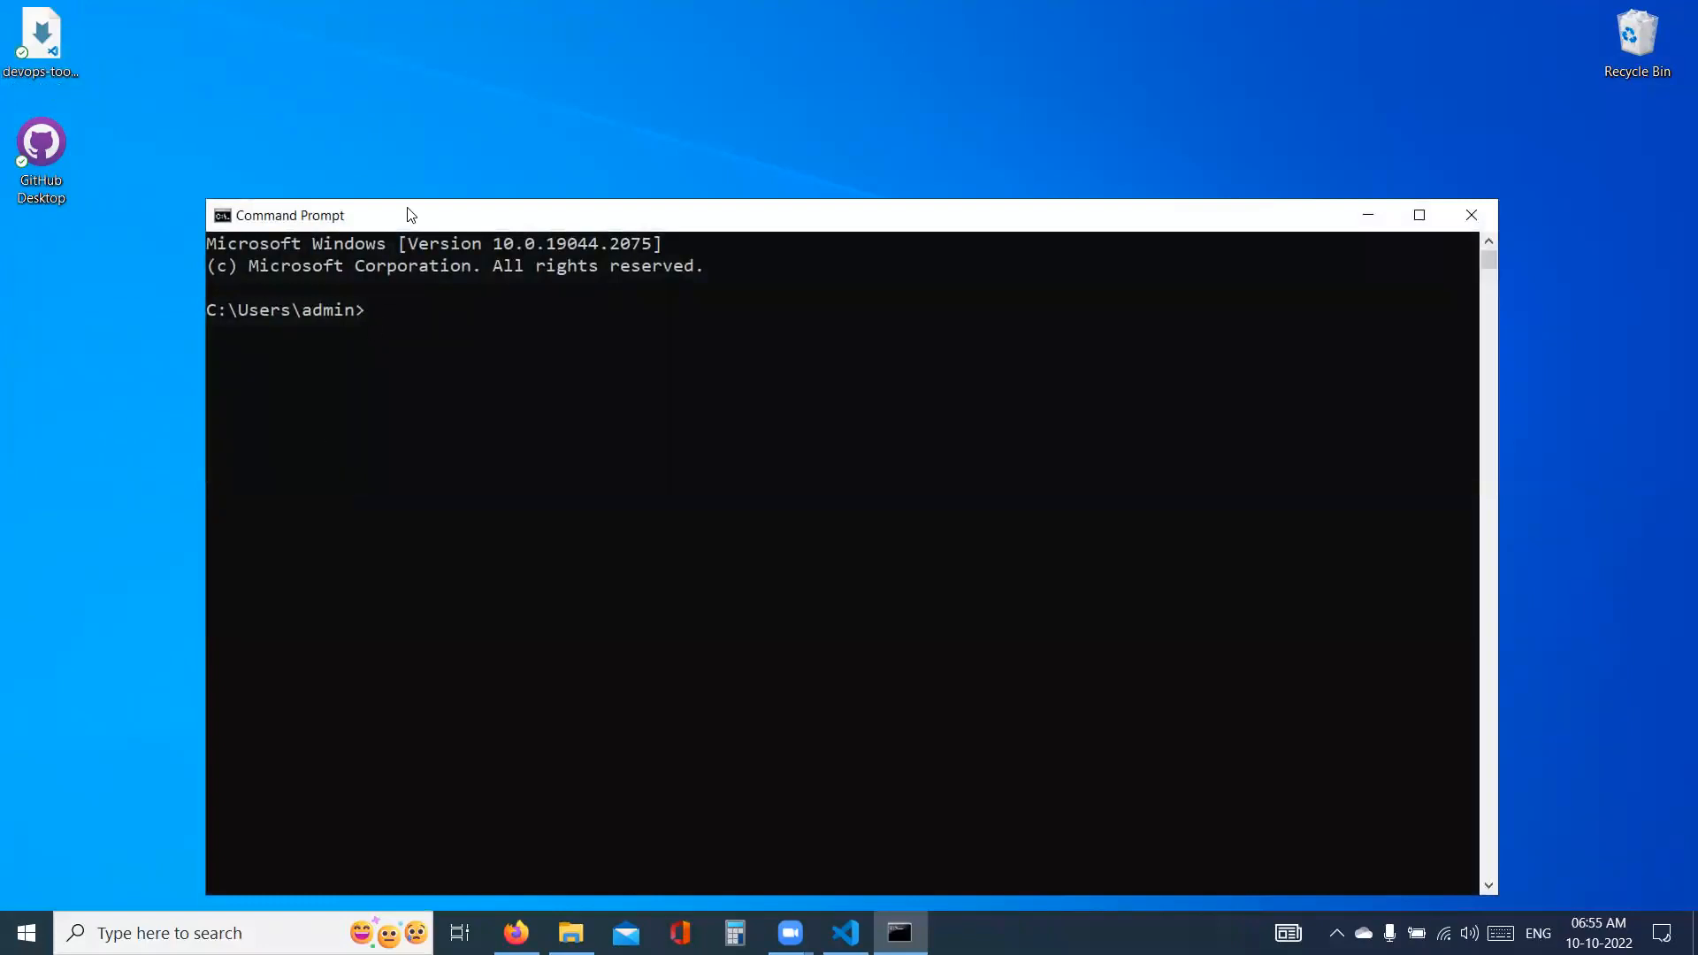
key("super+Up")
type("java -version")
key("Return")
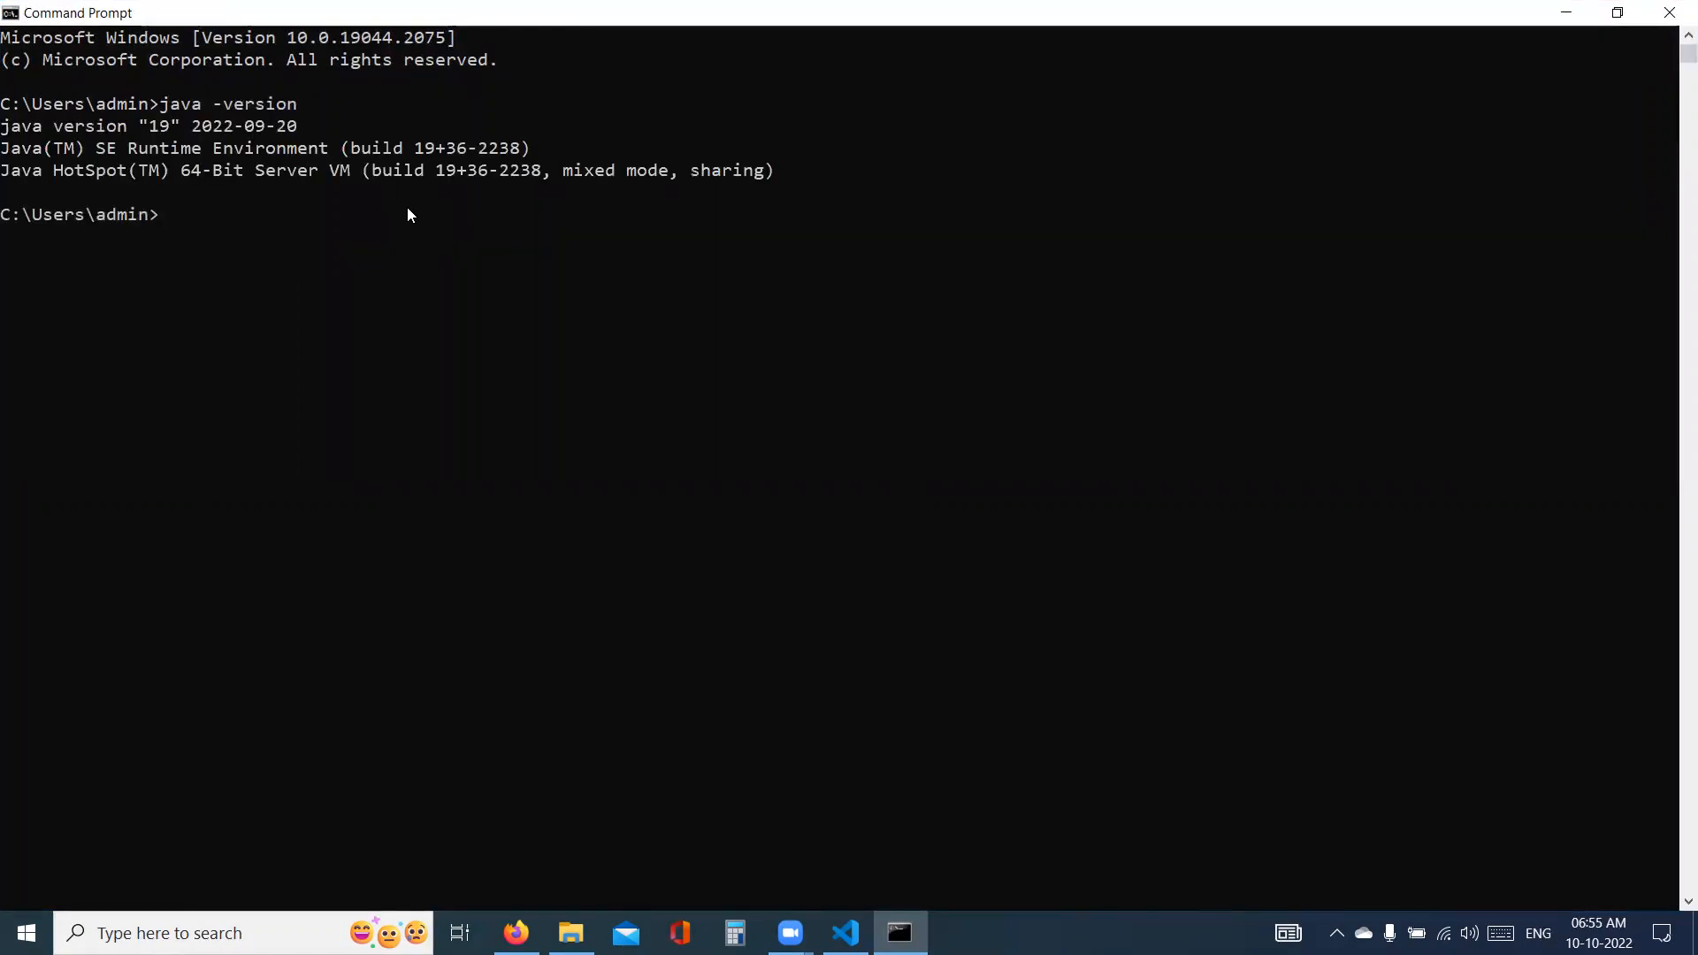
- Check the Java compiler version with "javac -version" and close the Command Prompt
type("javac -version")
key("Return")
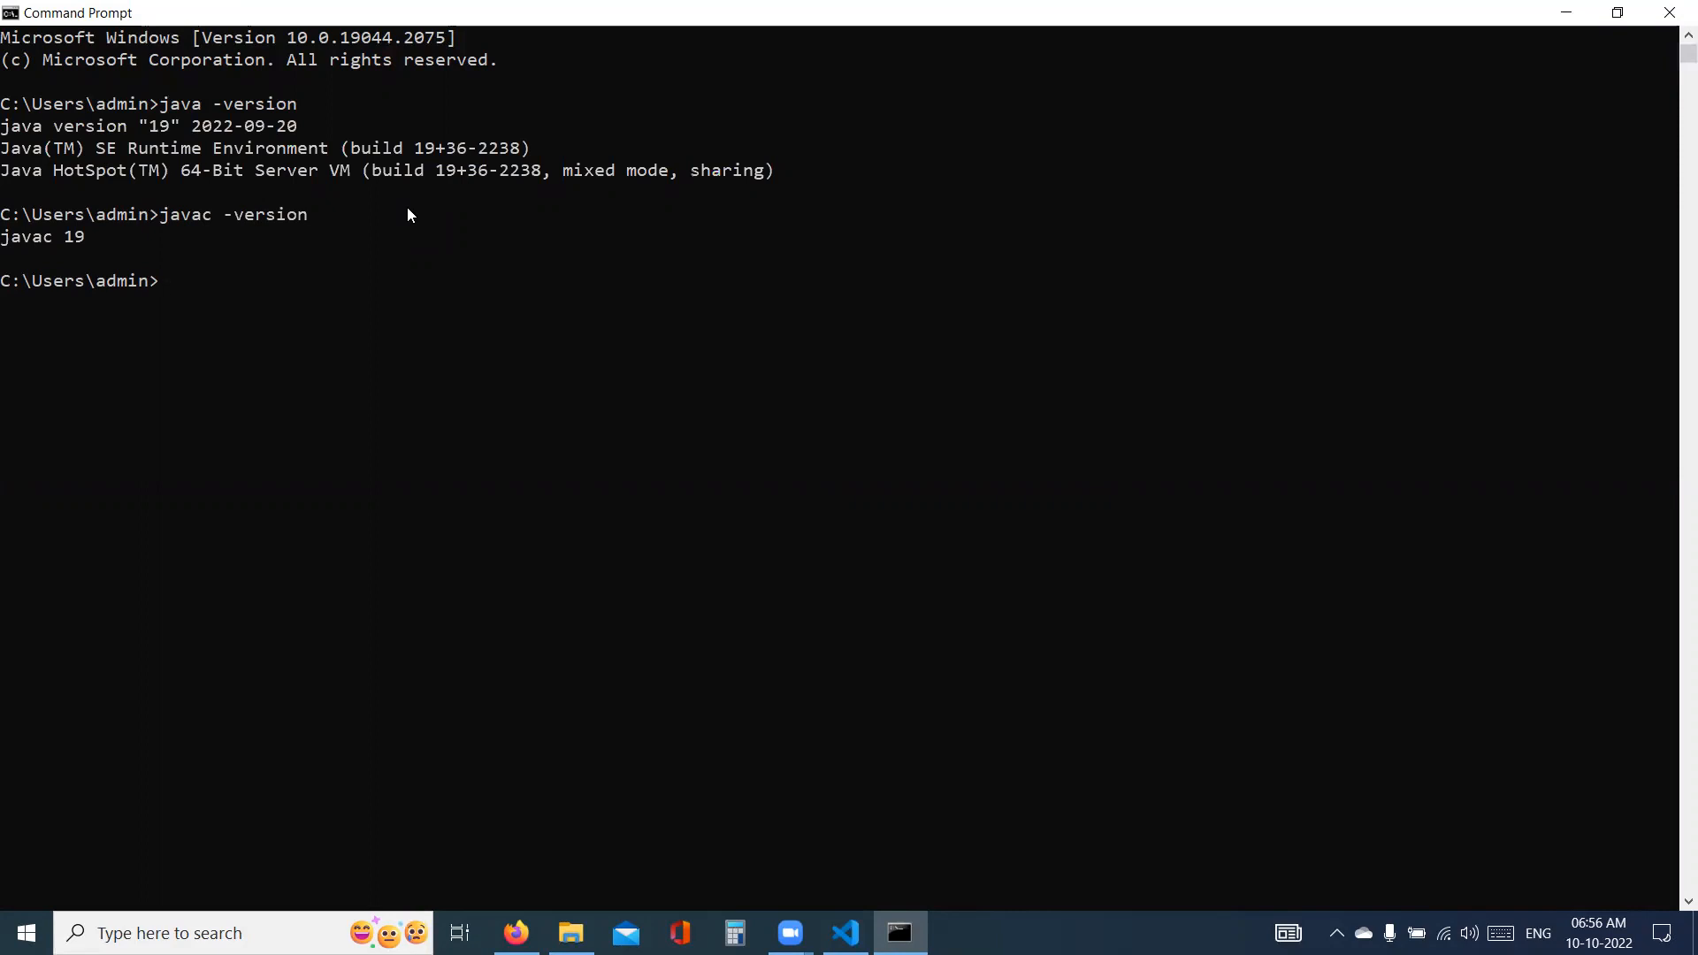
left_click(1671, 10)
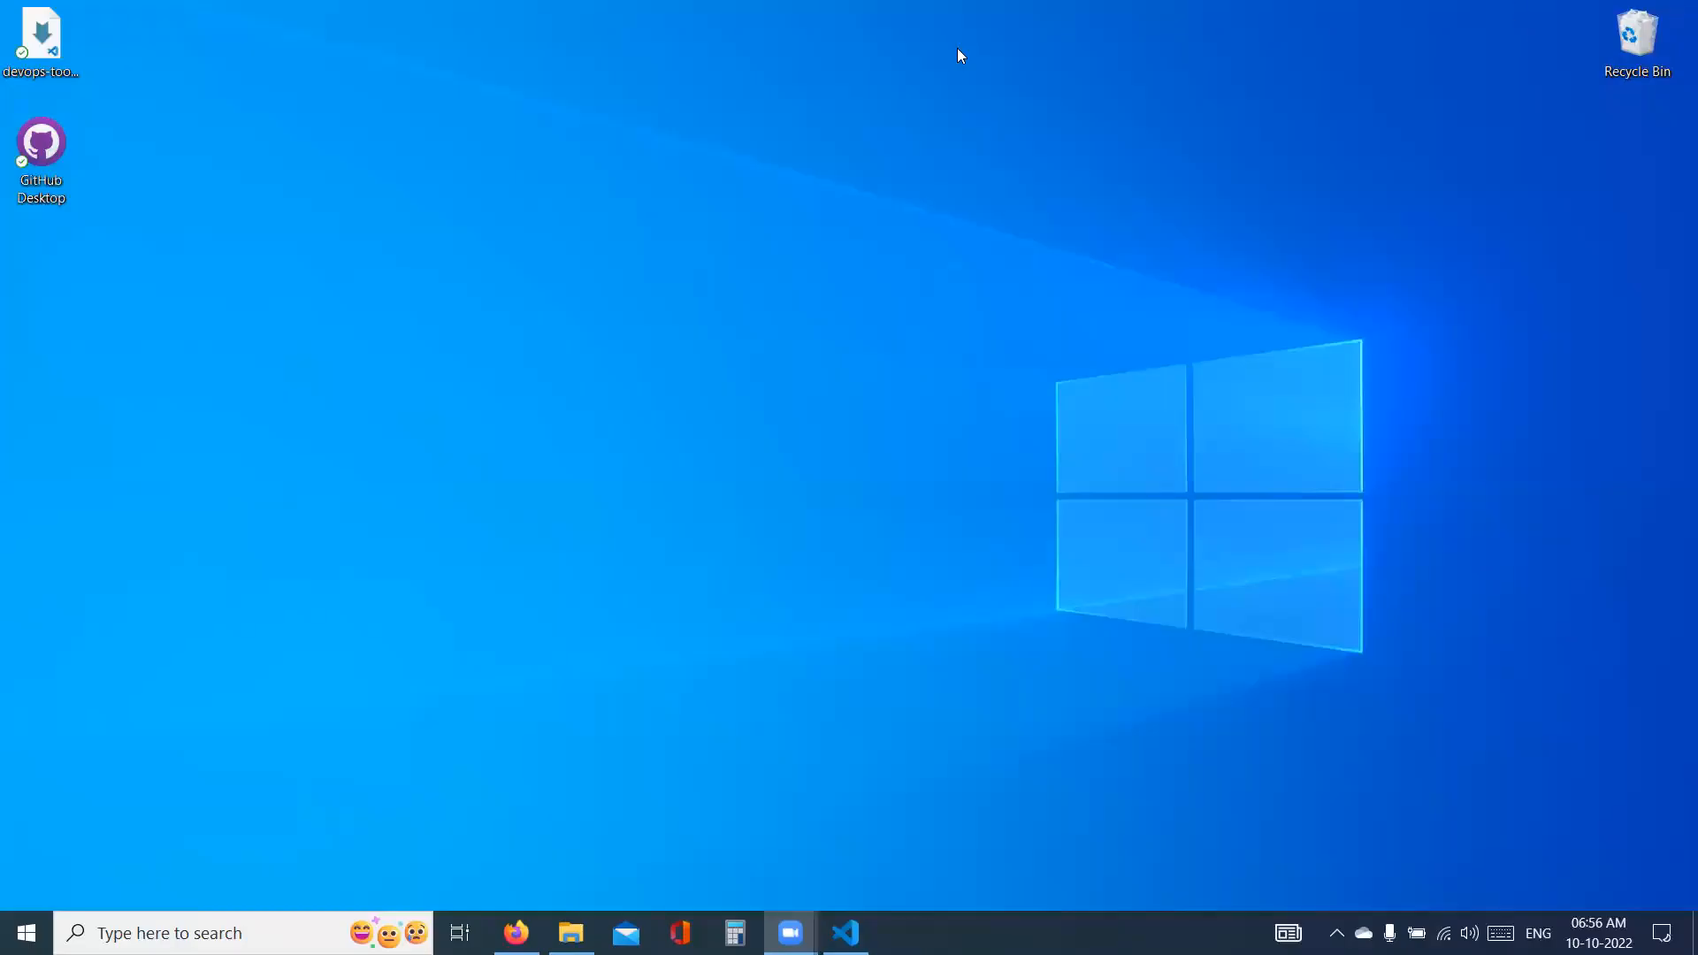
- In the Visual Studio Code note, move the "JAVA_HOME= C:\Program Files\Java\jdk-19\" line beneath "JAVA_HOME: Where Java got installed" as a nested bullet
left_click(516, 933)
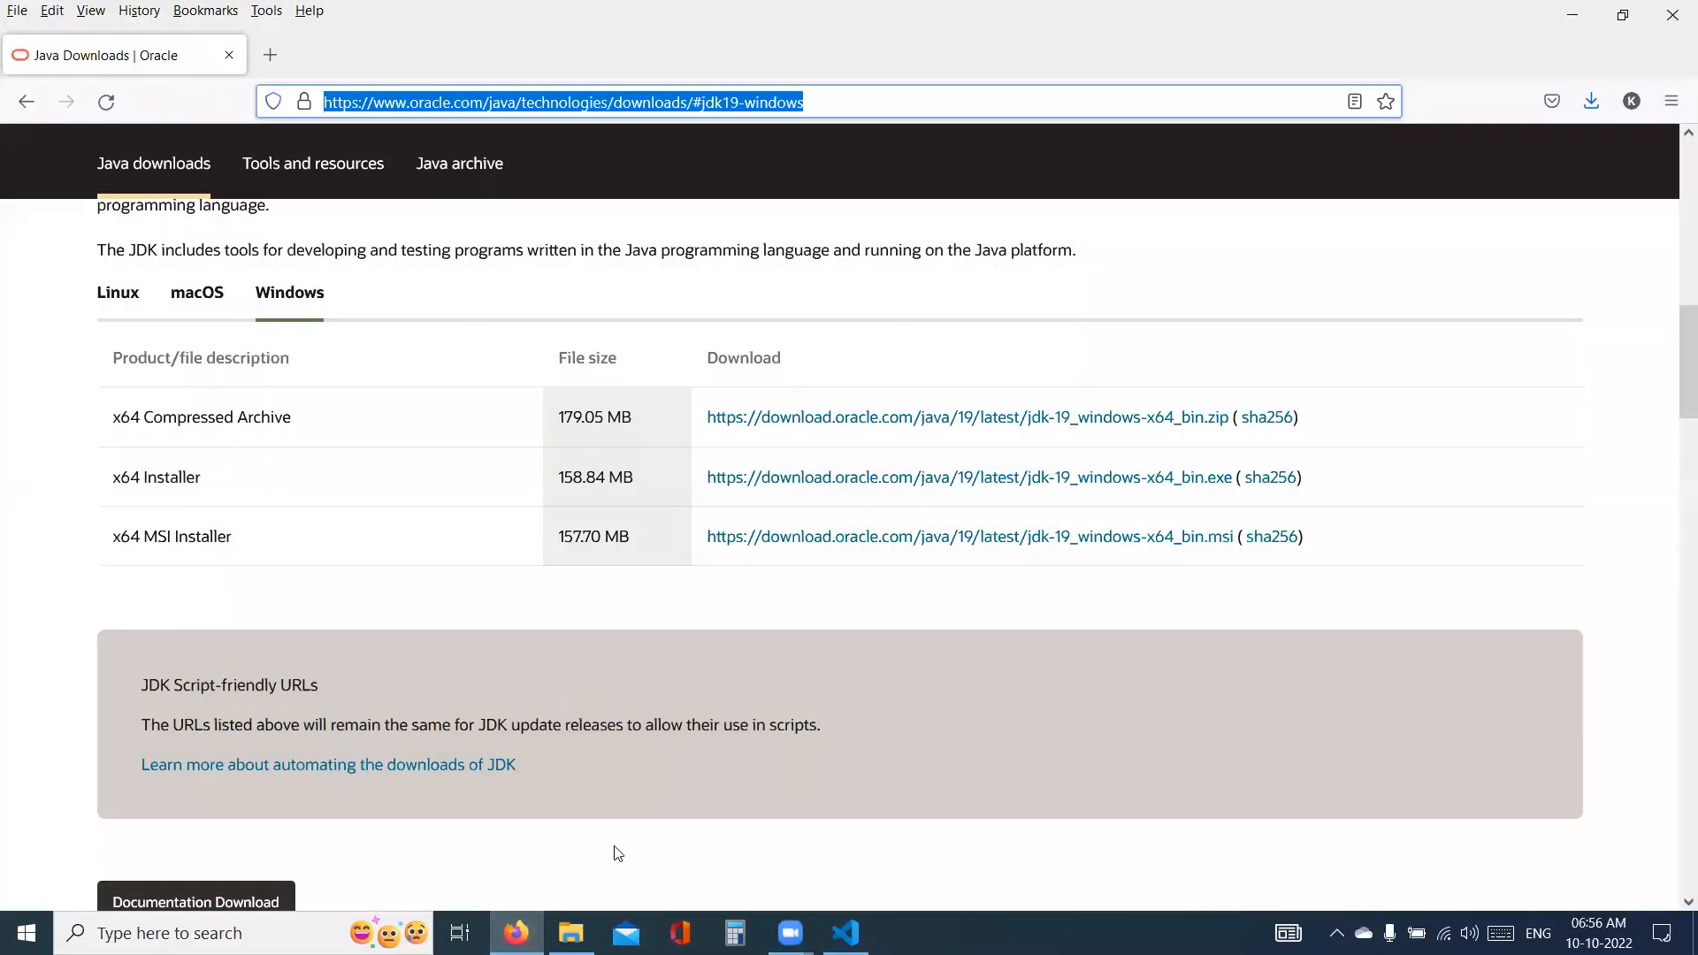
left_click(836, 928)
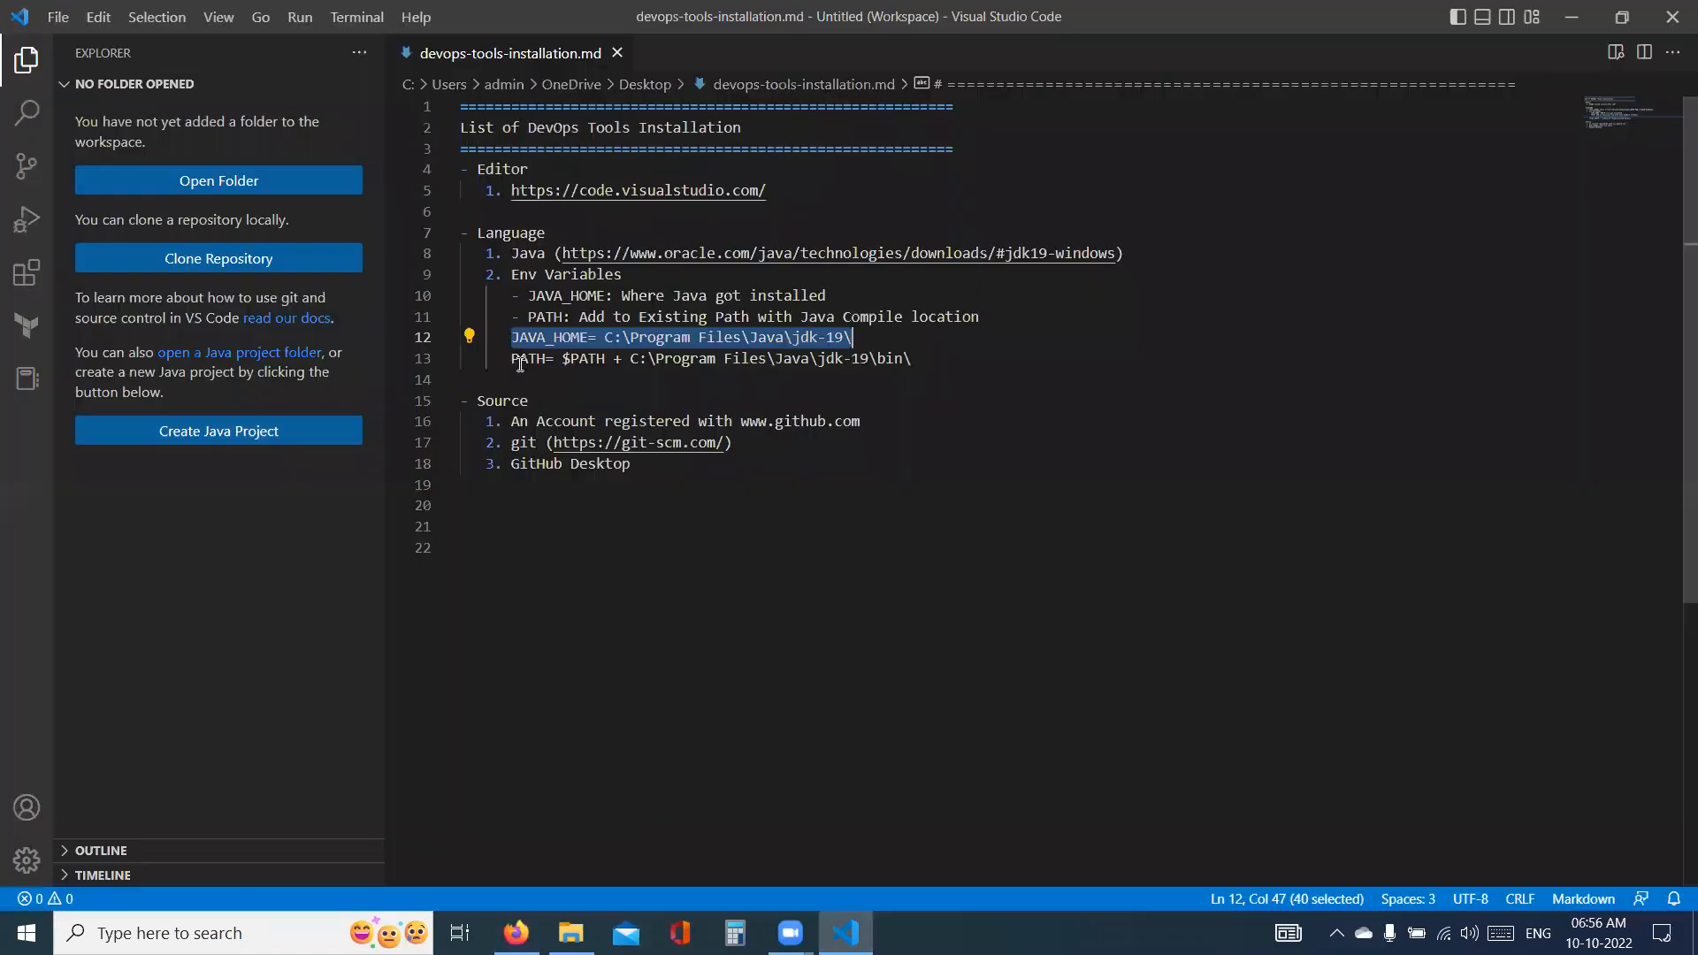
left_click(524, 339)
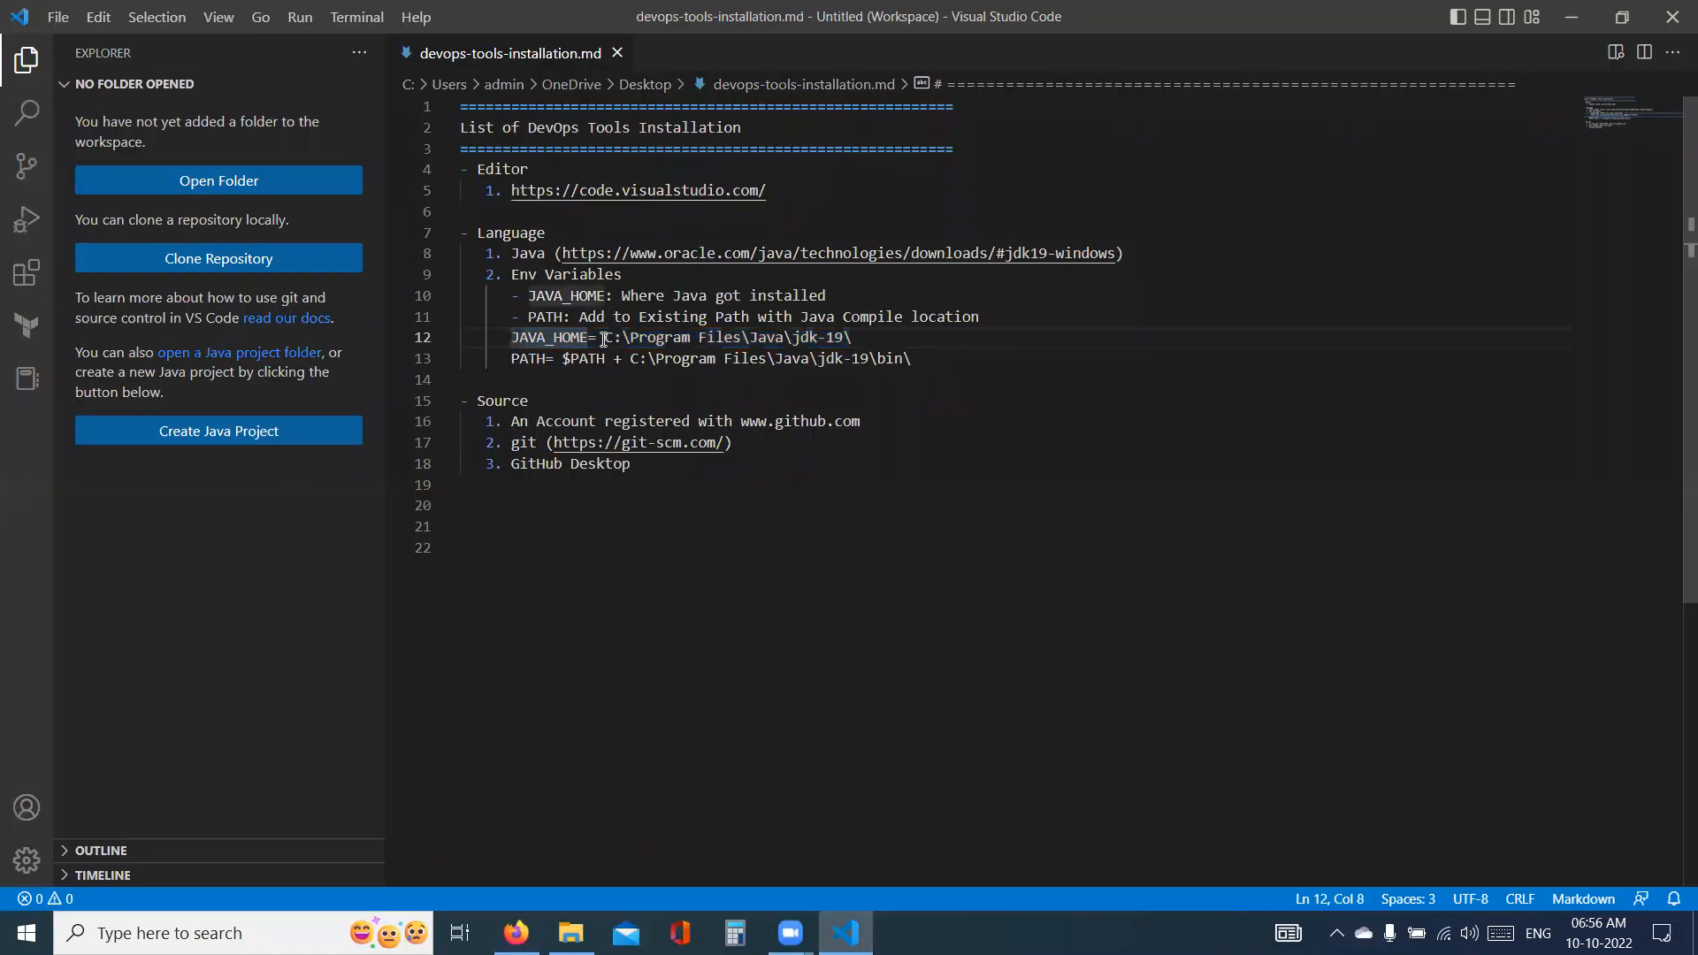
key("Tab")
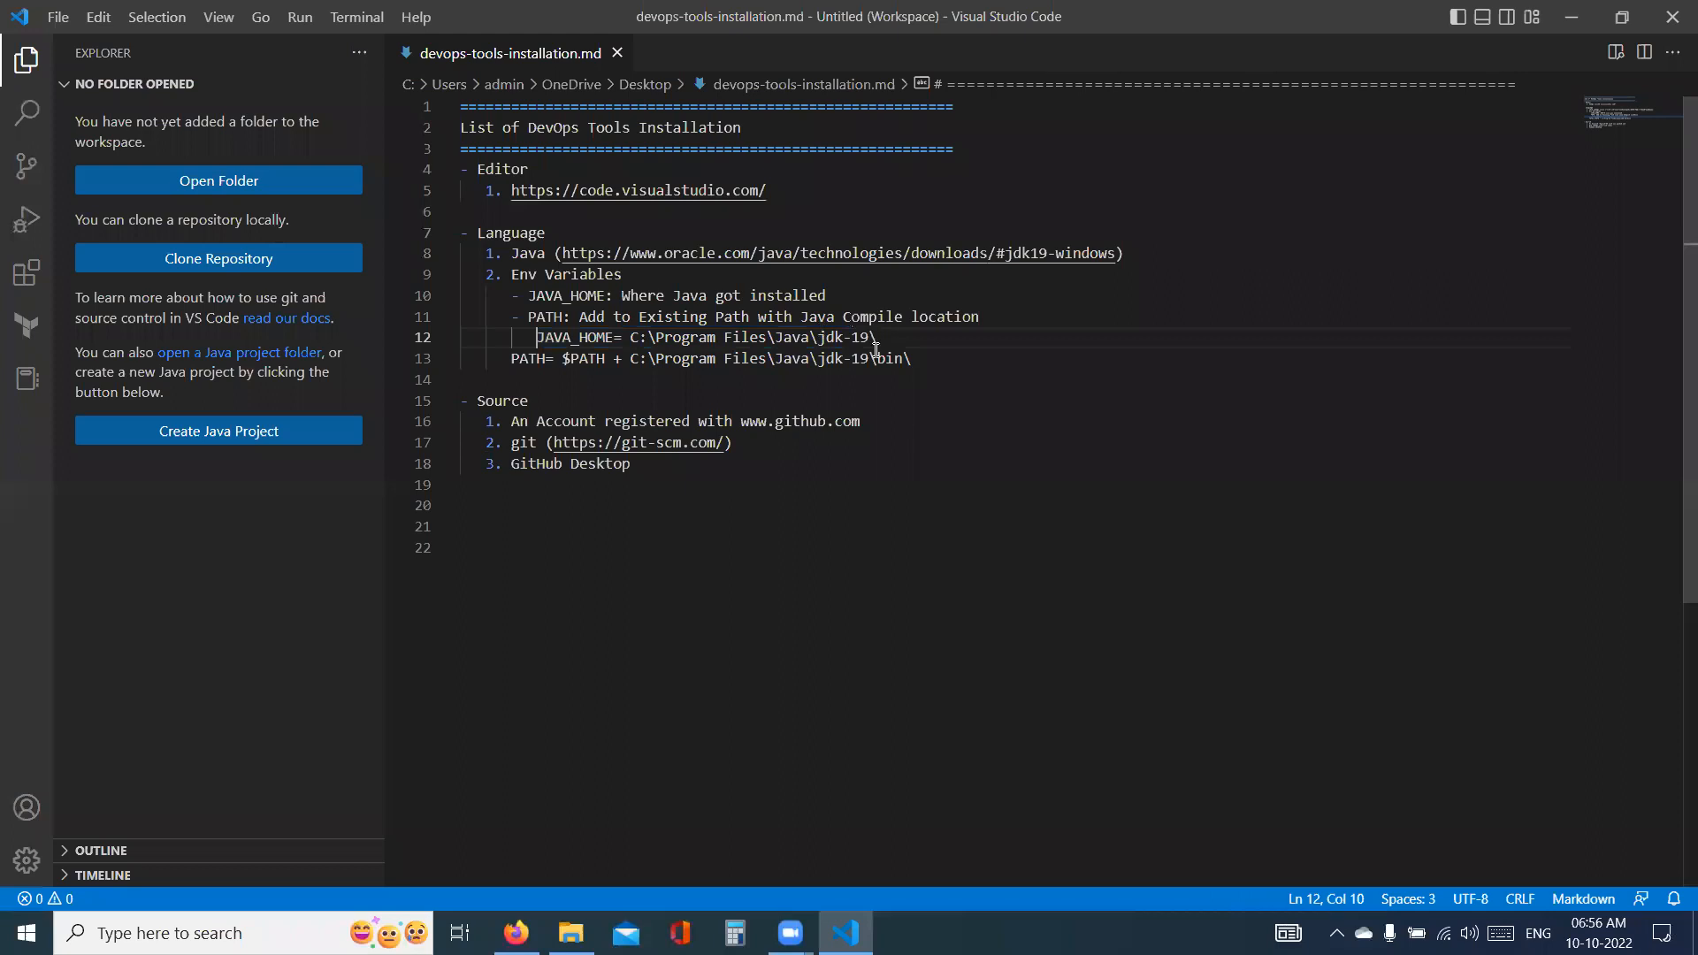
left_click_drag(882, 339, 538, 337)
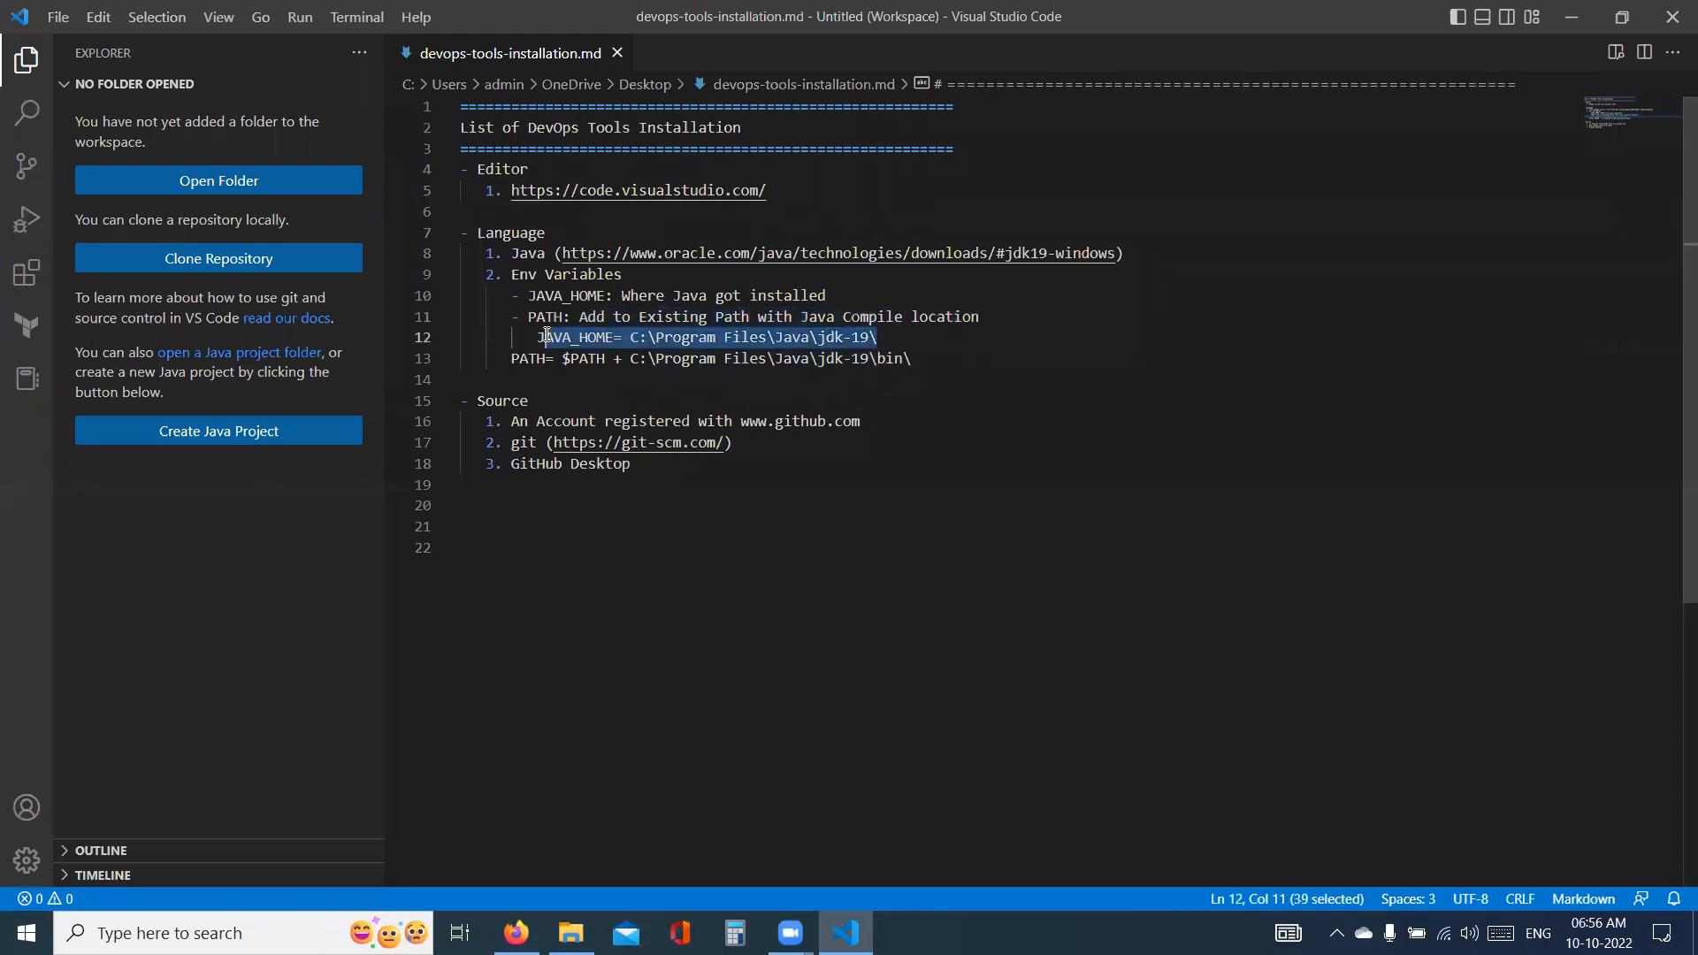
key("ctrl+x")
left_click(835, 295)
key("Return")
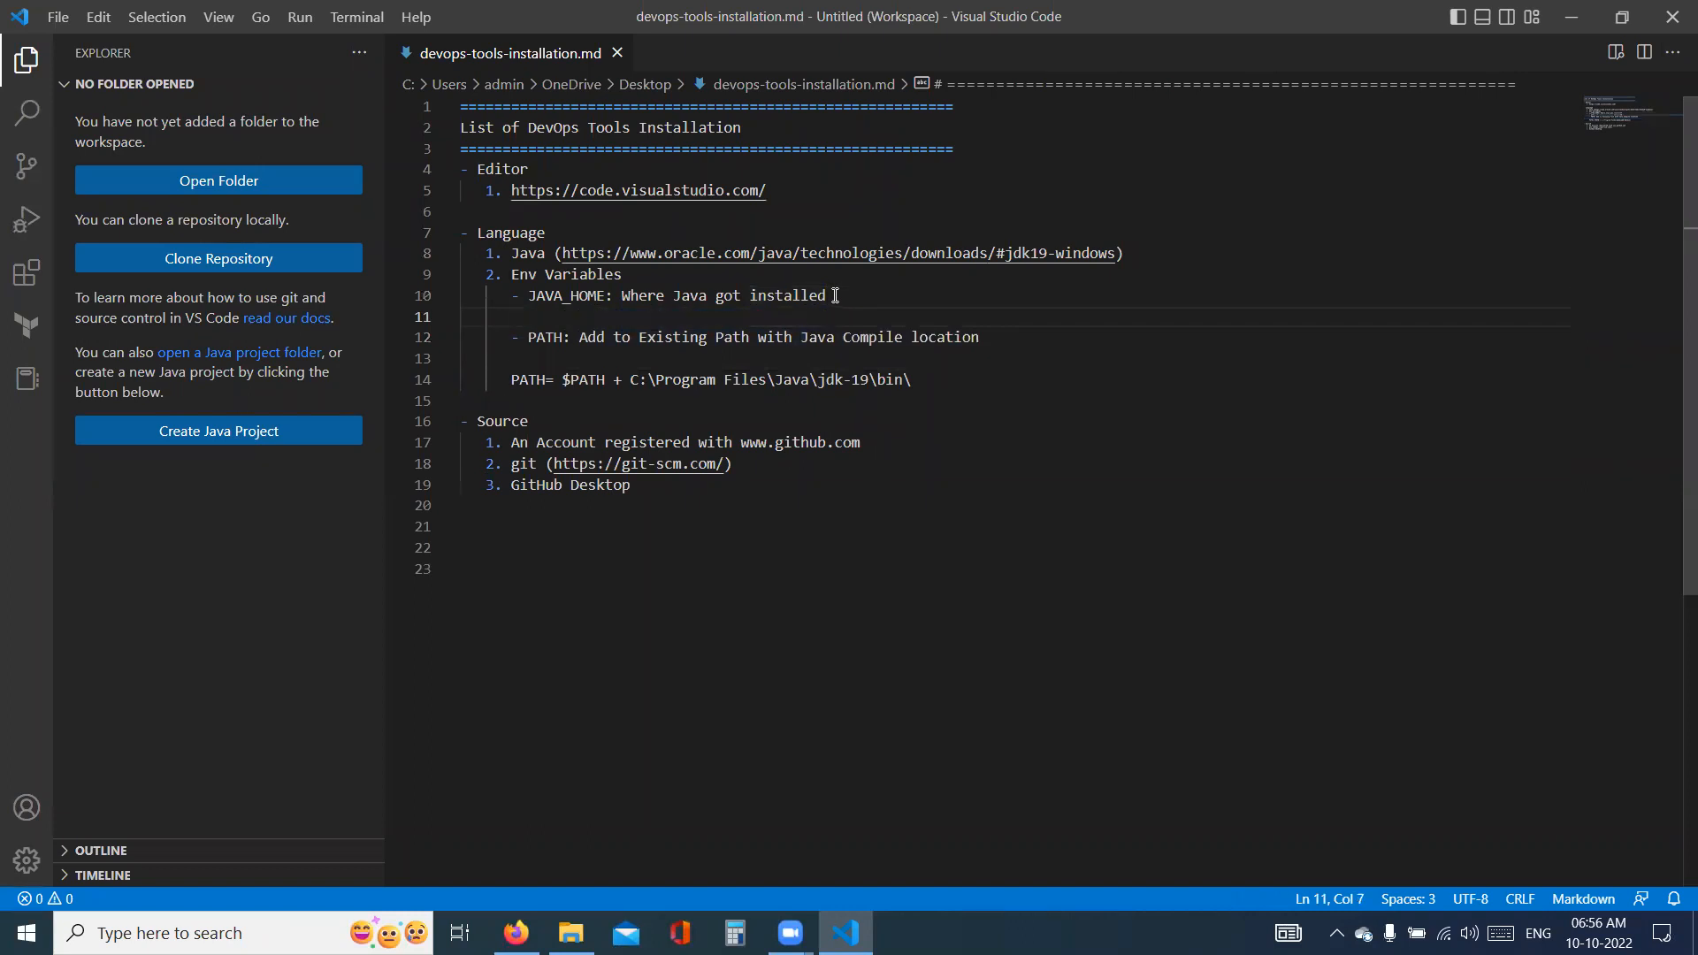
type("-")
key("ctrl+v")
- Remove the blank line above the "PATH= $PATH +" line and indent that line beneath the PATH bullet
left_click(511, 386)
key("BackSpace")
key("BackSpace")
key("BackSpace")
key("BackSpace")
key("BackSpace")
key("BackSpace")
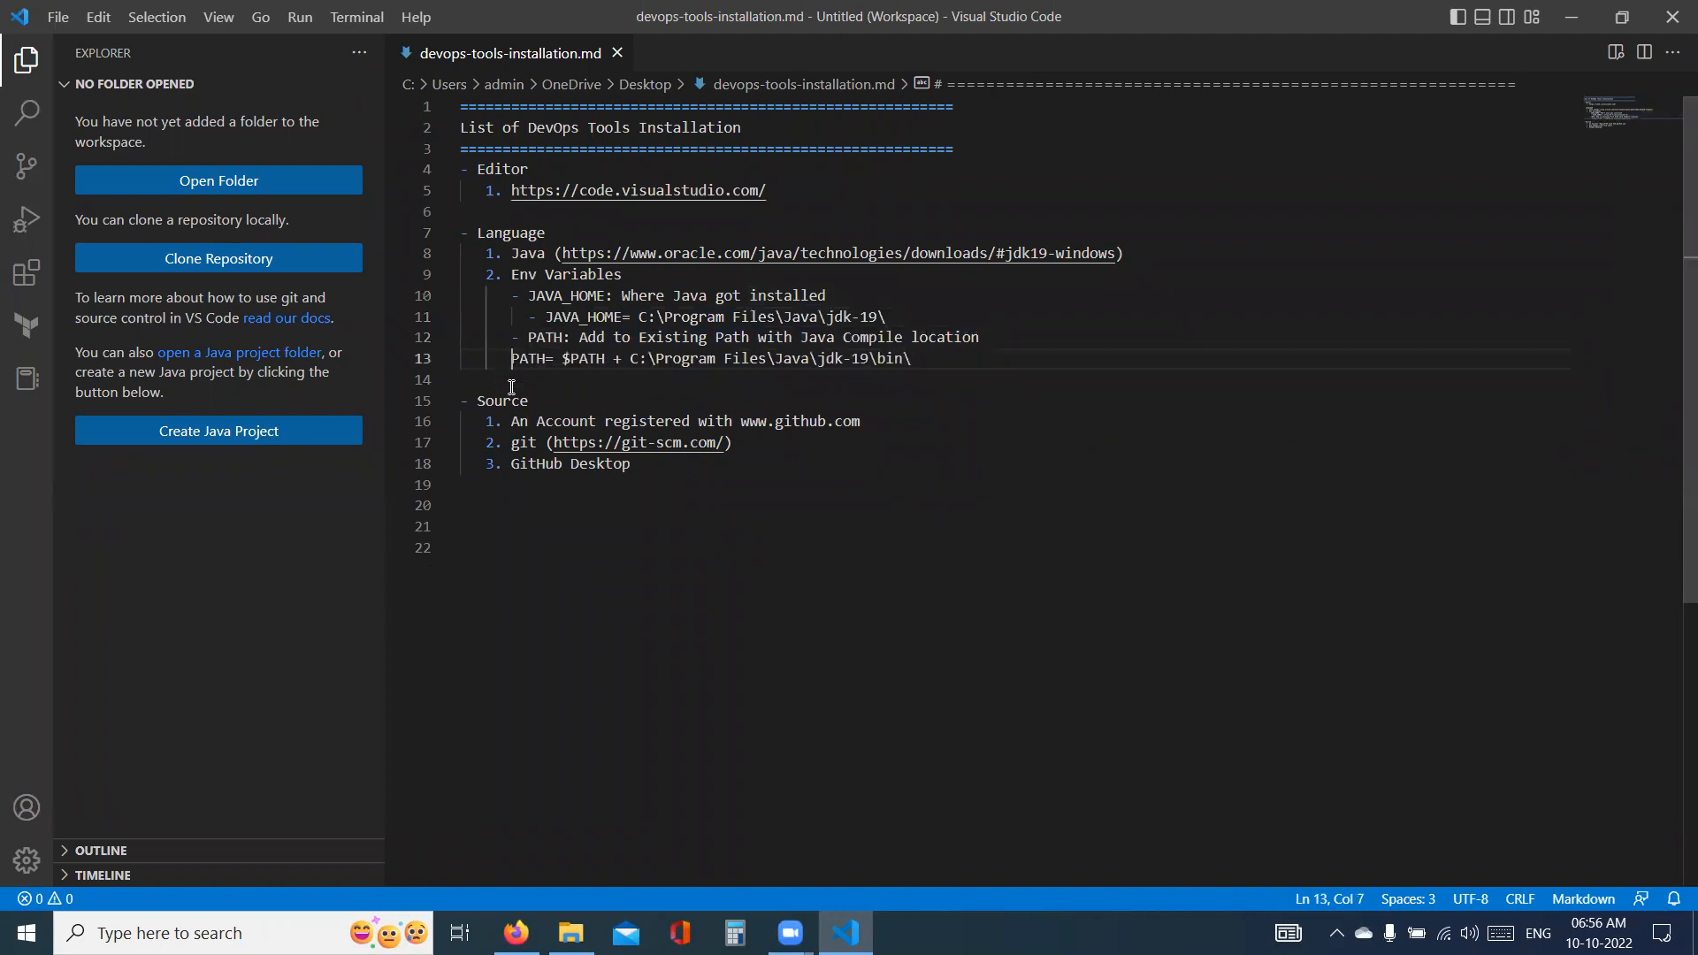
key("Return")
key("Tab")
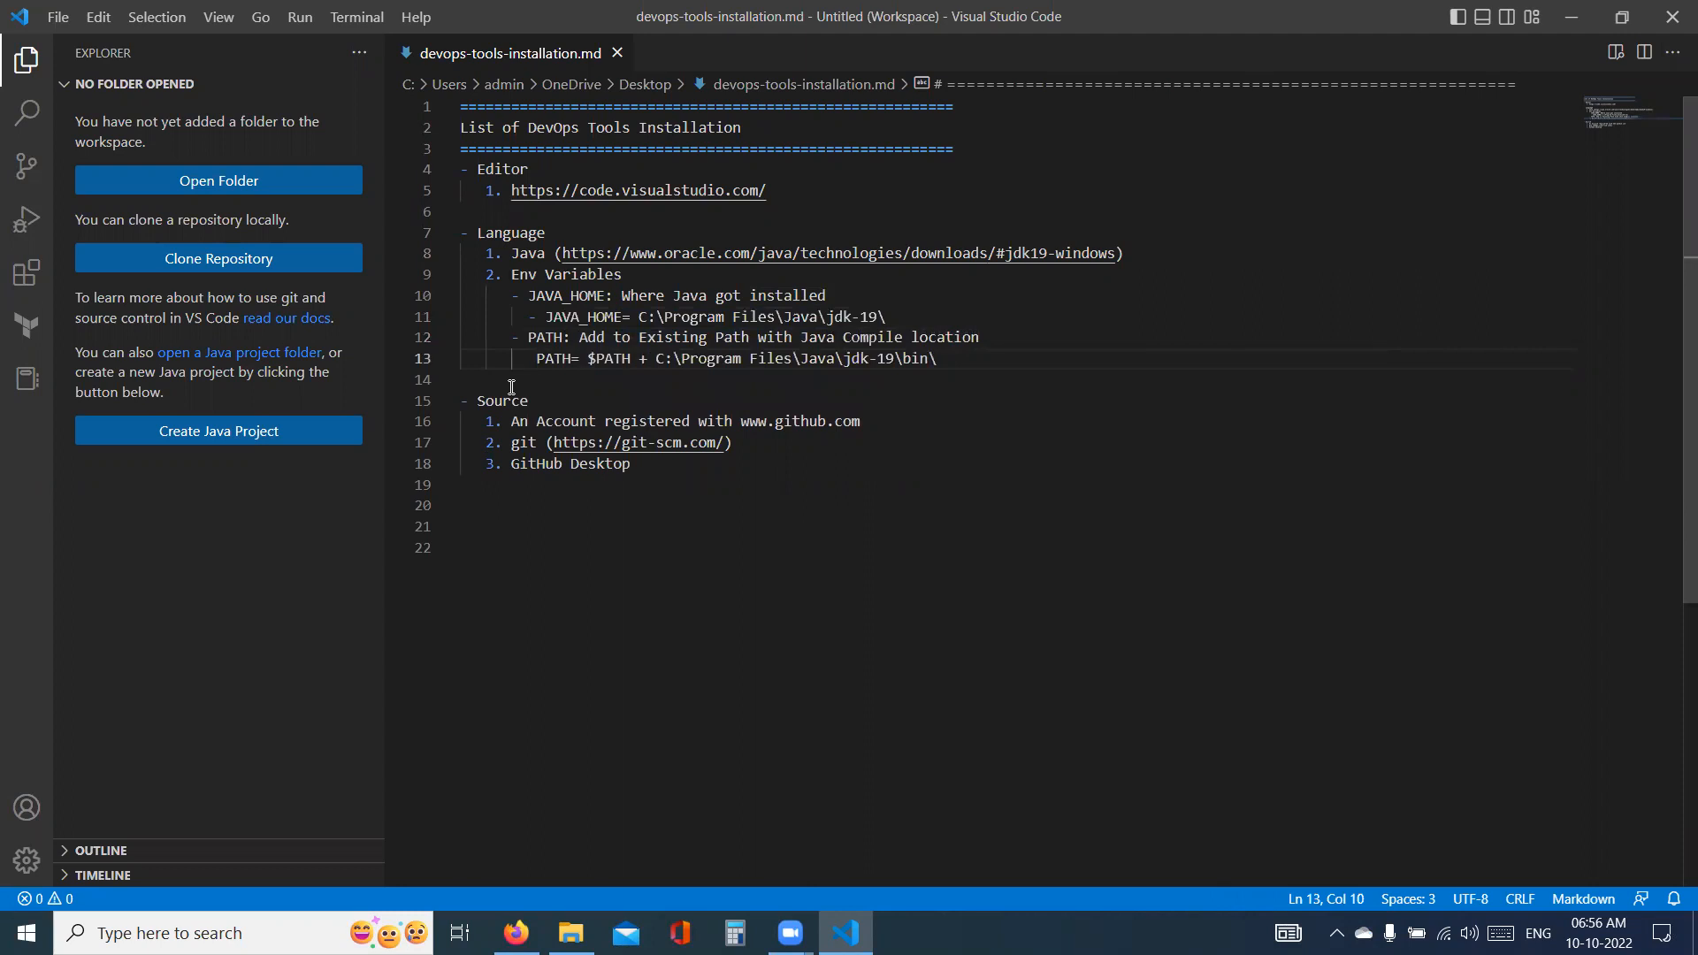
- Make the "PATH= $PATH +" line a nested bullet aligned with the "JAVA_HOME=" sub-bullet
type("-")
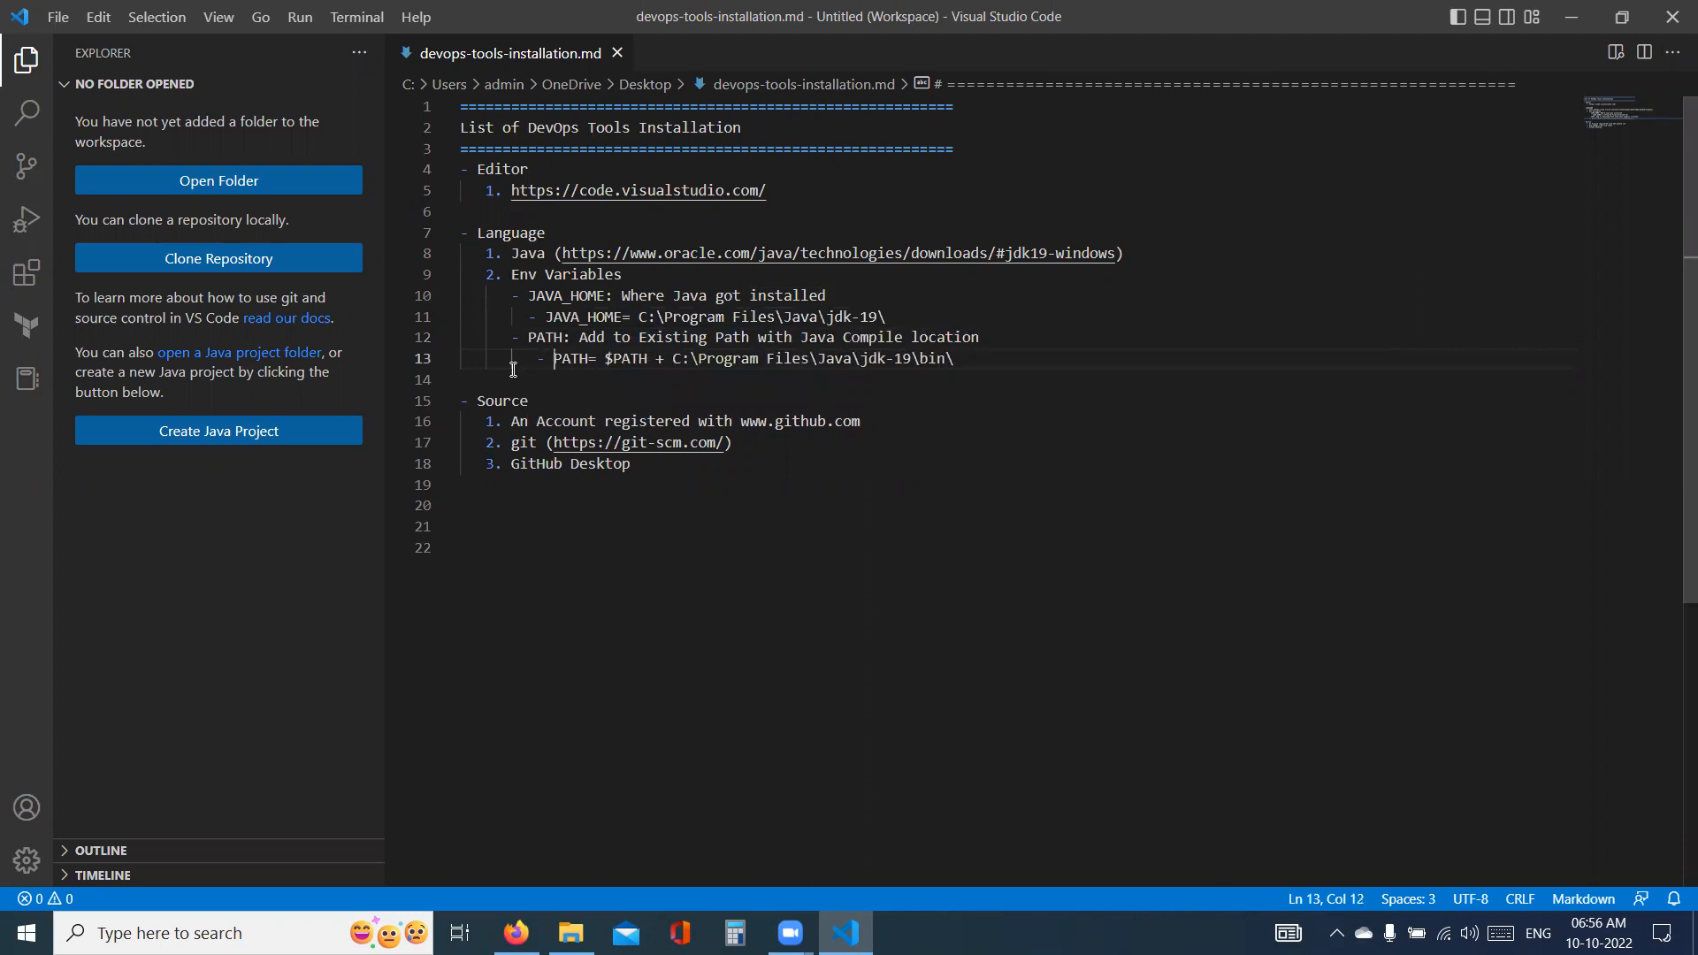
left_click(536, 360)
key("BackSpace")
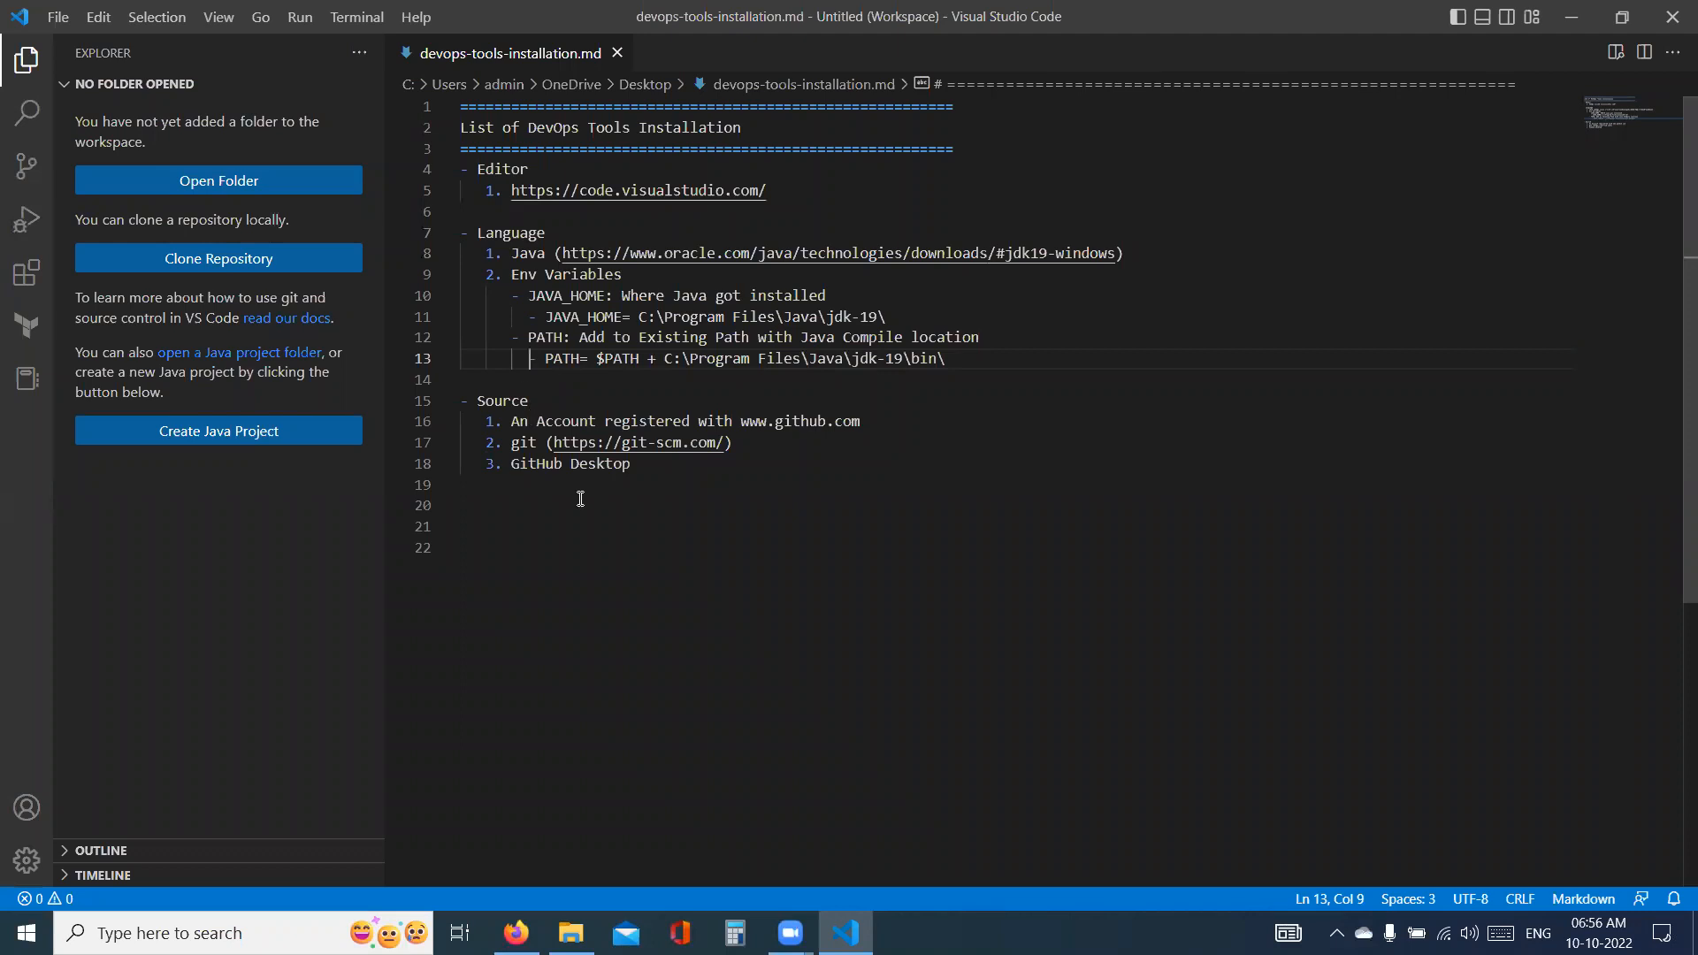
- Add a "- Build" section below the Source list with the numbered entry "1. Maven"
left_click(656, 476)
key("Return")
type("- Build")
key("Return")
type("1. Maven")
key("BackSpace")
key("BackSpace")
key("BackSpace")
key("BackSpace")
key("BackSpace")
type("Maven")
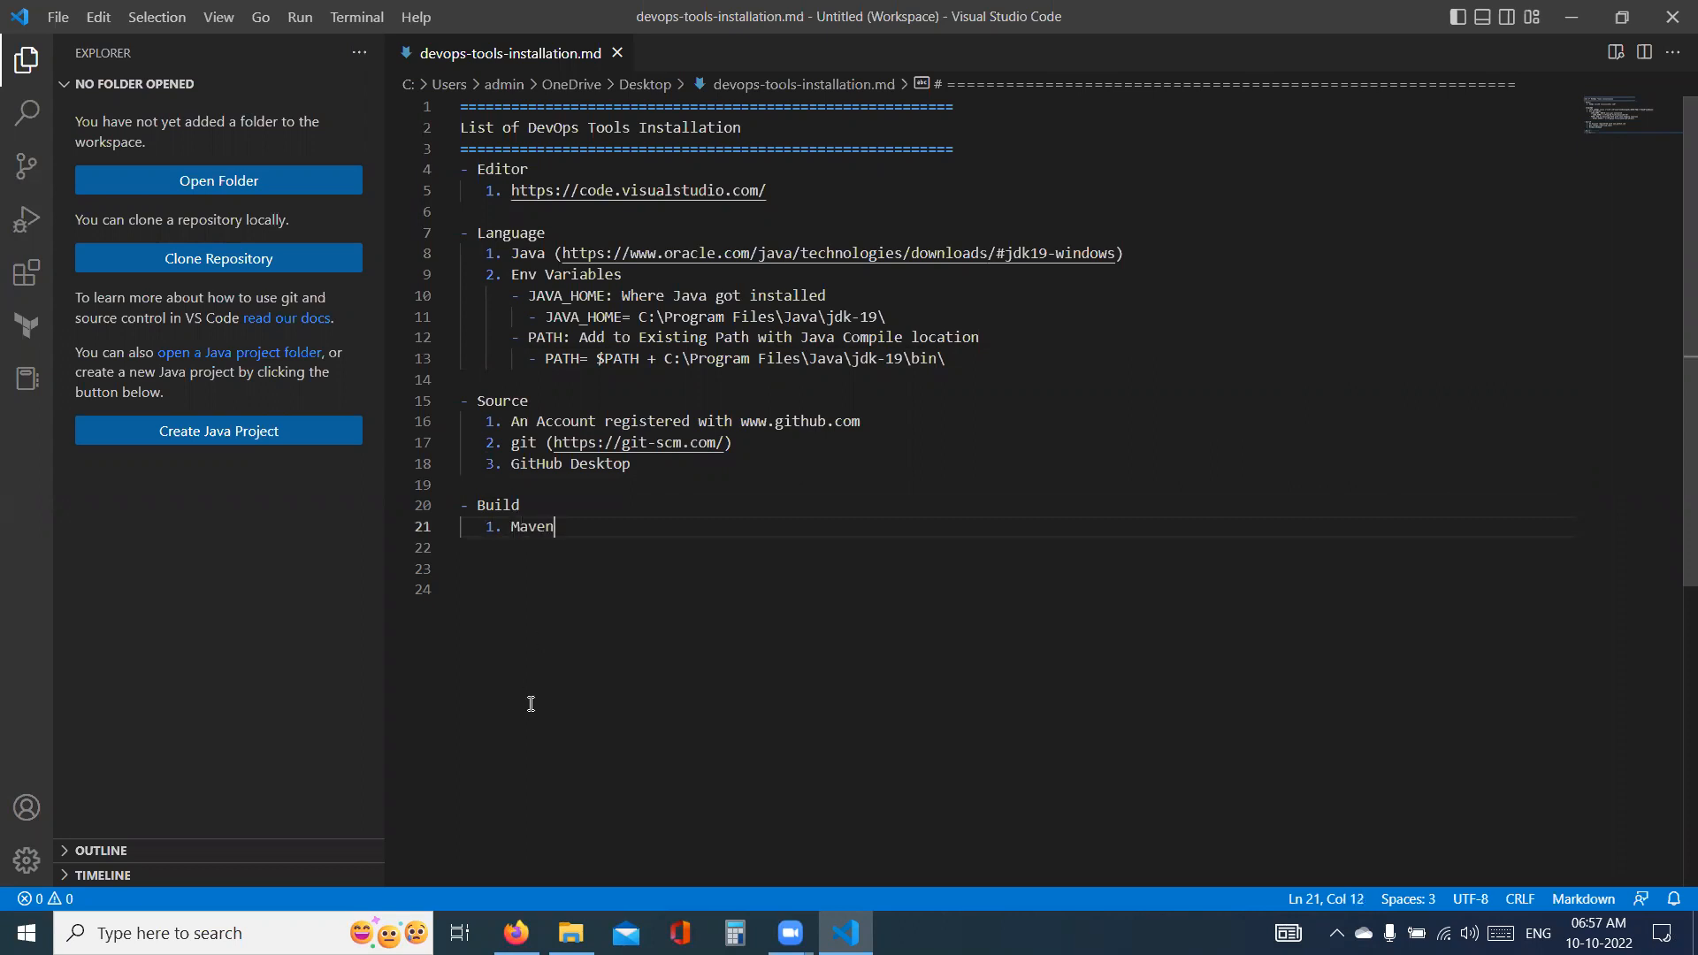
- In Firefox, replace the Oracle page with a new tab, search for "maven" and open Apache Maven's download page
left_click(516, 933)
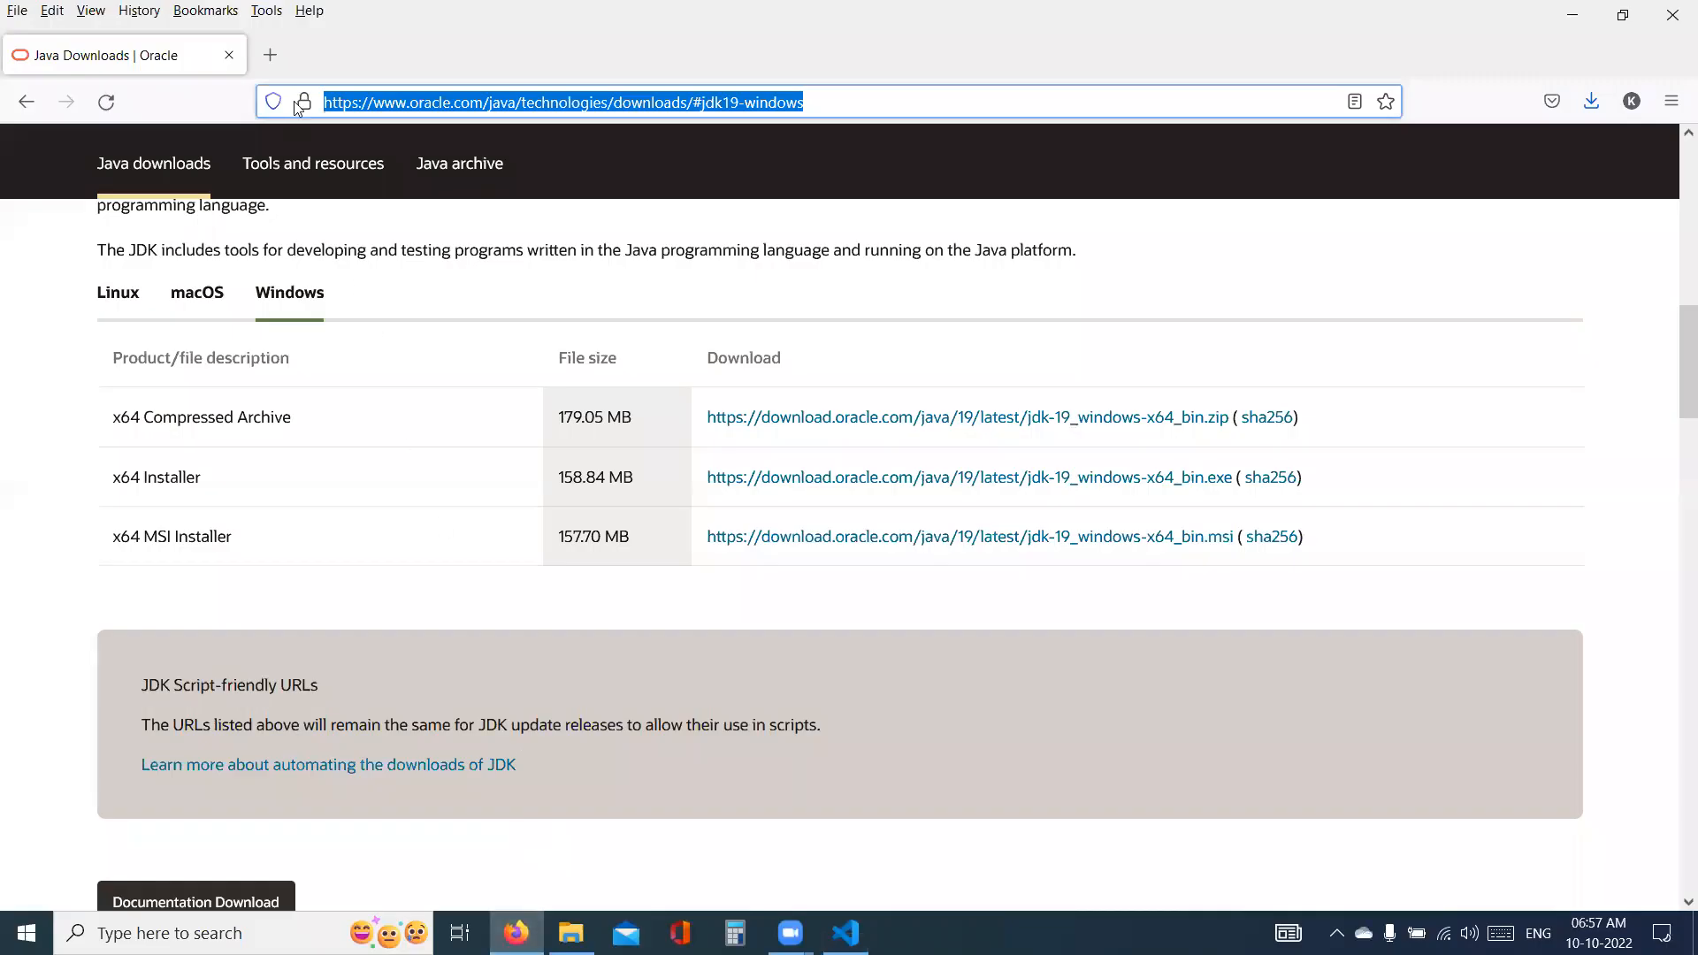
left_click(270, 55)
left_click(227, 55)
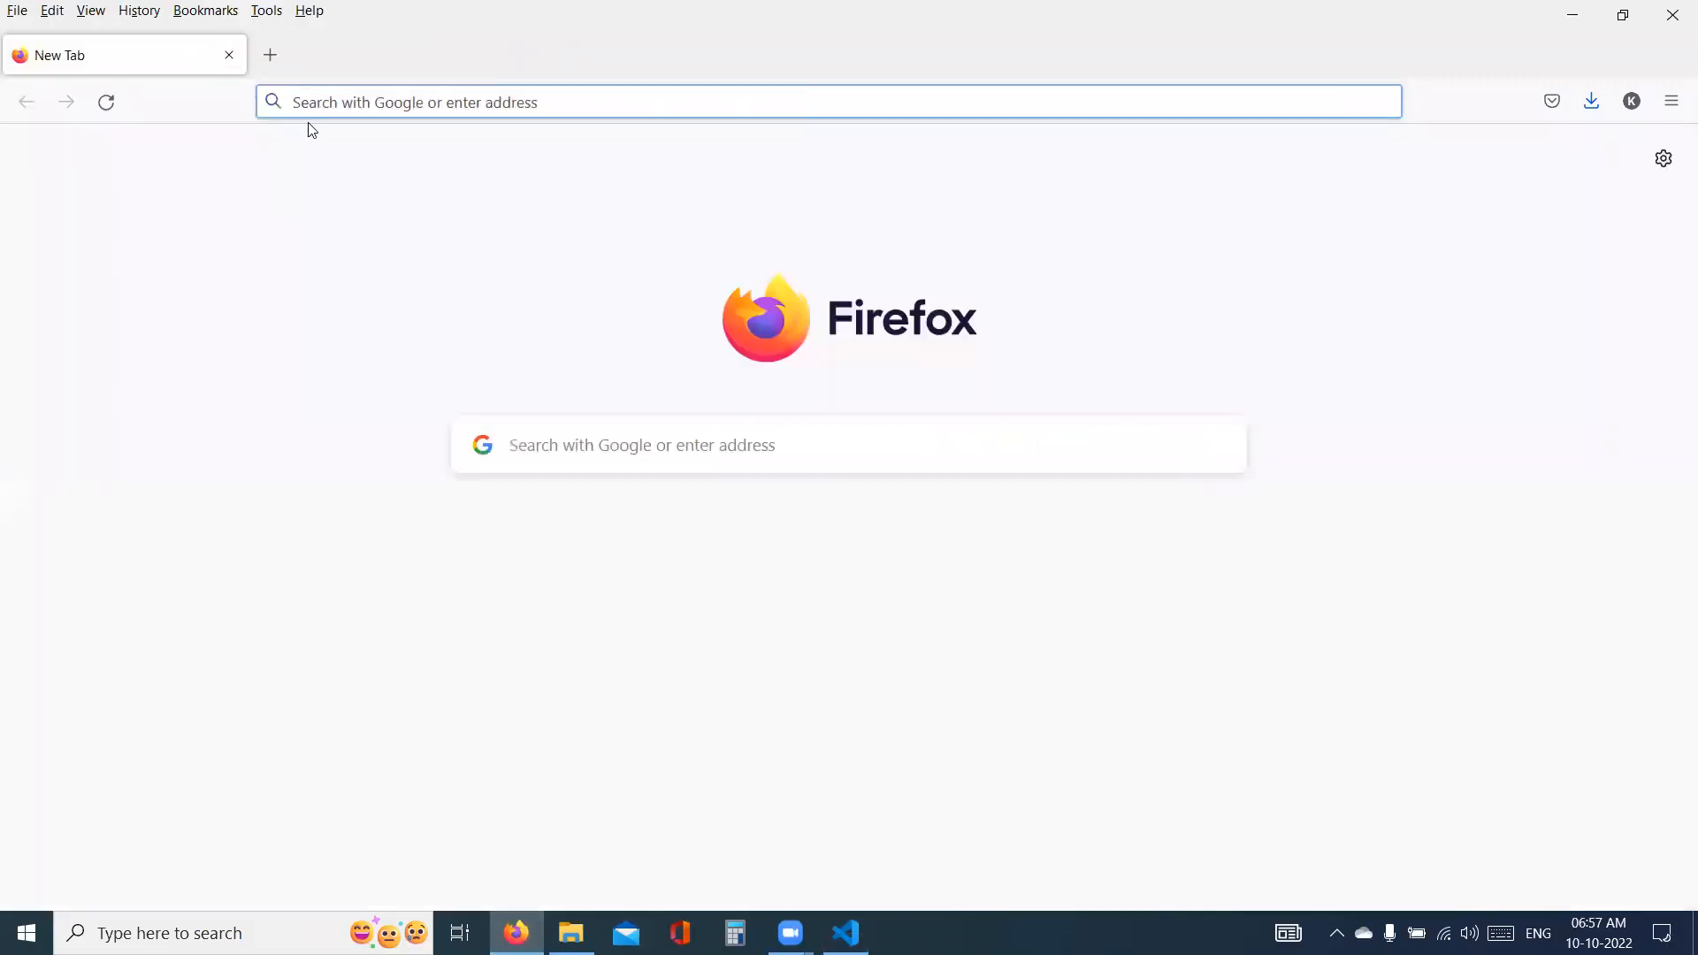
type("maven")
key("Return")
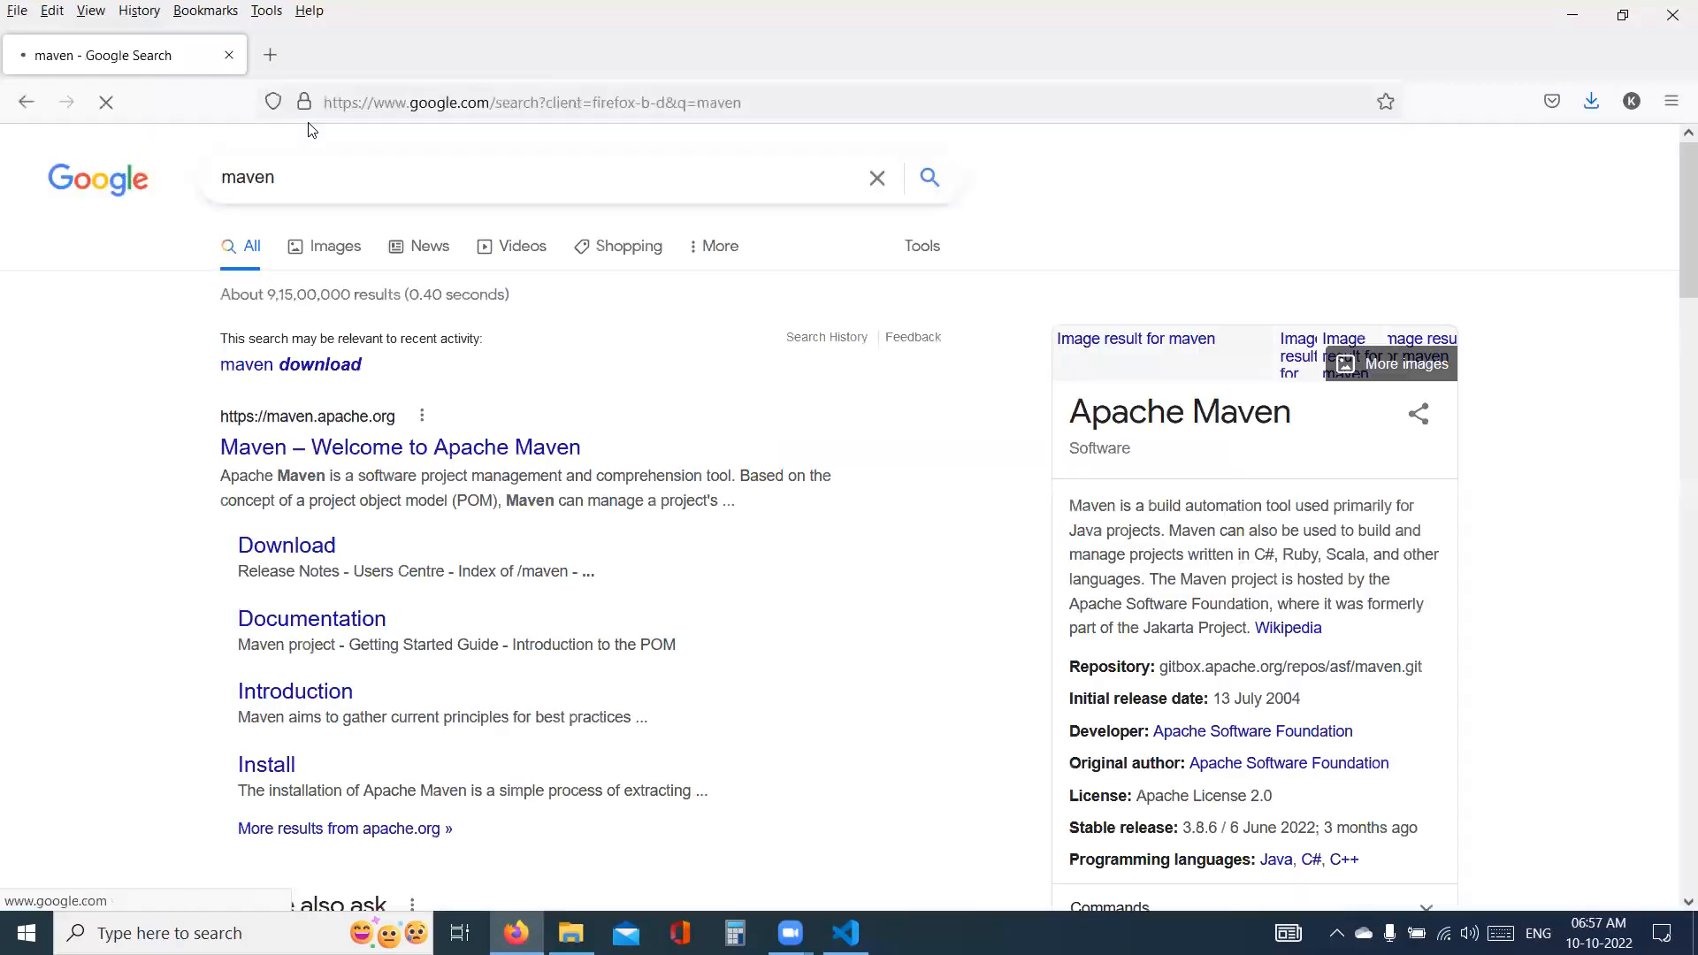
left_click(354, 447)
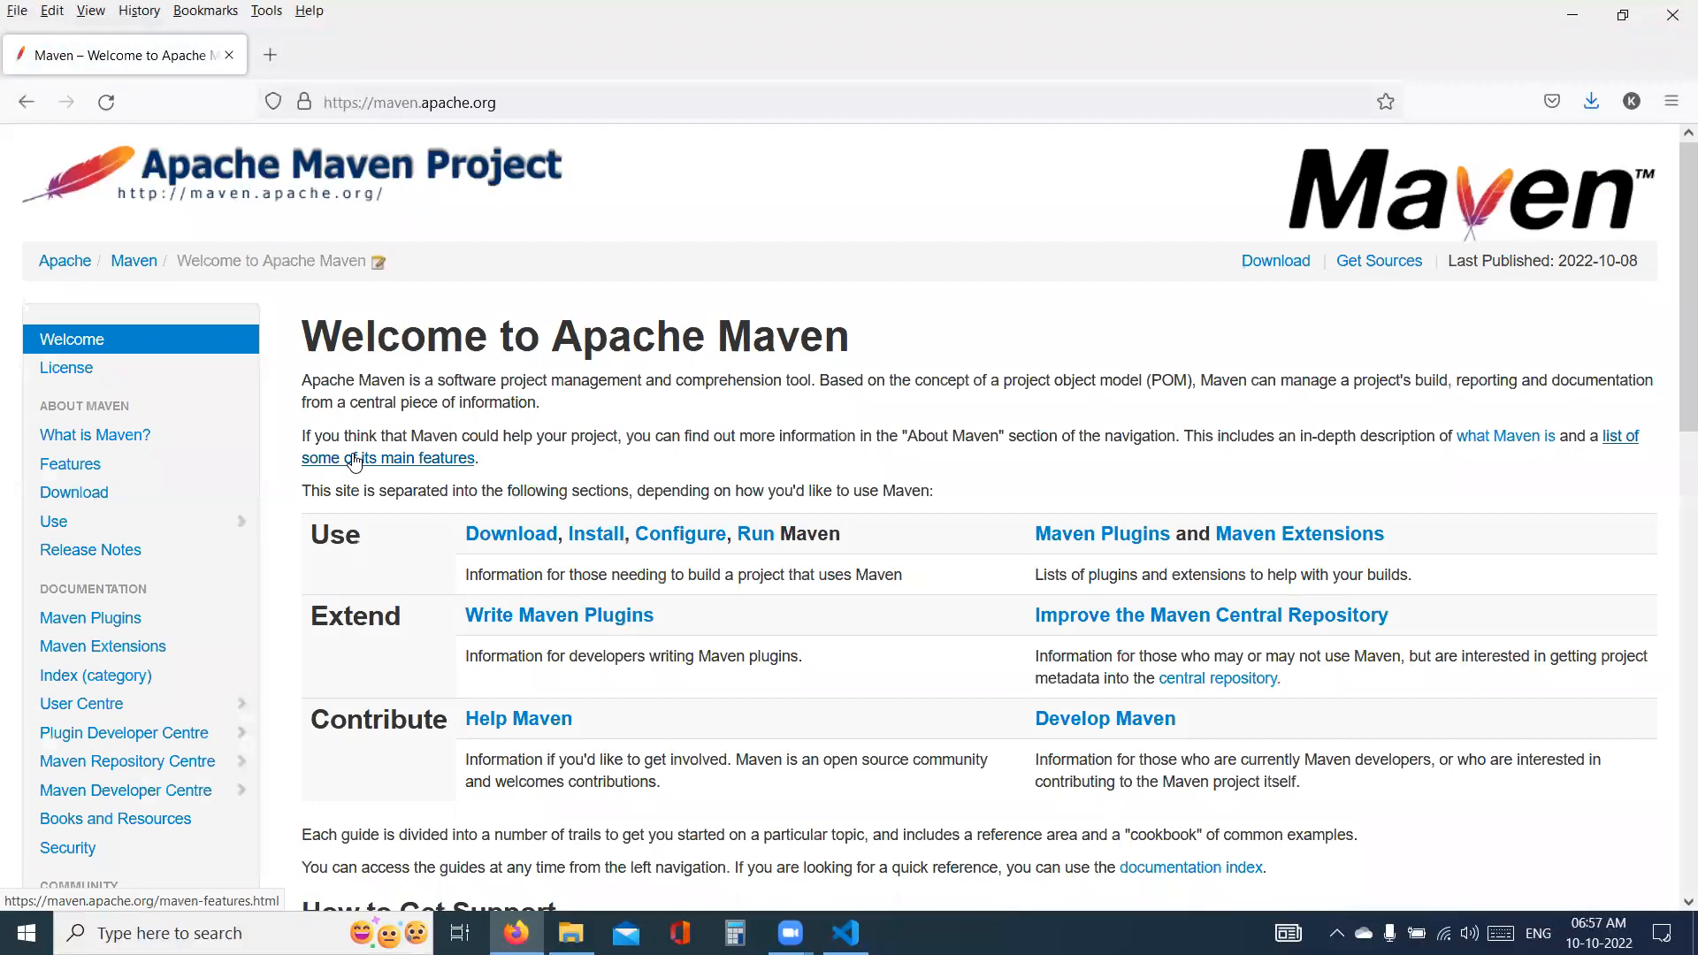
left_click(501, 539)
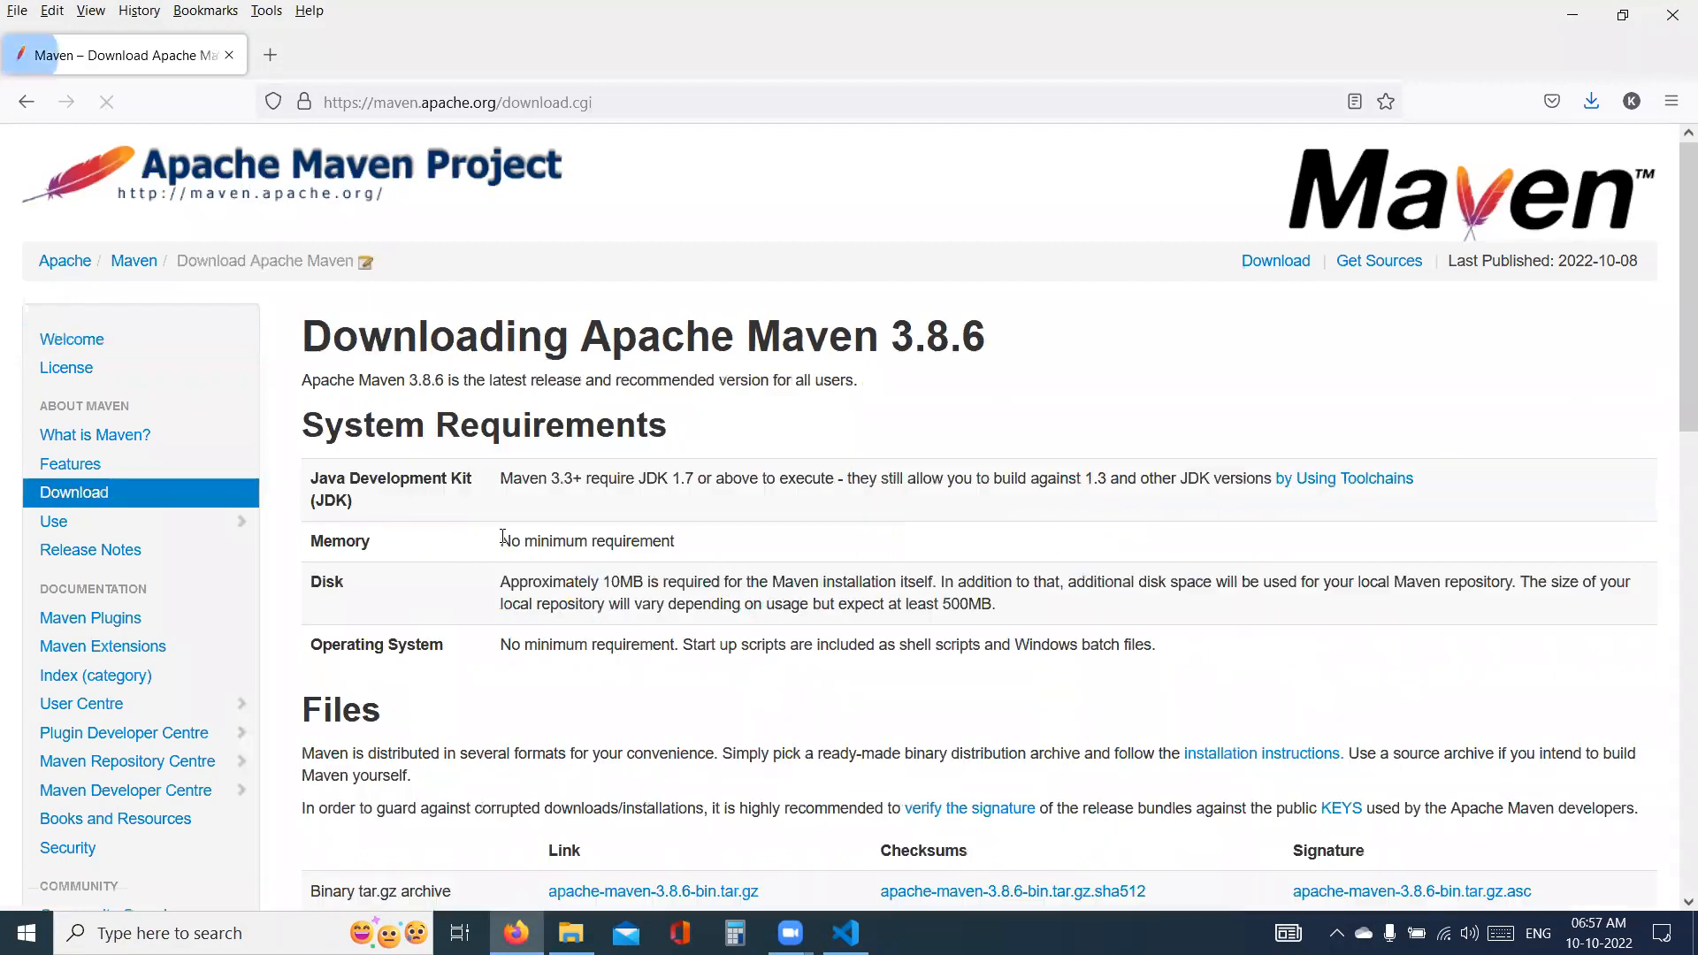
- Download the binary zip archive apache-maven-3.8.6-bin.zip and show the downloaded file in its folder
scroll(504, 537, "down", 5)
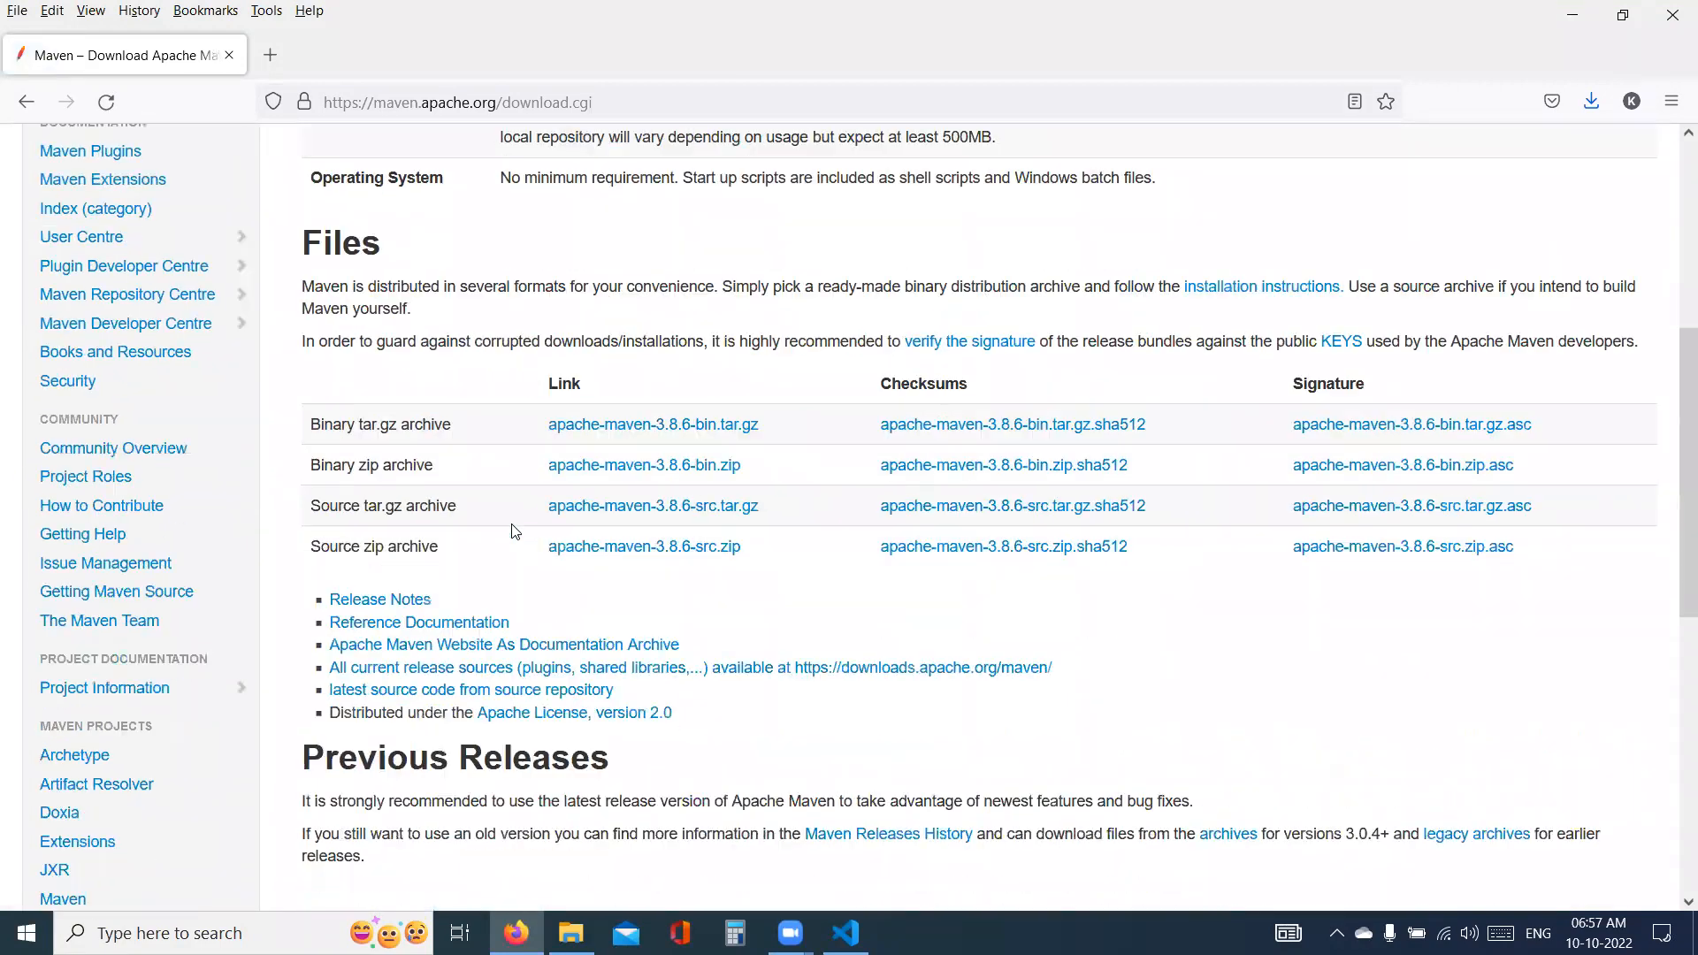
right_click(610, 474)
left_click(622, 484)
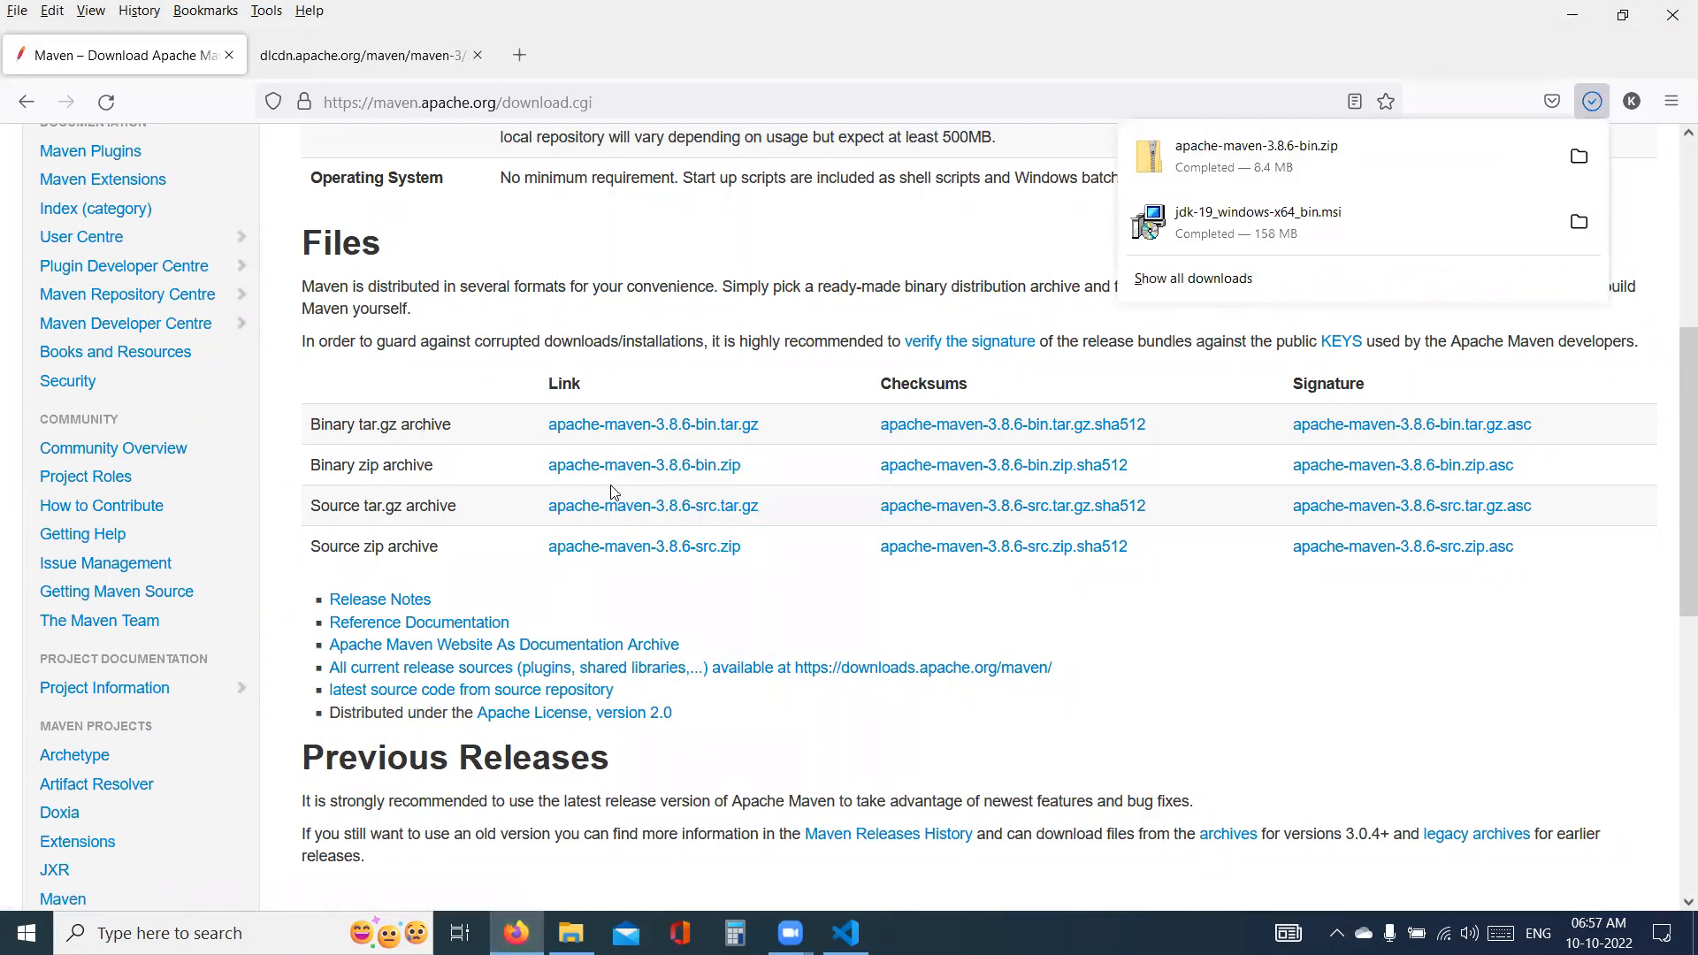
left_click(1578, 157)
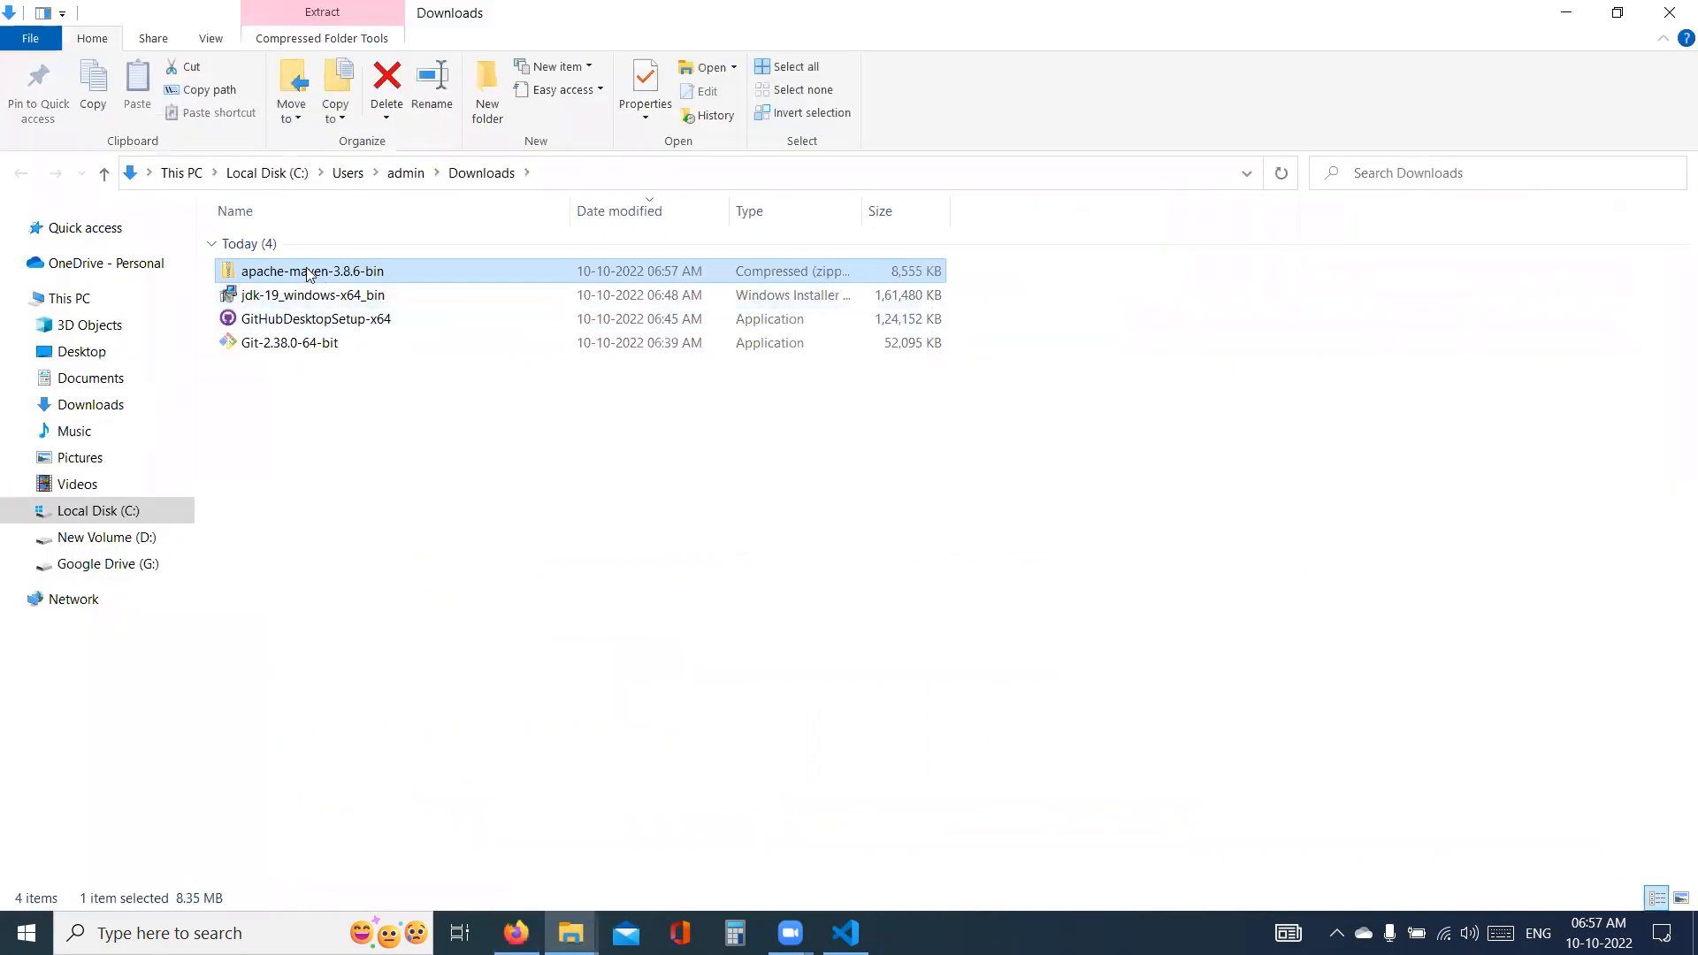
- Extract the apache-maven-3.8.6-bin archive to its default folder in Downloads and delete the zip file
right_click(310, 275)
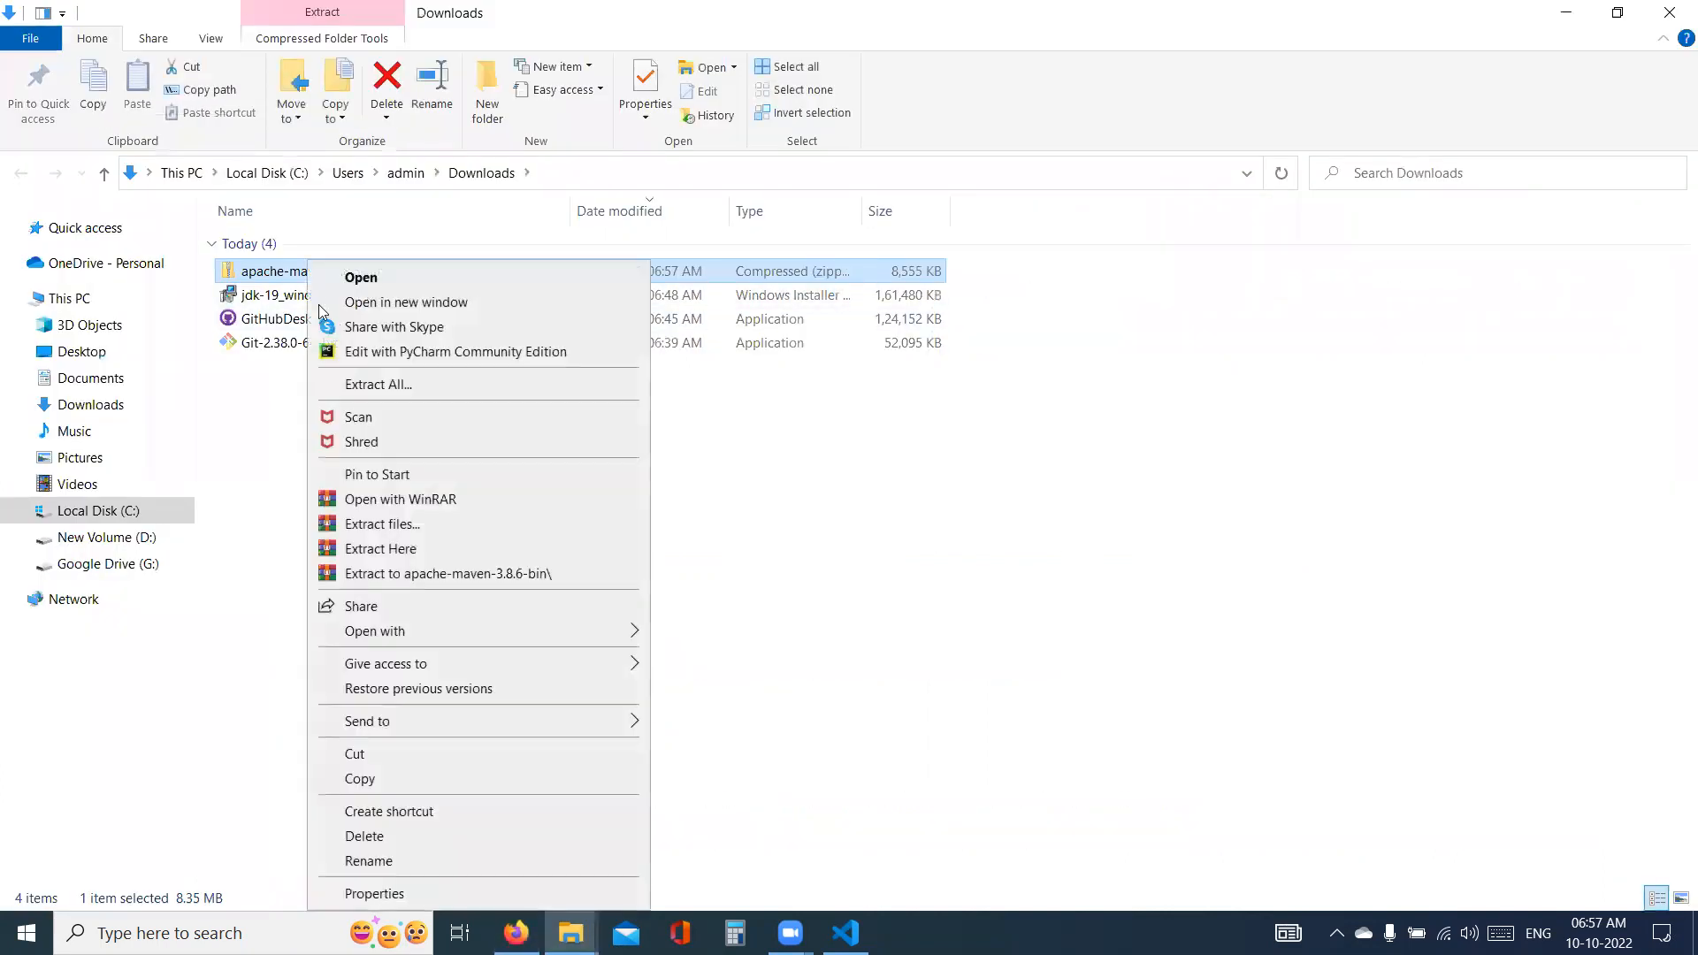
left_click(365, 382)
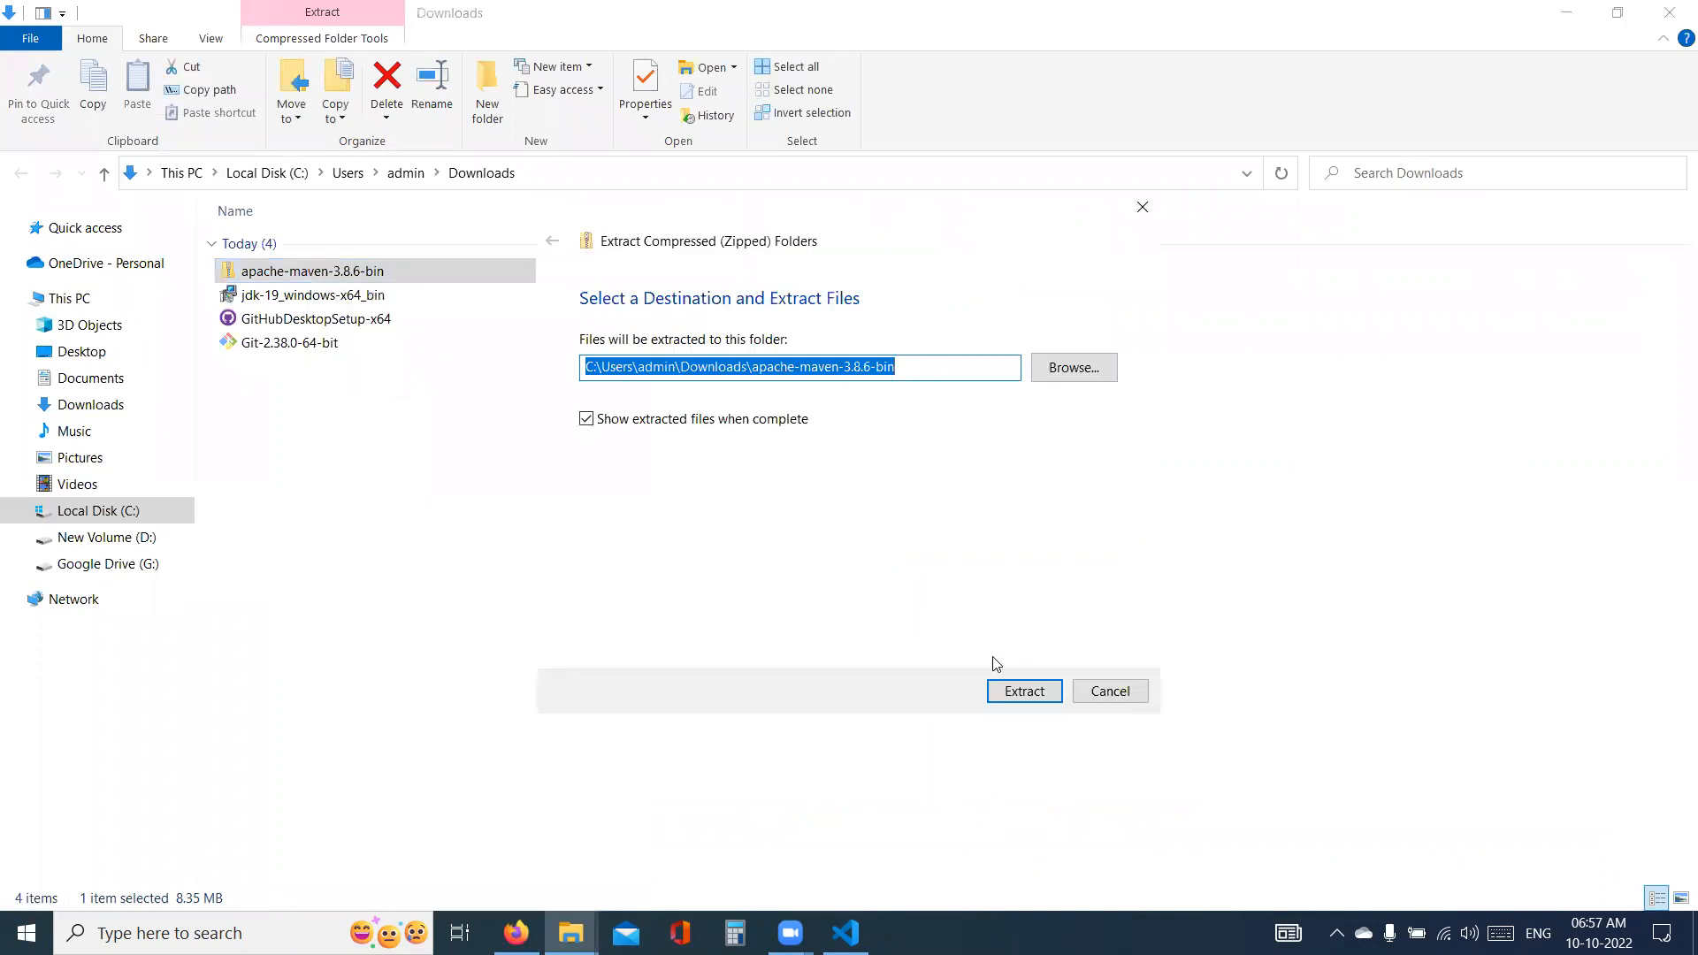
left_click(1025, 684)
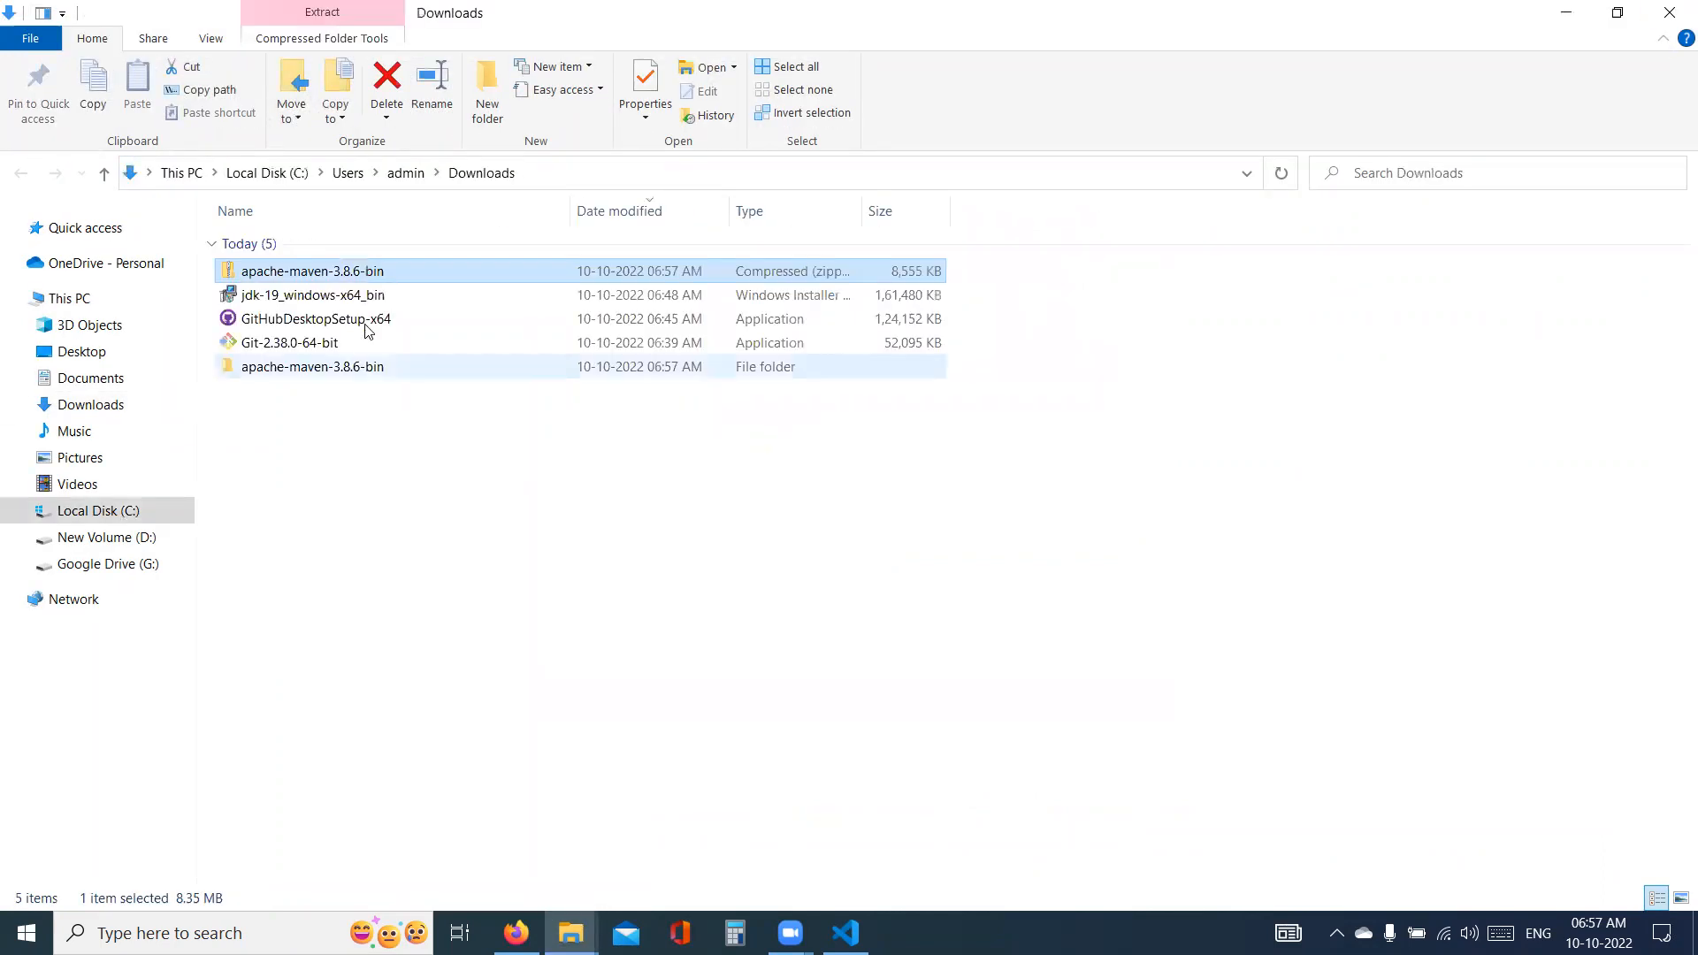
left_click(386, 88)
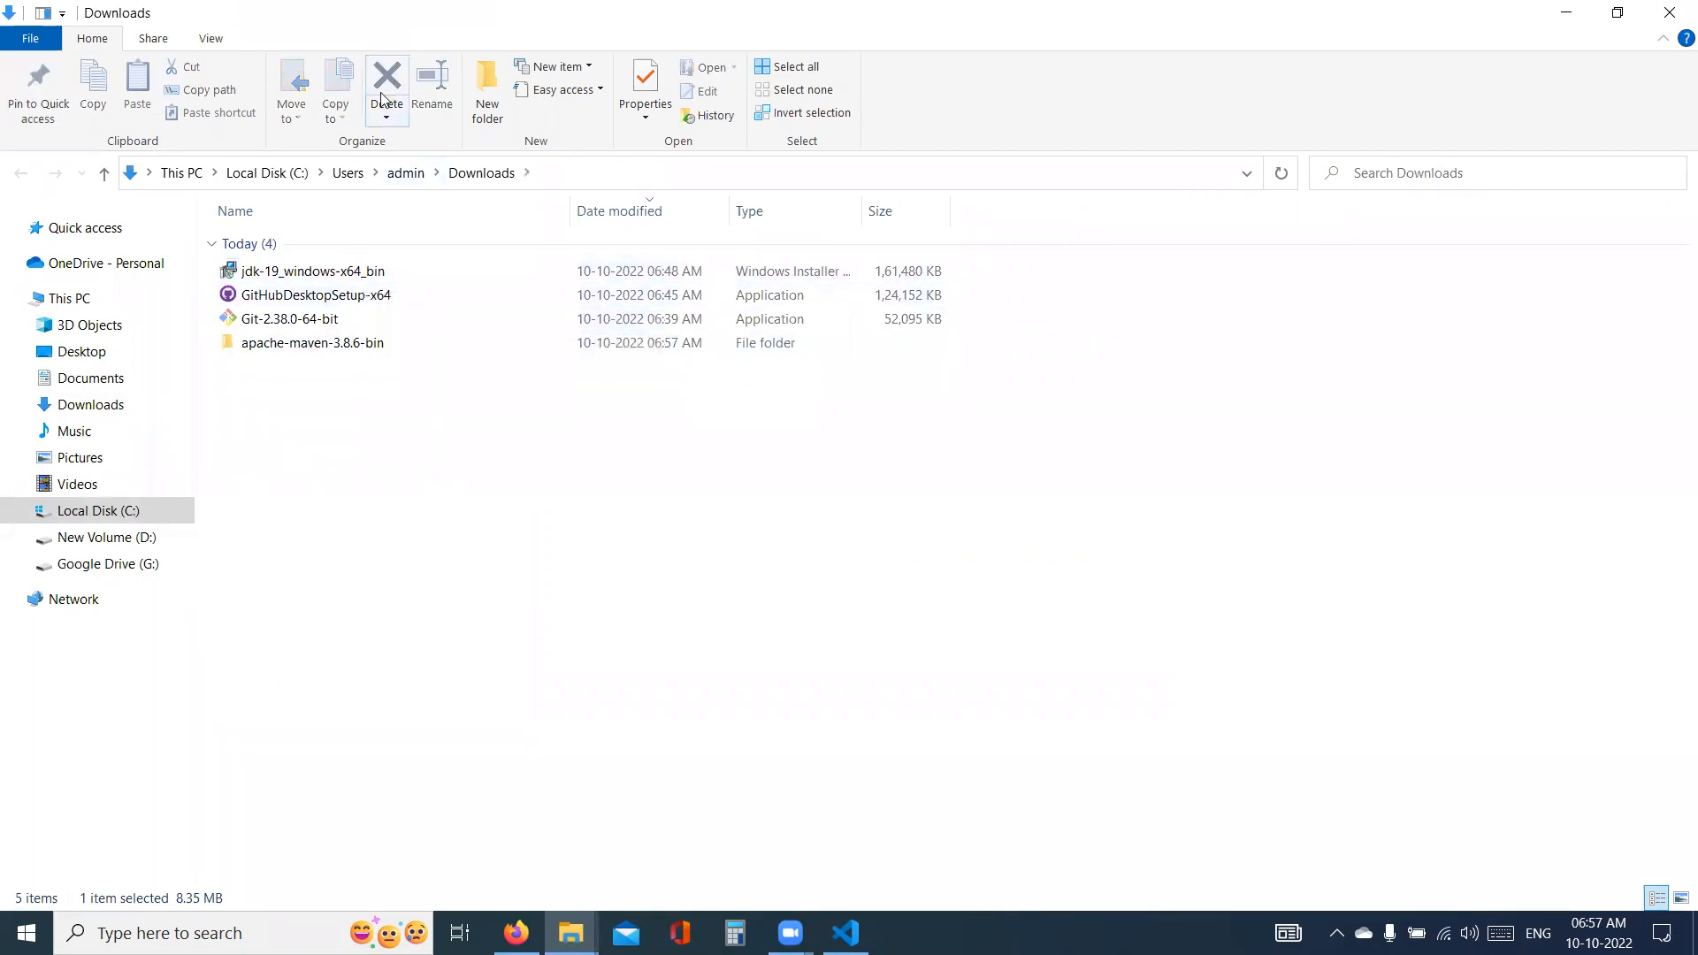
- Copy all files and folders inside the extracted apache-maven-3.8.6-bin\apache-maven-3.8.6 folder
left_click(297, 351)
left_click(296, 346)
left_click(301, 344)
left_click(292, 368)
left_click(275, 347)
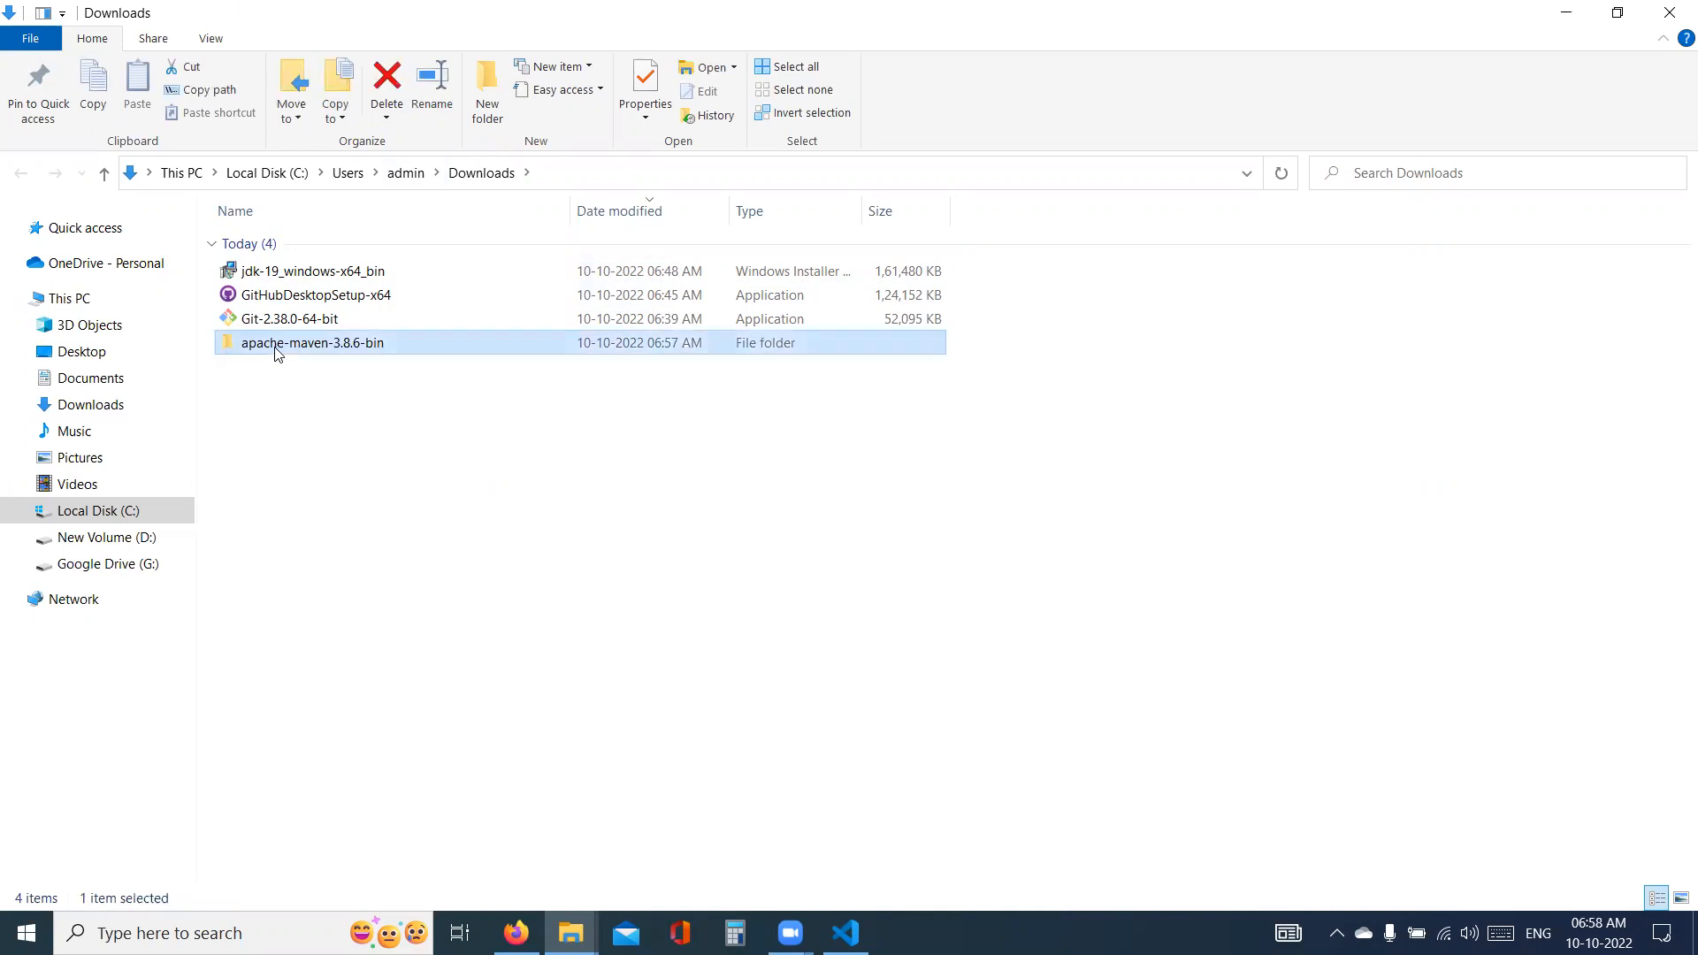
double_click(277, 350)
double_click(322, 252)
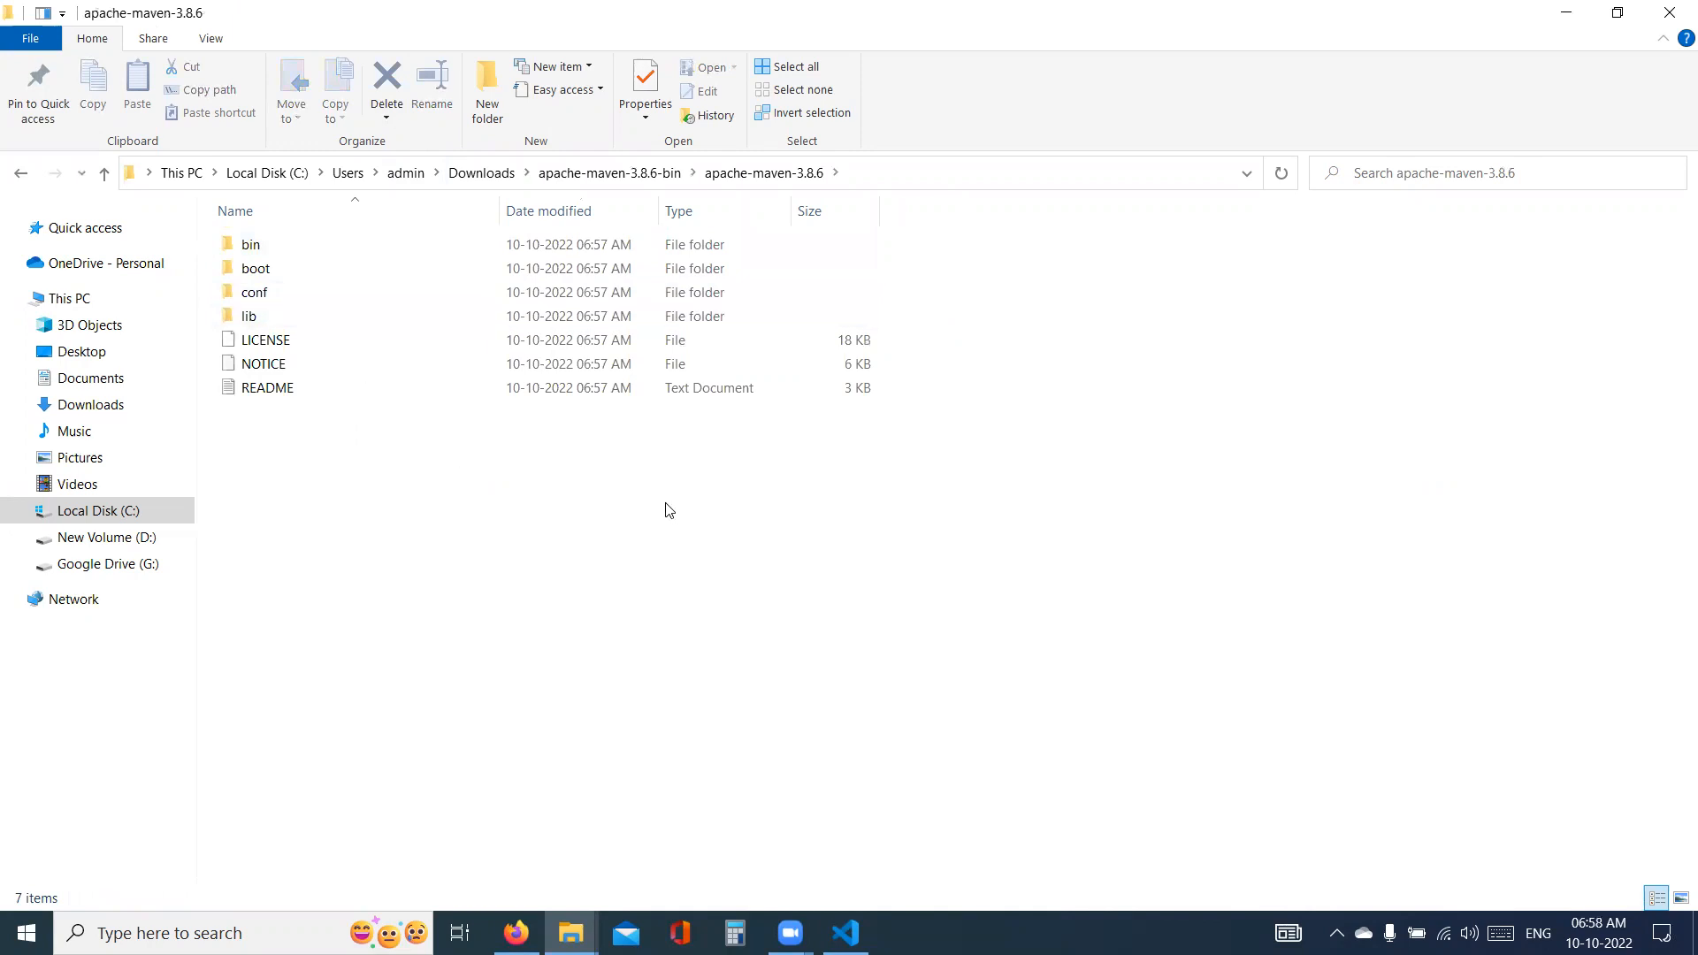
left_click_drag(970, 463, 204, 212)
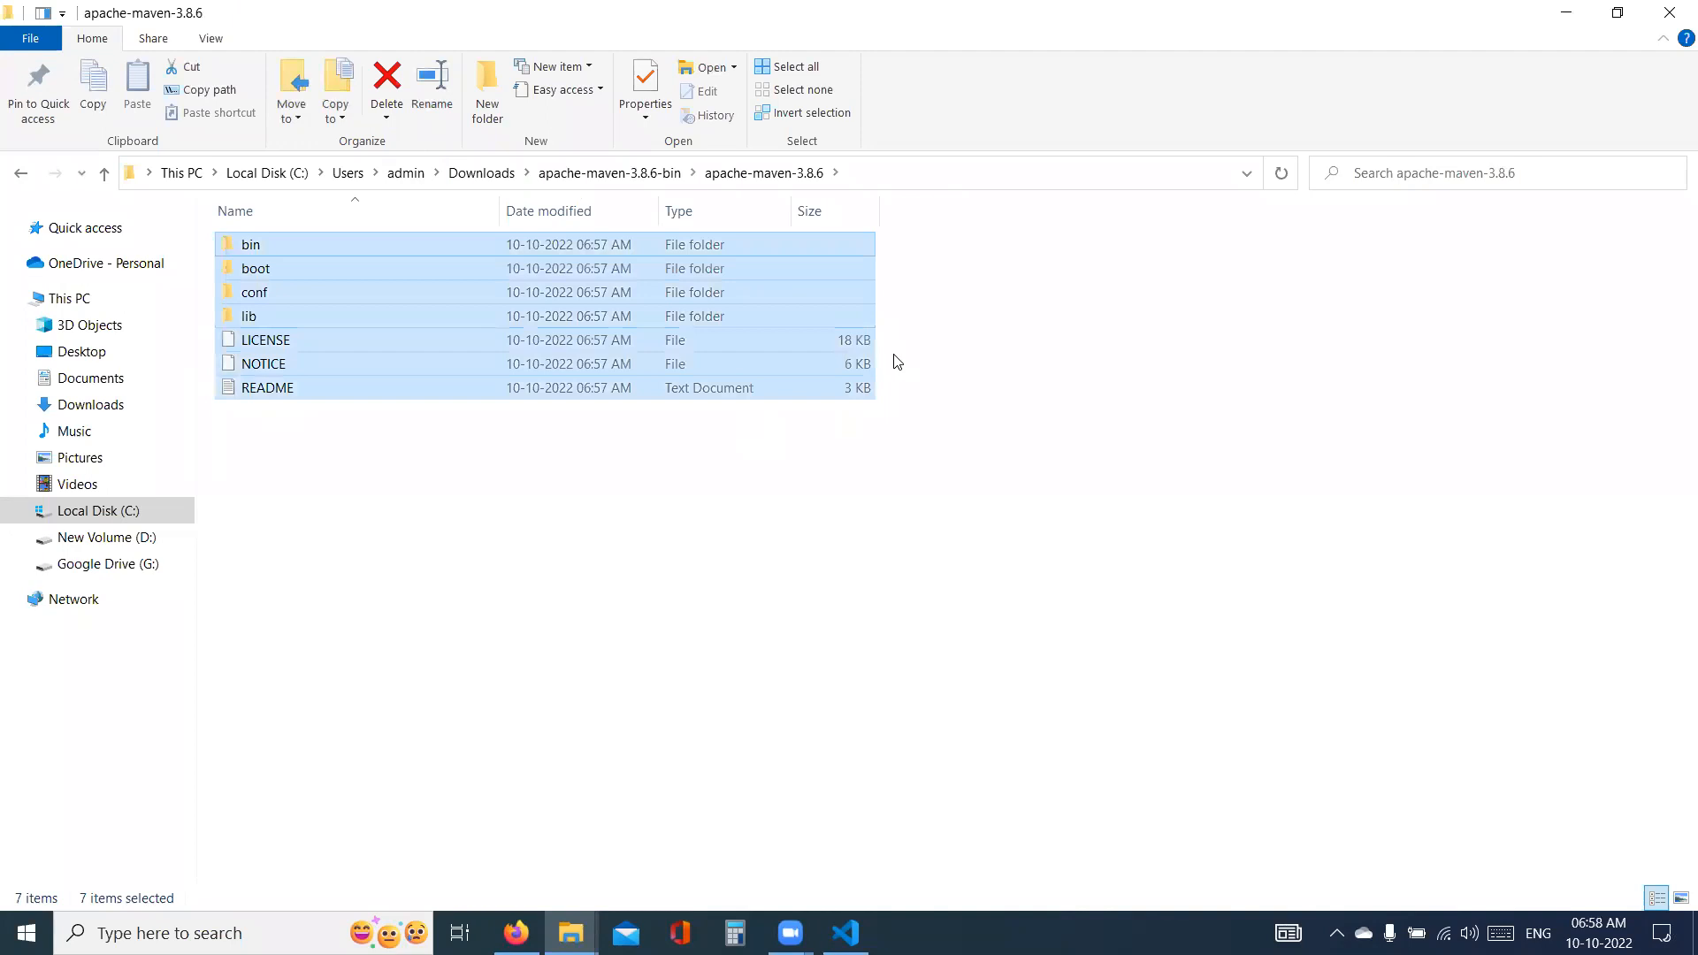
key("ctrl+c")
- Create a folder named "maven" on Local Disk (C:) and paste the copied Maven files into it
left_click(125, 512)
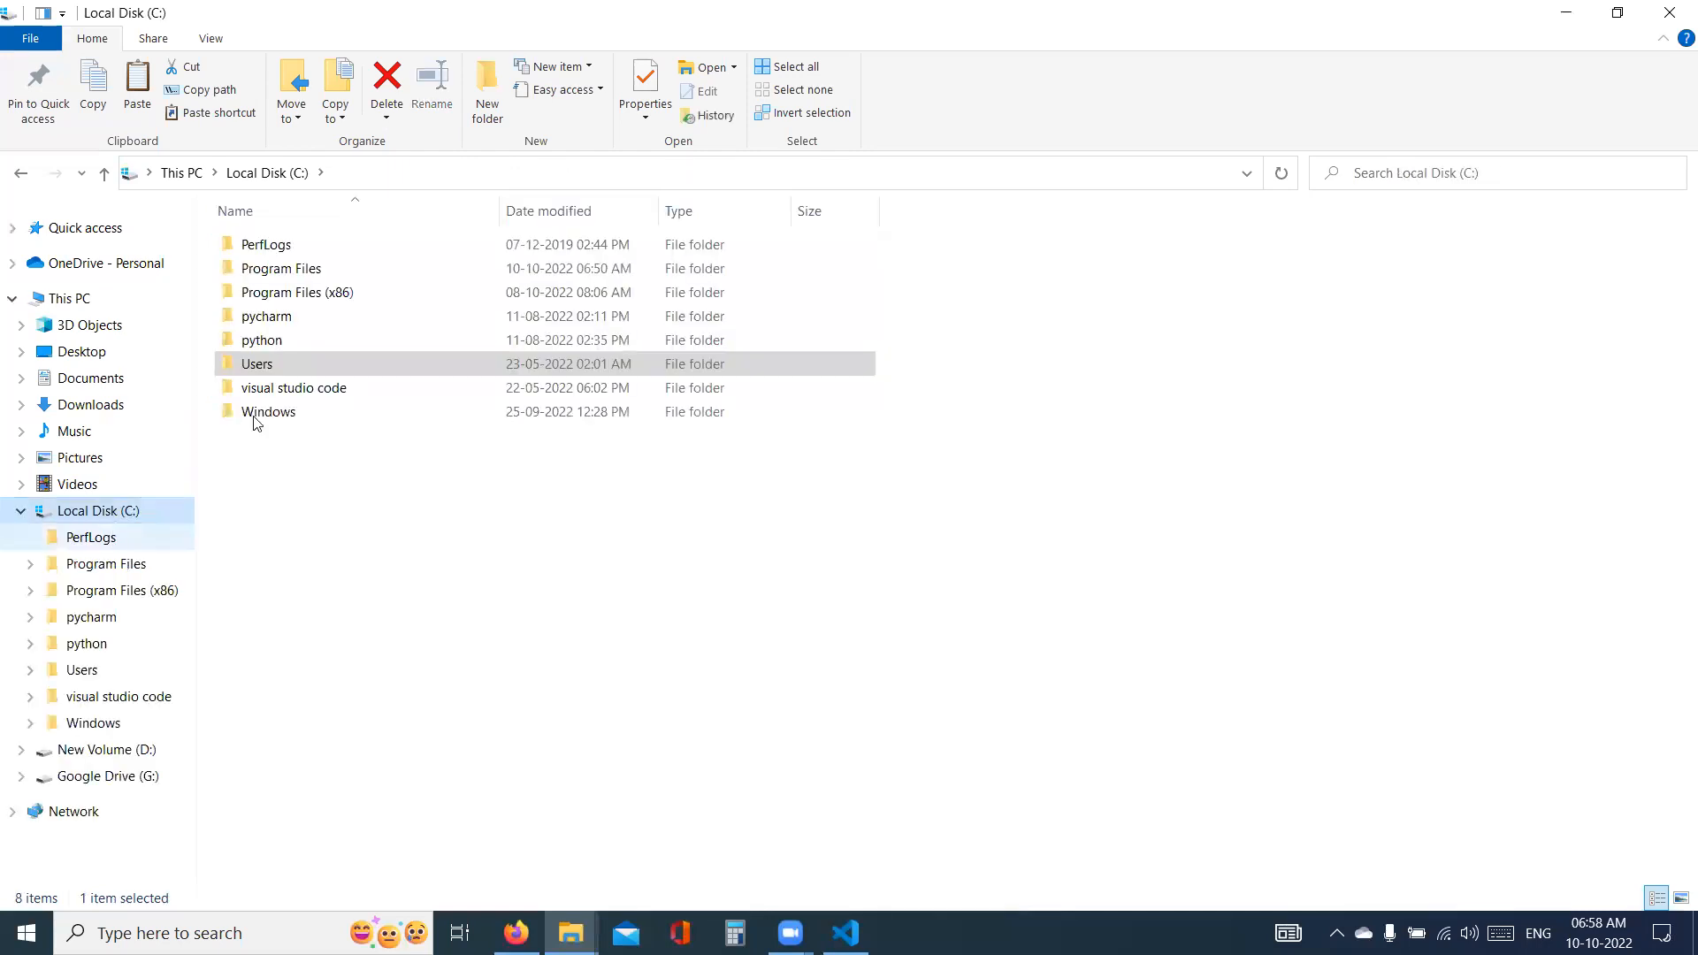
left_click(493, 74)
type("maven")
key("Return")
key("Return")
key("BackSpace")
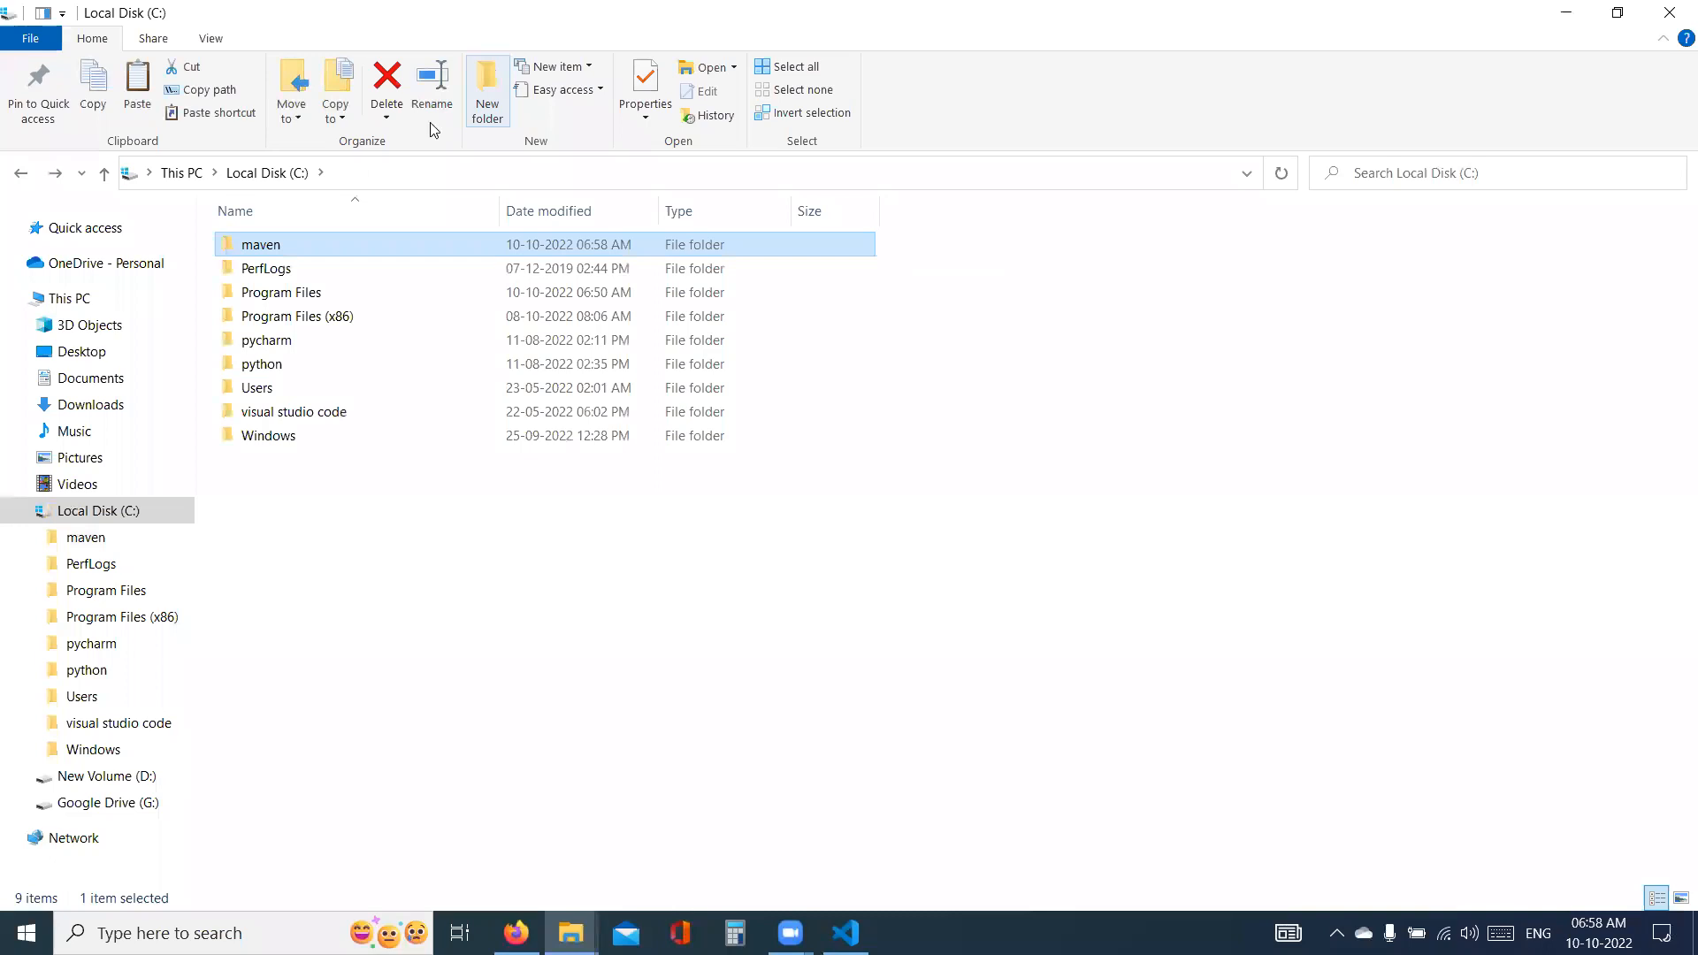
double_click(263, 250)
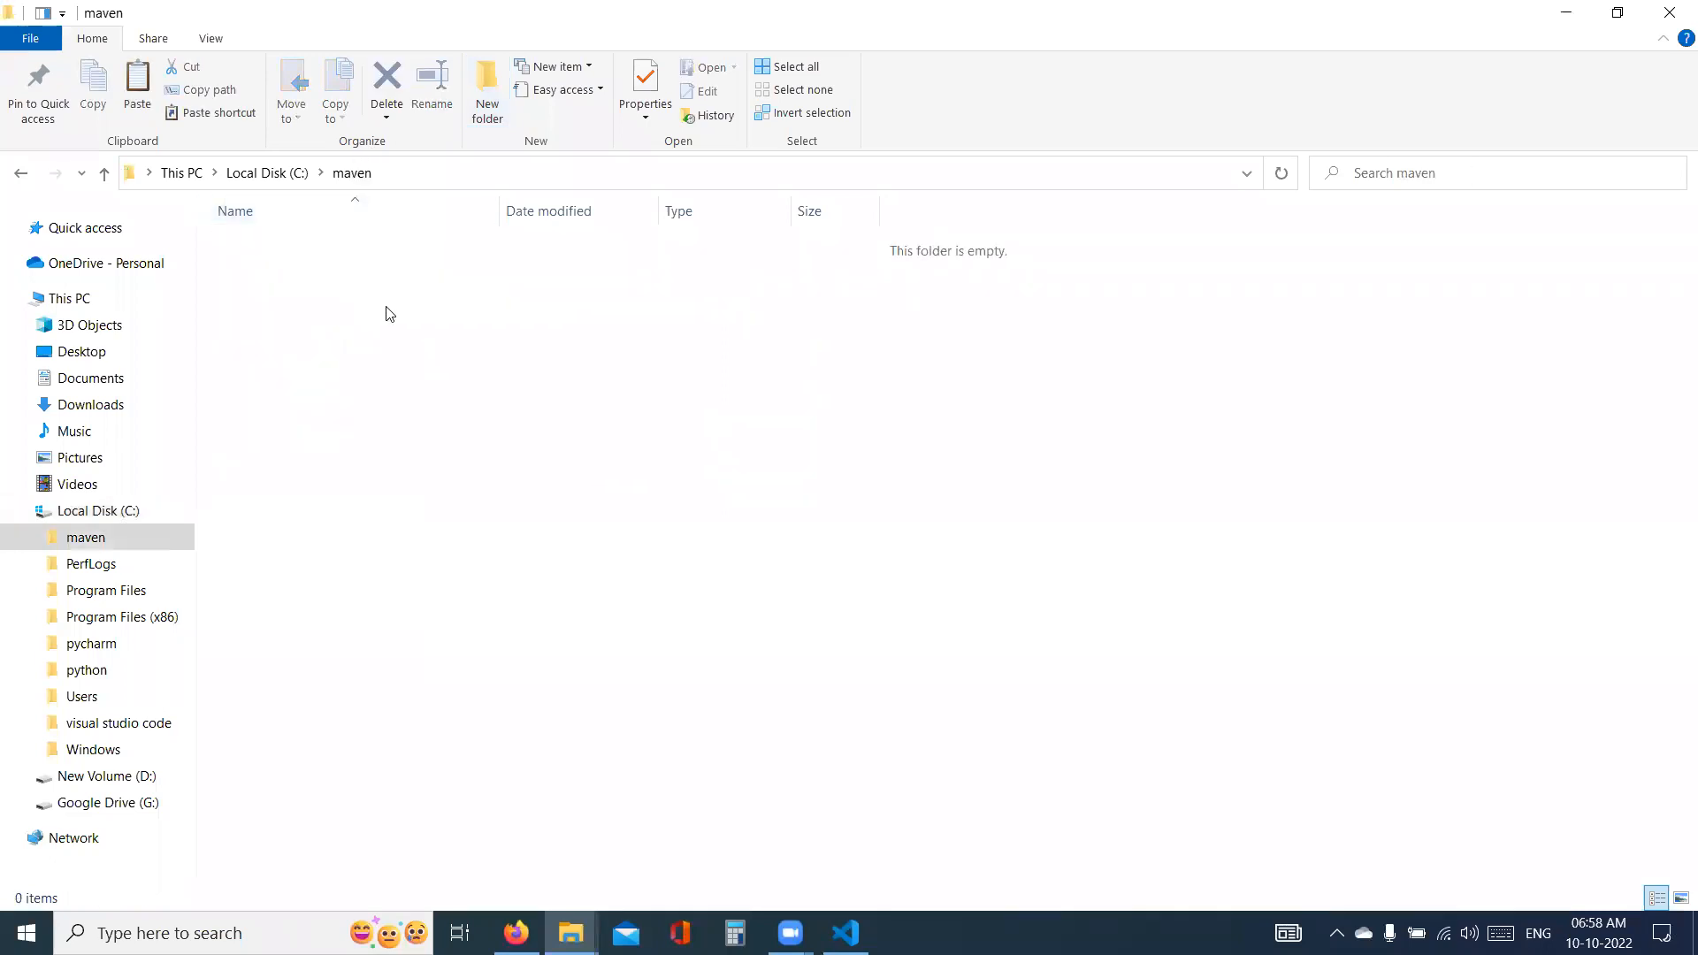
key("ctrl+v")
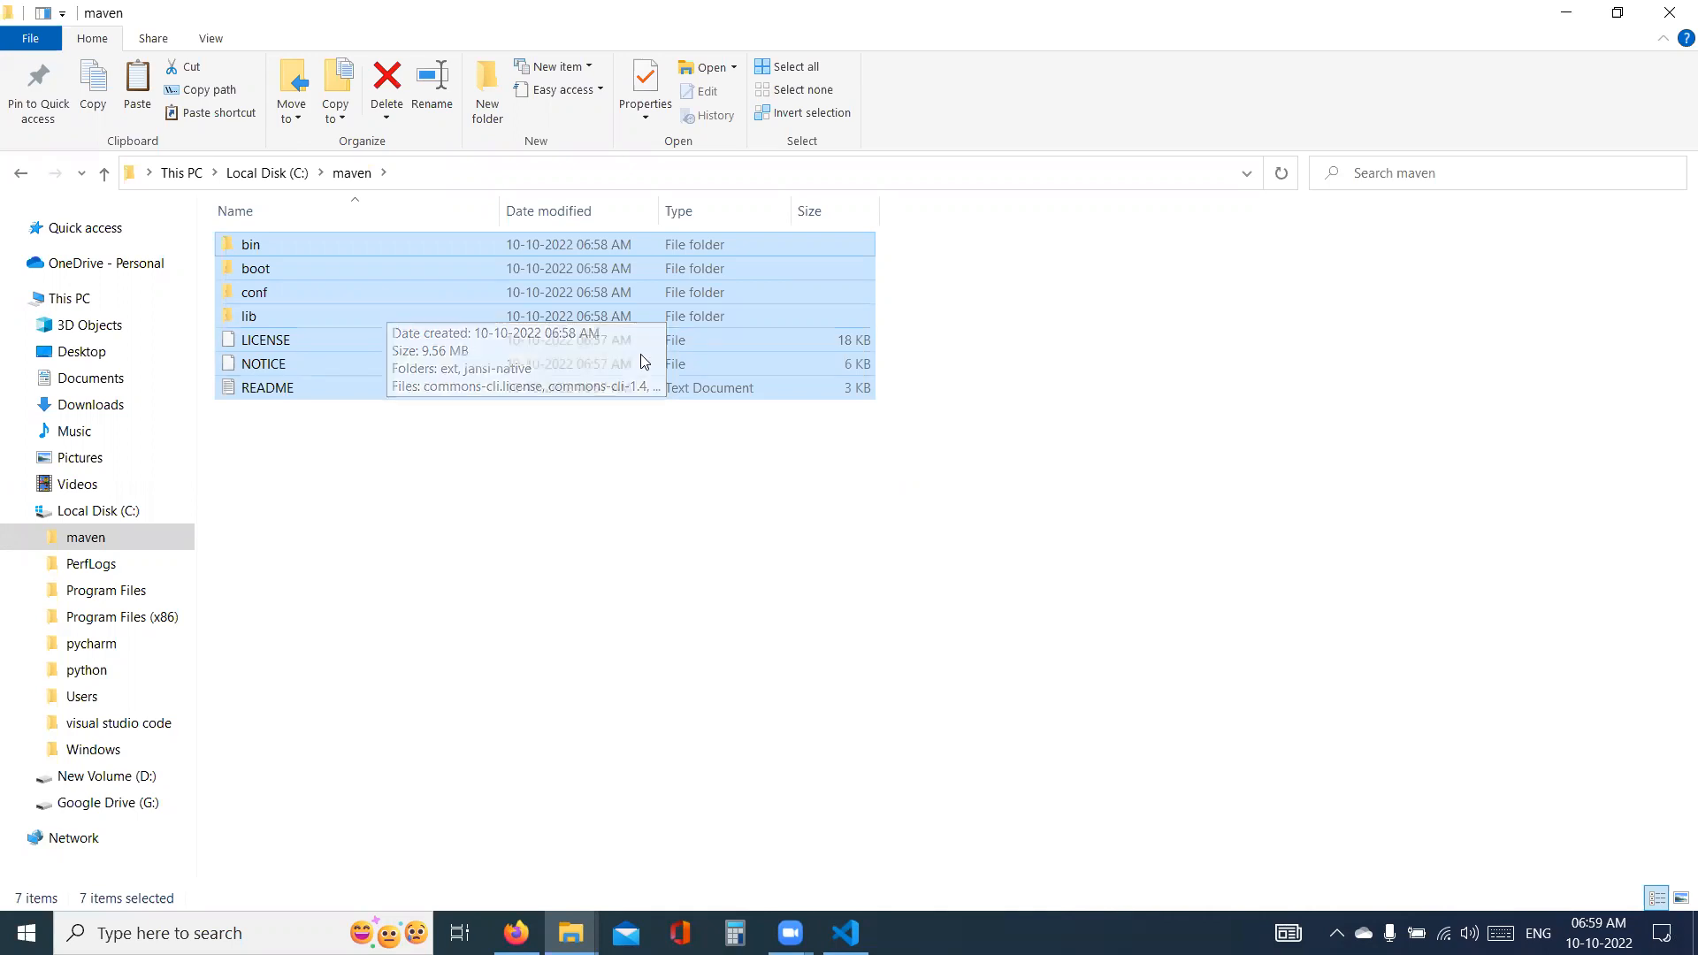
- Open the bin folder of the extracted Maven copy in Downloads and display its full path
left_click(84, 406)
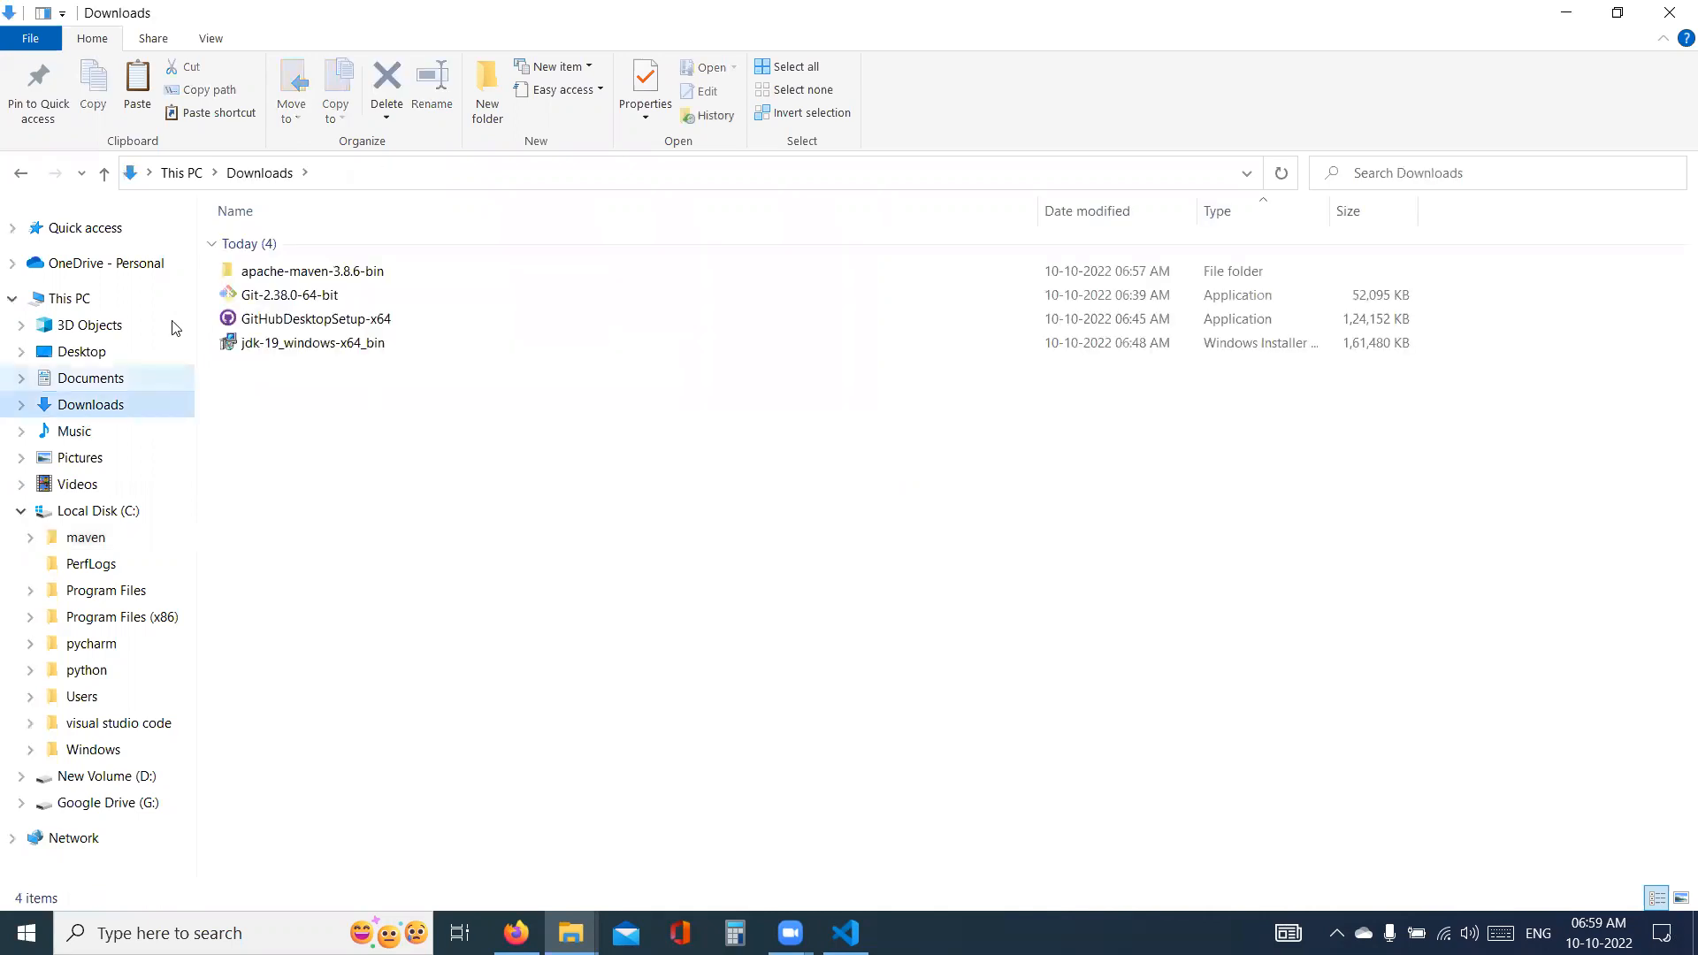
double_click(320, 273)
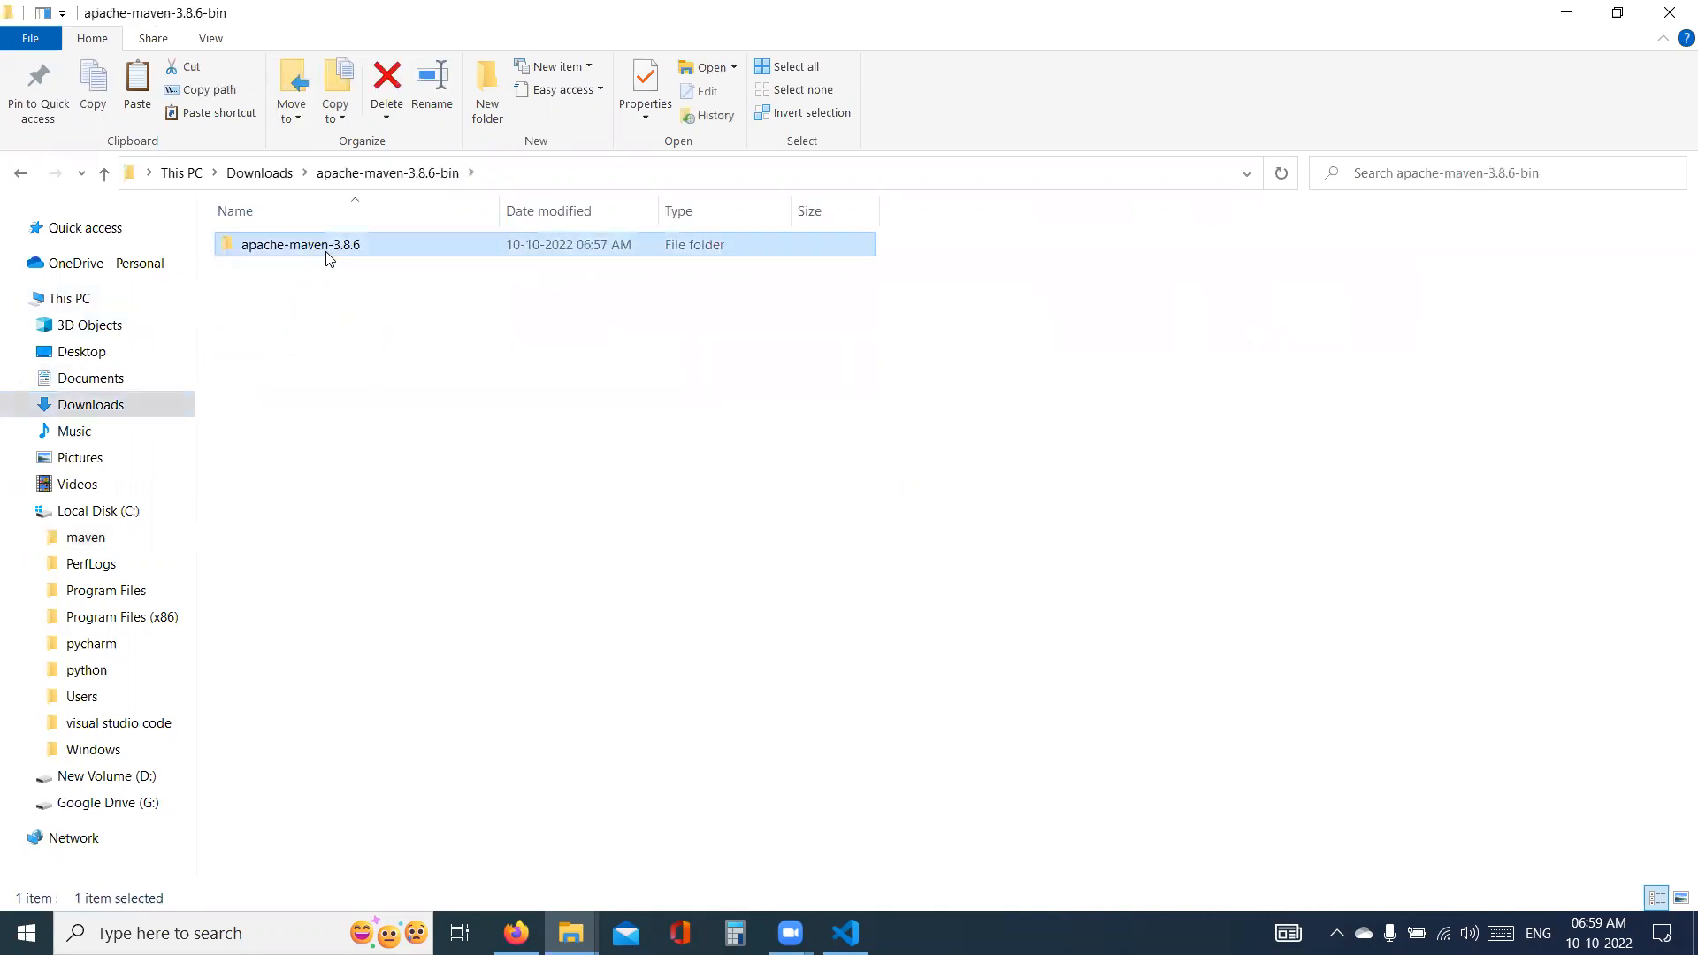
double_click(322, 246)
double_click(313, 242)
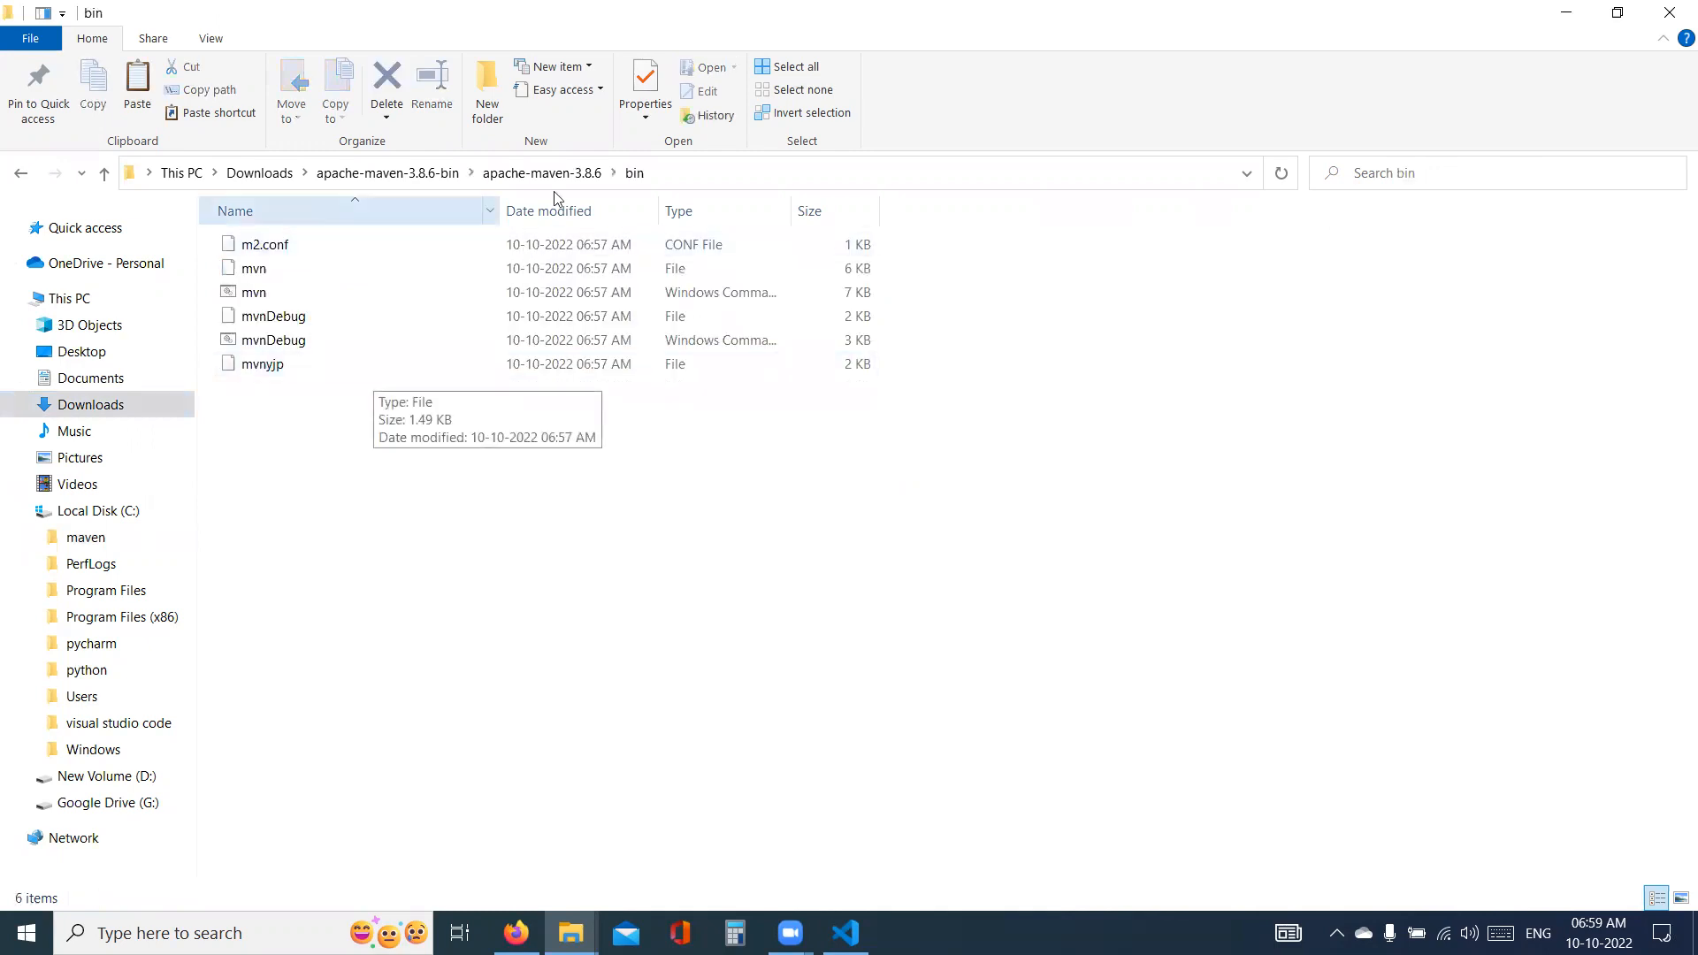
left_click(694, 186)
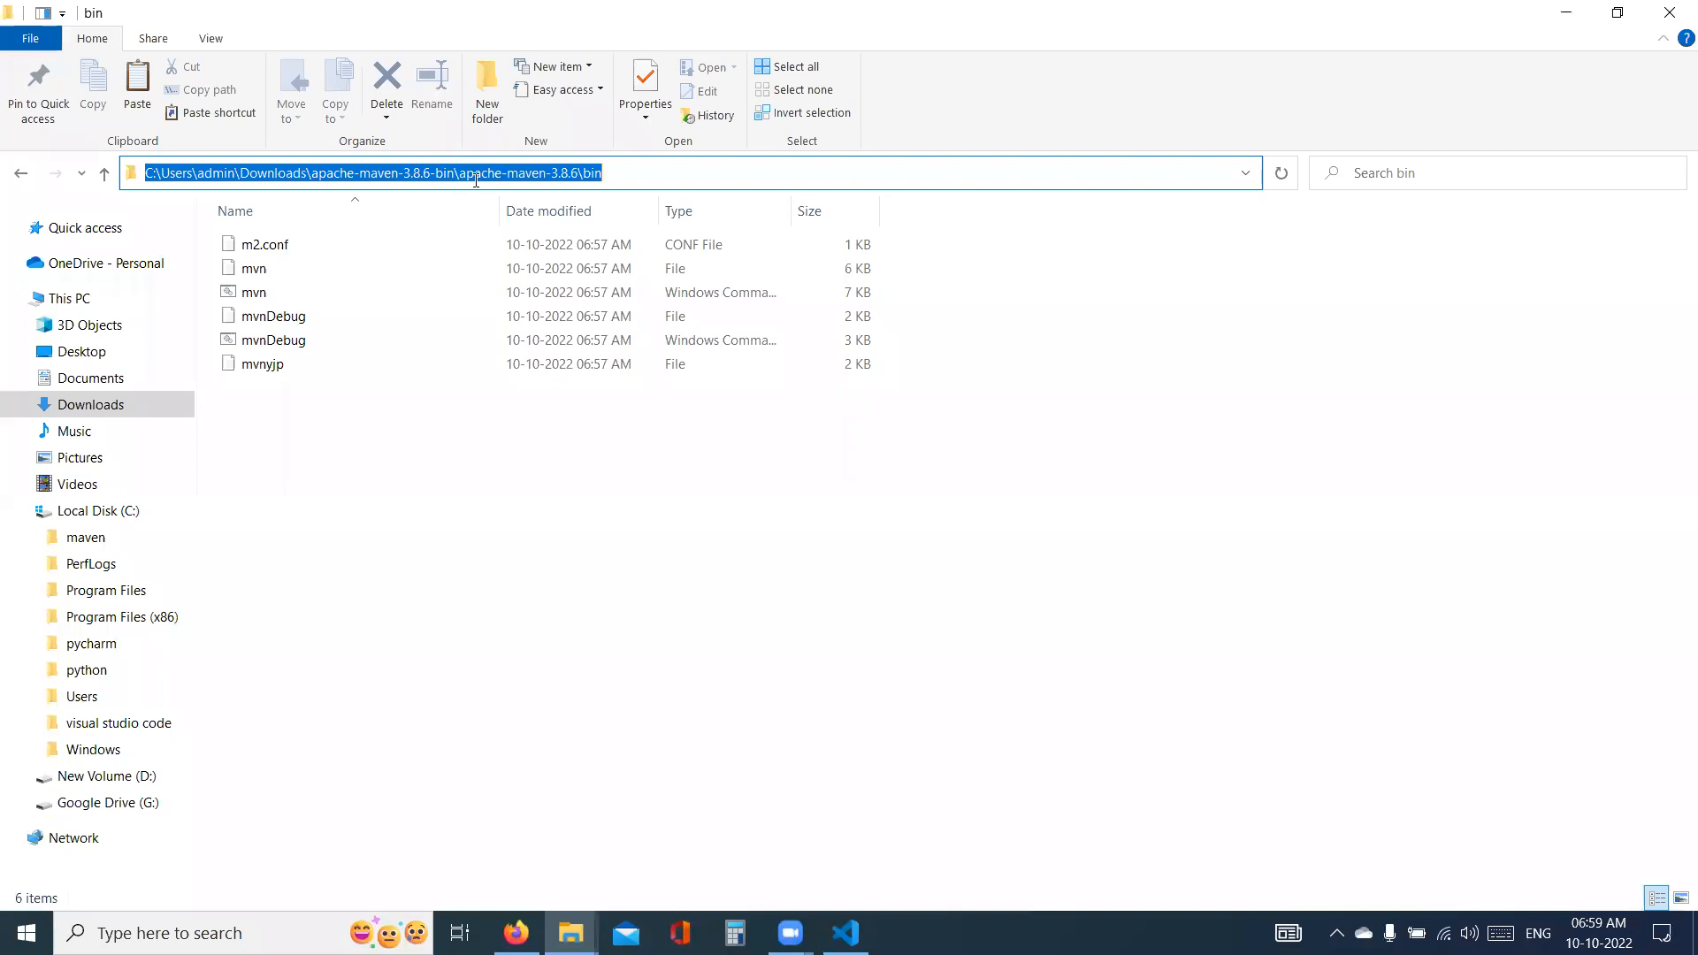
- Display the full paths of the maven folder on Local Disk (C:) and of its bin subfolder
left_click(95, 542)
left_click(415, 173)
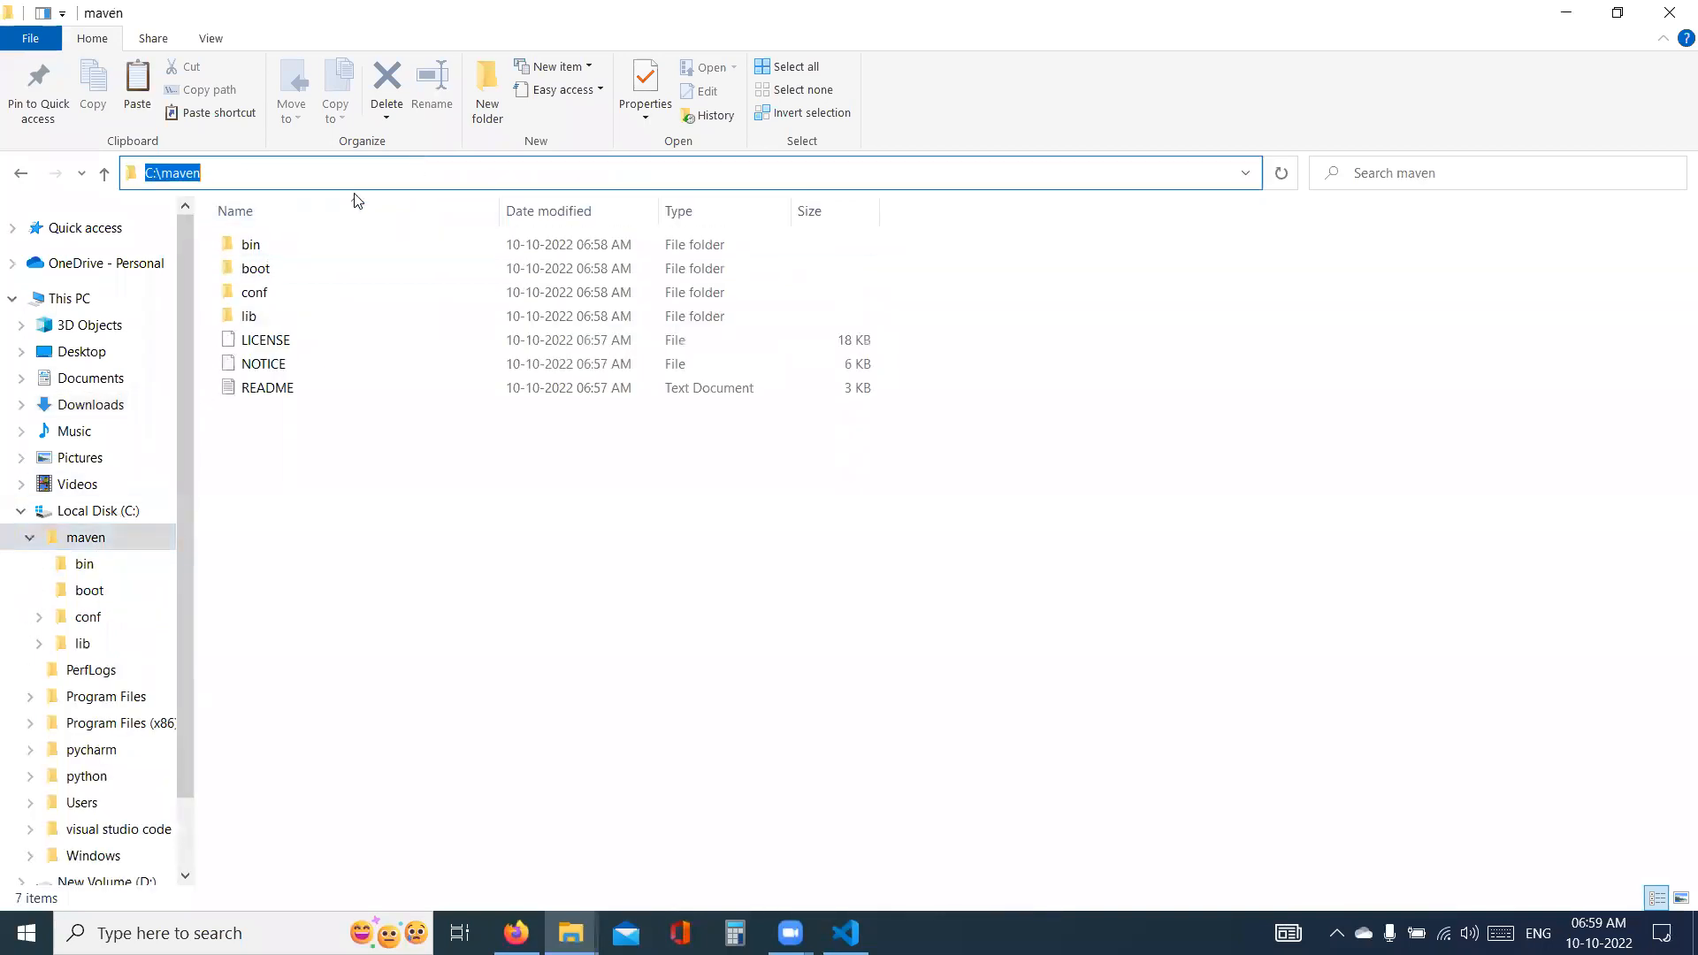
double_click(252, 244)
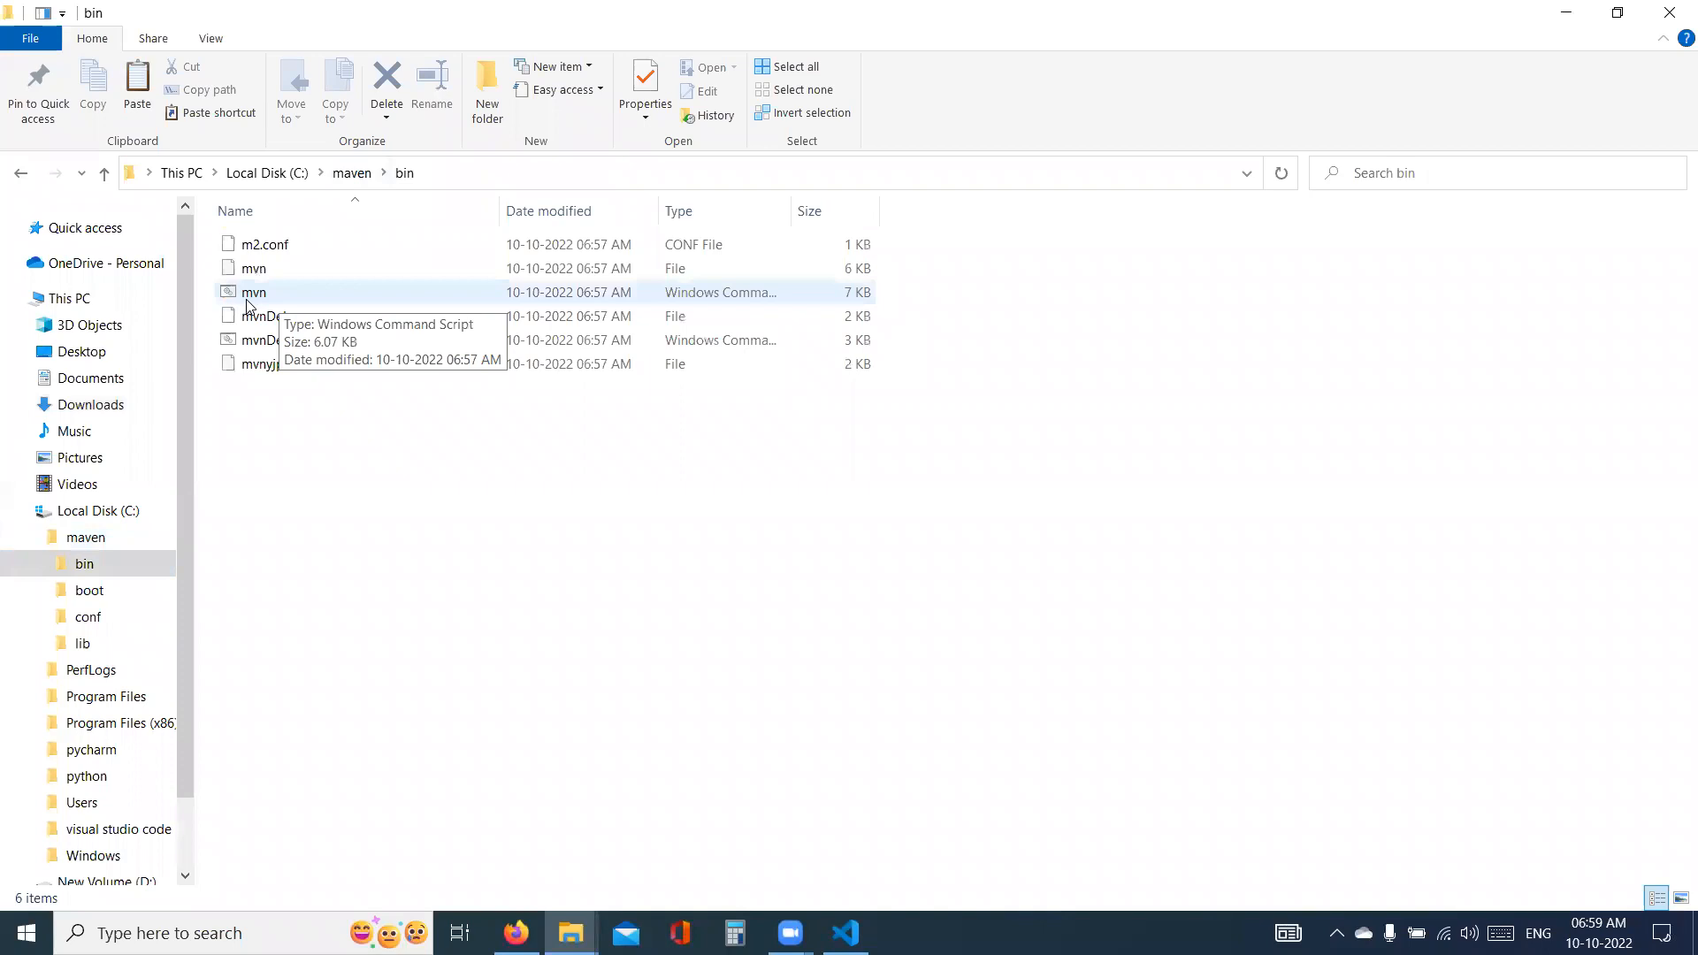
left_click(438, 180)
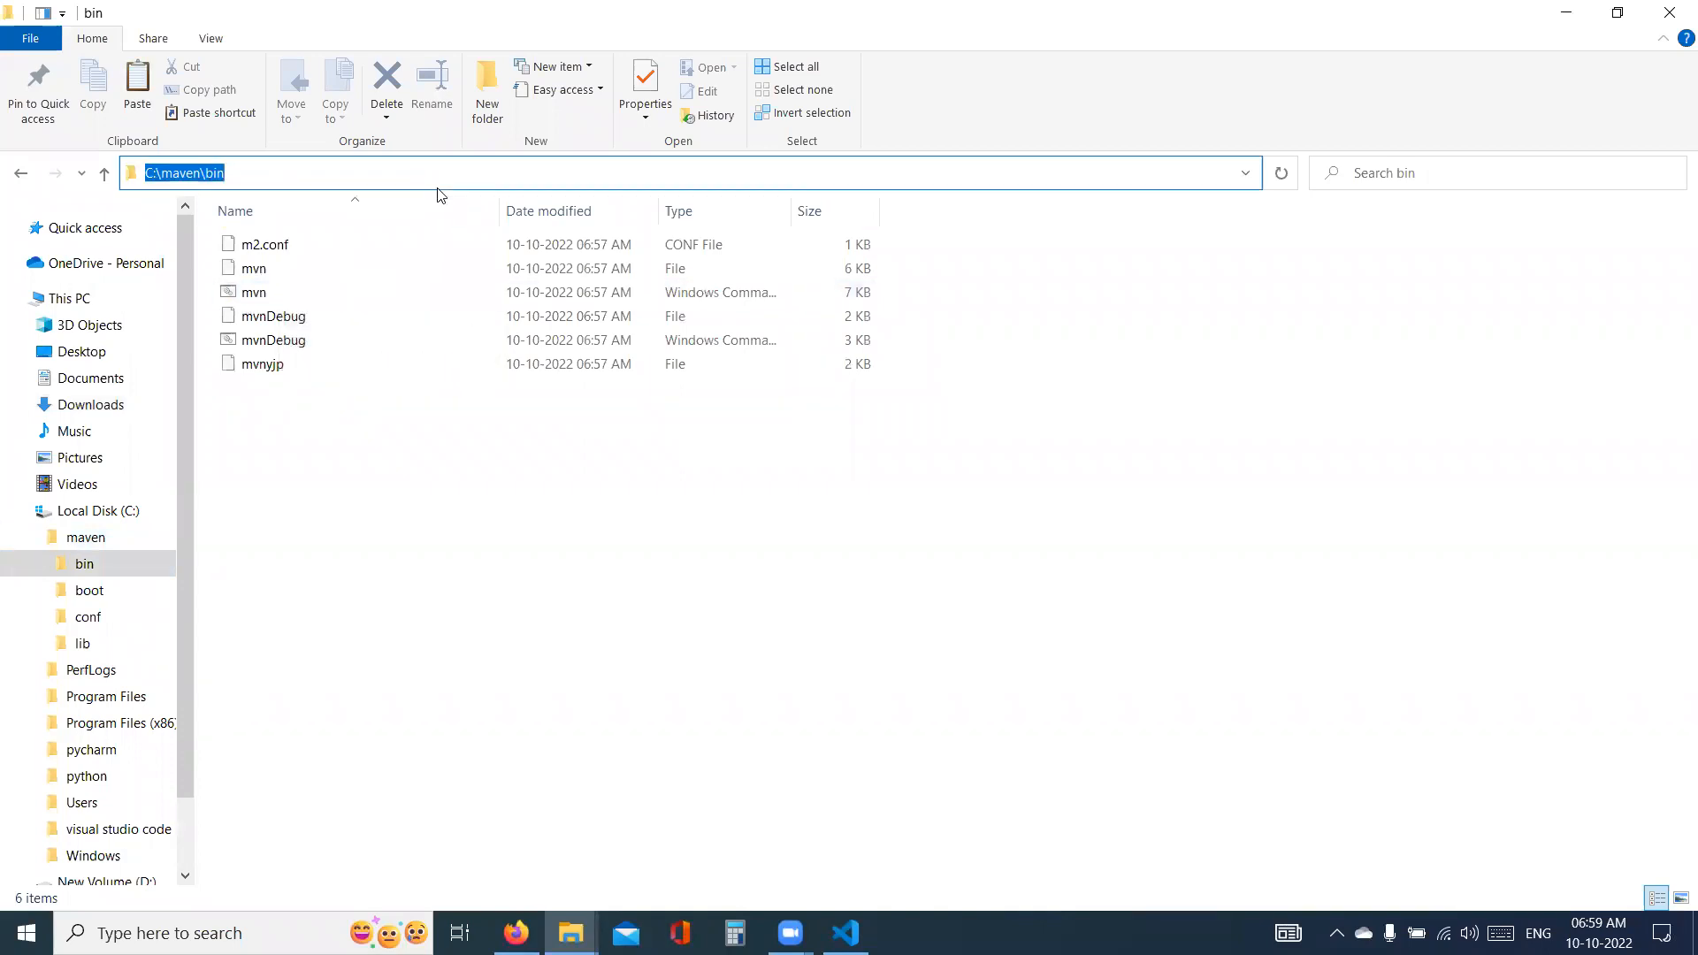
- Switch to Firefox and copy the web address of the Apache Maven download page
key("alt+Tab")
key("alt+Tab")
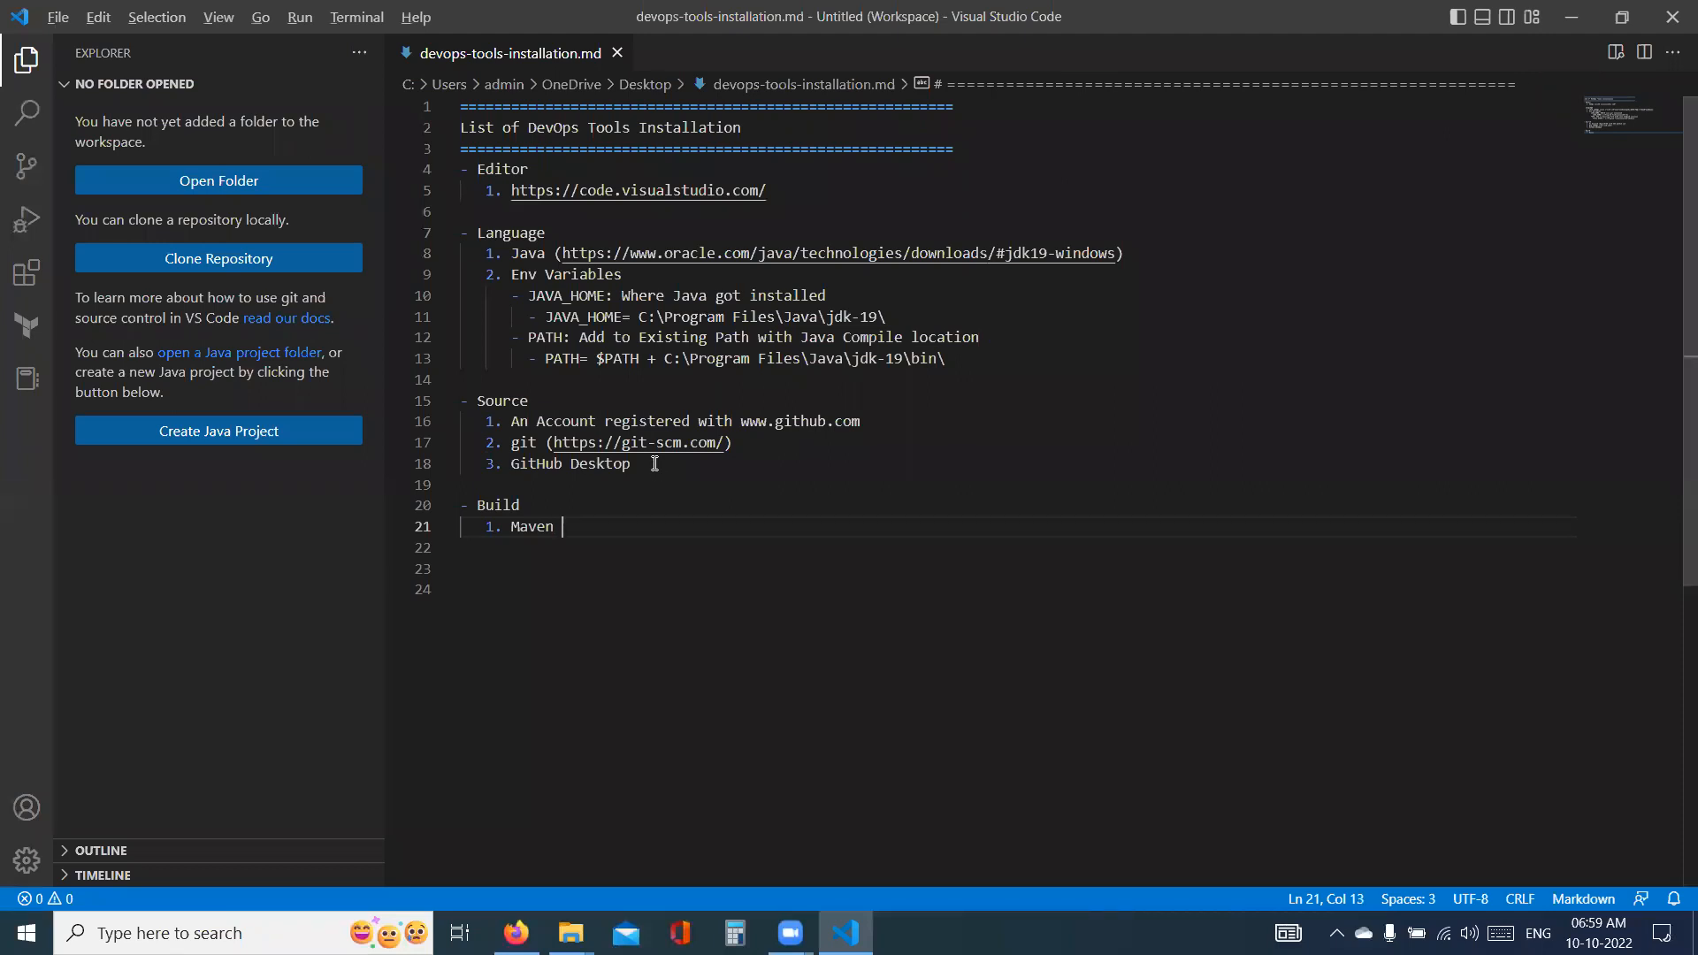
key("alt+Tab")
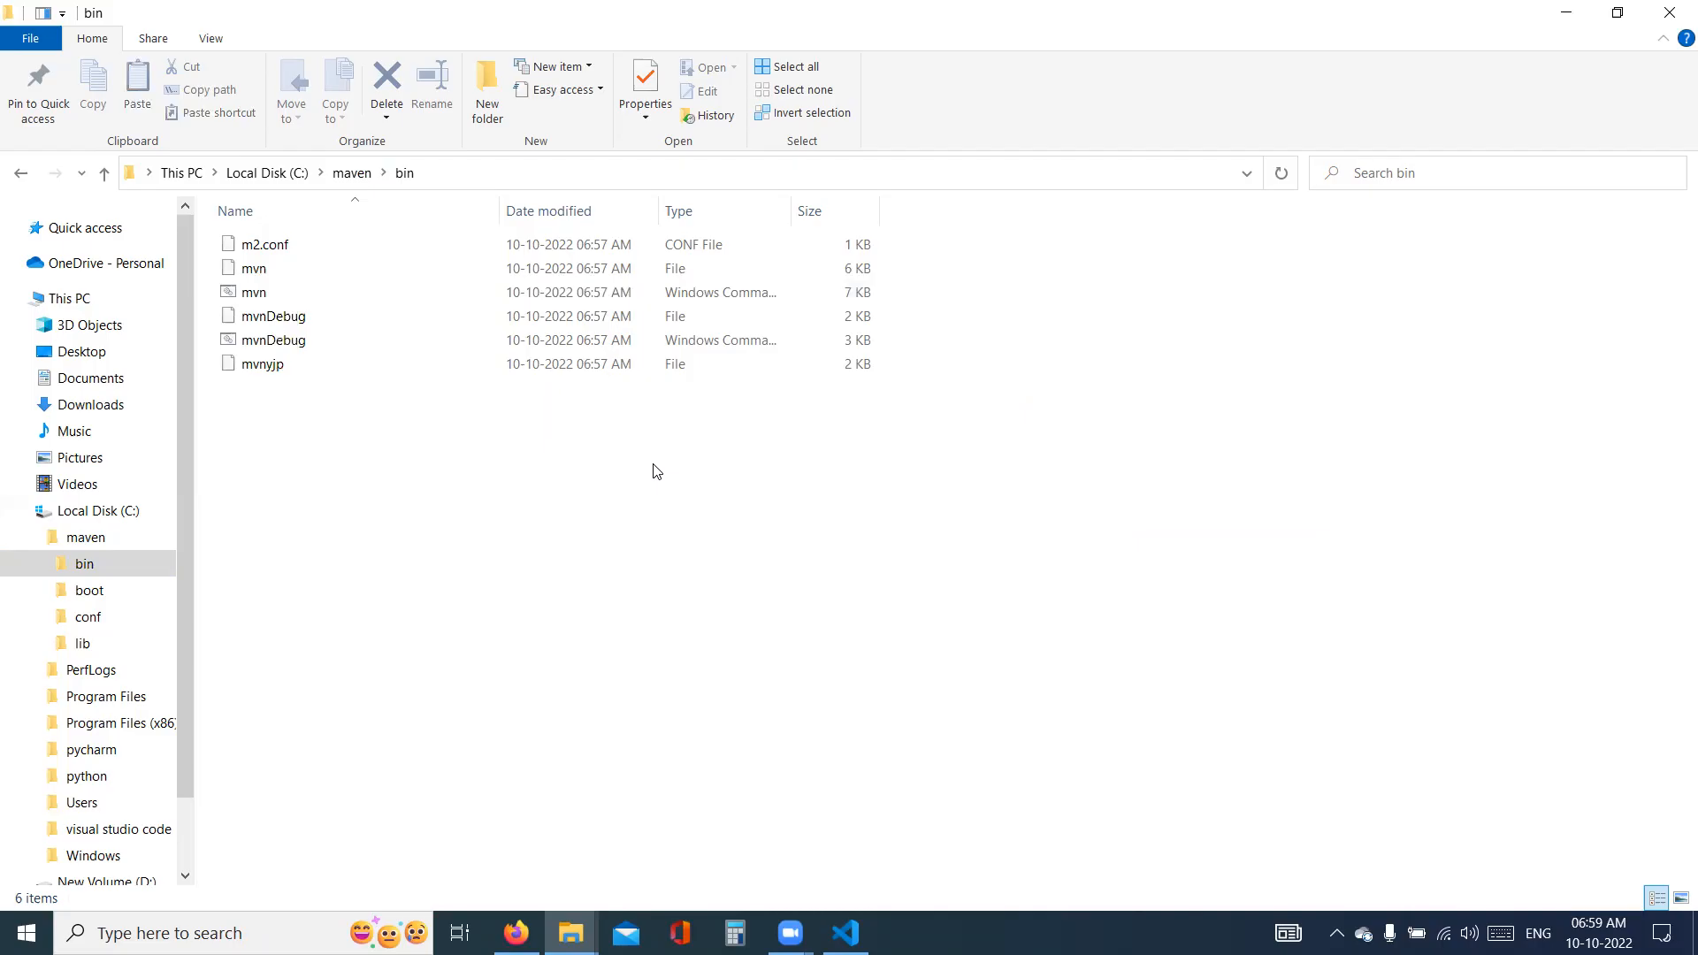
key("alt+Tab")
key("alt+Tab")
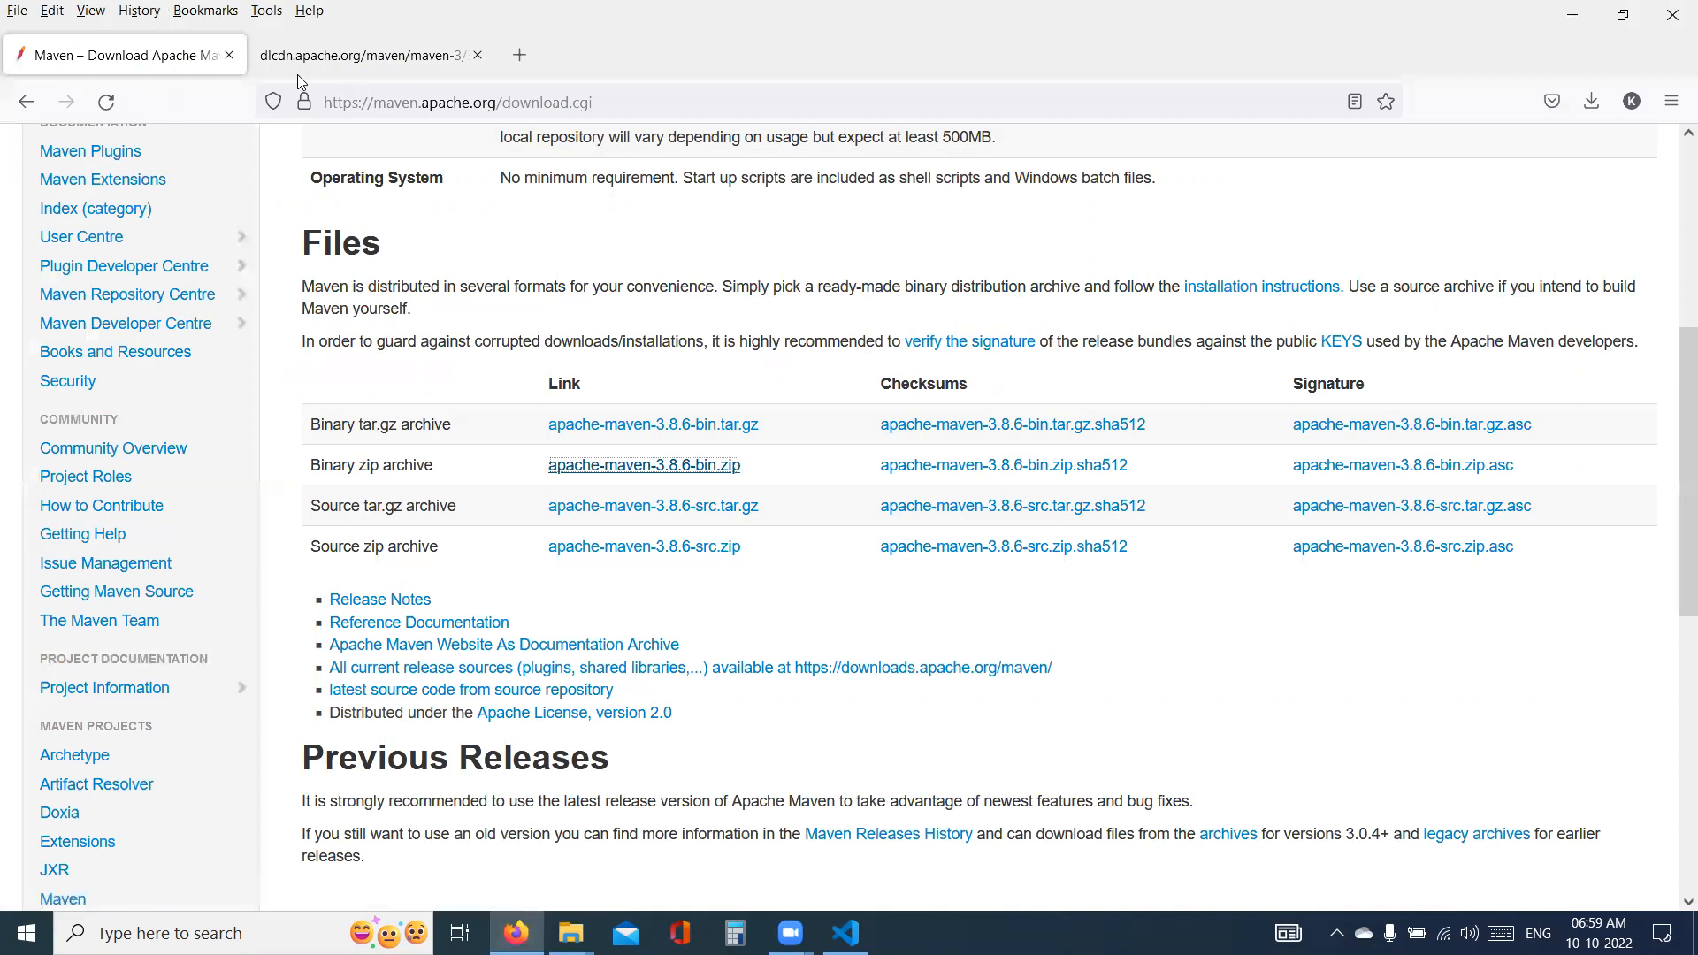
left_click(349, 99)
key("alt+Tab")
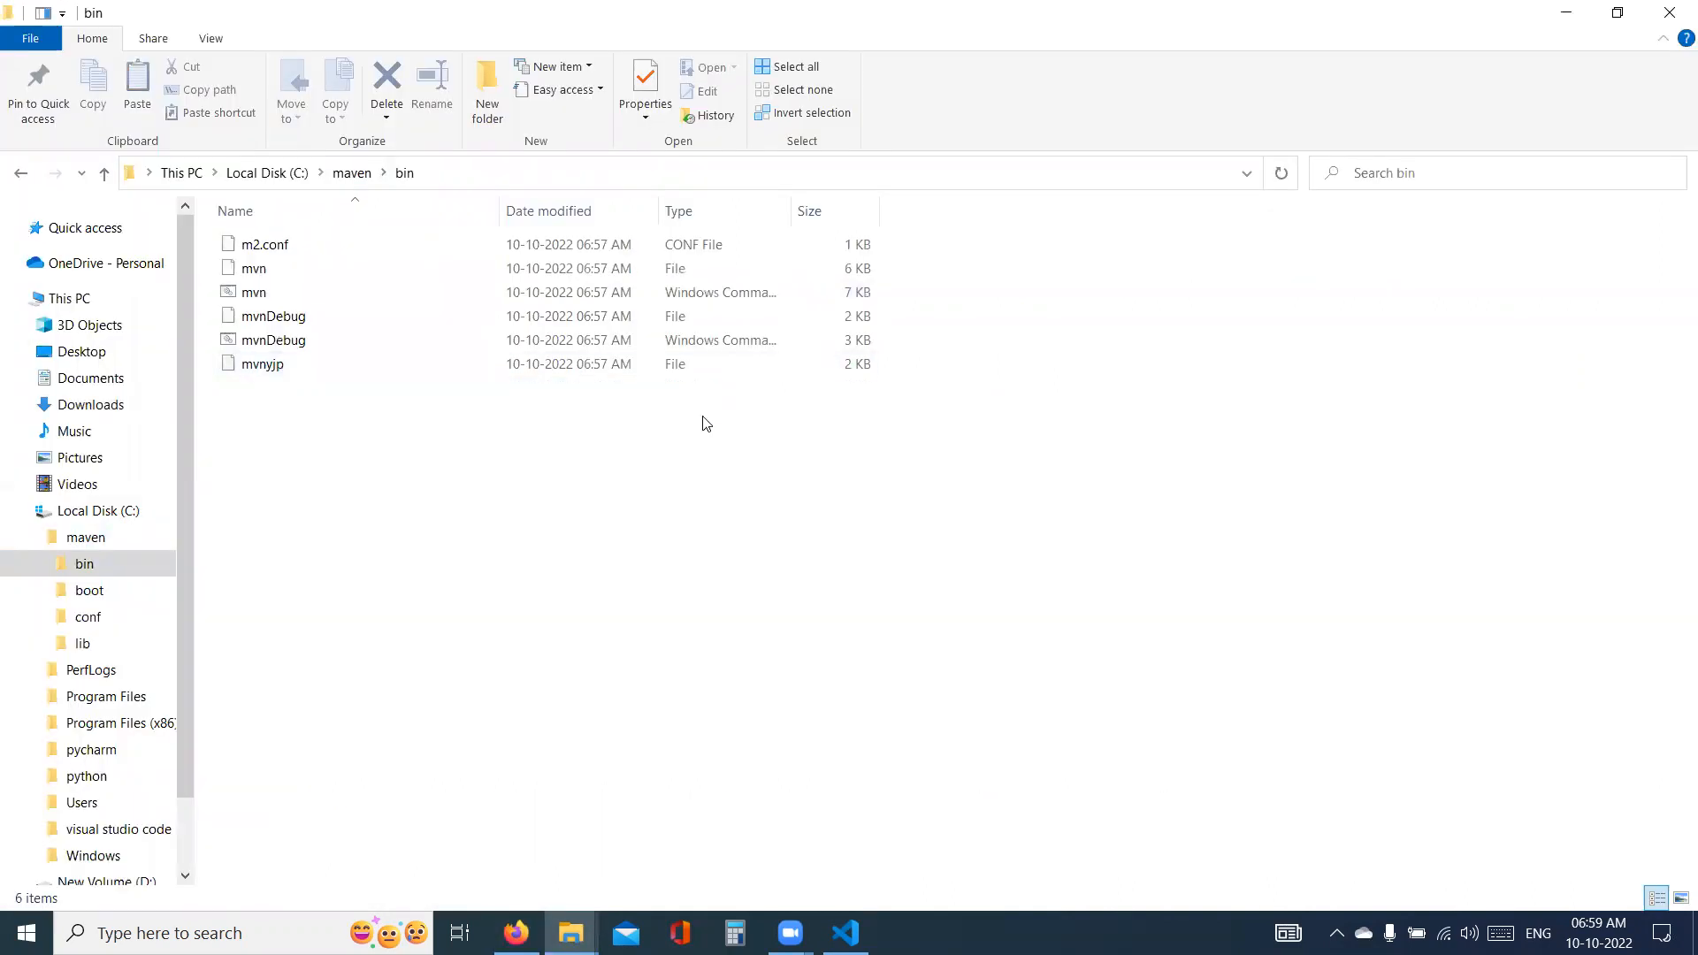
key("alt+Tab")
key("alt+Tab")
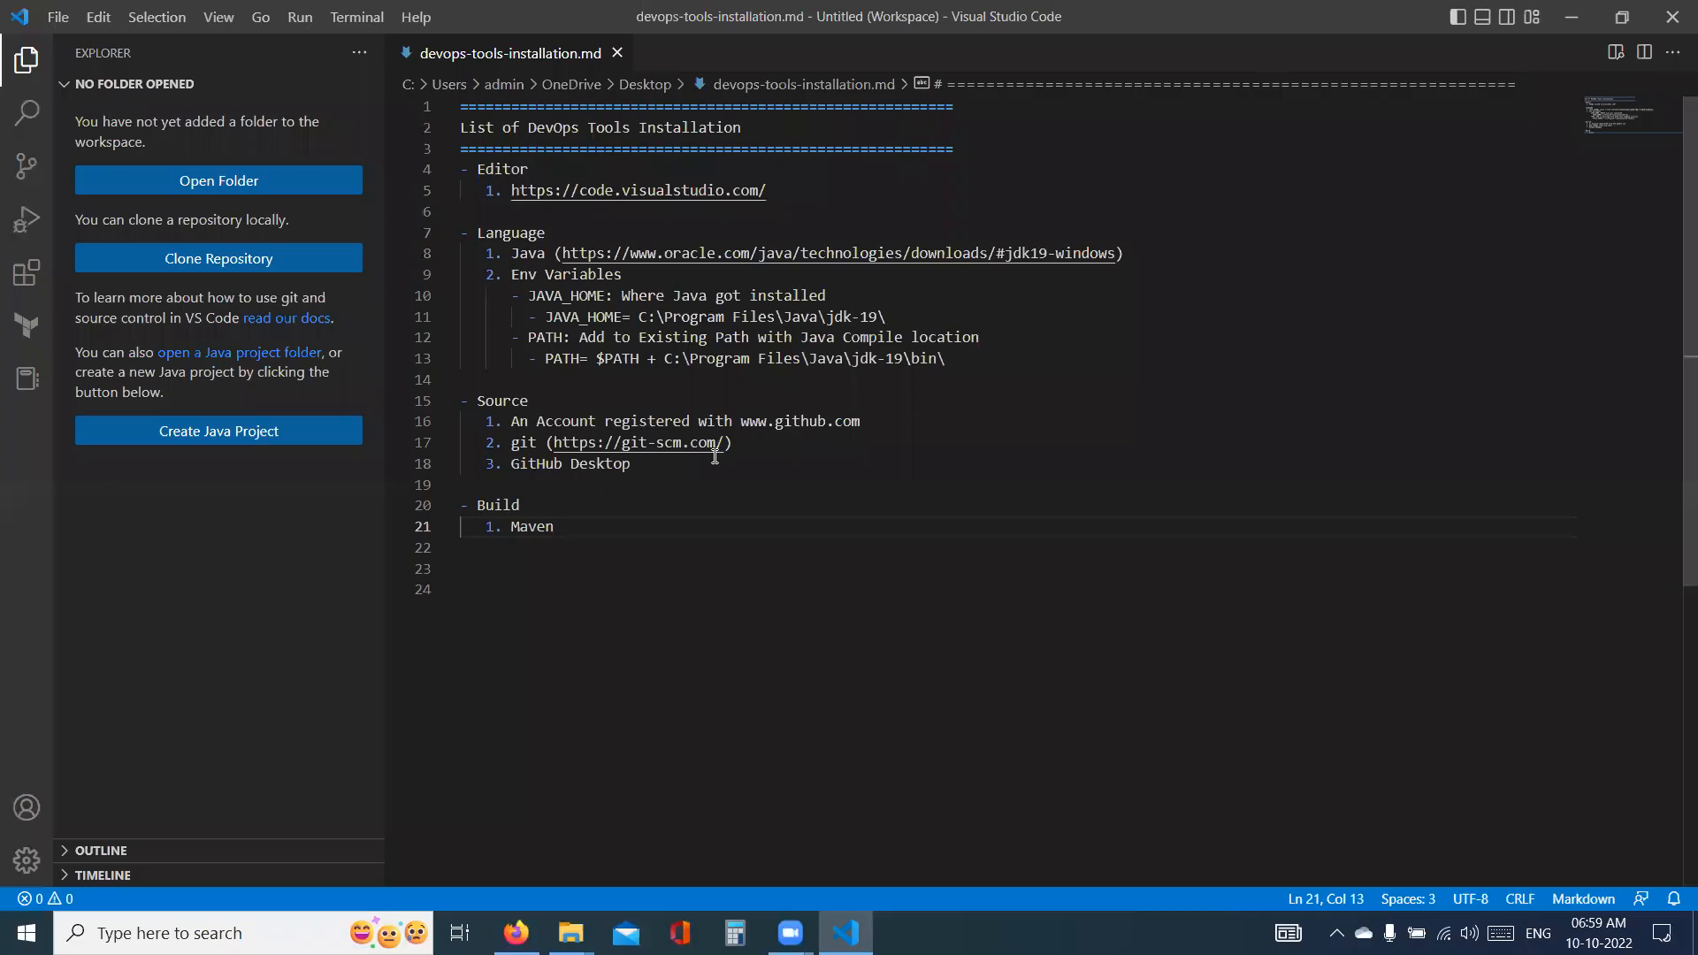
type("for")
key("BackSpace")
key("BackSpace")
key("BackSpace")
key("BackSpace")
type("downald")
key("BackSpace")
key("BackSpace")
key("BackSpace")
type("load (")
key("ctrl+v")
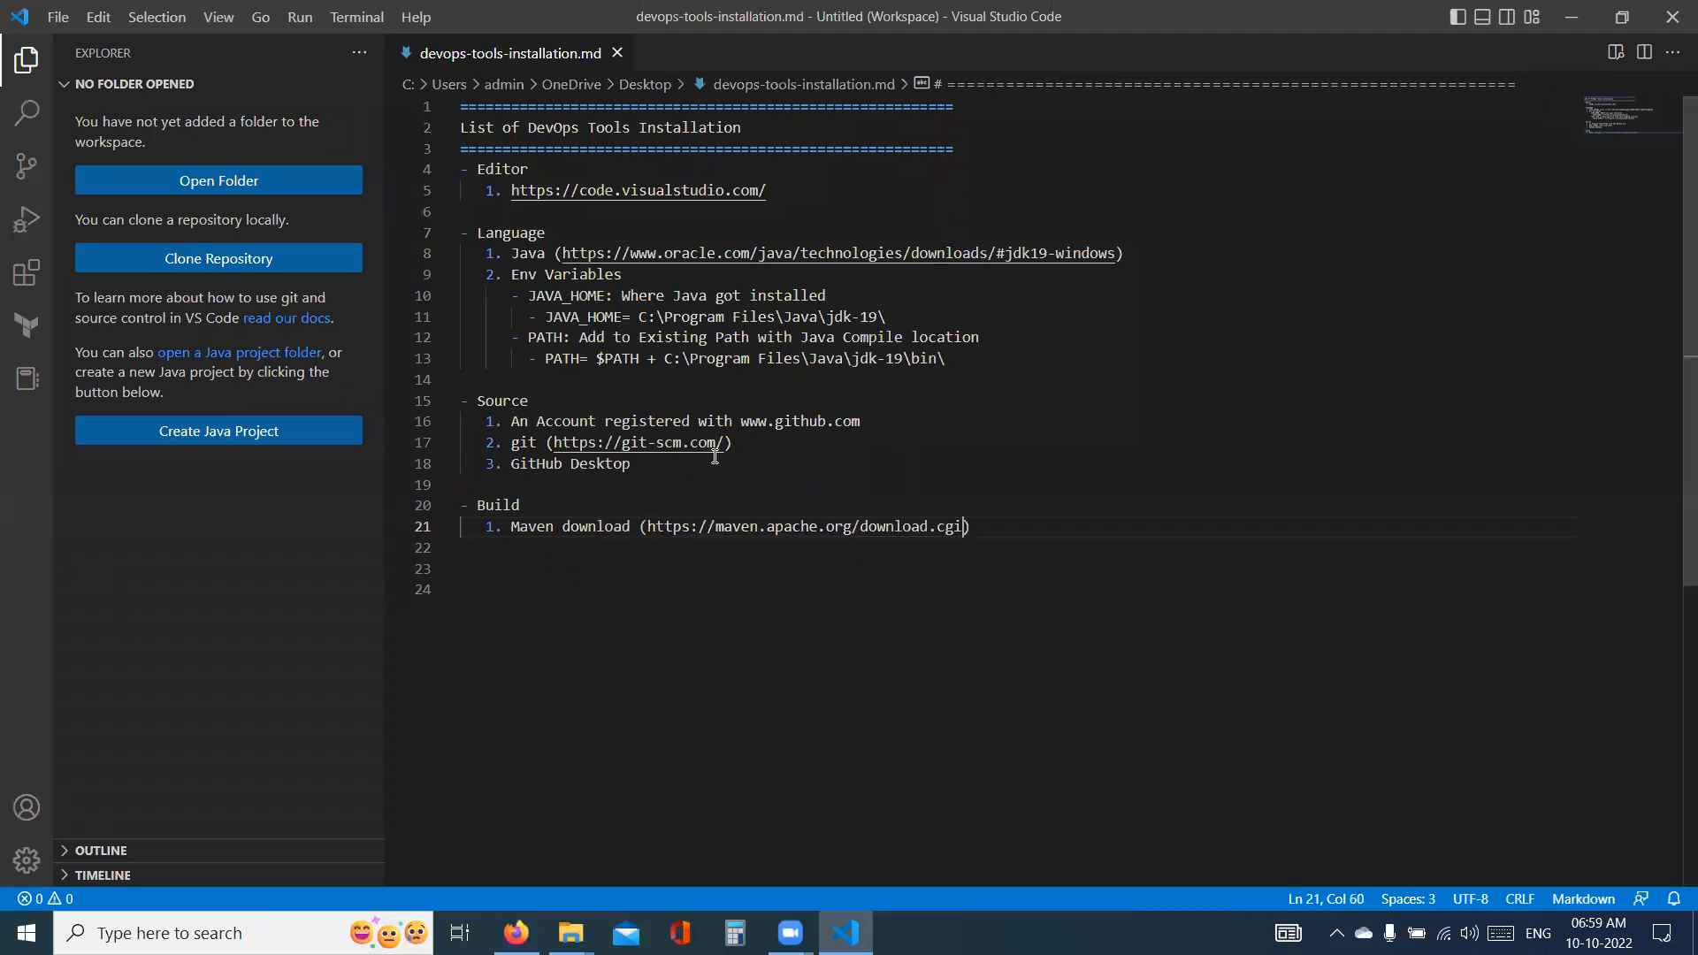
- Add a "MAVEN HOME:" line directly beneath the Maven download entry in the Build section
left_click(998, 523)
key("Return")
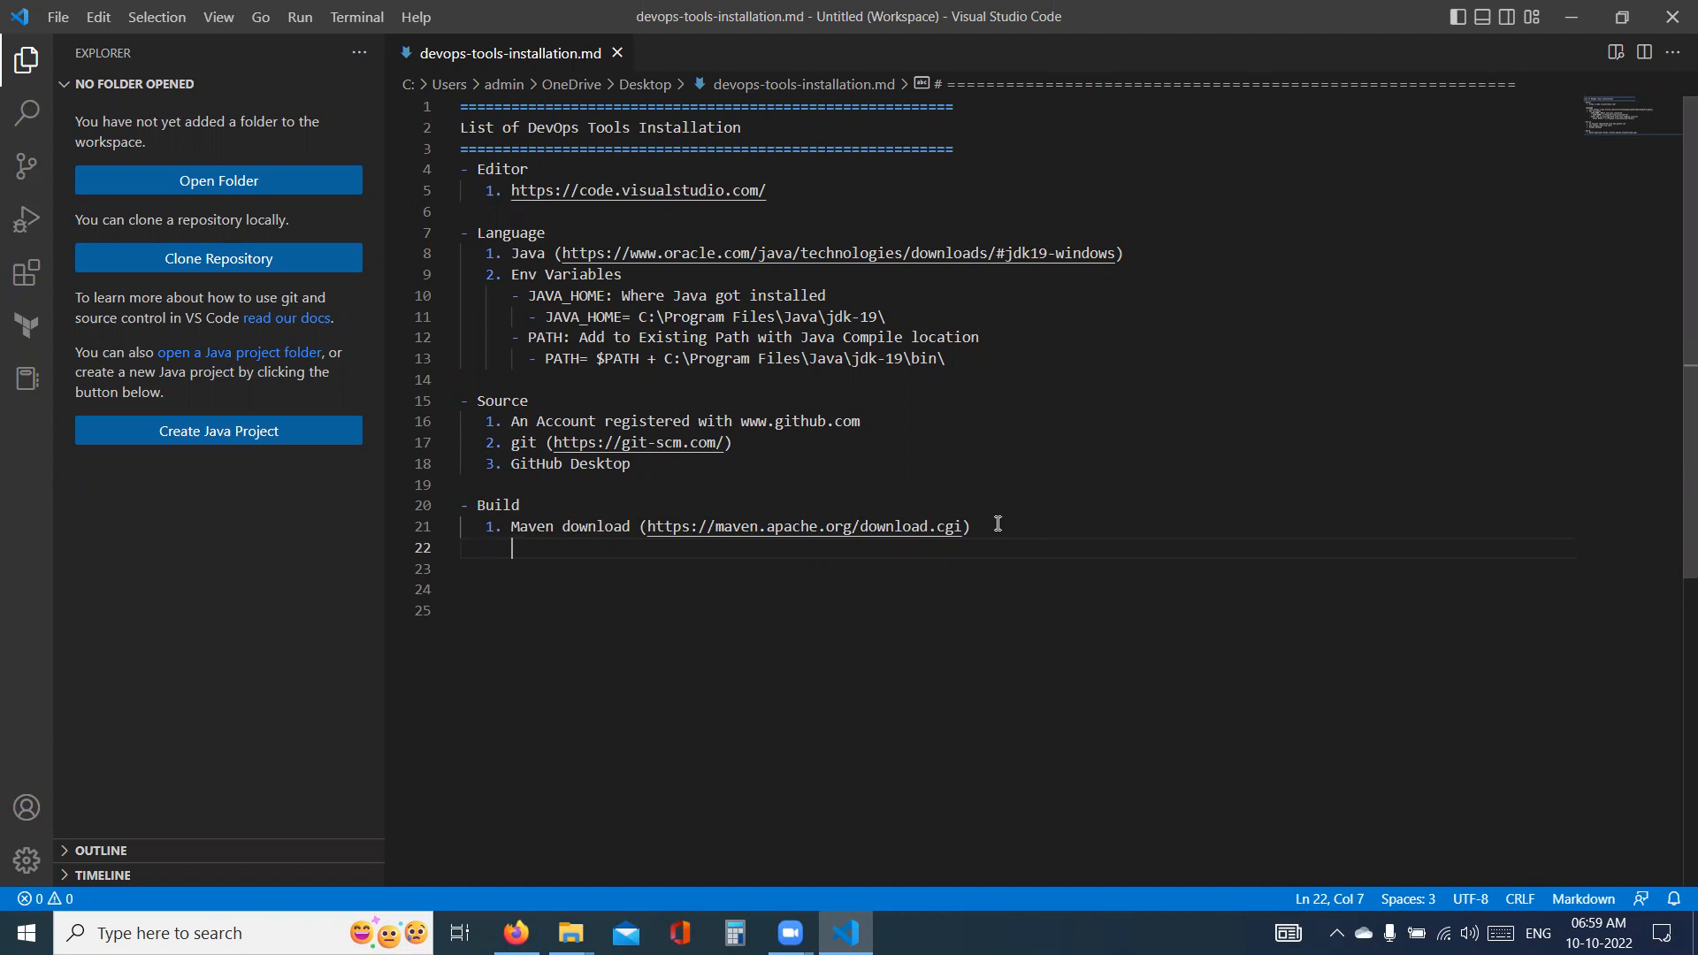
type("MAVEN HOME:")
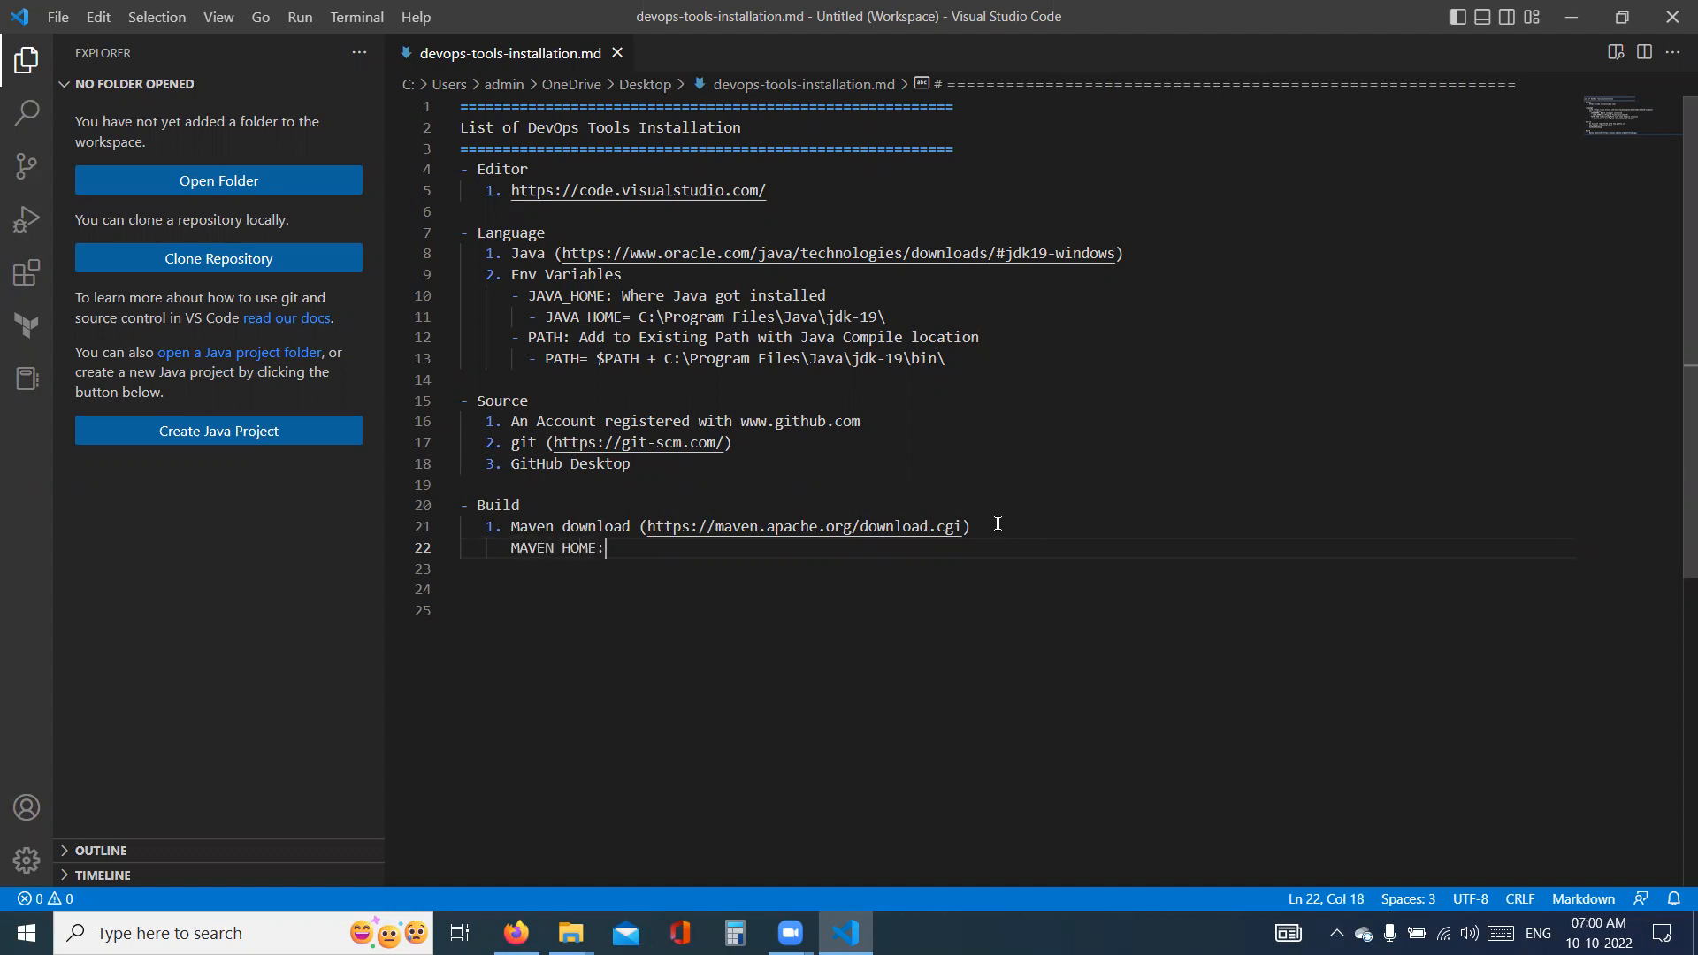
- Add the indented bullet "- M2_HOME = C:\maven\" under the MAVEN HOME line
key("Return")
type("-")
key("BackSpace")
key("BackSpace")
type("- M2_HOME:")
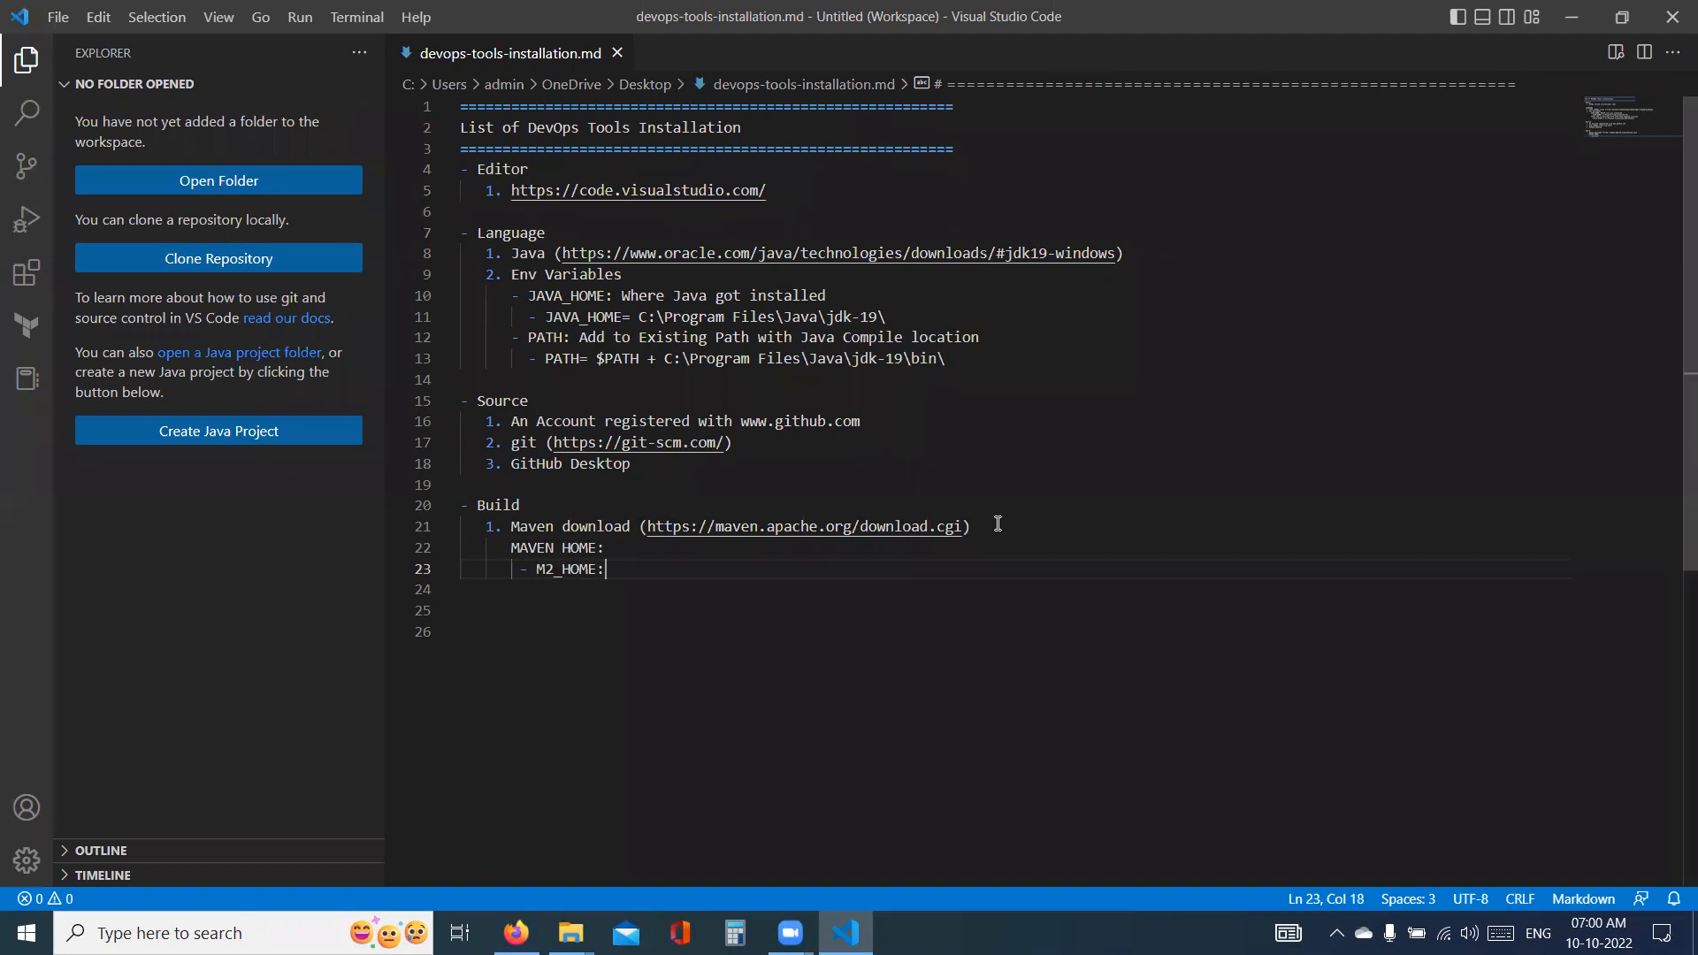
key("BackSpace")
key("BackSpace")
type("= C:\\maven\\")
- Add the bullet "- PATH = $PATH + C:\maven\bin\" below the M2_HOME bullet
key("Return")
type("- PATH = $PATH")
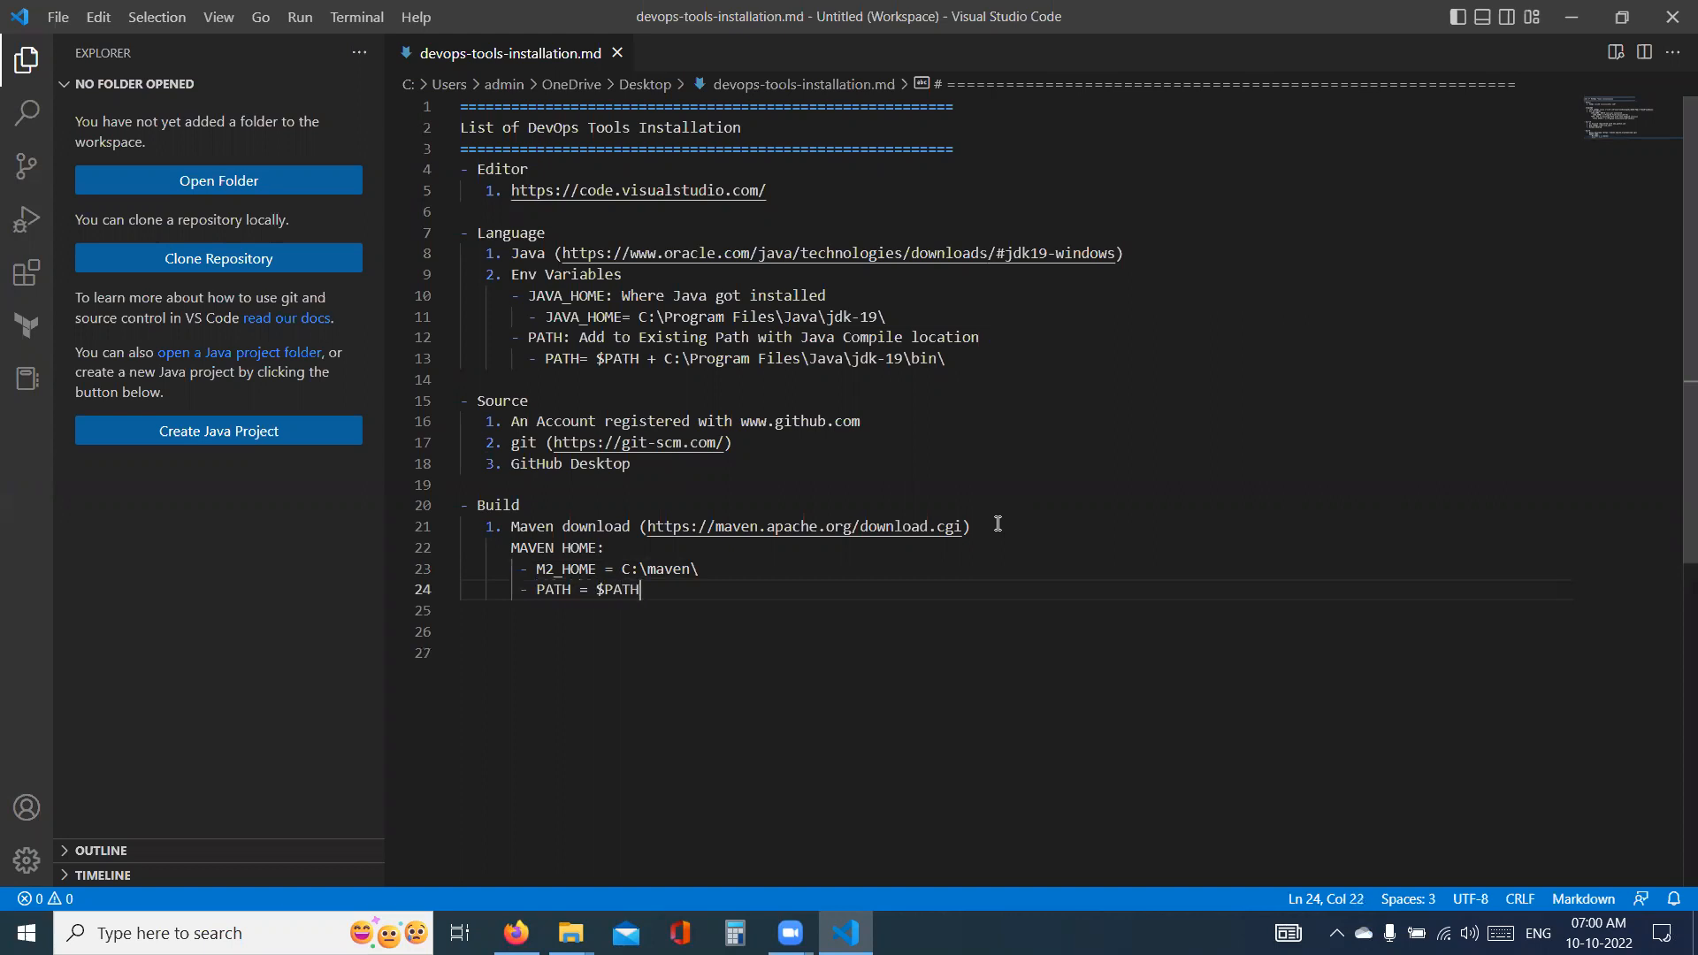
type(":")
type(" +")
type(" C:\\m")
type("aven")
type("\\bin")
type("\\")
- Switch to File Explorer to check the mvn command file and full path of Maven's bin folder, then return to Visual Studio Code
key("alt+Tab")
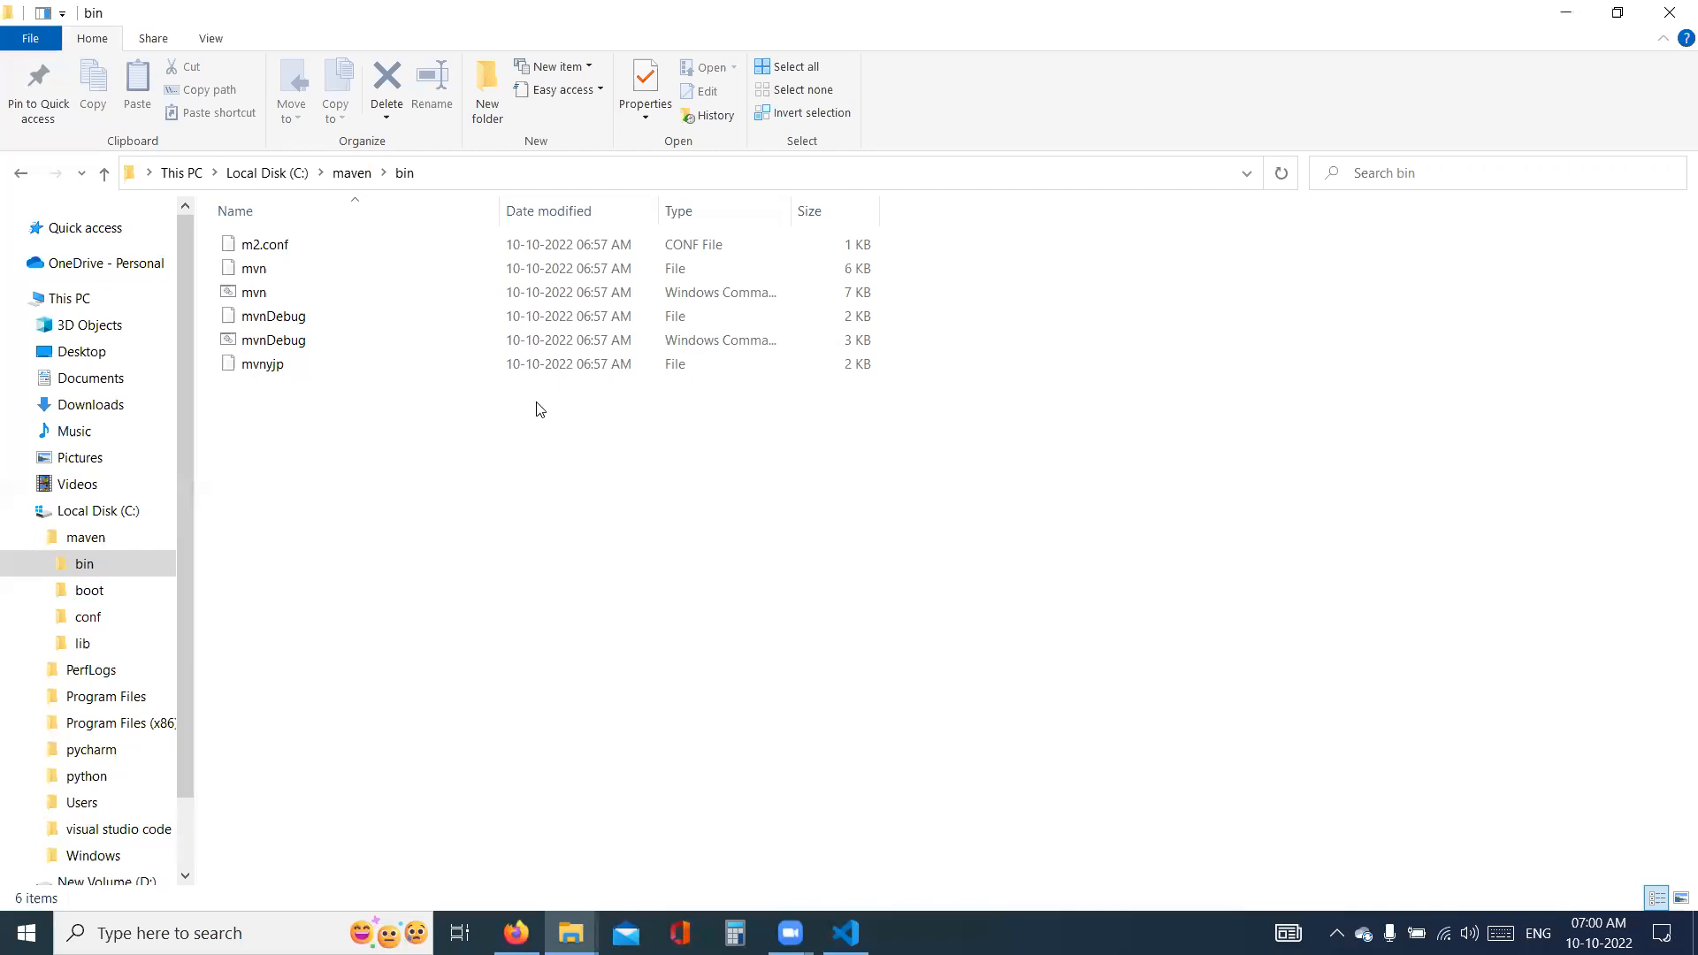
left_click(277, 299)
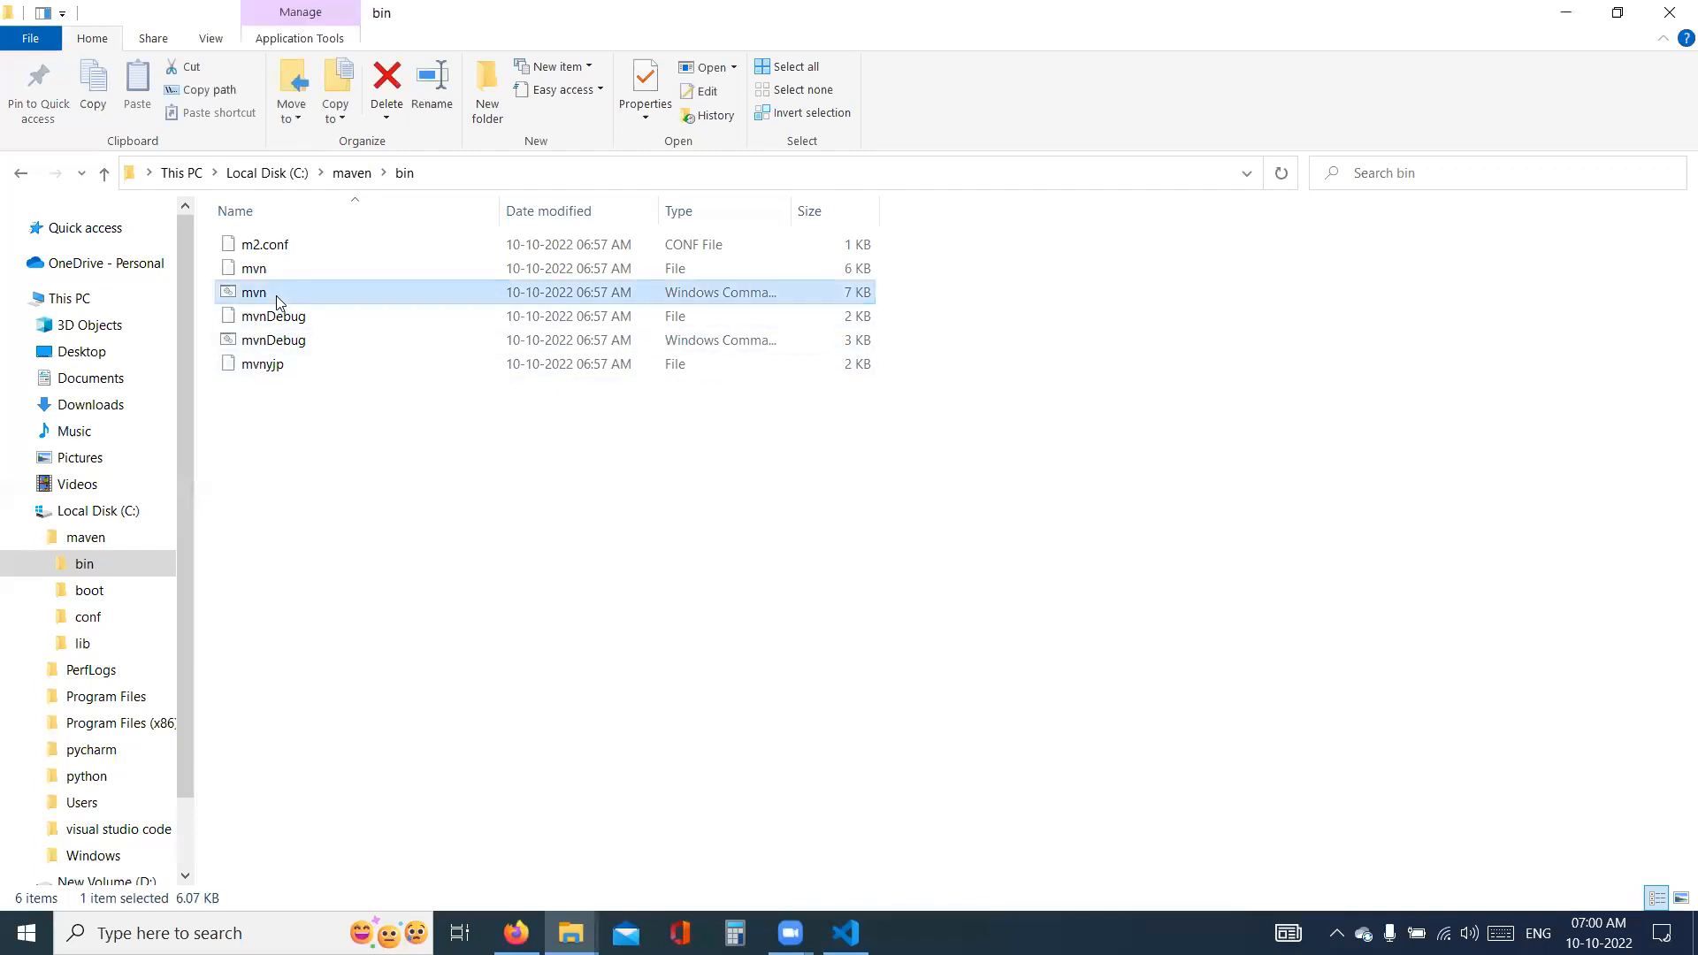
left_click(433, 176)
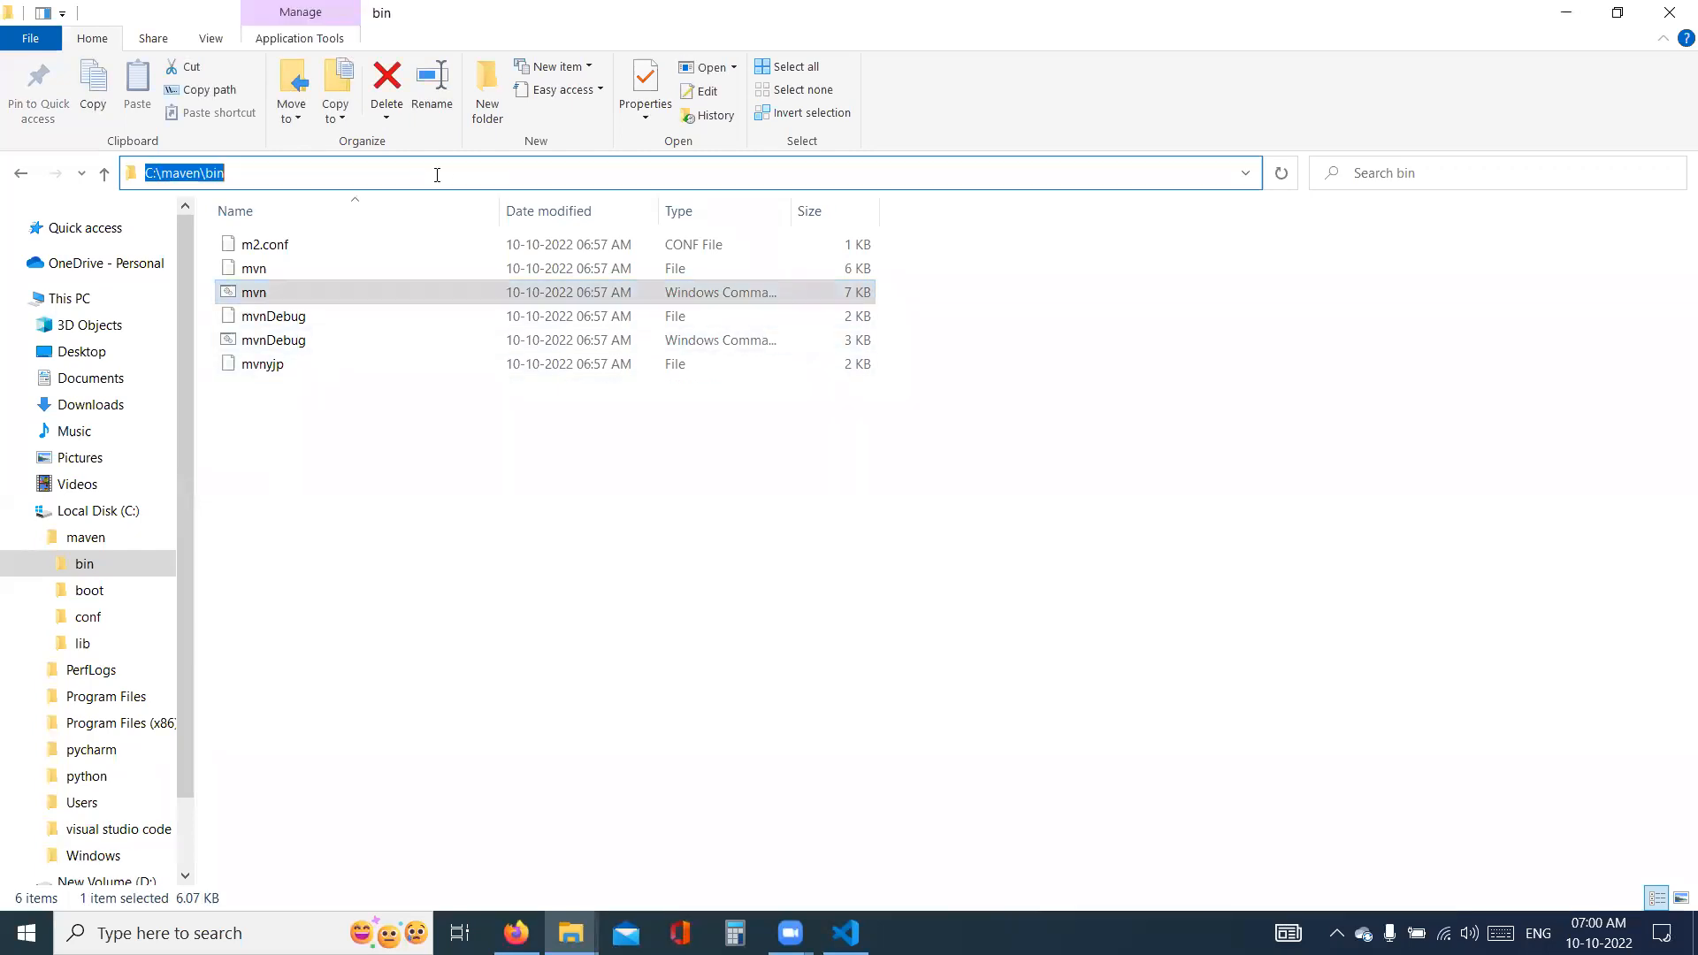
key("alt+Tab")
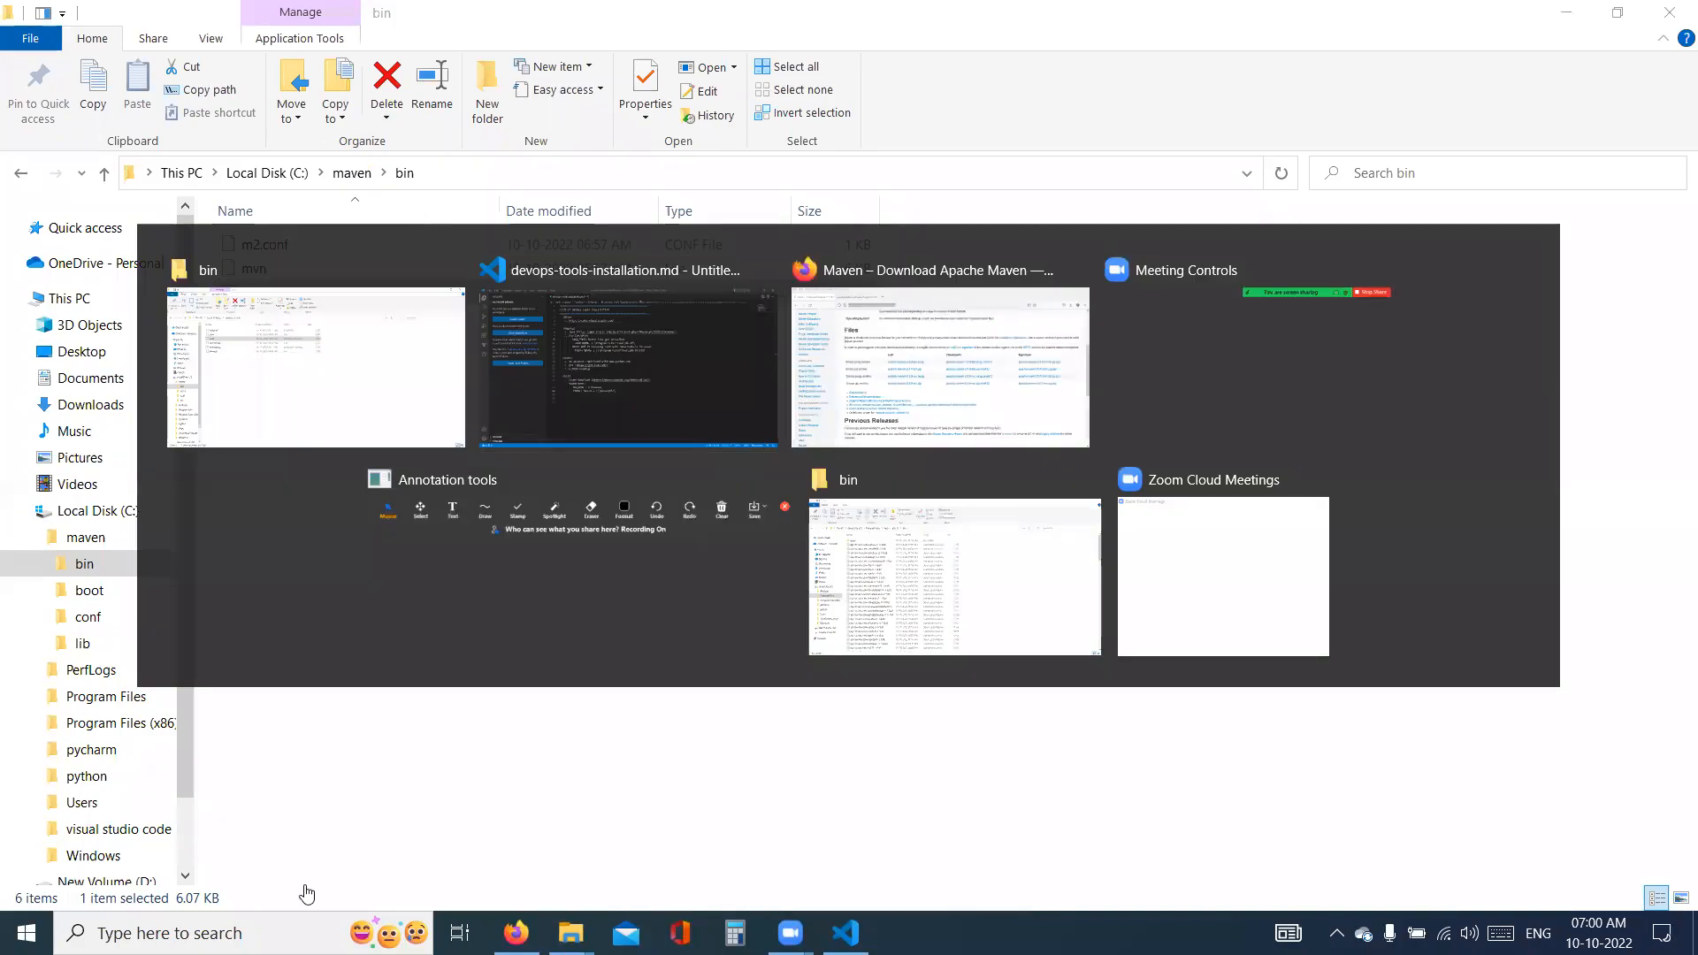
- Open the Windows environment variables settings and create the system variable M2_HOME with the value C:\maven\
key("super")
type("e")
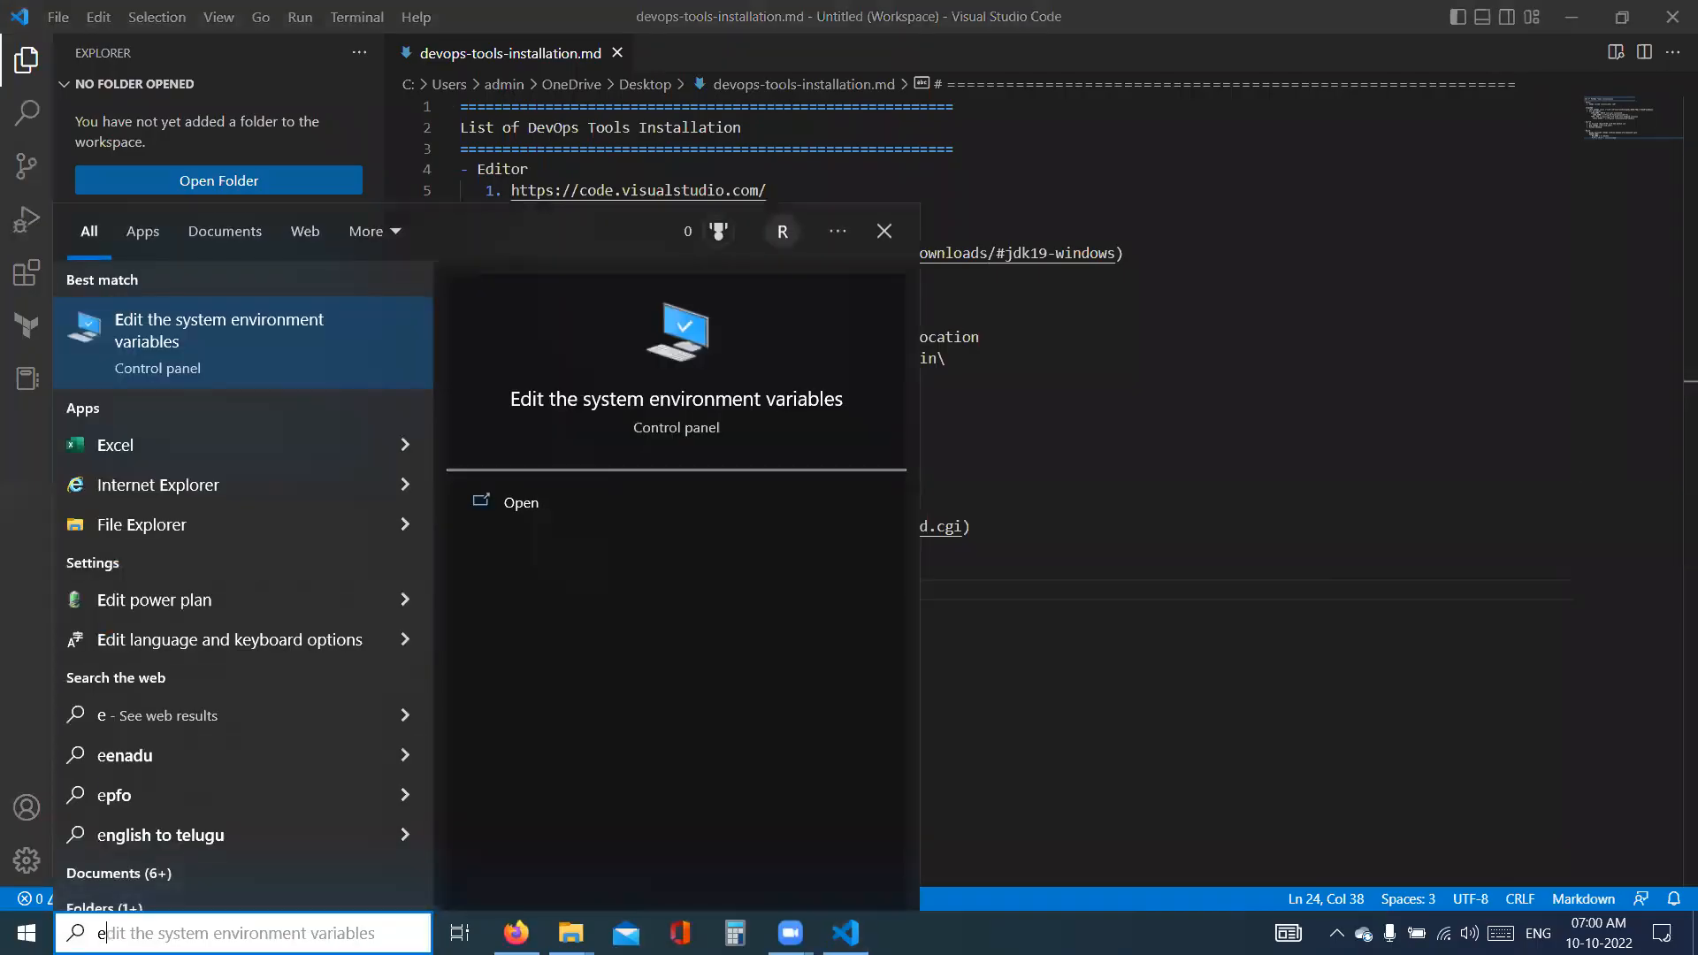
left_click(229, 336)
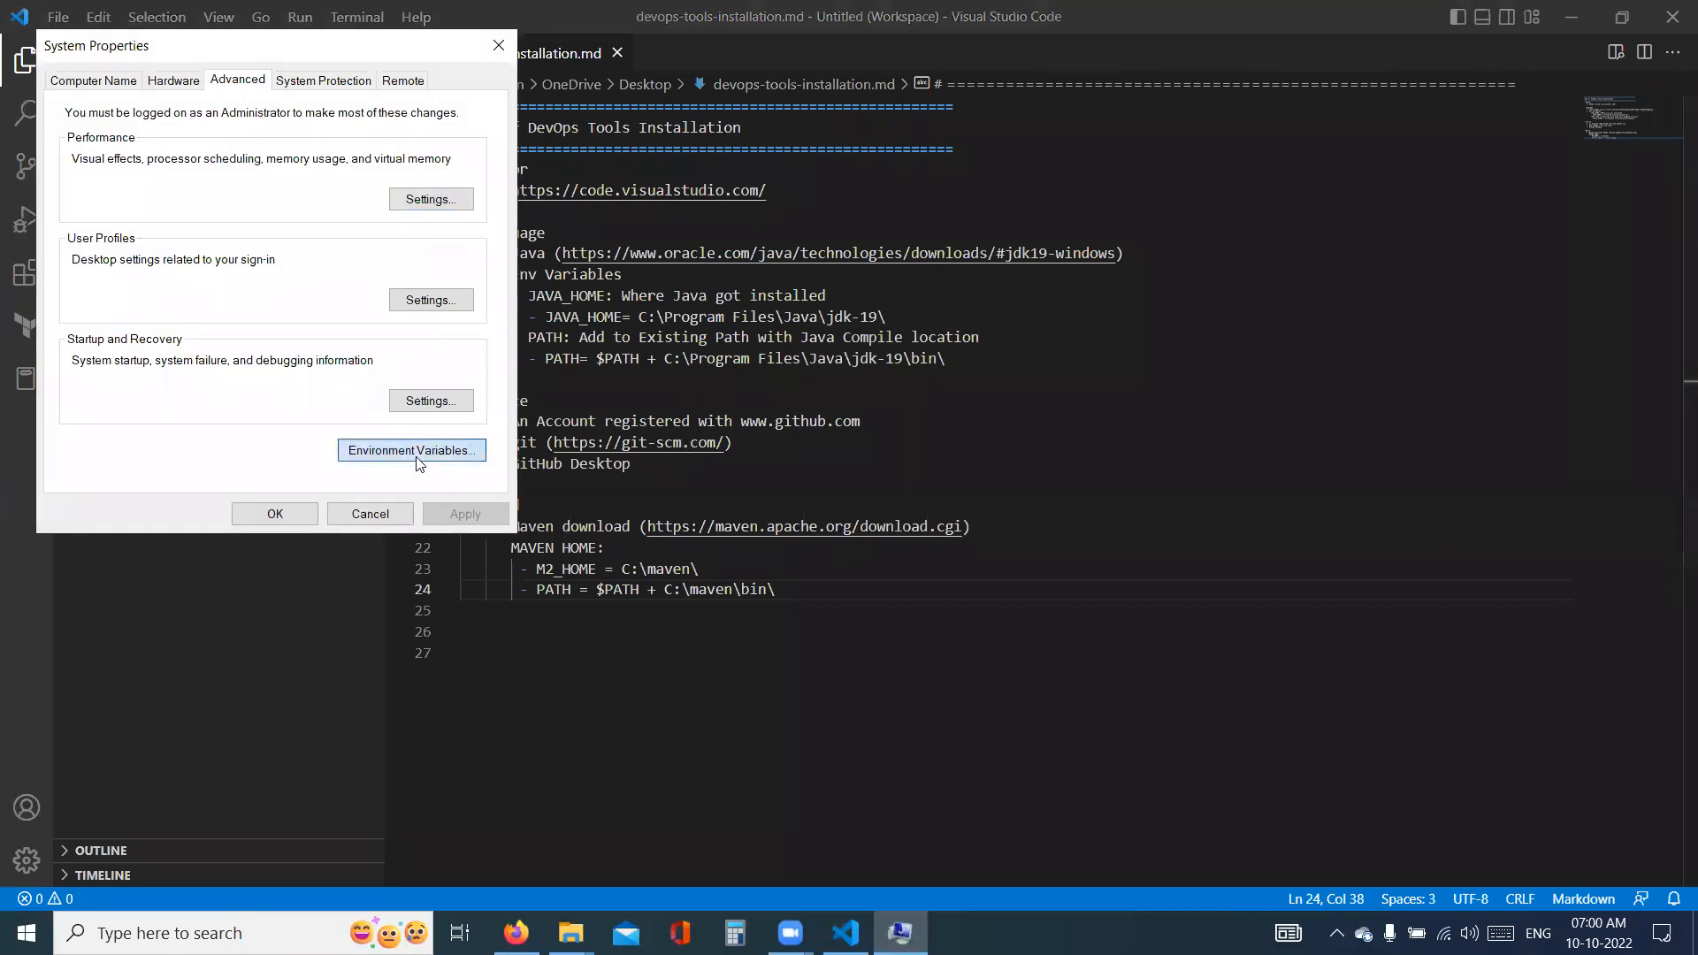
left_click(419, 455)
left_click(893, 698)
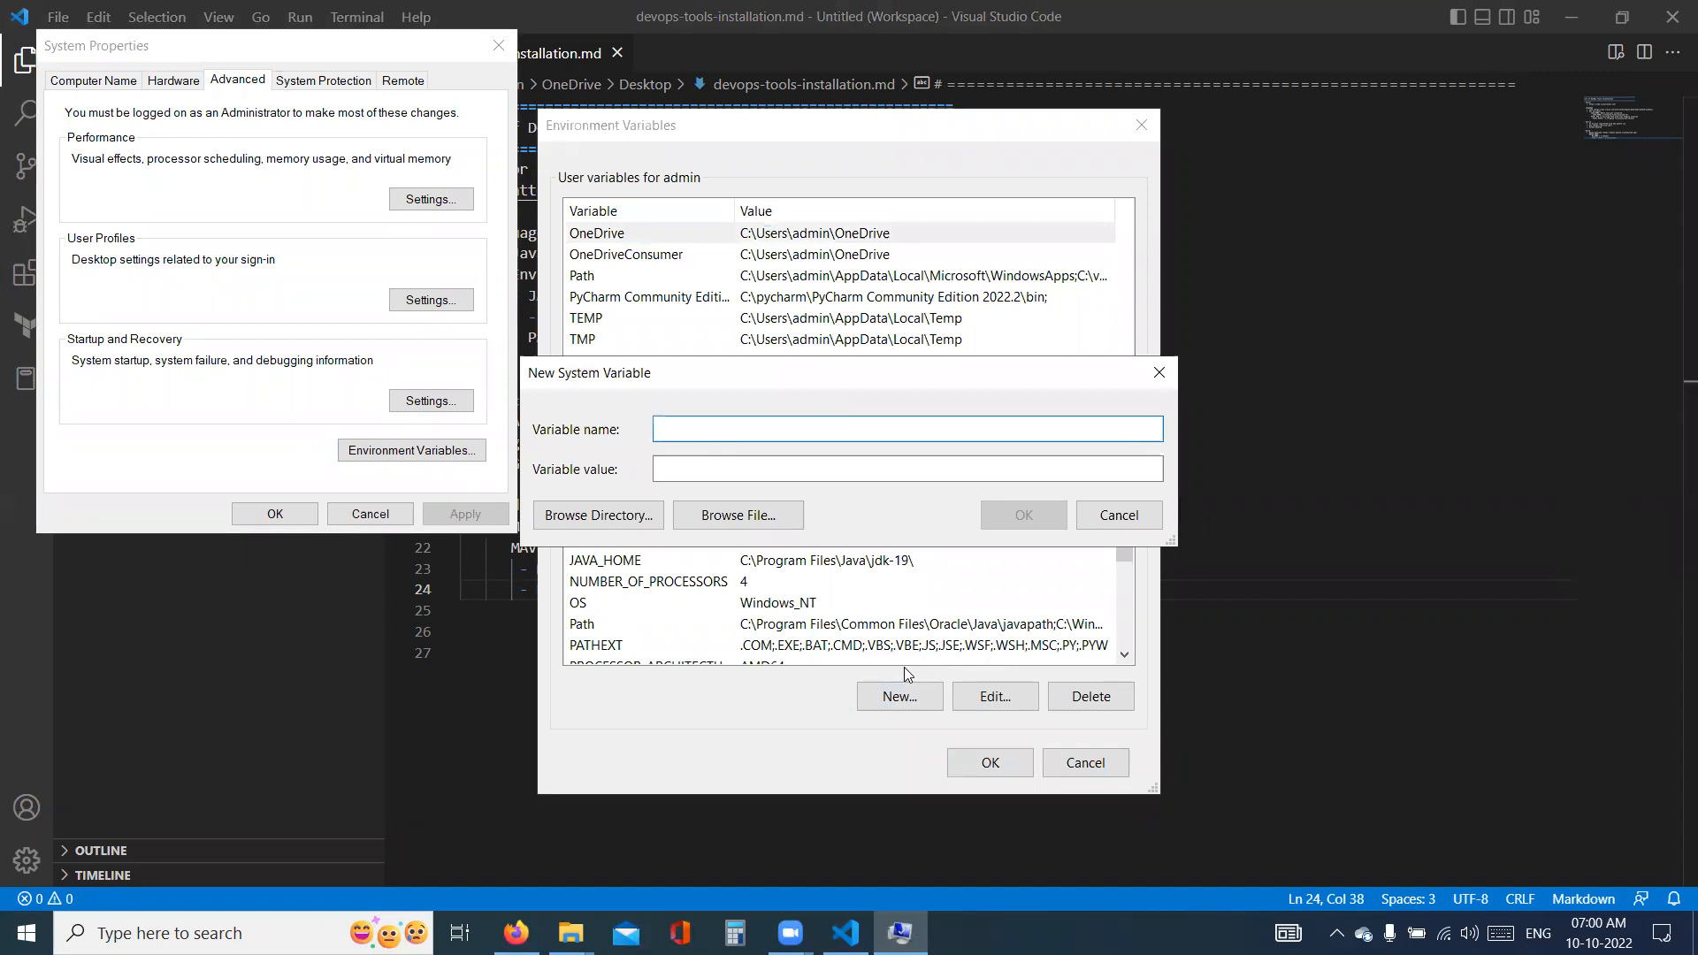
type("M2_HOME")
key("Tab")
type("C:\\maven\\")
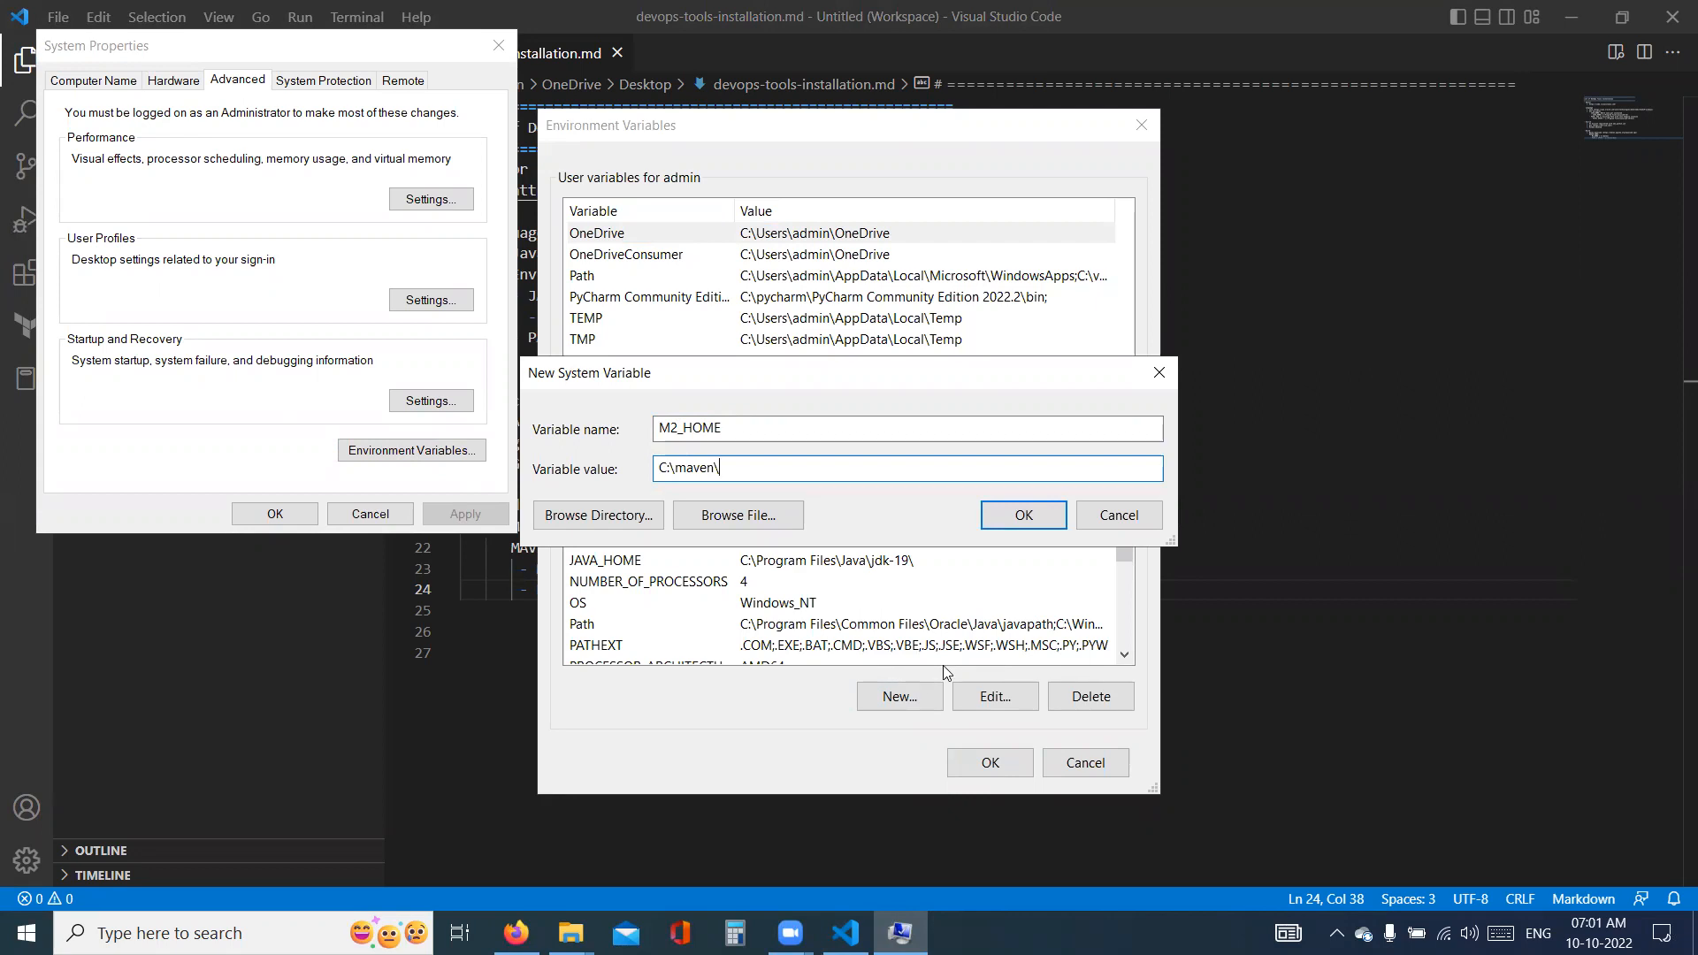
left_click(1023, 516)
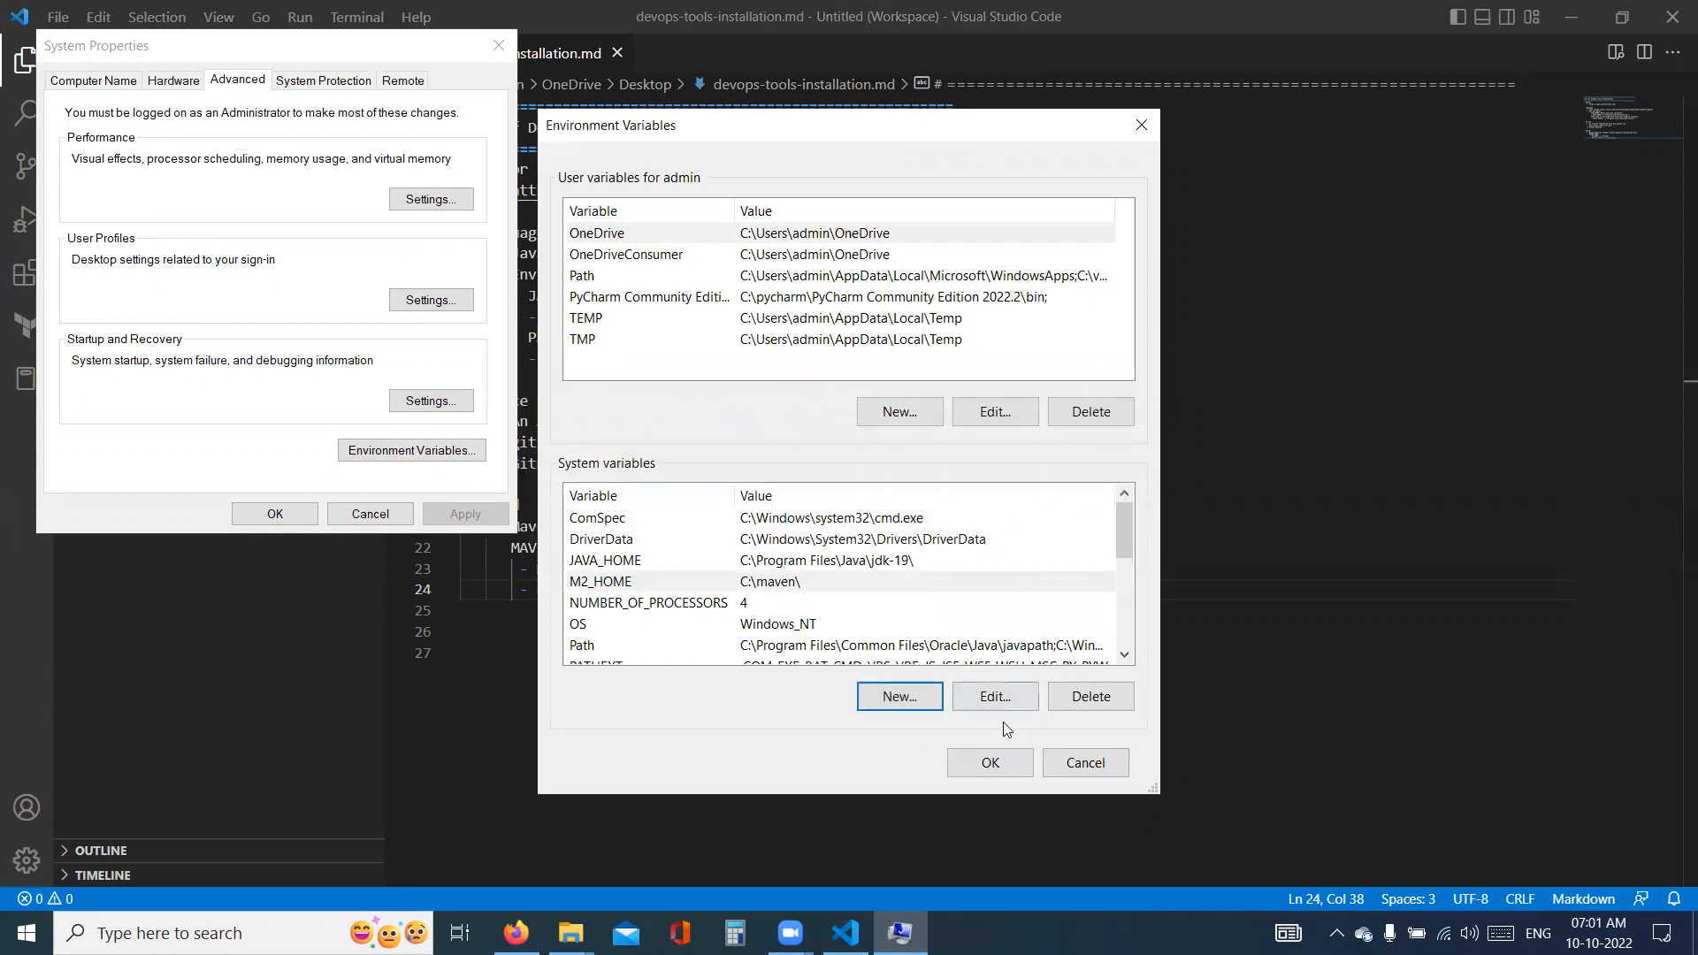
- Add the entry C:\maven\bin\ to the Path system variable and save the environment variables
double_click(595, 653)
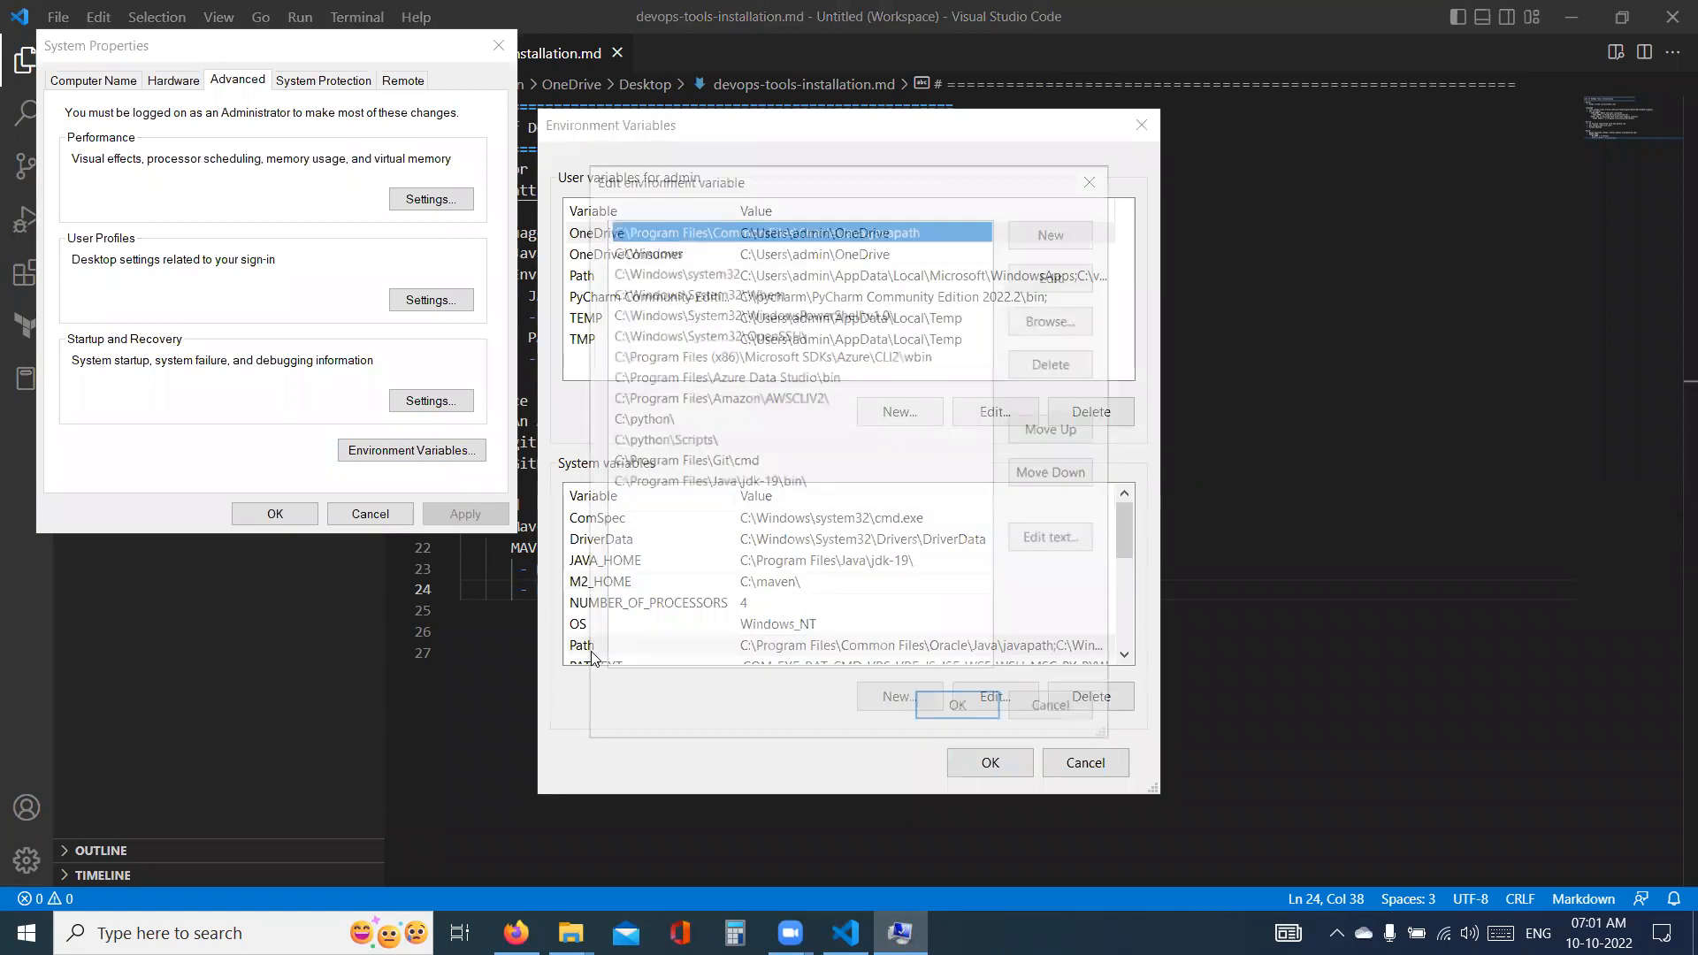
left_click(1061, 232)
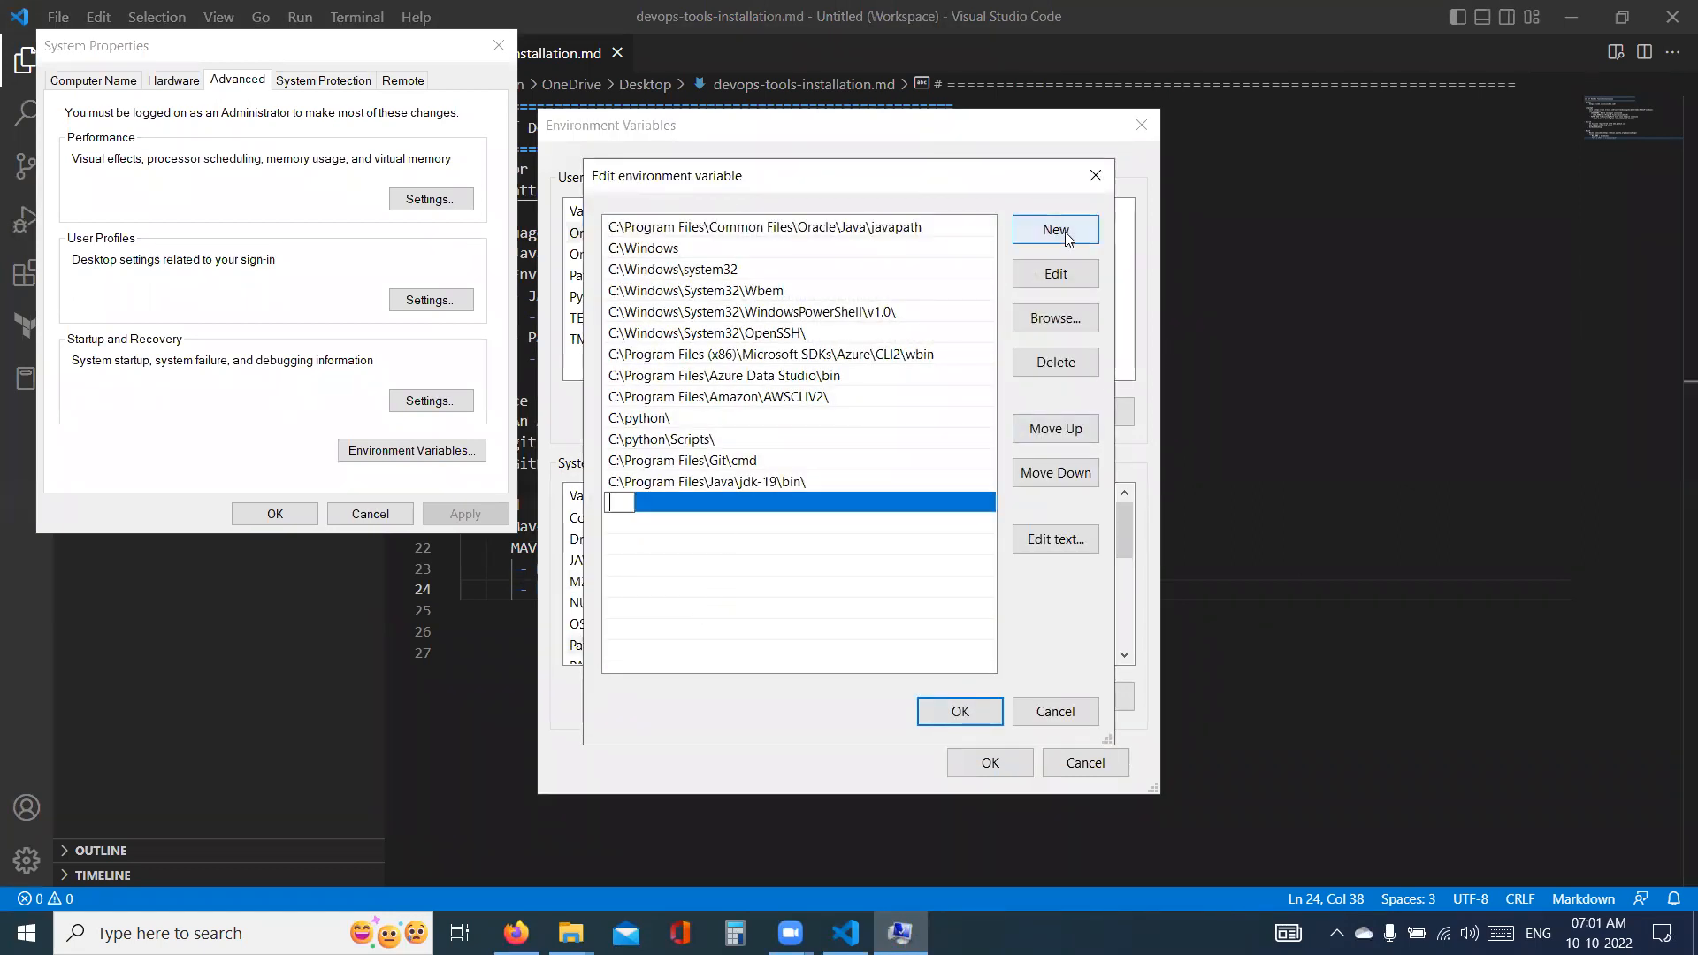
type("C:\\maven\\bi")
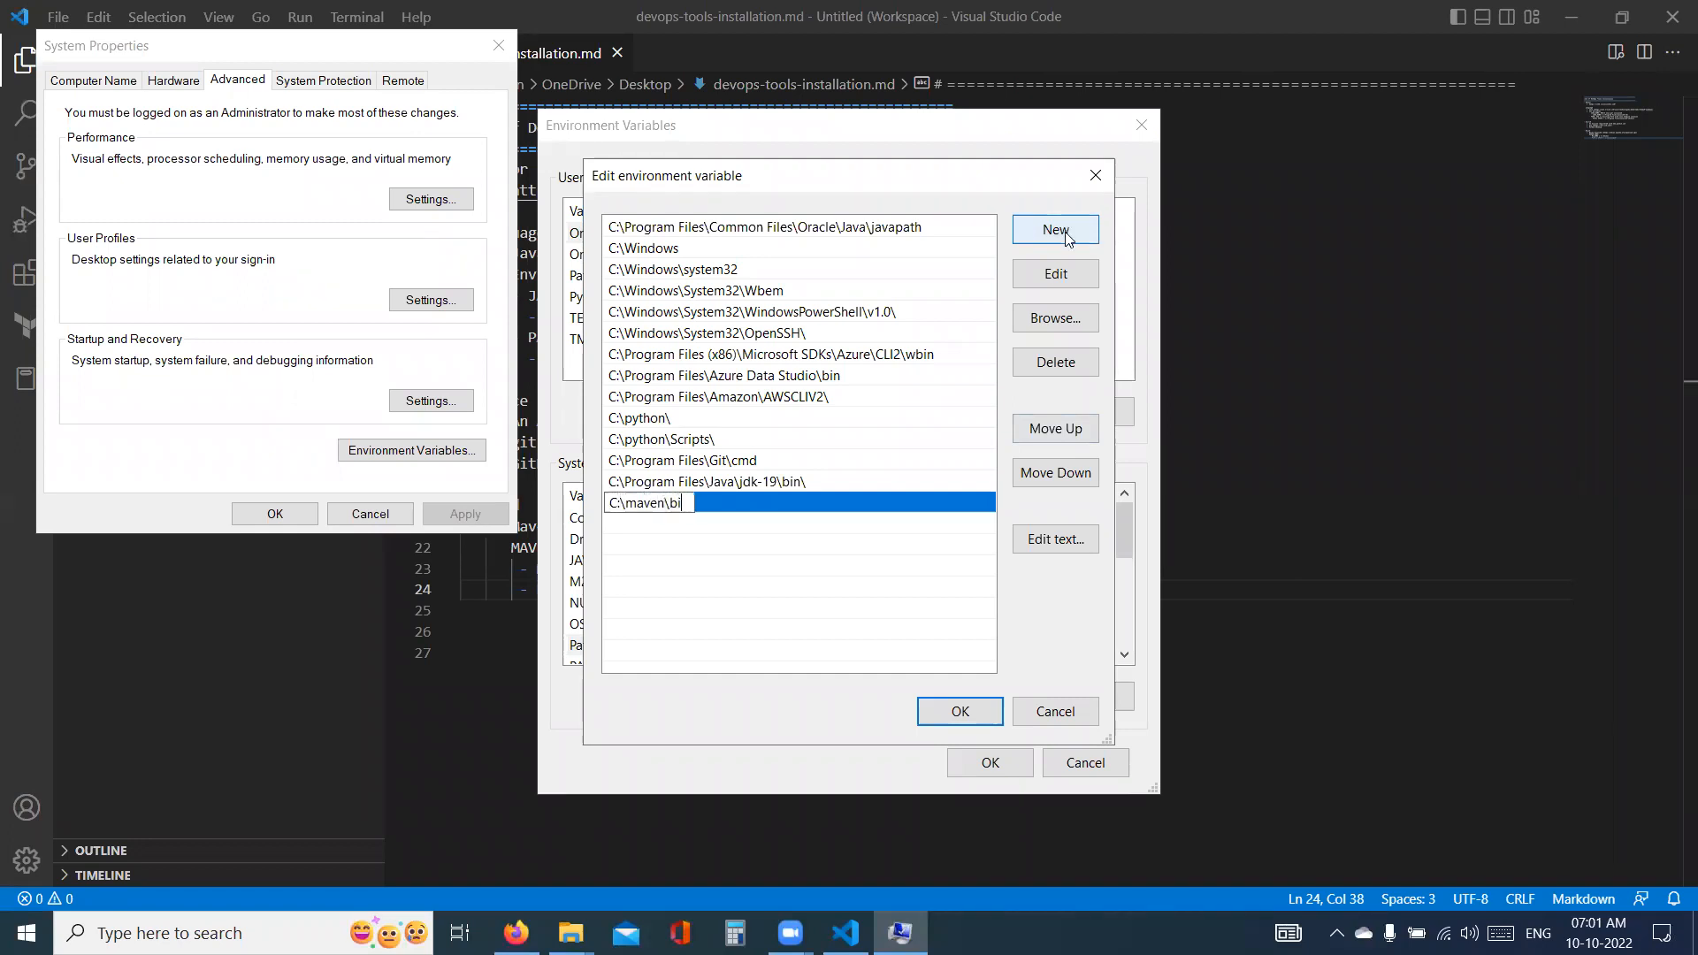
type("n\\")
left_click(967, 715)
left_click(990, 762)
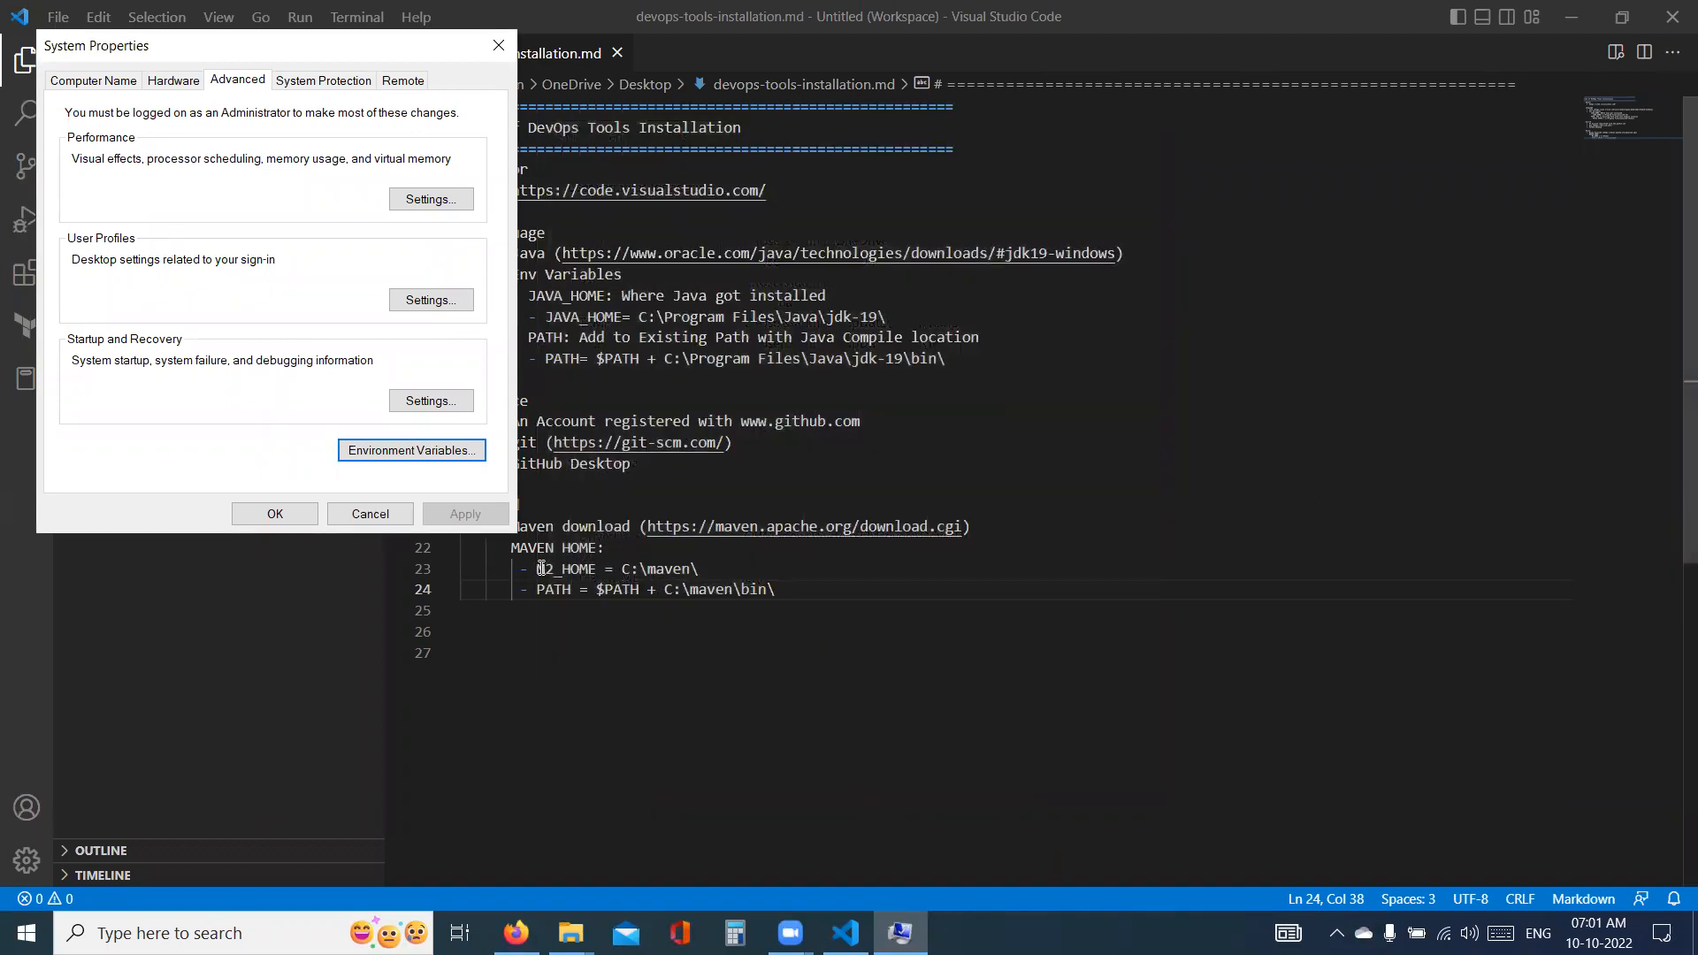
- Go back to the note and review the M2_HOME and PATH lines and the Build heading
left_click_drag(705, 569, 559, 589)
double_click(611, 589)
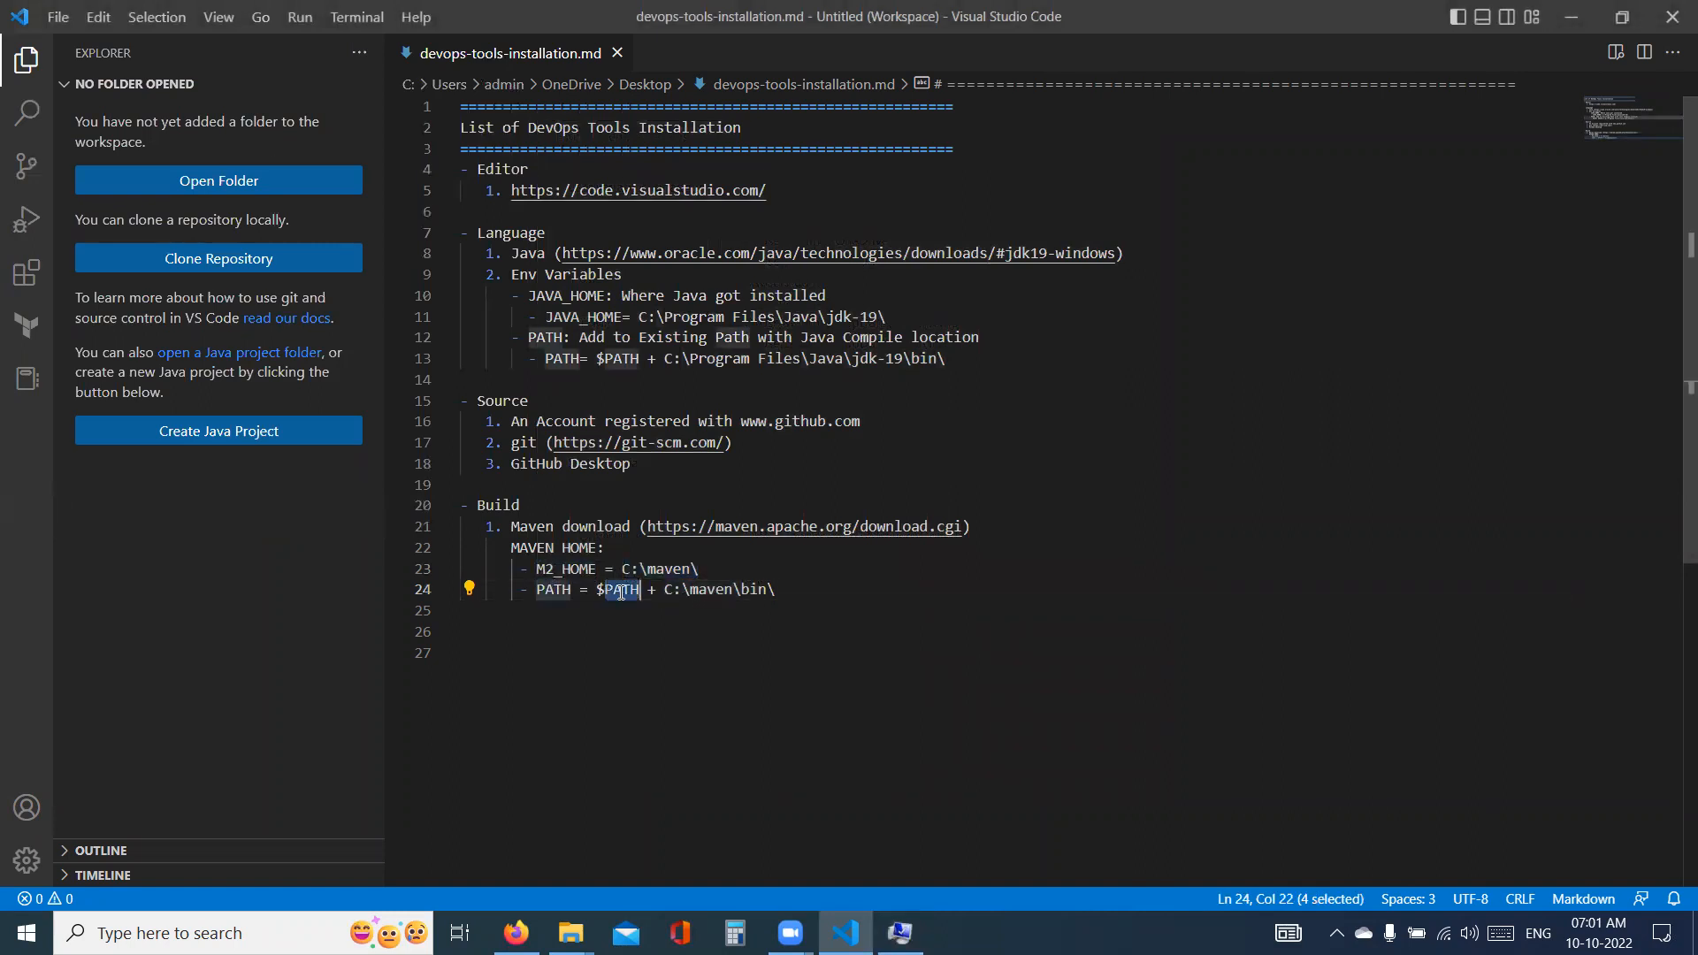
left_click_drag(663, 589, 787, 580)
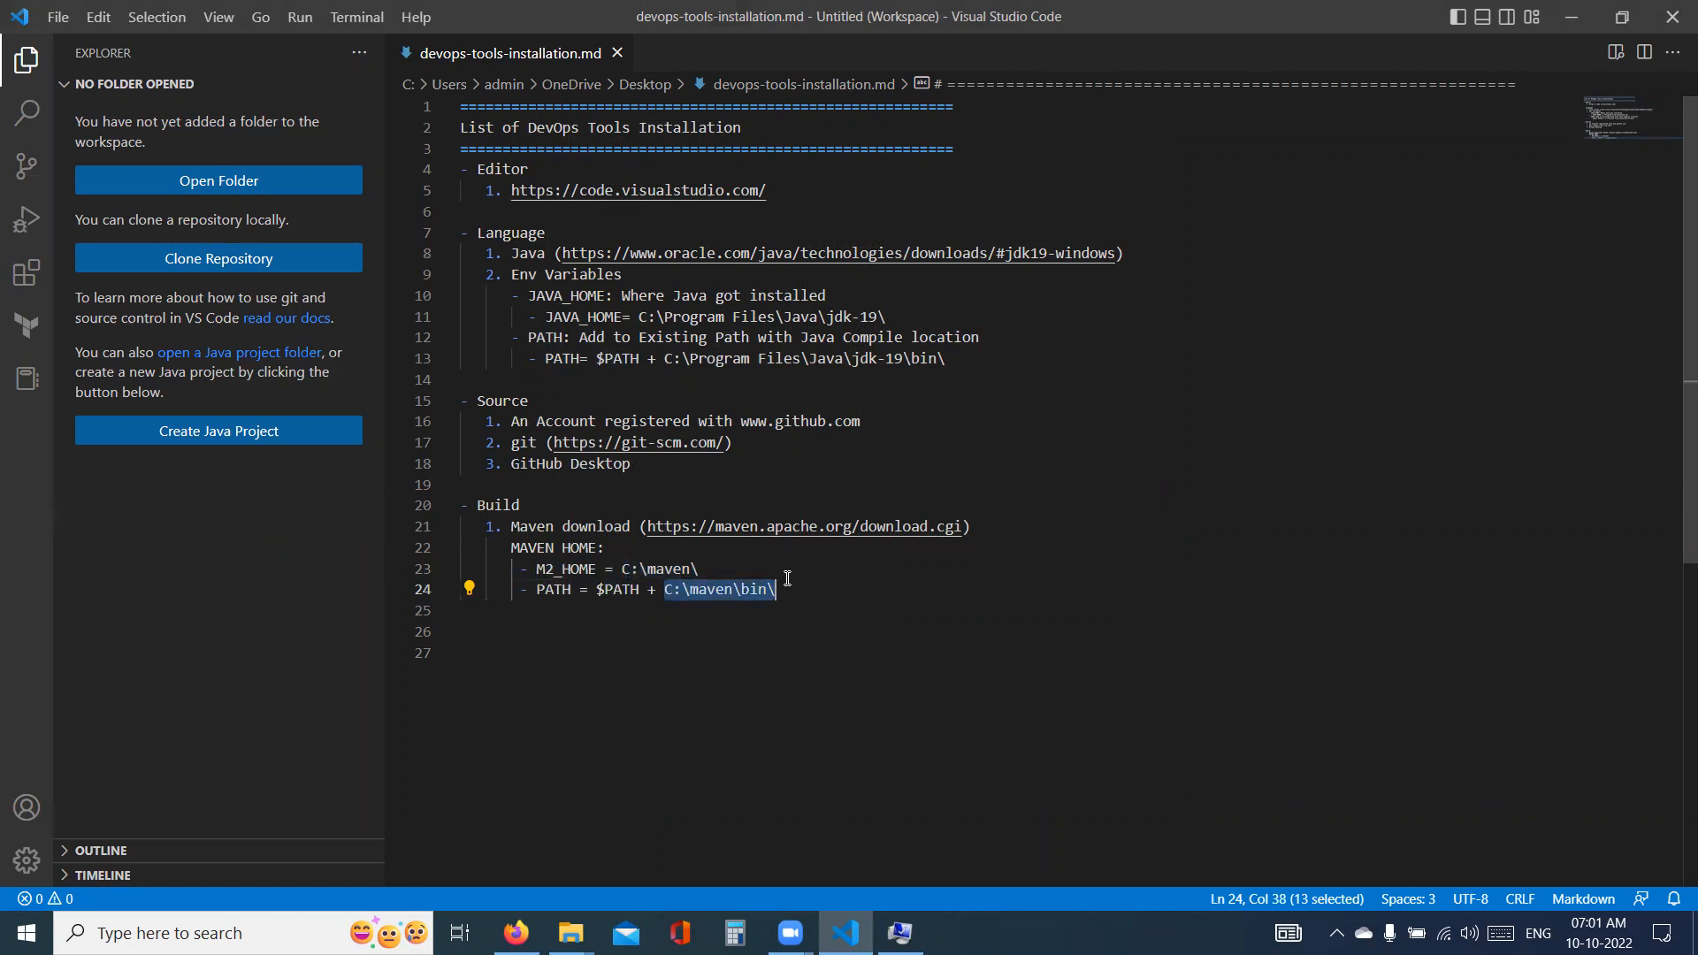
left_click(796, 587)
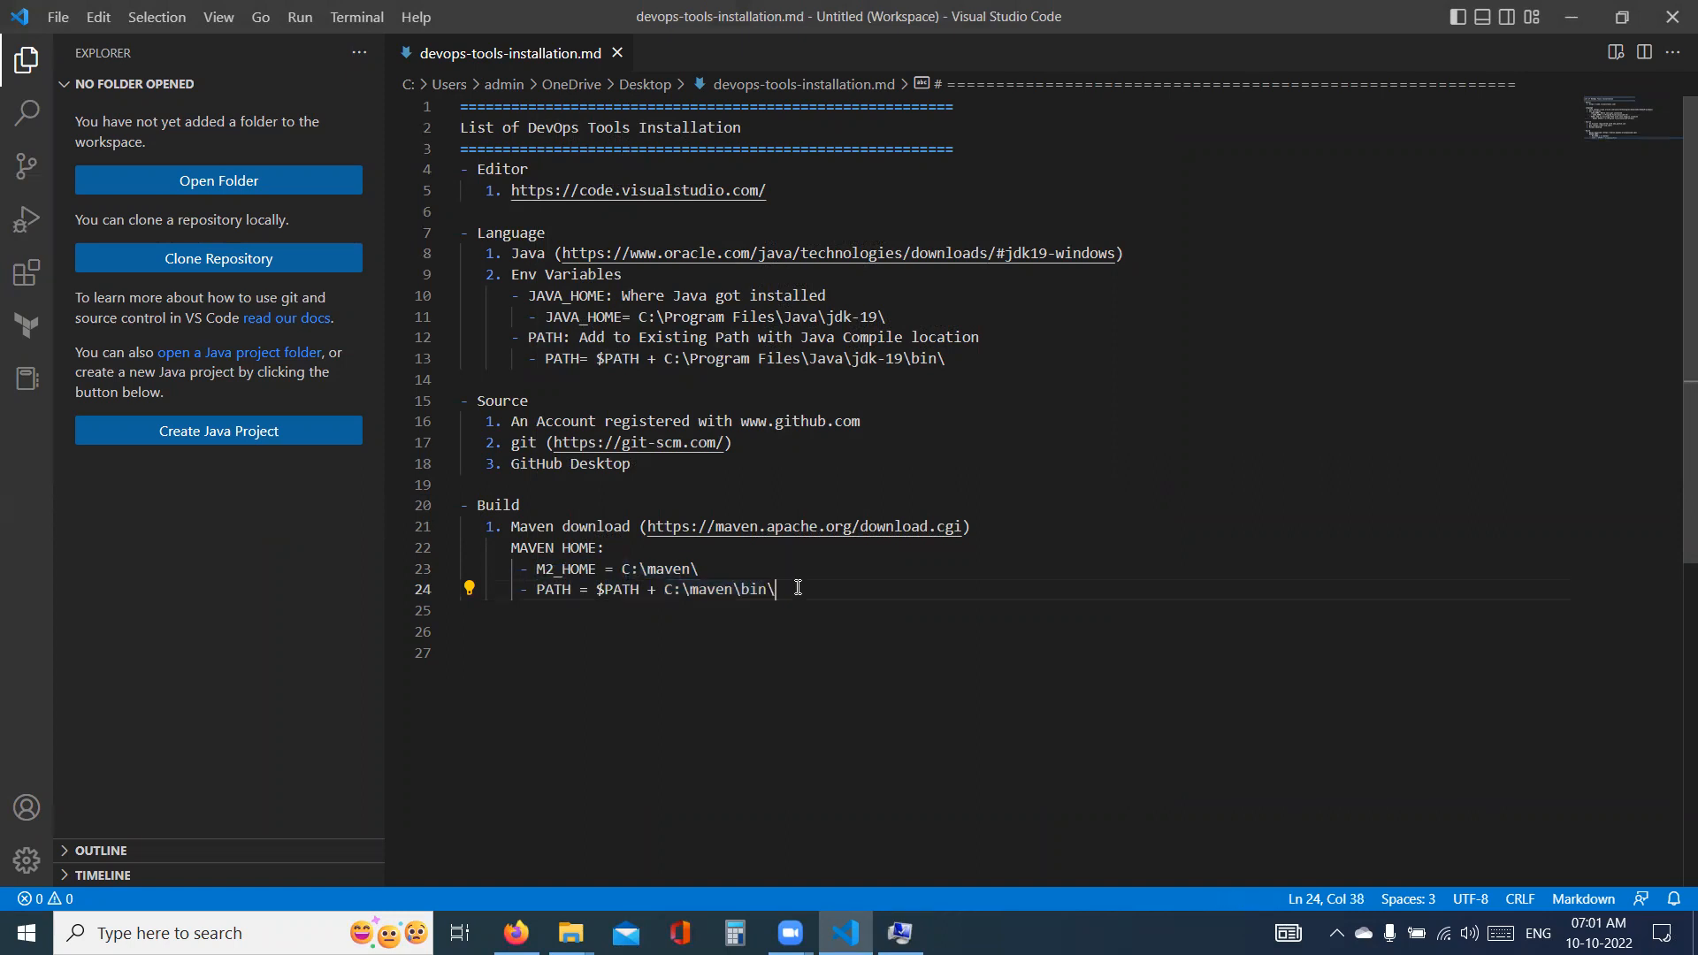
left_click(515, 506)
double_click(516, 506)
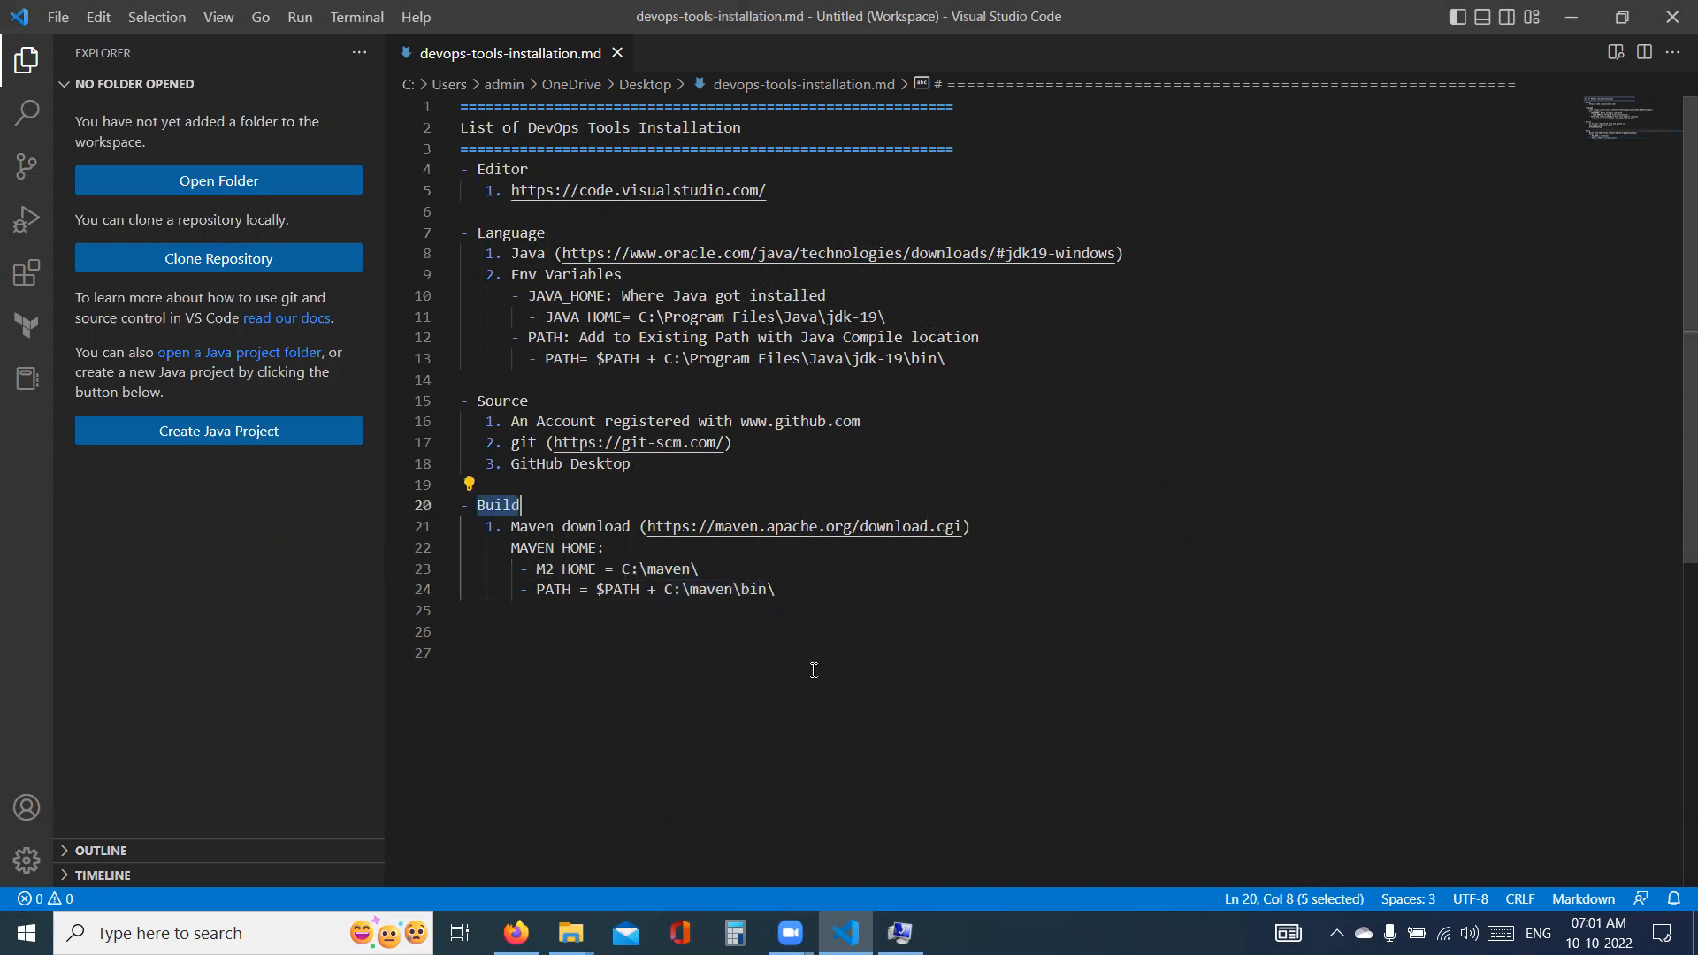
- Close the System Properties dialog and run "mvn --version" in a new Command Prompt window
left_click(899, 933)
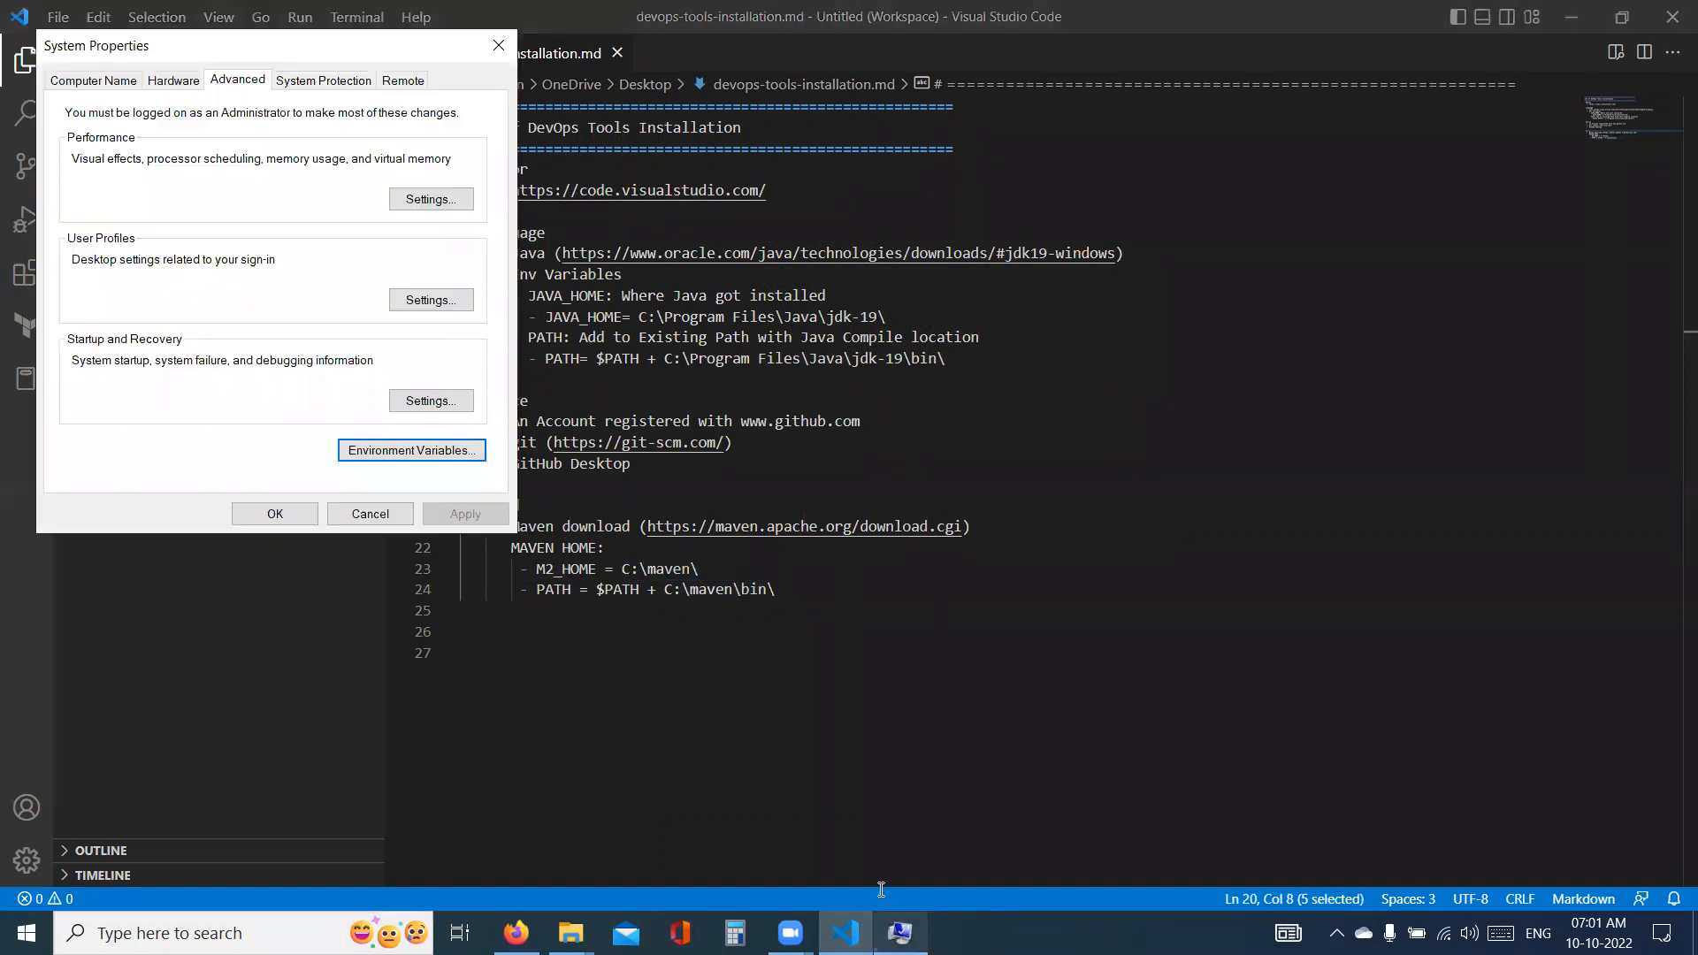
left_click(301, 519)
left_click(241, 933)
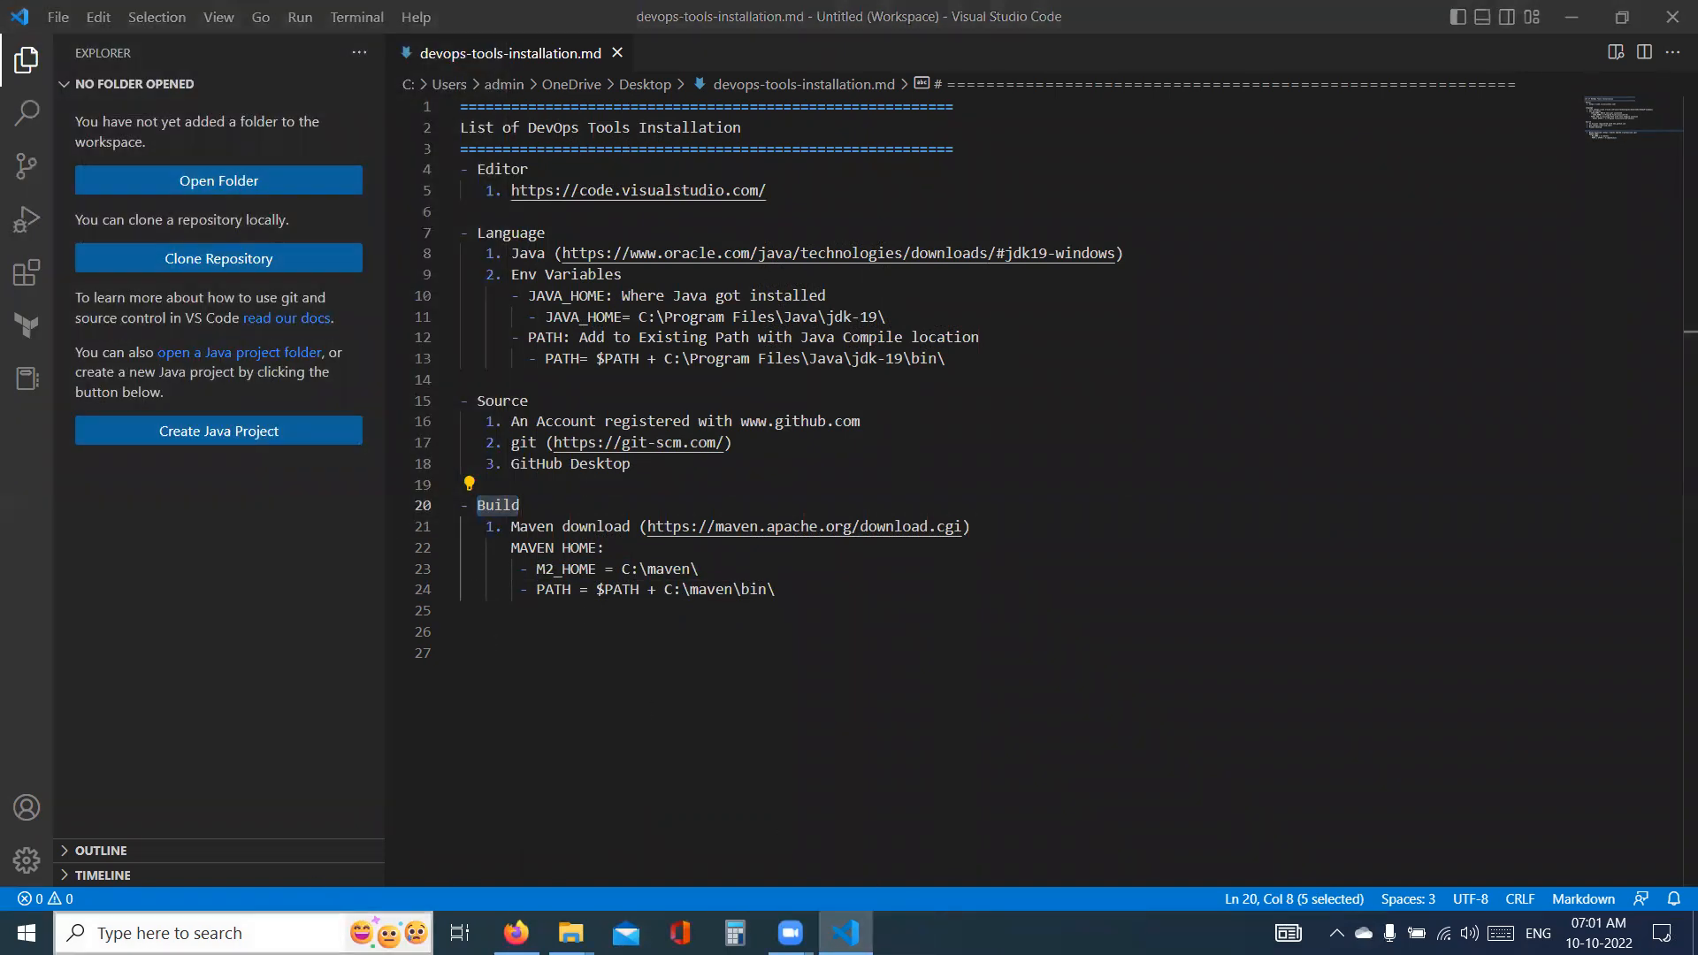
left_click(240, 629)
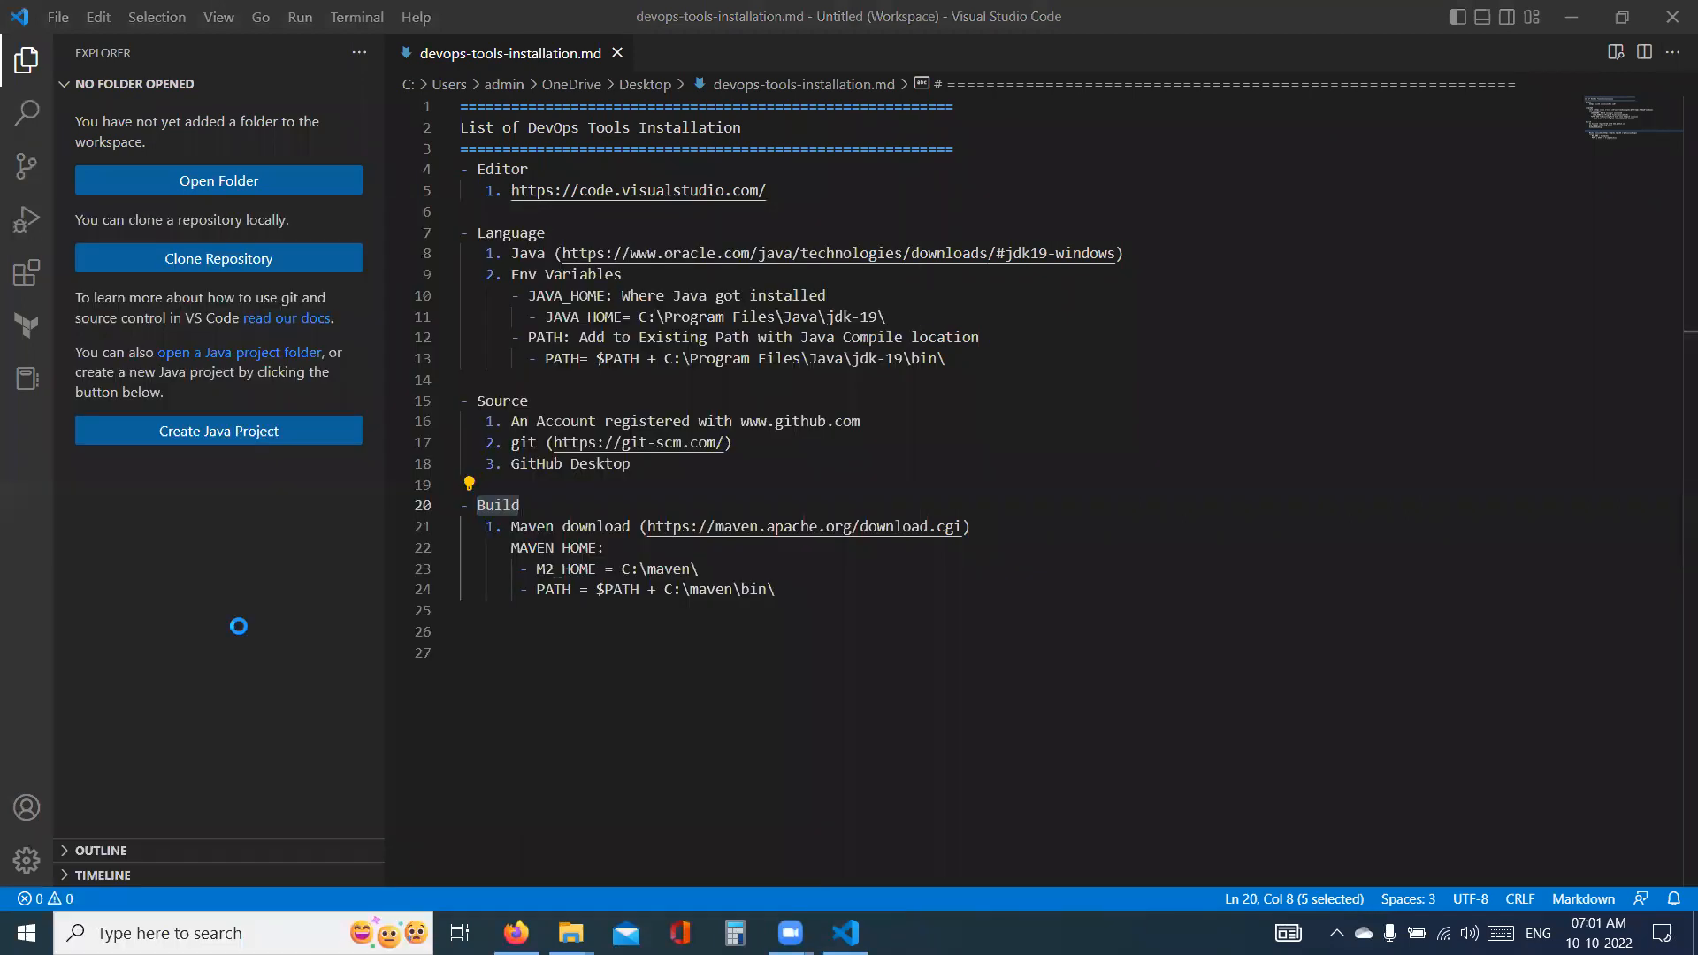
type("mvn")
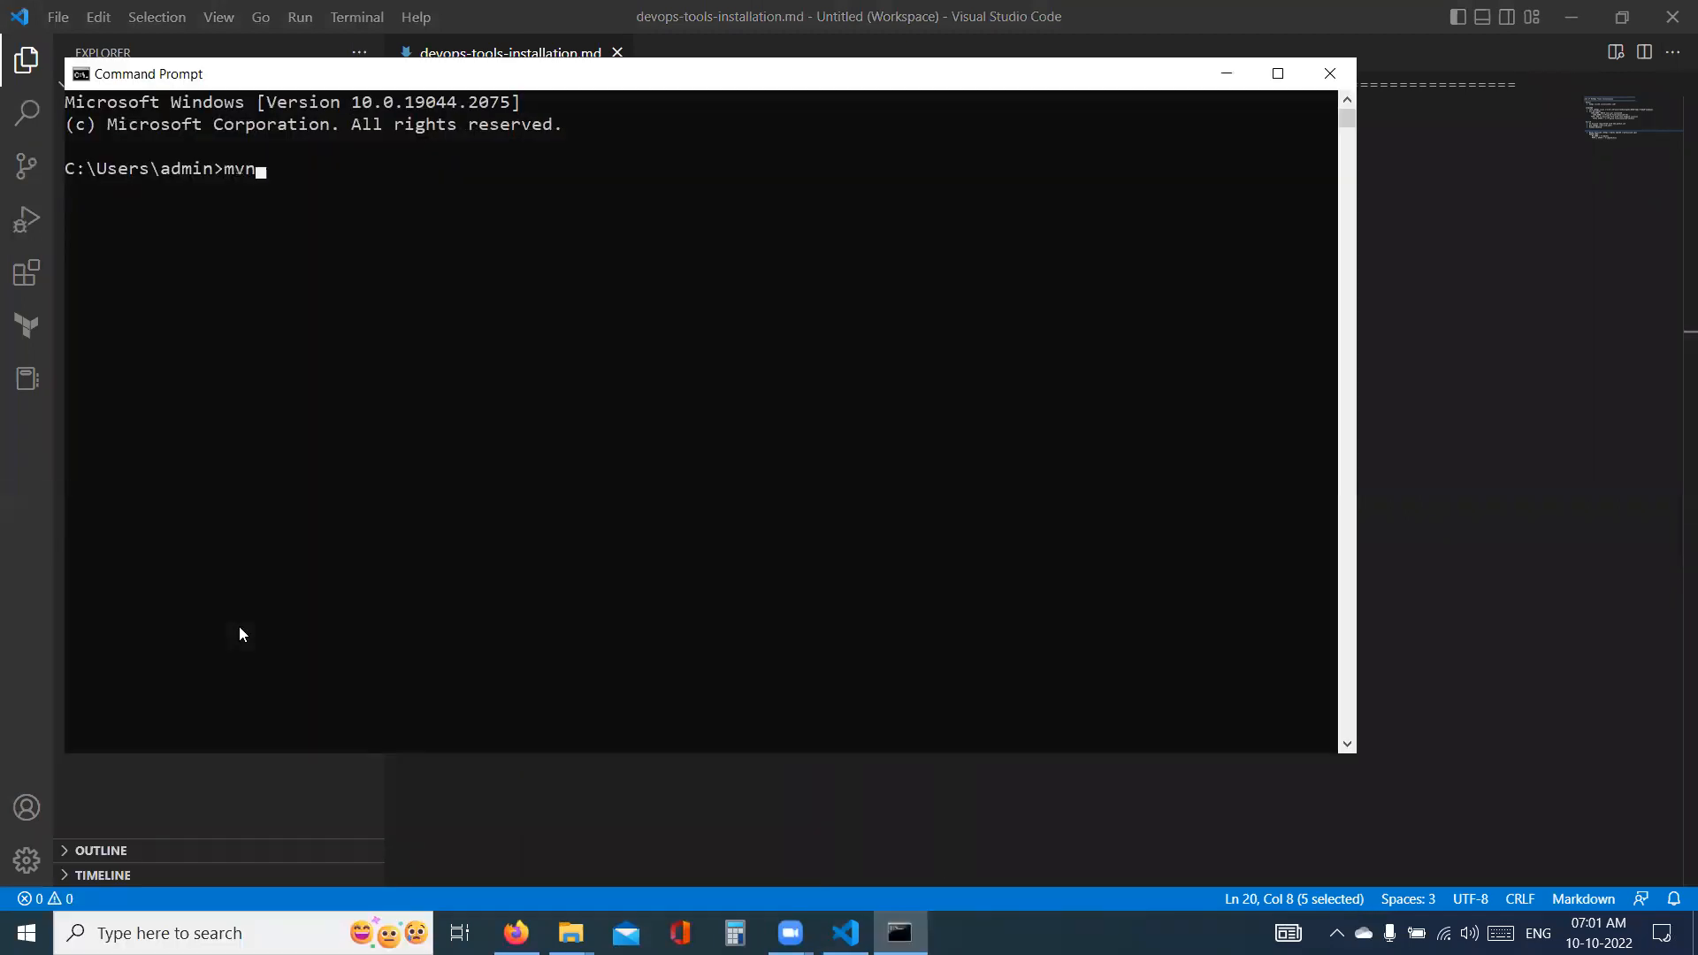
type(" --version")
key("Return")
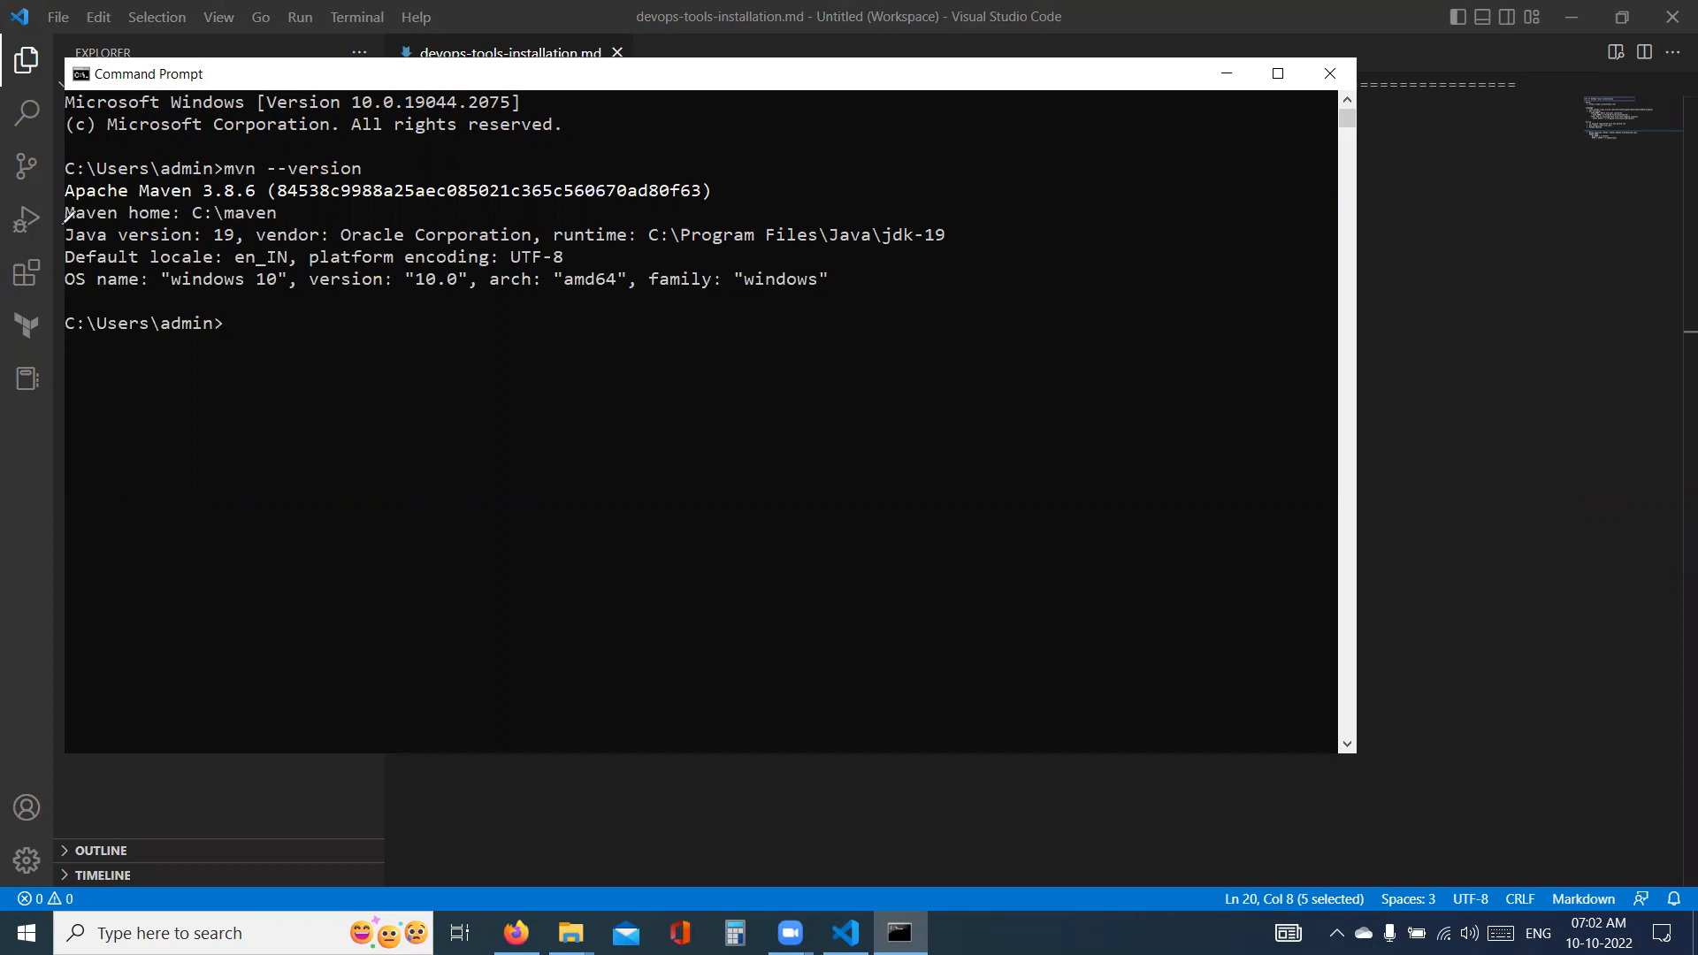
left_click_drag(66, 206, 325, 220)
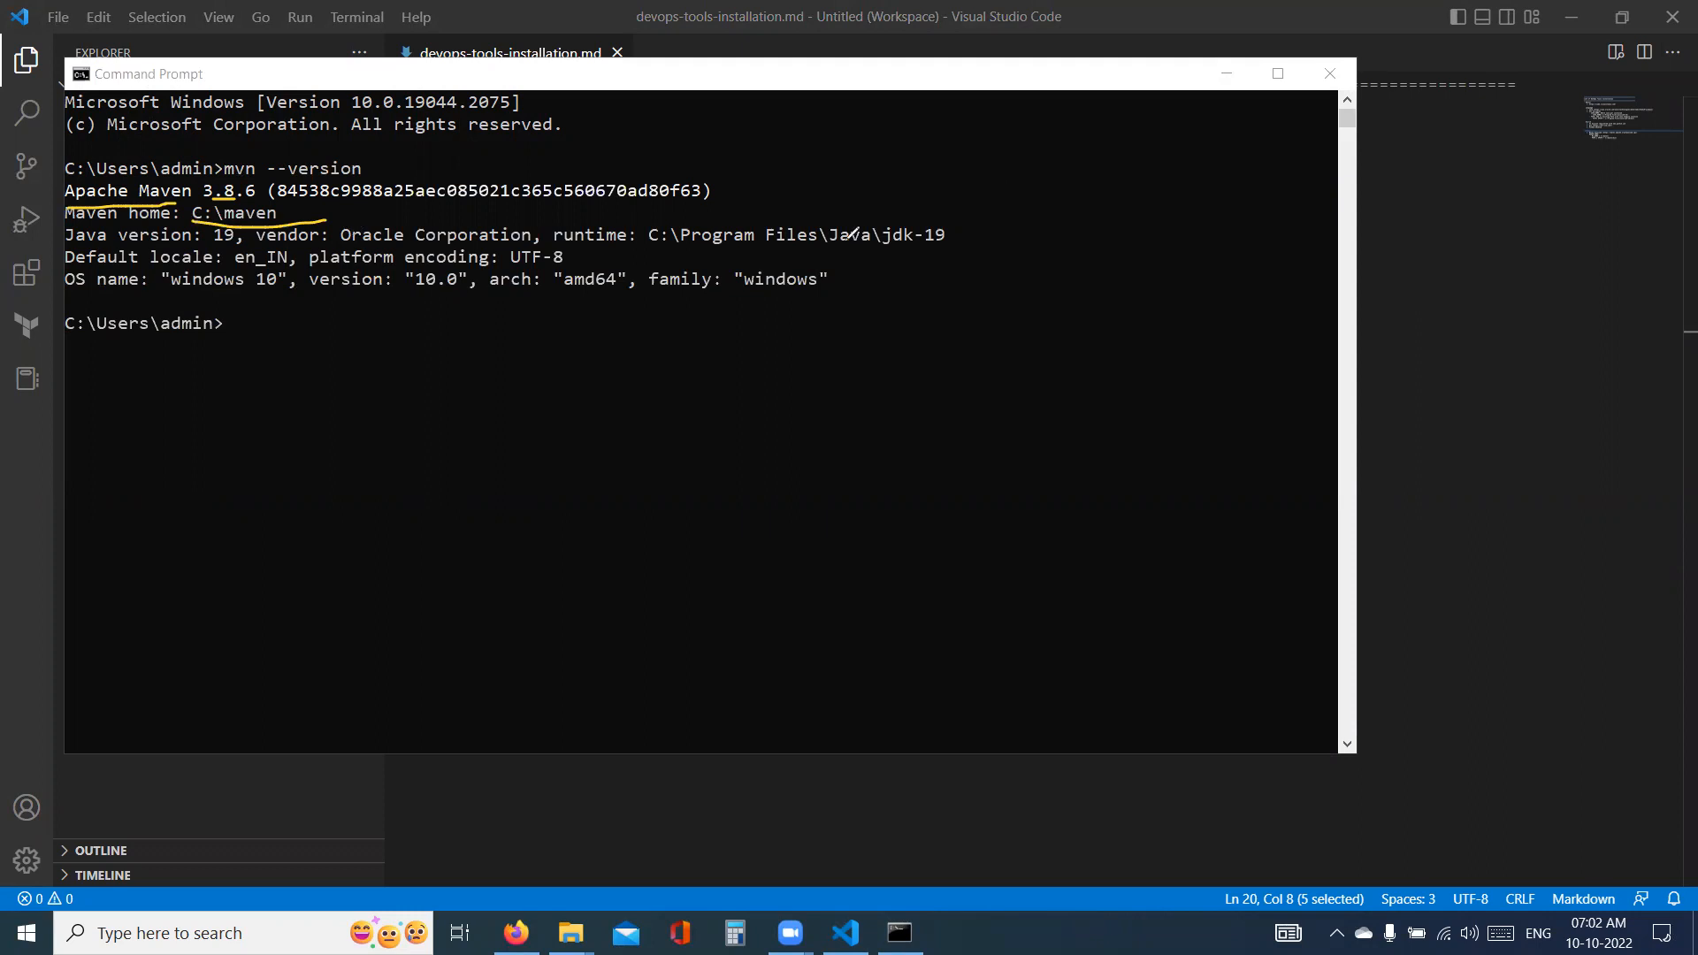
left_click_drag(648, 251, 946, 252)
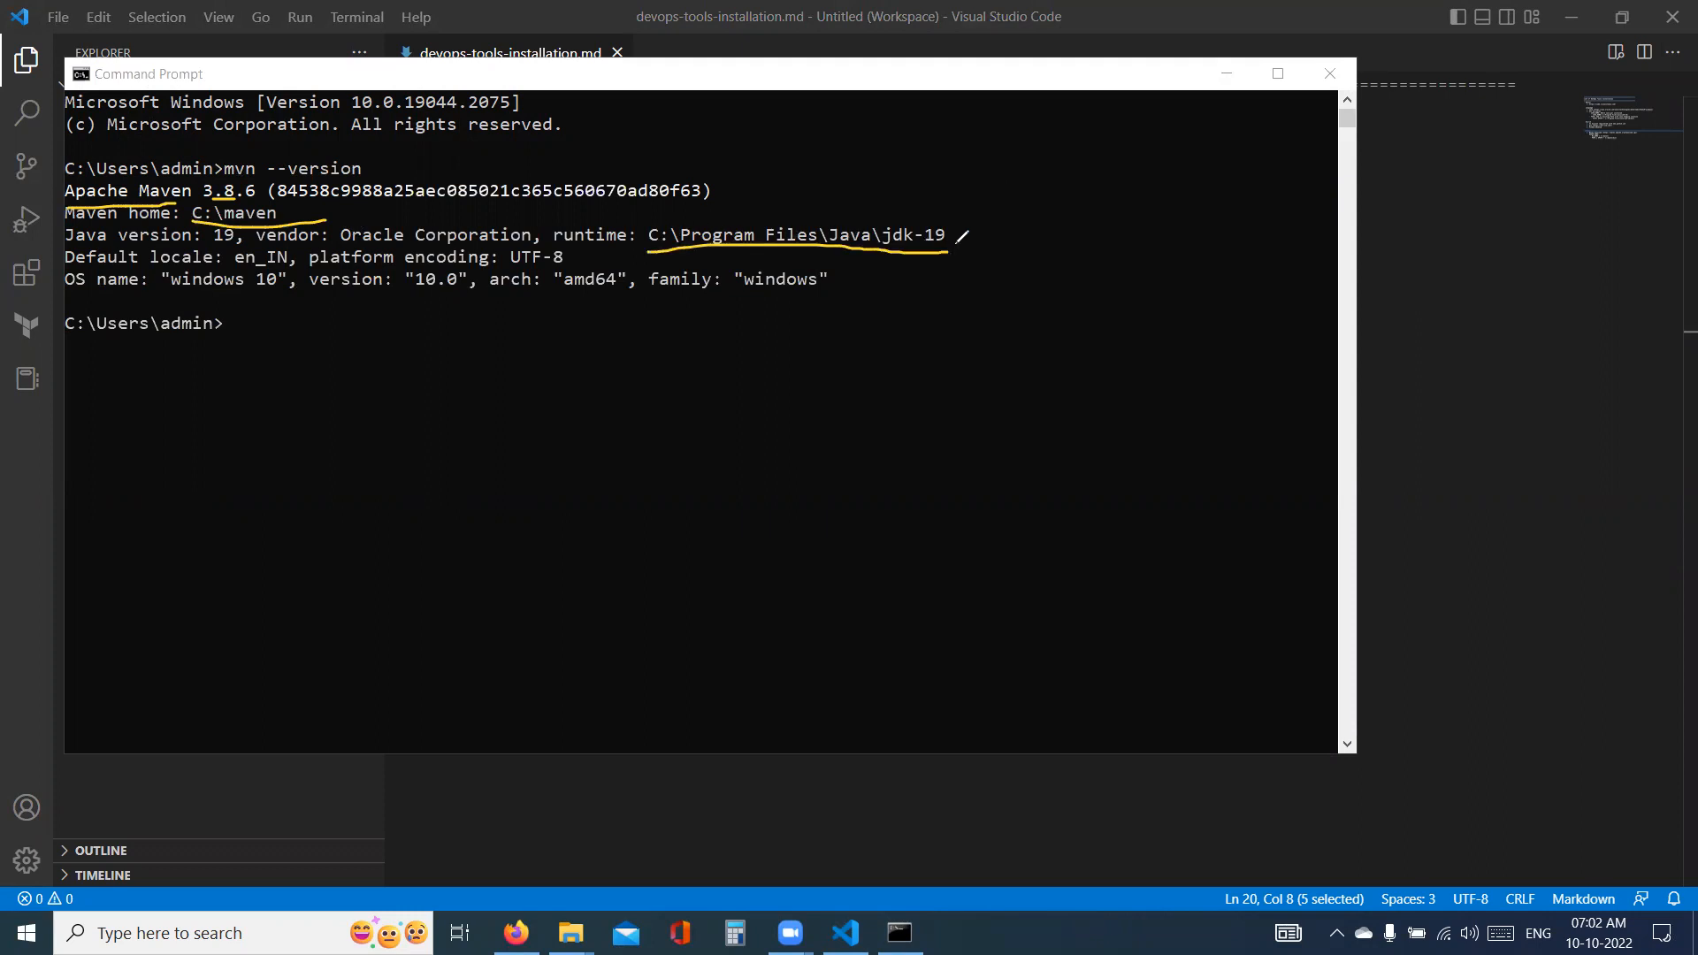
left_click_drag(265, 145, 312, 144)
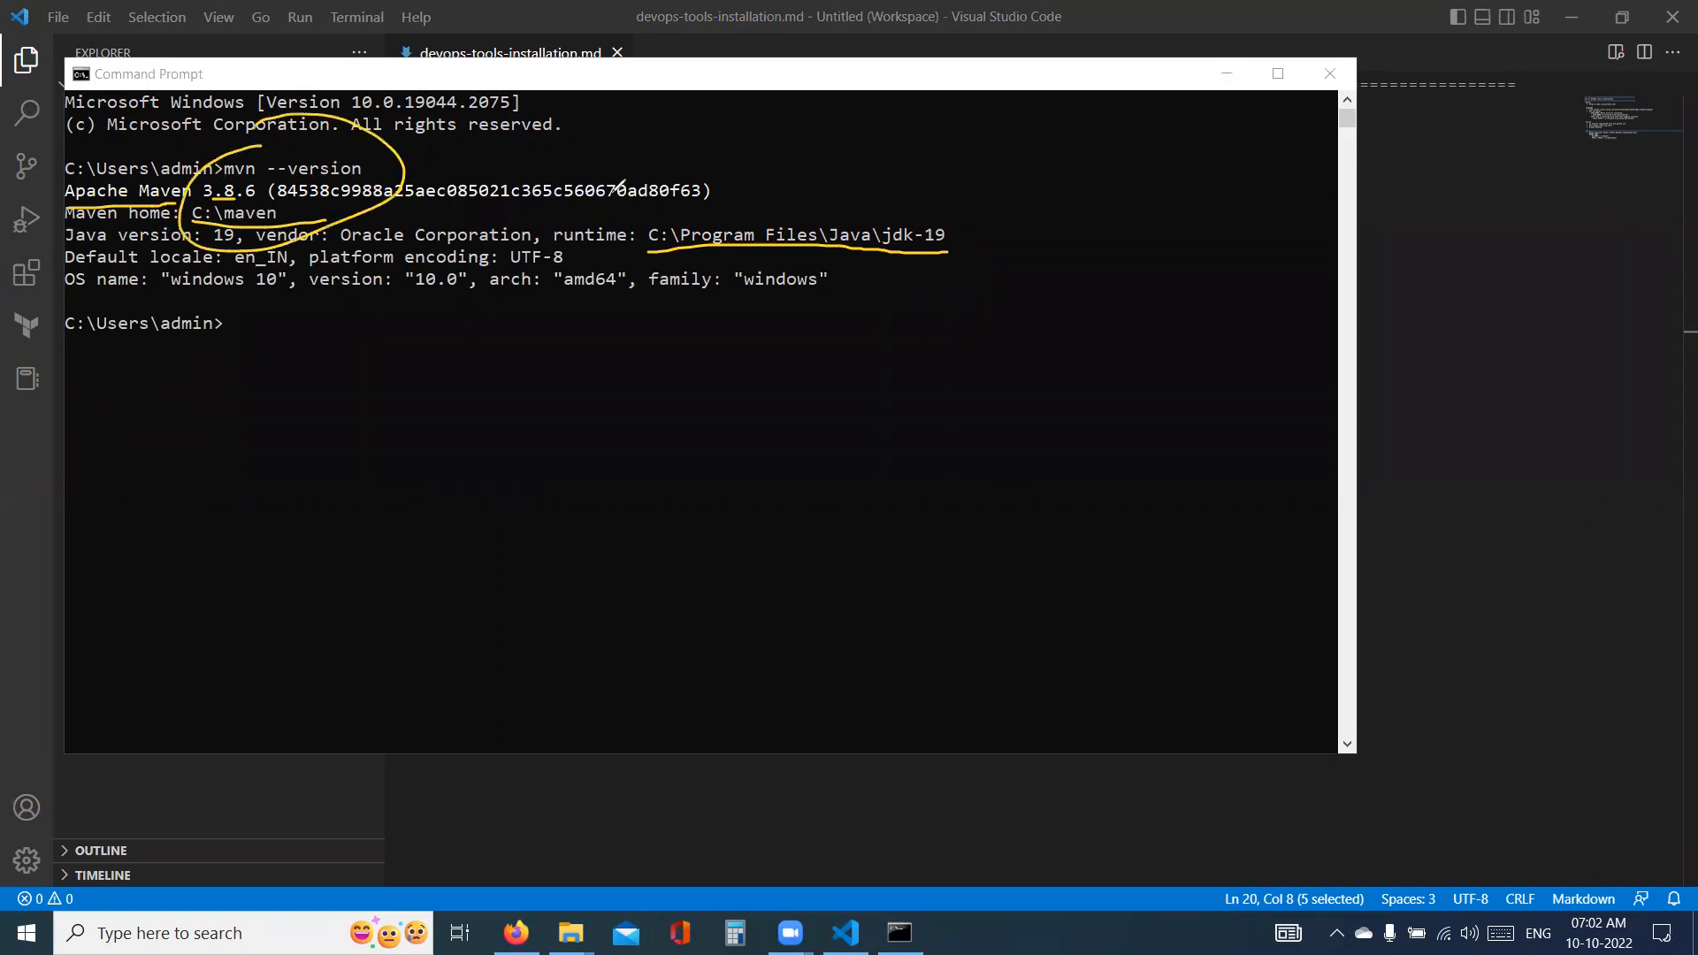
key("e")
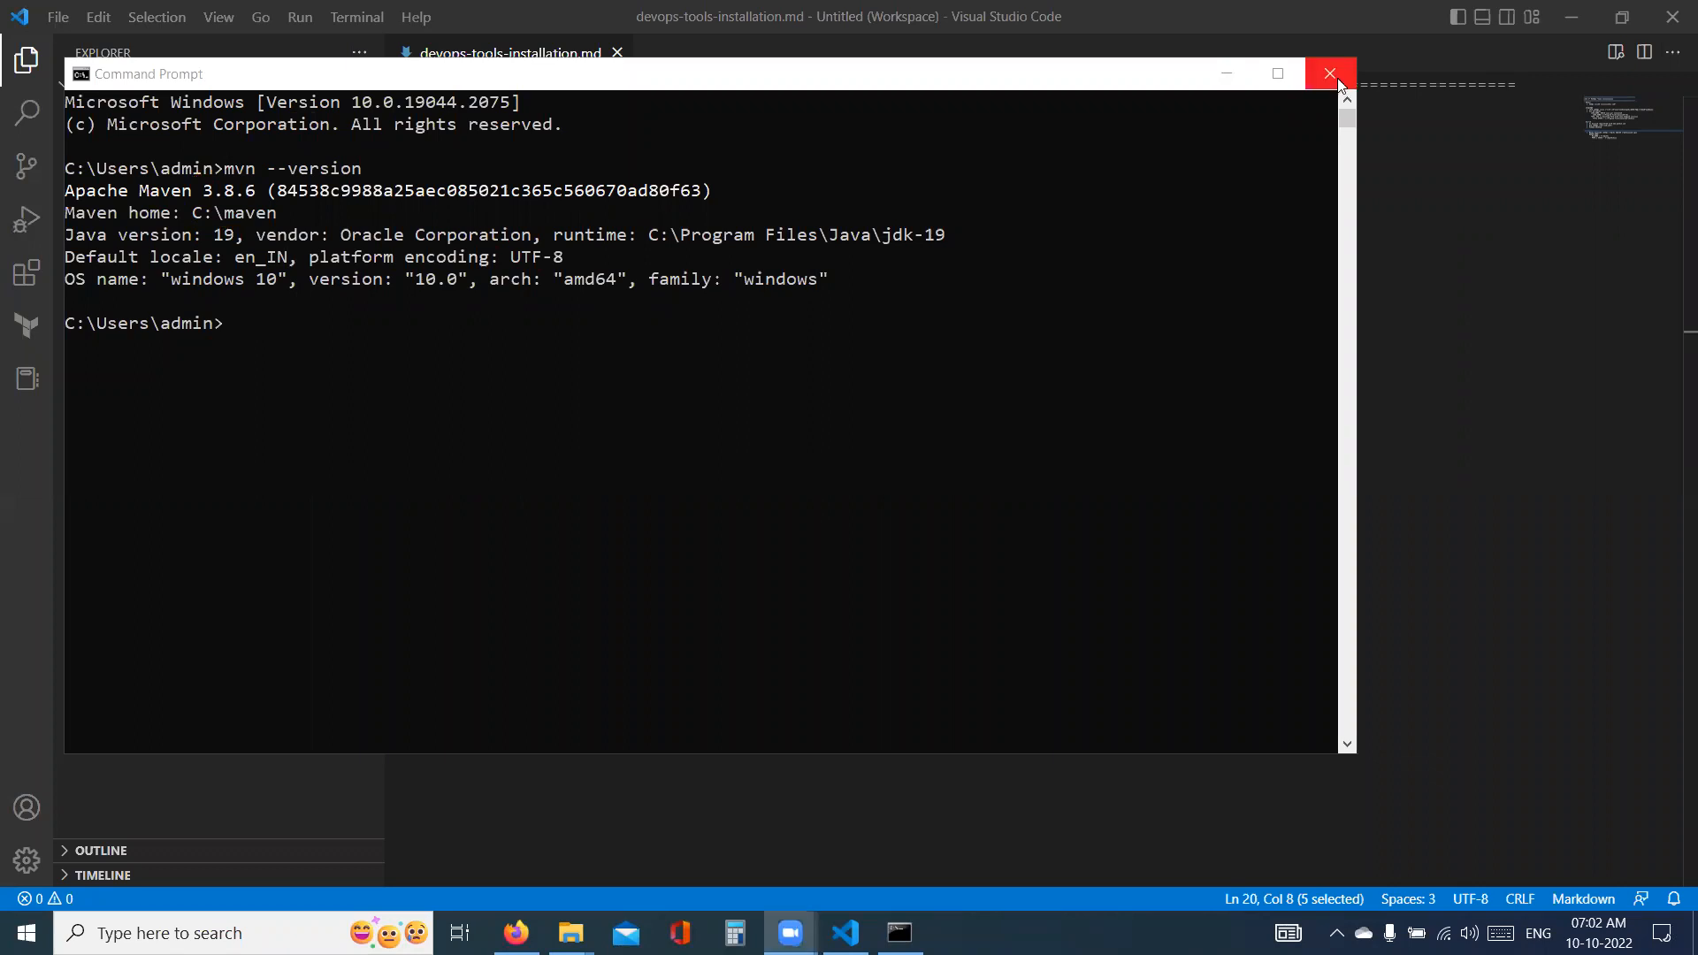
- Close the Command Prompt and add a "- Tomcat" heading below the Build section of the note, separated by a blank line
left_click(1330, 73)
left_click(775, 590)
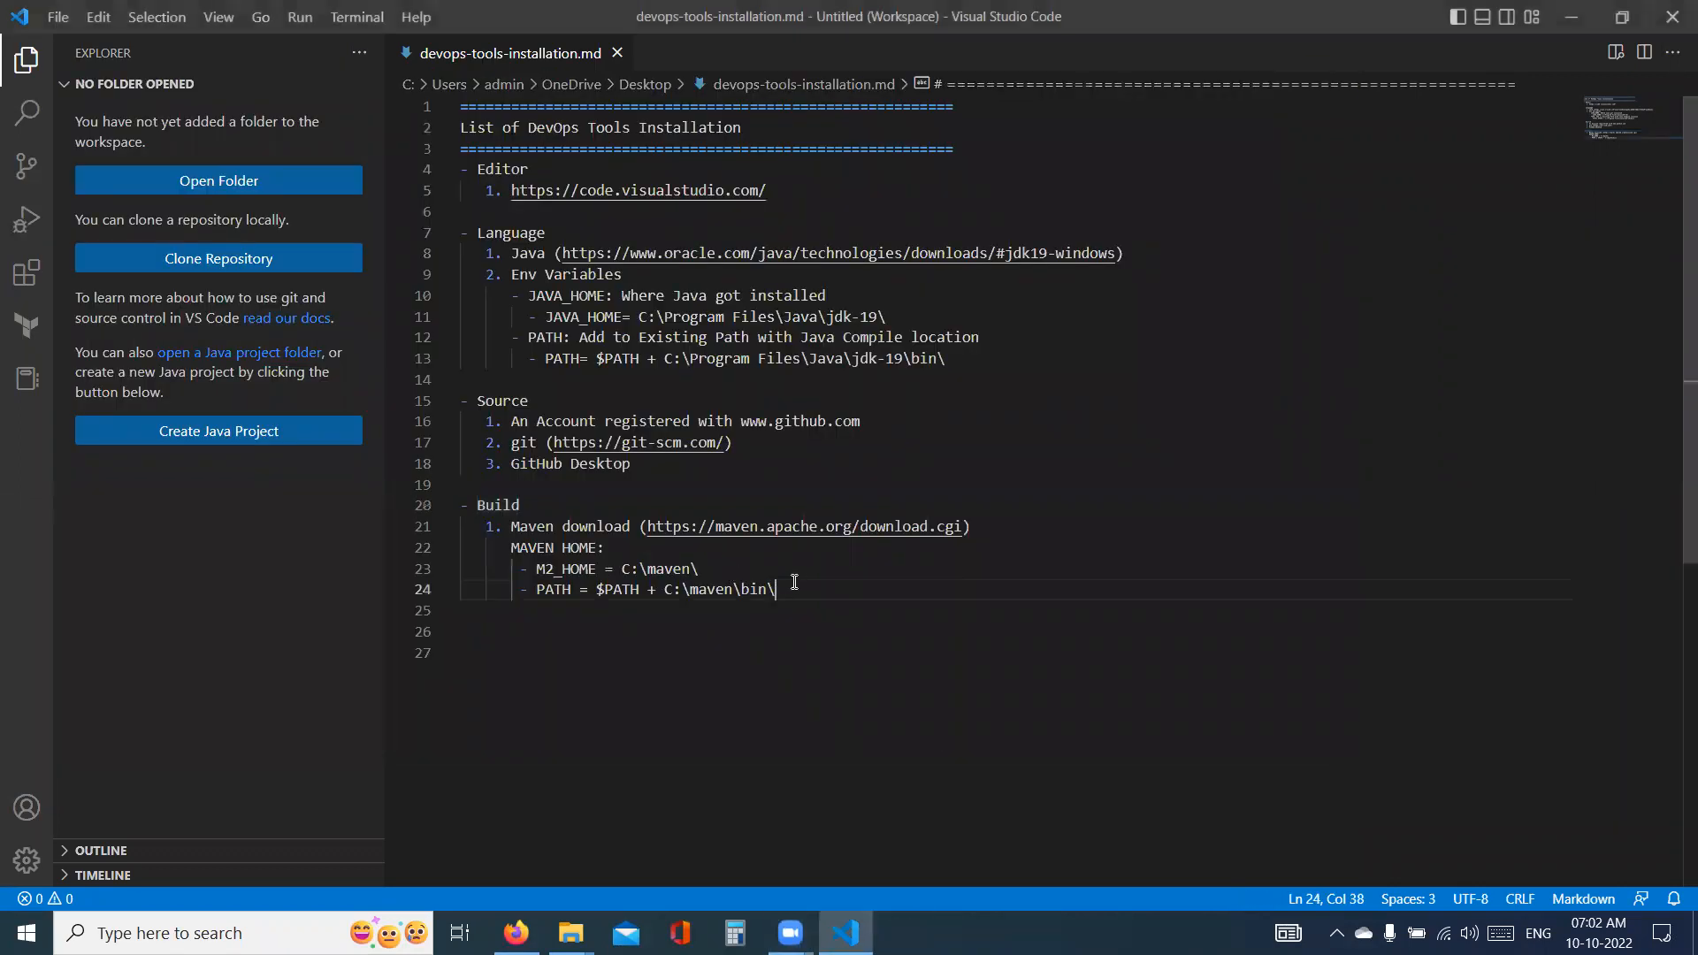
key("Return")
key("Return")
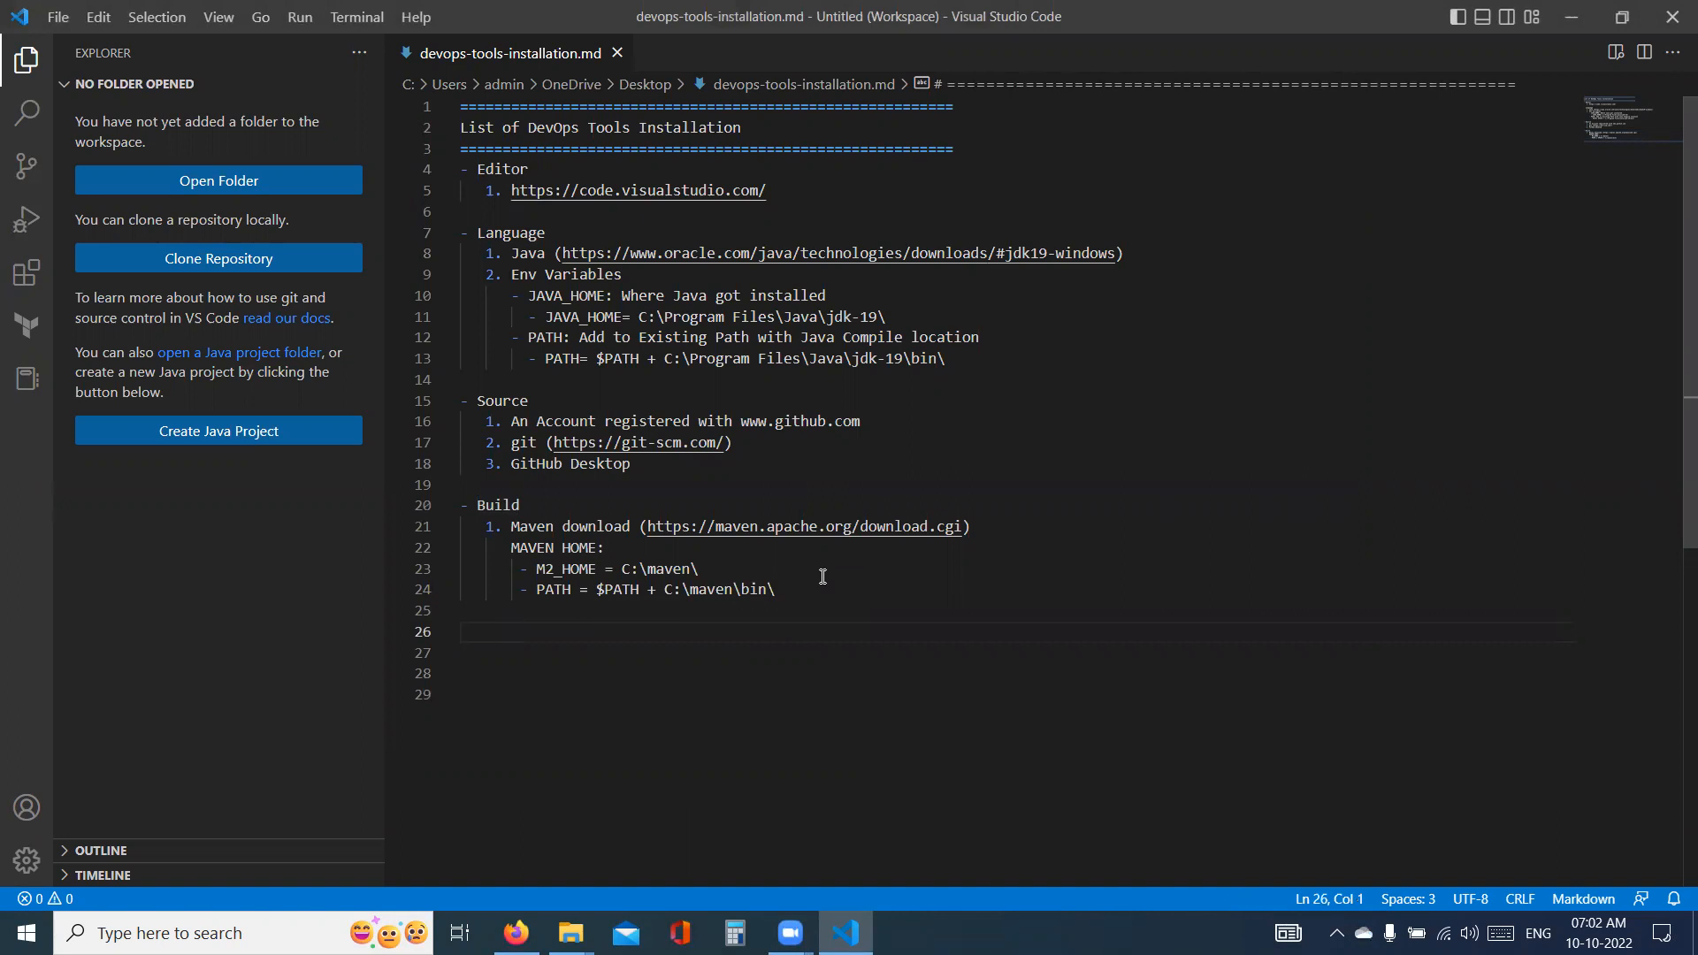
type("- Tomcat")
key("Return")
- Switch to Firefox and search the web for "tomcat" in a new tab
key("alt+Tab")
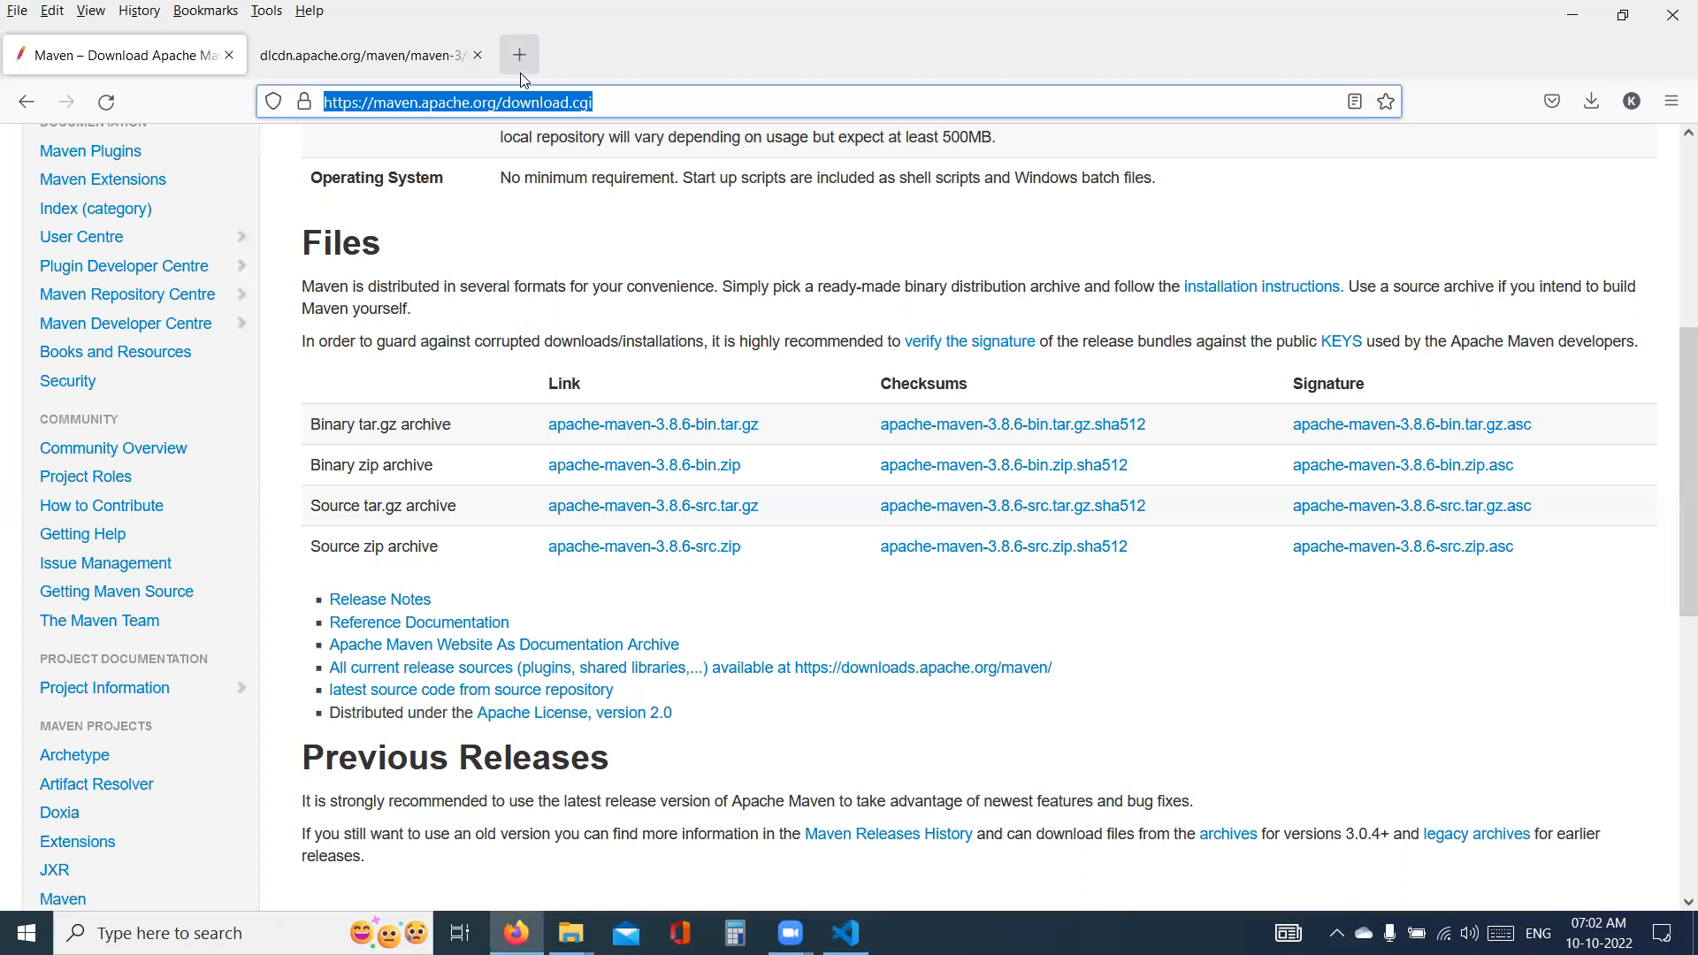
left_click(520, 56)
type("tomcat")
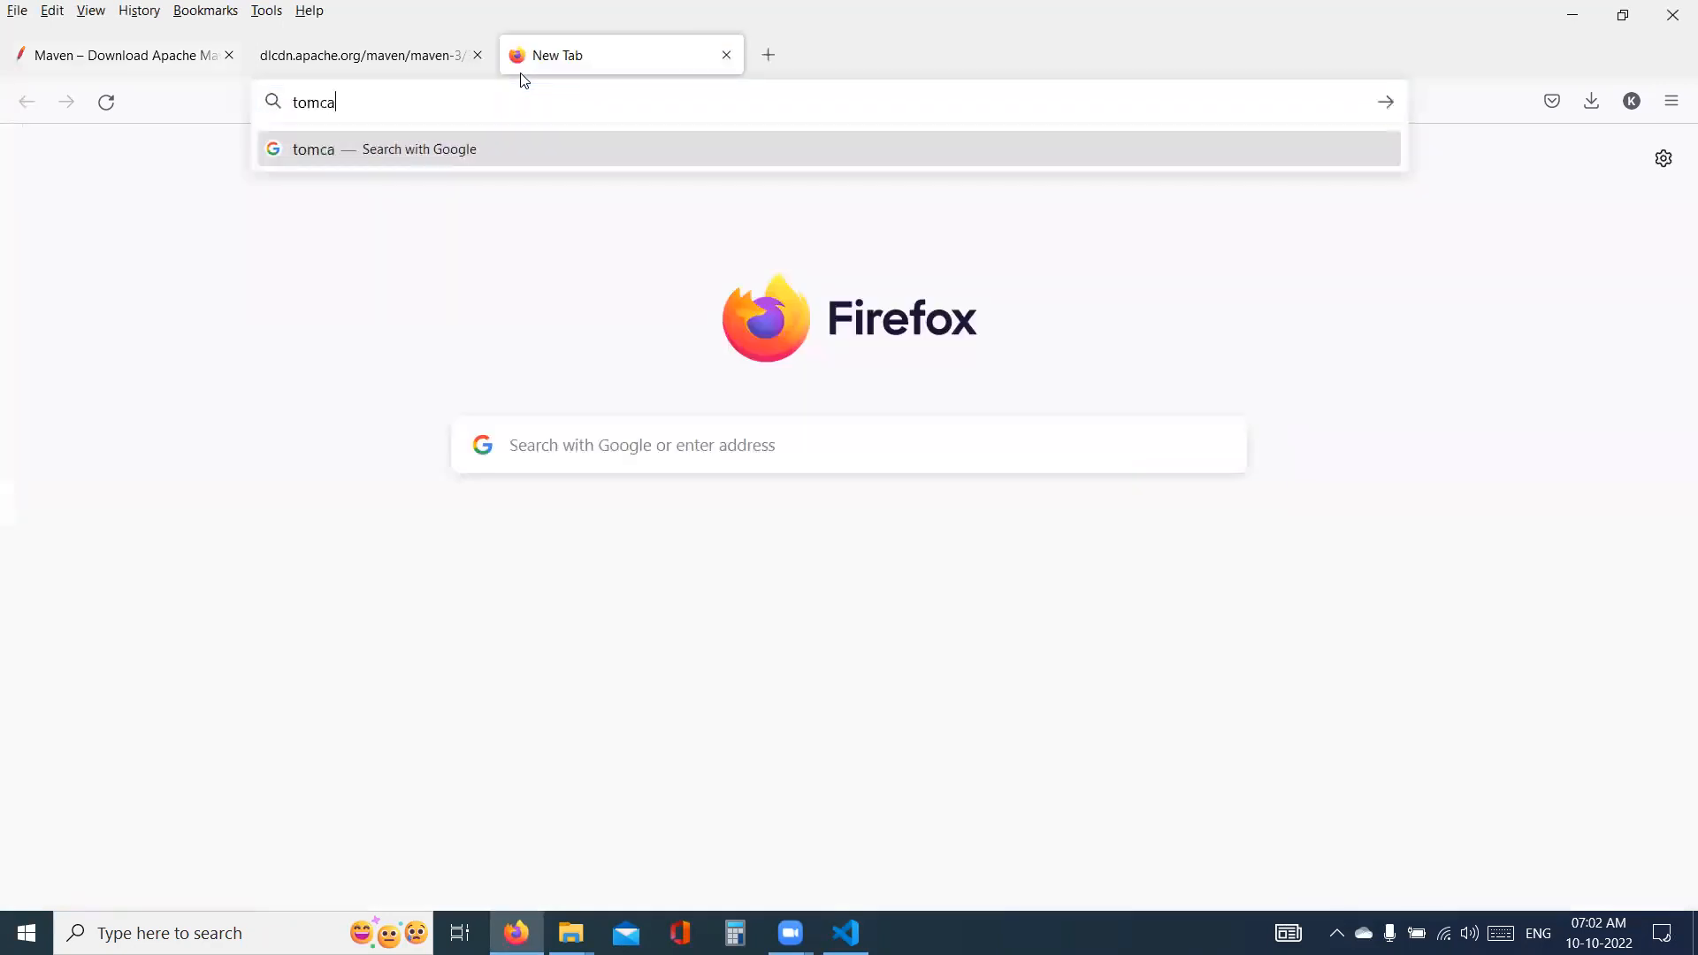
key("Return")
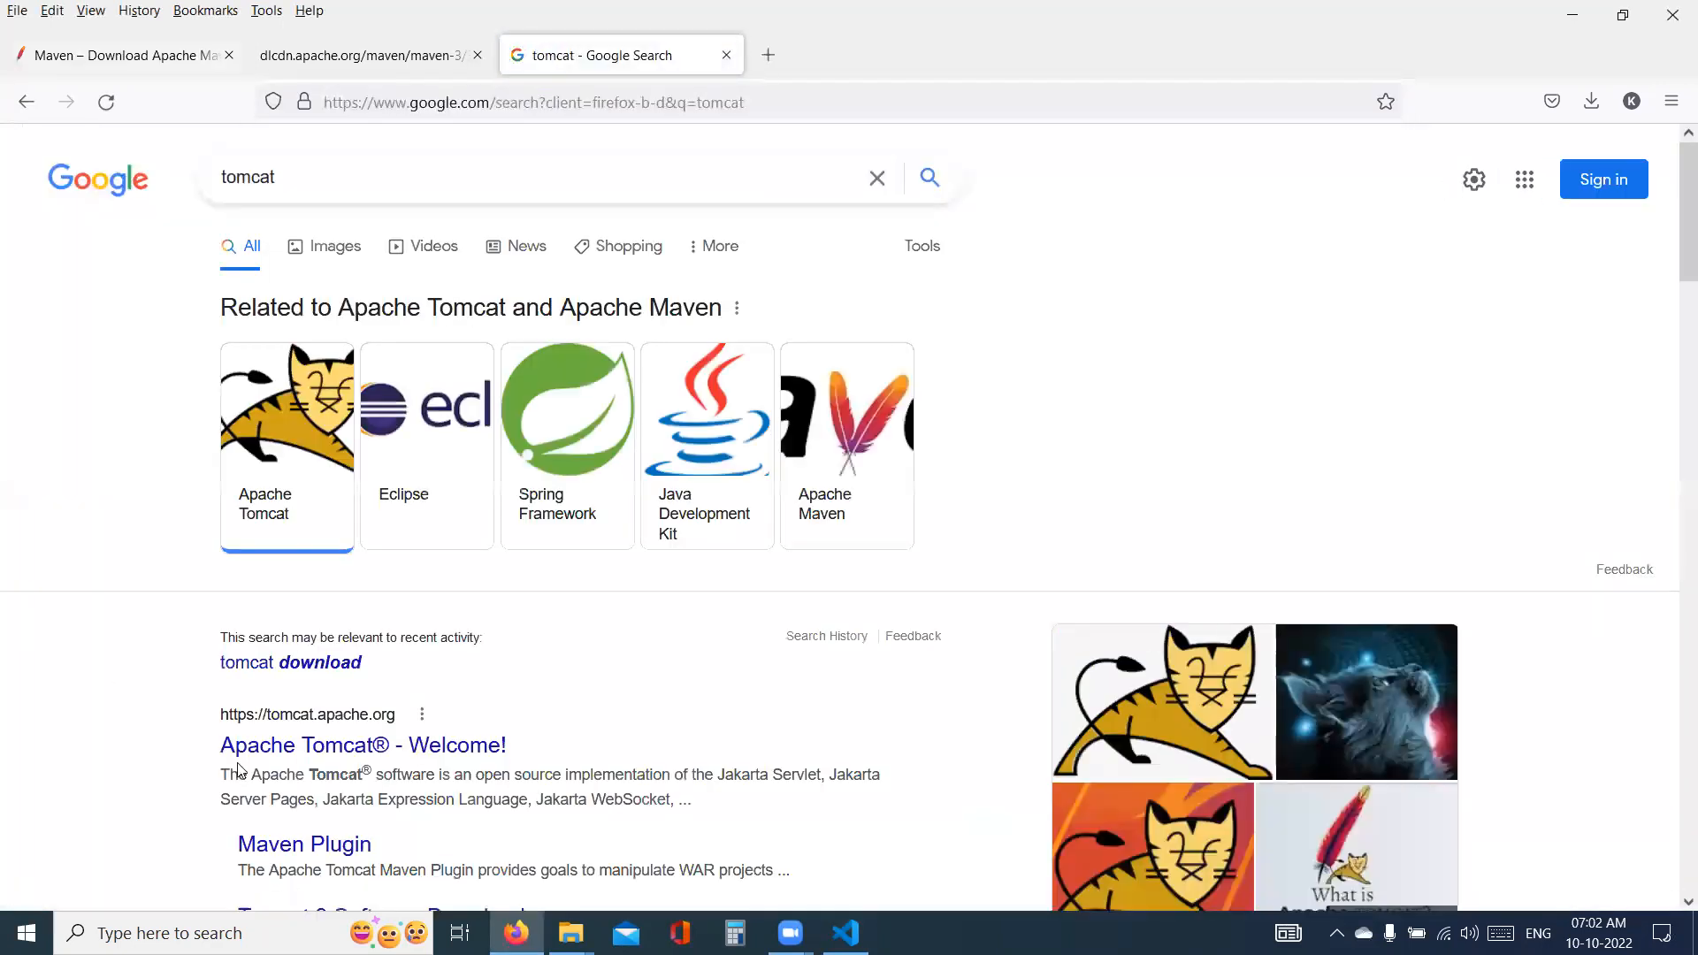
- Open the Apache Tomcat website and download the 32-bit/64-bit Windows Service Installer for Tomcat 10.0.26
left_click(268, 747)
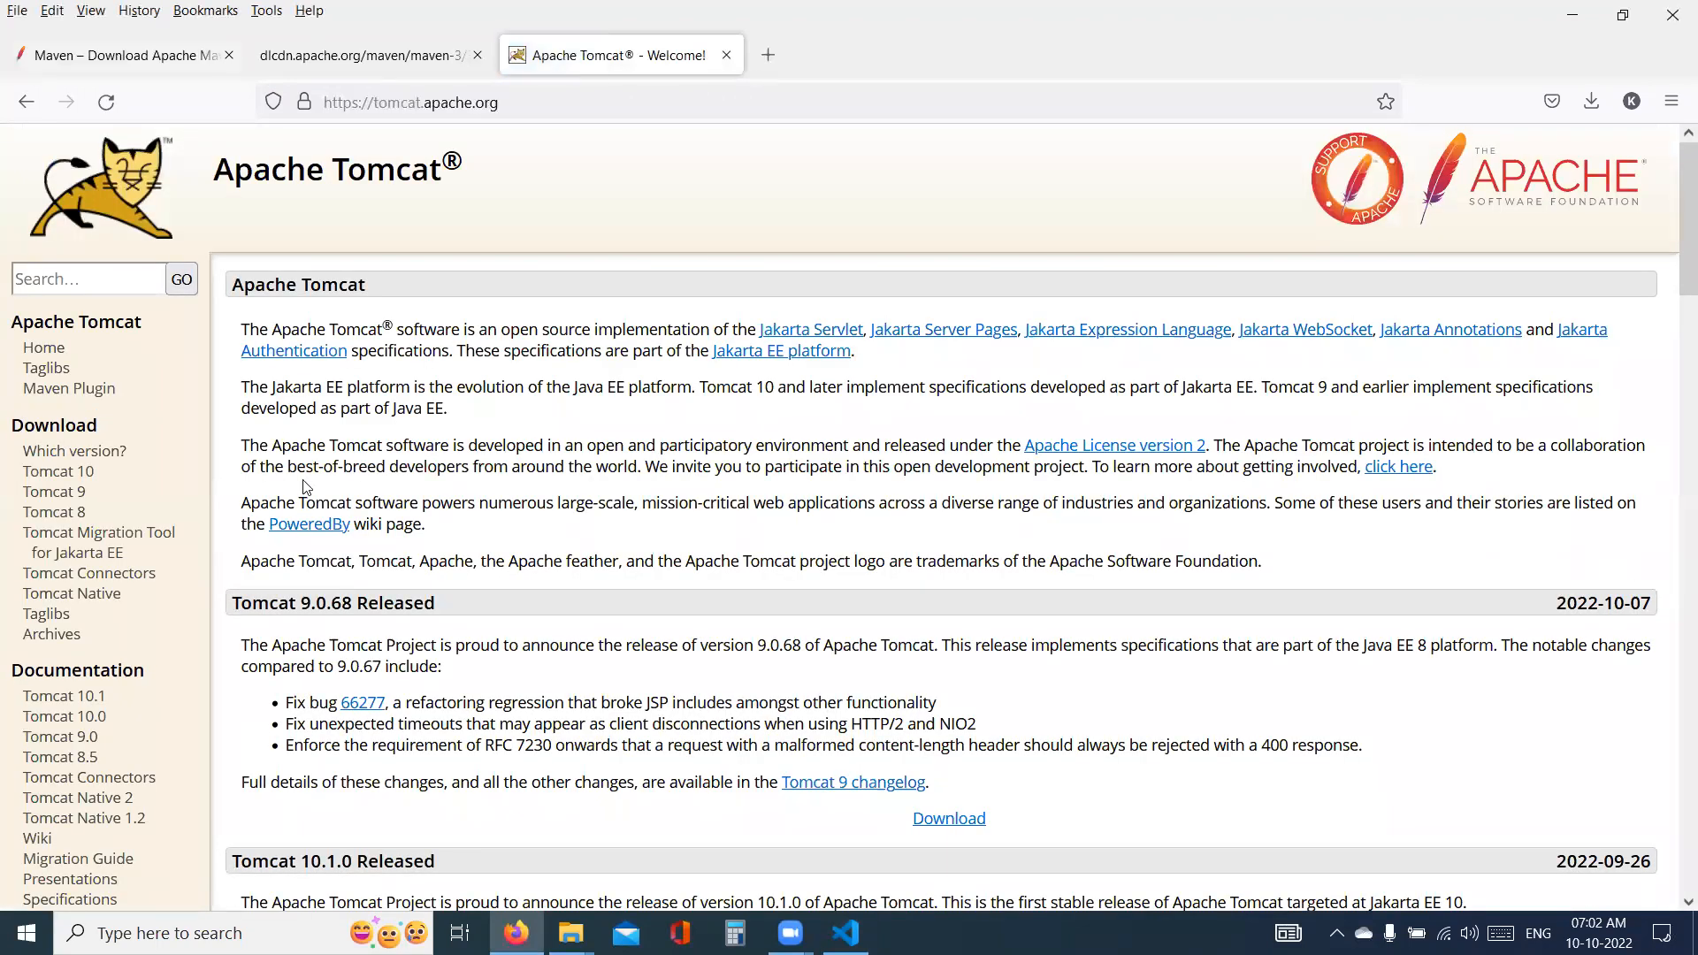
left_click(94, 477)
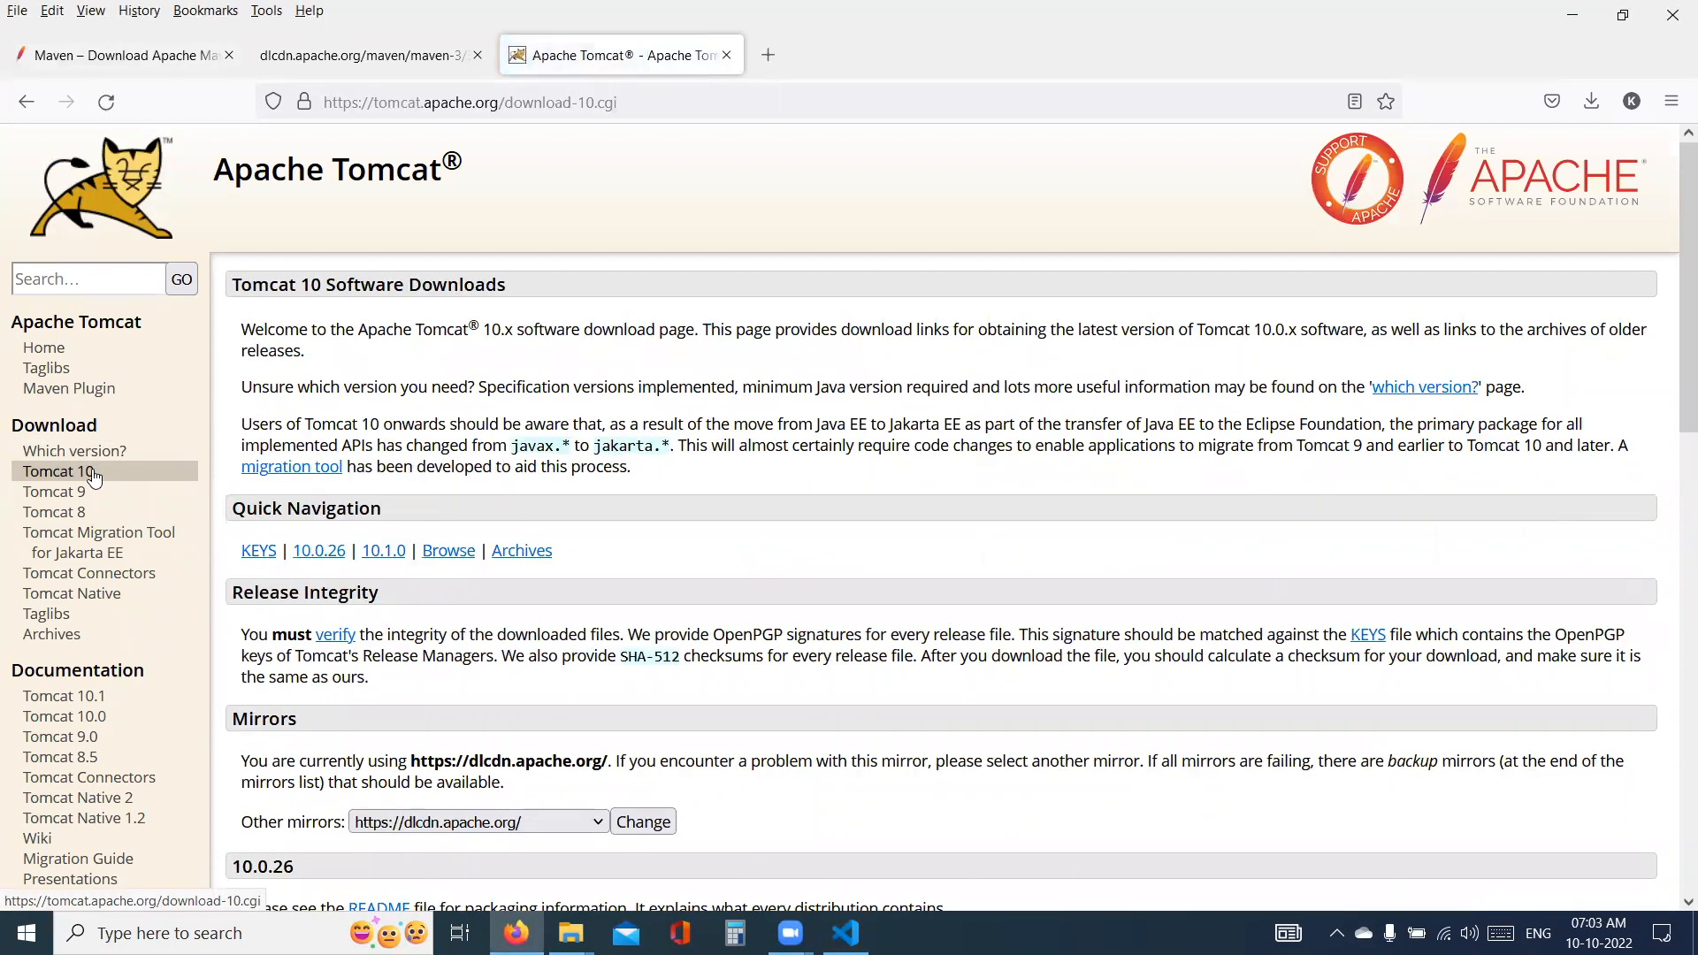
scroll(557, 433, "down", 5)
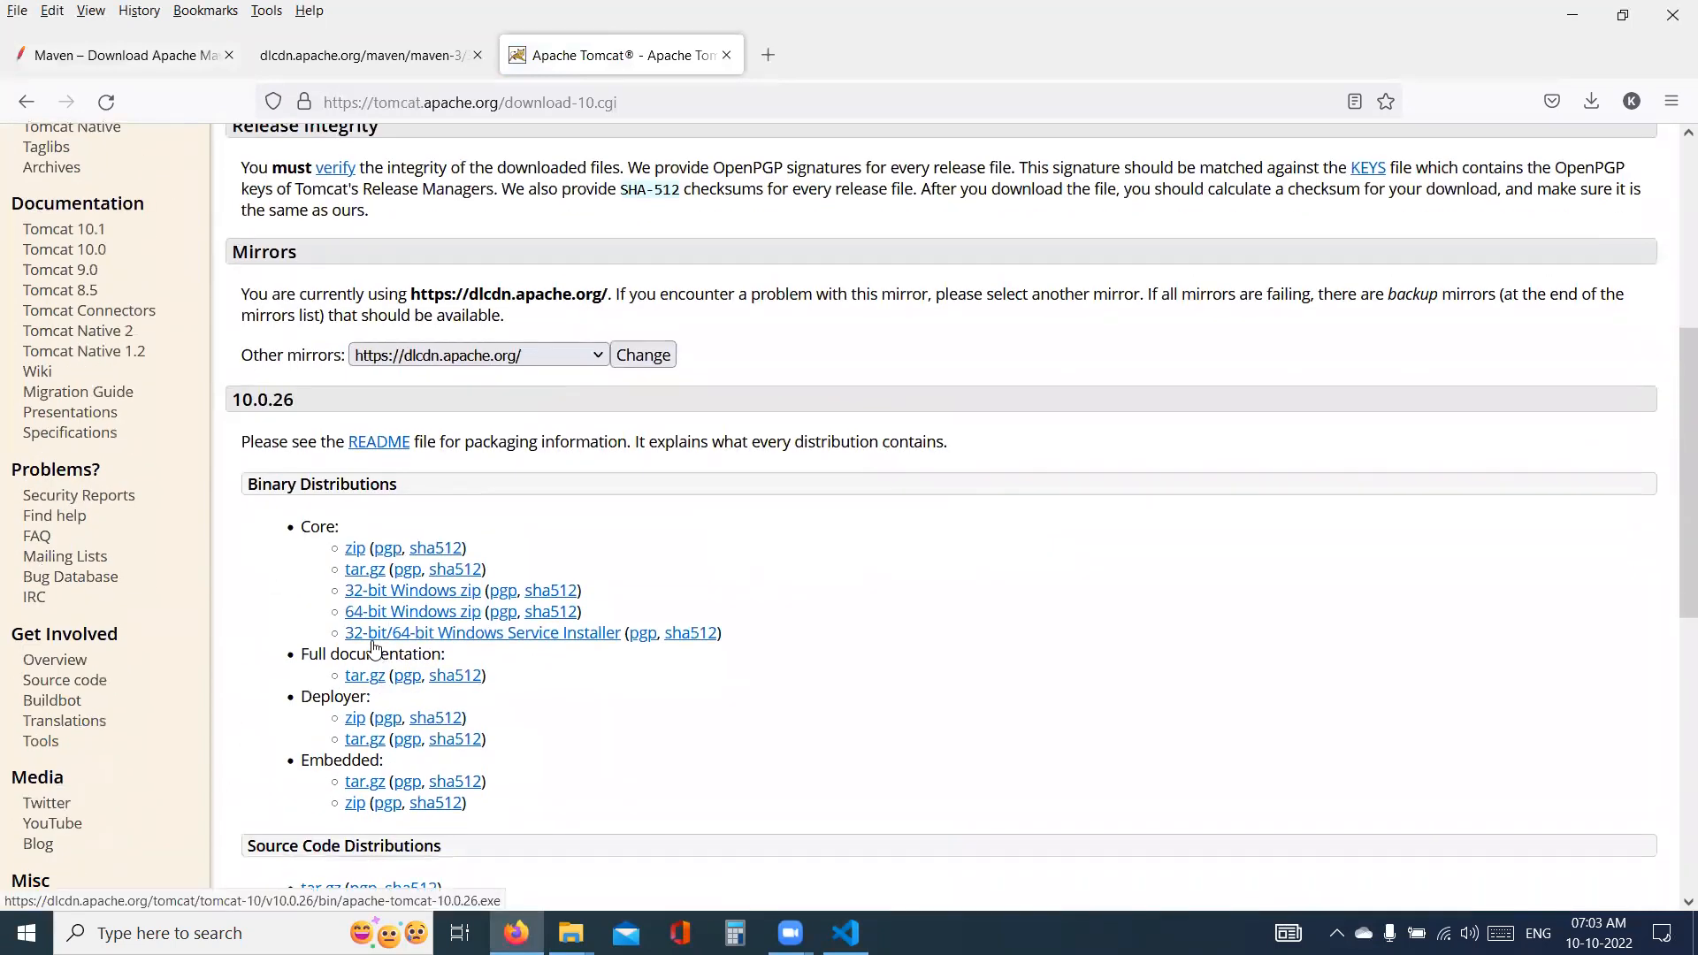
left_click(373, 643)
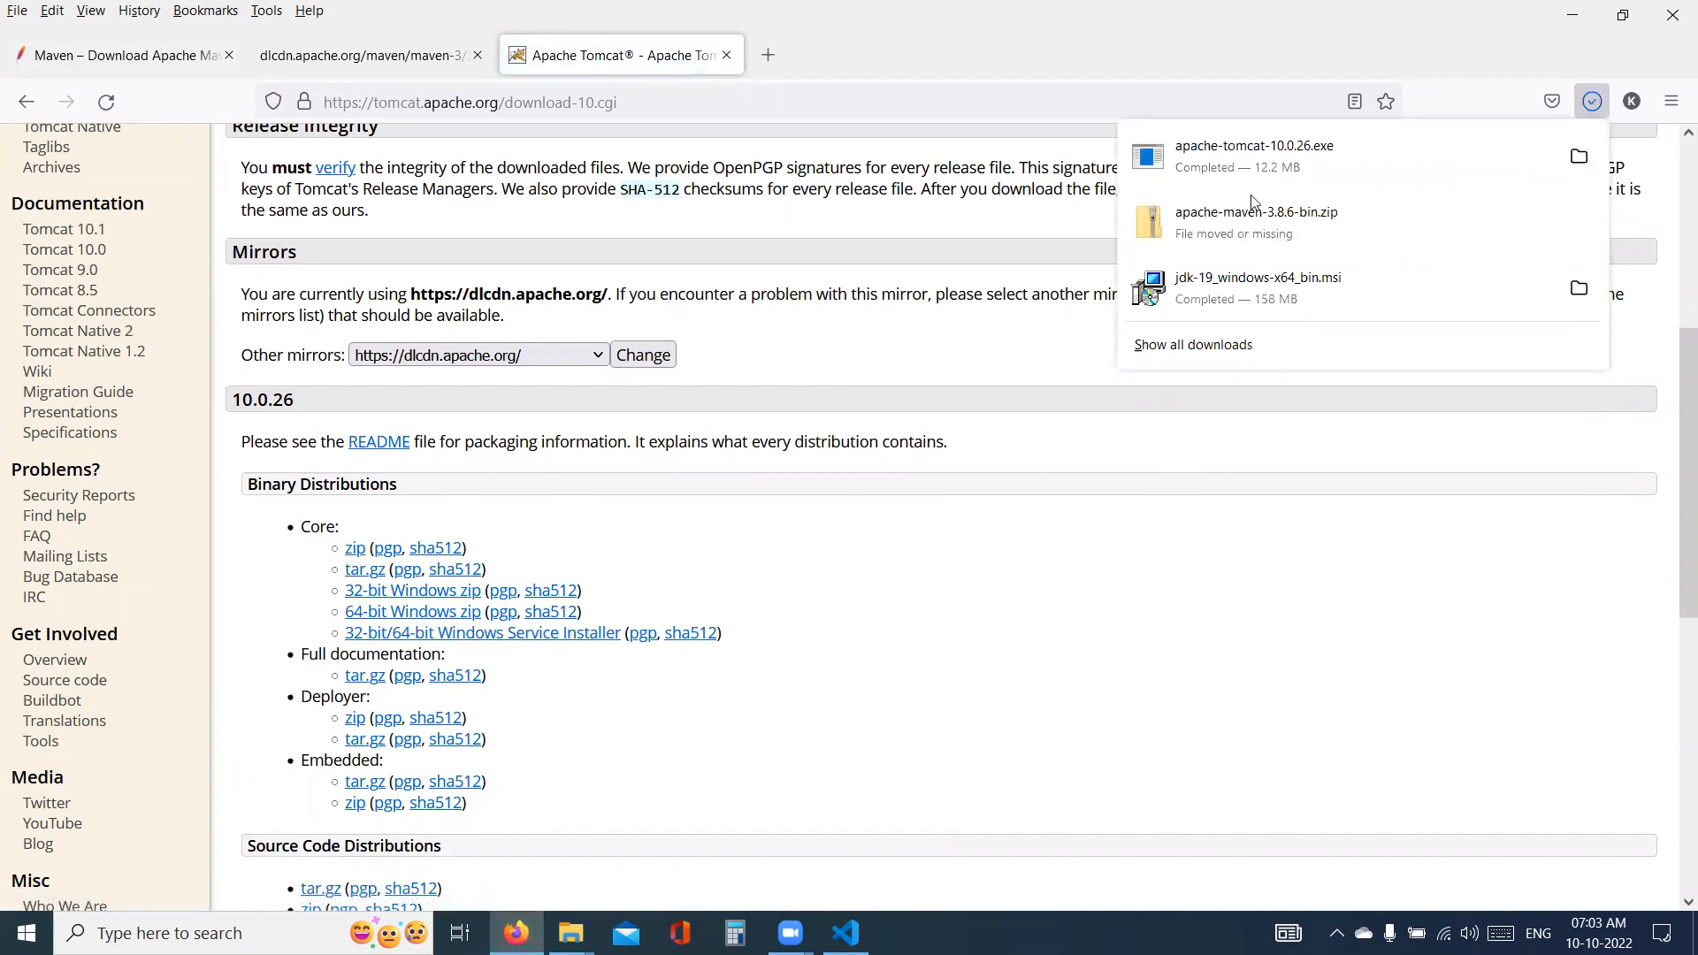
- Run the downloaded apache-tomcat-10.0.26.exe installer, accept the license agreement and keep the default components
left_click(1249, 186)
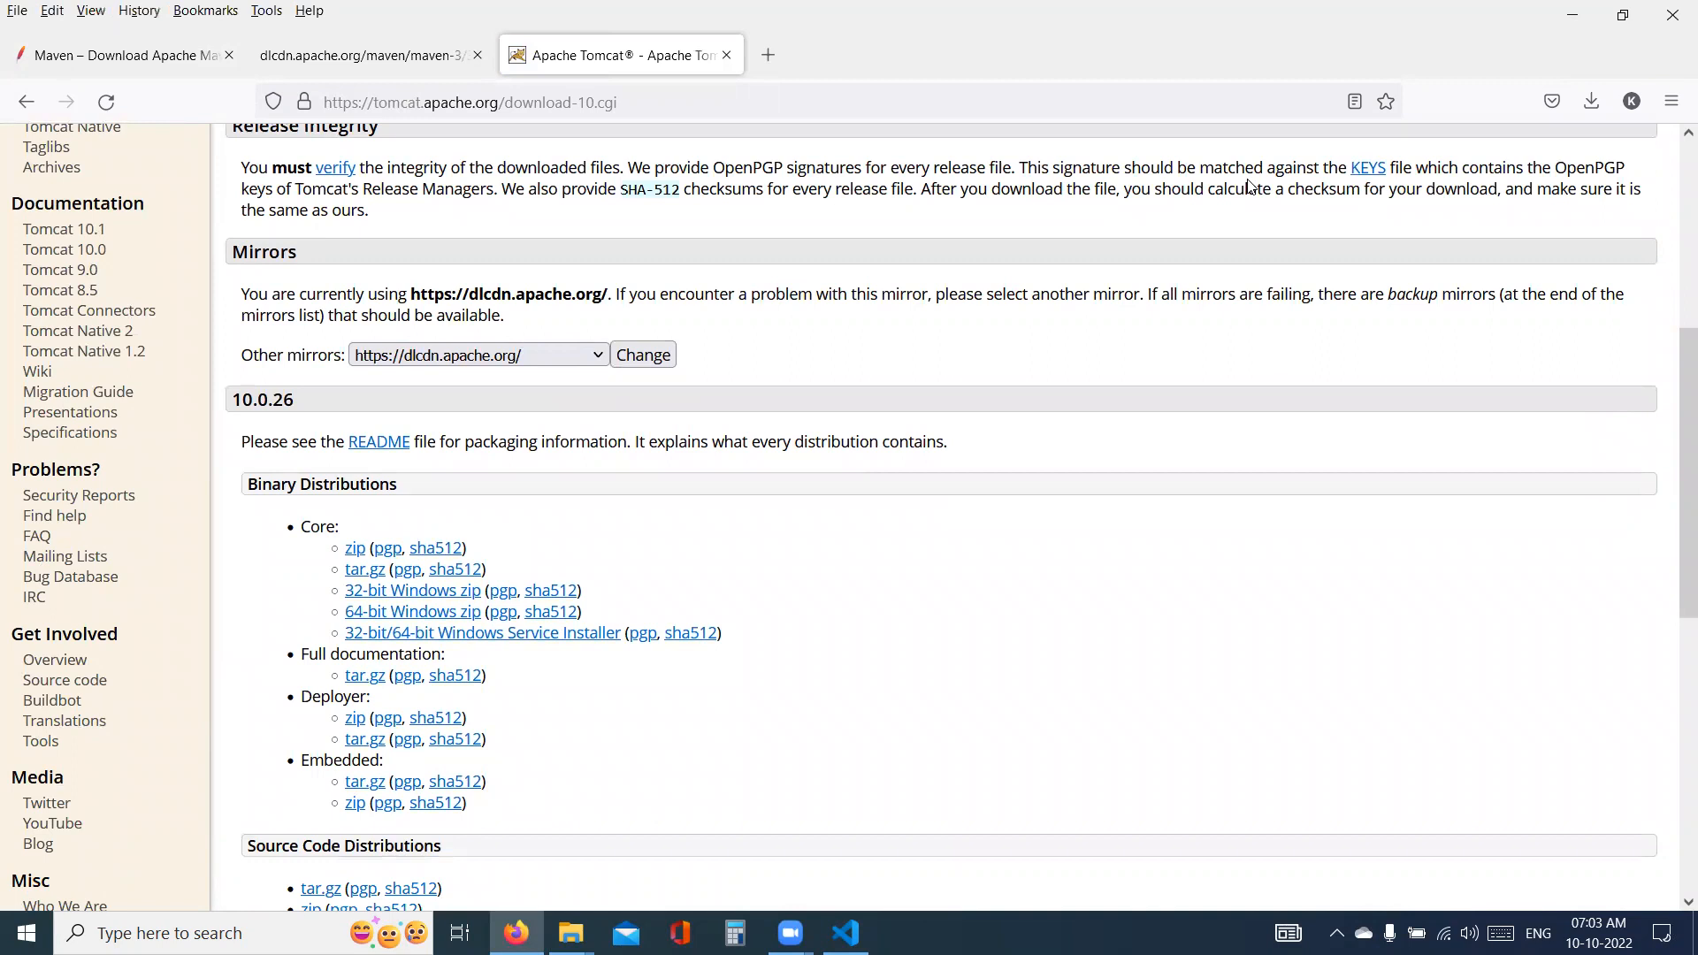
left_click(960, 645)
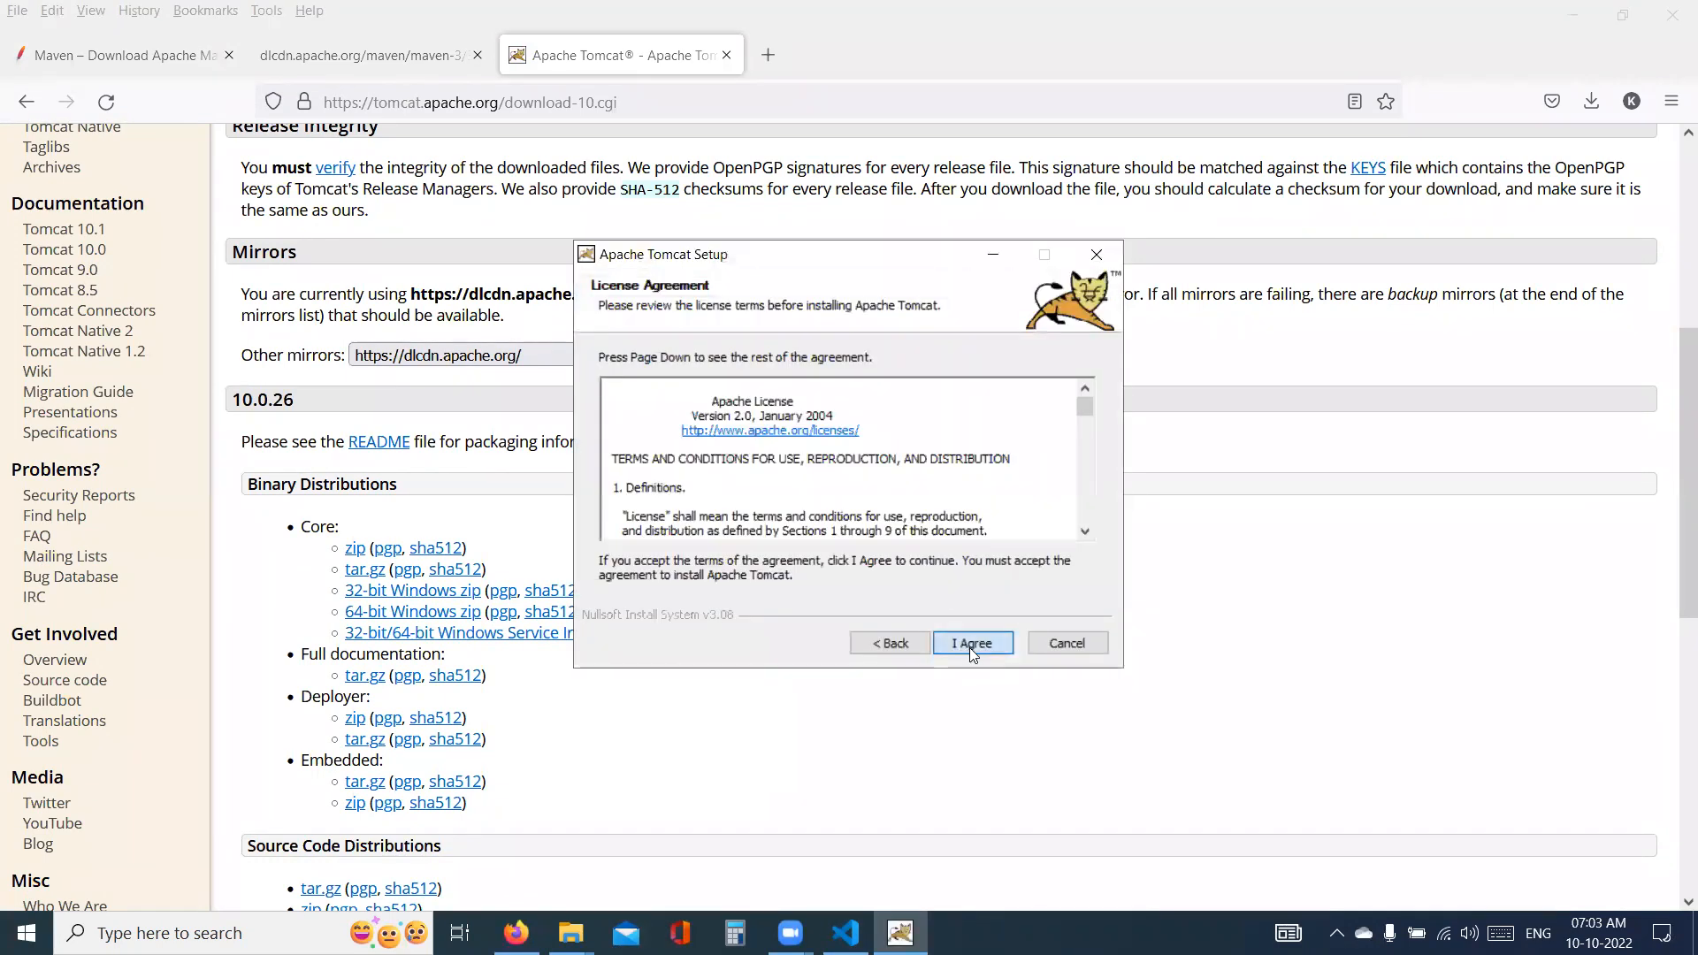
left_click(969, 648)
left_click(965, 649)
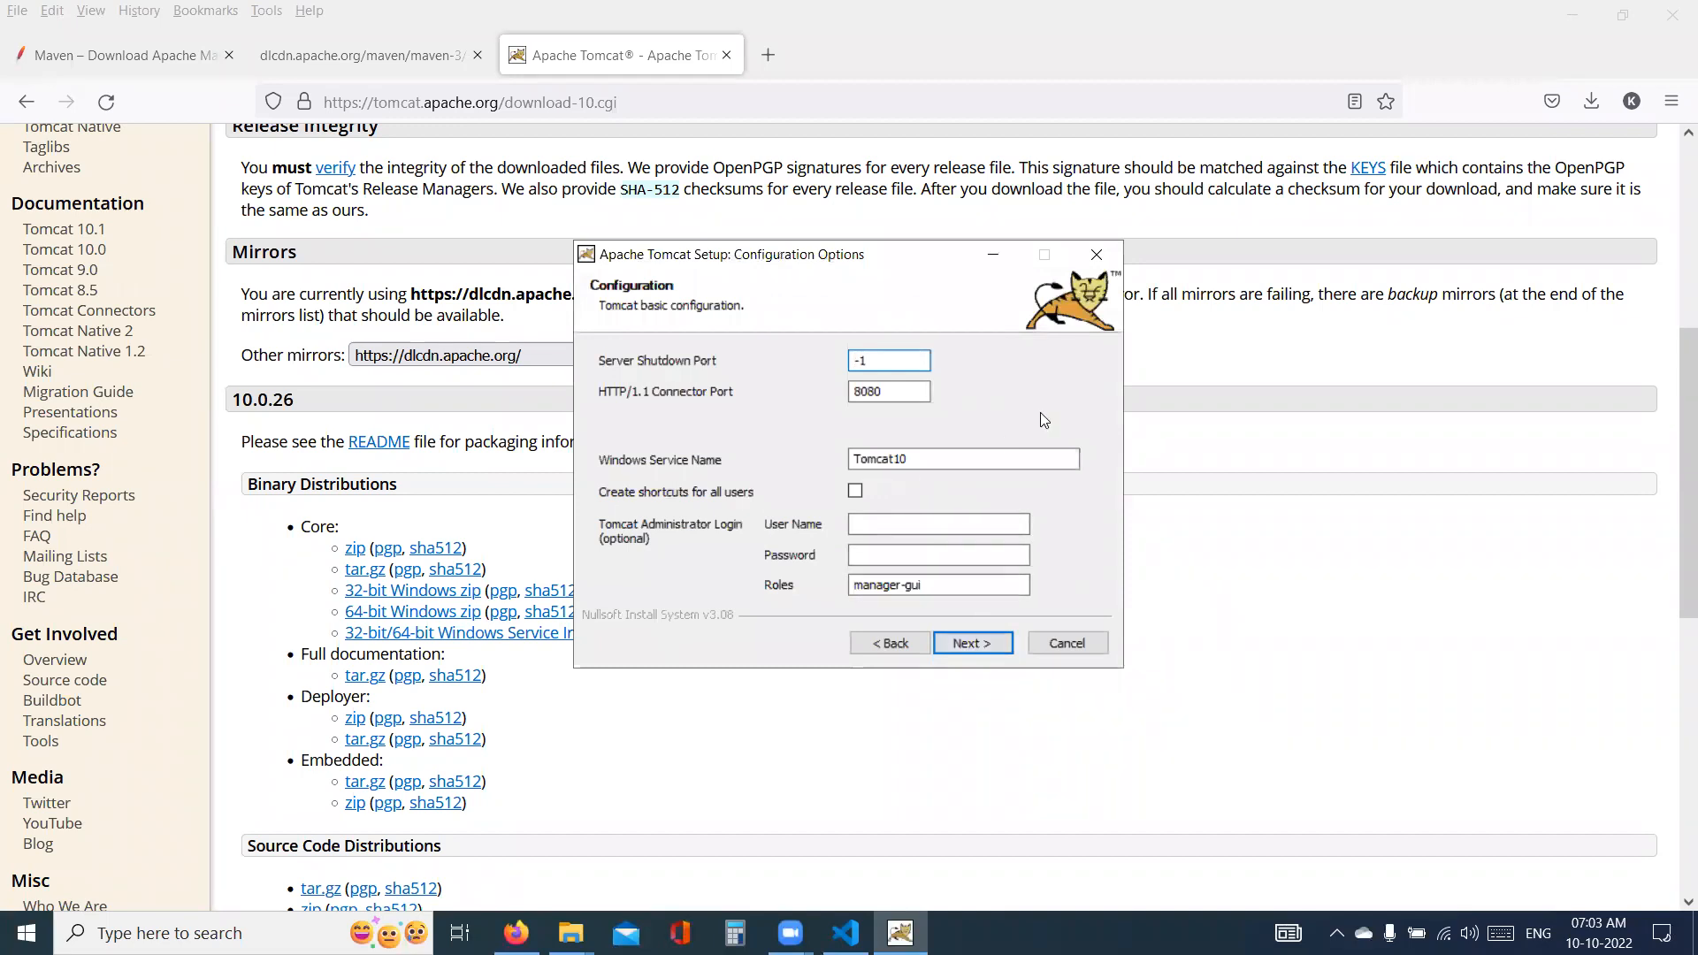
- Set Tomcat's HTTP/1.1 Connector Port to 8081 and accept the basic configuration
left_click(915, 391)
key("BackSpace")
type("1")
double_click(908, 382)
left_click(985, 644)
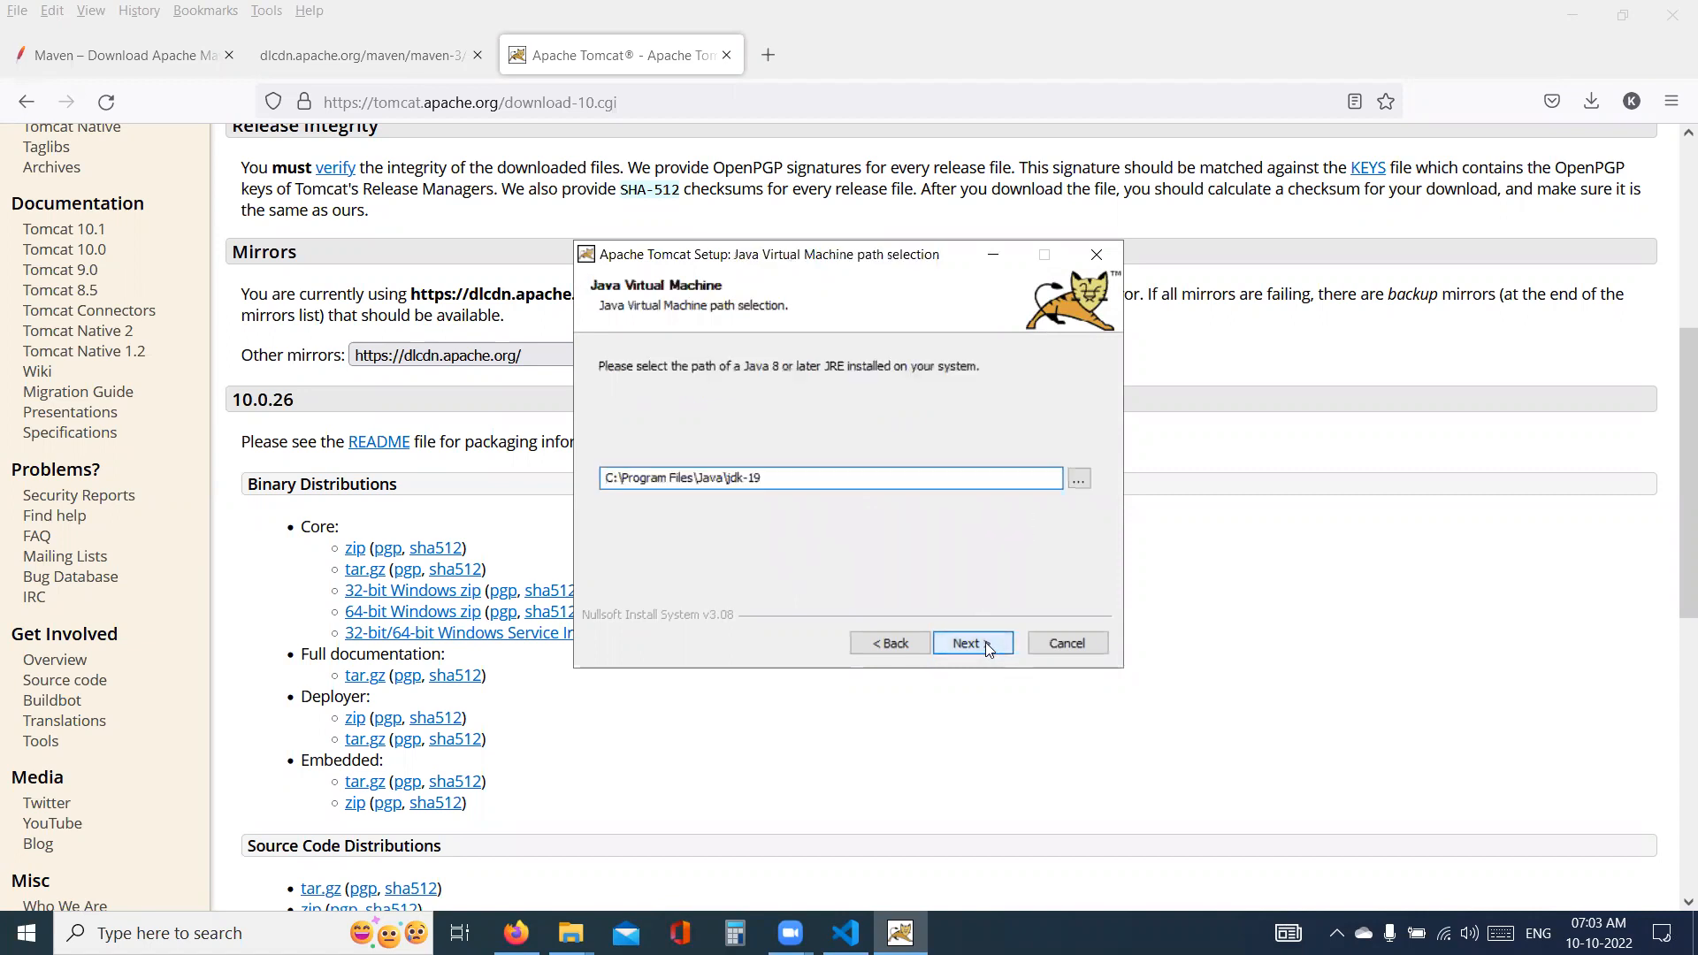
- Install Tomcat with the proposed Java path and destination folder, finish the setup and close the release notes
left_click(985, 642)
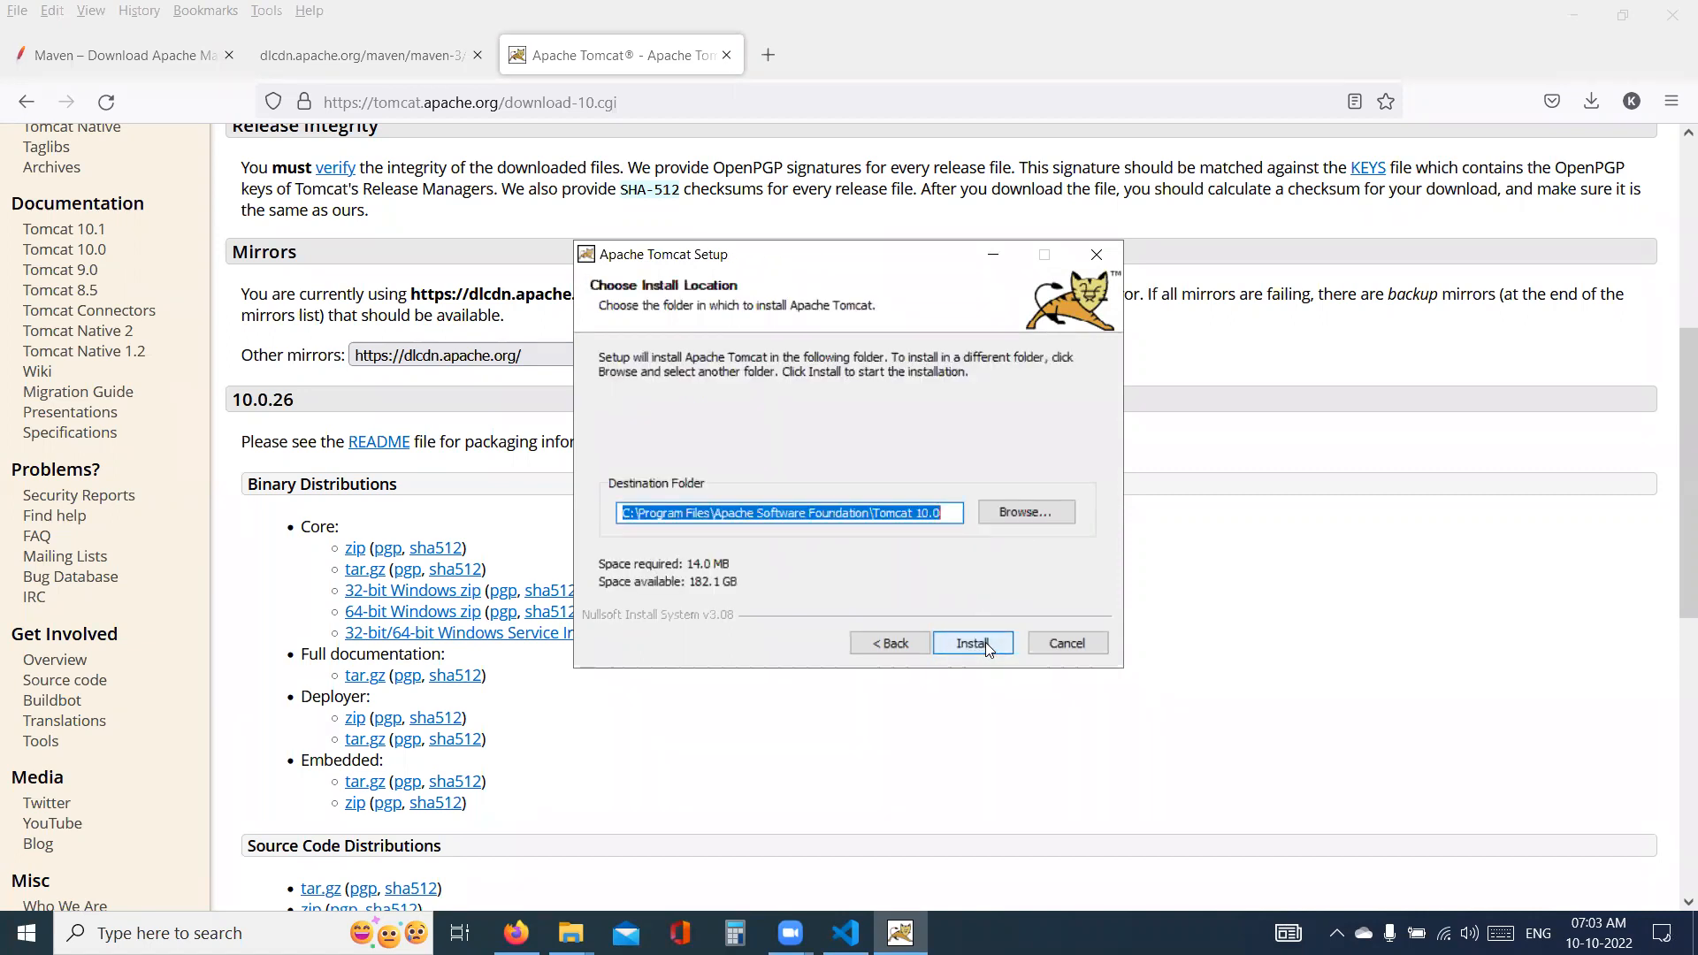
left_click(985, 642)
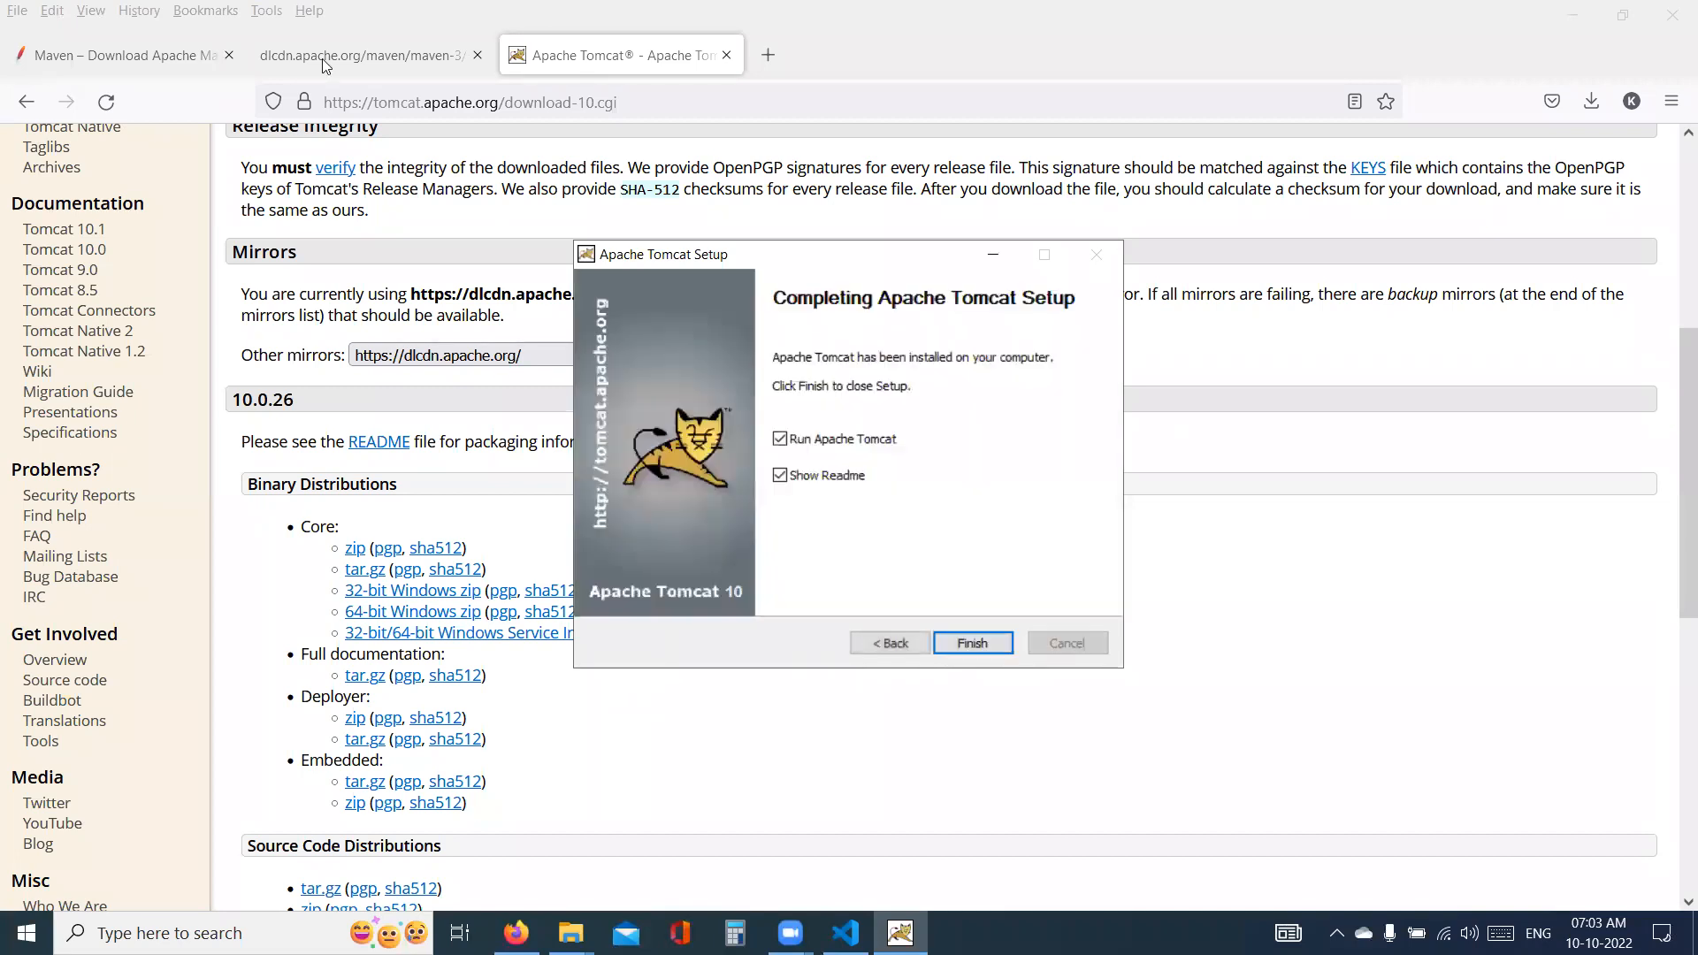
left_click(987, 638)
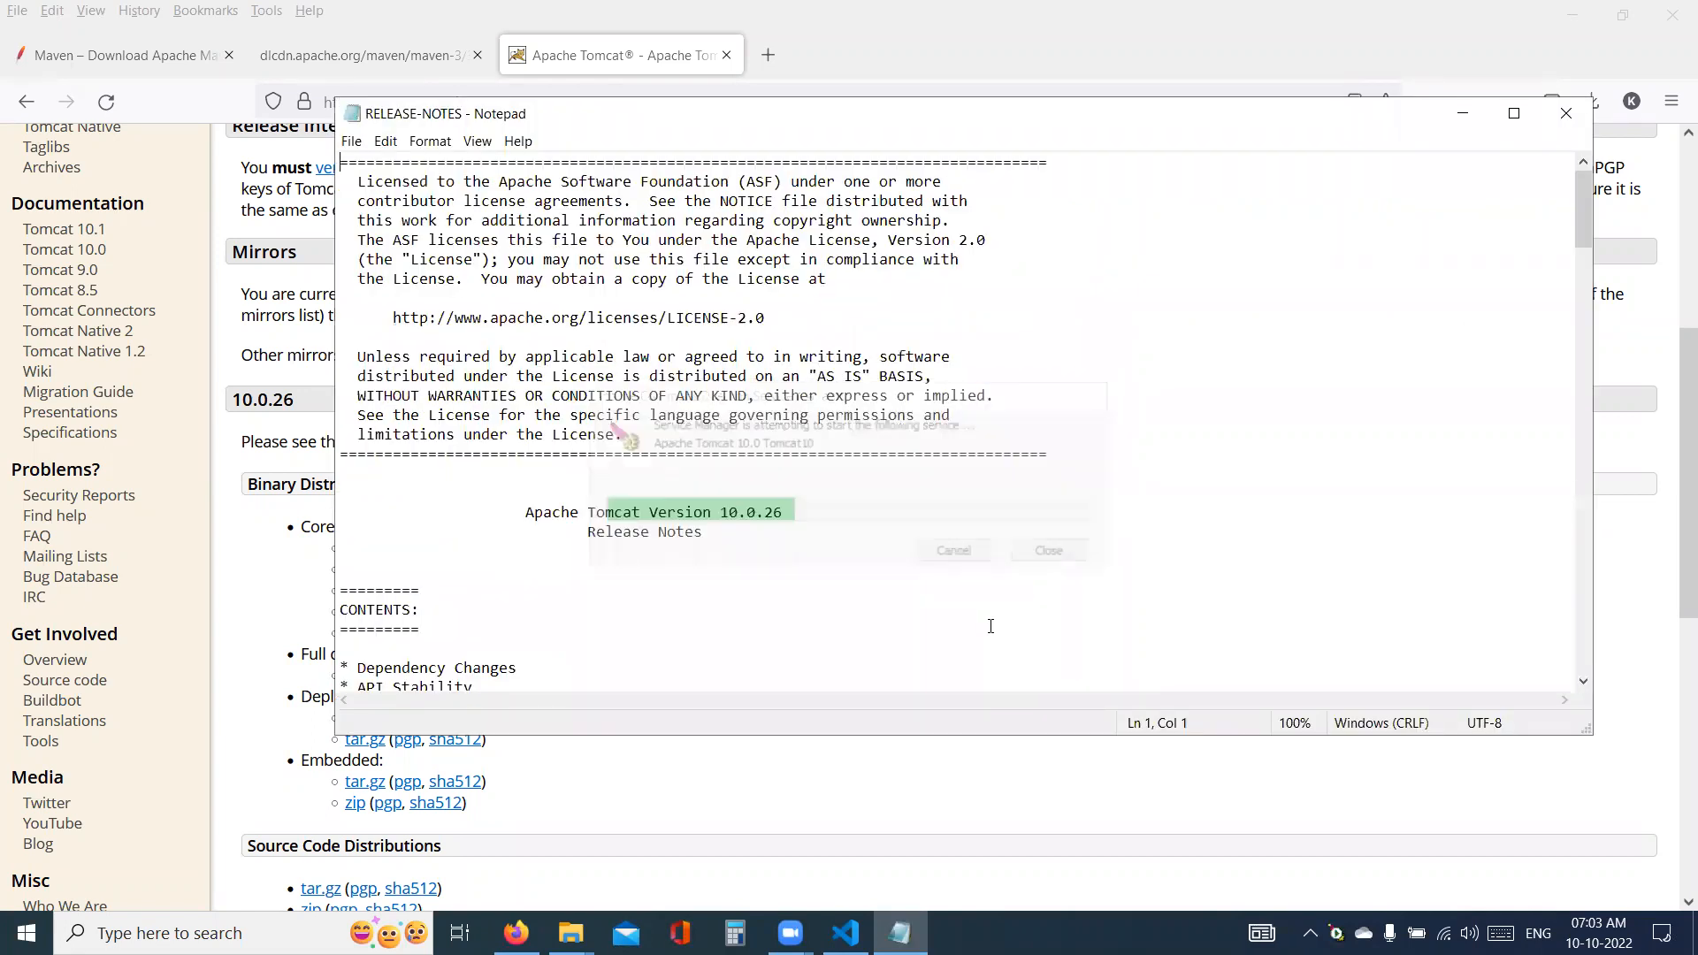
left_click(1570, 112)
- Open localhost:8081 in a new browser tab
left_click(769, 56)
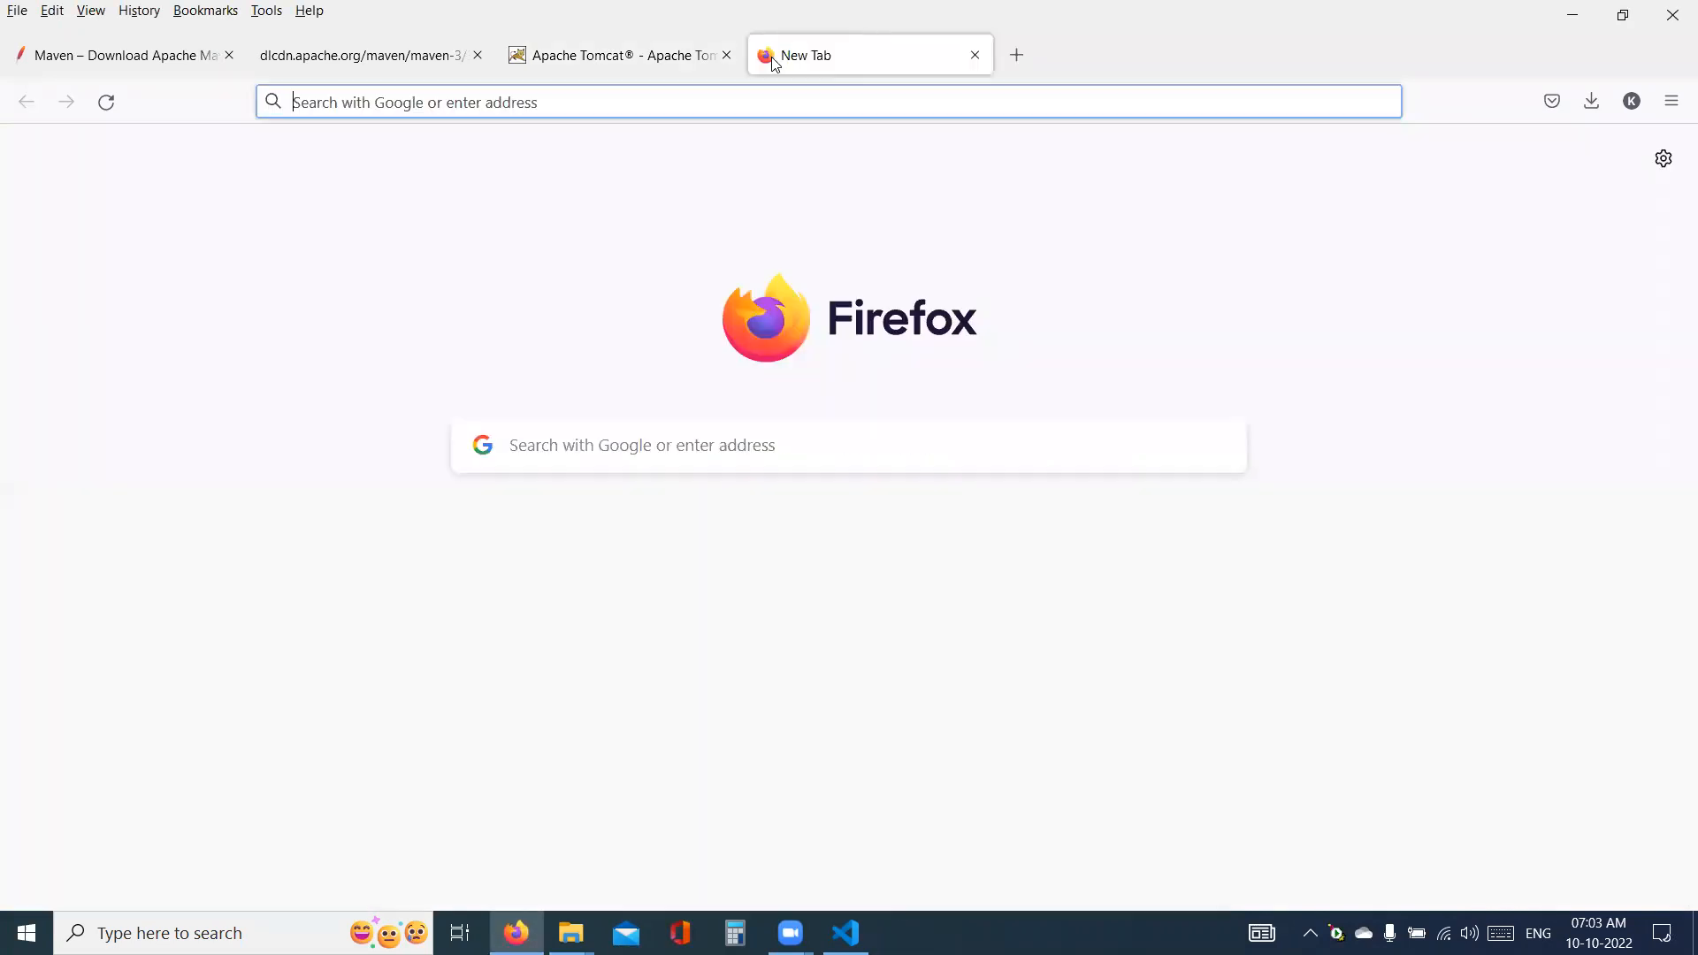
type("localhost")
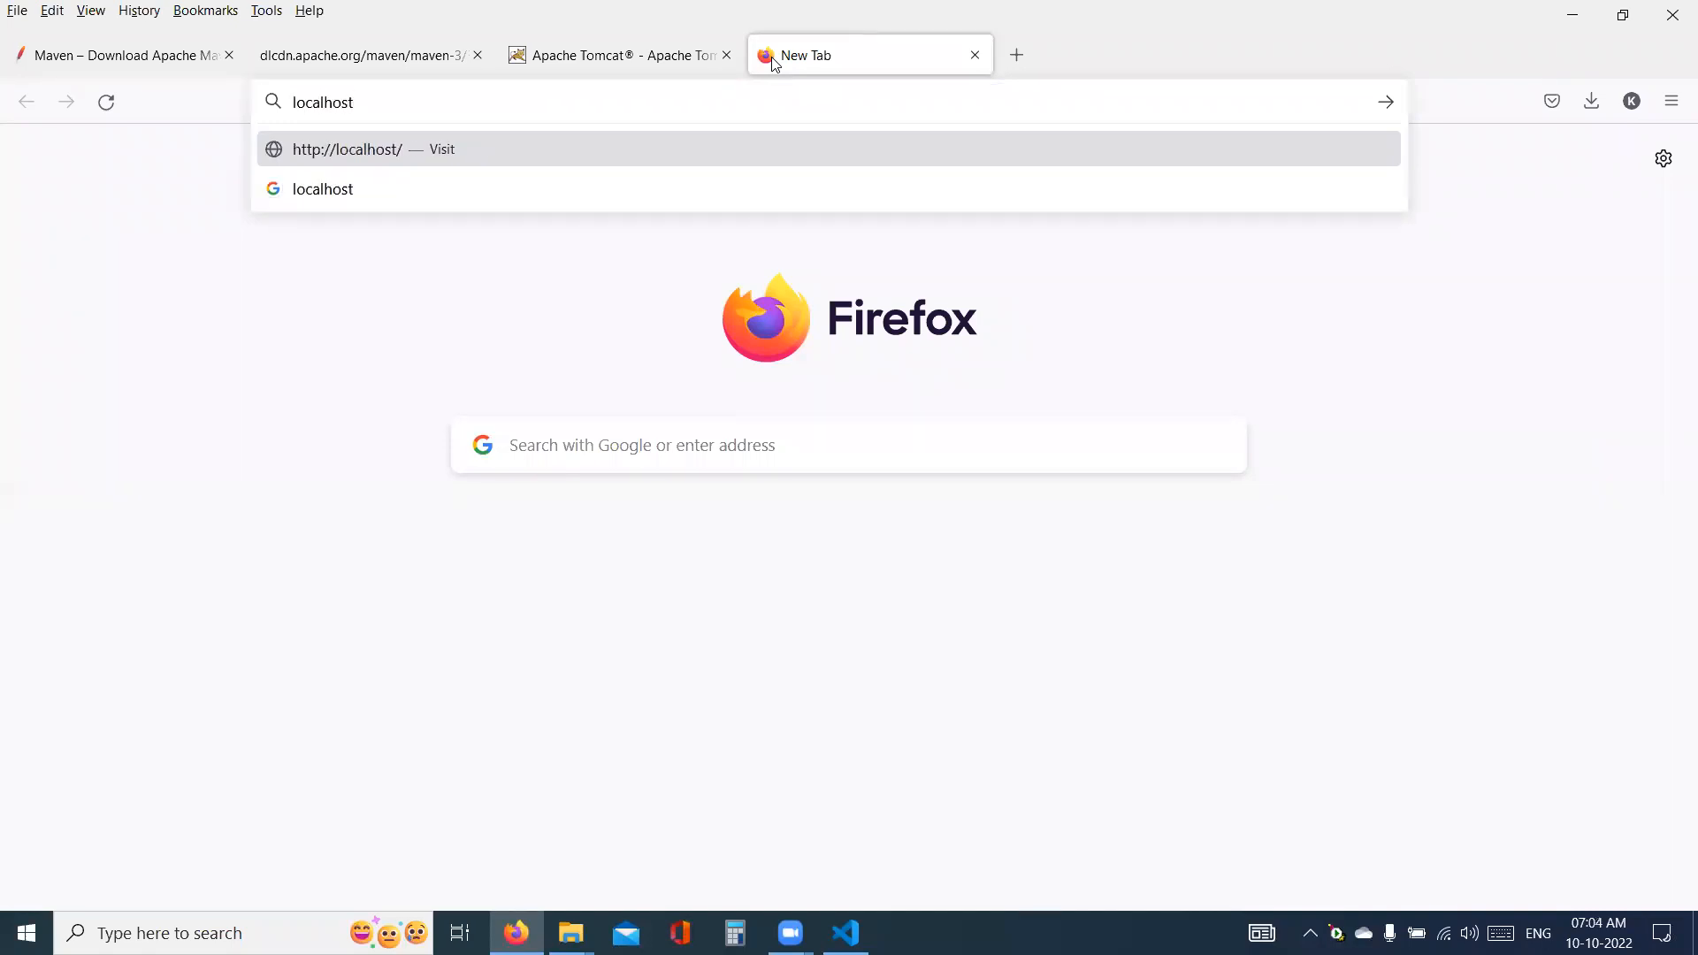
type(":8081")
key("Return")
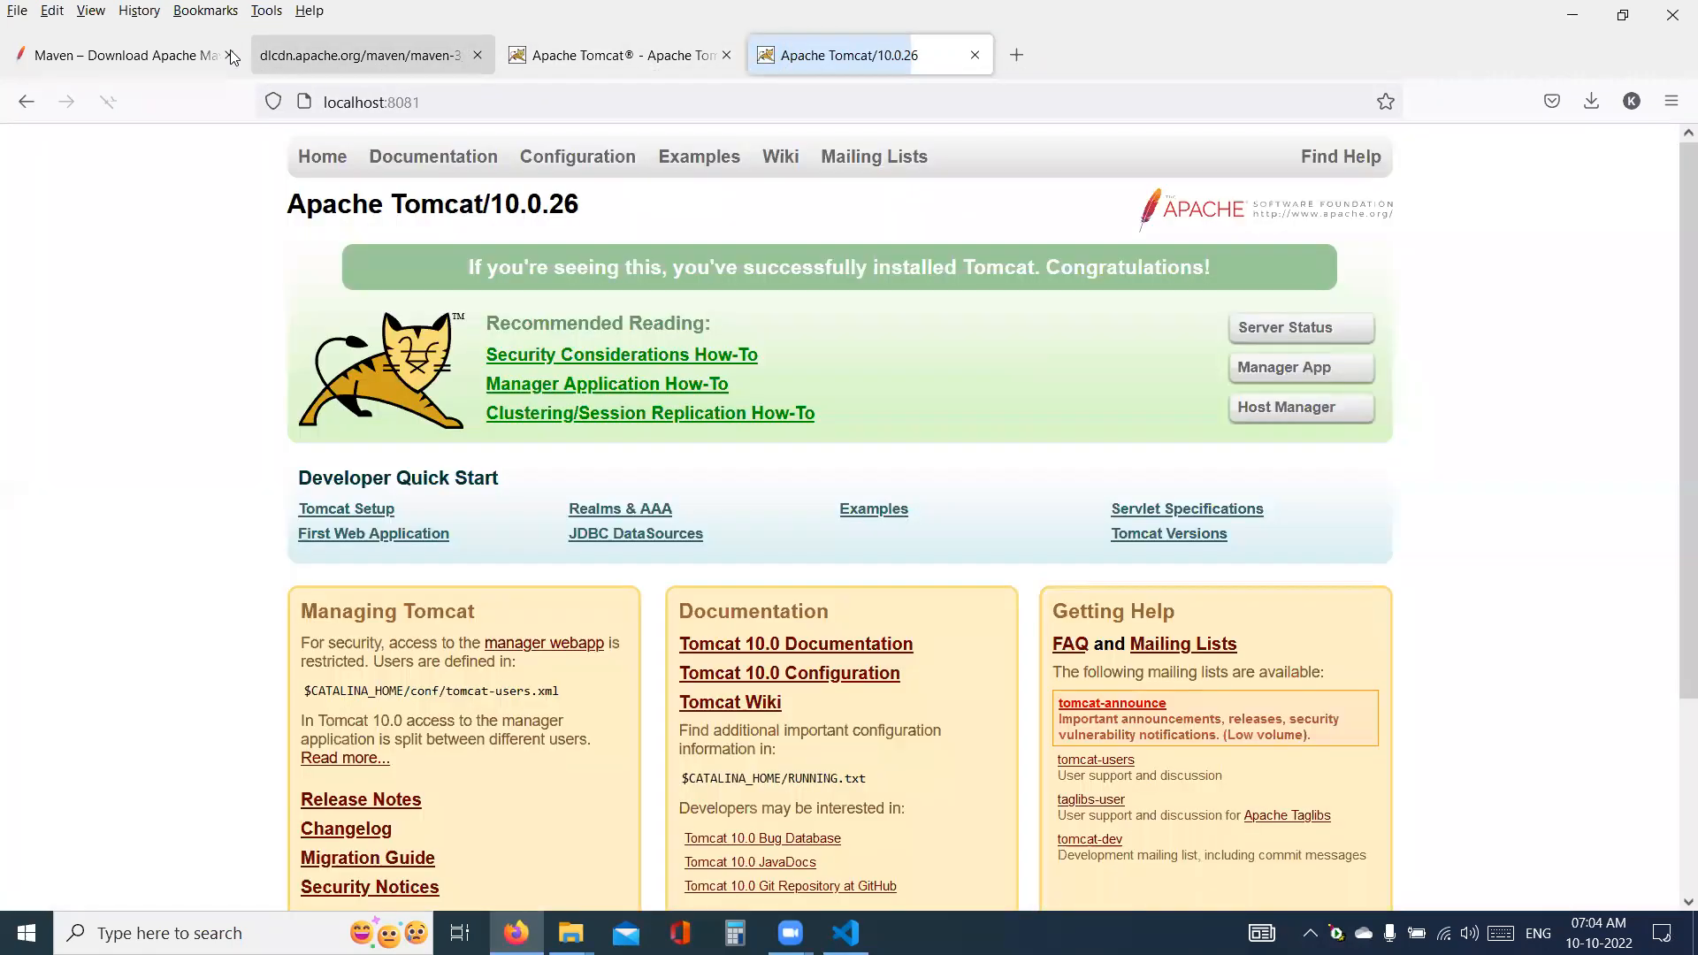
- Close the Maven and Tomcat download tabs, keeping only the localhost:8081 page open
left_click(230, 56)
left_click(230, 56)
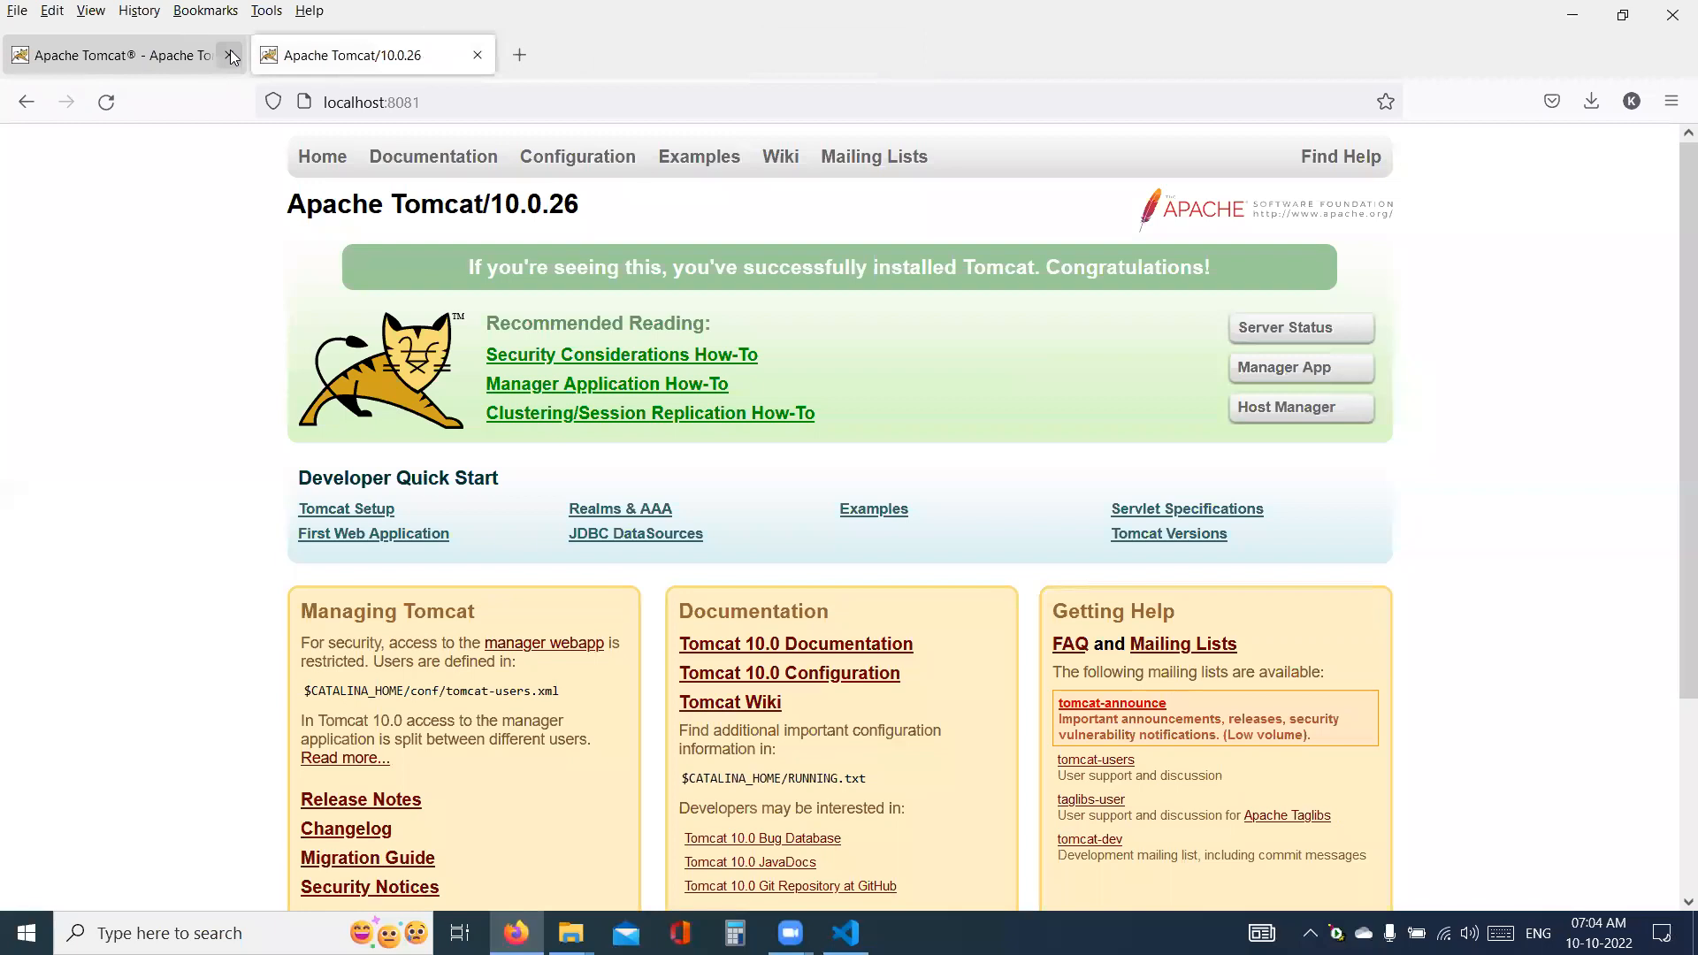
left_click(230, 56)
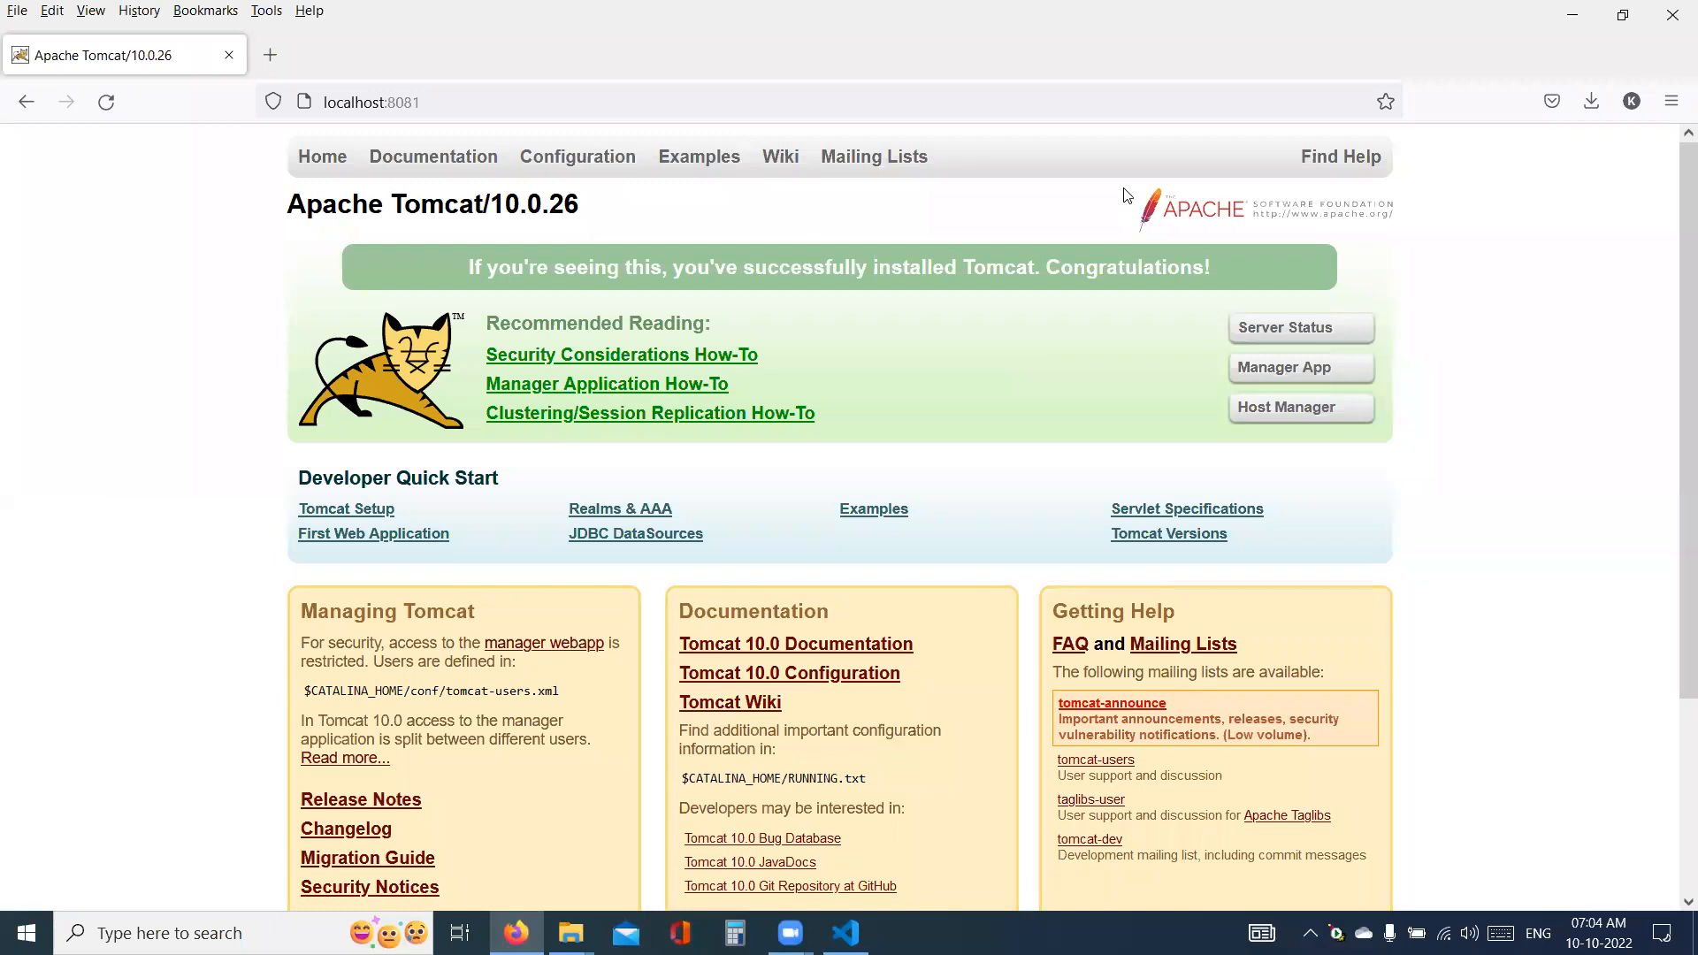
left_click(1077, 197)
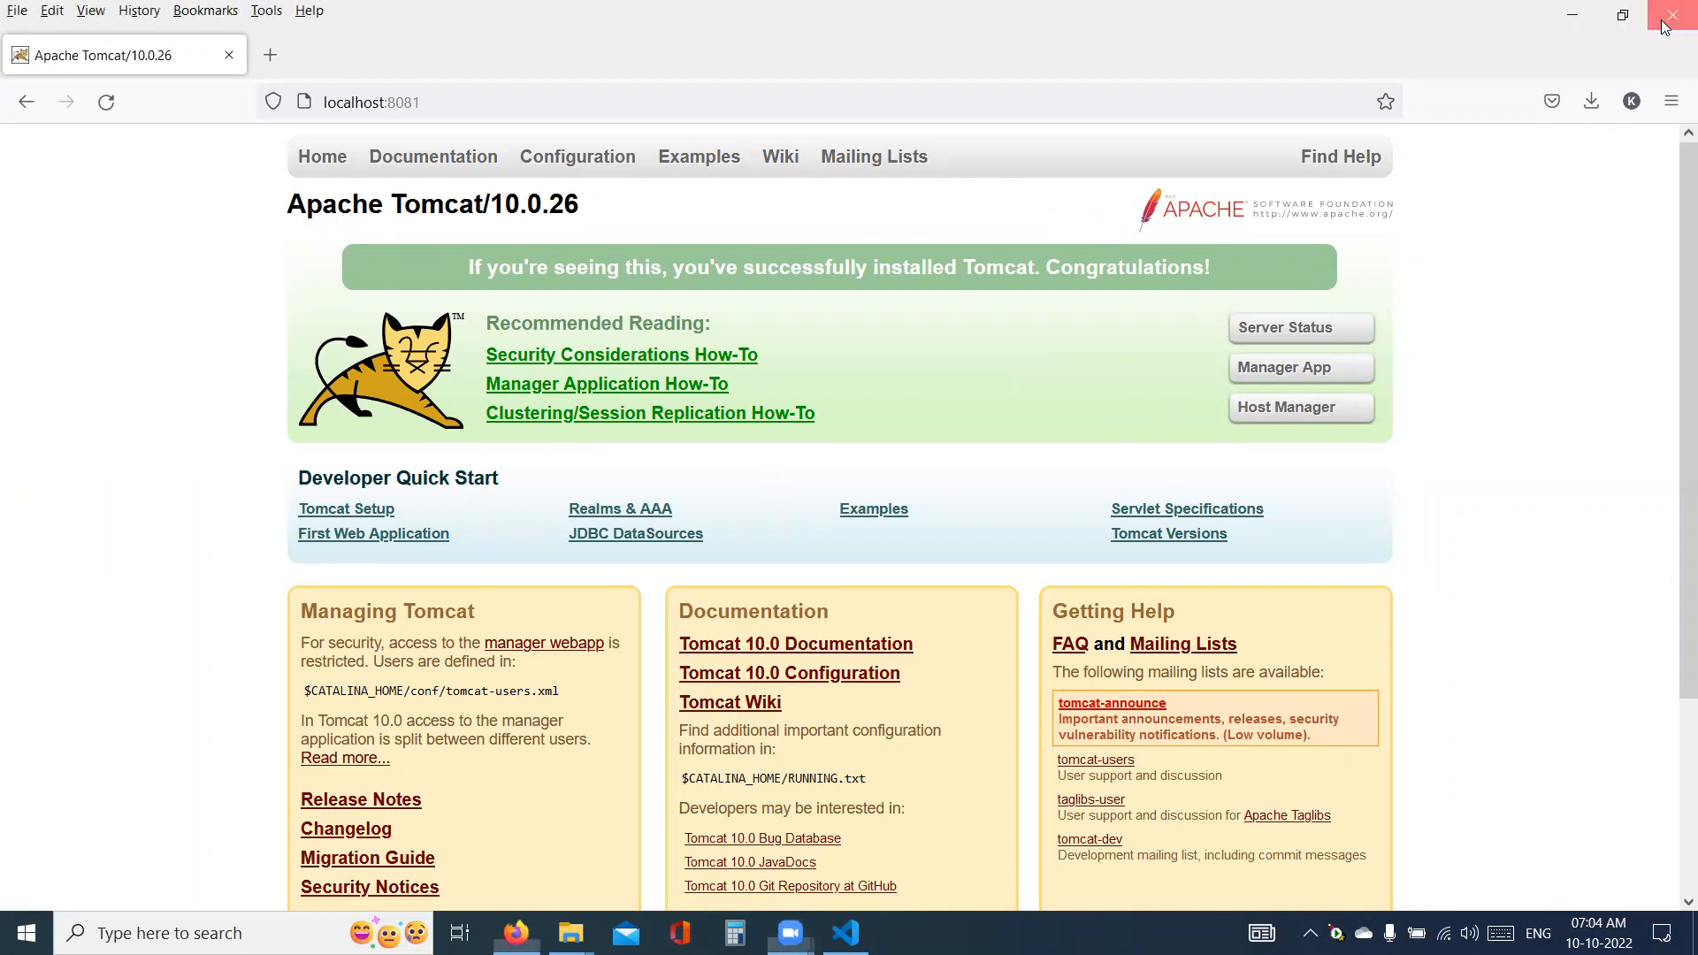
- Switch to the note in Visual Studio Code and add a "- Continous Integration :" heading below Tomcat, separated by a blank line
key("alt+Tab")
left_click(559, 630)
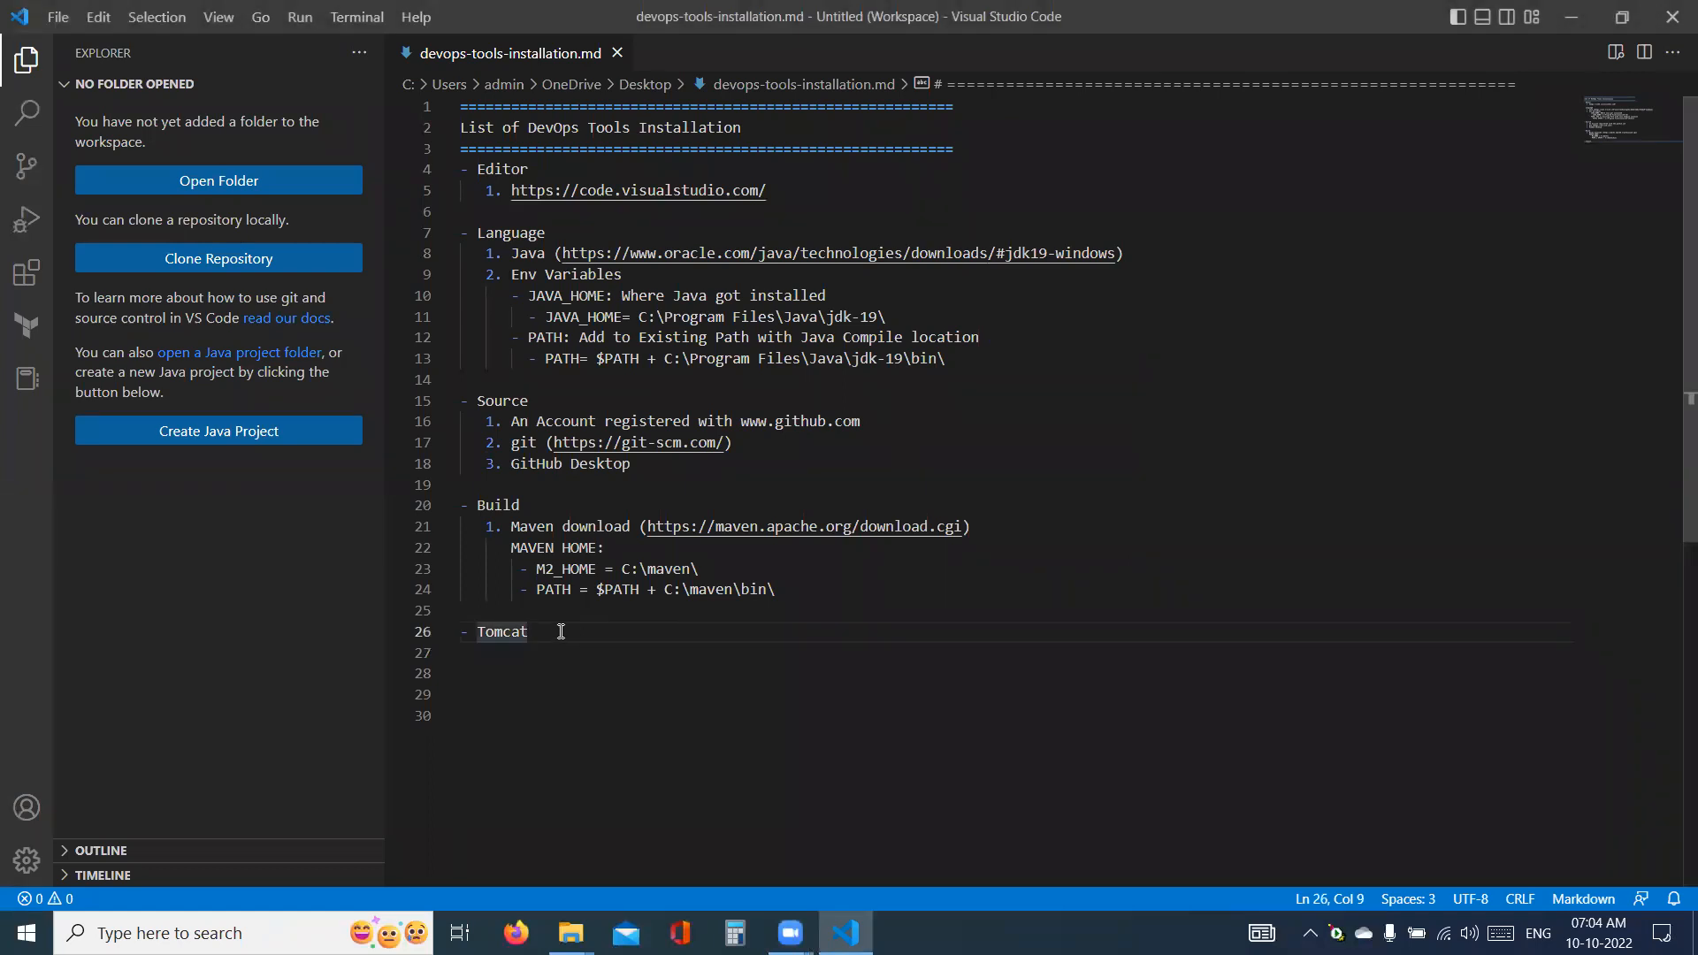
key("Return")
key("Down")
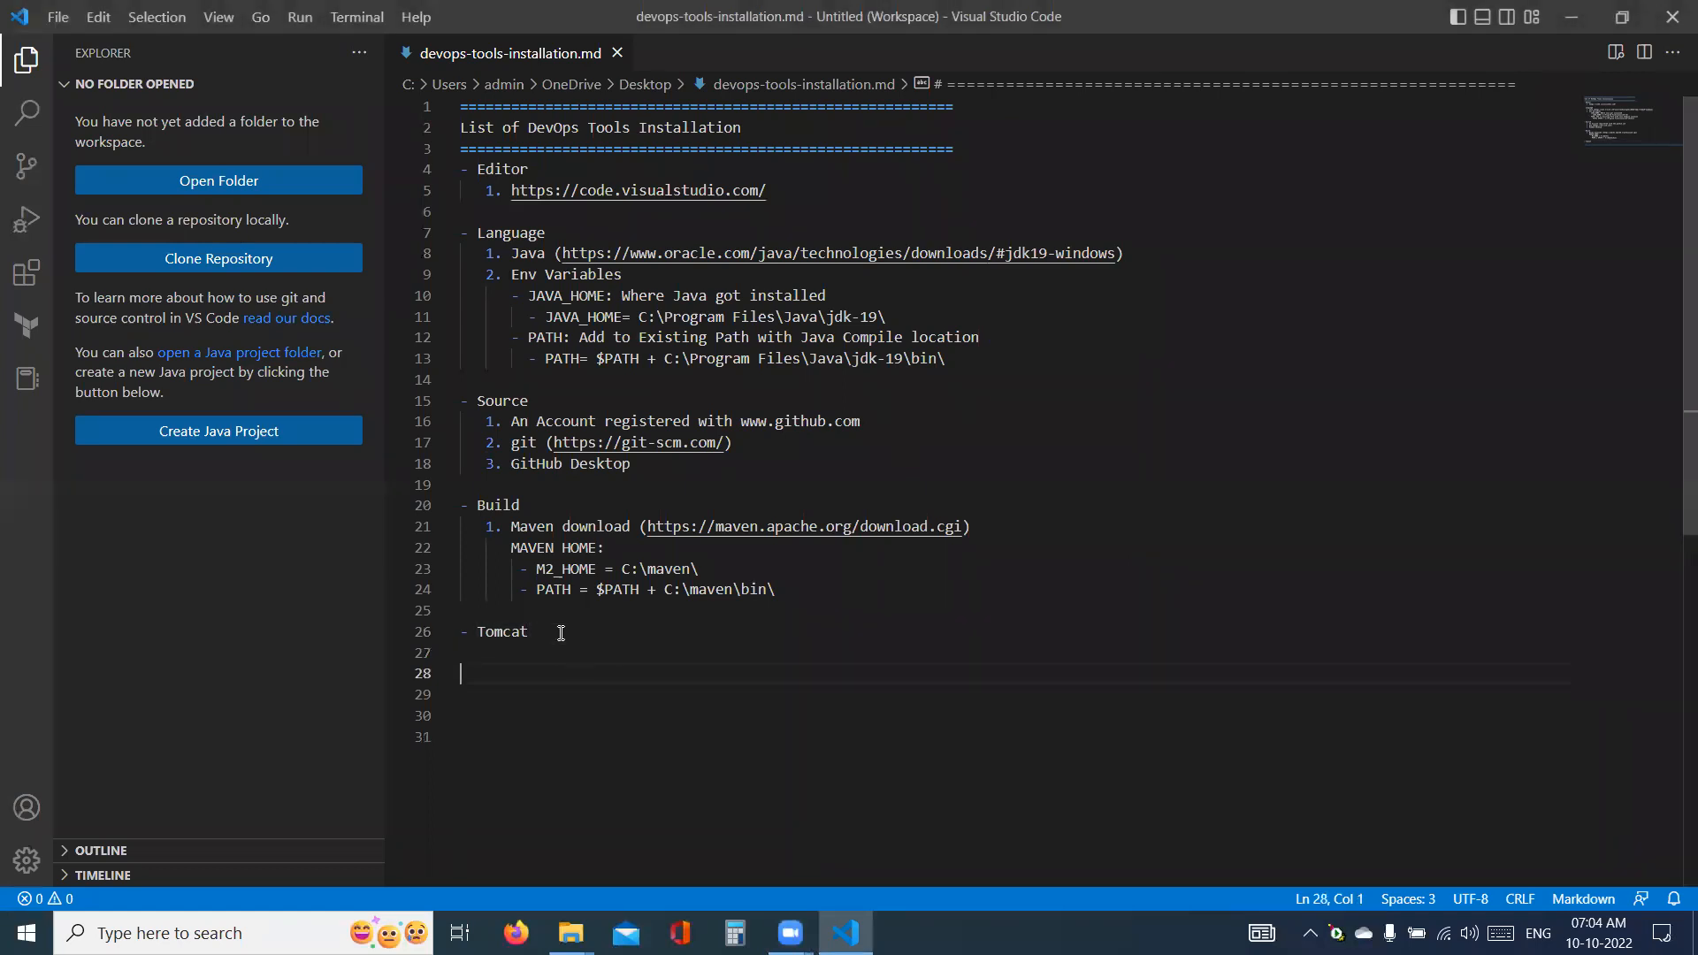
type("- Continous Integration :")
key("Return")
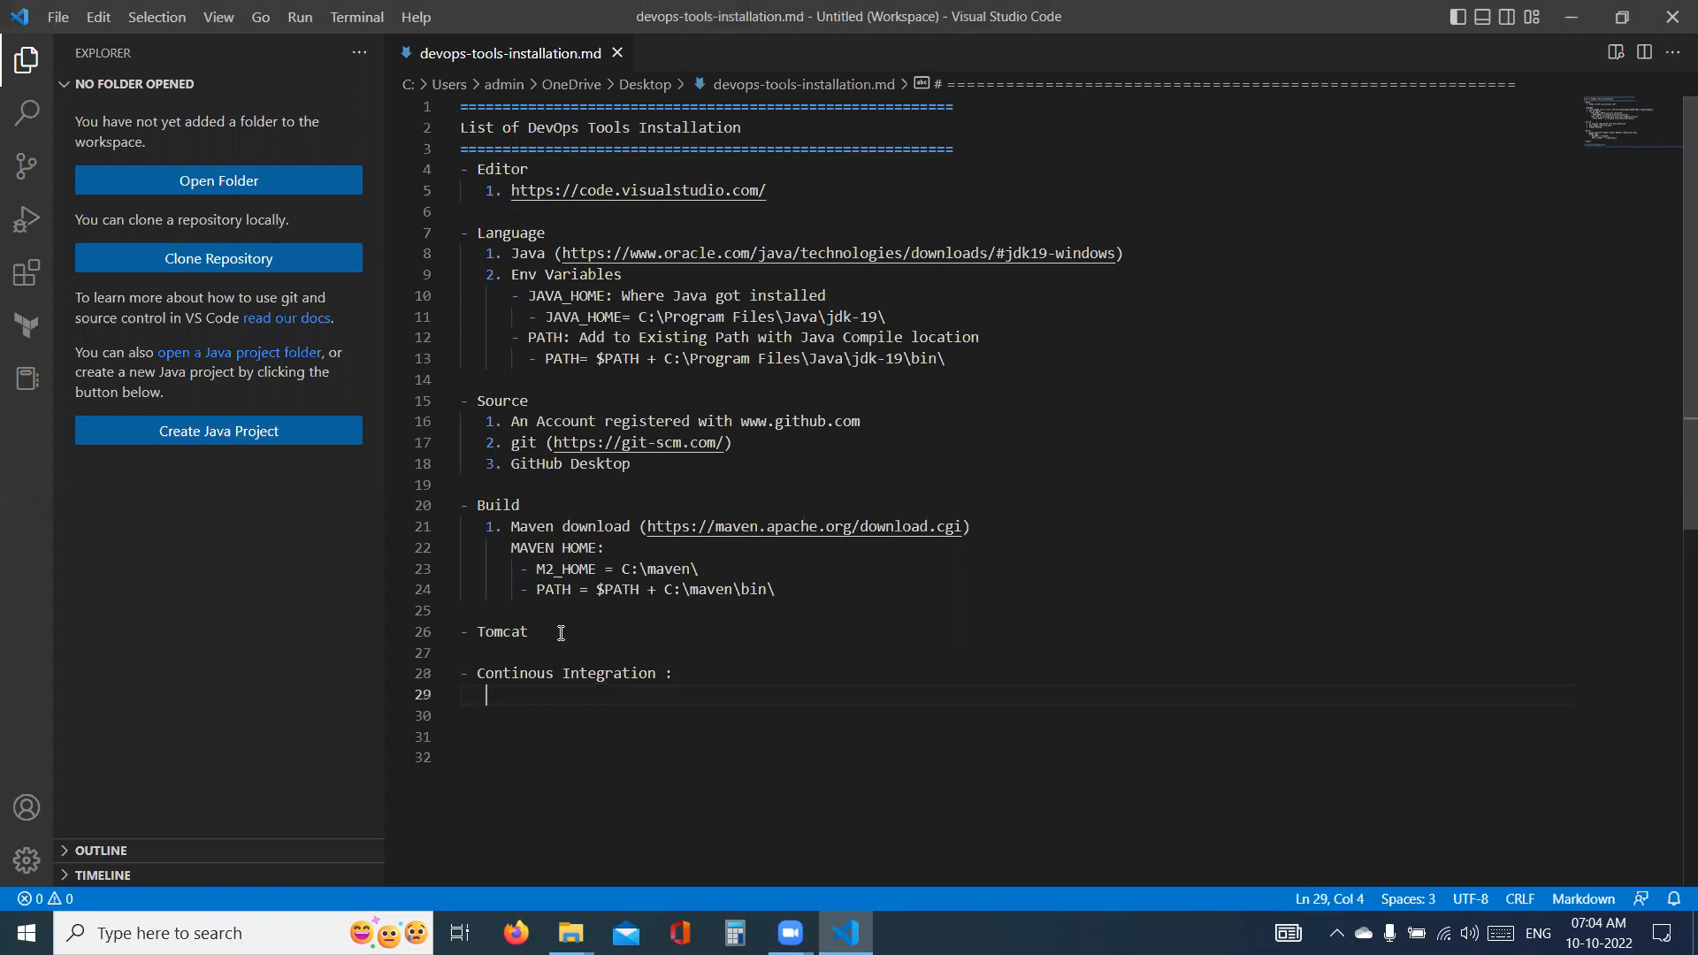
- Add the item "1. Install Jenkins" under the Continous Integration heading
type("1. Install Jenkins")
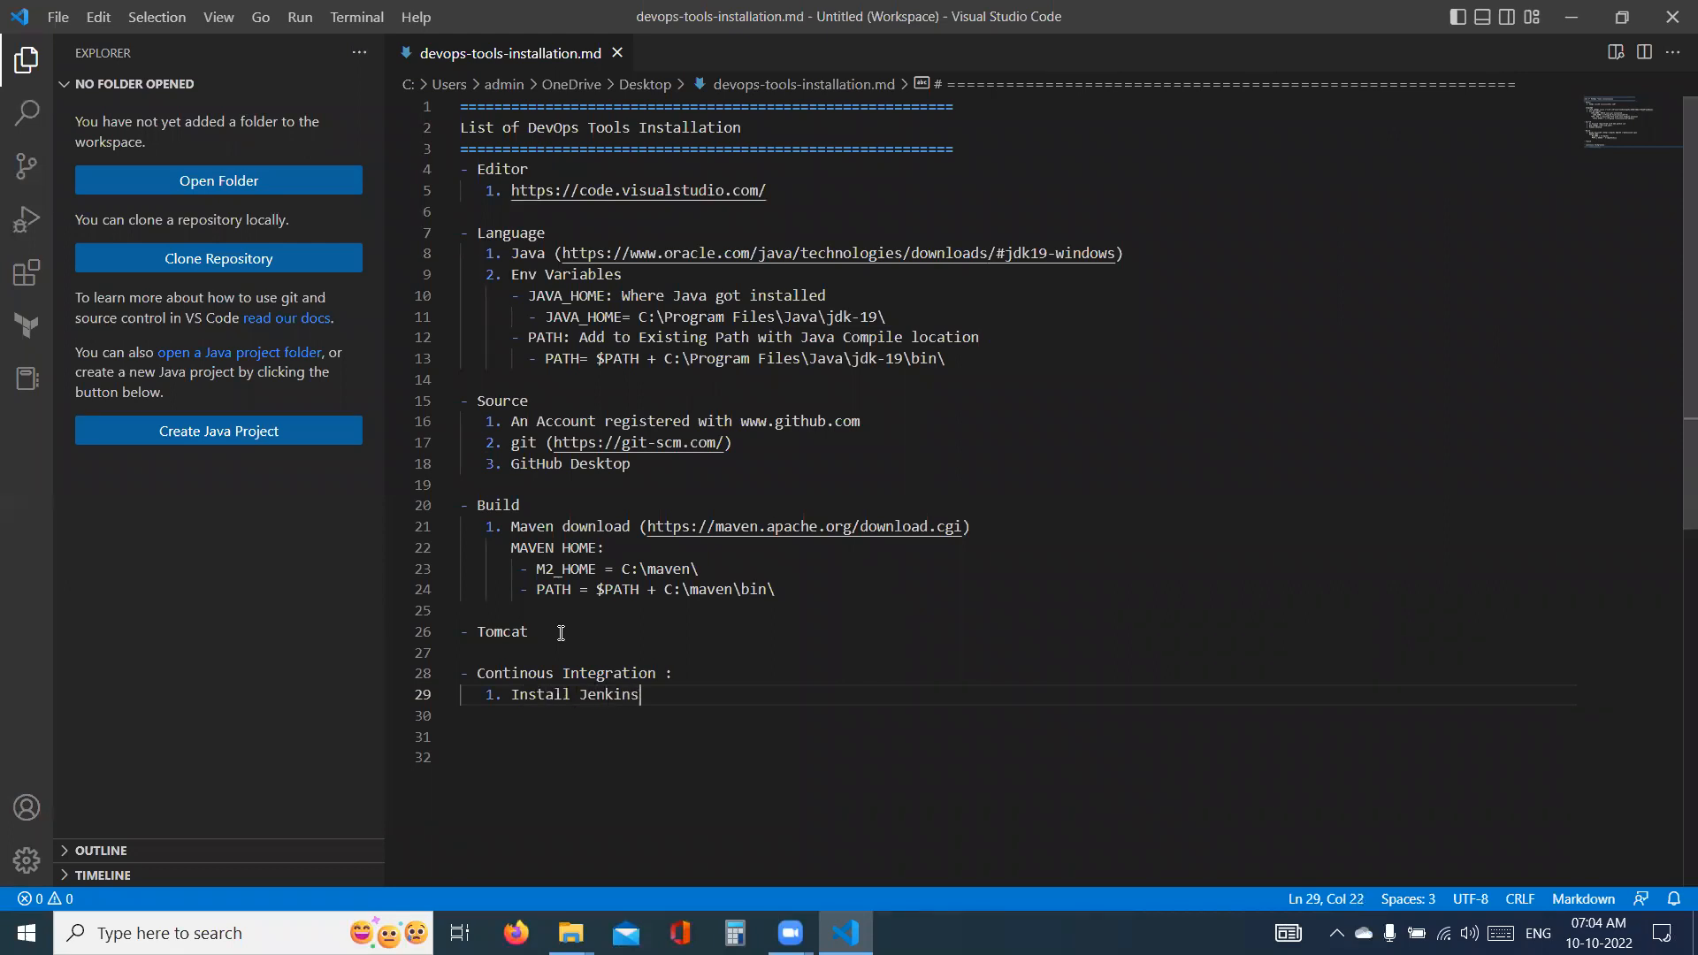
- Switch to File Explorer and open C:\Program Files\Apache Software Foundation\Tomcat 10.0, granting permanent access to the folder
key("alt+Tab")
key("alt+Tab")
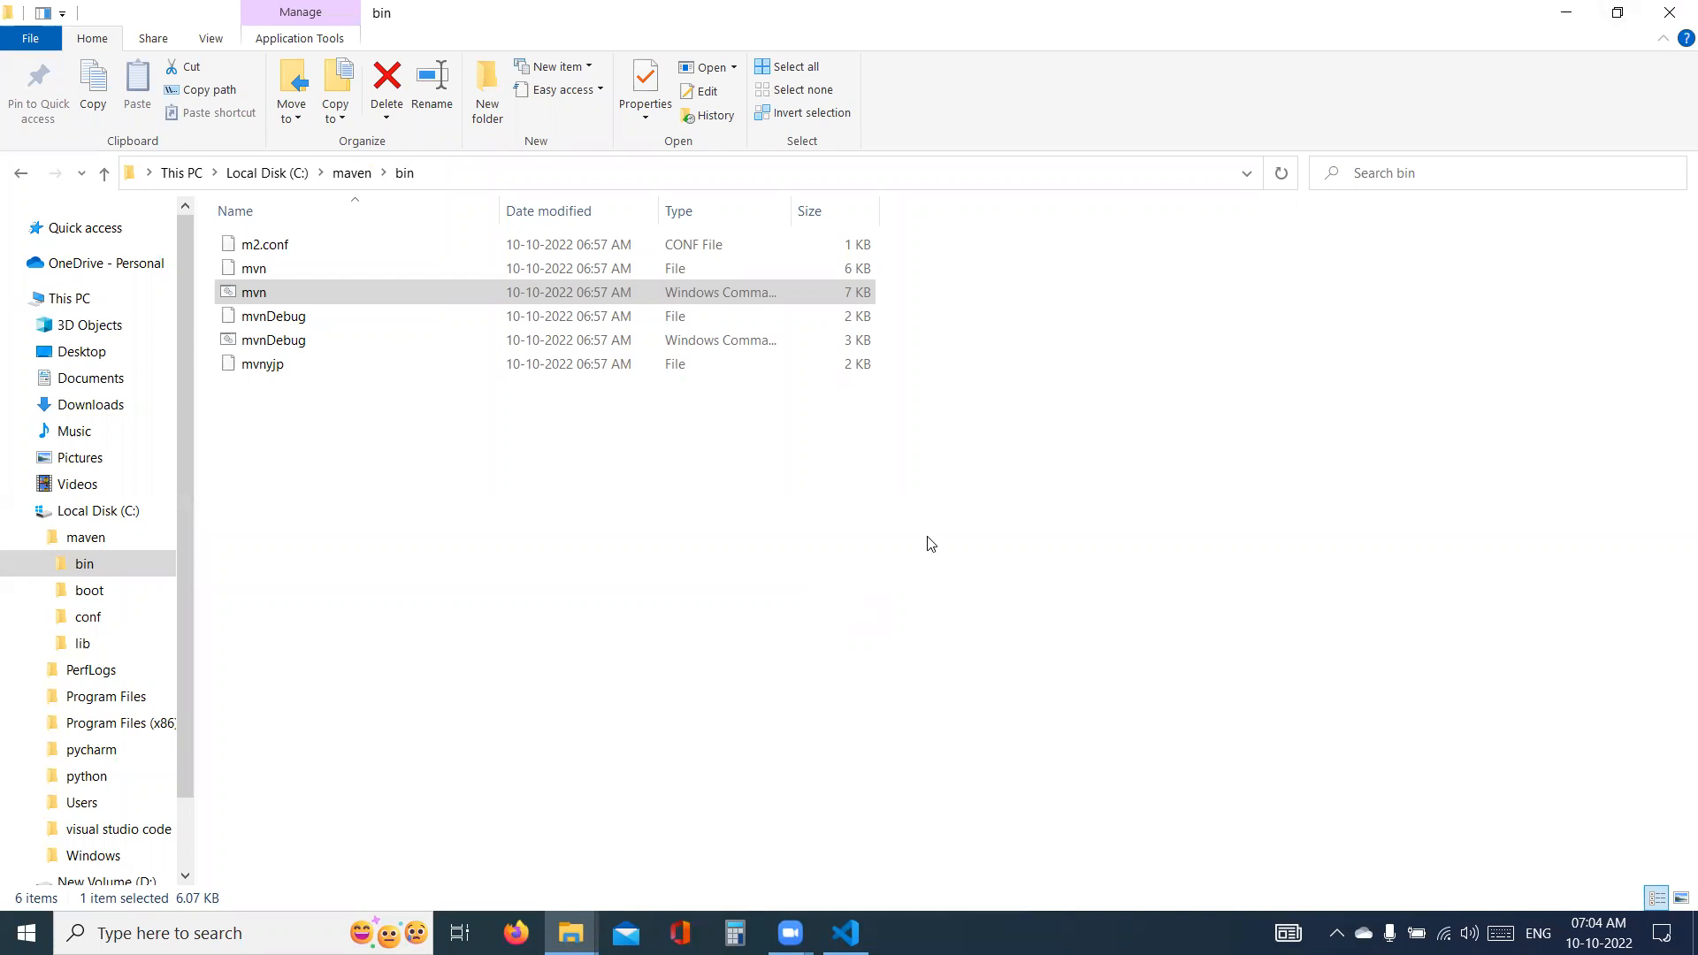
left_click(266, 172)
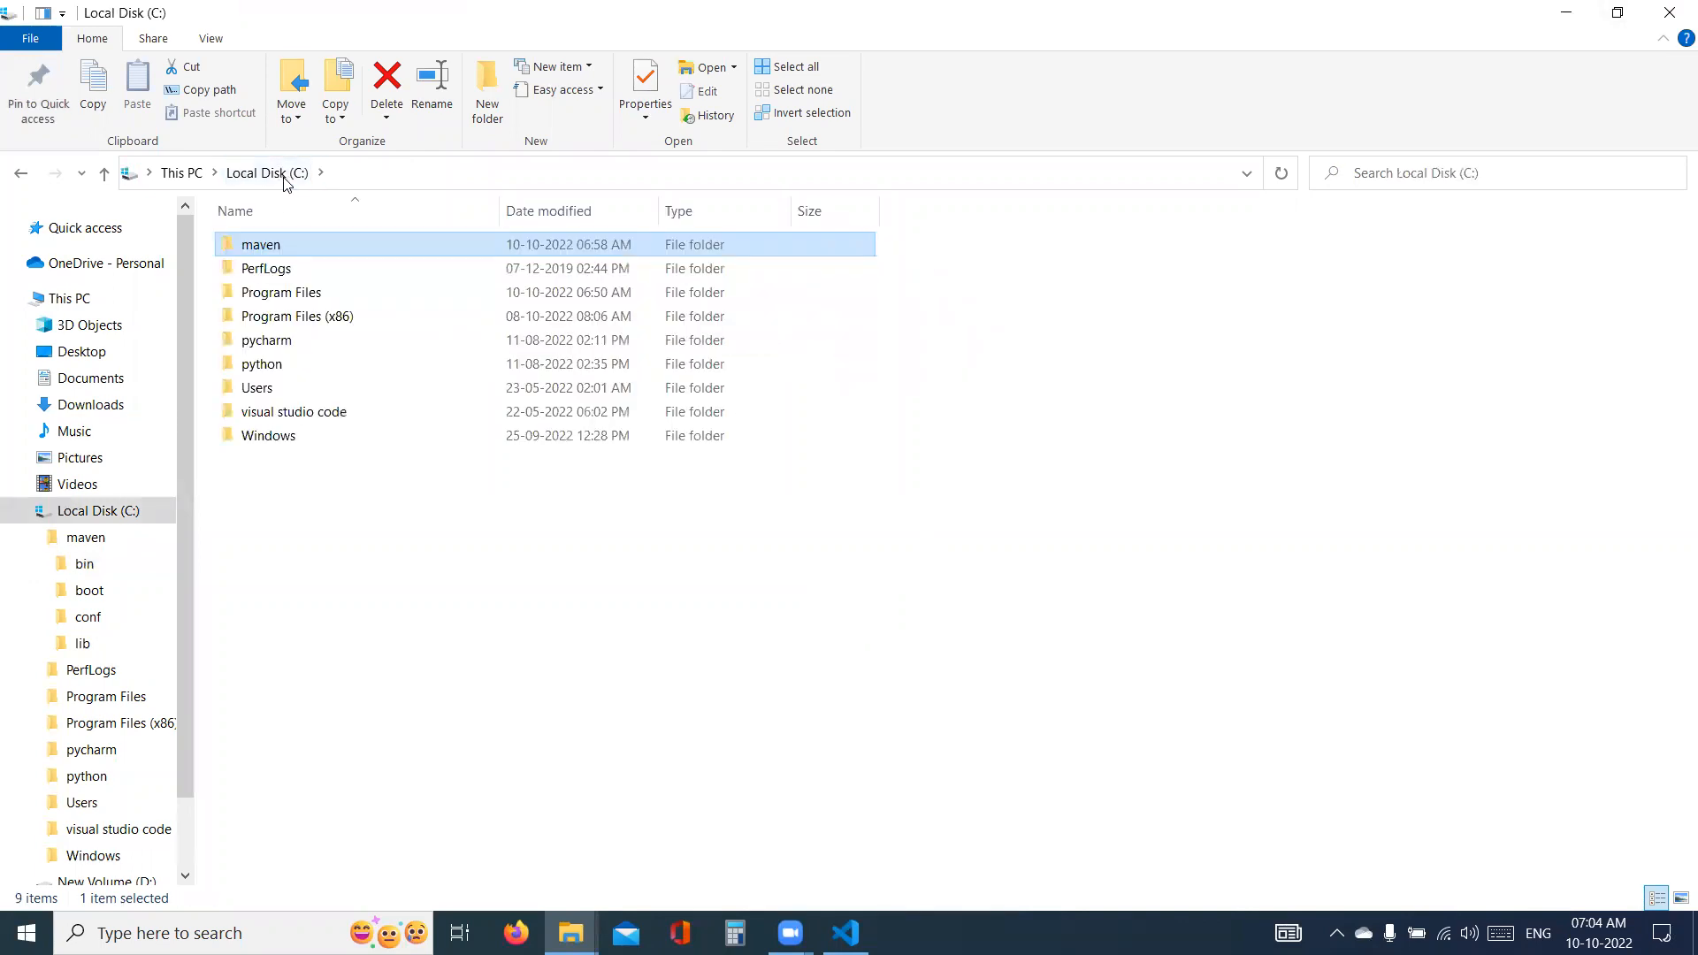
left_click(292, 295)
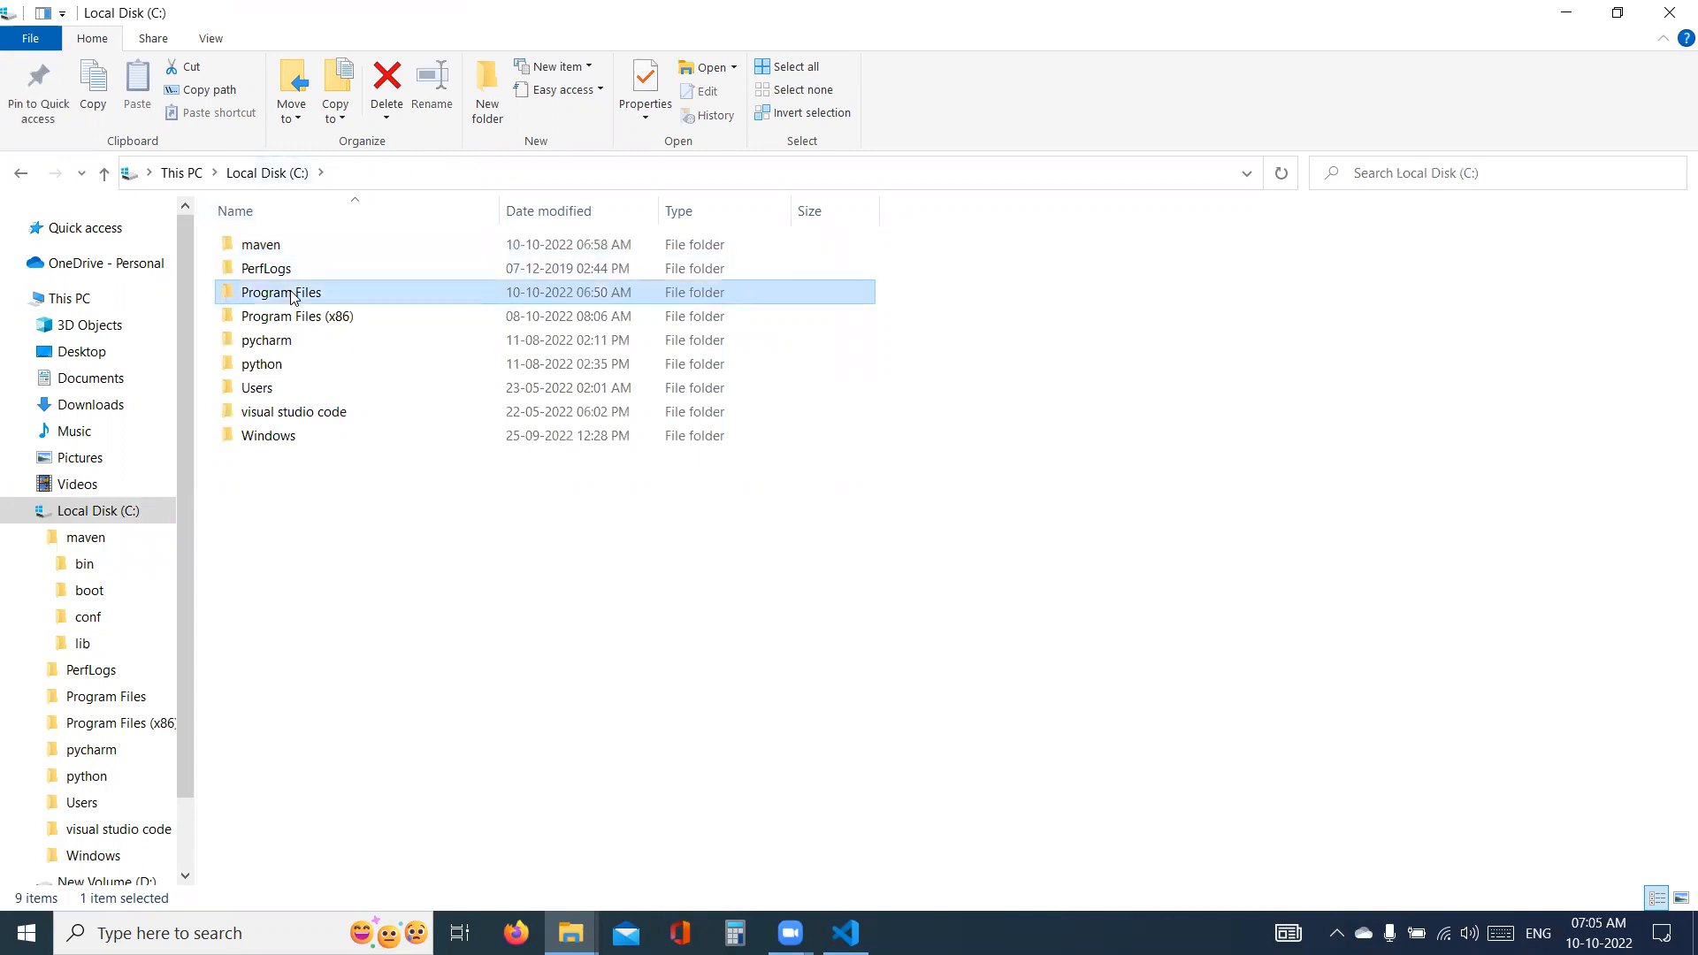
double_click(292, 296)
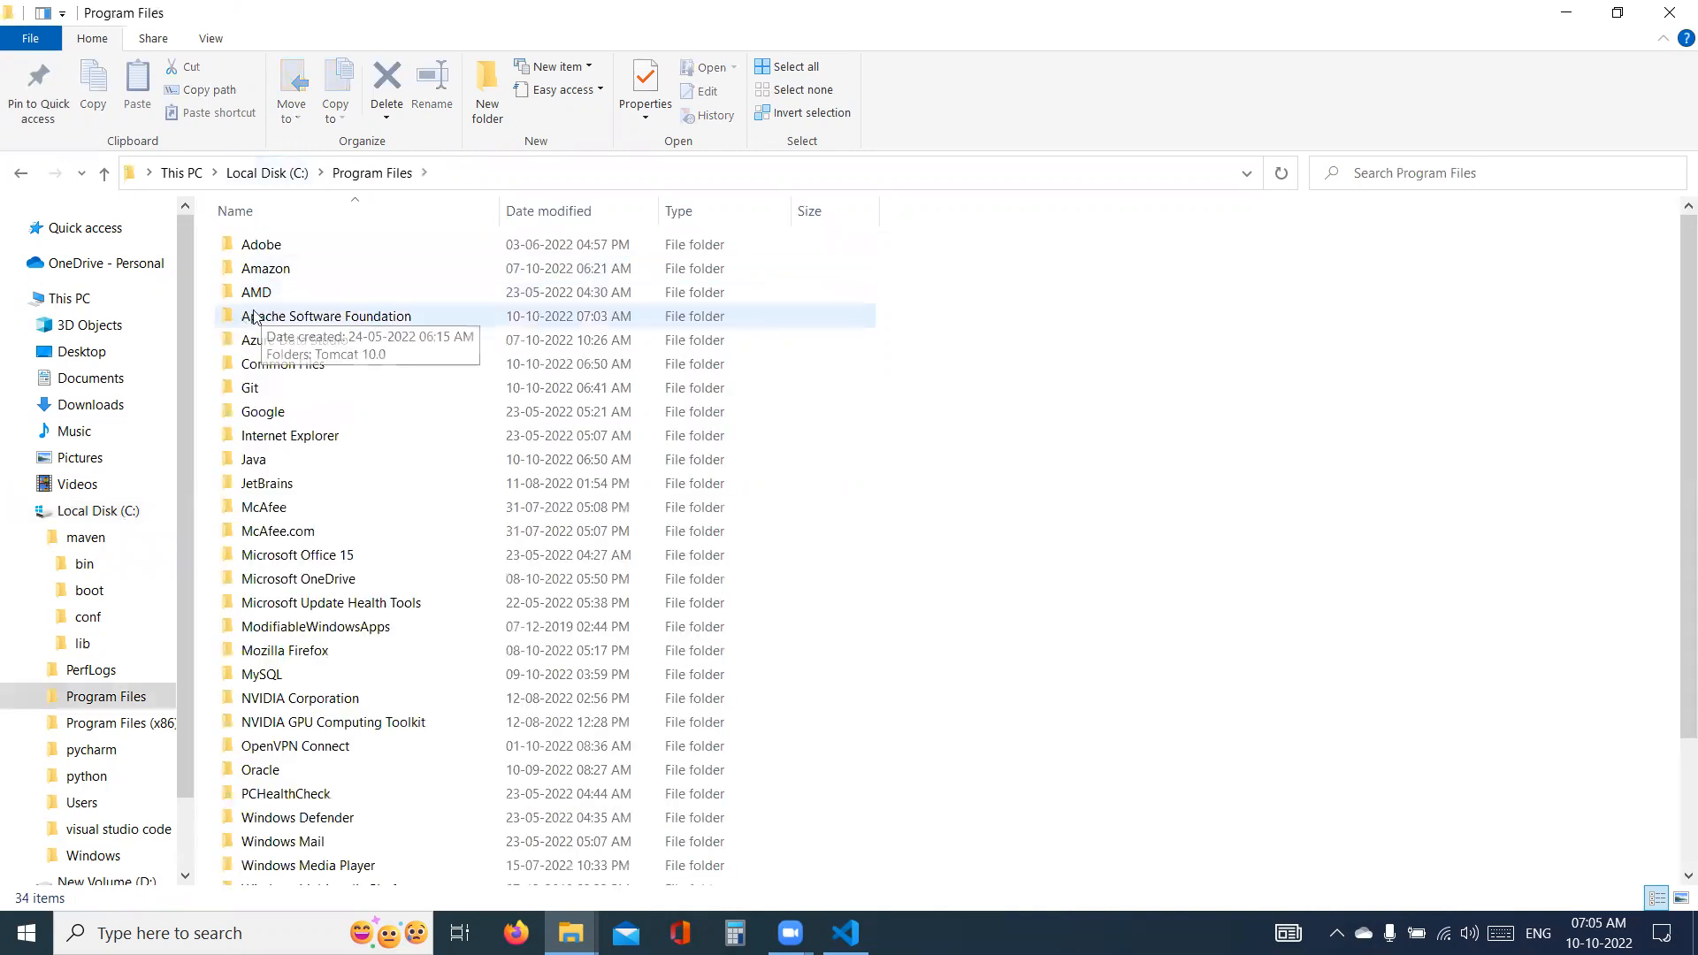
double_click(248, 318)
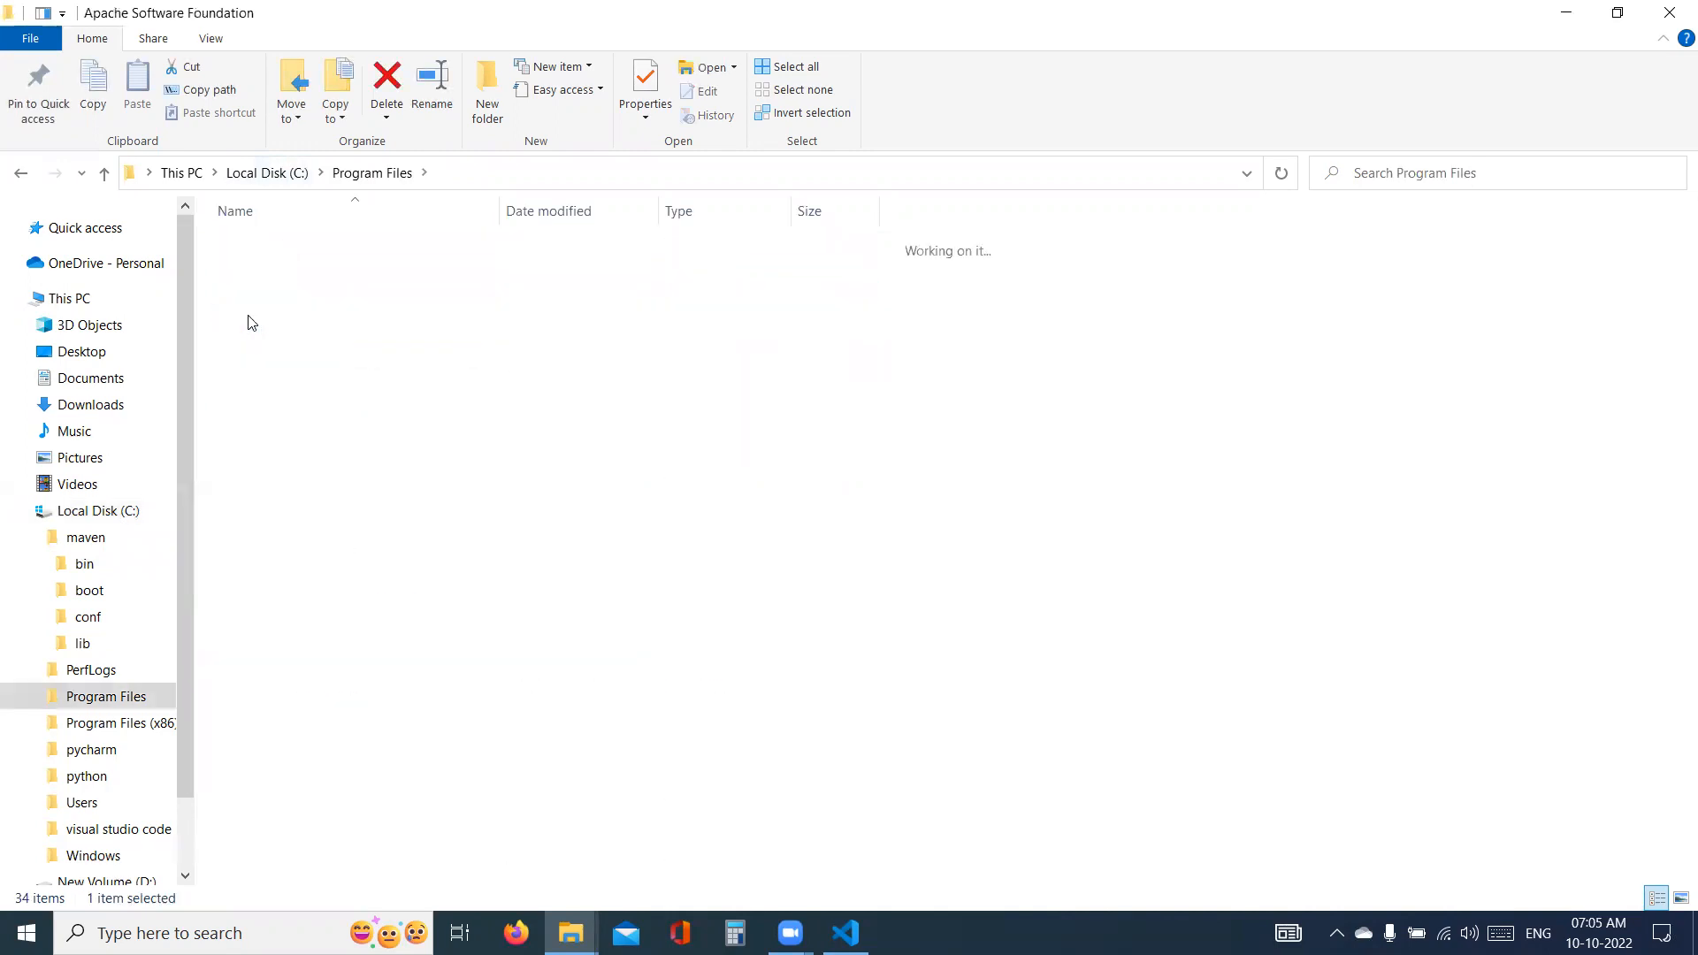
double_click(285, 251)
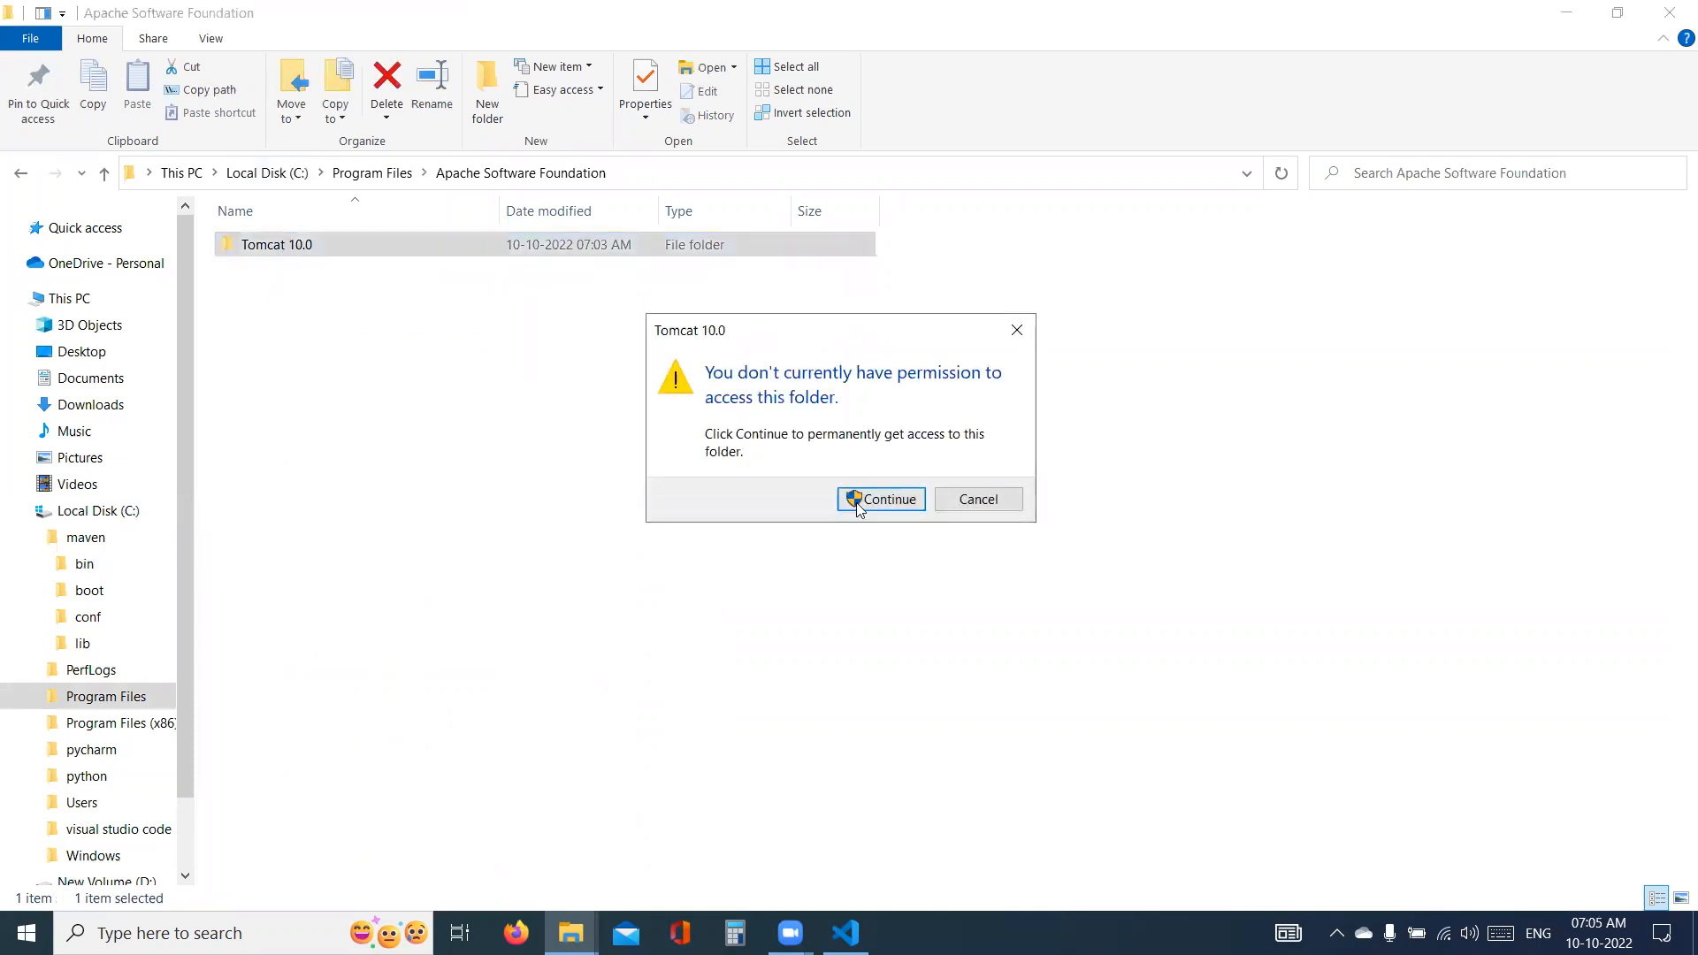
left_click(856, 503)
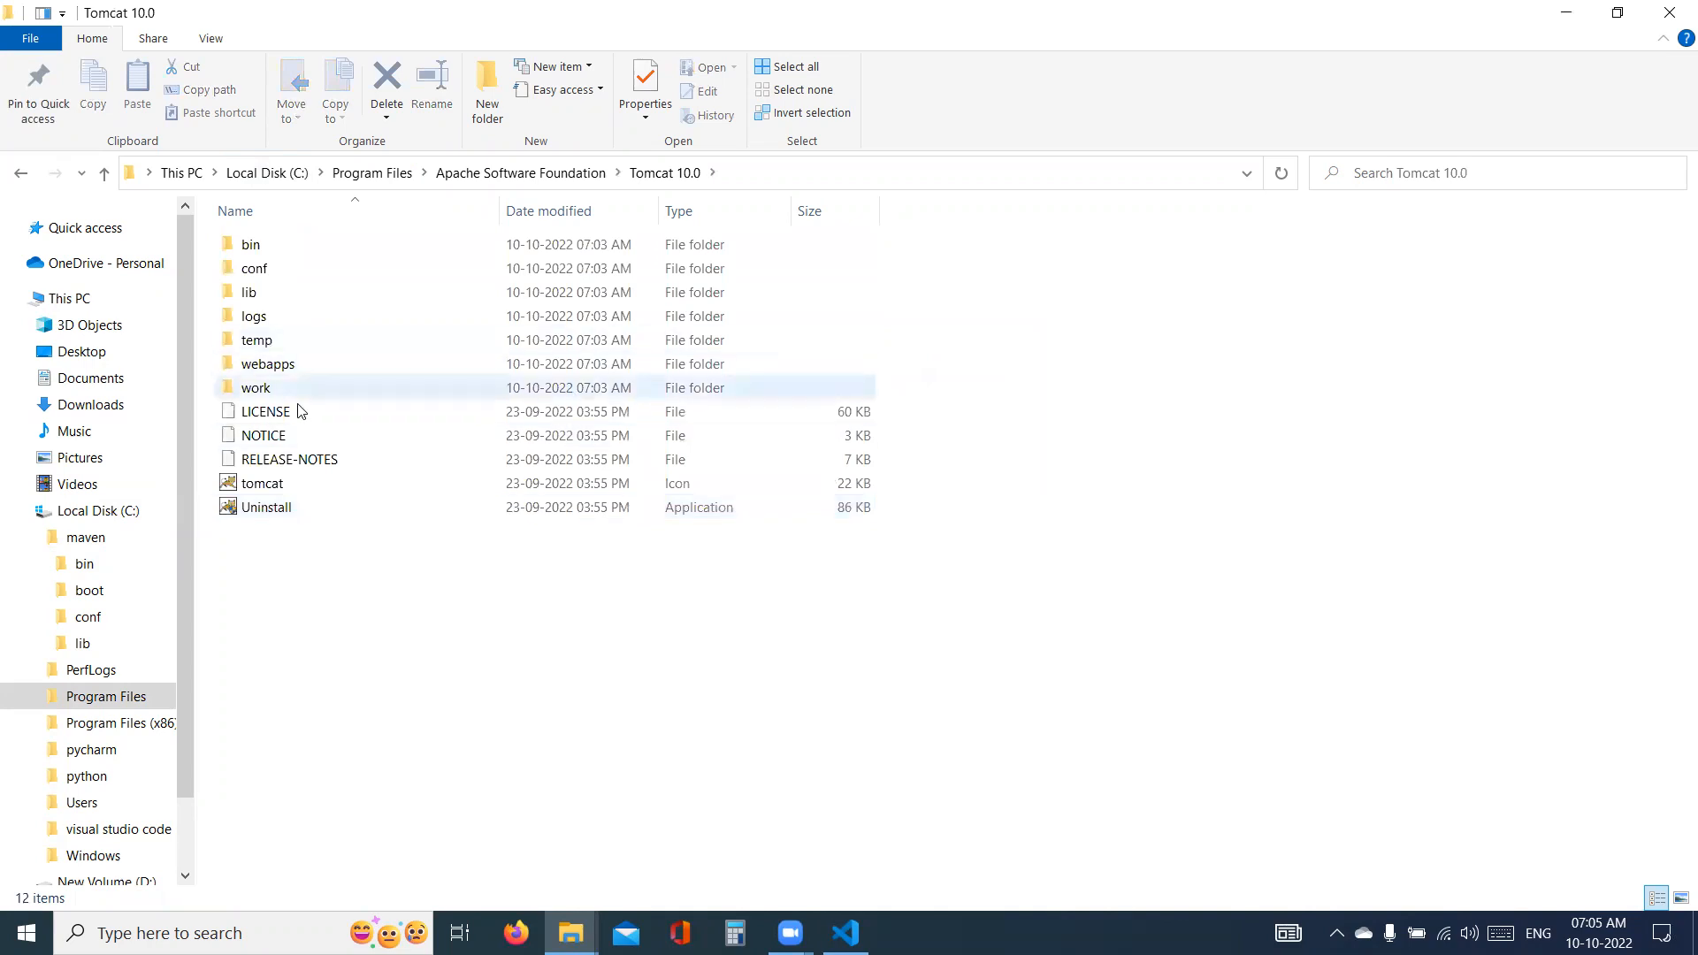
- Examine the contents of Tomcat's bin and webapps folders
double_click(286, 249)
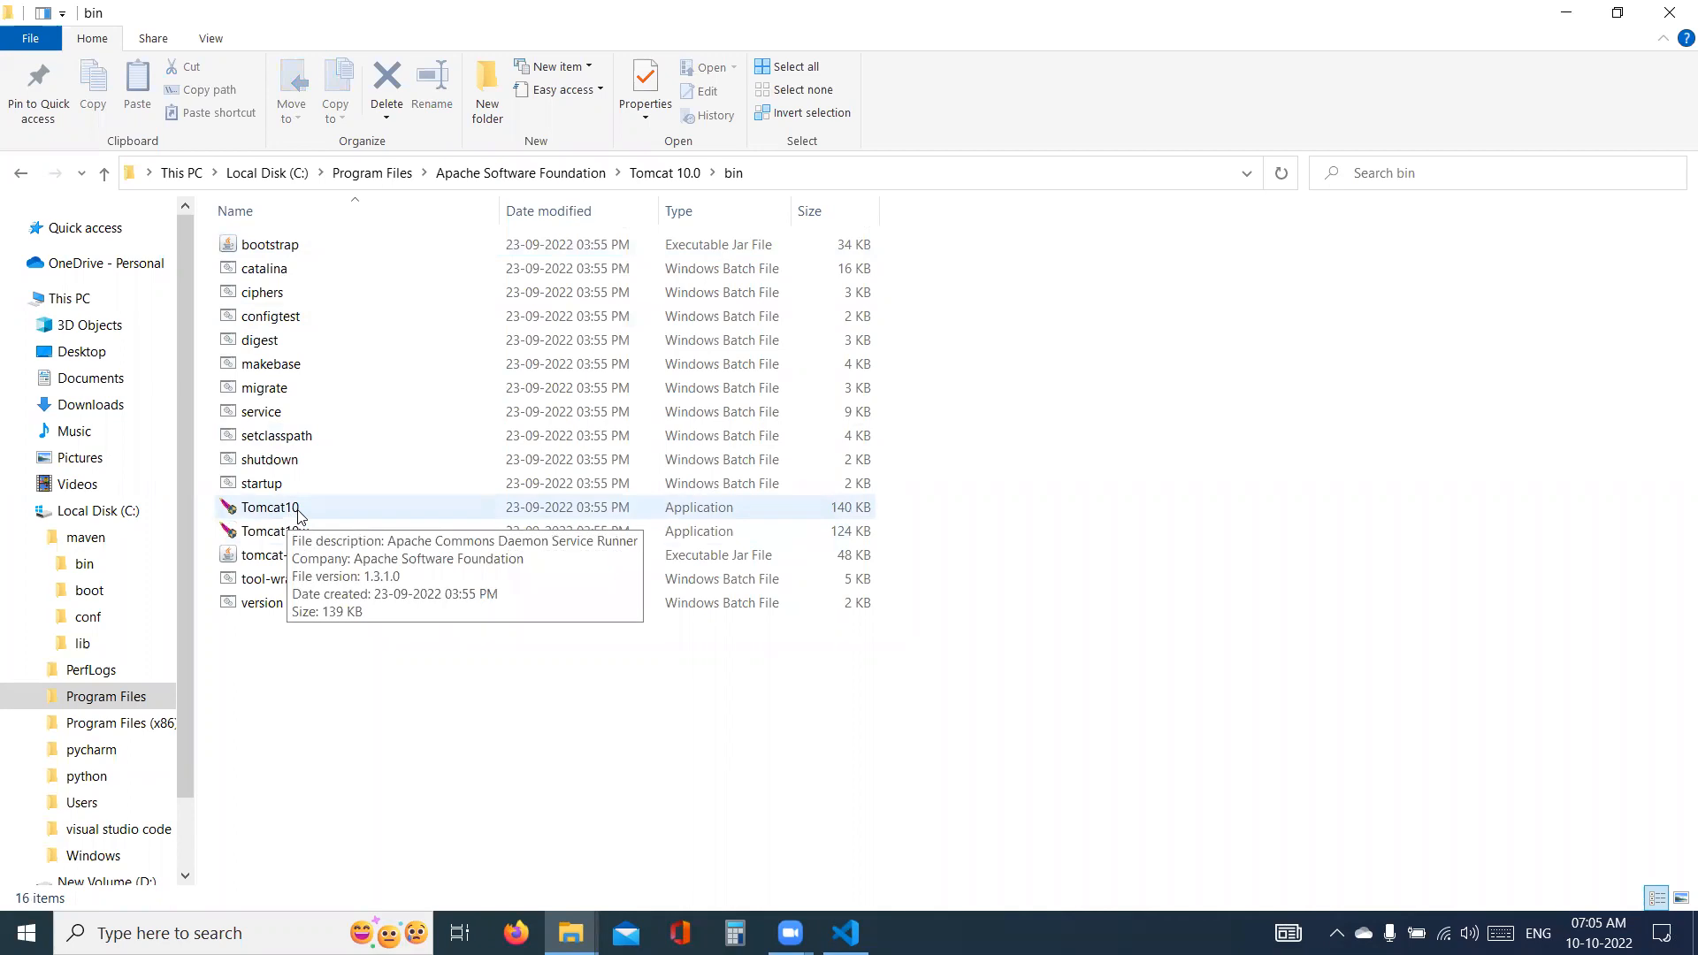
left_click(635, 176)
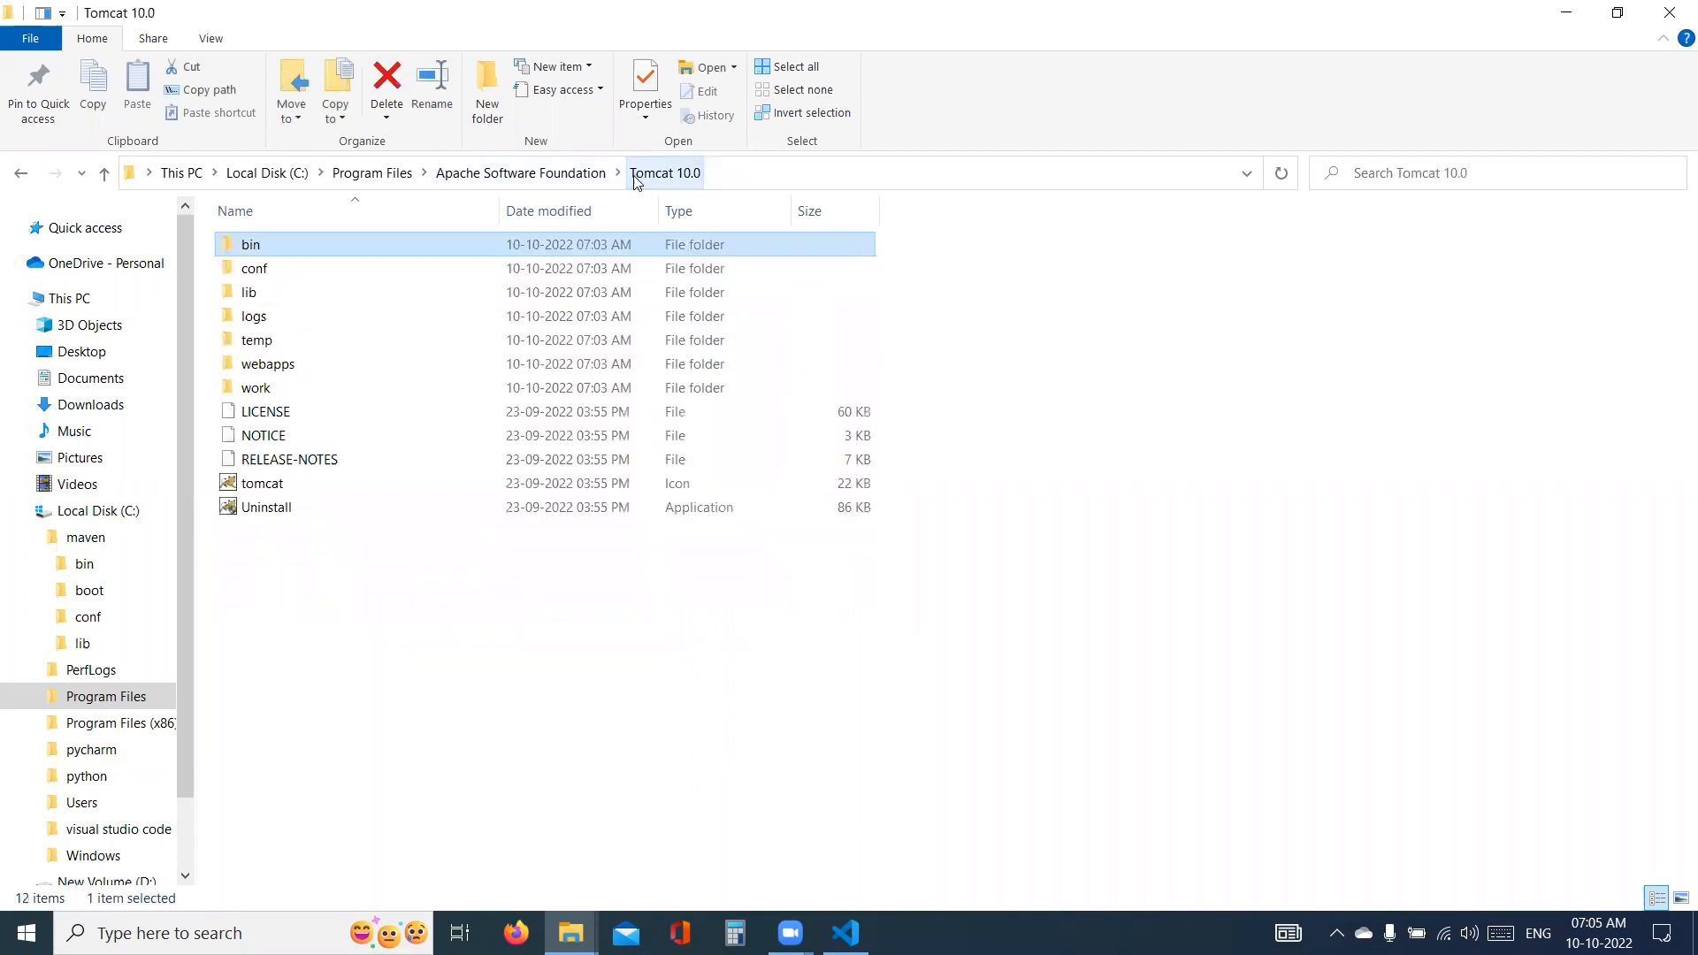
left_click(302, 370)
double_click(303, 372)
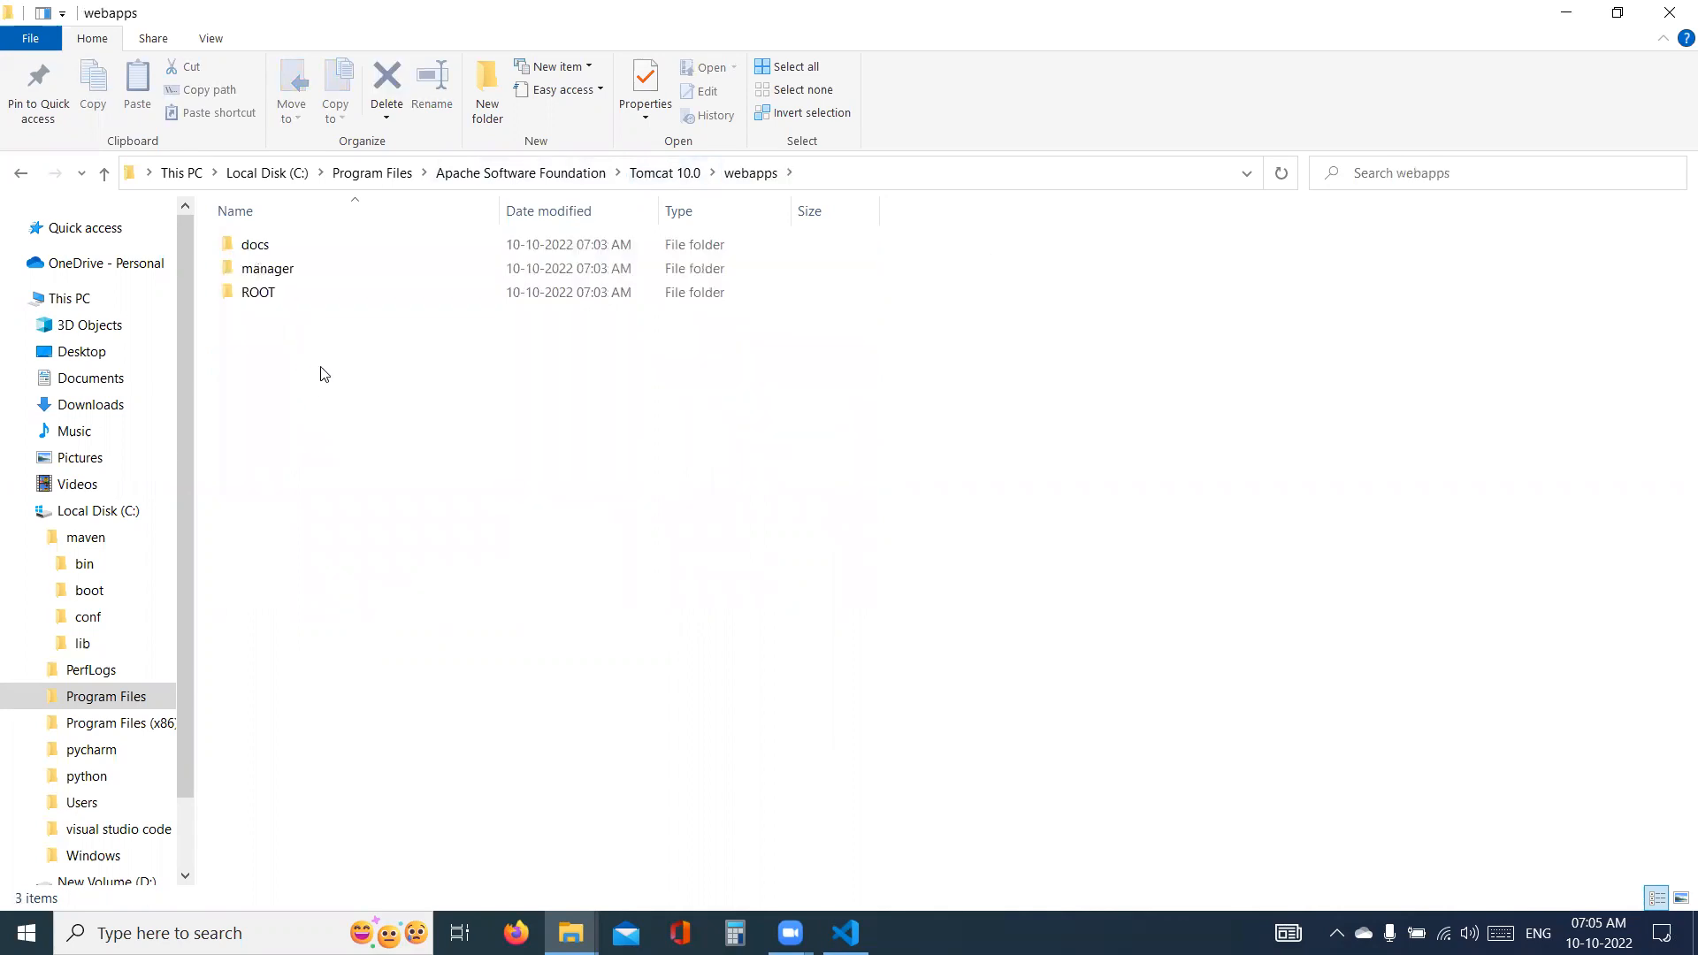
- Collapse the maven and Local Disk (C:) folder trees and close File Explorer
left_click(30, 536)
left_click(22, 513)
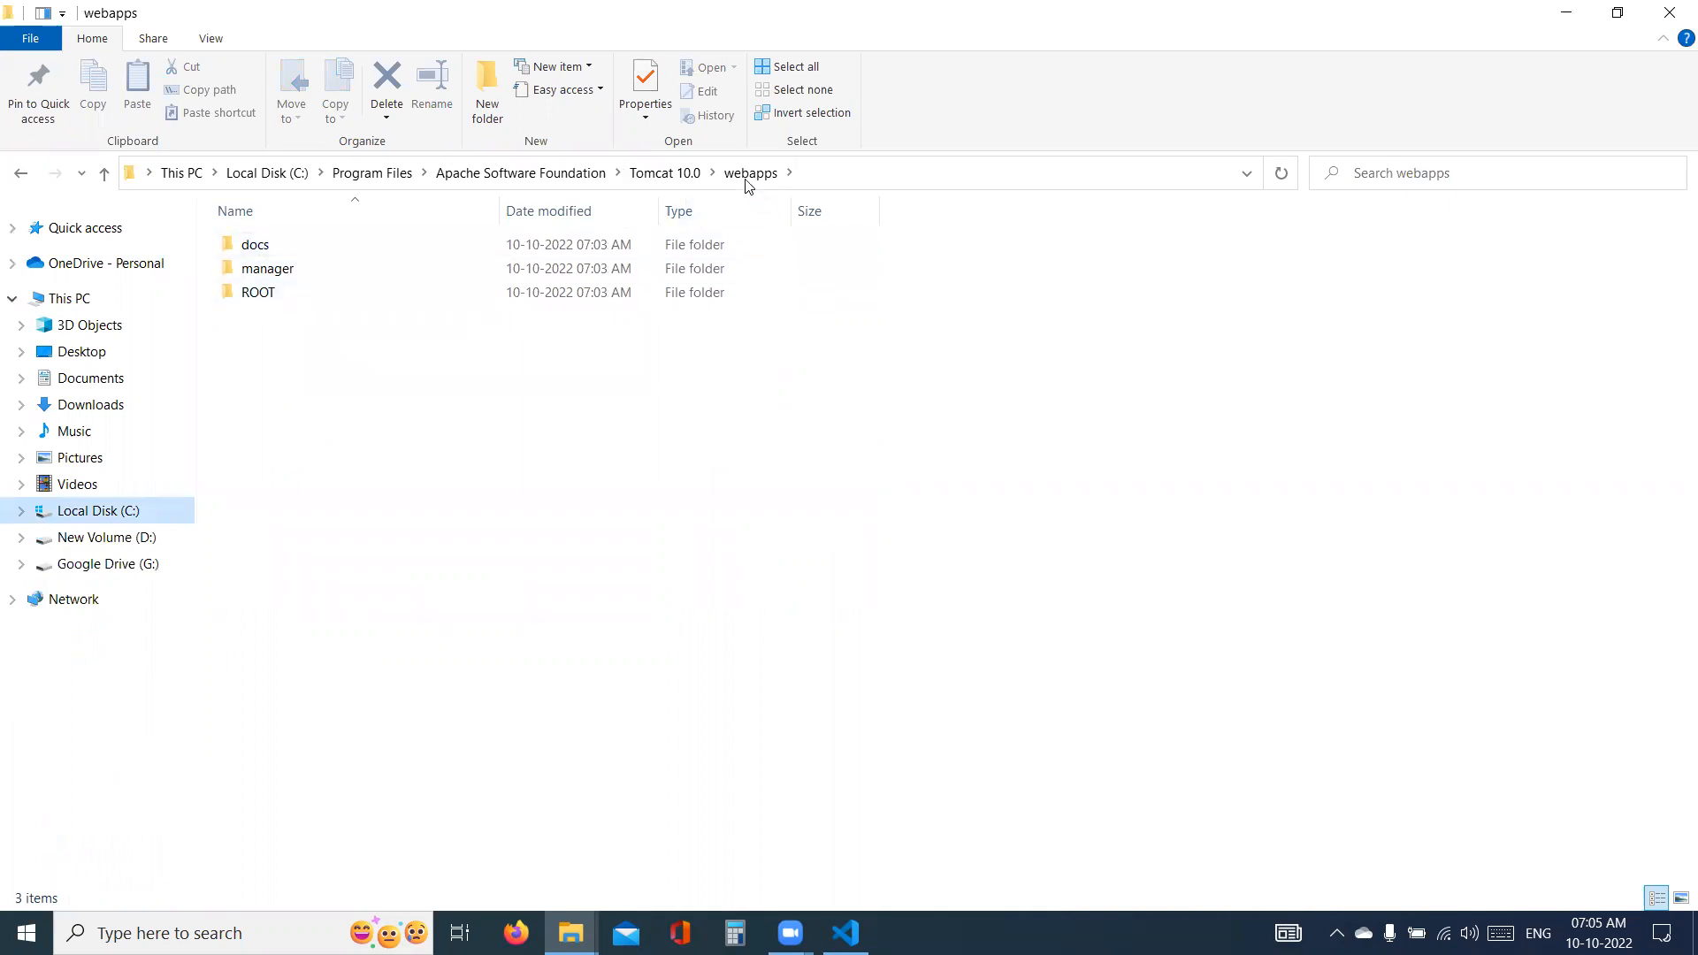
left_click(1671, 8)
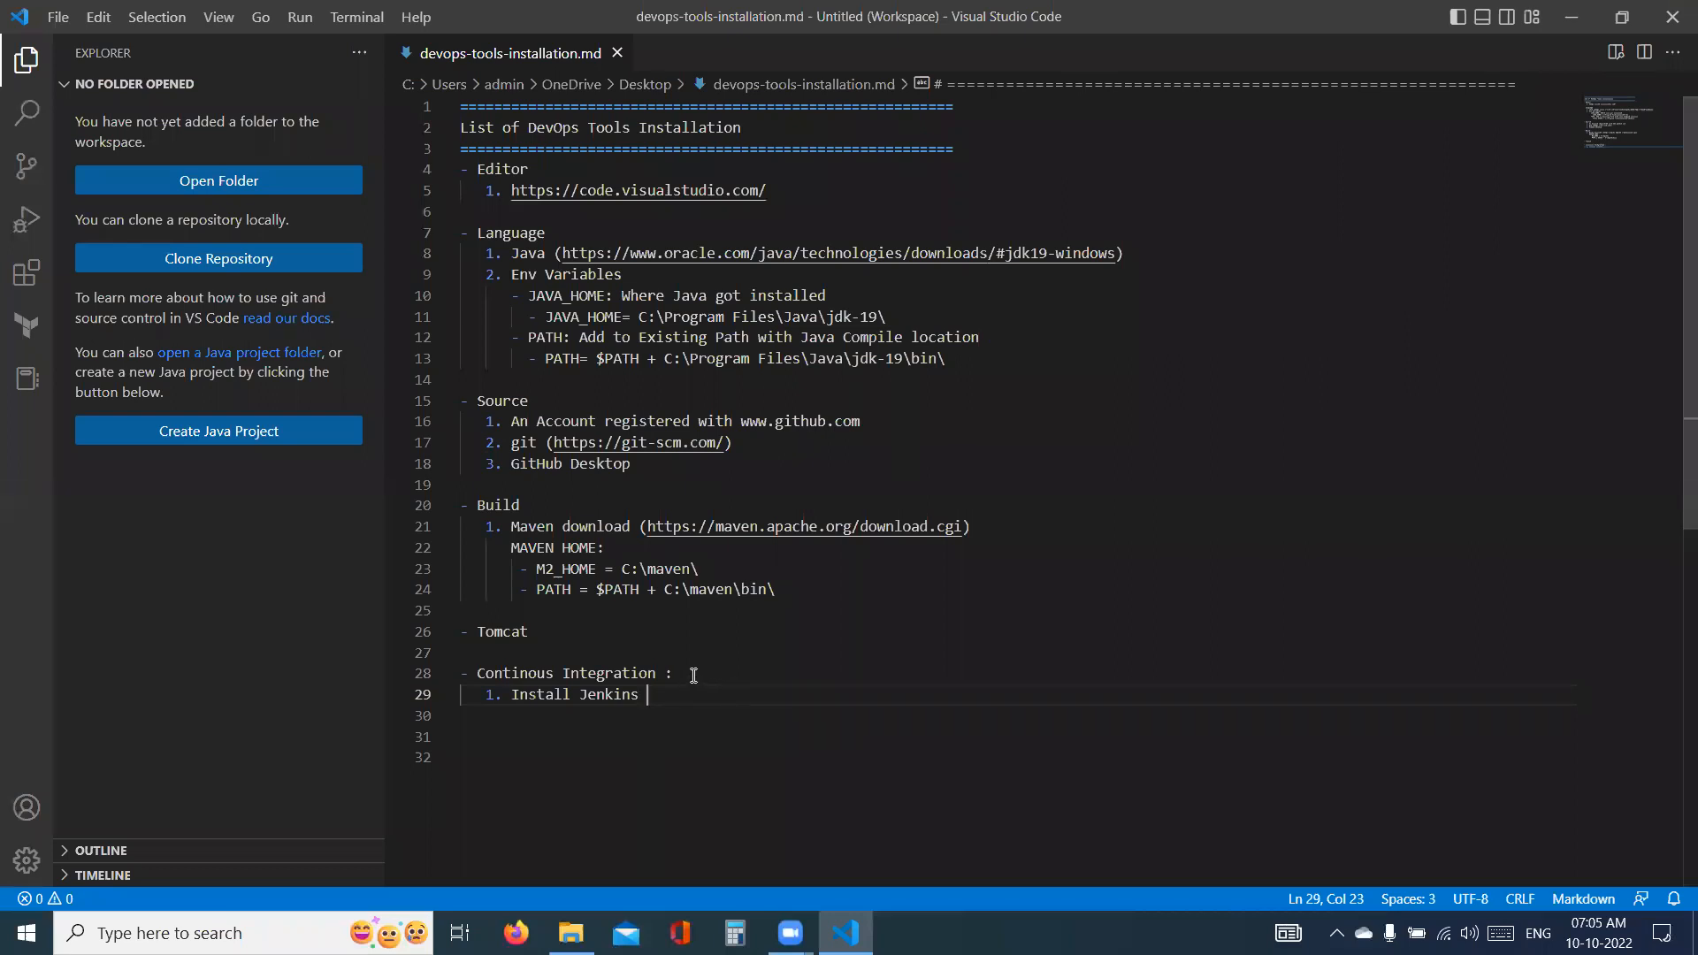
- Switch to Firefox, search for "jenkins download" and open the Jenkins download page at jenkins.io
left_click(516, 933)
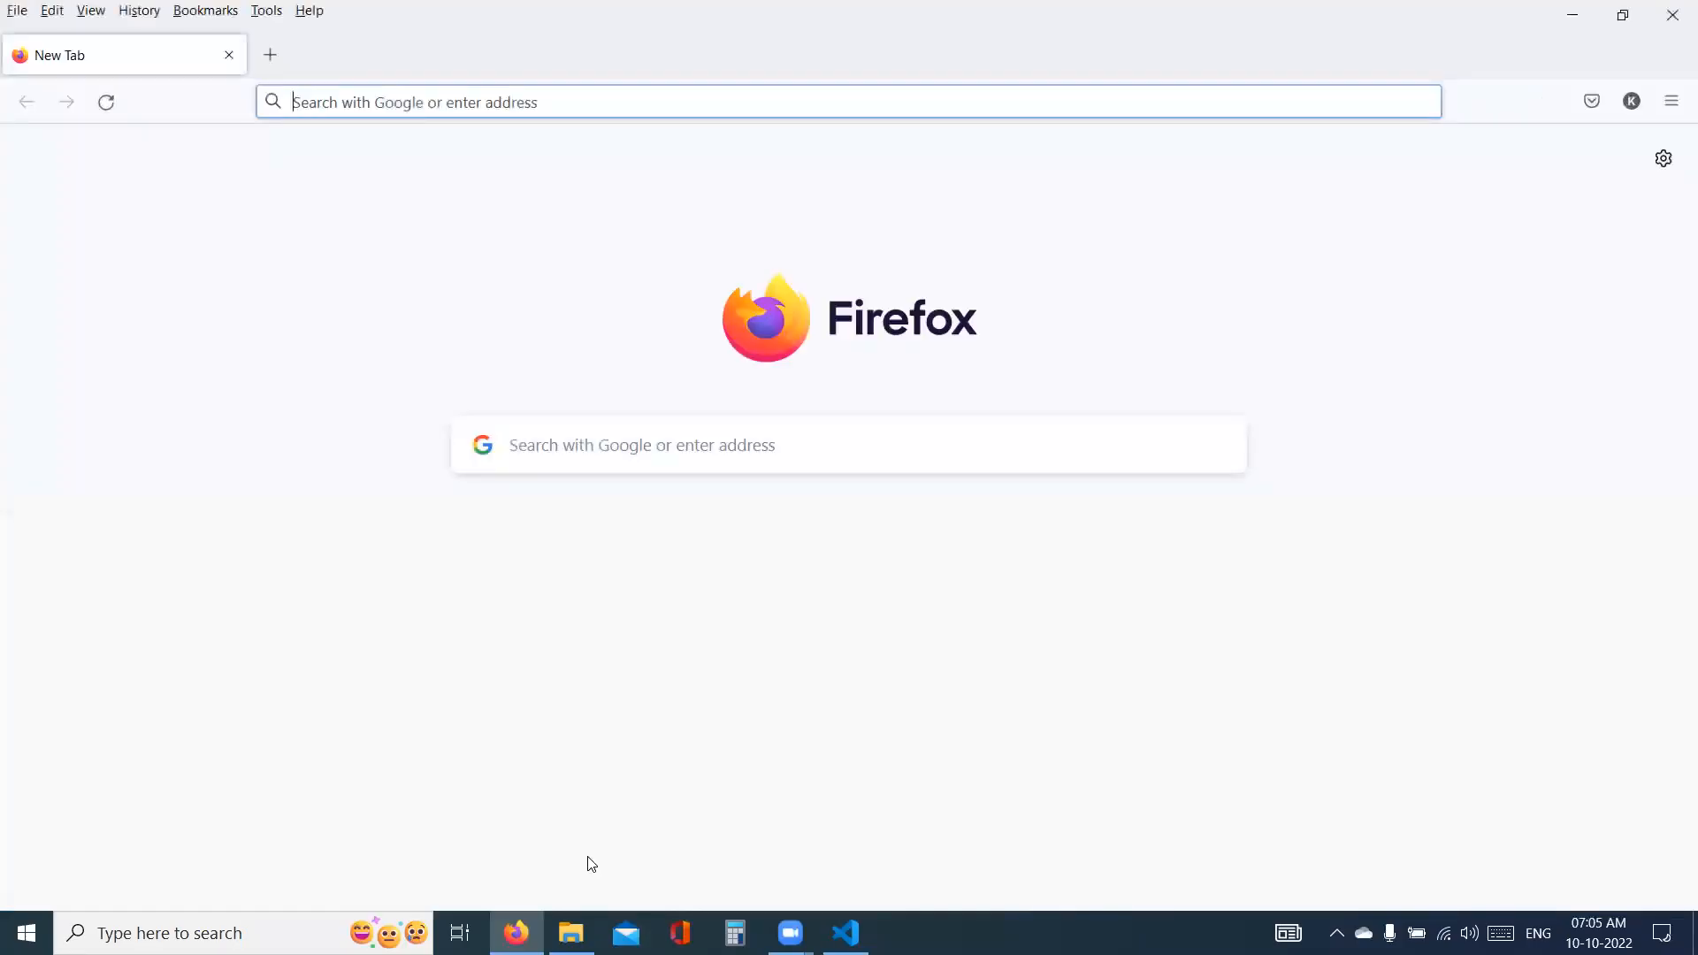
type("jenkins download")
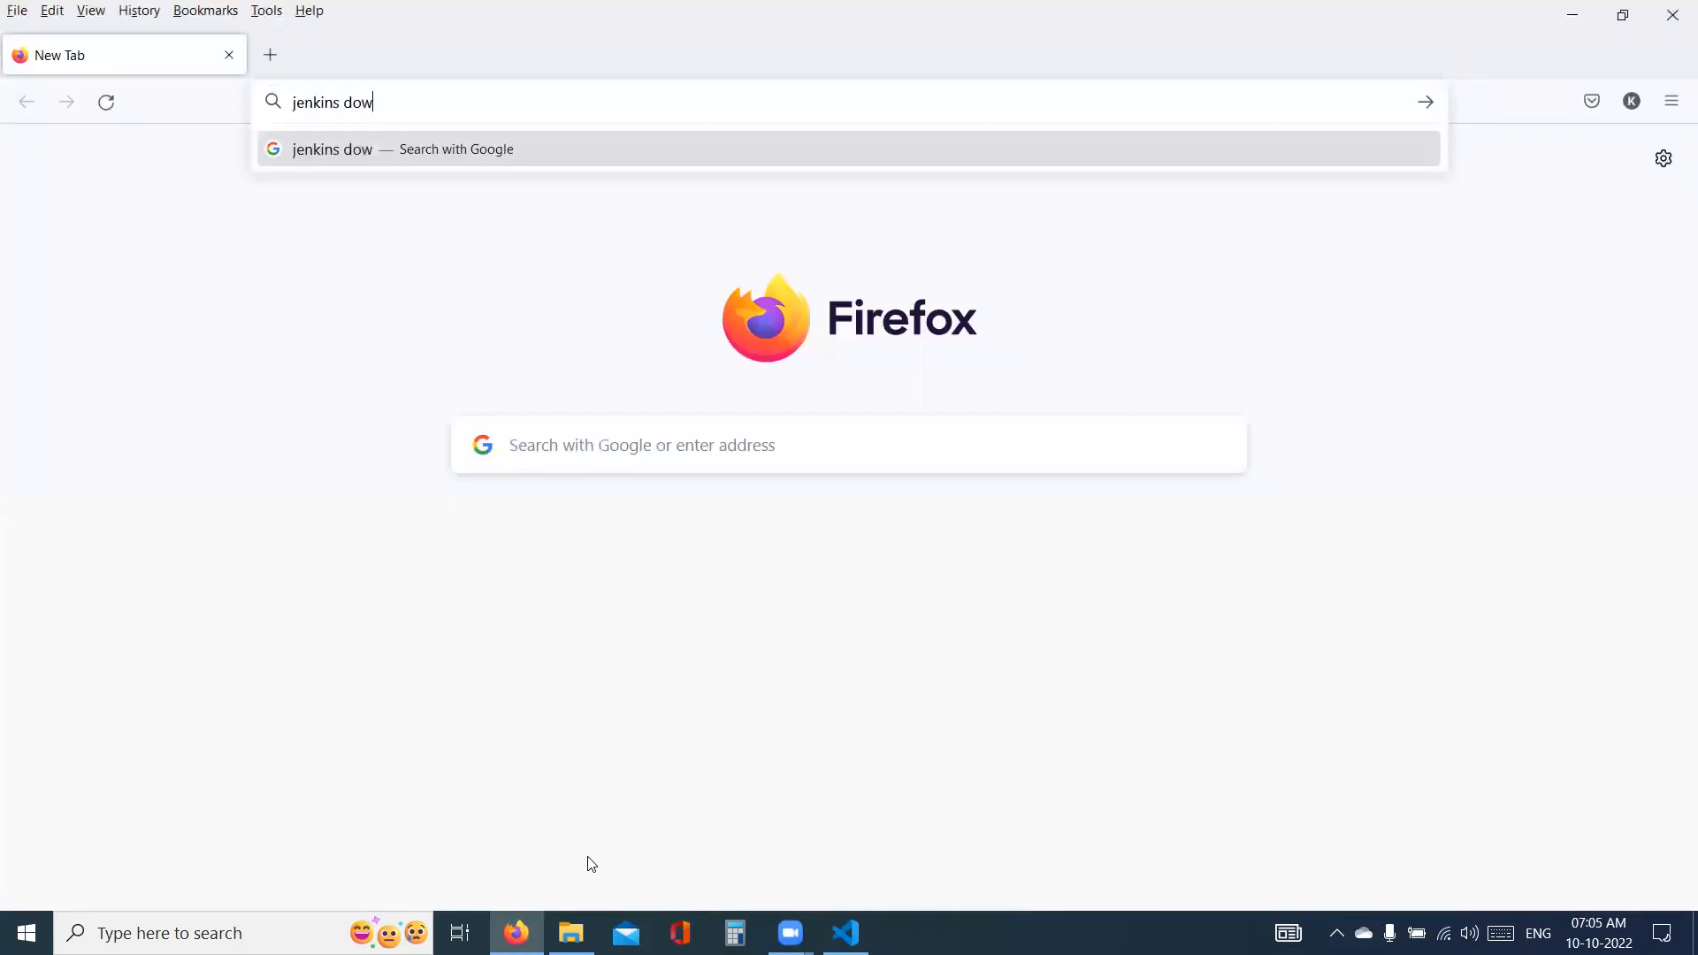
key("Return")
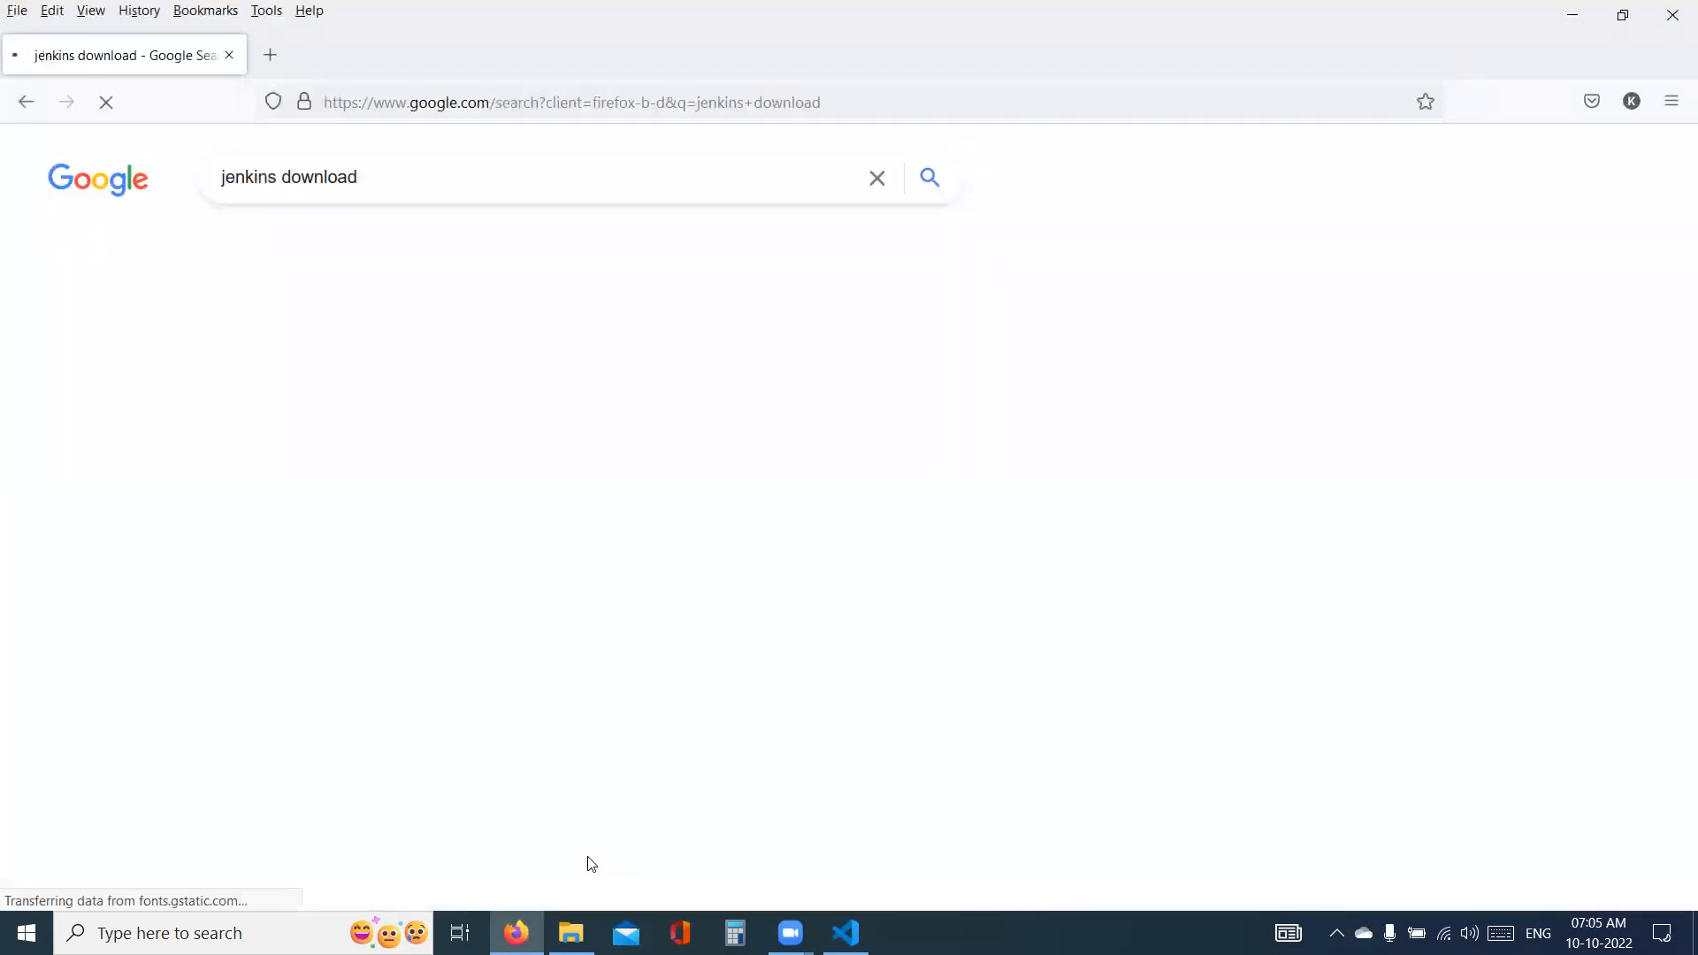
left_click(445, 373)
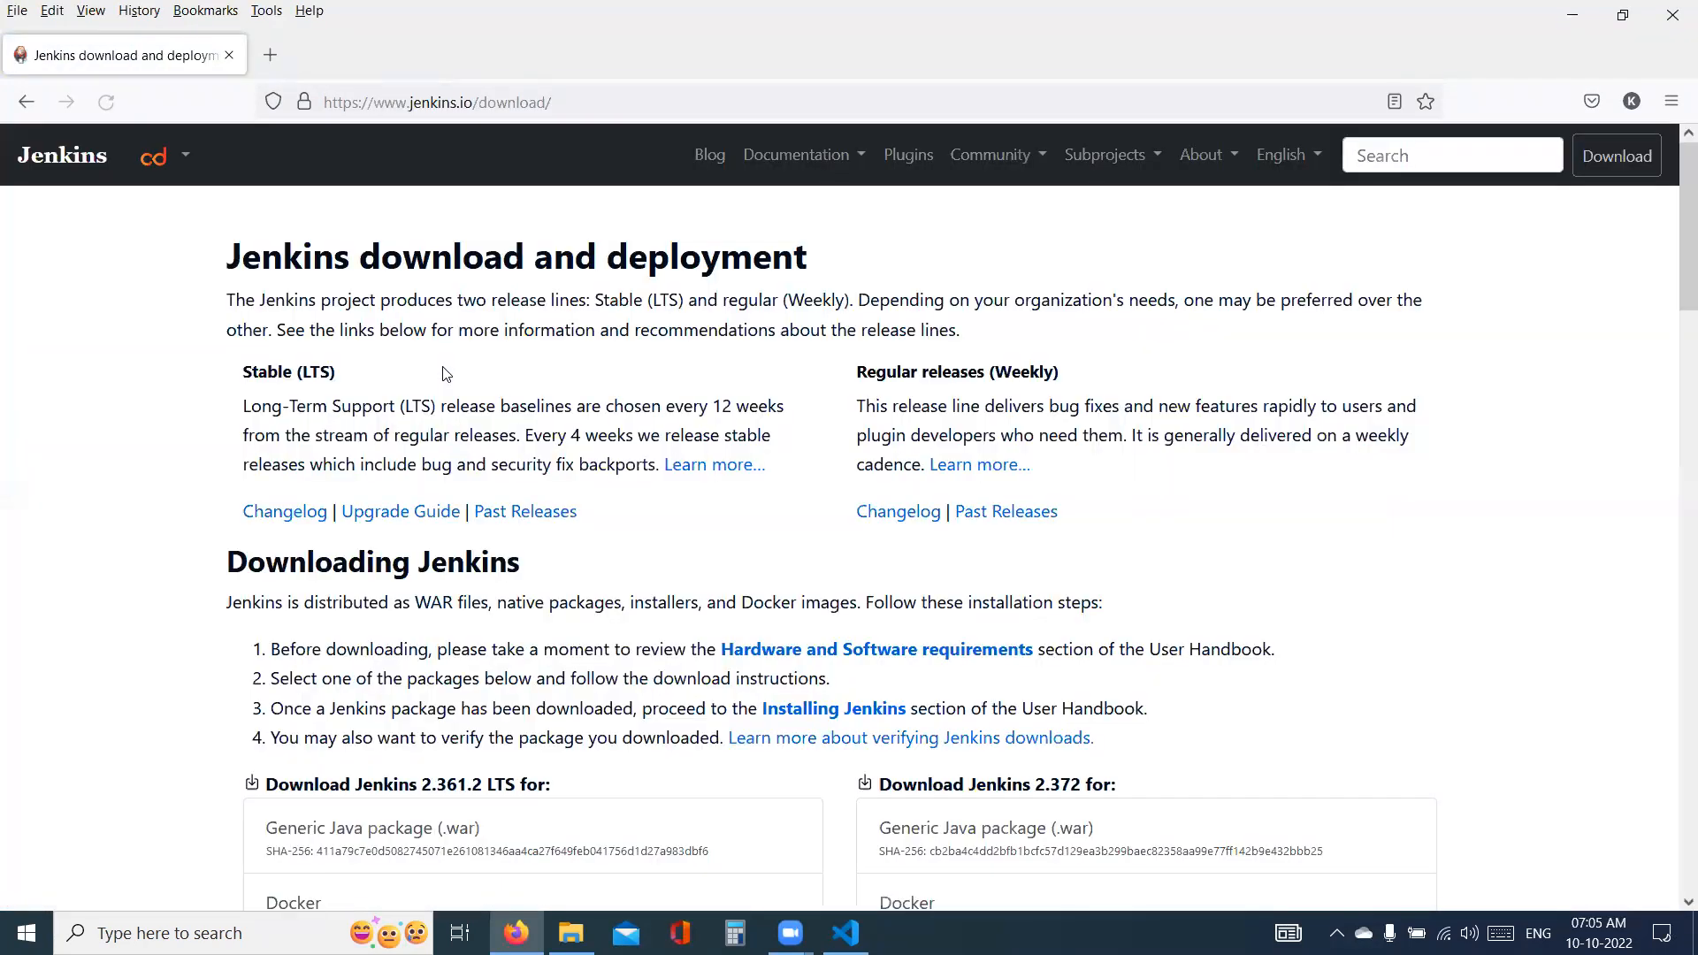
- Download the Generic Java package (.war) of Jenkins 2.361.2 LTS from the list of packages
scroll(563, 510, "down", 4)
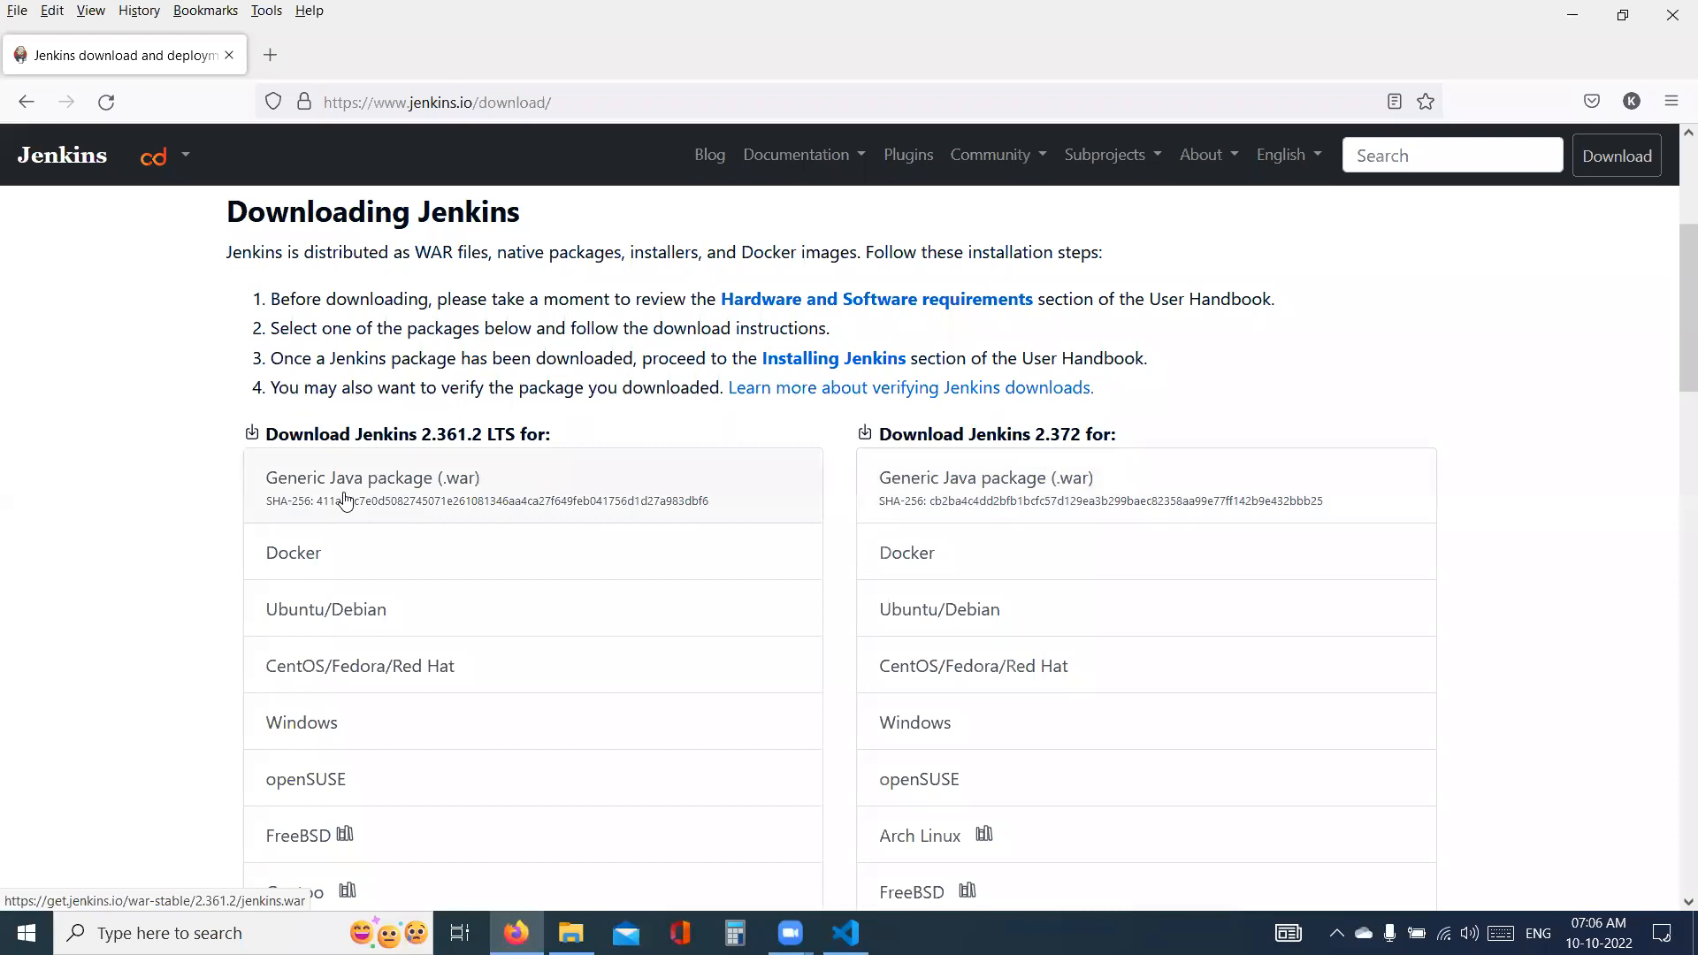
scroll(349, 504, "down", 3)
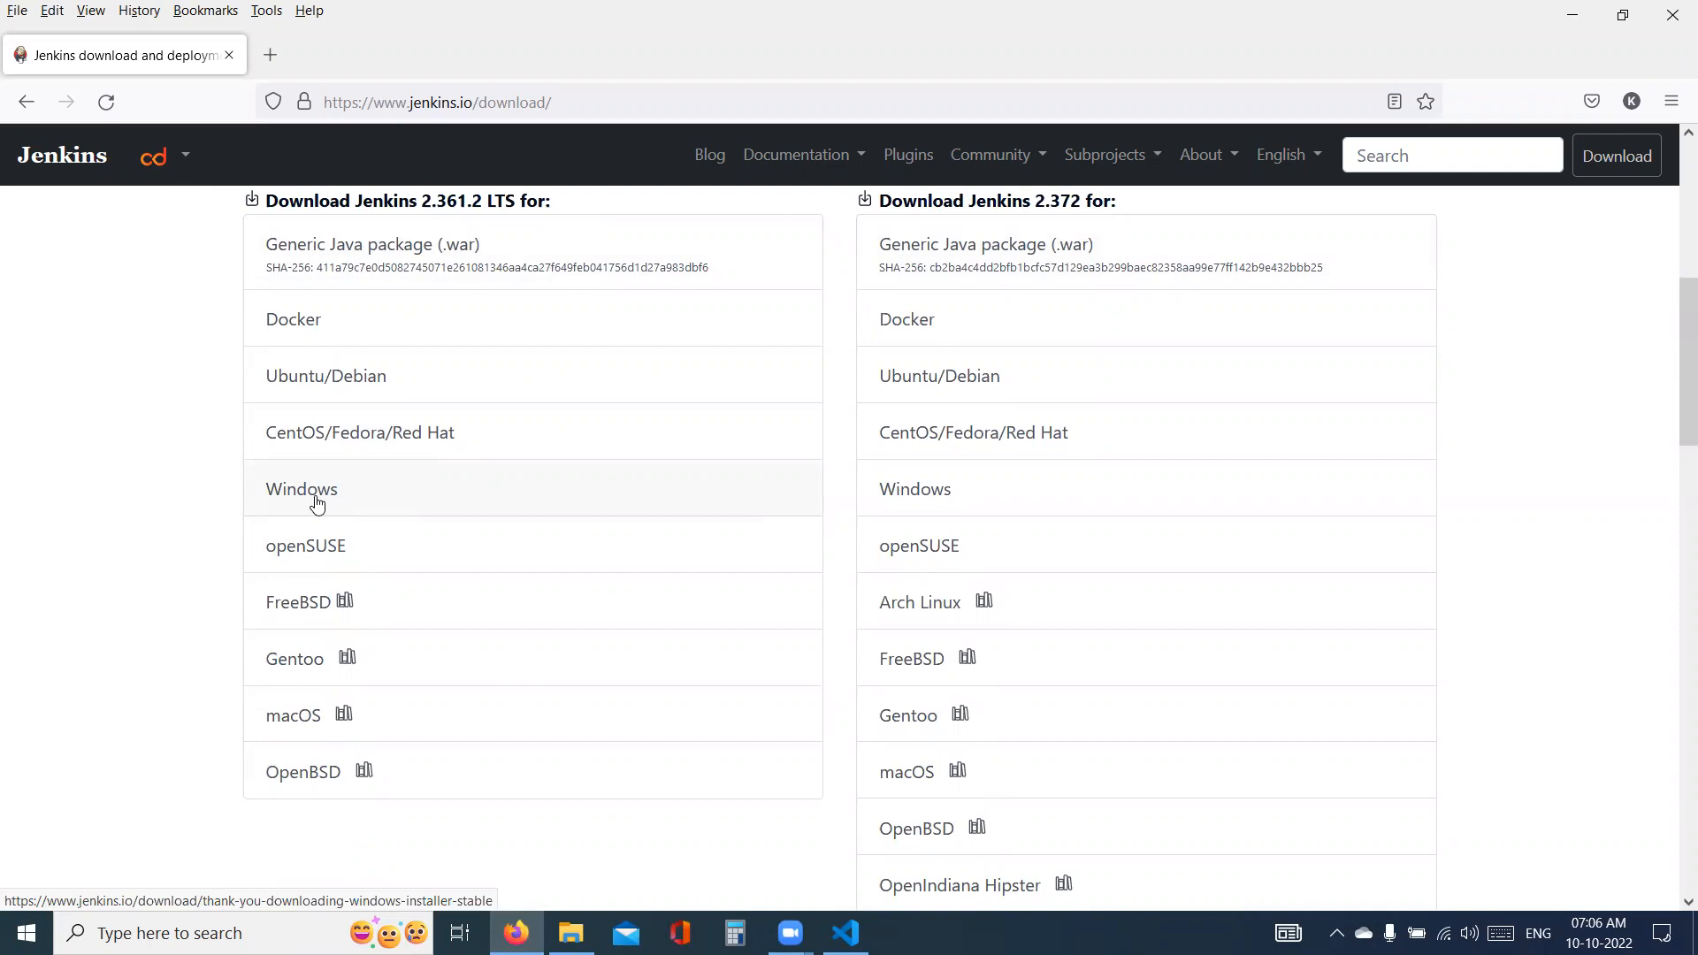
scroll(317, 502, "up", 3)
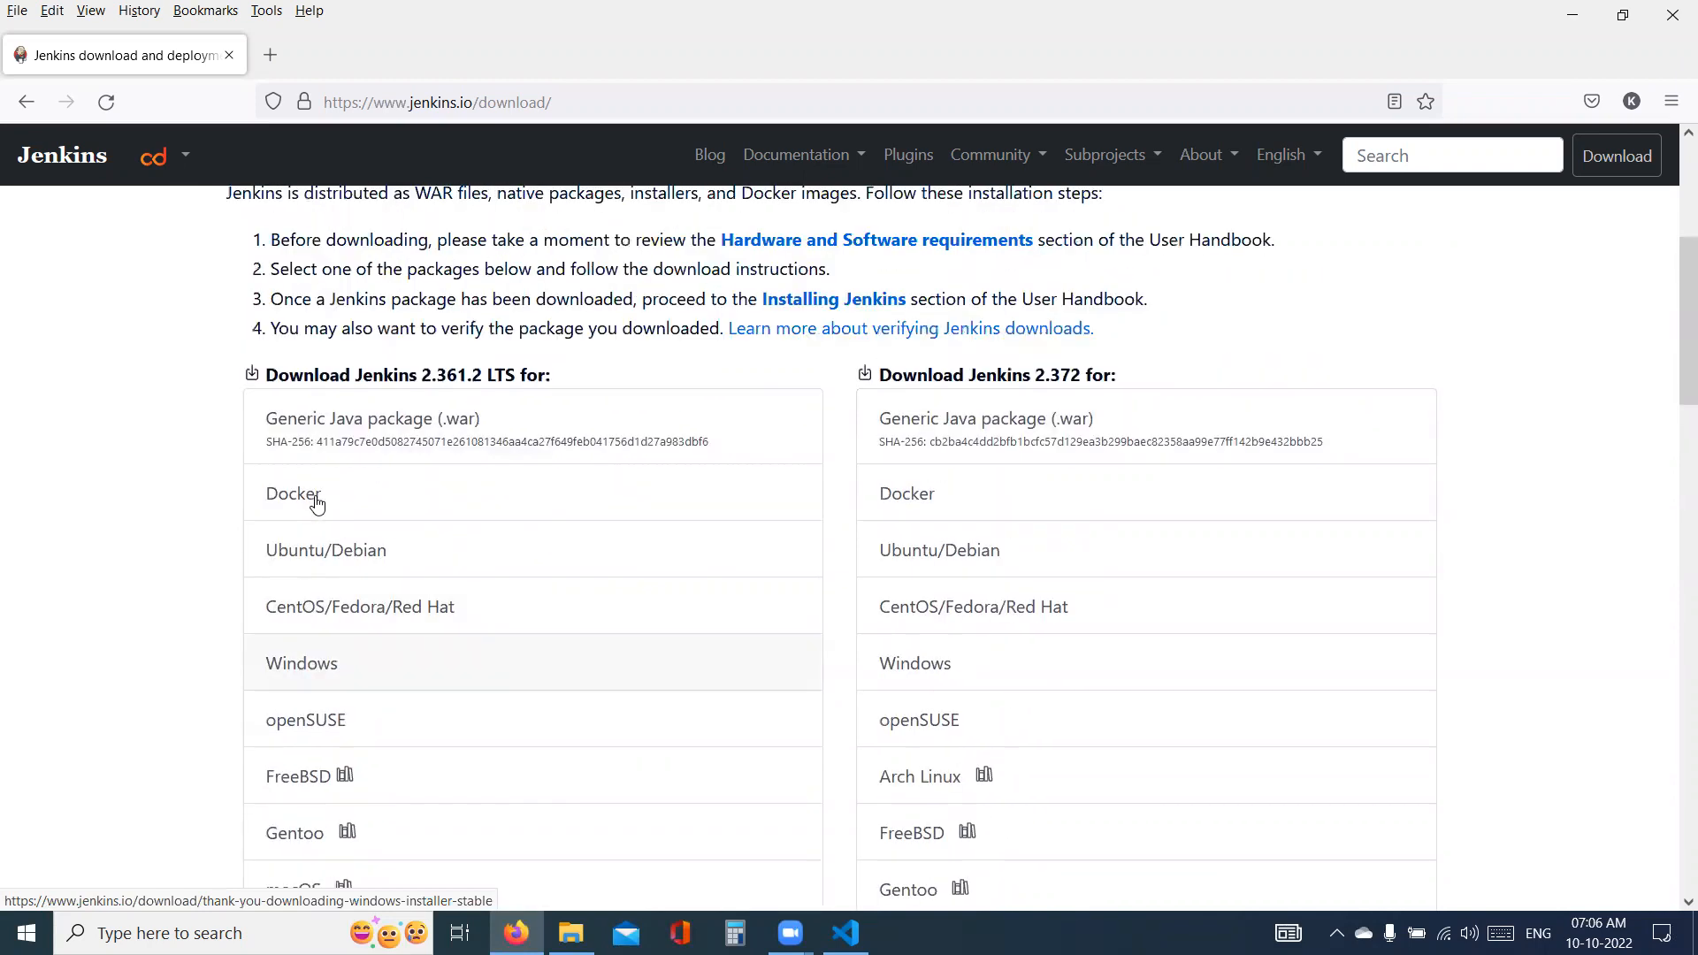
left_click(311, 506)
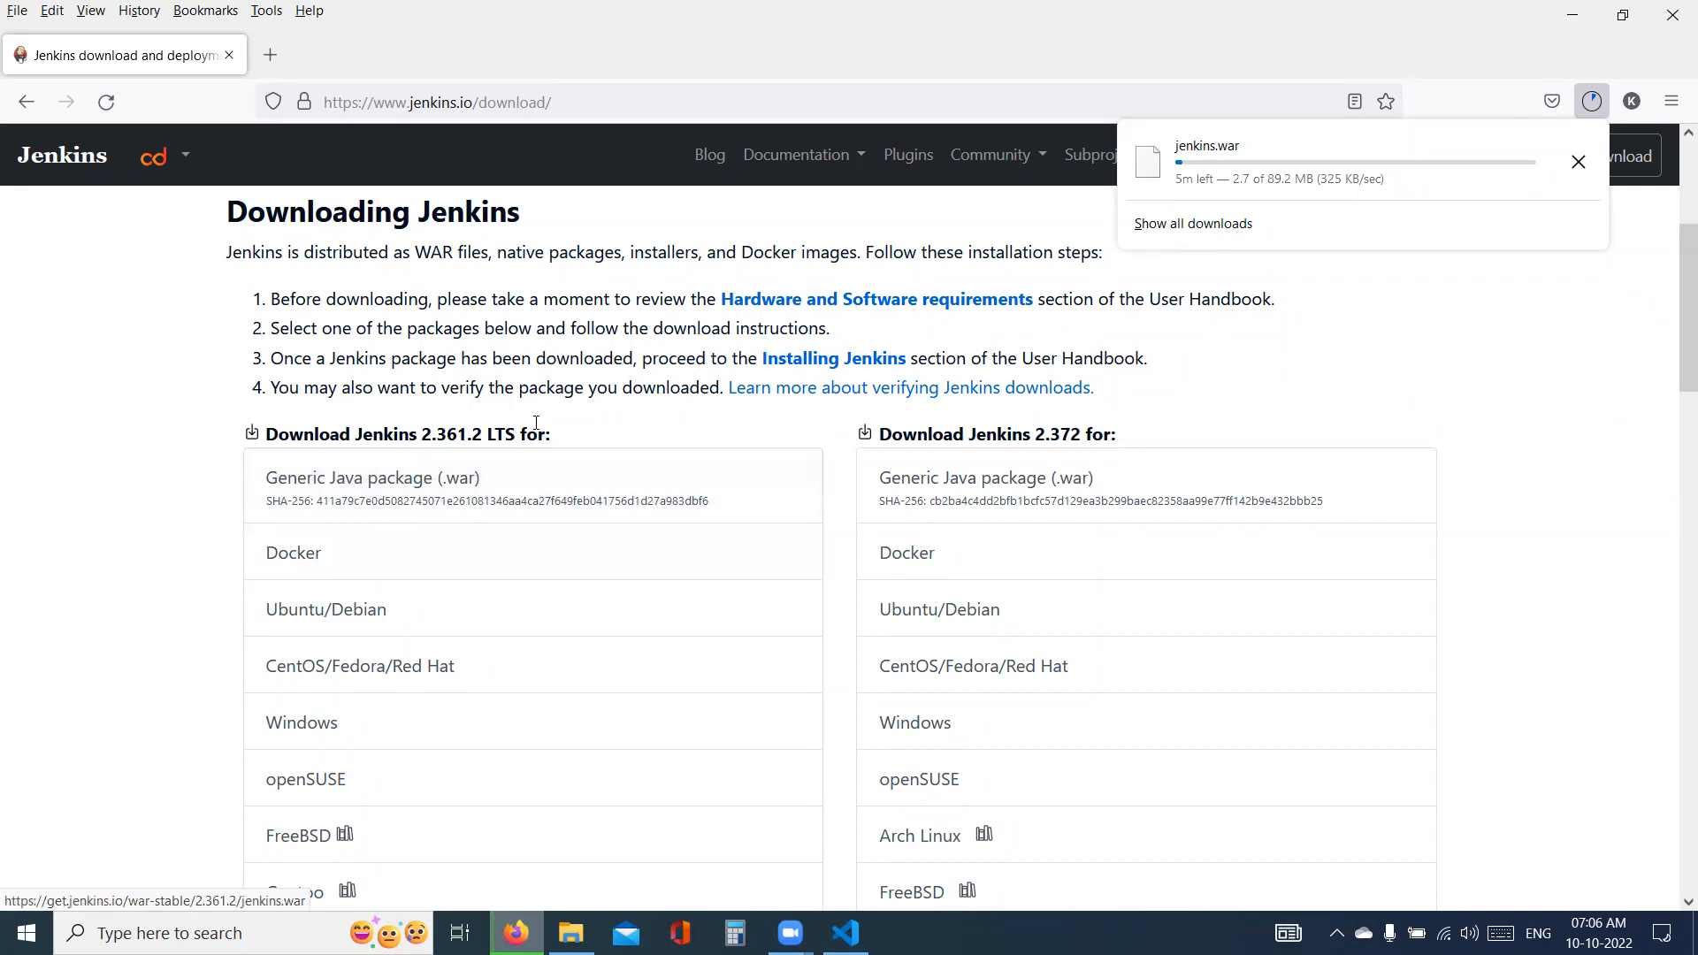
left_click(312, 178)
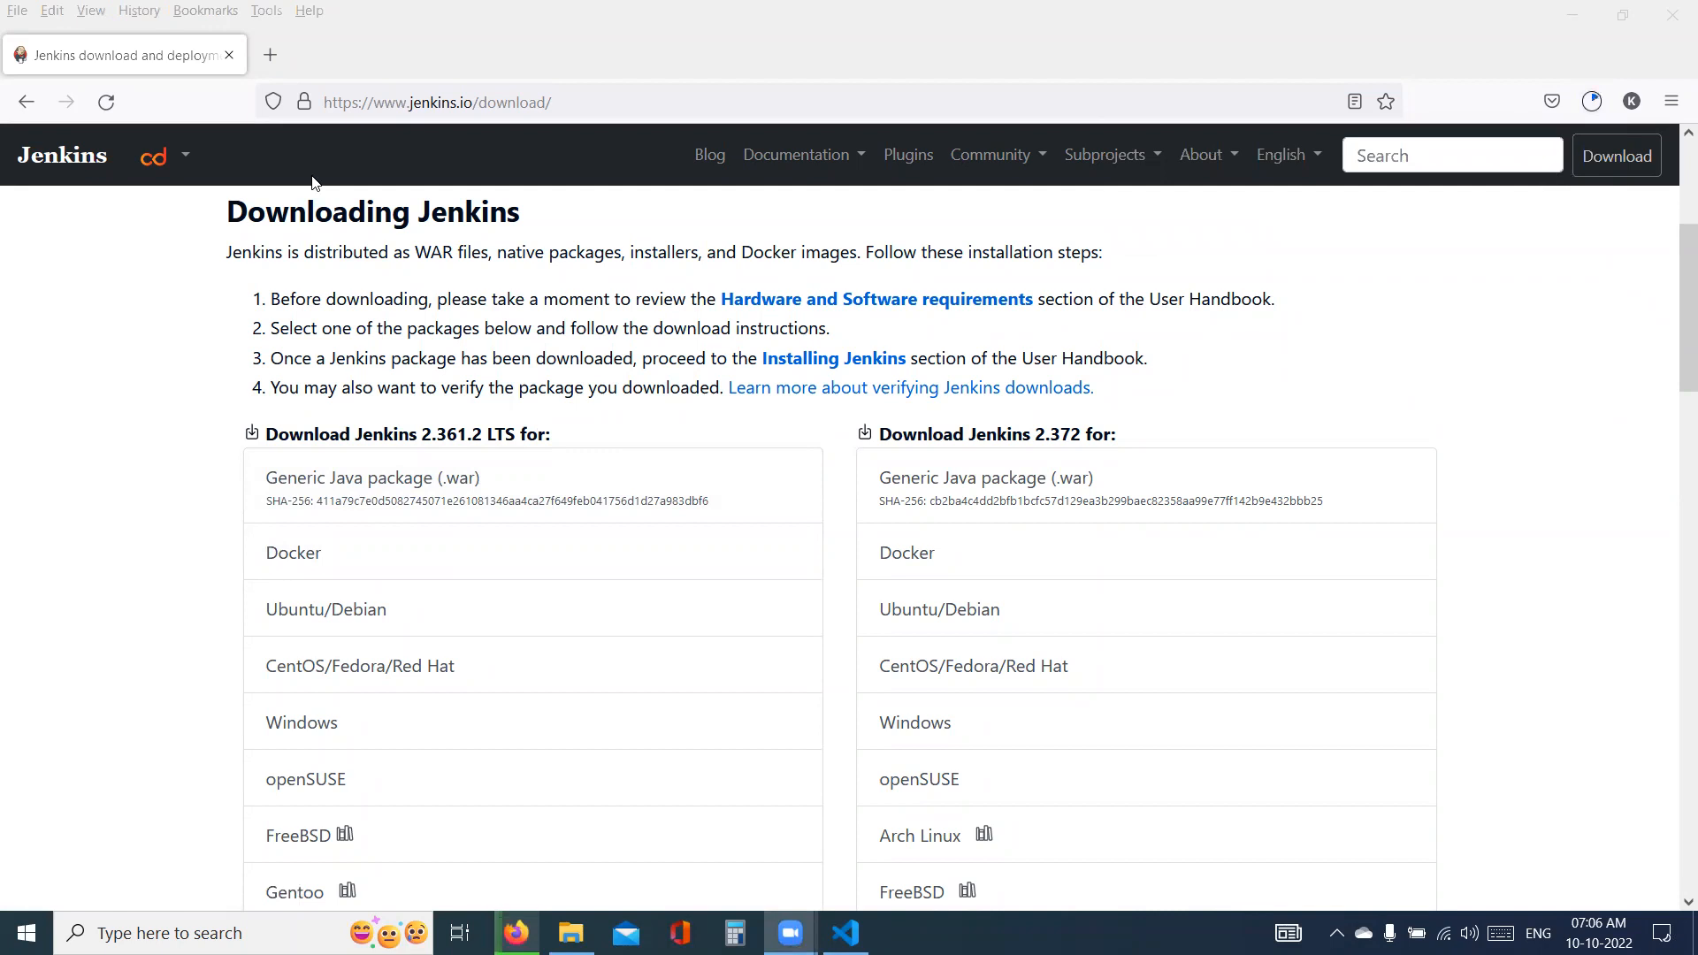
- Show the downloaded jenkins.war file in its containing Downloads folder
left_click(1591, 102)
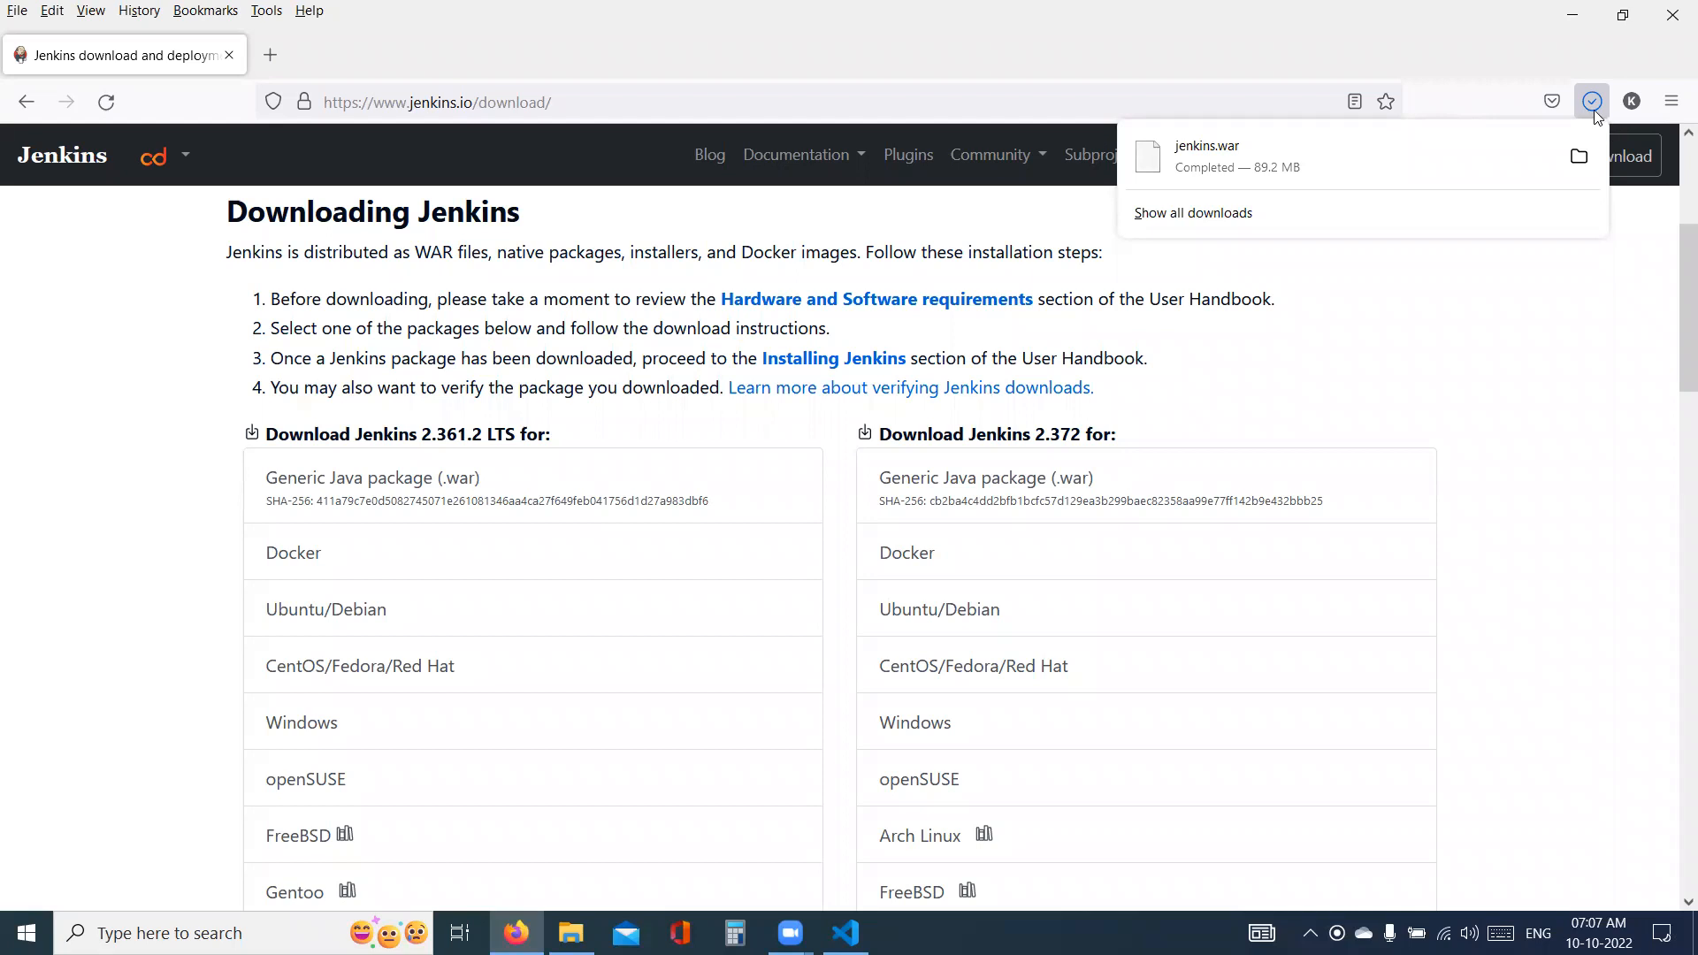
left_click(1272, 161)
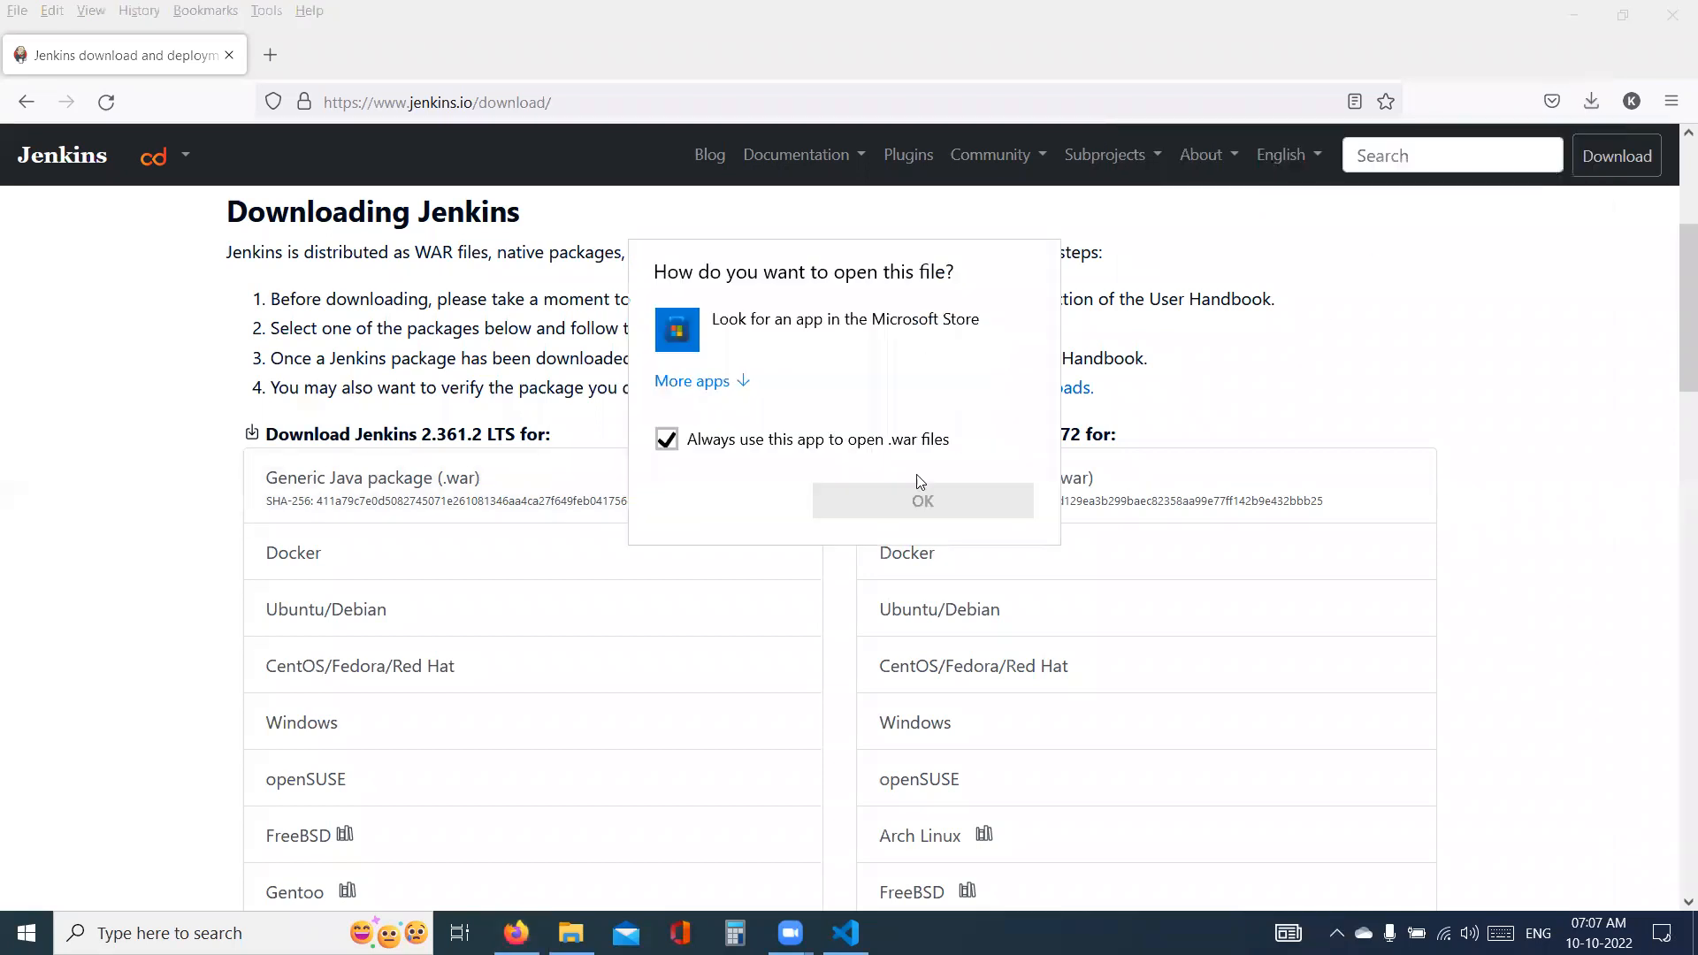
left_click(1601, 98)
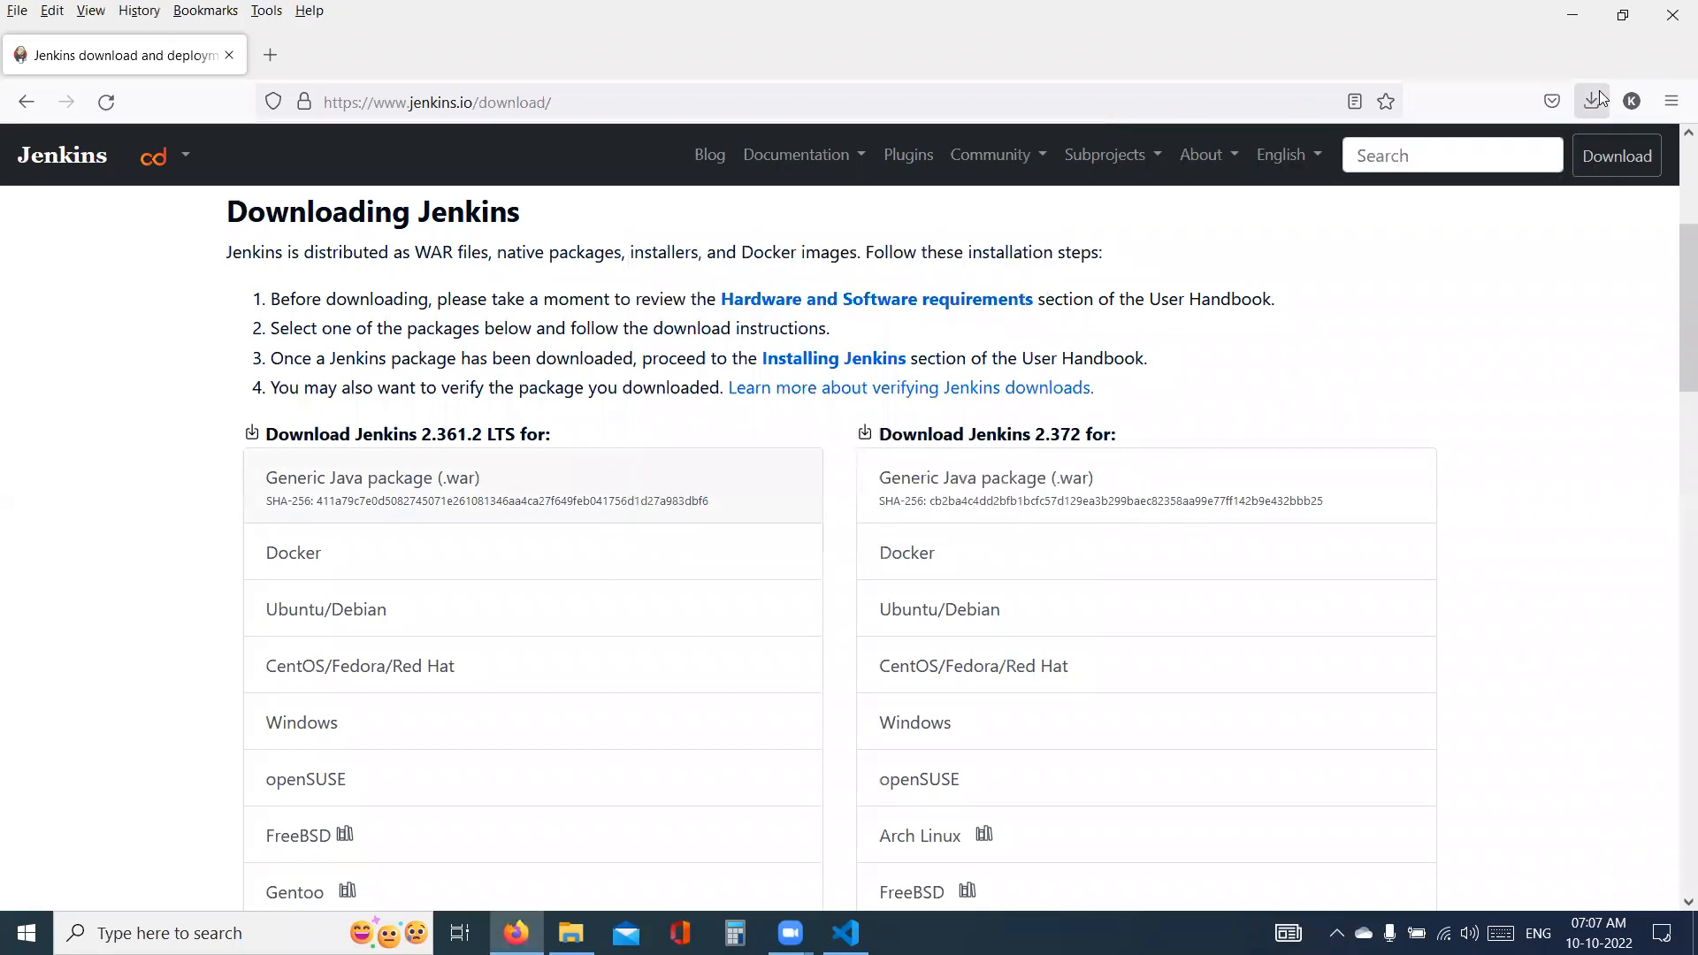
left_click(1592, 100)
left_click(1582, 156)
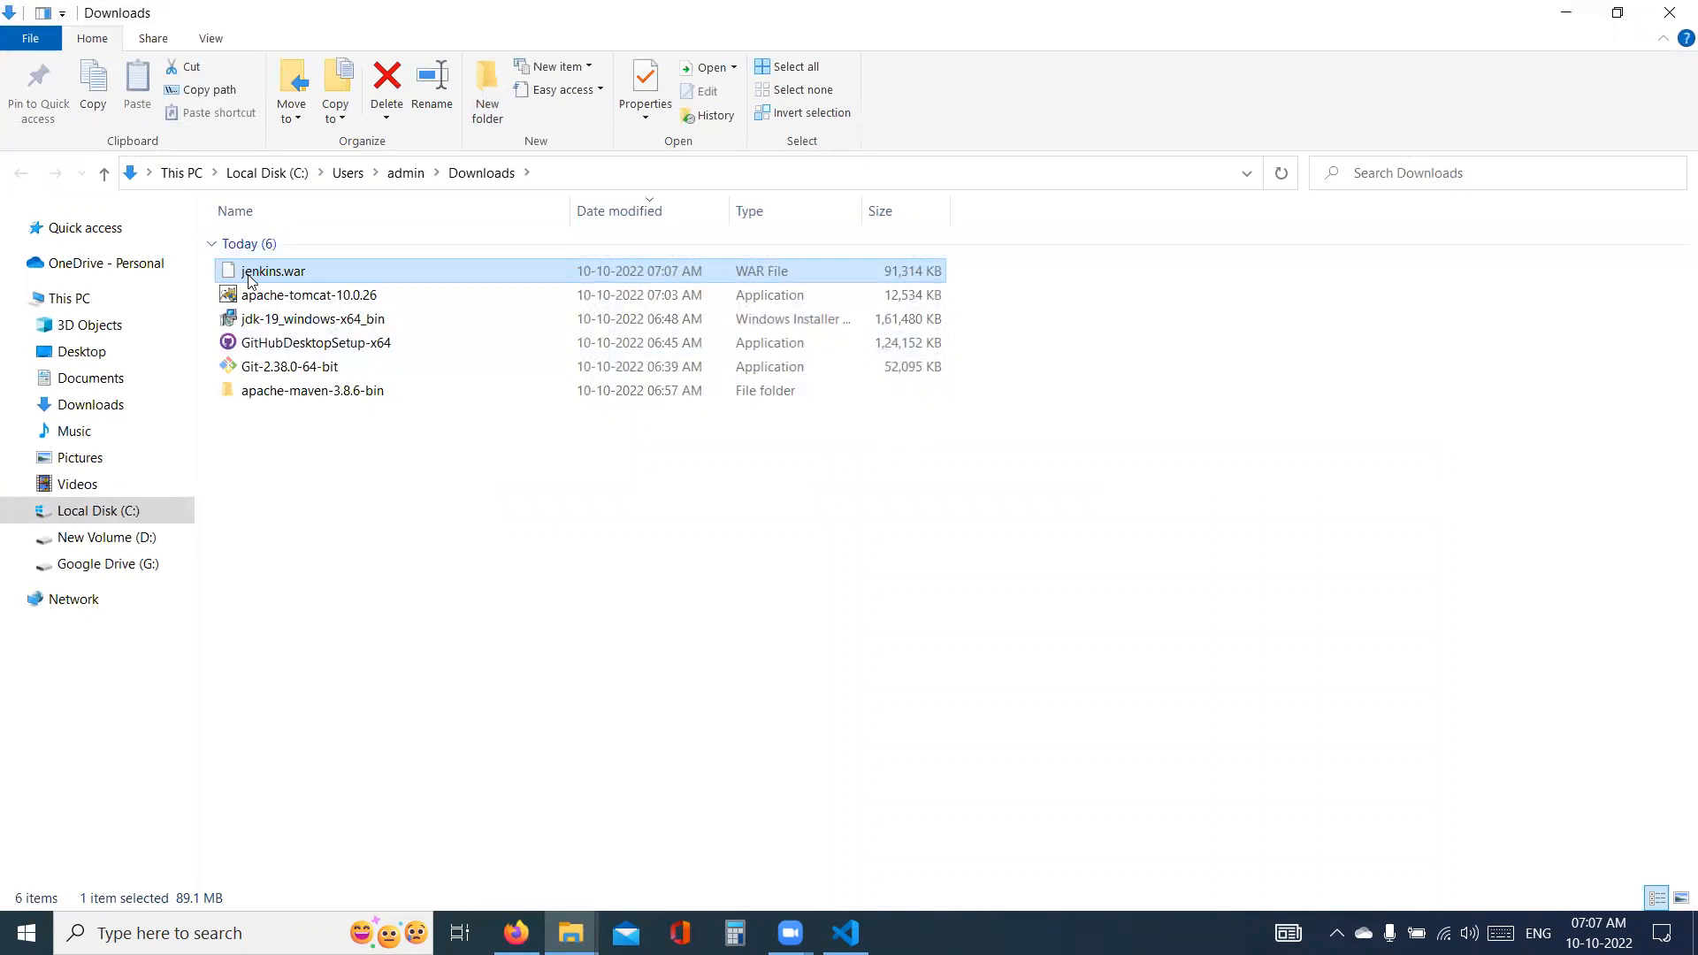
- Copy jenkins.war from Downloads into a new folder named jenkins on Local Disk (C:)
right_click(250, 279)
left_click(281, 683)
left_click(109, 516)
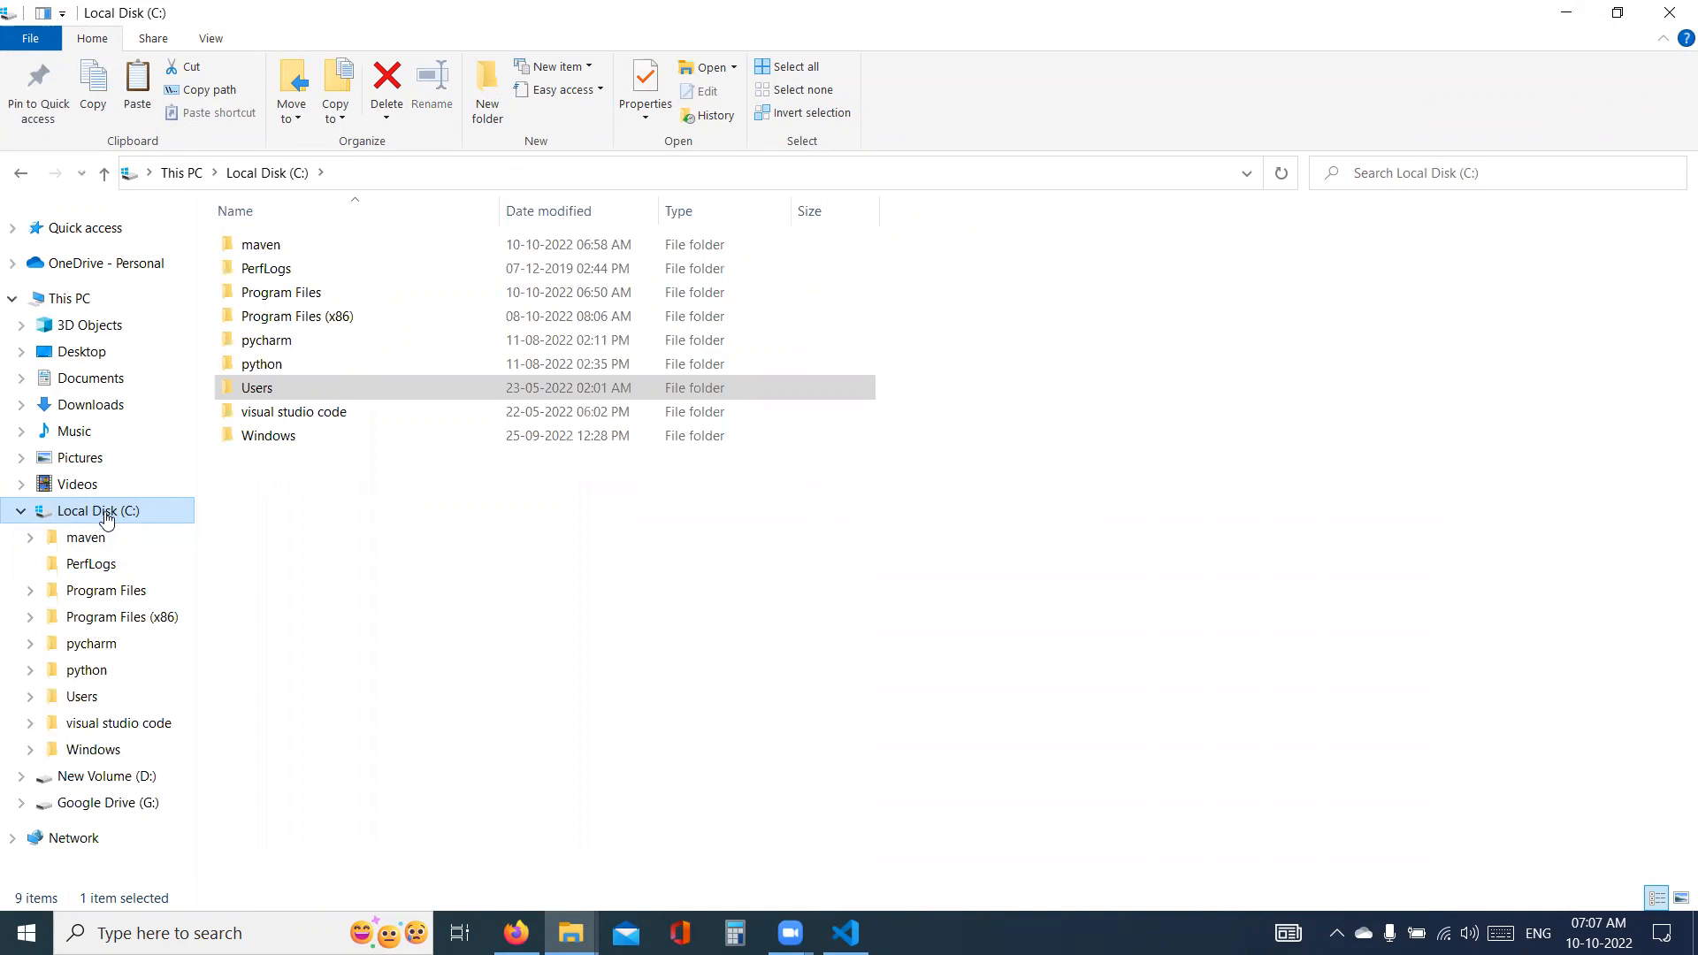
left_click(492, 83)
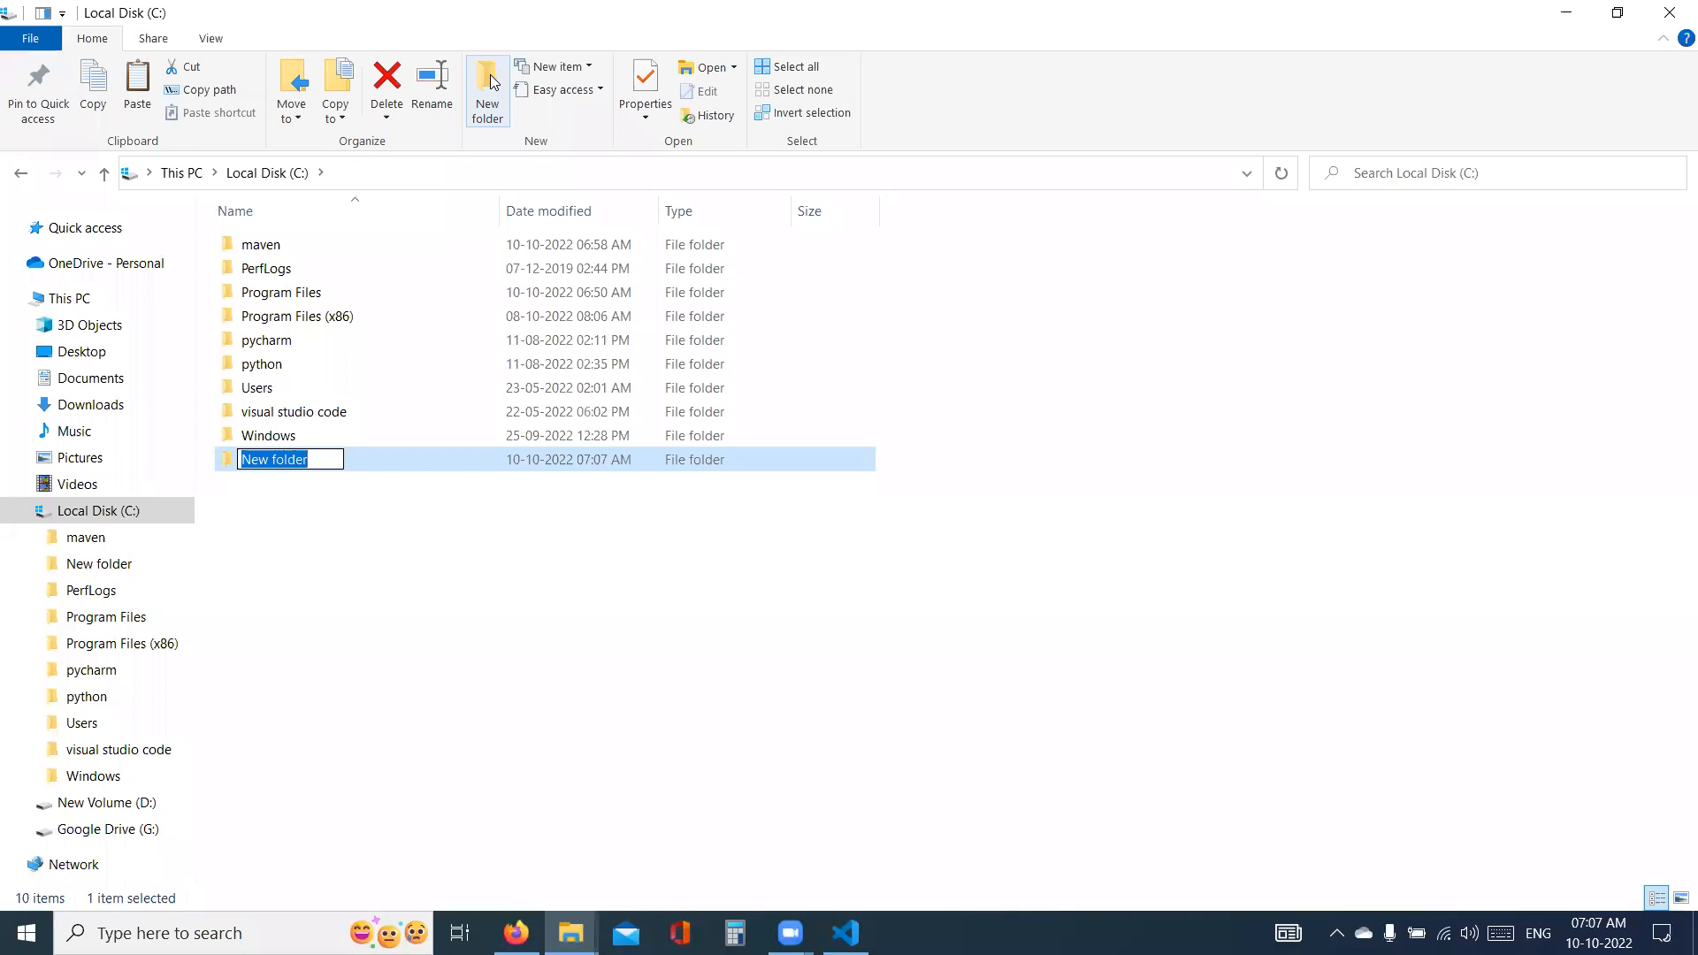
type("jenkins")
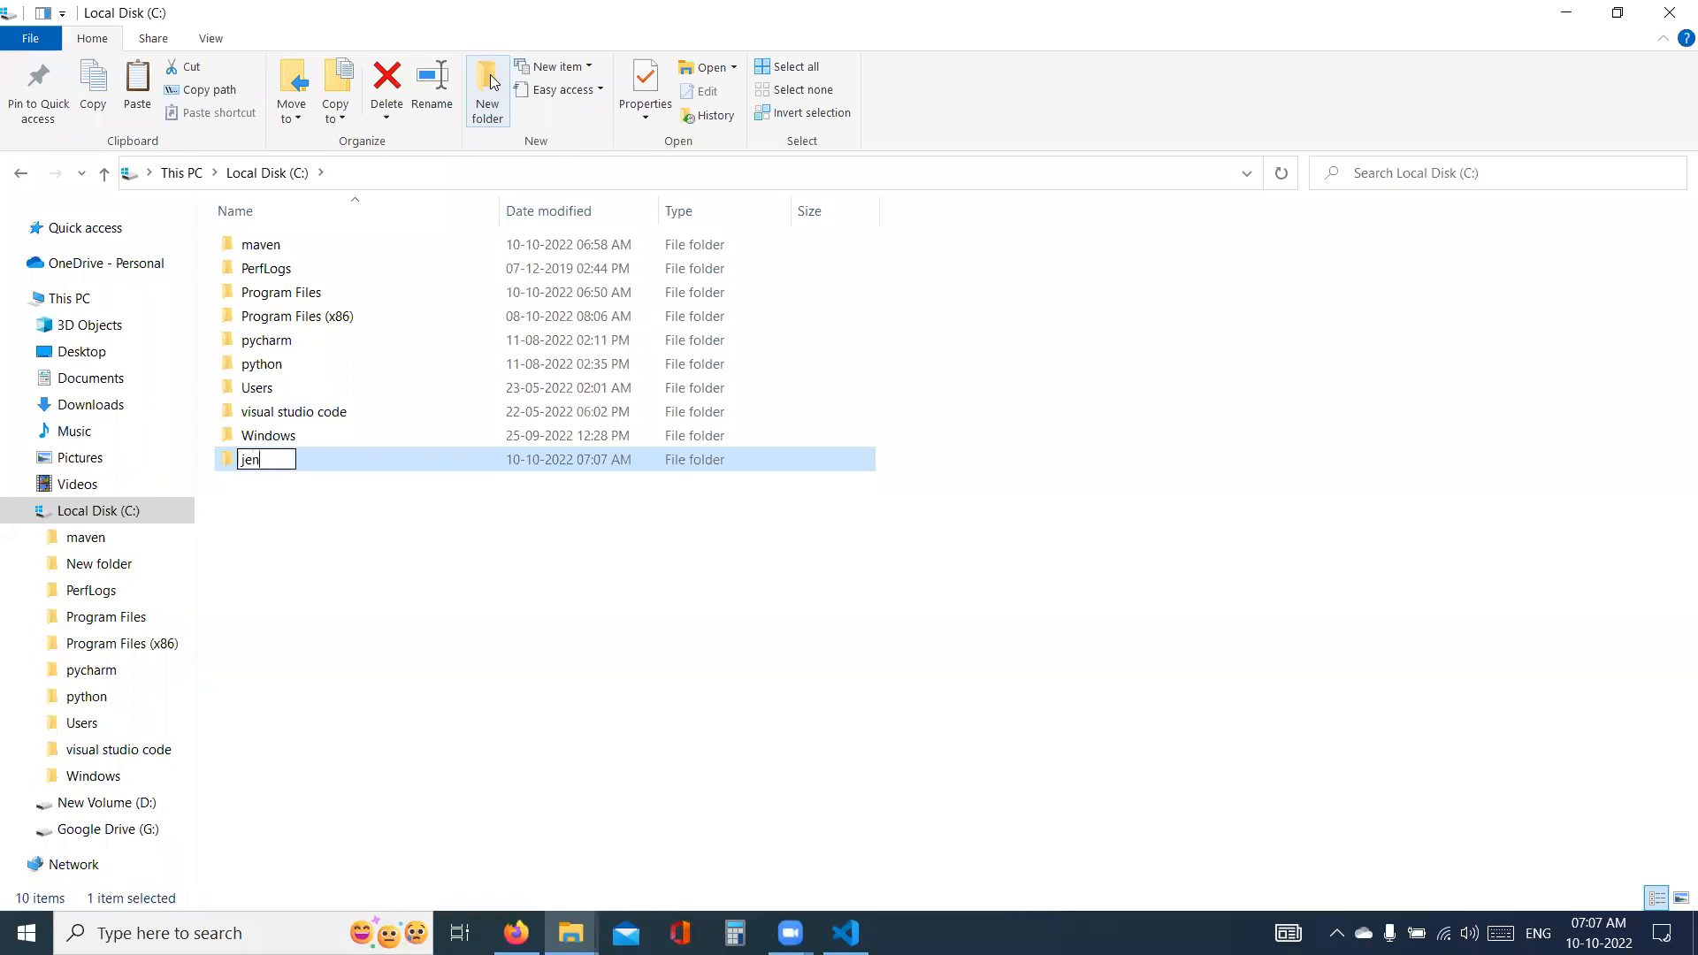
key("Return")
key("Return")
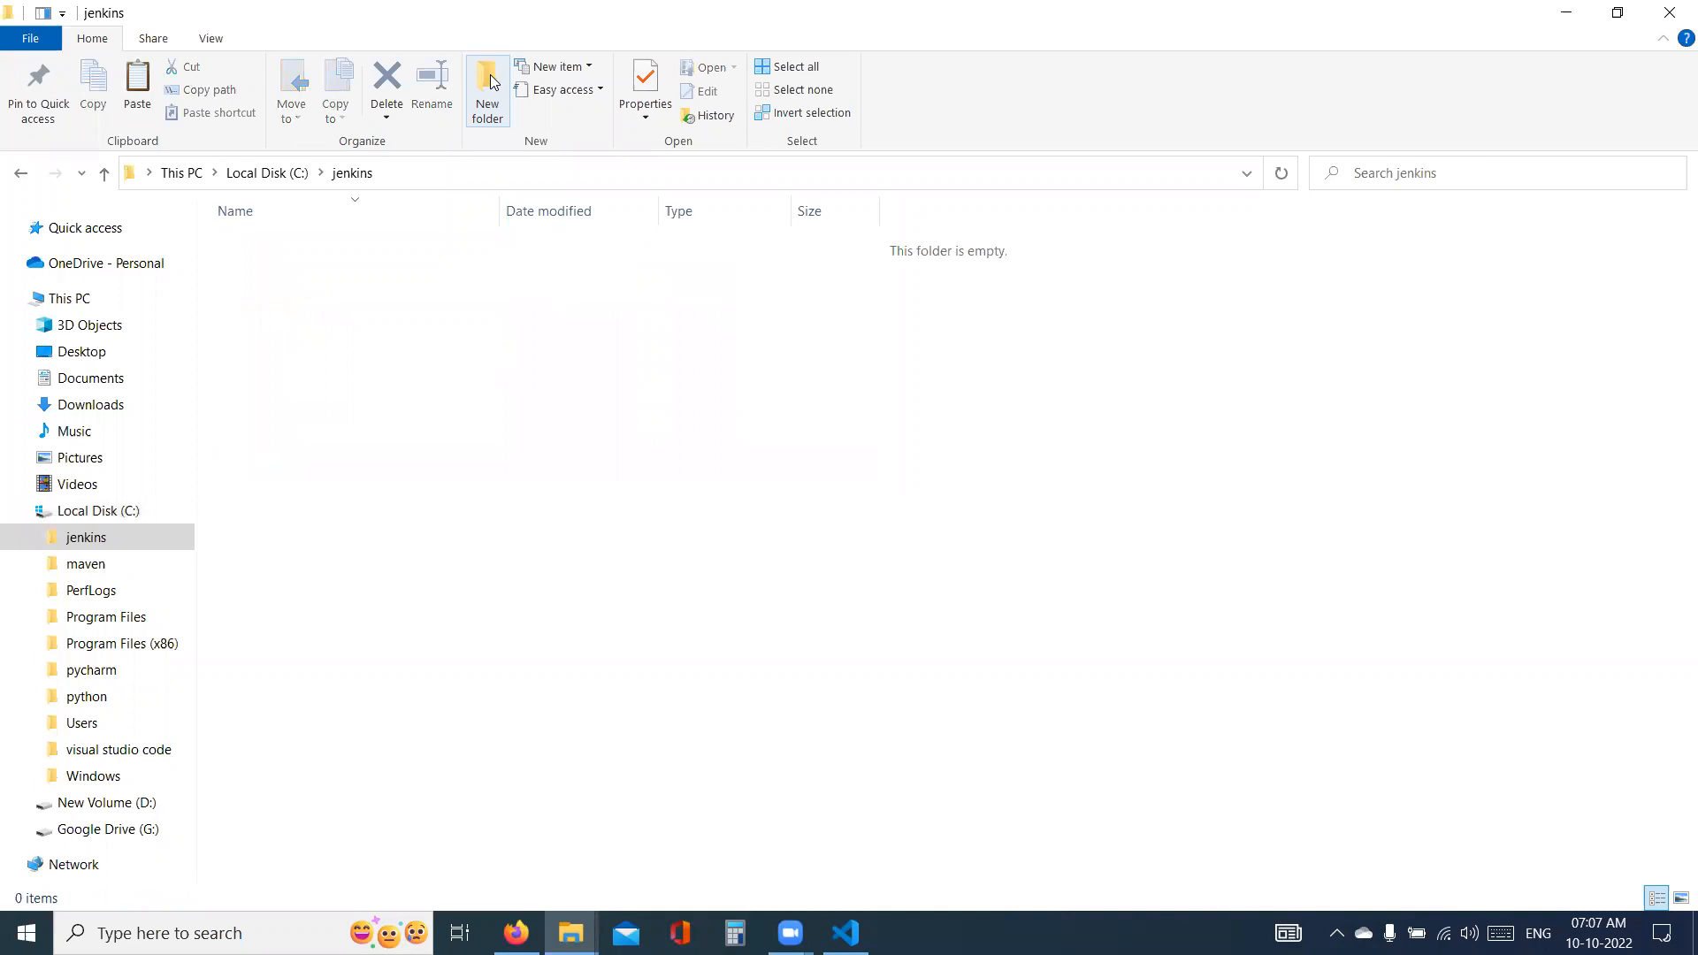
key("ctrl+v")
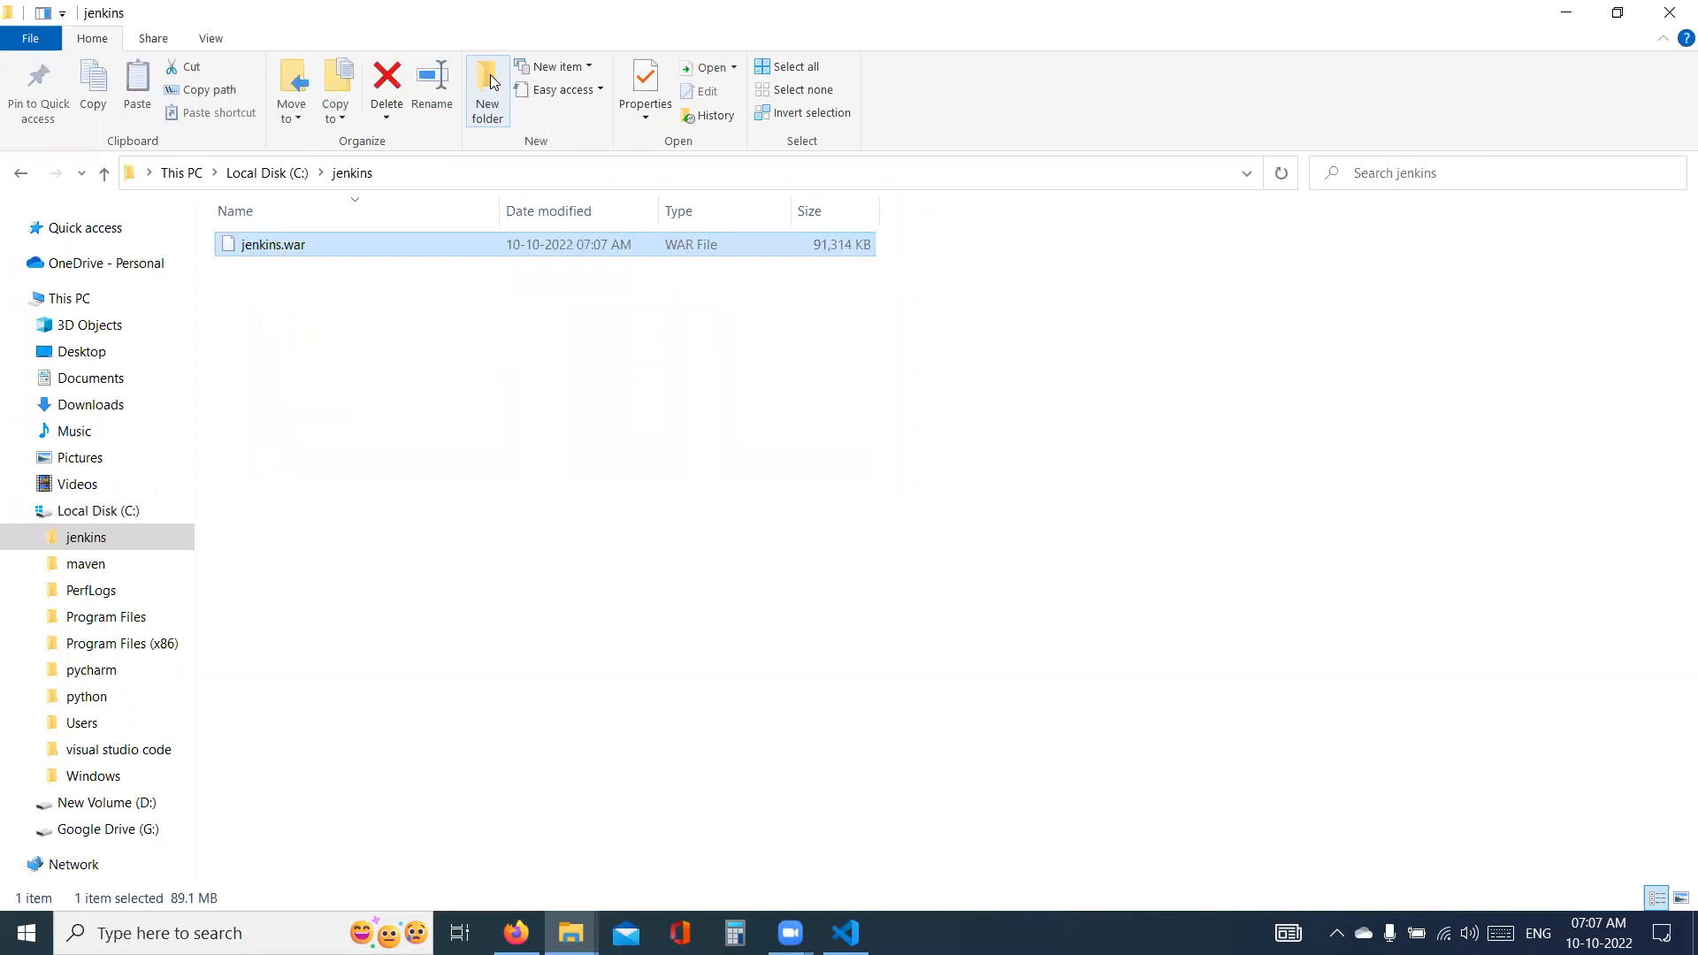
- Copy the Jenkins download page's URL from Firefox and add it in parentheses after Install Jenkins in the VS Code note
left_click(400, 179)
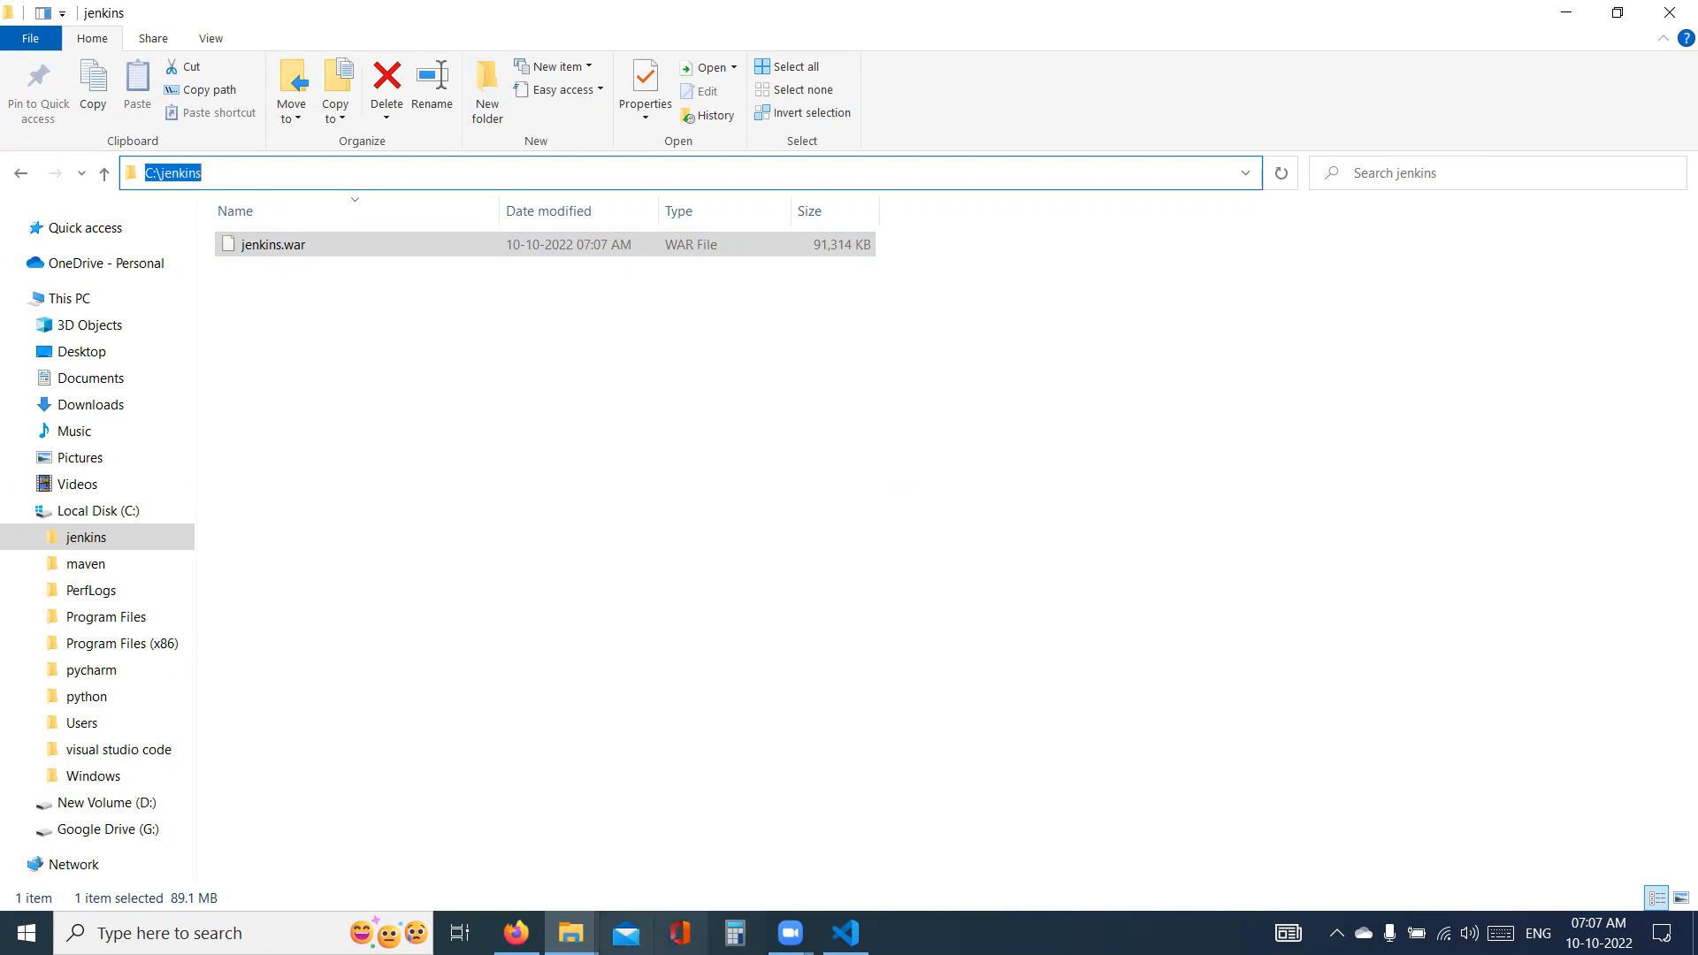
left_click(517, 933)
left_click(662, 103)
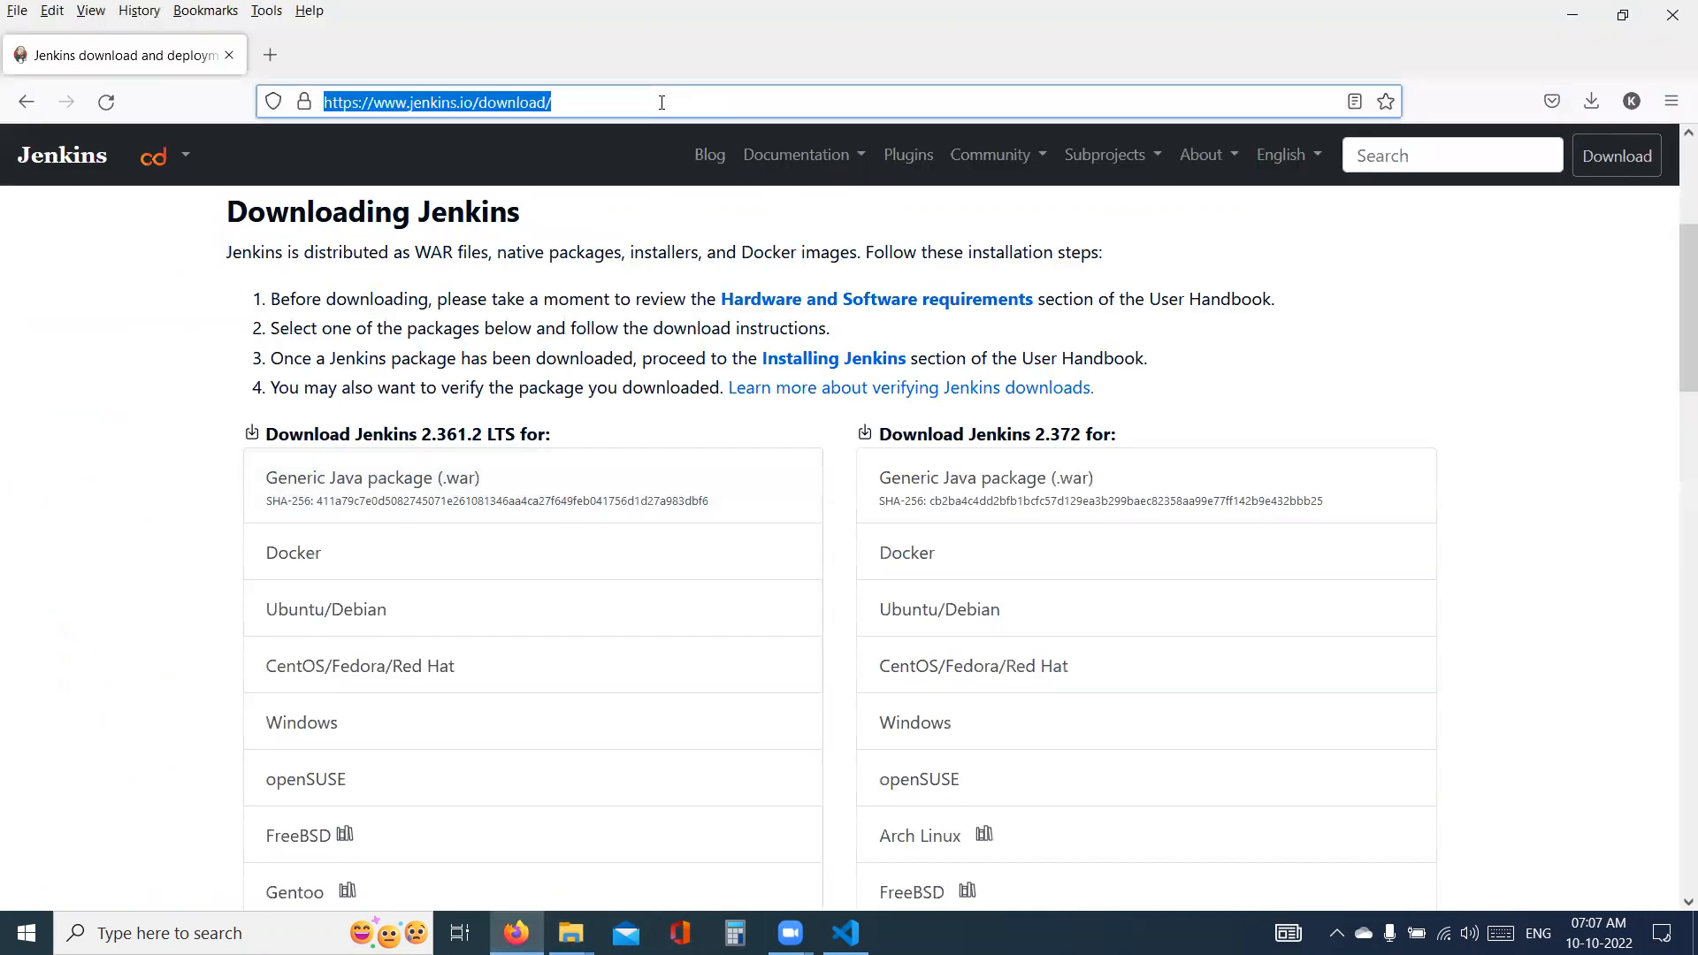
key("alt+Tab")
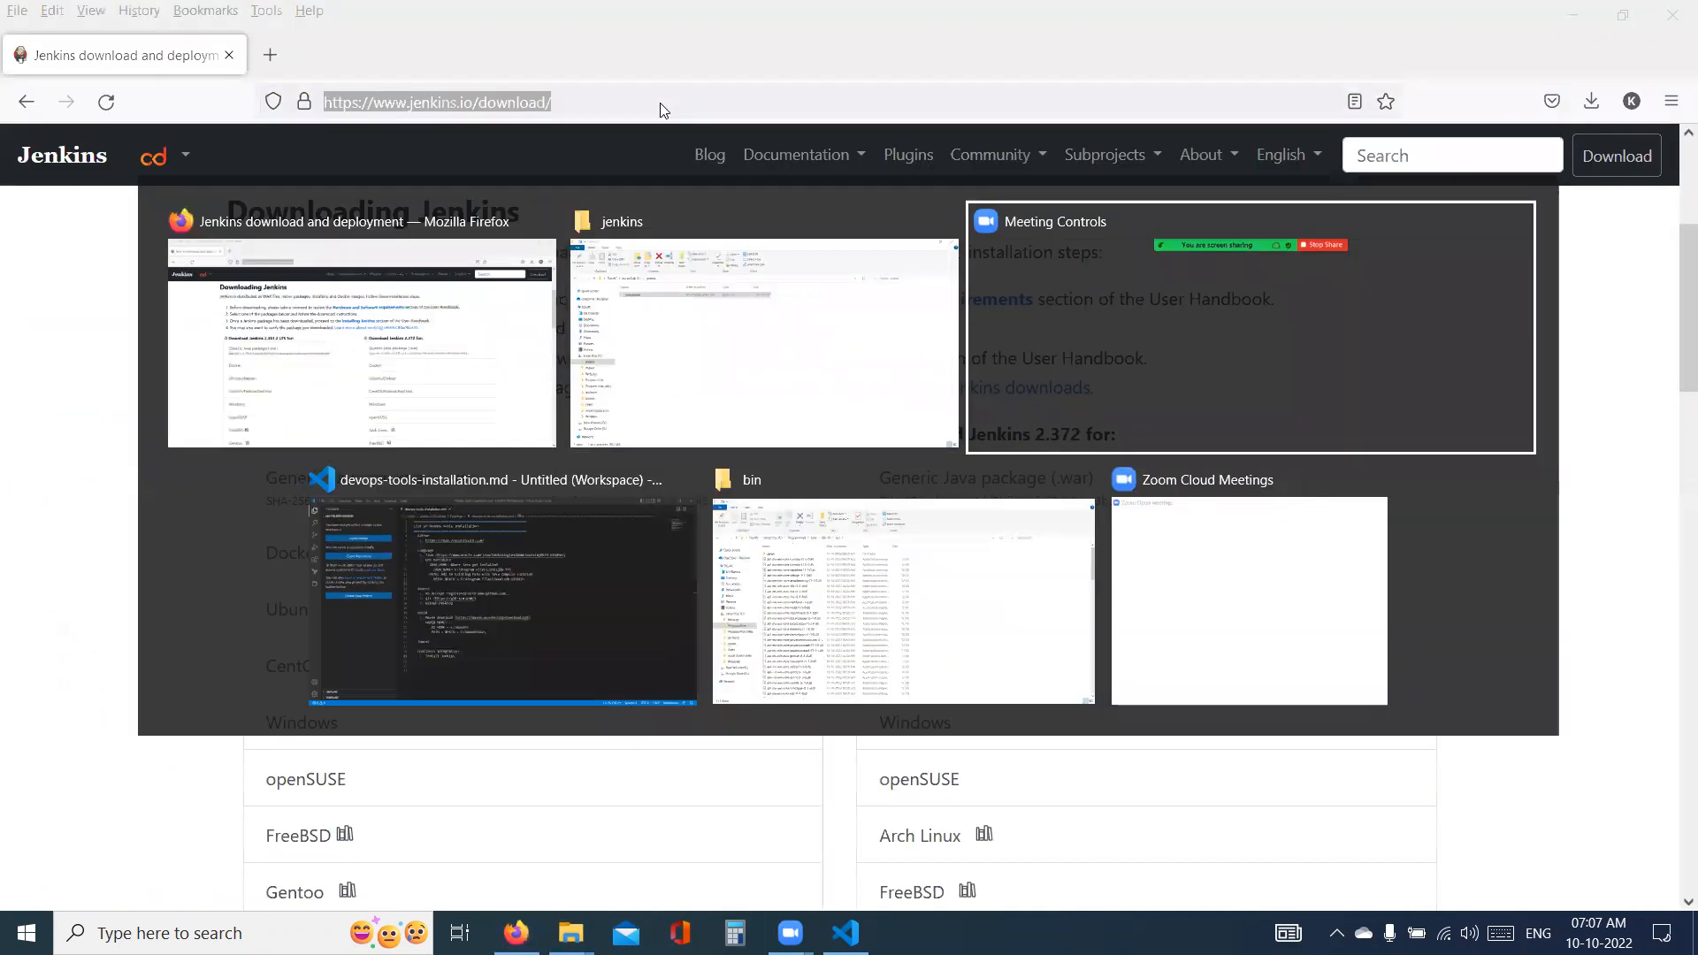
type("(")
key("ctrl+v")
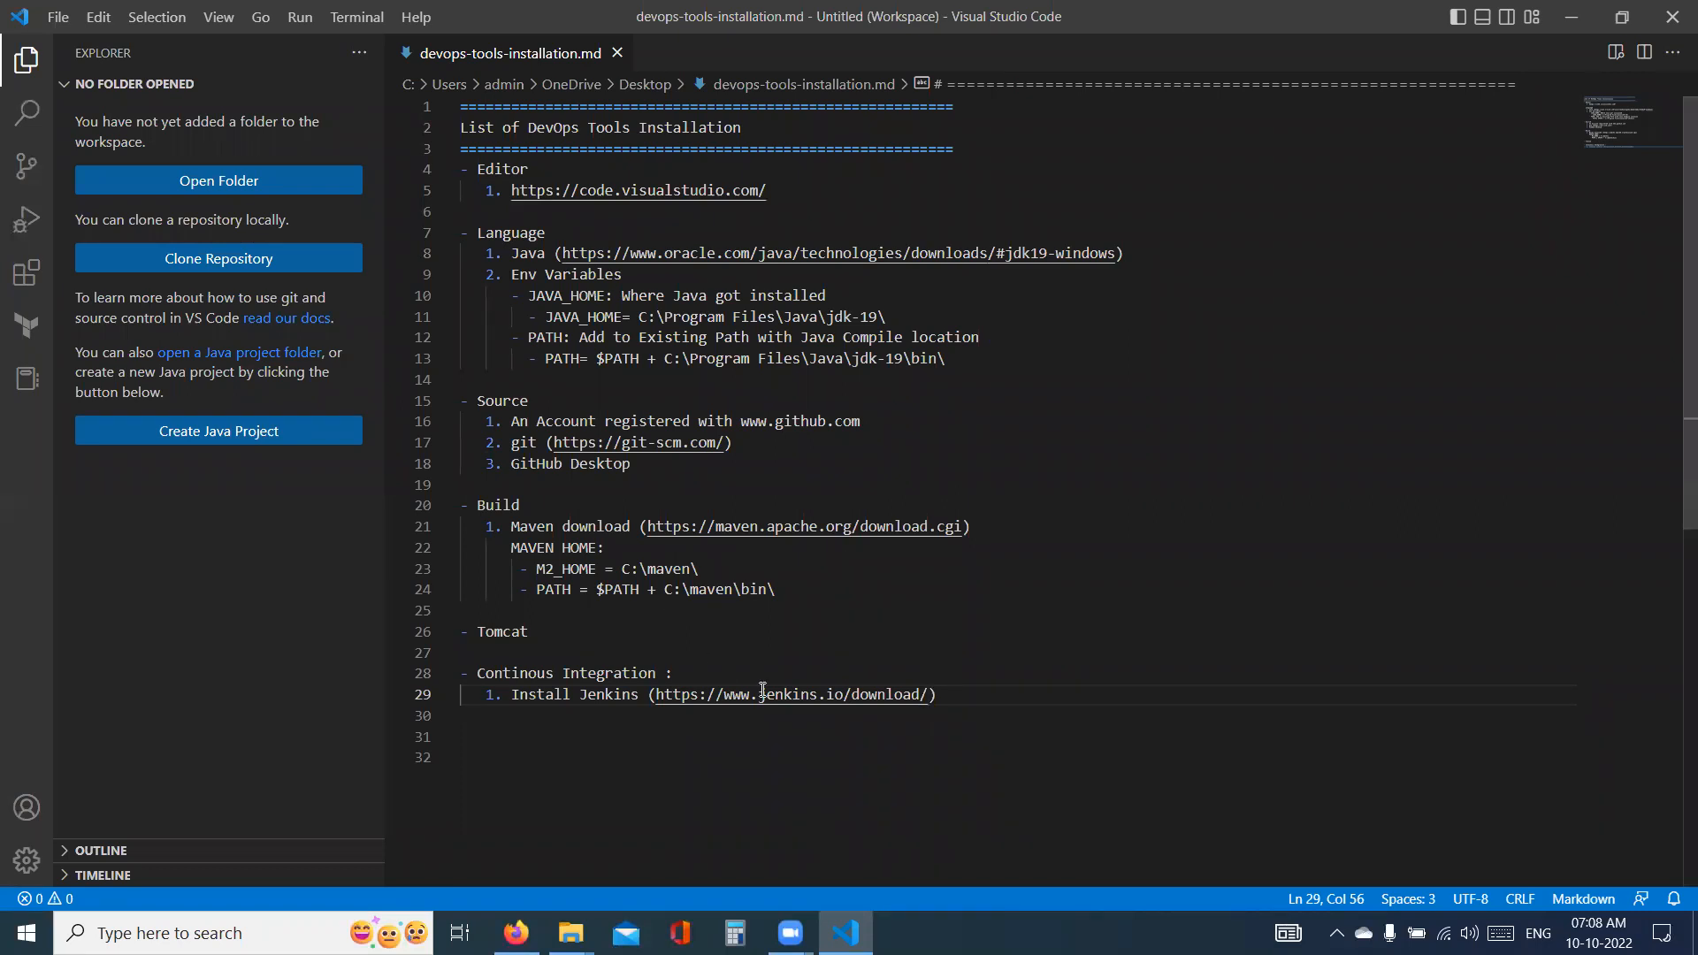
- Add the item "2. Use .jar package for jenkins to download" below the Install Jenkins line
left_click(963, 703)
key("Return")
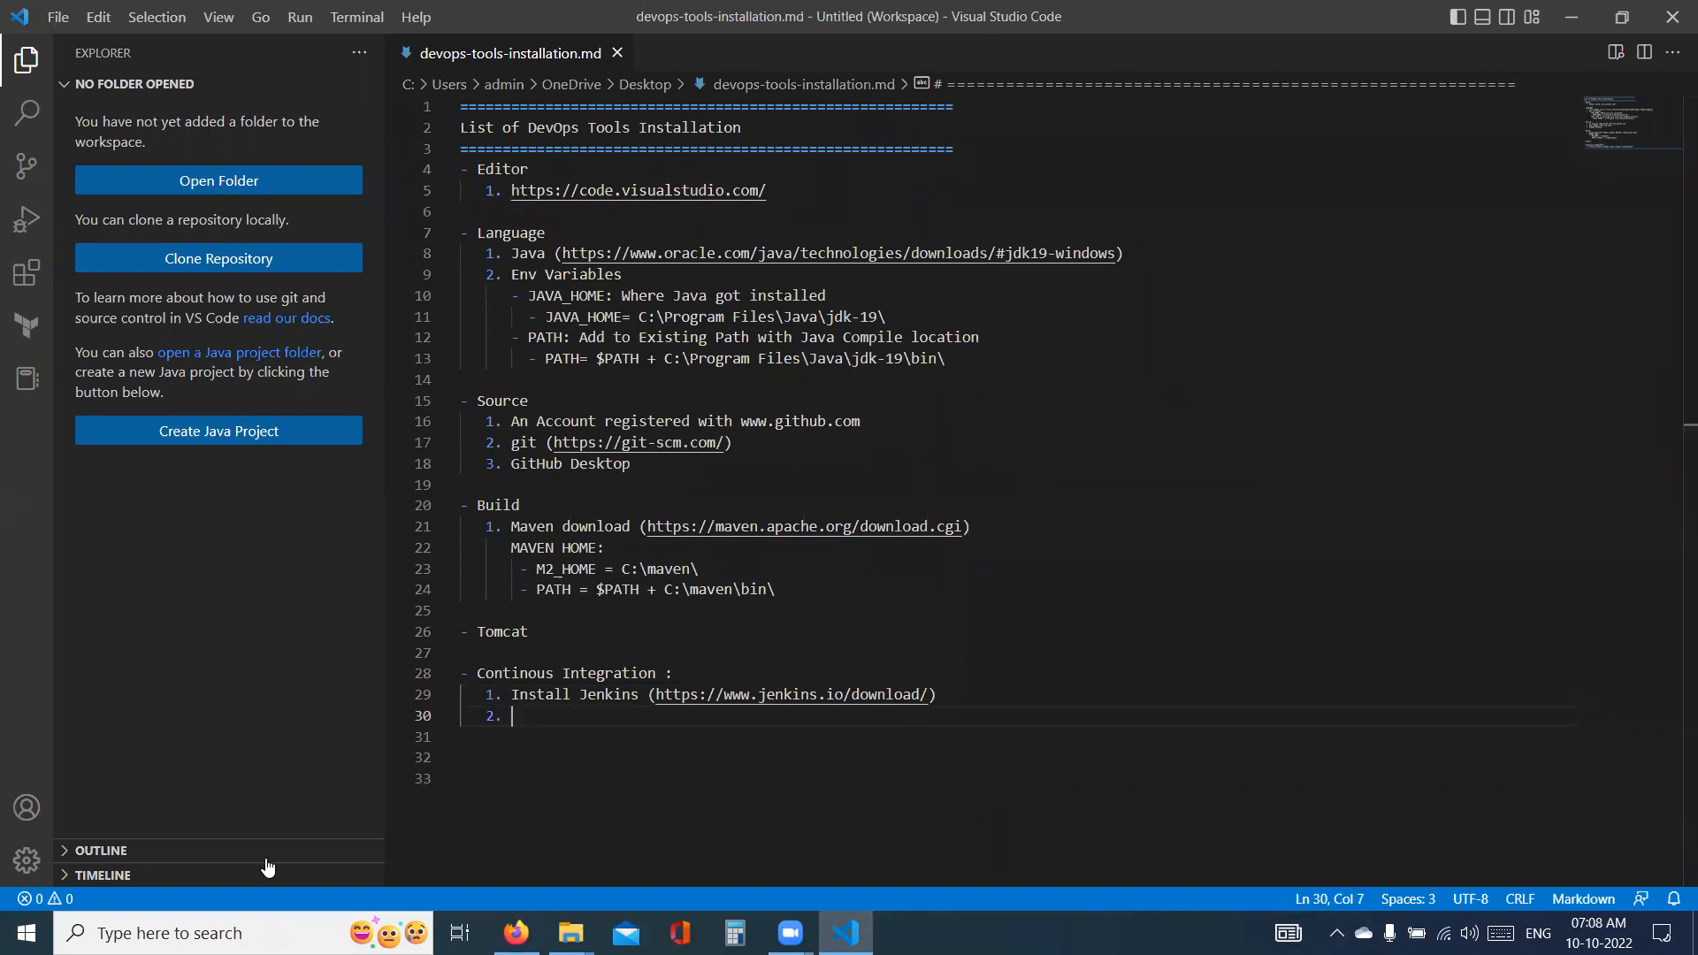
type("Use .jar packag")
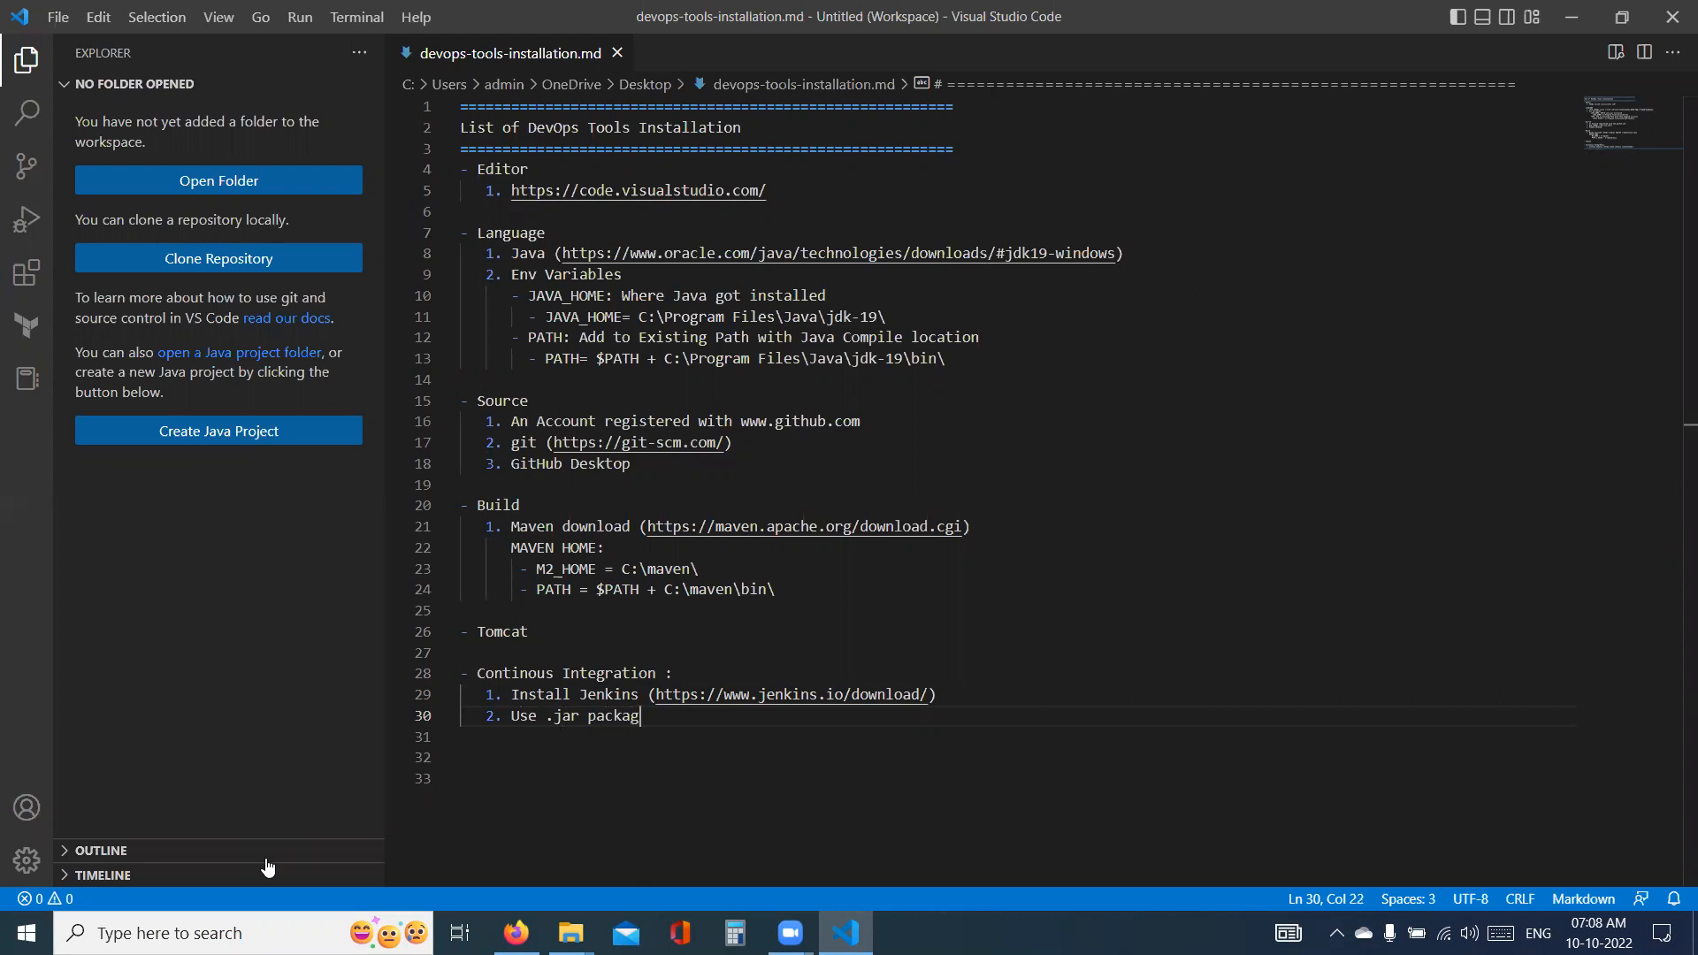
type("e for jenkins to download")
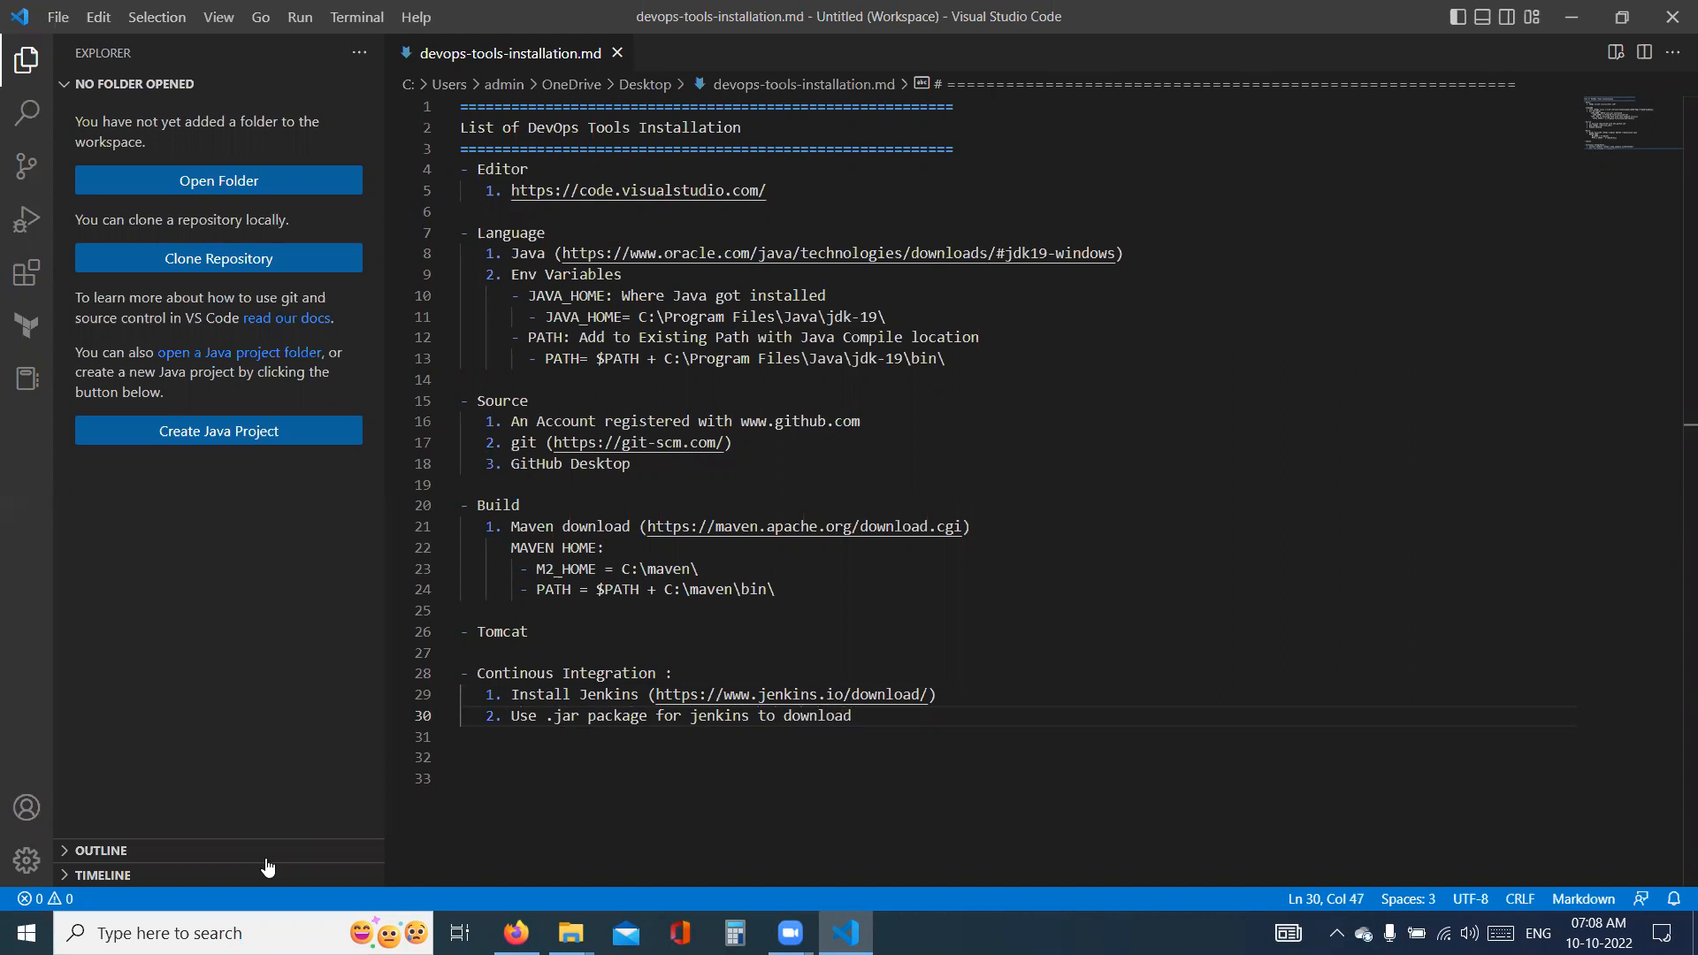
- Add the item "3. C:\jenkins\jenkins.war" to the Continous Integration list
key("Return")
type("3. C:\\jenkins\\jenkin")
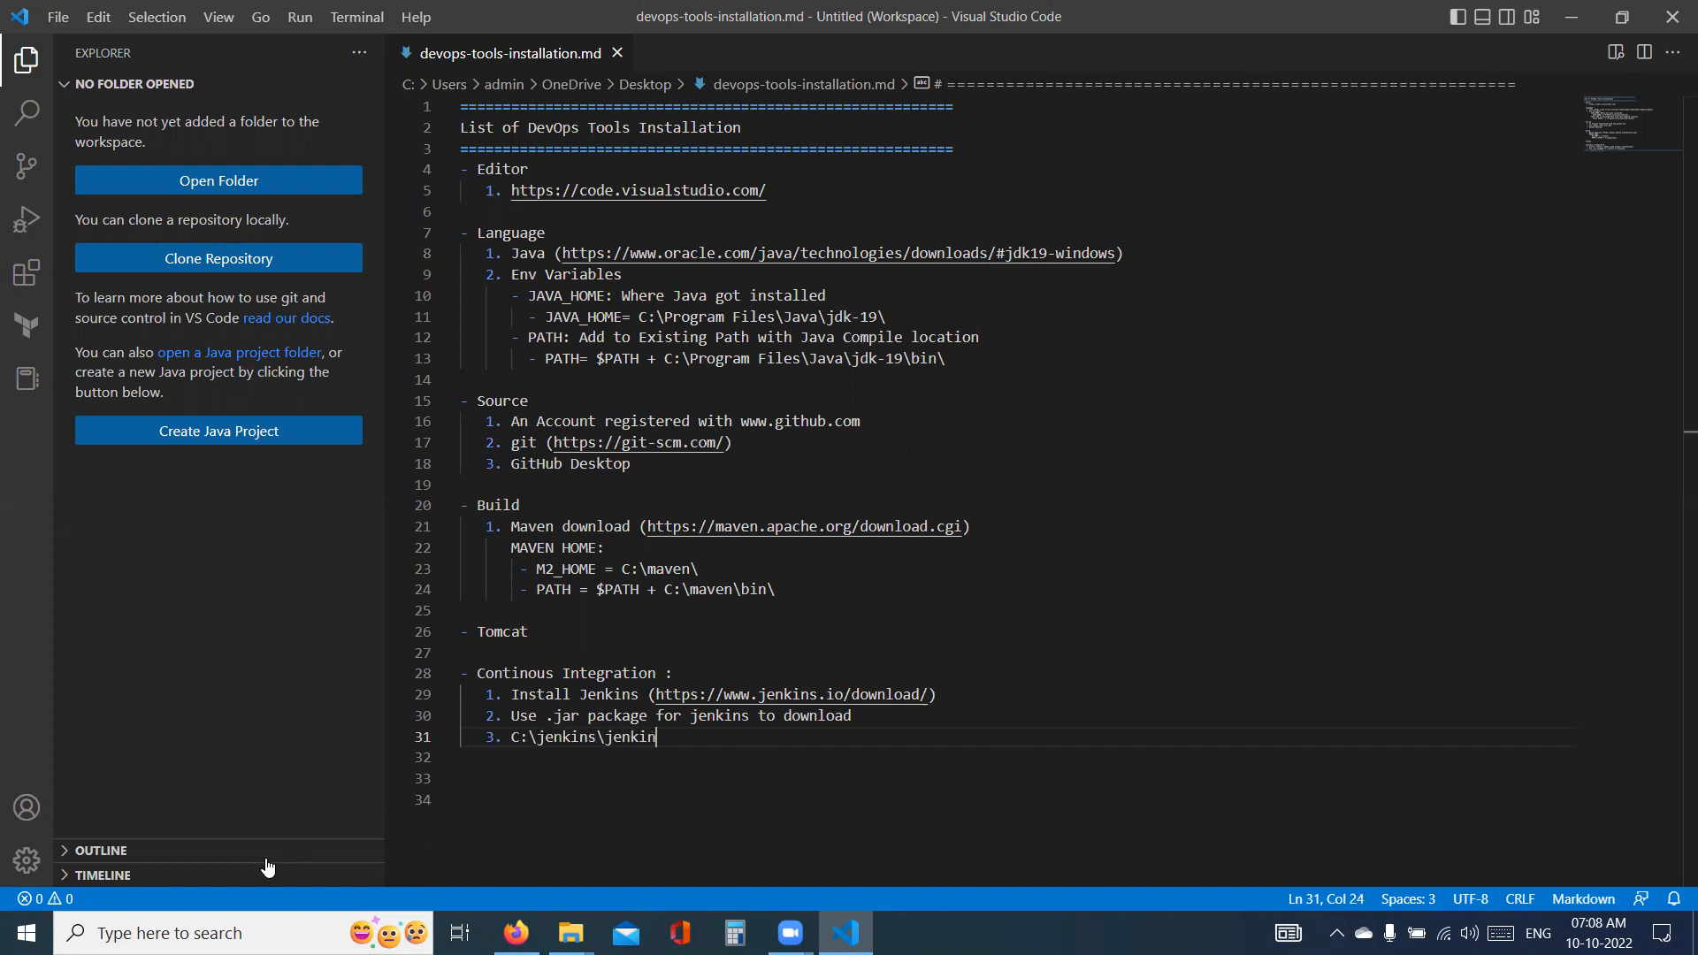
type("s.war")
key("Return")
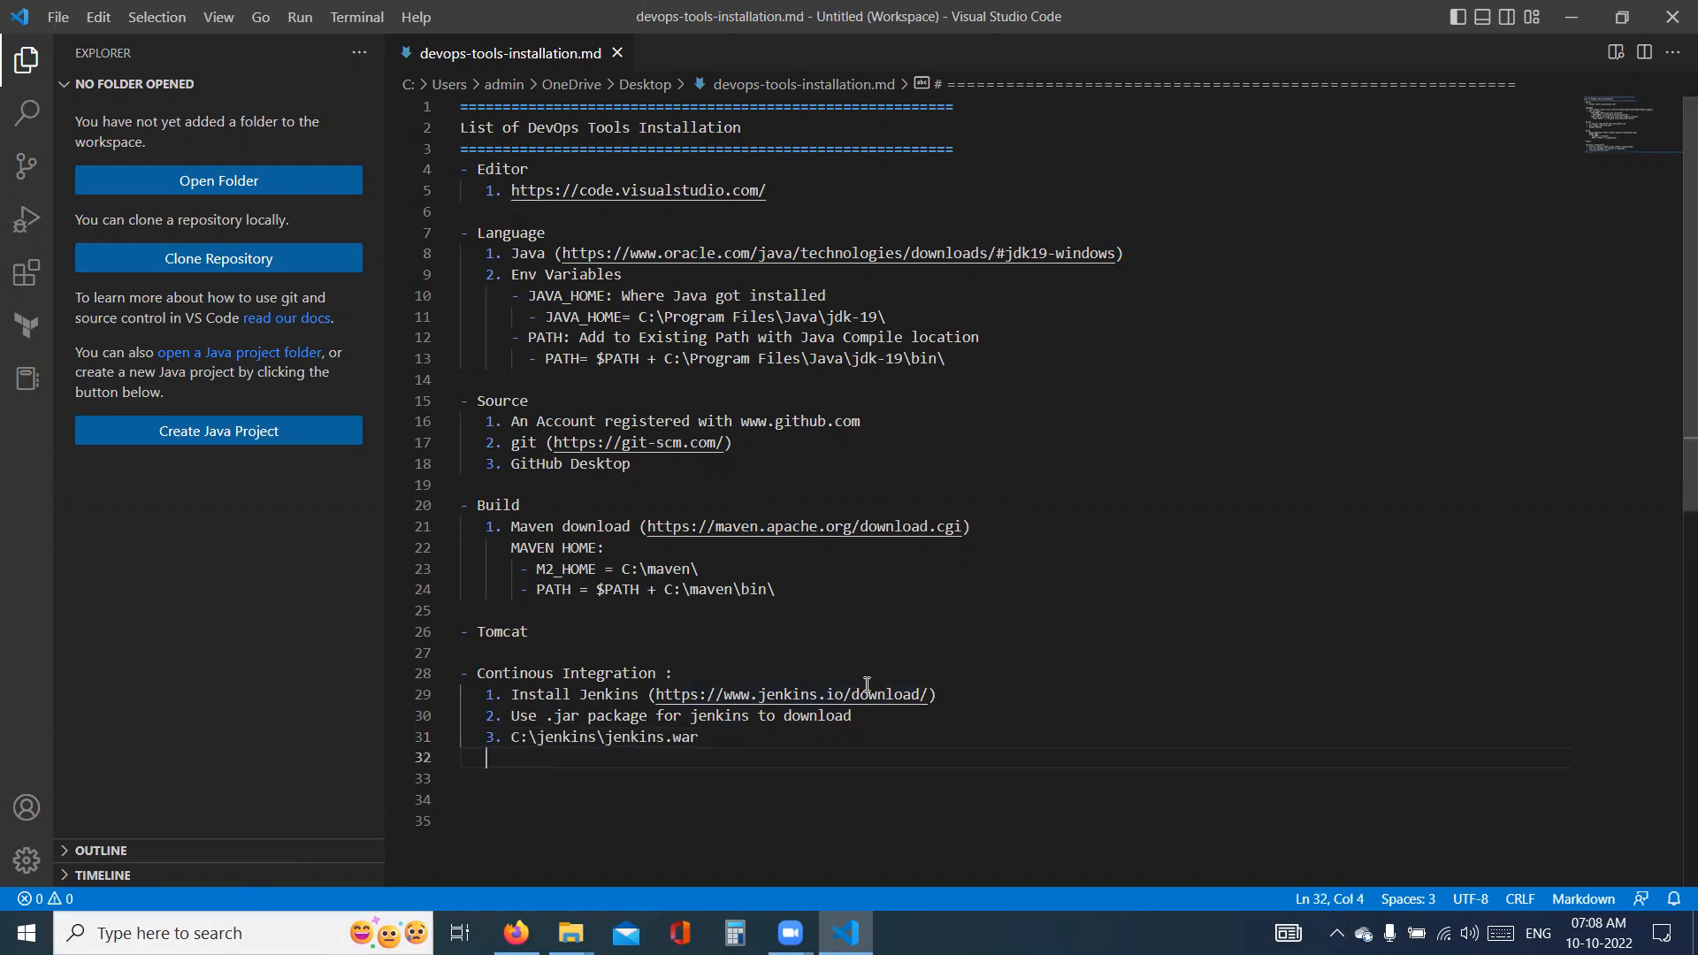
- Add the command line "$ java -jar jenkins.war" below item 3, separated by a blank line
key("Return")
type("$")
key("BackSpace")
key("BackSpace")
type("$ java -jar jenkins.war")
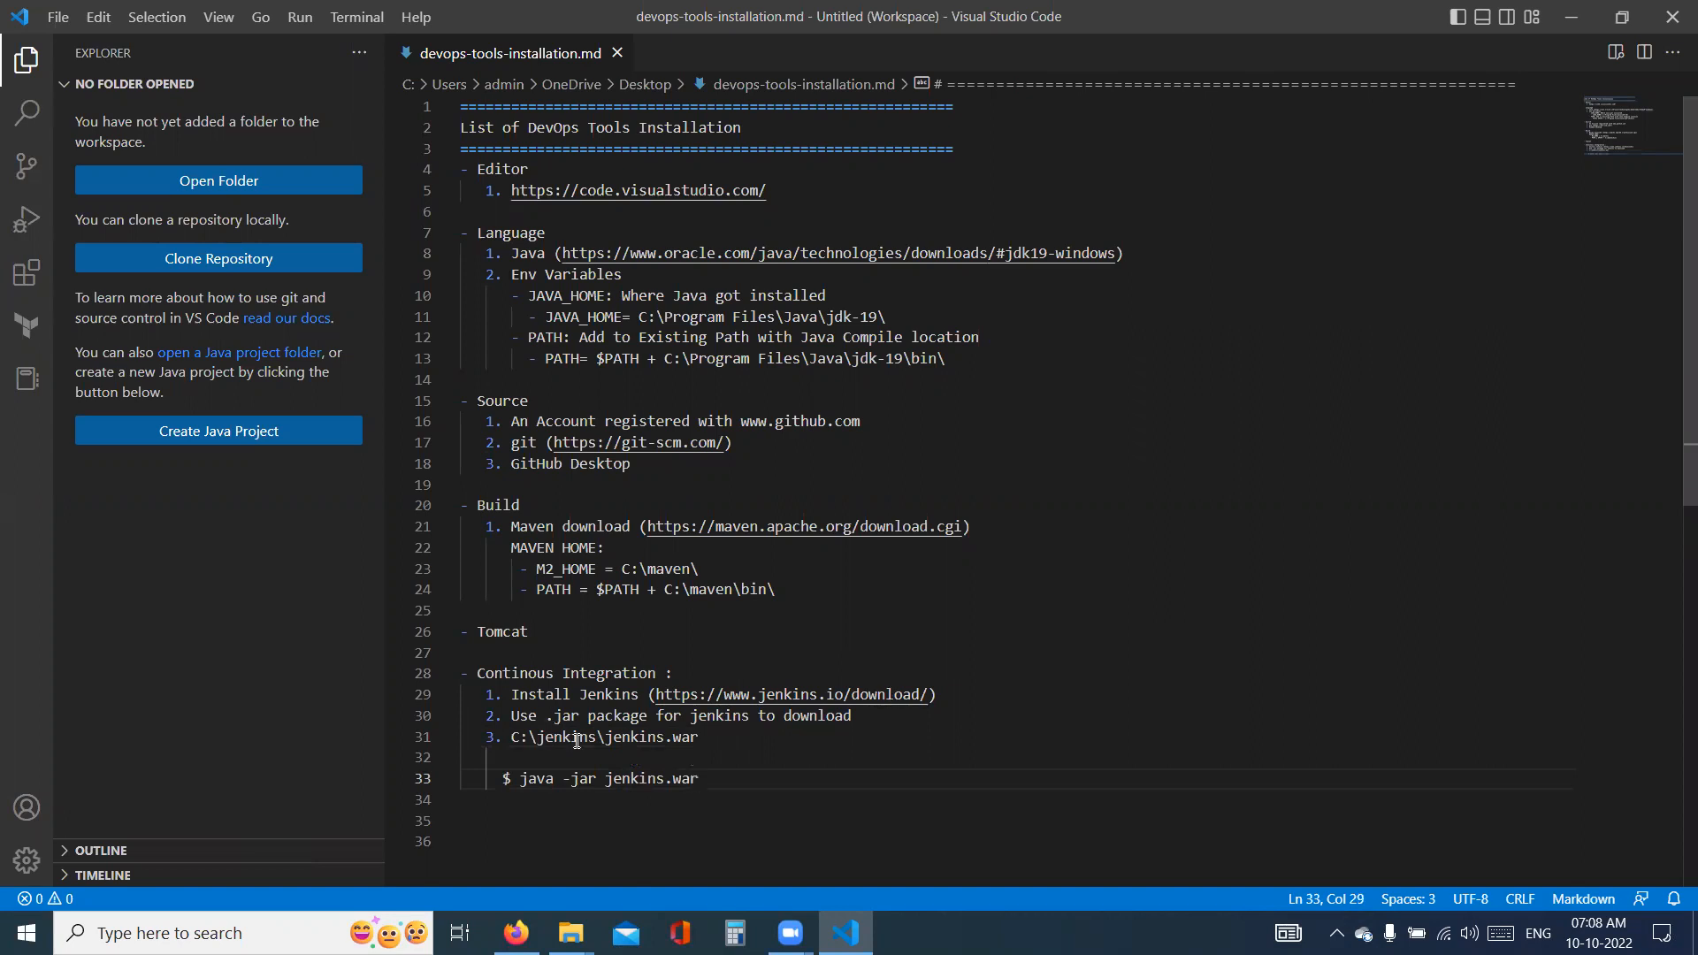
- Copy the java command from the note, open a Command Prompt in C:\jenkins and run java -jar jenkins.war there
left_click_drag(708, 778, 522, 784)
key("ctrl+c")
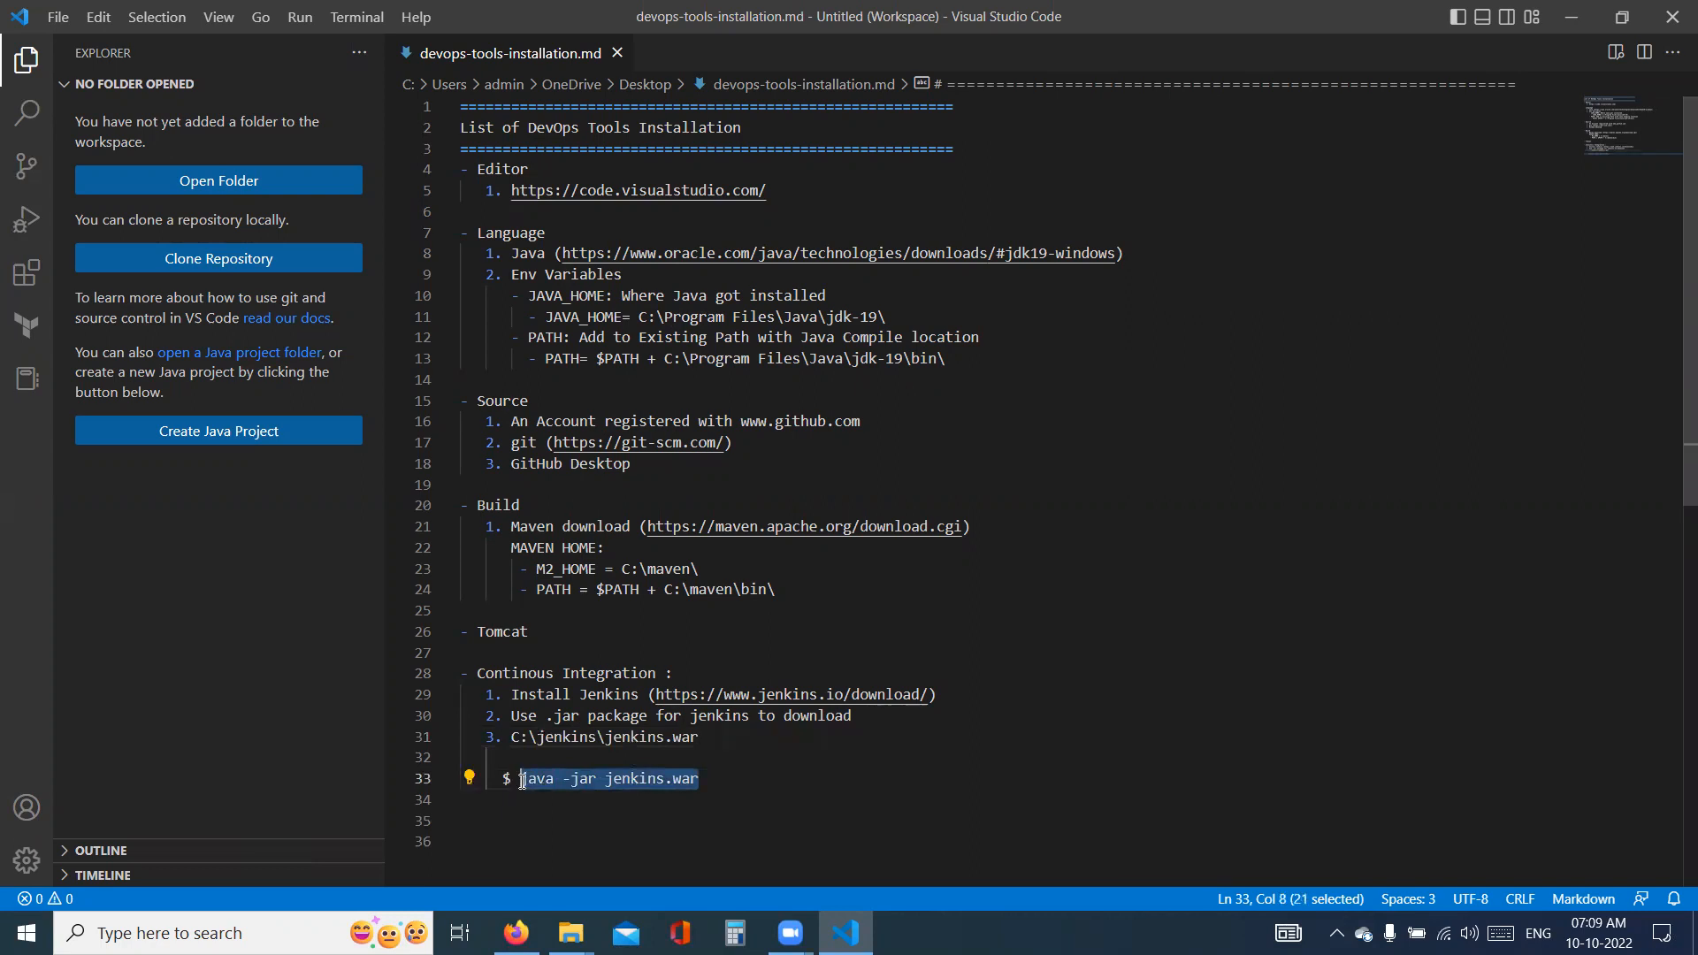
key("alt+Tab")
key("alt+Tab")
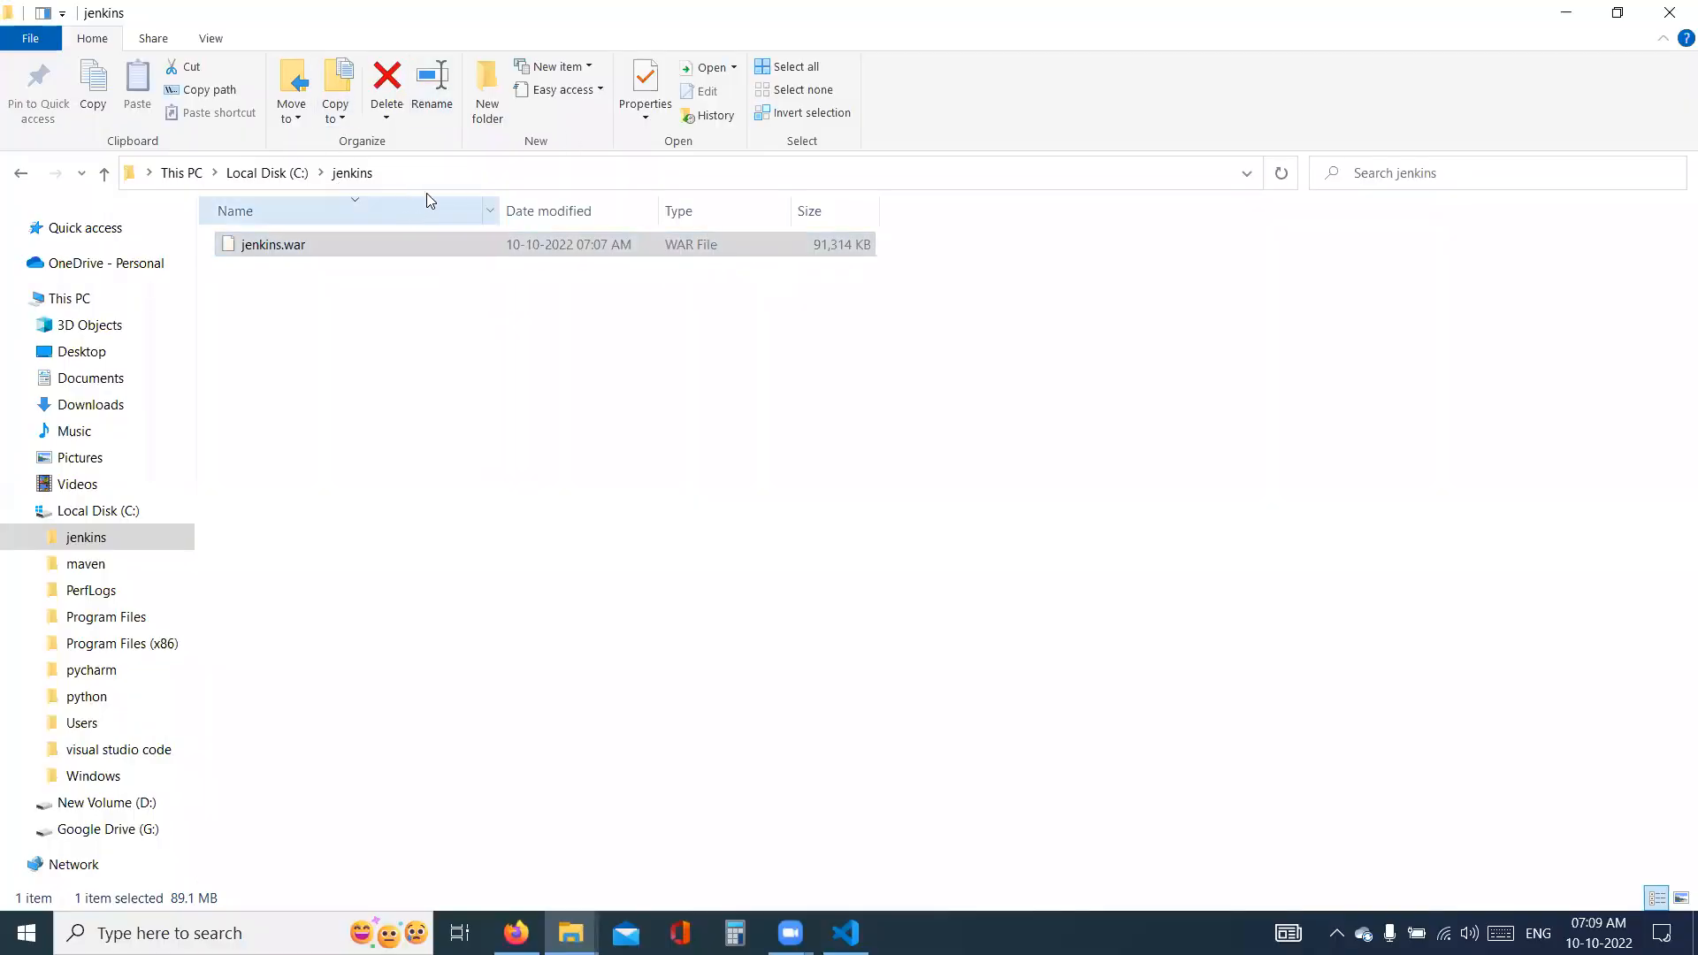
left_click(445, 171)
type("cmd")
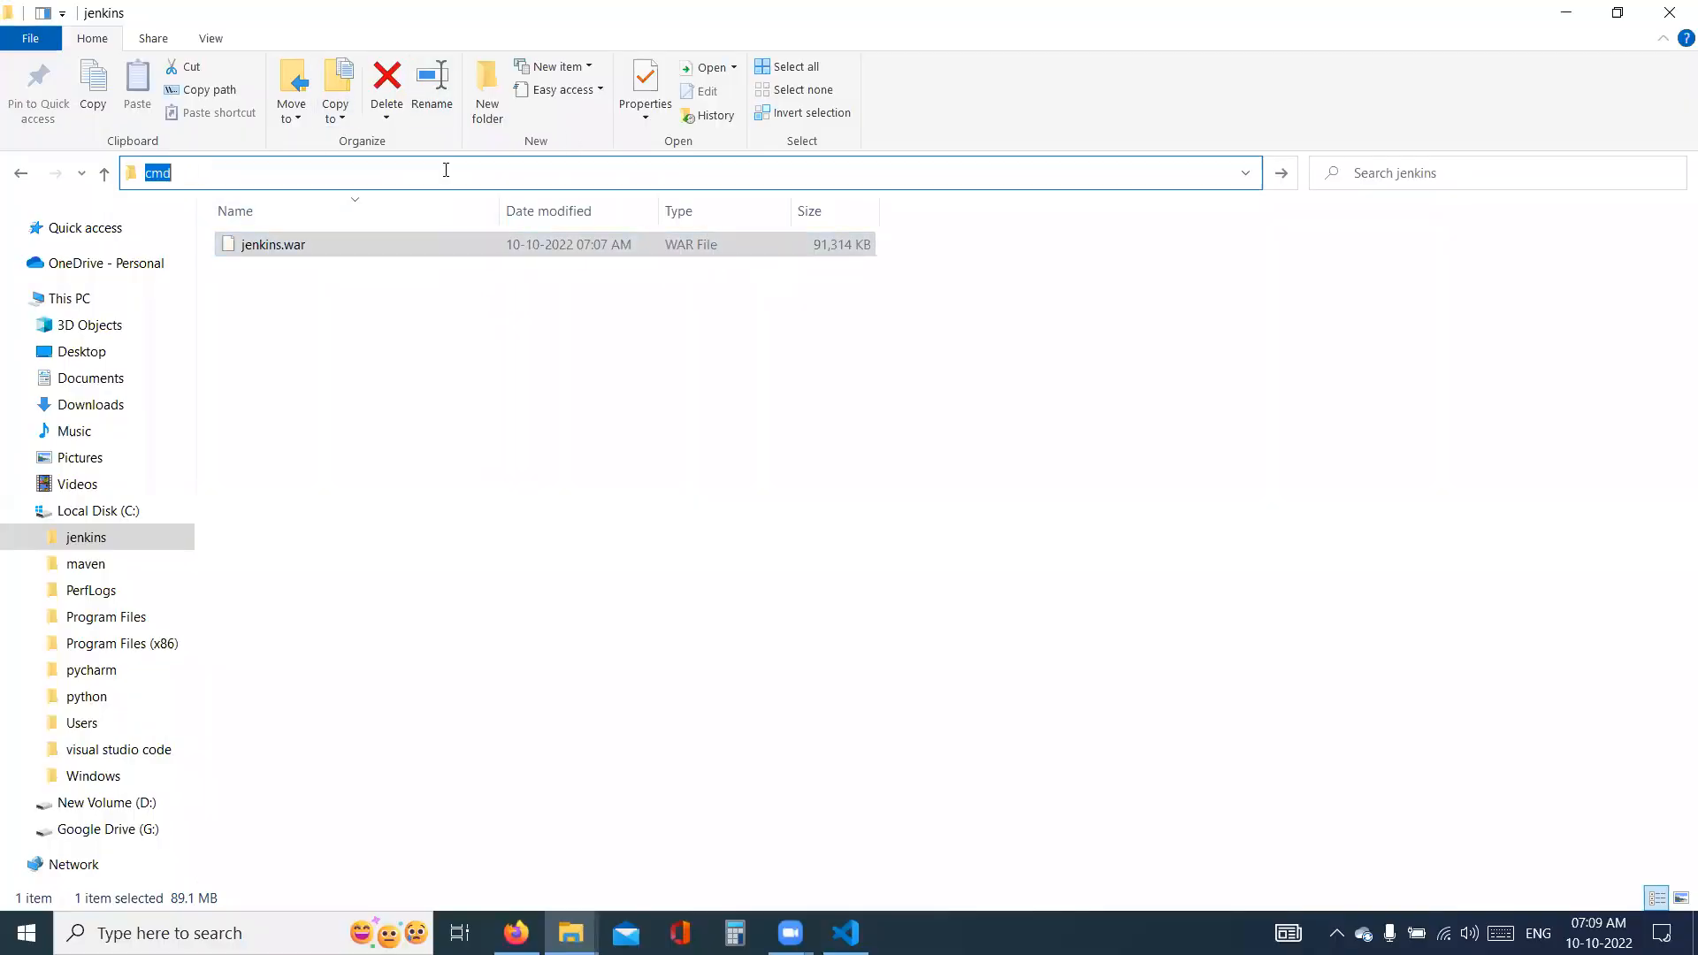
key("Return")
left_click_drag(372, 44, 1039, 186)
key("ctrl+v")
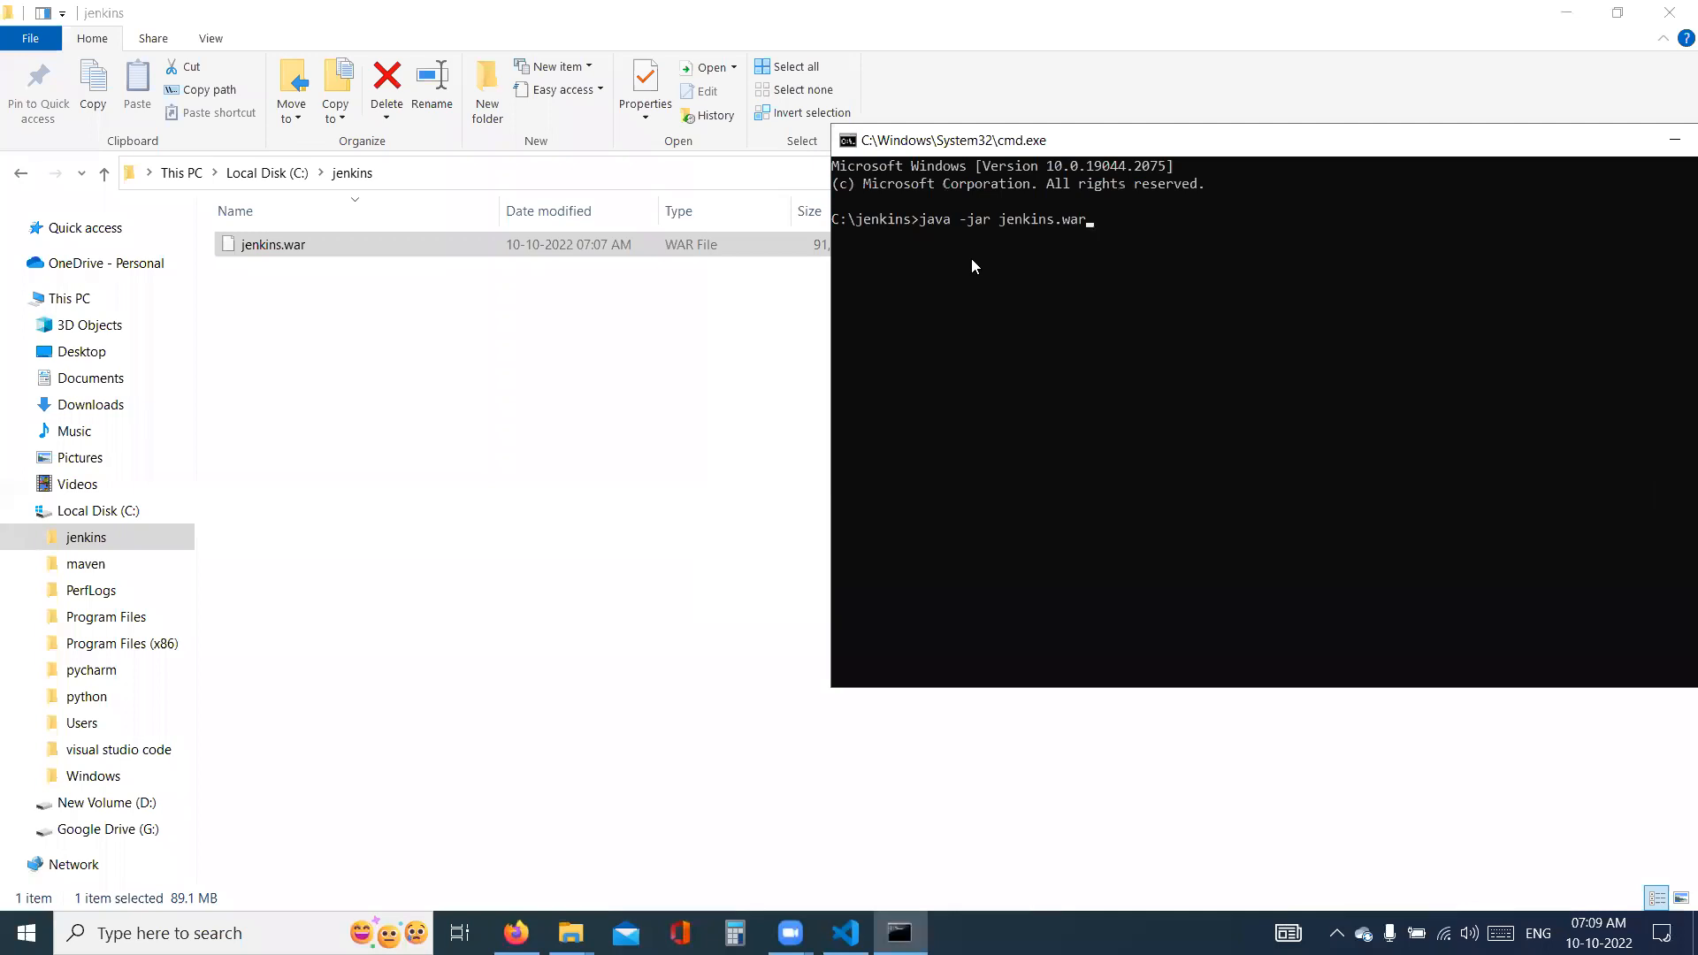
key("Return")
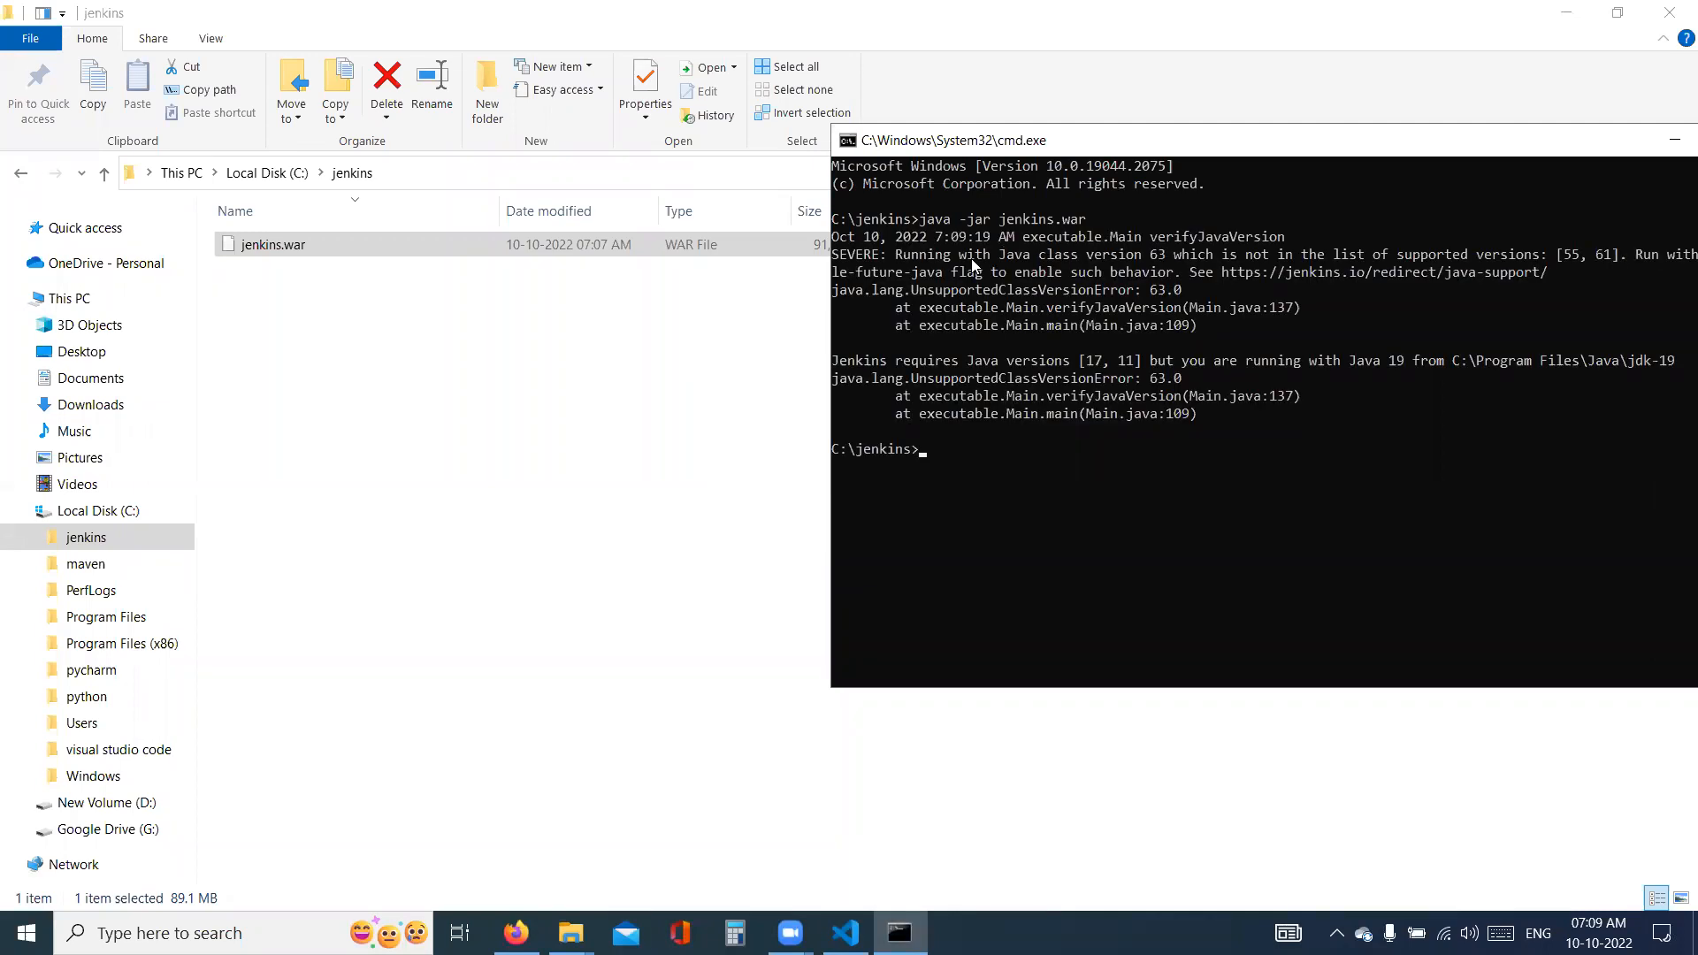
- Maximize the Command Prompt and run java -jar jenkins.war --enable-future-java
double_click(1252, 140)
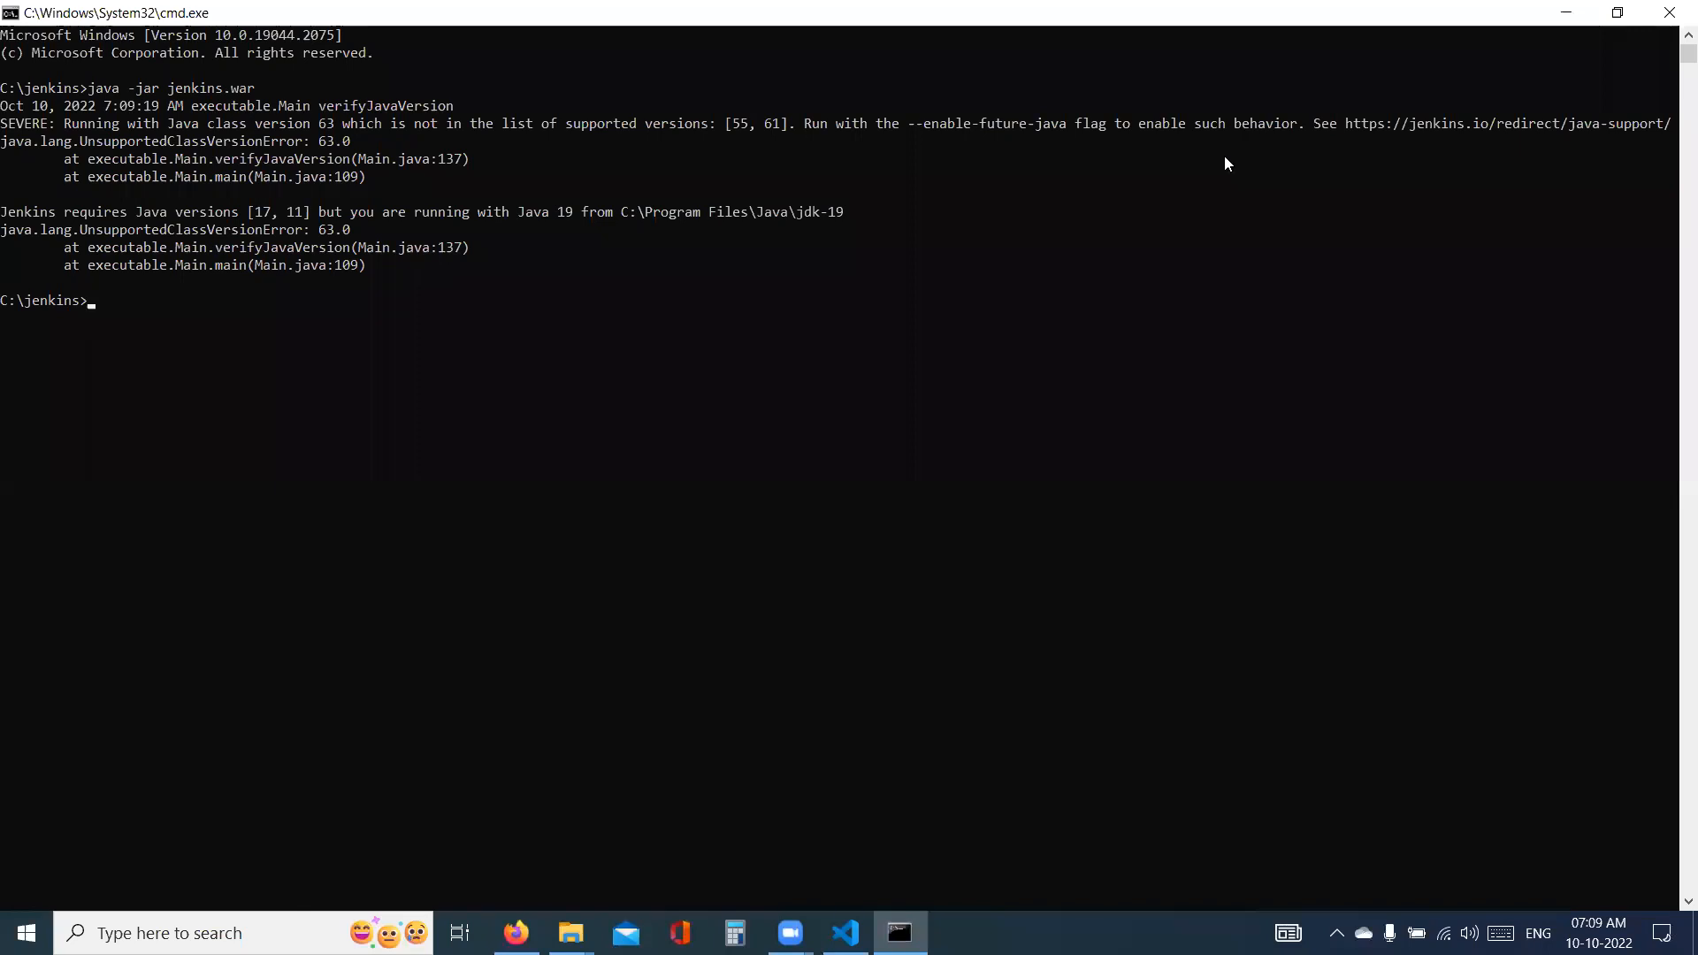
left_click_drag(911, 124, 1064, 126)
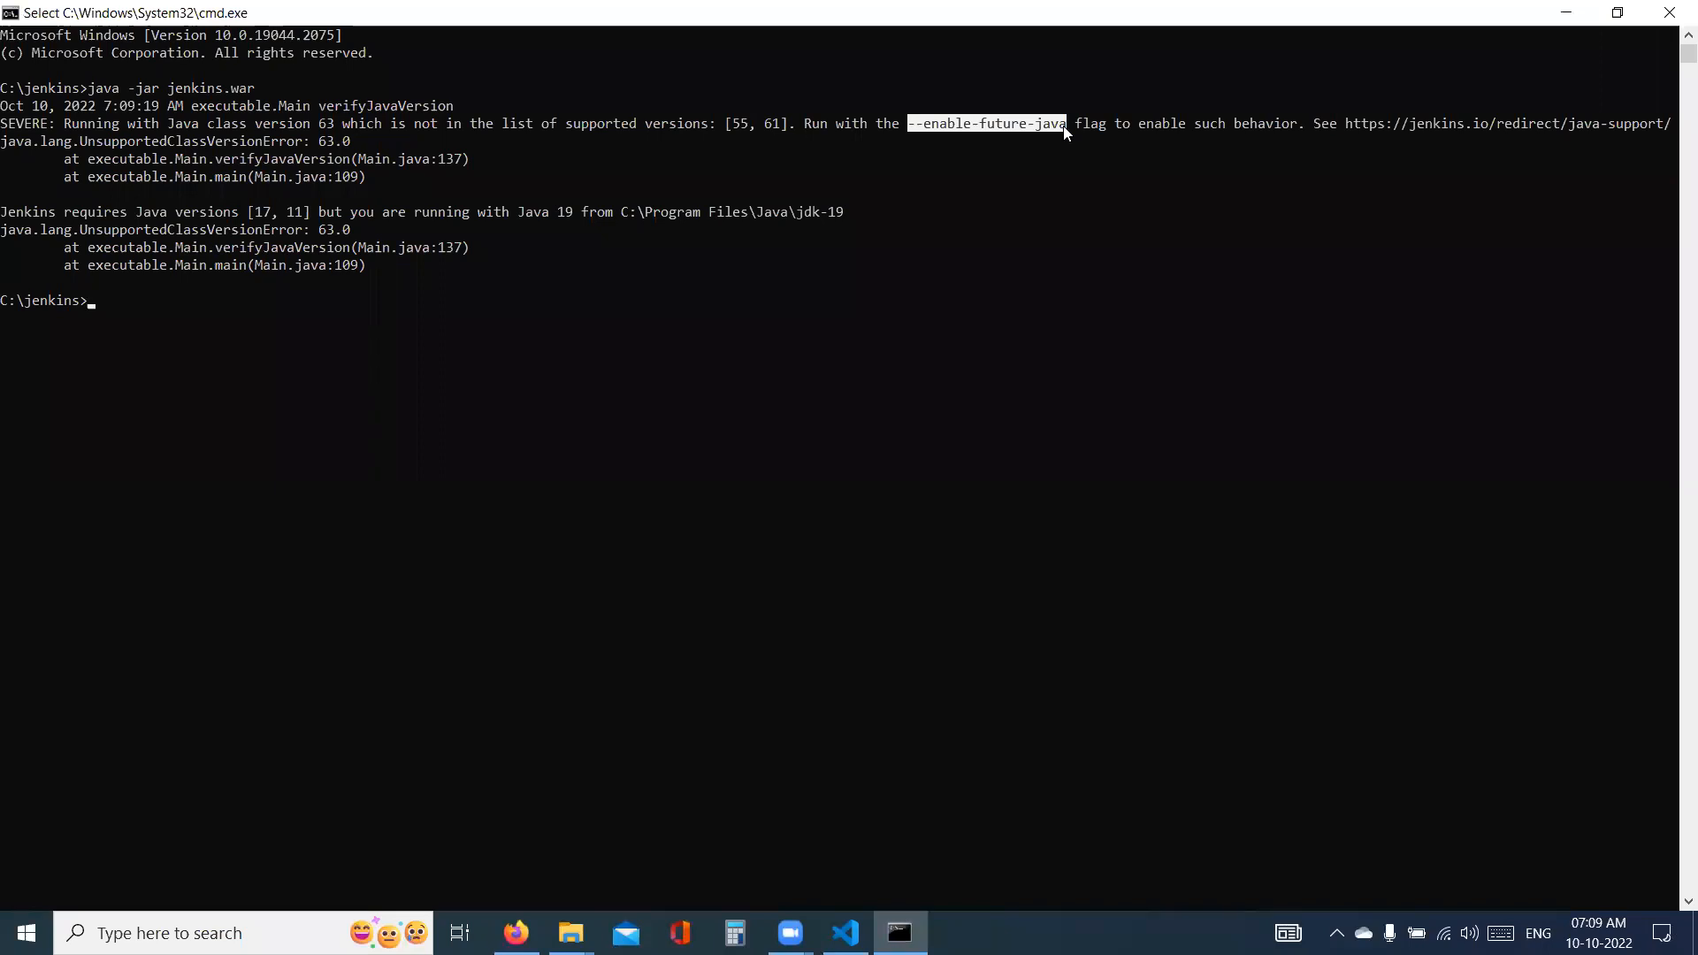
key("ctrl+c")
type("java -j")
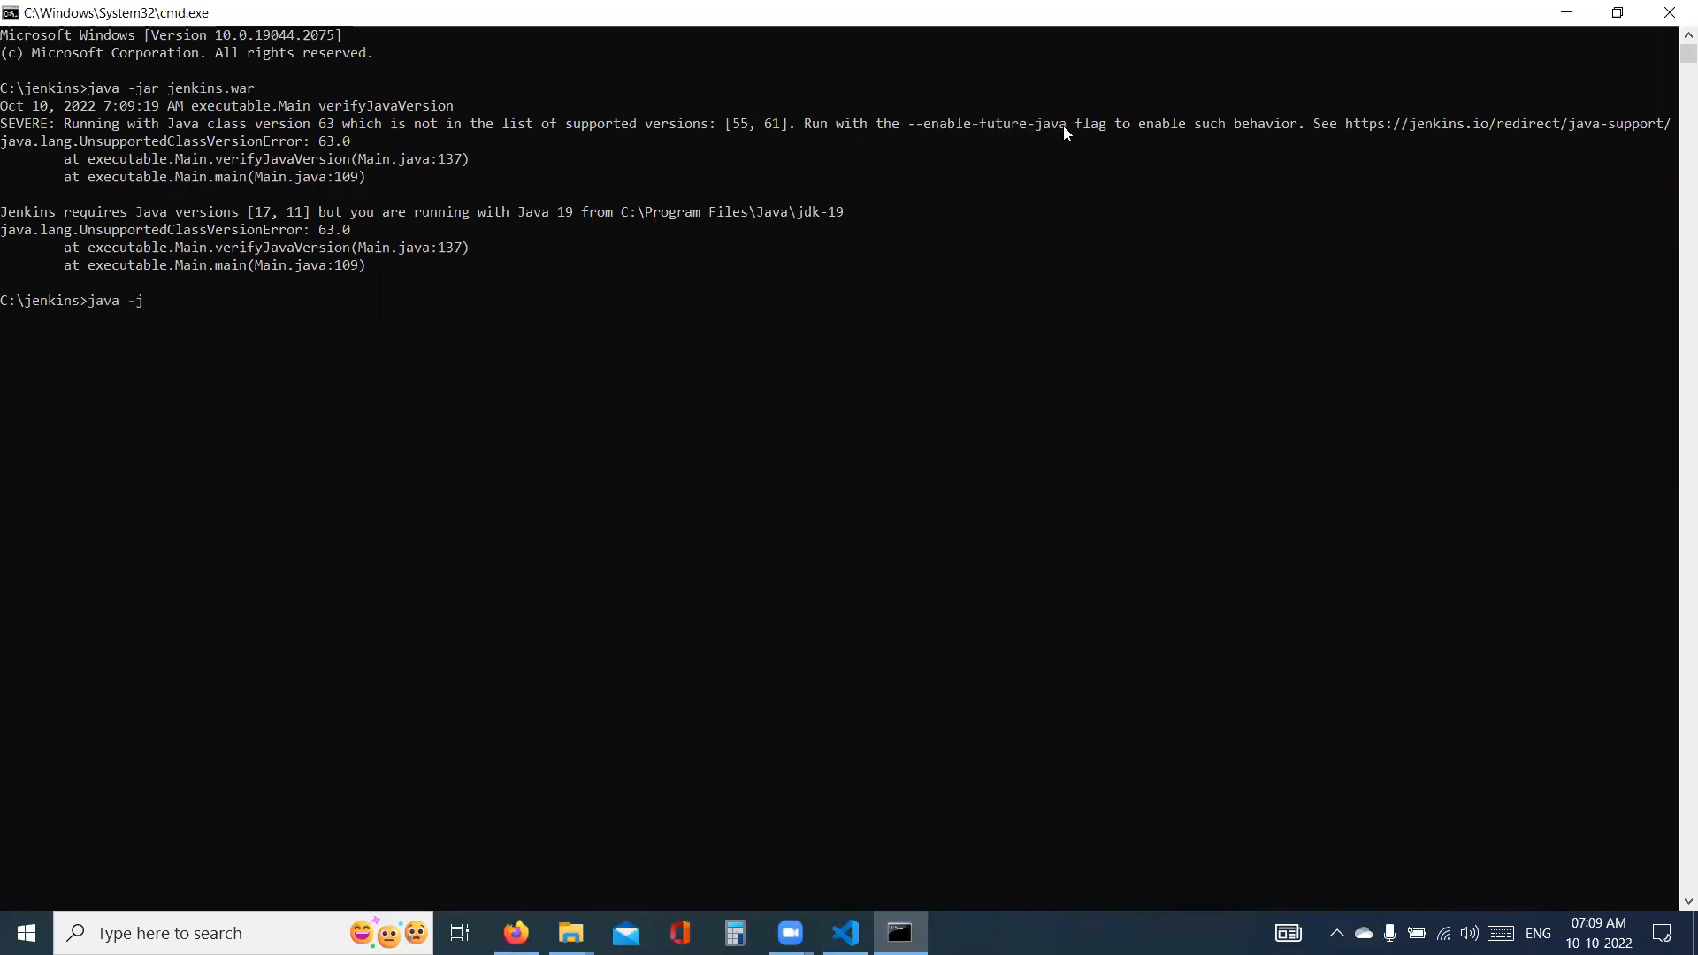
type("ar j")
key("Tab")
type("--enable")
key("BackSpace")
type("-future-java")
key("Return")
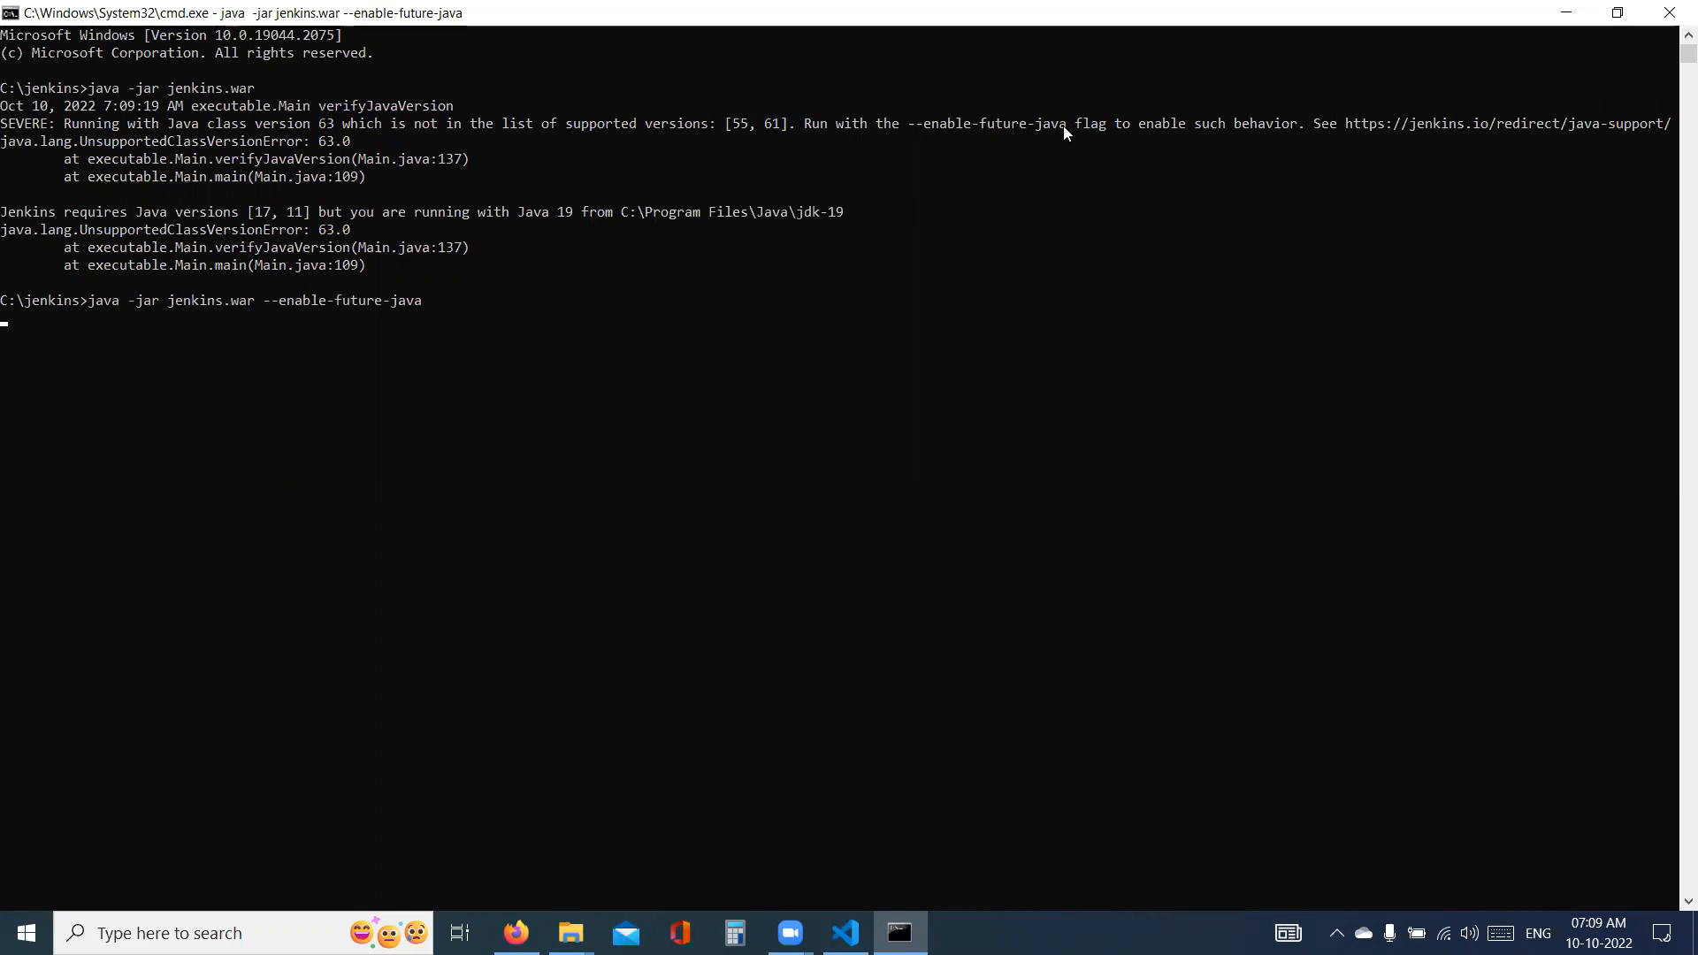
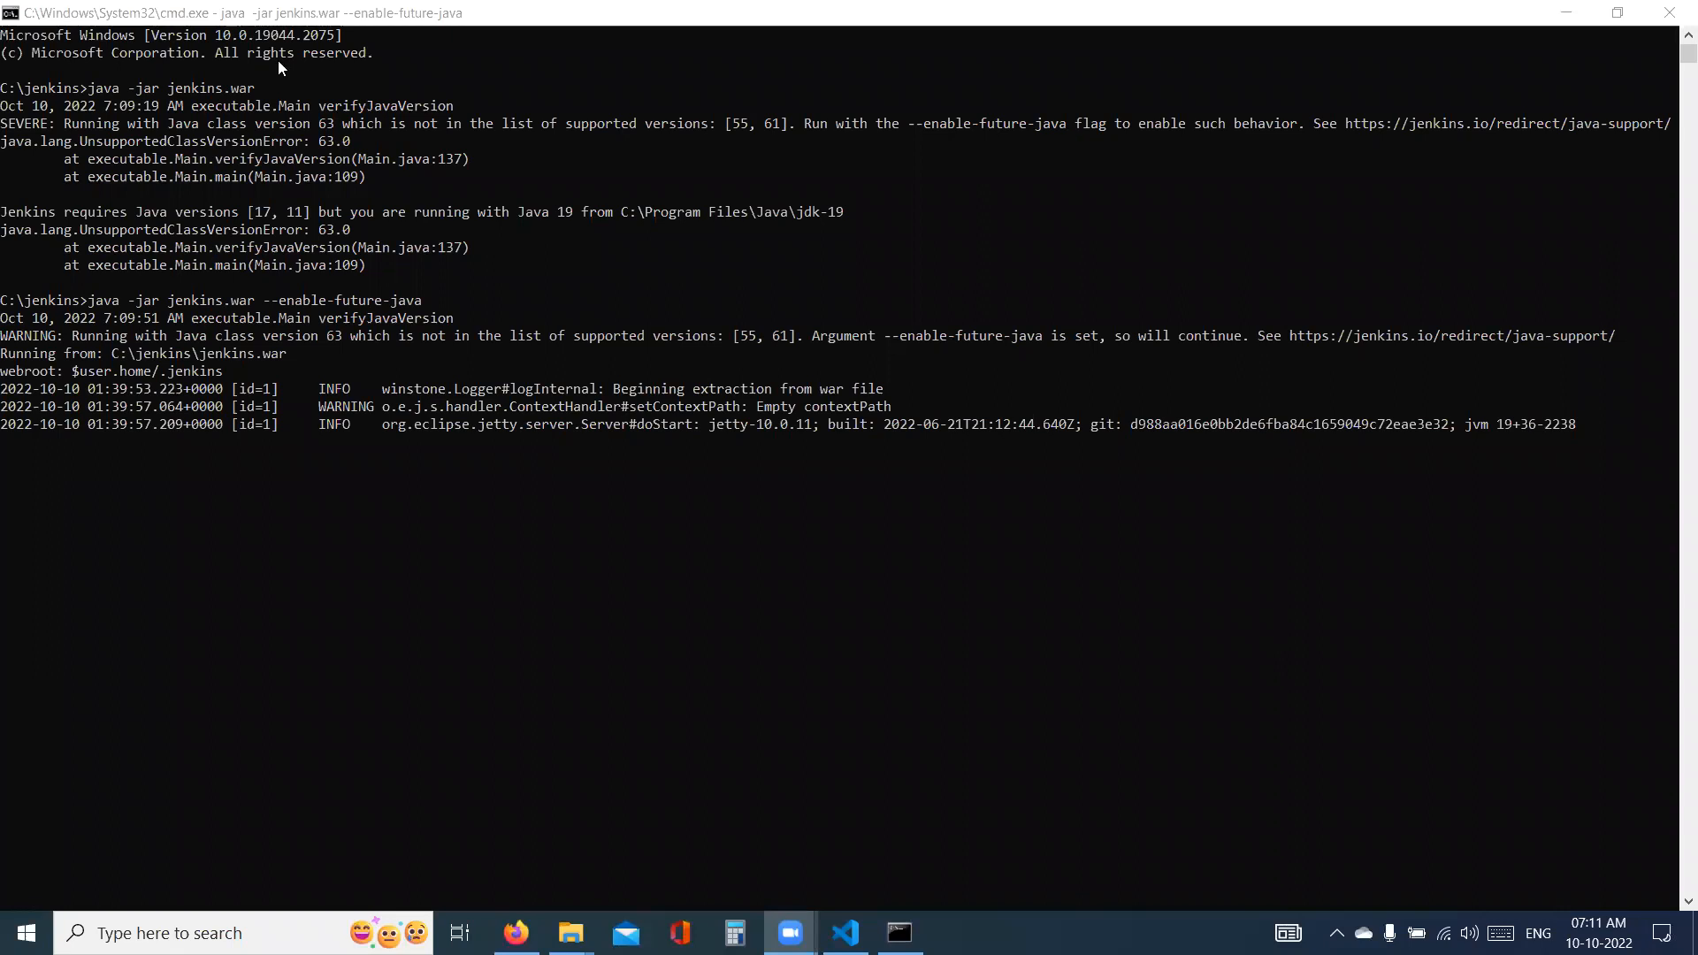
- Switch to Firefox and open localhost:8080 in a new tab, leaving the Jenkins download page closed
key("alt+Tab")
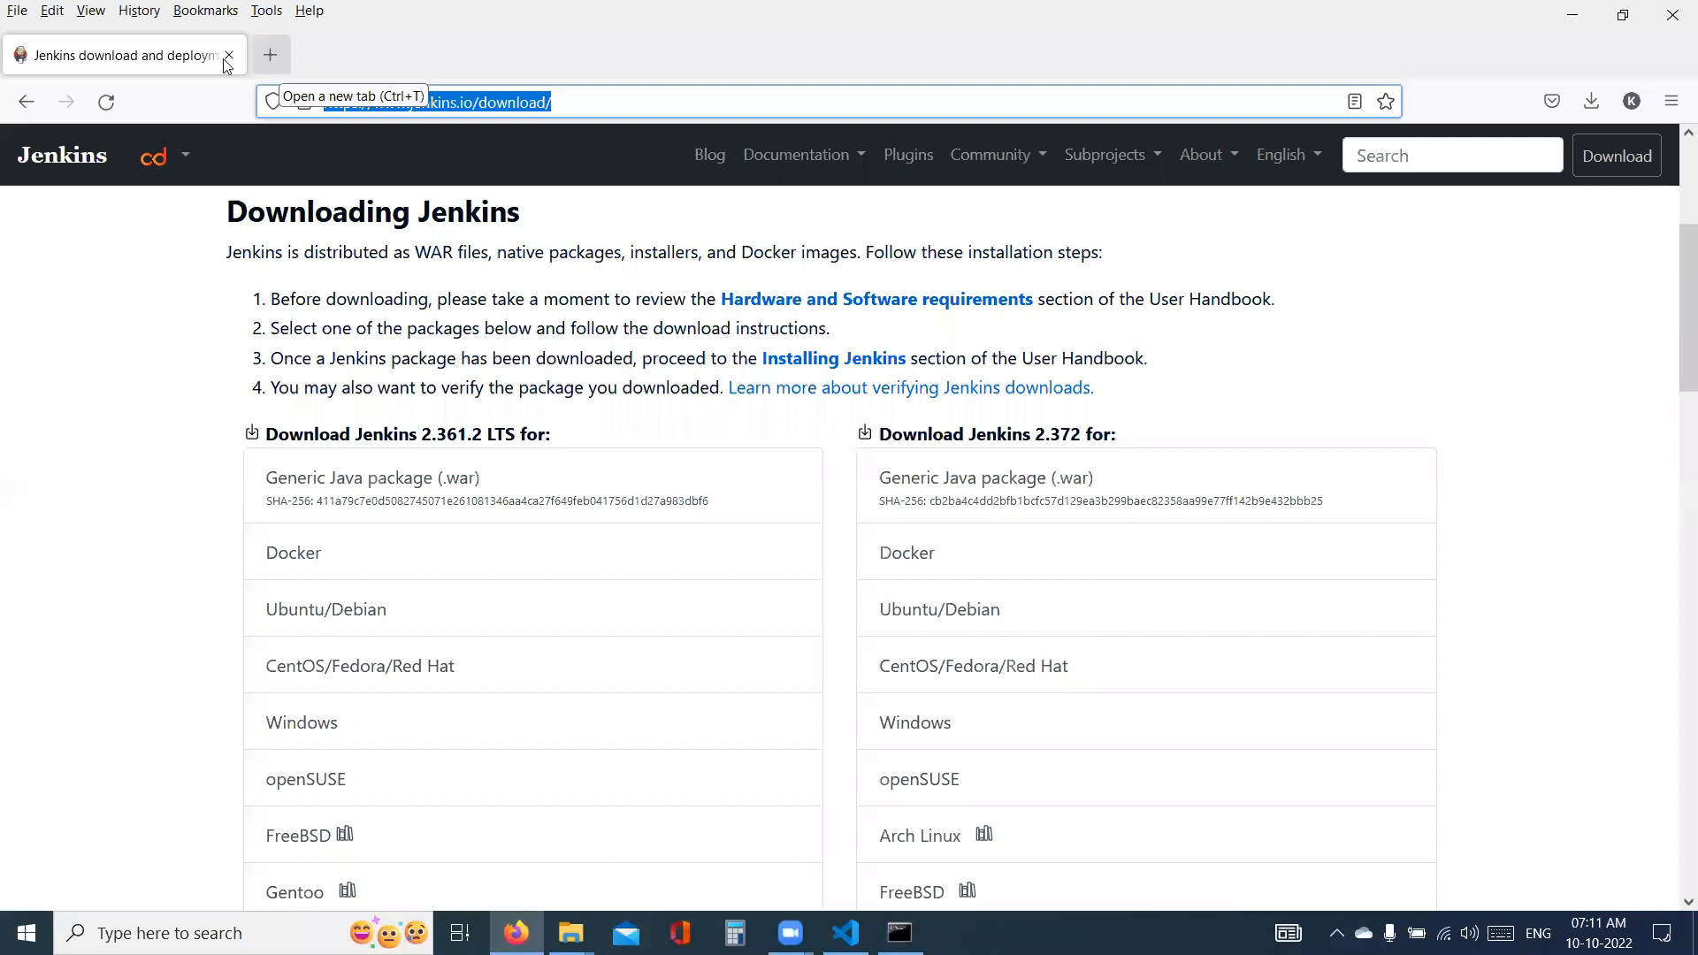
key("ctrl+t")
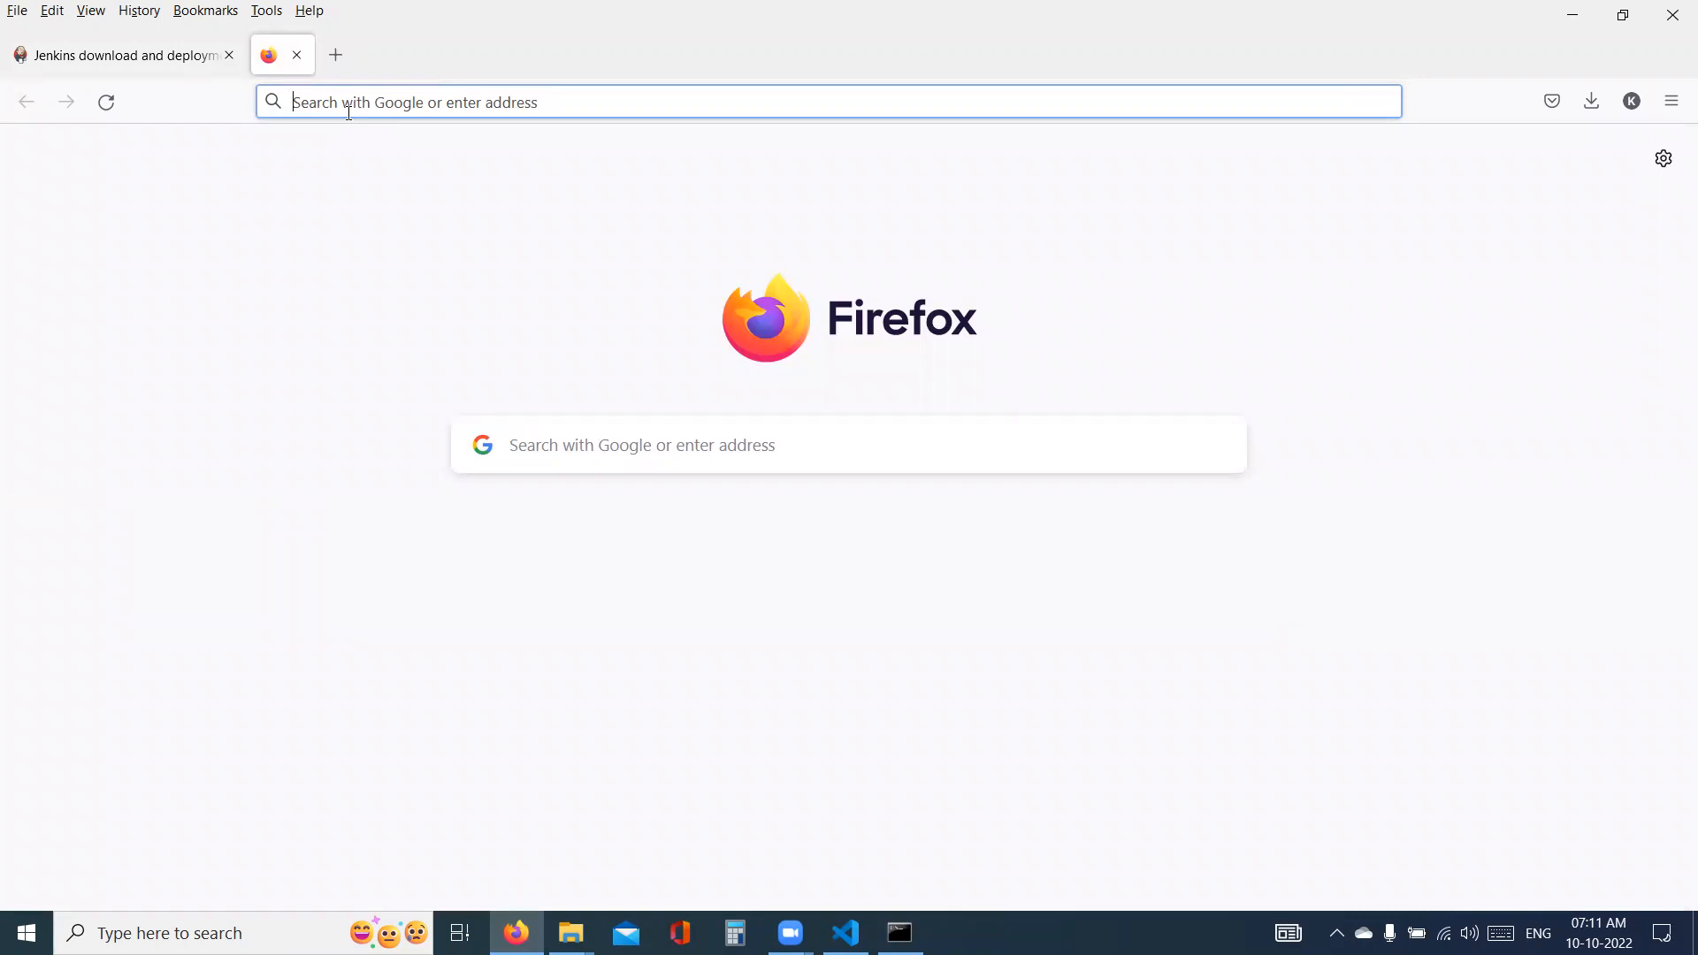
type("localhost:8080")
key("Return")
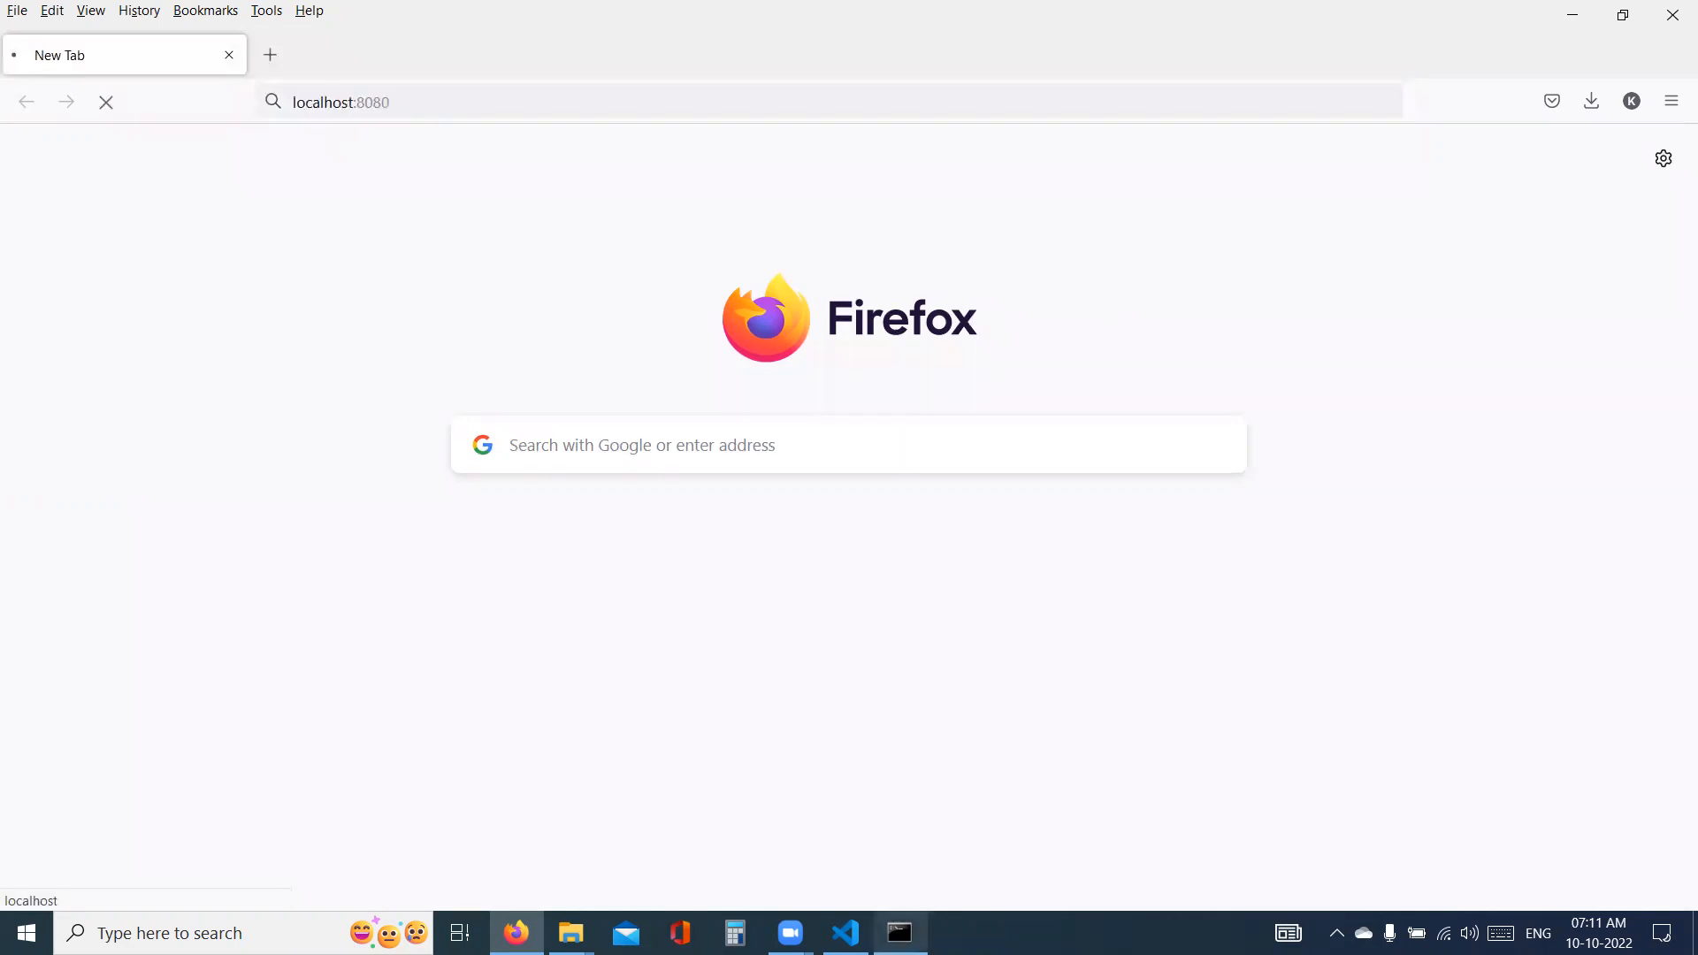
- Check the Jenkins startup output in the Command Prompt against the localhost:8080 page, and clear the text selection in the note
key("alt+Tab")
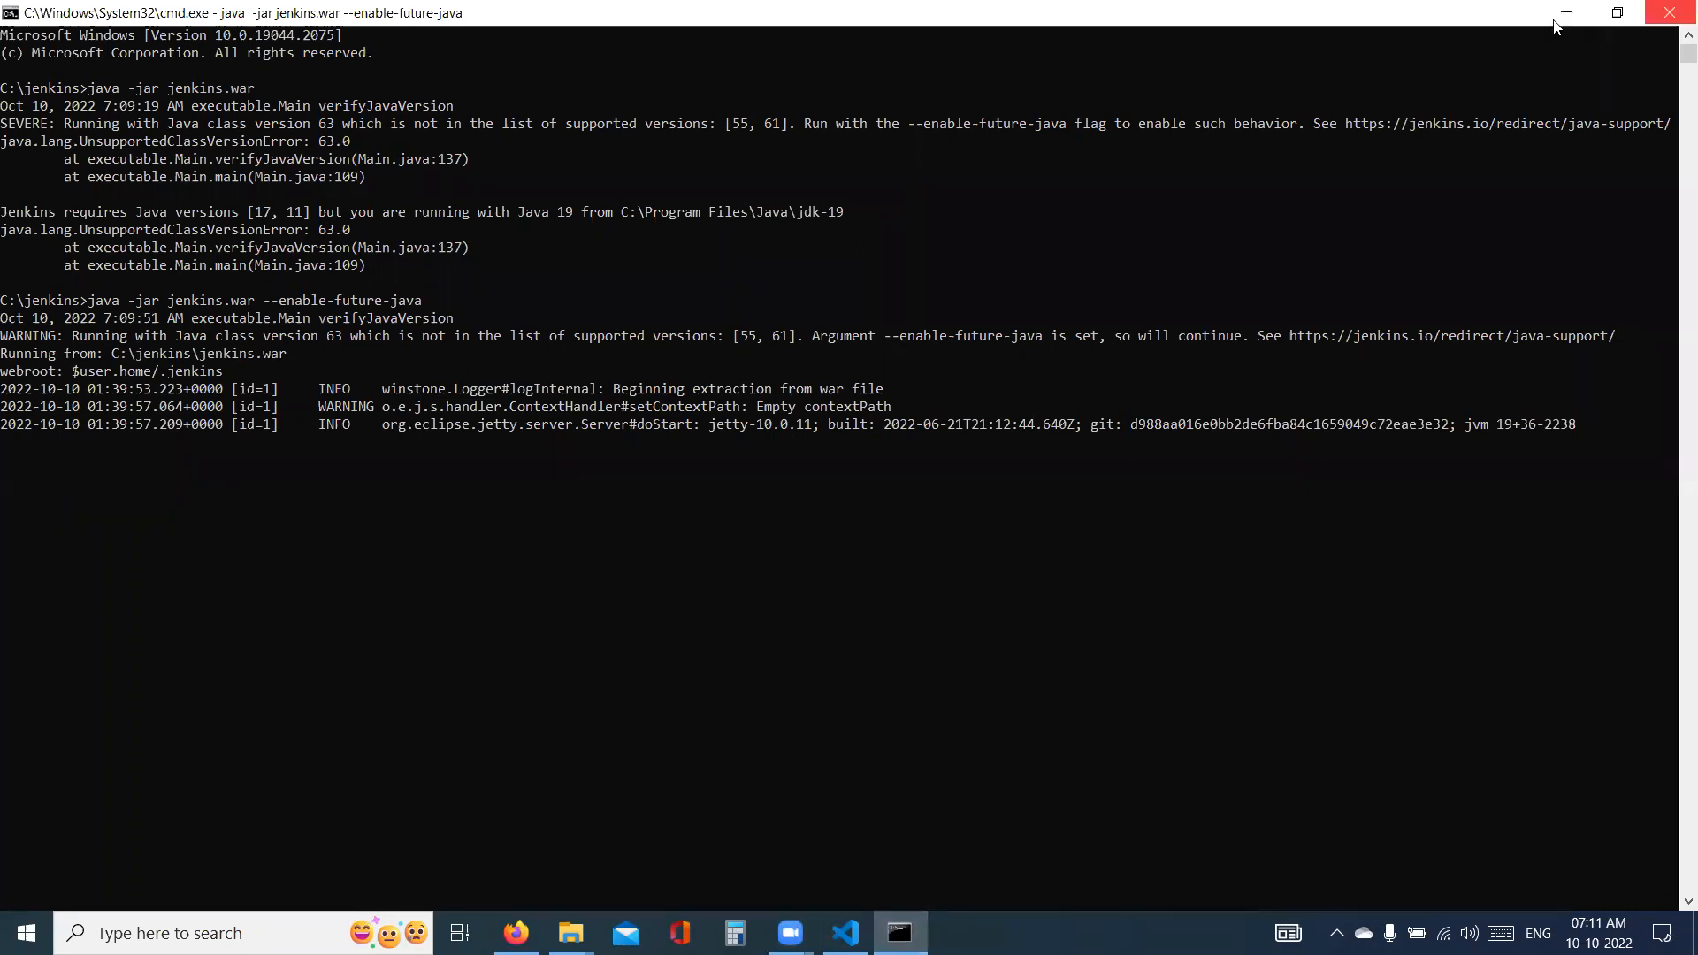
key("alt+Tab")
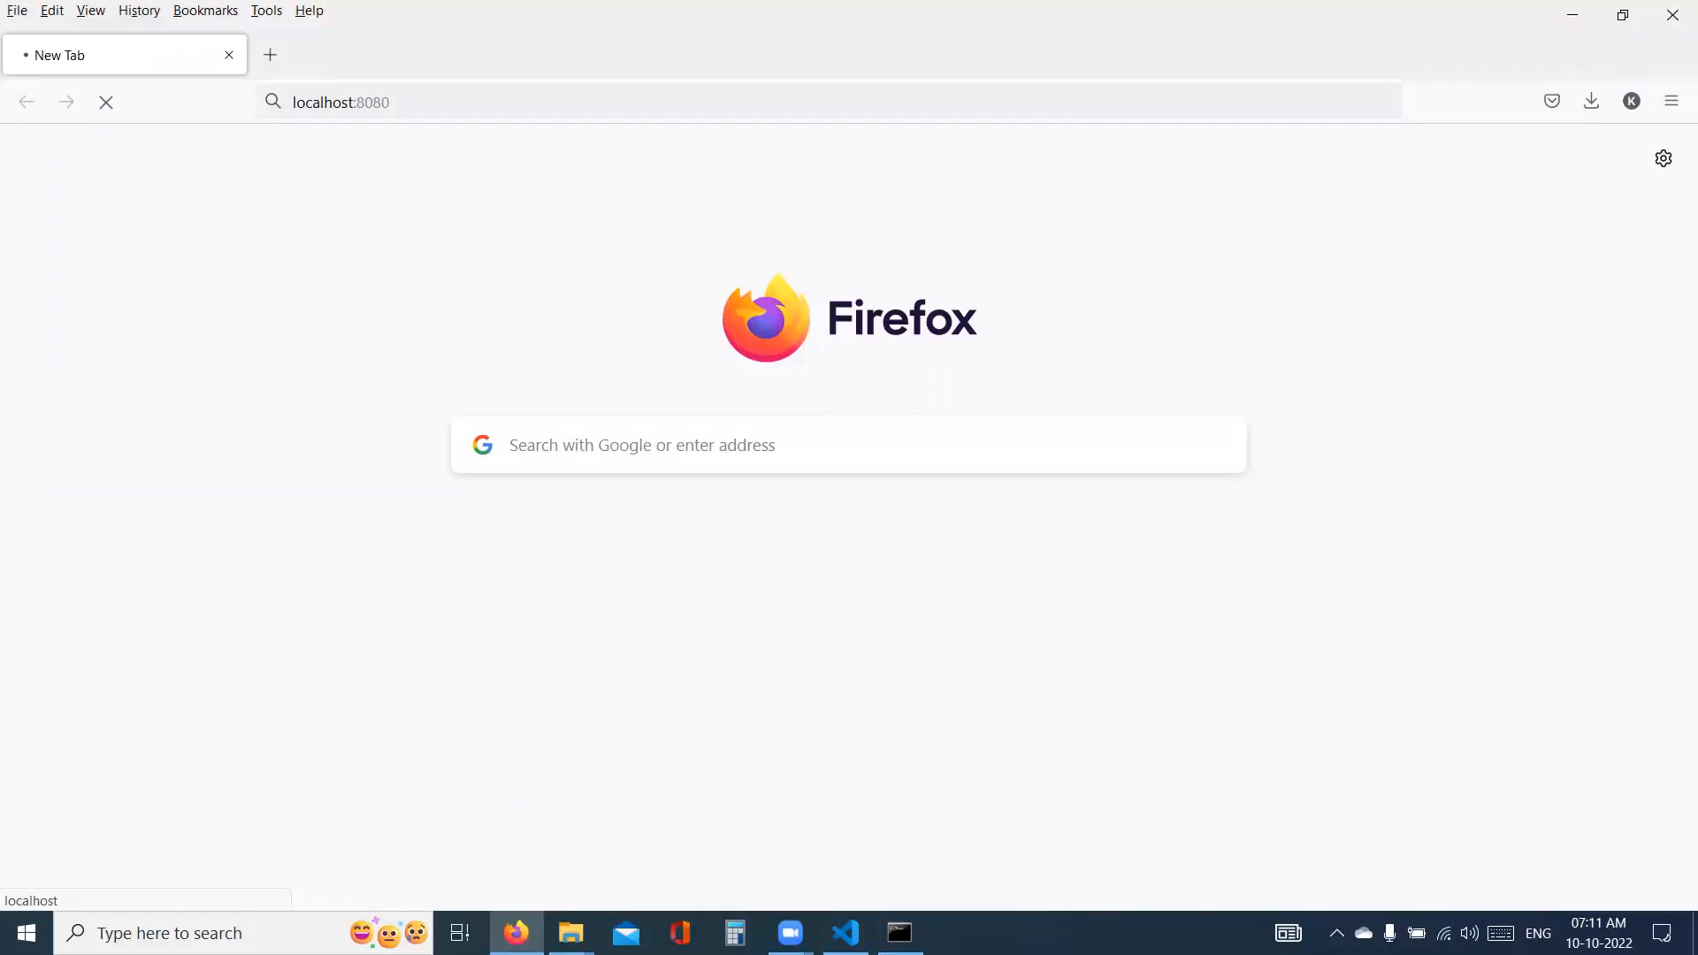
key("alt+Tab")
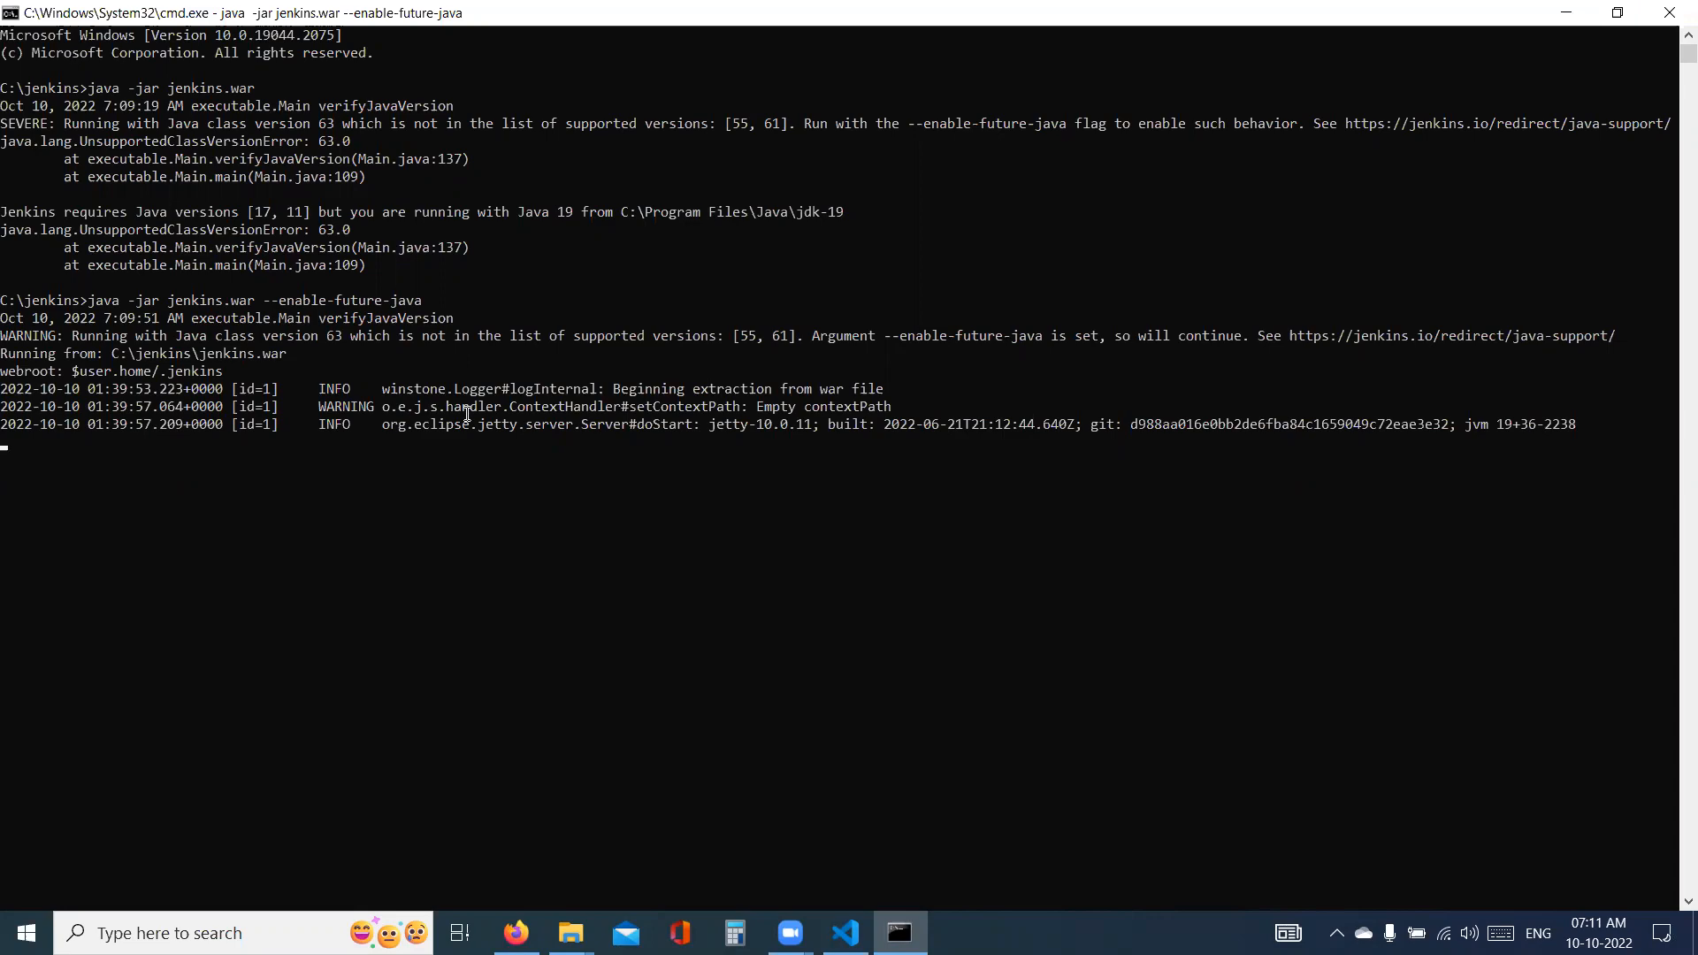
key("alt+Tab")
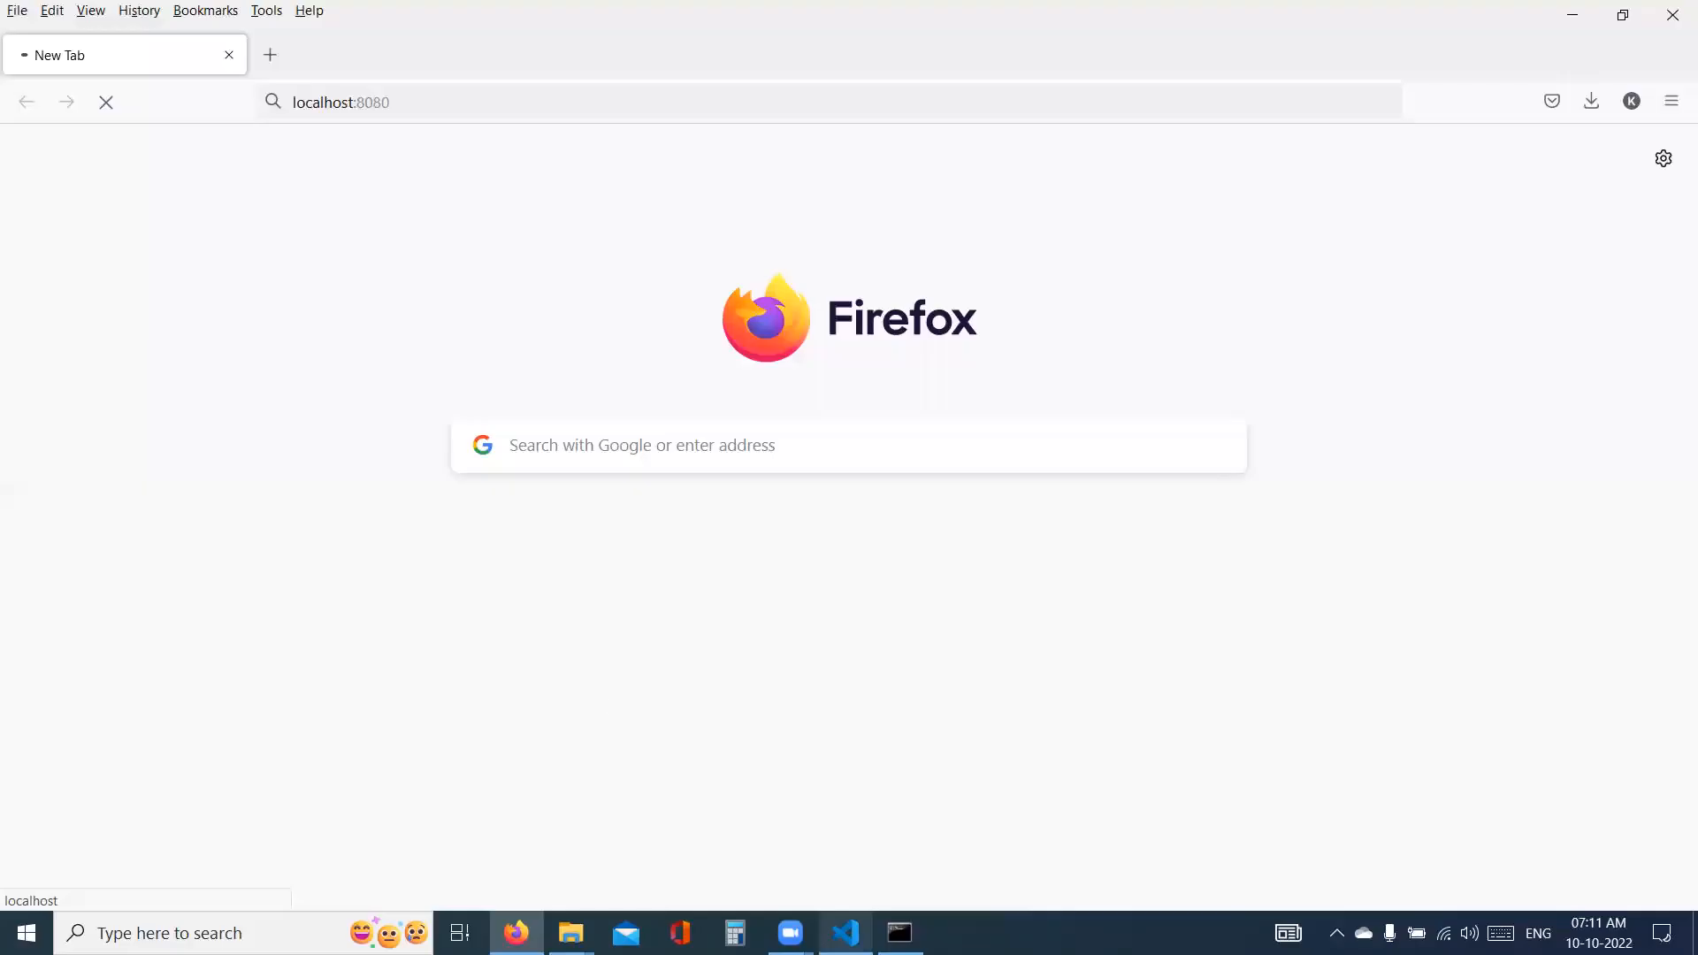
key("alt+Tab")
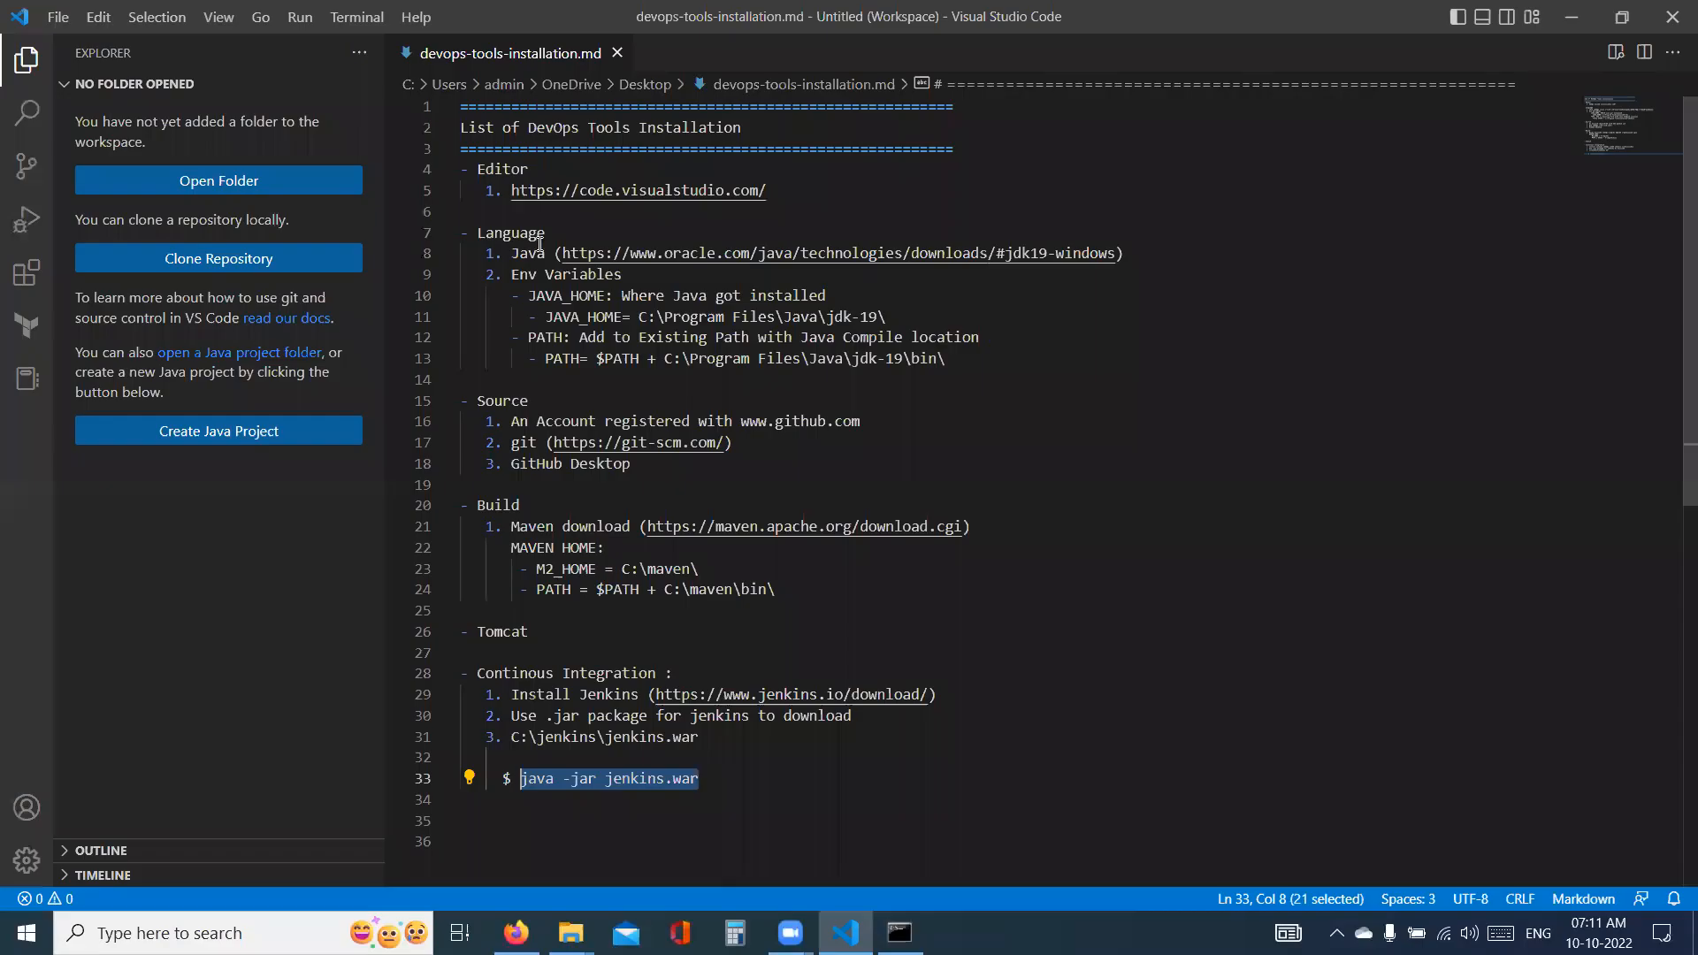
key("Right")
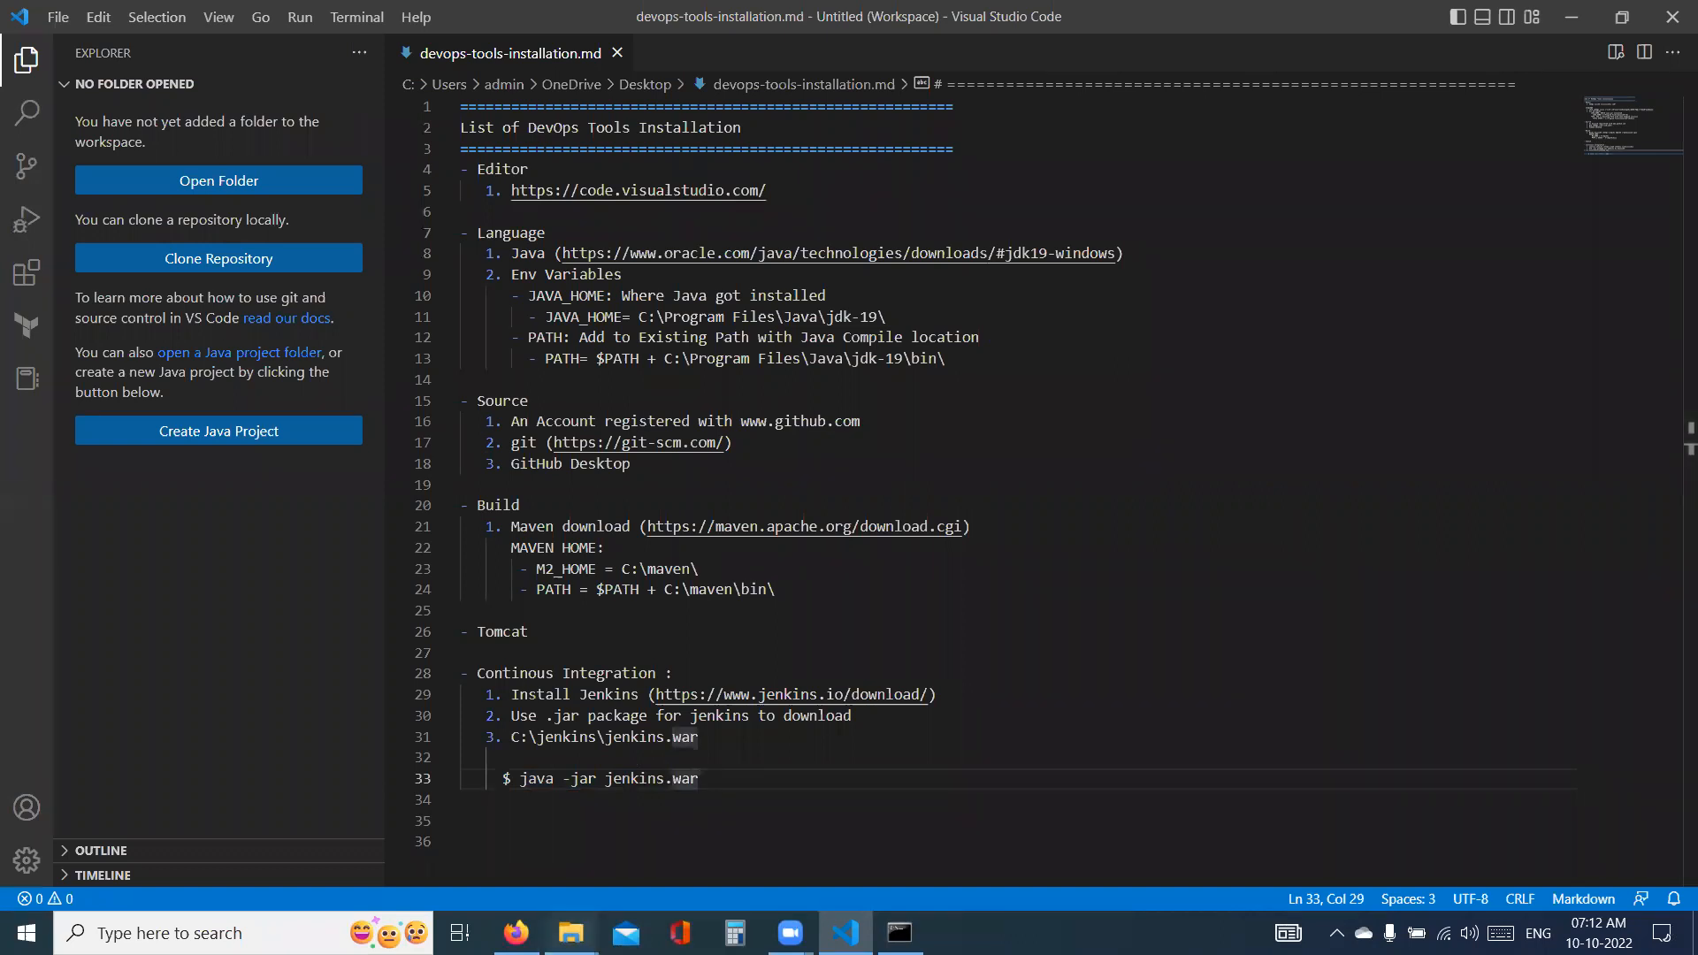
- Close the jenkins and bin File Explorer windows and minimize the Command Prompt to return to Firefox
left_click(571, 932)
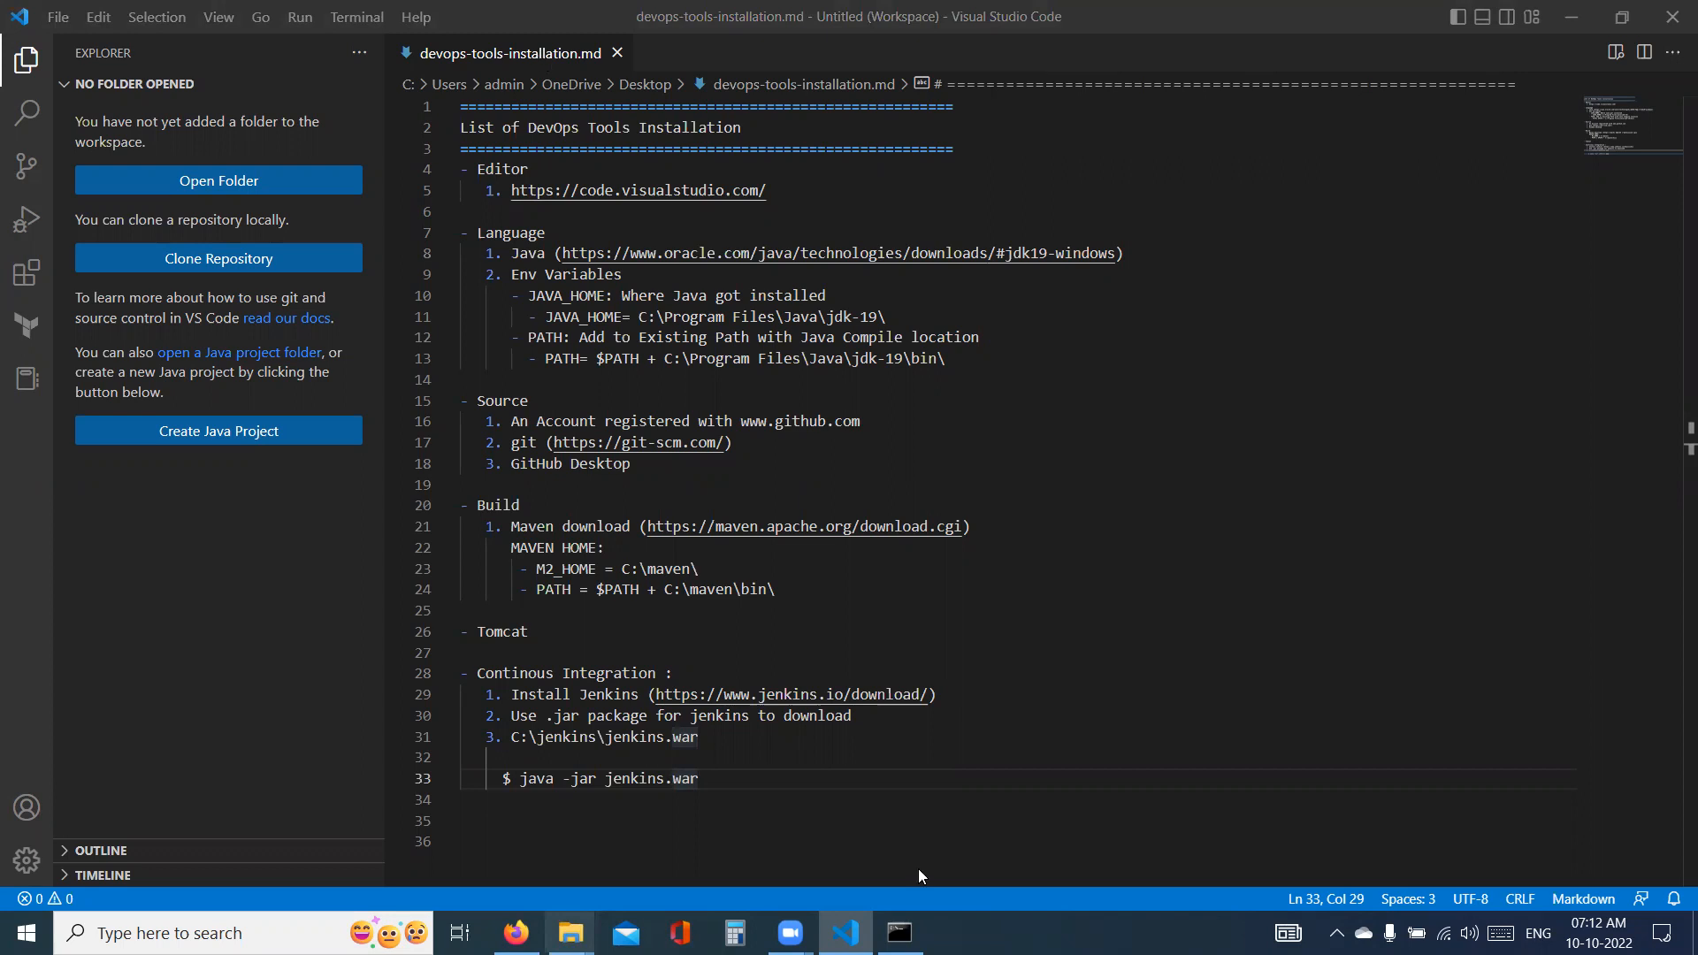
key("super+Tab")
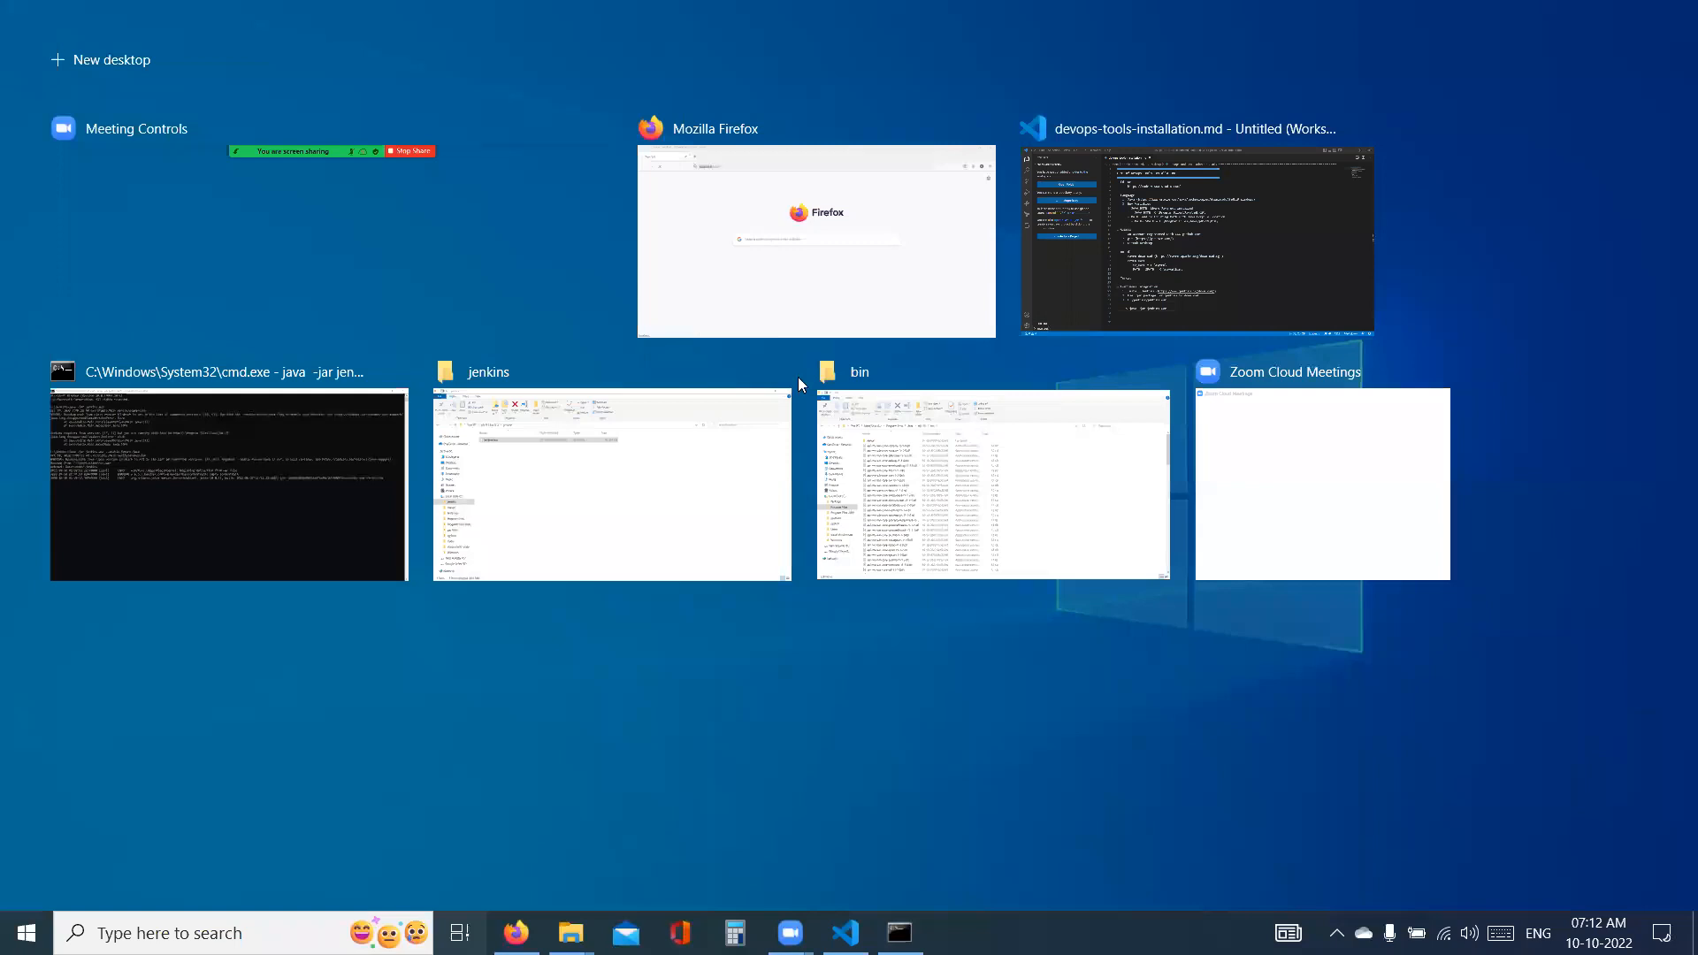
left_click(798, 377)
left_click(797, 377)
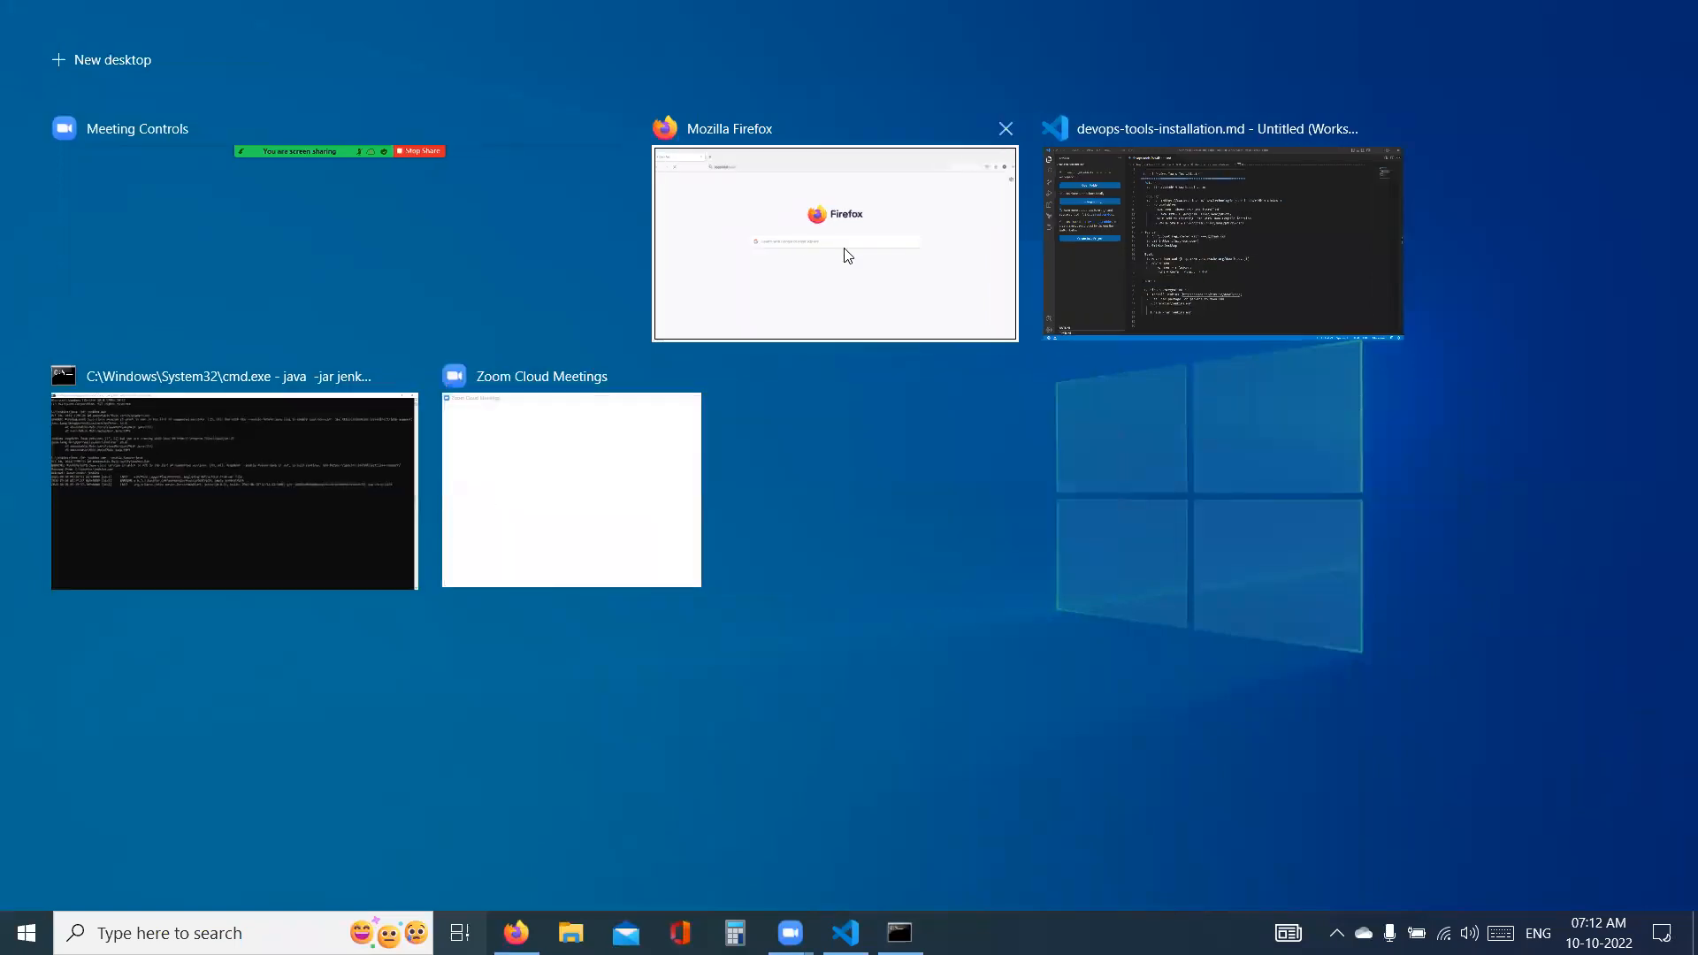
left_click(1000, 95)
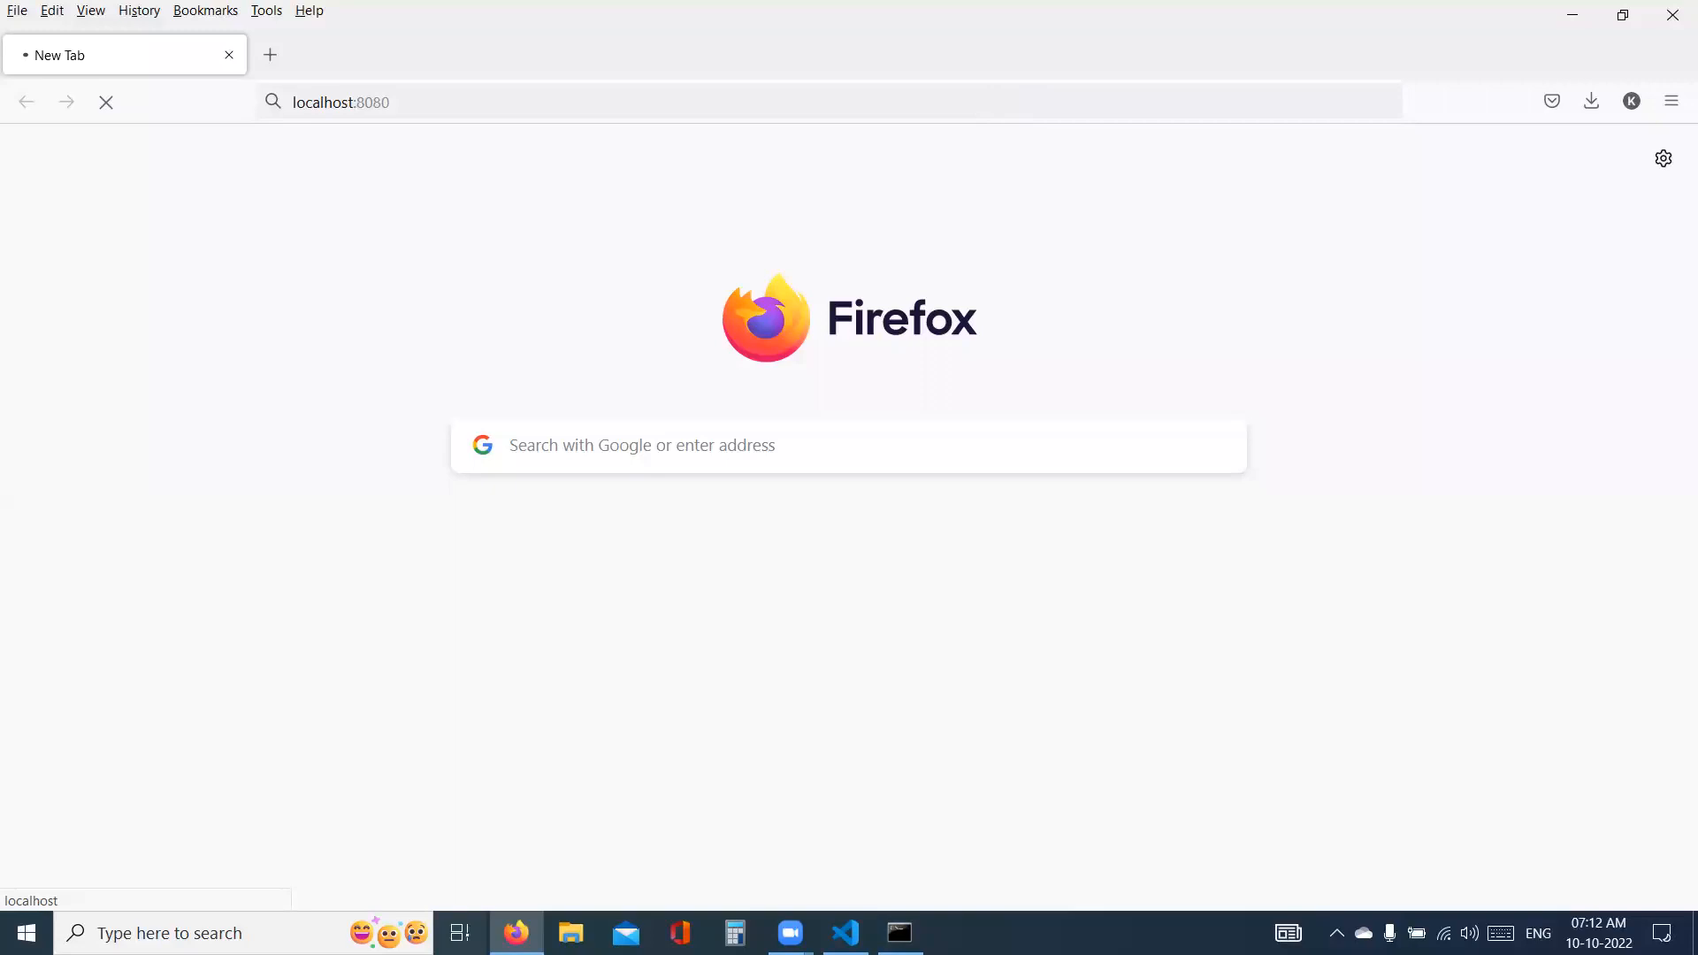
key("alt+Tab")
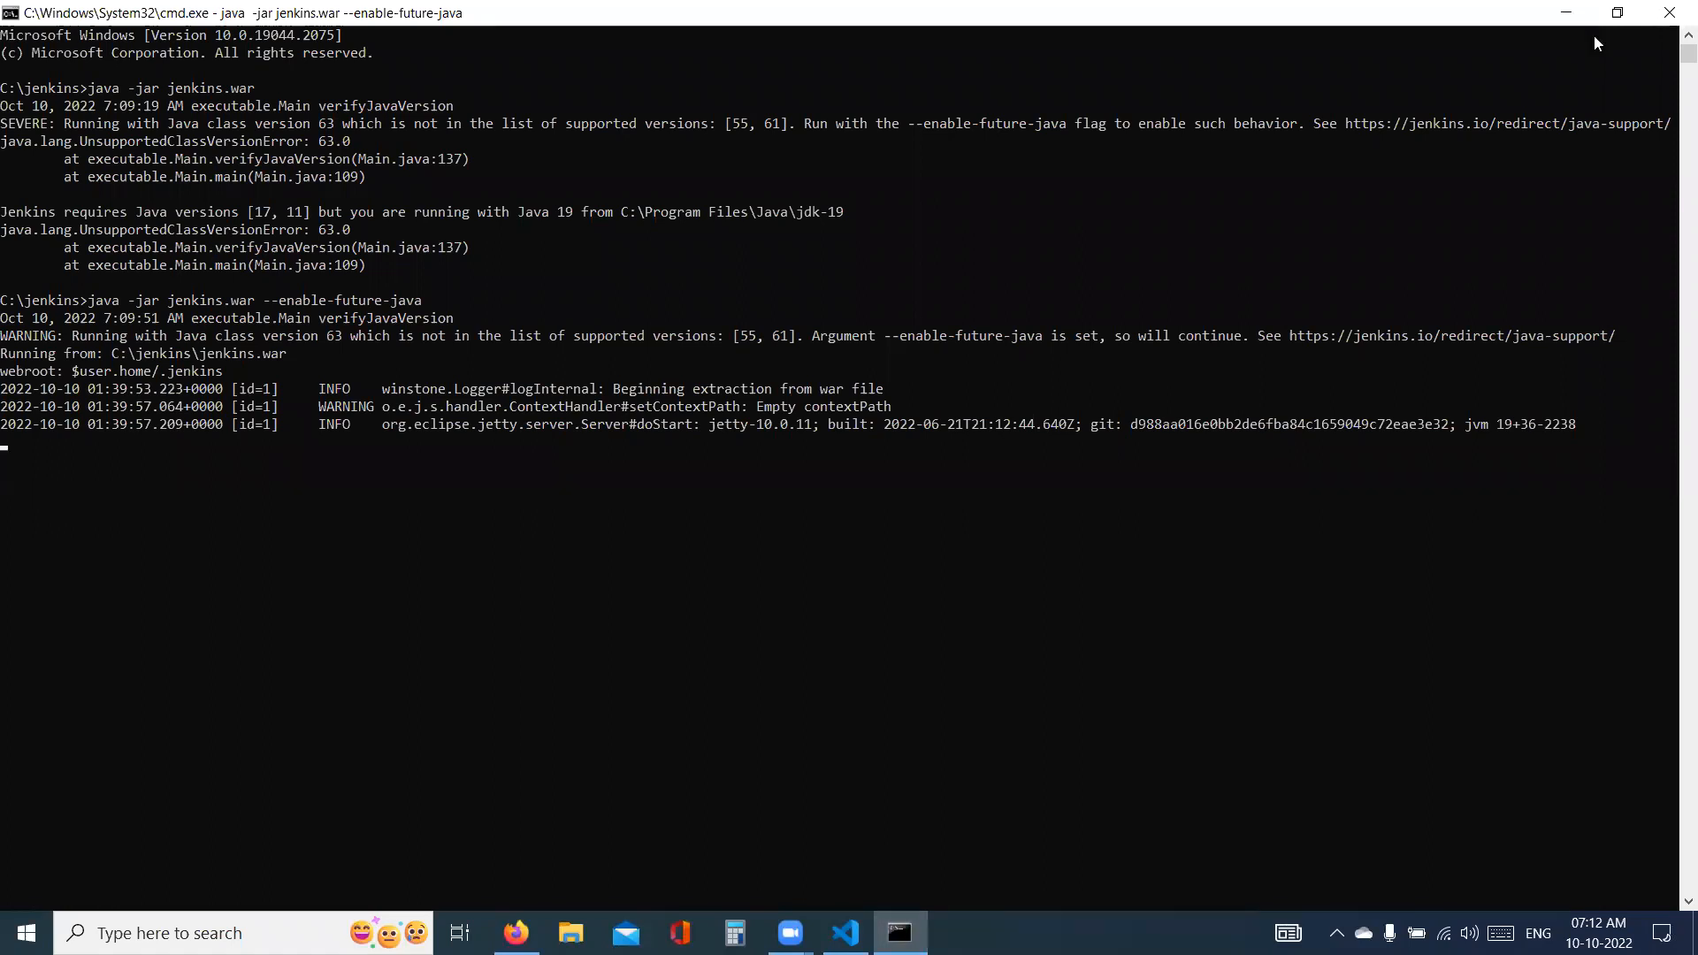
left_click(1570, 11)
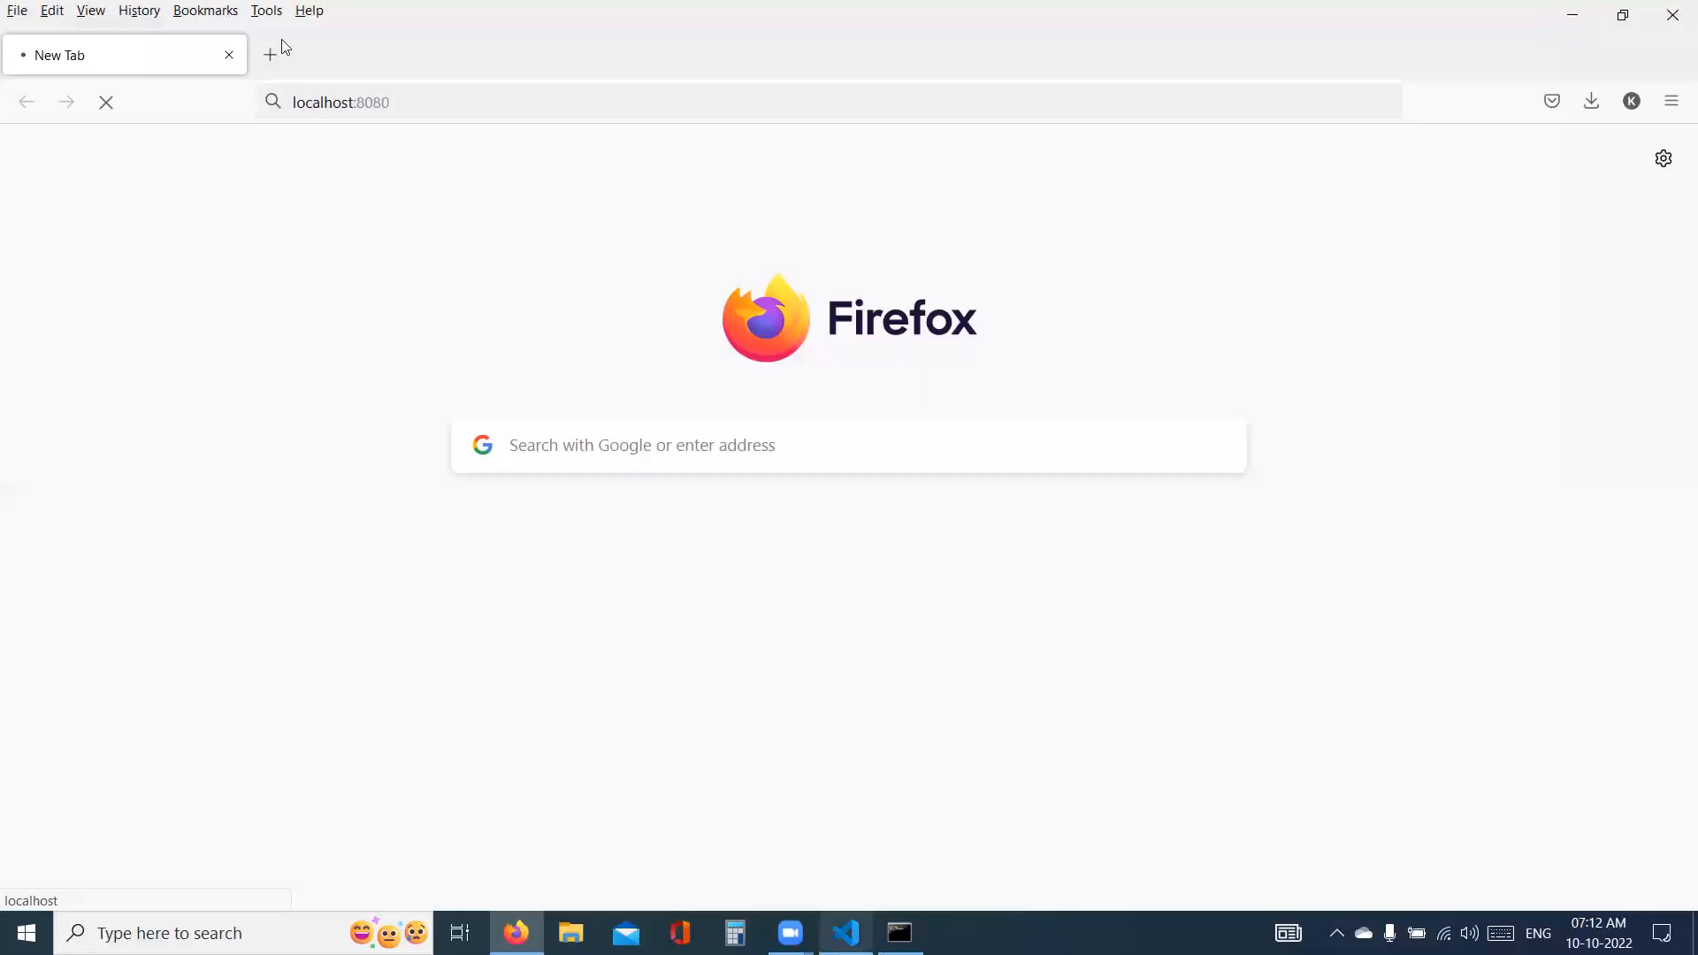
- Search the web for packer in a new tab and download the Windows 386 build of Packer 1.8.3 from packer.io
left_click(274, 65)
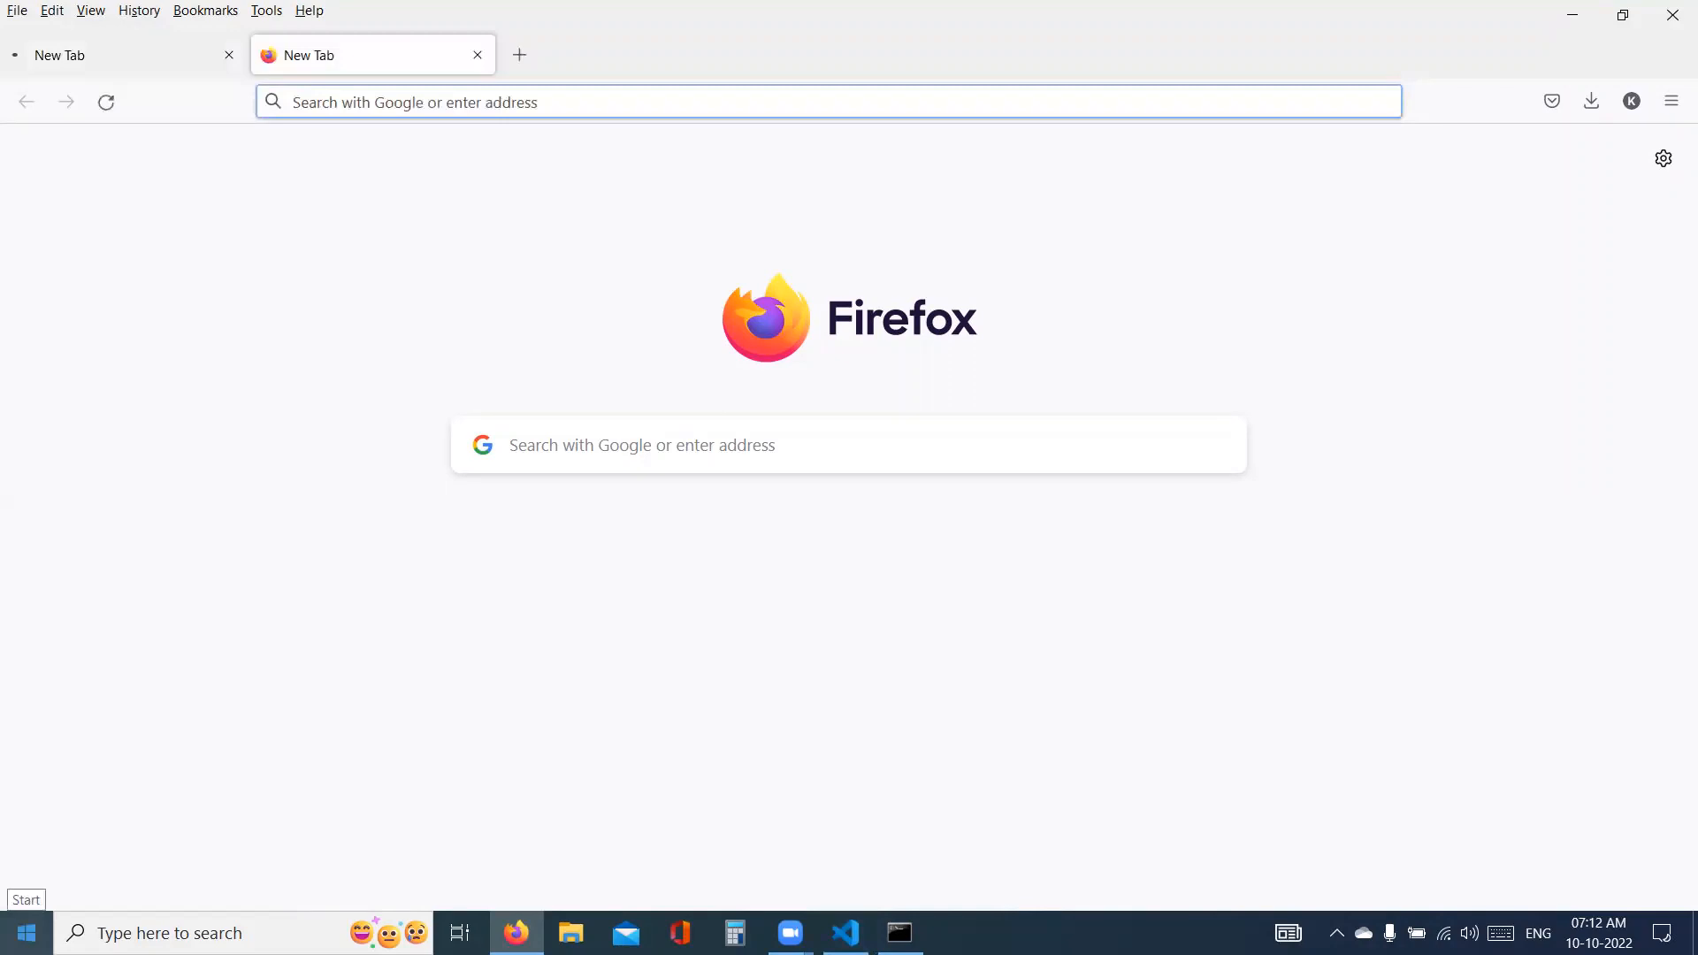
type("packer")
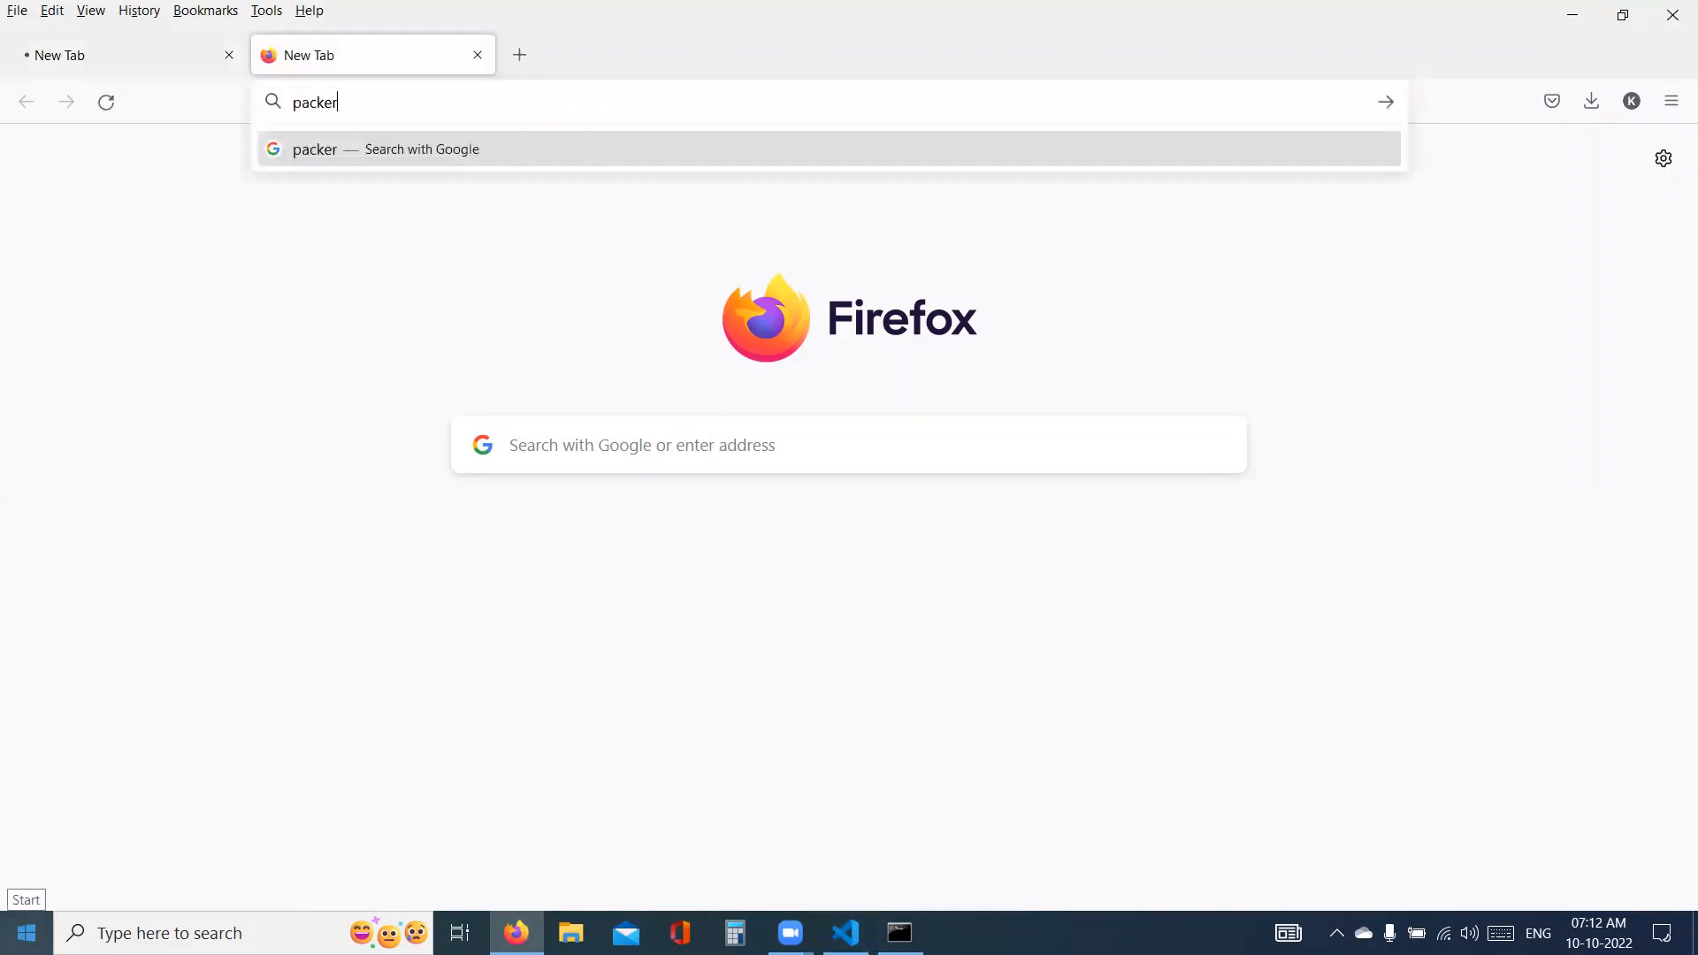
key("Return")
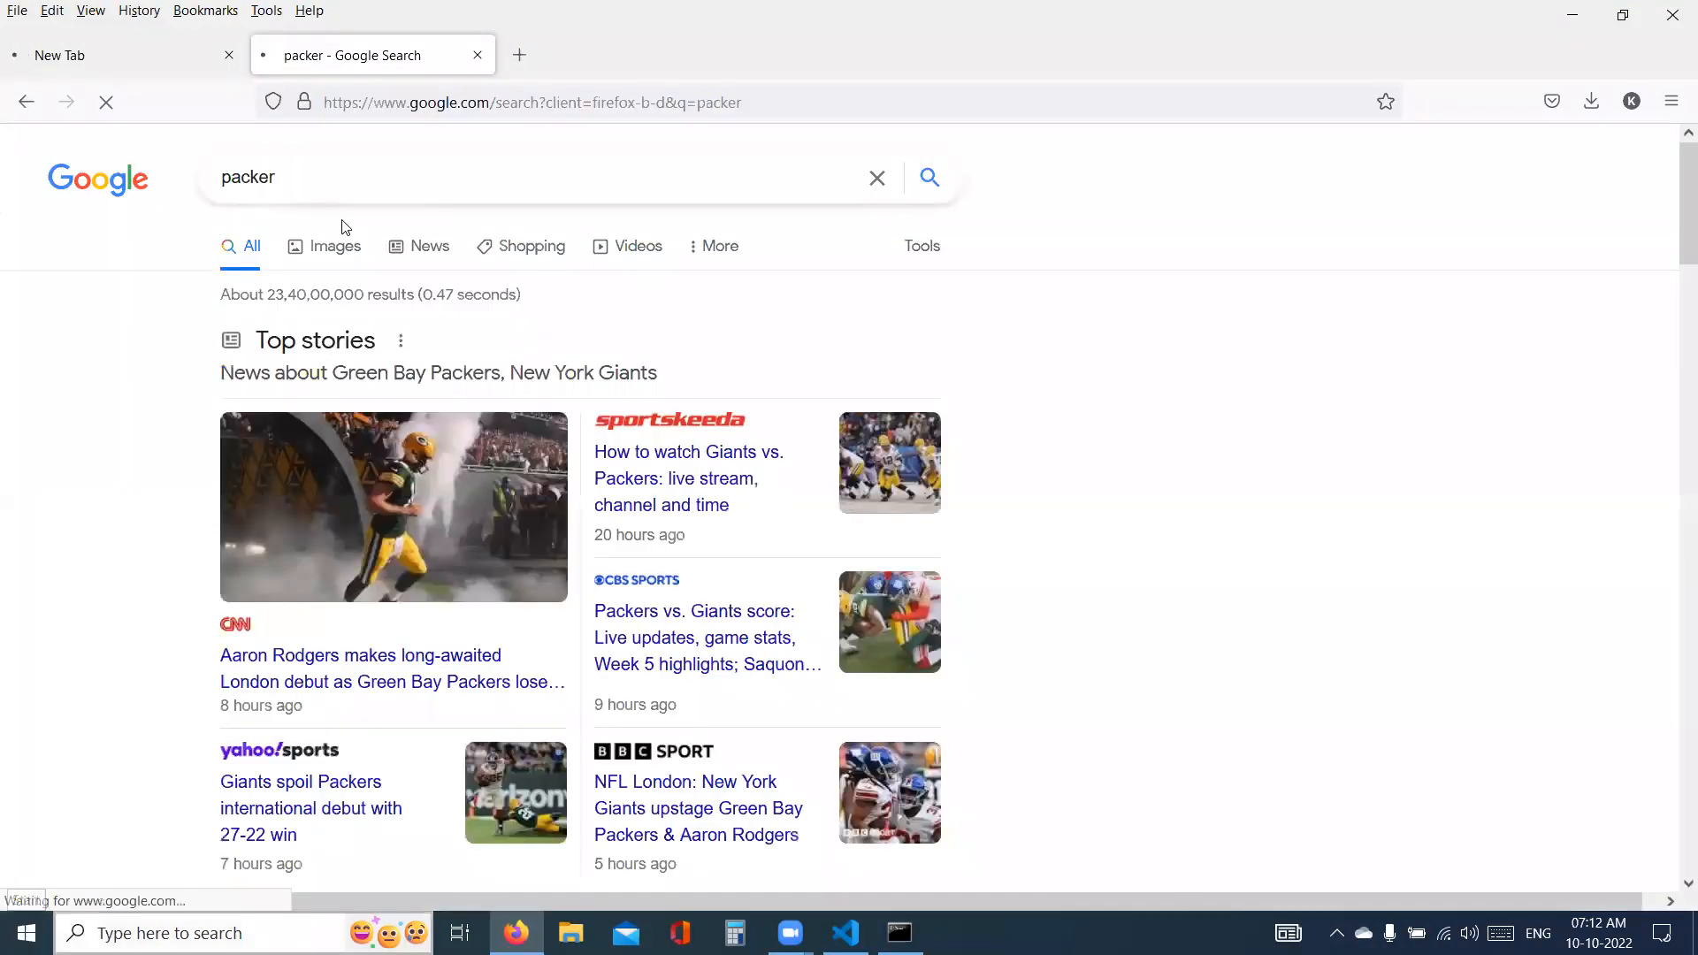
scroll(366, 626, "down", 1)
scroll(407, 367, "down", 10)
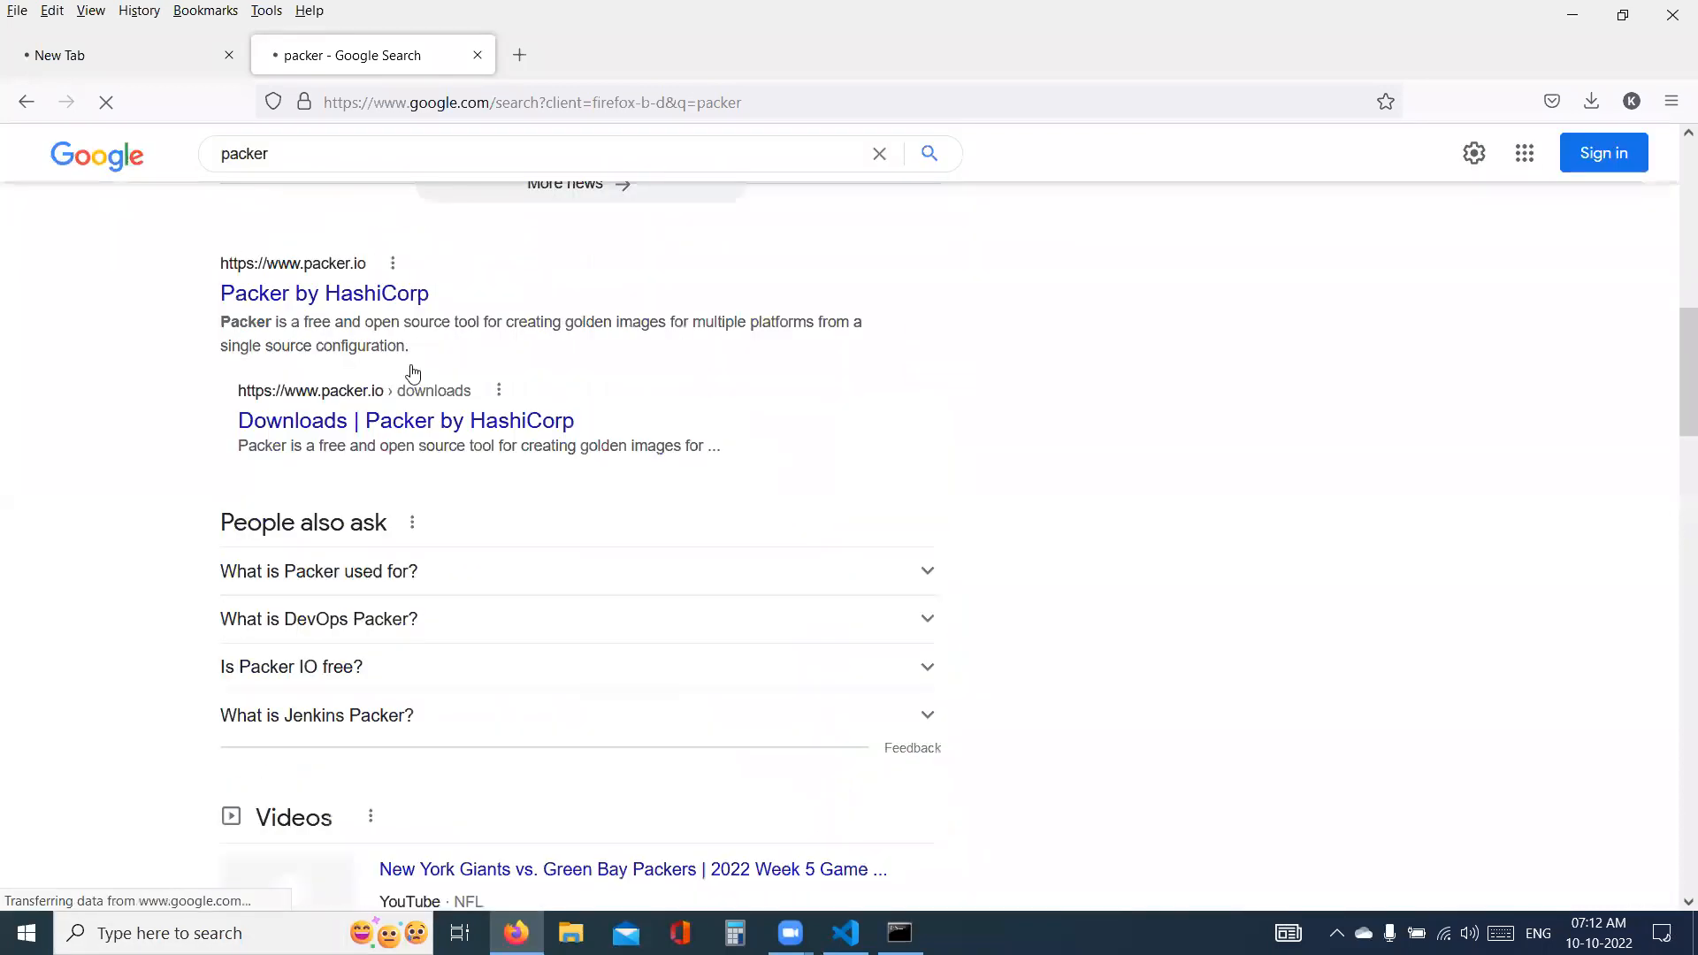
scroll(355, 425, "up", 3)
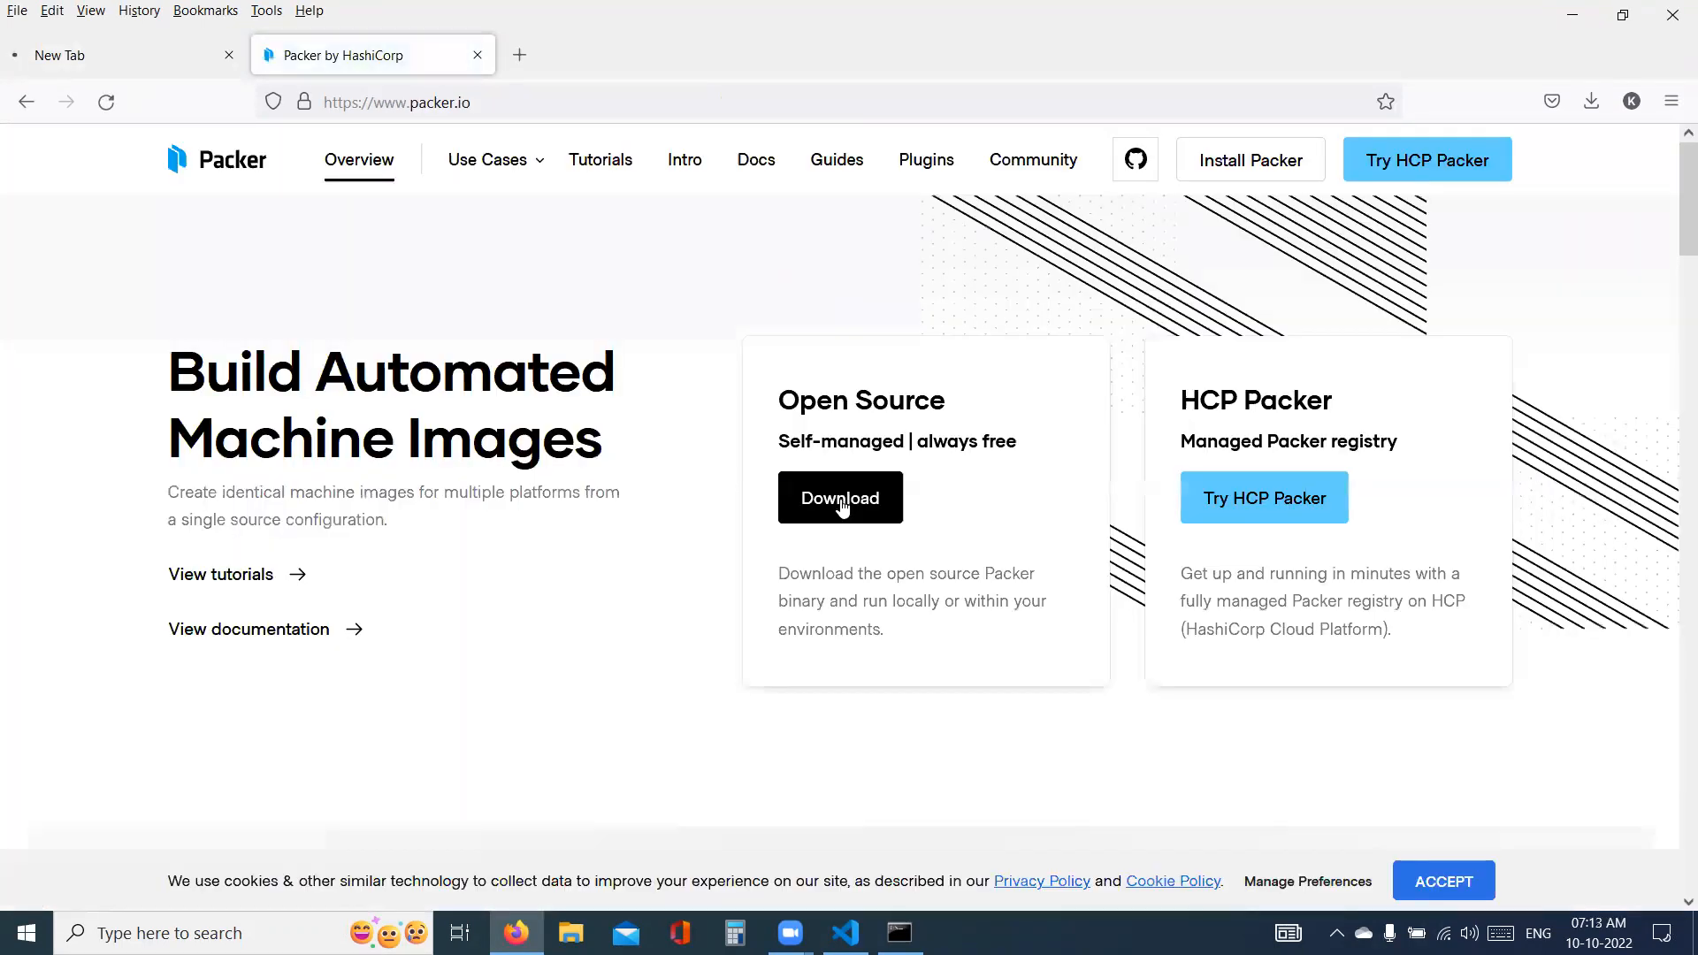
left_click(842, 505)
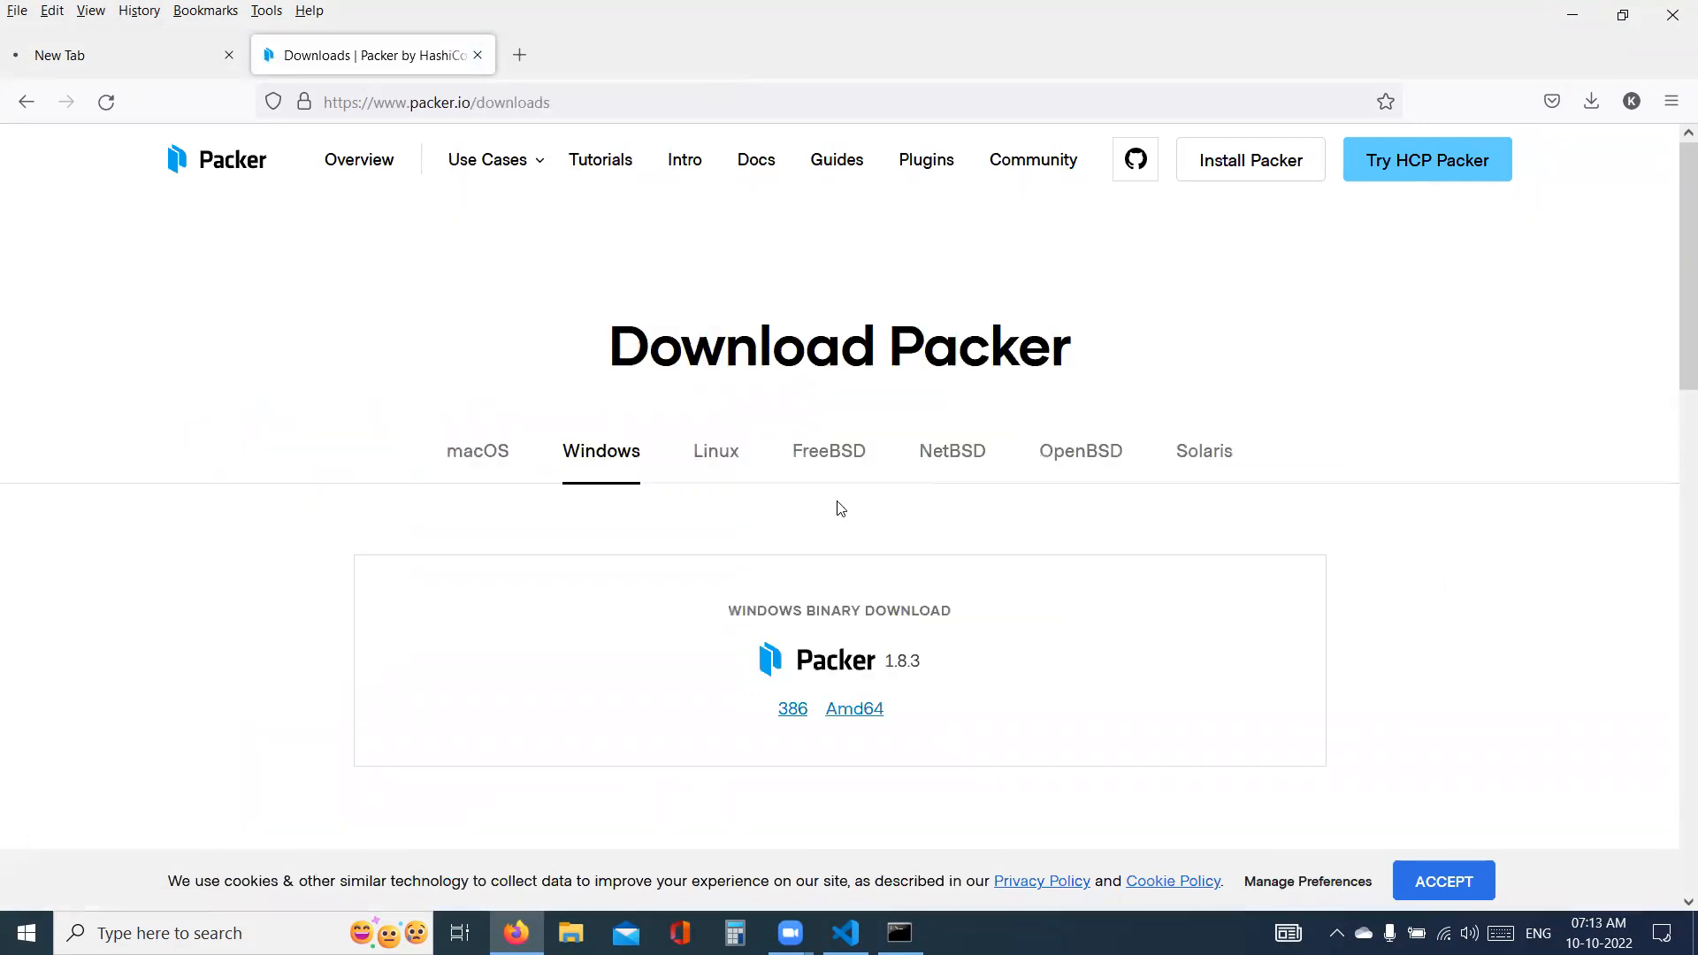
left_click(784, 717)
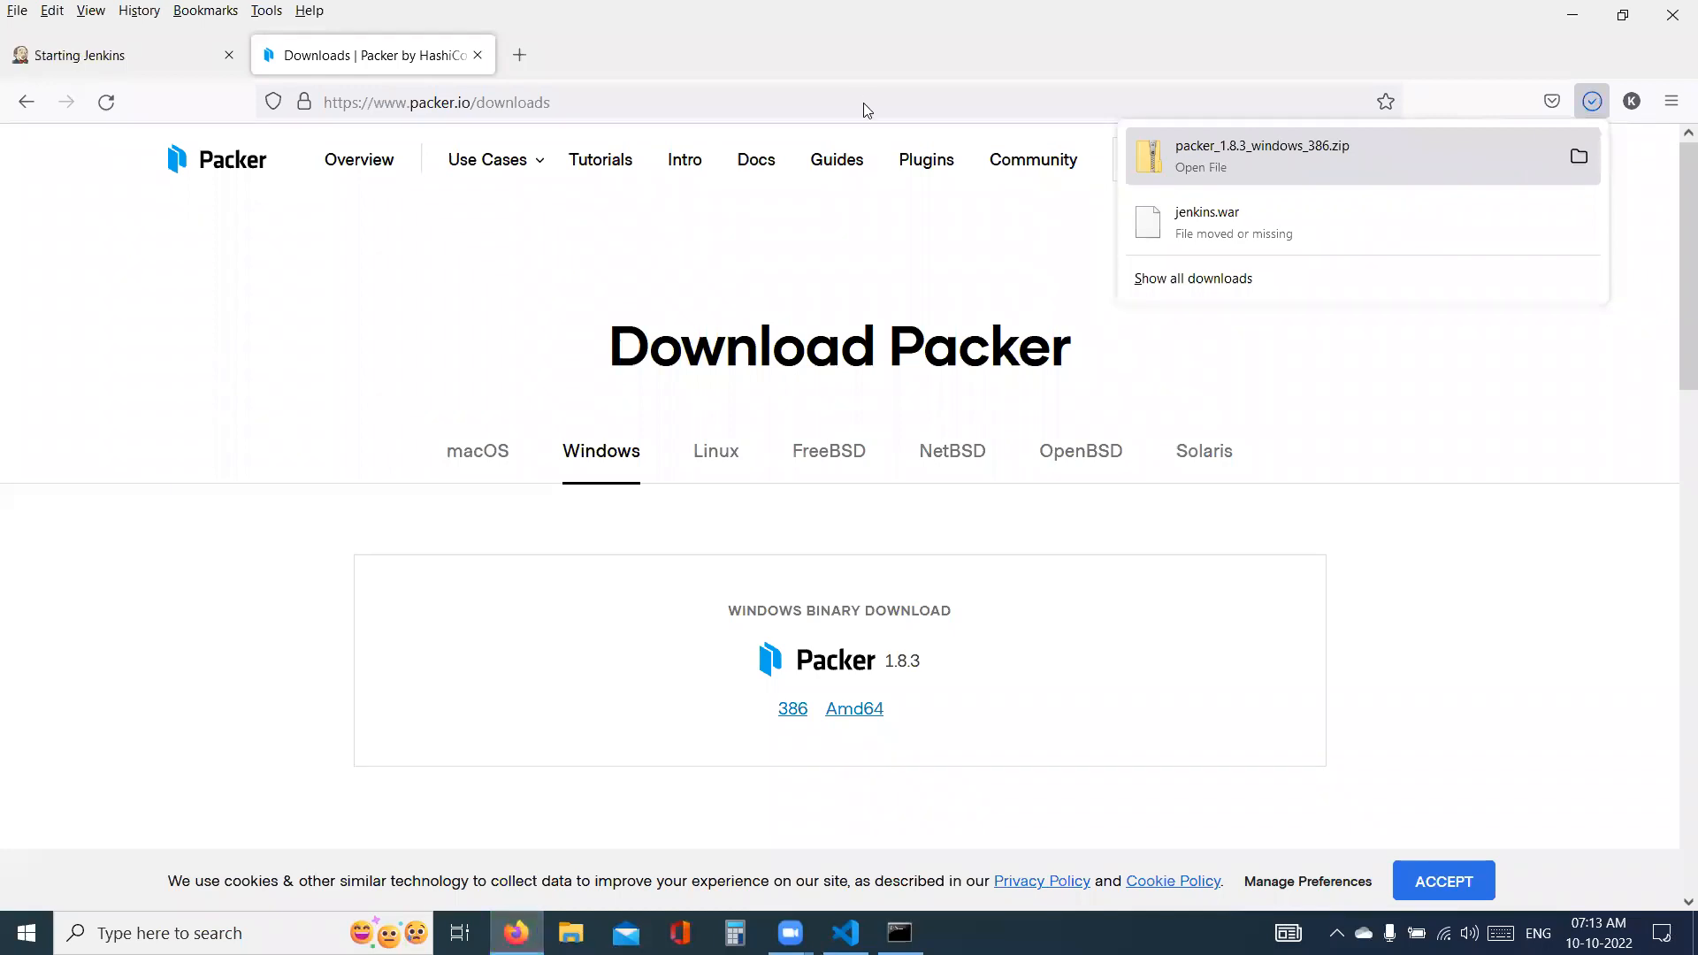
- Search the web for terraform in a new tab and download the Windows 386 build of Terraform 1.3.2 from terraform.io
left_click(521, 55)
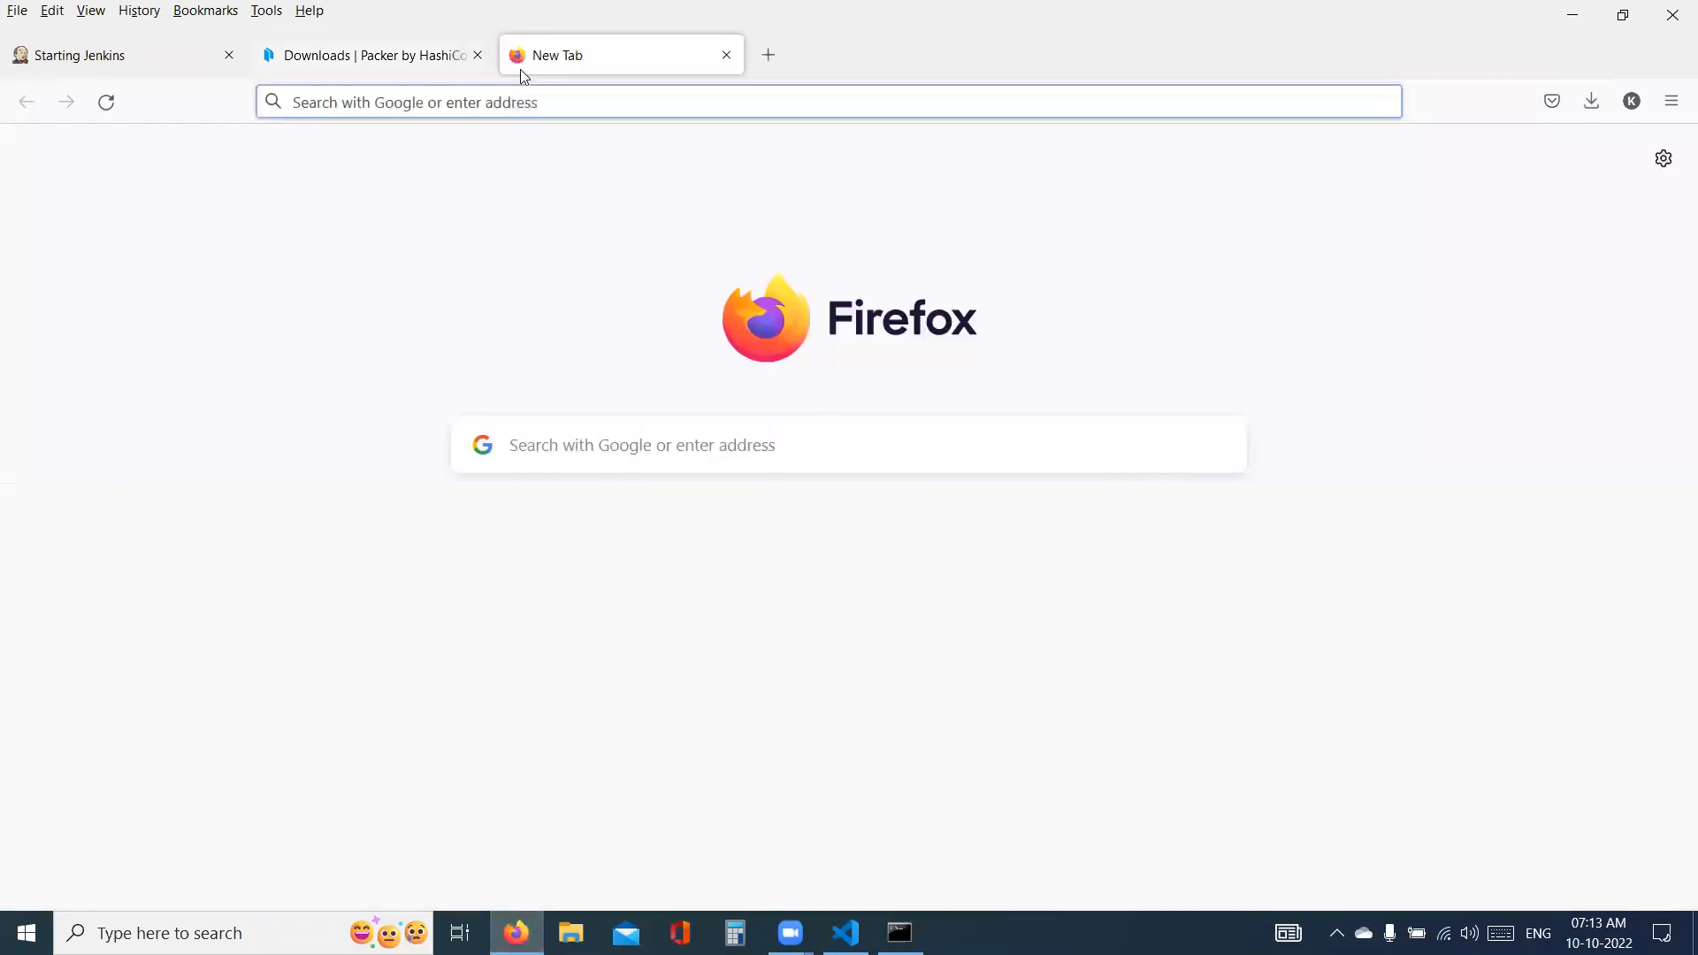
type("terr")
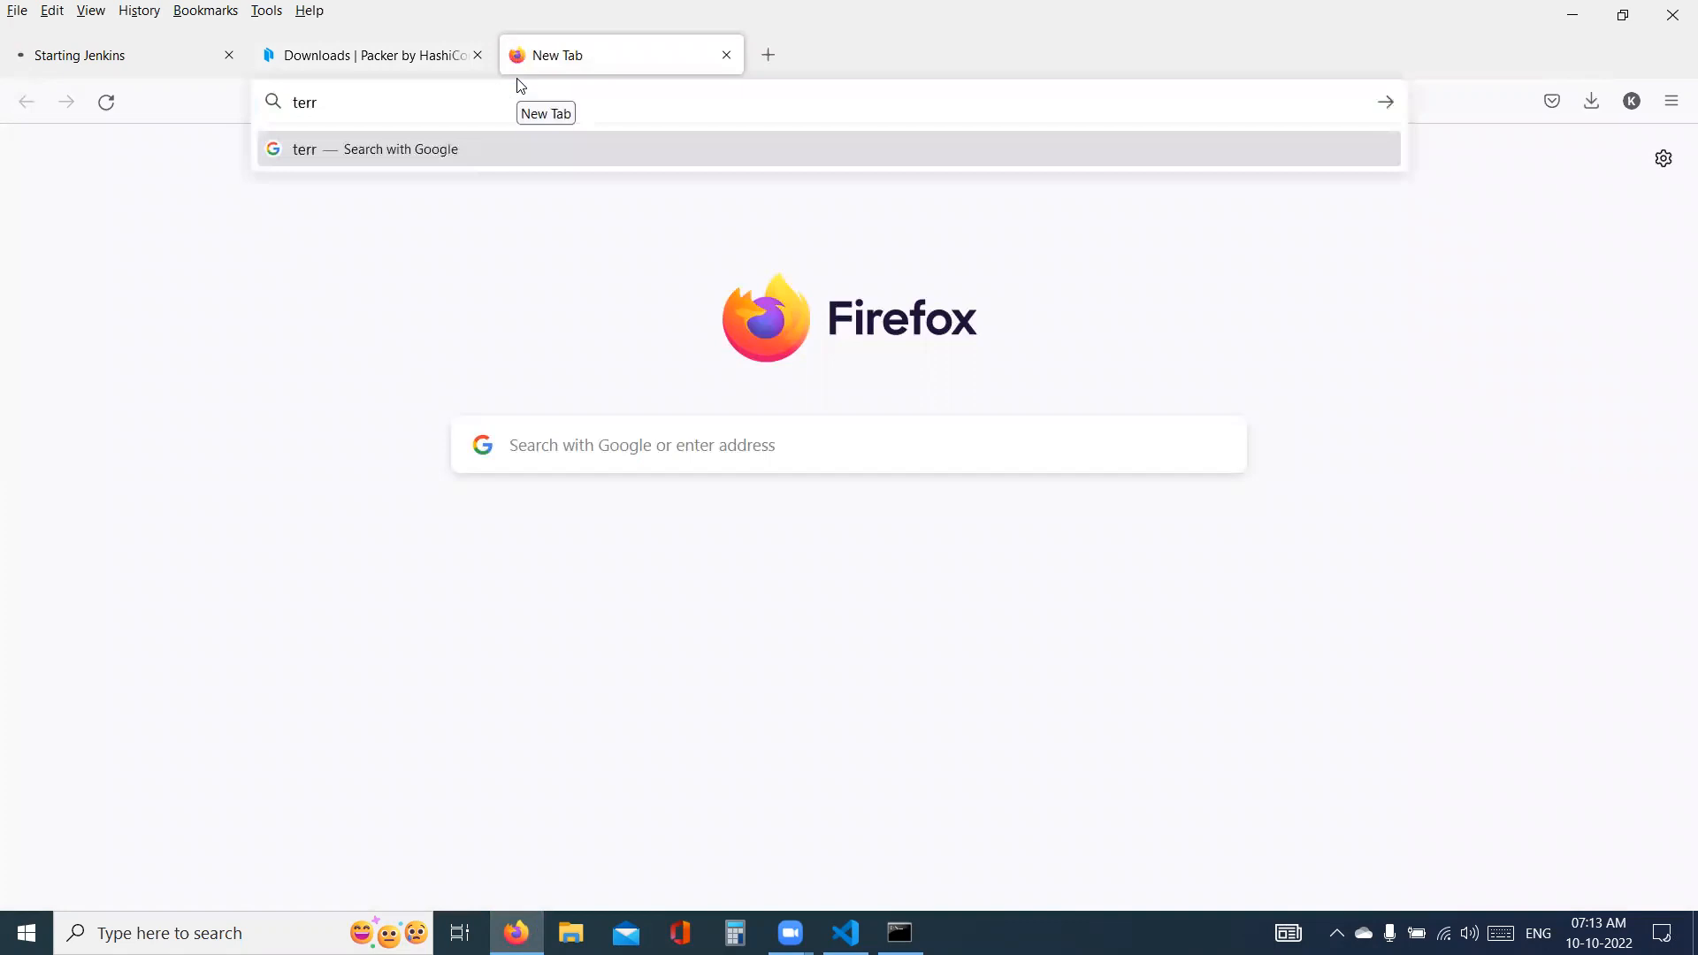
type("aform")
key("Return")
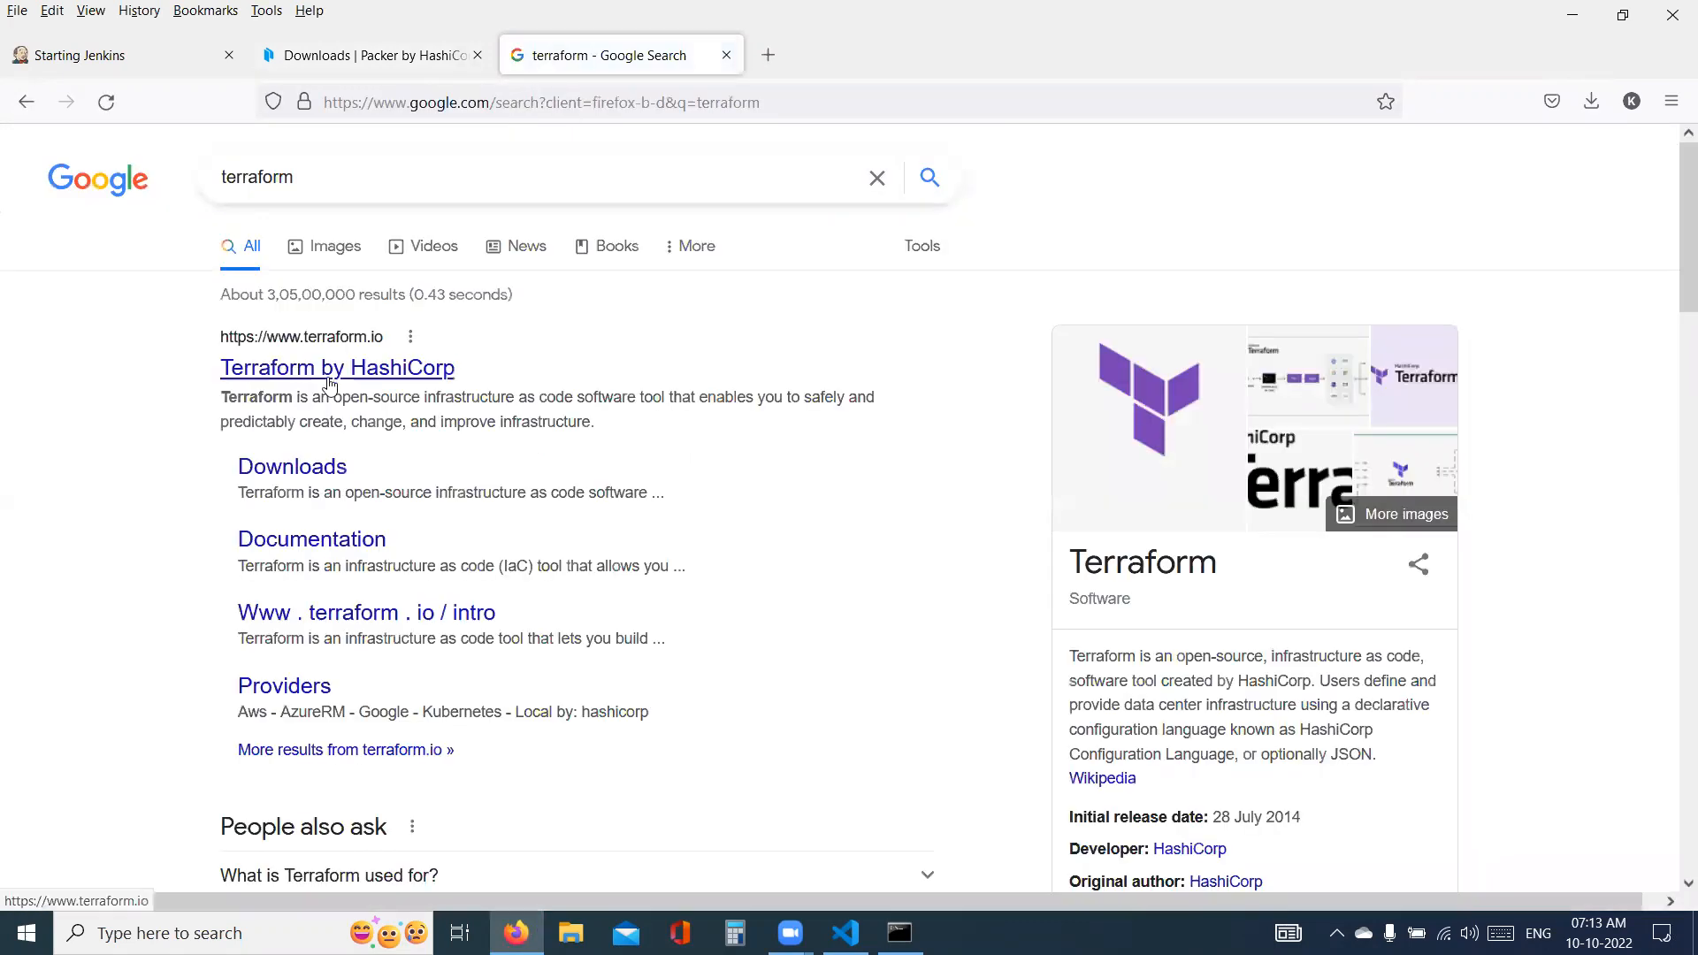
left_click(338, 369)
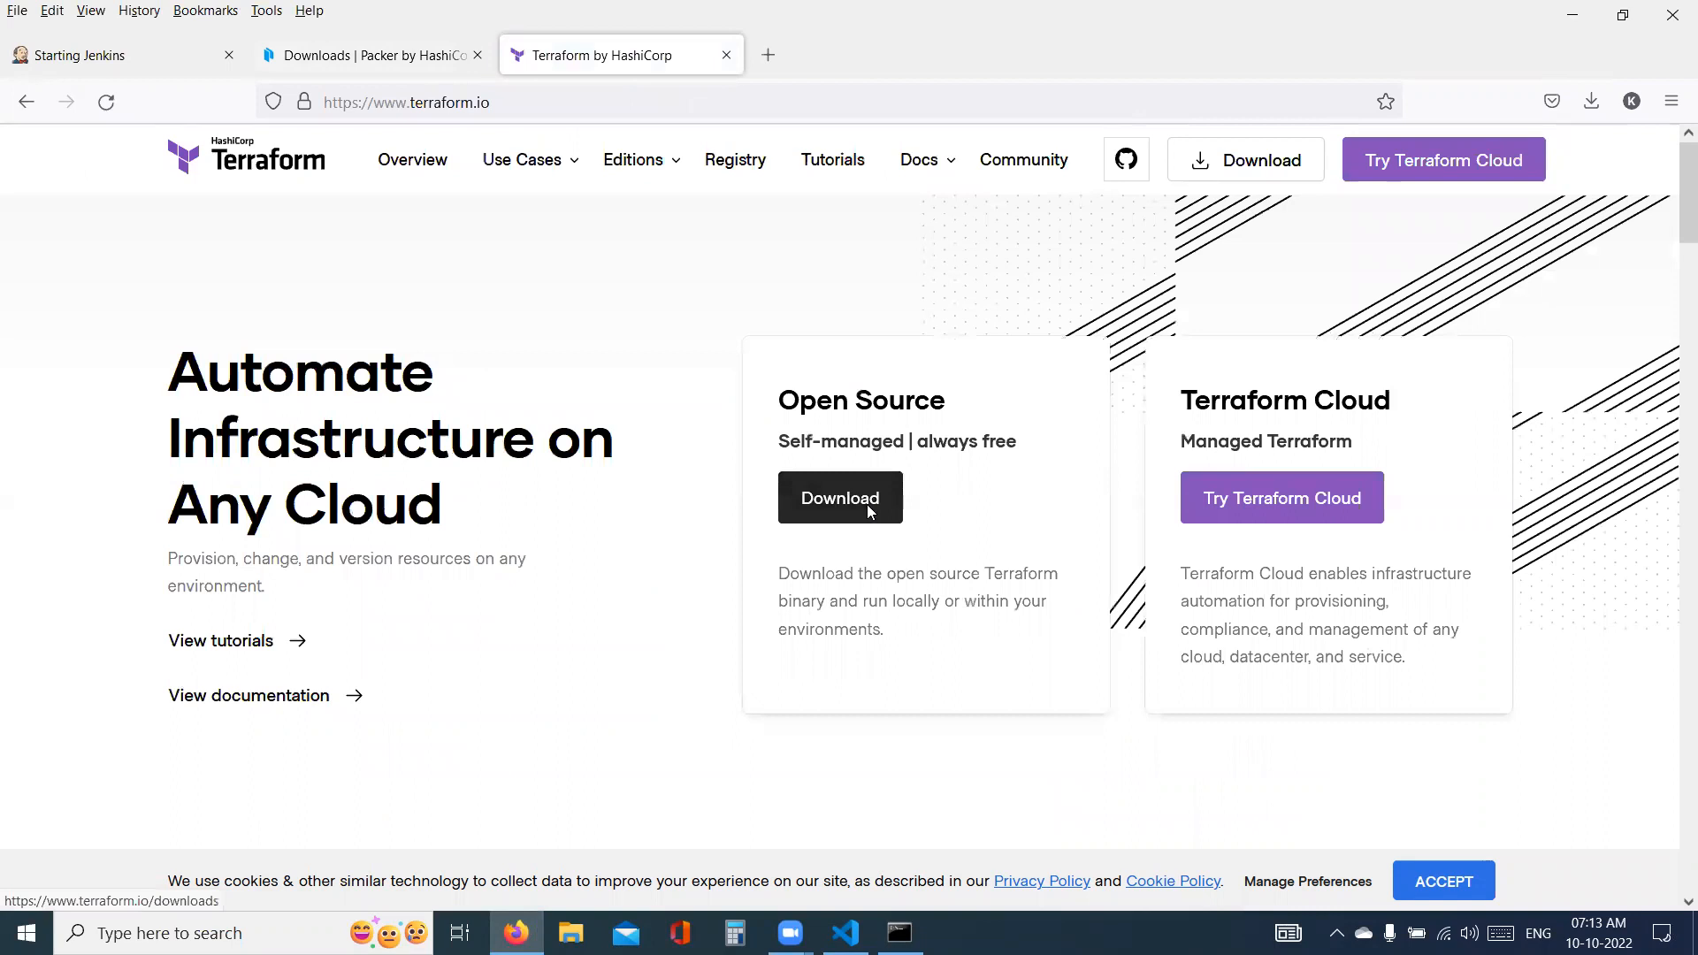
left_click(868, 512)
left_click(796, 704)
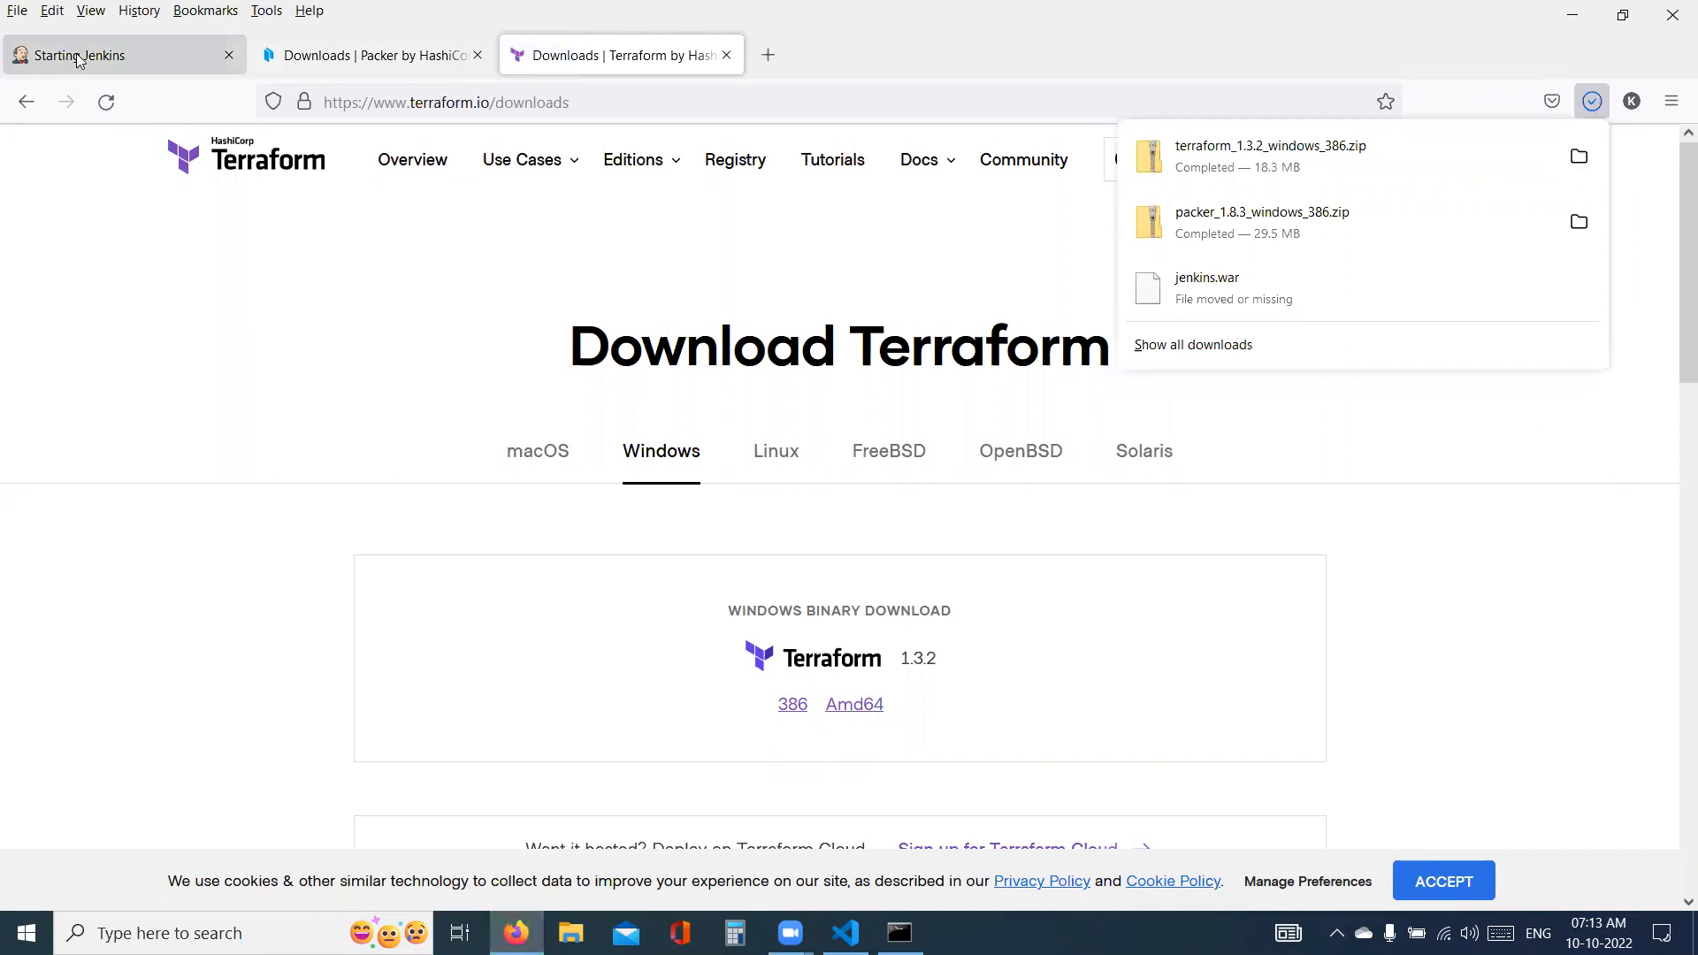
- Close the Packer and Terraform download tabs and show the list of recent downloads
left_click(476, 57)
key("ctrl+w")
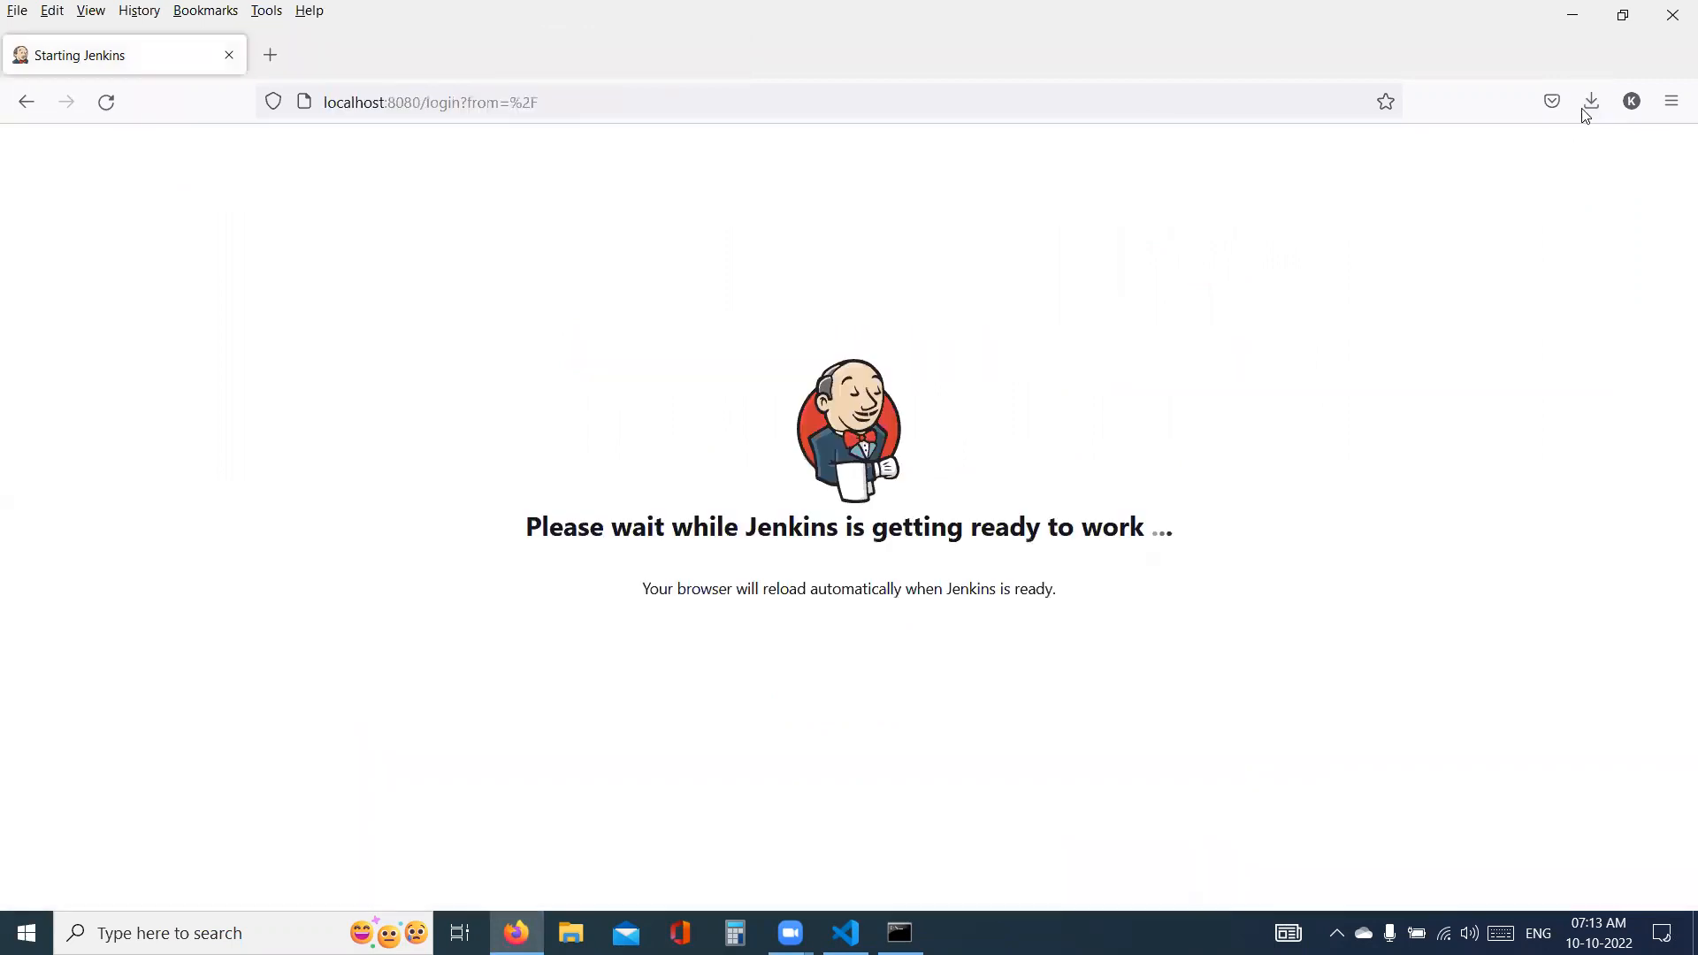
left_click(1591, 102)
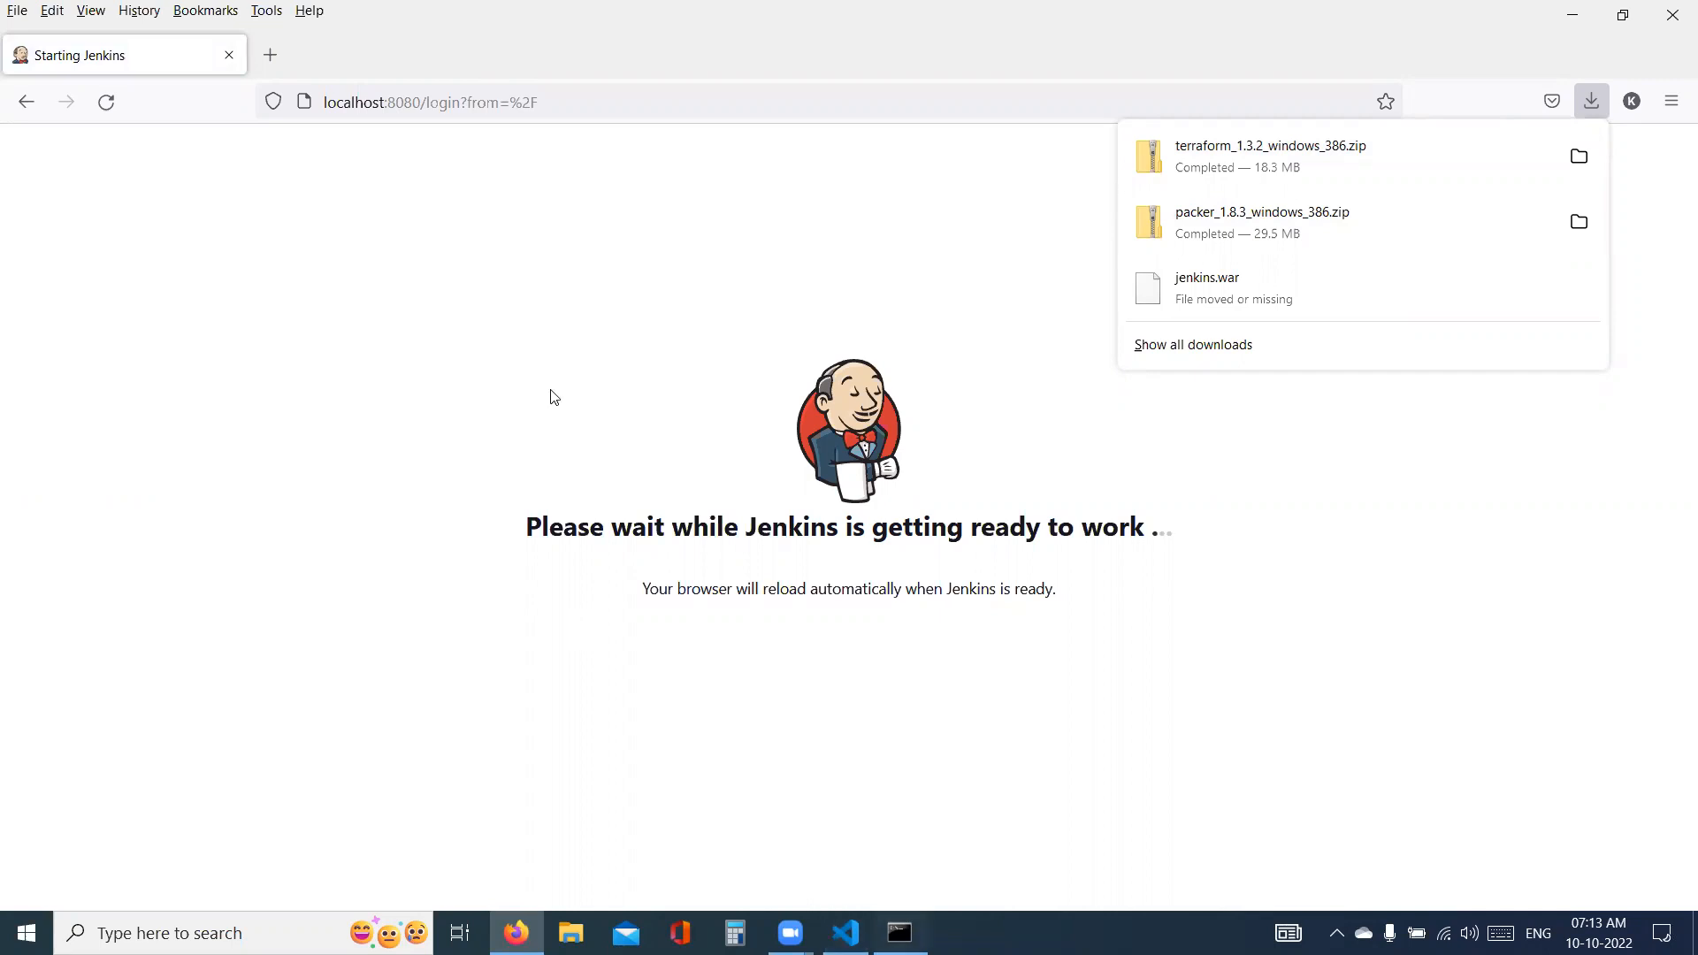
- Switch to the Command Prompt and select the generated administrator password in the Jenkins startup log for copying
key("alt+Tab")
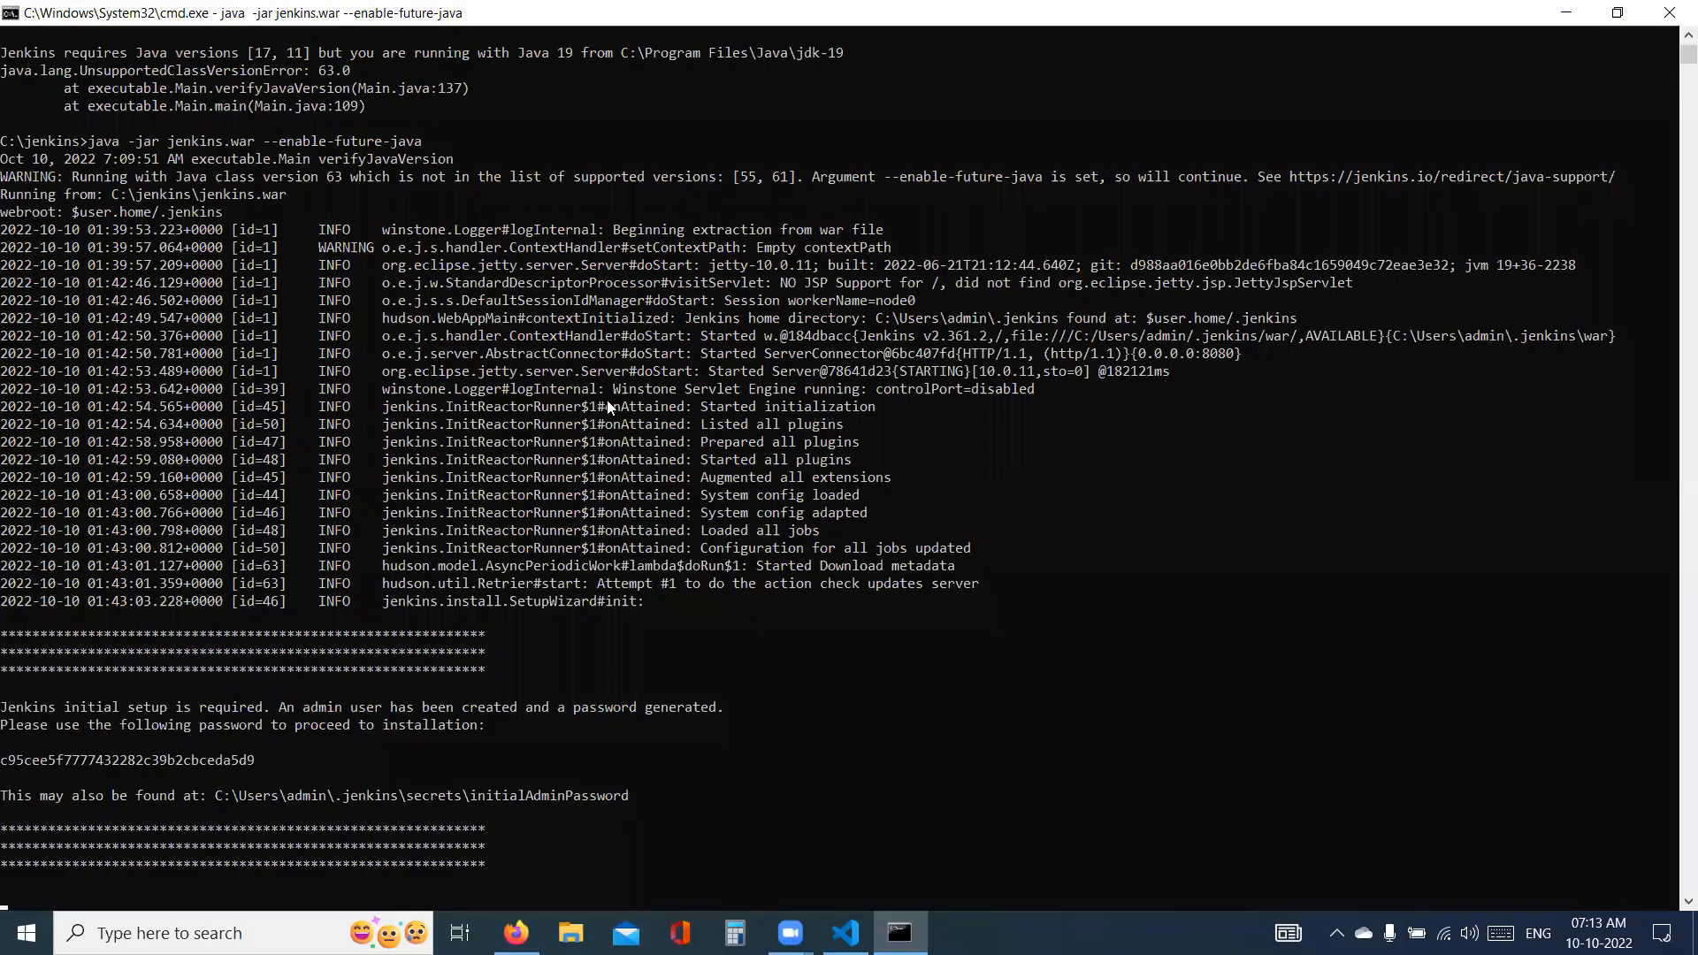
left_click(5, 763)
left_click_drag(177, 762, 248, 762)
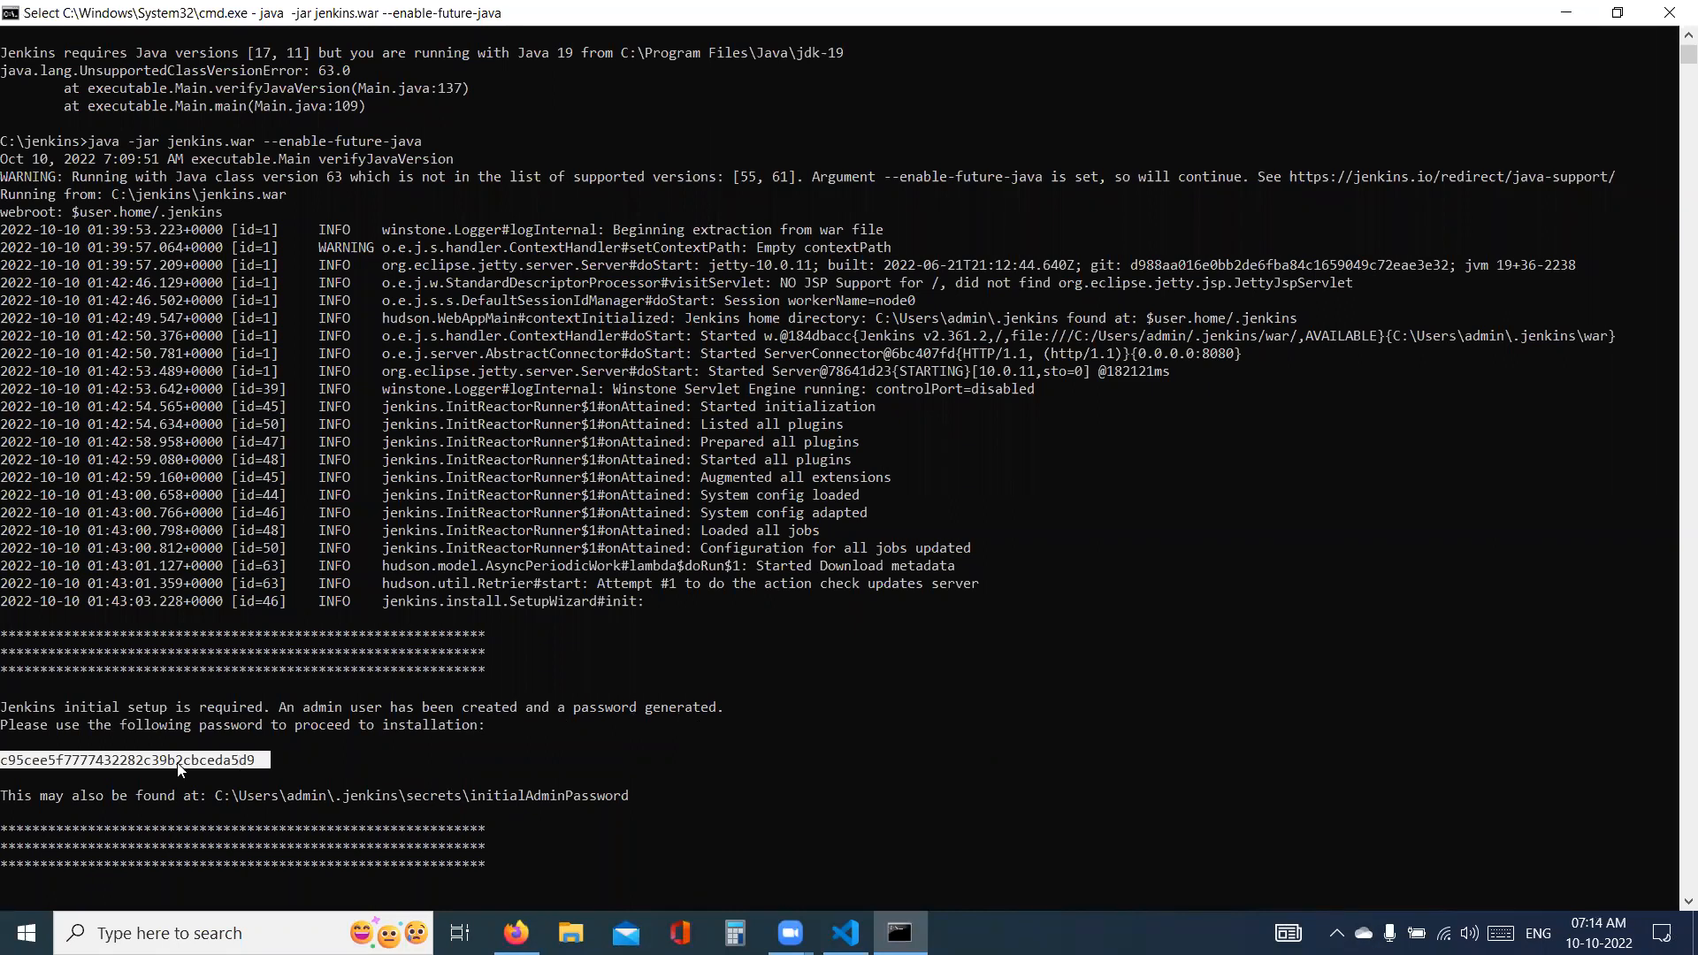
left_click(296, 739)
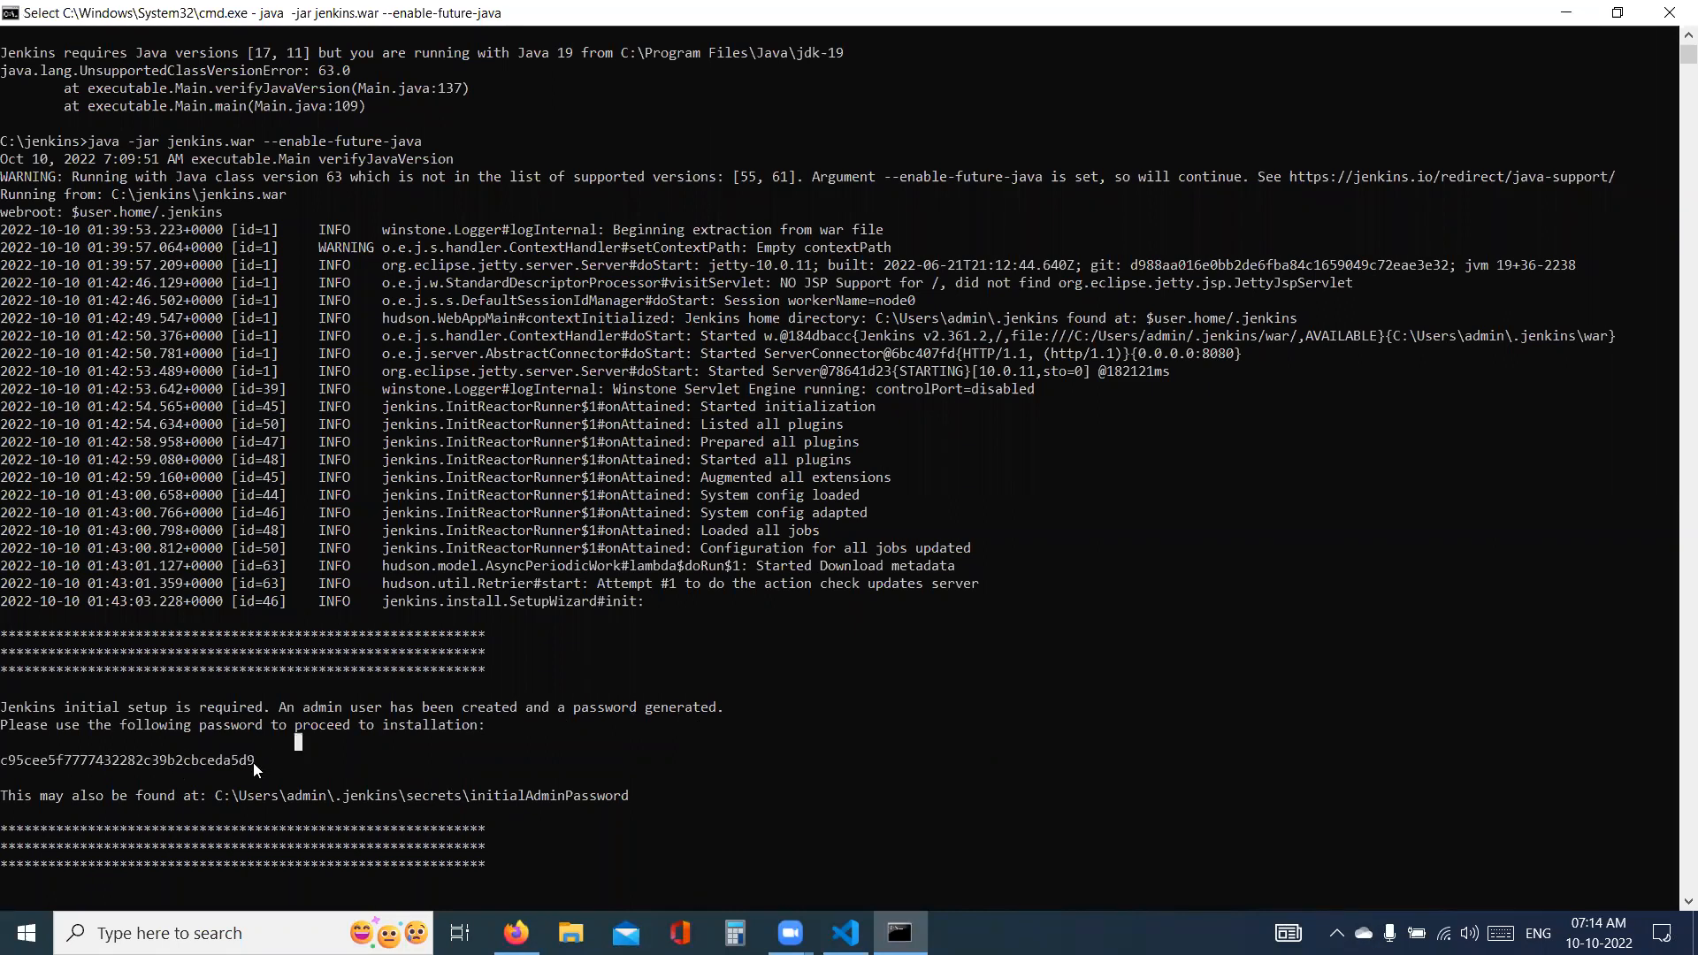
left_click_drag(251, 761, 17, 761)
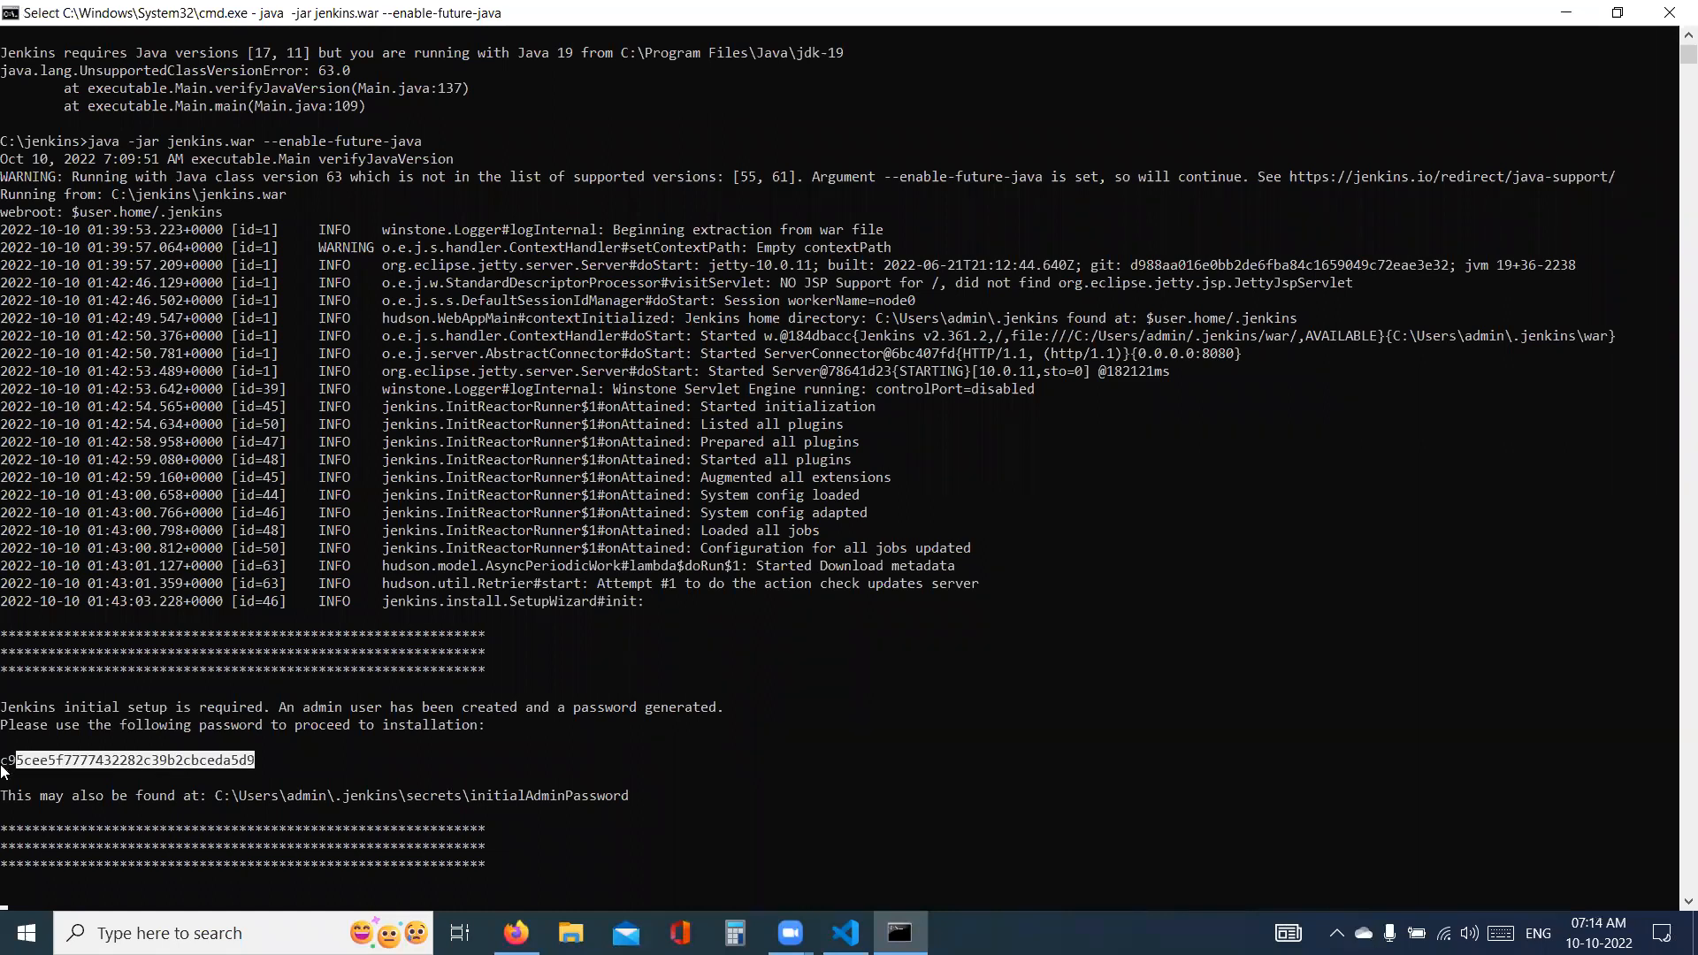
double_click(227, 764)
key("ctrl+c")
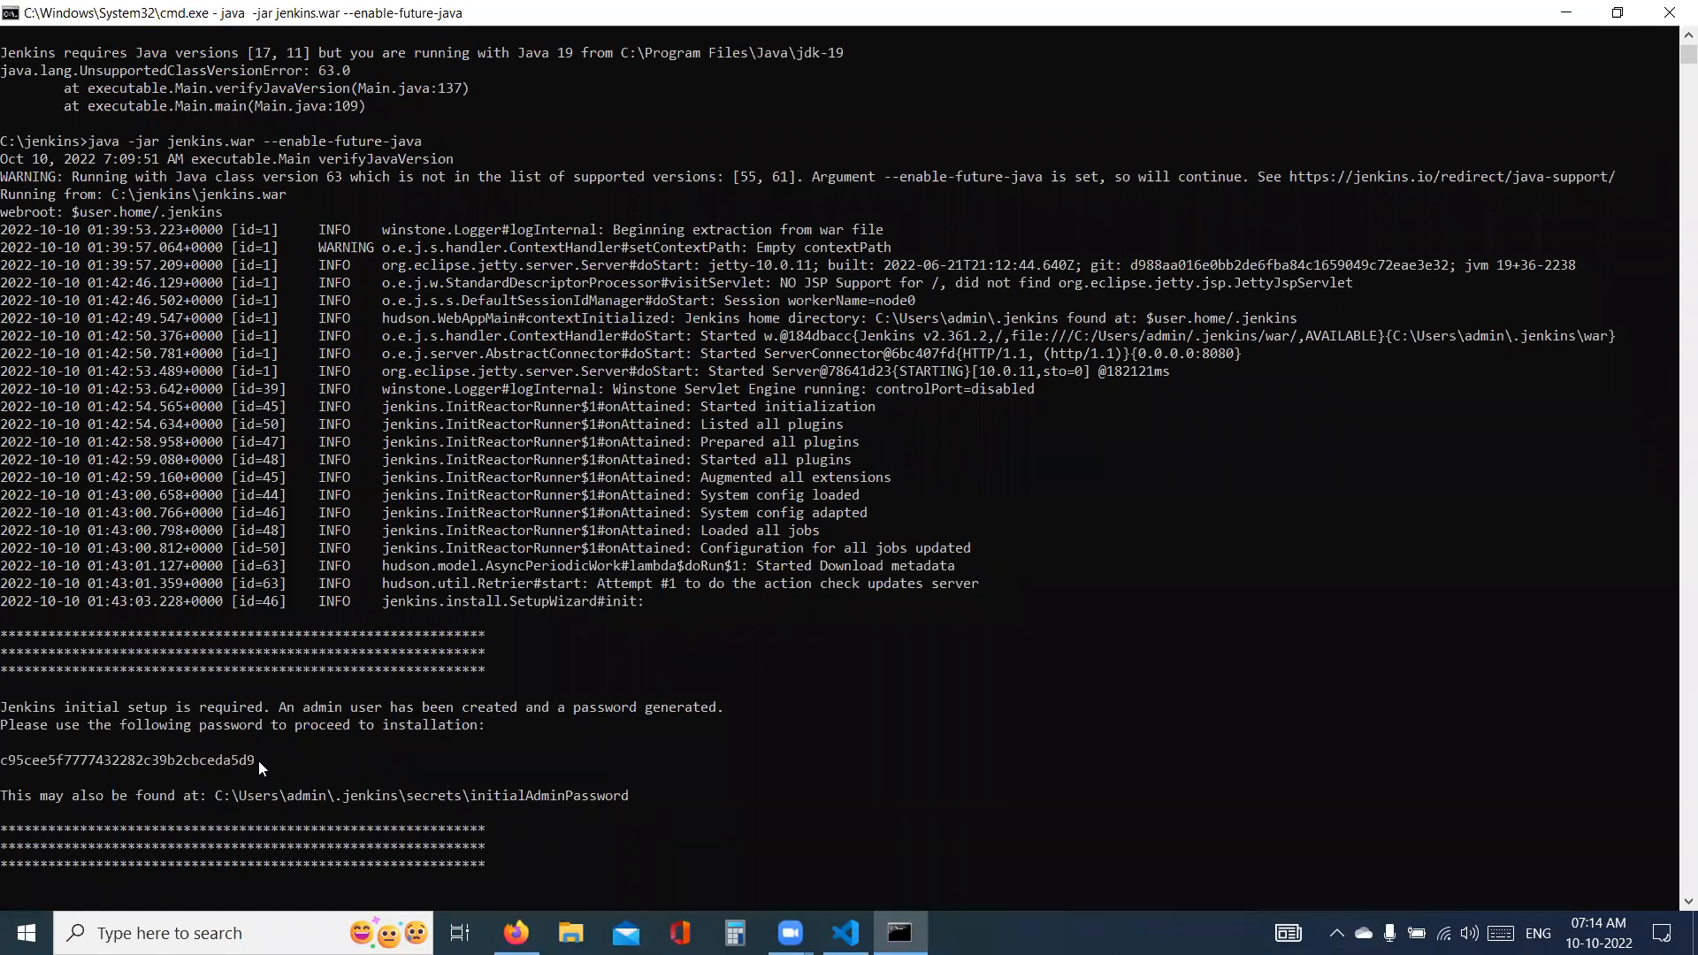
left_click_drag(251, 761, 218, 761)
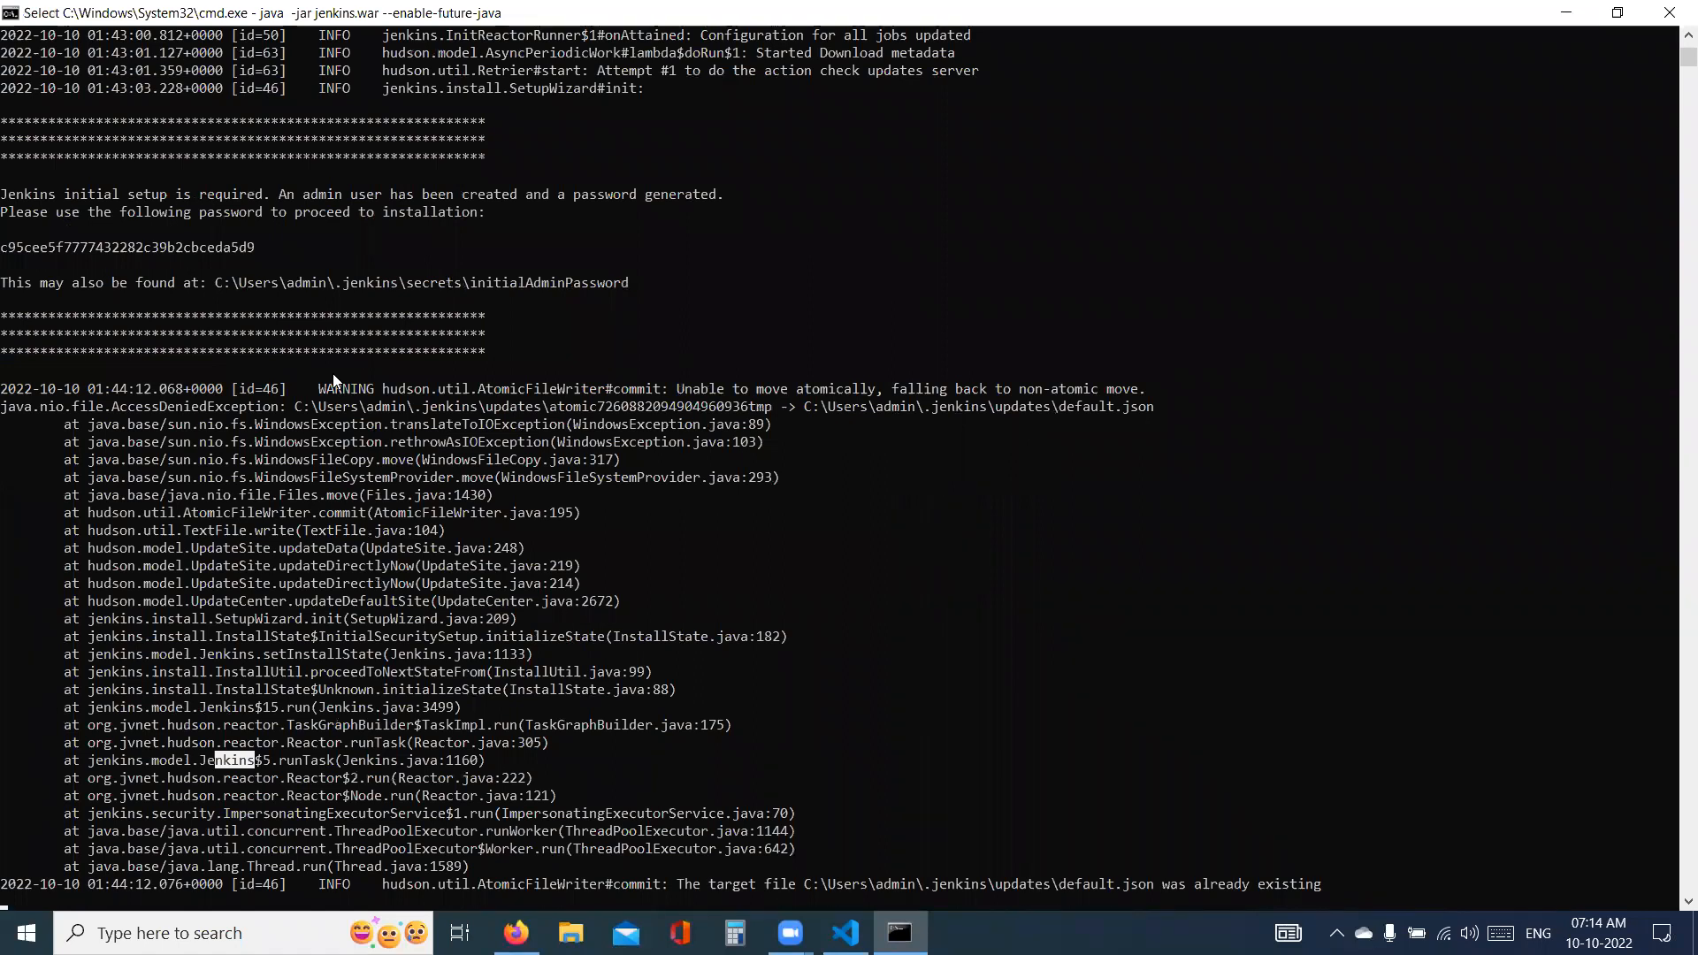
scroll(335, 381, "down", 1)
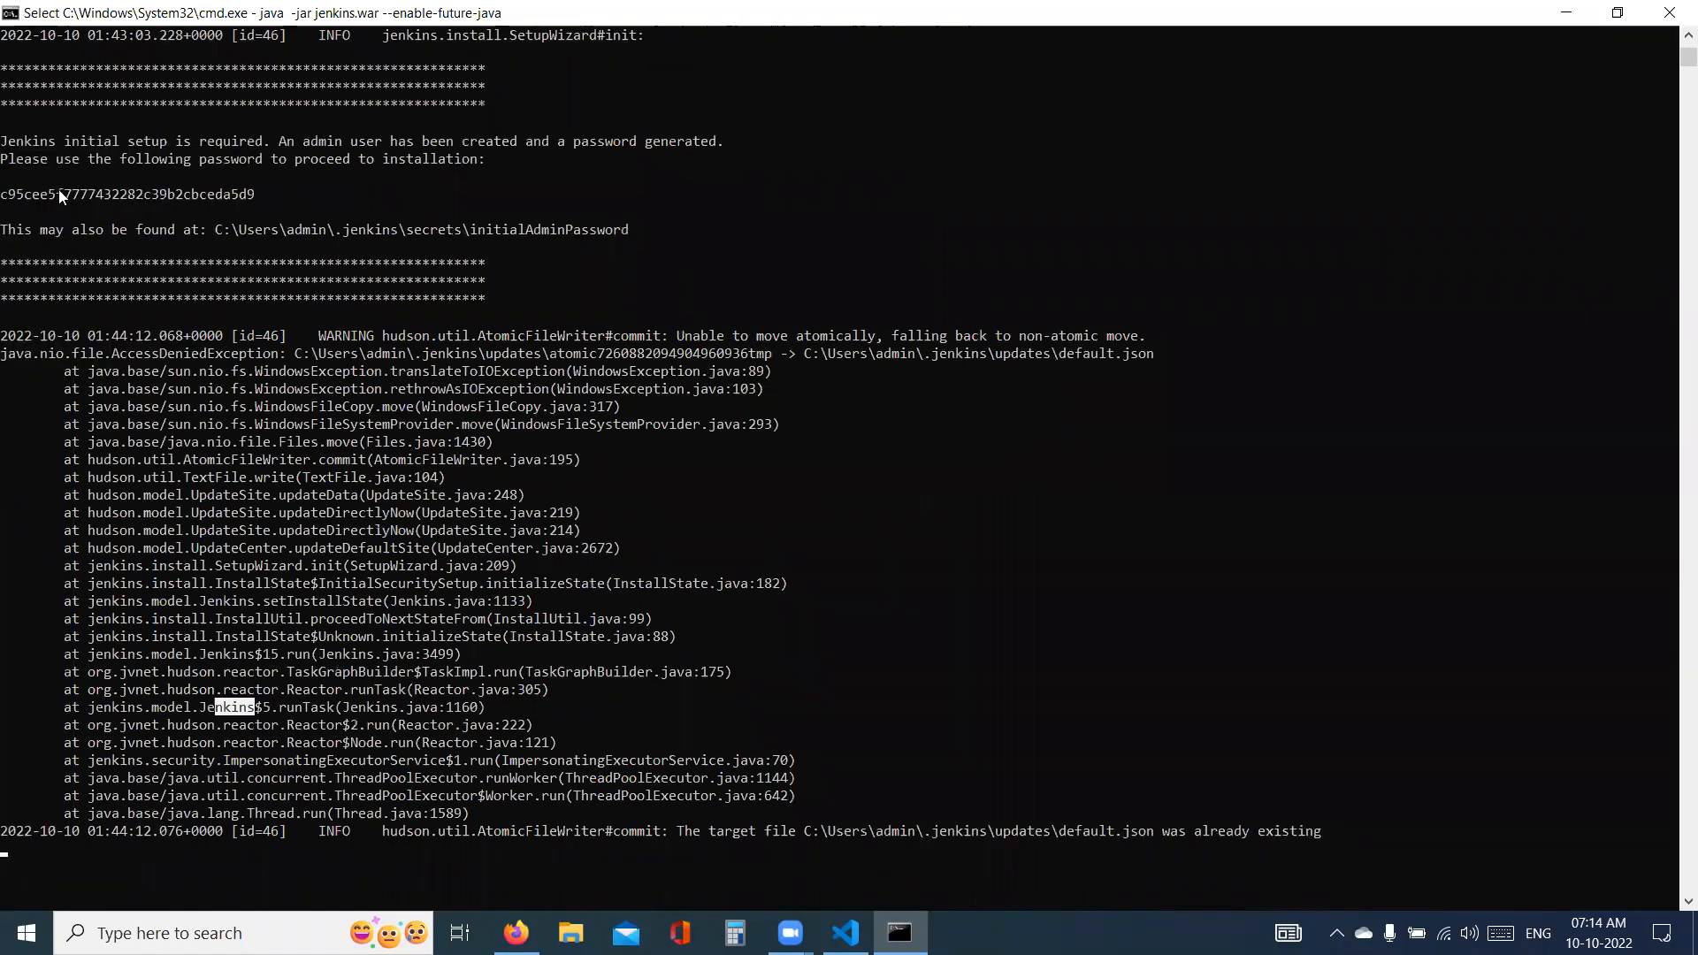
left_click_drag(2, 193, 245, 202)
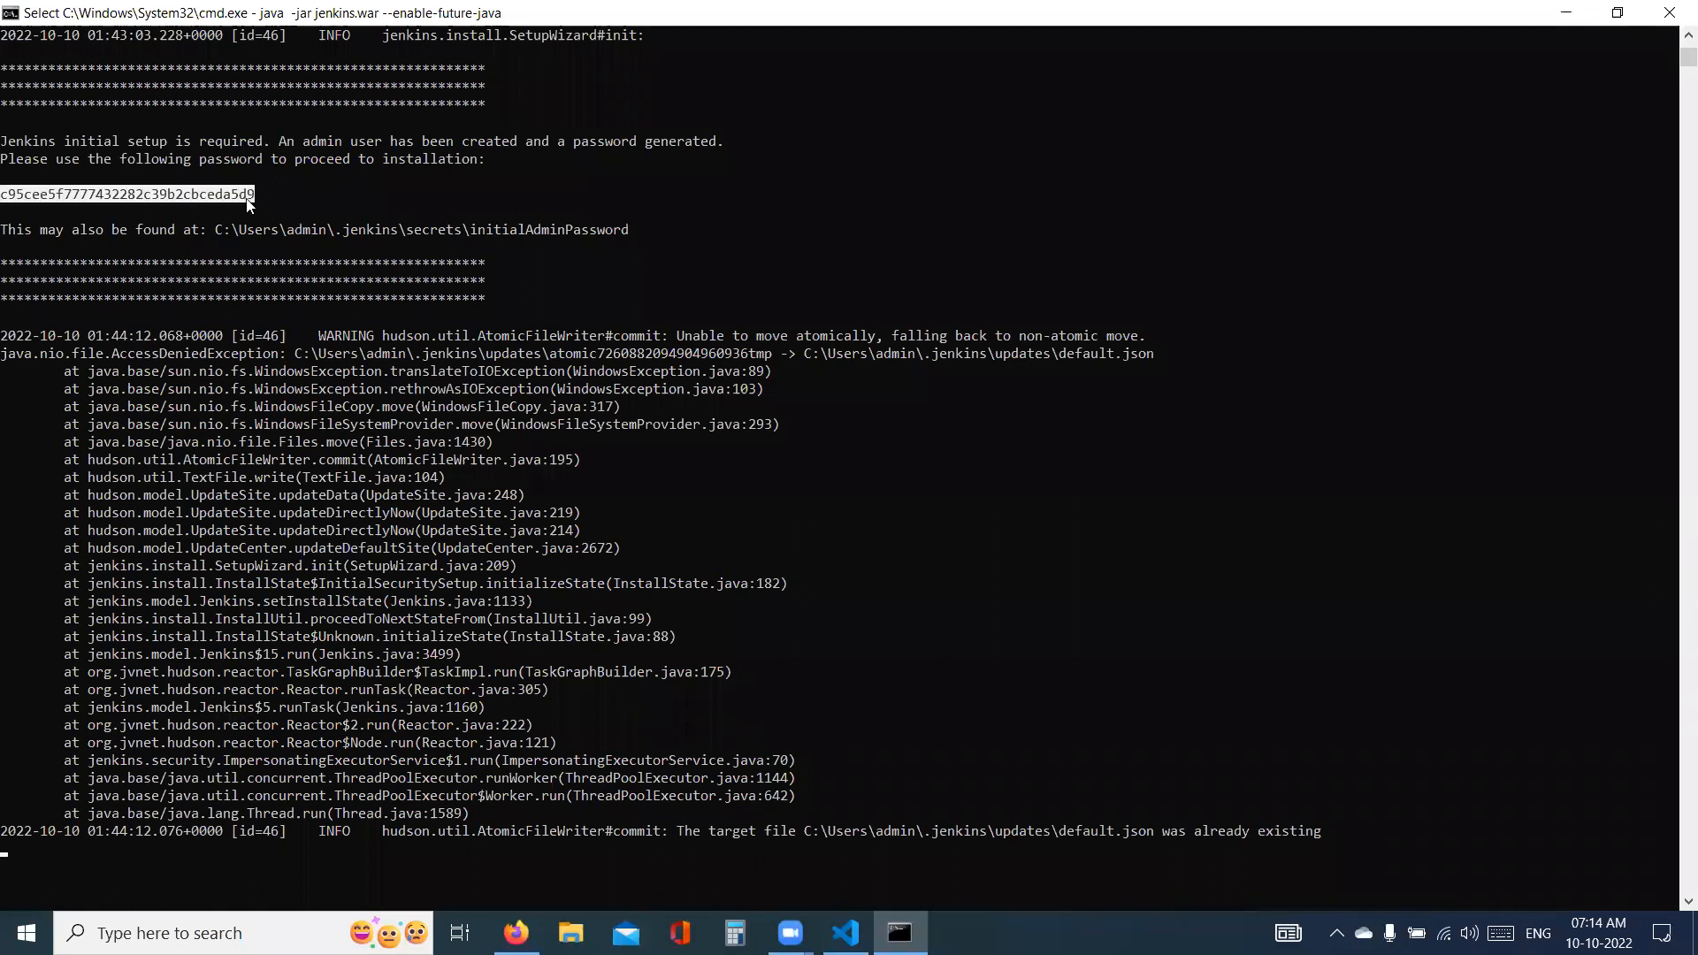
- Return to Firefox, paste the administrator password on the Unlock Jenkins page, and clear the field again
key("alt+Tab")
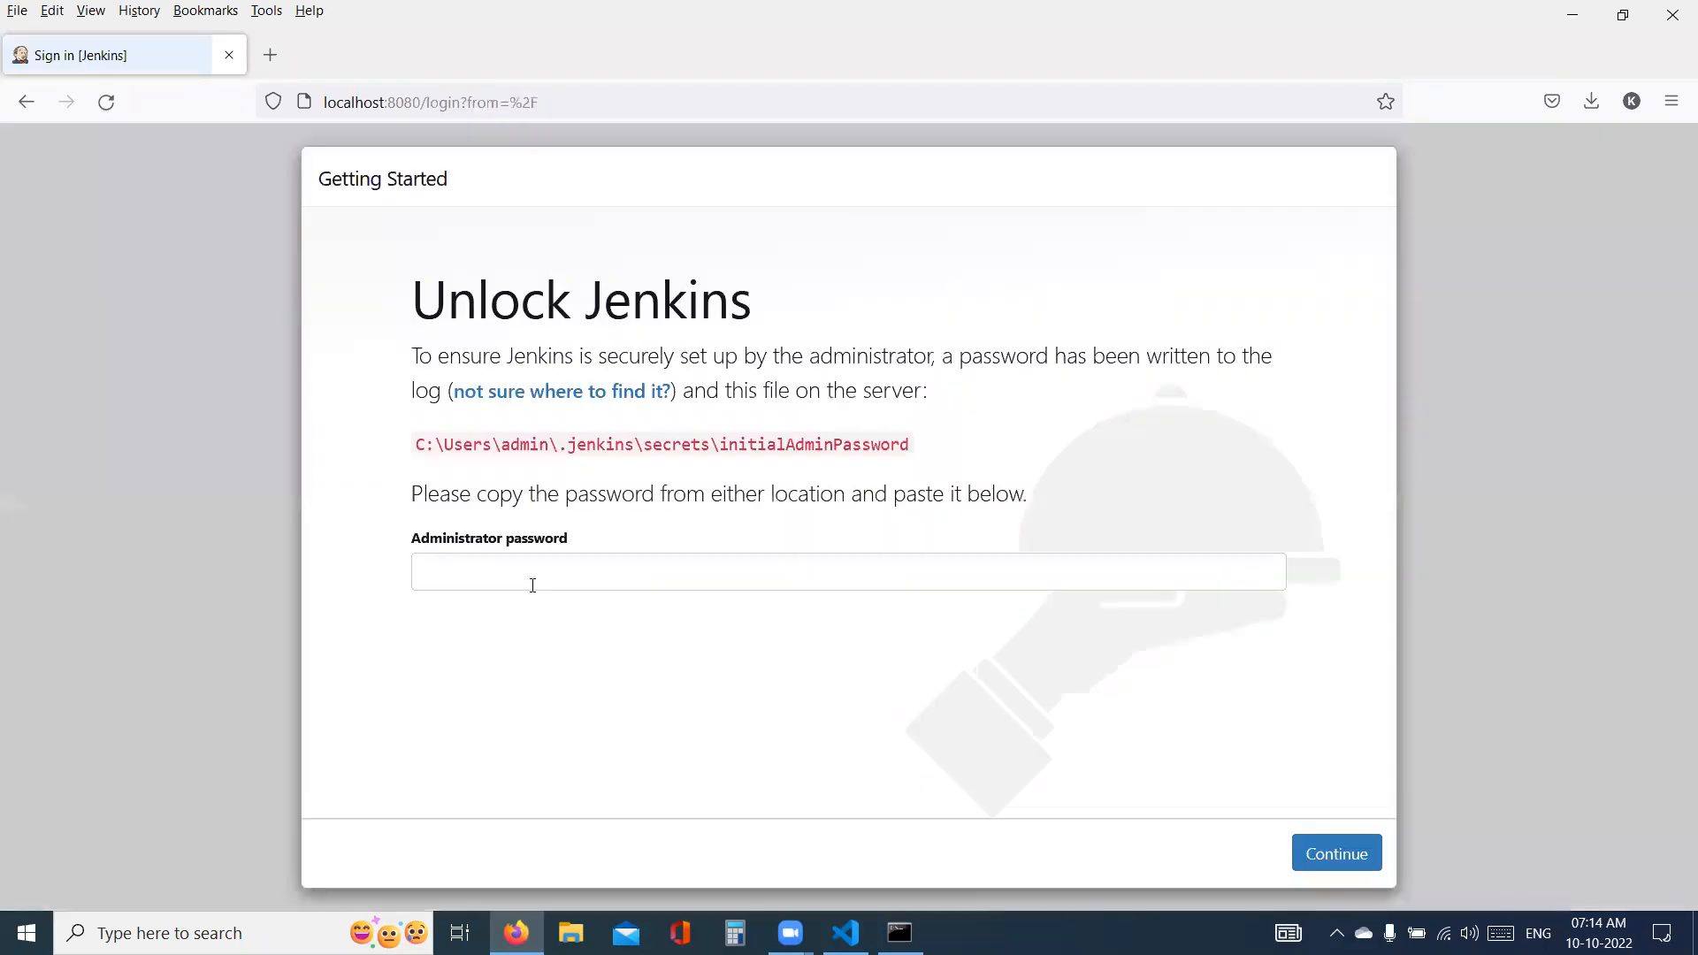
left_click(533, 584)
key("ctrl+v")
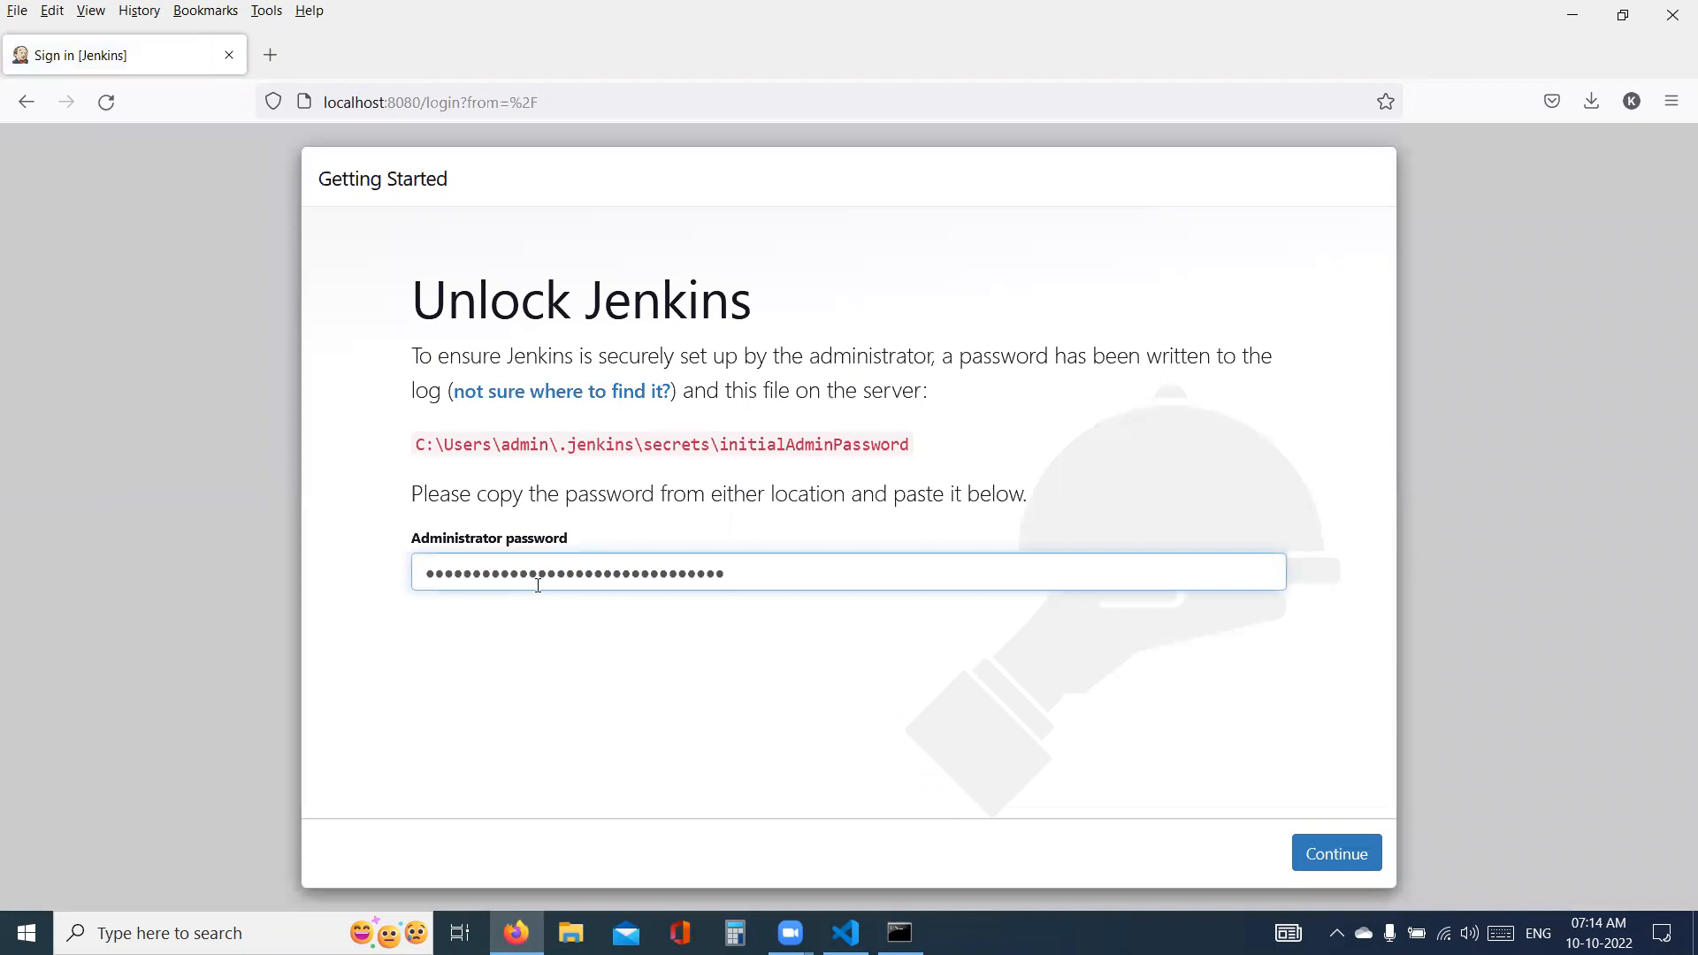
double_click(766, 573)
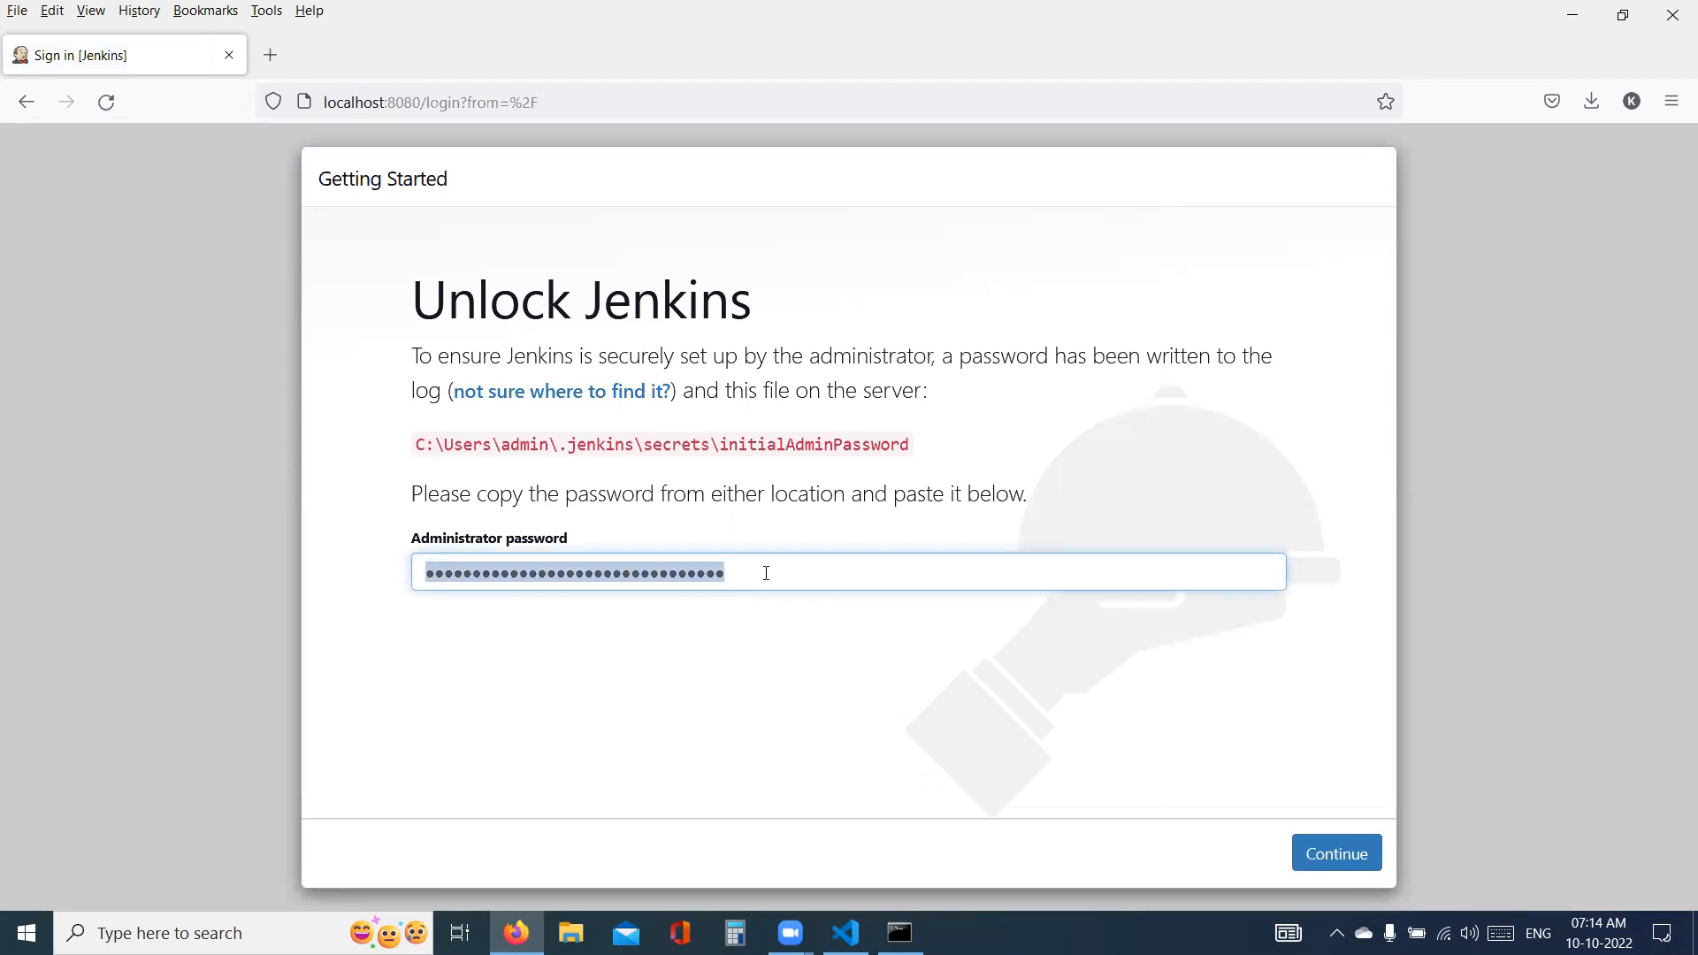
key("BackSpace")
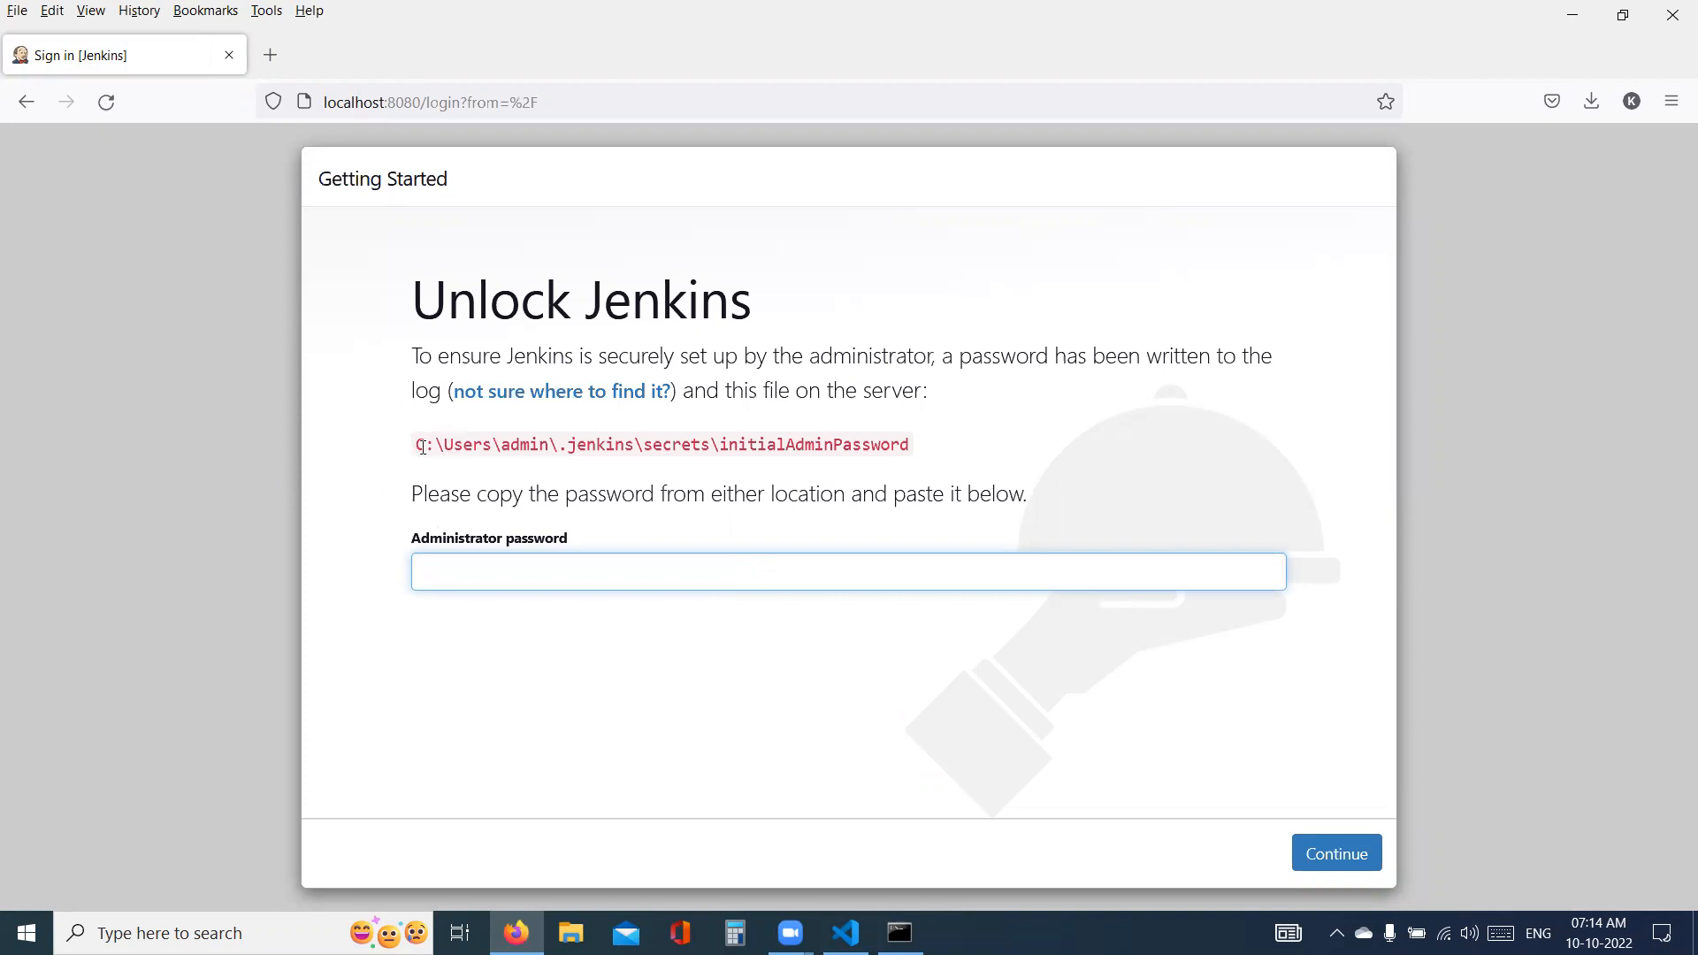
- Open the folder C:\Users\admin\.jenkins\secrets in File Explorer, following the path highlighted on the Unlock Jenkins page
left_click_drag(420, 446, 917, 436)
left_click(571, 933)
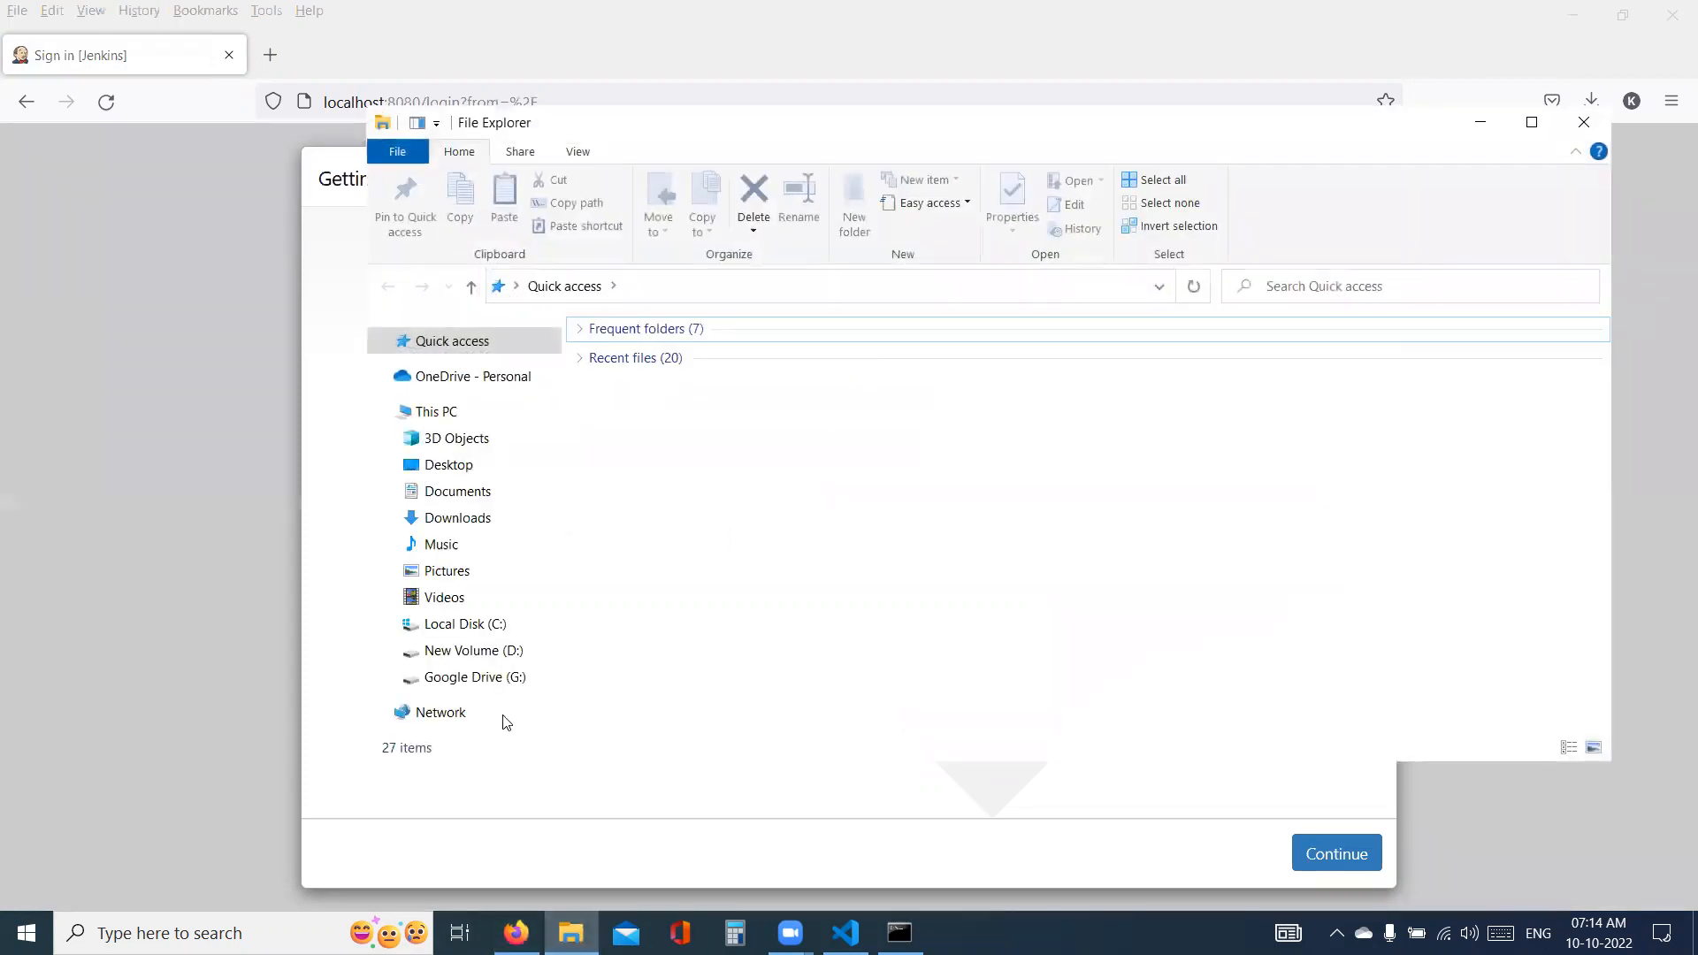
left_click(471, 623)
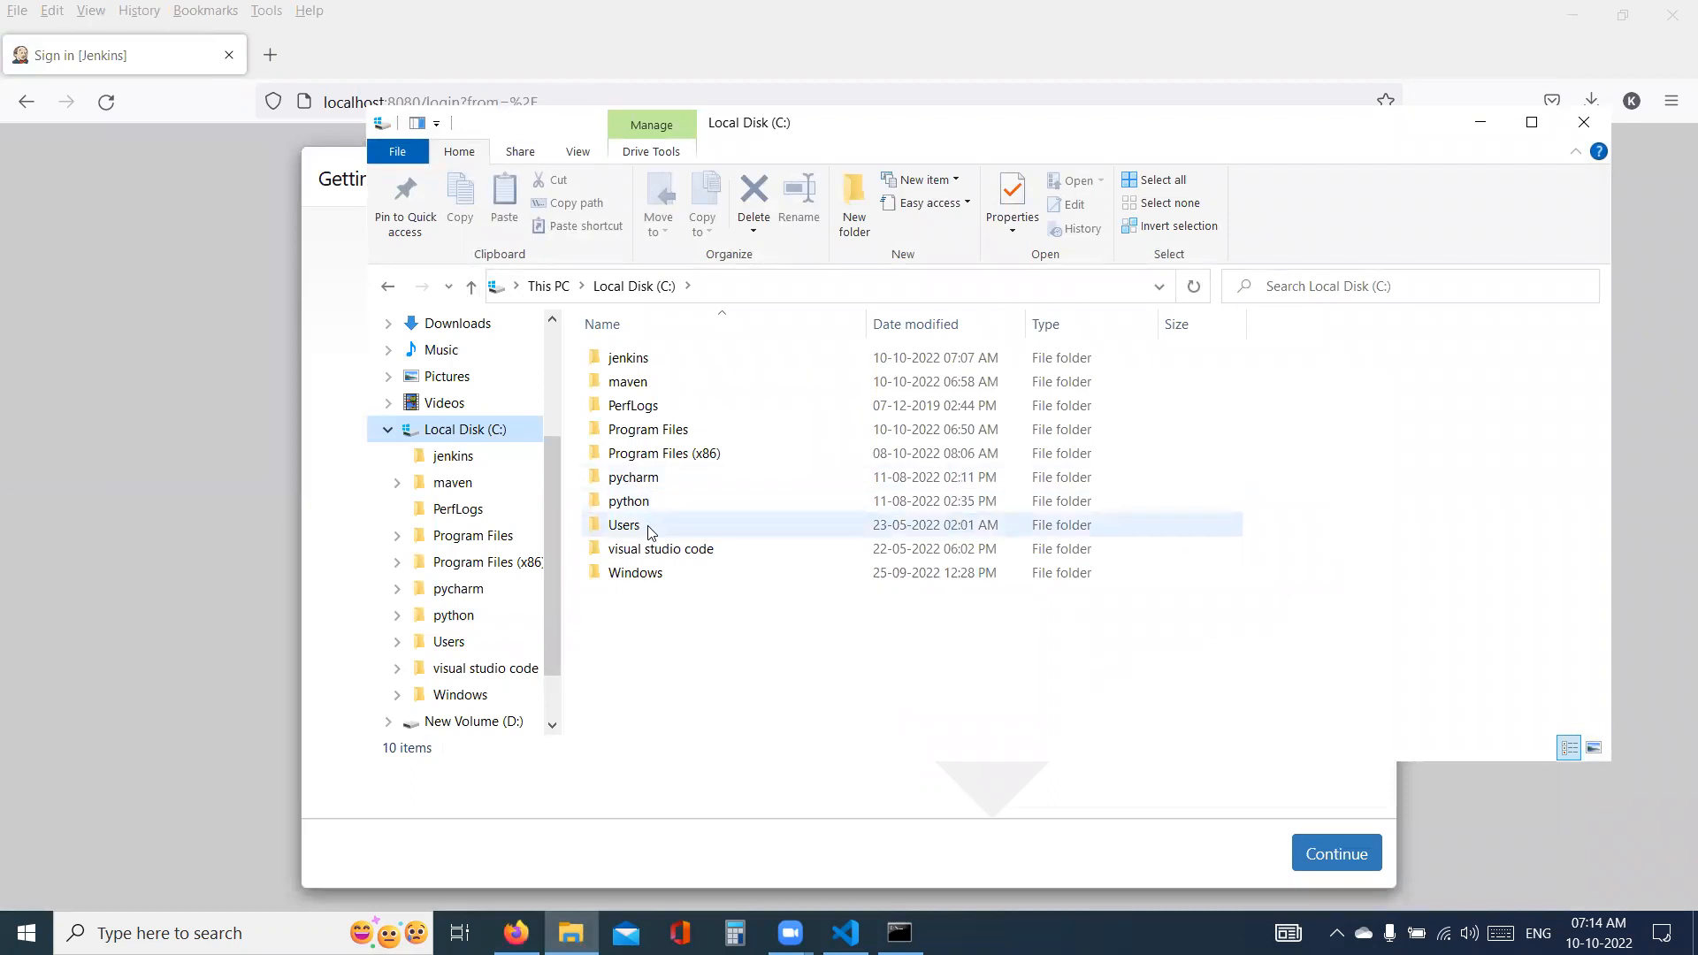
double_click(650, 529)
left_click(623, 357)
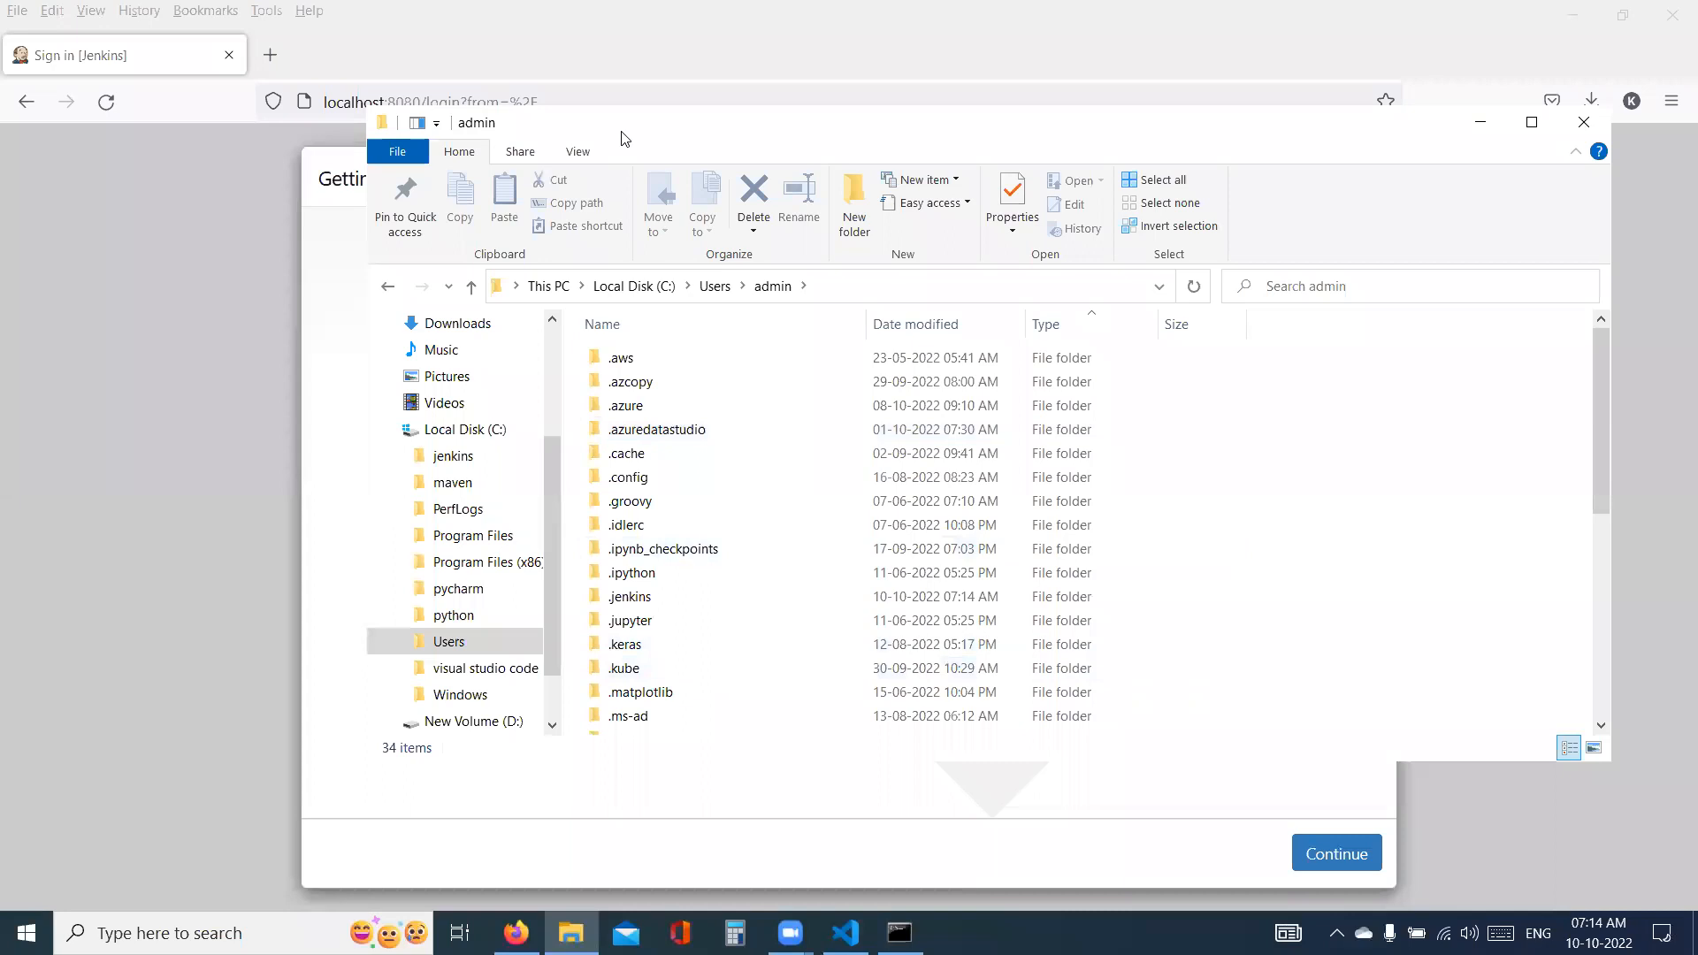
left_click_drag(624, 139, 942, 143)
scroll(973, 566, "down", 1)
double_click(967, 542)
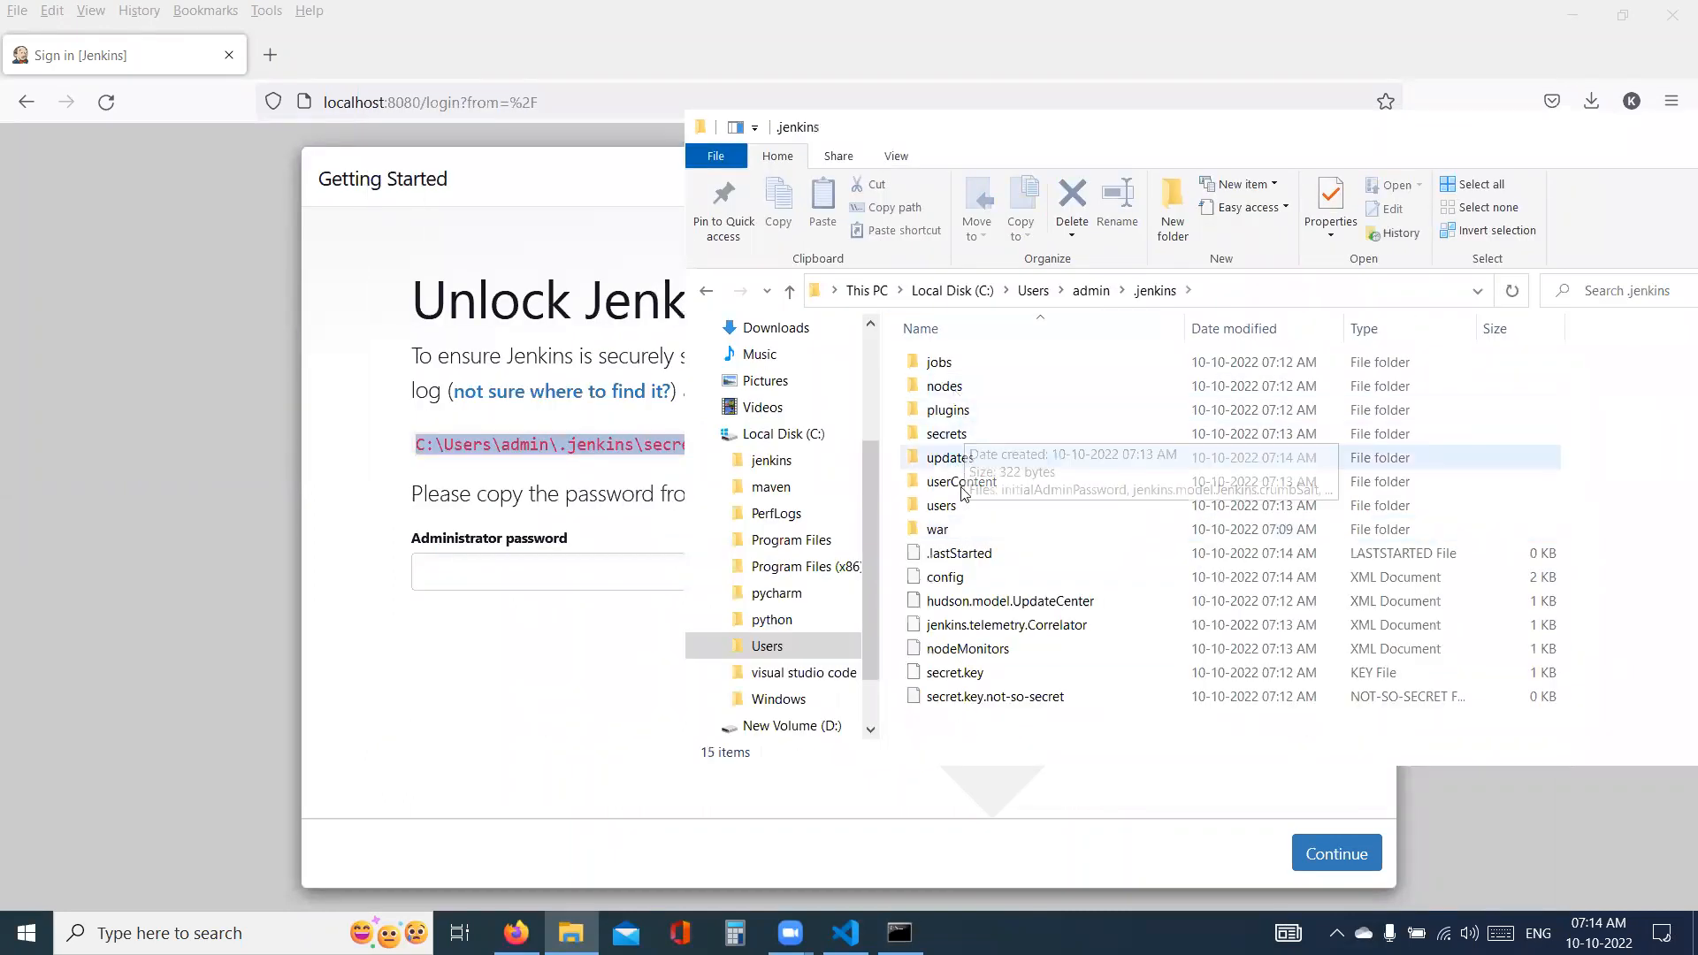
double_click(957, 435)
- Open the initialAdminPassword file with Notepad and select its entire contents for copying
left_click(990, 361)
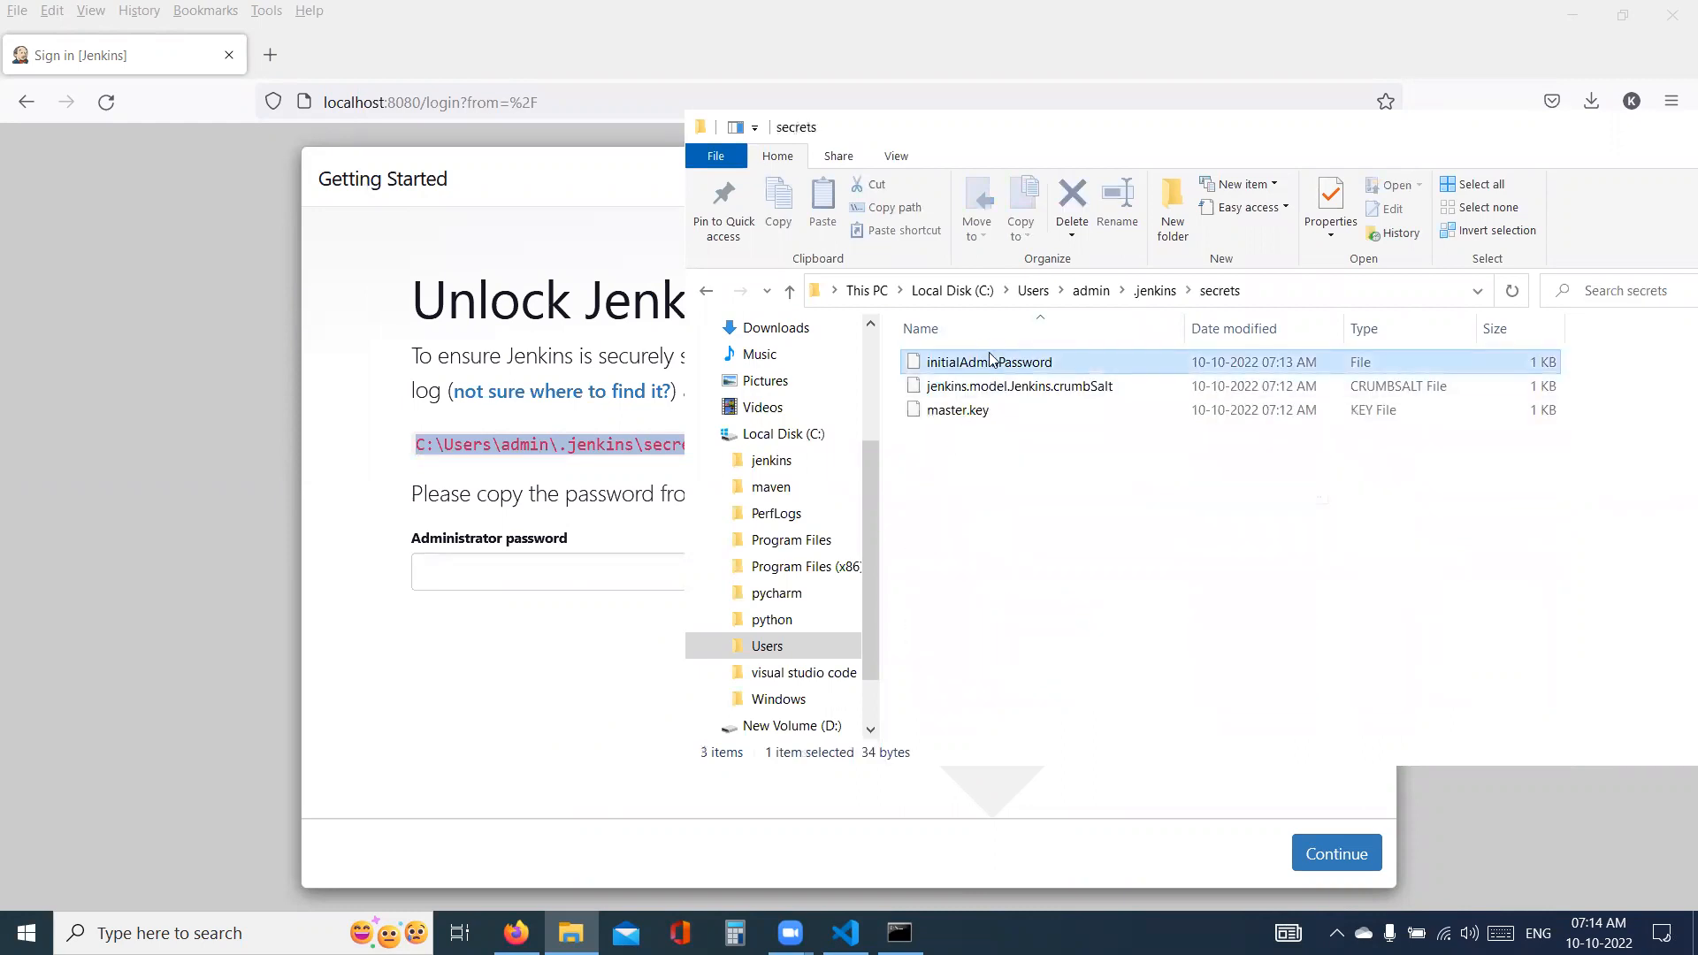
right_click(990, 361)
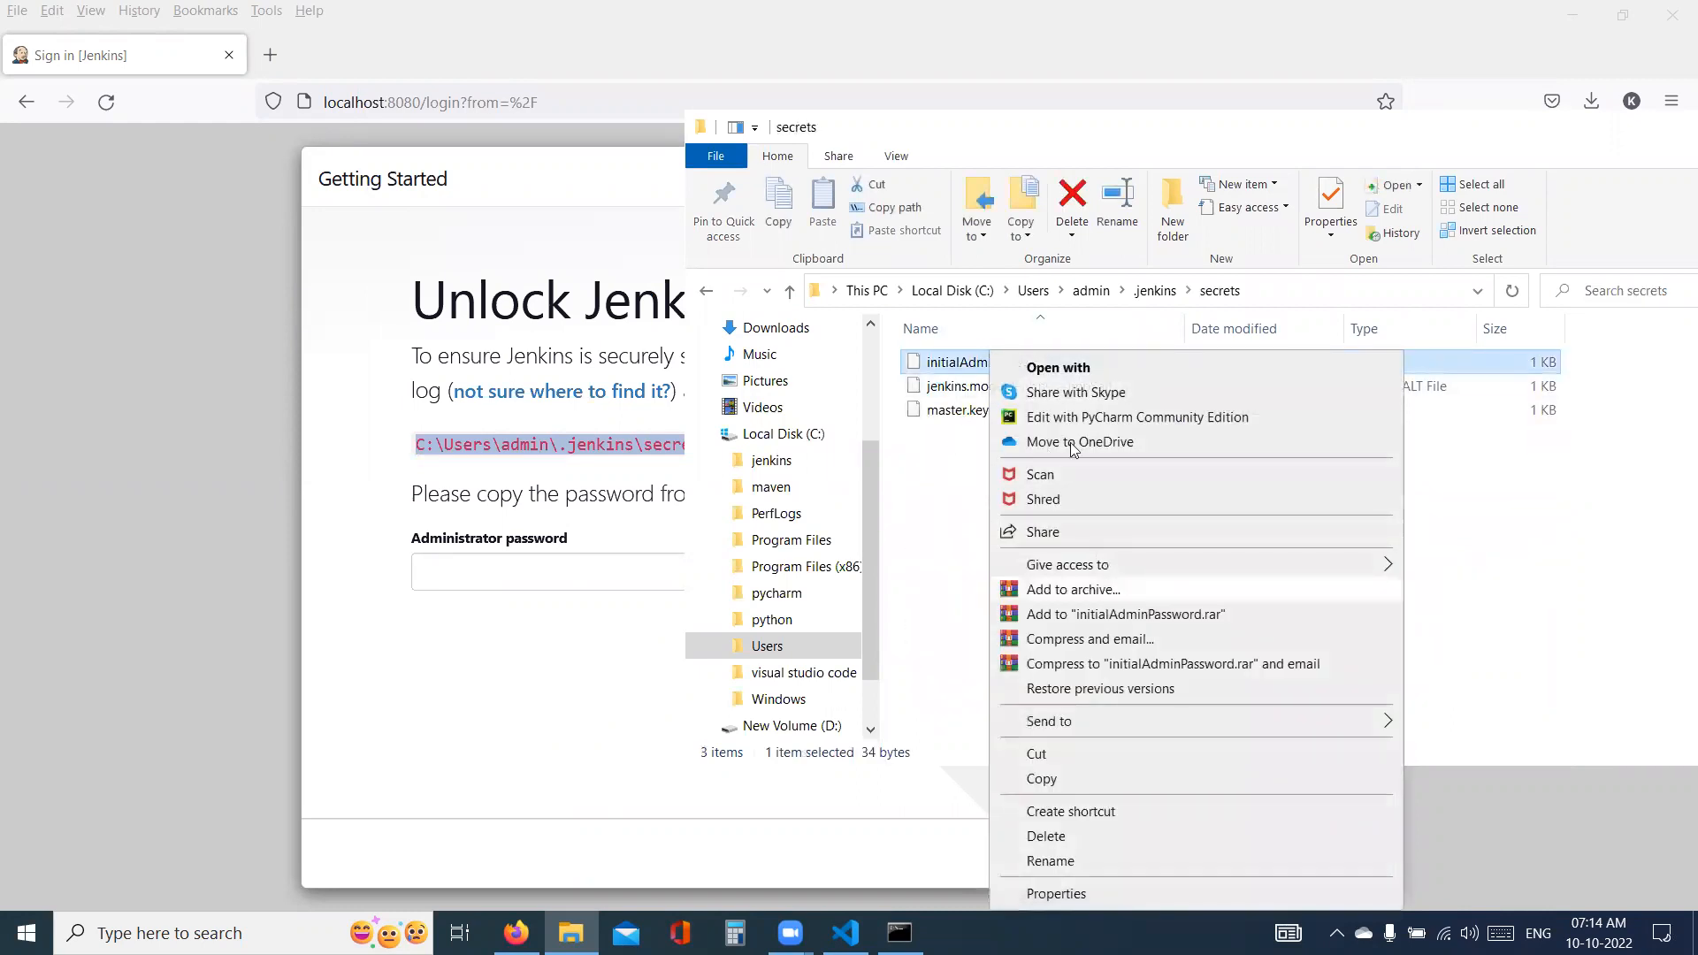
left_click(1061, 368)
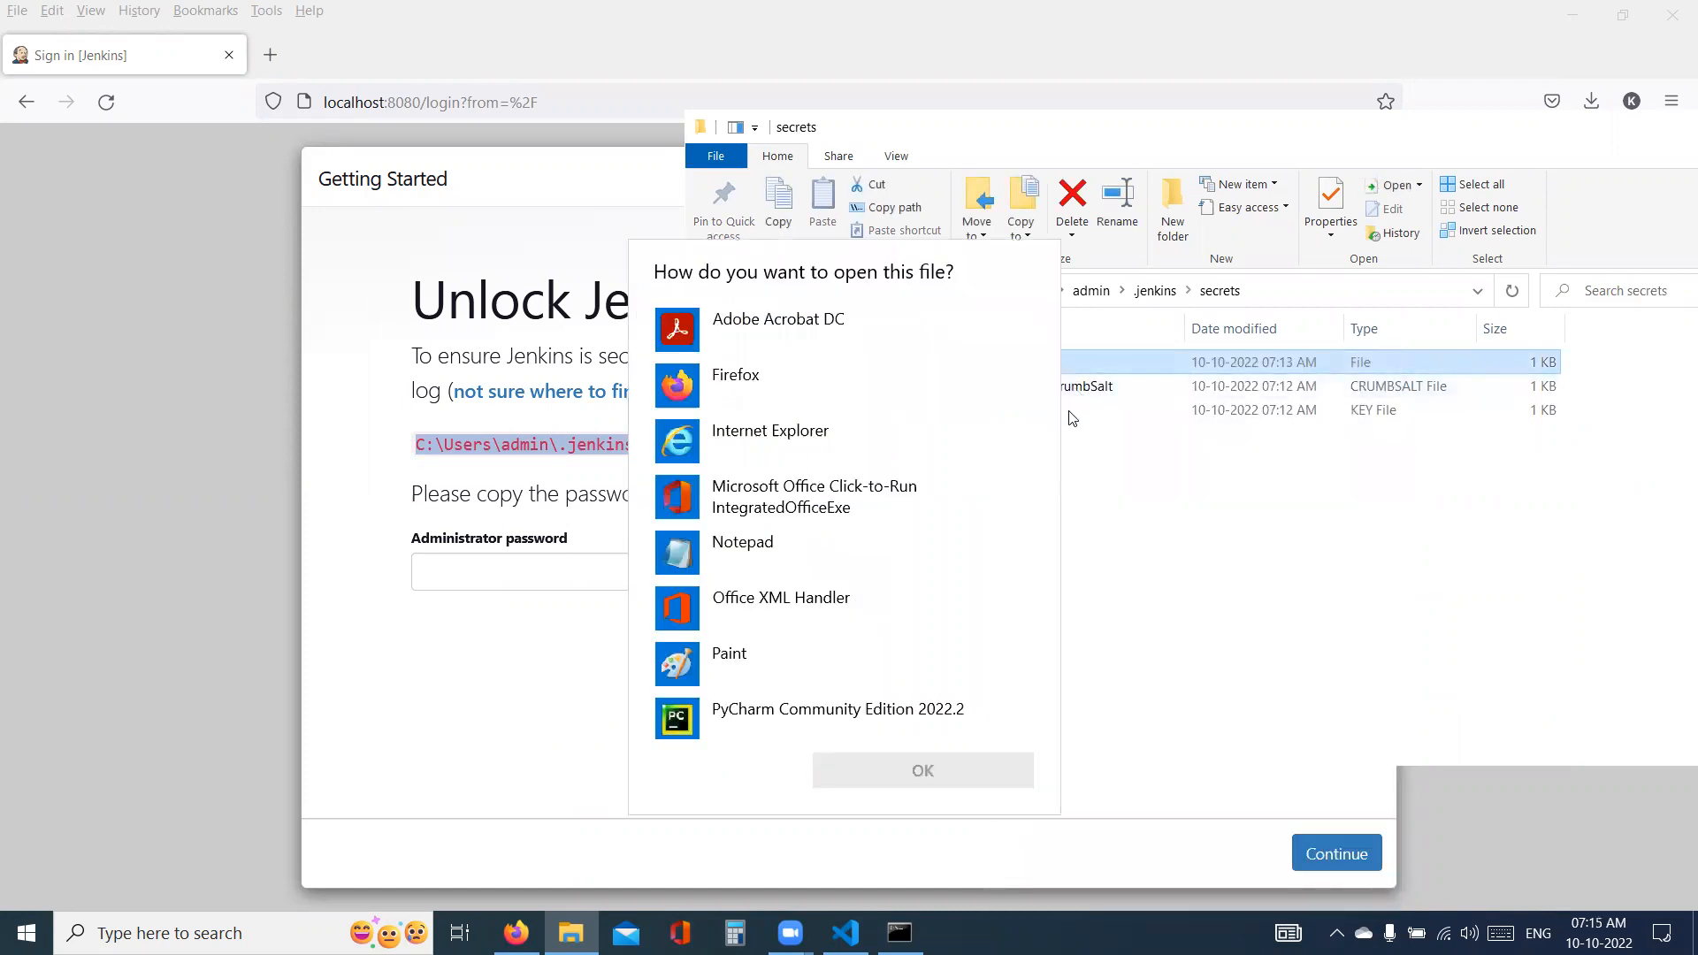
left_click(699, 565)
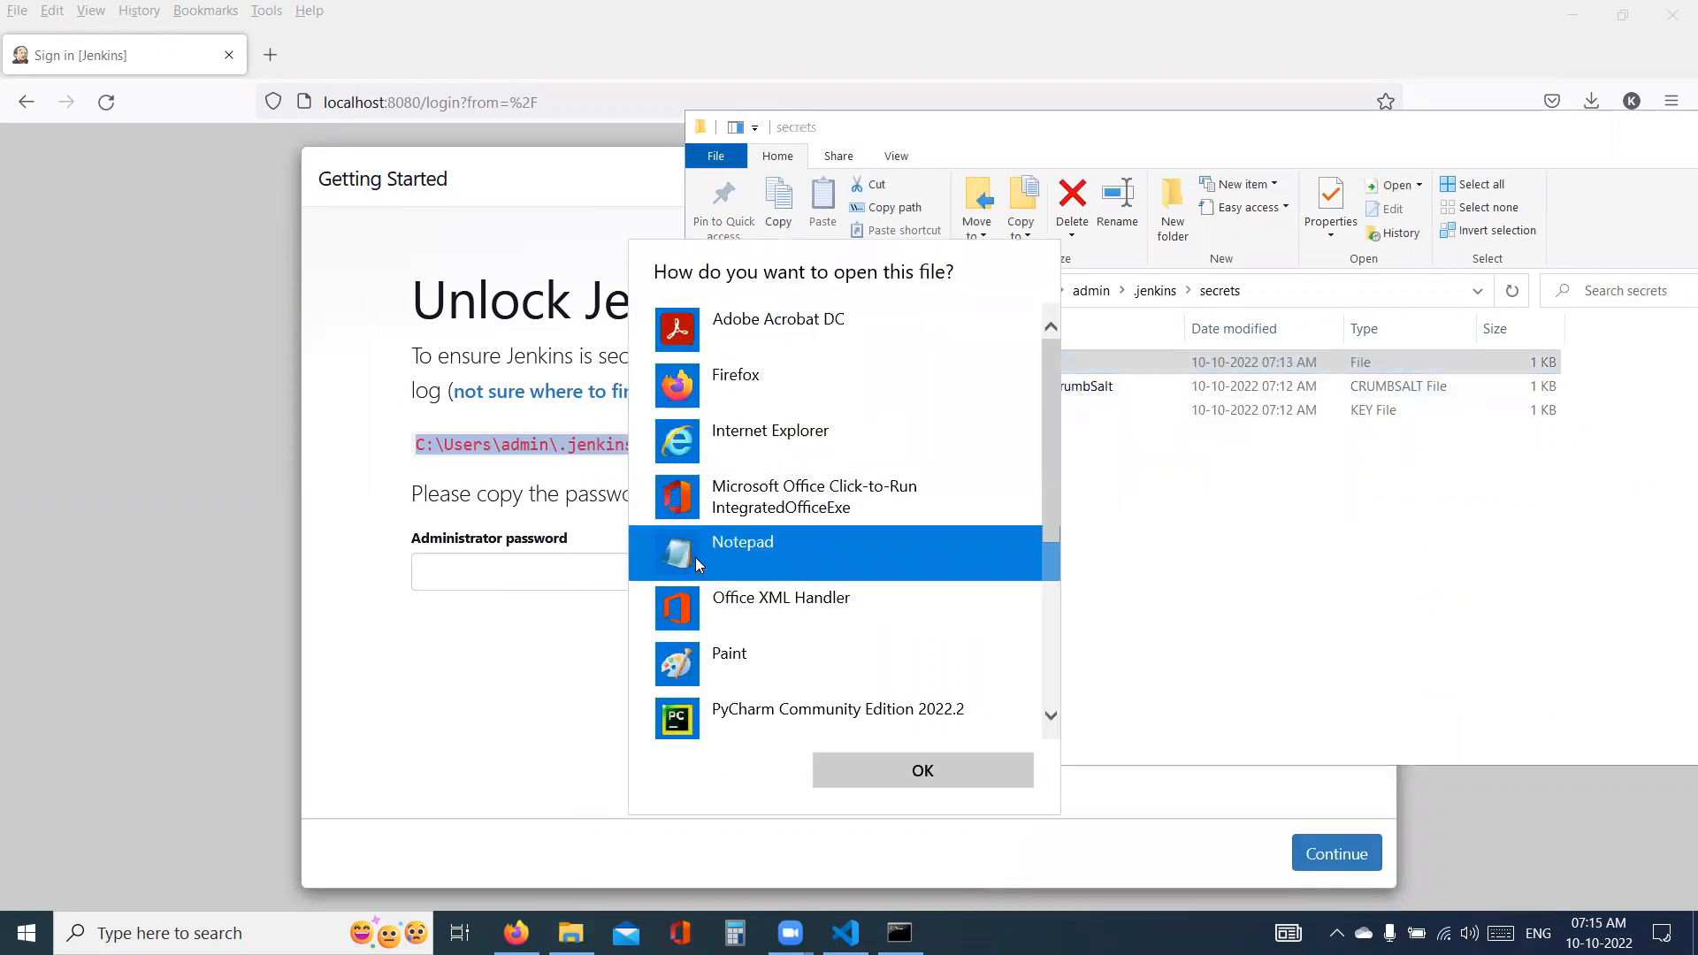
double_click(698, 564)
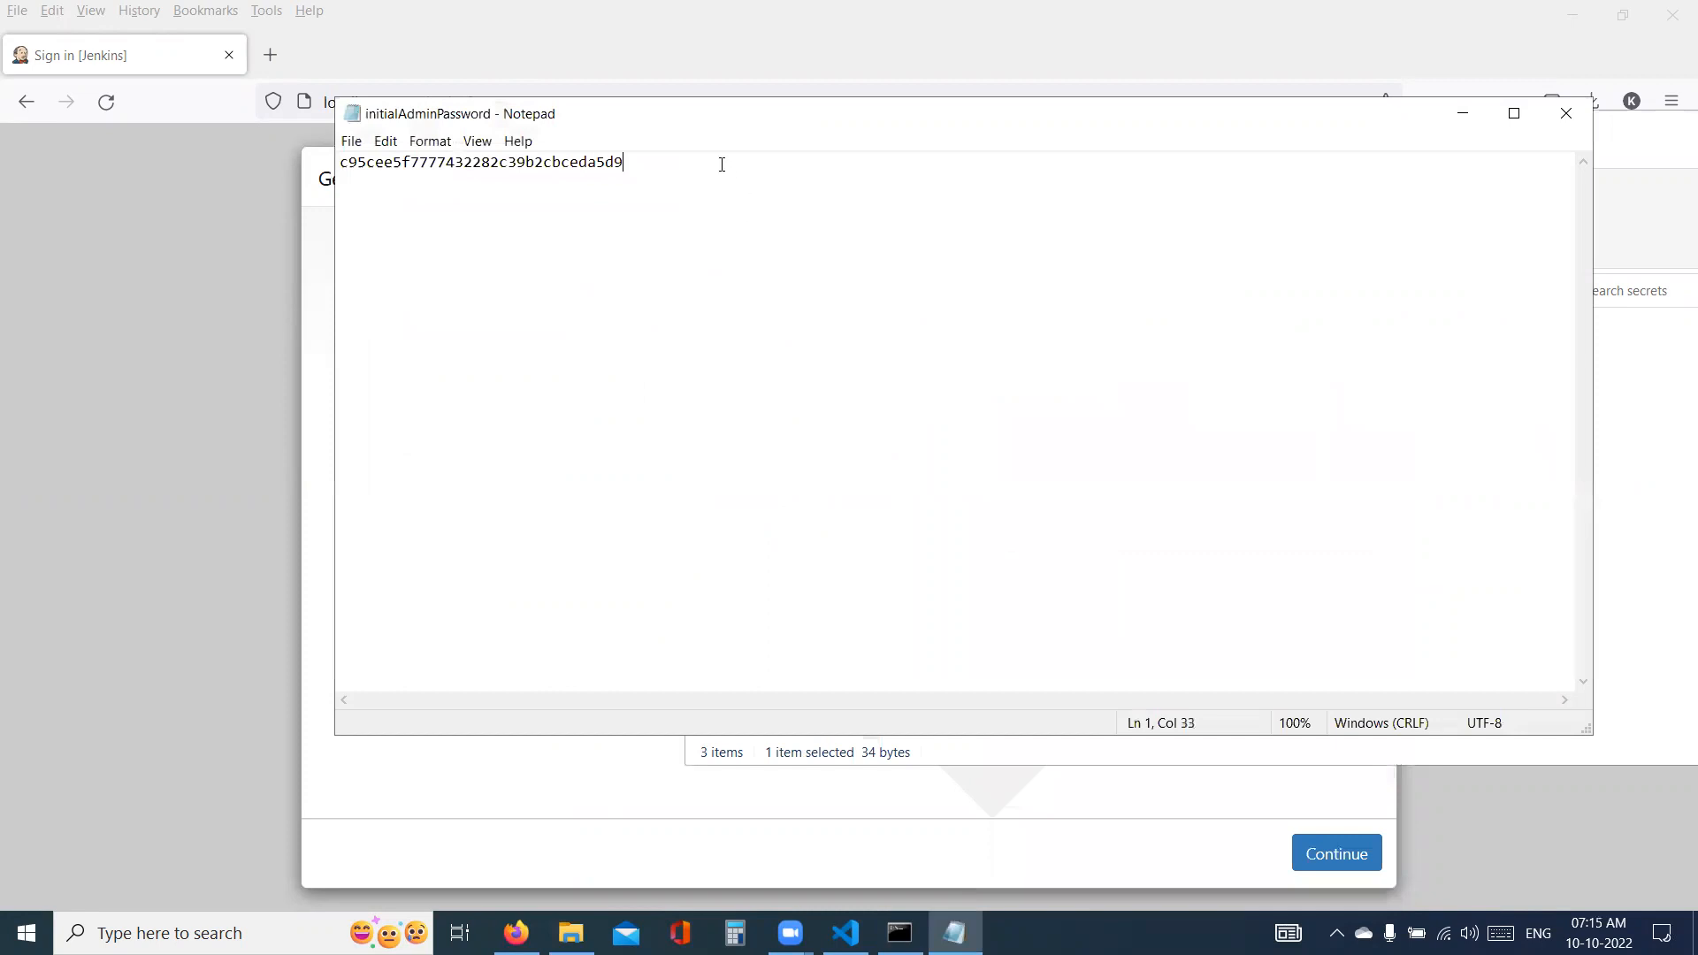
key("ctrl+a")
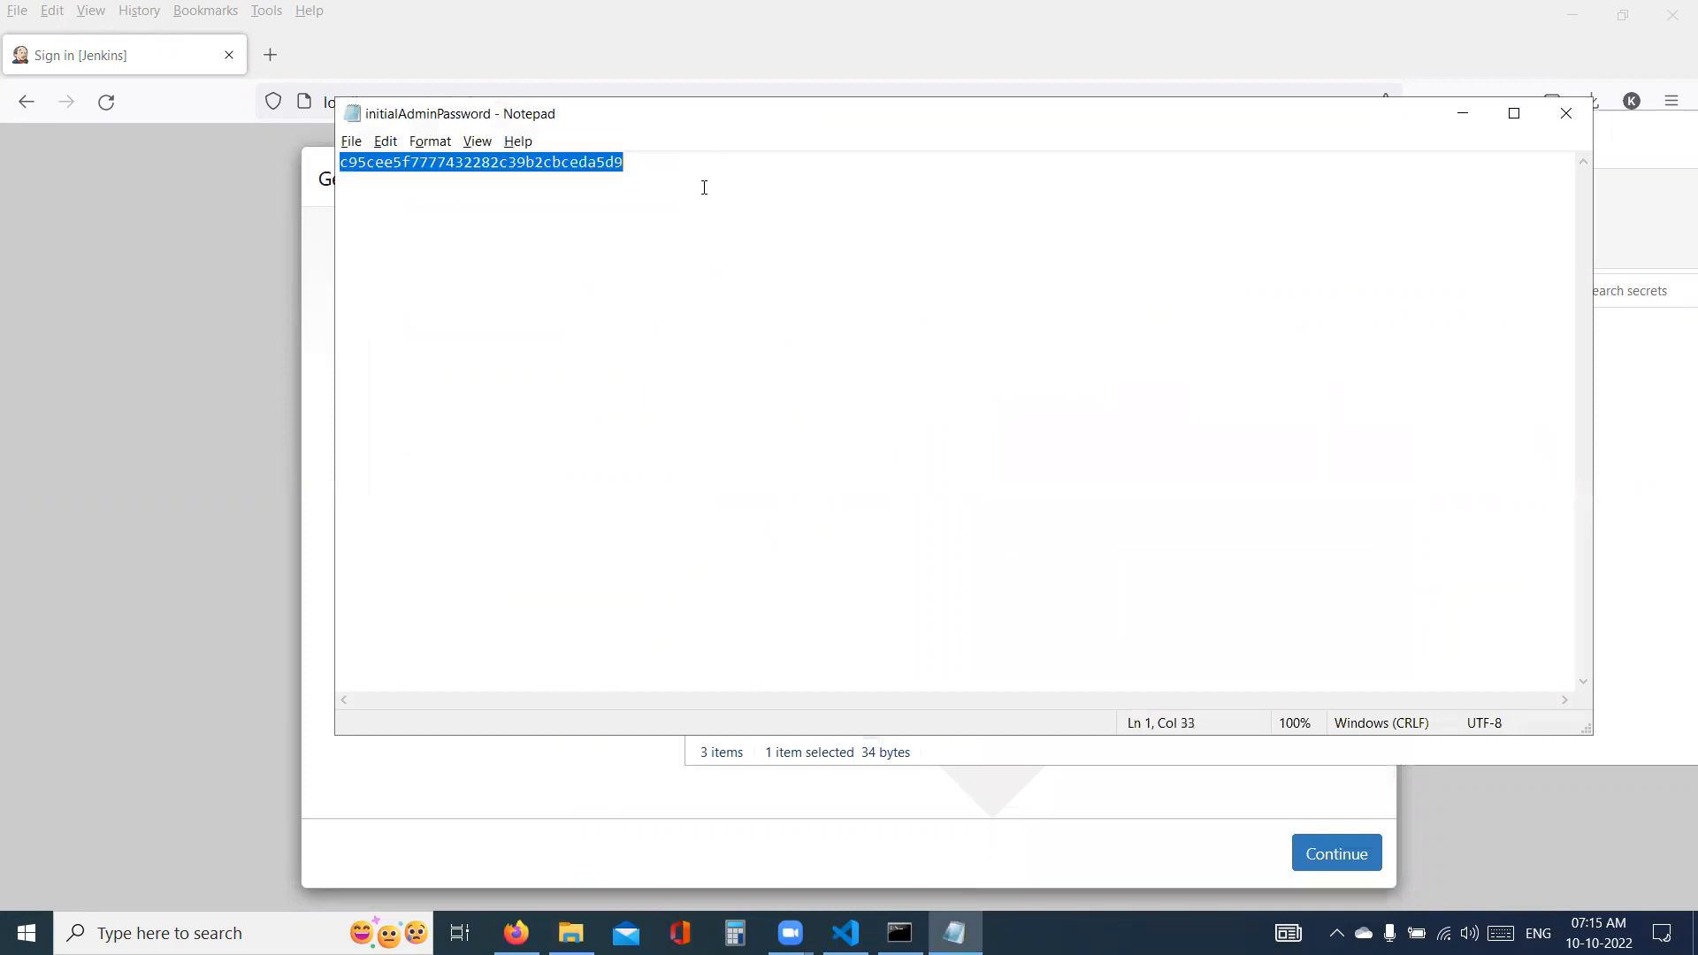
- Return to the Unlock Jenkins page in Firefox, paste the administrator password, and continue to the plugin setup
key("alt+Tab")
left_click(498, 813)
left_click(524, 569)
key("ctrl+v")
left_click(1338, 855)
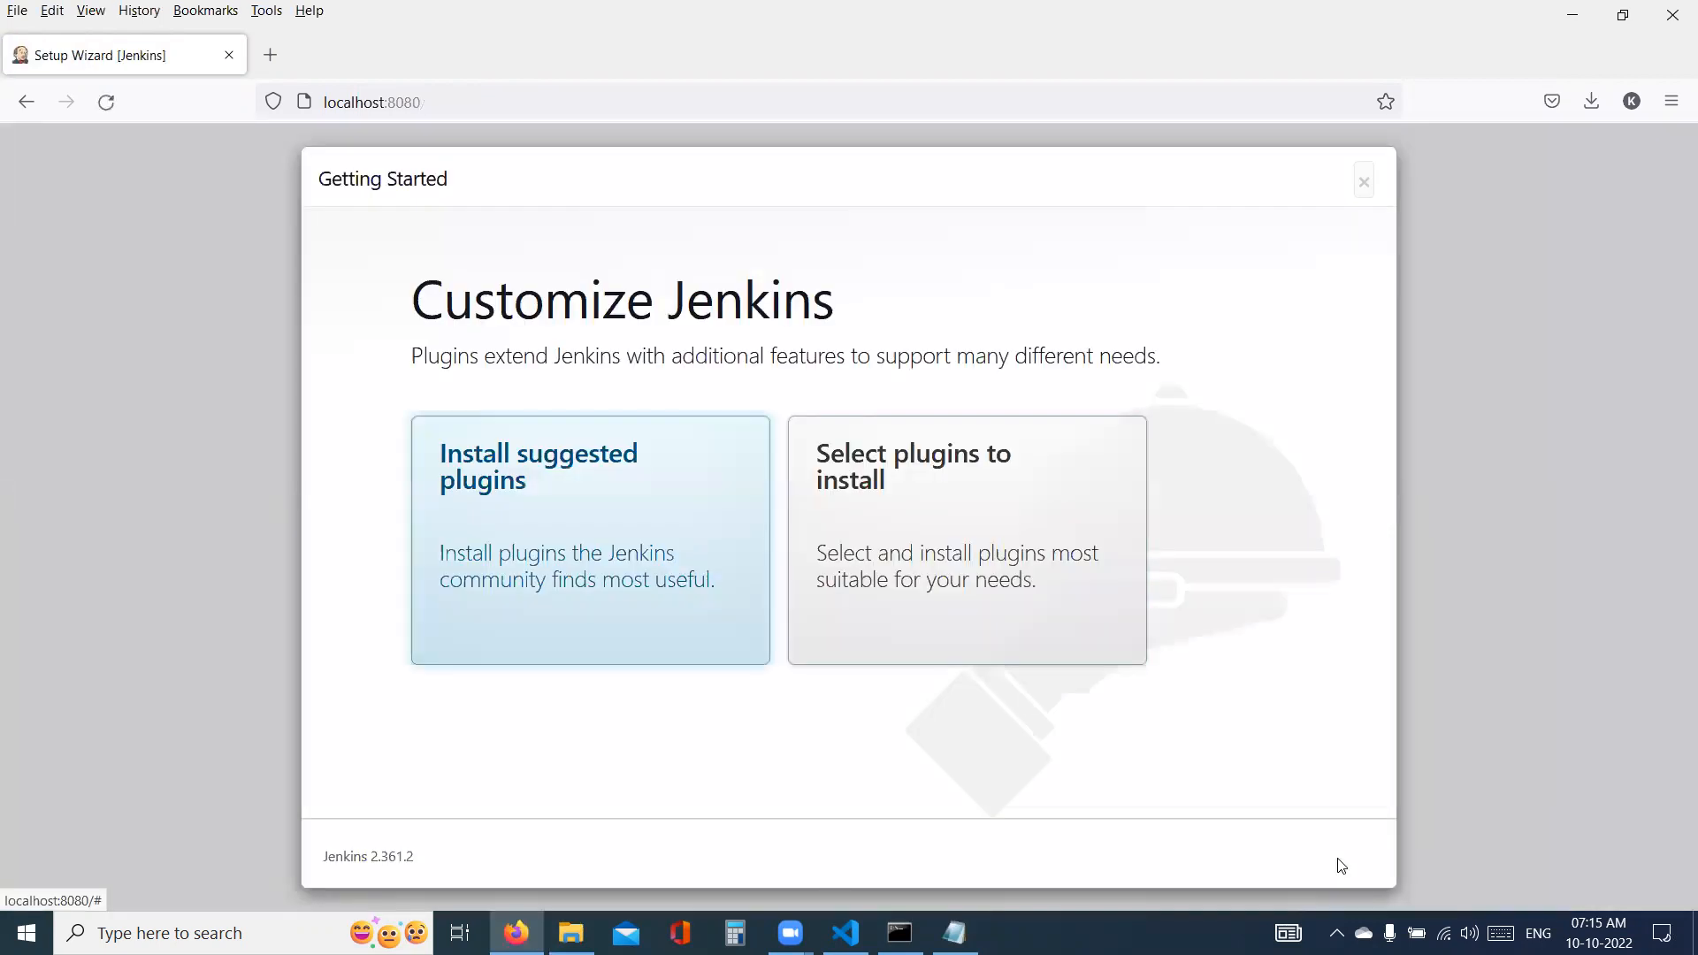
- Start installing the suggested Jenkins plugins and close the initialAdminPassword file in Notepad
left_click(625, 550)
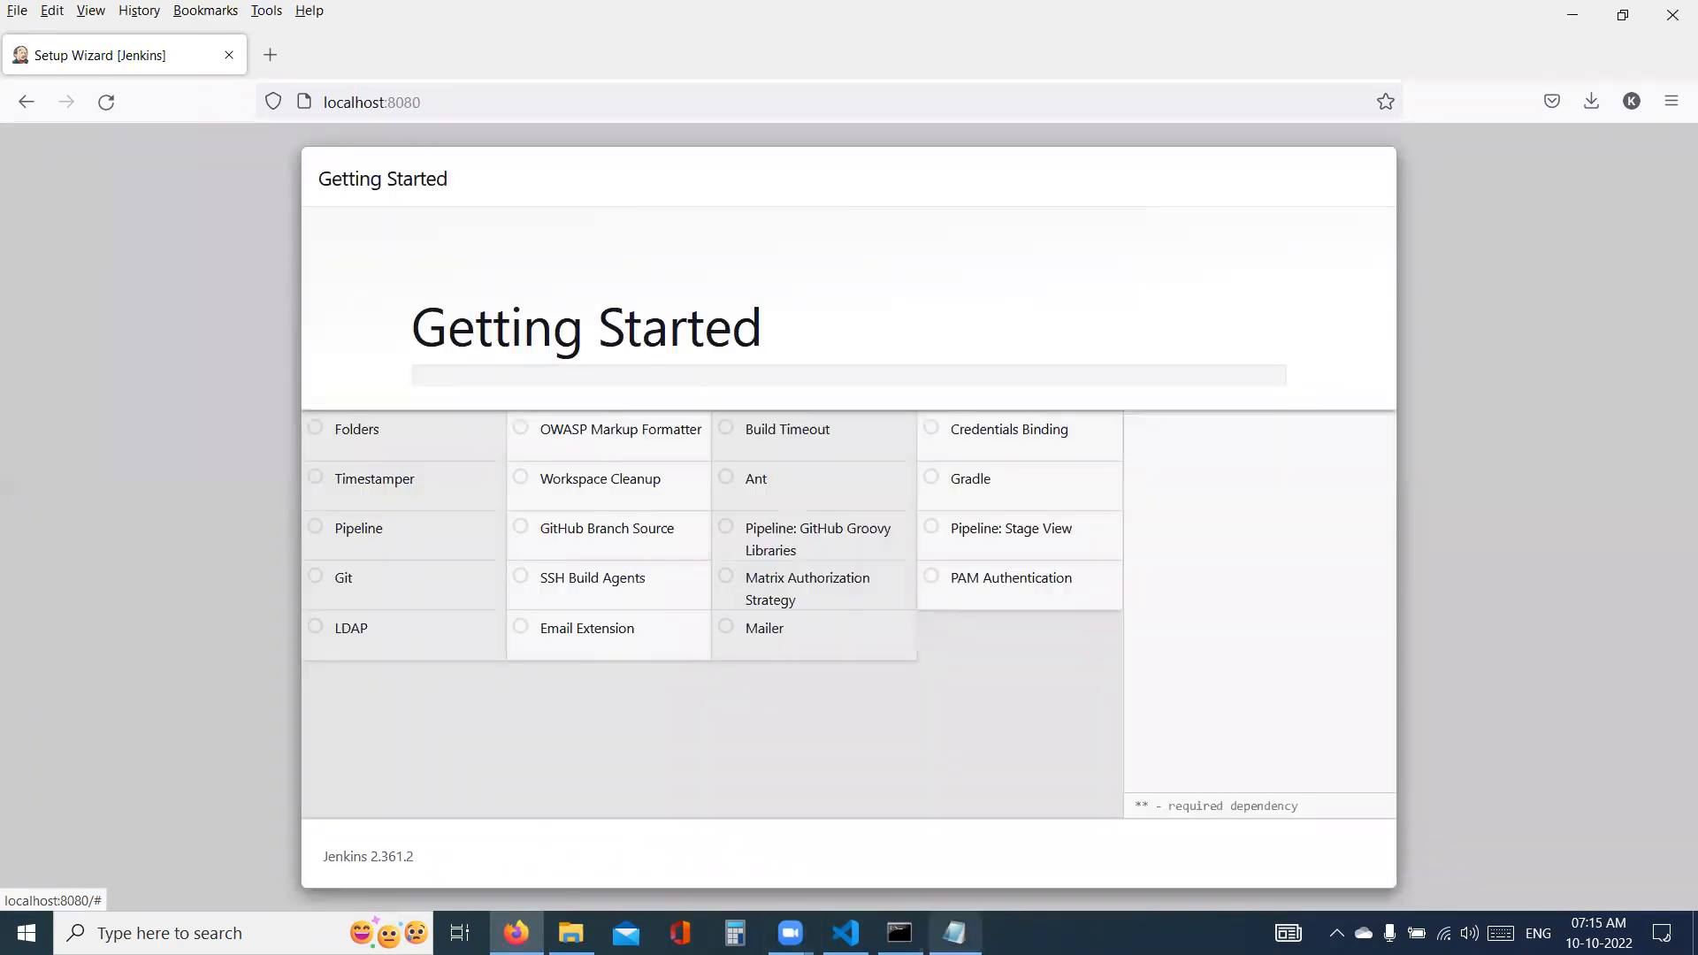
left_click(955, 933)
left_click(1566, 113)
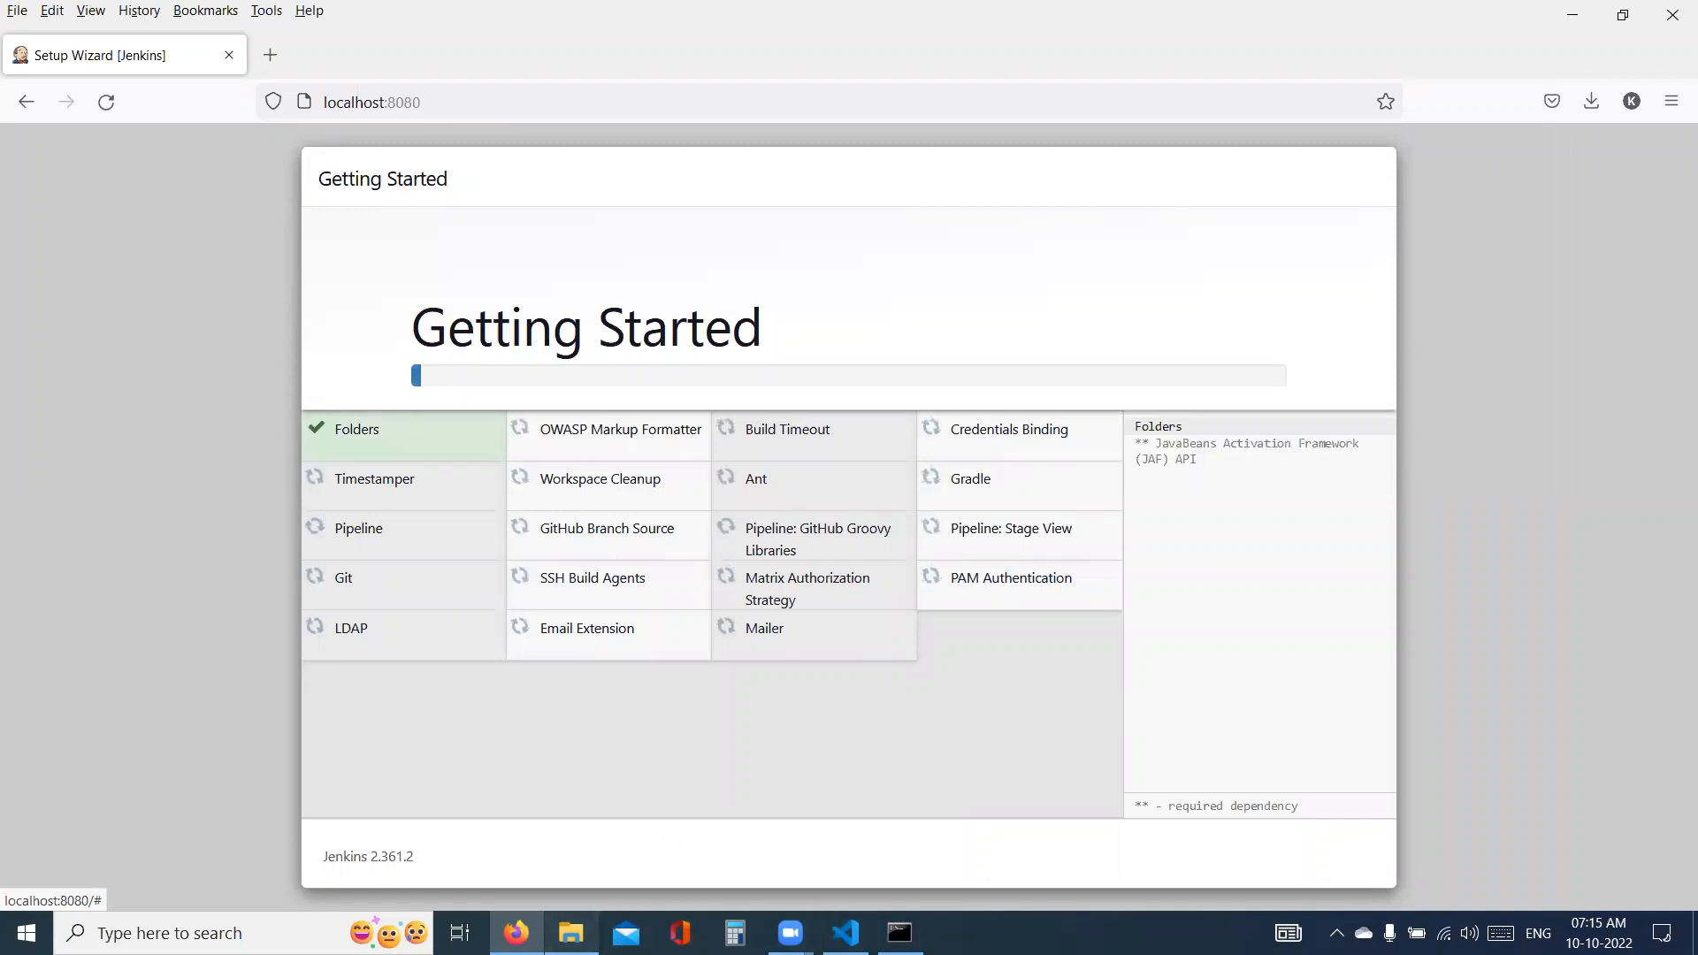
left_click(571, 933)
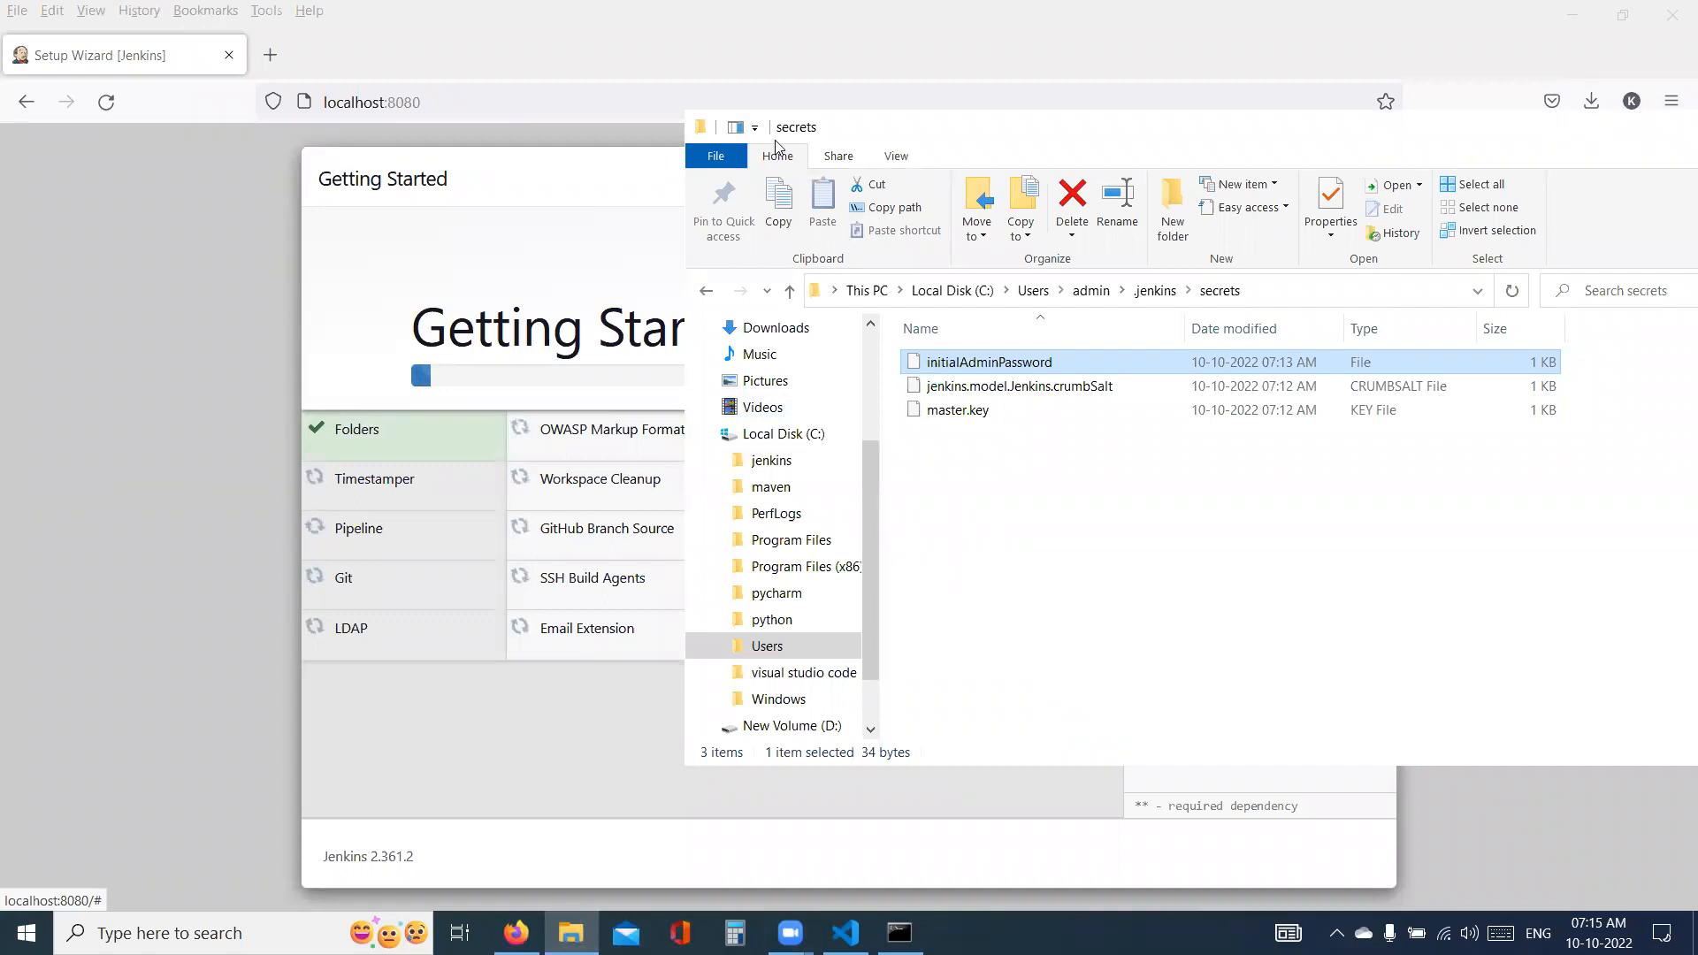
left_click(465, 750)
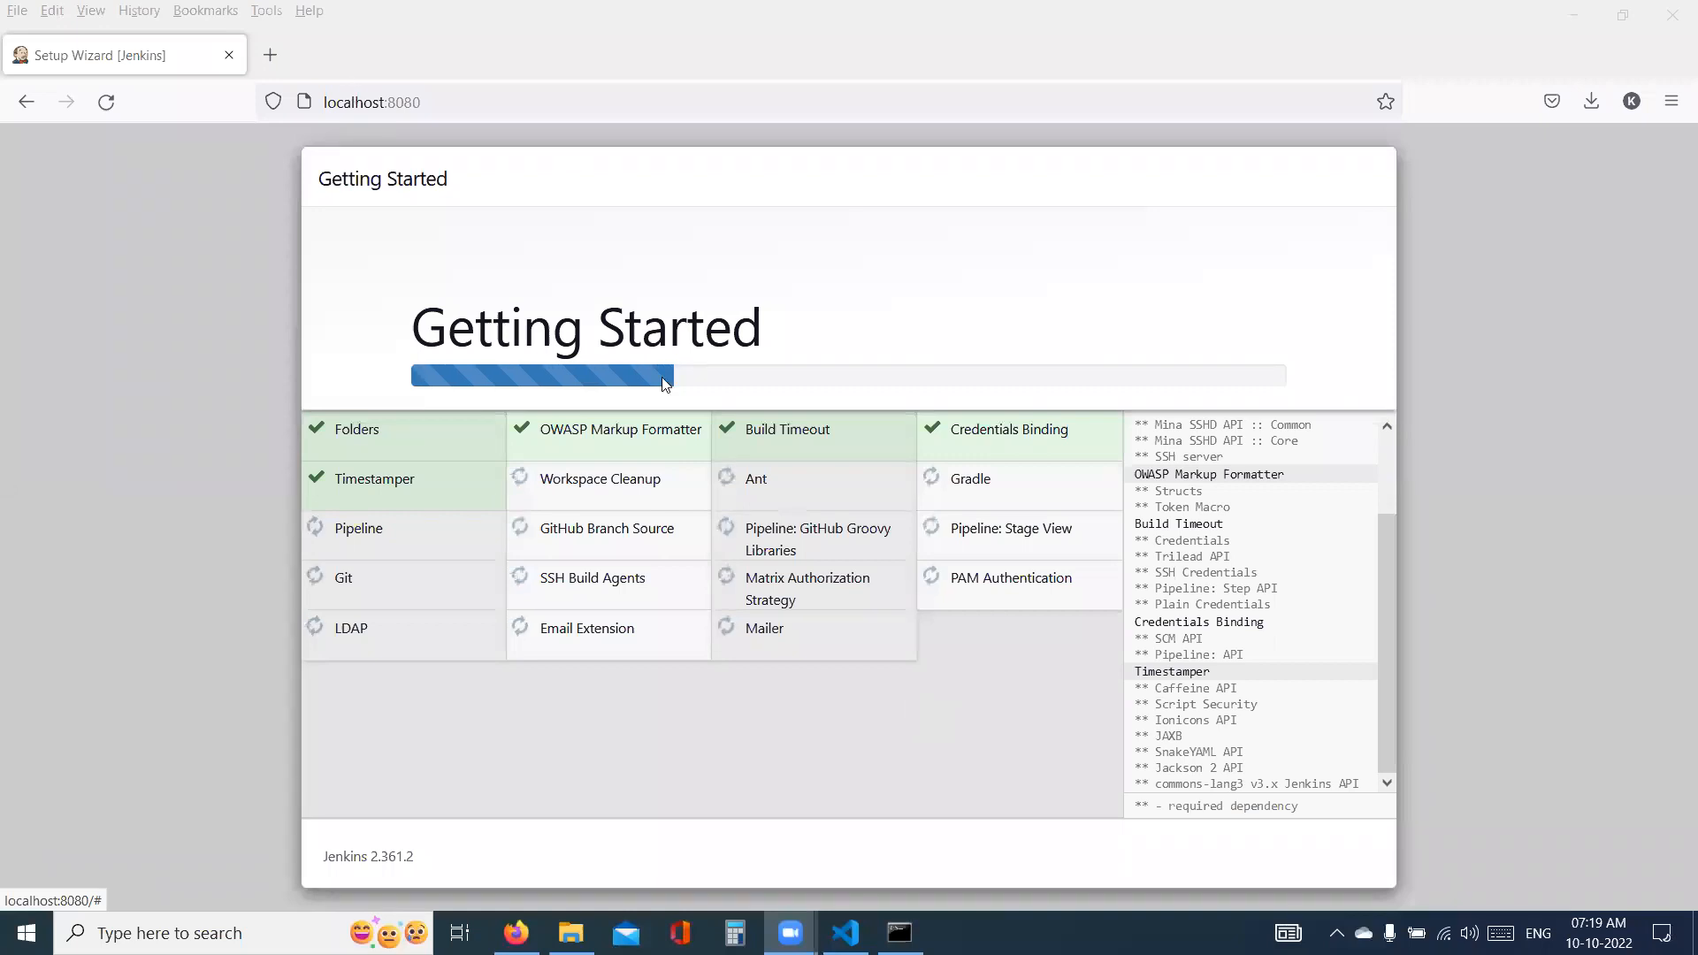
left_click_drag(413, 320, 788, 320)
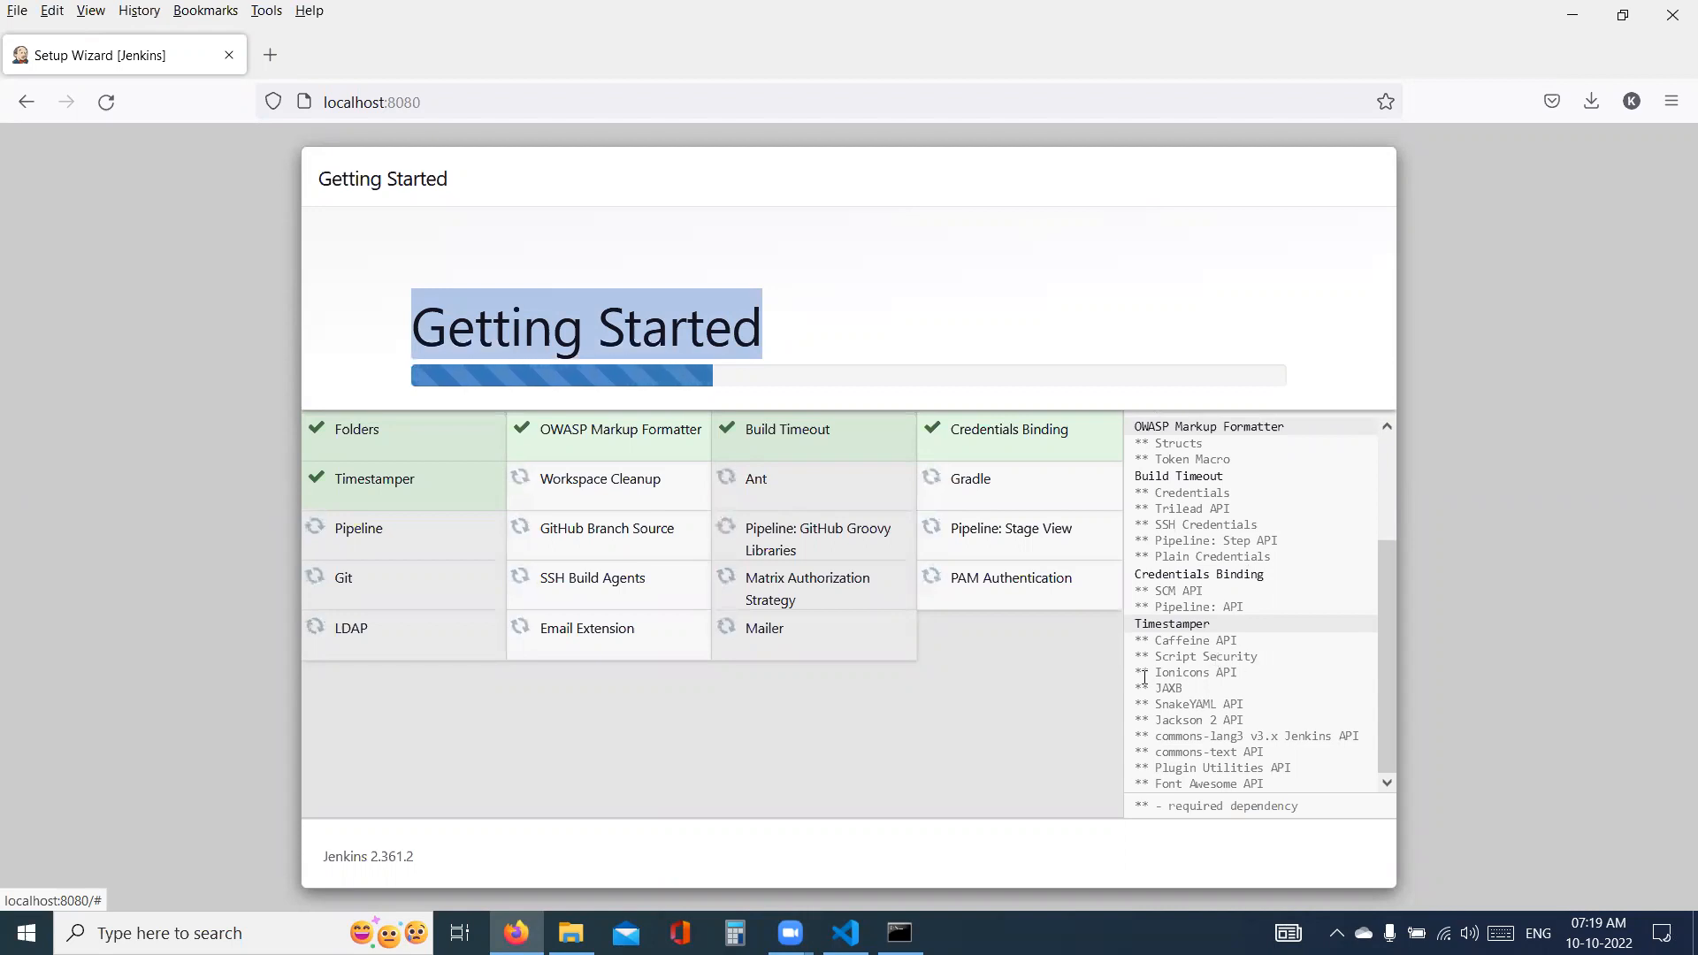
- Minimize Firefox and close the File Explorer window showing the secrets folder
left_click(1579, 21)
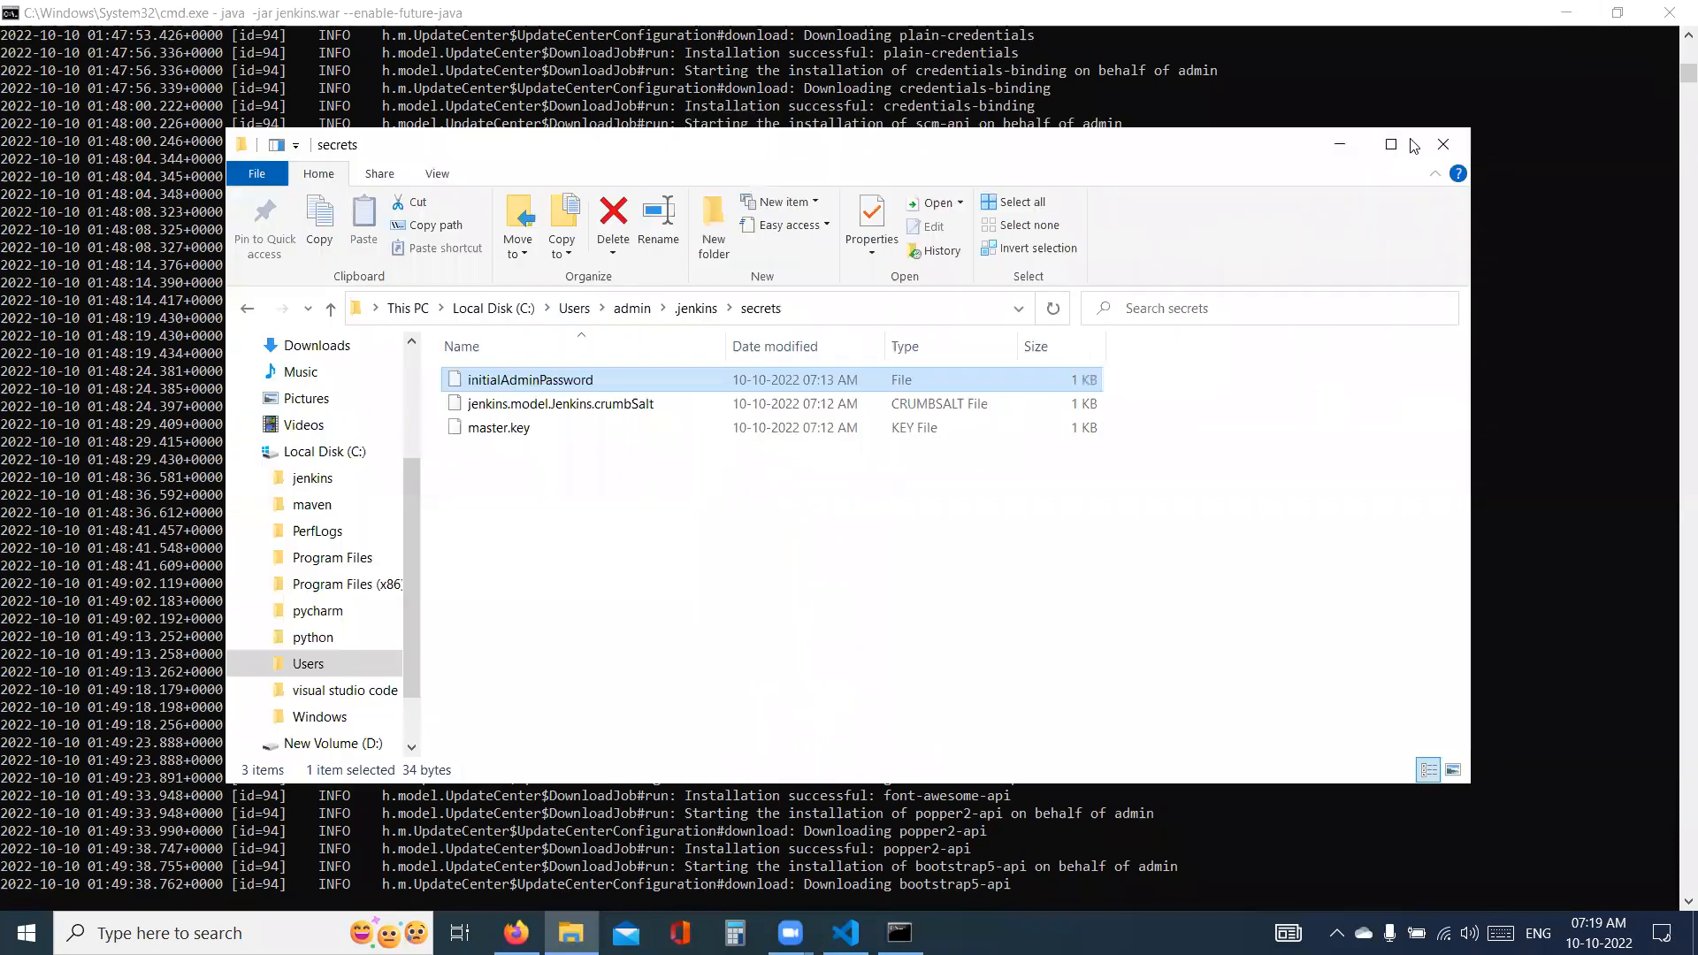
left_click_drag(1616, 148, 1158, 166)
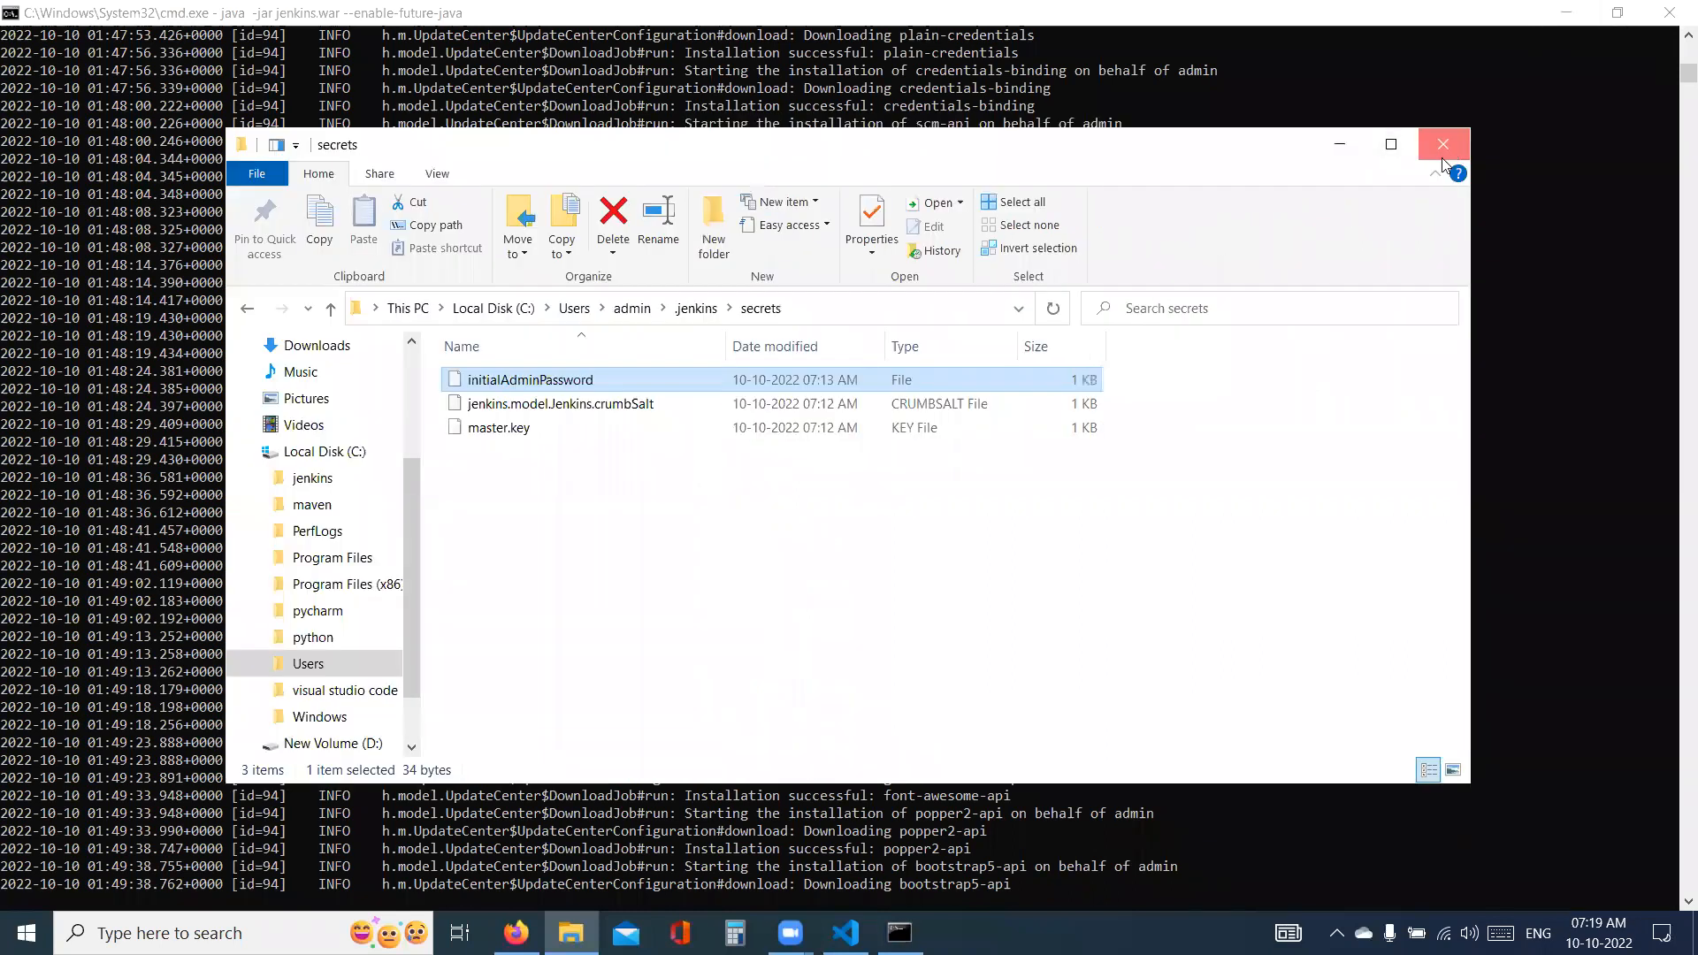
left_click(1443, 146)
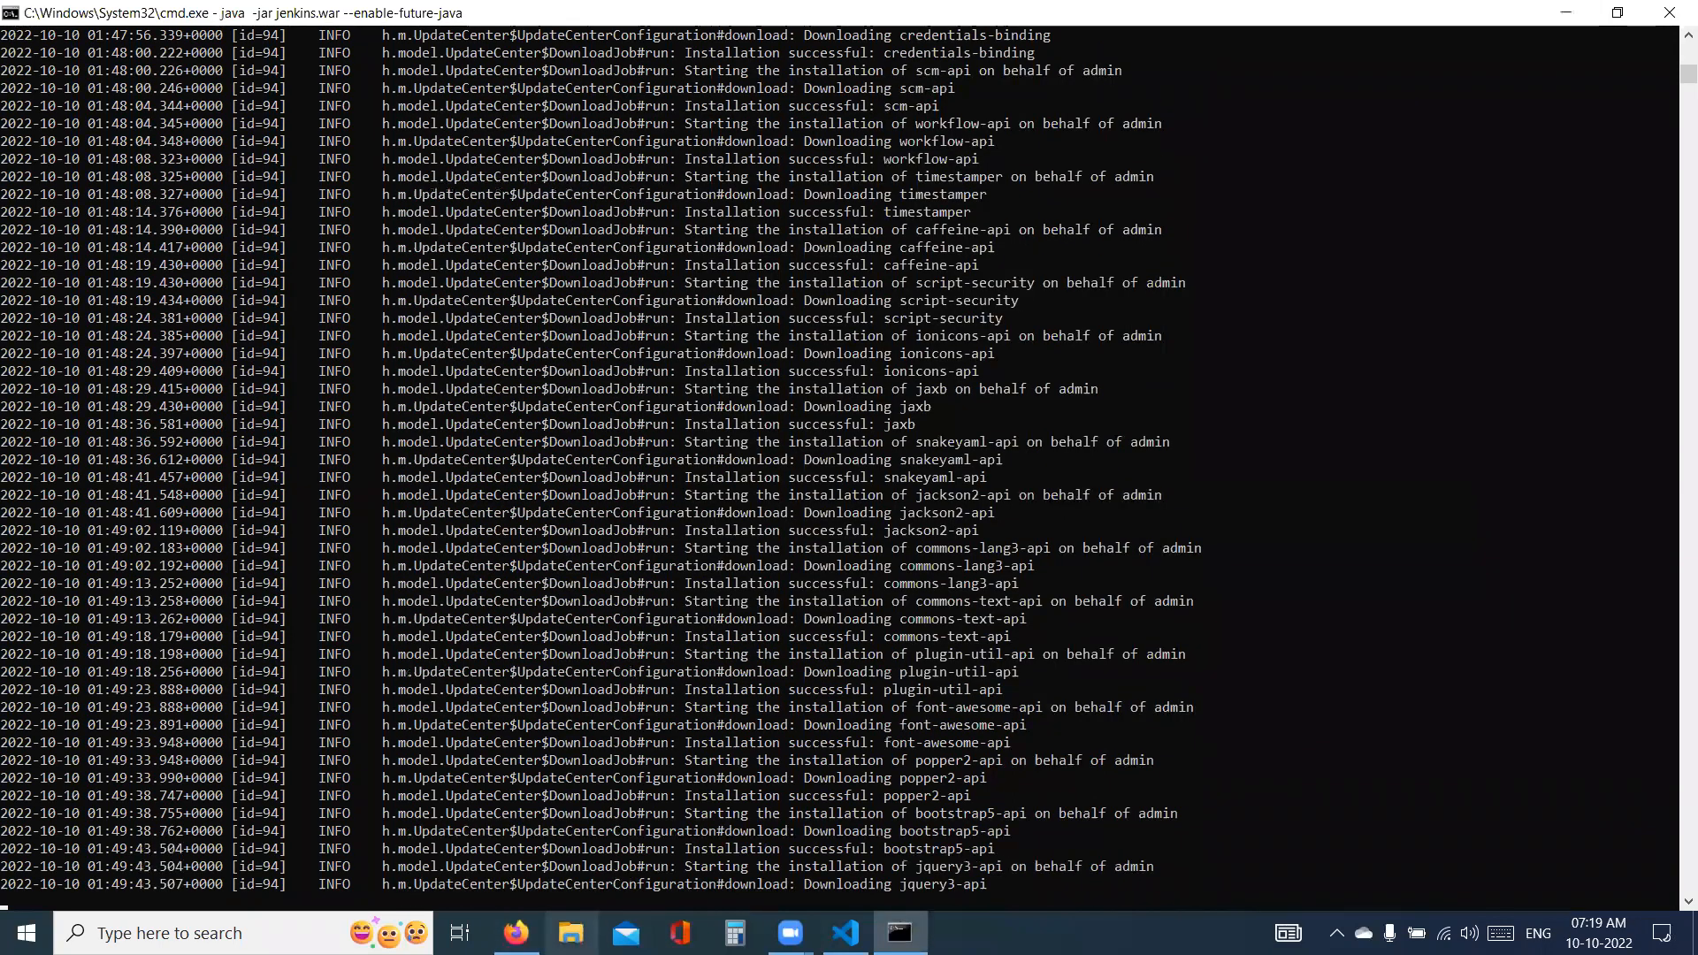
- Open the Downloads folder in File Explorer, extract the packer_1.8.3_windows_386 archive to its default destination, and close the extracted folder's window
left_click(571, 933)
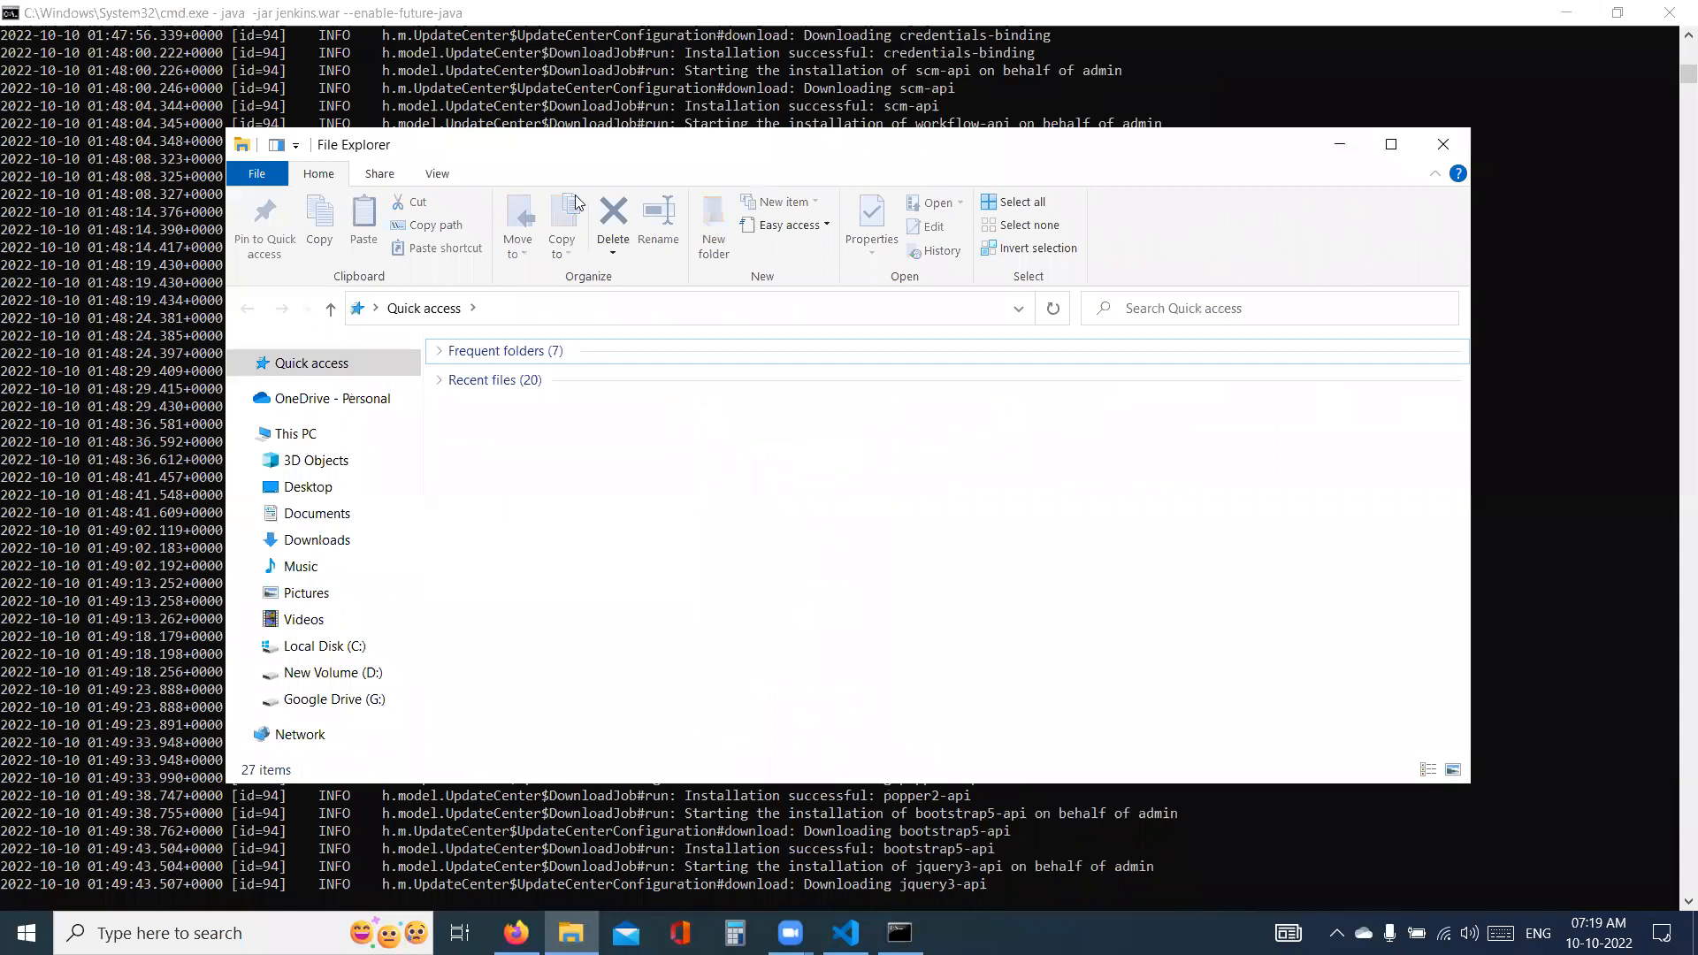
double_click(580, 136)
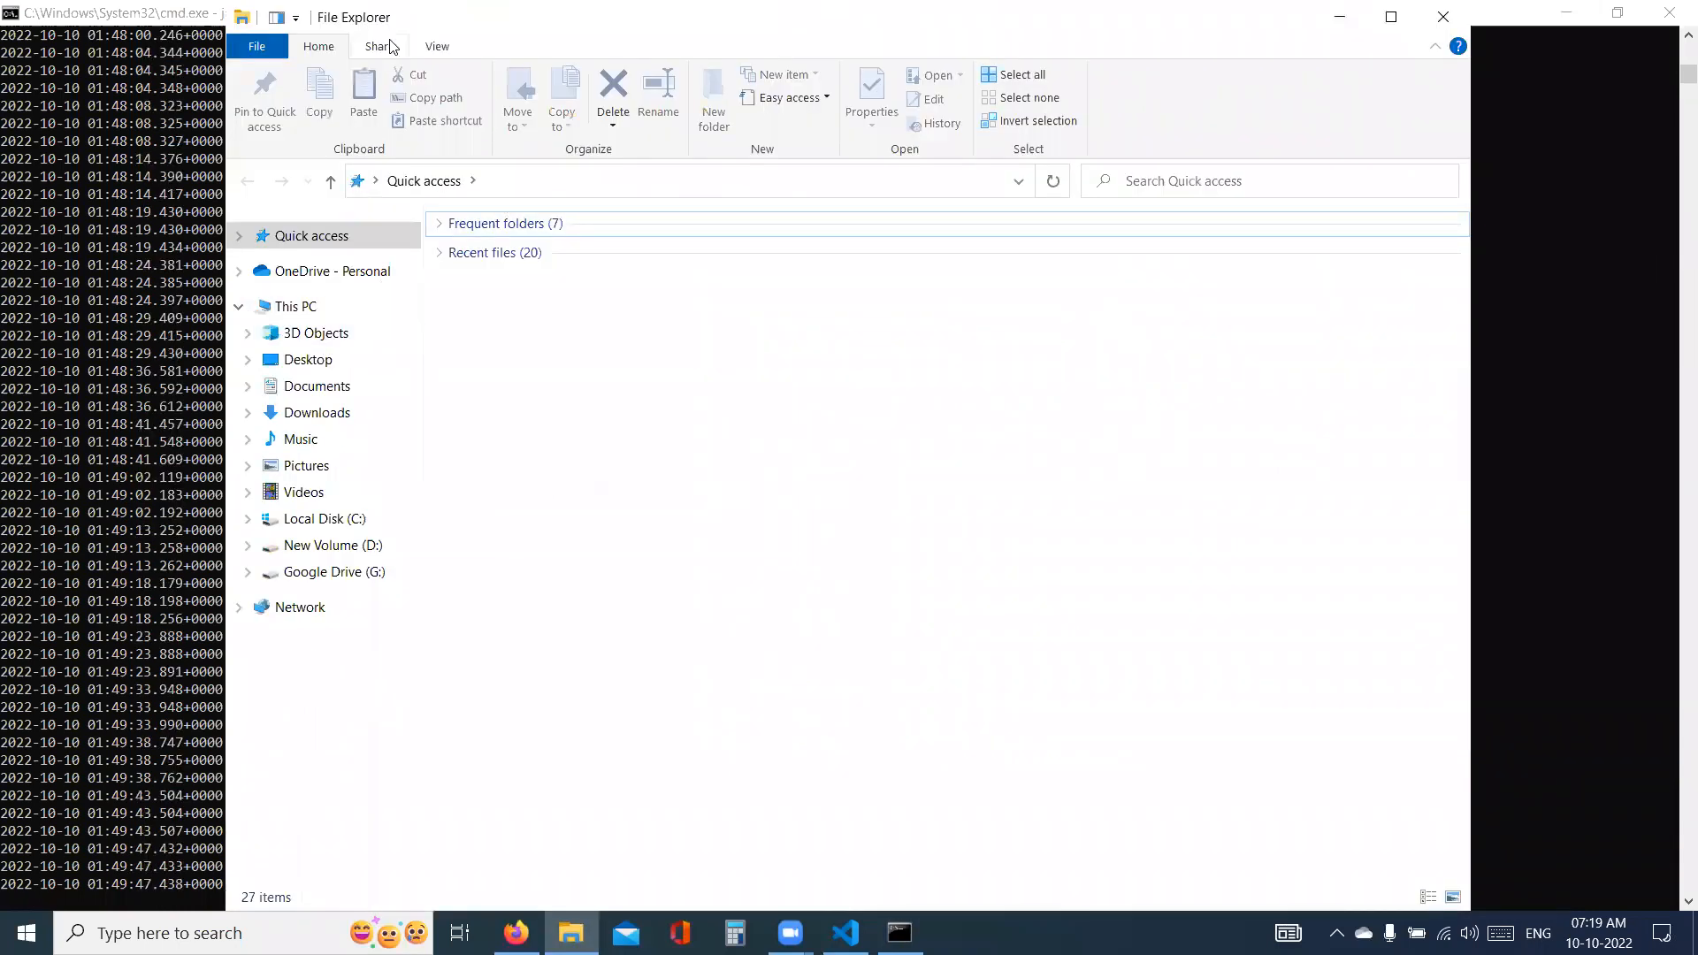
left_click(1392, 20)
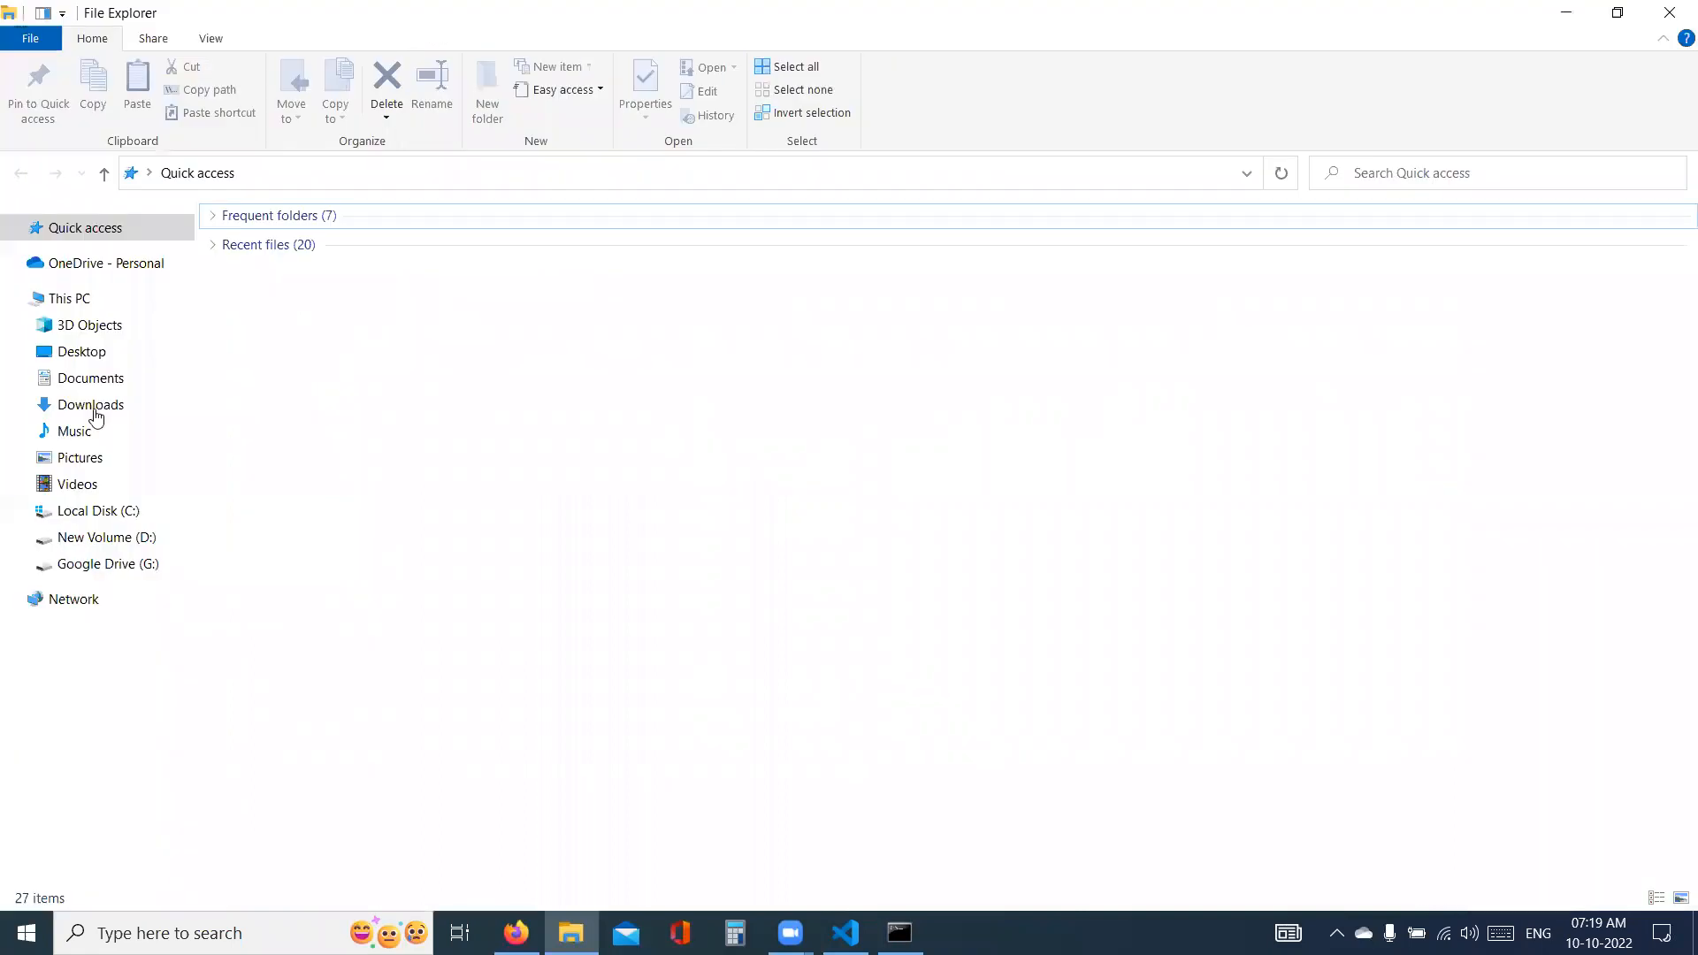
left_click(94, 409)
right_click(312, 376)
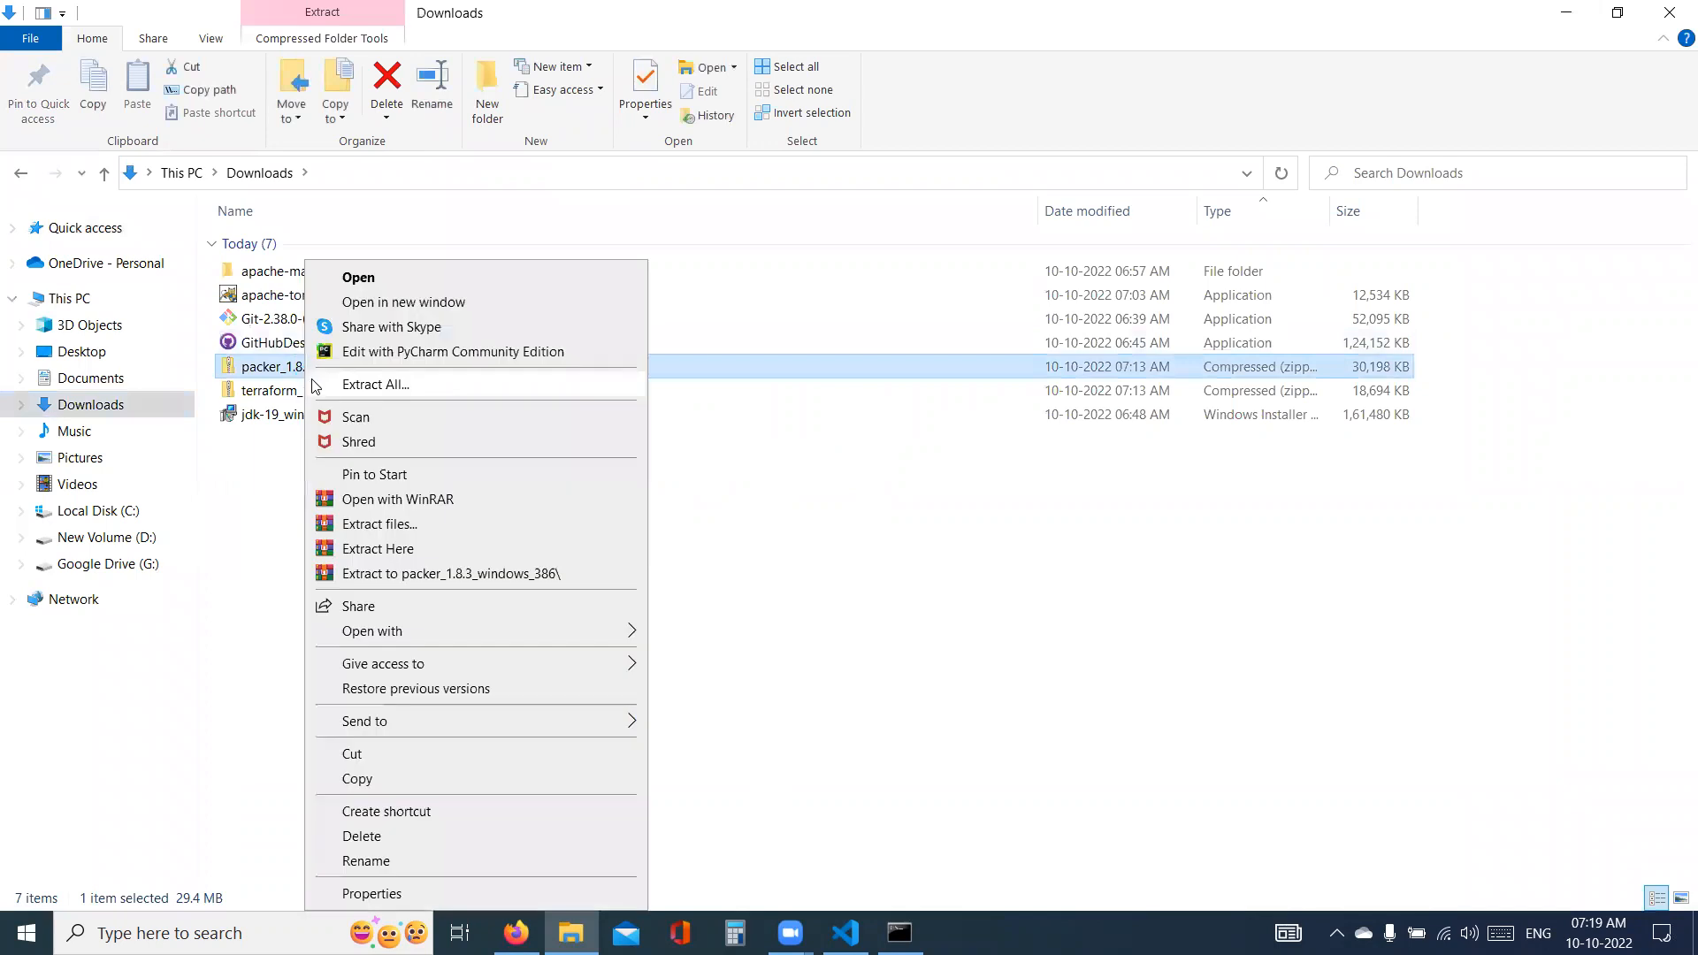
left_click(342, 387)
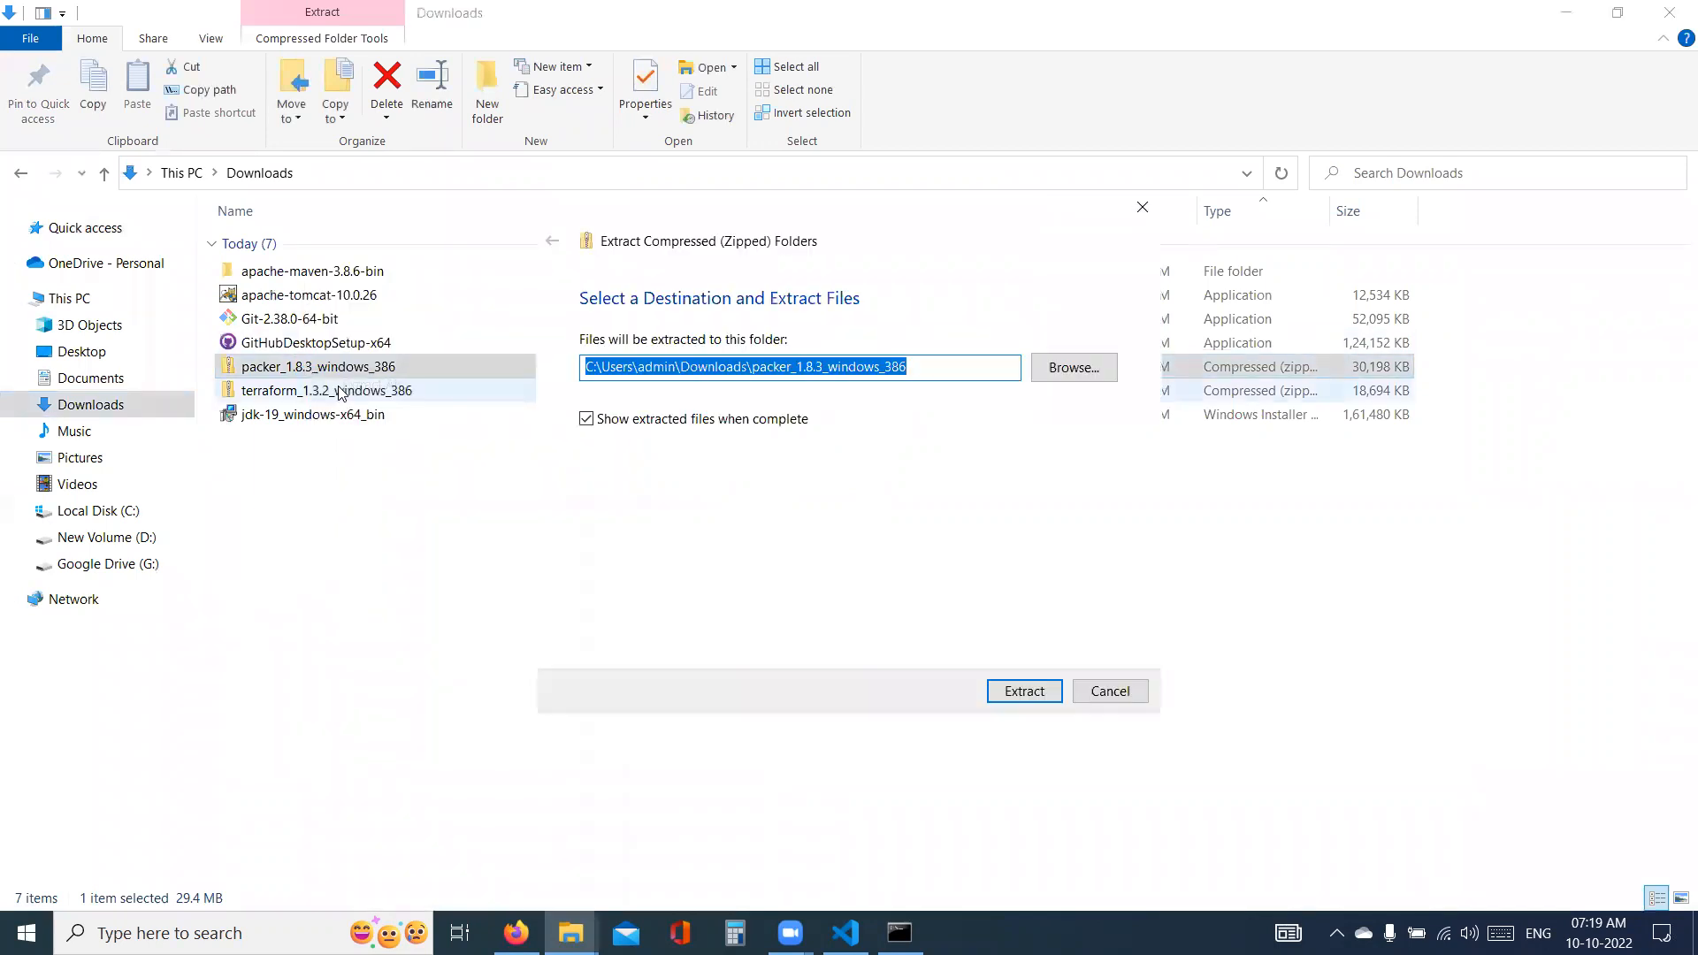
key("Return")
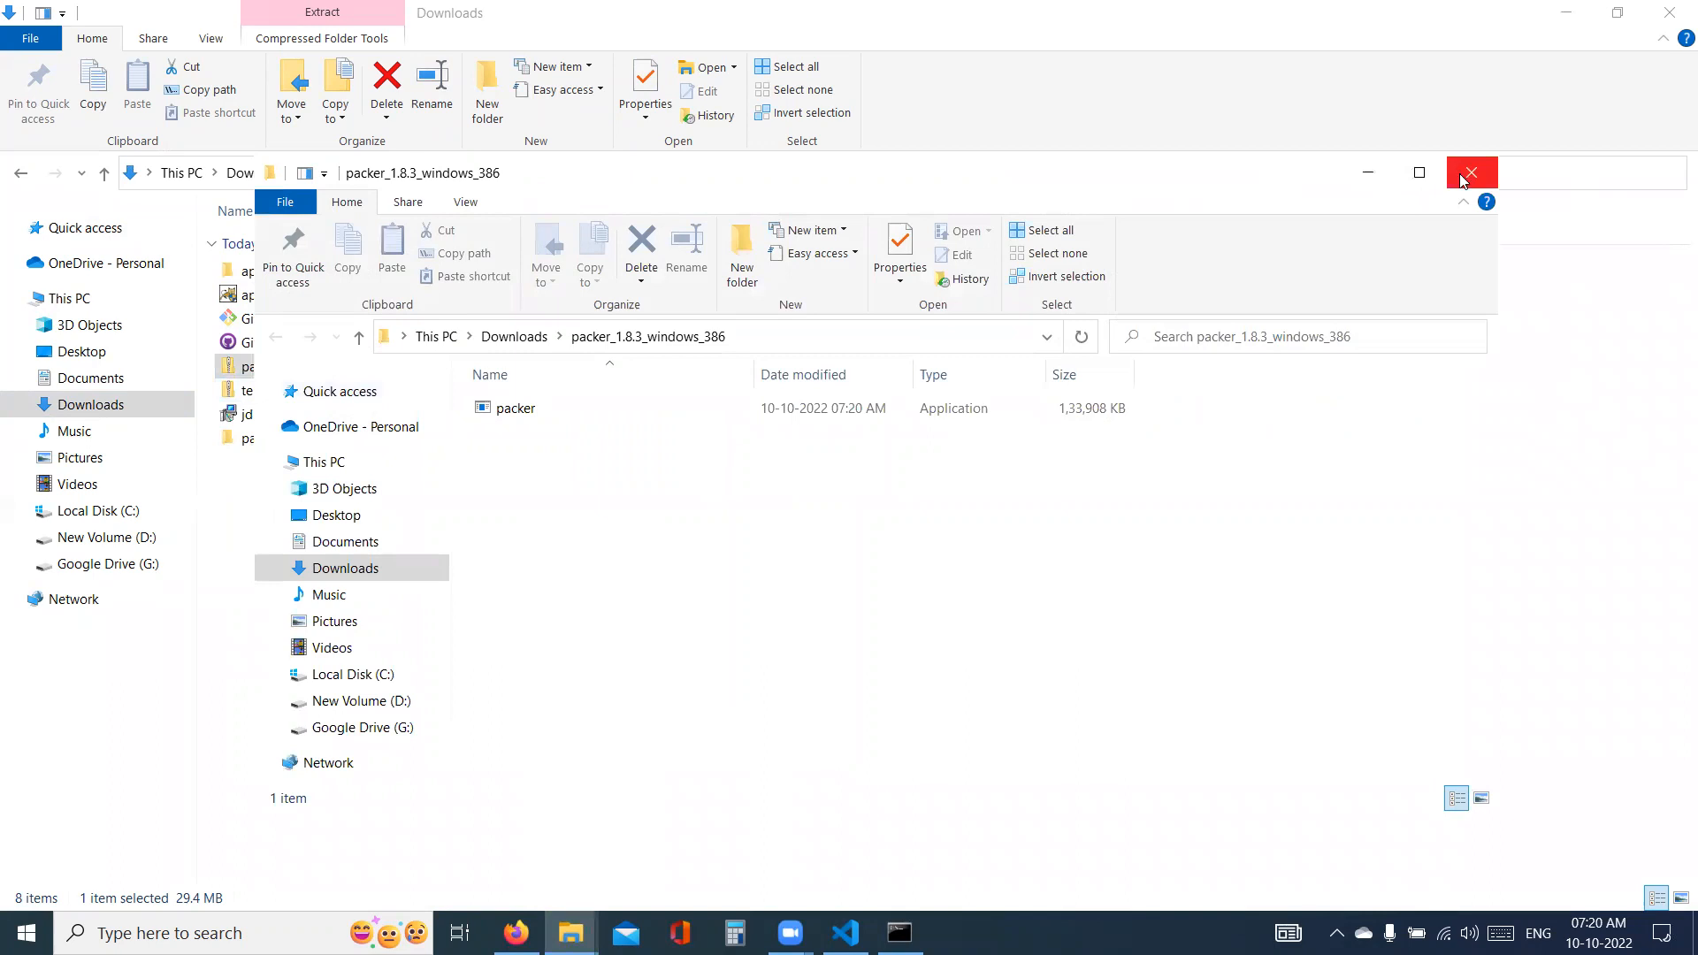
left_click(1470, 173)
- Extract the terraform_1.3.2_windows_386 archive to its default destination in Downloads and close the extracted folder's window
left_click(332, 393)
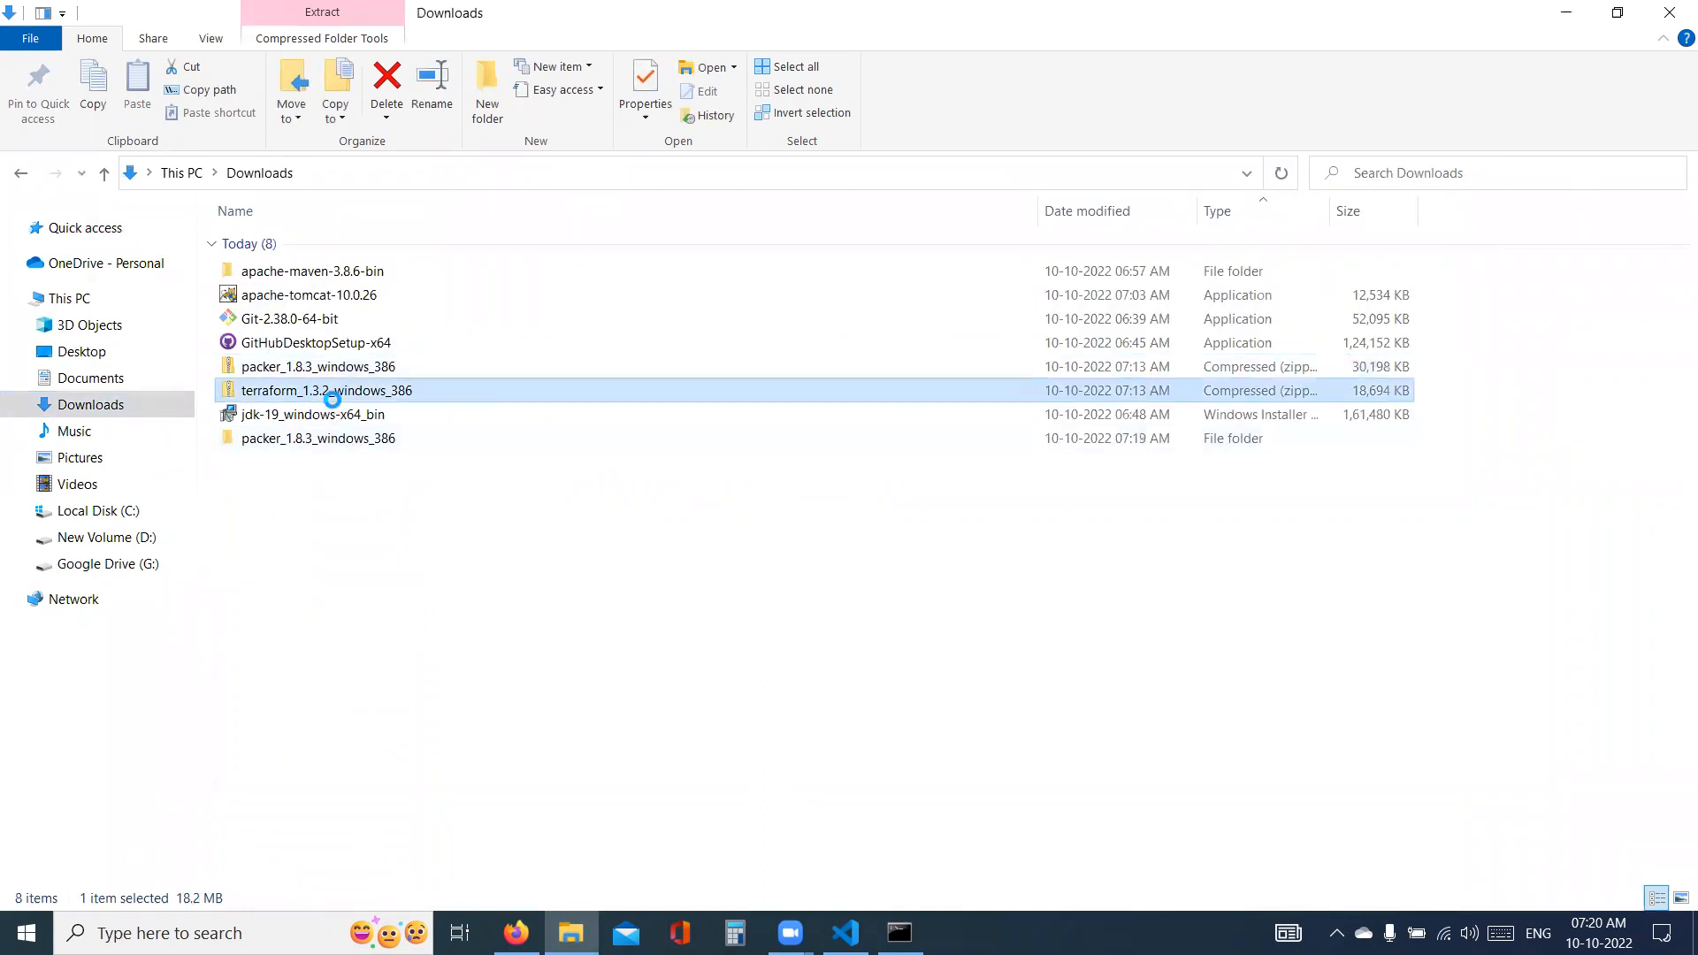
right_click(410, 397)
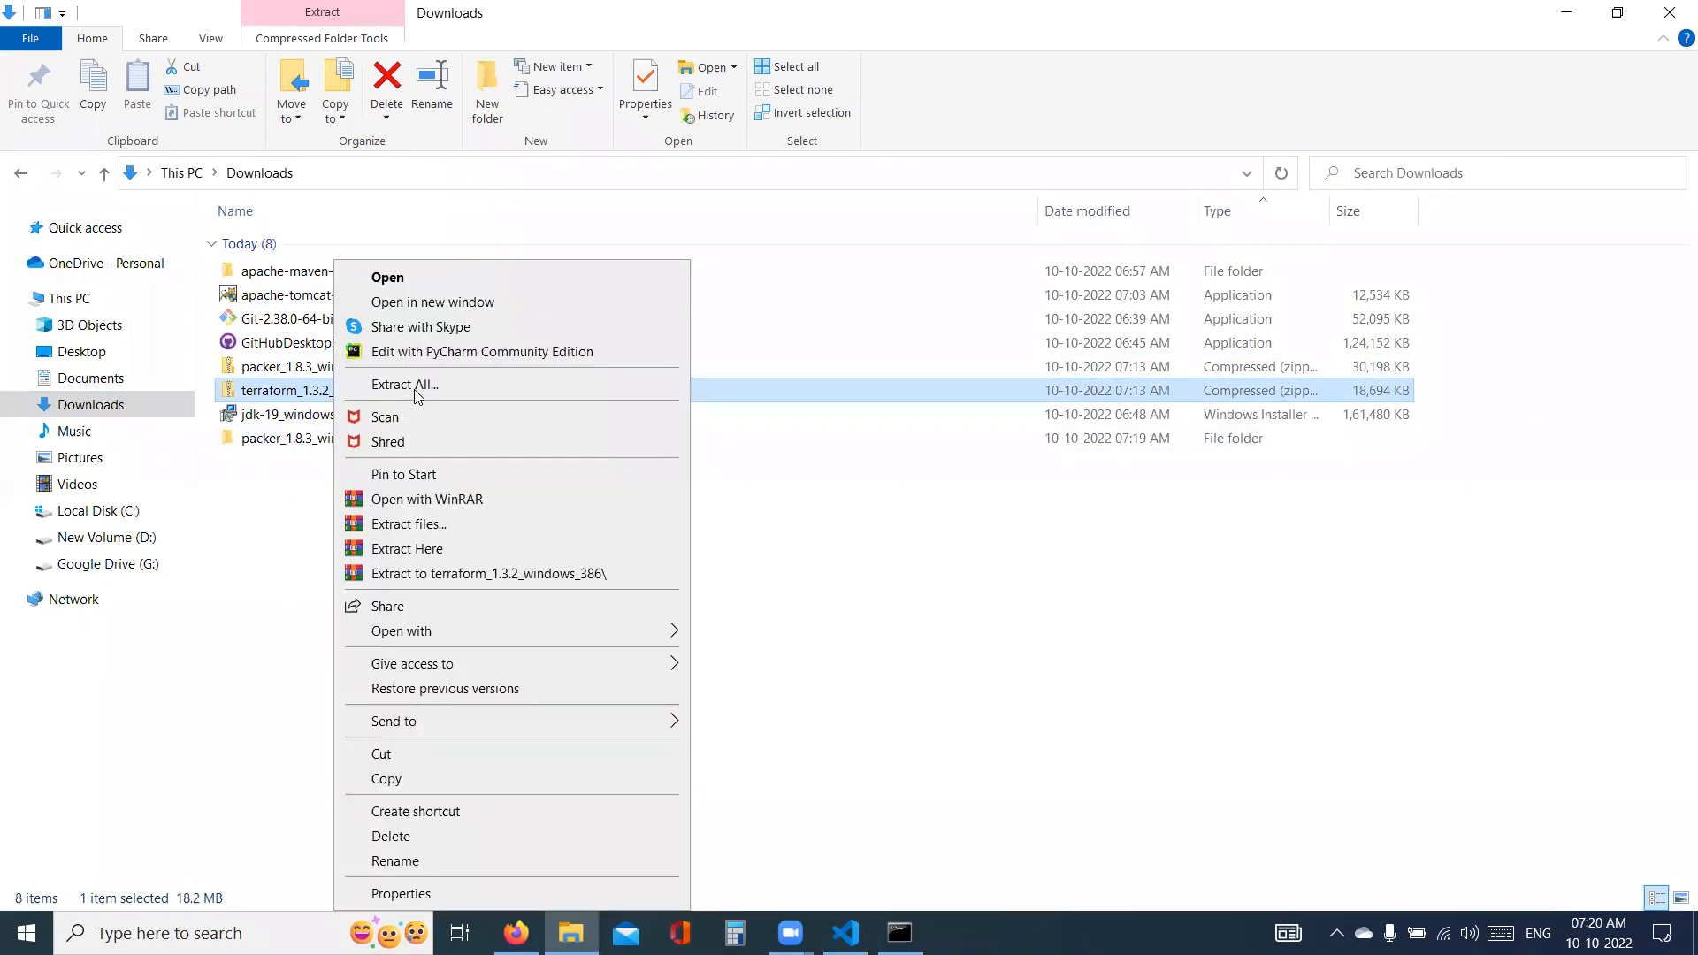
left_click(405, 385)
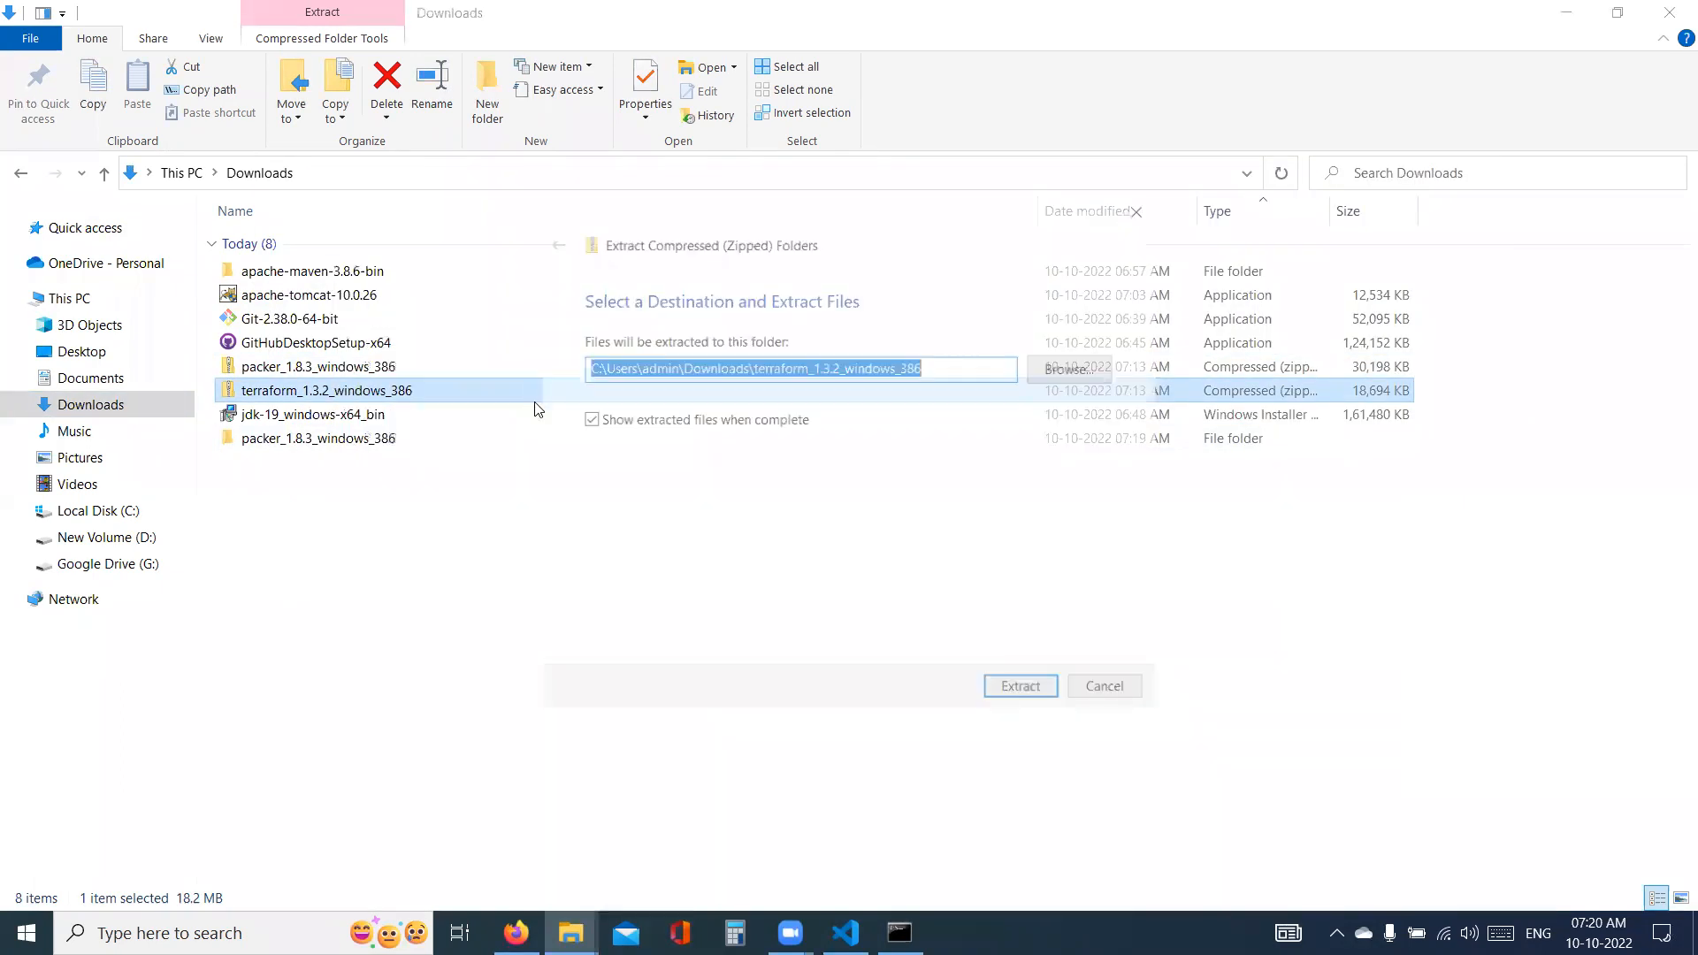
left_click(1024, 690)
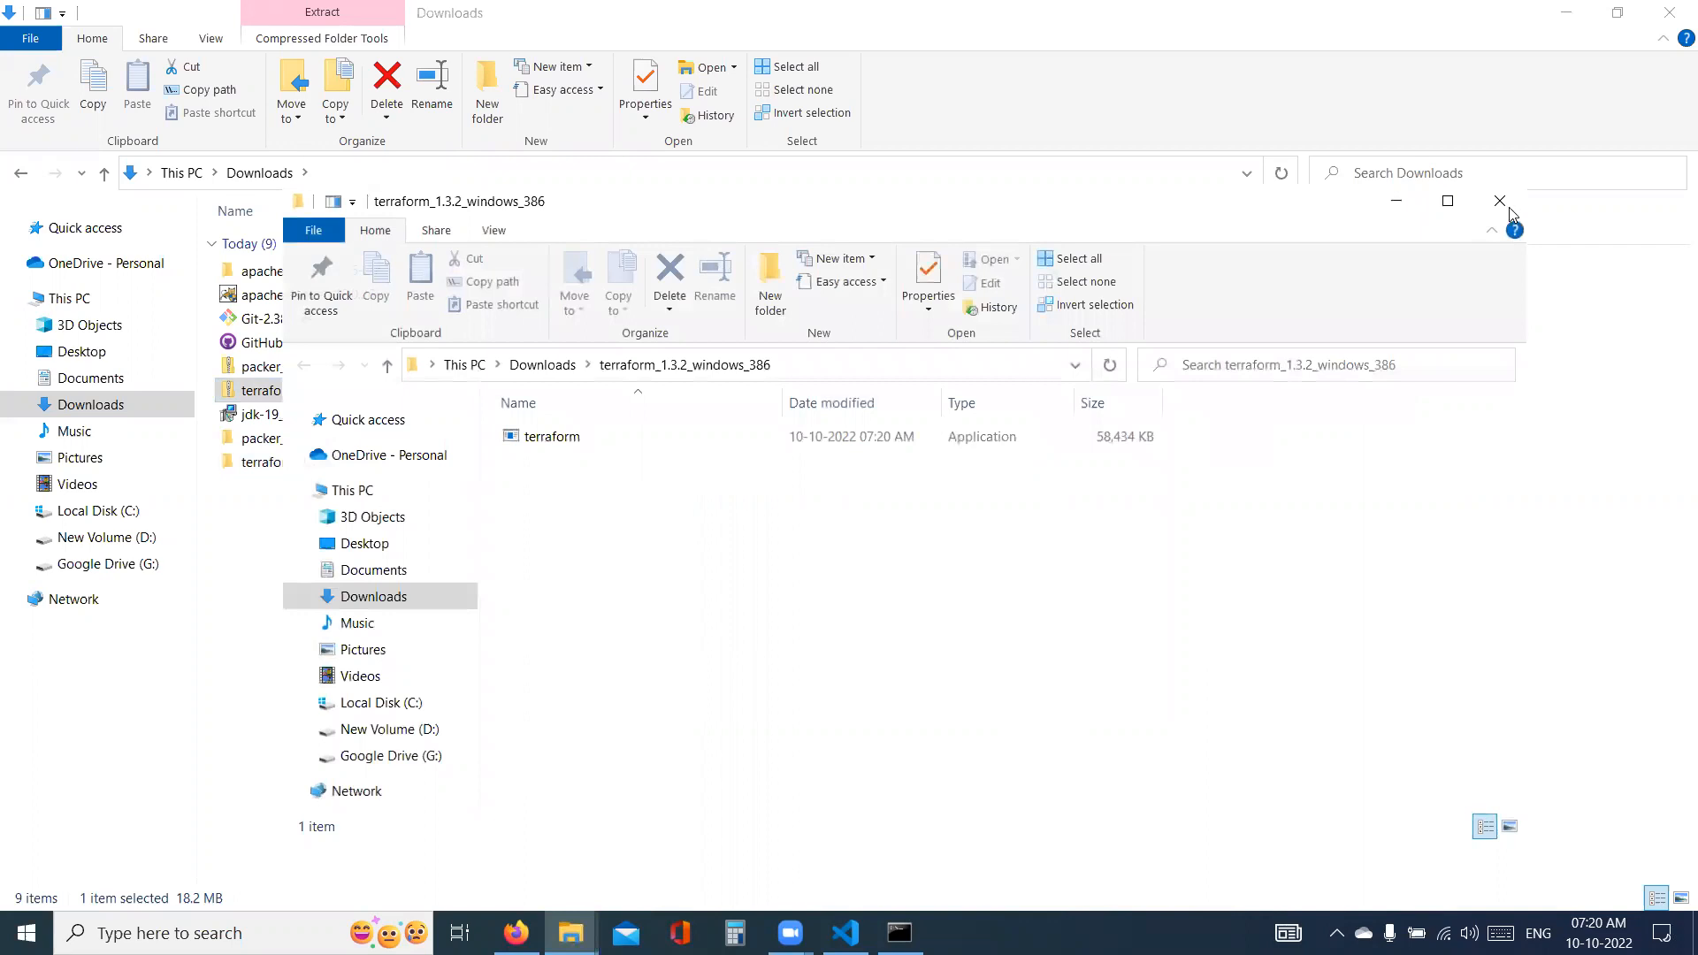
left_click(1509, 212)
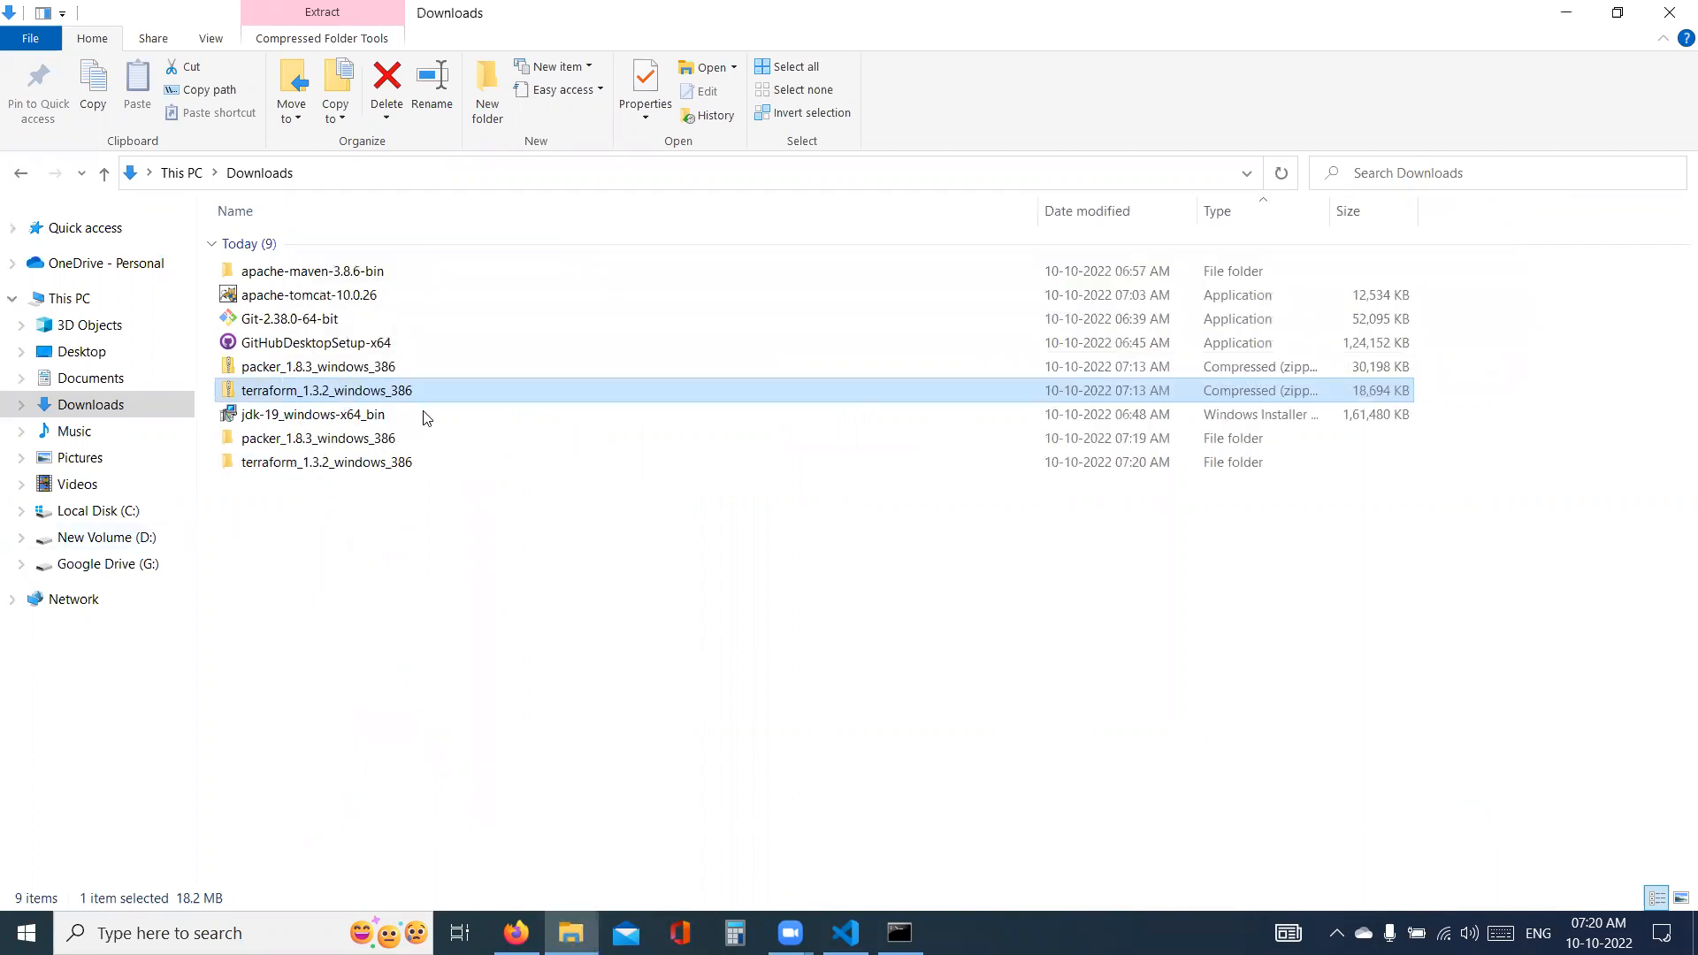
- Delete the Packer and Terraform zip archives and rename their extracted folders to packer and terraform
left_click(378, 375, "ctrl")
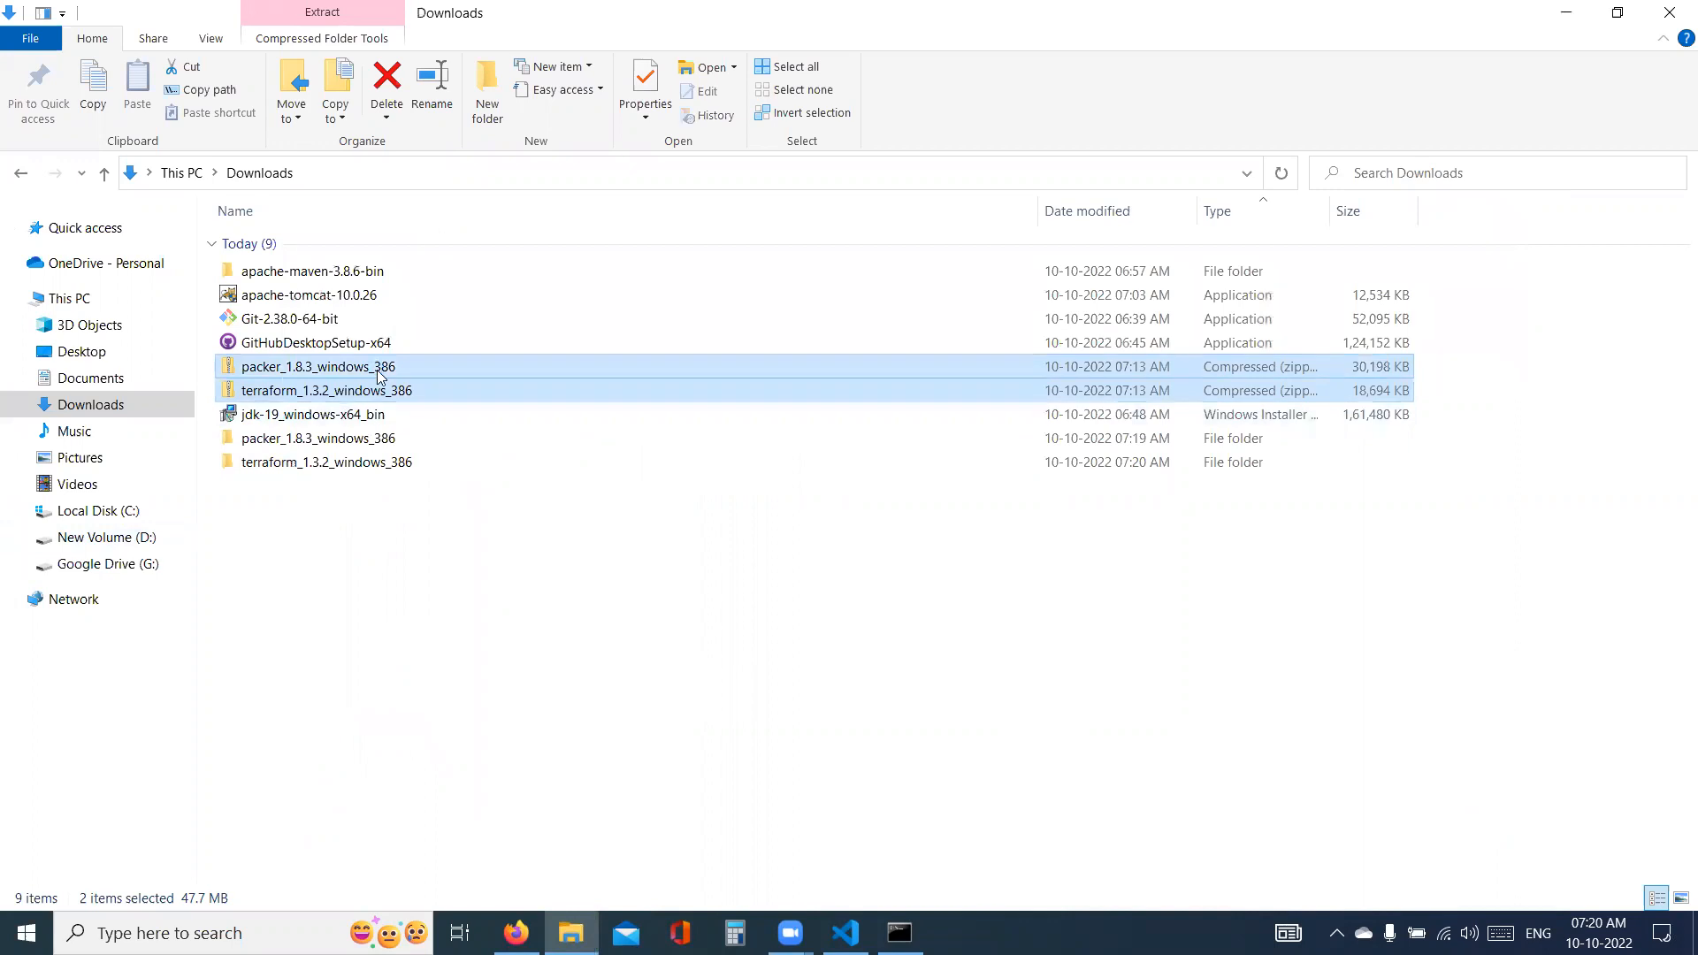
key("Delete")
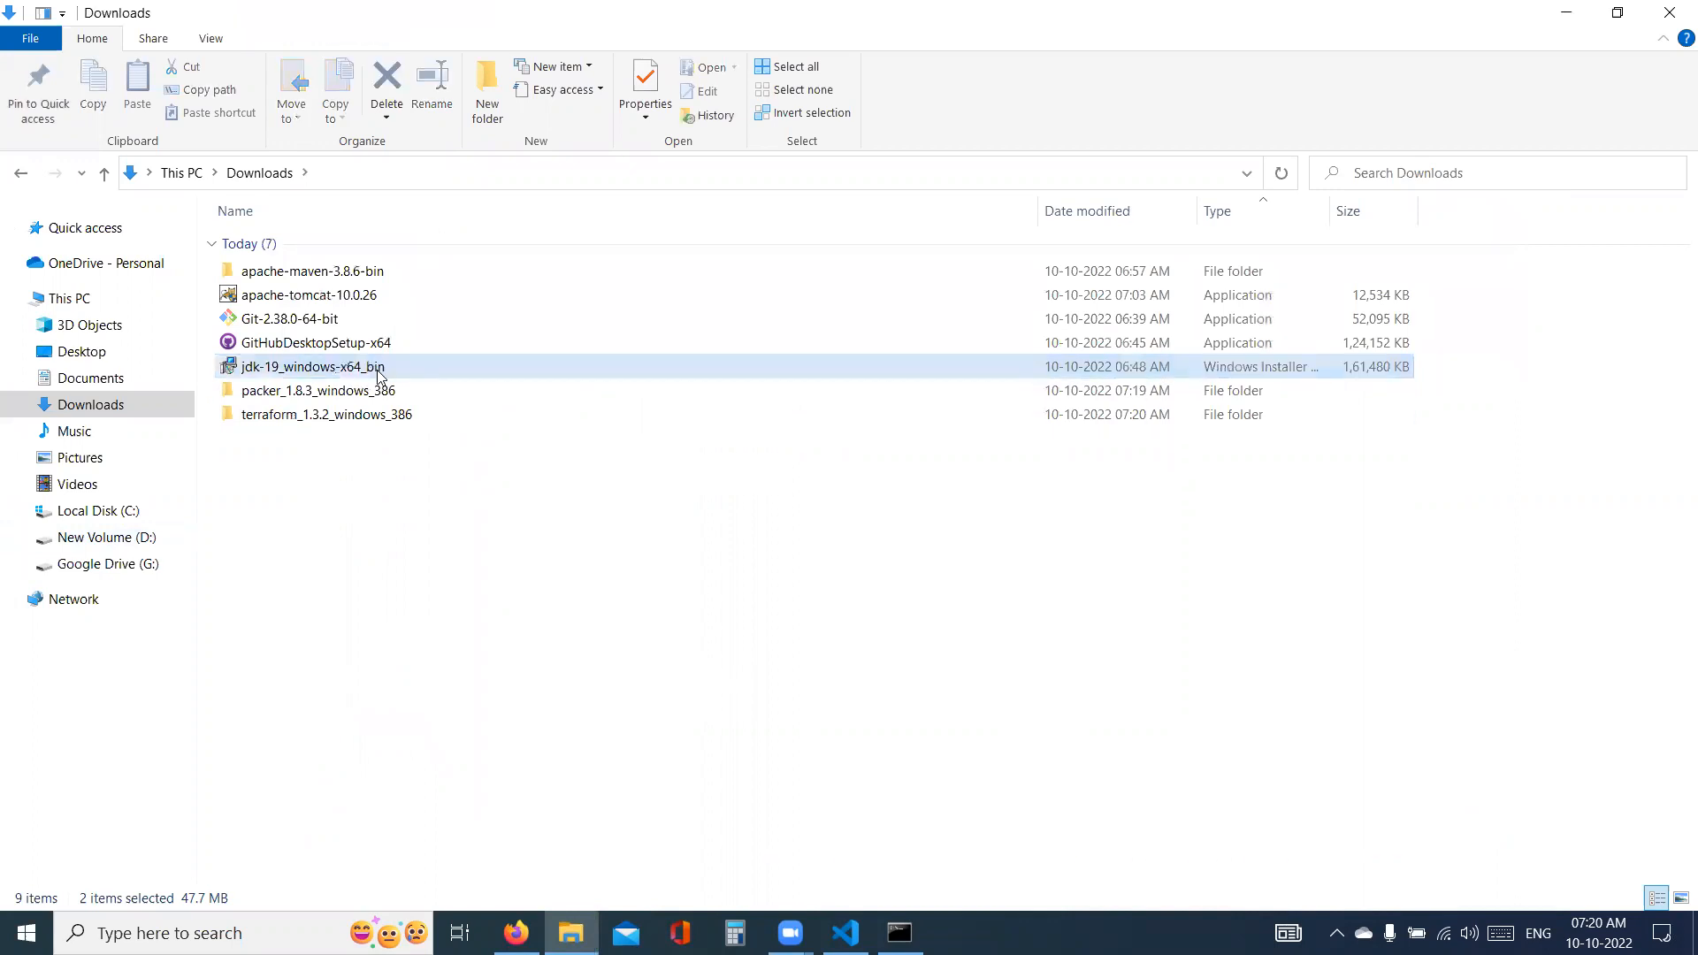
right_click(304, 398)
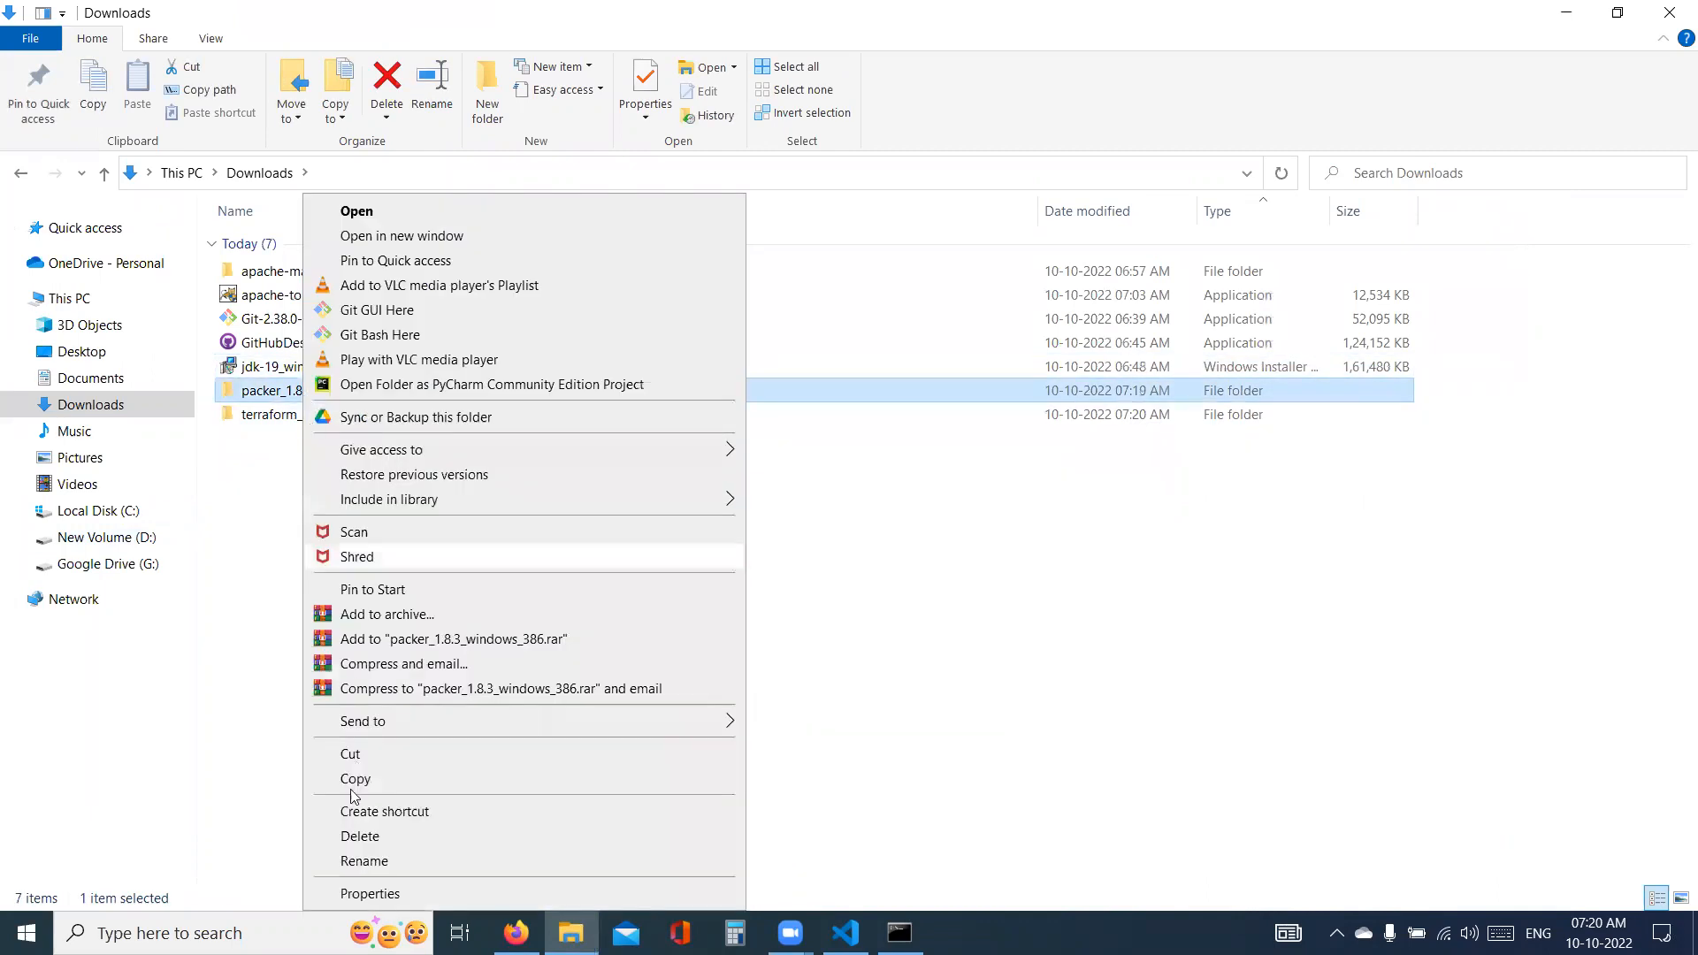
left_click(364, 861)
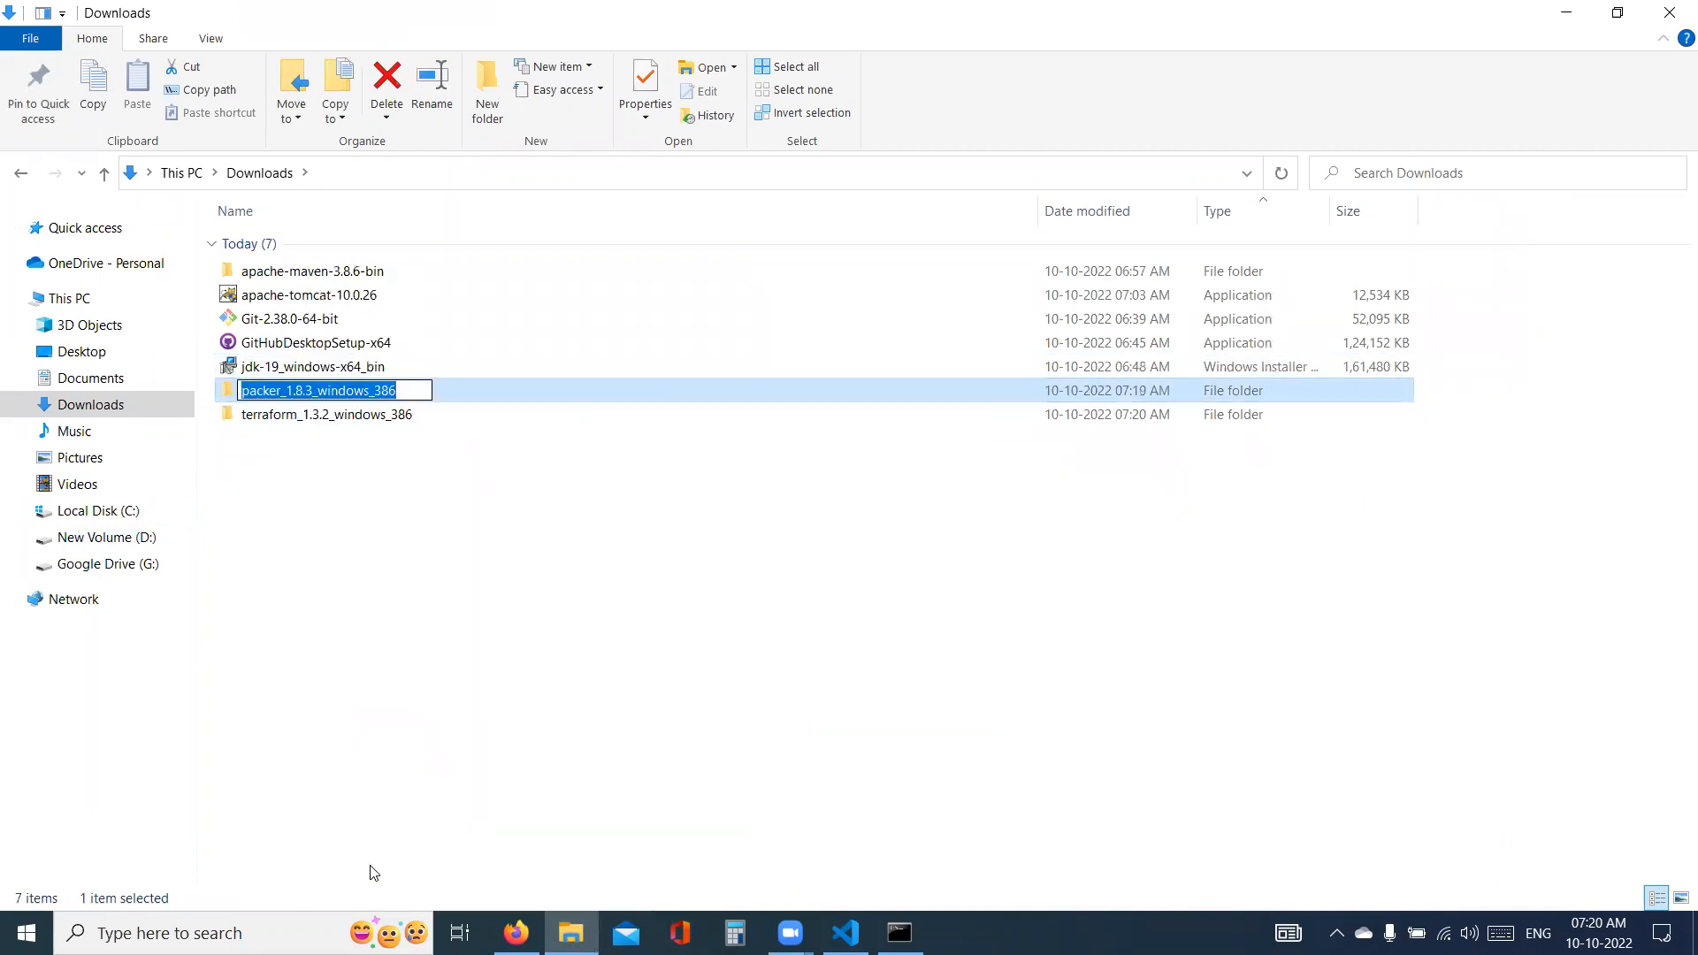
type("packer")
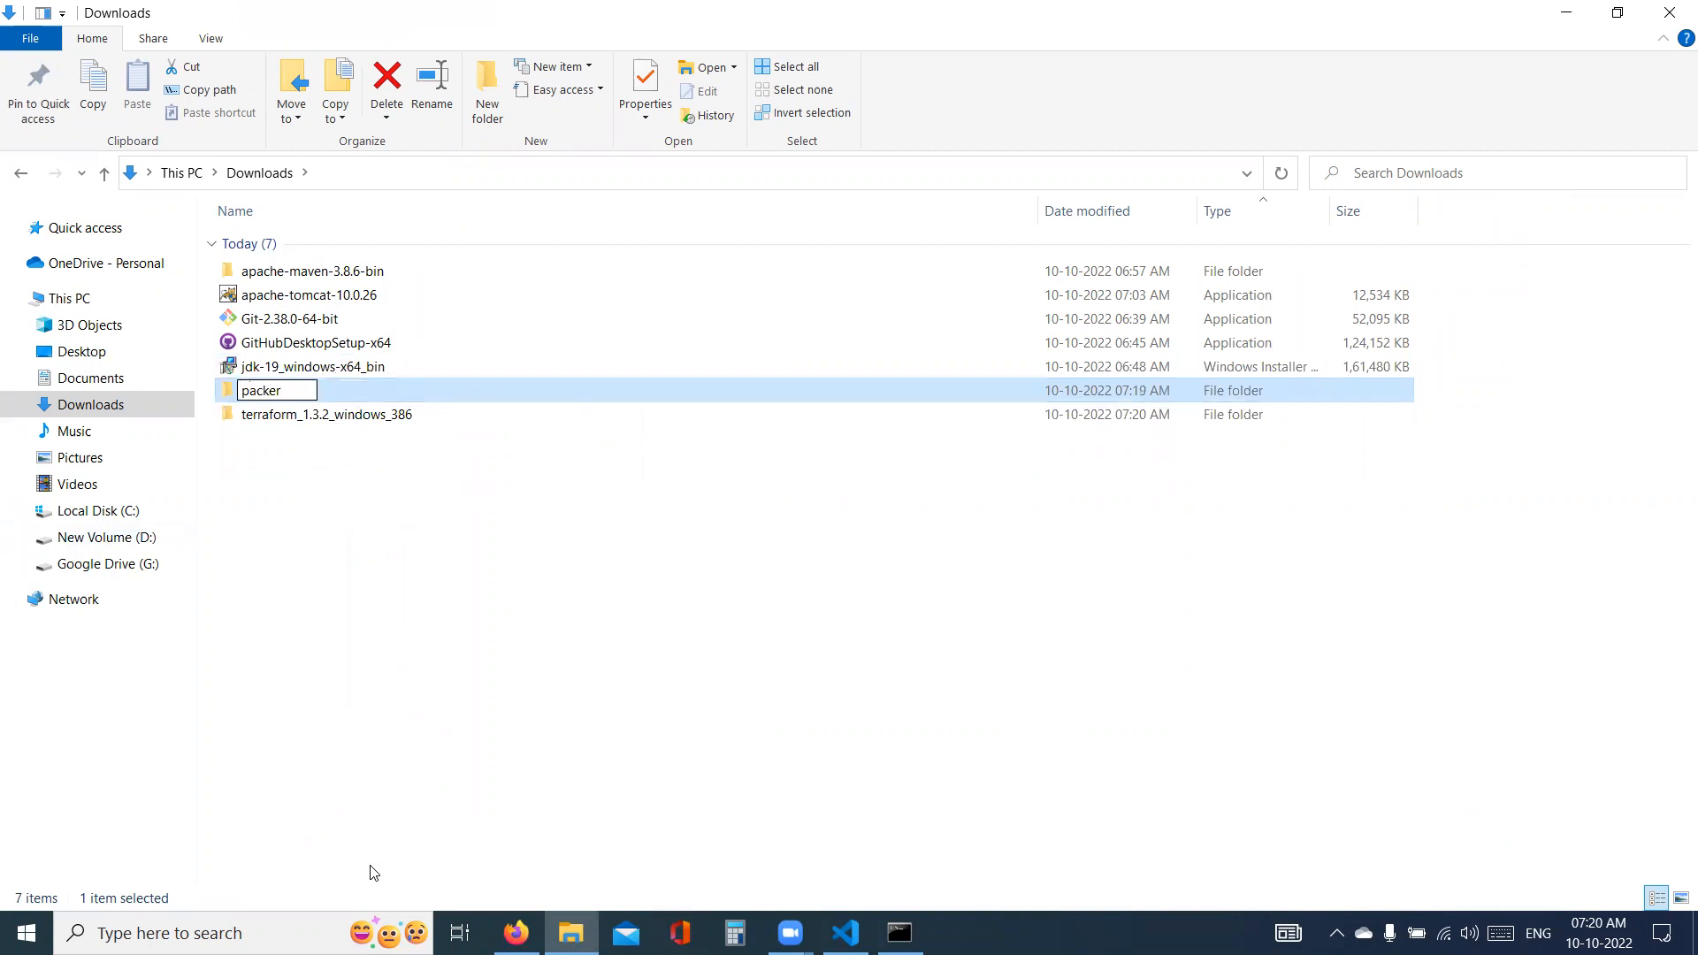
key("Tab")
type("terraform")
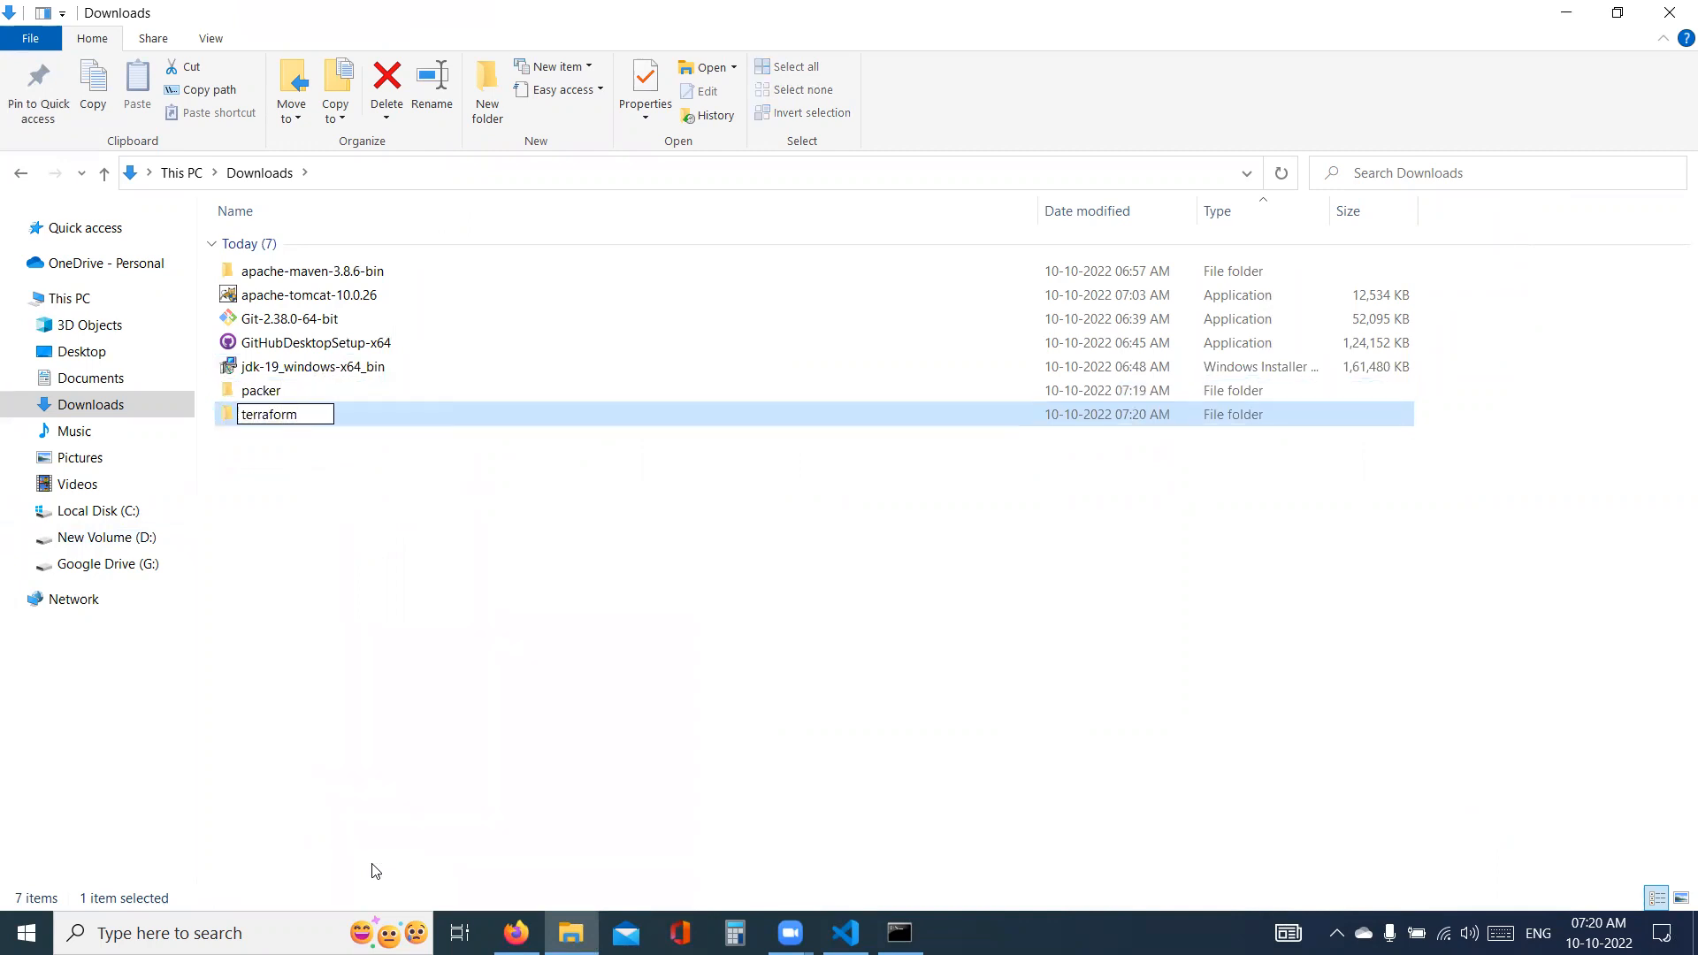
left_click(421, 542)
- Check the contents of the packer and terraform folders in Downloads
left_click(276, 390)
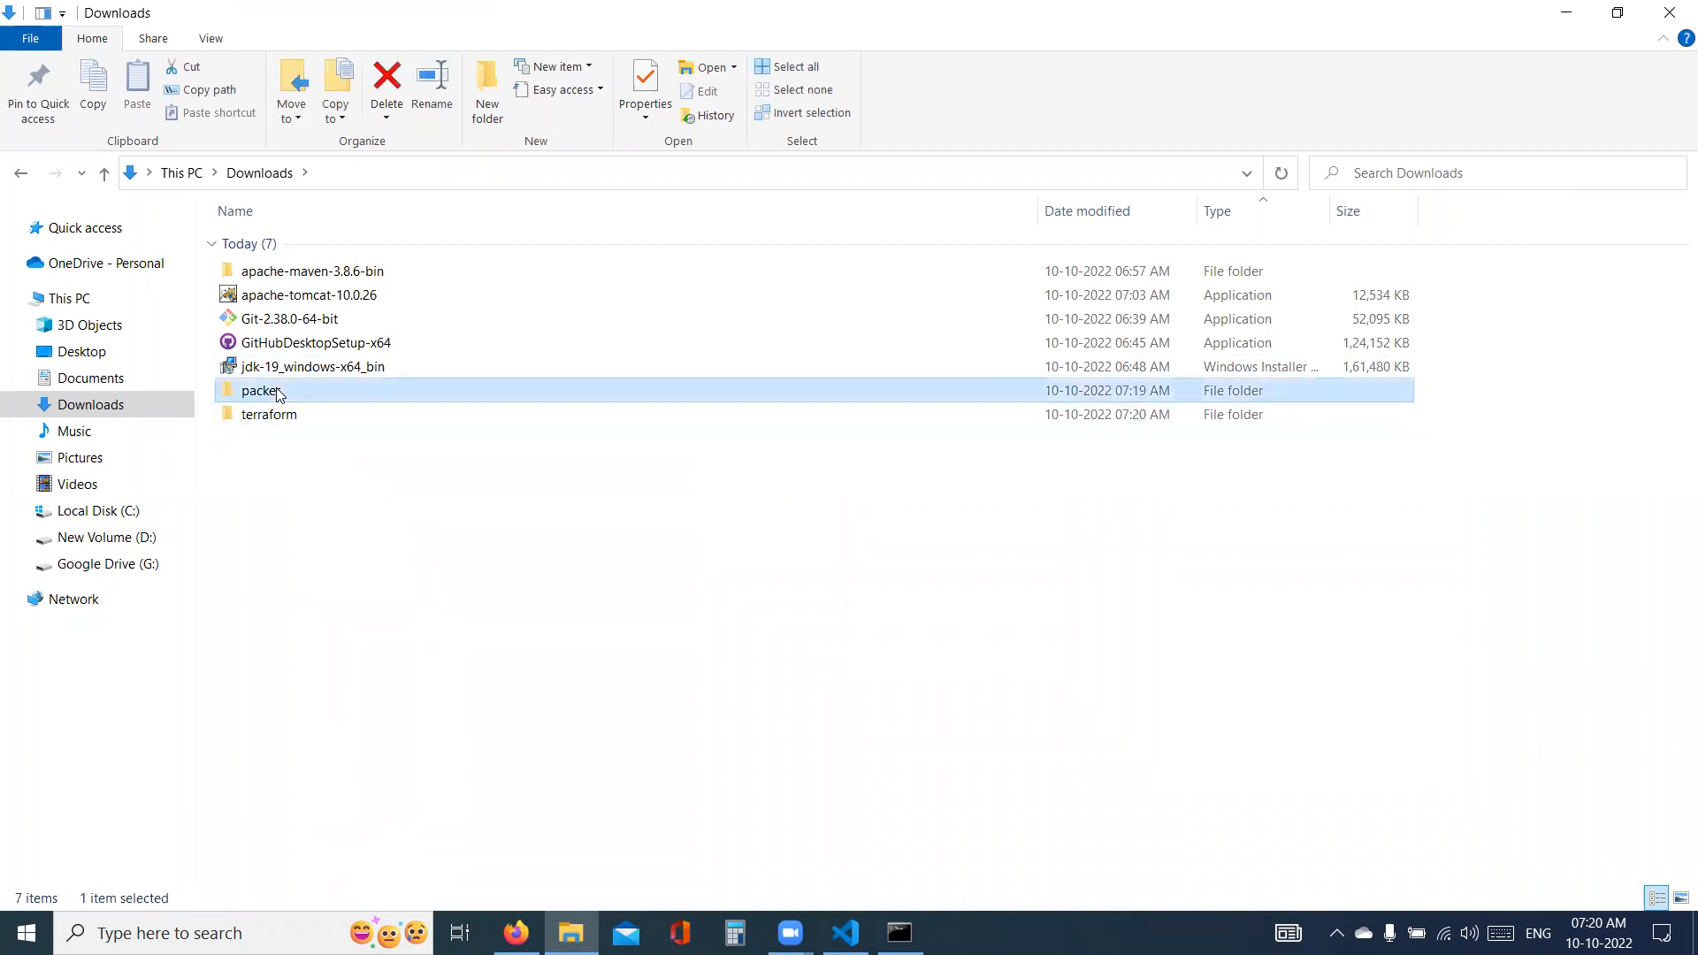
double_click(265, 390)
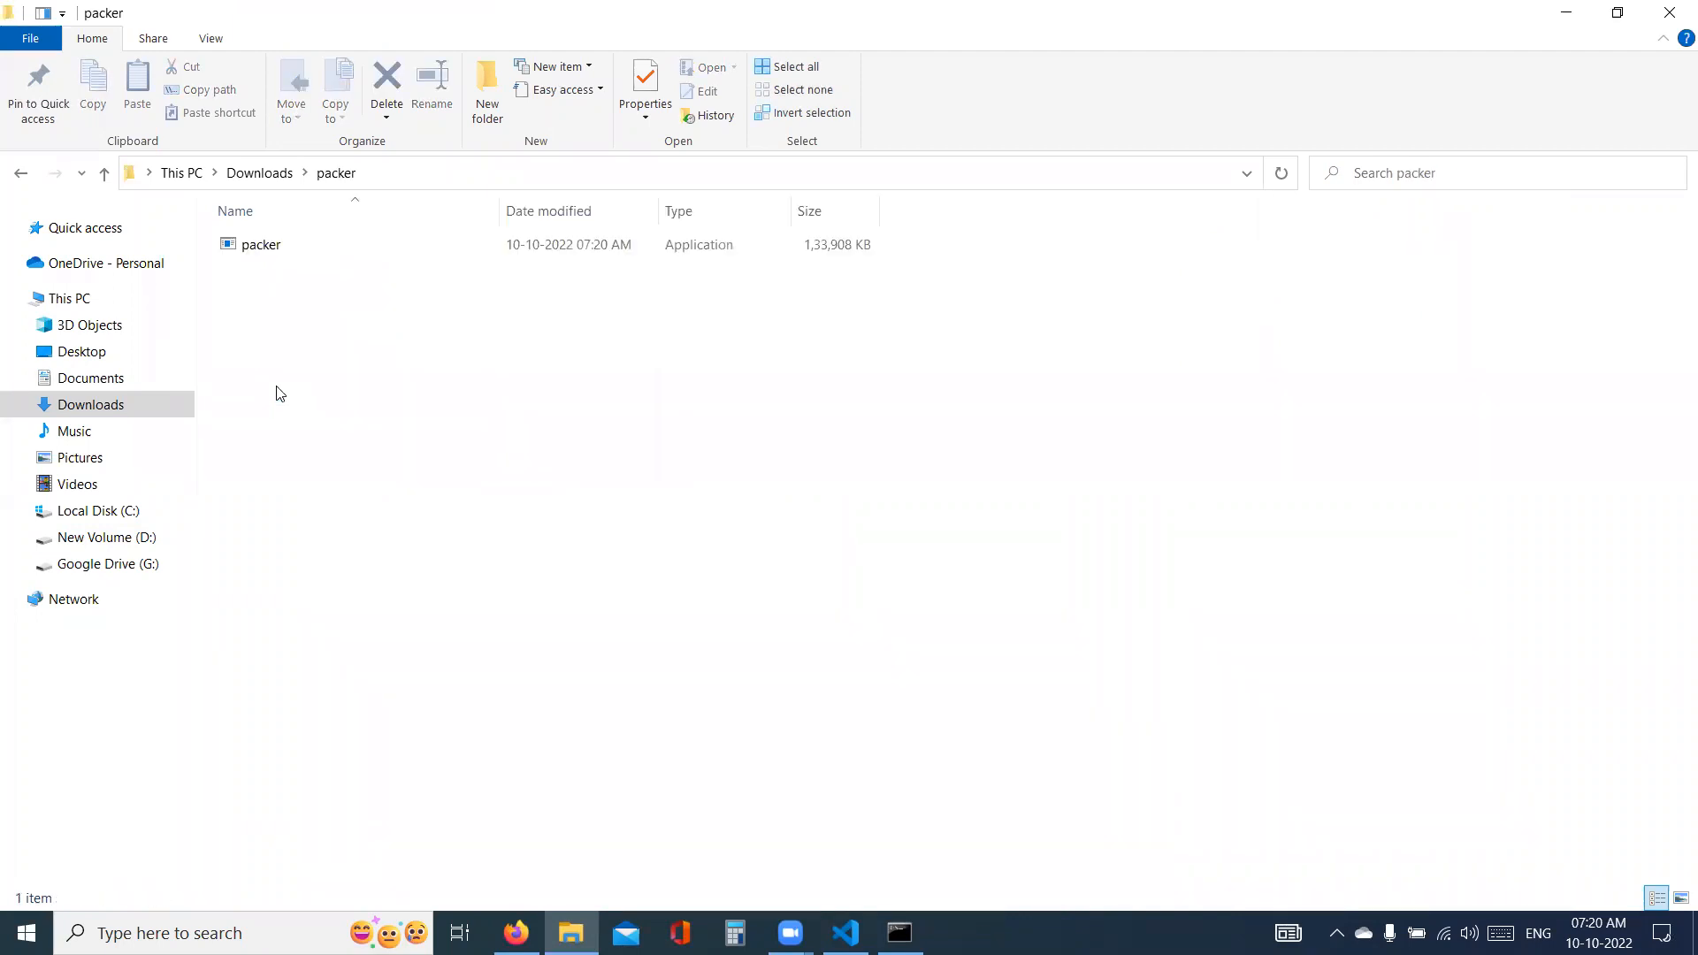
key("alt+Left")
key("Down")
key("Return")
key("alt+Left")
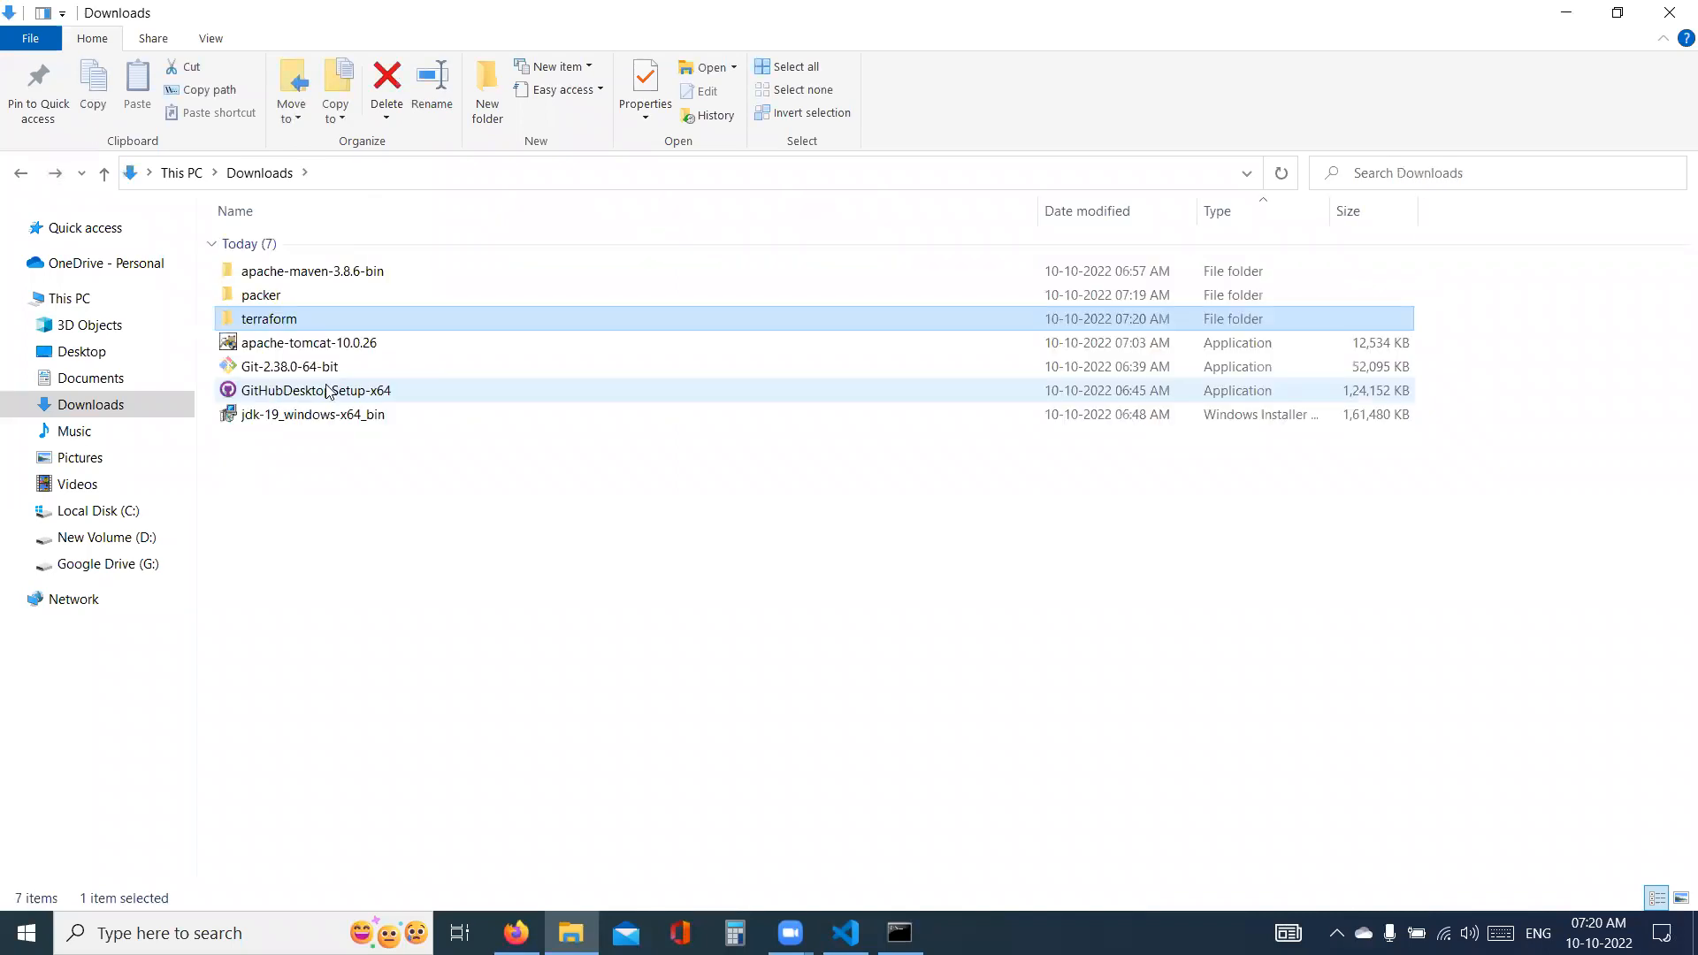
- Copy the packer and terraform folders from Downloads into the root of Local Disk (C:)
left_click(289, 300, "ctrl")
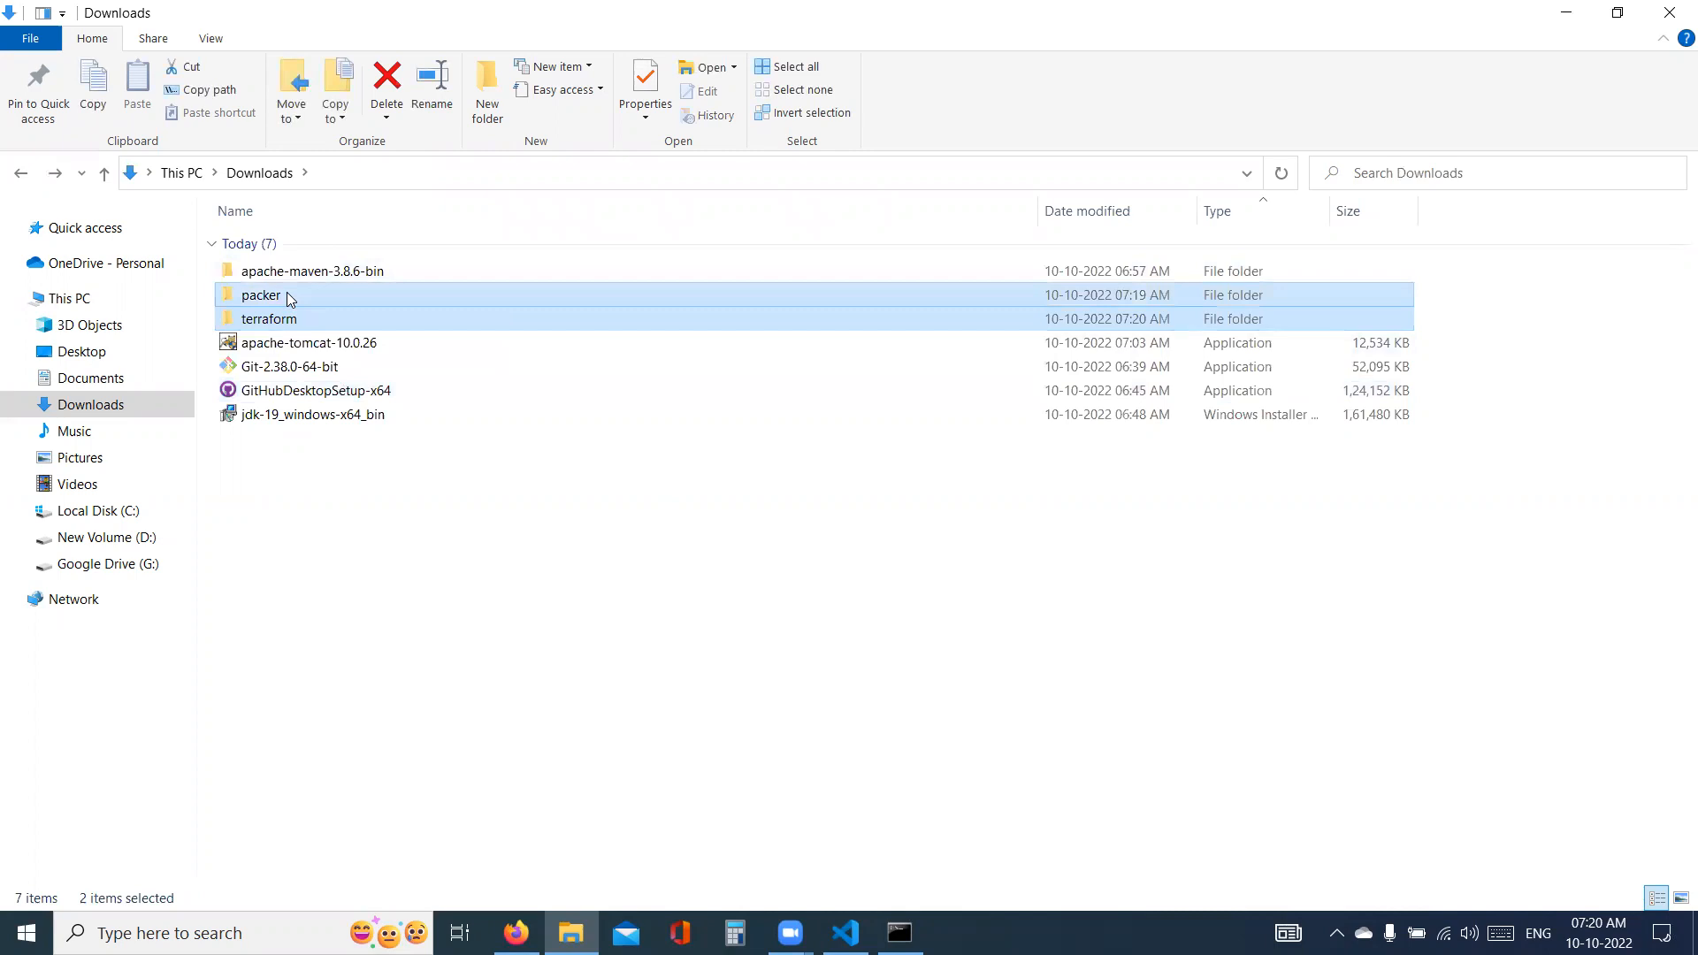
key("ctrl+c")
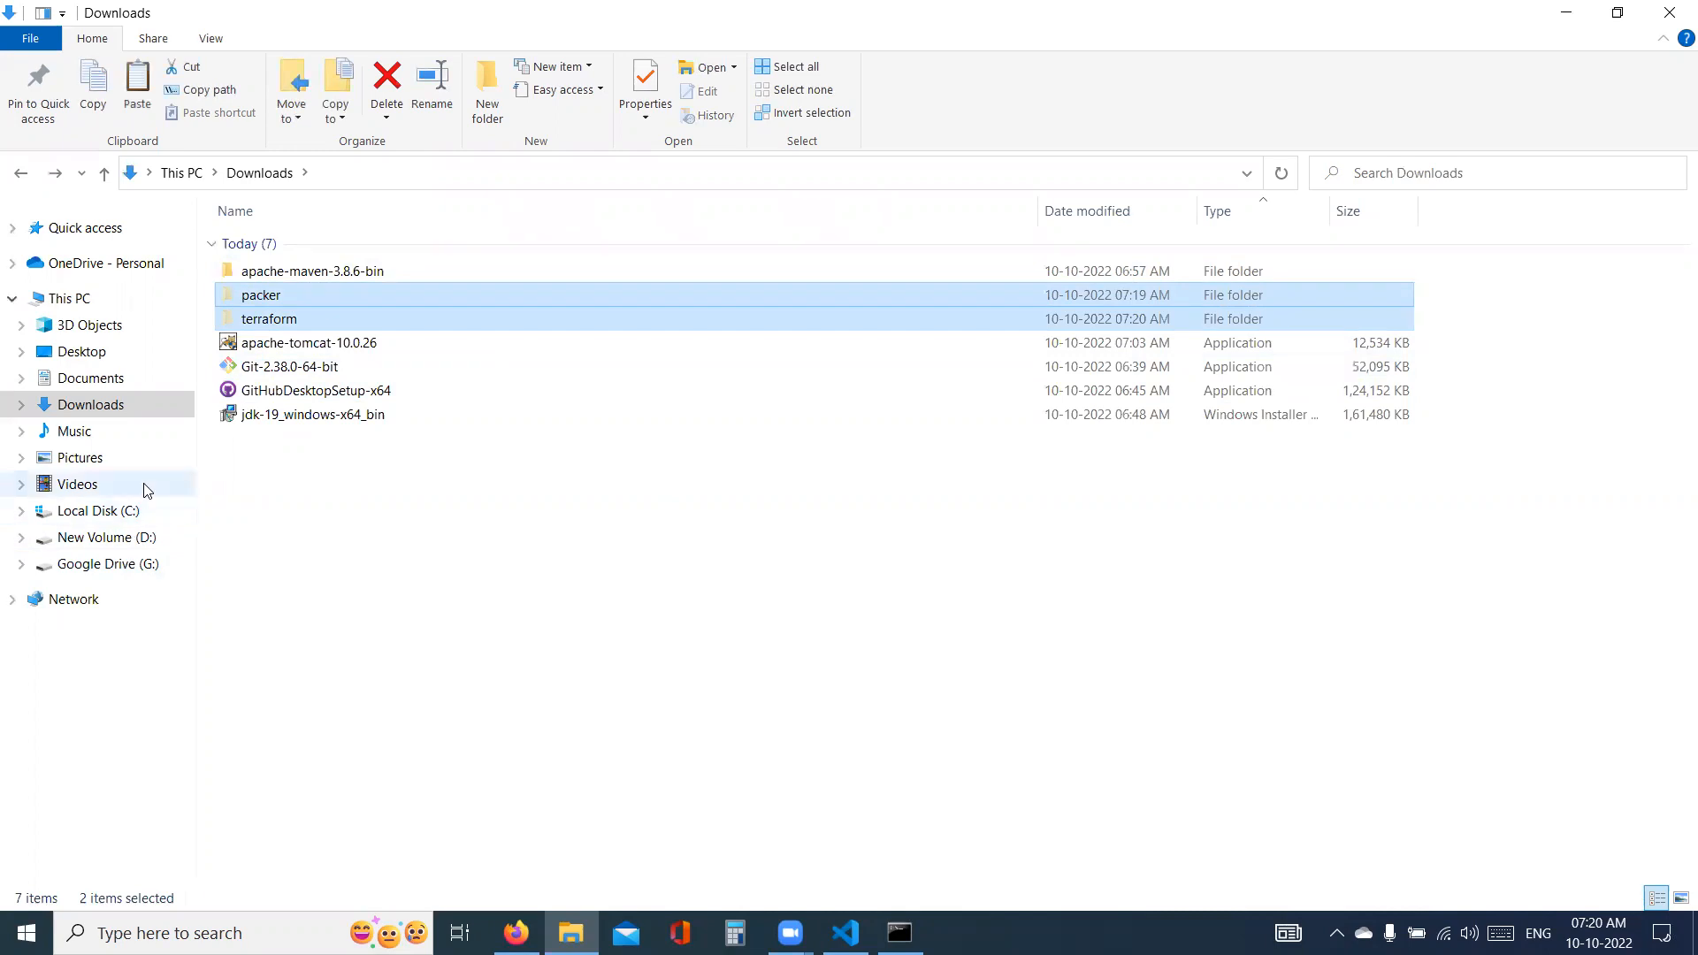
left_click(129, 513)
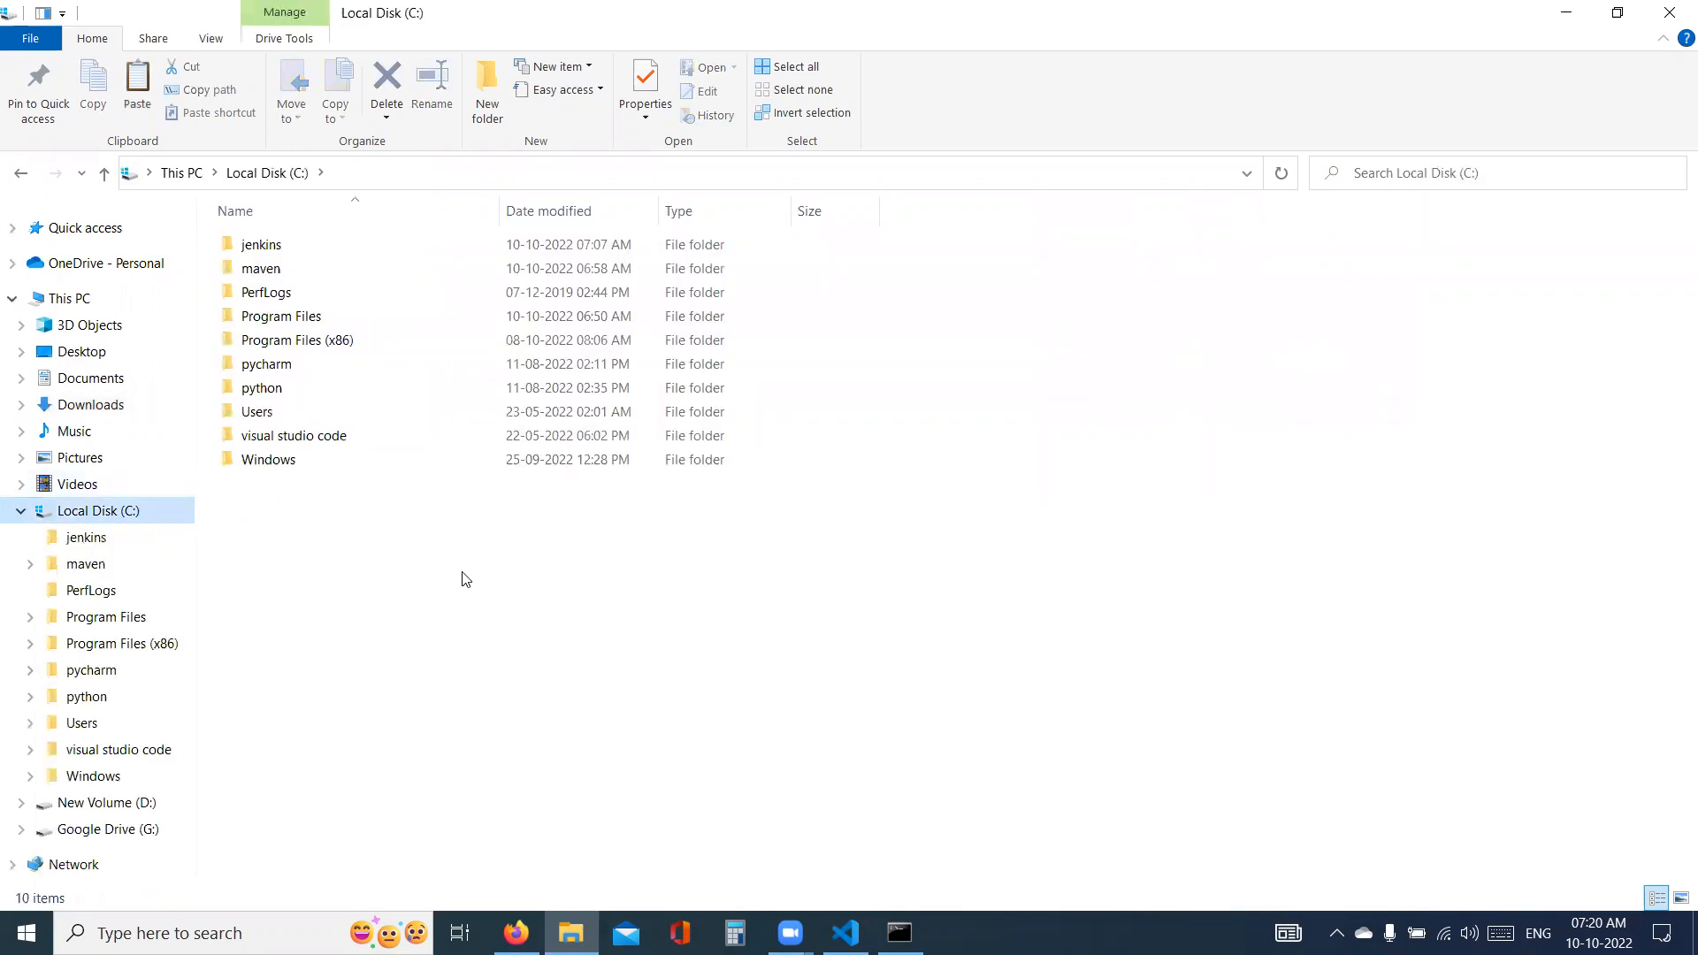
key("ctrl+v")
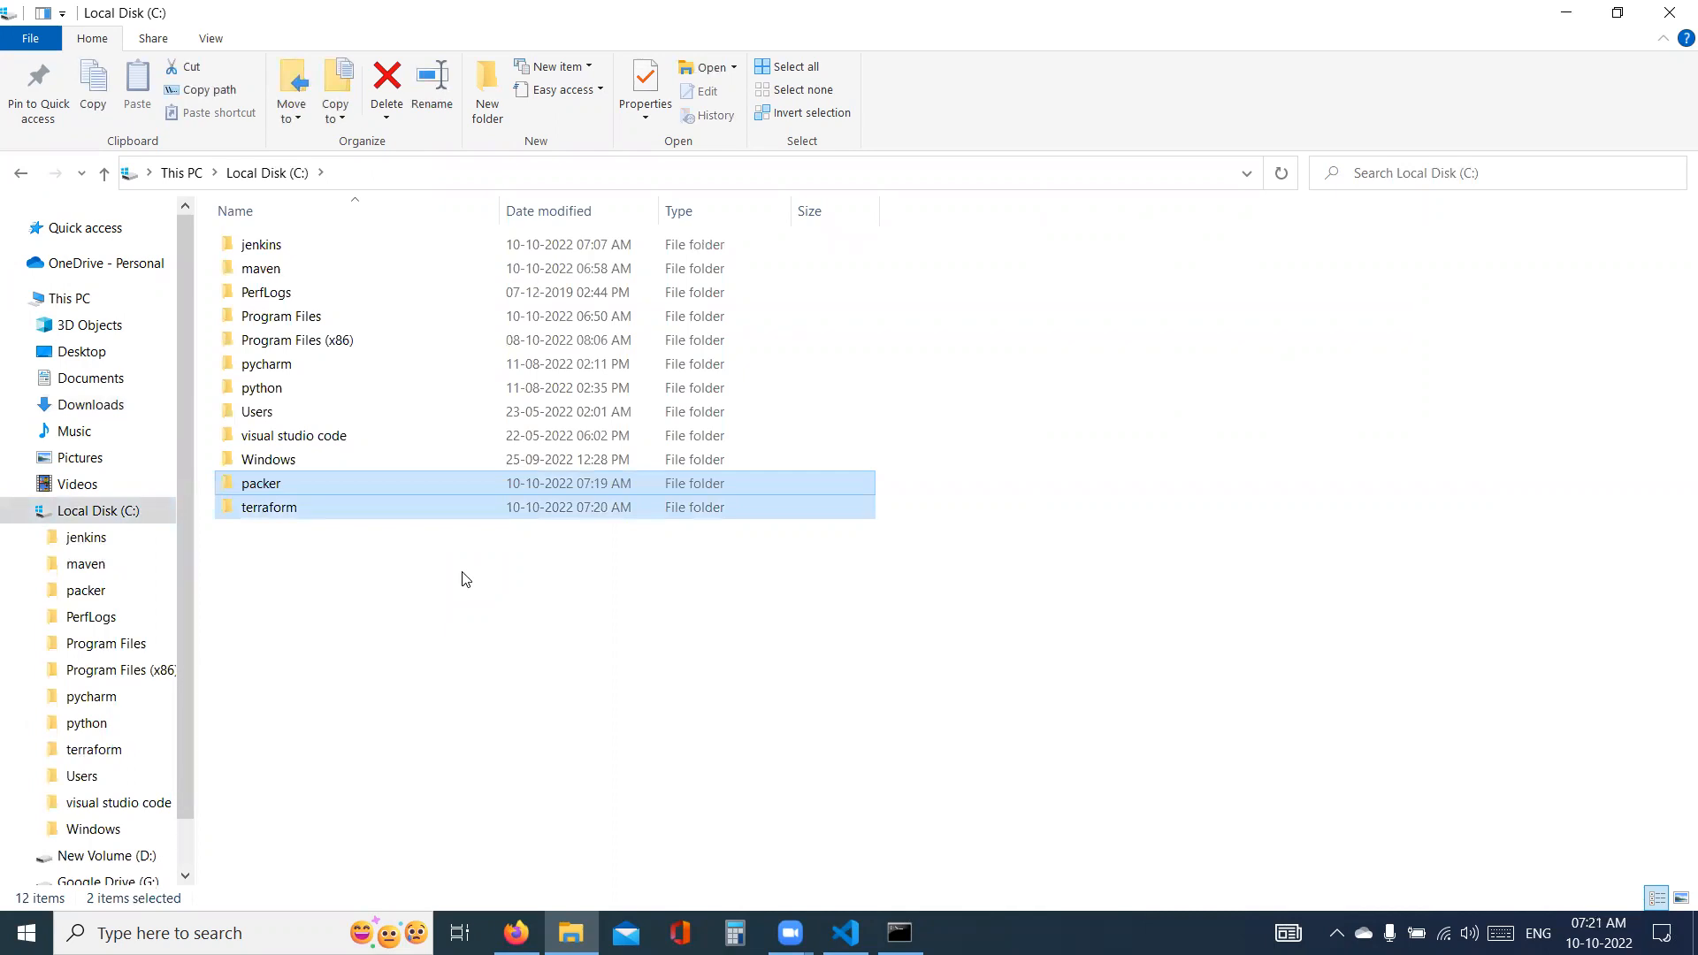
- Inspect the copied packer and terraform folders on Local Disk (C:) for their application files
double_click(254, 483)
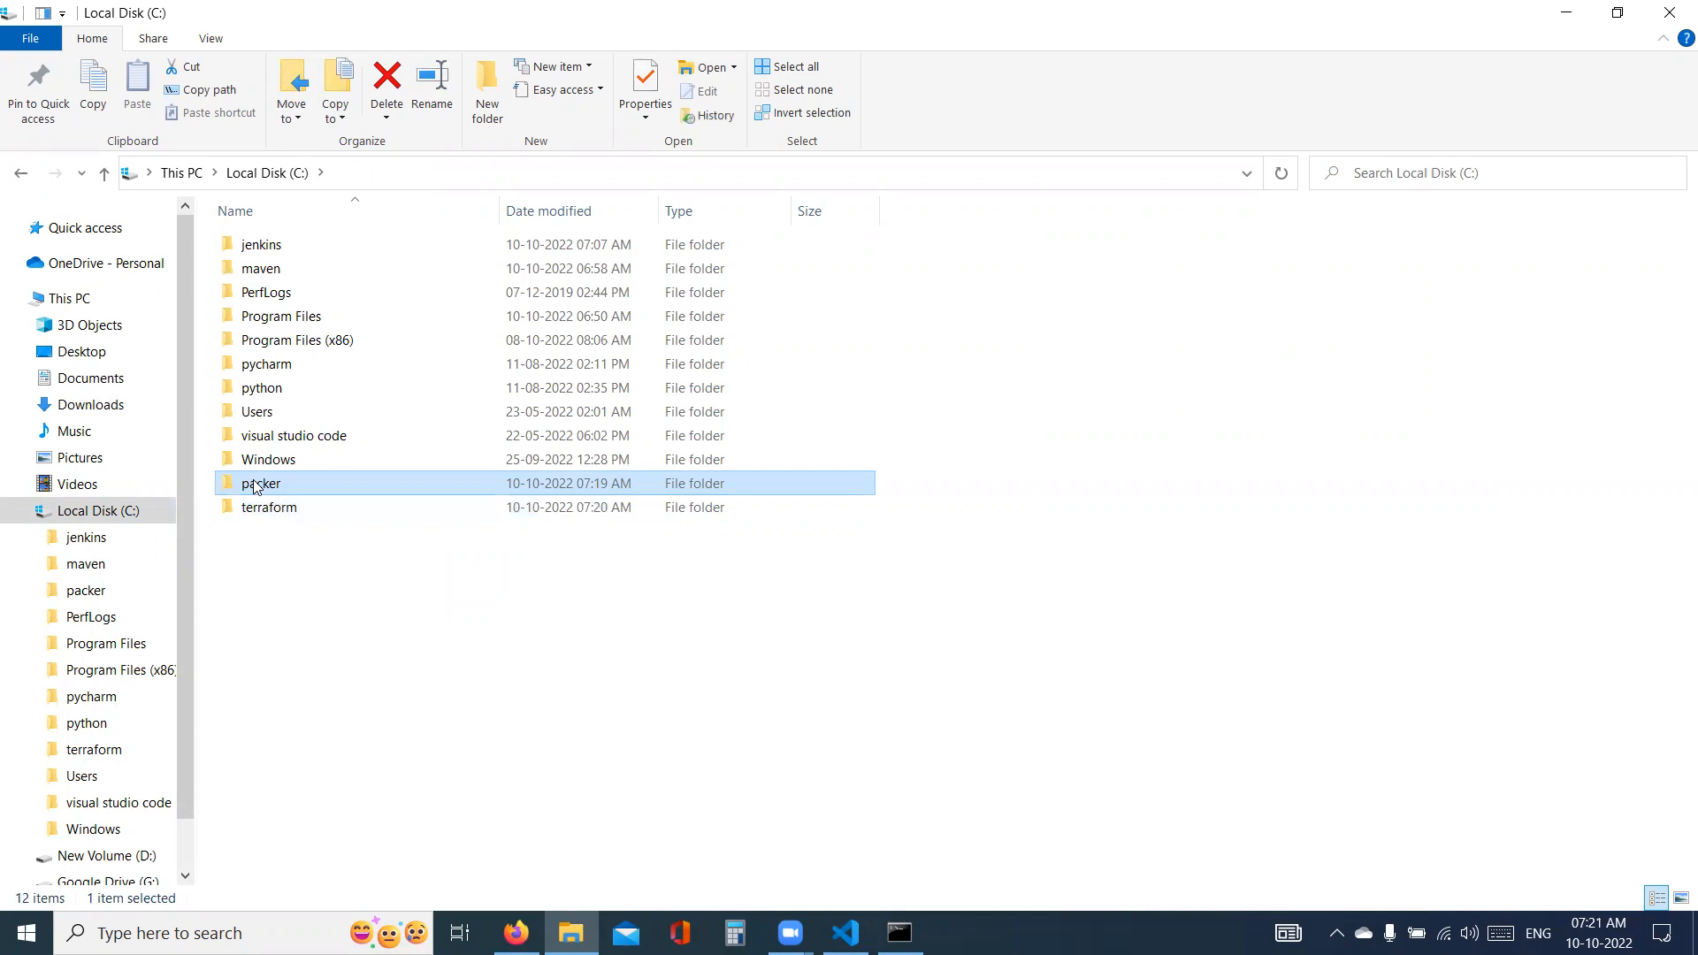
key("BackSpace")
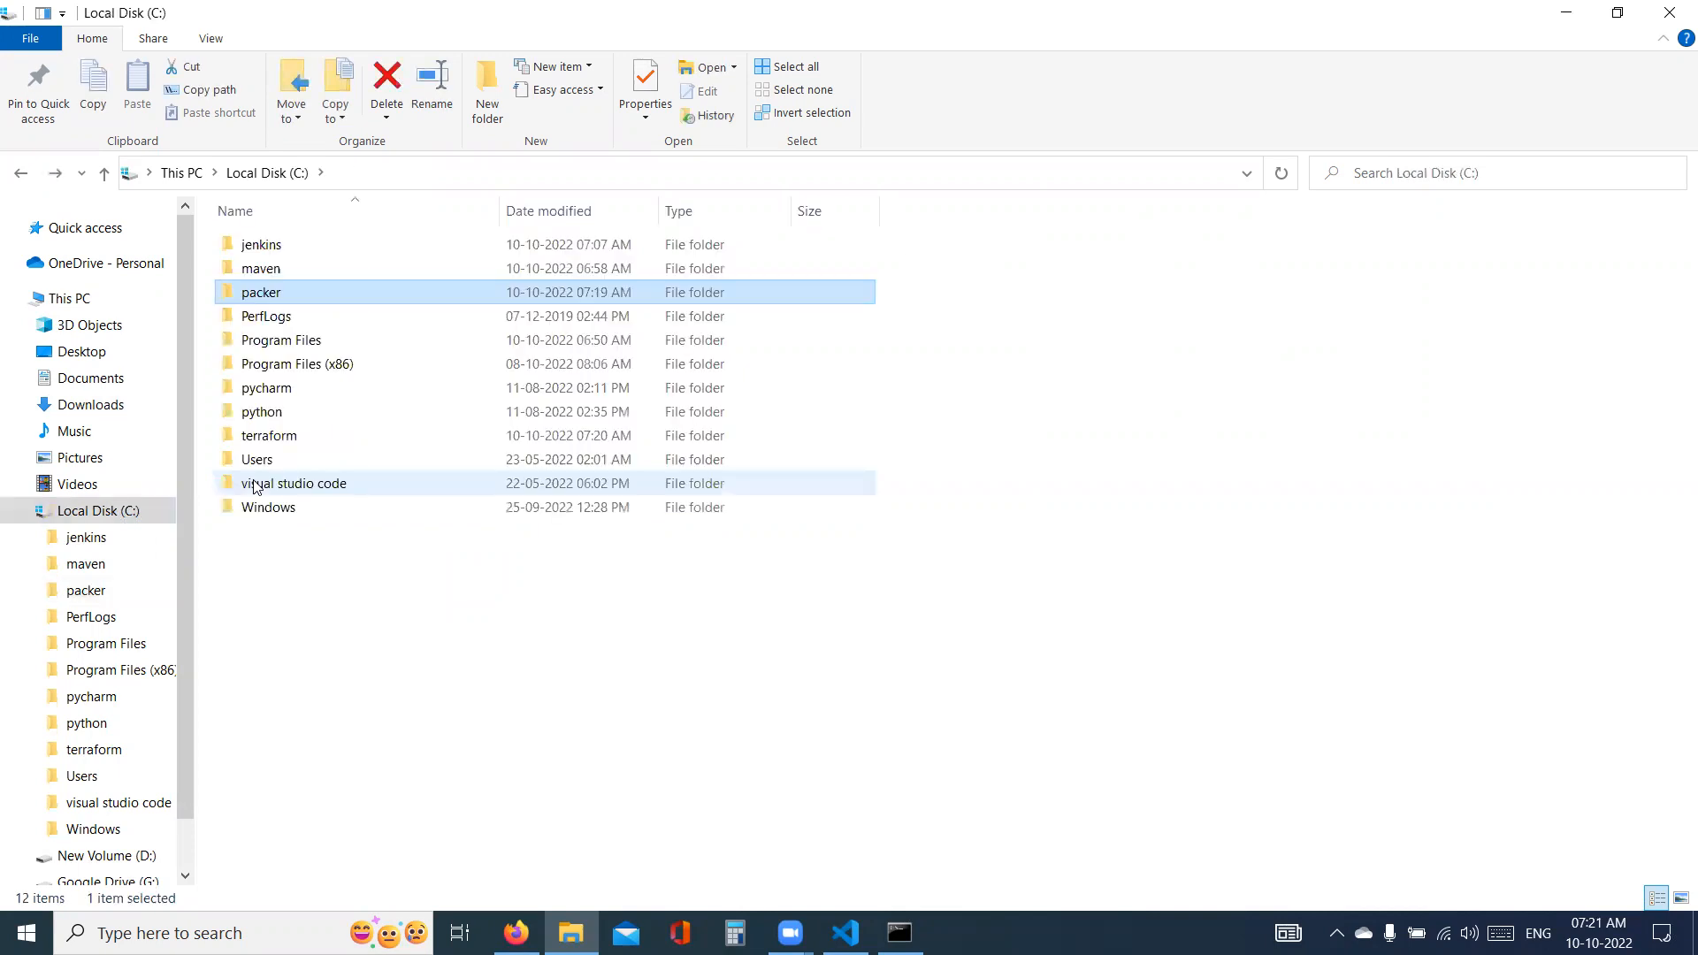
key("Down")
key("End")
key("Up")
key("Up")
key("Up")
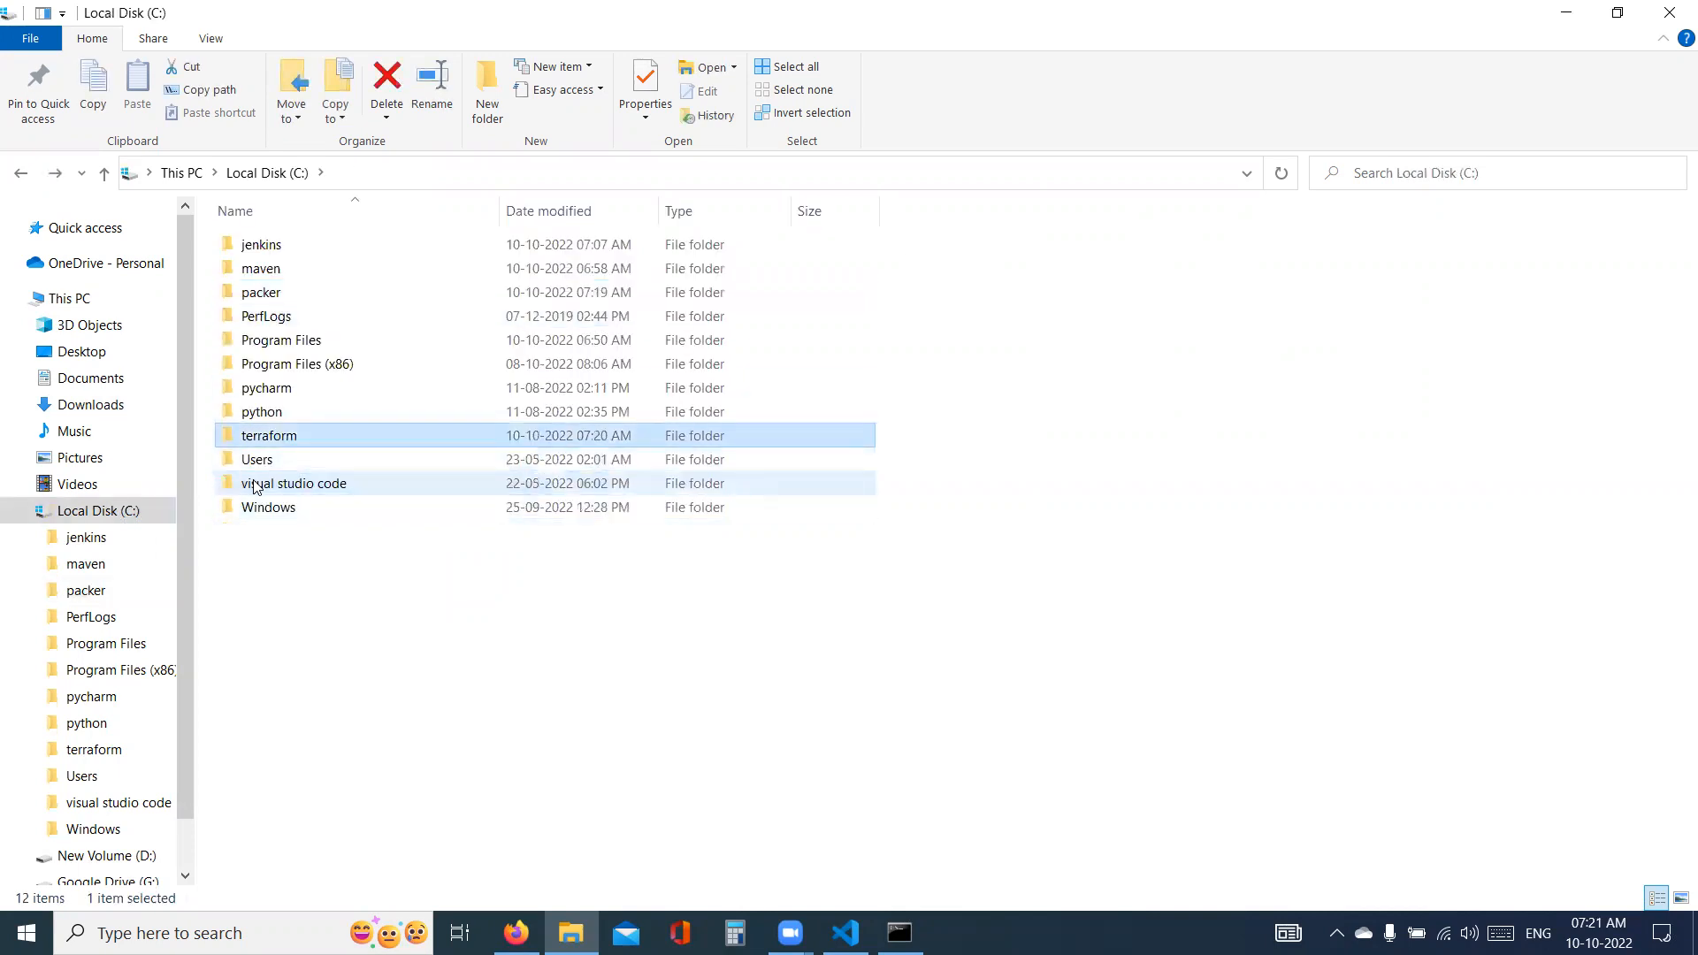
key("Return")
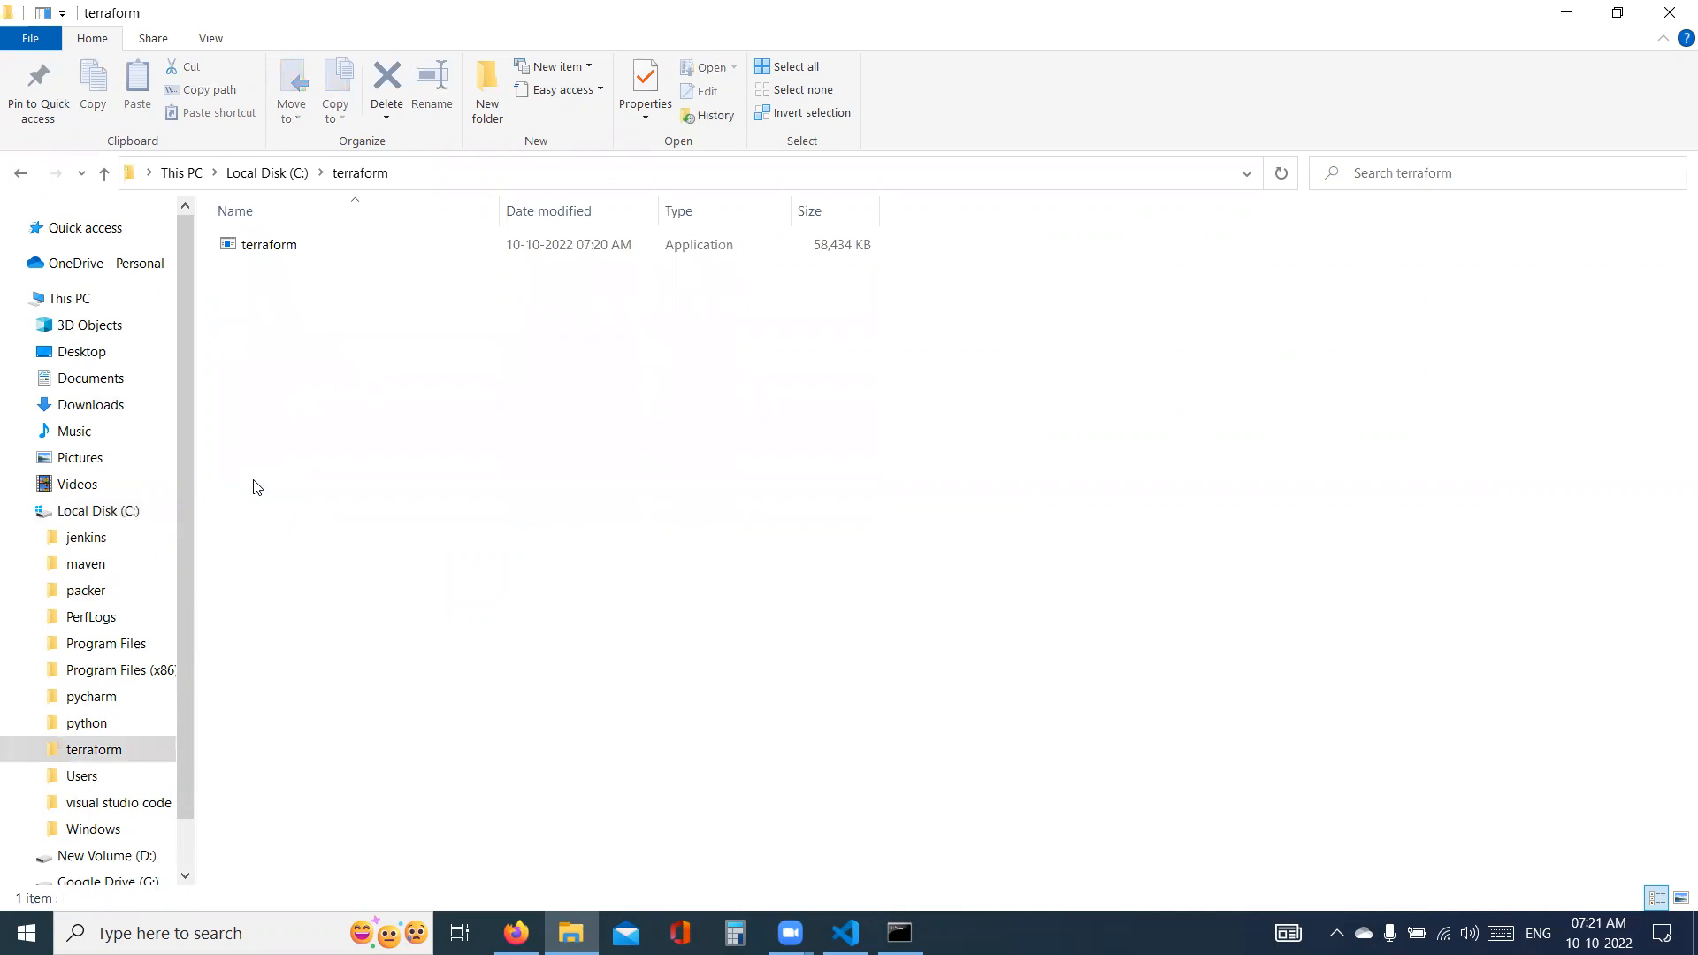
key("Down")
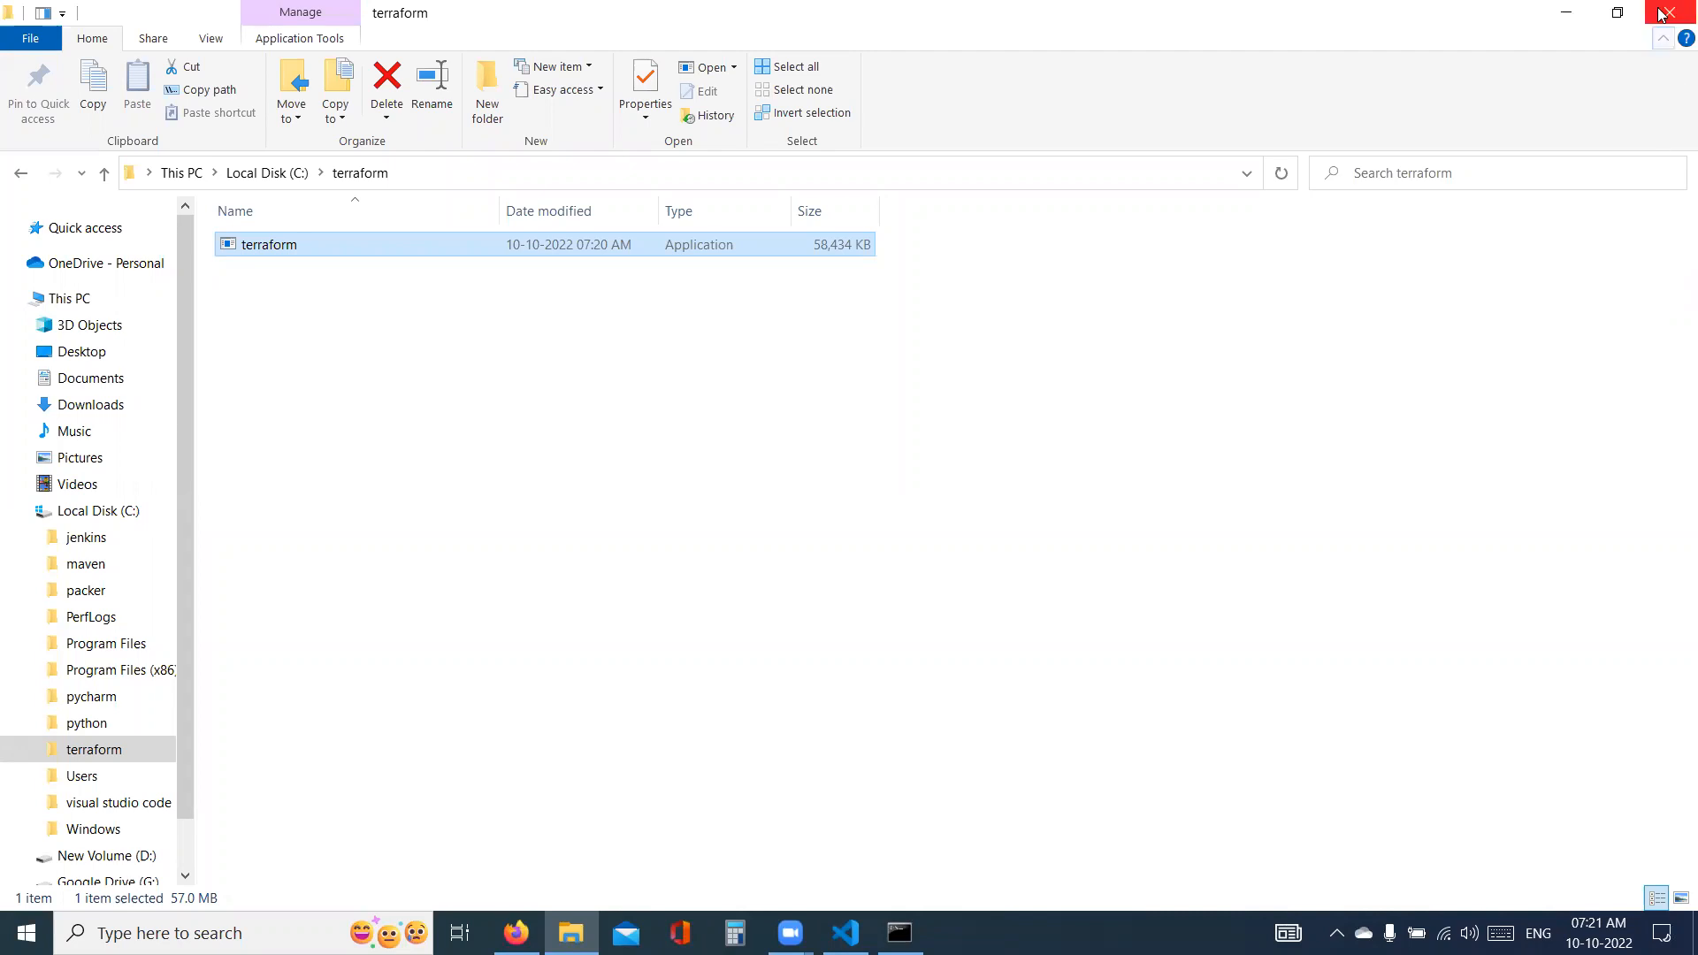
- Switch to Visual Studio Code and add a "- Packer" list entry below the Jenkins section of devops-tools-installation.md
key("alt+Tab")
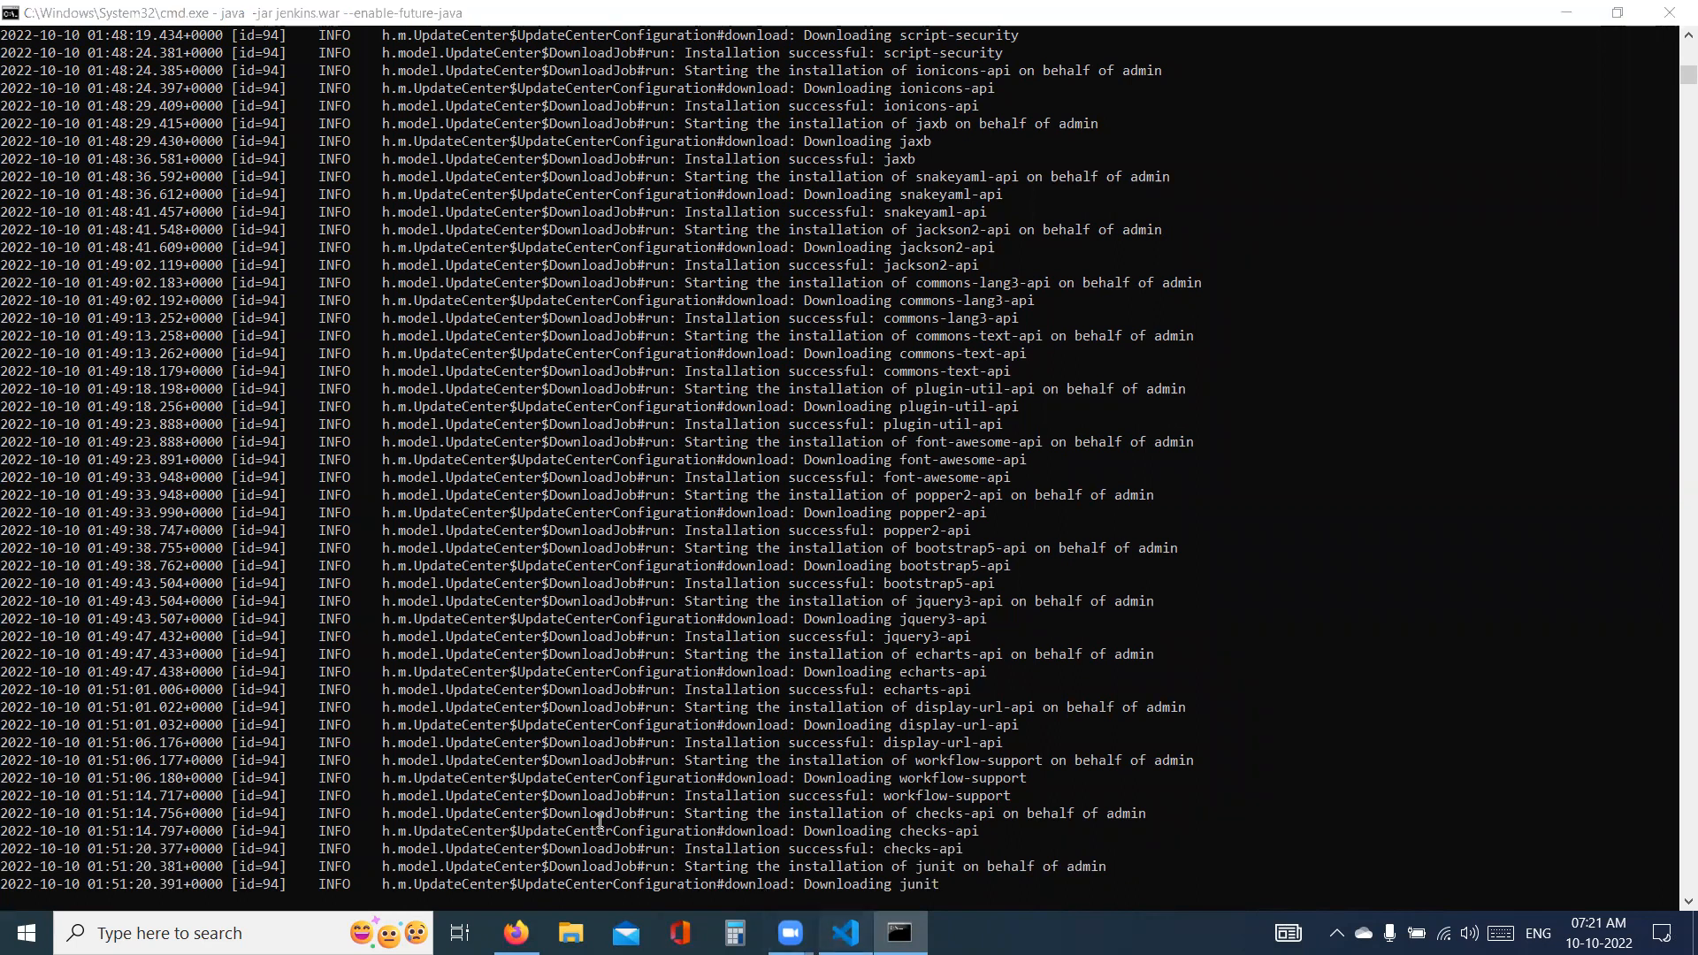
key("alt+Tab")
key("Down")
key("Return")
key("Return")
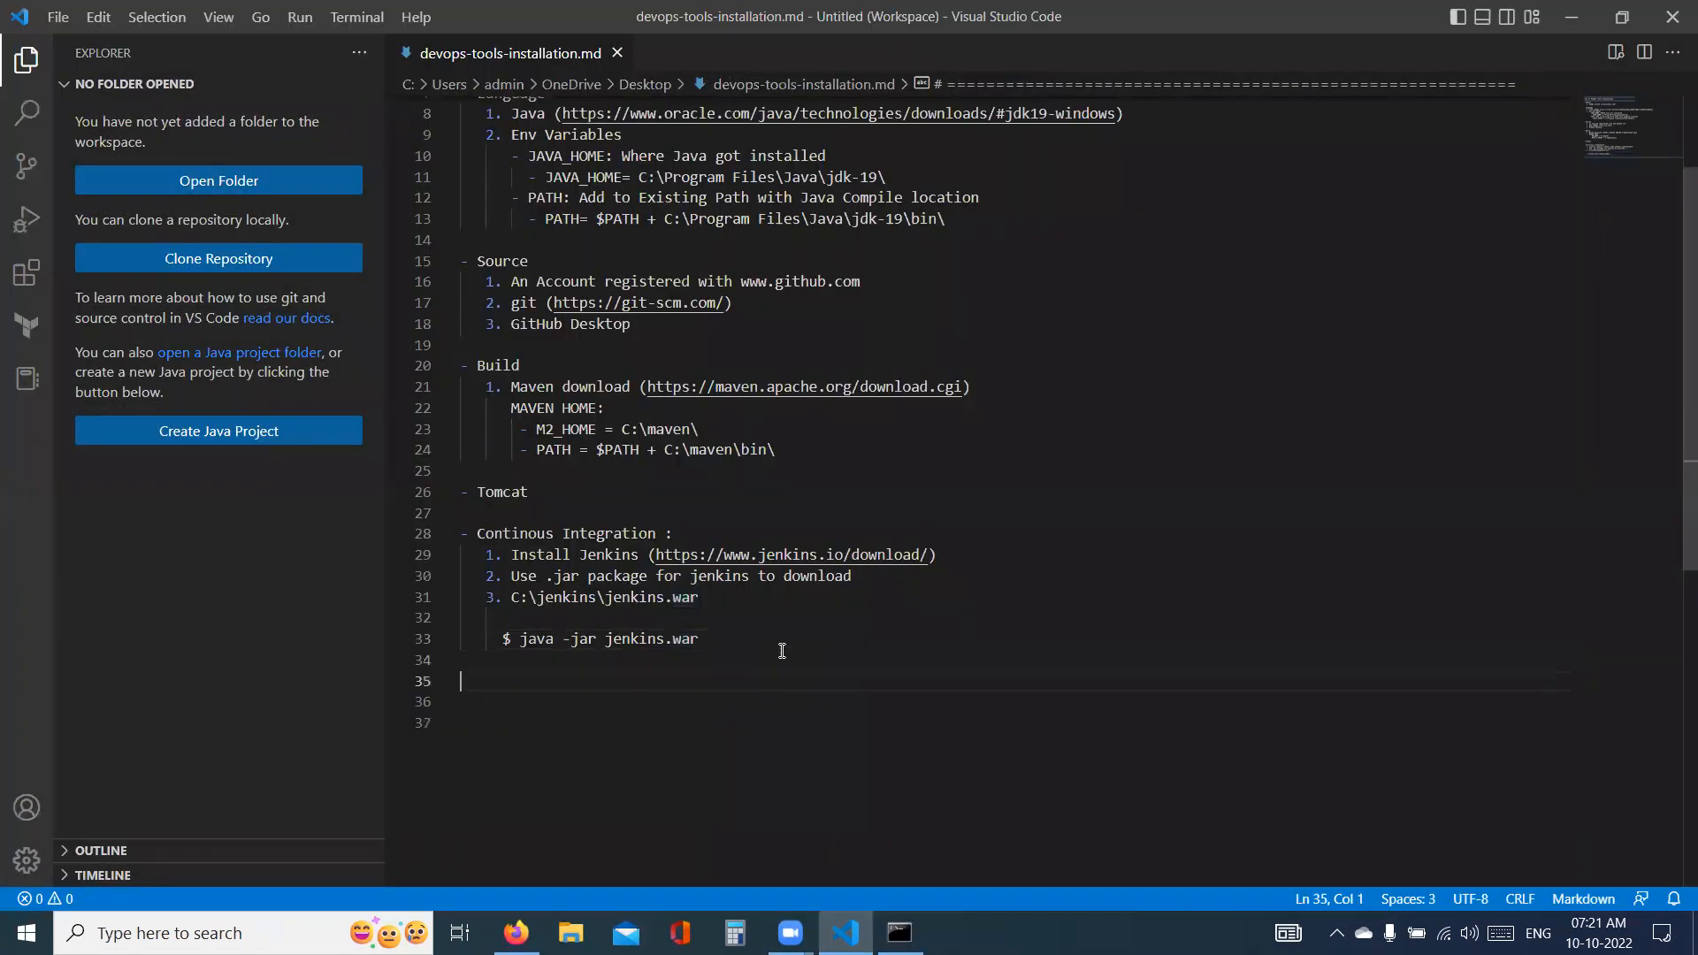
type("- Packer")
key("Return")
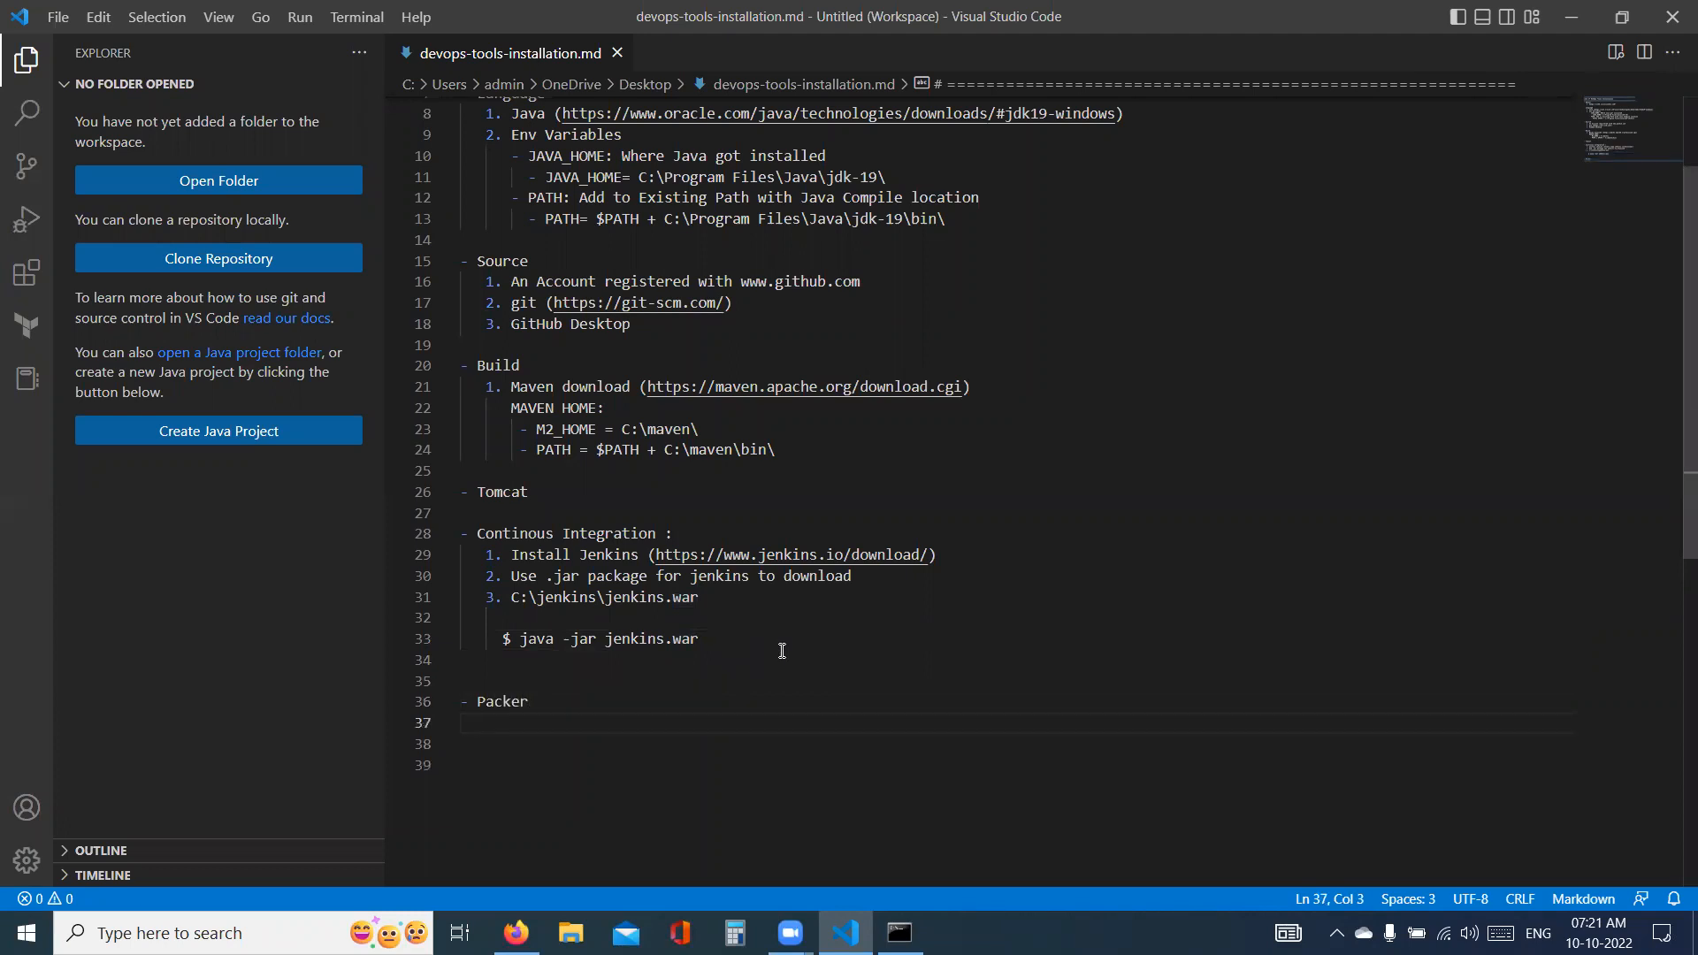
- Switch to Firefox, search for "packer" in a new tab, and open the Packer by HashiCorp website
key("alt+Tab")
key("alt+Tab")
key("alt+Tab")
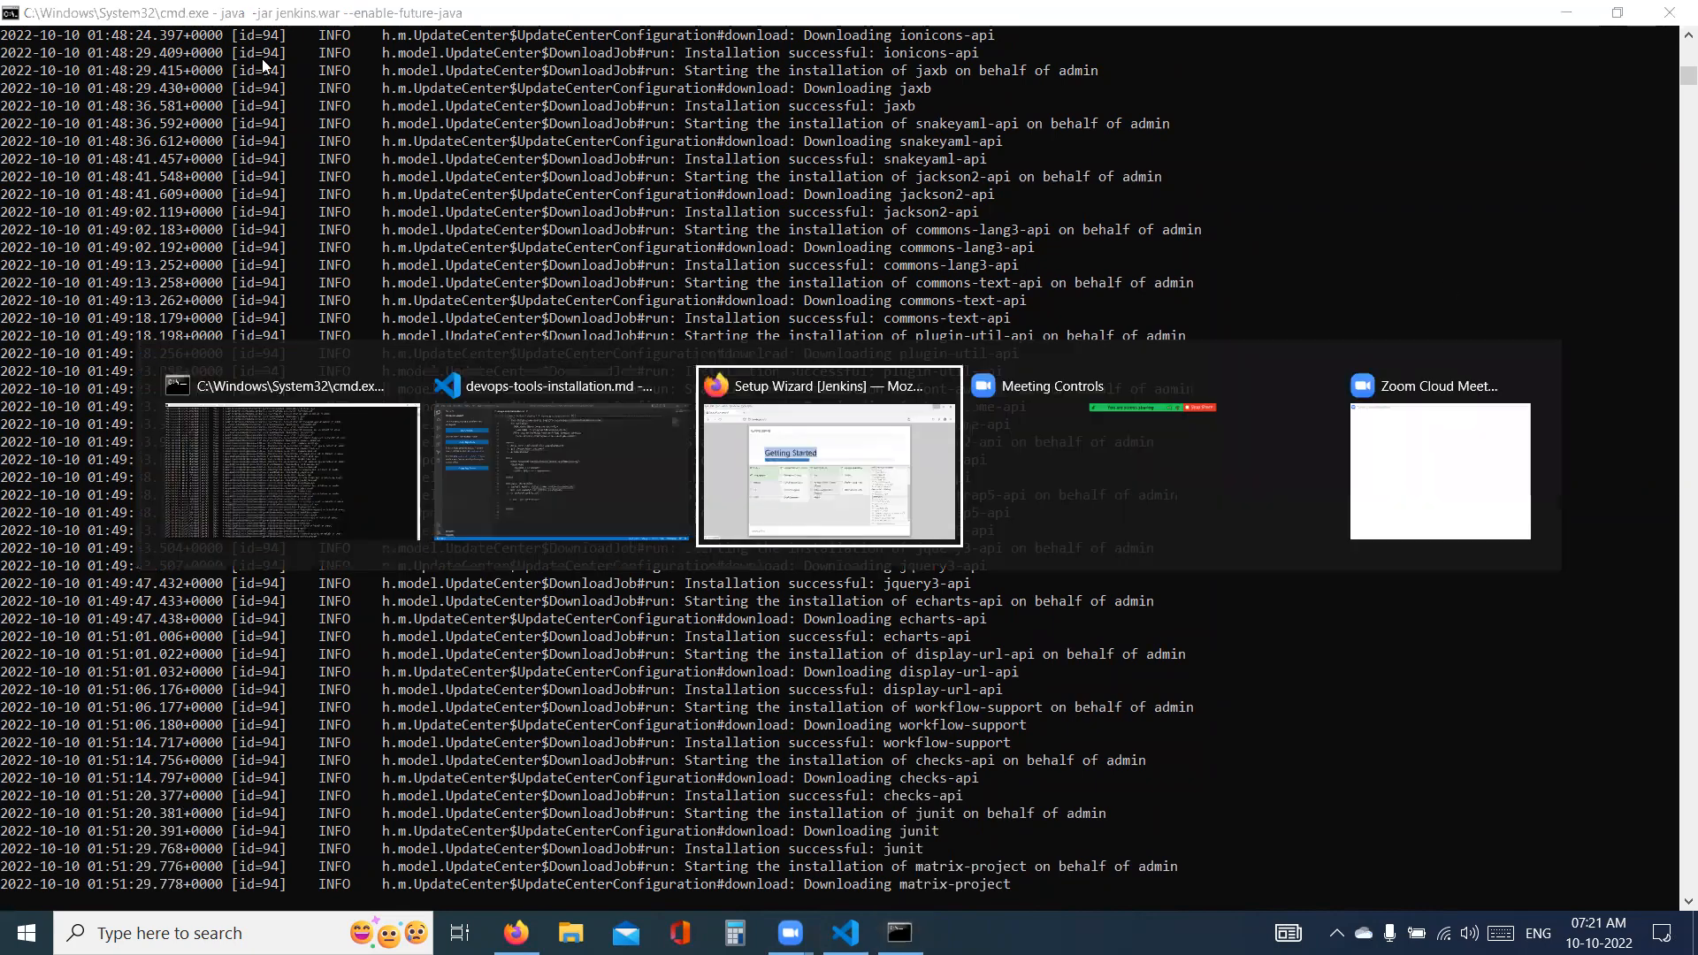
key("ctrl+t")
type("packer")
key("Return")
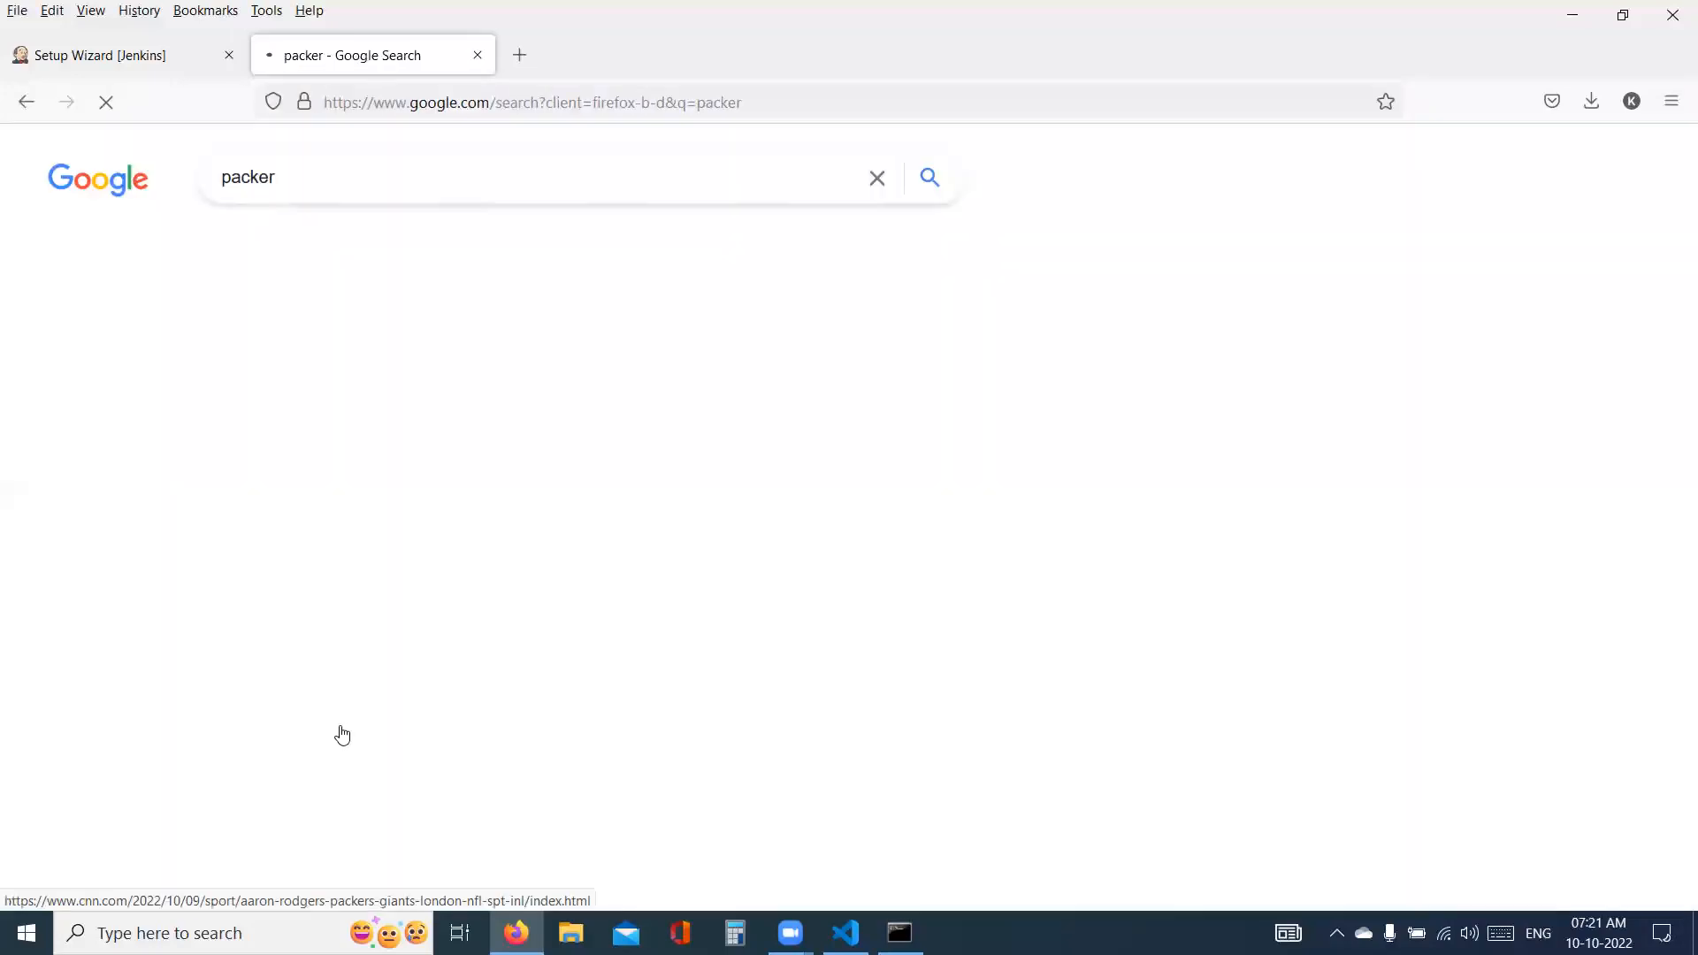
left_click(342, 731)
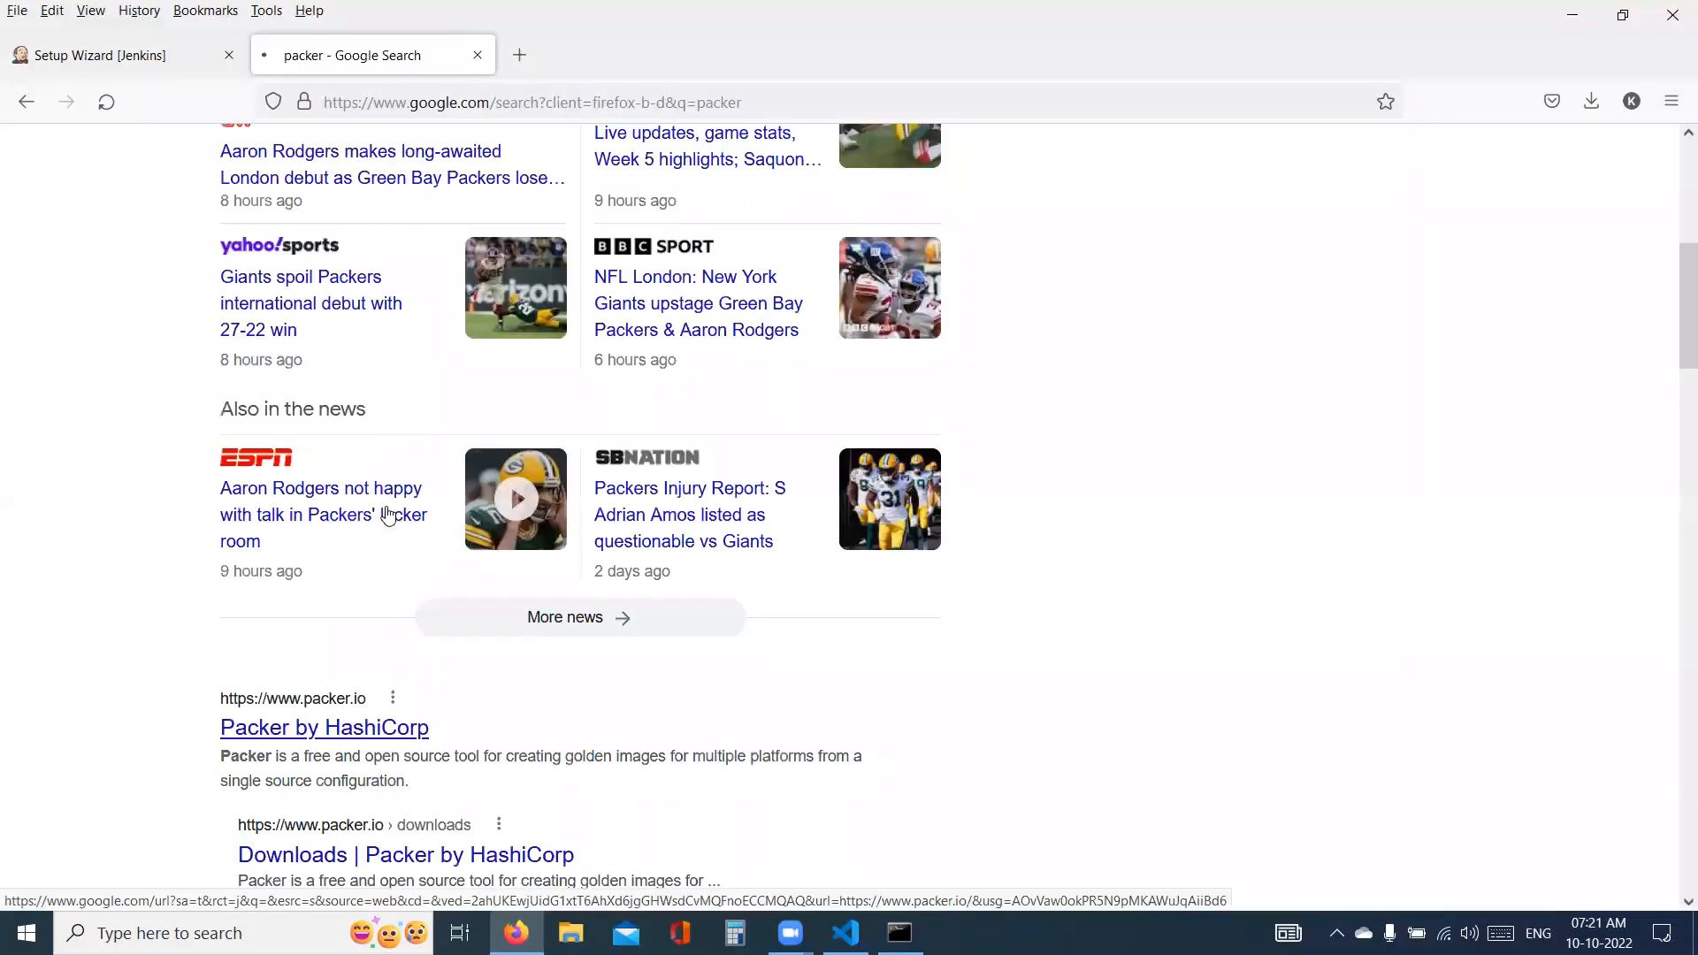
left_click(504, 99)
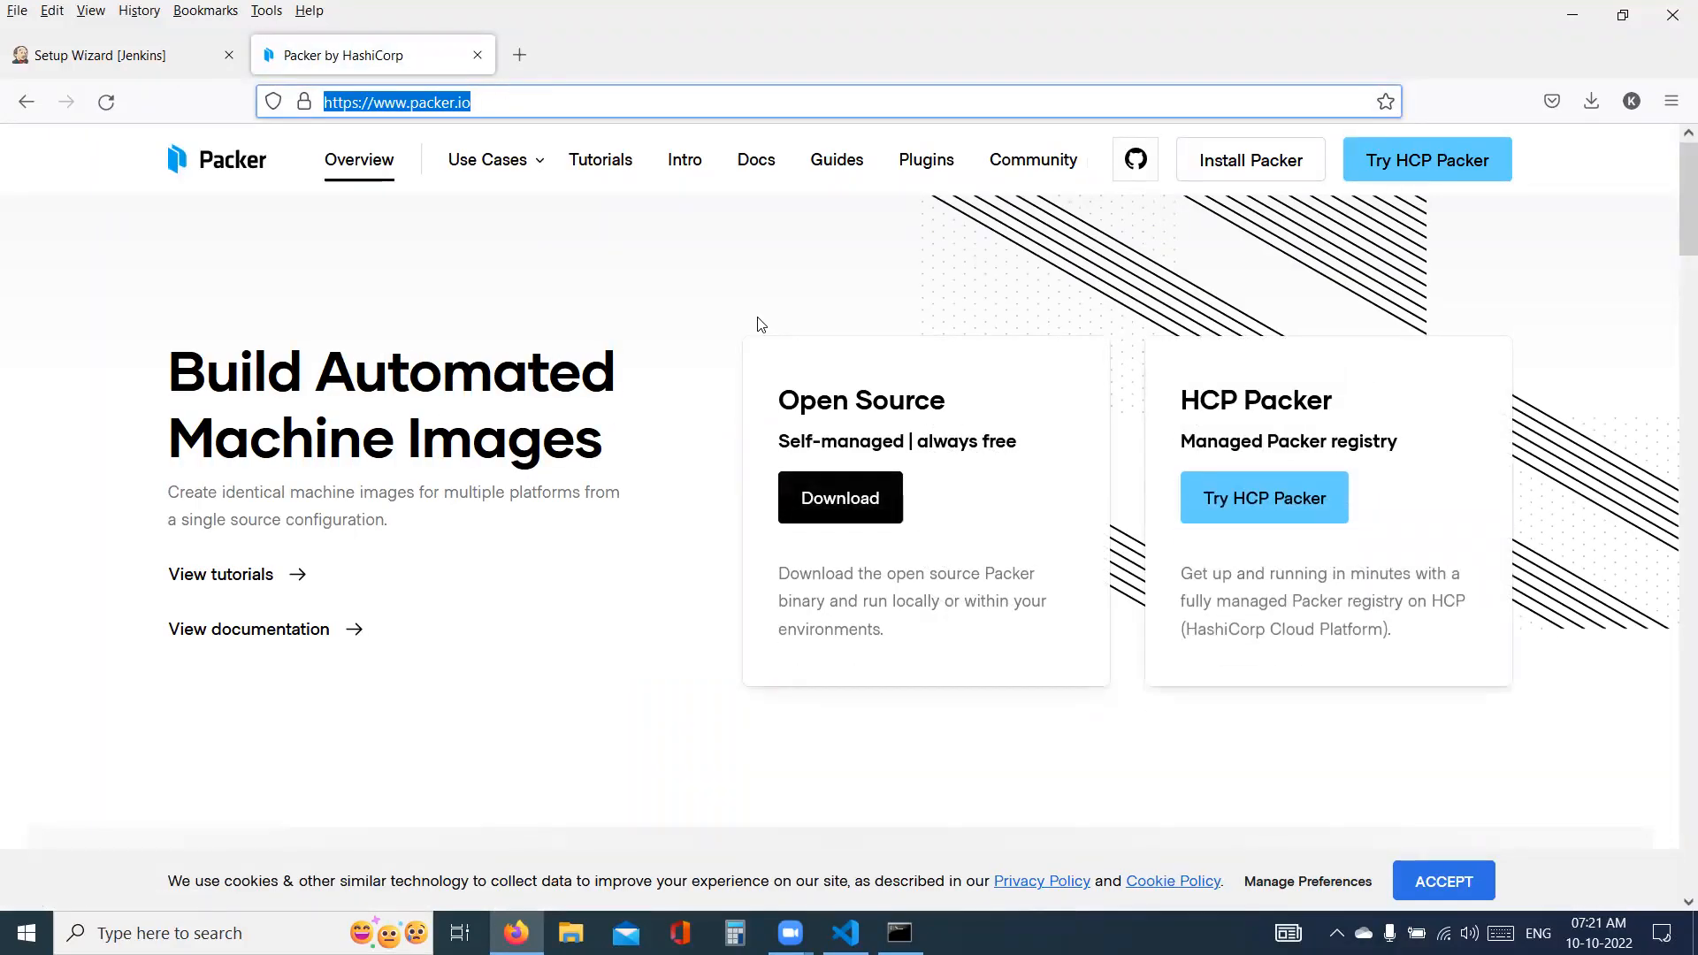
key("alt+Tab")
key("alt+Tab")
key("alt+Tab")
left_click(595, 701)
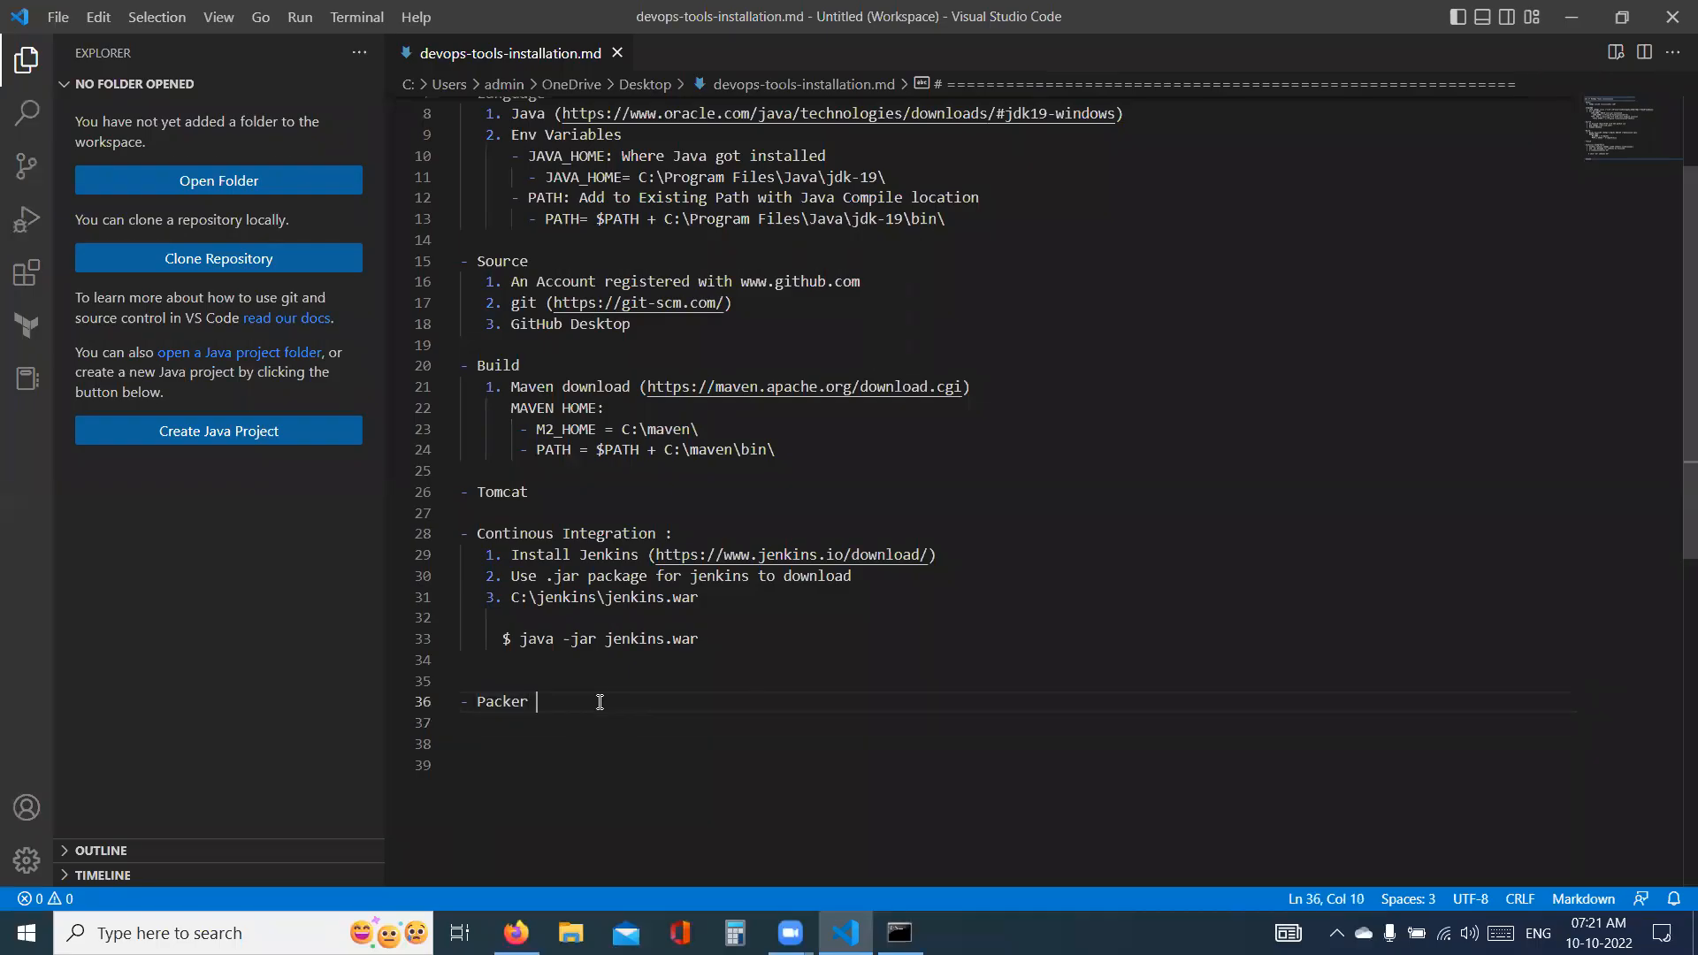
type("(")
key("ctrl+v")
key("Return")
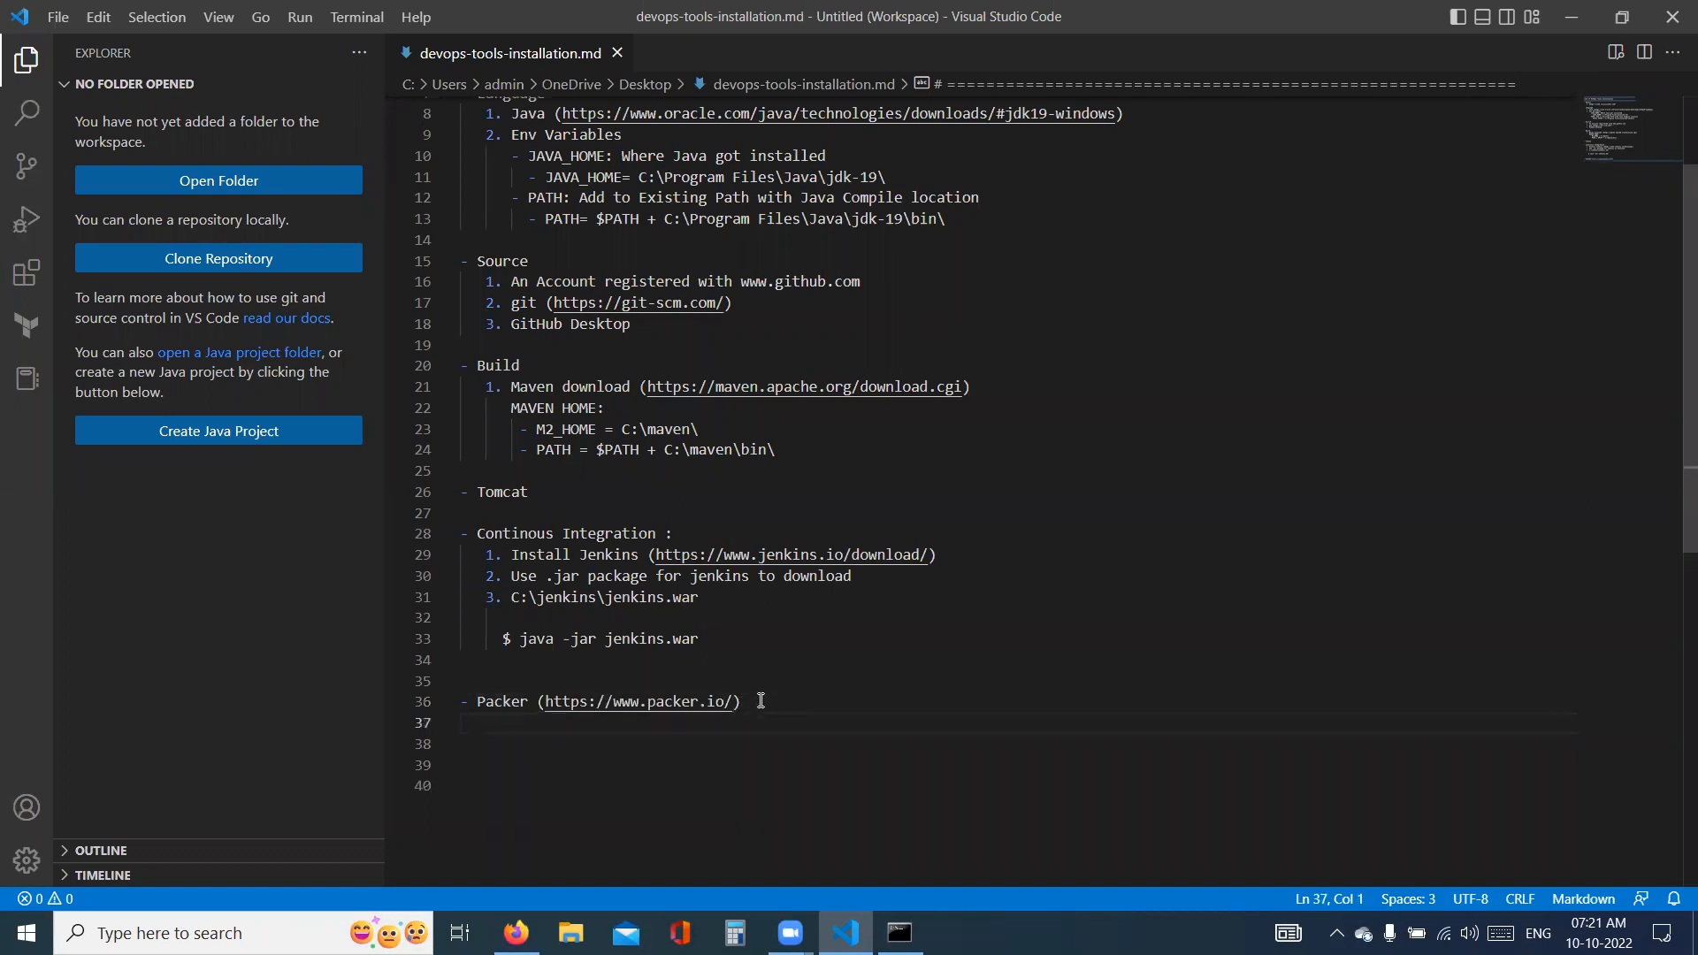
- Add the line "PATH: C:\packer\" under the Packer entry, followed by a blank line
type("PATH: C:\\packer\\")
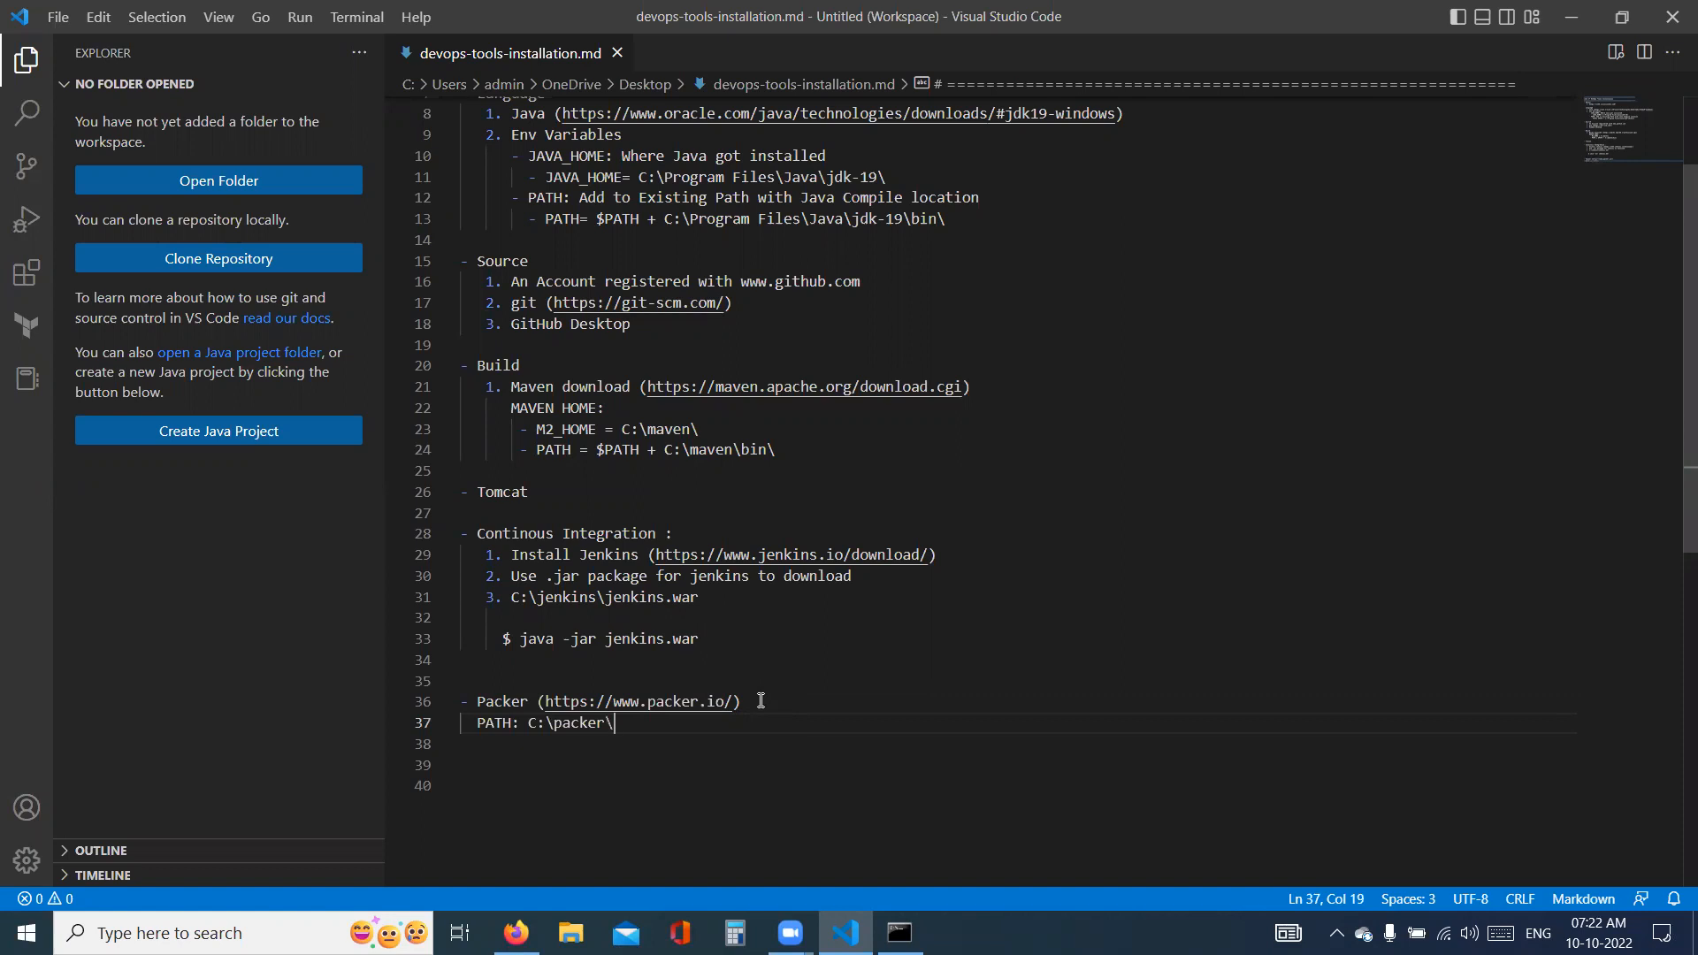
key("Return")
key("Return")
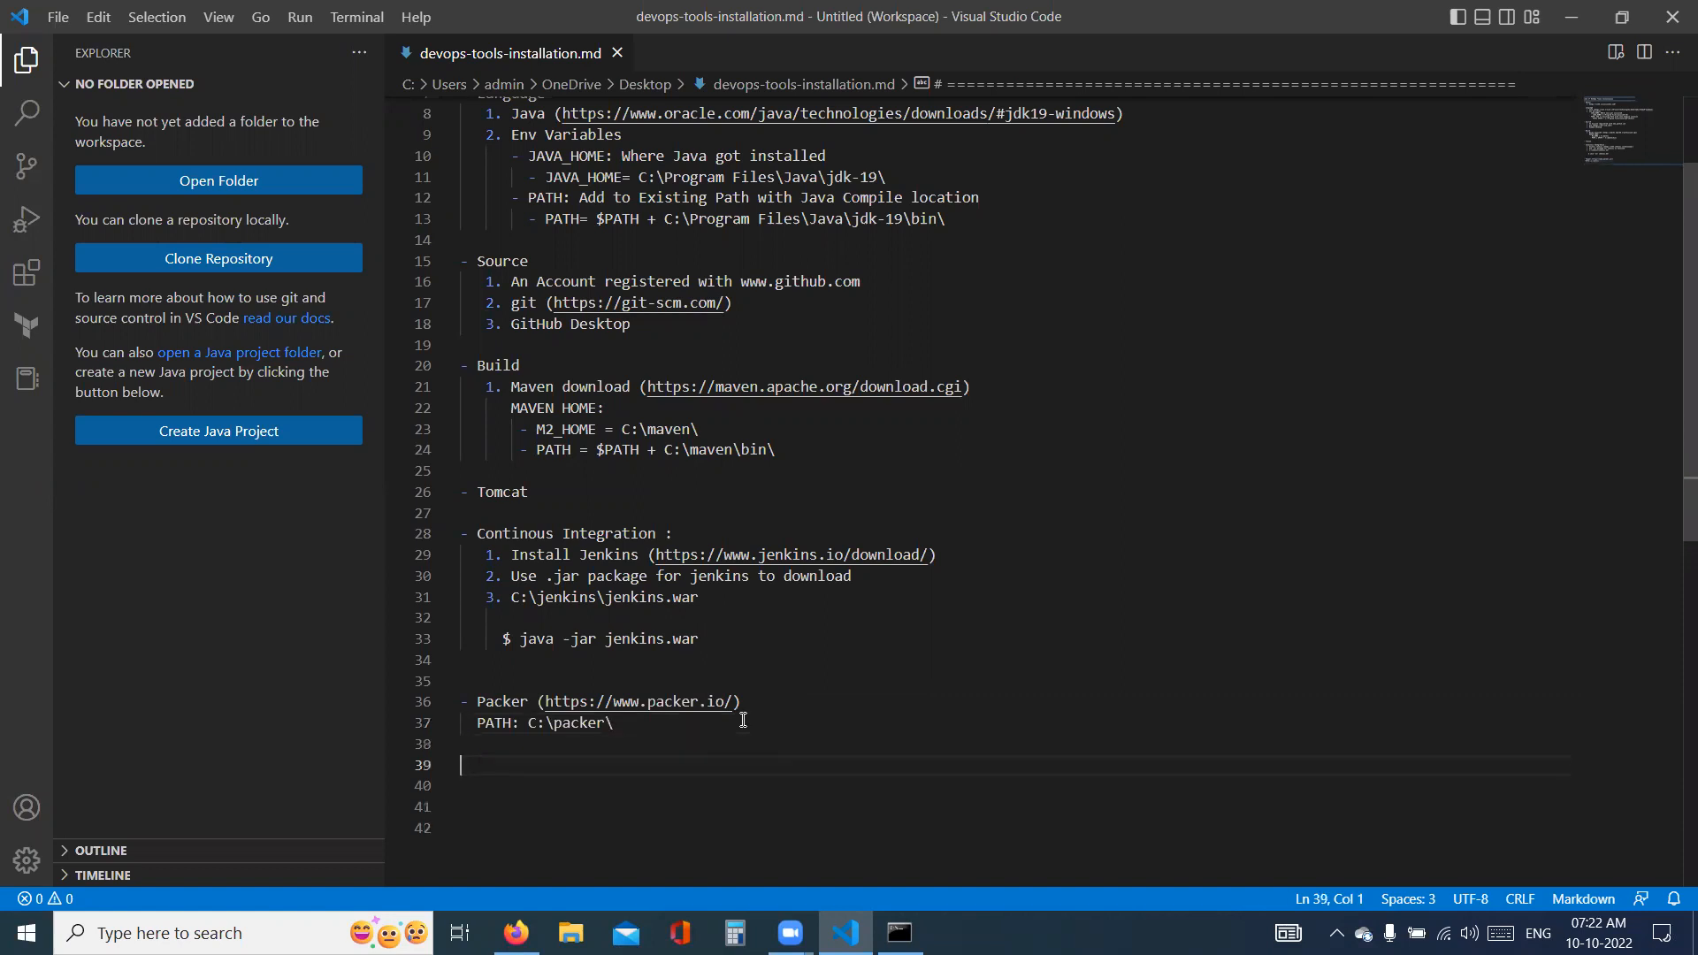
- Add a "- TERRAFORM ()" list entry below the Packer section, leaving the parentheses empty
type("- TERRAFORM (")
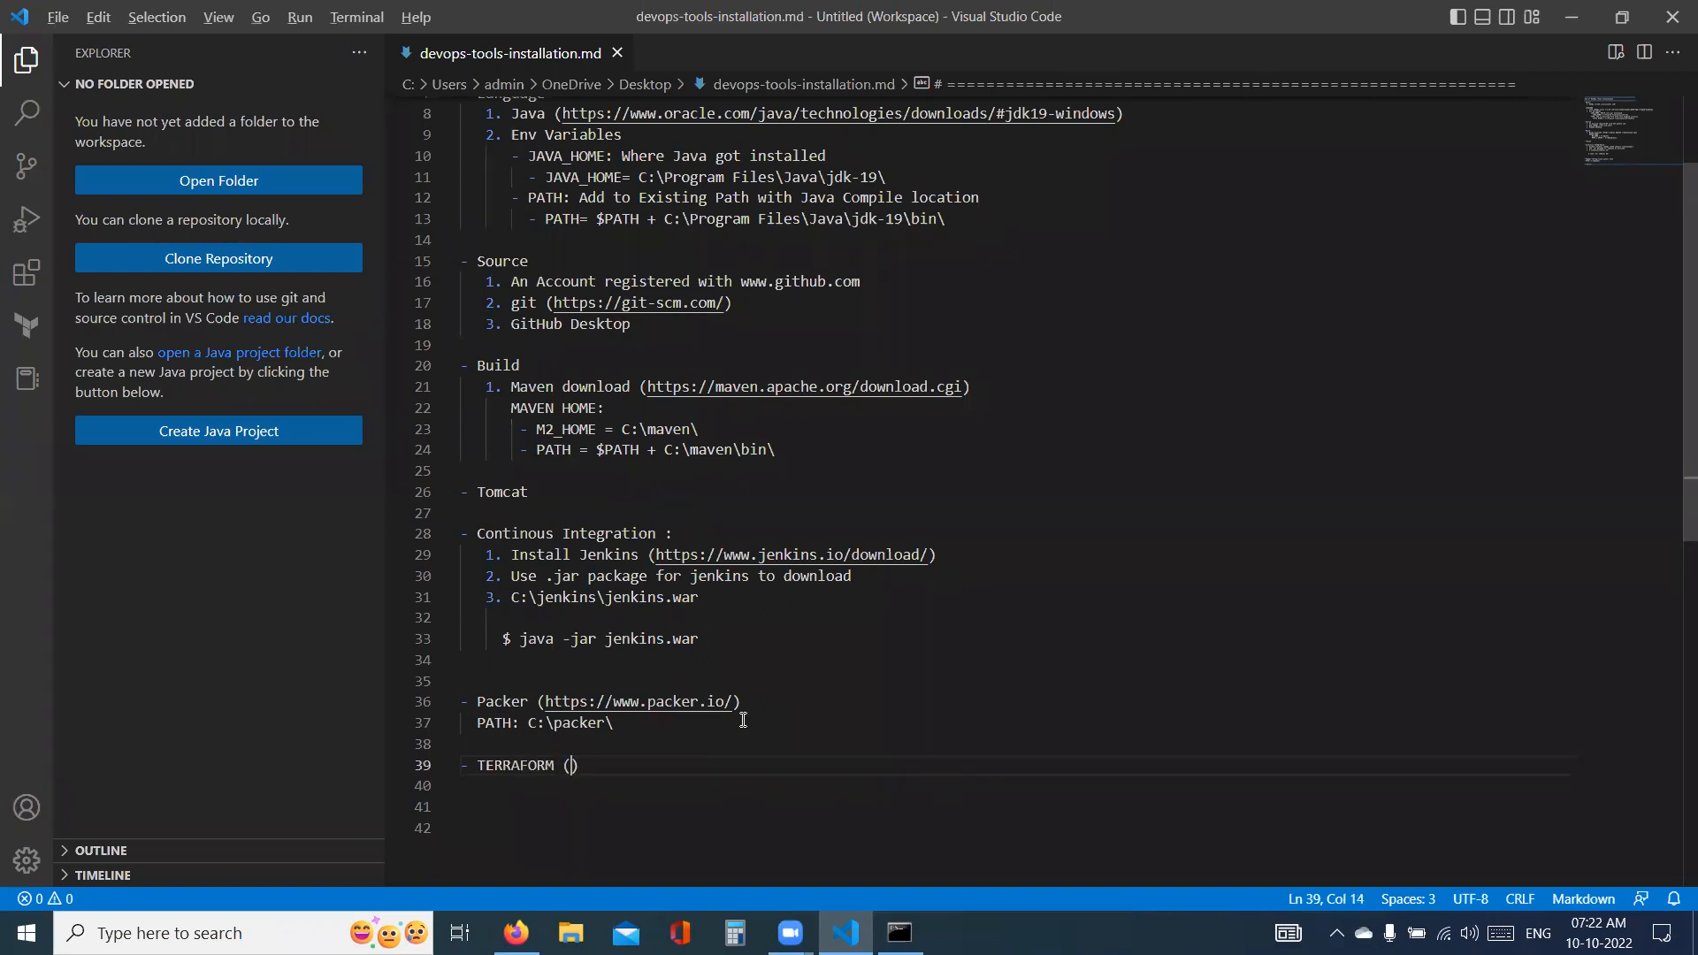
- Switch to Firefox, search Google for "terraform", and open the Terraform by HashiCorp website
key("alt+Tab")
left_click(516, 933)
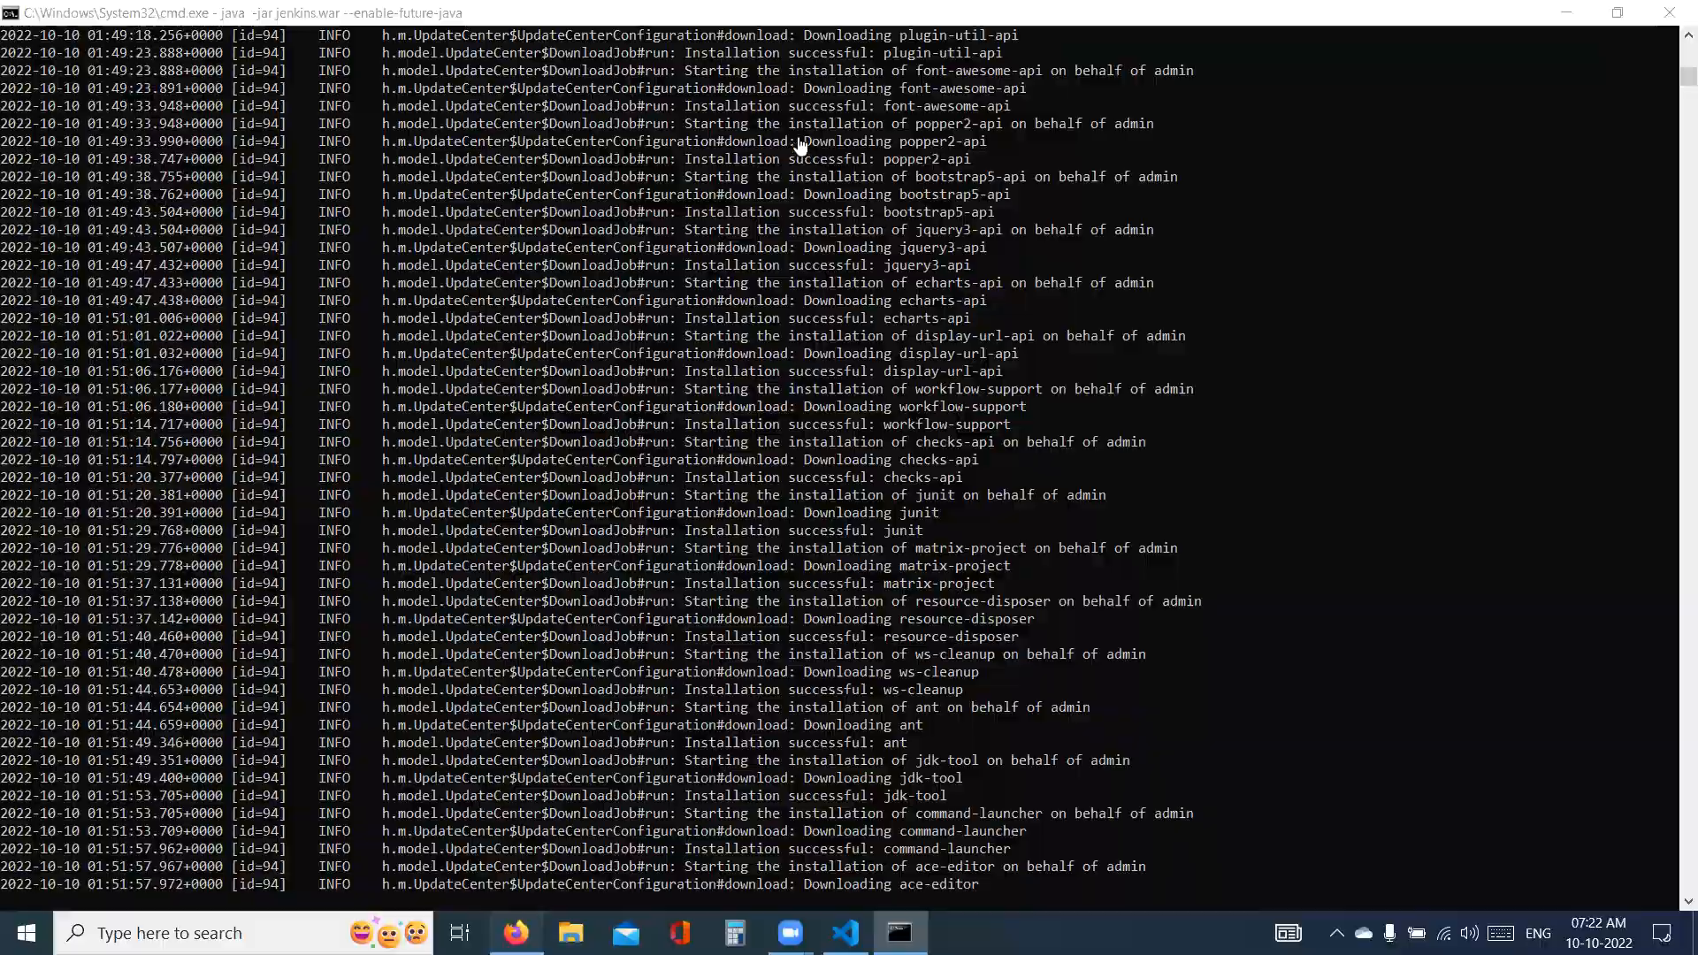
left_click(26, 101)
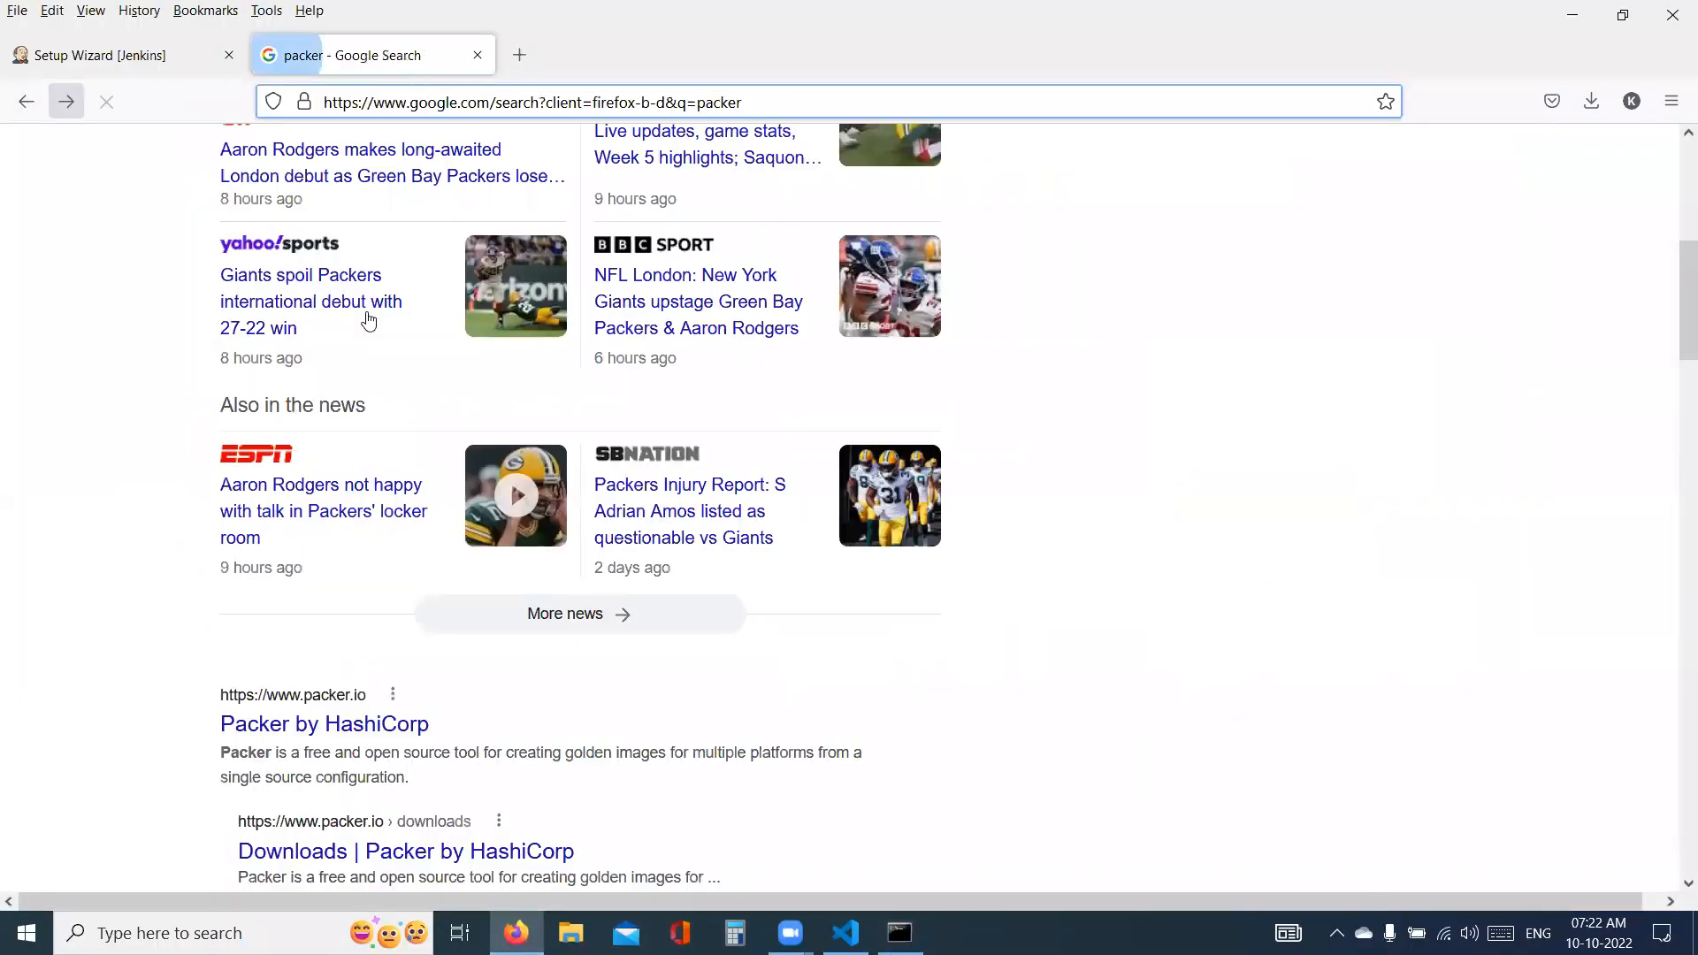
scroll(370, 292, "up", 5)
double_click(288, 174)
type("terr")
key("Up")
key("Down")
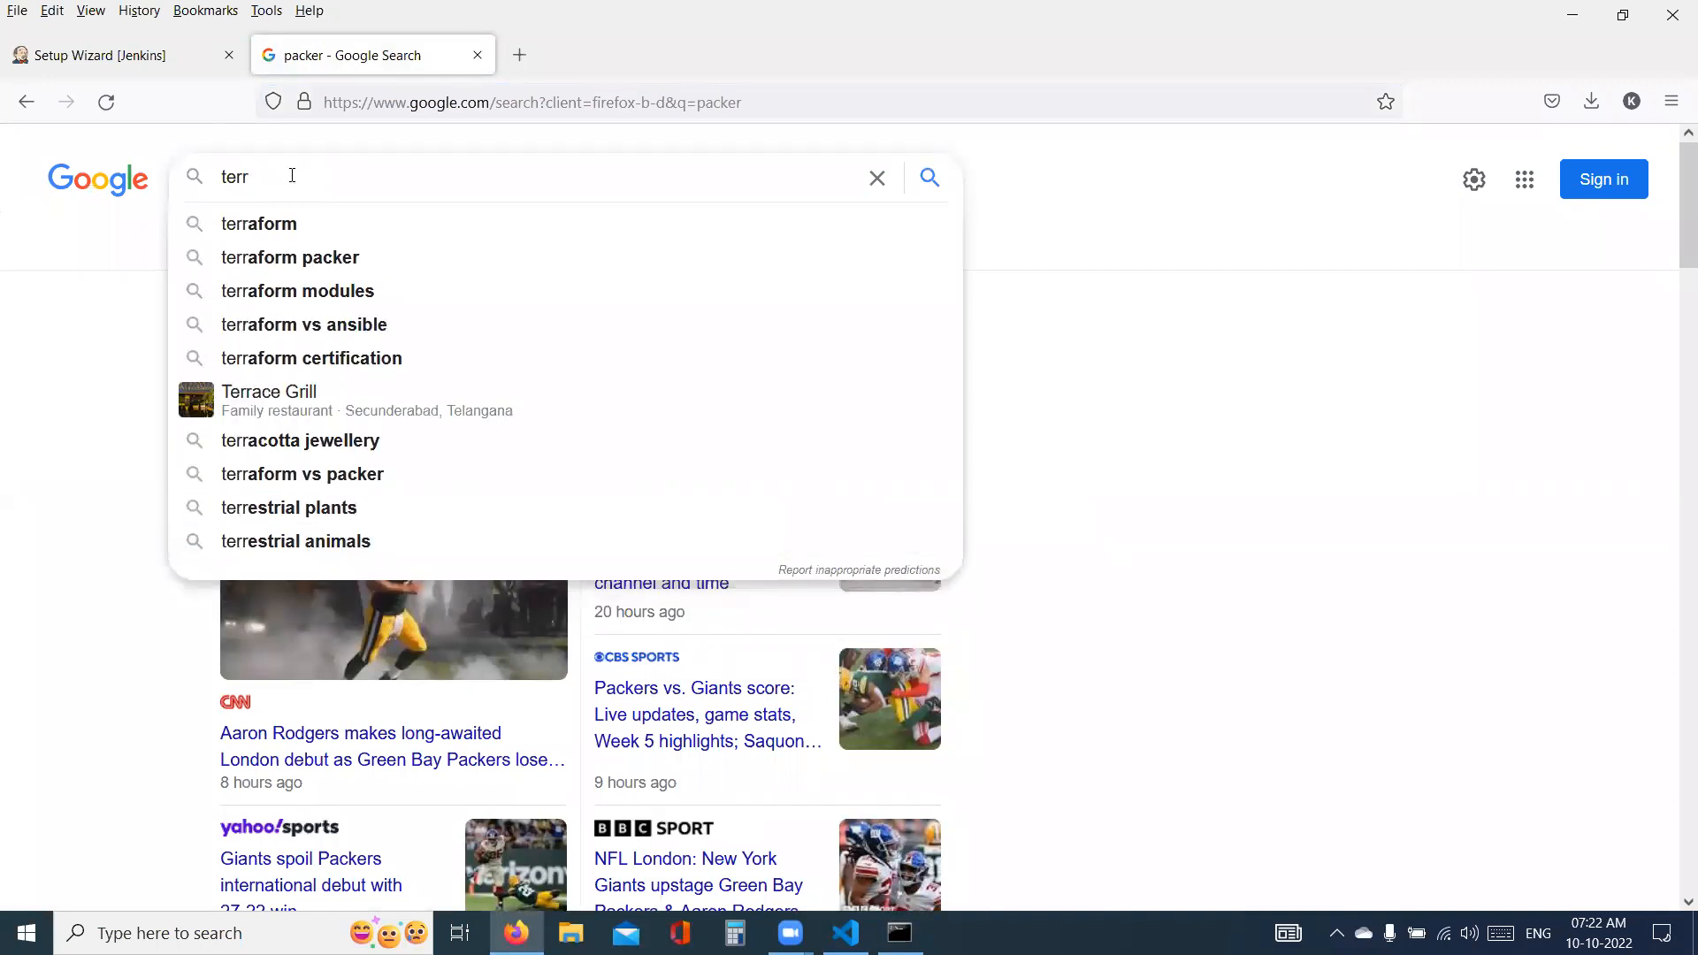
left_click(258, 224)
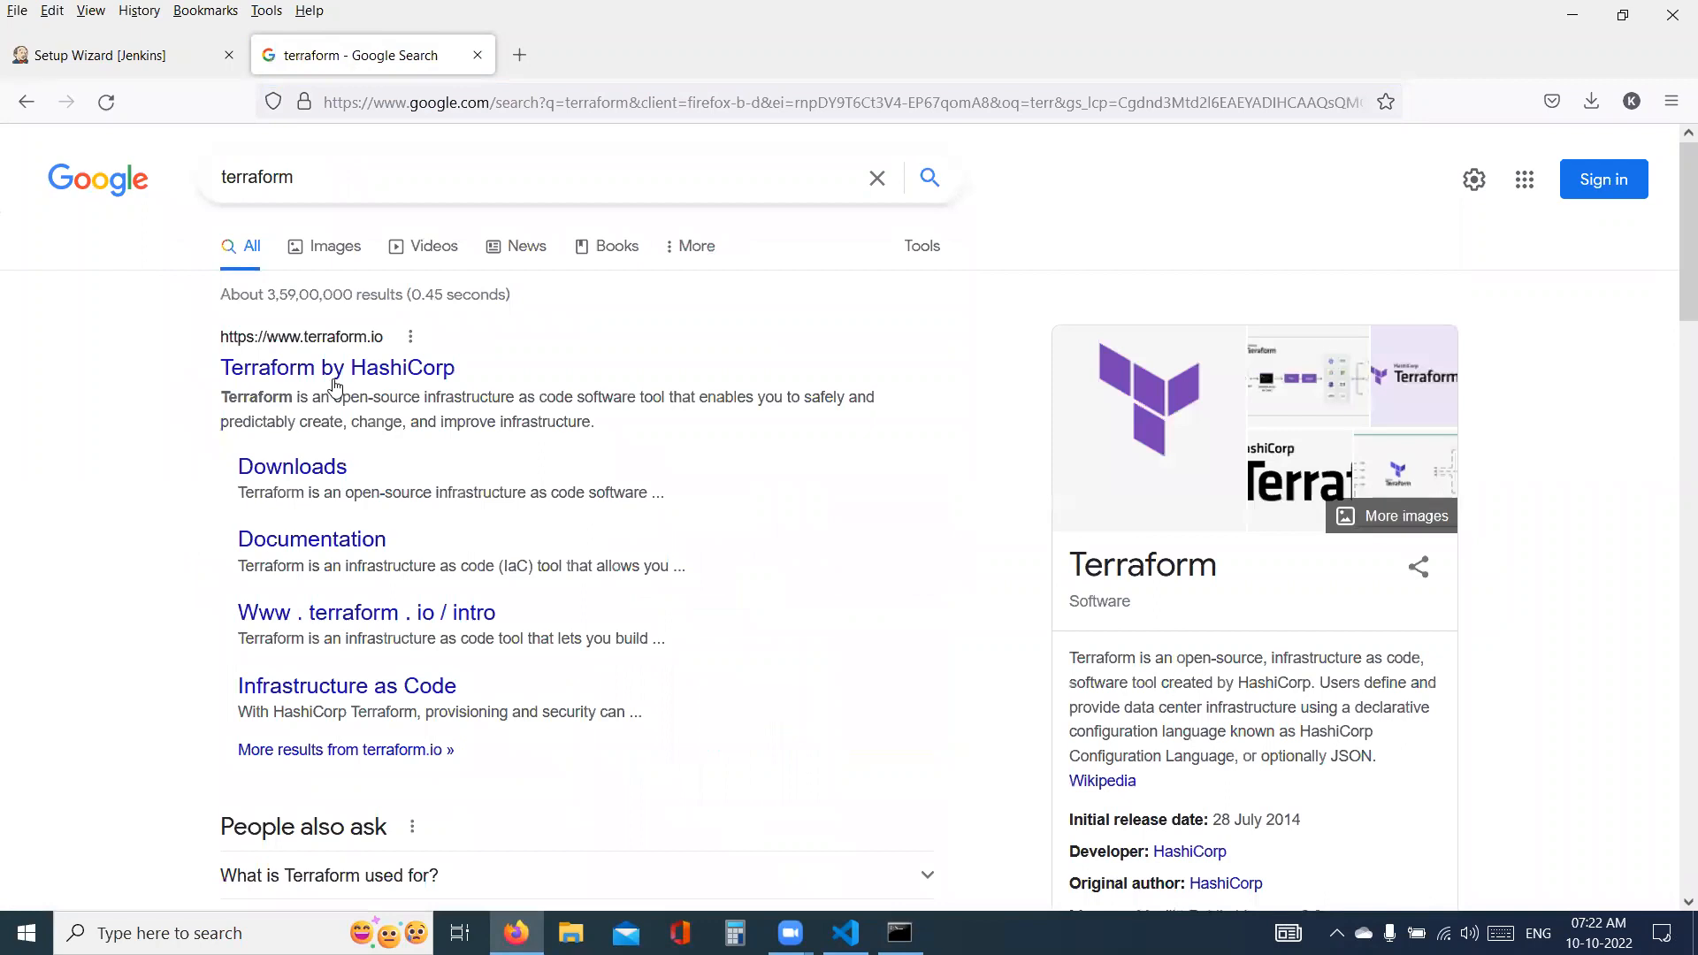
left_click(334, 375)
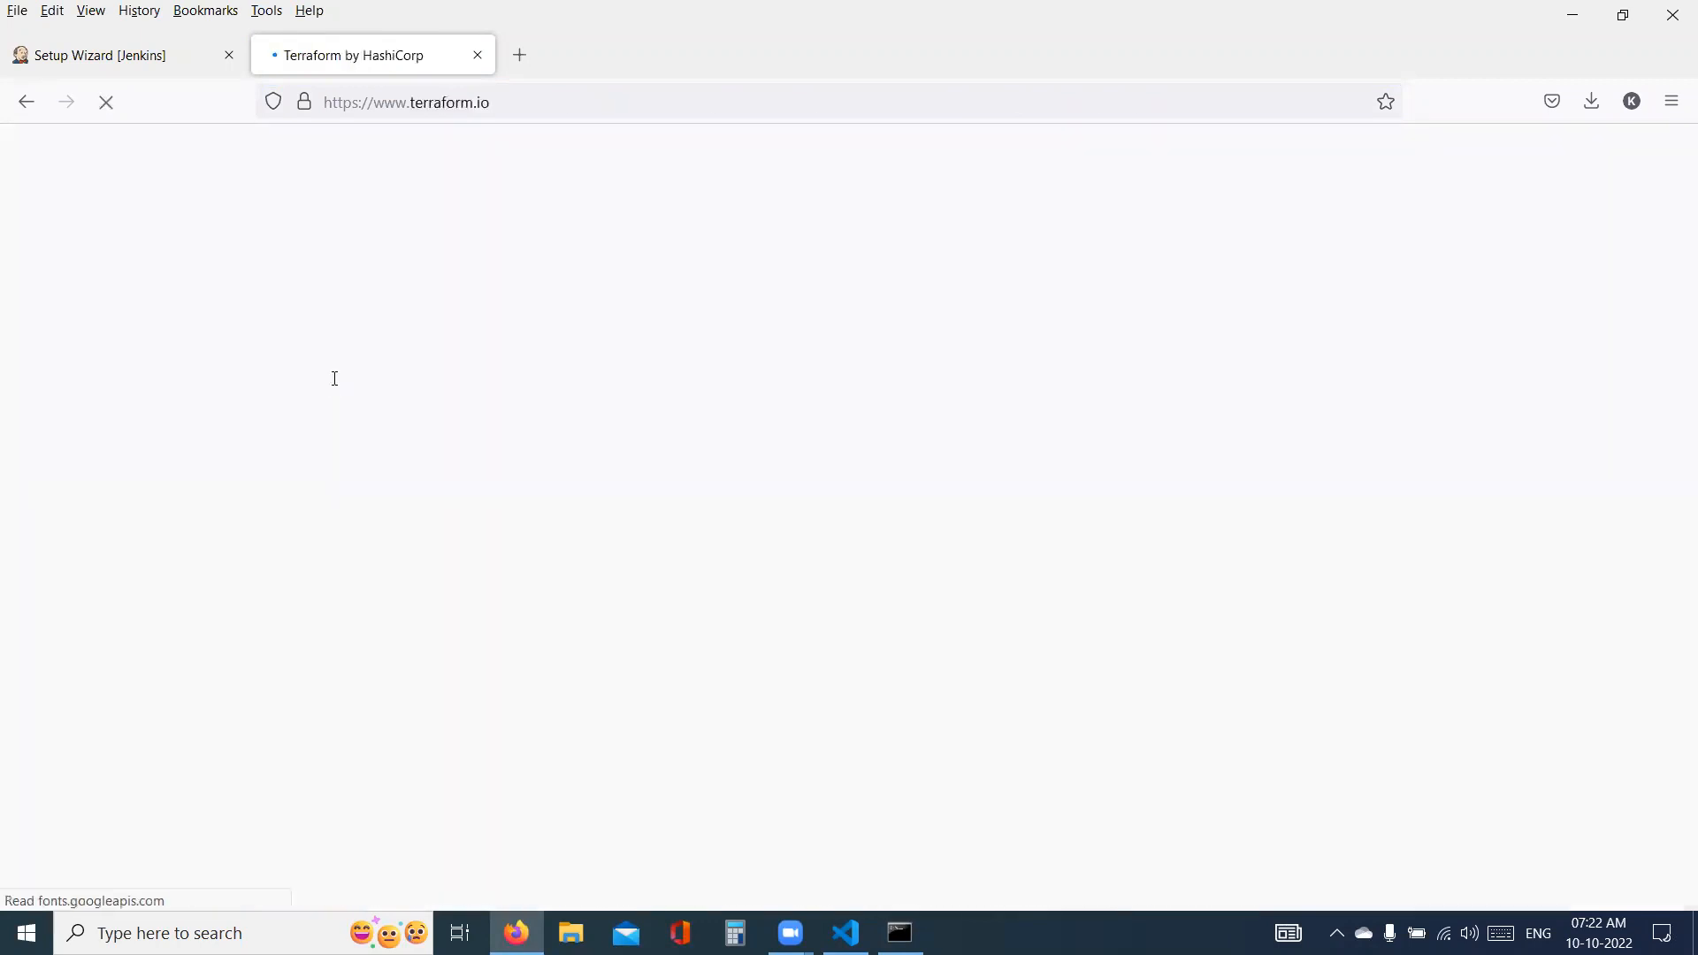
left_click(549, 99)
key("ctrl+c")
key("alt+Tab")
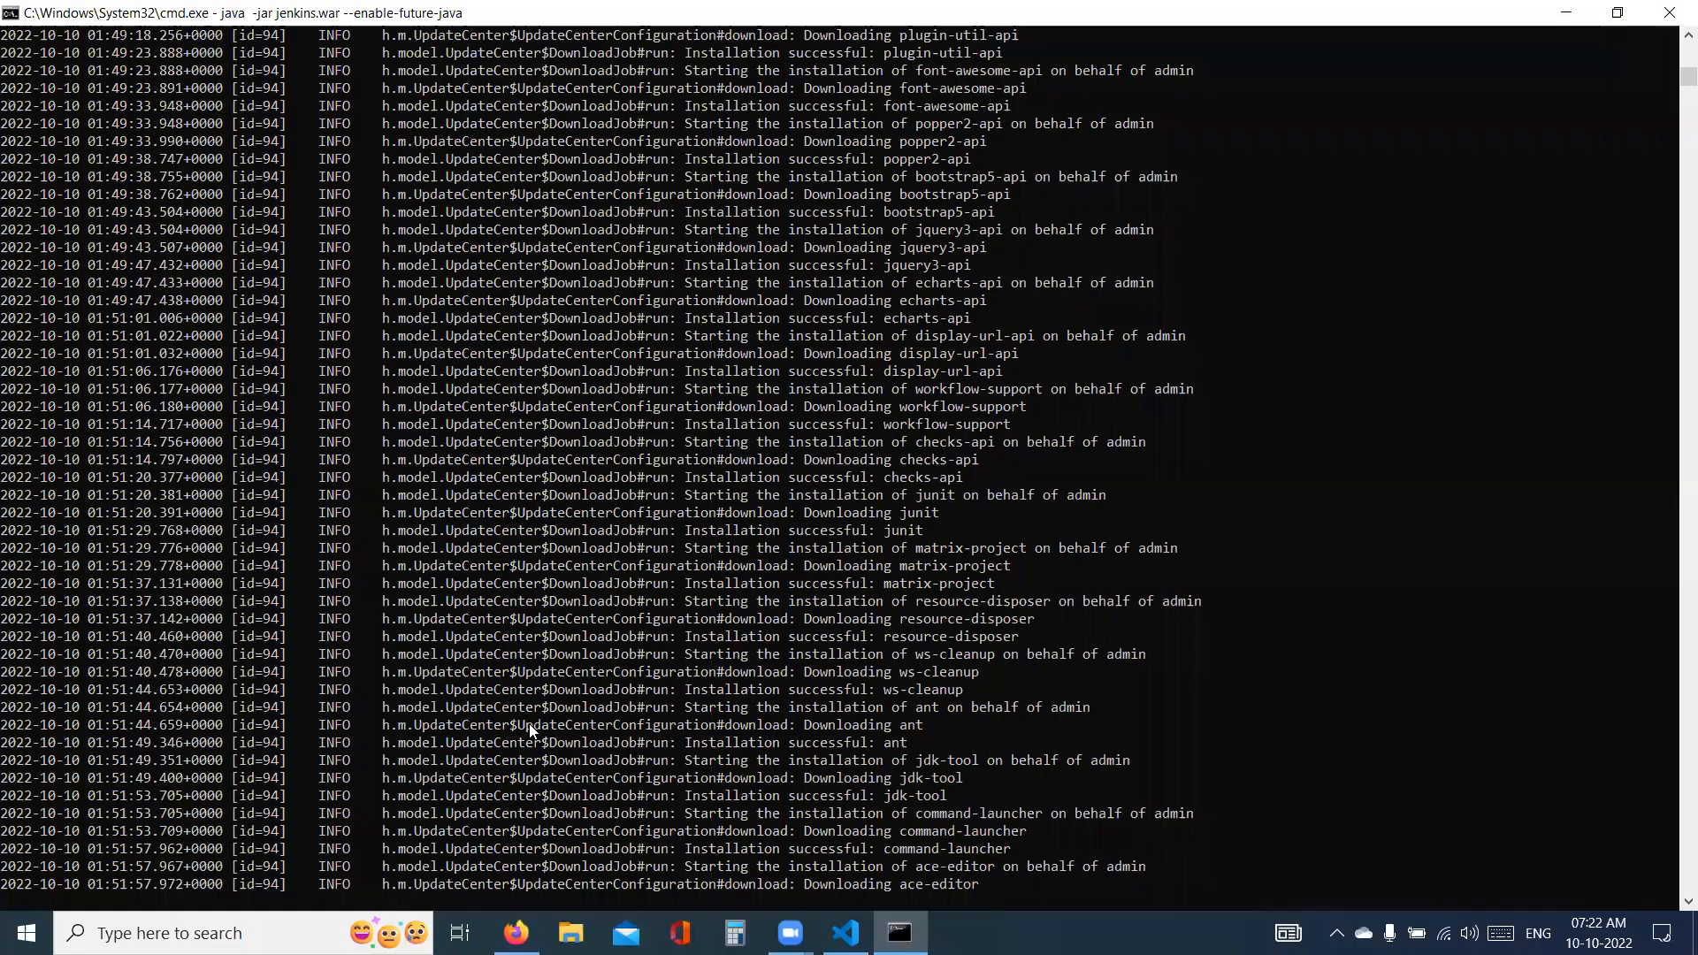
key("alt+Tab")
key("alt+Tab")
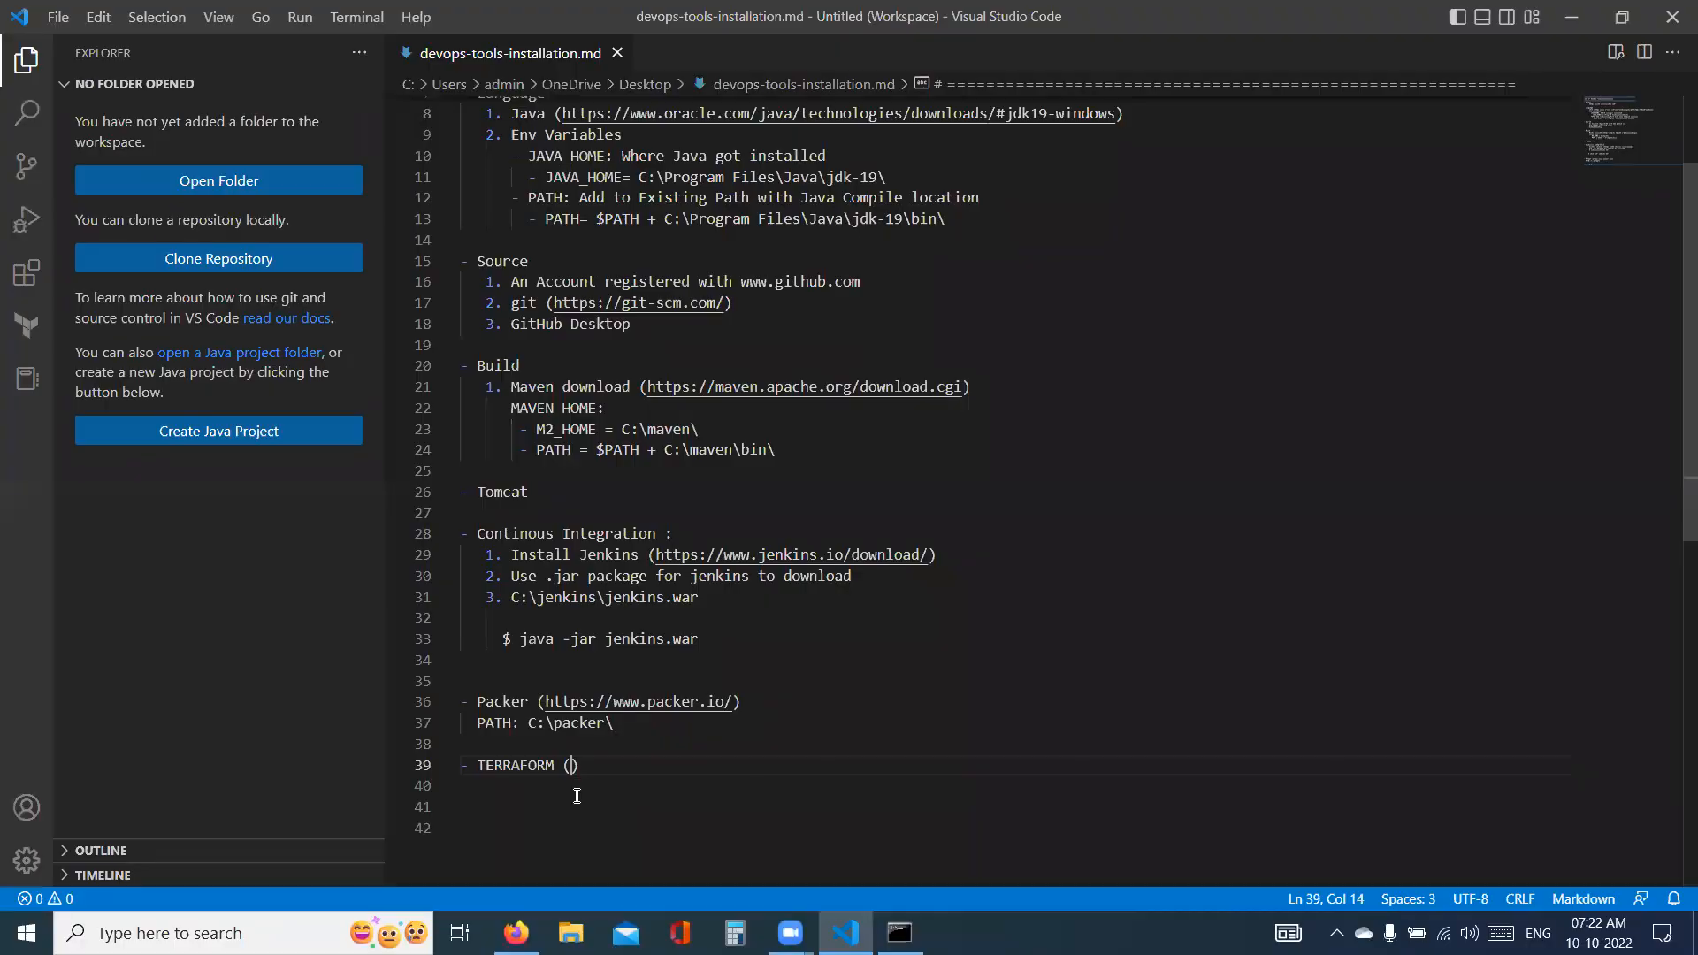
key("ctrl+v")
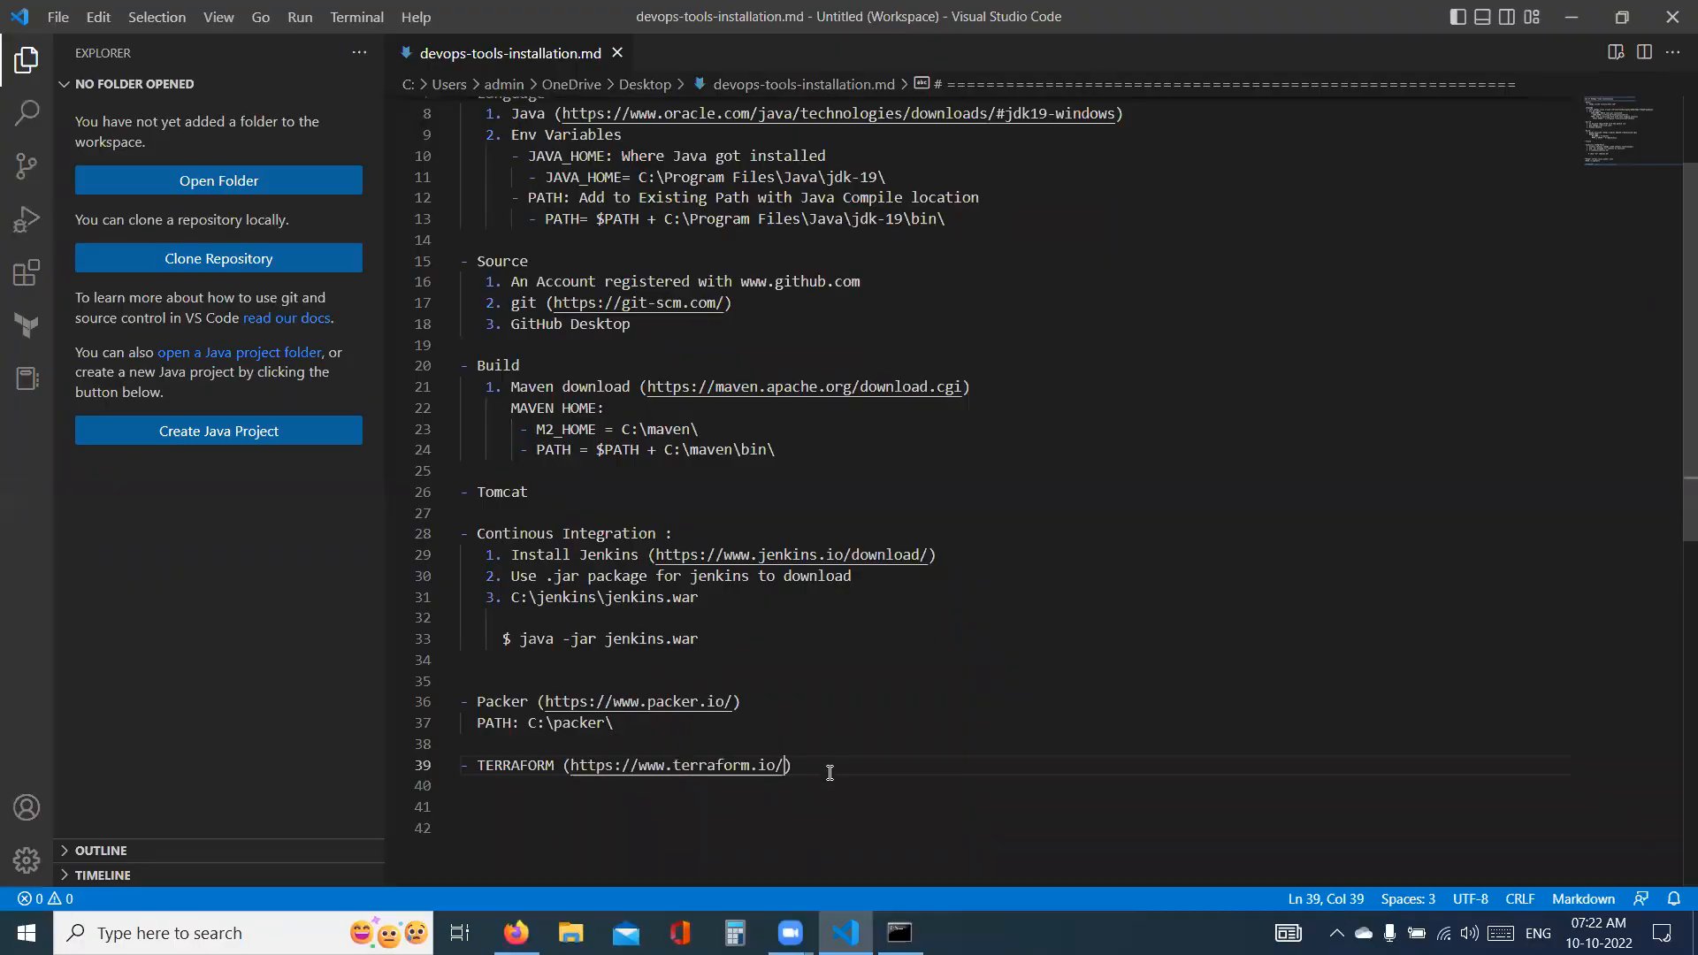
type("\\")
key("BackSpace")
- Start a "PATH: C:\" line under the TERRAFORM entry
key("Return")
type("PATH")
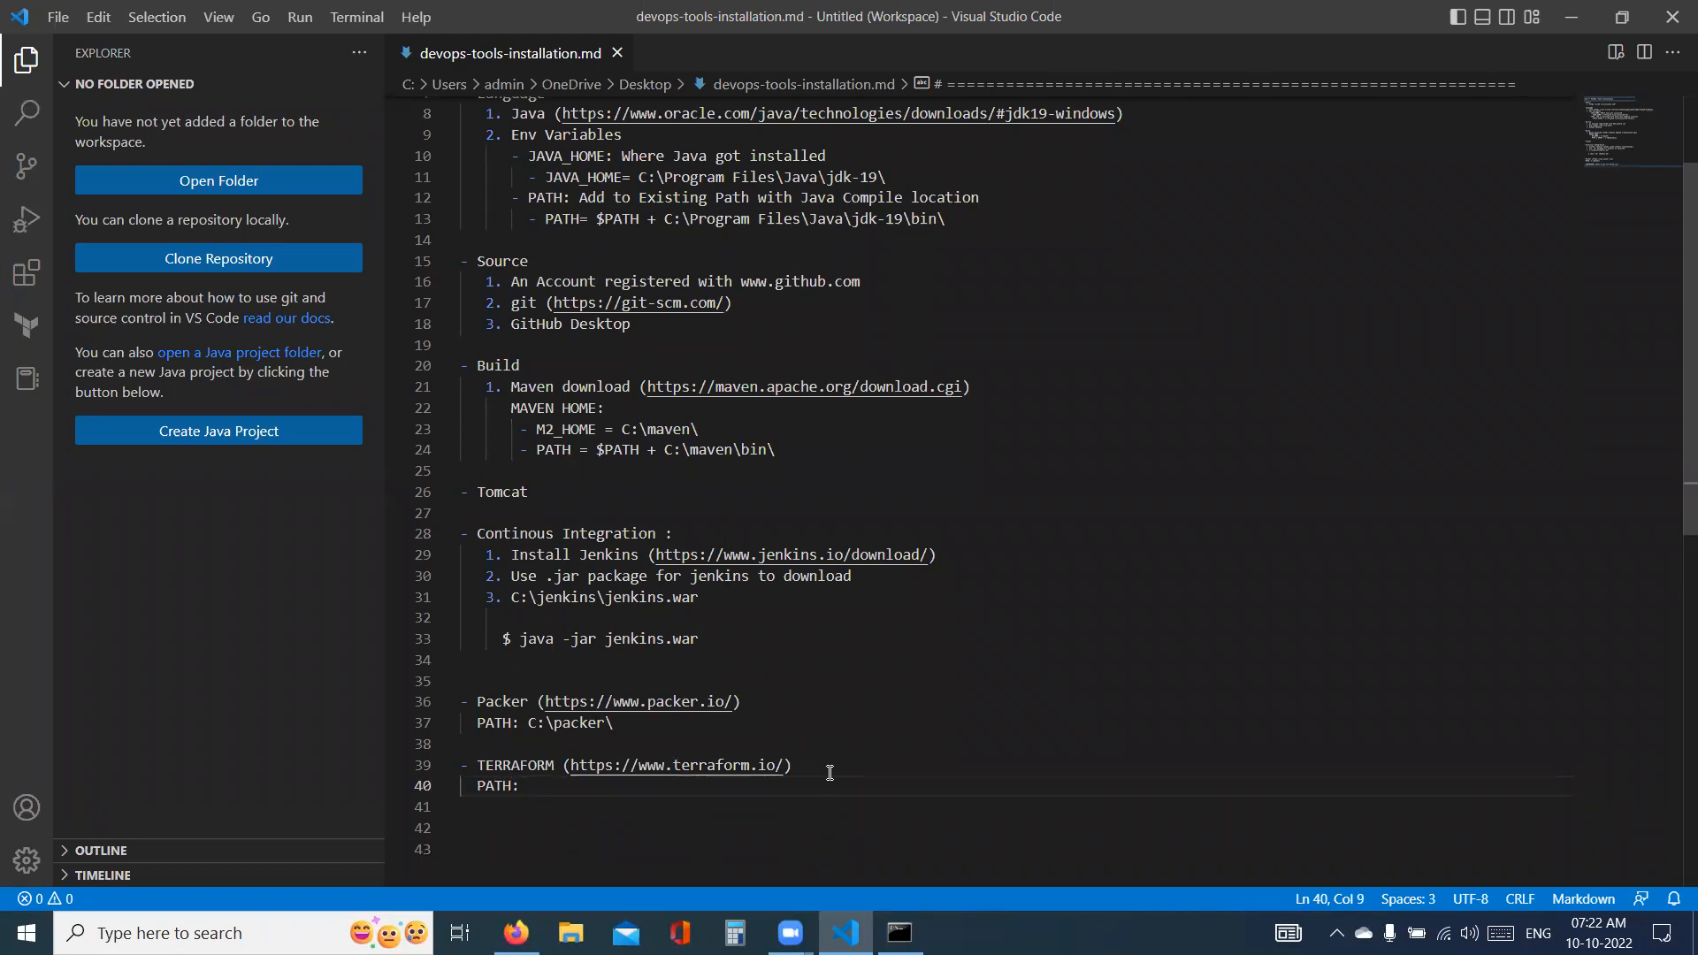
type(": C:\\")
- Change the Packer path line to "PATH = $PATH + C:\packer\"
left_click(528, 722)
key("BackSpace")
key("BackSpace")
type("= ")
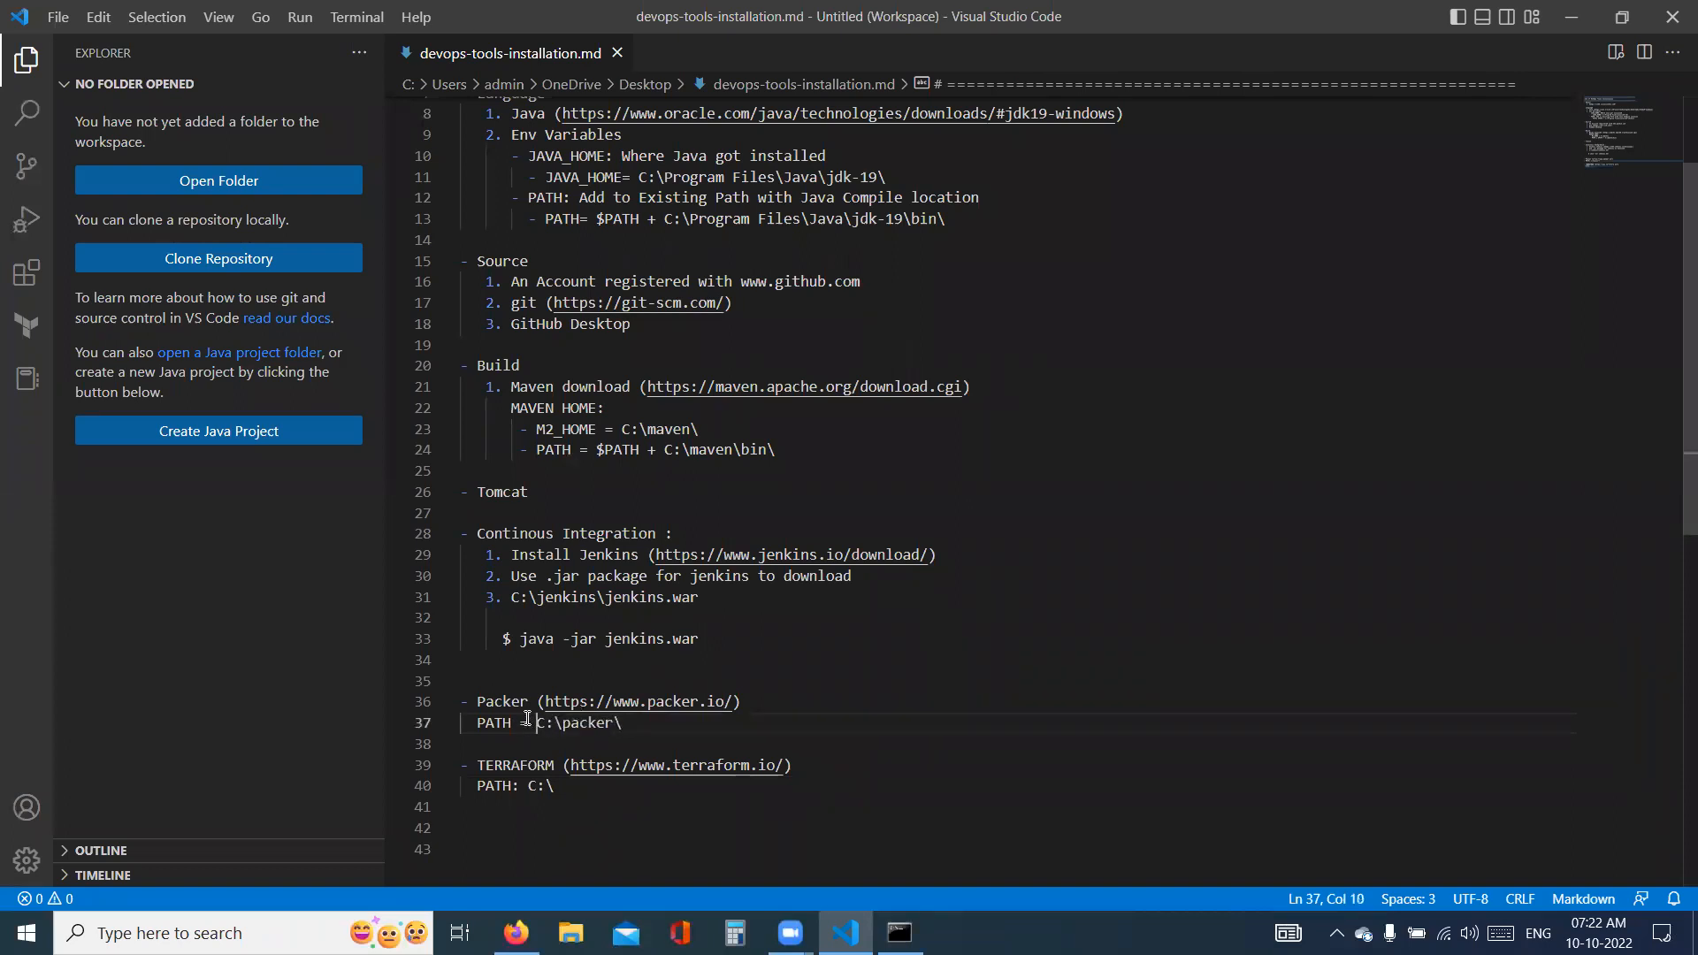
type("$PATH +")
- Rewrite the path line under TERRAFORM as "PATH = $PATH + C:\terraform\"
left_click(558, 785)
key("BackSpace")
key("BackSpace")
key("BackSpace")
key("BackSpace")
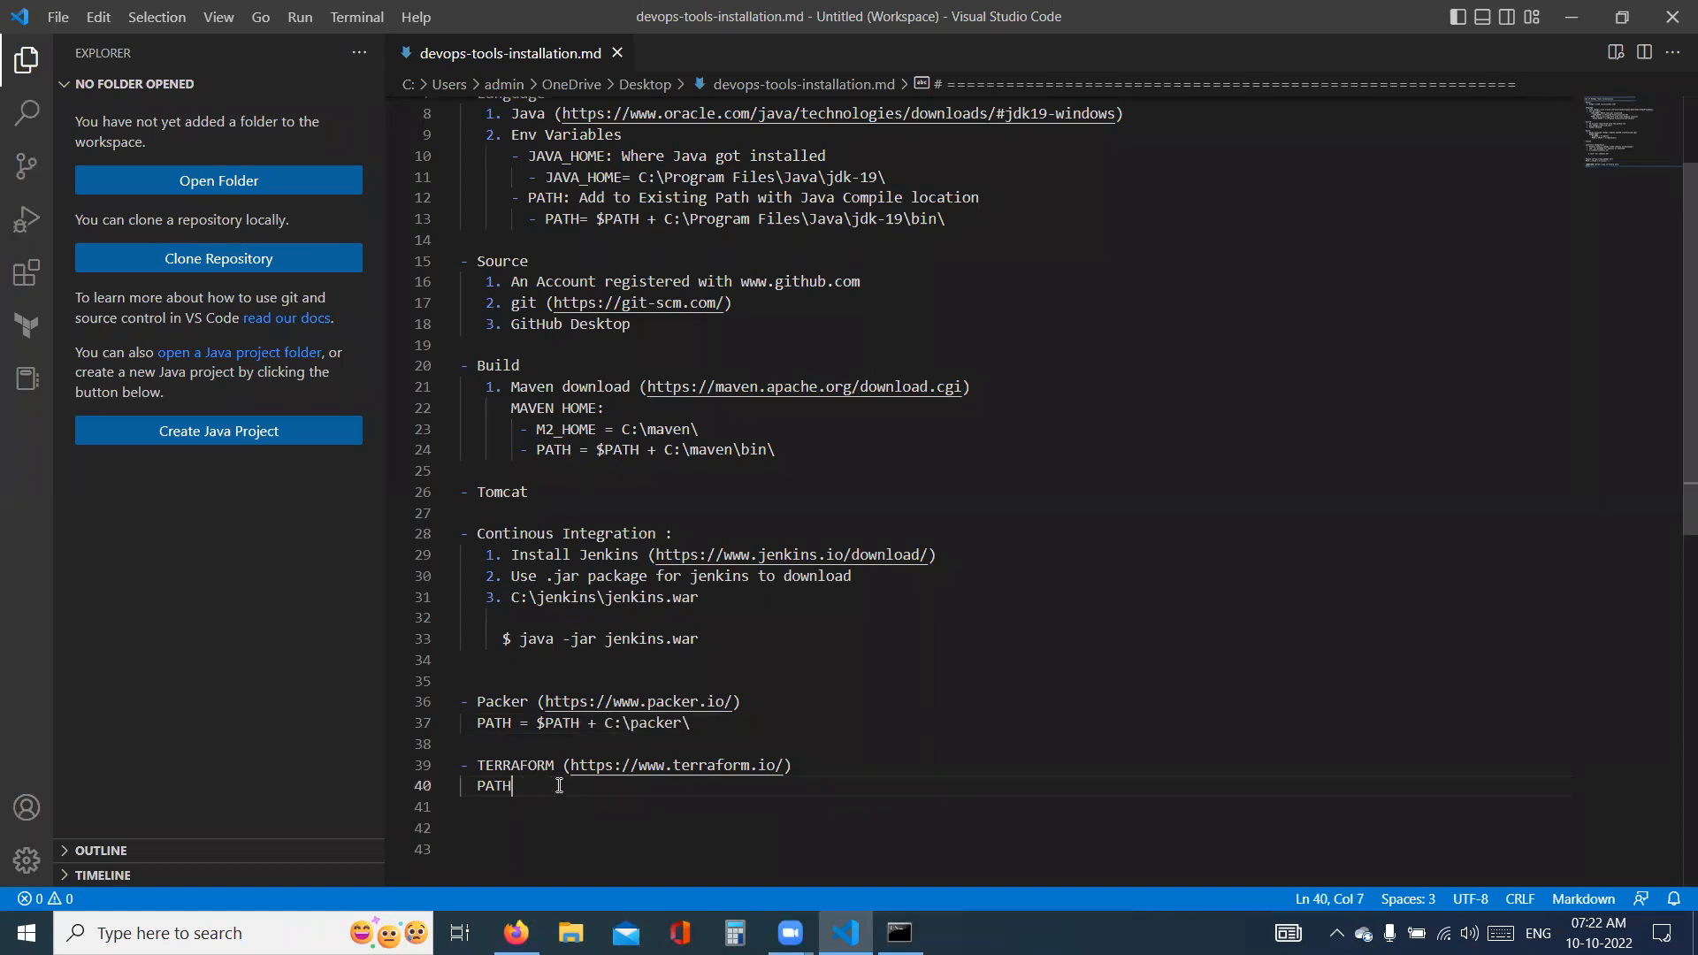
type("= $PATH + C:\\t\terraform\\")
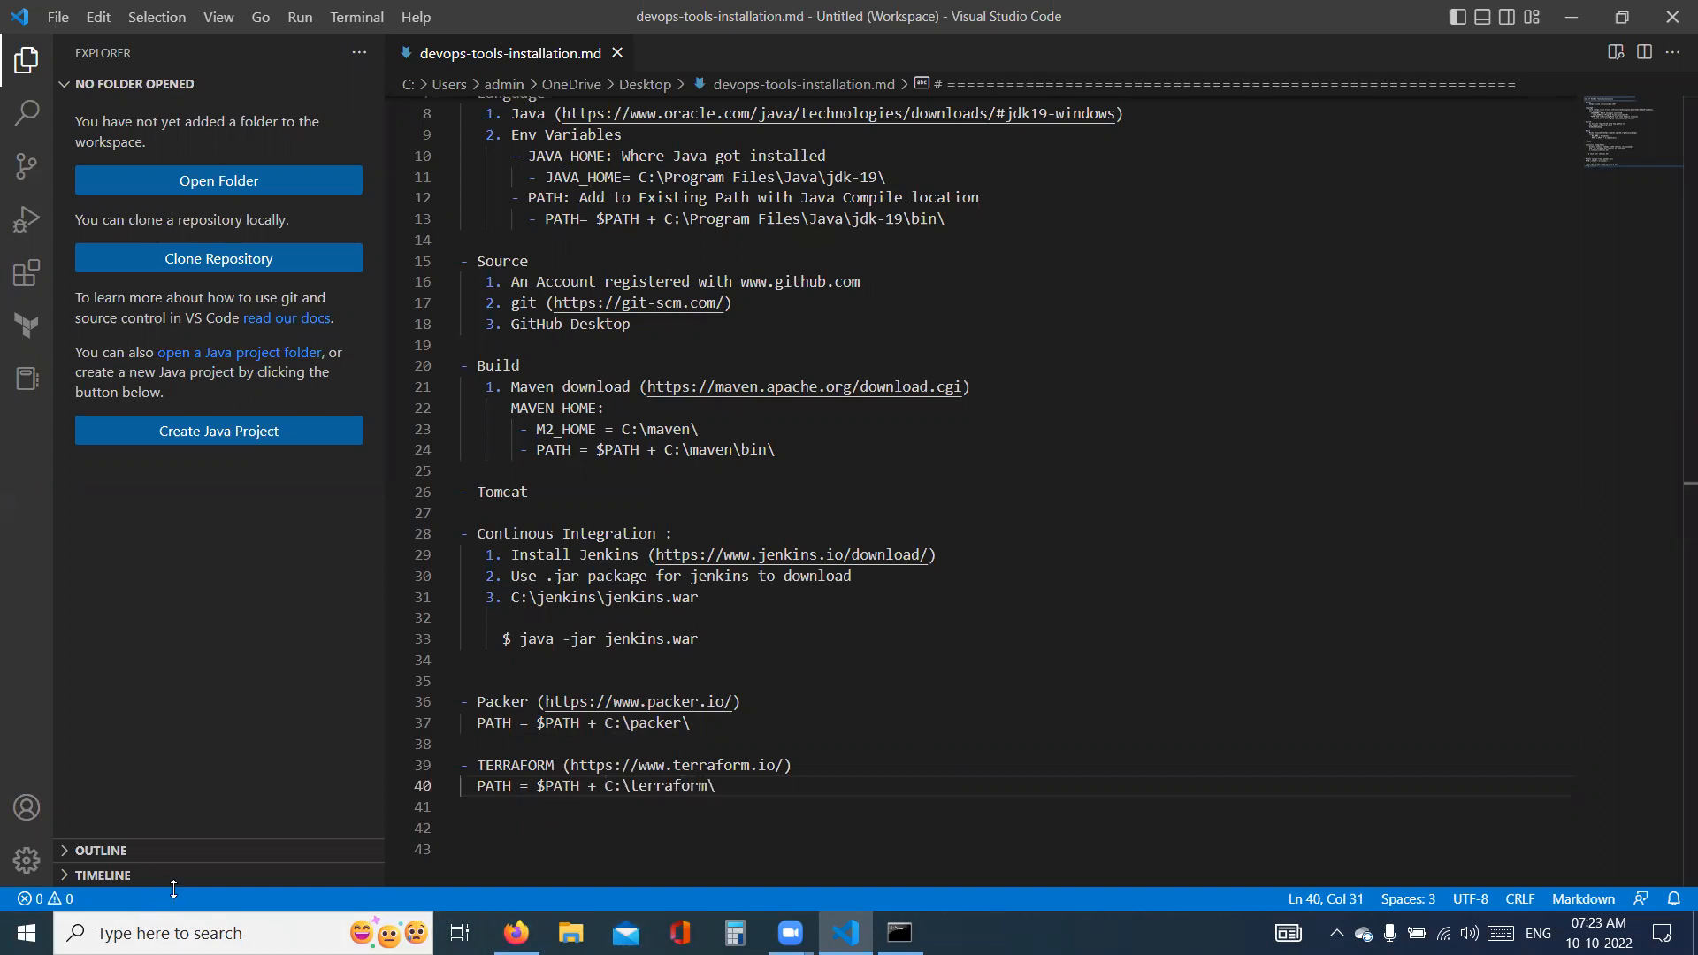
- Open the Windows environment variables and add C:\packer\ as a new entry in the system Path variable
left_click(203, 916)
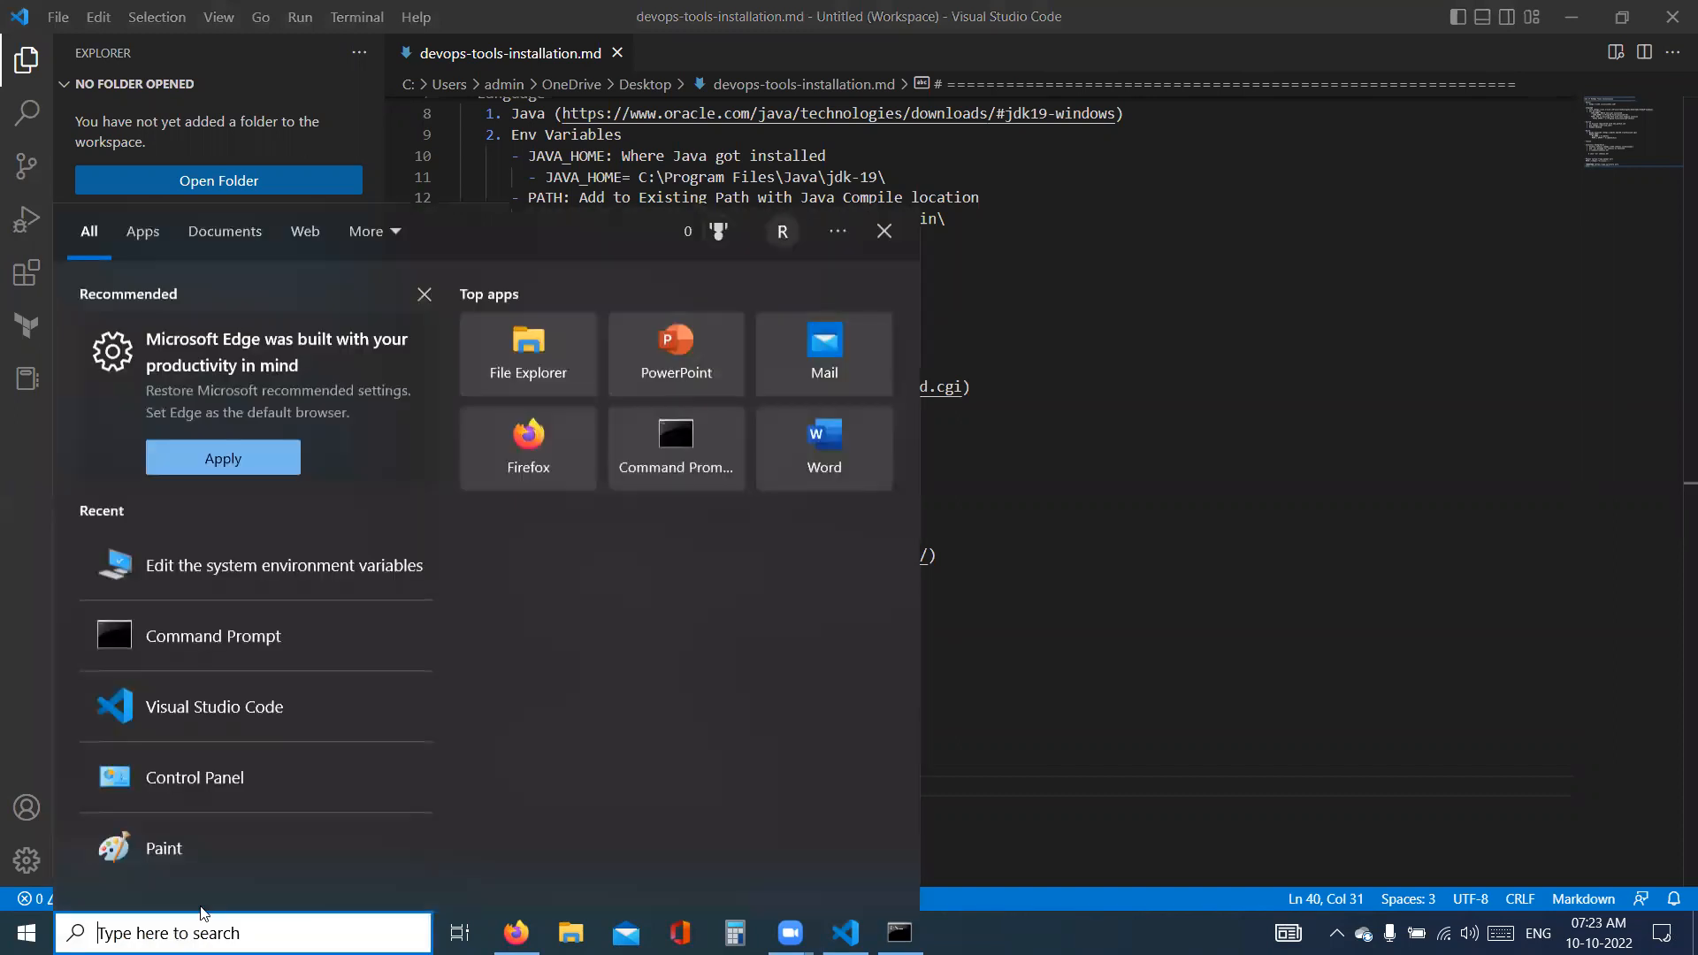
left_click(377, 569)
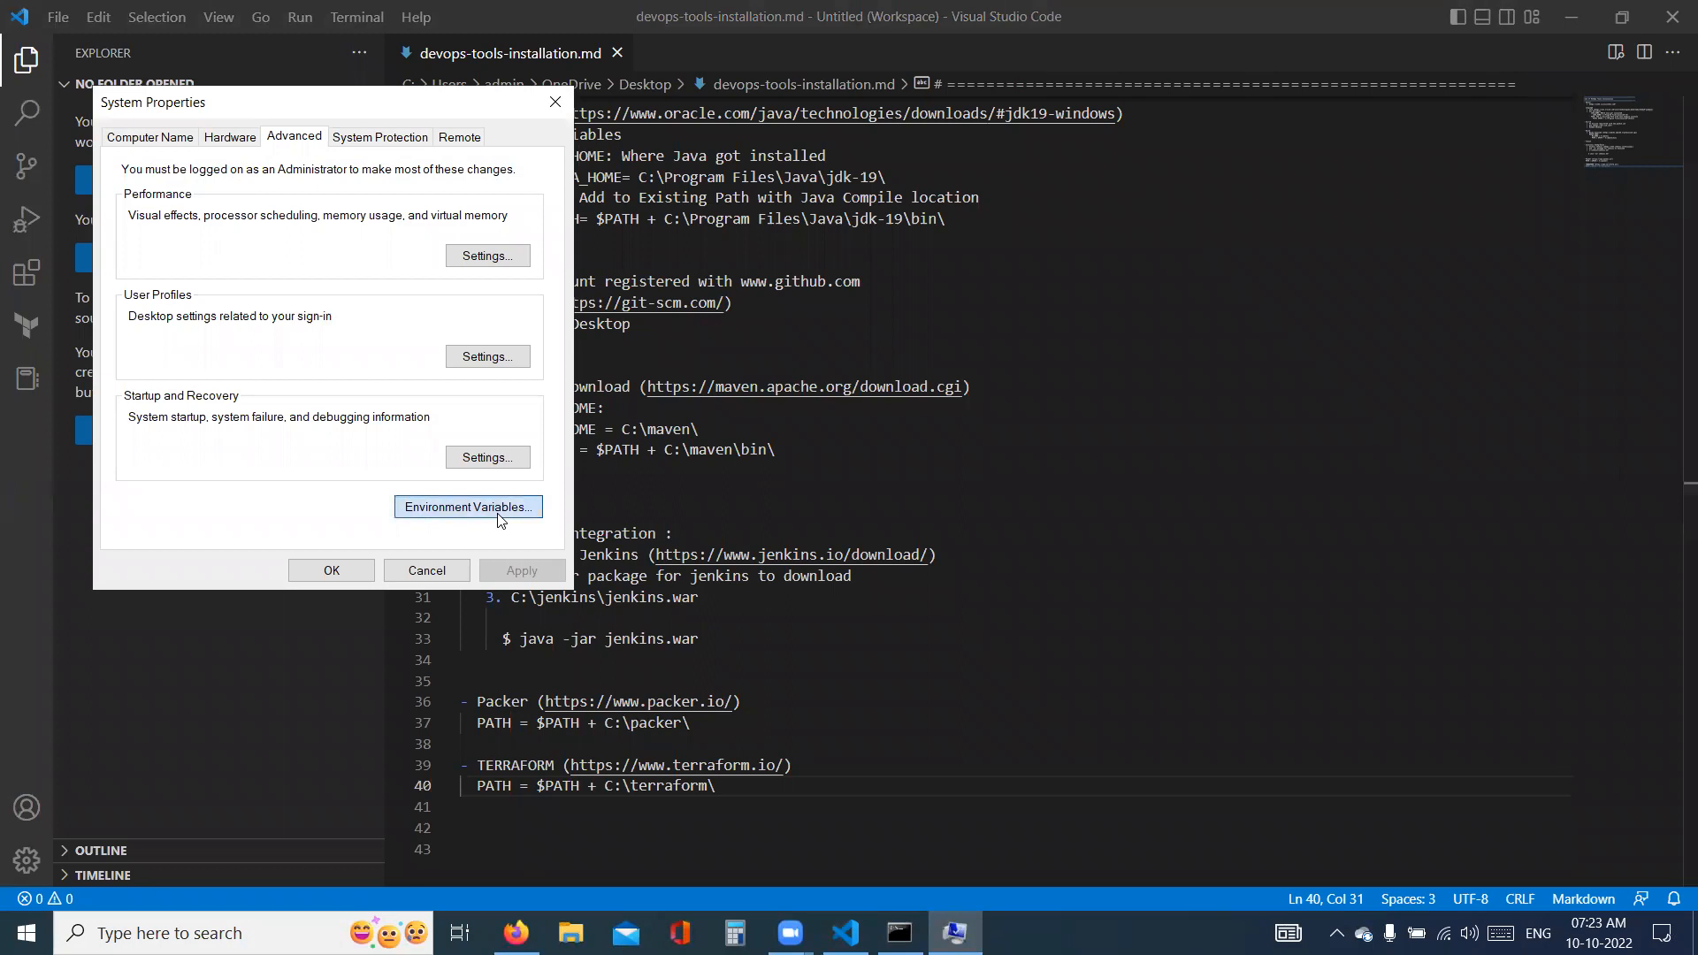
left_click(499, 517)
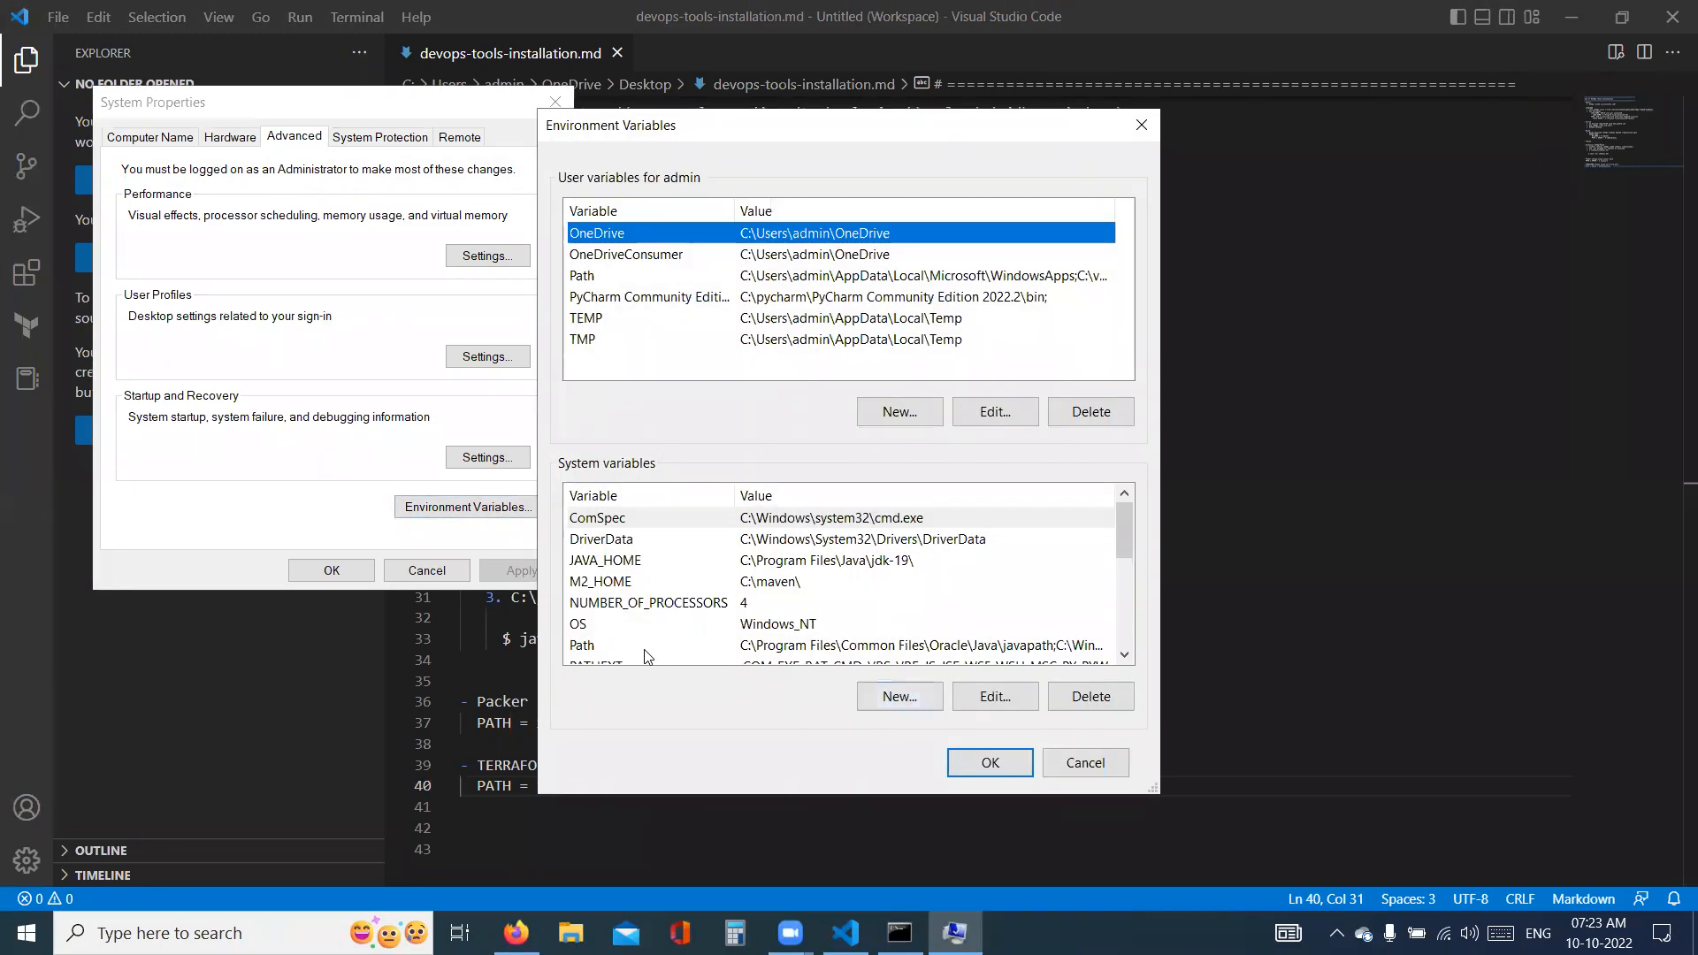
scroll(645, 645, "down", 1)
double_click(648, 579)
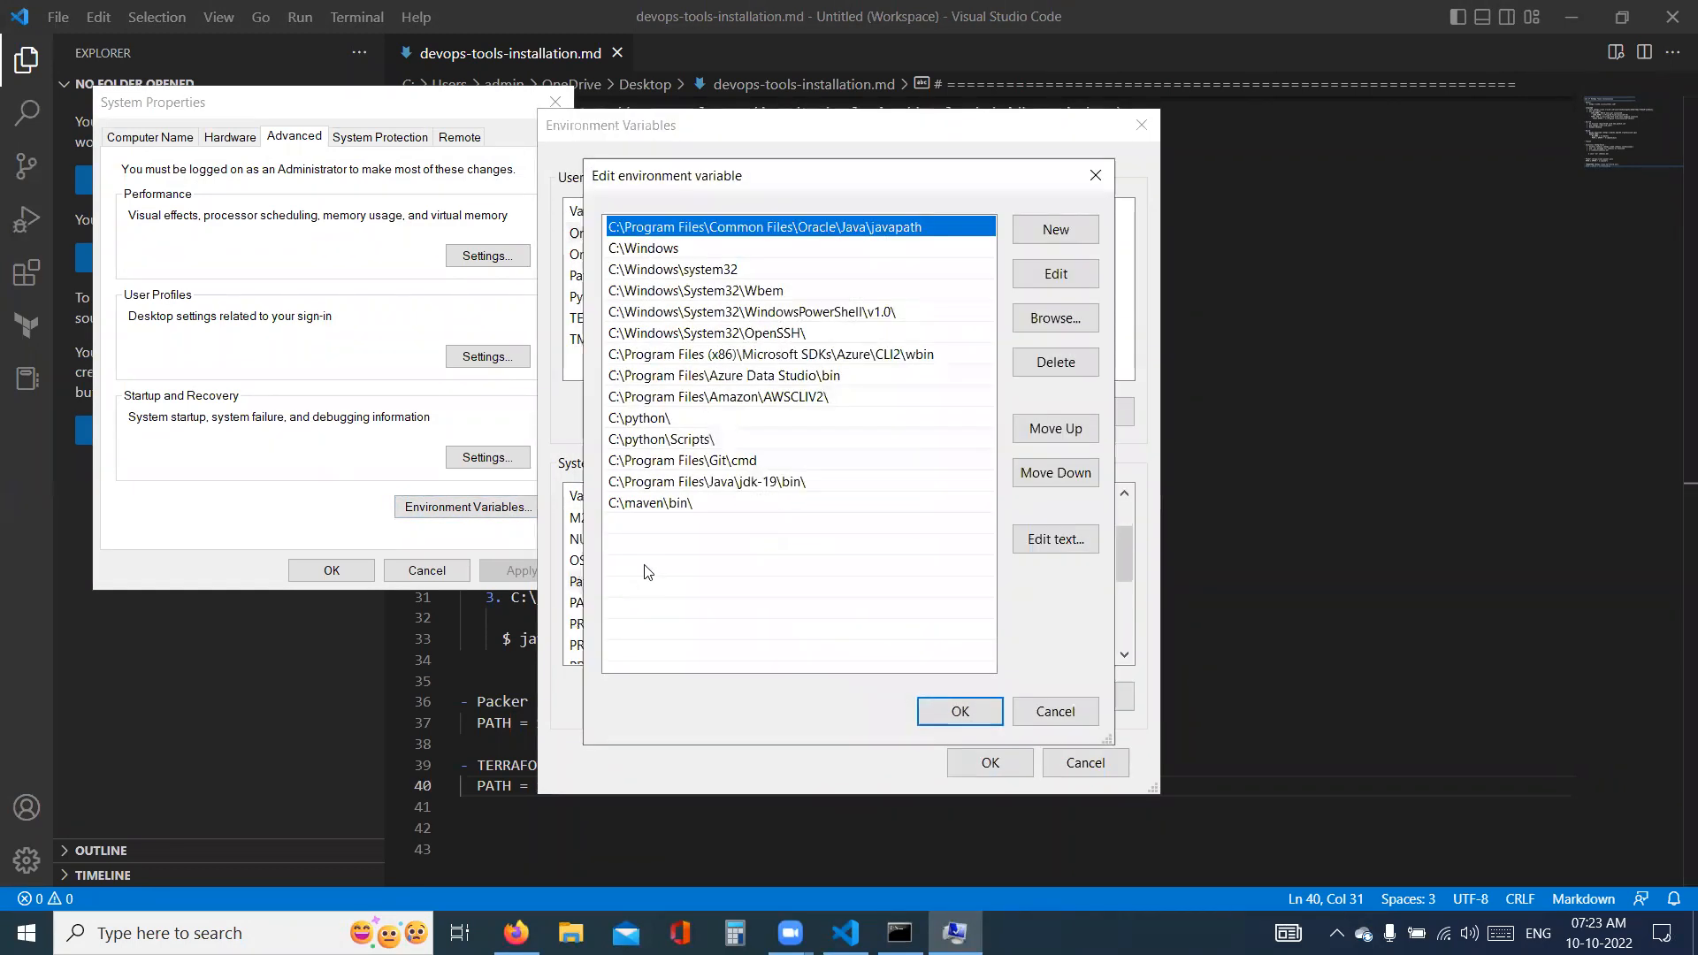
double_click(641, 527)
type("C:\\p")
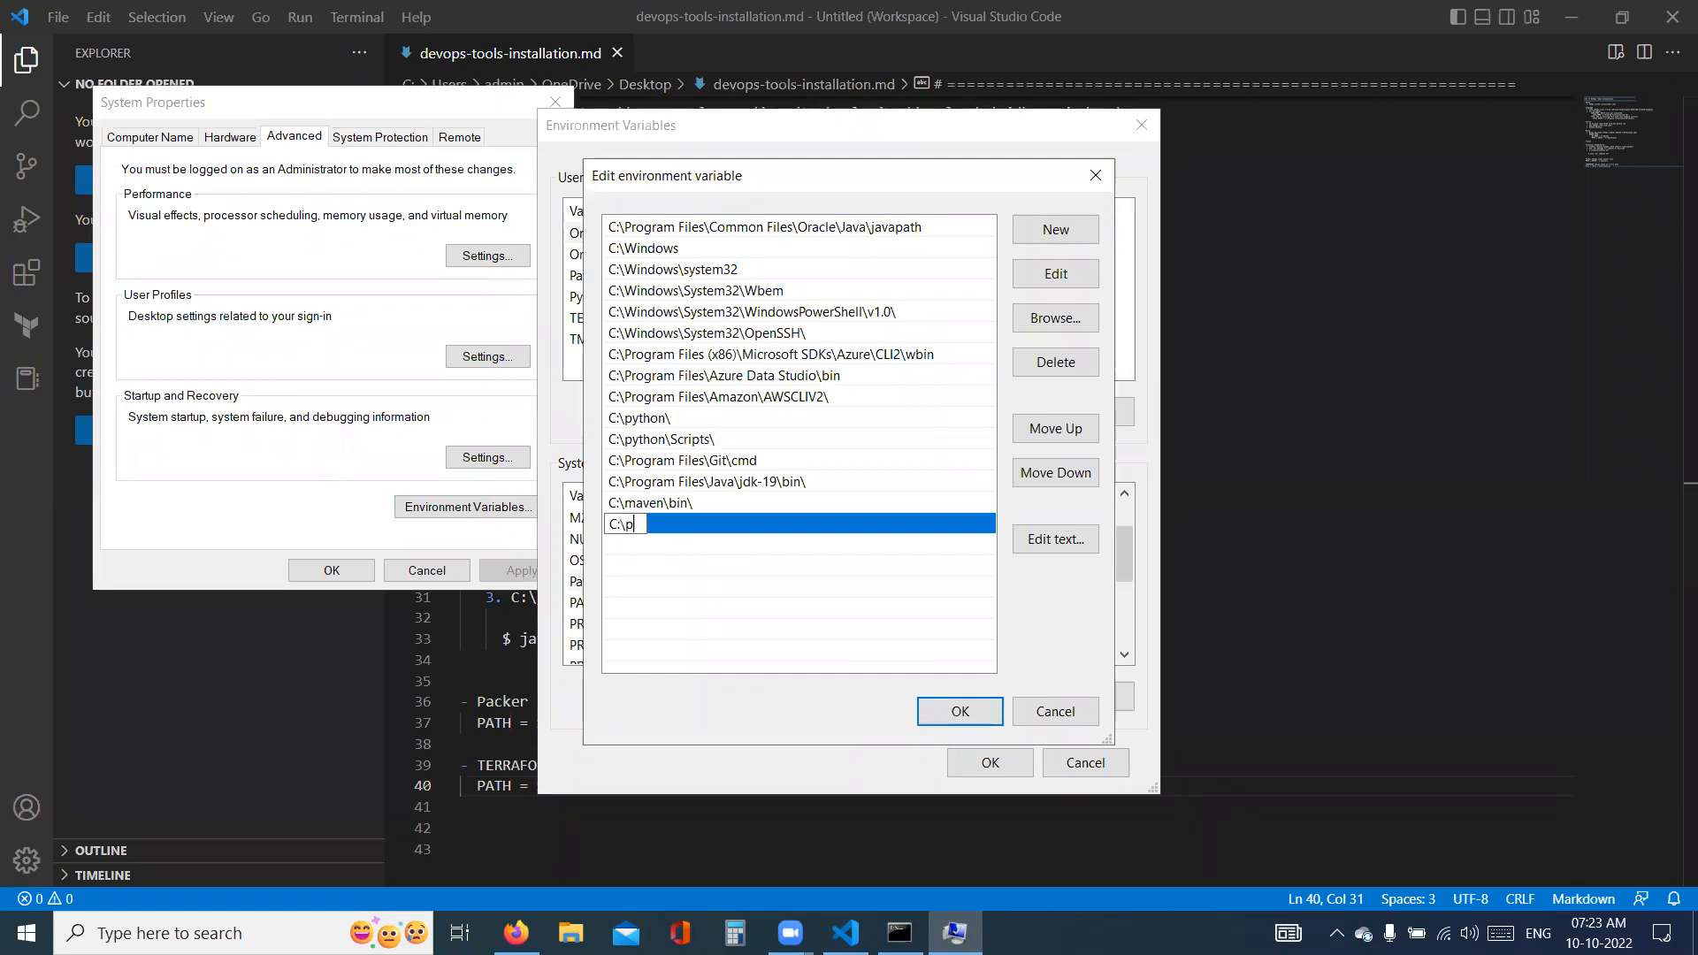
type("acker\\")
key("Return")
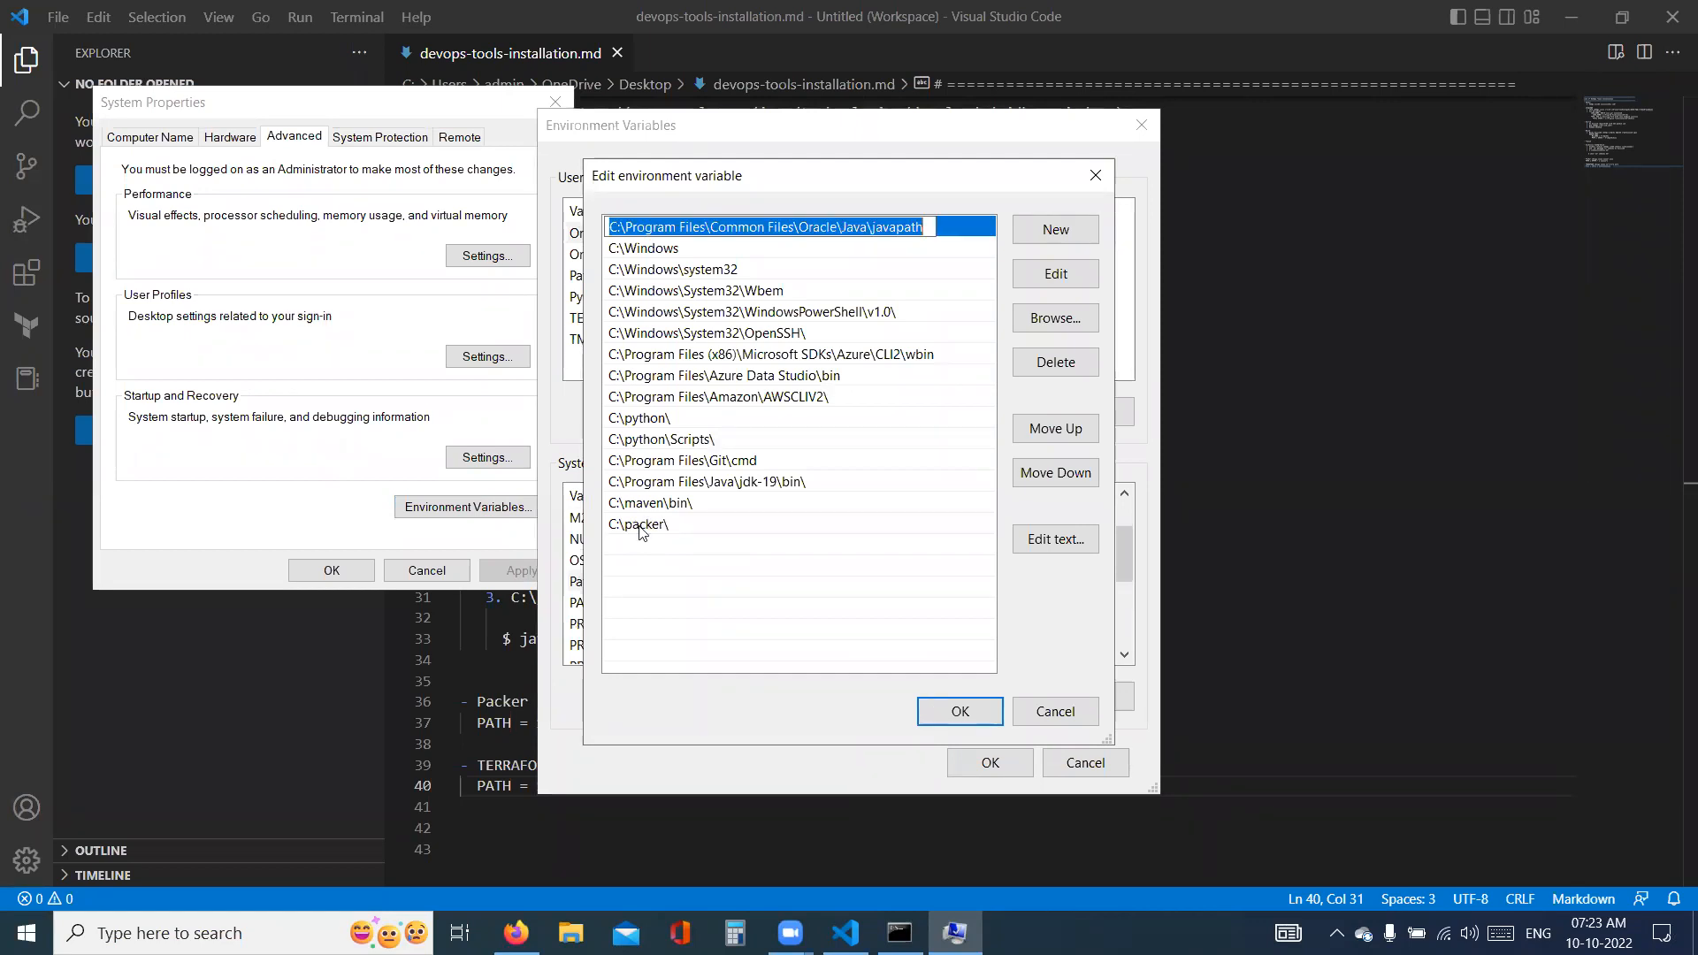
- Add C:\terraform\ below the packer entry in the system Path variable and save the environment variable changes
double_click(626, 543)
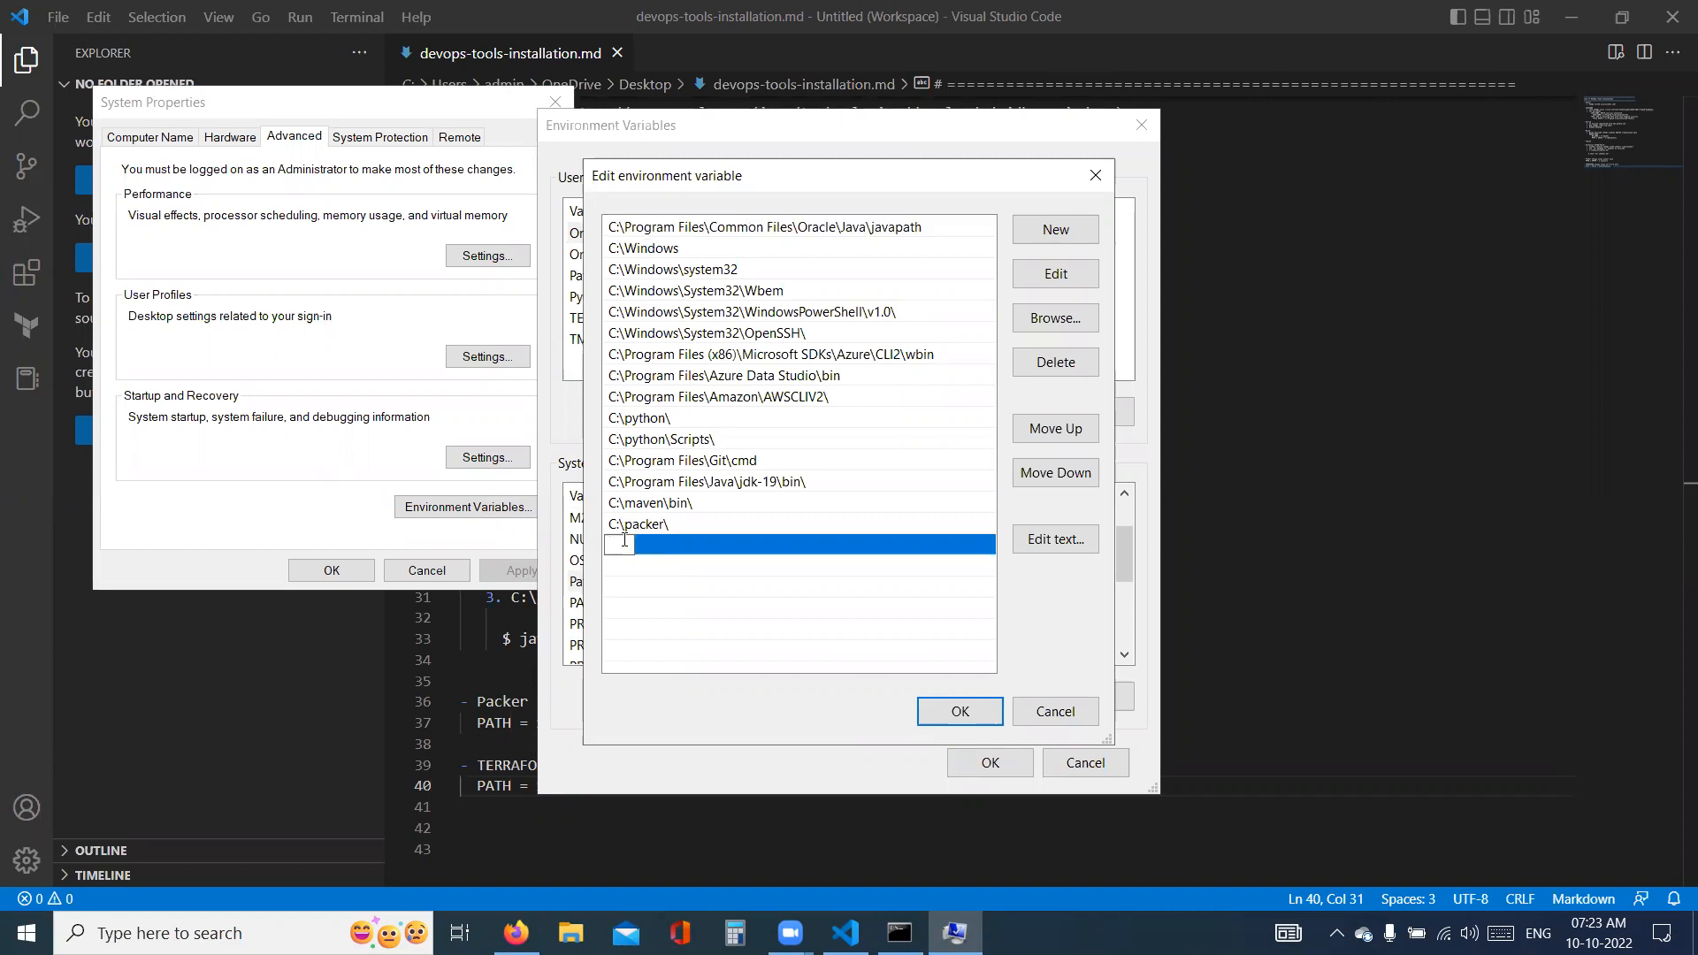
type("C:\\terraform\\")
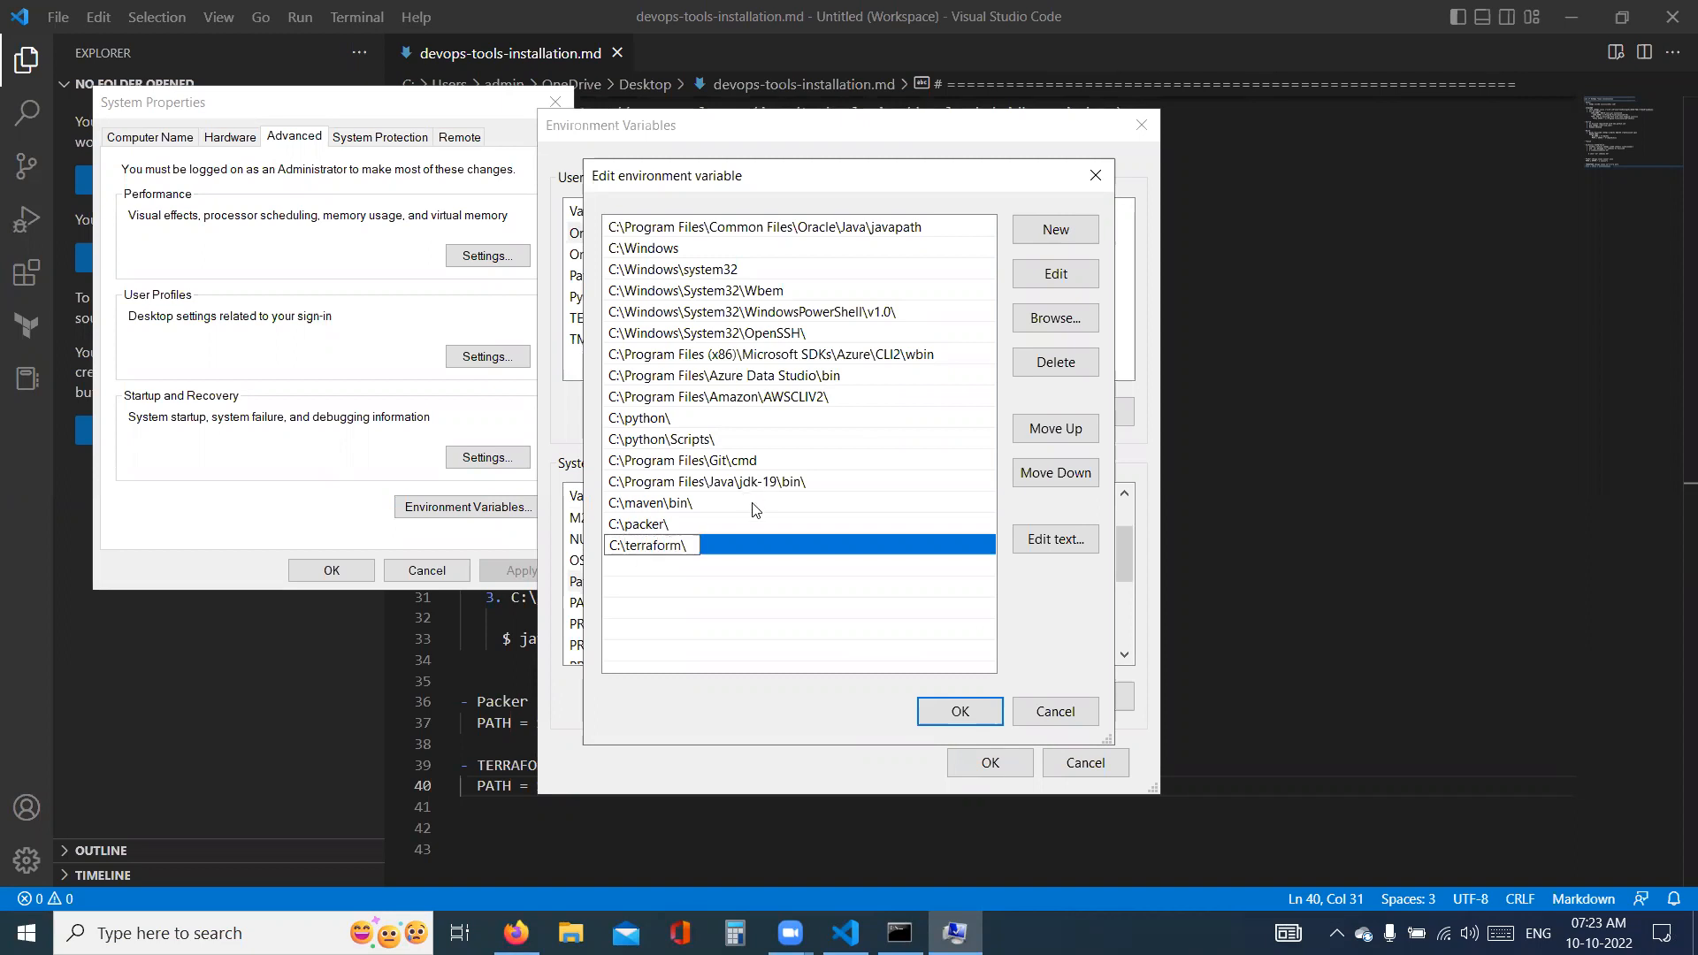
left_click(963, 712)
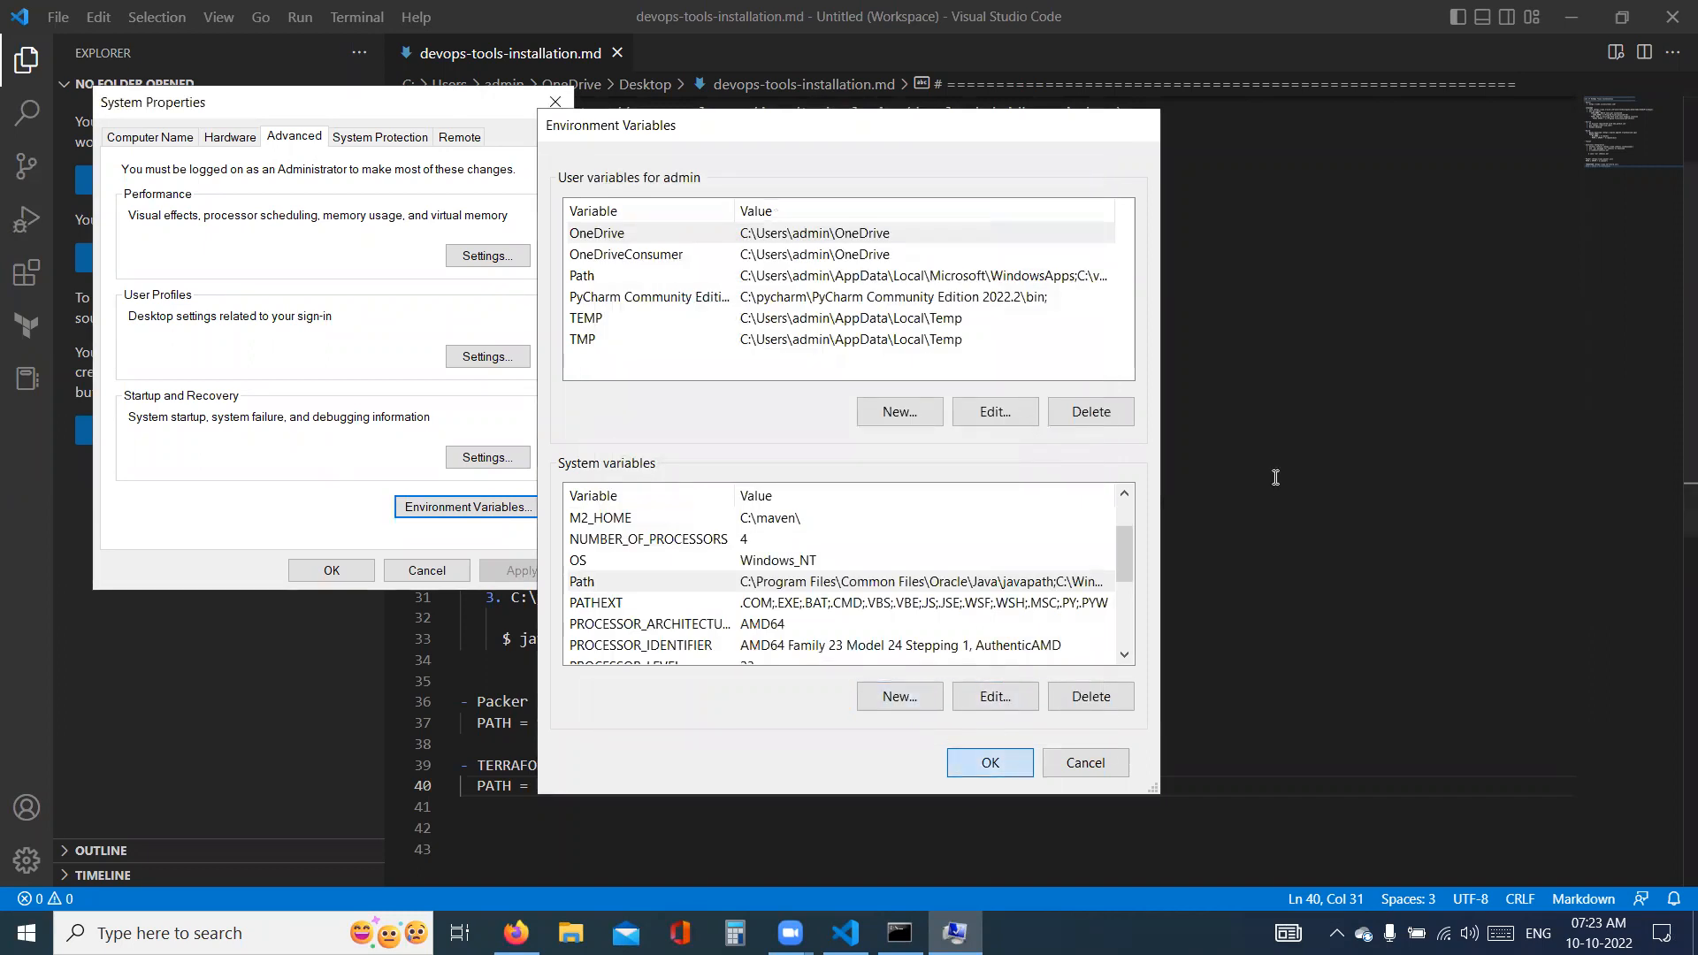
key("Return")
left_click(331, 569)
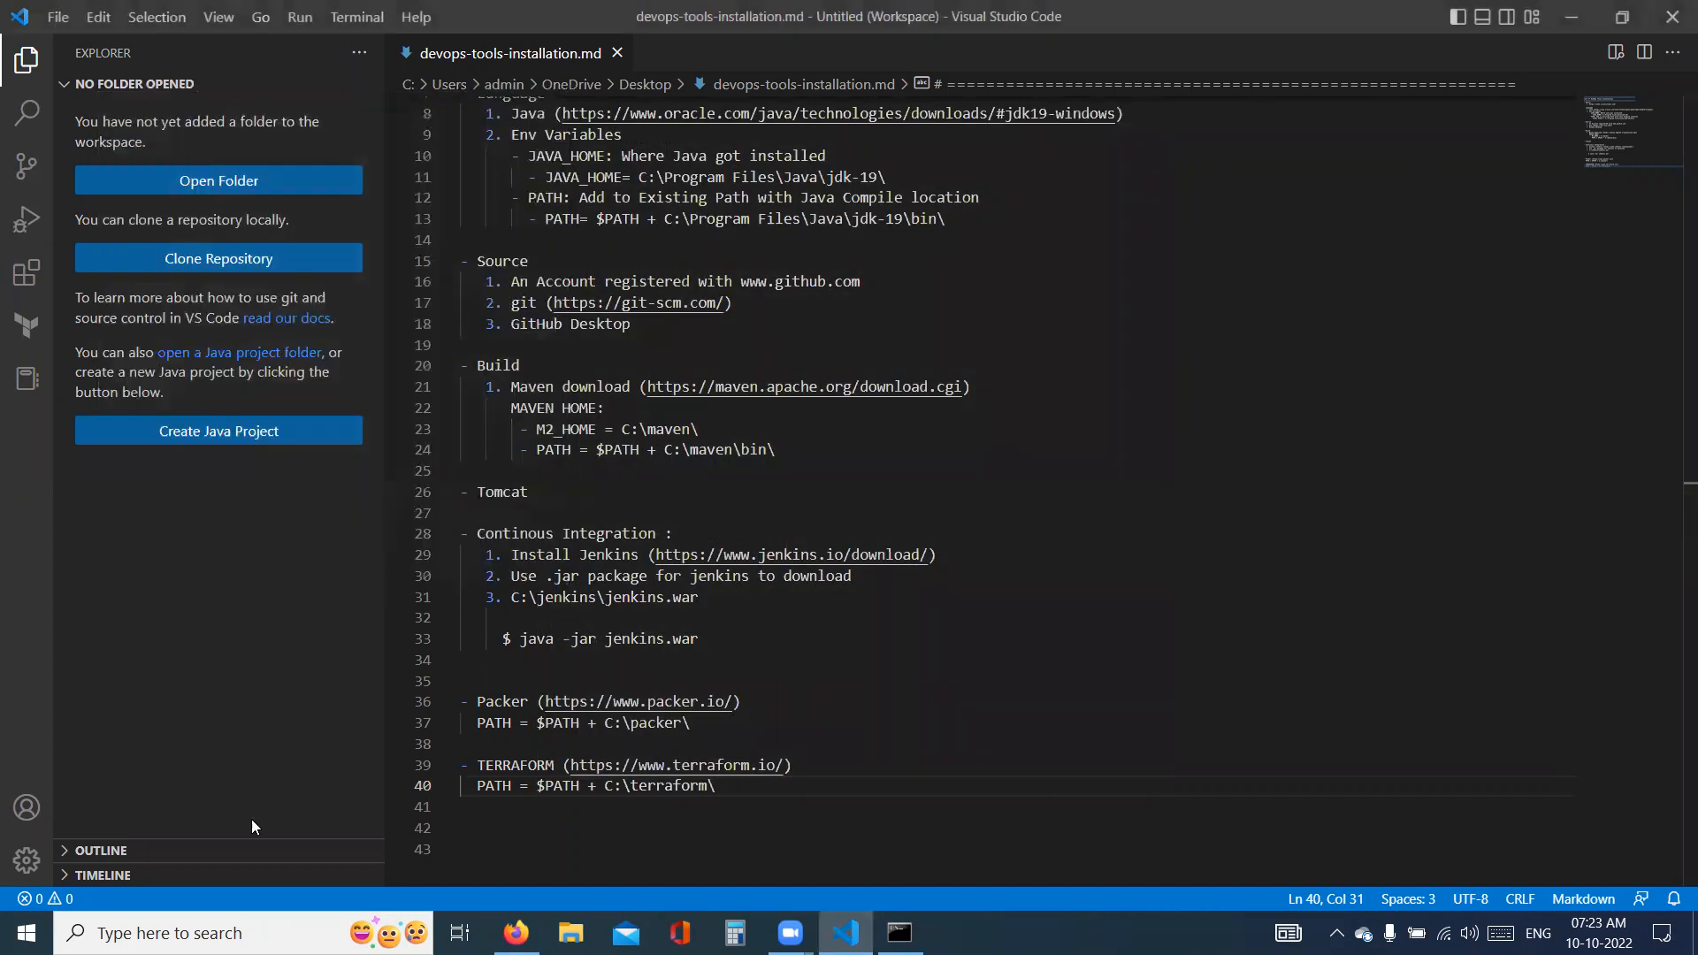
- Open a new maximized Command Prompt window and check the installed Packer version with "packer --version"
left_click(252, 933)
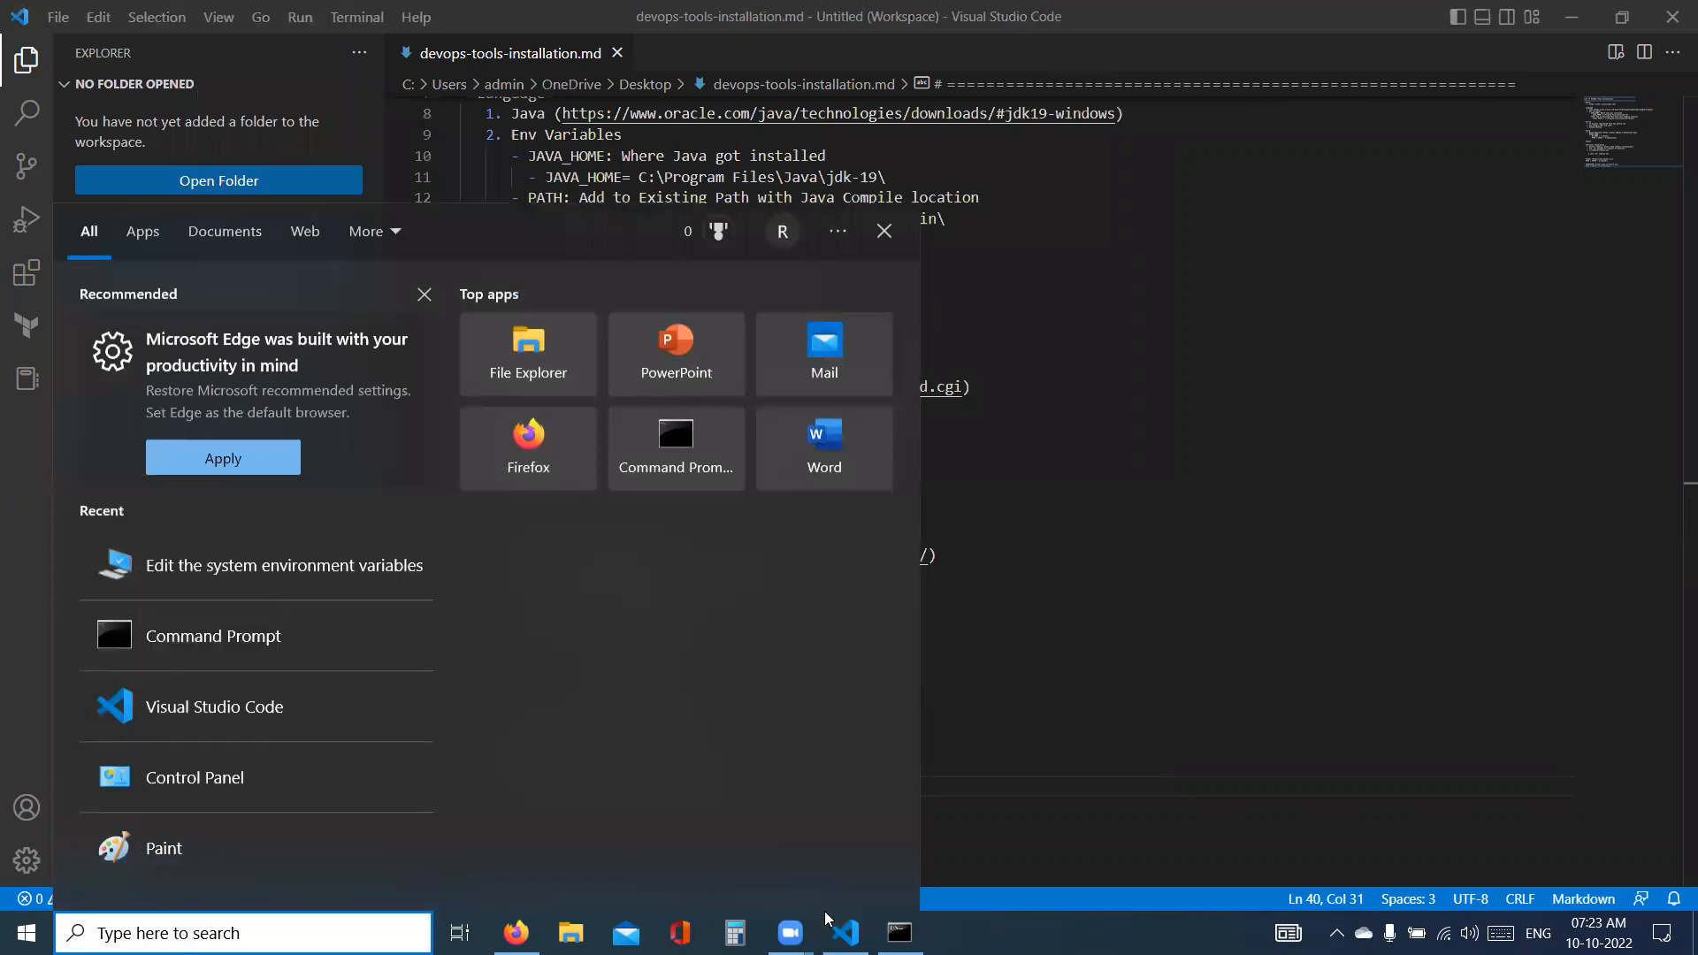
left_click(899, 933)
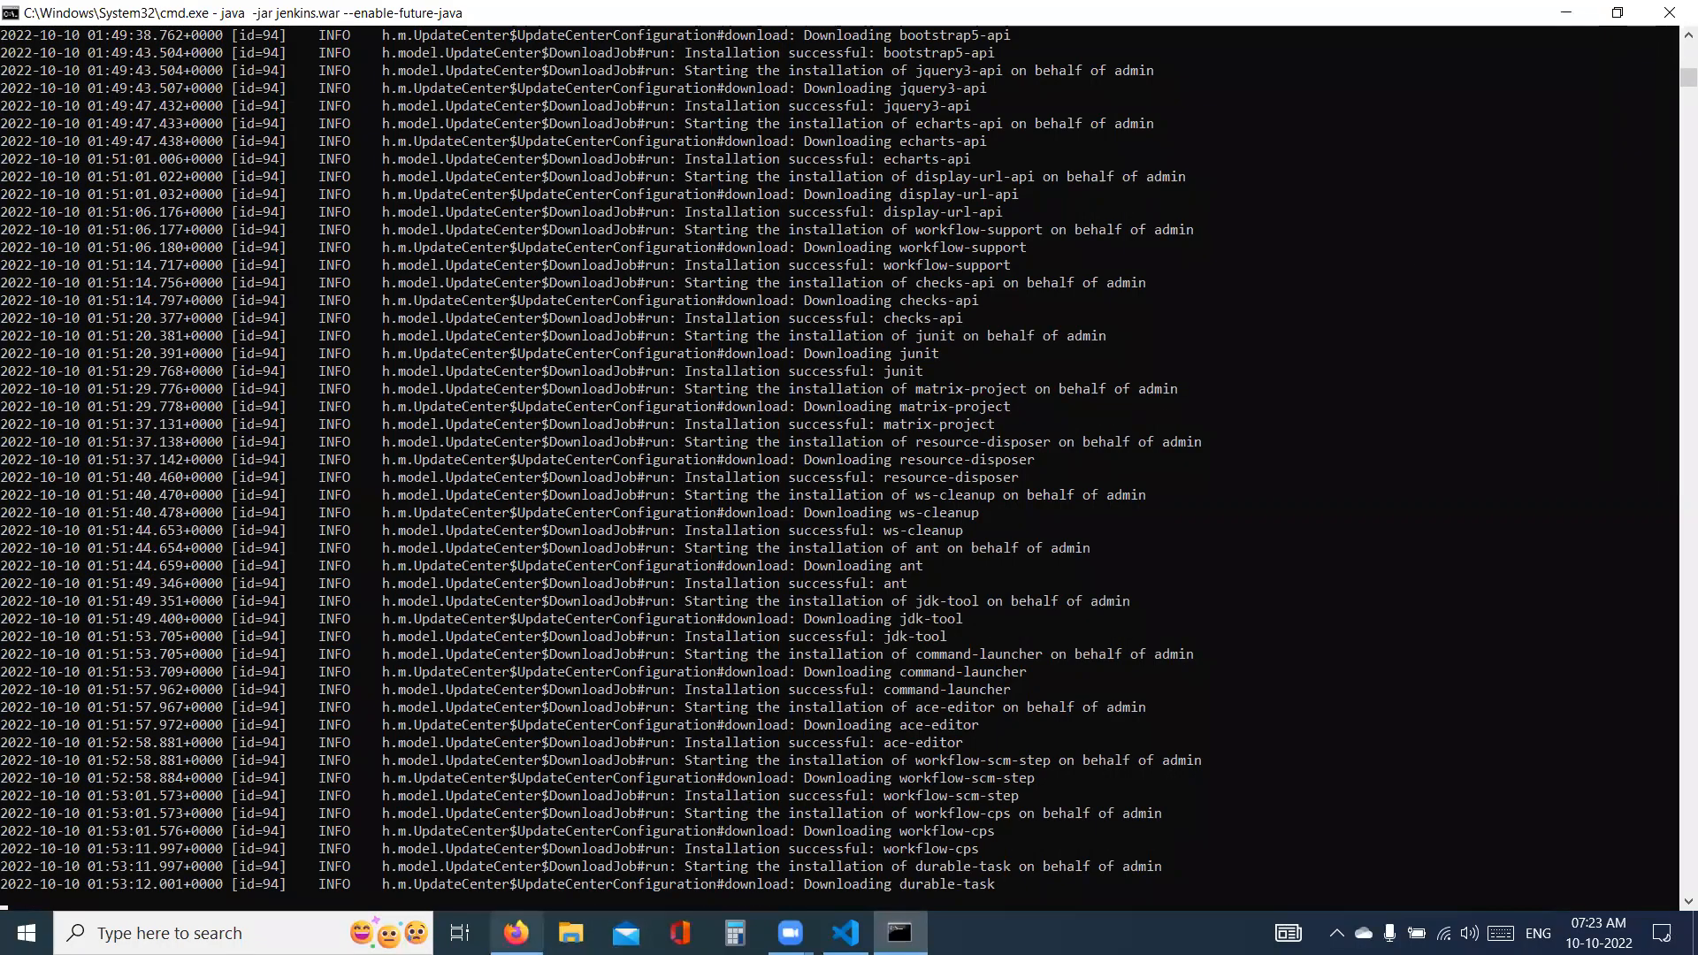
left_click(221, 928)
left_click(175, 655)
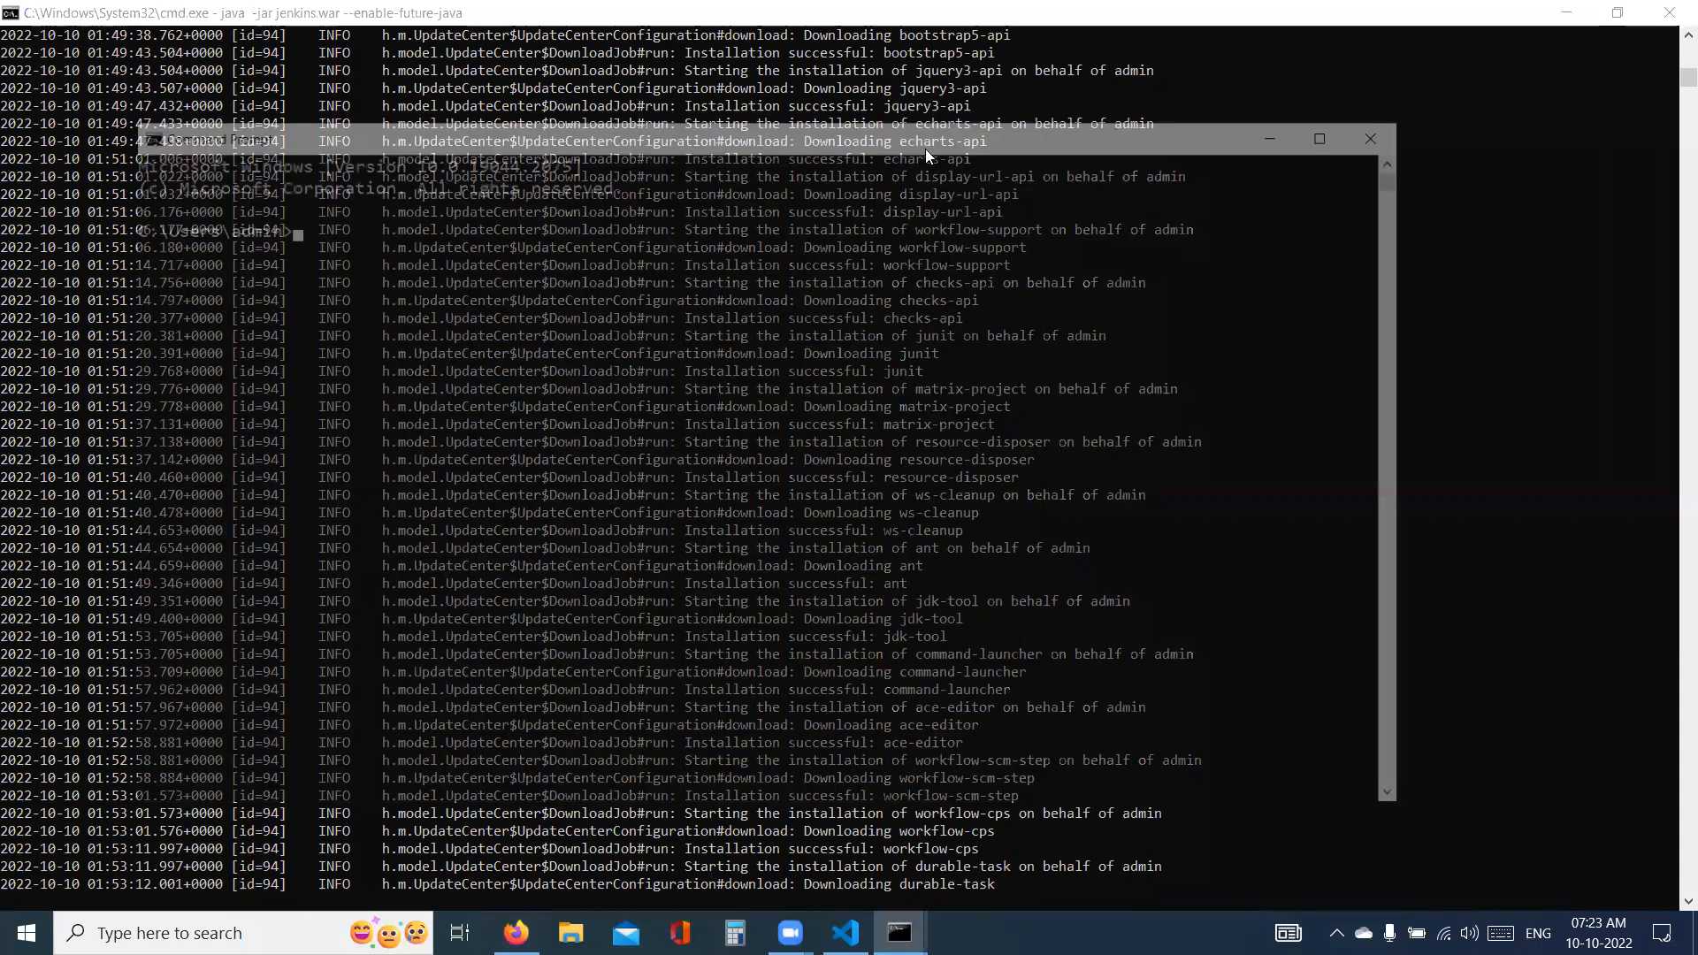
double_click(922, 144)
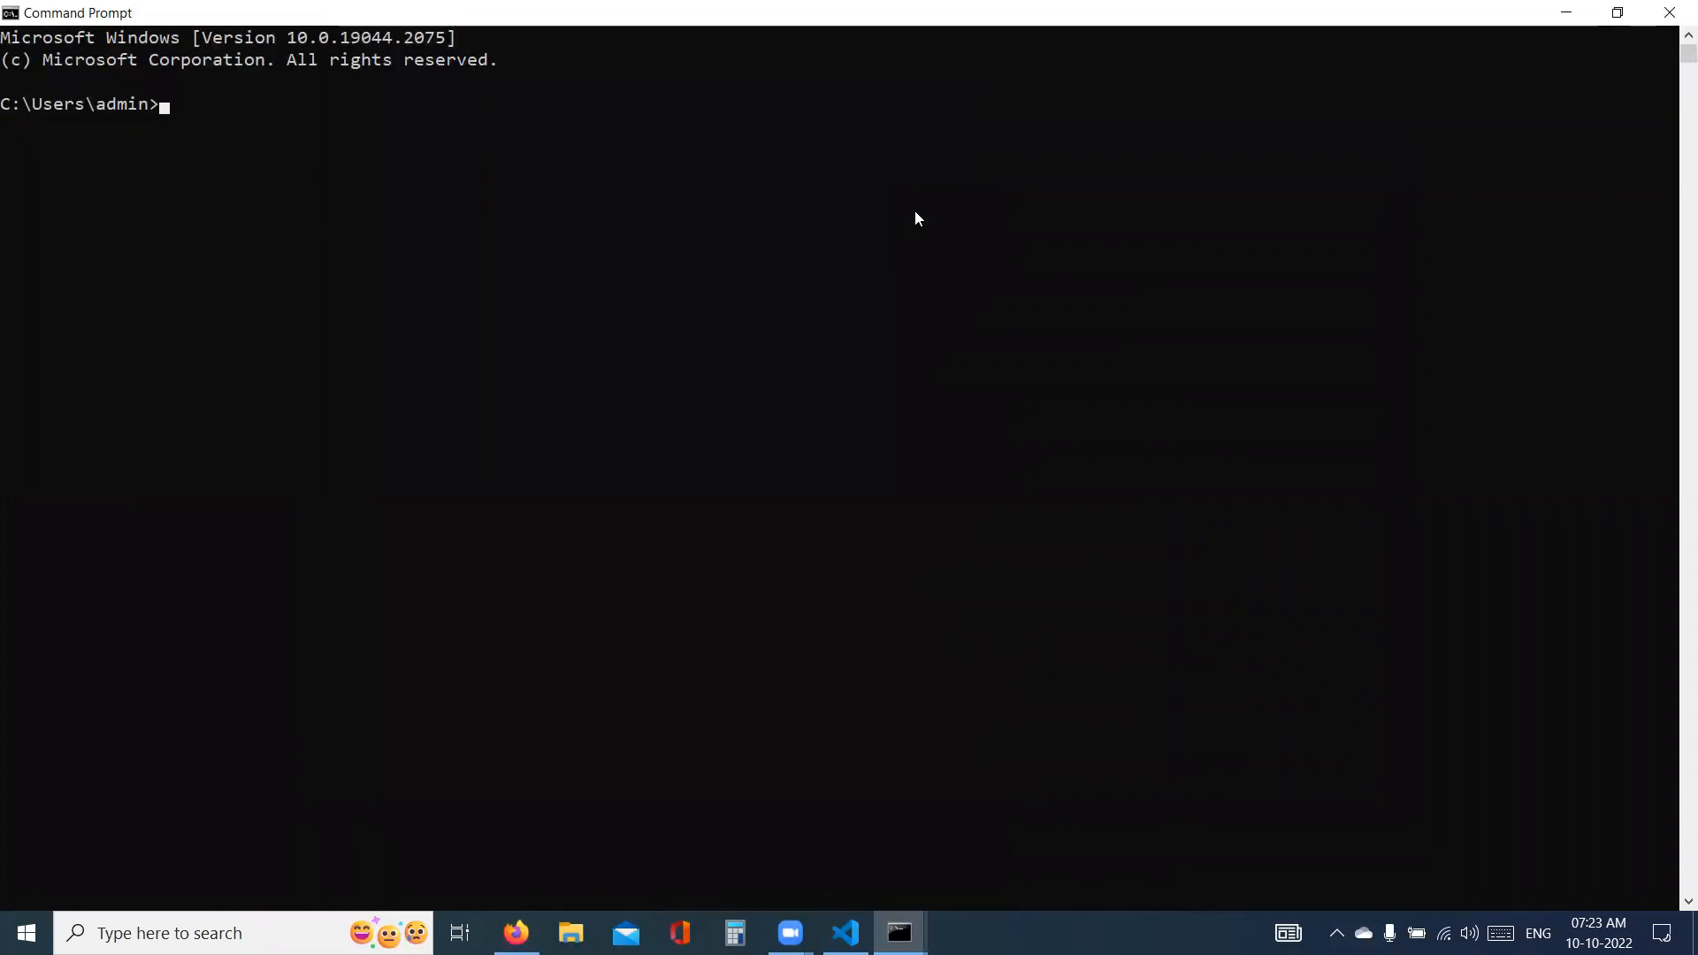
type("packer --version")
key("Return")
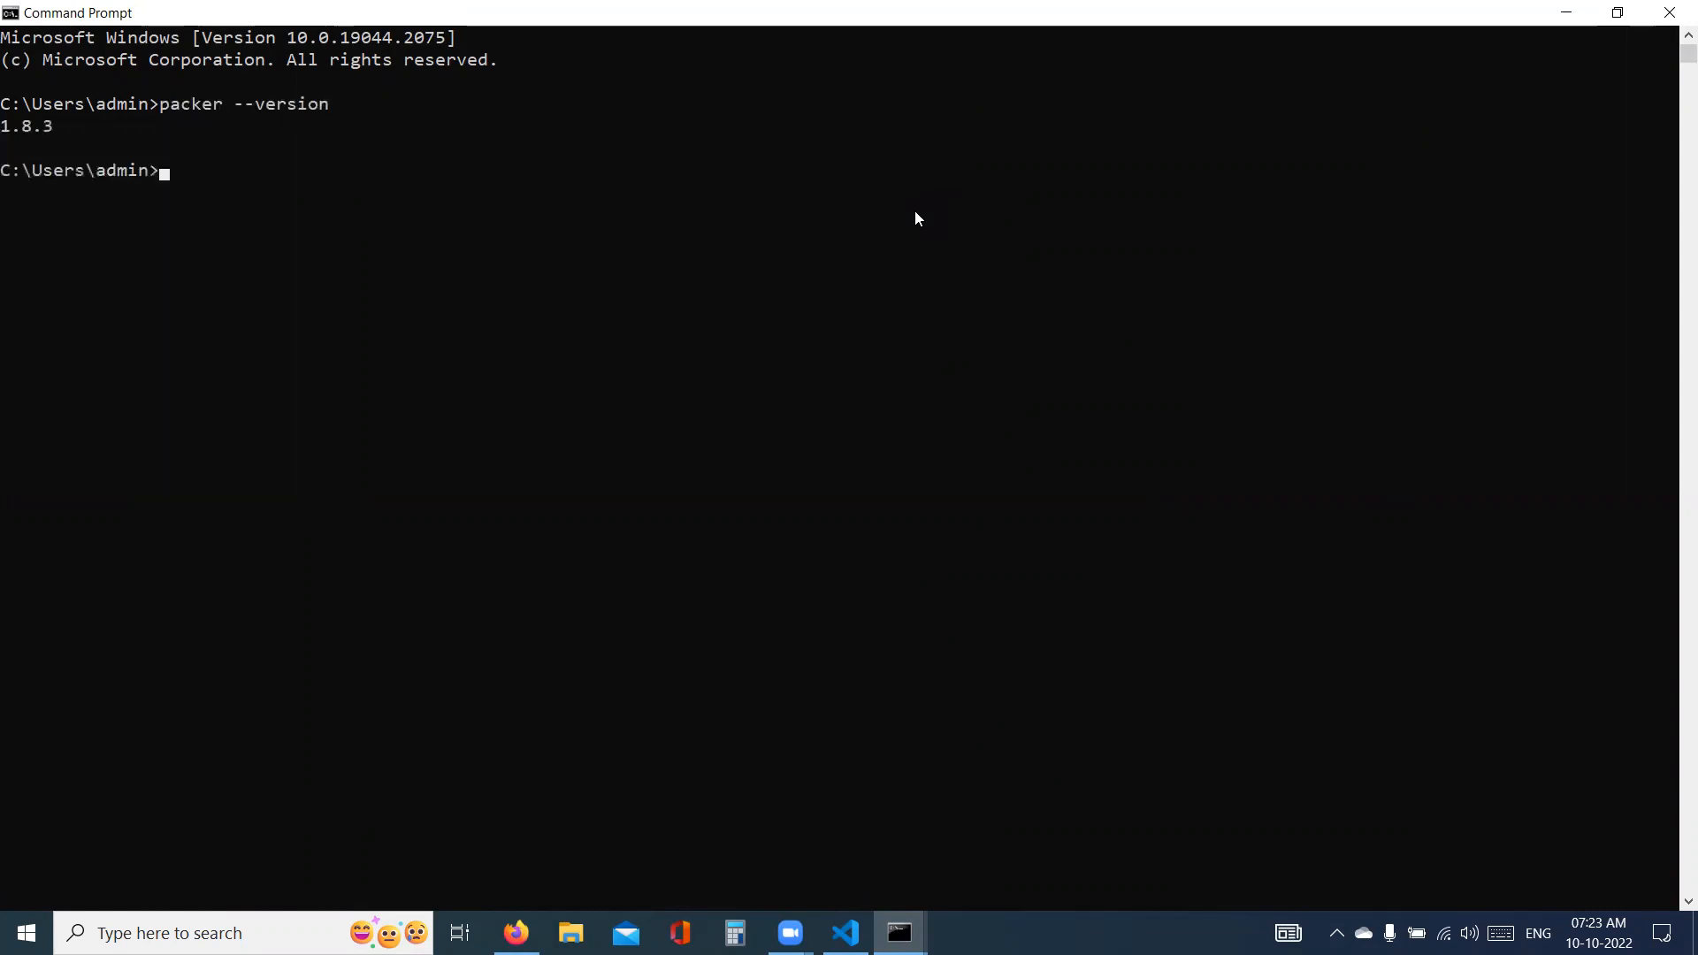
- Check the installed Terraform version with "terraform --version" and close that Command Prompt window
type("terraform --version")
key("Return")
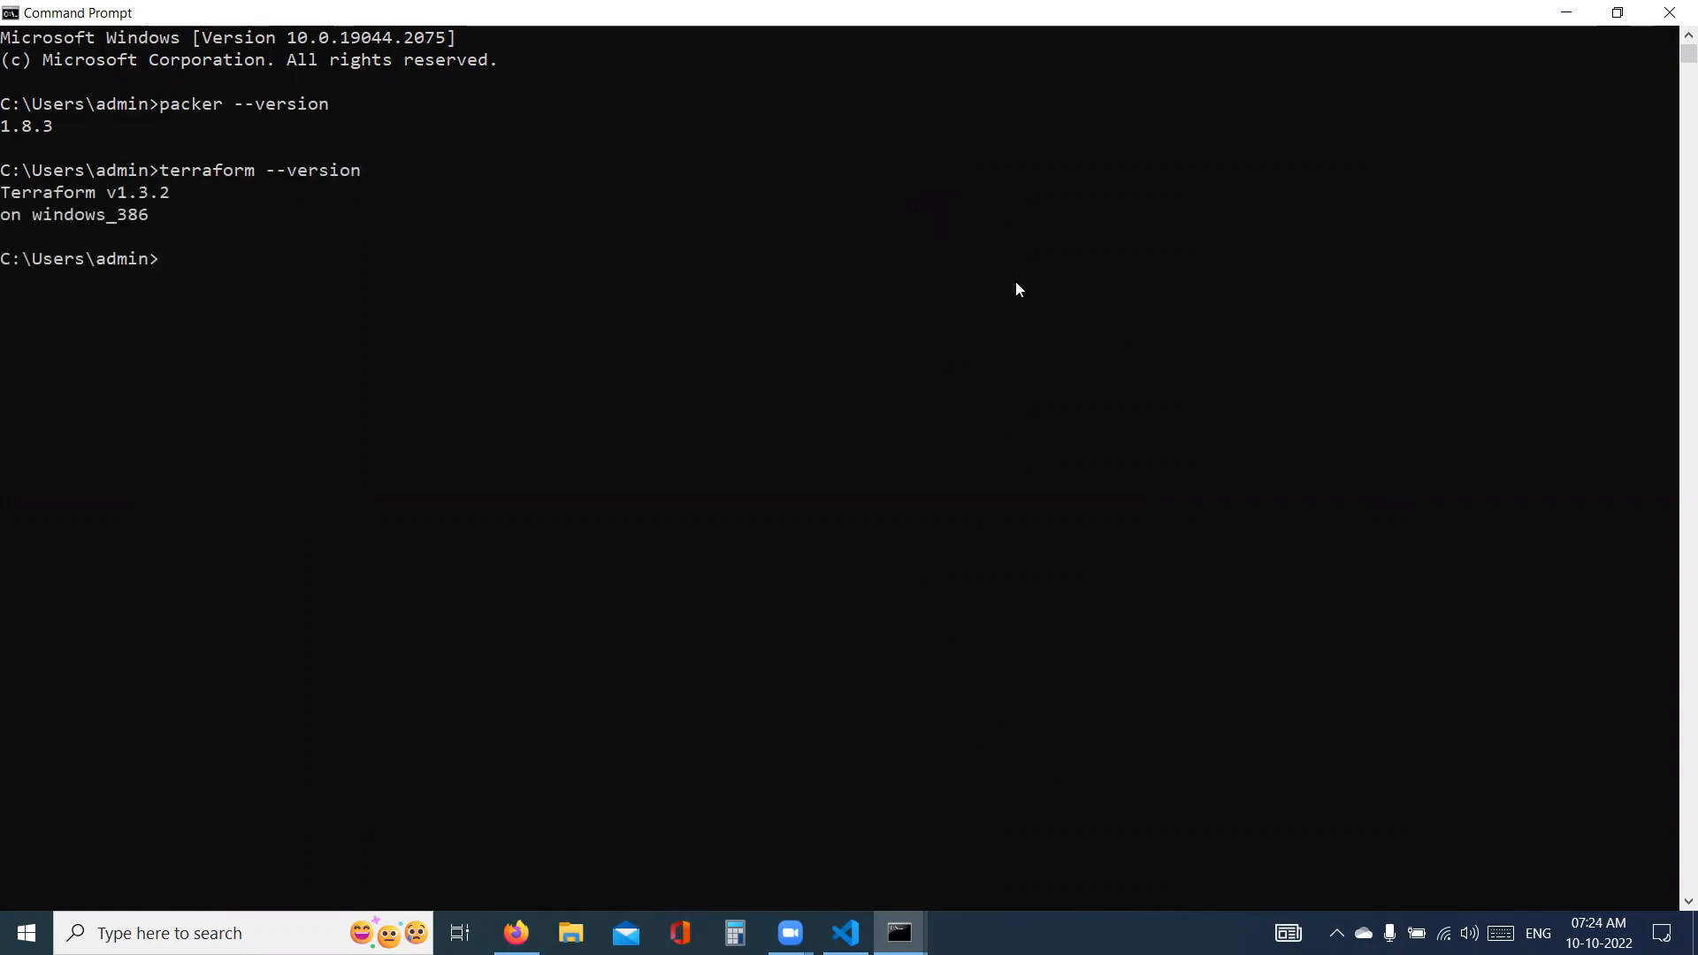
left_click(1670, 13)
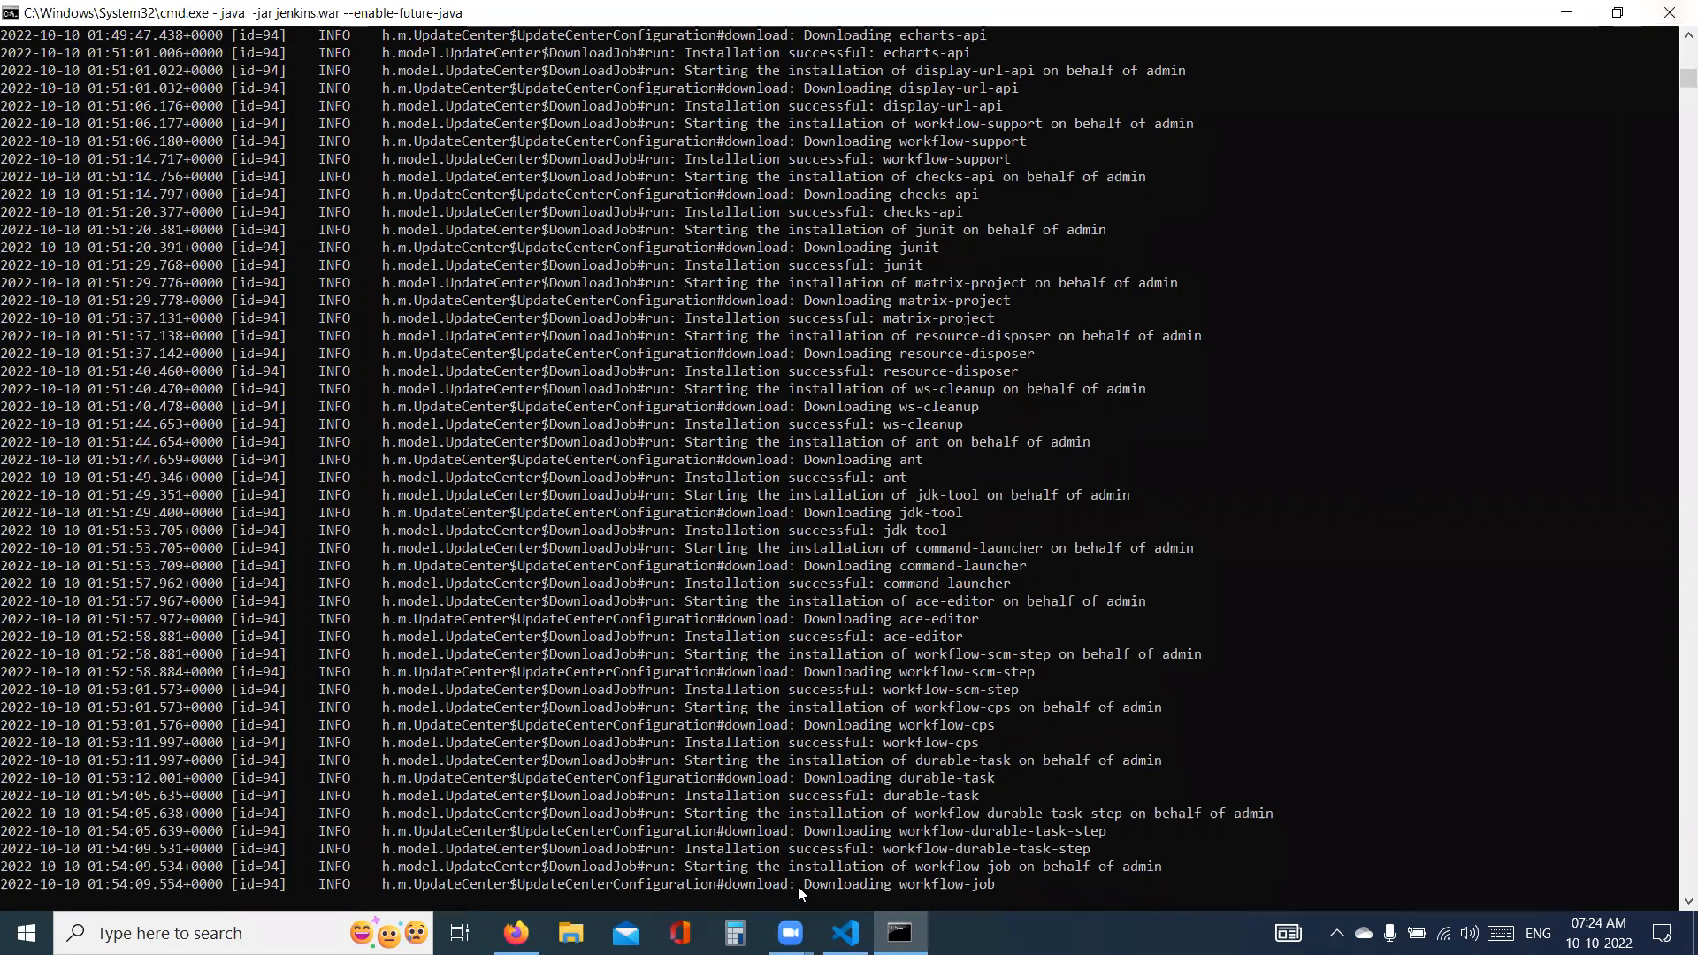
- Switch to Firefox, bring up the Jenkins setup wizard page and close the Terraform website tab
left_click(517, 933)
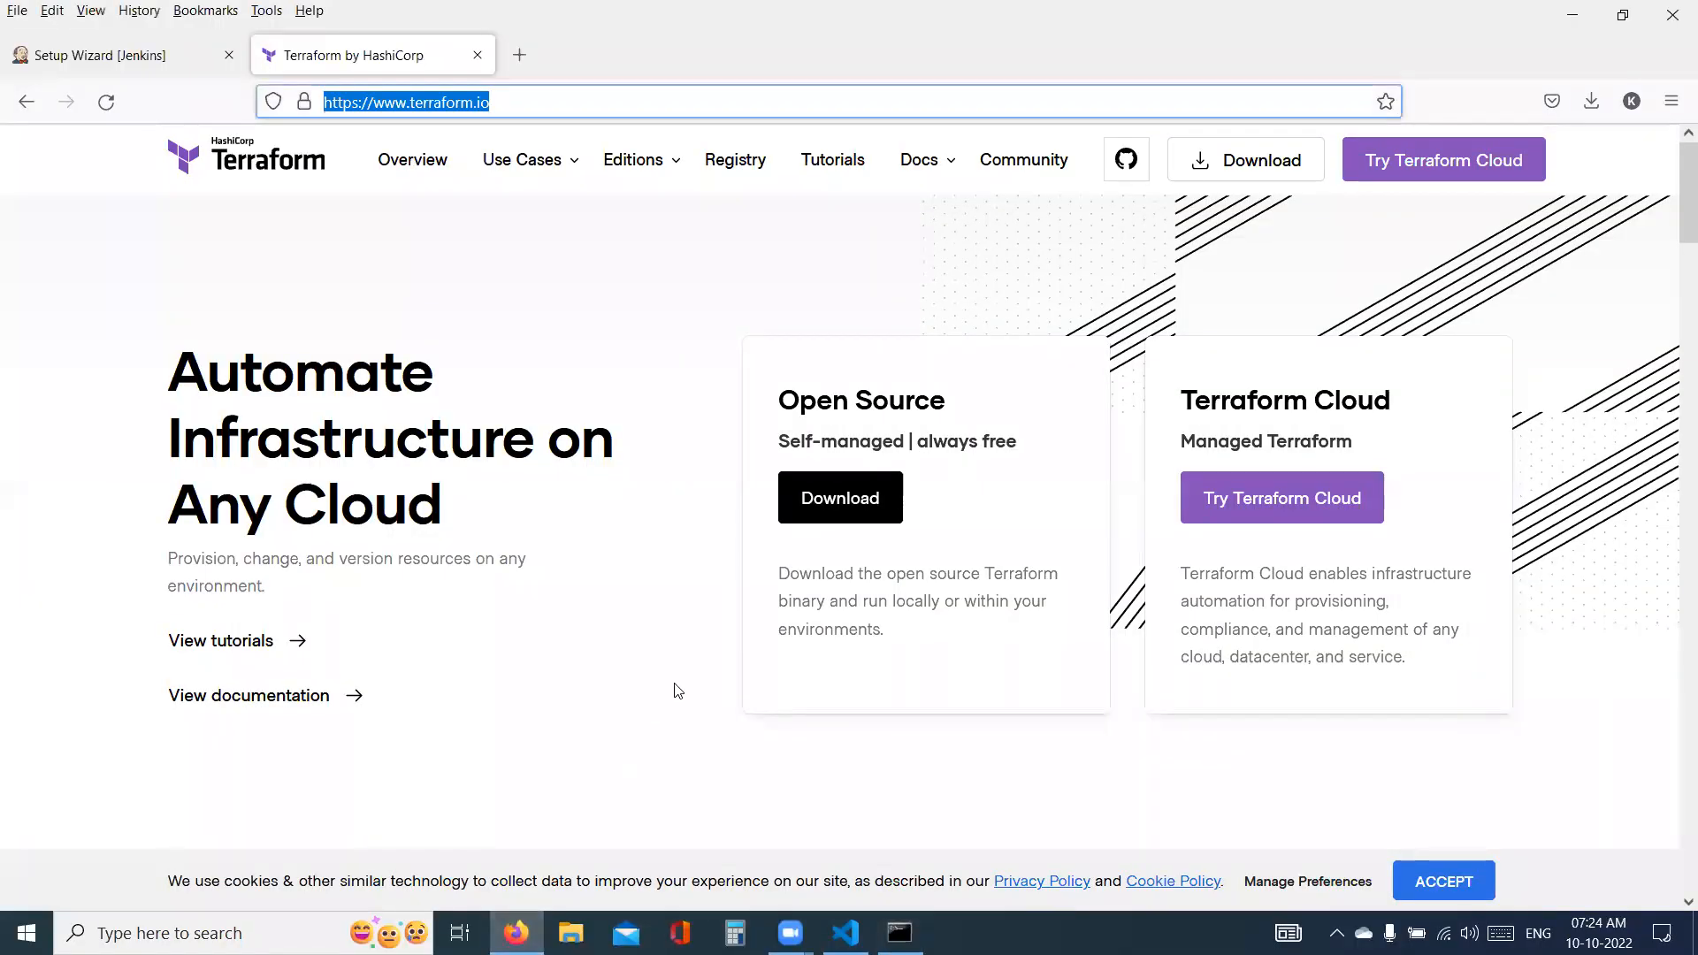
left_click(119, 57)
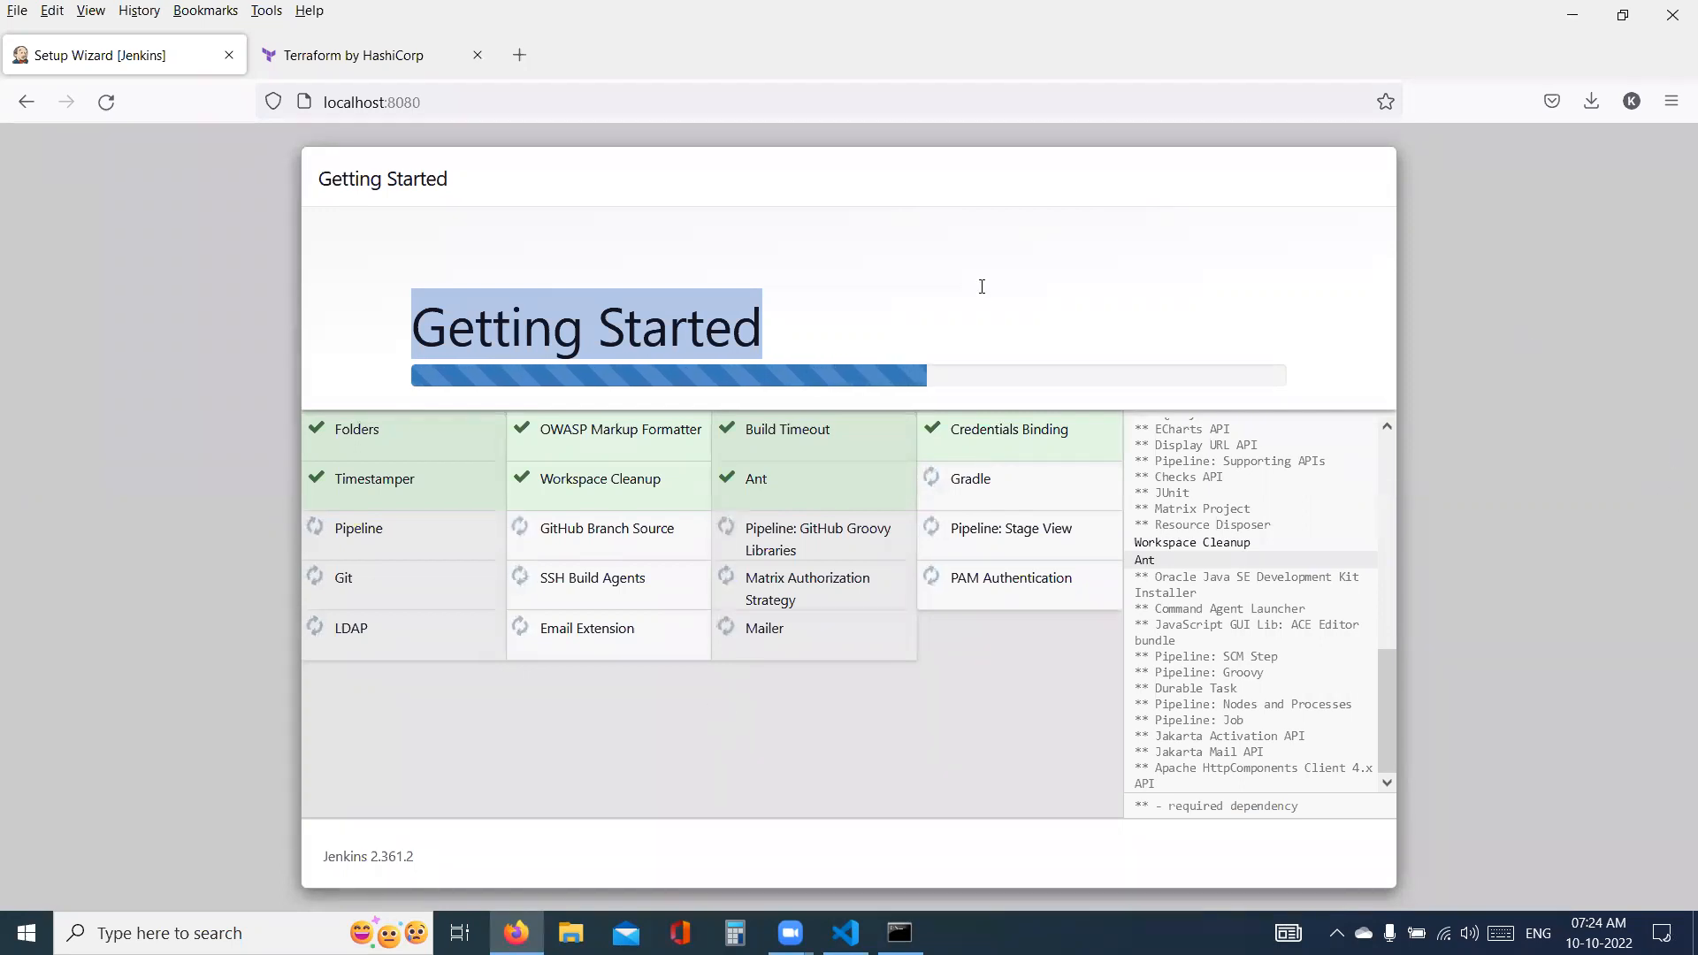
left_click(490, 59)
left_click(479, 55)
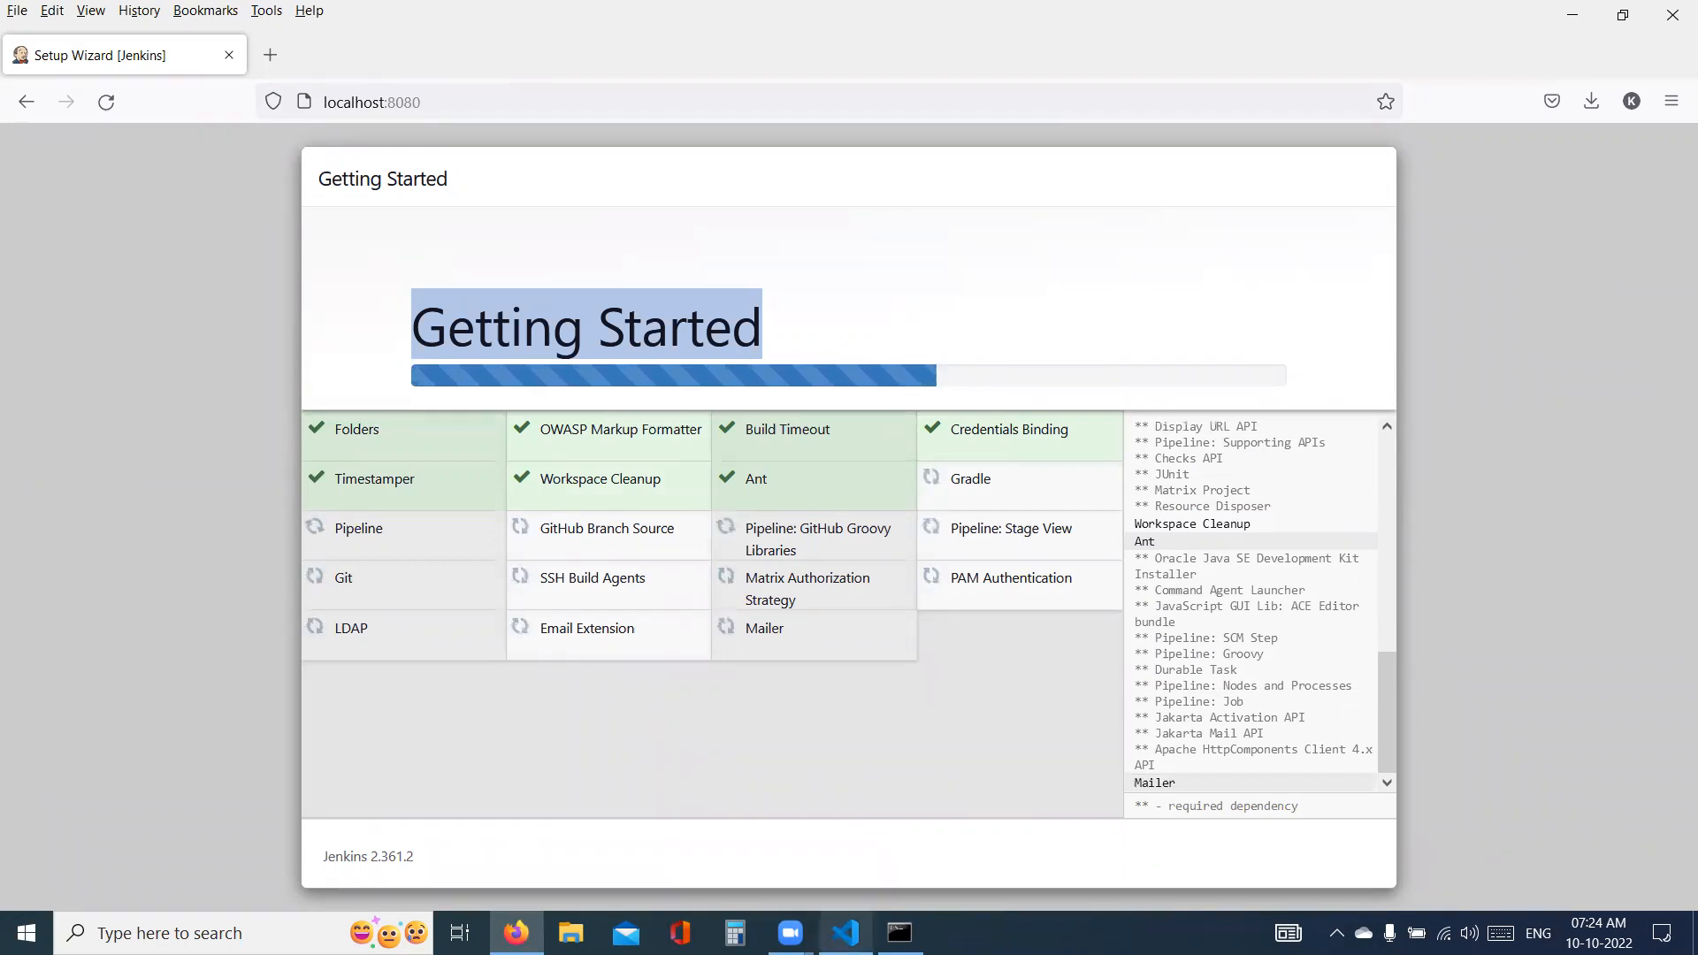
- View the devops-tools-installation.md note in Visual Studio Code and show the desktop where its file is stored
mouse_move(846, 933)
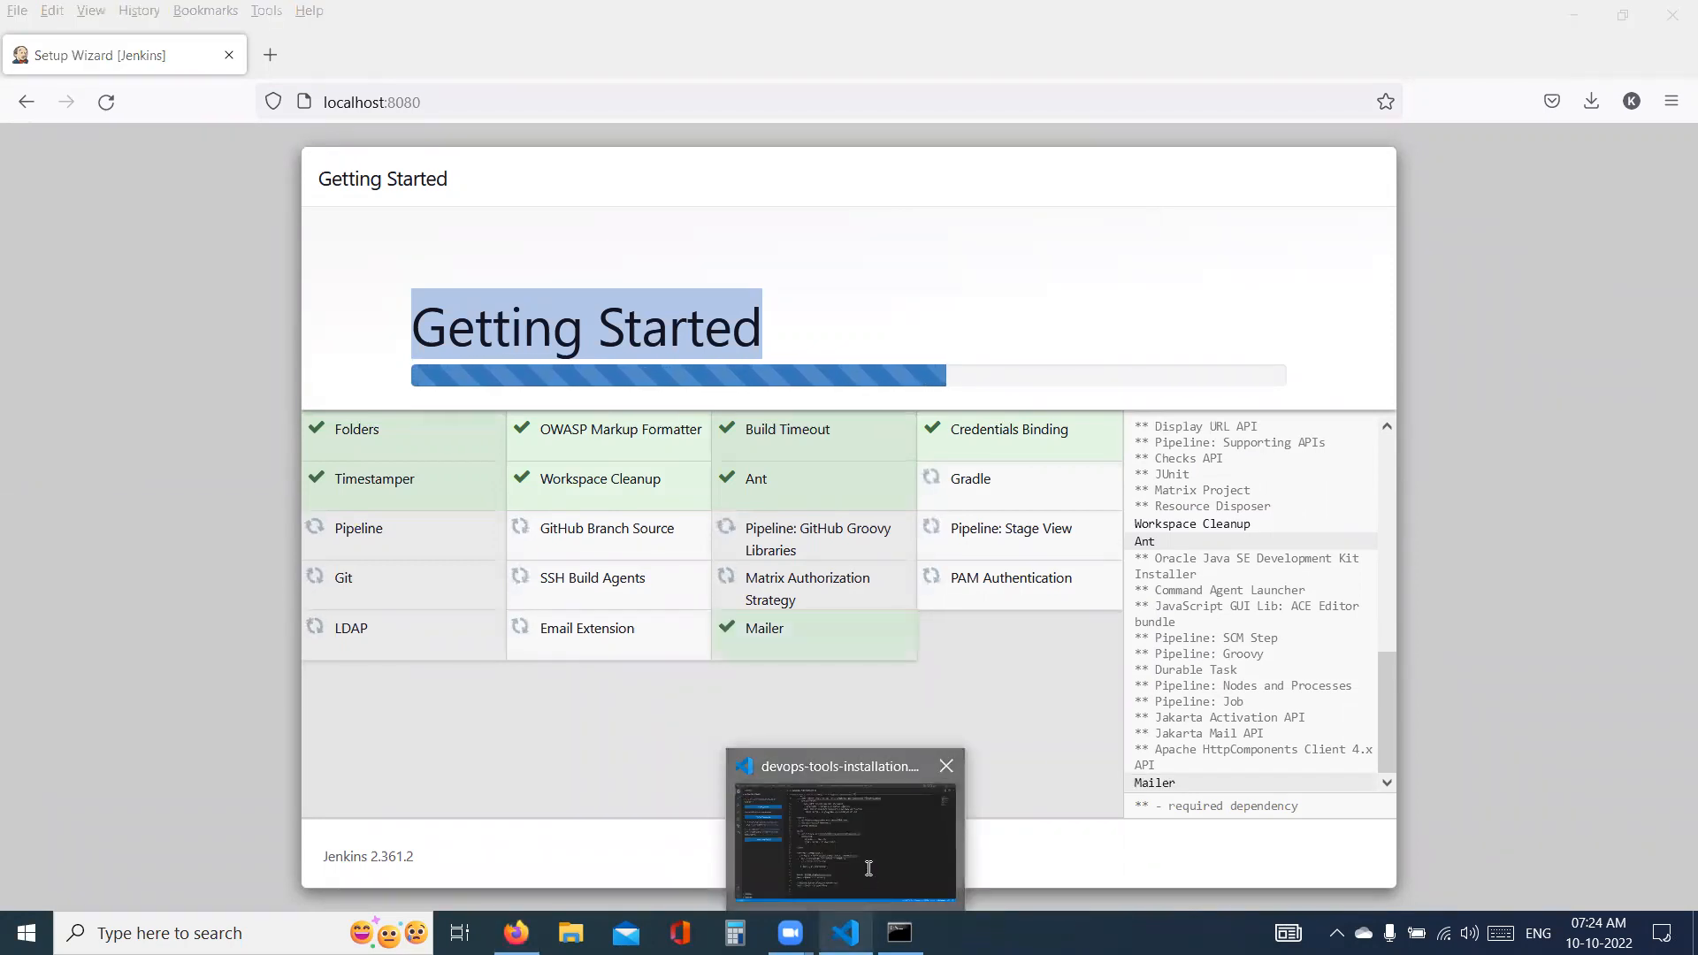
left_click(867, 866)
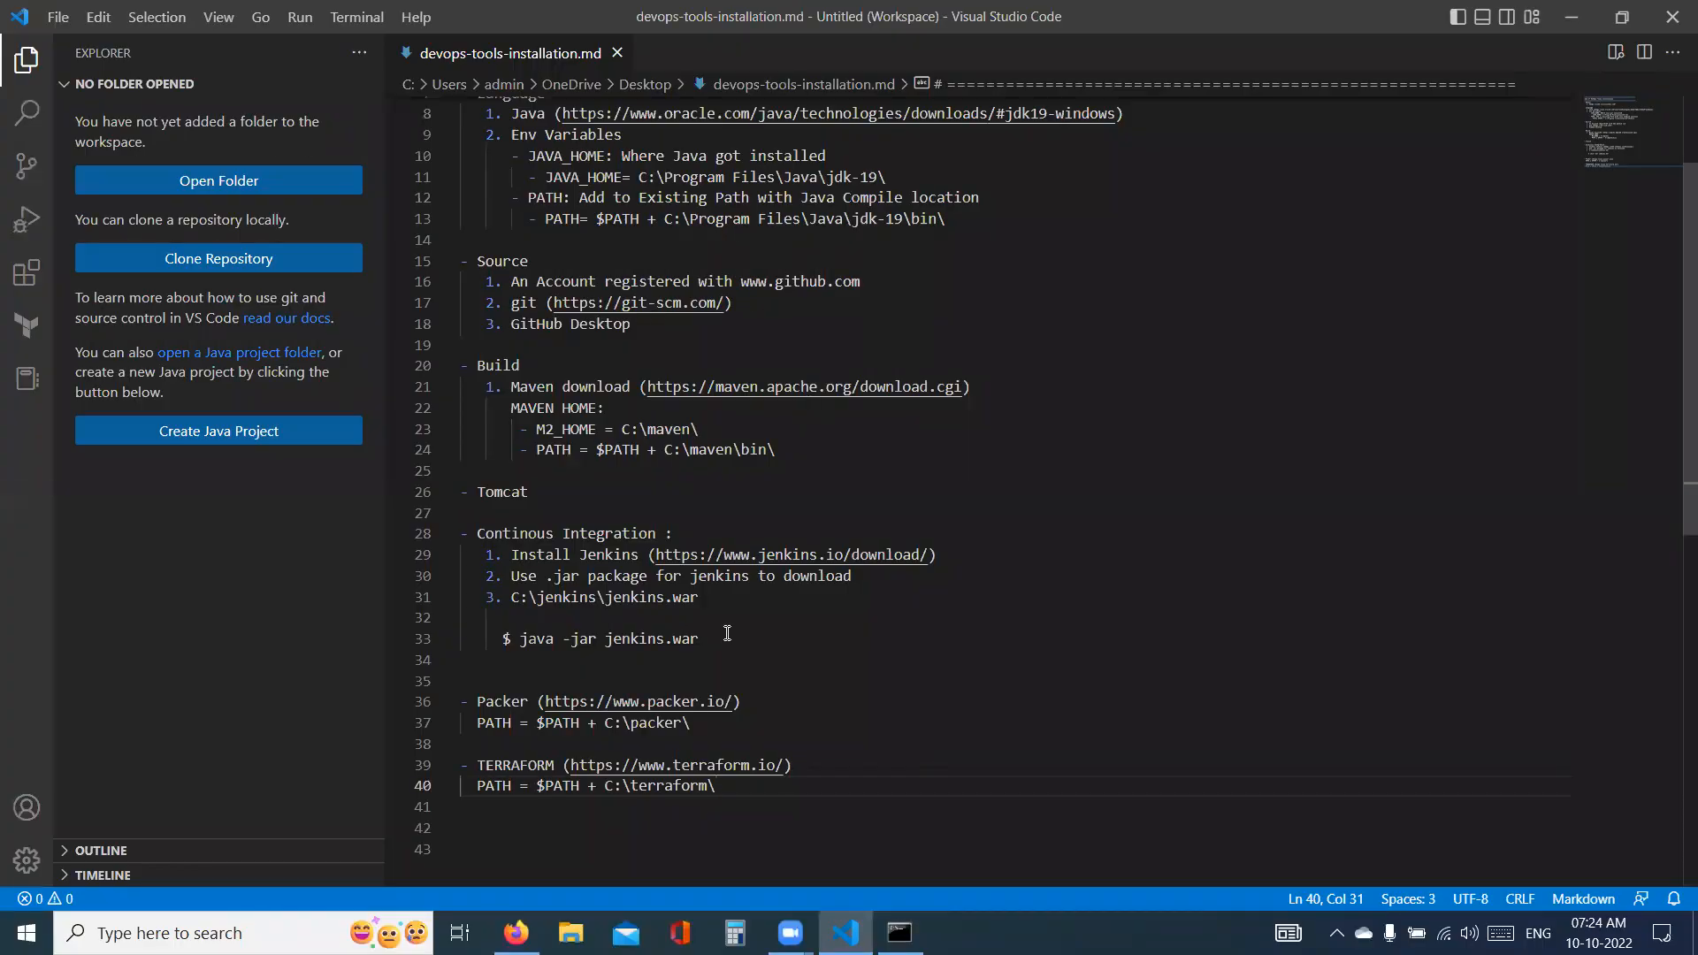
key("super+d")
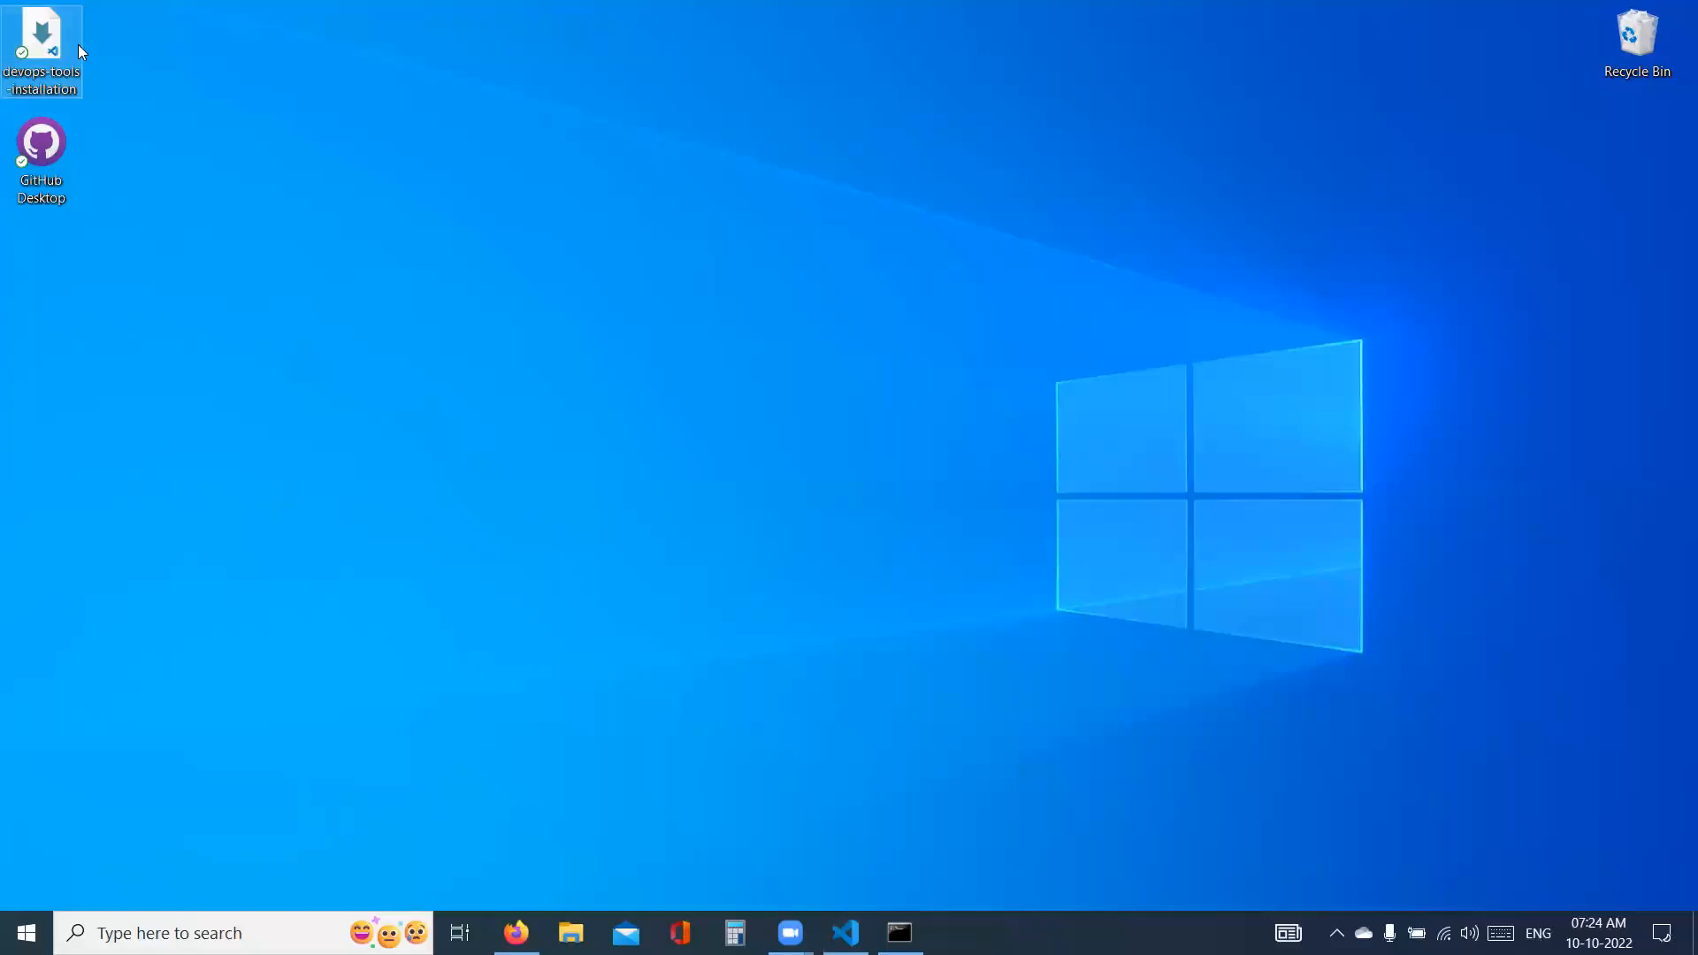
left_click(113, 99)
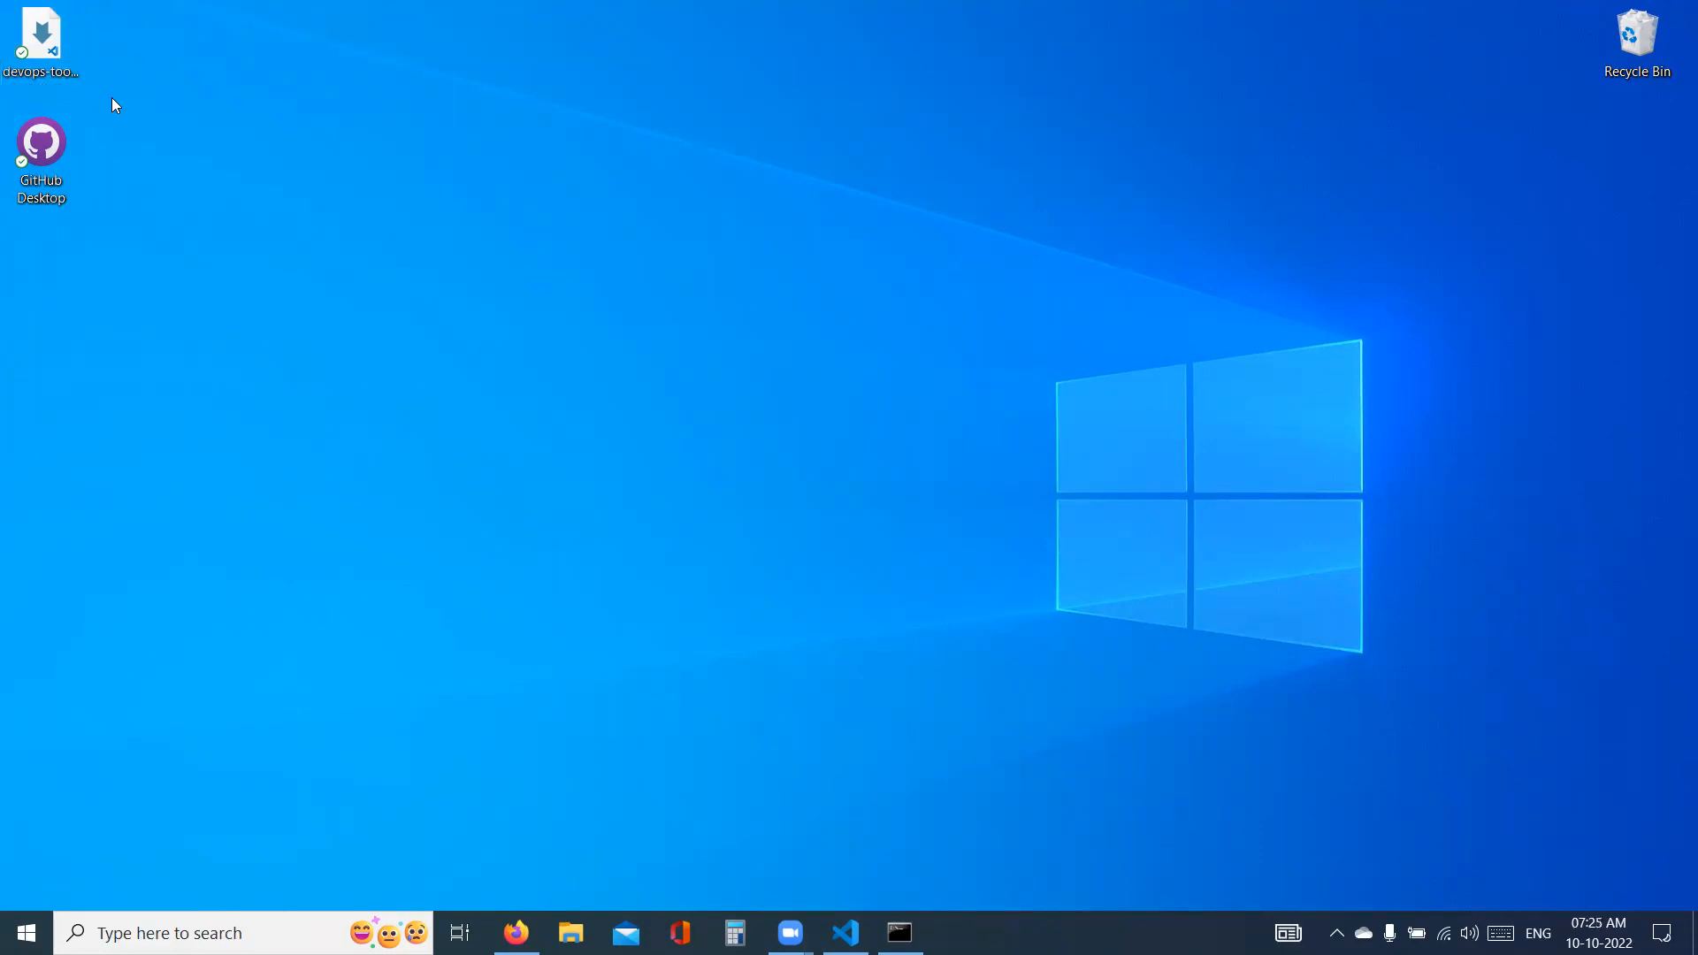
left_click_drag(40, 36, 464, 425)
left_click(699, 61)
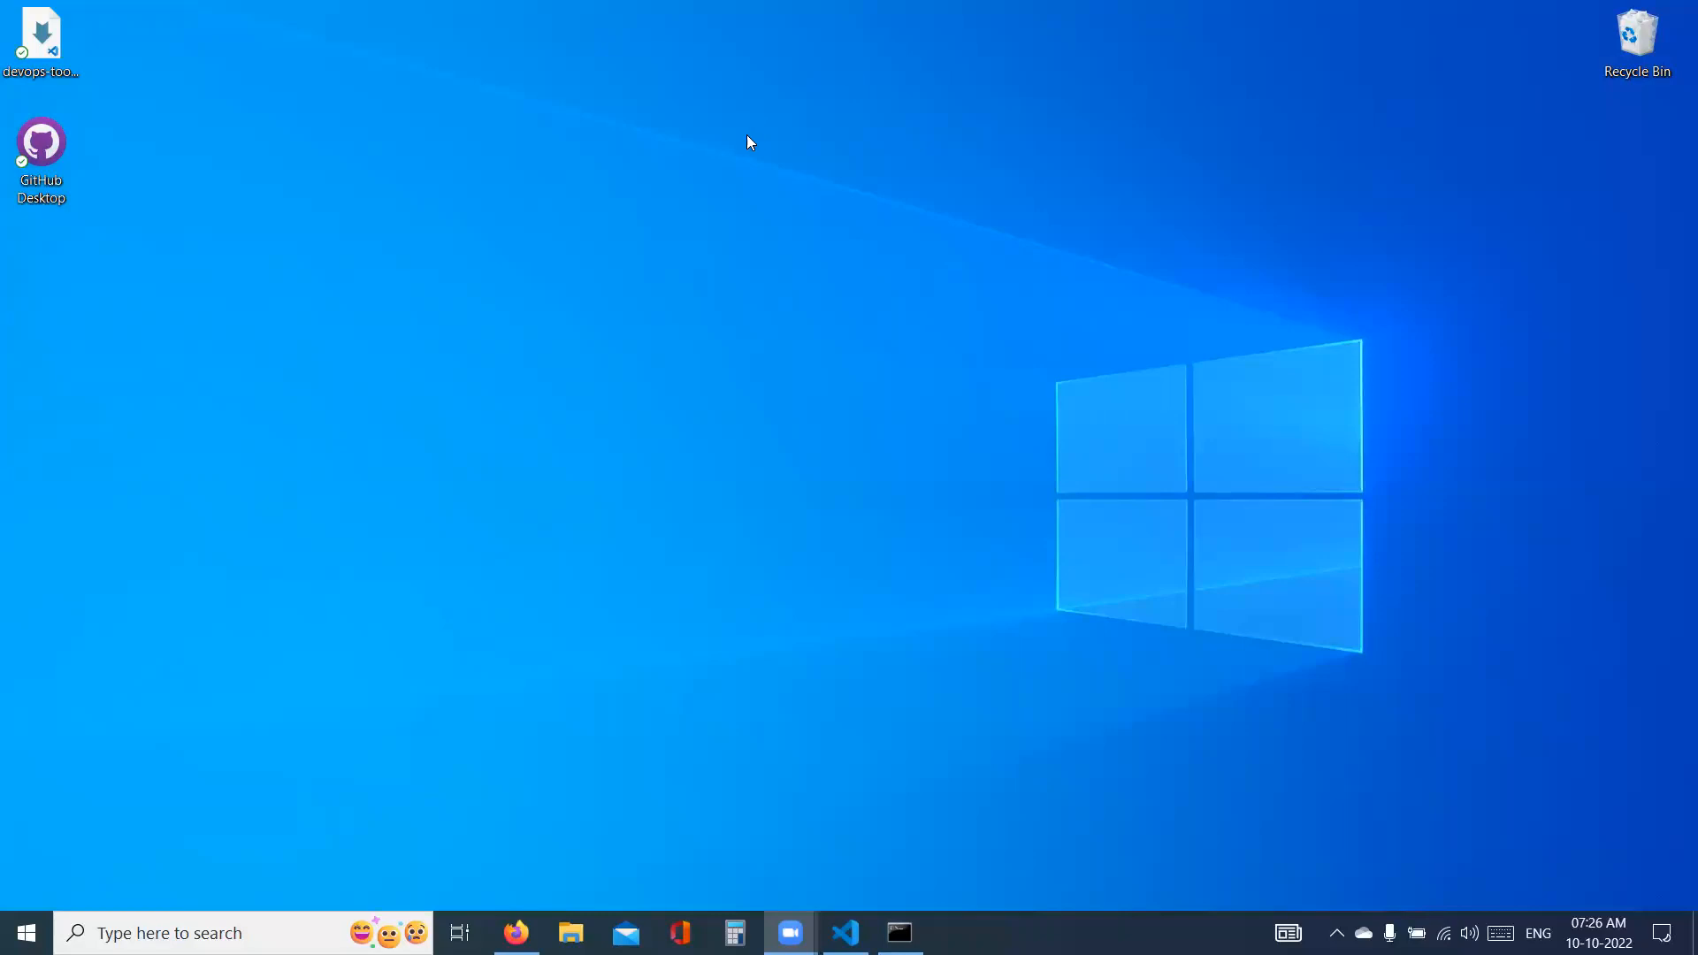
- Switch back to Firefox and check the progress of the Jenkins plugin installation
key("alt+Tab")
key("alt+Tab")
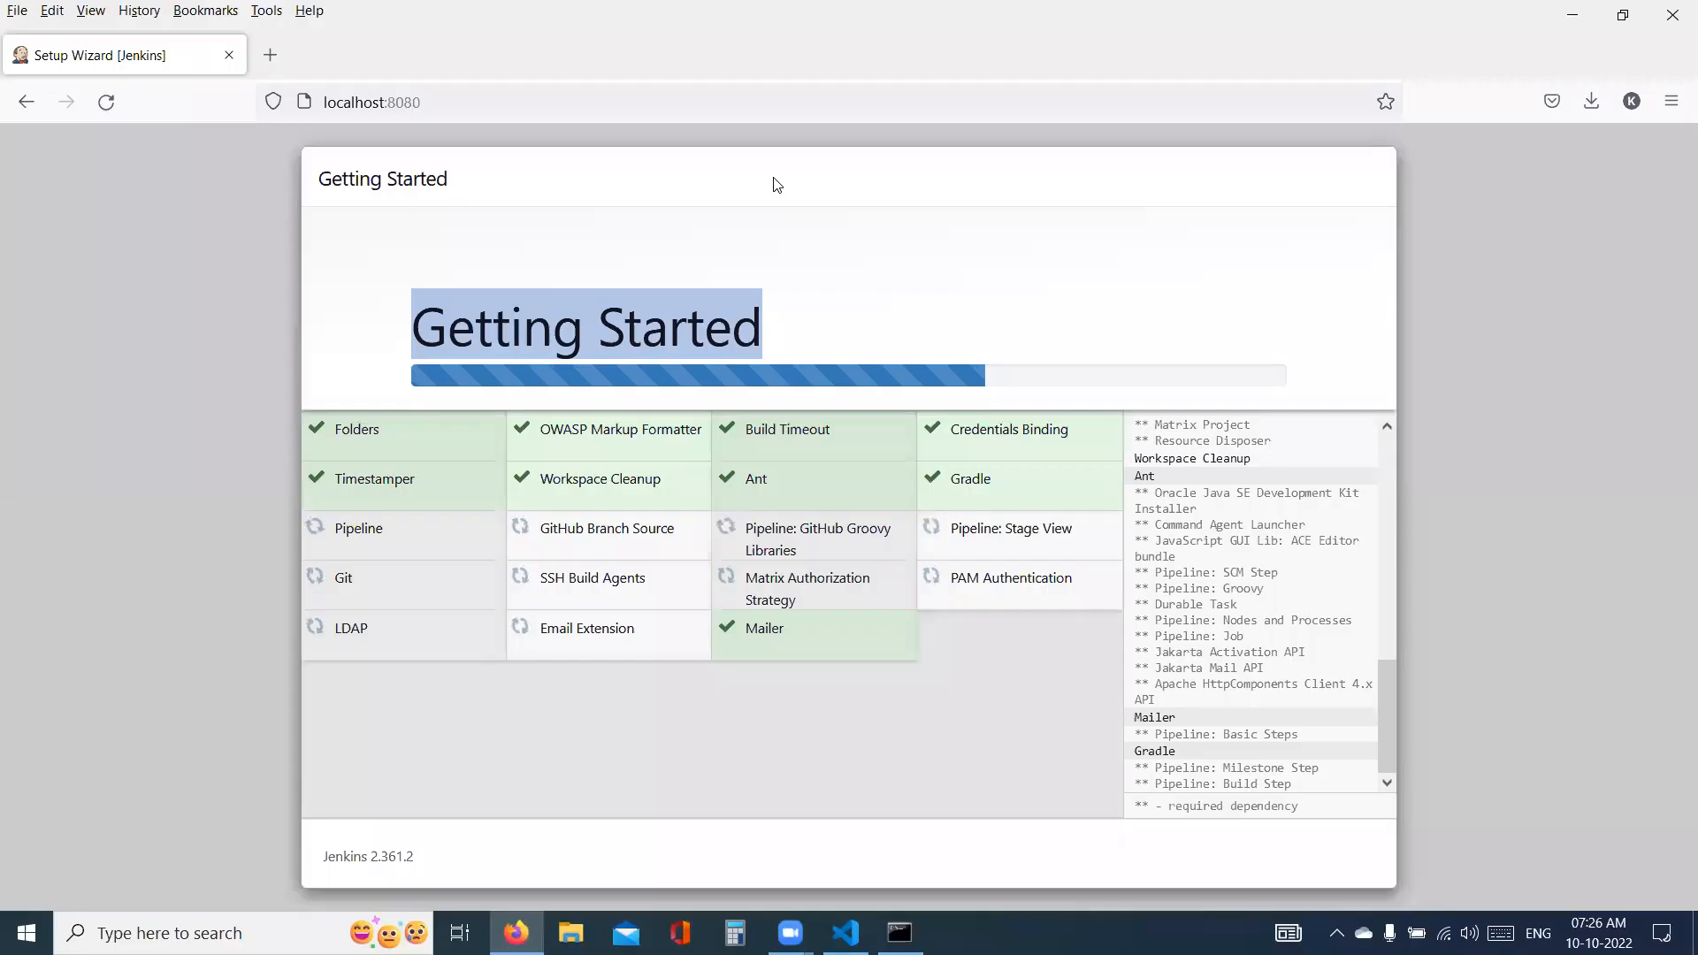